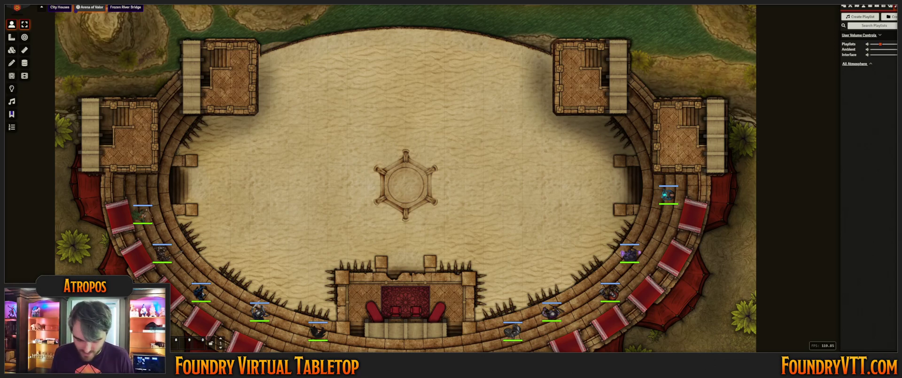
{"action": "key", "text": "F11"}
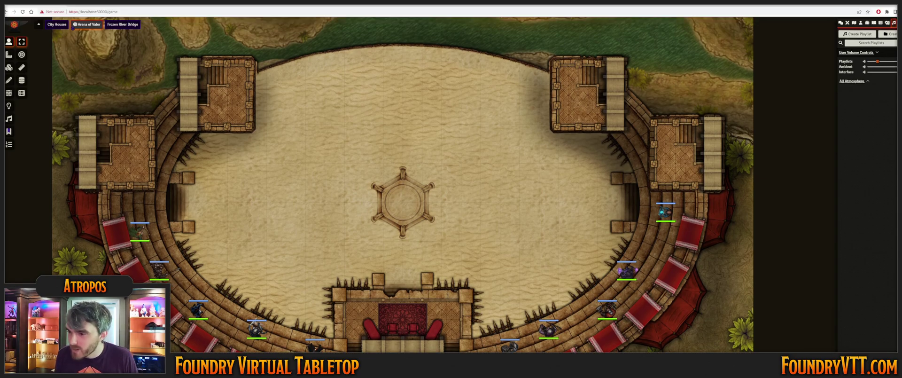
{"action": "key", "text": "F11"}
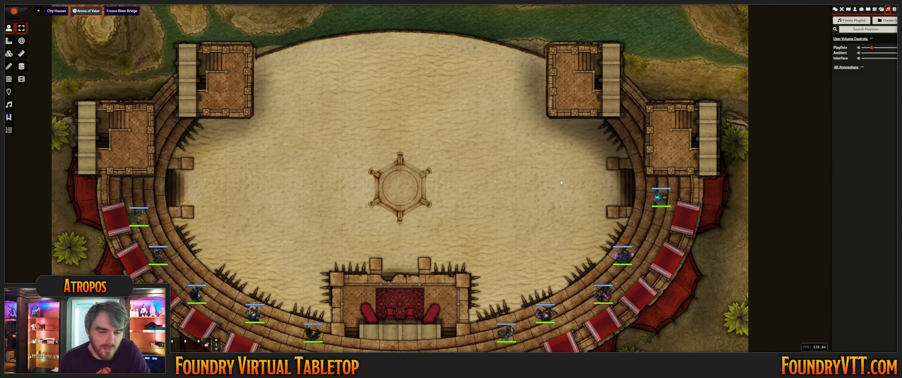
{"action": "scroll", "coordinate": [509, 233], "scroll_direction": "up", "scroll_amount": 2}
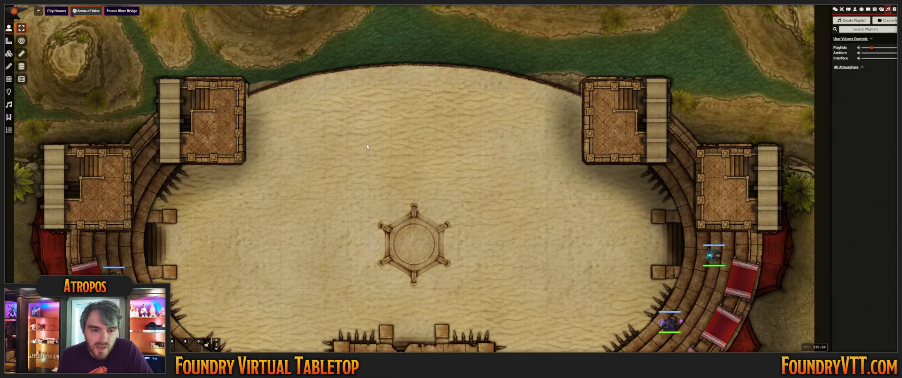
{"action": "left_click_drag", "start_coordinate": [367, 147], "coordinate": [383, 121]}
{"action": "scroll", "coordinate": [385, 122], "scroll_direction": "up", "scroll_amount": 4}
{"action": "scroll", "coordinate": [392, 137], "scroll_direction": "down", "scroll_amount": 2}
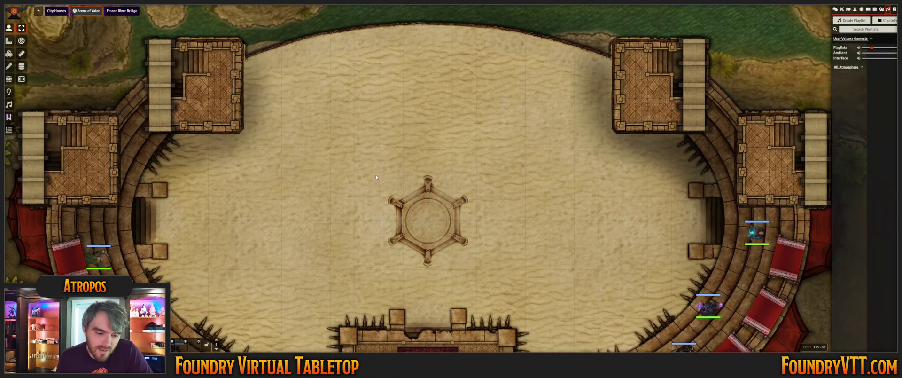
{"action": "scroll", "coordinate": [376, 177], "scroll_direction": "down", "scroll_amount": 3}
{"action": "scroll", "coordinate": [371, 172], "scroll_direction": "down", "scroll_amount": 1}
{"action": "left_click_drag", "start_coordinate": [371, 120], "coordinate": [372, 172]}
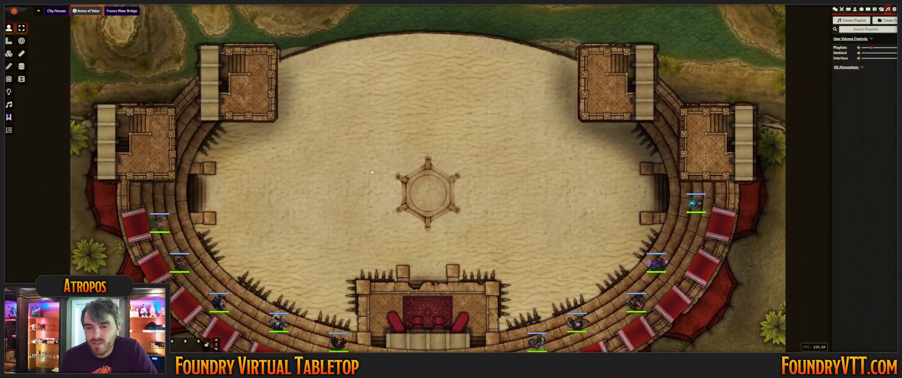
{"action": "scroll", "coordinate": [390, 160], "scroll_direction": "up", "scroll_amount": 2}
{"action": "scroll", "coordinate": [361, 149], "scroll_direction": "down", "scroll_amount": 3}
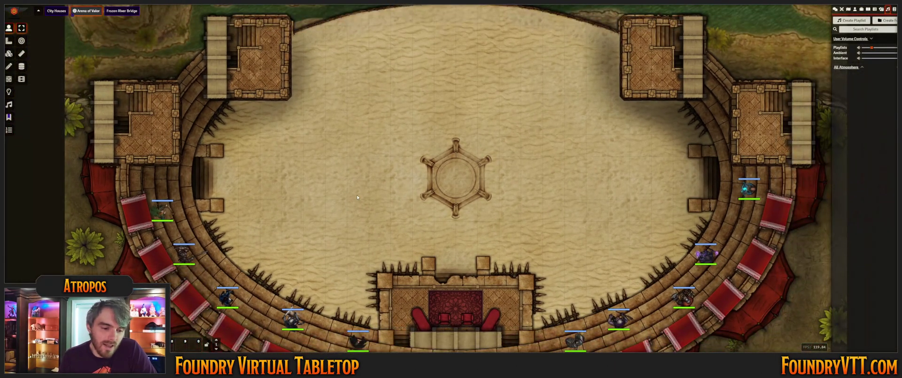
{"action": "scroll", "coordinate": [339, 184], "scroll_direction": "up", "scroll_amount": 2}
{"action": "left_click_drag", "start_coordinate": [323, 171], "coordinate": [334, 188]}
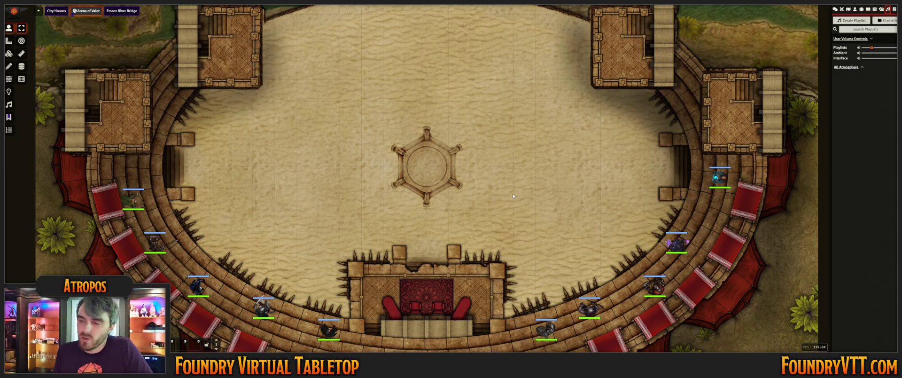
{"action": "scroll", "coordinate": [521, 190], "scroll_direction": "up", "scroll_amount": 2}
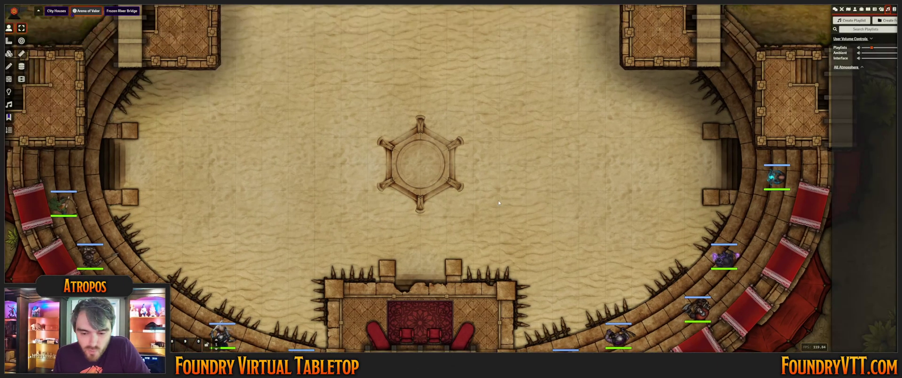
{"action": "mouse_move", "coordinate": [533, 217]}
{"action": "left_mouse_down"}
{"action": "mouse_move", "coordinate": [523, 204]}
{"action": "mouse_move", "coordinate": [520, 219]}
{"action": "left_mouse_up"}
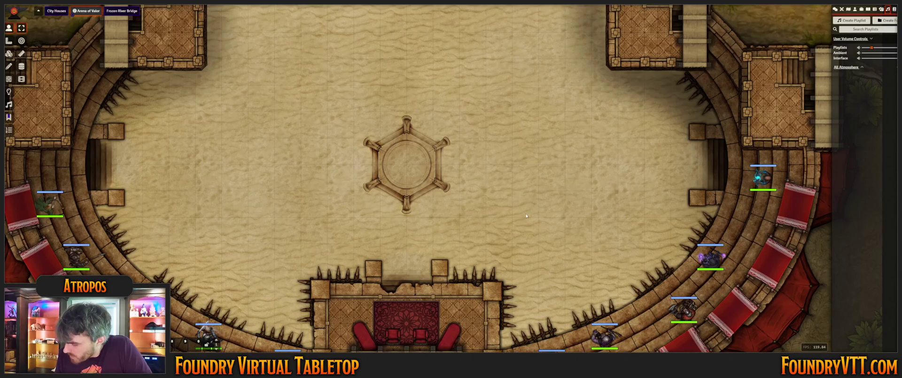
Start playback of the All Atmosphere playlist
{"action": "left_click", "coordinate": [900, 67]}
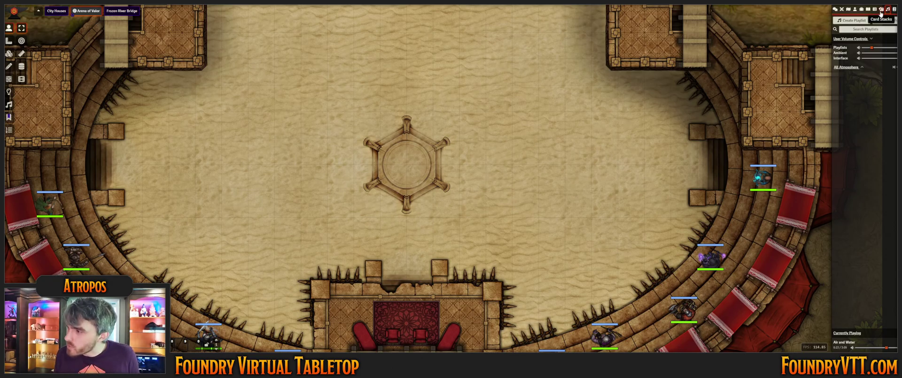
Open the Welcome To Crucible entry from the System Rules compendium, set it beside the sidebar, and close the compendium window
{"action": "left_click", "coordinate": [868, 9]}
{"action": "left_click", "coordinate": [895, 11]}
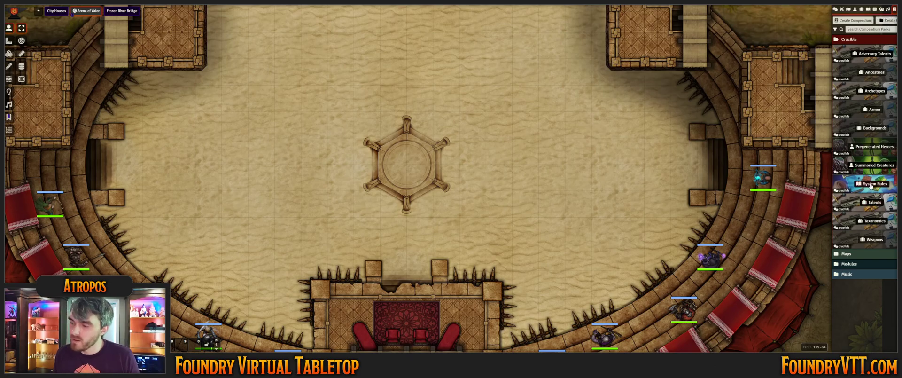
{"action": "left_click", "coordinate": [870, 186]}
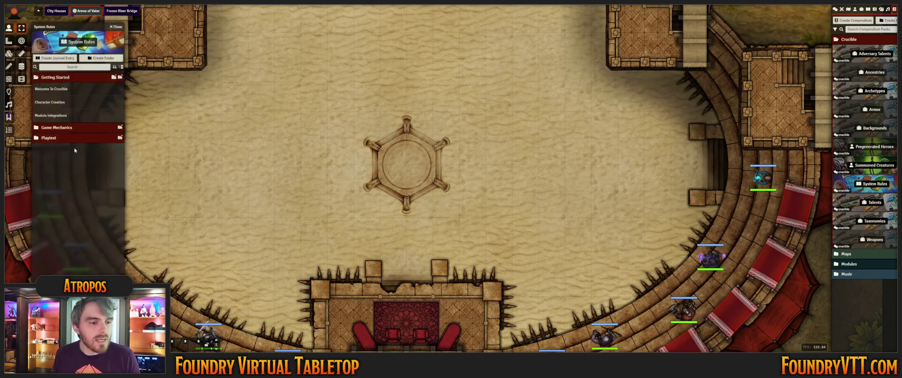
{"action": "left_click", "coordinate": [47, 95]}
{"action": "left_click_drag", "start_coordinate": [459, 80], "coordinate": [654, 73]}
{"action": "left_click", "coordinate": [118, 27]}
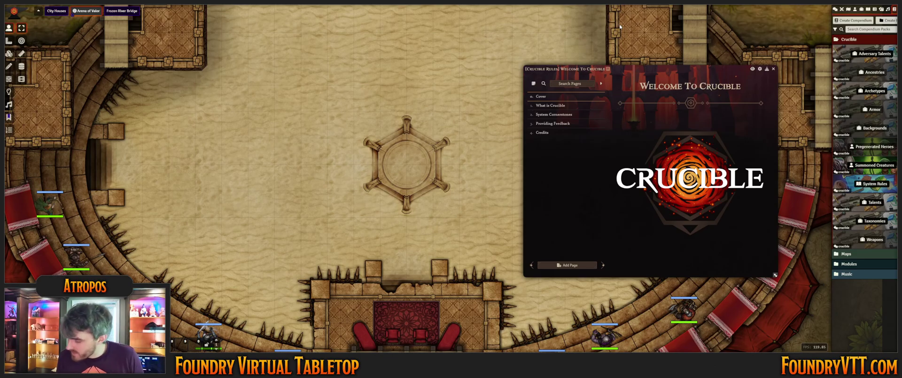
Check the user volume controls for the playing playlist
{"action": "left_click", "coordinate": [888, 9]}
{"action": "mouse_move", "coordinate": [880, 51]}
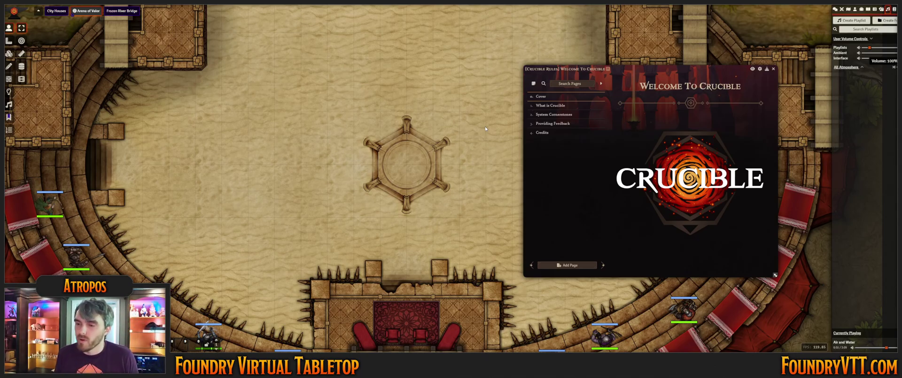
Move the Welcome To Crucible journal to the west side of the arena and turn to its What is Crucible page
{"action": "left_click_drag", "start_coordinate": [653, 66], "coordinate": [298, 36]}
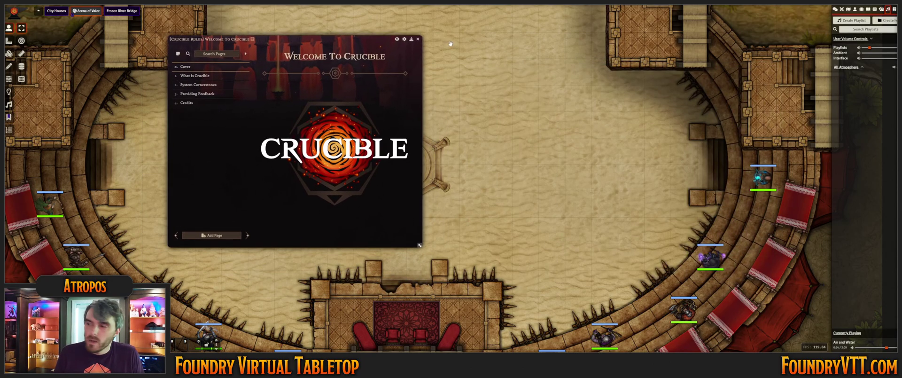
{"action": "left_click", "coordinate": [894, 9]}
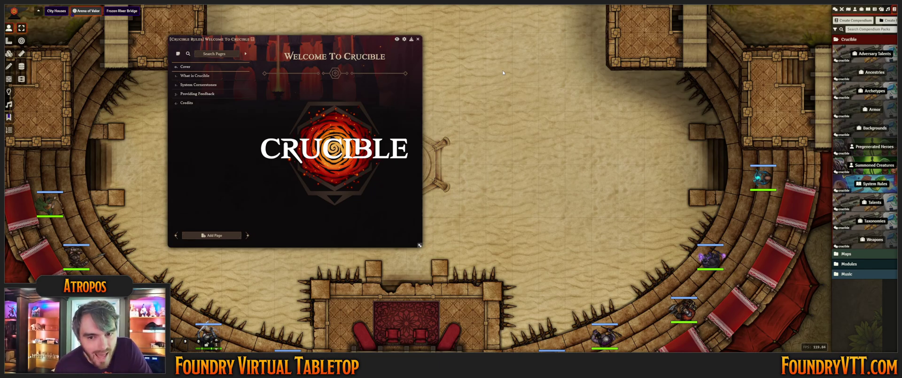
{"action": "mouse_move", "coordinate": [410, 106]}
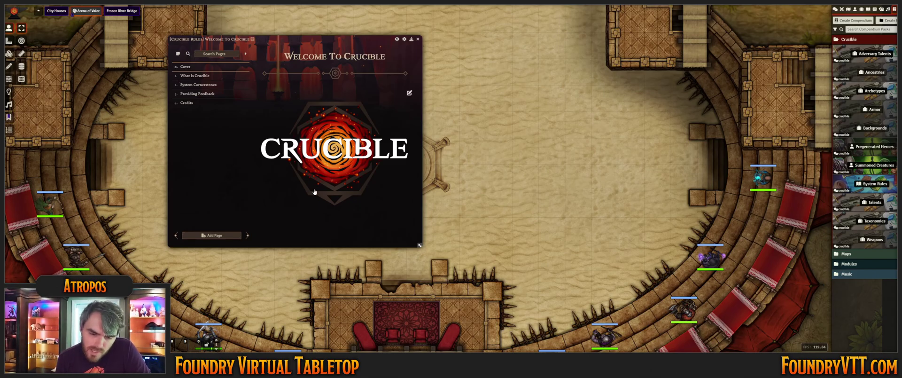
{"action": "left_click", "coordinate": [248, 235]}
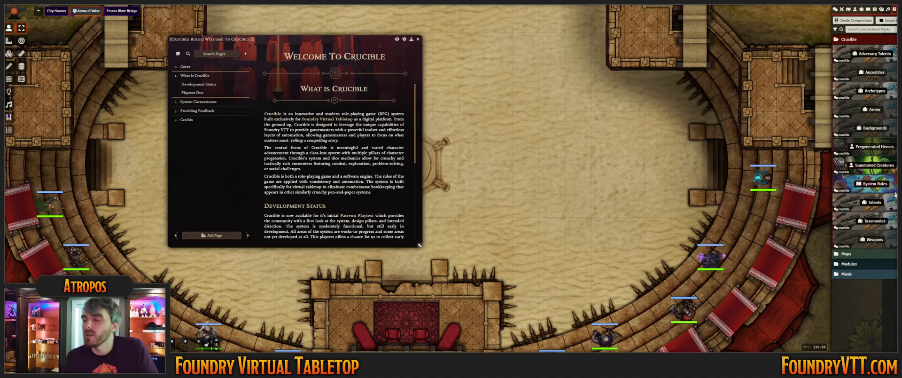
View the Combat entry in the Game Mechanics folder of the System Rules compendium, and close the entry and compendium windows
{"action": "left_click", "coordinate": [874, 183]}
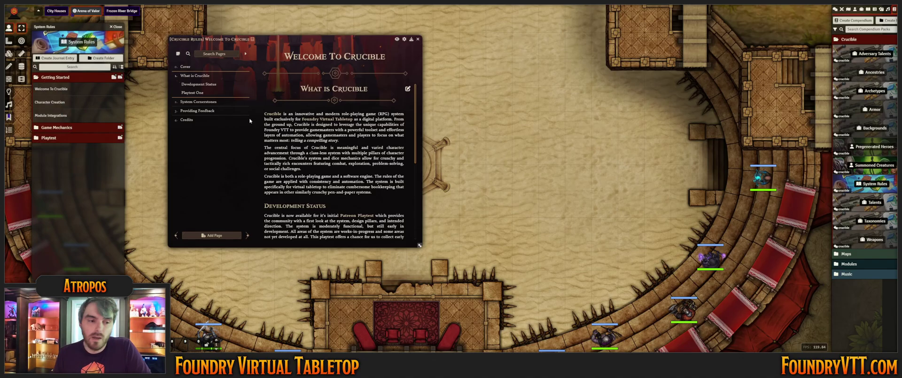
{"action": "left_click", "coordinate": [73, 130]}
{"action": "left_click", "coordinate": [41, 152]}
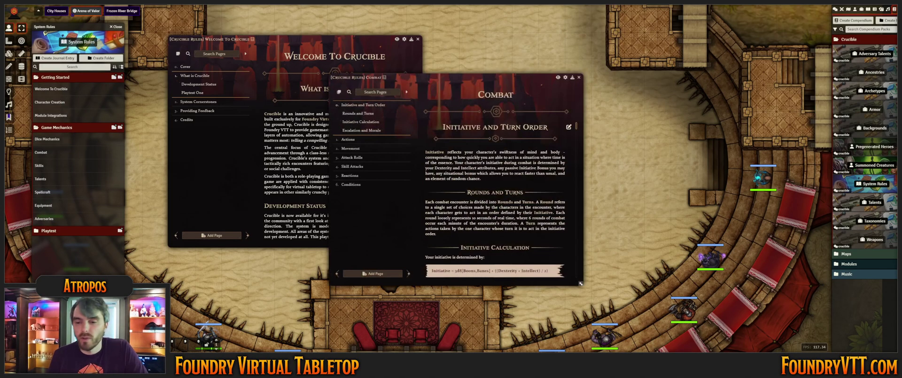
{"action": "left_click_drag", "start_coordinate": [423, 72], "coordinate": [560, 66]}
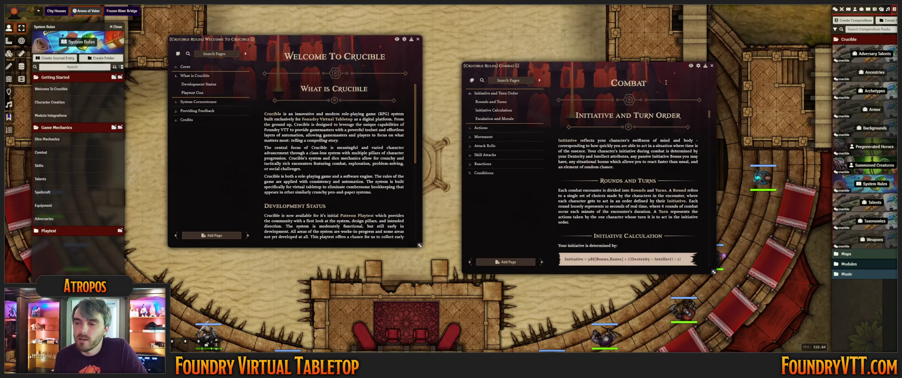
{"action": "left_click", "coordinate": [712, 65]}
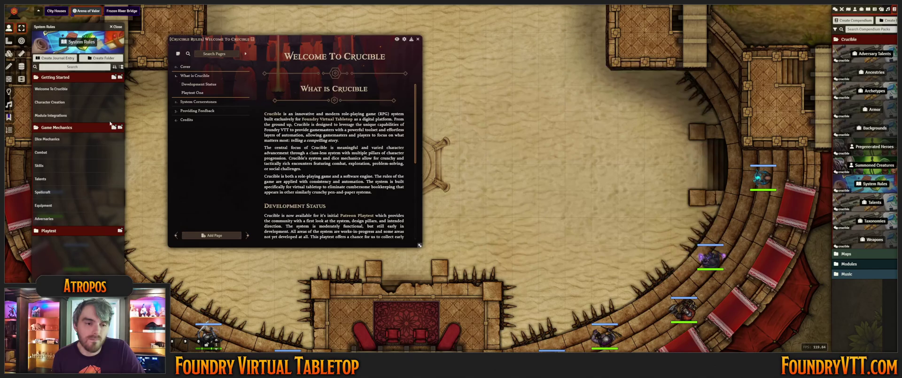
{"action": "left_click", "coordinate": [115, 27]}
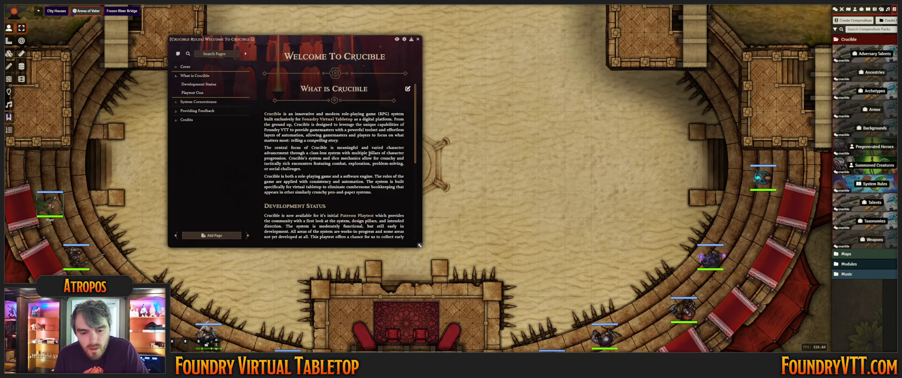
Read through the What is Crucible page to its Playtest One section, with the journal shifted clear of the arena's centre
{"action": "scroll", "coordinate": [369, 153], "scroll_direction": "down", "scroll_amount": 1}
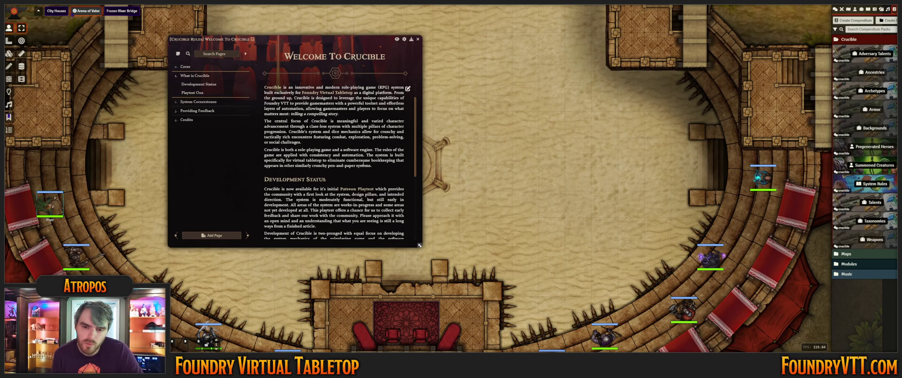
{"action": "scroll", "coordinate": [363, 163], "scroll_direction": "up", "scroll_amount": 1}
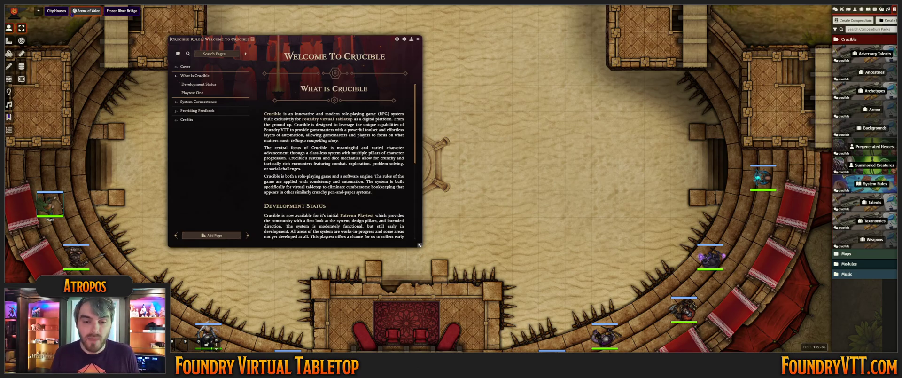
{"action": "left_click_drag", "start_coordinate": [280, 39], "coordinate": [217, 30]}
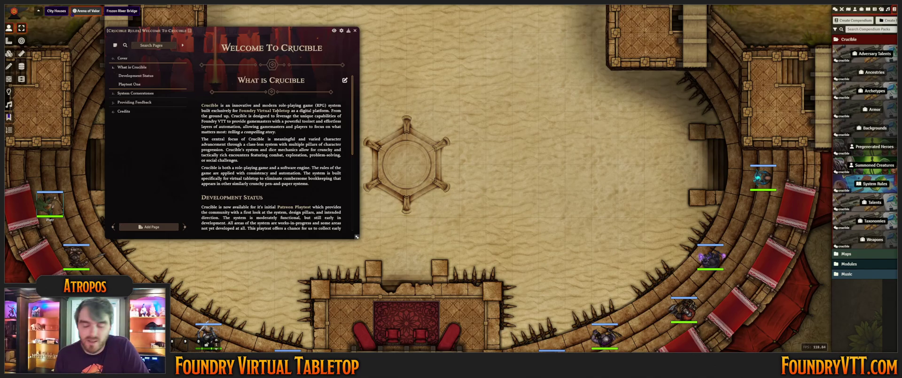
{"action": "scroll", "coordinate": [288, 127], "scroll_direction": "down", "scroll_amount": 1}
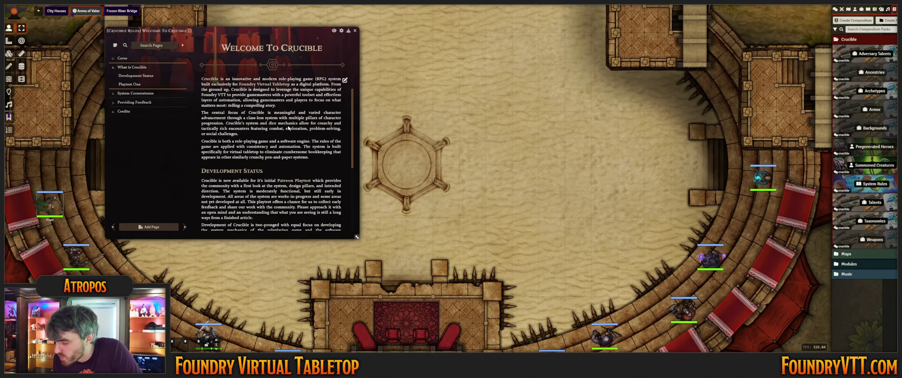
{"action": "scroll", "coordinate": [288, 127], "scroll_direction": "down", "scroll_amount": 3}
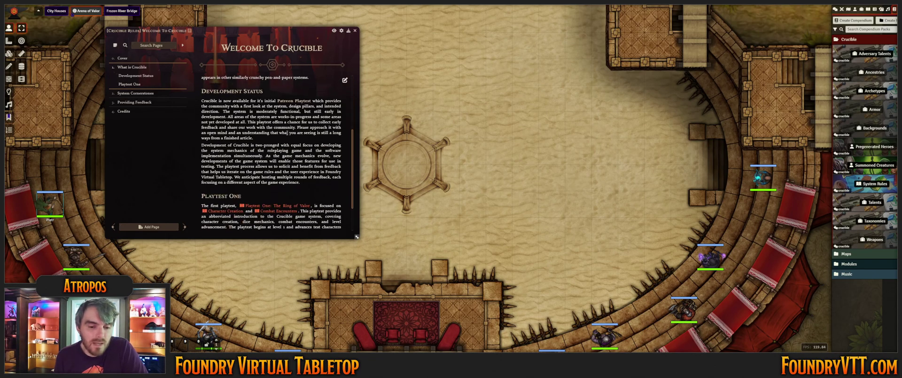
{"action": "scroll", "coordinate": [284, 134], "scroll_direction": "down", "scroll_amount": 2}
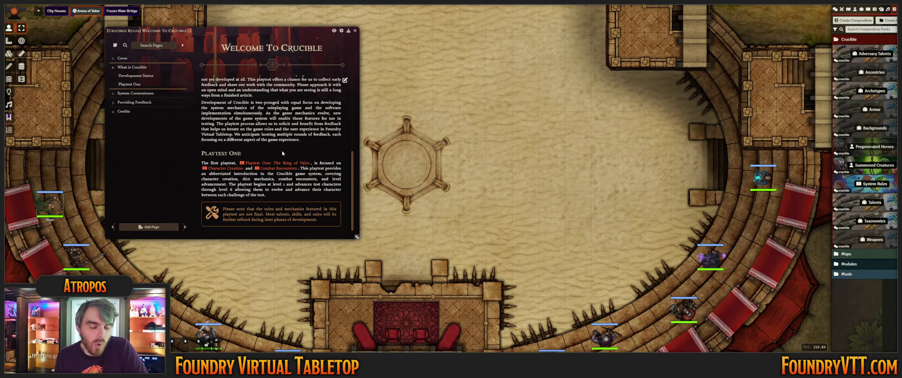
Follow the Playtest One: The Ring of Valor link, view its introduction beside the welcome journal, and close it
{"action": "left_click", "coordinate": [284, 163]}
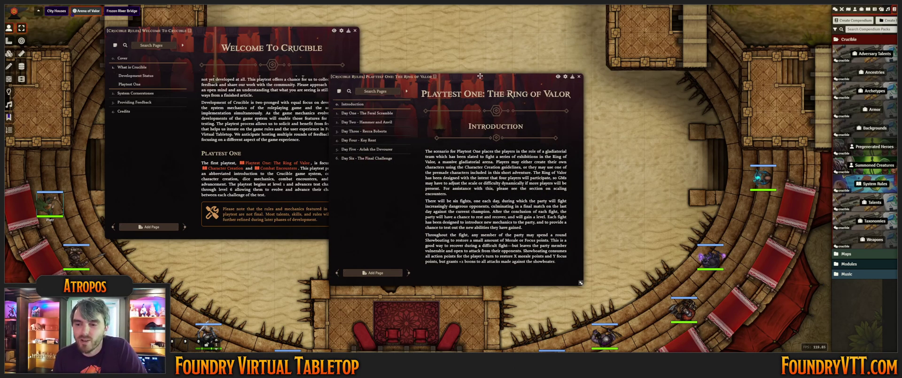
{"action": "left_click_drag", "start_coordinate": [479, 74], "coordinate": [564, 62]}
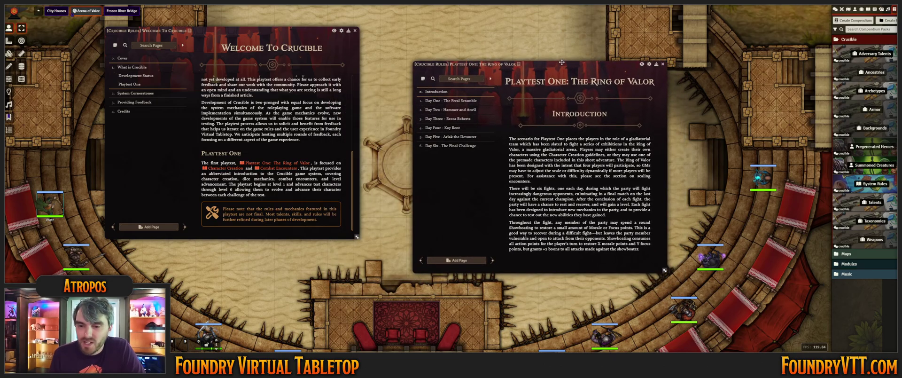
{"action": "left_click", "coordinate": [663, 64]}
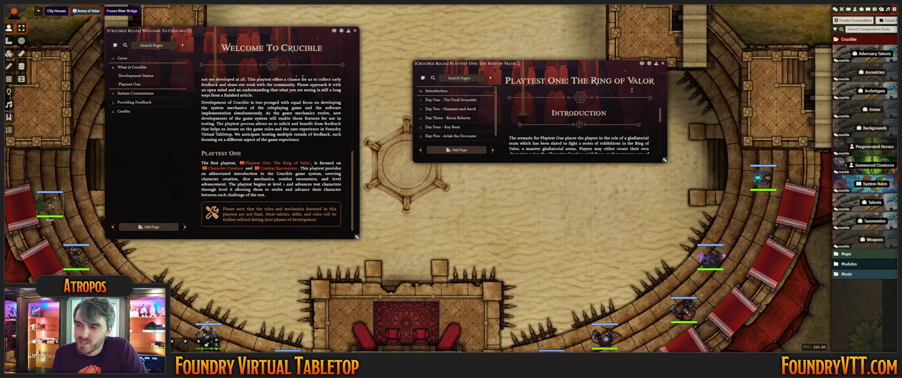
Close the Welcome To Crucible journal to leave the arena map clear
{"action": "scroll", "coordinate": [511, 127], "scroll_direction": "down", "scroll_amount": 5}
{"action": "scroll", "coordinate": [549, 143], "scroll_direction": "up", "scroll_amount": 2}
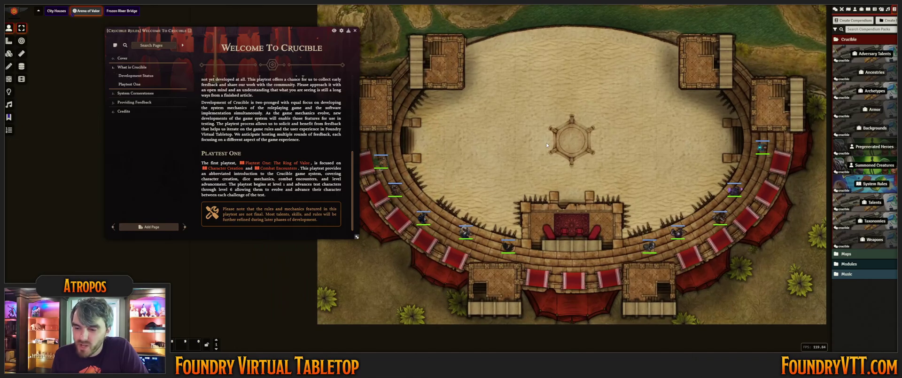
{"action": "left_click_drag", "start_coordinate": [609, 124], "coordinate": [562, 144]}
{"action": "scroll", "coordinate": [595, 148], "scroll_direction": "up", "scroll_amount": 5}
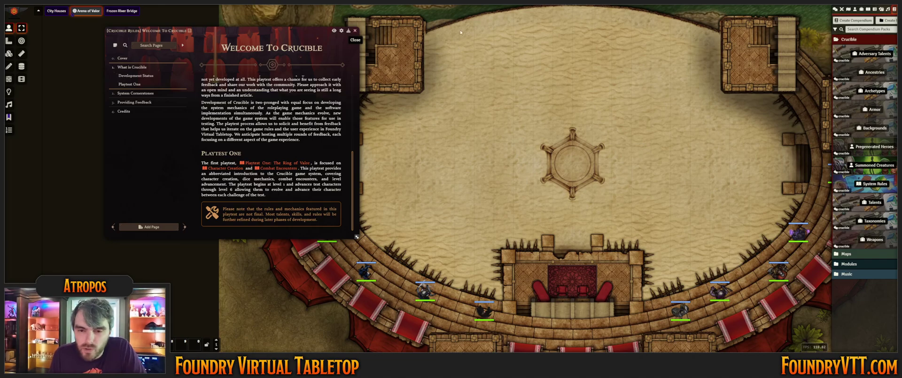
{"action": "left_click", "coordinate": [355, 30]}
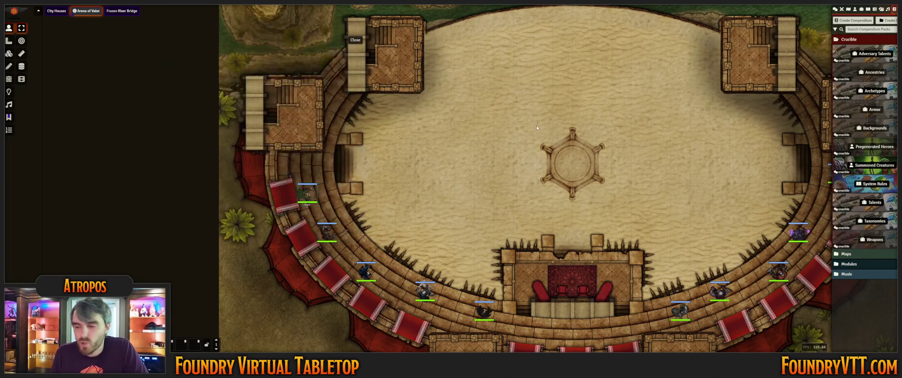
Open the Welcome To Crucible journal from the System Rules compendium and place it clear of the arena's centre
{"action": "left_click_drag", "start_coordinate": [536, 128], "coordinate": [495, 129]}
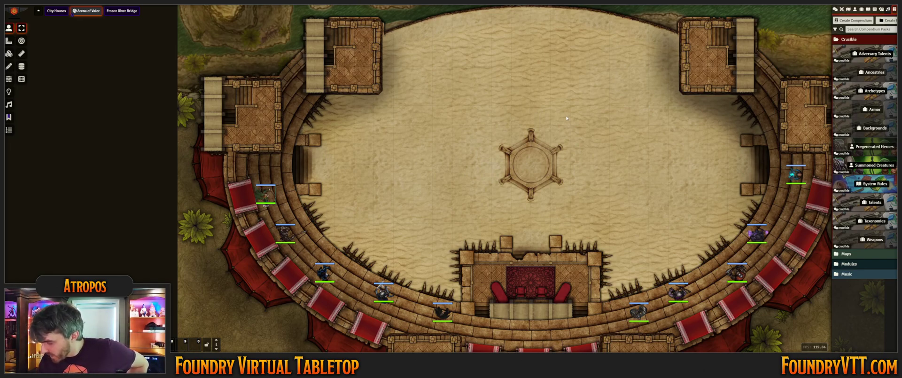
{"action": "left_click", "coordinate": [874, 184]}
{"action": "left_click", "coordinate": [51, 88]}
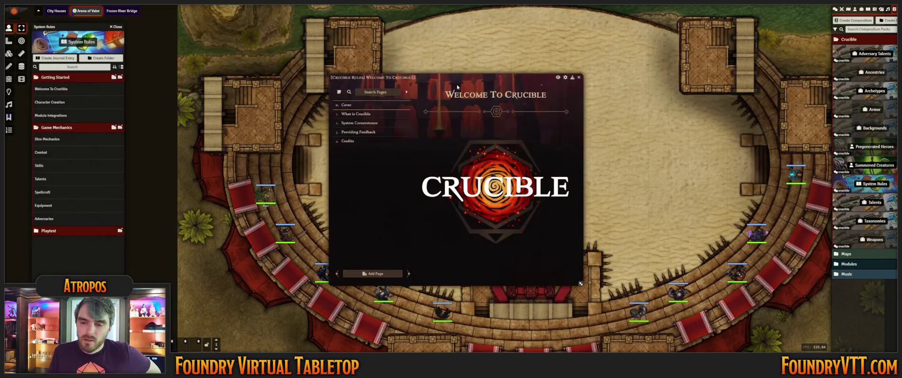
{"action": "left_click_drag", "start_coordinate": [469, 79], "coordinate": [687, 36]}
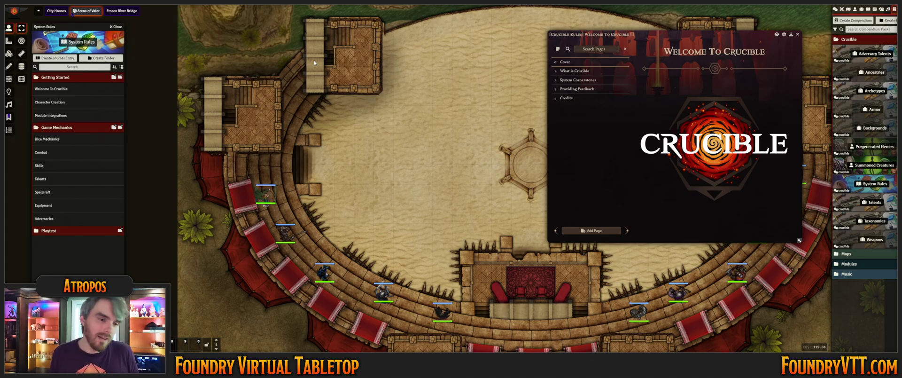
View the Initiative folder of the Talents compendium beside the welcome journal, and close the compendium
{"action": "left_click", "coordinate": [874, 202]}
{"action": "left_click_drag", "start_coordinate": [58, 29], "coordinate": [287, 23]}
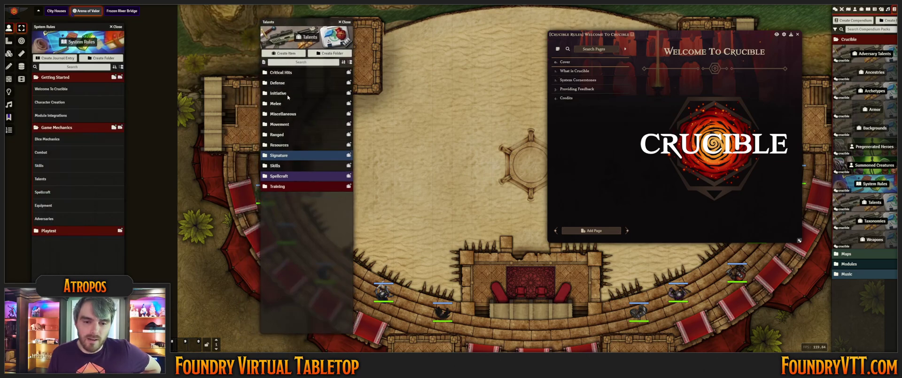
{"action": "left_click", "coordinate": [286, 93]}
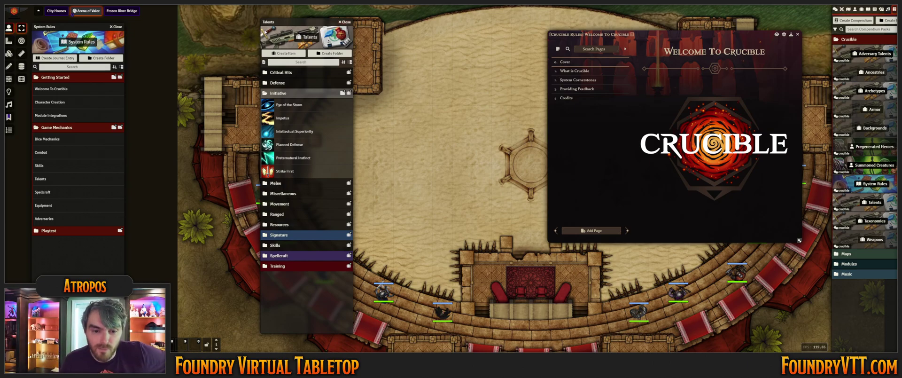
{"action": "left_click", "coordinate": [344, 22]}
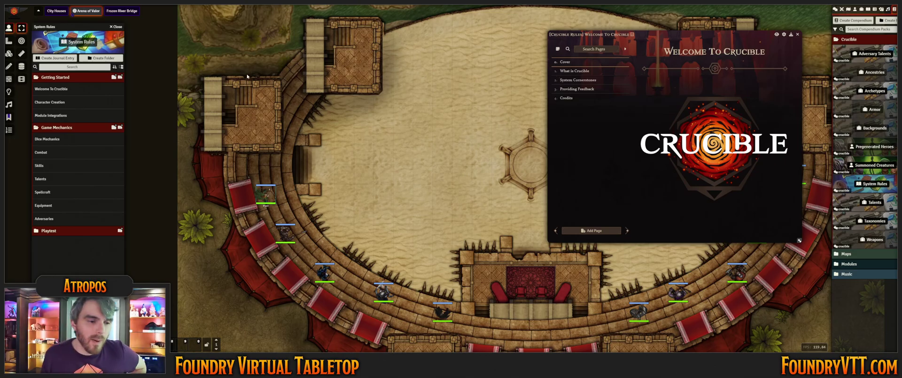
Page through the Welcome To Crucible journal from What is Crucible to Credits, and close the journal
{"action": "left_click", "coordinate": [627, 230]}
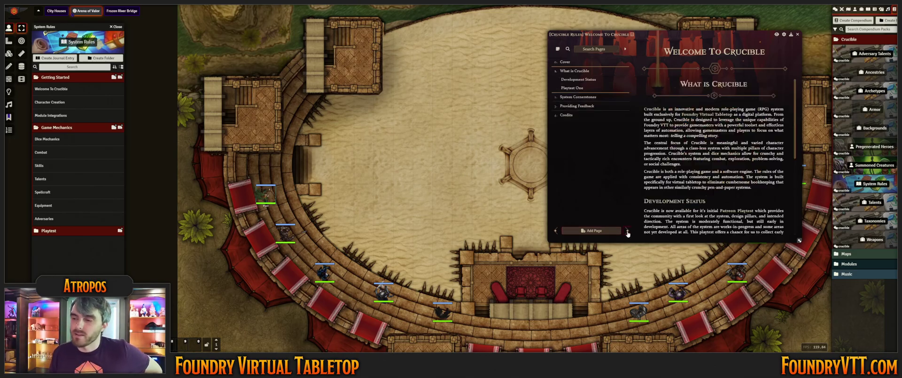
{"action": "left_click", "coordinate": [627, 230]}
{"action": "left_click", "coordinate": [627, 231]}
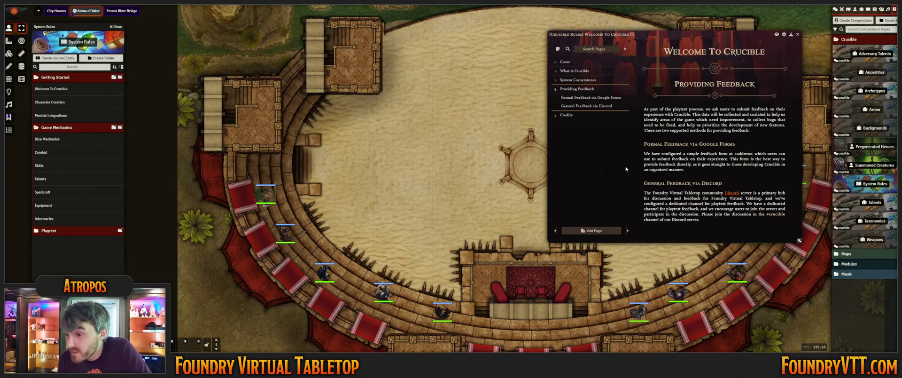
{"action": "left_click", "coordinate": [627, 230]}
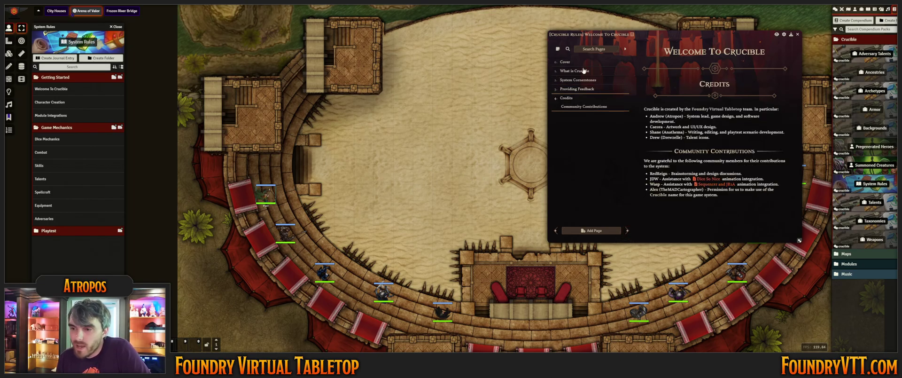
{"action": "left_click_drag", "start_coordinate": [652, 36], "coordinate": [458, 77]}
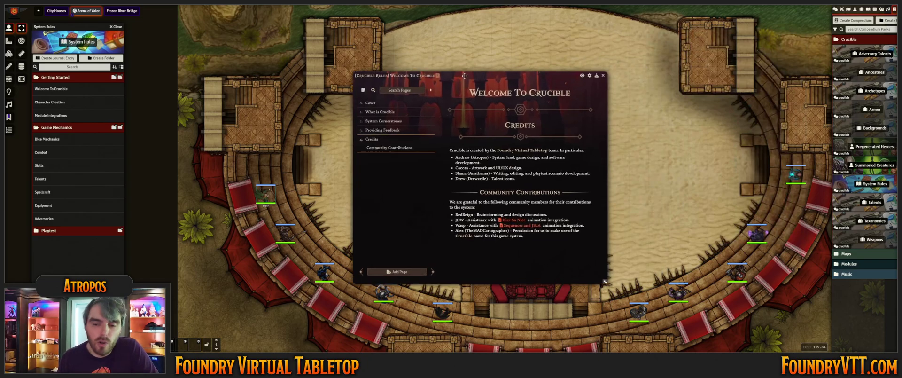
{"action": "left_click", "coordinate": [603, 76]}
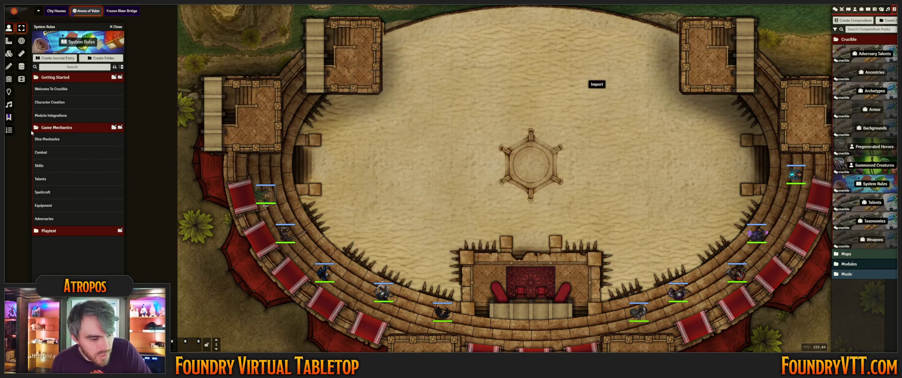
Expand the Playtest folder, read the Equipment entry's overview note on supported item types, and close the entry
{"action": "left_click", "coordinate": [71, 231]}
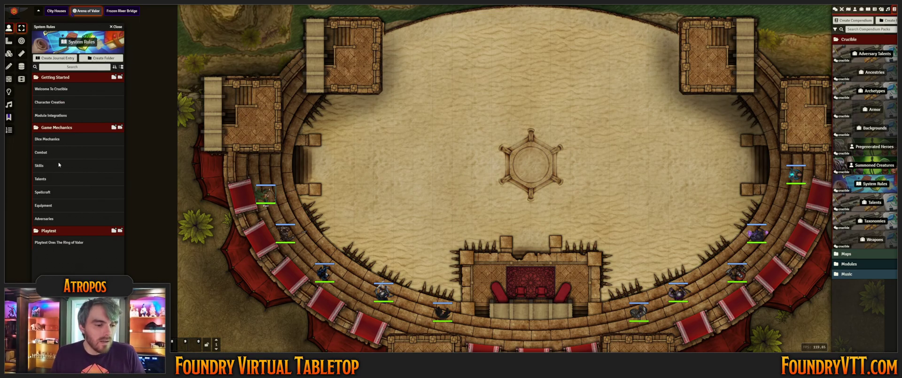
{"action": "left_click", "coordinate": [47, 205]}
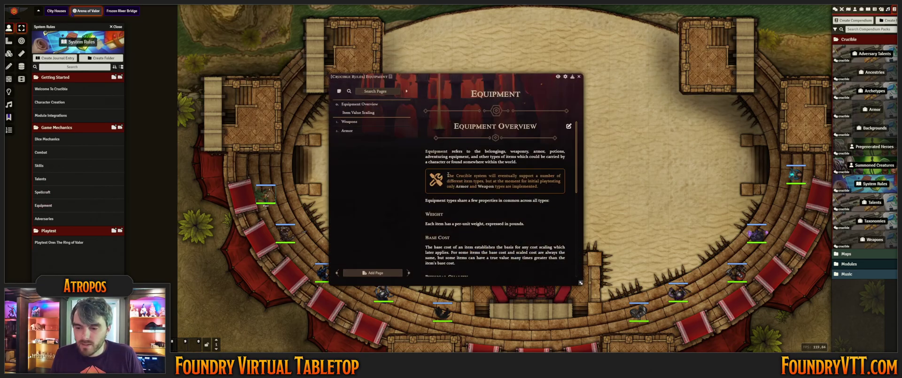
{"action": "left_click_drag", "start_coordinate": [448, 175], "coordinate": [544, 189]}
{"action": "left_click", "coordinate": [545, 213]}
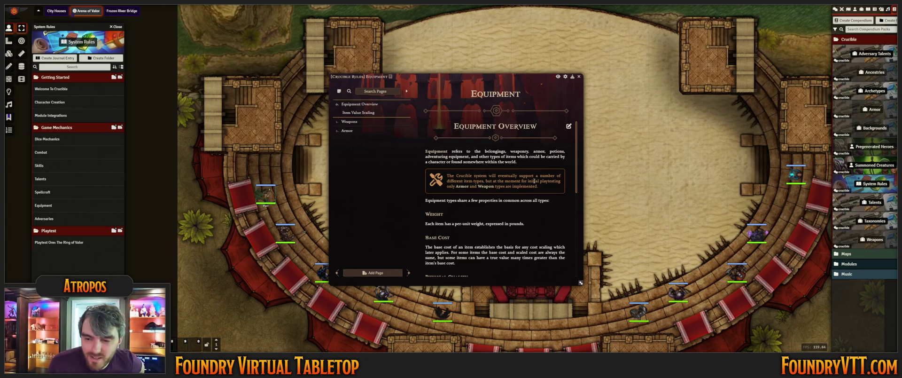
{"action": "left_click", "coordinate": [579, 77]}
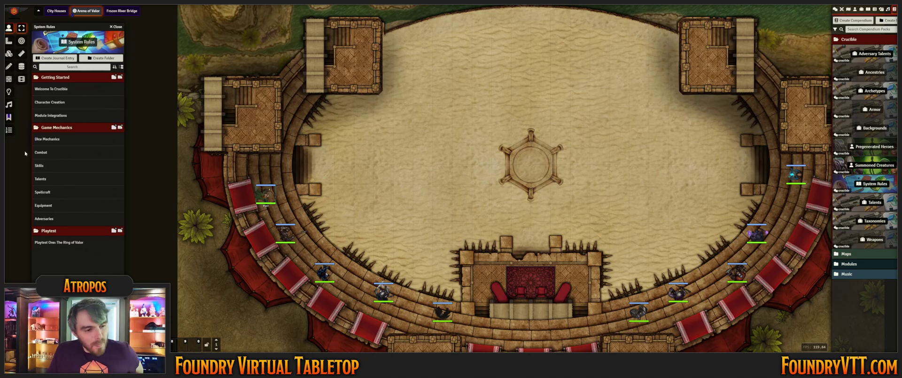
Open the Character Creation journal, read its overview down to Step 1, and place it beside the System Rules list
{"action": "left_click", "coordinate": [56, 104]}
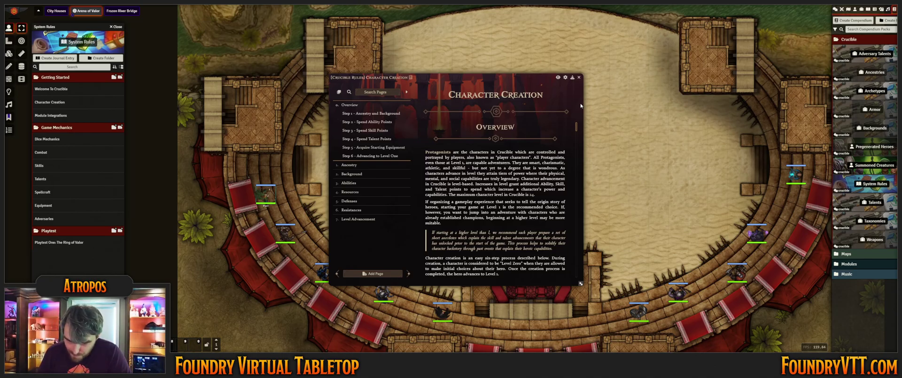
{"action": "left_click_drag", "start_coordinate": [500, 77], "coordinate": [617, 22]}
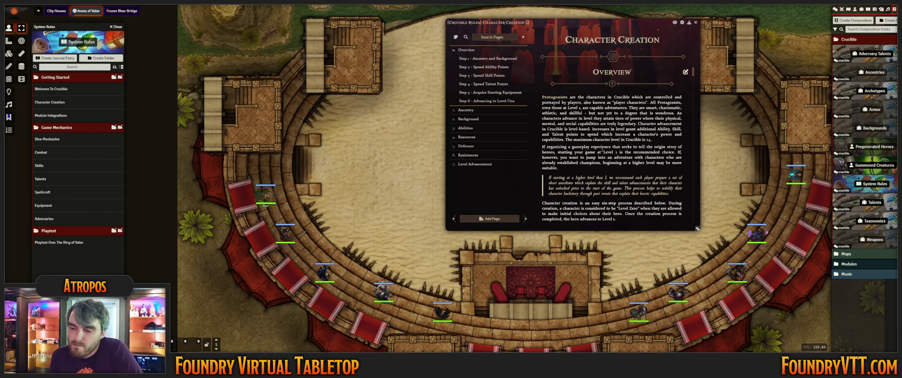
{"action": "scroll", "coordinate": [603, 147], "scroll_direction": "down", "scroll_amount": 3}
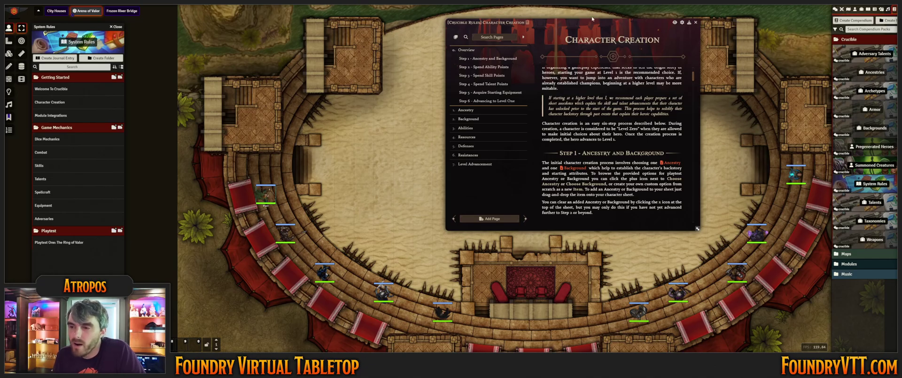
{"action": "left_click_drag", "start_coordinate": [593, 21], "coordinate": [387, 40]}
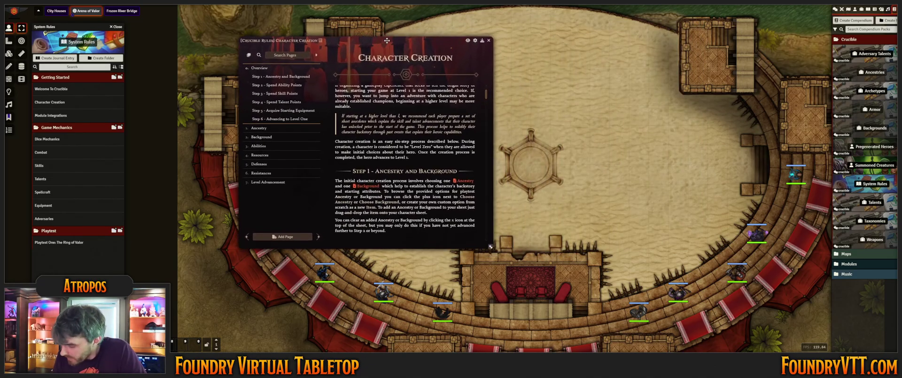
Create a Protagonist actor named Character 1 in the Pregen Heroes folder
{"action": "left_click", "coordinate": [855, 10]}
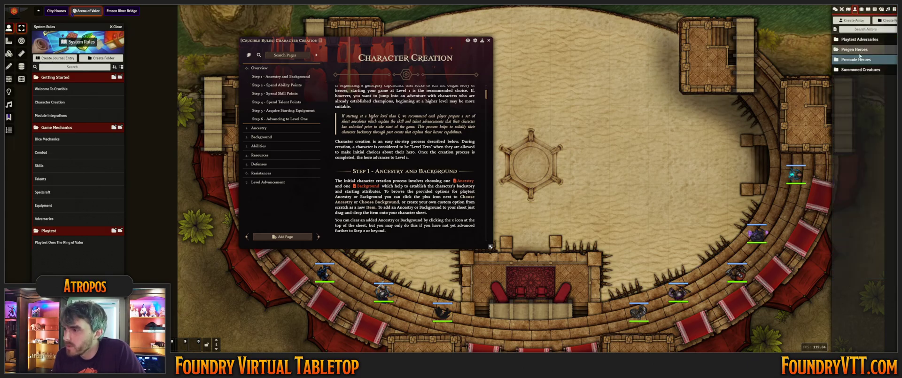
{"action": "left_click", "coordinate": [890, 50]}
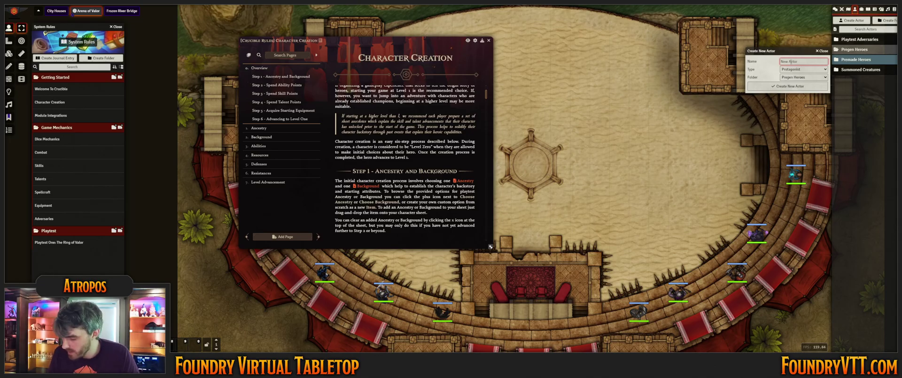
{"action": "type", "text": "Character 1"}
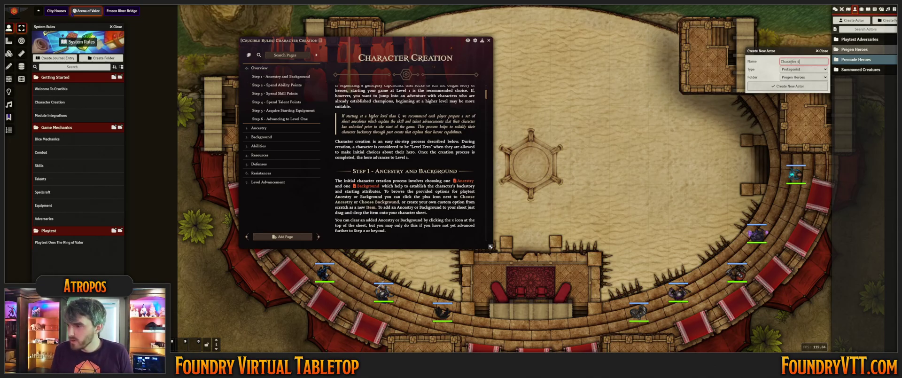
{"action": "key", "text": "Return"}
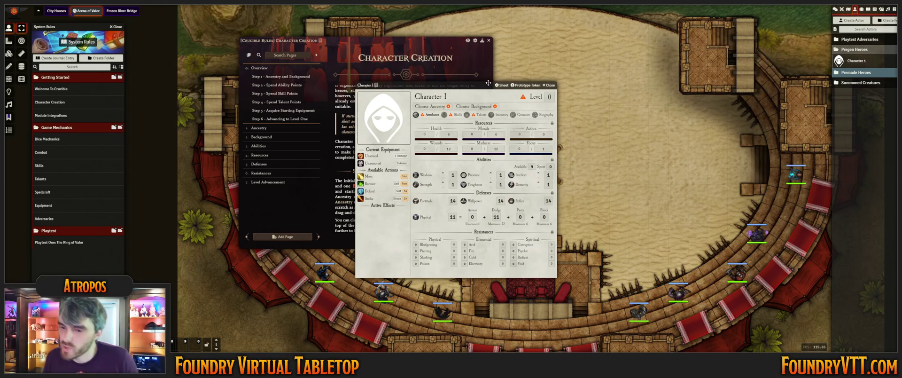
Place the character sheet beside the journal and set Character 1's portrait to DevilkinSorcerer.webp, browsing the hero artwork as large images
{"action": "left_click_drag", "start_coordinate": [488, 83], "coordinate": [648, 46]}
{"action": "left_click", "coordinate": [527, 99]}
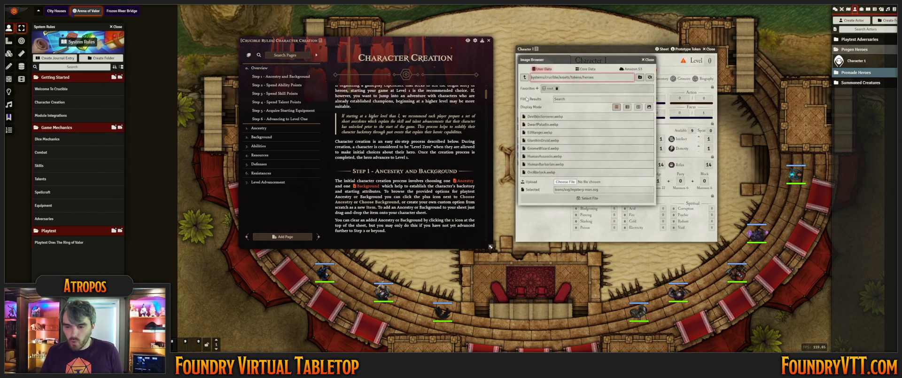
{"action": "left_click", "coordinate": [649, 107]}
{"action": "scroll", "coordinate": [602, 153], "scroll_direction": "down", "scroll_amount": 5}
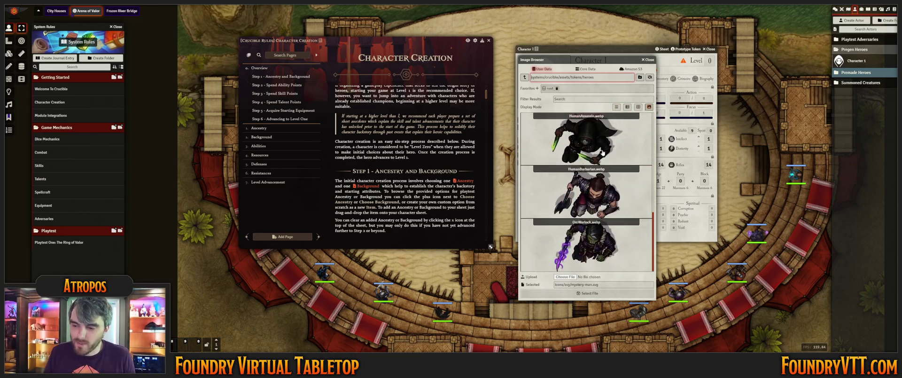
{"action": "scroll", "coordinate": [604, 153], "scroll_direction": "up", "scroll_amount": 4}
{"action": "scroll", "coordinate": [604, 154], "scroll_direction": "up", "scroll_amount": 2}
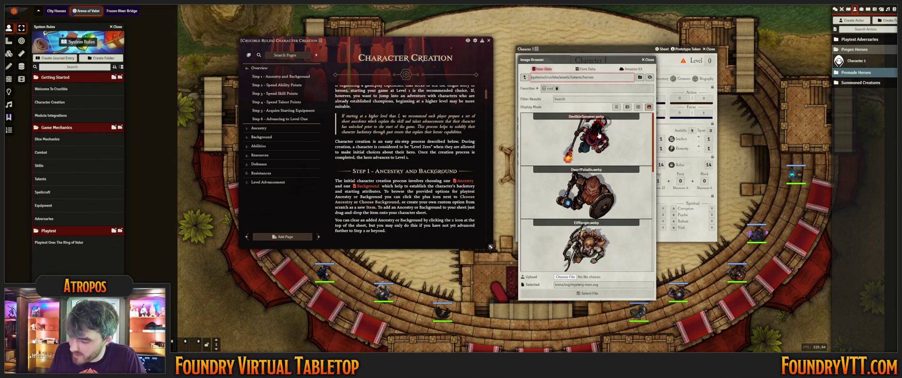
{"action": "left_click", "coordinate": [567, 146]}
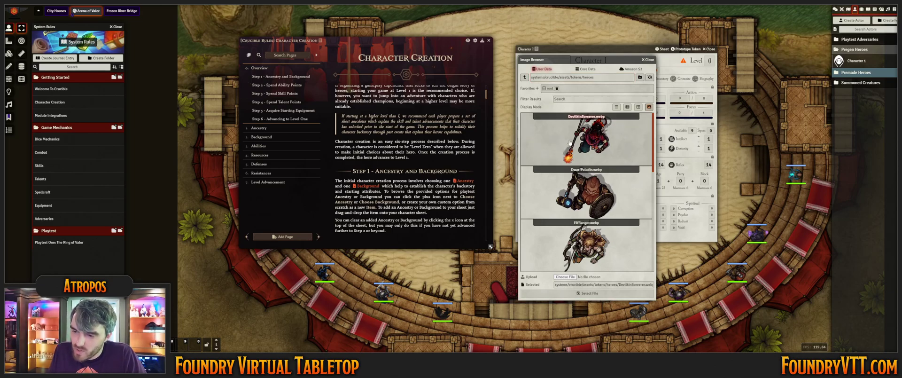
{"action": "left_click", "coordinate": [570, 293]}
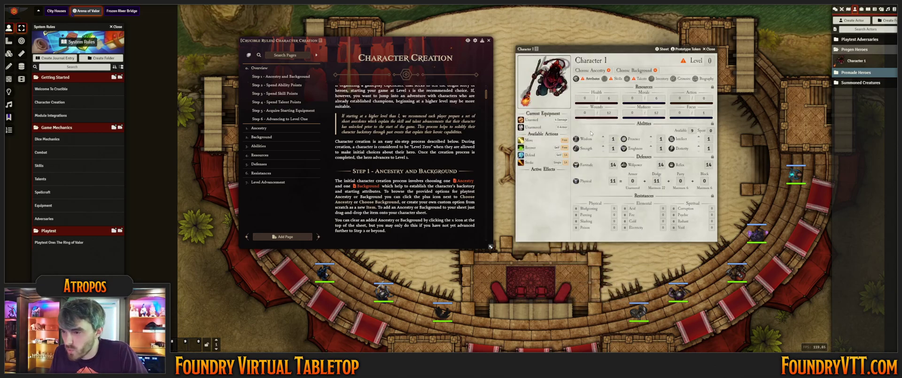
View Character 1's artwork at full size over the journal, and close the image
{"action": "right_click", "coordinate": [858, 61]}
{"action": "left_click", "coordinate": [855, 74]}
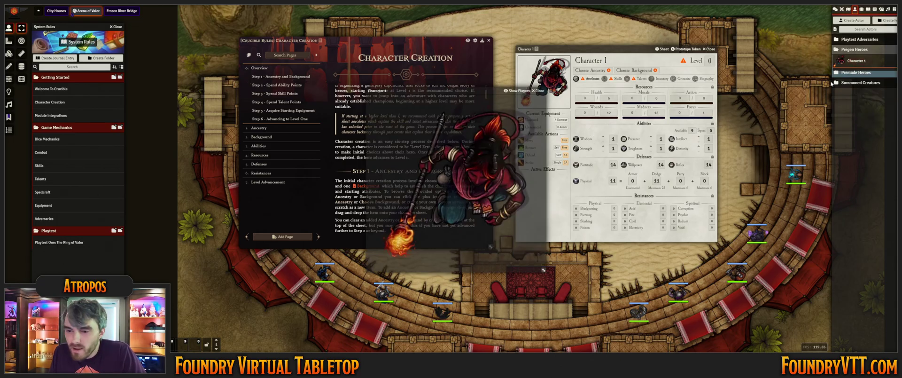
{"action": "left_click_drag", "start_coordinate": [511, 99], "coordinate": [358, 69]}
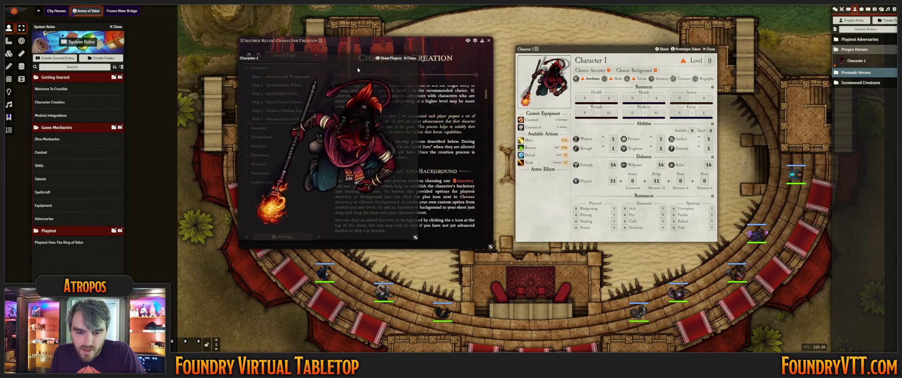
{"action": "left_click", "coordinate": [411, 57]}
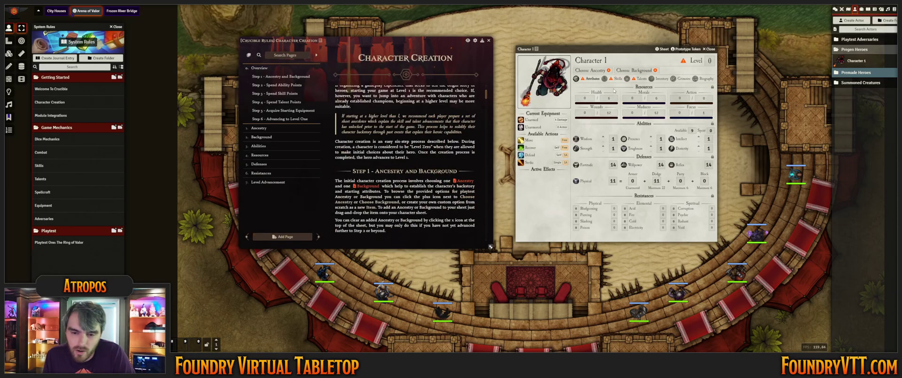
Open the Ancestries compendium from Character 1's ancestry choice, close System Rules, and move the Character Creation journal away from the sheet
{"action": "scroll", "coordinate": [418, 132], "scroll_direction": "down", "scroll_amount": 1}
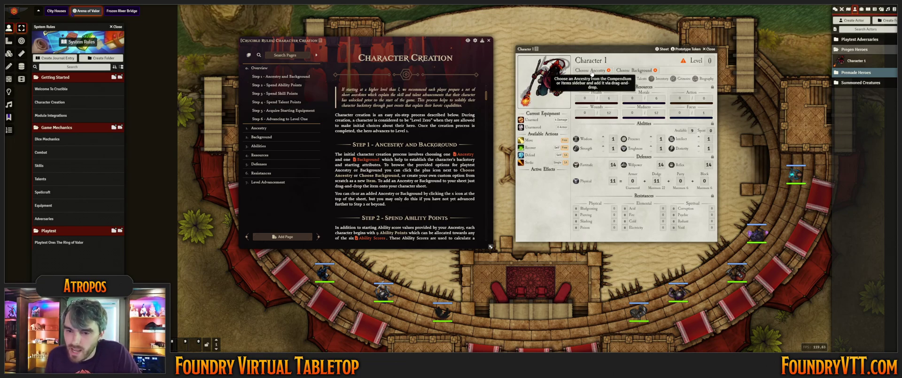
{"action": "left_click", "coordinate": [608, 70]}
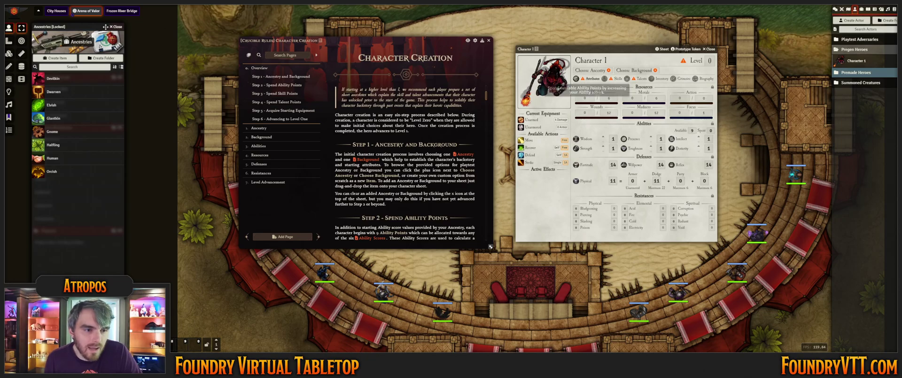
{"action": "left_click_drag", "start_coordinate": [56, 27], "coordinate": [154, 31]}
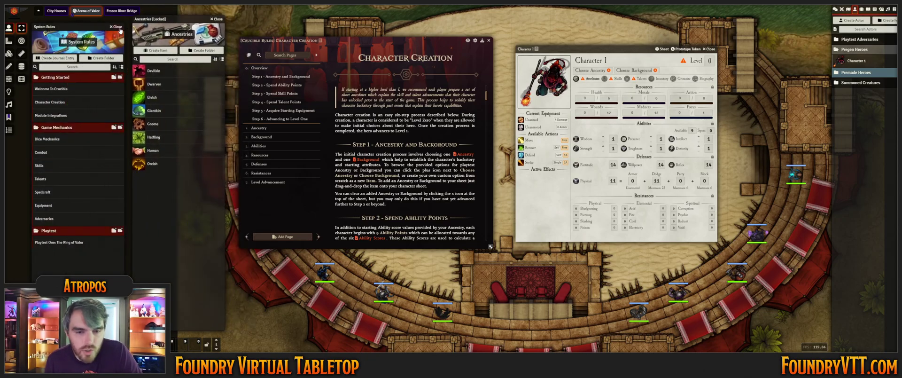
{"action": "left_click", "coordinate": [117, 27]}
{"action": "left_click_drag", "start_coordinate": [413, 40], "coordinate": [195, 48]}
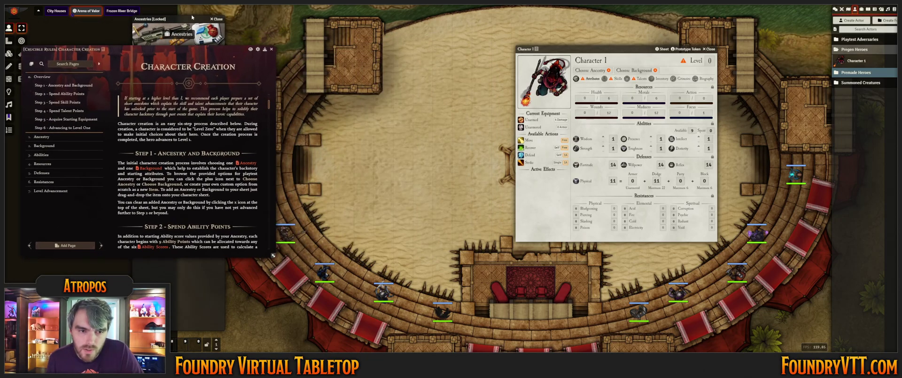
Move the Ancestries compendium beside the character sheet, close it, and reopen it from Character 1's ancestry choice
{"action": "left_click_drag", "start_coordinate": [190, 18], "coordinate": [447, 9]}
{"action": "left_click", "coordinate": [473, 10]}
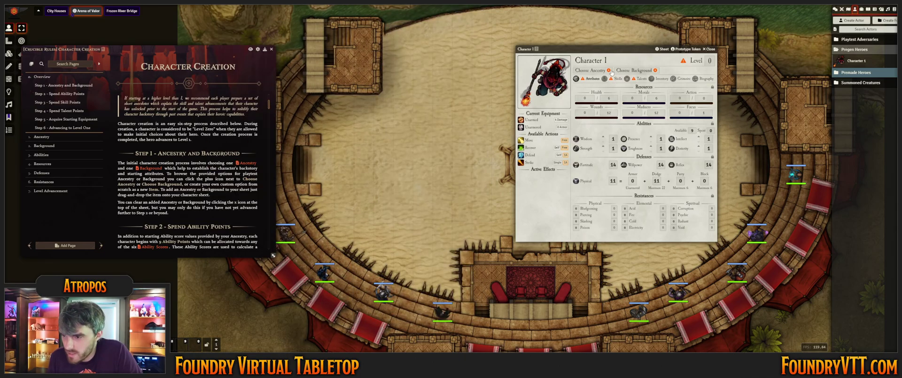
{"action": "left_click", "coordinate": [608, 70]}
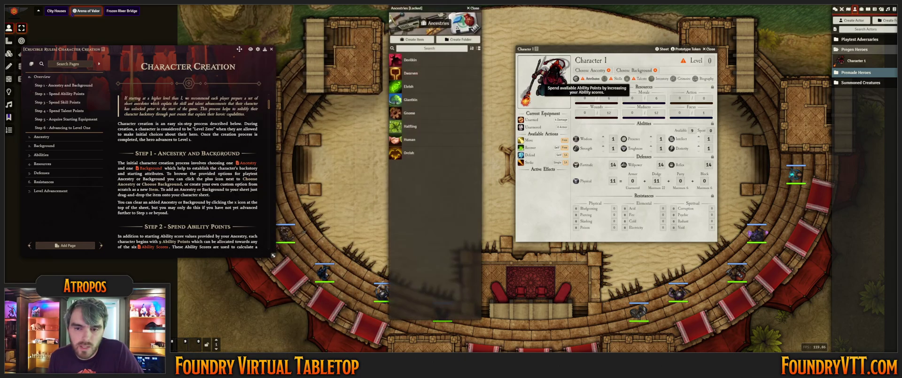
Preview the Backgrounds compendium from Character 1's background choice, close it, and assign the Devilkin ancestry to the character
{"action": "left_click", "coordinate": [655, 70]}
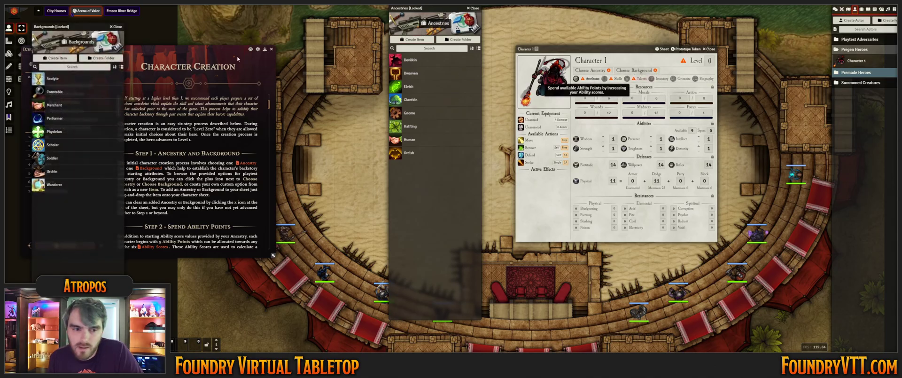
{"action": "left_click_drag", "start_coordinate": [84, 36], "coordinate": [773, 26]}
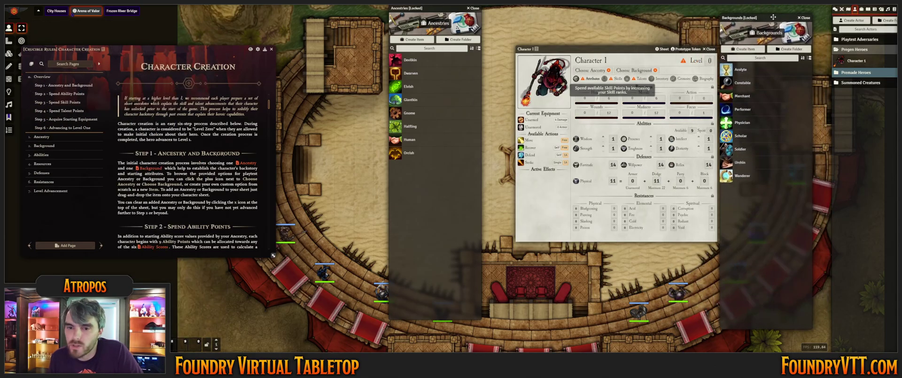
{"action": "left_click", "coordinate": [804, 18]}
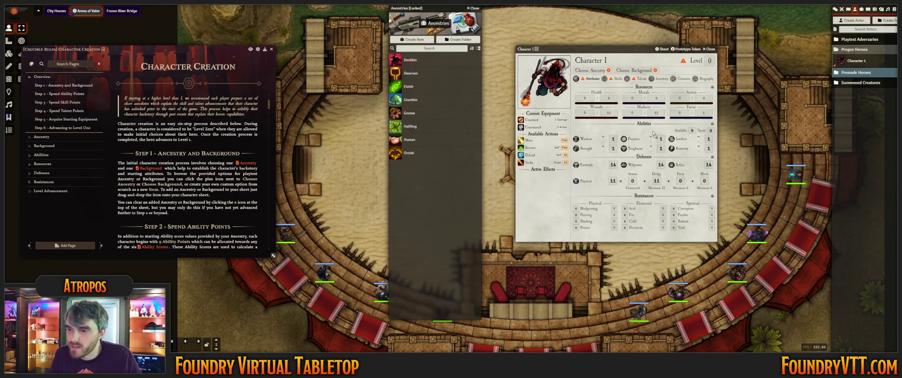
{"action": "left_click_drag", "start_coordinate": [595, 73], "coordinate": [595, 73]}
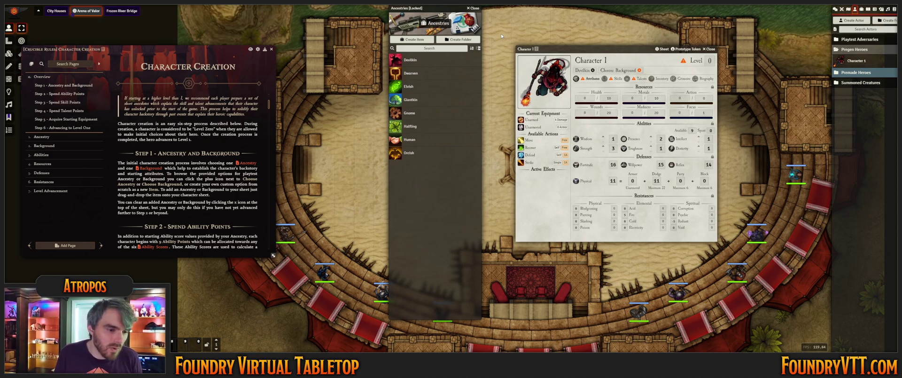
Read the Ancestry page of the Character Creation journal, covering ability scores, resistances and creating ancestries
{"action": "left_click", "coordinate": [59, 138]}
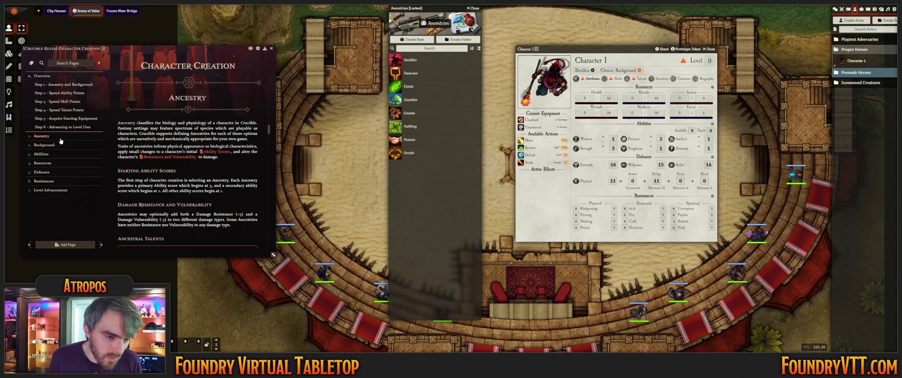
{"action": "scroll", "coordinate": [217, 120], "scroll_direction": "down", "scroll_amount": 2}
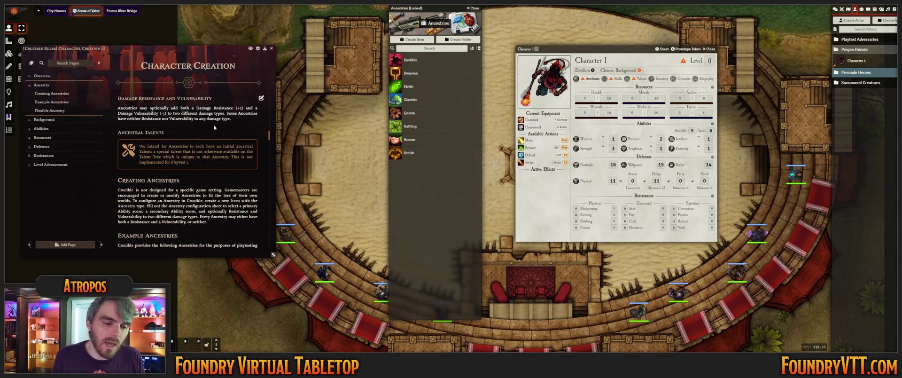
{"action": "scroll", "coordinate": [197, 141], "scroll_direction": "down", "scroll_amount": 2}
{"action": "scroll", "coordinate": [191, 148], "scroll_direction": "up", "scroll_amount": 3}
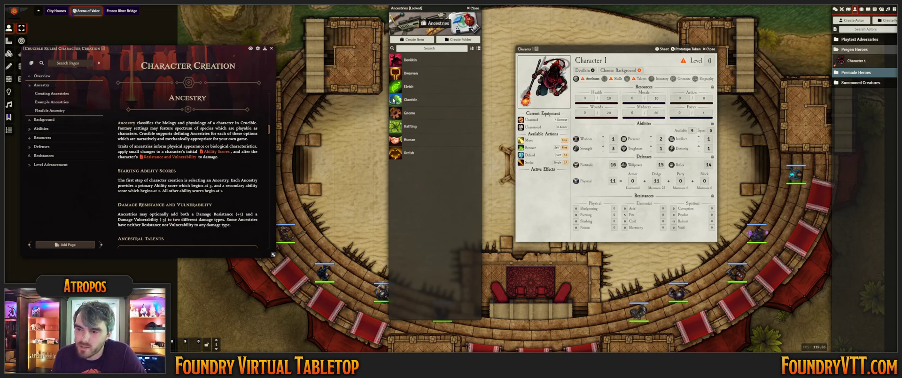
Examine the Devilkin ancestry's description, ability scores and resistances beside the journal, with the Ancestries compendium minimized, and close the ancestry
{"action": "left_click", "coordinate": [410, 60]}
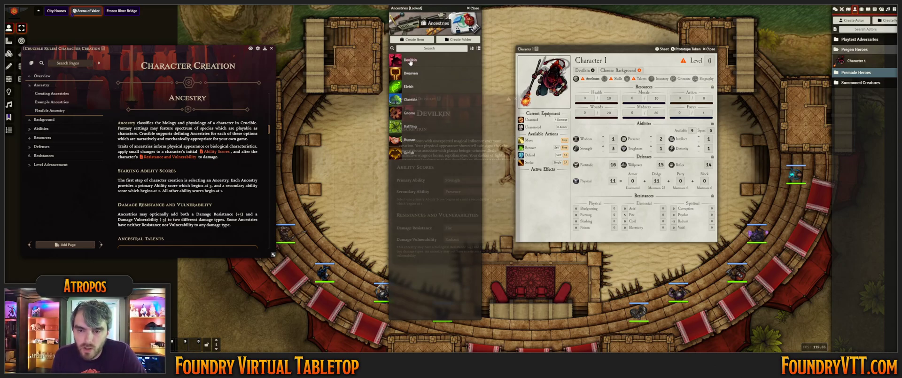
{"action": "left_click_drag", "start_coordinate": [452, 94], "coordinate": [337, 63]}
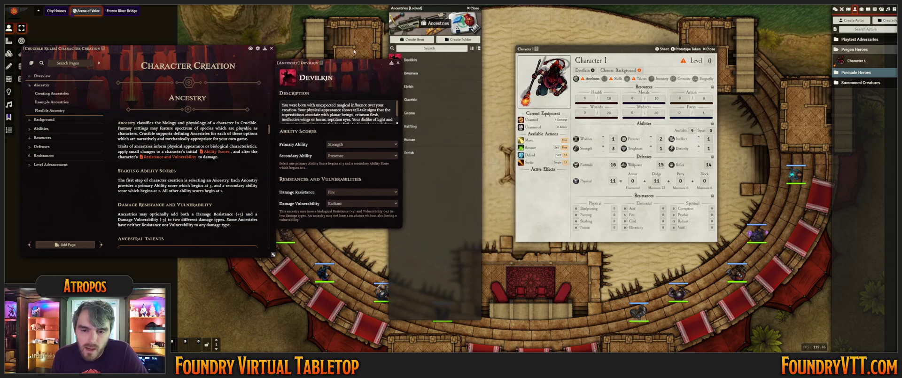
{"action": "left_click_drag", "start_coordinate": [432, 9], "coordinate": [446, 13]}
{"action": "double_click", "coordinate": [447, 13]}
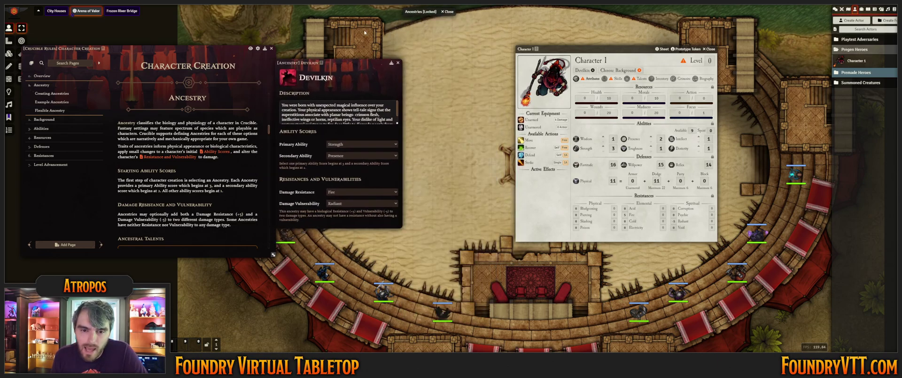
{"action": "left_click_drag", "start_coordinate": [323, 63], "coordinate": [397, 61]}
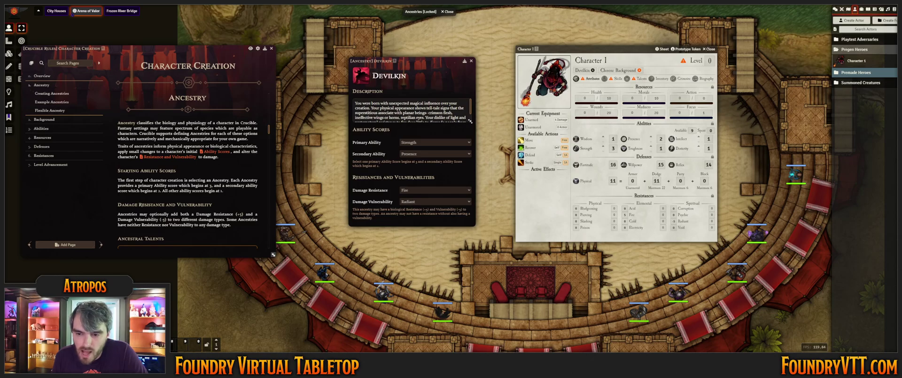
{"action": "left_click_drag", "start_coordinate": [470, 121], "coordinate": [470, 132]}
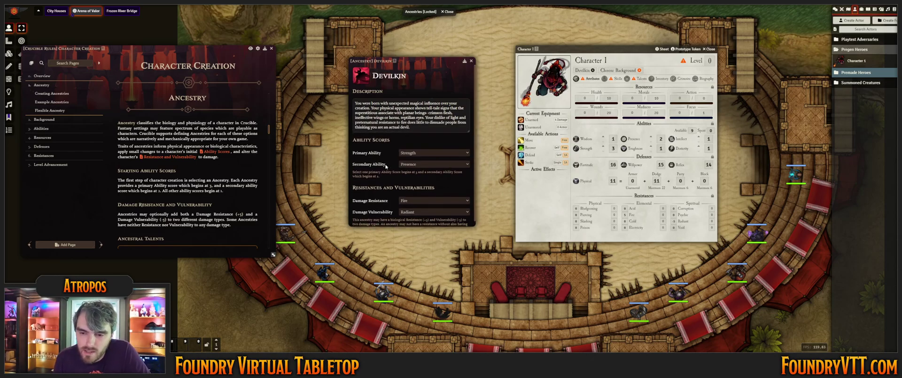
{"action": "left_click_drag", "start_coordinate": [469, 129], "coordinate": [466, 122]}
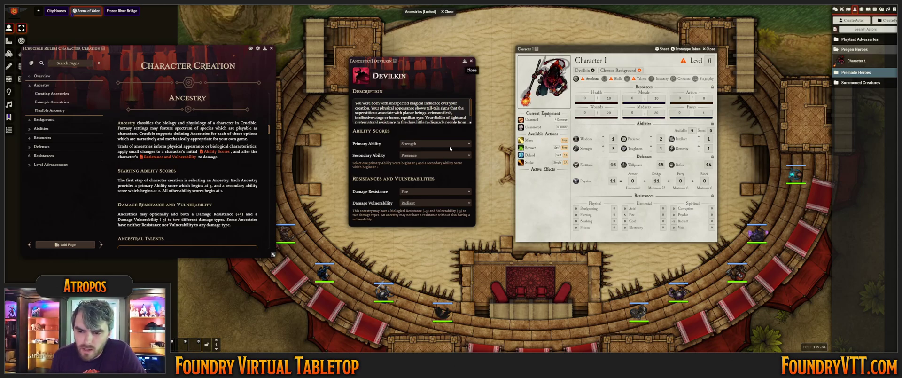
{"action": "left_click", "coordinate": [473, 60]}
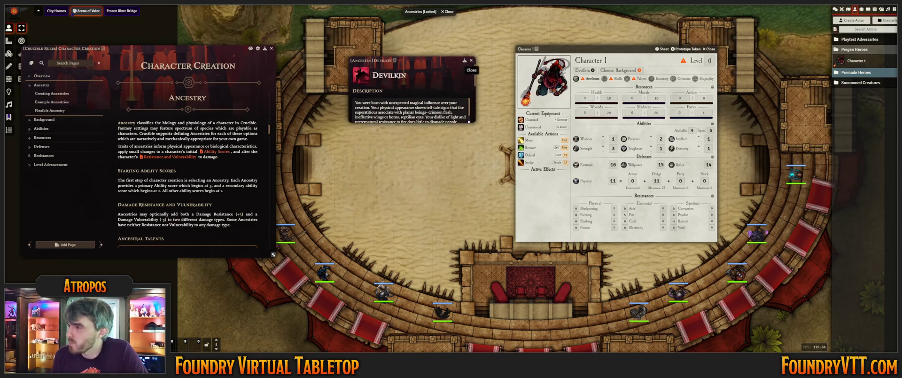
Create a new world item of type Ancestry named Catfolk
{"action": "left_click", "coordinate": [862, 8]}
{"action": "left_click", "coordinate": [849, 20]}
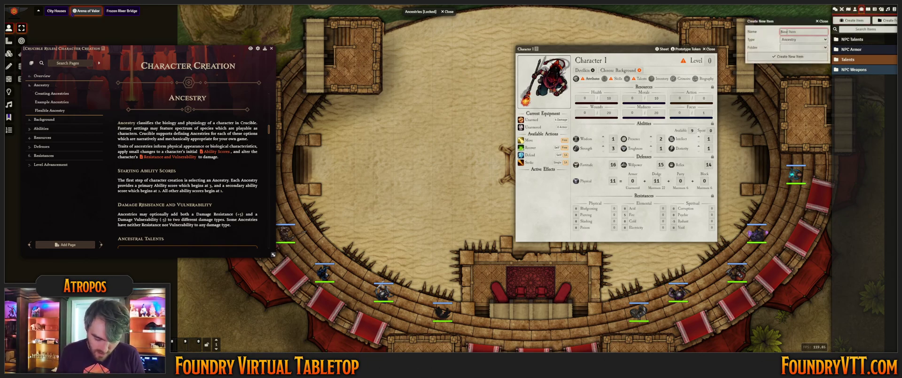
{"action": "type", "text": "Catfo"}
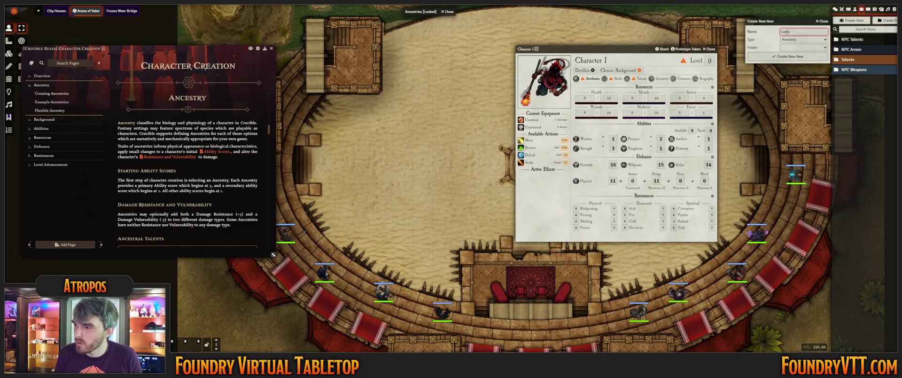
{"action": "type", "text": "lk"}
{"action": "key", "text": "Return"}
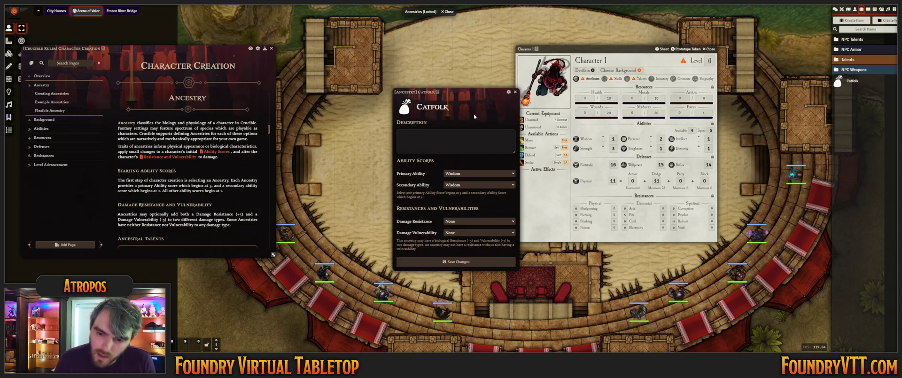
Move the Catfolk ancestry window clear of the character sheet and enter the description "Furry friends!"
{"action": "left_click_drag", "start_coordinate": [474, 109], "coordinate": [440, 95]}
{"action": "left_click", "coordinate": [414, 130]}
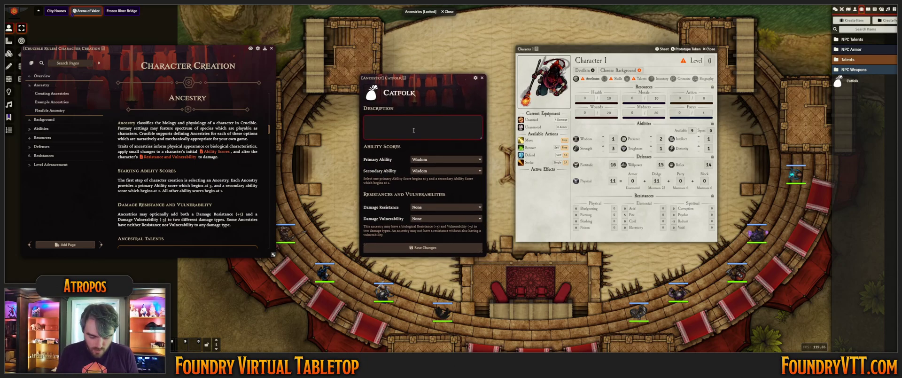
{"action": "type", "text": "Furry friends"}
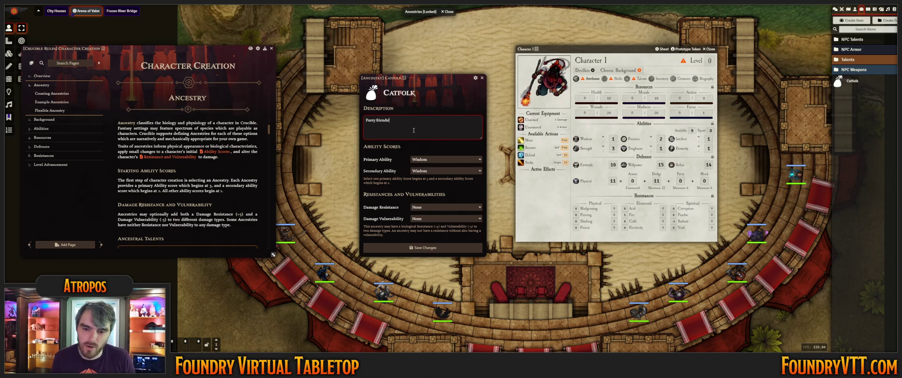
{"action": "type", "text": "!"}
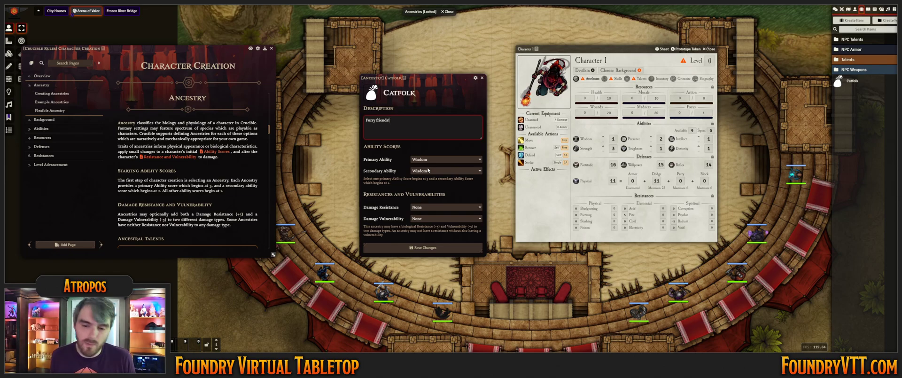
{"action": "type", "text": "!"}
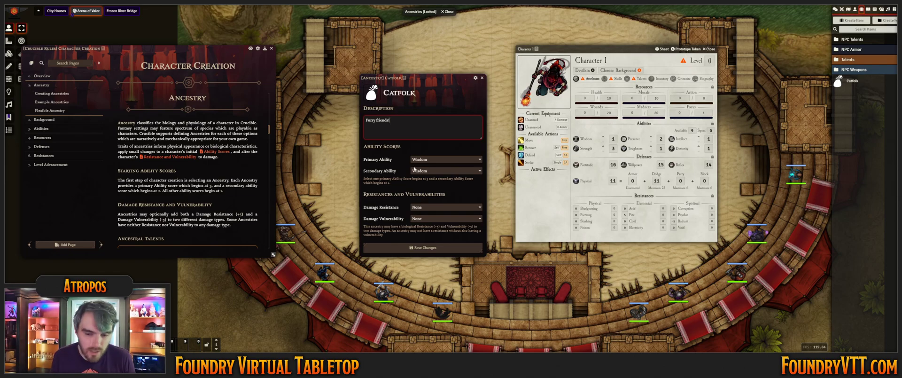
Set Catfolk's primary ability to Dexterity and its secondary ability to Intellect
{"action": "left_click", "coordinate": [416, 161]}
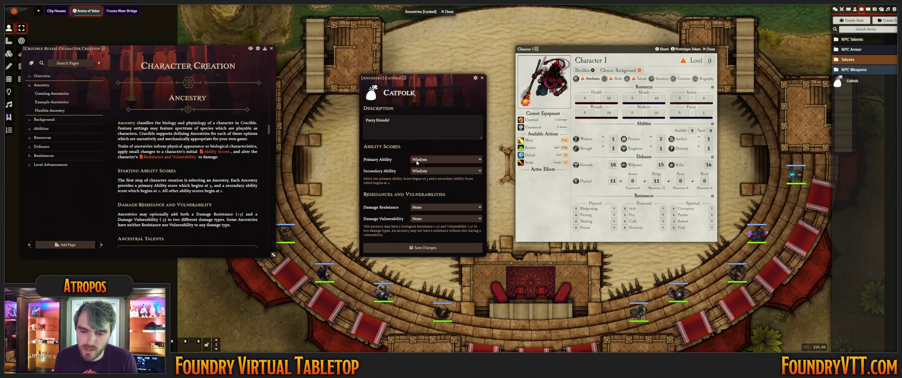
{"action": "left_click", "coordinate": [427, 194]}
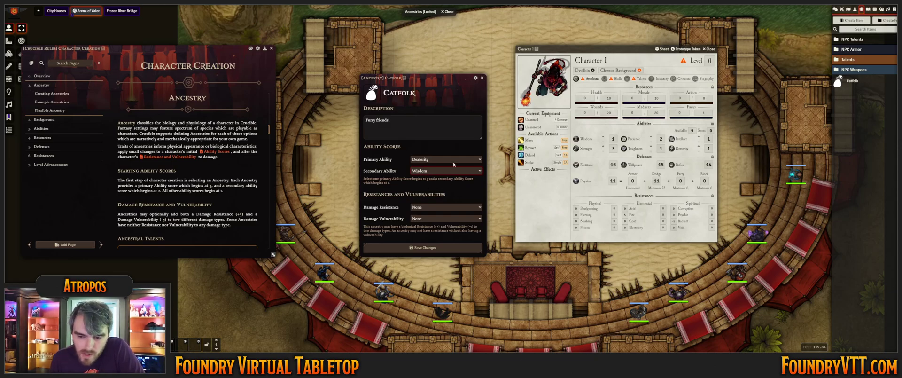
{"action": "left_click", "coordinate": [446, 189]}
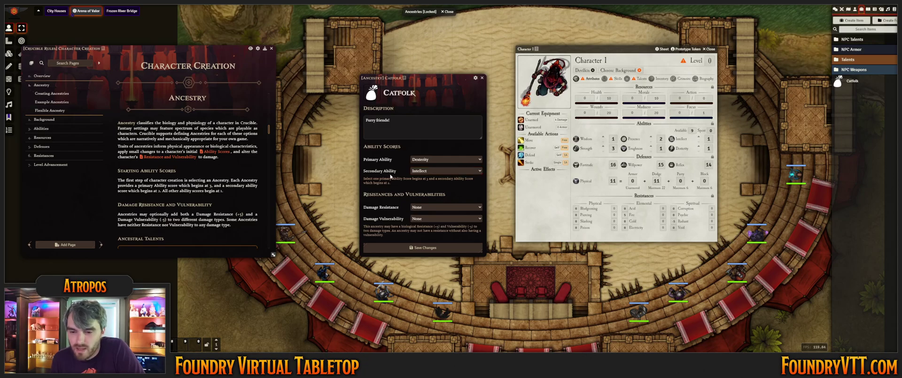
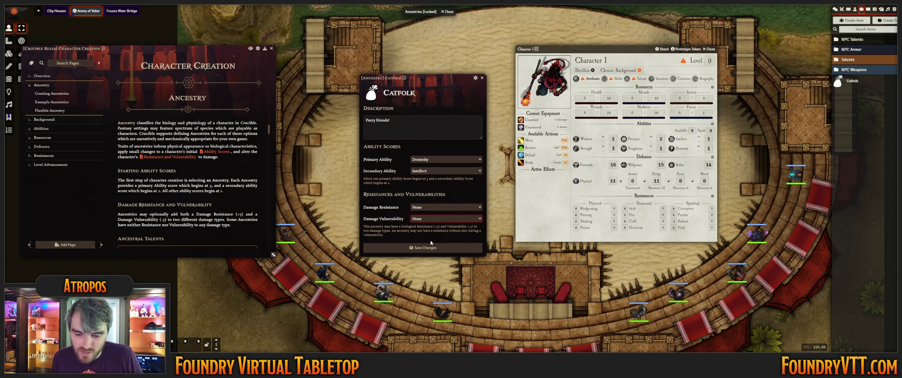
Set Catfolk's damage resistance to Radiant and its damage vulnerability to Electricity
{"action": "left_click", "coordinate": [435, 278]}
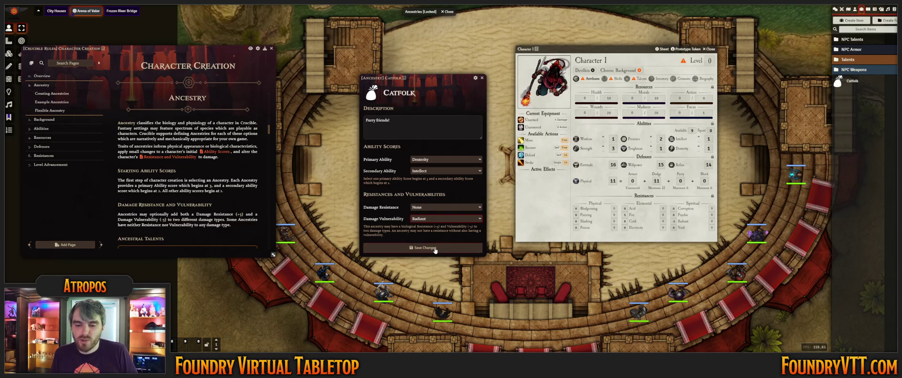
{"action": "left_click", "coordinate": [427, 211]}
{"action": "left_click", "coordinate": [398, 237]}
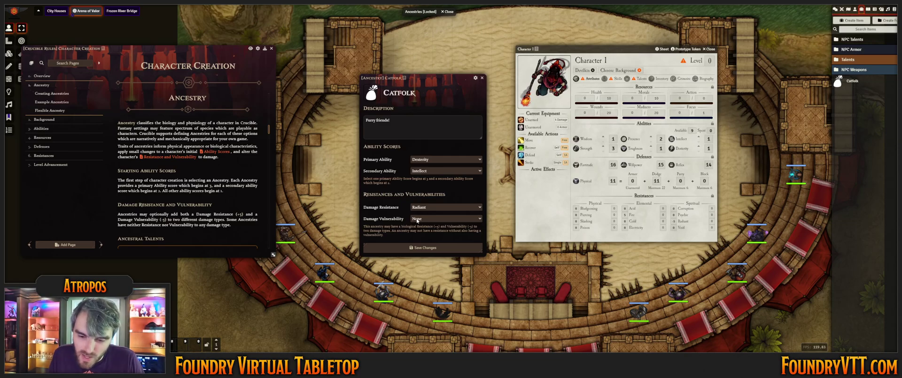
{"action": "left_click", "coordinate": [433, 269]}
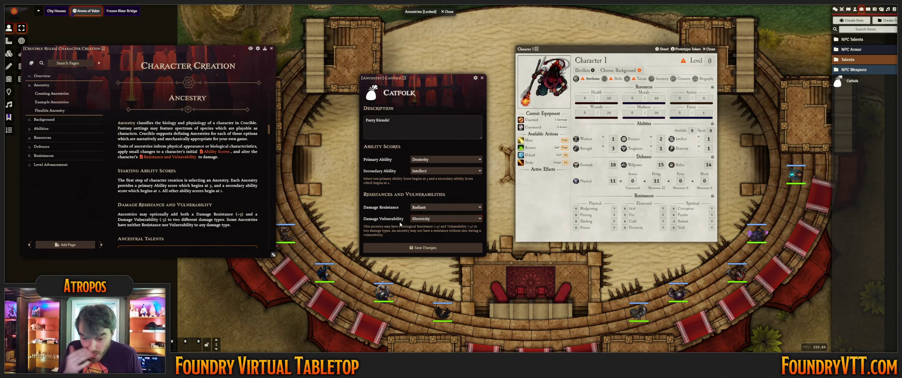
Save the Catfolk ancestry and assign it to Character 1, reopening the item briefly to review its settings
{"action": "left_click", "coordinate": [423, 250]}
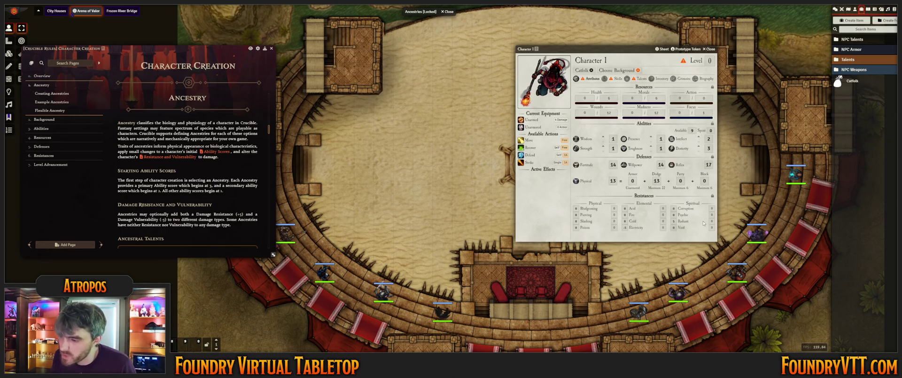
{"action": "left_click", "coordinate": [856, 84]}
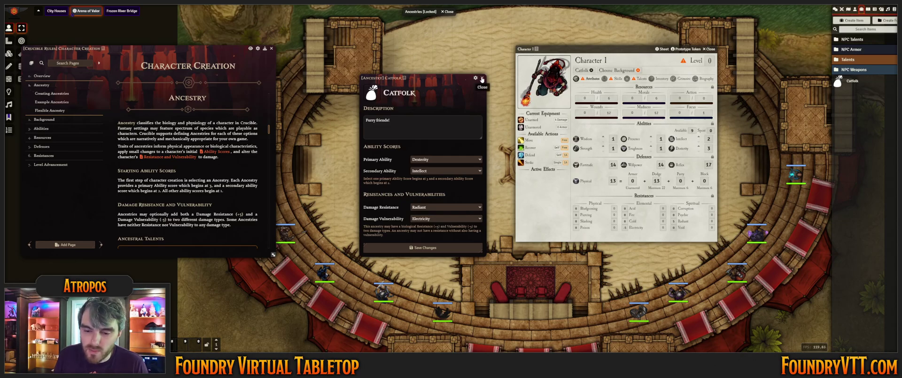
{"action": "left_click", "coordinate": [482, 79]}
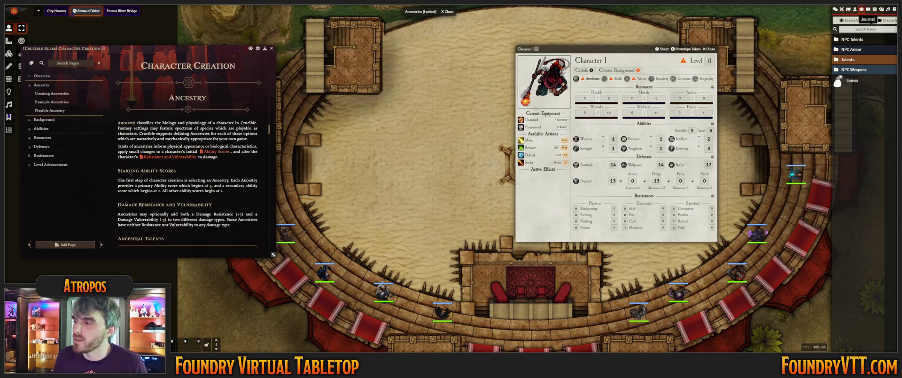
Clear Character 1's Catfolk ancestry and assign Devilkin from the Ancestries compendium instead
{"action": "left_click", "coordinate": [591, 70]}
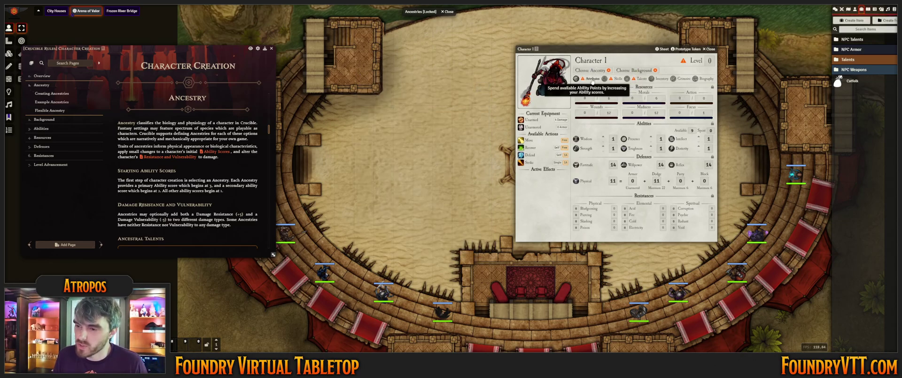
{"action": "left_click", "coordinate": [589, 70]}
{"action": "left_click_drag", "start_coordinate": [423, 67], "coordinate": [584, 75]}
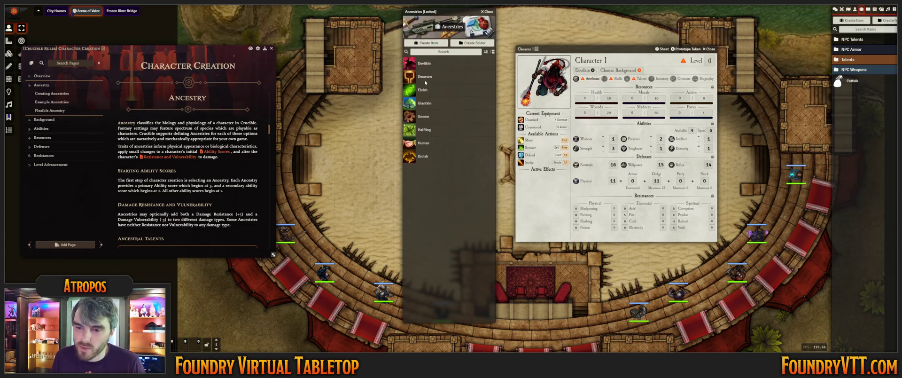
Review the Devilkin ancestry's details briefly, and close the Ancestries compendium
{"action": "left_click", "coordinate": [458, 63]}
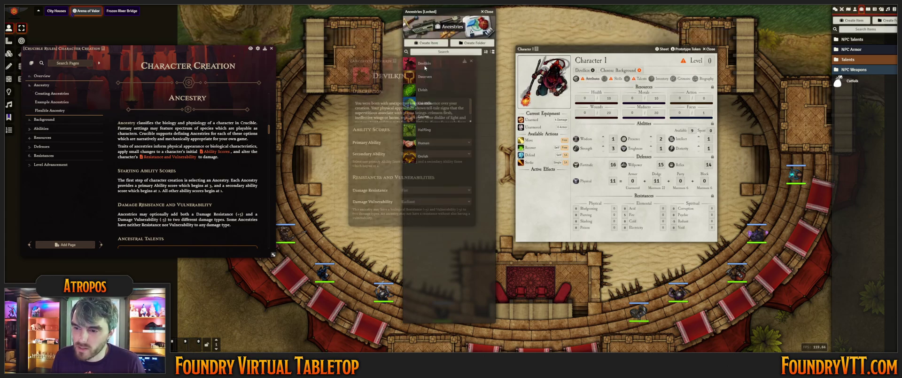
{"action": "left_click", "coordinate": [471, 61]}
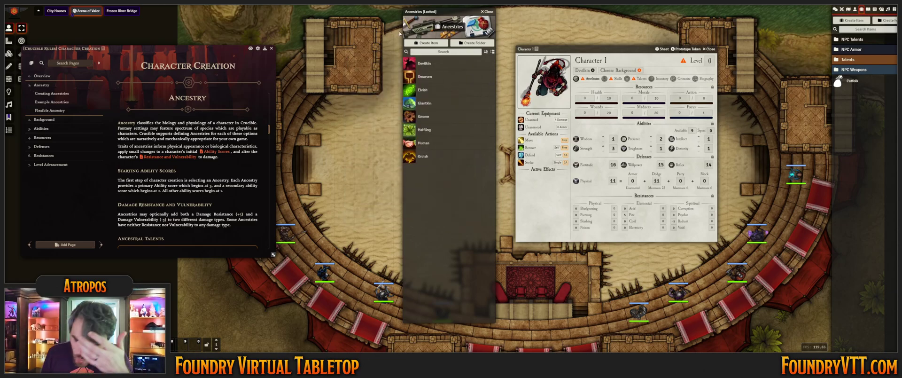
{"action": "left_click", "coordinate": [487, 11]}
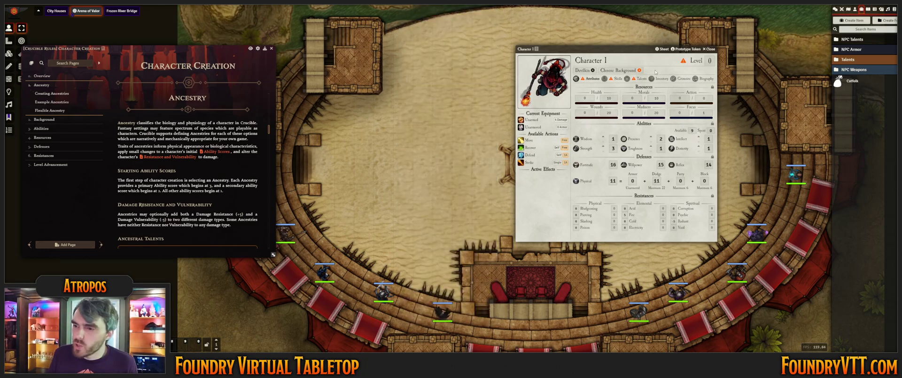
Open the Backgrounds compendium from Character 1's background choice and bring up the Background section of the Character Creation rules
{"action": "left_click", "coordinate": [629, 70]}
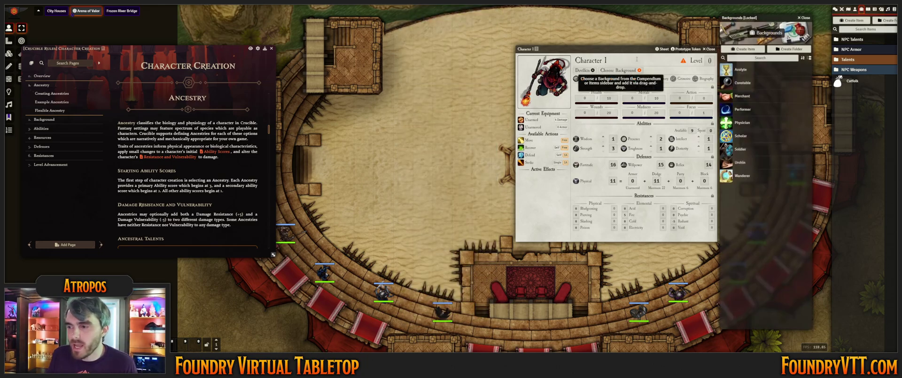
{"action": "left_click_drag", "start_coordinate": [632, 49], "coordinate": [427, 25]}
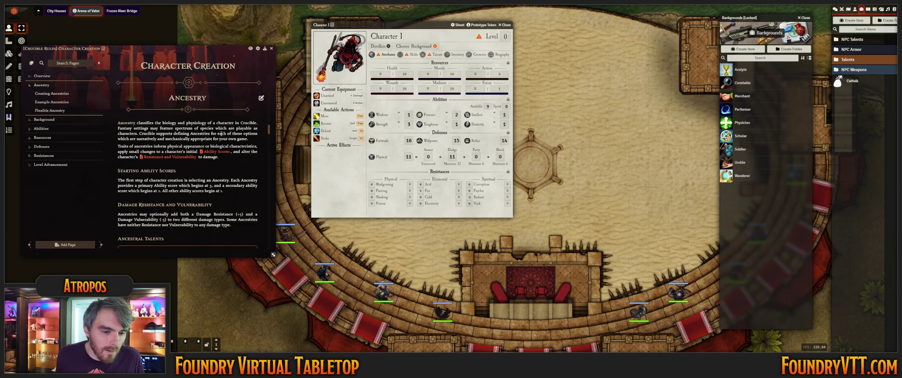
{"action": "left_click", "coordinate": [35, 119]}
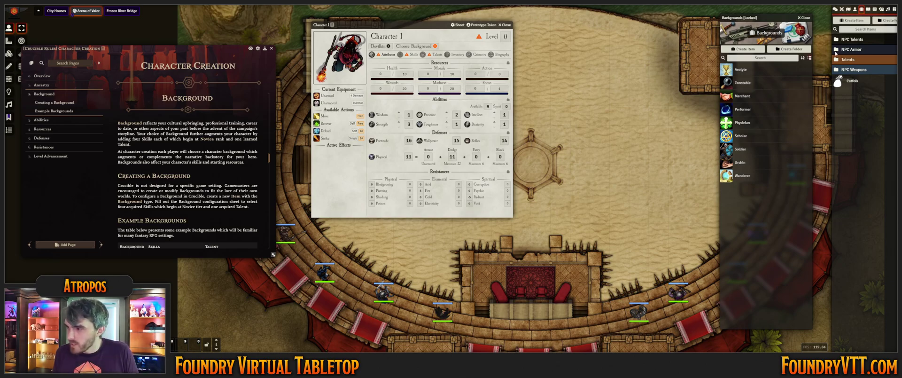
Create a new world item of type Background named Zookeeper
{"action": "left_click", "coordinate": [848, 20]}
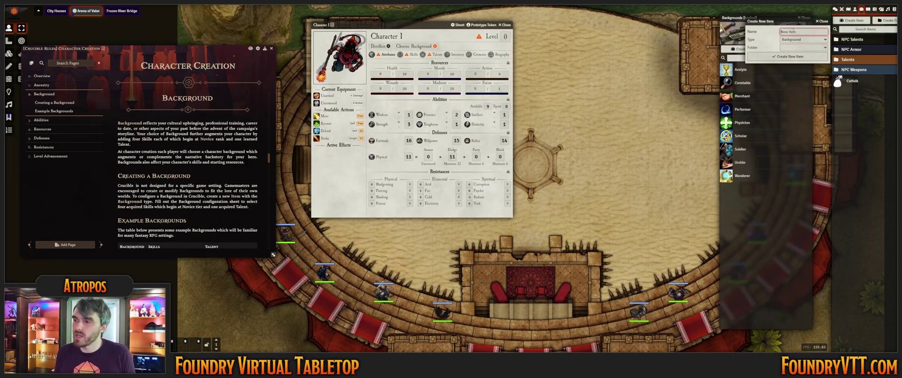
{"action": "left_click_drag", "start_coordinate": [789, 22], "coordinate": [655, 40]}
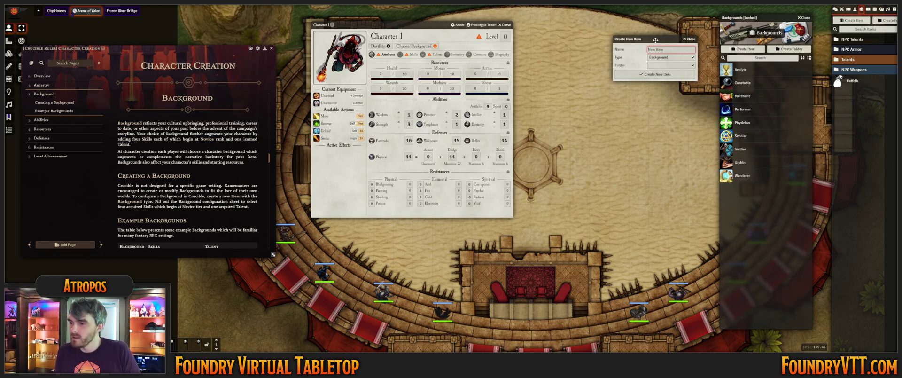
{"action": "type", "text": "Zoo"}
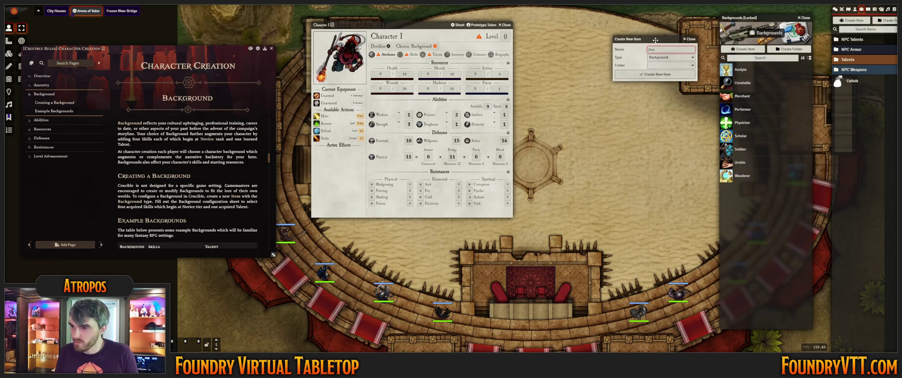
{"action": "type", "text": "keeper"}
{"action": "key", "text": "Return"}
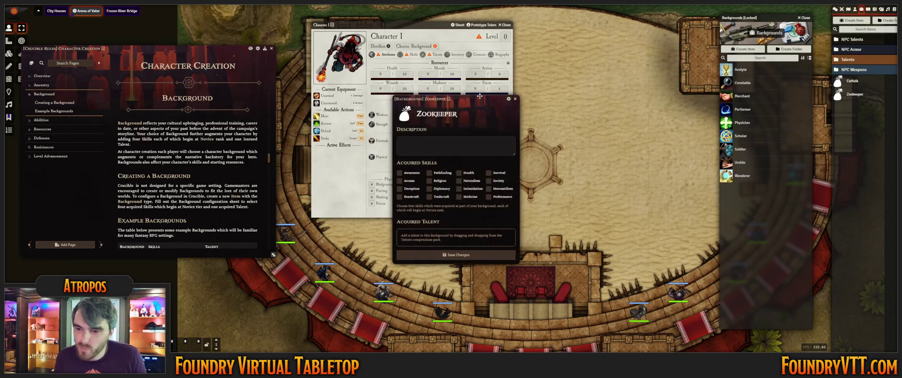
Give the Zookeeper background the description "You are great with animals!"
{"action": "left_click_drag", "start_coordinate": [477, 98], "coordinate": [631, 33]}
{"action": "left_click", "coordinate": [627, 78]}
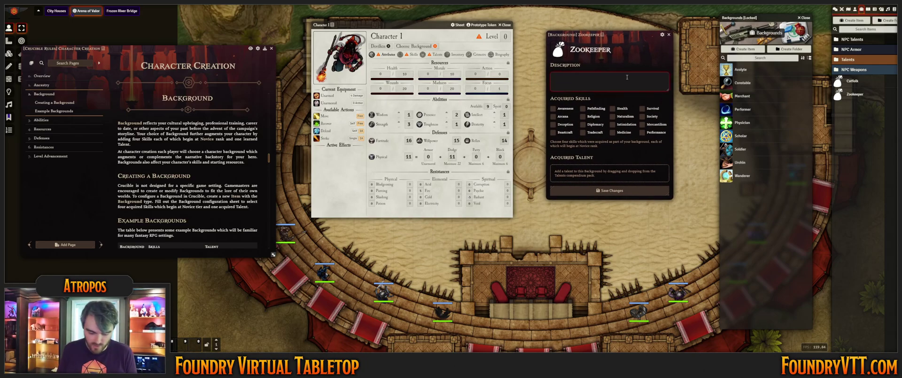
{"action": "type", "text": "You are great with animals!"}
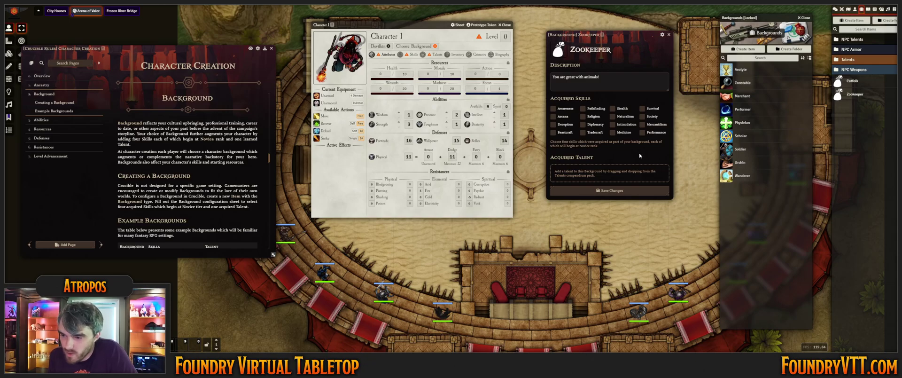
Choose Beastcraft, Survival, Mercantilism and Performance as the Zookeeper background's four acquired skills
{"action": "left_click", "coordinate": [558, 133]}
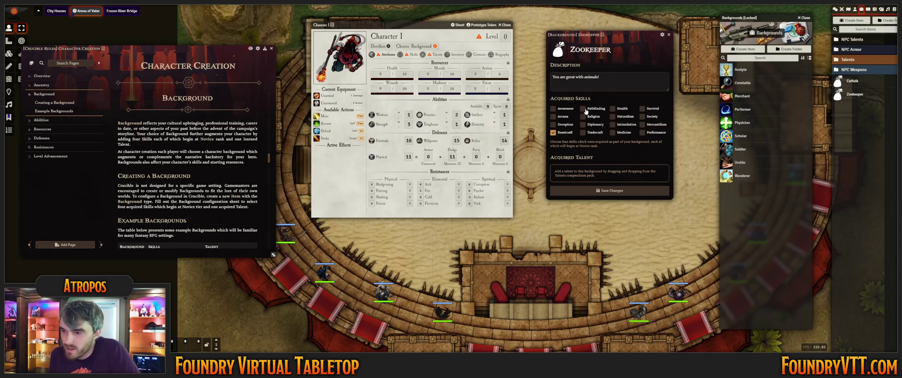
{"action": "left_click", "coordinate": [643, 109]}
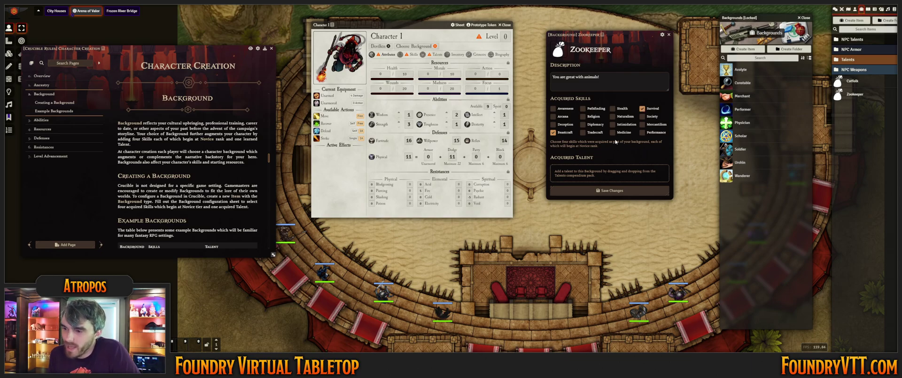
{"action": "left_click", "coordinate": [643, 124]}
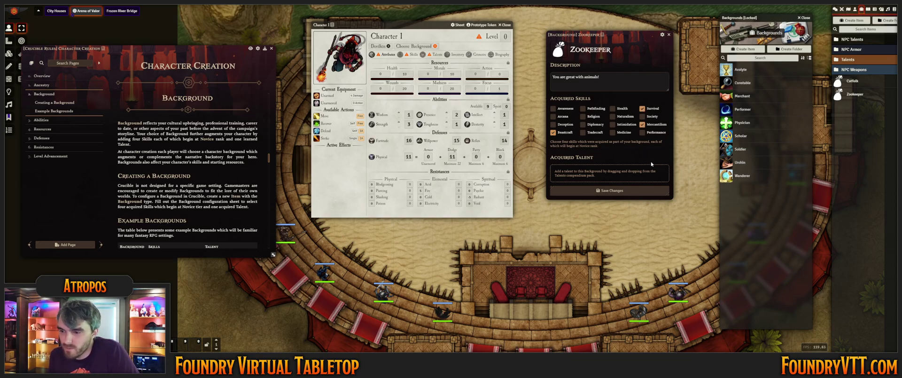
{"action": "left_click", "coordinate": [642, 133]}
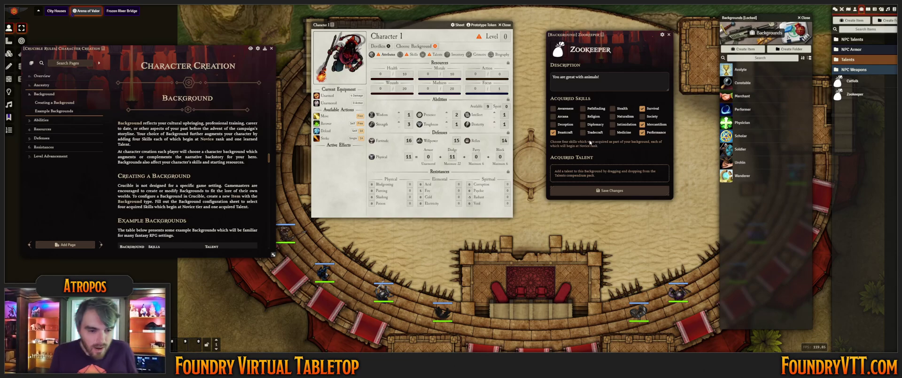
Close Character 1's sheet and open the Crucible Talents compendium beside the Zookeeper background
{"action": "left_click", "coordinate": [506, 26]}
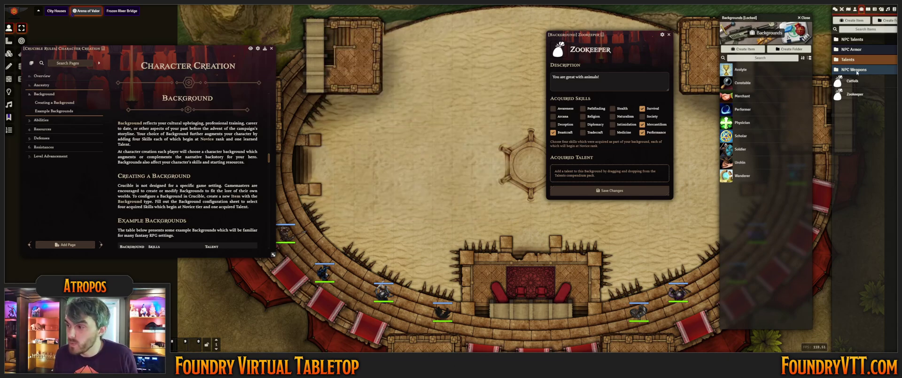
{"action": "left_click", "coordinate": [889, 9]}
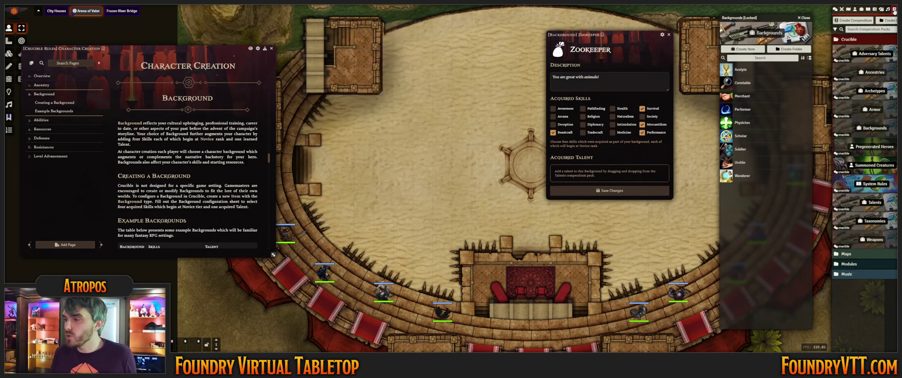
{"action": "left_click", "coordinate": [875, 202]}
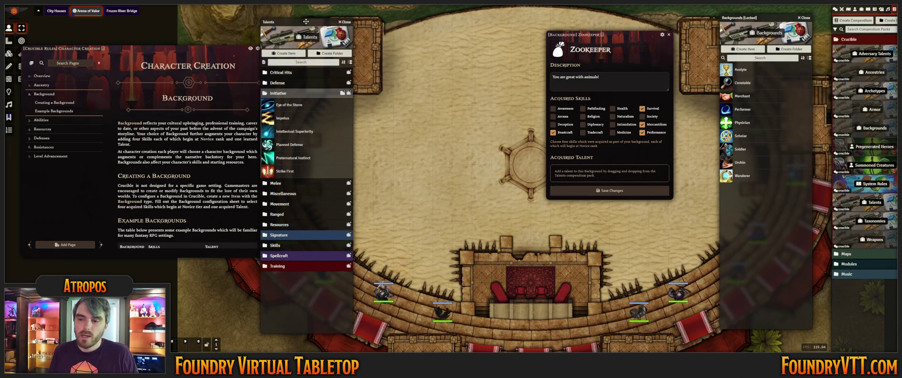
{"action": "left_click_drag", "start_coordinate": [306, 22], "coordinate": [347, 12]}
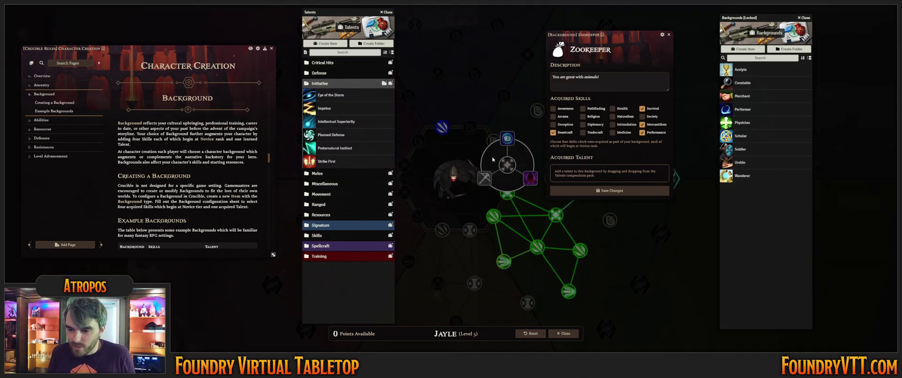
Examine the talent choices on several nodes of the talent tree for a suitable Zookeeper talent, and close the tree
{"action": "left_click", "coordinate": [507, 192]}
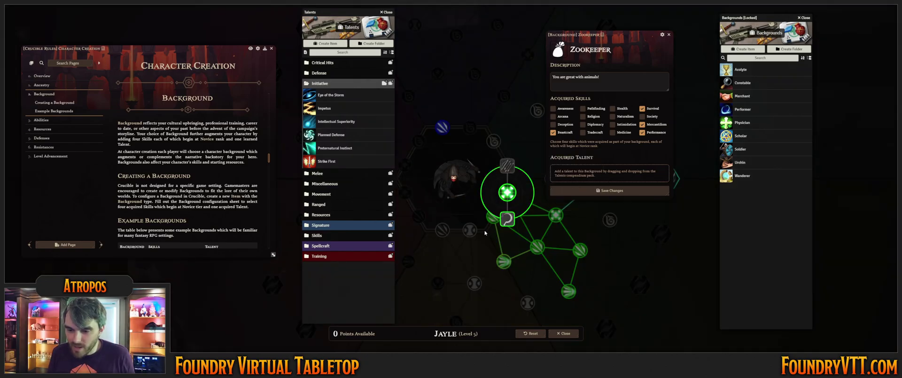
{"action": "left_click", "coordinate": [470, 230]}
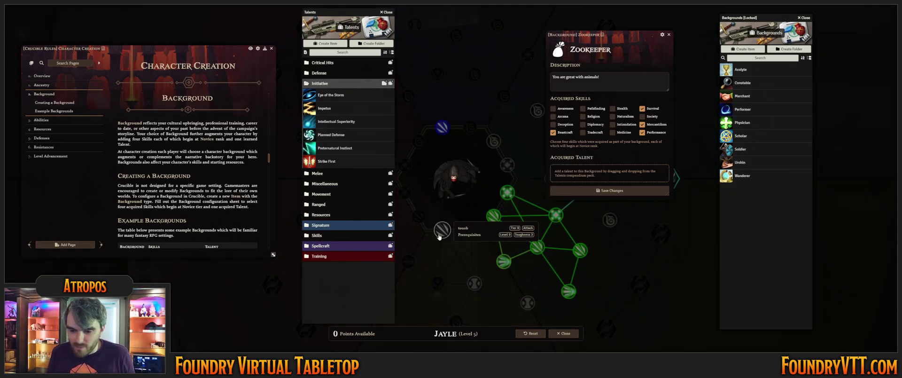
{"action": "left_click", "coordinate": [419, 216]}
{"action": "left_click_drag", "start_coordinate": [438, 179], "coordinate": [472, 174]}
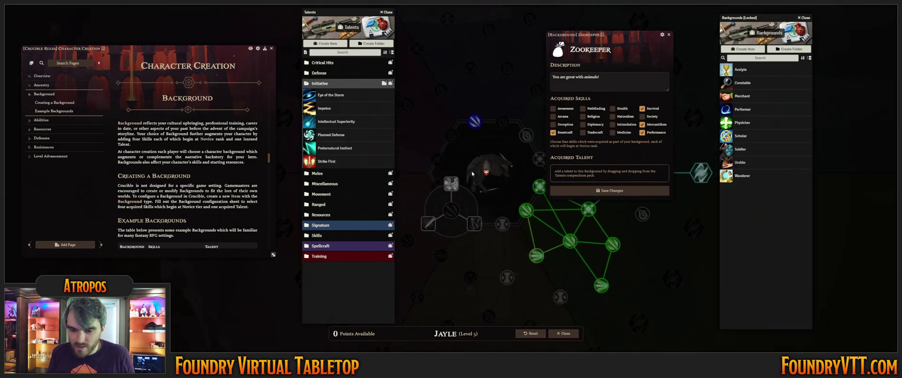
{"action": "left_click", "coordinate": [454, 136]}
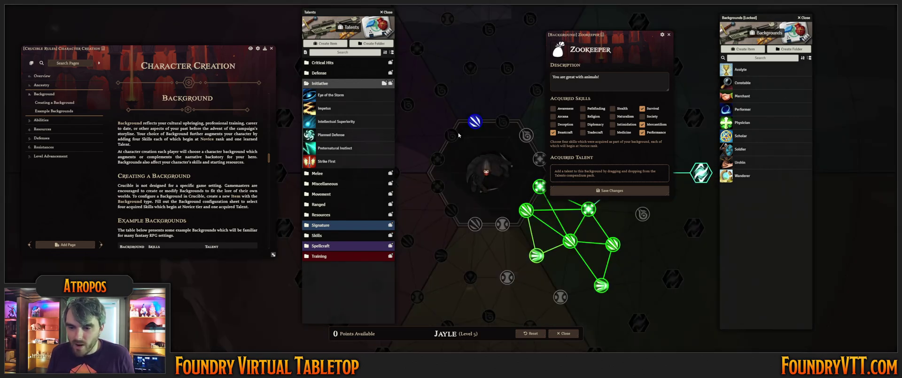
{"action": "left_click_drag", "start_coordinate": [455, 137], "coordinate": [425, 136]}
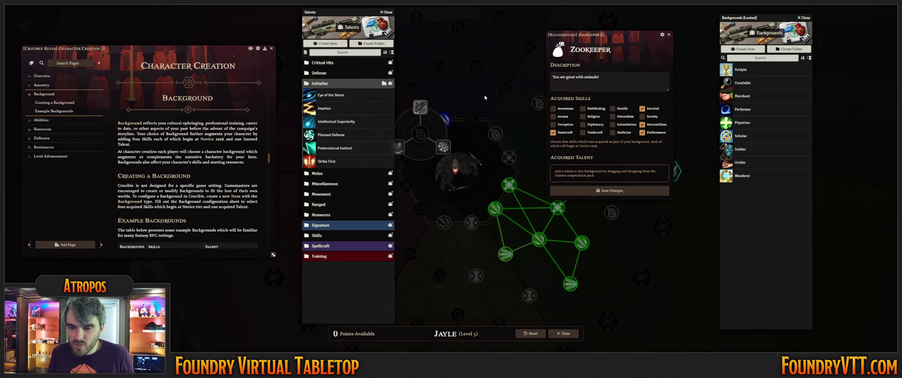
{"action": "left_click", "coordinate": [471, 120]}
{"action": "left_click", "coordinate": [496, 133]}
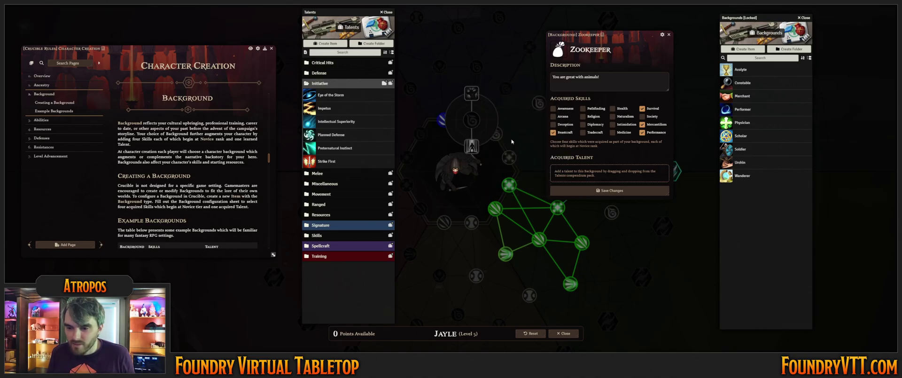
{"action": "left_click", "coordinate": [562, 333]}
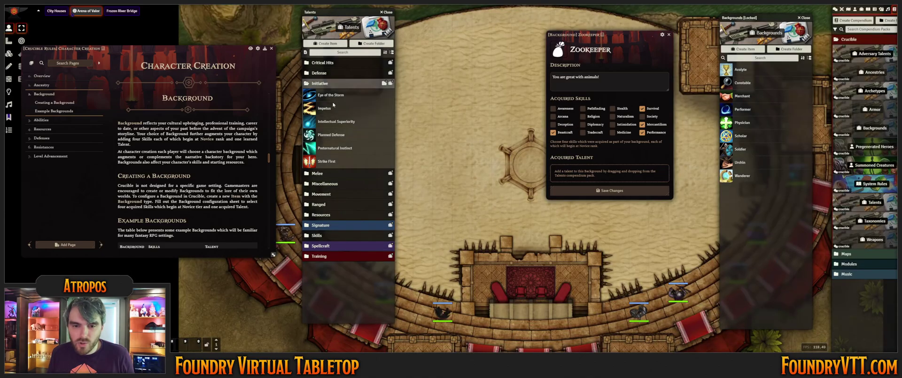
Find the Preparedness talent by searching for "prepar", add it as Zookeeper's acquired talent, and close the Talents compendium
{"action": "left_click", "coordinate": [343, 51]}
{"action": "type", "text": "prepar"}
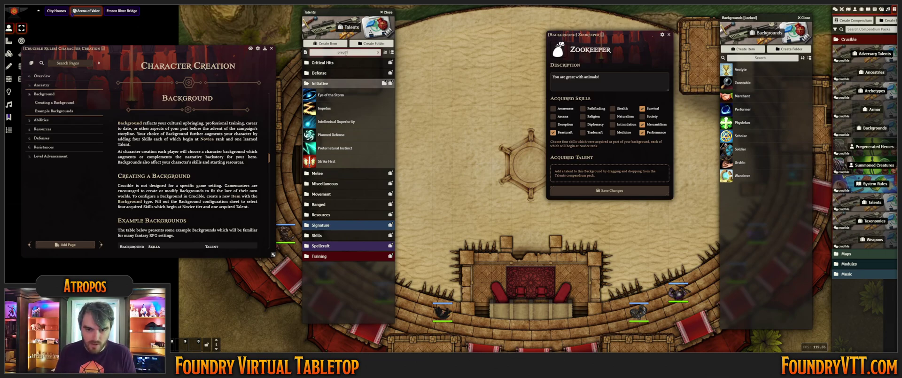
{"action": "left_click_drag", "start_coordinate": [327, 73], "coordinate": [620, 175]}
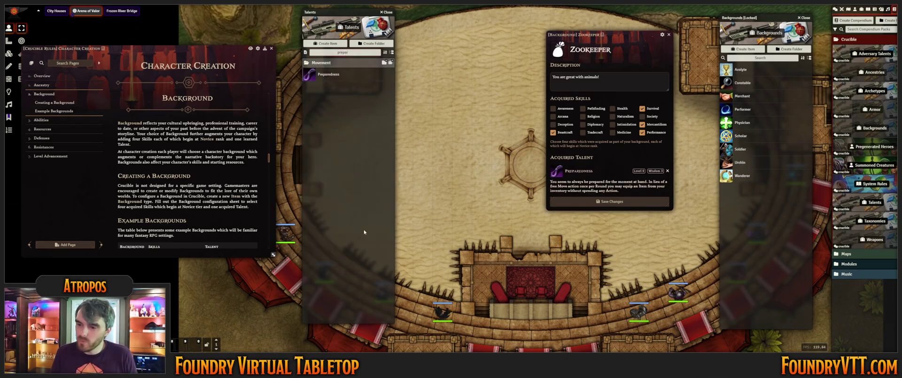
{"action": "left_click", "coordinate": [388, 12]}
Save the Zookeeper background and close the Backgrounds compendium
{"action": "left_click_drag", "start_coordinate": [610, 34], "coordinate": [524, 51]}
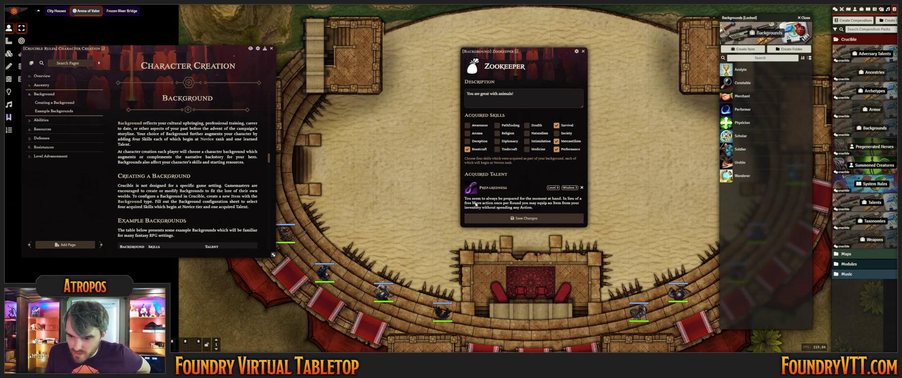
{"action": "left_click", "coordinate": [524, 218]}
{"action": "left_click", "coordinate": [805, 17]}
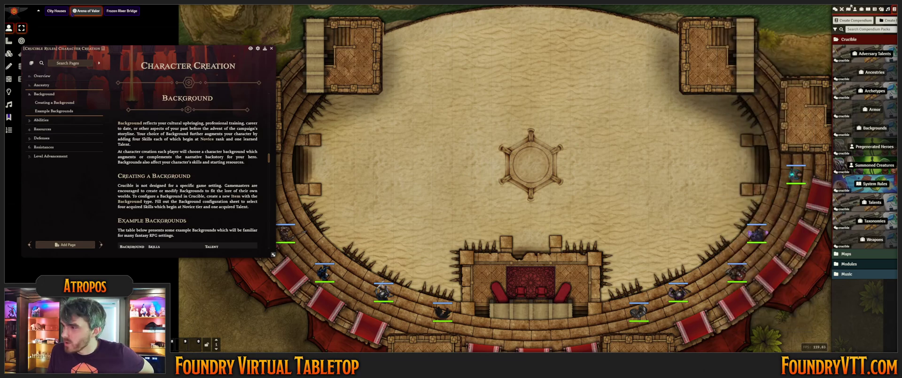
Reopen Character 1's sheet, assign the Zookeeper background to the character, and show the character's skills
{"action": "left_click", "coordinate": [854, 8]}
{"action": "left_click", "coordinate": [856, 60]}
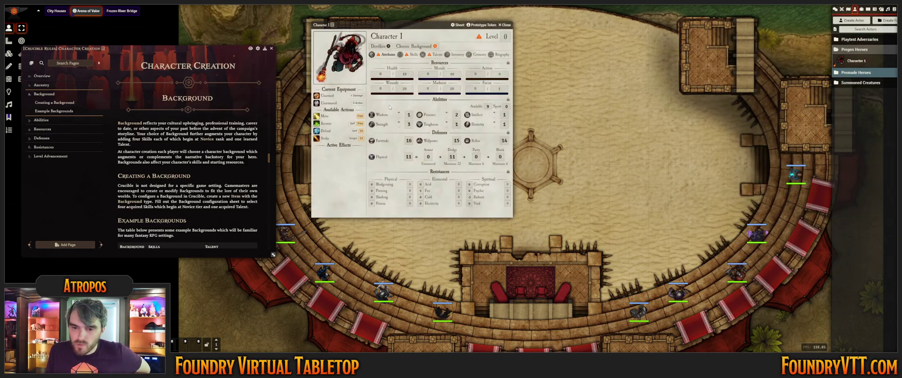
{"action": "left_click", "coordinate": [861, 9]}
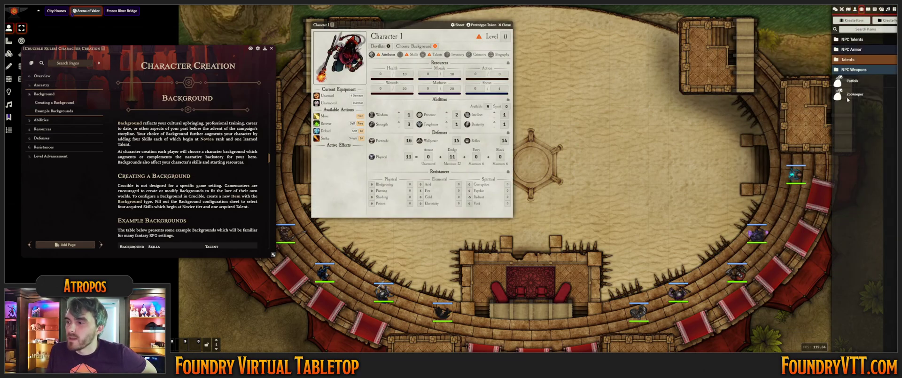
{"action": "left_click_drag", "start_coordinate": [854, 97], "coordinate": [414, 46]}
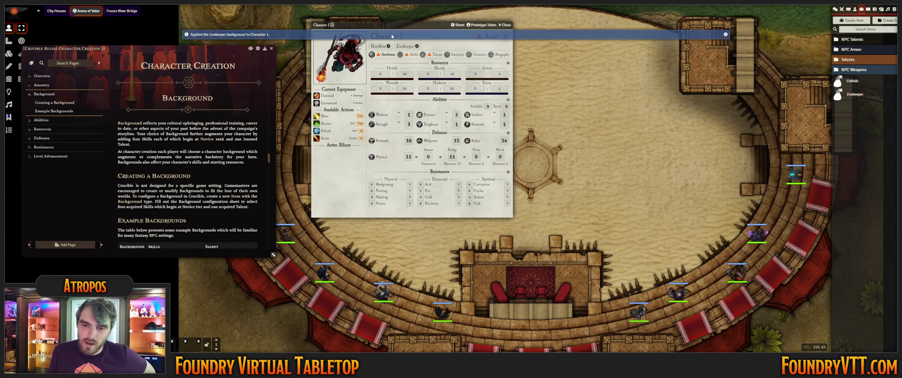
{"action": "left_click", "coordinate": [411, 55]}
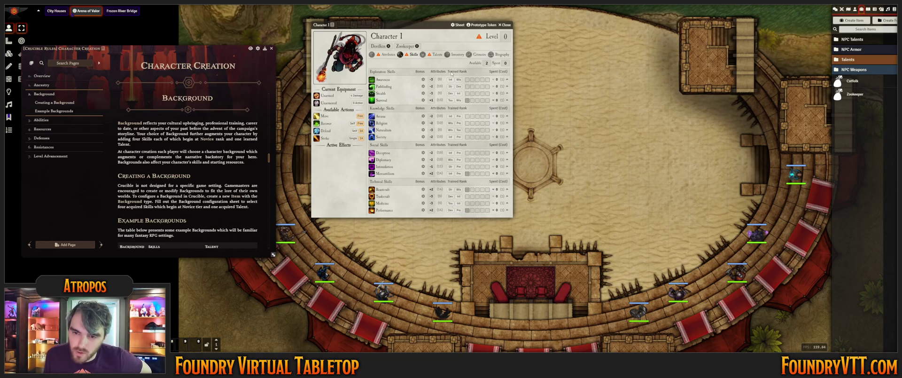
Check the character's talents, remove the Zookeeper background, and assign the Performer background from the Backgrounds compendium instead
{"action": "left_click", "coordinate": [436, 54]}
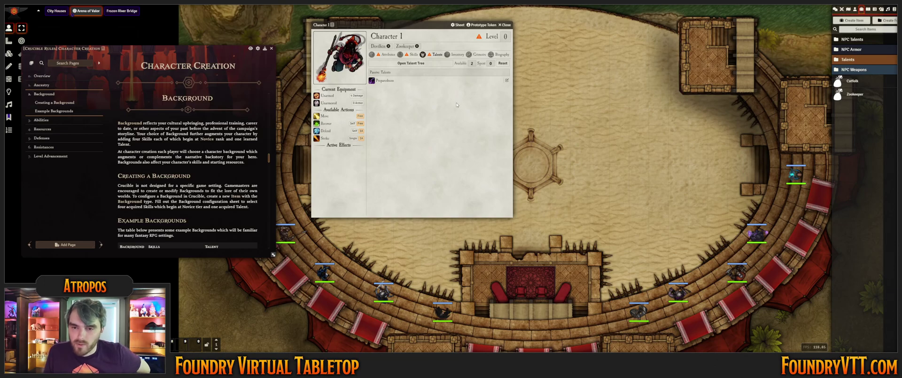
{"action": "left_click", "coordinate": [417, 46]}
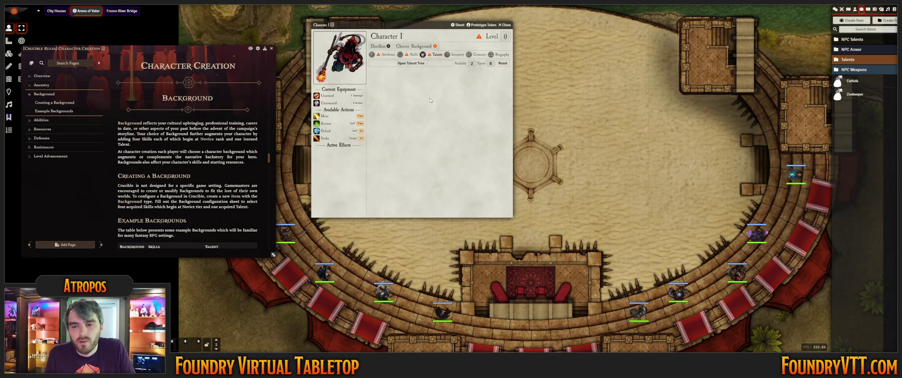
{"action": "left_click", "coordinate": [413, 54]}
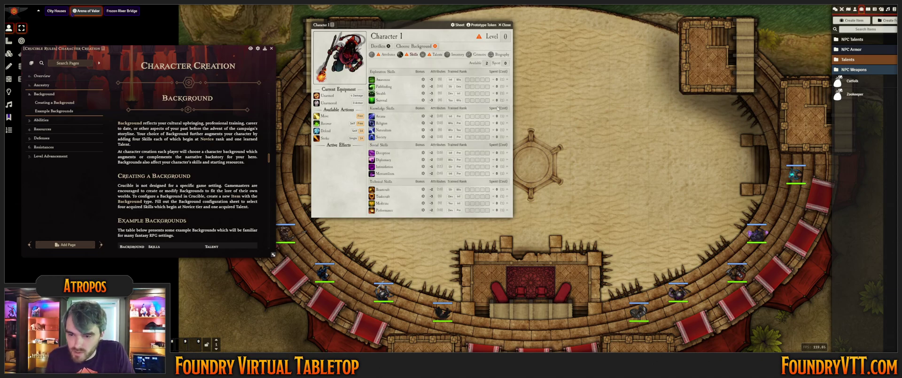
{"action": "left_click", "coordinate": [432, 46]}
{"action": "left_click_drag", "start_coordinate": [777, 16], "coordinate": [631, 15]}
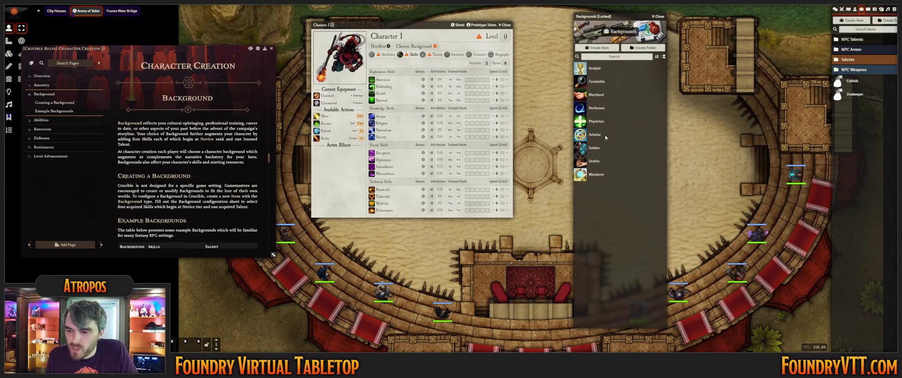
{"action": "left_click_drag", "start_coordinate": [597, 109], "coordinate": [414, 50]}
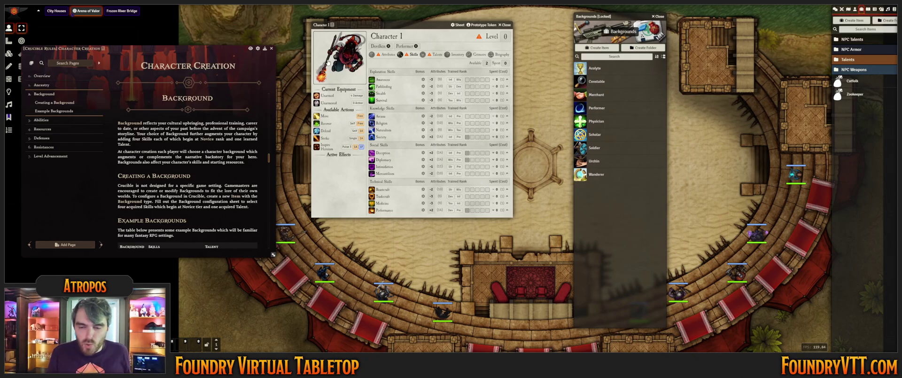
Rename the character as Ferrix, close the Backgrounds compendium, and move the character sheet away from the rules journal
{"action": "left_click", "coordinate": [401, 36]}
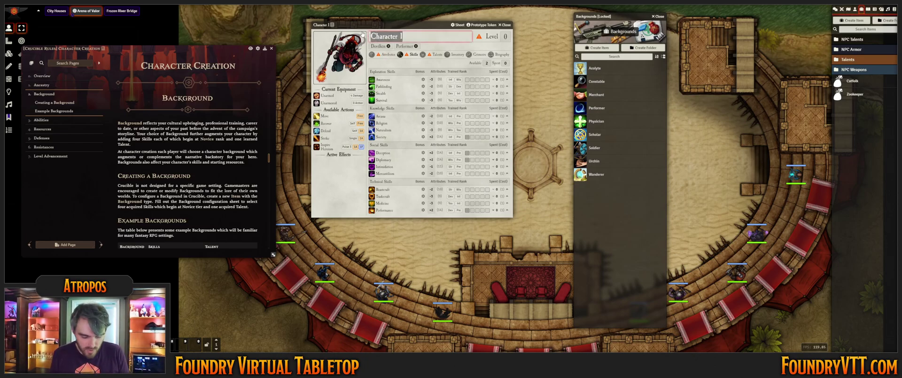
{"action": "type", "text": "Ferrix"}
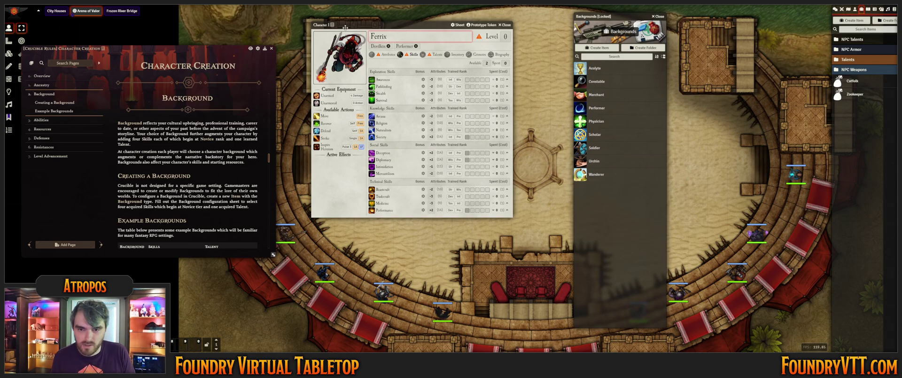
{"action": "key", "text": "Return"}
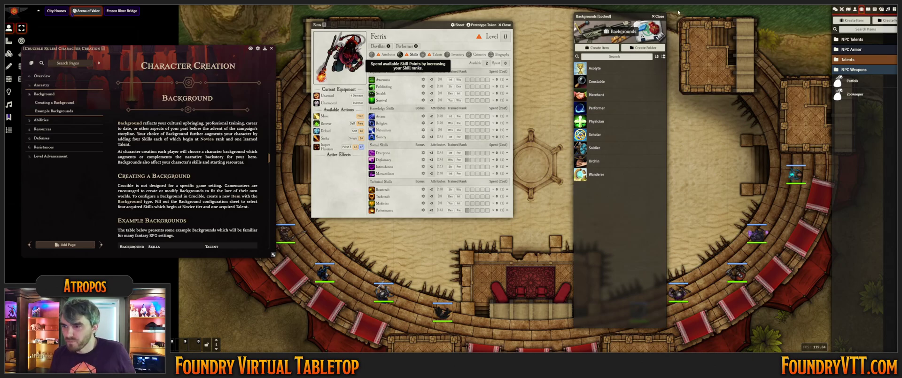
{"action": "left_click", "coordinate": [658, 17]}
{"action": "left_click_drag", "start_coordinate": [422, 25], "coordinate": [569, 36]}
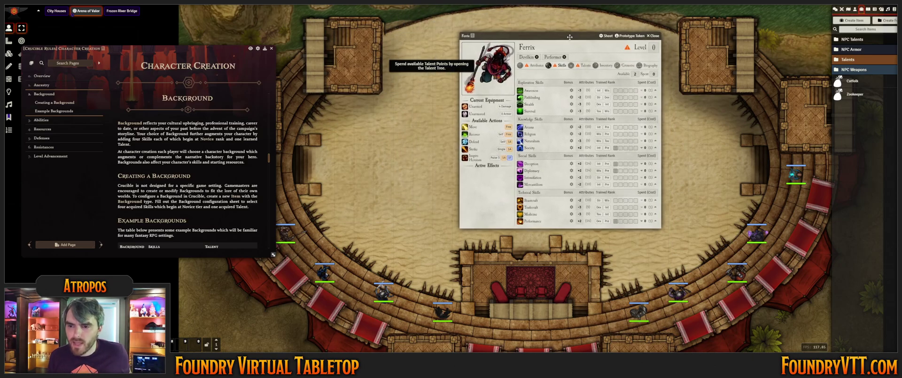
Show Ferrix's attributes and read the Abilities section of the Character Creation rules, from Strength through Presence
{"action": "left_click", "coordinate": [526, 66]}
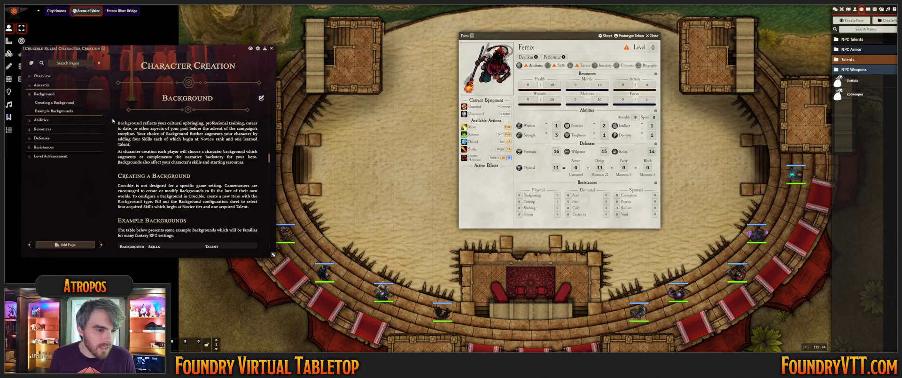
{"action": "left_click", "coordinate": [42, 120]}
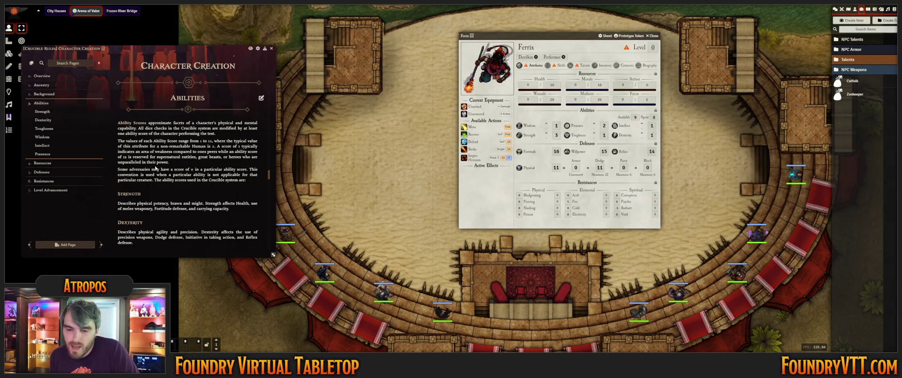
{"action": "scroll", "coordinate": [155, 168], "scroll_direction": "down", "scroll_amount": 1}
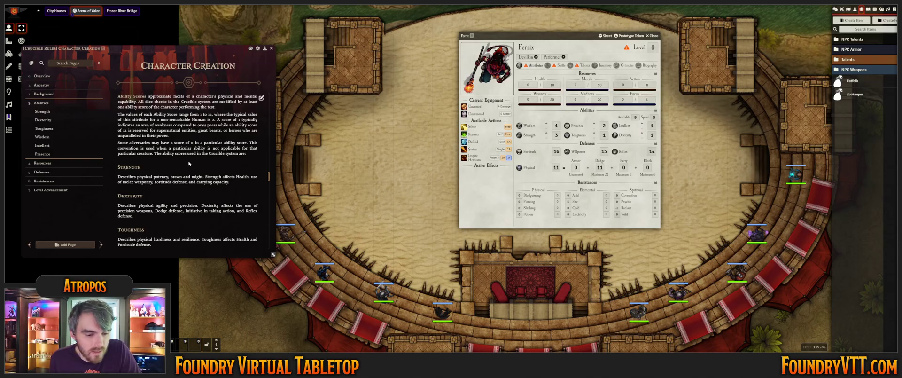
{"action": "scroll", "coordinate": [114, 182], "scroll_direction": "down", "scroll_amount": 1}
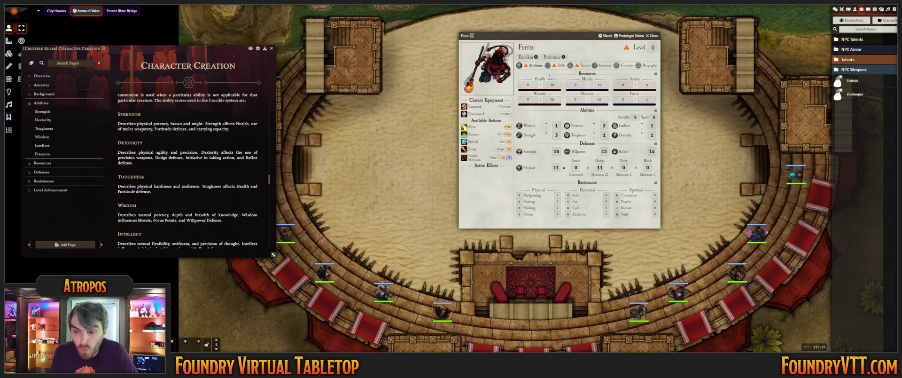
{"action": "mouse_move", "coordinate": [541, 80]}
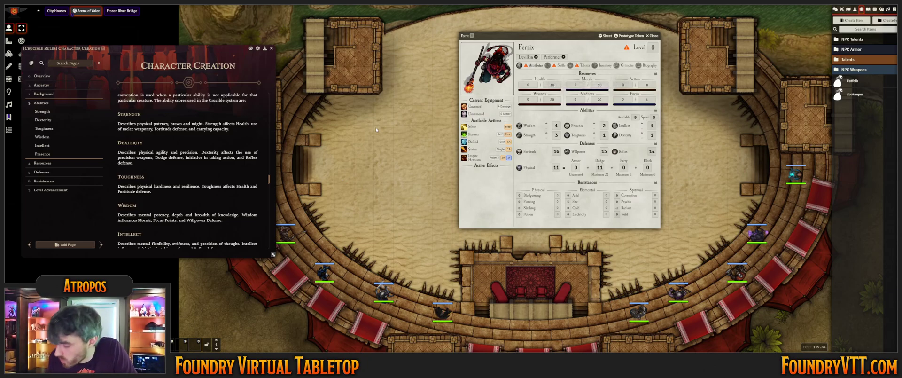
{"action": "scroll", "coordinate": [270, 160], "scroll_direction": "down", "scroll_amount": 3}
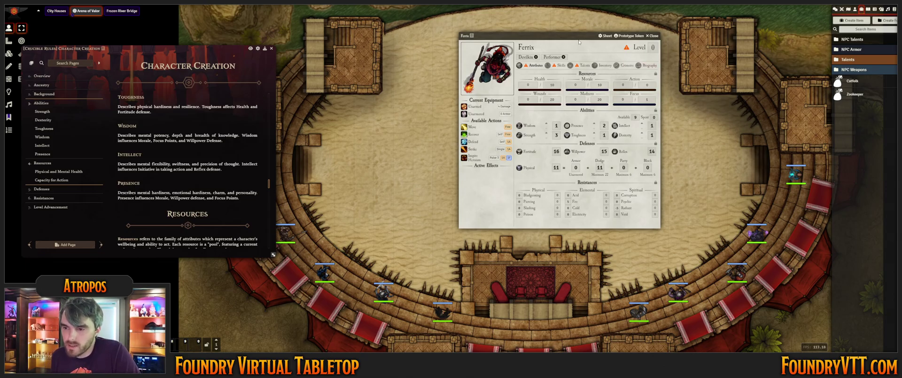
Spend Ferrix's ability points to raise Presence to 4, Intellect to 4, Dexterity to 3 and Toughness to 3
{"action": "left_click_drag", "start_coordinate": [578, 37], "coordinate": [483, 61]}
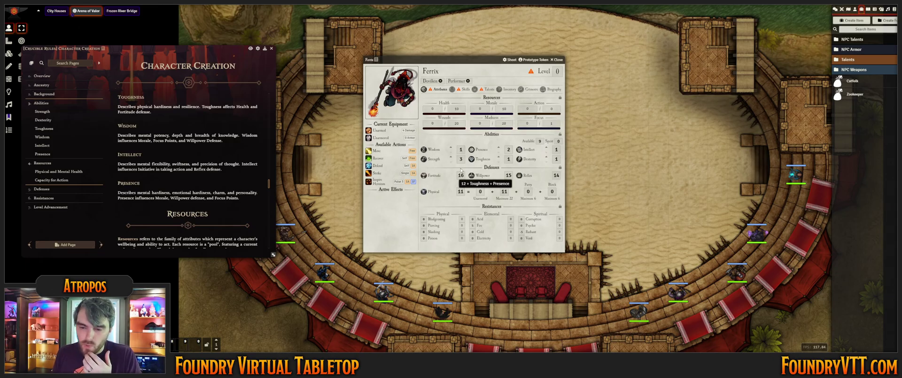
{"action": "left_click", "coordinate": [499, 148]}
{"action": "left_click", "coordinate": [499, 148]}
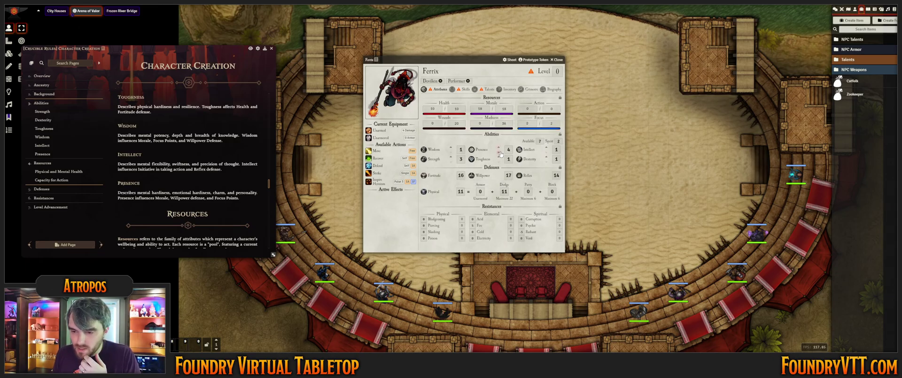
{"action": "left_click", "coordinate": [547, 148]}
{"action": "left_click", "coordinate": [546, 148]}
{"action": "left_click", "coordinate": [547, 148]}
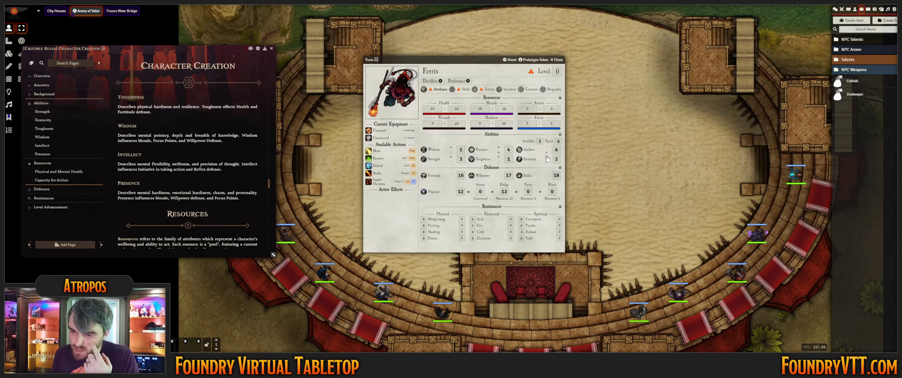
{"action": "left_click", "coordinate": [546, 157]}
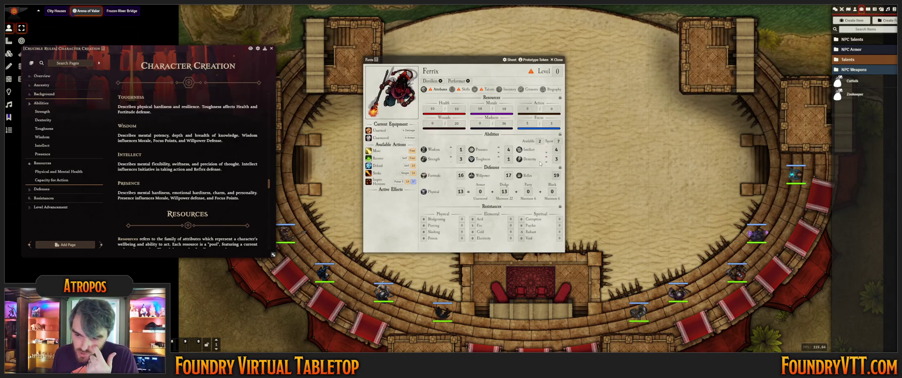
{"action": "left_click", "coordinate": [499, 158]}
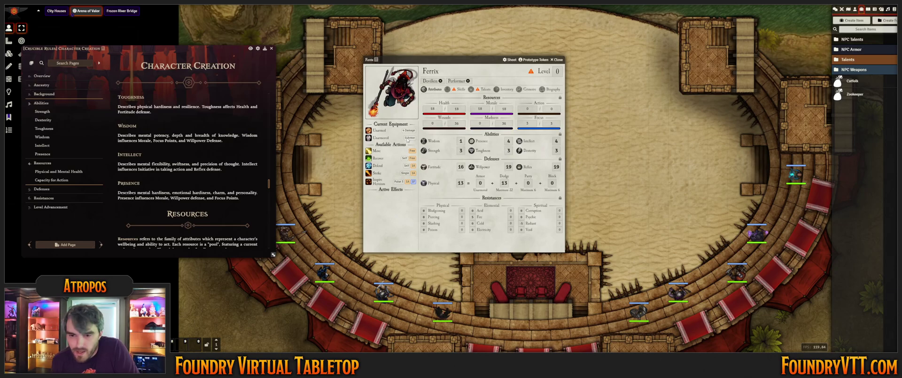
Show Ferrix's skills, open the Skills journal from the System Rules compendium beside the sheet, and read the skill progression ranks
{"action": "left_click", "coordinate": [459, 91]}
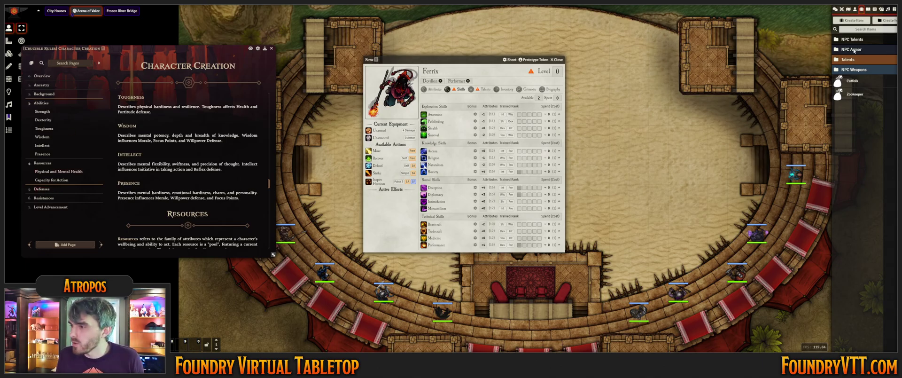
{"action": "left_click", "coordinate": [894, 10]}
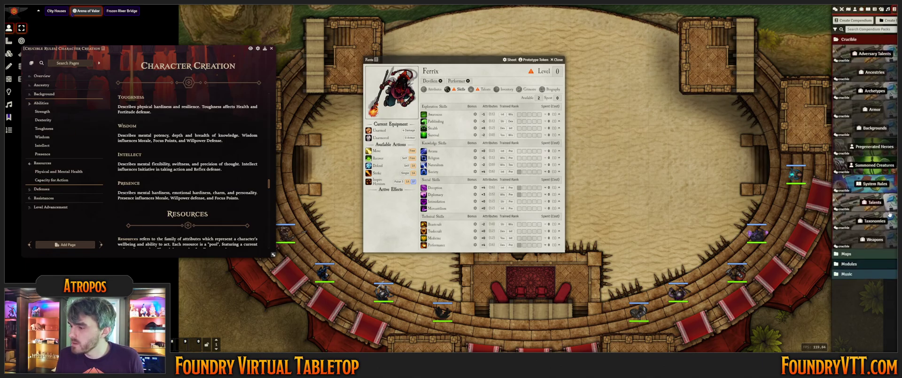
{"action": "left_click", "coordinate": [872, 183]}
{"action": "left_click", "coordinate": [39, 165]}
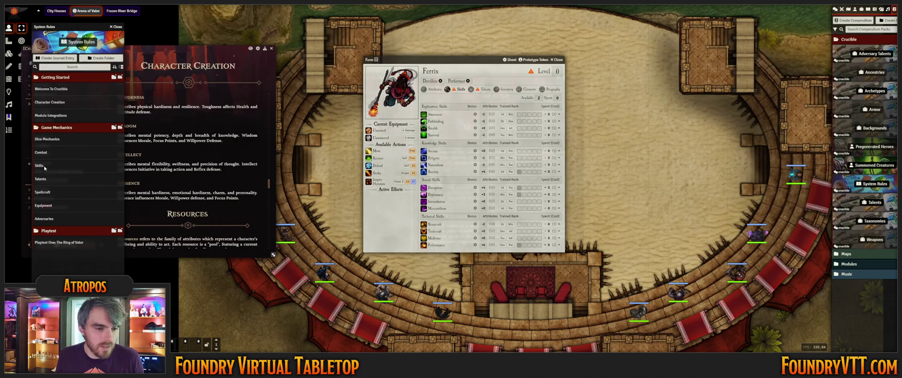
{"action": "left_click", "coordinate": [116, 26]}
{"action": "left_click_drag", "start_coordinate": [468, 77], "coordinate": [198, 100]}
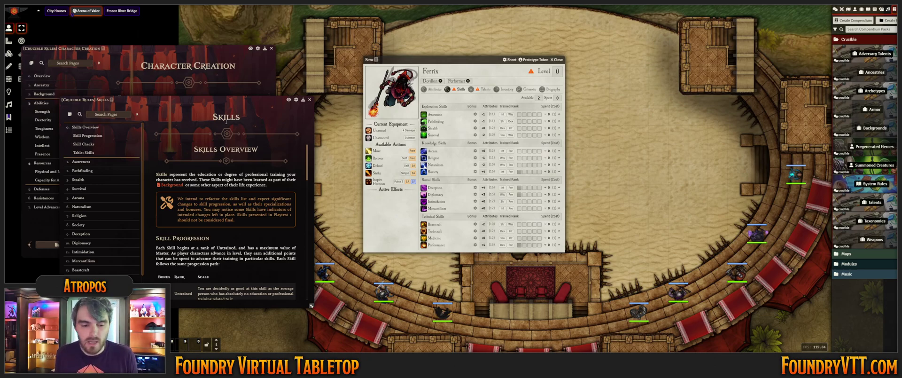
{"action": "scroll", "coordinate": [226, 220], "scroll_direction": "down", "scroll_amount": 1}
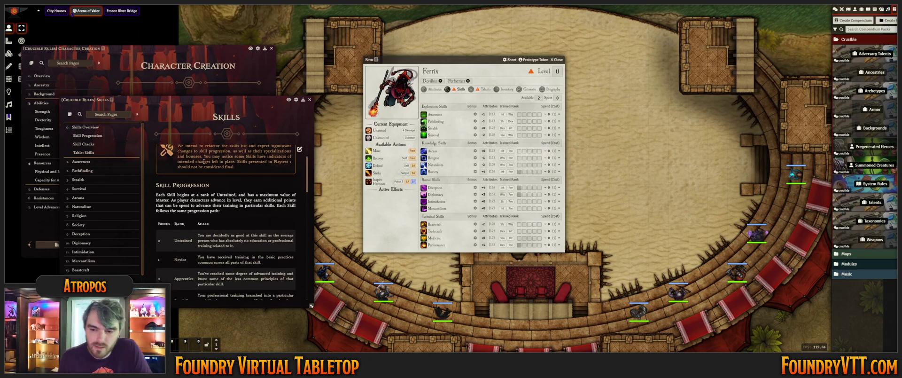
{"action": "scroll", "coordinate": [229, 161], "scroll_direction": "down", "scroll_amount": 2}
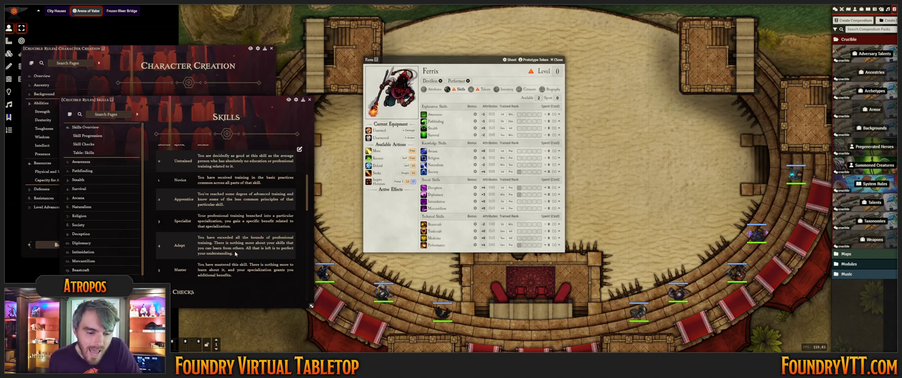
{"action": "scroll", "coordinate": [219, 254], "scroll_direction": "down", "scroll_amount": 3}
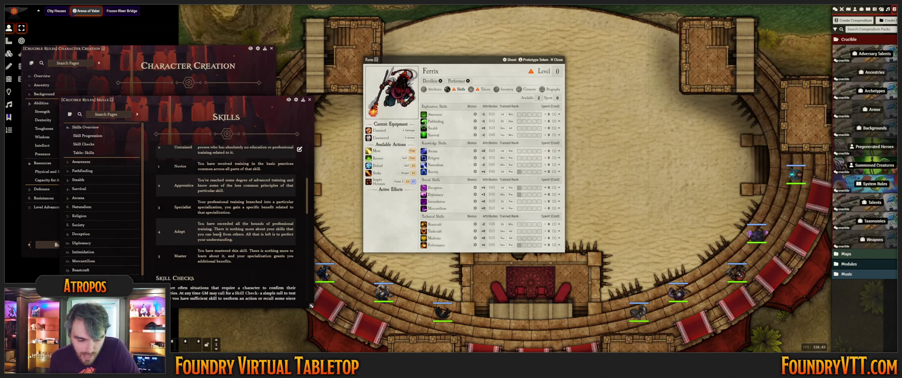
{"action": "scroll", "coordinate": [221, 232], "scroll_direction": "up", "scroll_amount": 2}
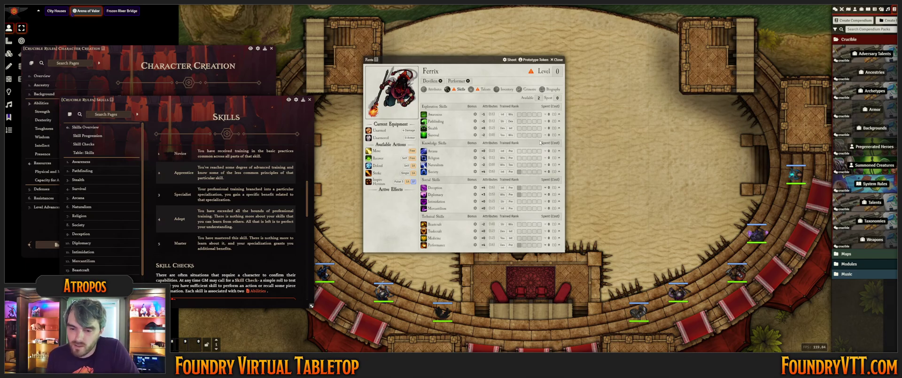
Review the ranks and specialization paths of Ferrix's Society skill, and raise Society to rank 2
{"action": "left_click", "coordinate": [475, 172]}
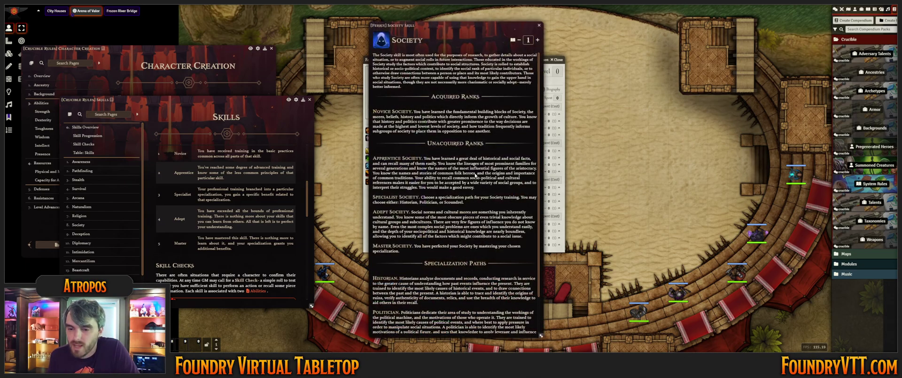
{"action": "left_click_drag", "start_coordinate": [458, 19], "coordinate": [681, 12]}
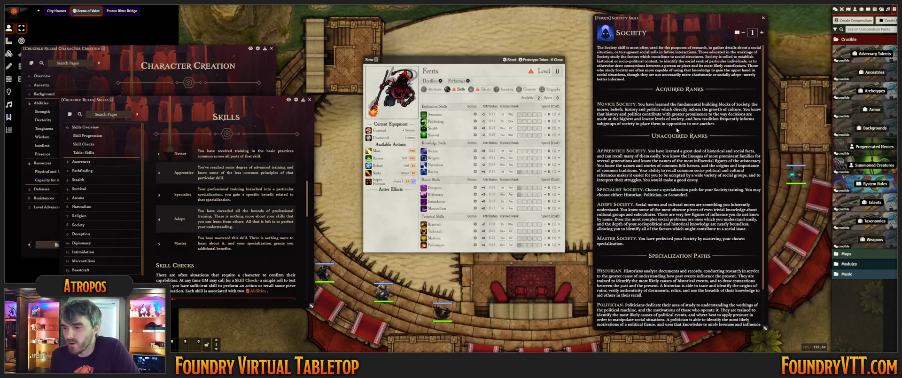
{"action": "scroll", "coordinate": [668, 138], "scroll_direction": "down", "scroll_amount": 2}
{"action": "scroll", "coordinate": [670, 141], "scroll_direction": "up", "scroll_amount": 1}
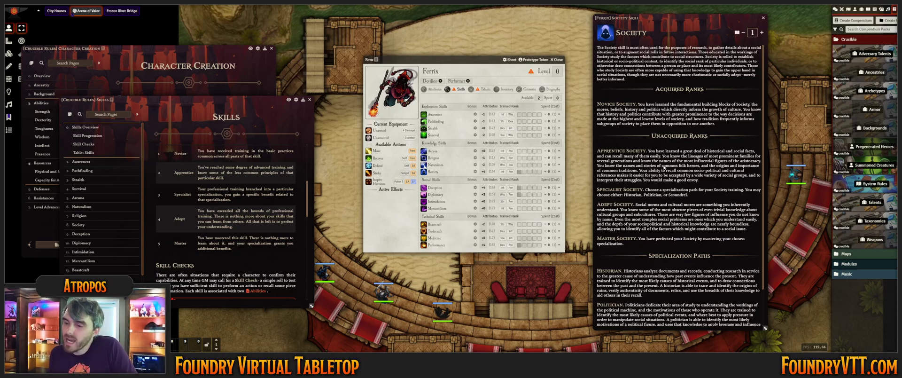
{"action": "scroll", "coordinate": [646, 192], "scroll_direction": "down", "scroll_amount": 2}
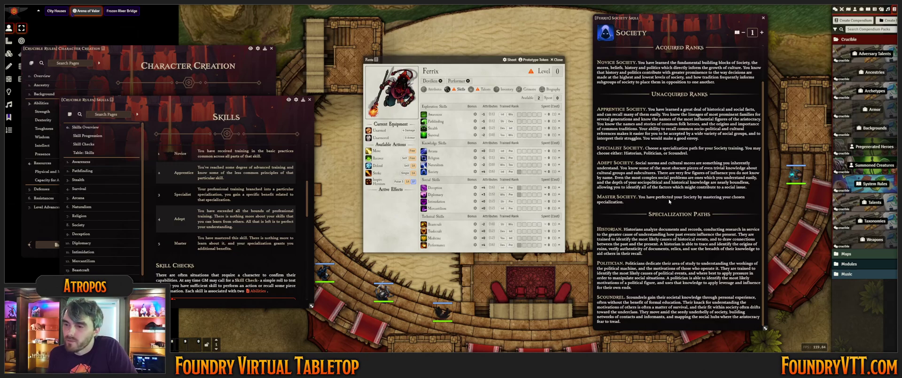
{"action": "scroll", "coordinate": [692, 62], "scroll_direction": "up", "scroll_amount": 1}
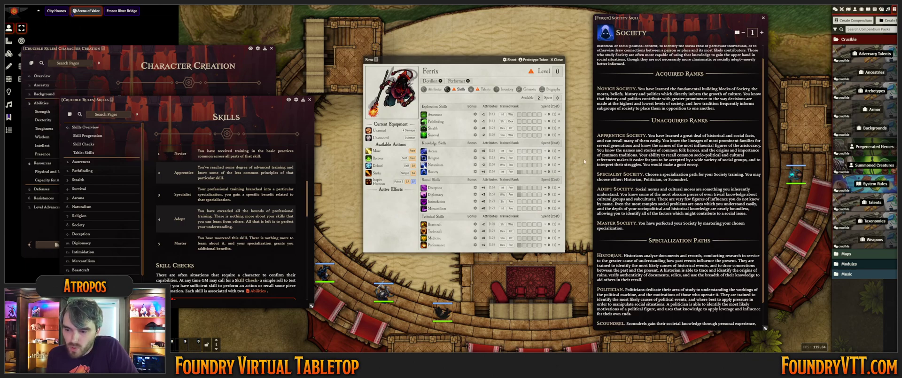
{"action": "left_click", "coordinate": [559, 171]}
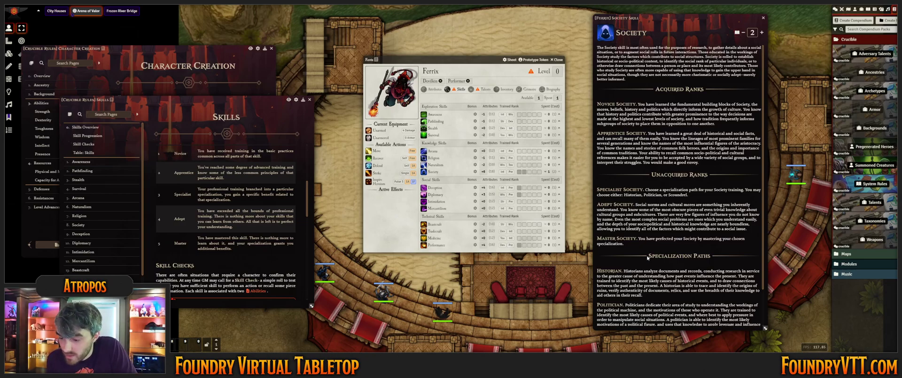
{"action": "scroll", "coordinate": [647, 258], "scroll_direction": "down", "scroll_amount": 2}
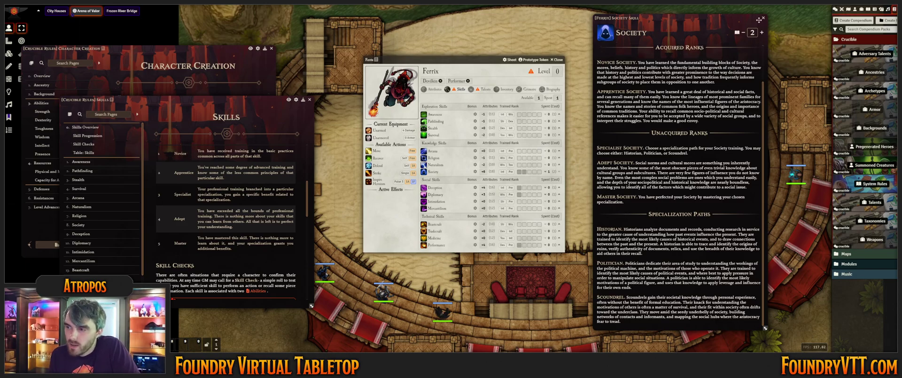
Close the Society skill details, lower Society to rank 1, and spend the two available points on Arcana and Awareness
{"action": "mouse_move", "coordinate": [483, 169]}
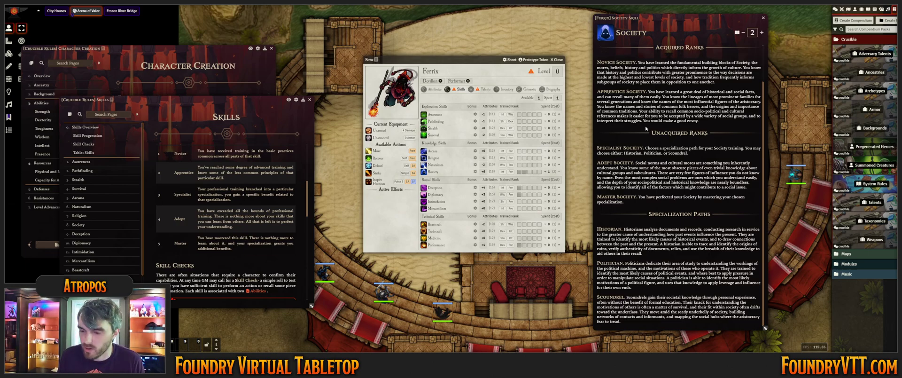
{"action": "left_click", "coordinate": [764, 19]}
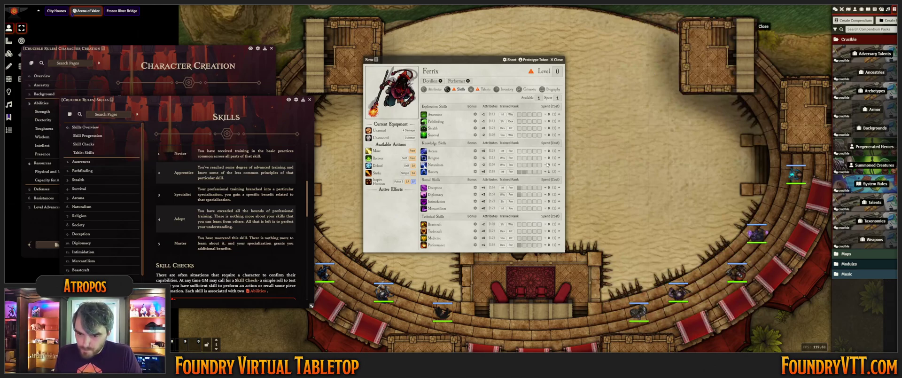
{"action": "left_click", "coordinate": [545, 172]}
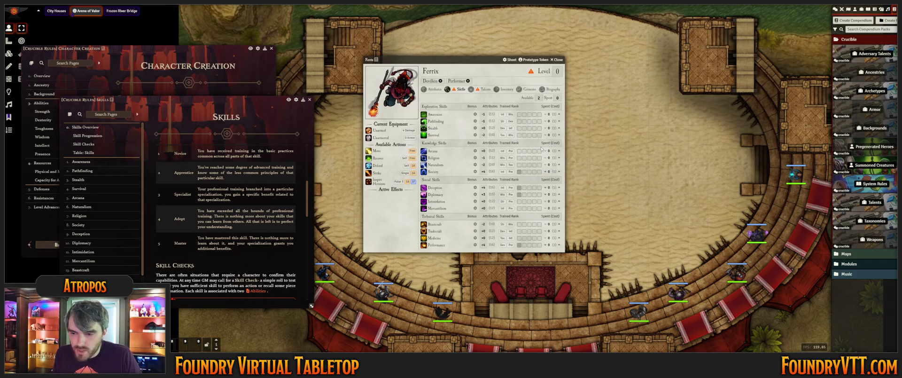
{"action": "left_click", "coordinate": [559, 151]}
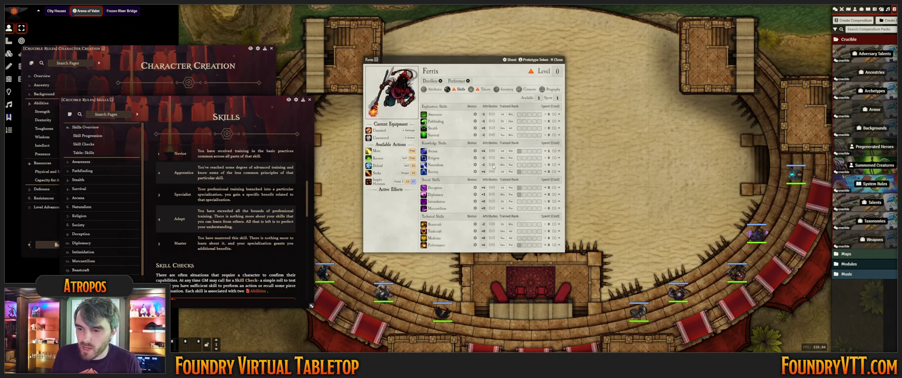
{"action": "left_click", "coordinate": [558, 114]}
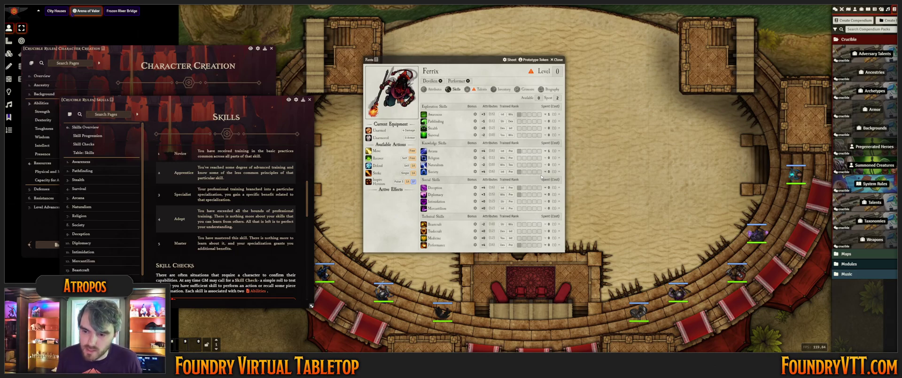
Show Ferrix's attributes, close the Skills journal after scanning its skill table, and examine the Action resource
{"action": "left_click", "coordinate": [435, 90]}
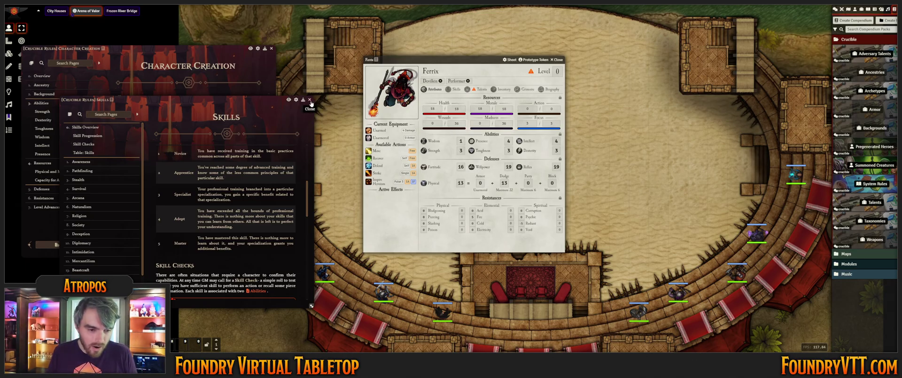
{"action": "scroll", "coordinate": [299, 150], "scroll_direction": "down", "scroll_amount": 6}
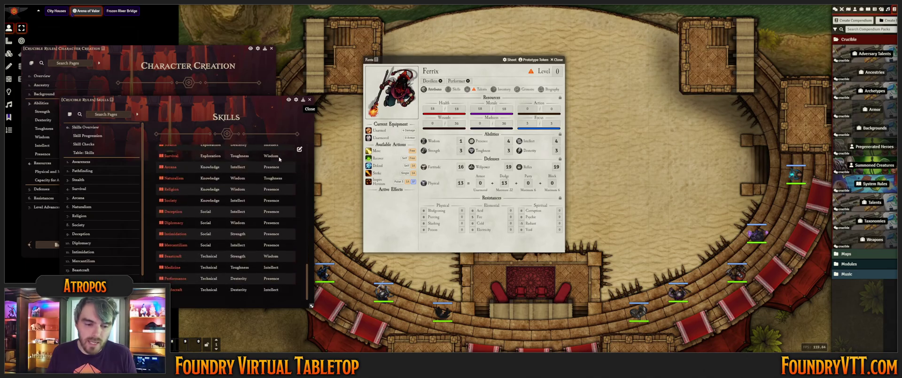
{"action": "left_click", "coordinate": [310, 99]}
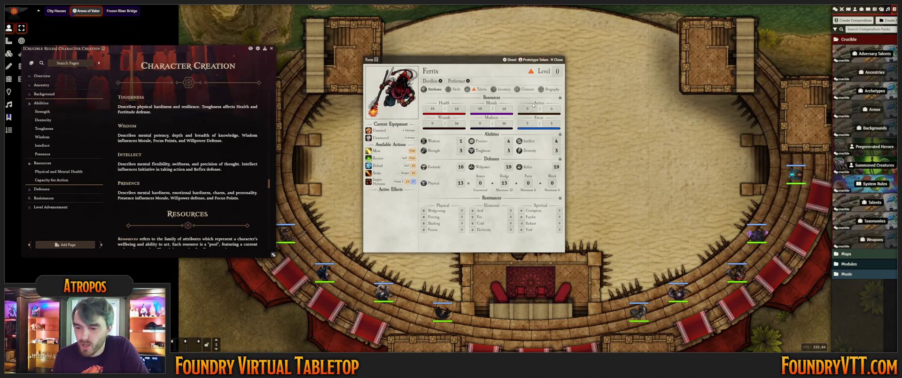
{"action": "mouse_move", "coordinate": [534, 105]}
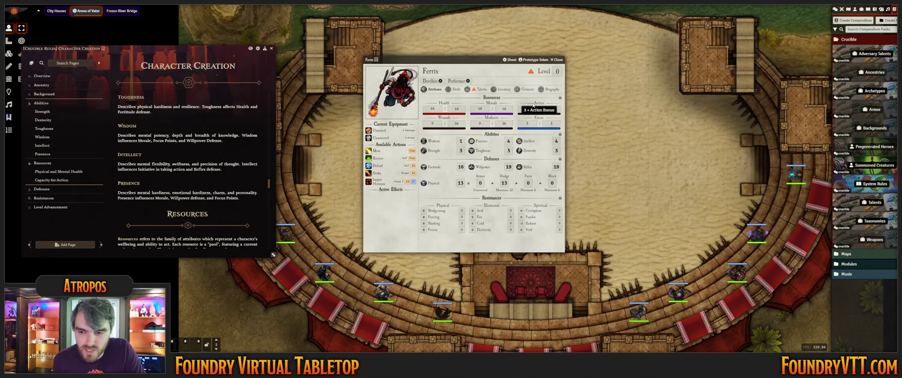
{"action": "mouse_move", "coordinate": [528, 131]}
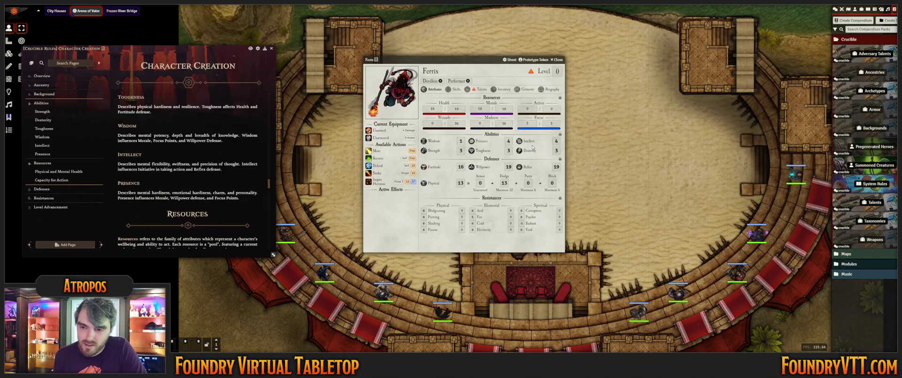
Open Ferrix's talent tree and close the Character Creation journal covering it
{"action": "left_click", "coordinate": [479, 89]}
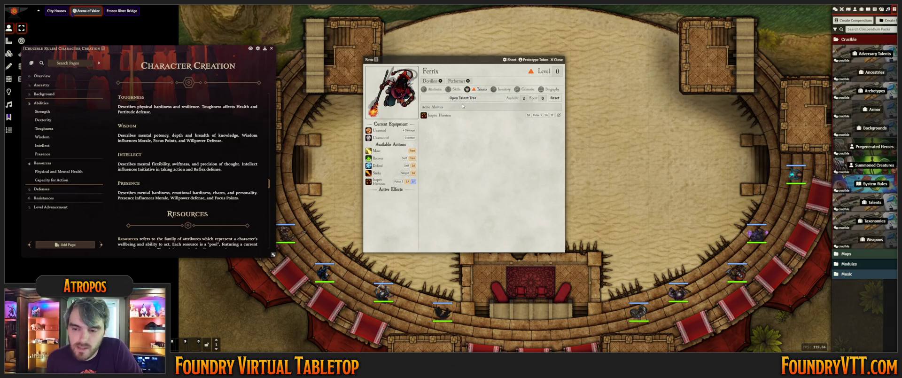
{"action": "left_click", "coordinate": [464, 98]}
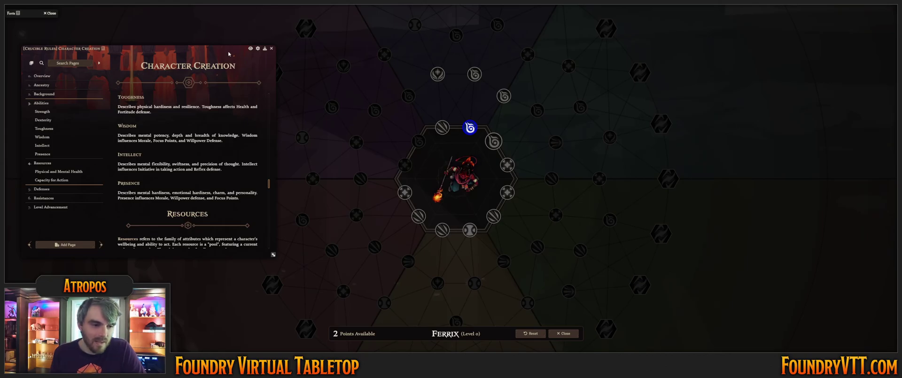
{"action": "left_click", "coordinate": [271, 49]}
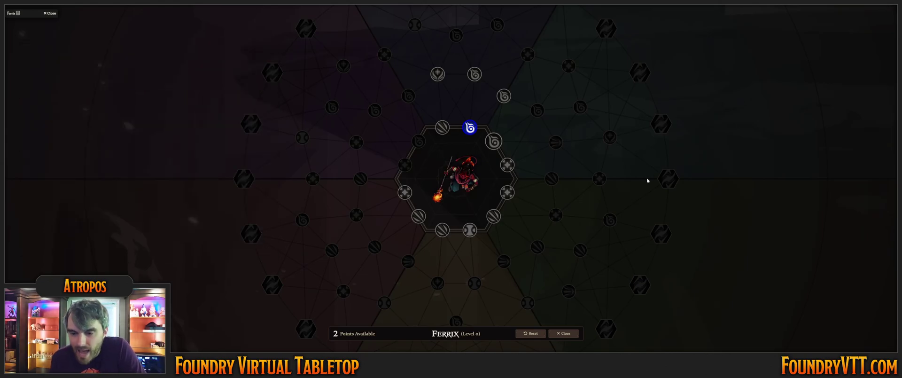
Survey the whole talent tree, examining its central ring of starting nodes, colored sectors and outermost nodes
{"action": "scroll", "coordinate": [600, 224], "scroll_direction": "up", "scroll_amount": 2}
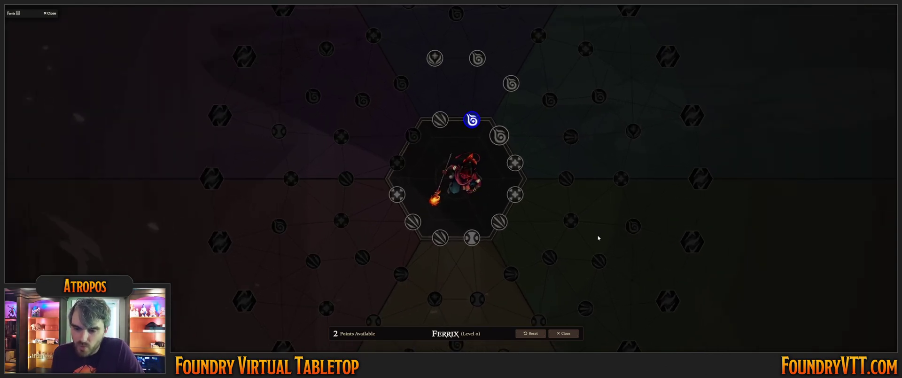
{"action": "left_click_drag", "start_coordinate": [599, 237], "coordinate": [552, 244]}
{"action": "mouse_move", "coordinate": [568, 231]}
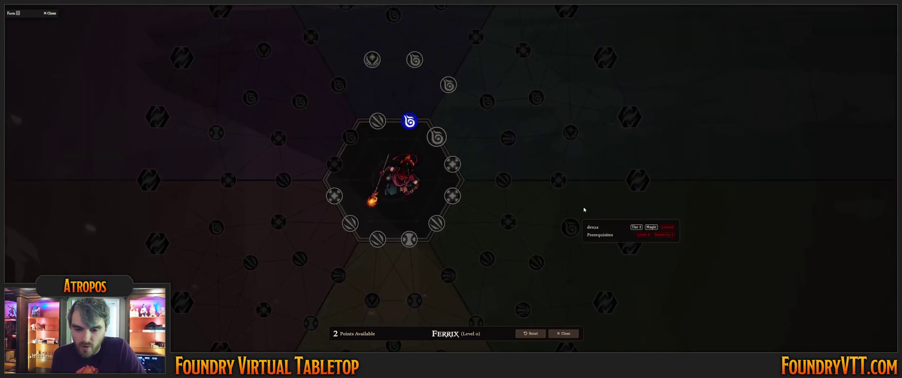
{"action": "scroll", "coordinate": [559, 231], "scroll_direction": "down", "scroll_amount": 5}
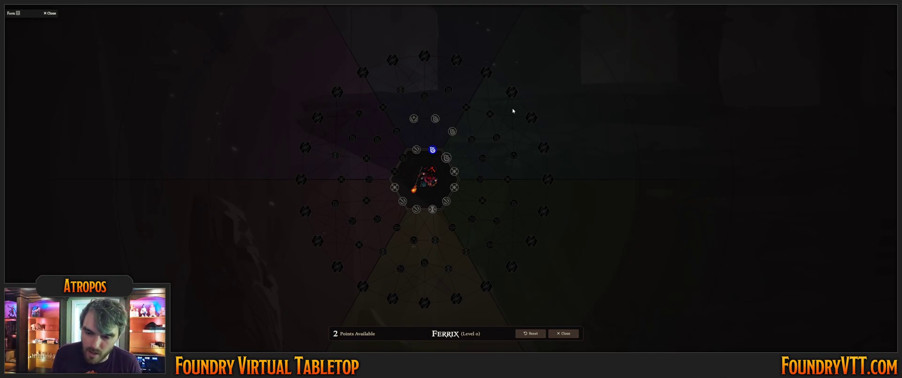
{"action": "scroll", "coordinate": [495, 123], "scroll_direction": "up", "scroll_amount": 3}
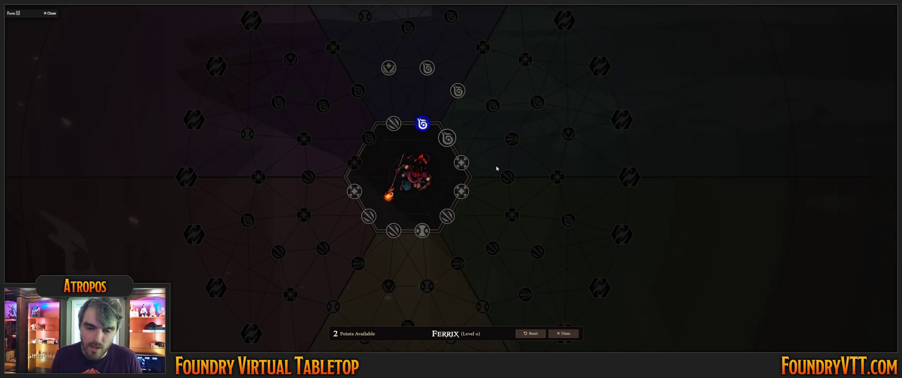
{"action": "scroll", "coordinate": [462, 164], "scroll_direction": "down", "scroll_amount": 3}
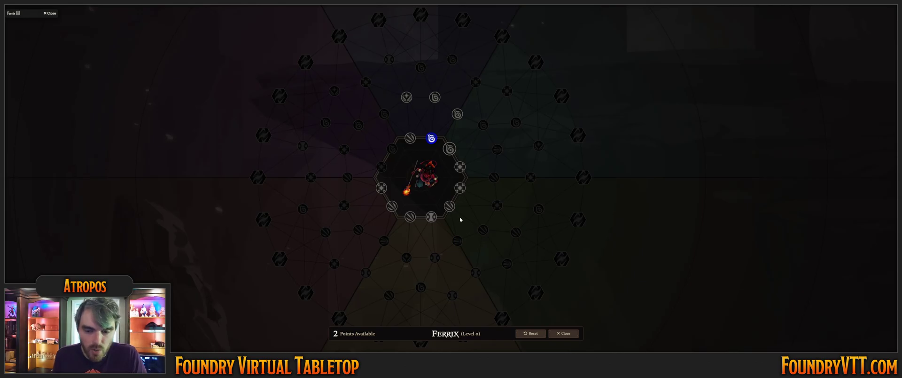
{"action": "scroll", "coordinate": [460, 219], "scroll_direction": "down", "scroll_amount": 10}
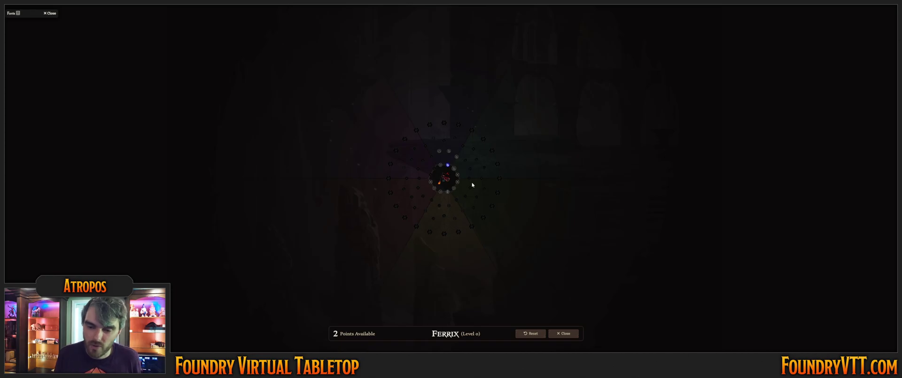
{"action": "scroll", "coordinate": [481, 154], "scroll_direction": "up", "scroll_amount": 5}
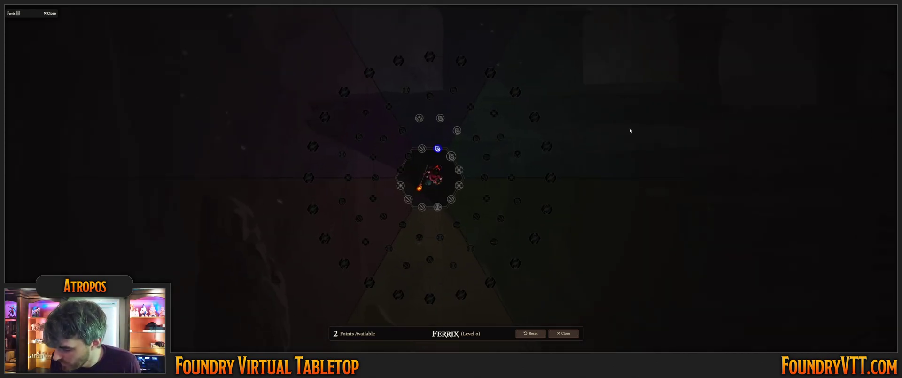
{"action": "scroll", "coordinate": [594, 238], "scroll_direction": "up", "scroll_amount": 2}
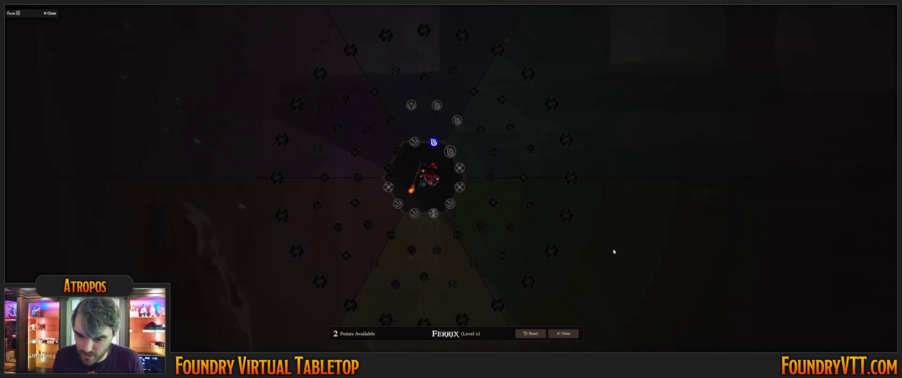
{"action": "left_click_drag", "start_coordinate": [614, 250], "coordinate": [594, 246]}
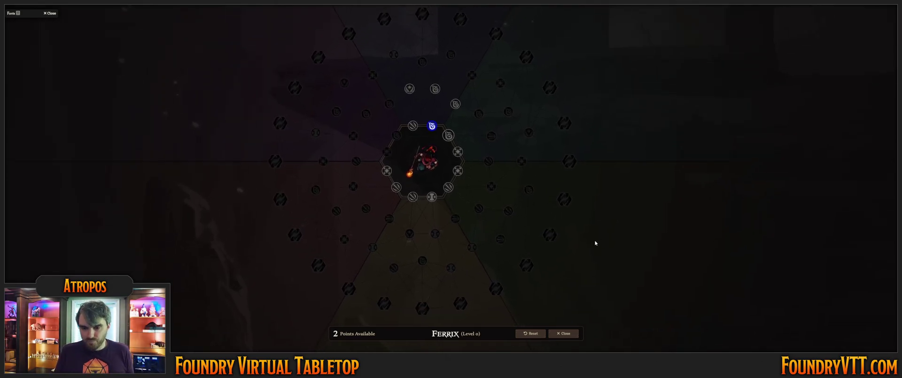
{"action": "scroll", "coordinate": [596, 244], "scroll_direction": "up", "scroll_amount": 2}
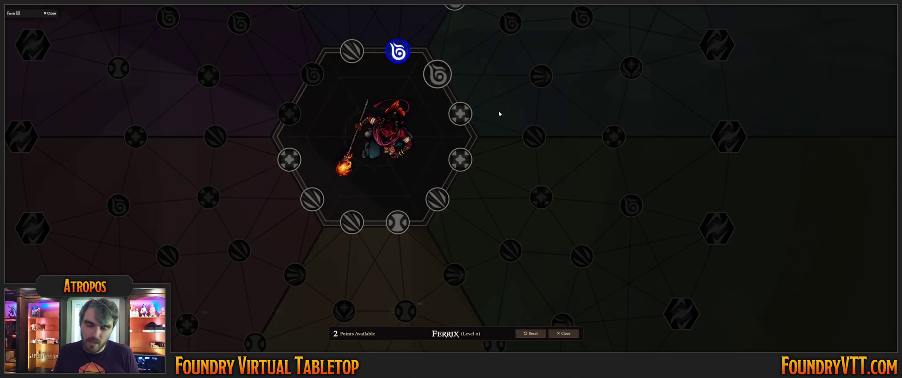
{"action": "scroll", "coordinate": [497, 106], "scroll_direction": "up", "scroll_amount": 1}
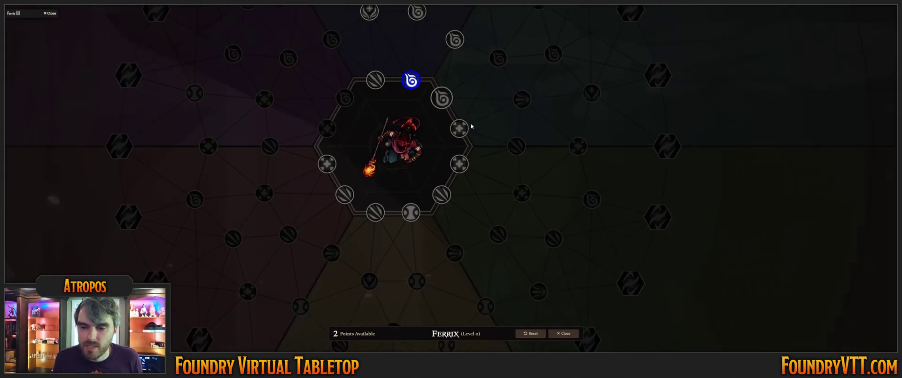
Inspect the prerequisites of a Tier 2 Defense node, a Tier 1 Utility node and the Tier 0 Intellect Magic node
{"action": "left_click_drag", "start_coordinate": [471, 126], "coordinate": [423, 137]}
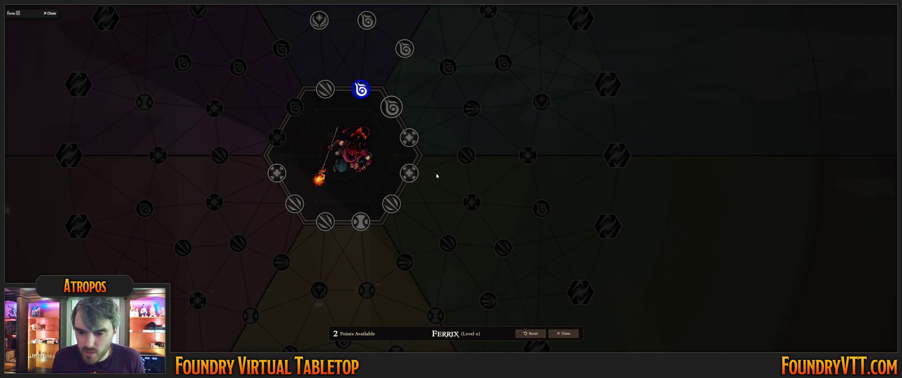
{"action": "mouse_move", "coordinate": [461, 155]}
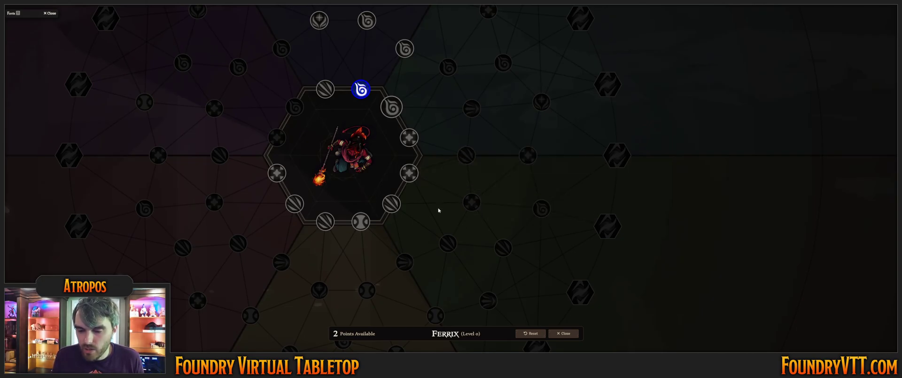
{"action": "left_click_drag", "start_coordinate": [431, 198], "coordinate": [427, 139]}
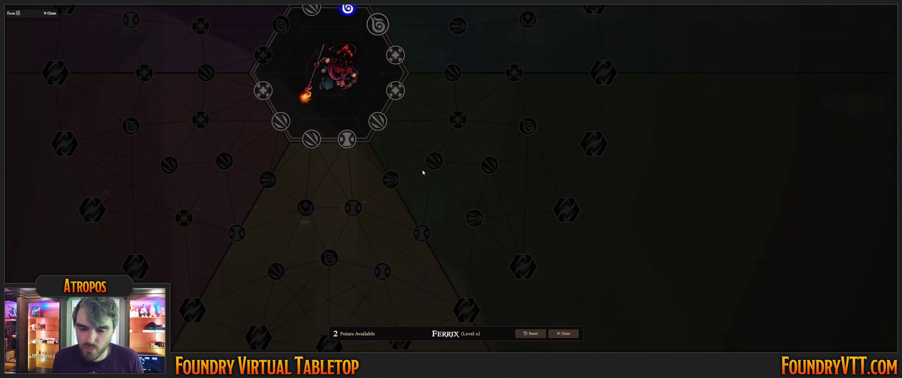
{"action": "mouse_move", "coordinate": [420, 234]}
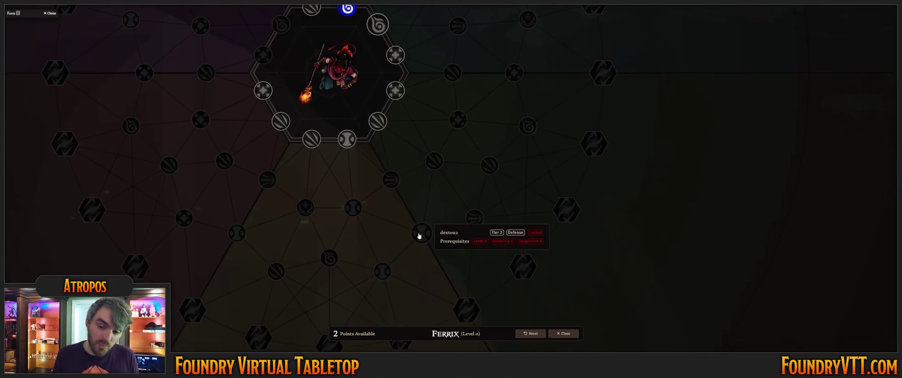
{"action": "mouse_move", "coordinate": [472, 225]}
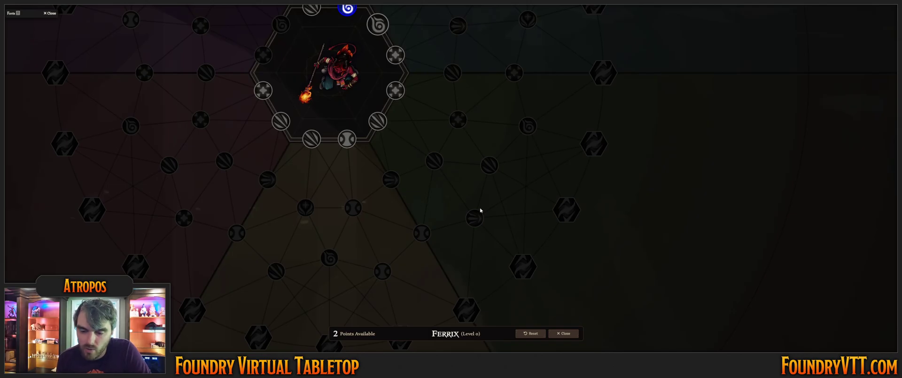
{"action": "left_click_drag", "start_coordinate": [469, 211], "coordinate": [477, 232]}
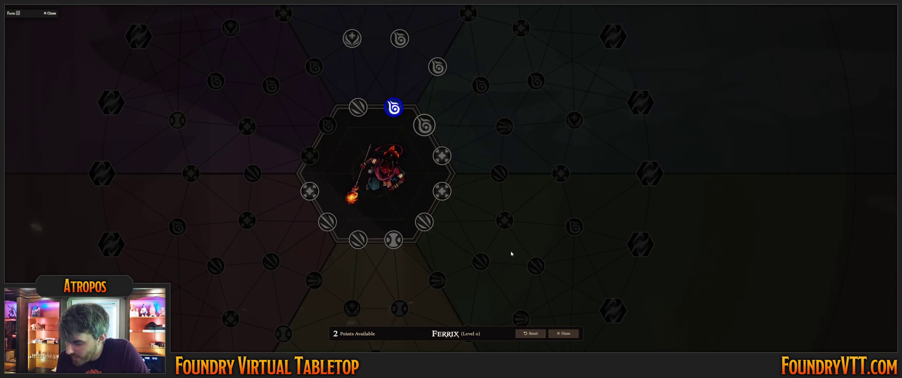
{"action": "mouse_move", "coordinate": [504, 226]}
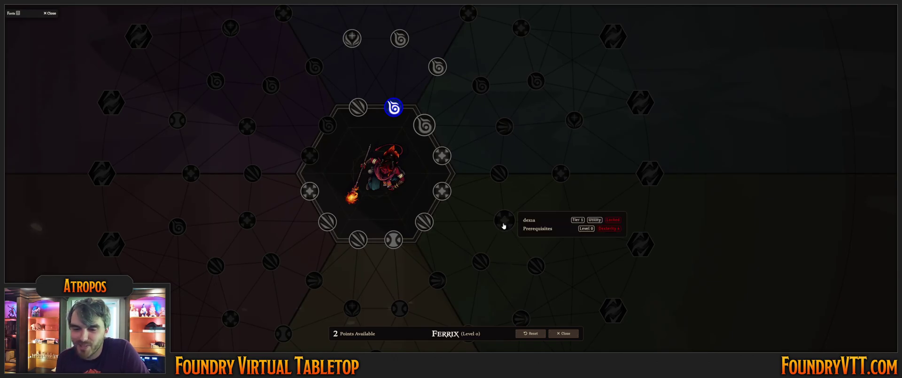
{"action": "left_click_drag", "start_coordinate": [471, 235], "coordinate": [465, 213]}
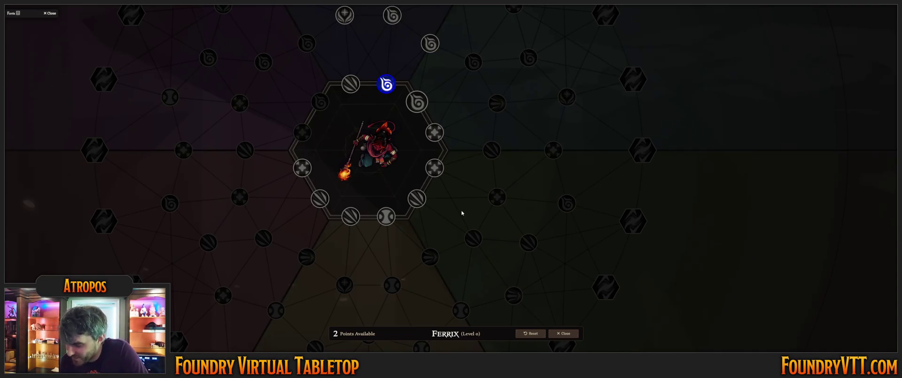
{"action": "mouse_move", "coordinate": [438, 170]}
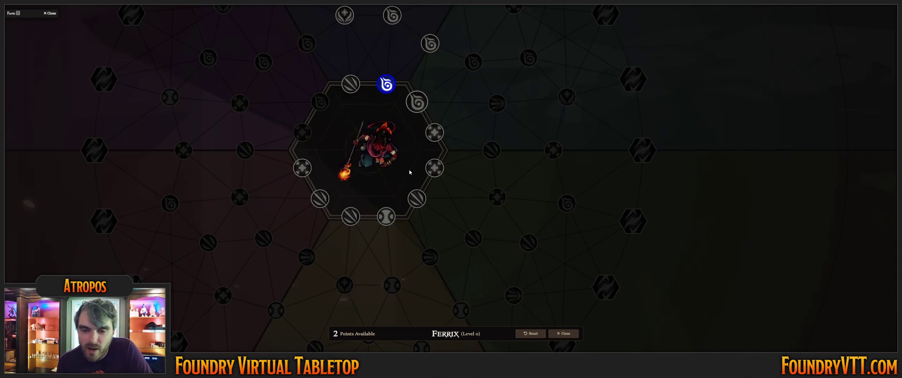
{"action": "mouse_move", "coordinate": [420, 98]}
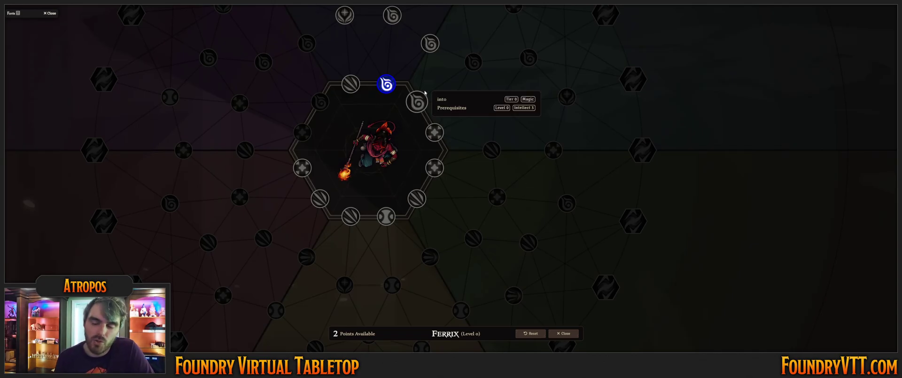
{"action": "scroll", "coordinate": [461, 151], "scroll_direction": "down", "scroll_amount": 3}
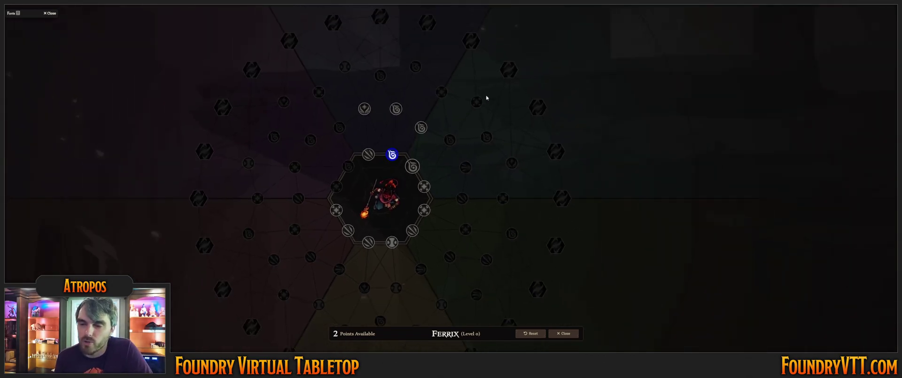
Examine the talent choices in the Tier 0 Intellect Magic node, including Rune: Flame, and check the neighboring Utility node
{"action": "scroll", "coordinate": [488, 74], "scroll_direction": "down", "scroll_amount": 2}
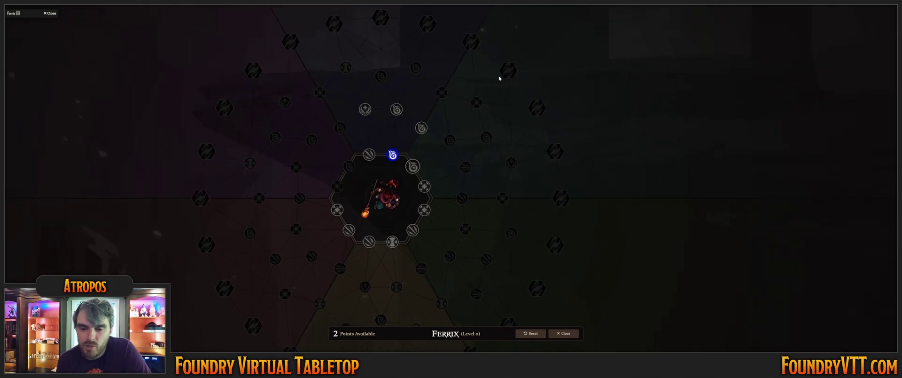
{"action": "scroll", "coordinate": [441, 149], "scroll_direction": "up", "scroll_amount": 4}
{"action": "mouse_move", "coordinate": [410, 139]}
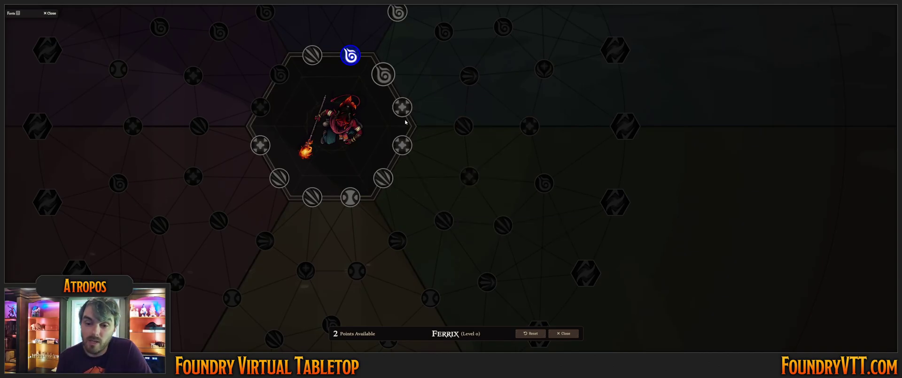
{"action": "left_click", "coordinate": [383, 75]}
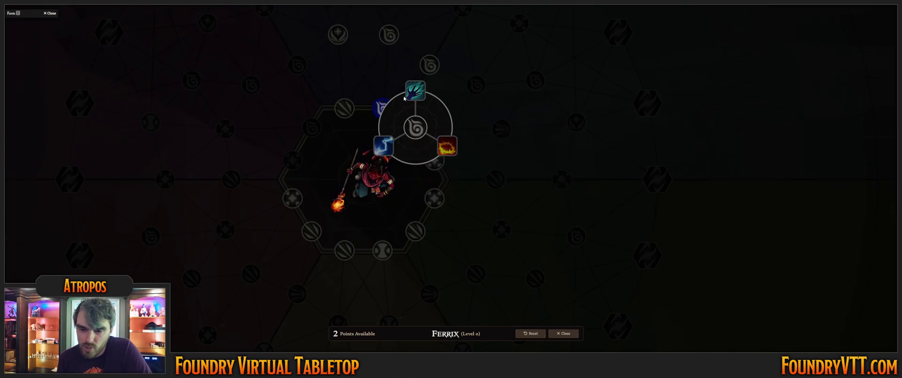
{"action": "mouse_move", "coordinate": [440, 154]}
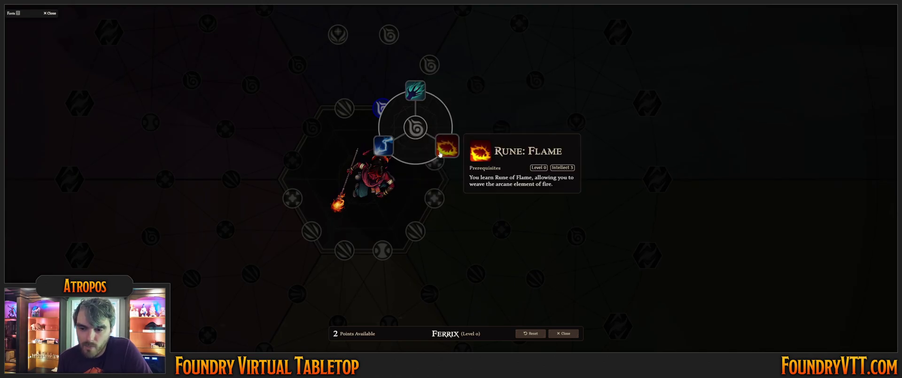
{"action": "left_click", "coordinate": [416, 130]}
{"action": "left_click", "coordinate": [436, 166]}
{"action": "mouse_move", "coordinate": [438, 120]}
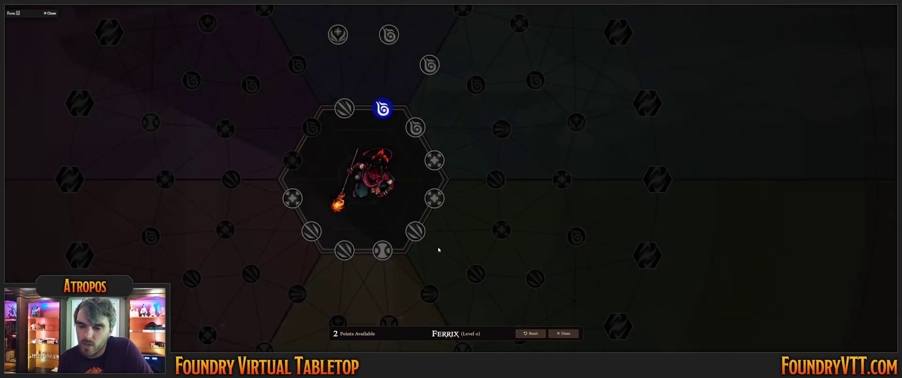
Inspect the Opportunist talent in the Tier 1 Dexterity Utility node and Gesture: Step in the nearby Magic node
{"action": "left_click_drag", "start_coordinate": [439, 249], "coordinate": [383, 160]}
{"action": "left_click", "coordinate": [430, 138]}
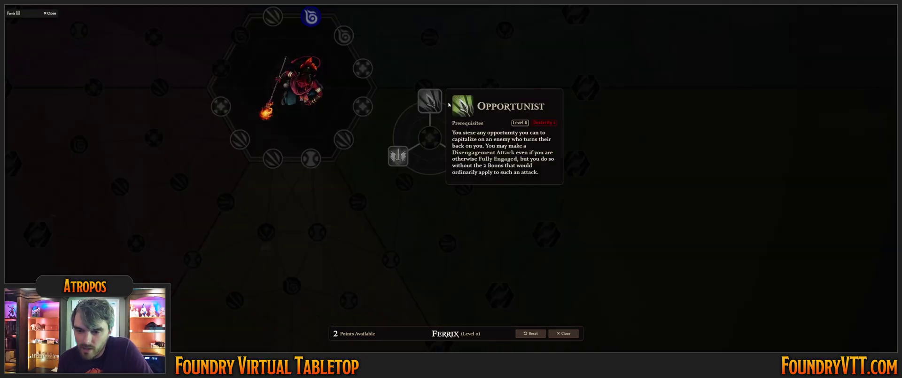
{"action": "mouse_move", "coordinate": [403, 166]}
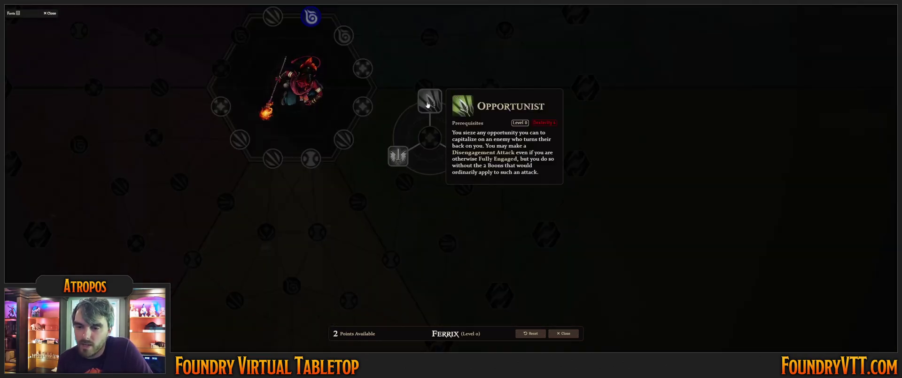
{"action": "left_click", "coordinate": [429, 138]}
{"action": "left_click", "coordinate": [506, 144]}
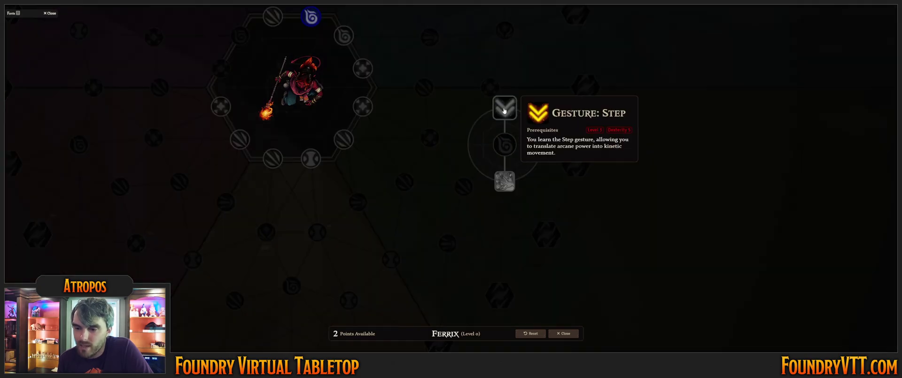
{"action": "left_click", "coordinate": [504, 144]}
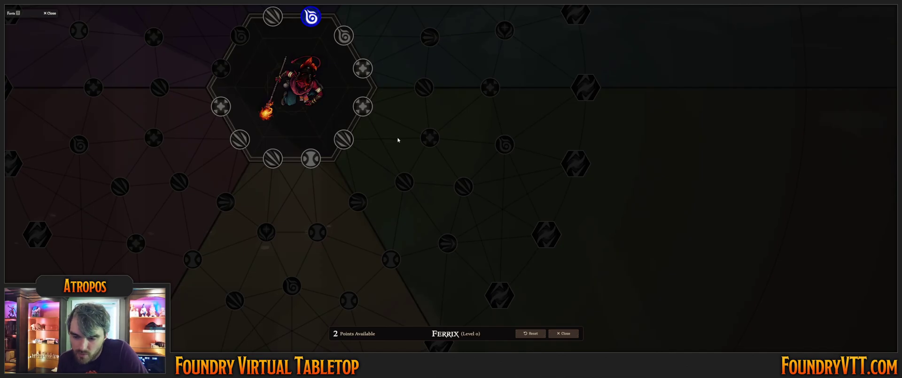
Inspect the Bloodletter talent and the prerequisites of its Tier 2 Dexterity Attack node
{"action": "left_click", "coordinate": [465, 188]}
{"action": "mouse_move", "coordinate": [467, 158]}
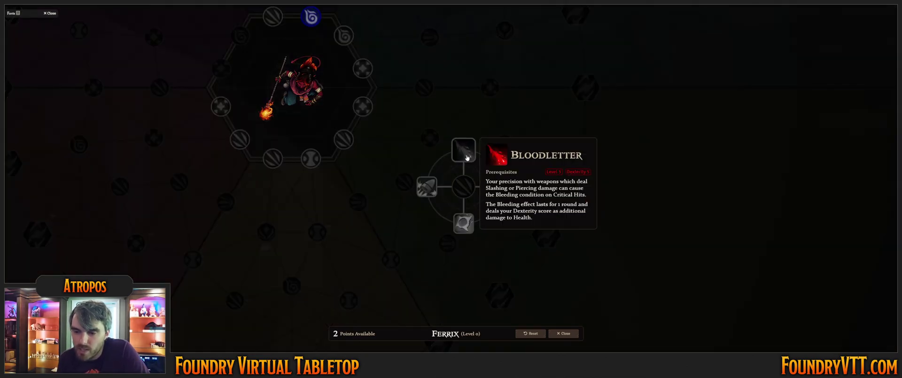
{"action": "mouse_move", "coordinate": [429, 194]}
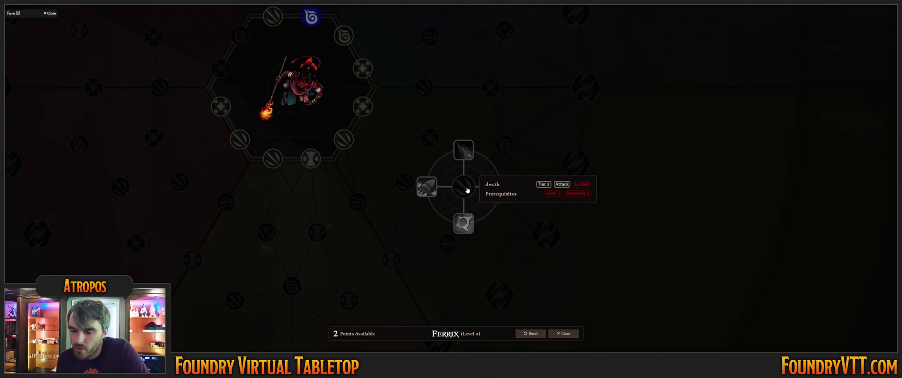
{"action": "left_click", "coordinate": [465, 189]}
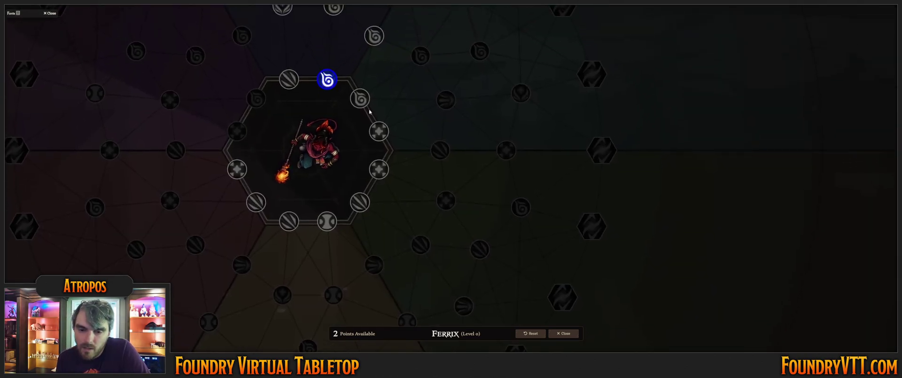
Purchase the Rune: Flame talent from the Tier 0 Intellect Magic node for 1 talent point
{"action": "left_click", "coordinate": [359, 98]}
{"action": "mouse_move", "coordinate": [393, 122]}
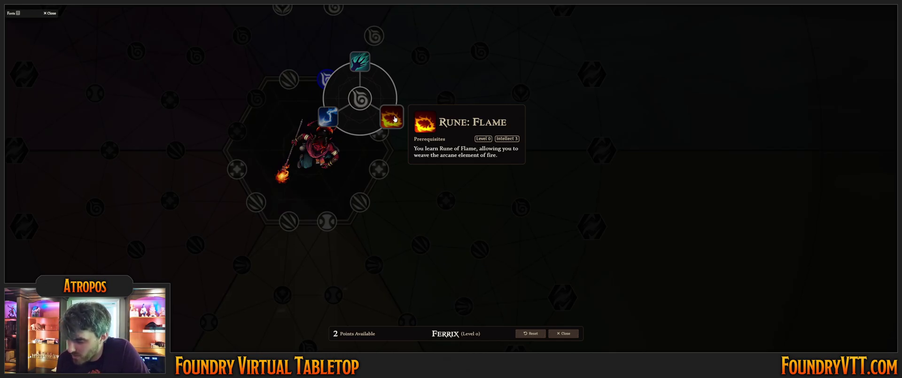
{"action": "left_click", "coordinate": [395, 119]}
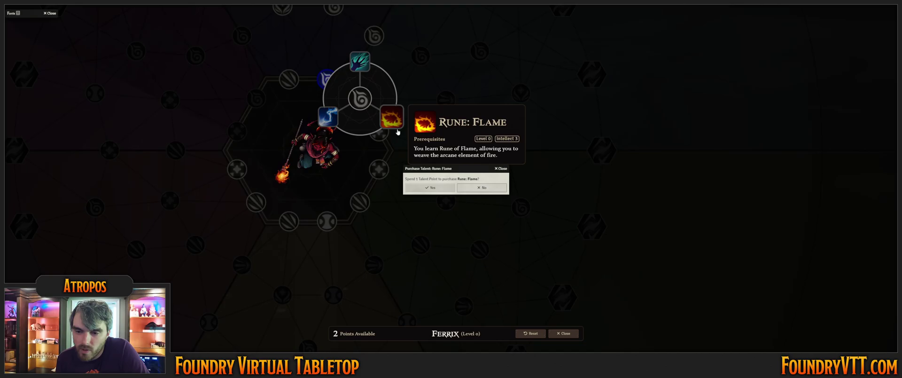
{"action": "left_click", "coordinate": [424, 190]}
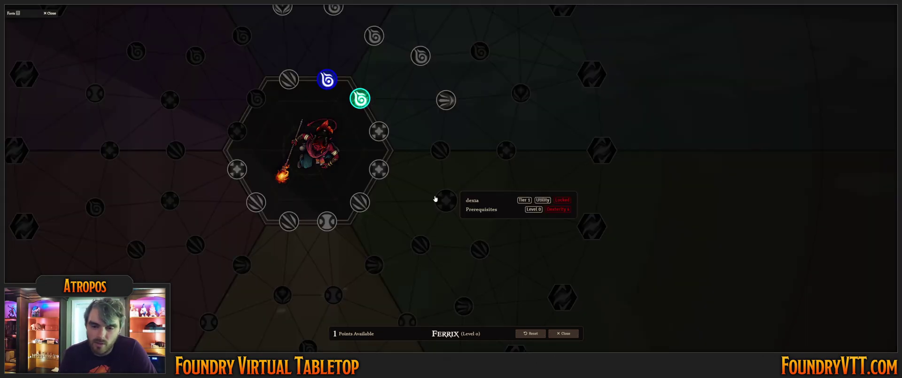
Examine the unlocked nodes around the purchased Rune: Flame node, including the Gesture: Arrow talent
{"action": "left_click_drag", "start_coordinate": [413, 119], "coordinate": [425, 183]}
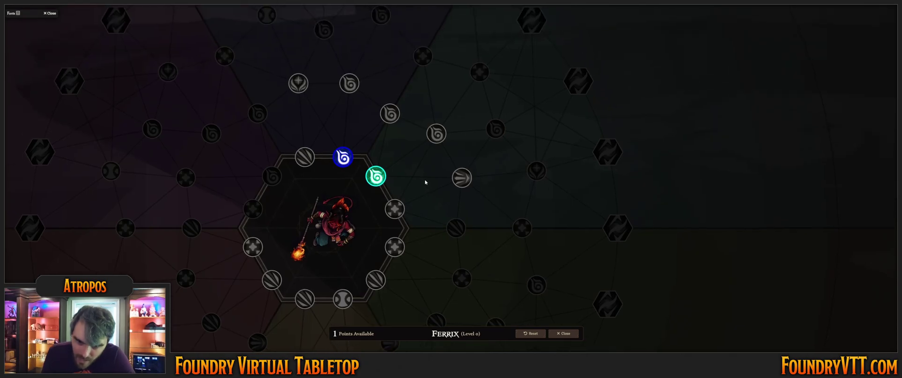
{"action": "left_click", "coordinate": [462, 178]}
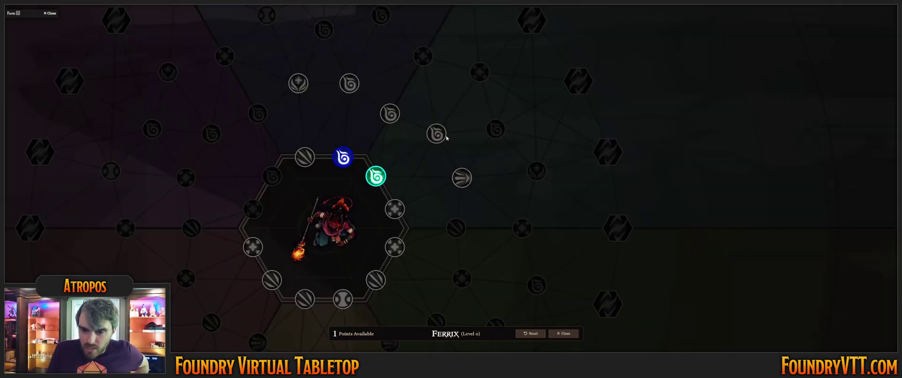
{"action": "left_click", "coordinate": [437, 135]}
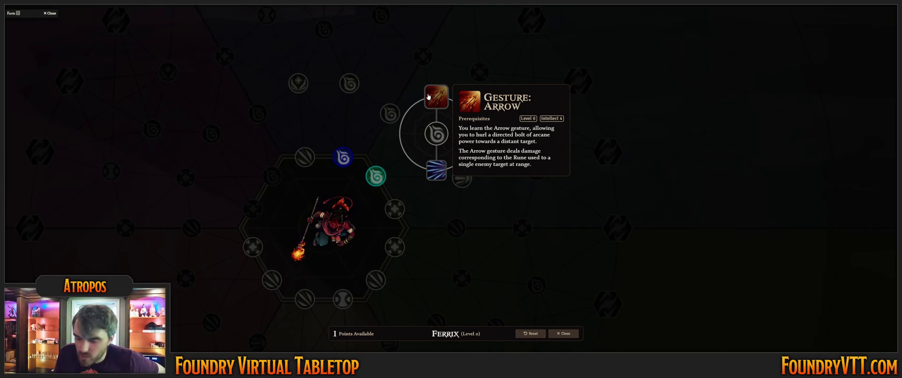
{"action": "left_click", "coordinate": [437, 134]}
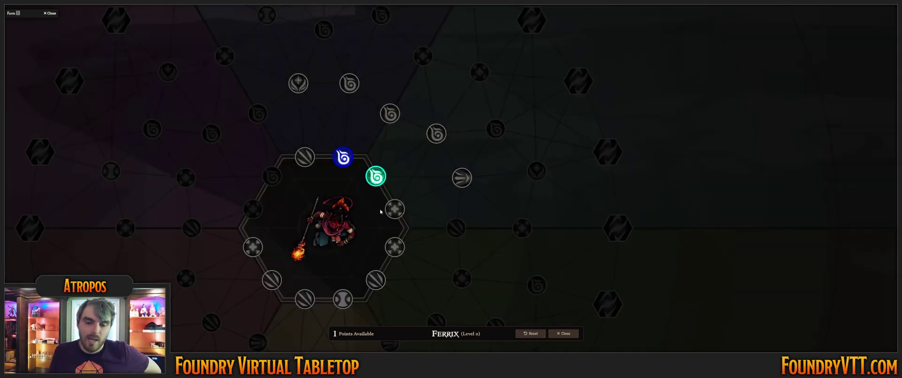
{"action": "left_click", "coordinate": [376, 177]}
{"action": "left_click", "coordinate": [376, 176]}
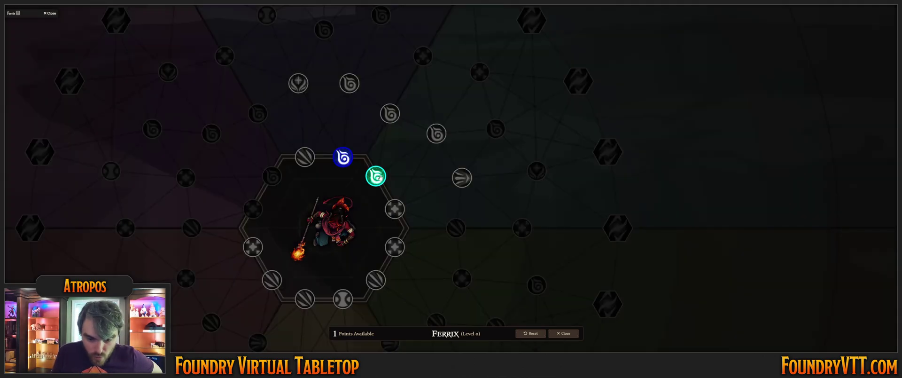
Survey other starting nodes on the central ring, including the Strength Attack node and the Toughness node's Bulwark talent
{"action": "left_click", "coordinate": [395, 209]}
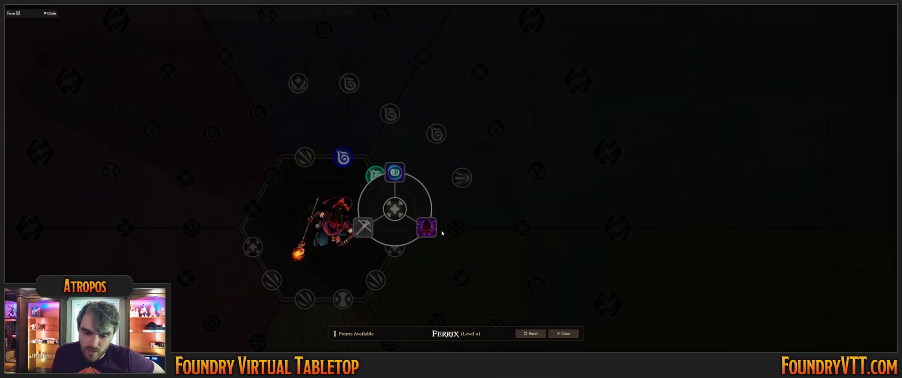
{"action": "left_click_drag", "start_coordinate": [224, 274], "coordinate": [249, 186]}
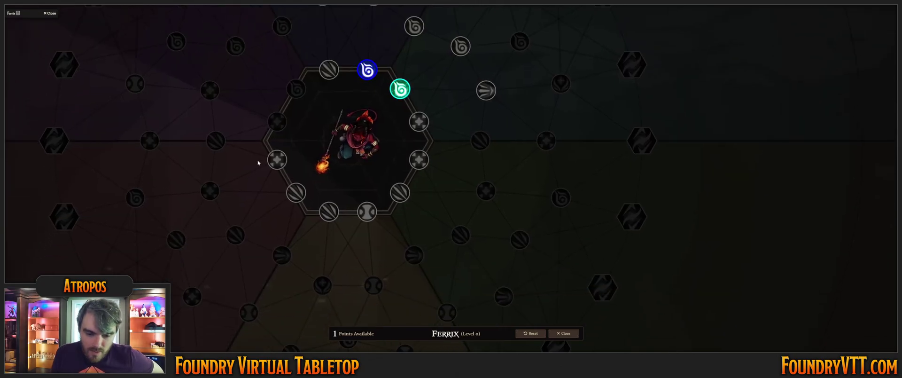
{"action": "left_click", "coordinate": [277, 160]}
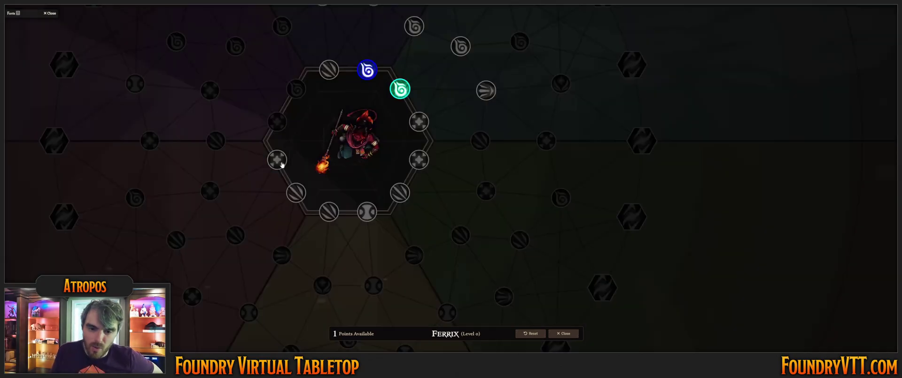
{"action": "left_click", "coordinate": [296, 192]}
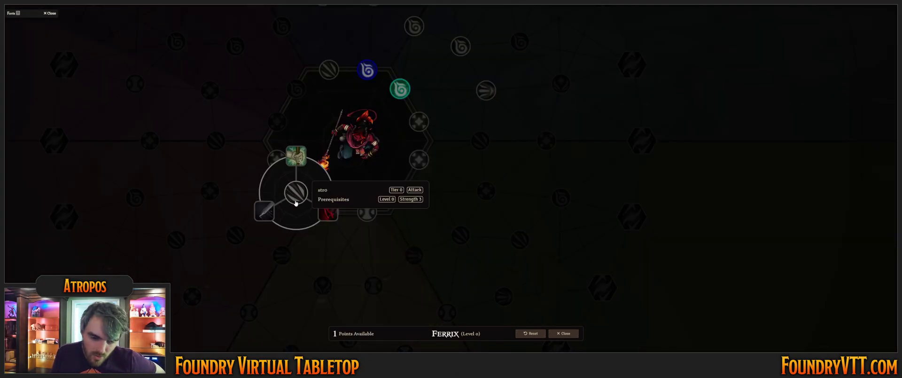
{"action": "left_click_drag", "start_coordinate": [286, 238], "coordinate": [362, 235]}
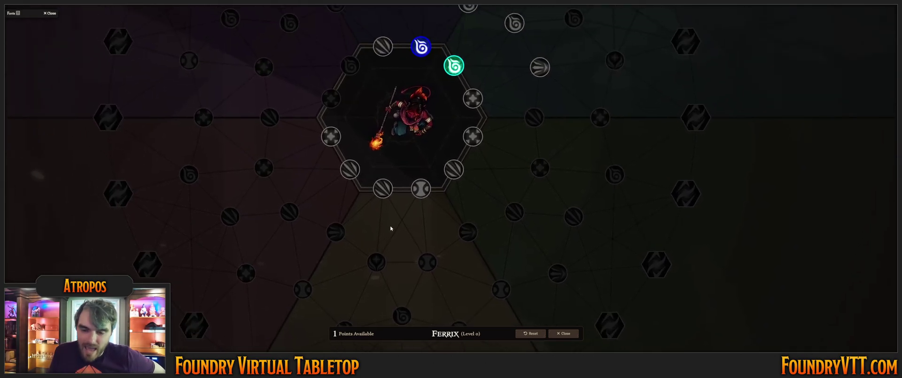
{"action": "left_click", "coordinate": [420, 188]}
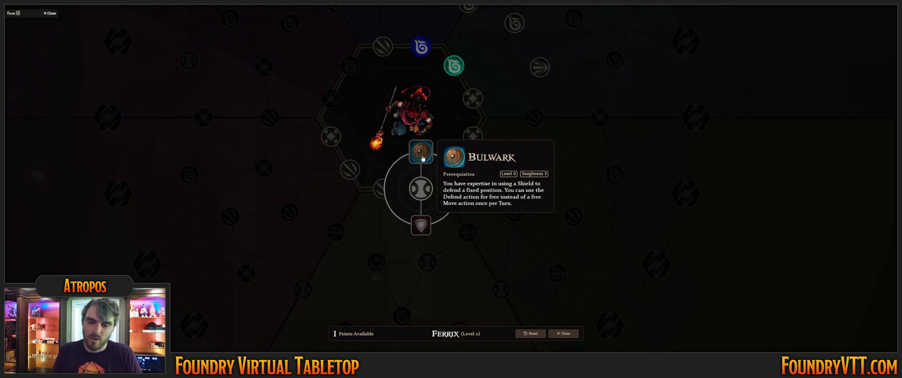
{"action": "left_click", "coordinate": [421, 189]}
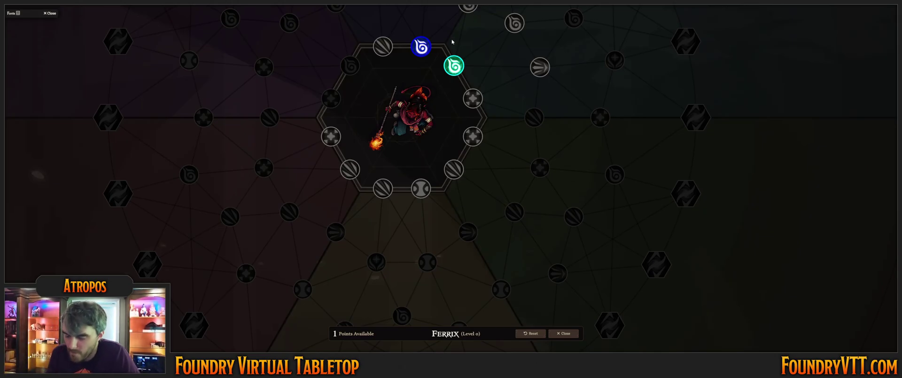
Purchase the Gesture: Arrow talent with the remaining talent point and close the talent tree
{"action": "left_click_drag", "start_coordinate": [428, 121], "coordinate": [412, 184]}
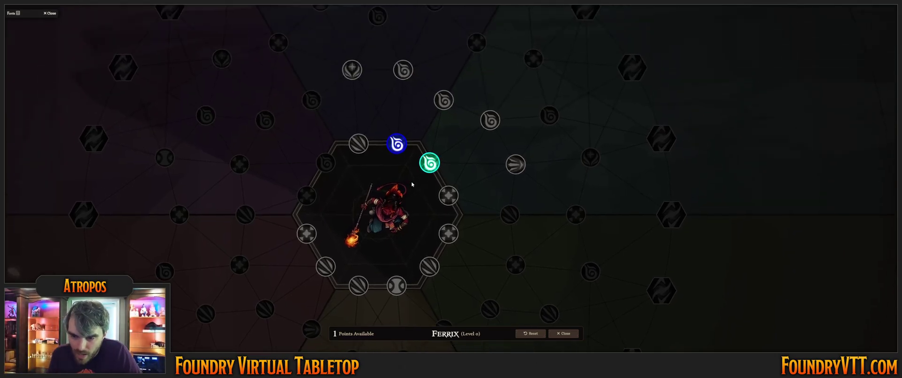
{"action": "left_click", "coordinate": [492, 118]}
{"action": "mouse_move", "coordinate": [490, 89]}
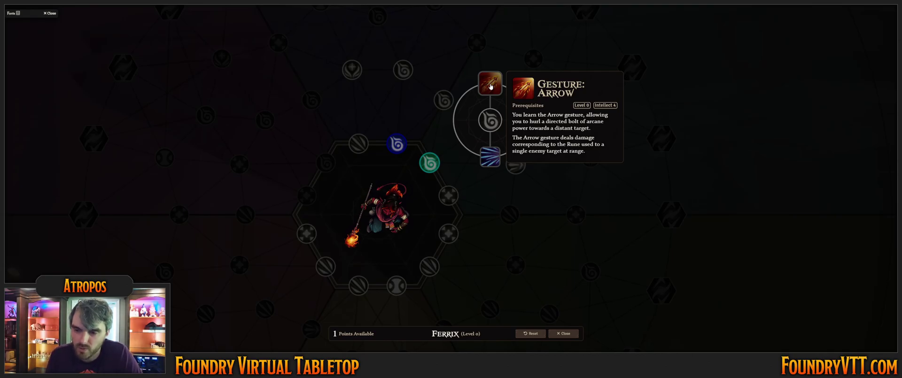
{"action": "left_click", "coordinate": [491, 86]}
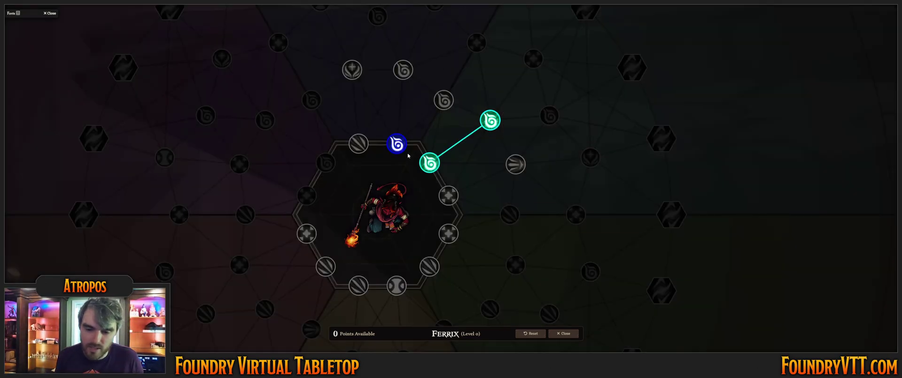
{"action": "mouse_move", "coordinate": [397, 143]}
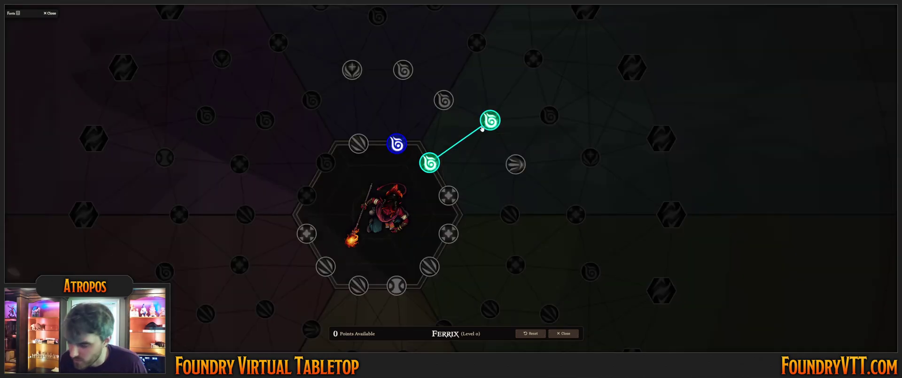
{"action": "mouse_move", "coordinate": [483, 127]}
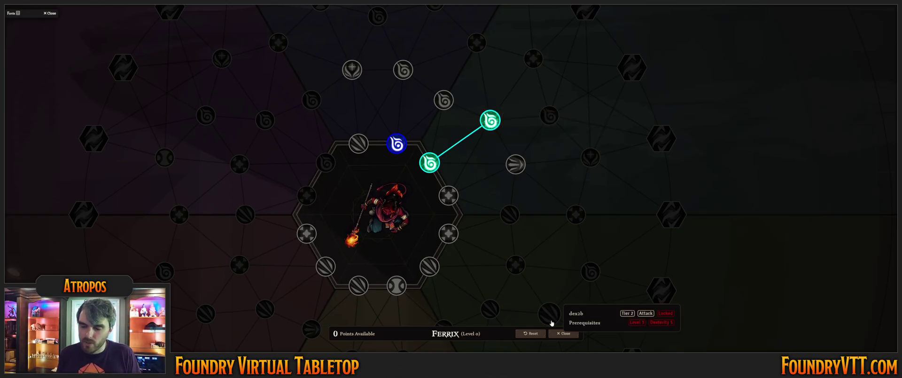
{"action": "left_click", "coordinate": [562, 333]}
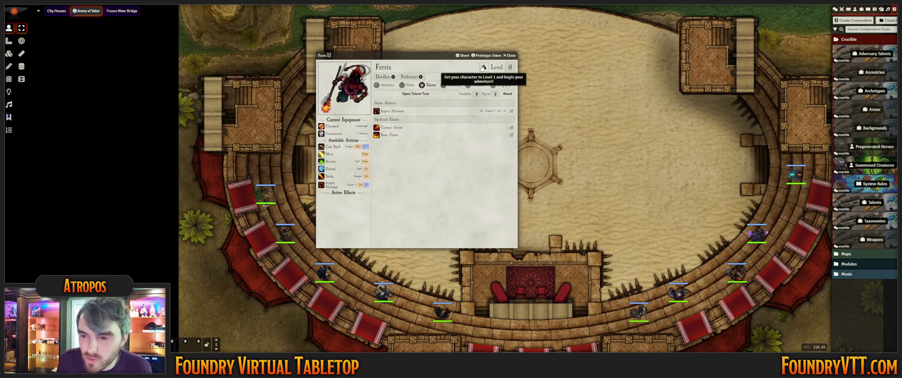
Advance Ferrix to level 1 and show the character's inventory
{"action": "left_click", "coordinate": [484, 67]}
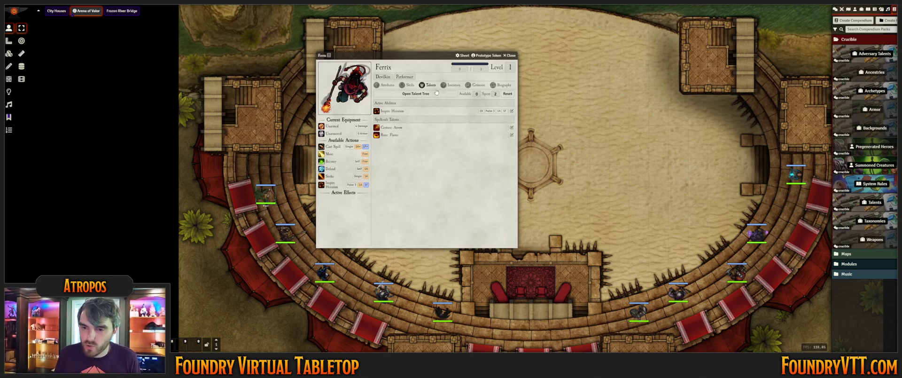
{"action": "left_click", "coordinate": [451, 85]}
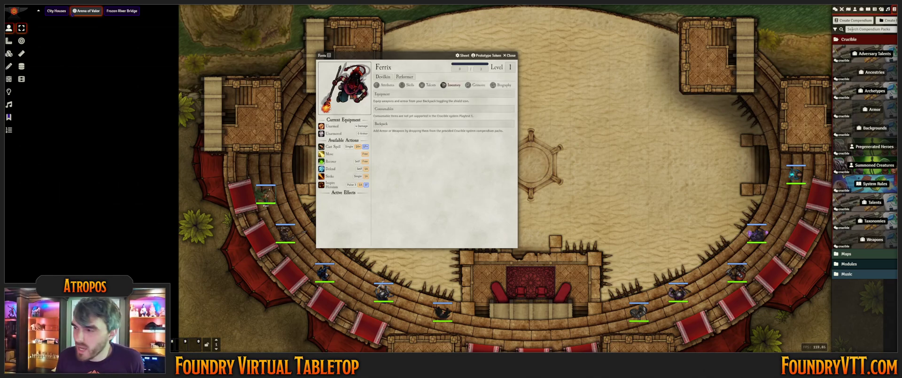
Add Scale Mail from the Armor compendium's Medium folder to Ferrix's backpack, equip it, and close the compendium
{"action": "left_click", "coordinate": [867, 113]}
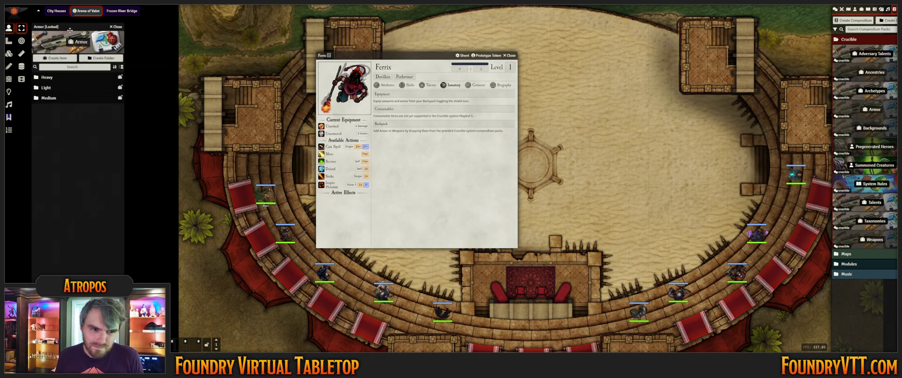
{"action": "left_click_drag", "start_coordinate": [71, 26], "coordinate": [607, 23]}
{"action": "left_click", "coordinate": [404, 85]}
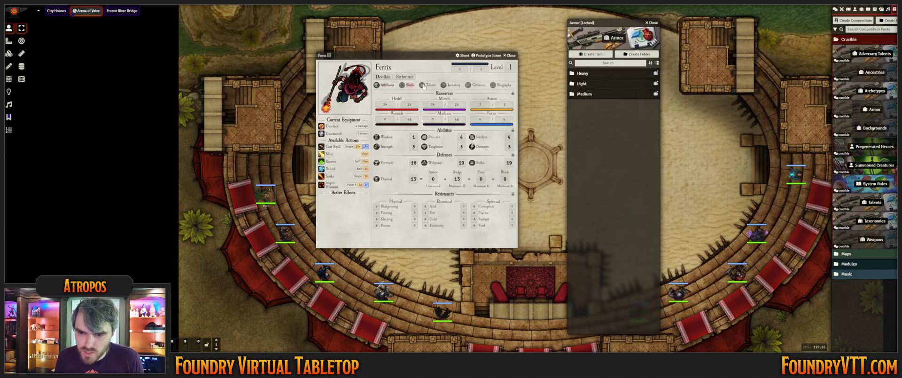
{"action": "left_click", "coordinate": [448, 85]}
{"action": "left_click", "coordinate": [585, 94]}
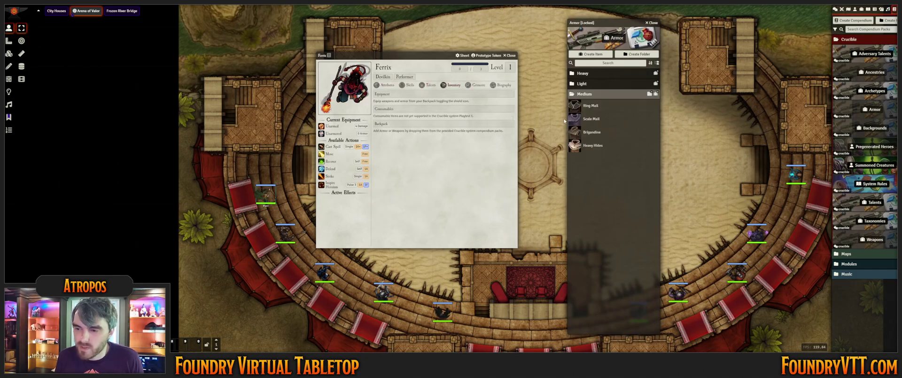
{"action": "left_click_drag", "start_coordinate": [588, 118], "coordinate": [462, 172]}
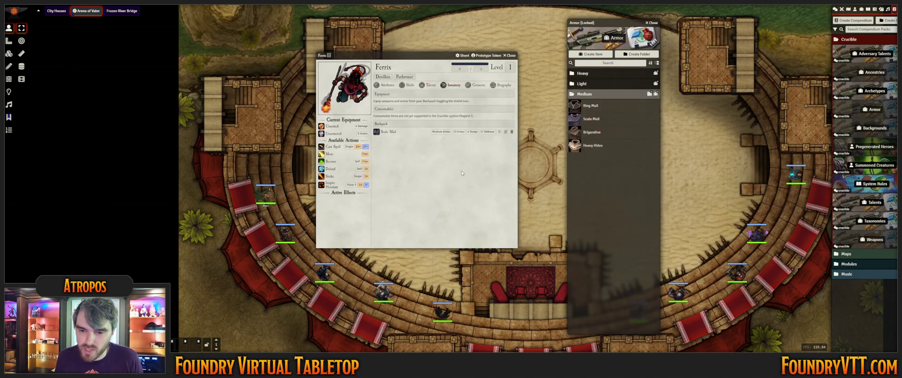
{"action": "left_click", "coordinate": [500, 131]}
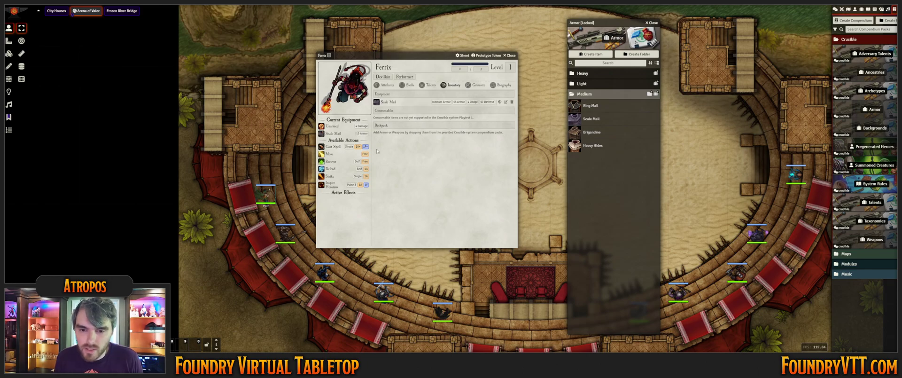
{"action": "left_click", "coordinate": [585, 94]}
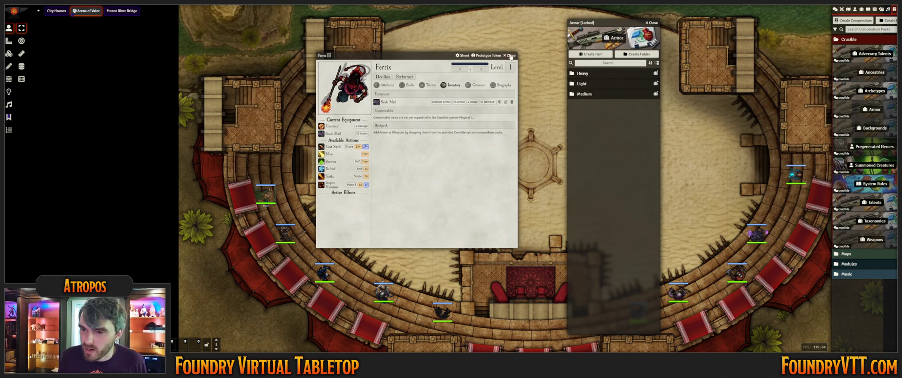
{"action": "left_click", "coordinate": [652, 22]}
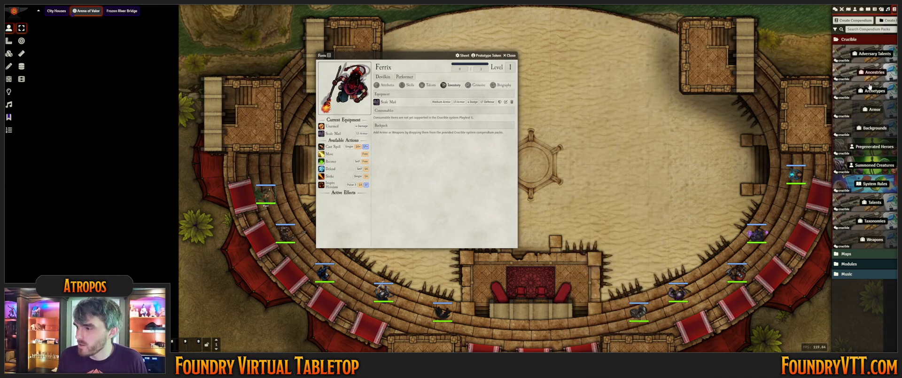
Add a Mage Staff from the Weapons compendium's Talisman folder to Ferrix's backpack and equip it
{"action": "left_click", "coordinate": [858, 243]}
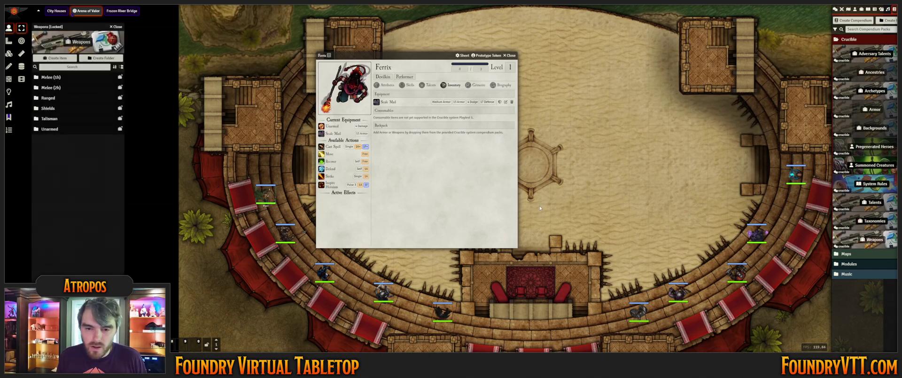
{"action": "left_click_drag", "start_coordinate": [59, 23], "coordinate": [176, 18]}
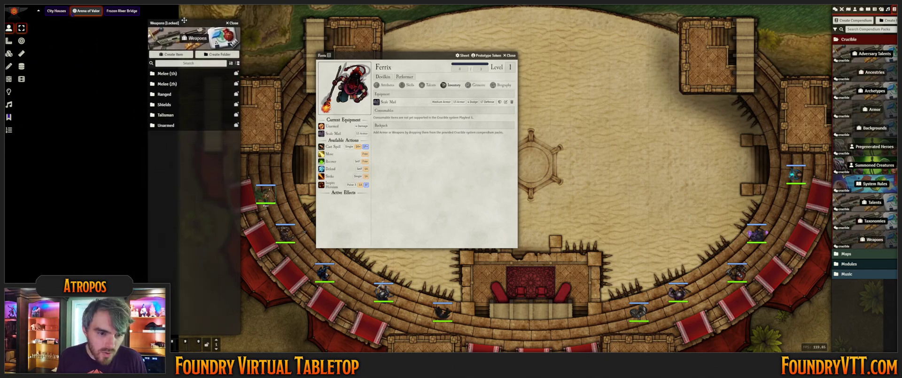
{"action": "left_click", "coordinate": [168, 113]}
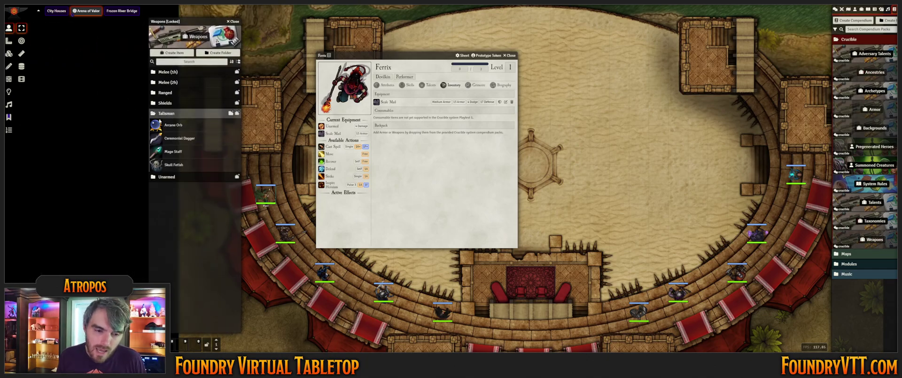
{"action": "left_click_drag", "start_coordinate": [173, 151], "coordinate": [400, 137]}
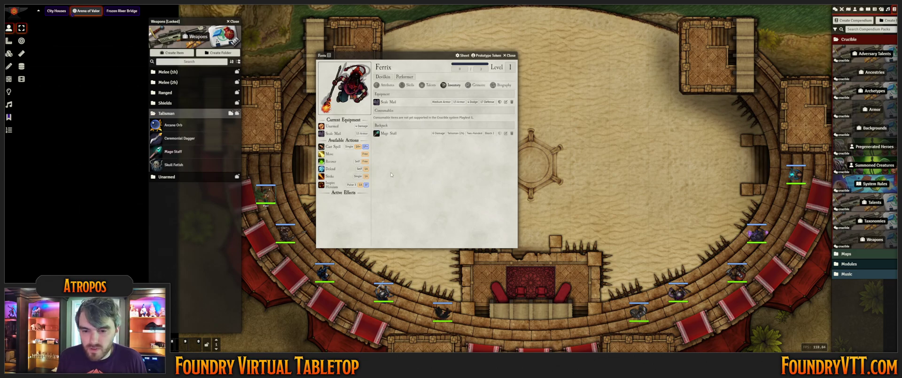
{"action": "left_click", "coordinate": [500, 133]}
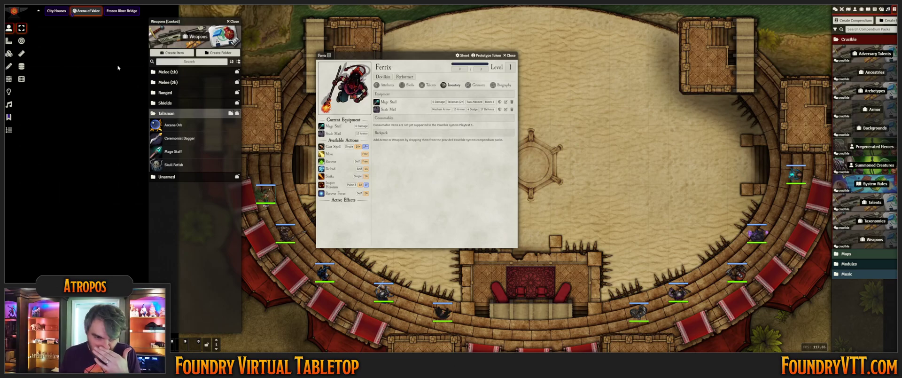
Add a Rapier from the Melee (1h) folder to Ferrix's backpack and close the Weapons compendium
{"action": "left_click", "coordinate": [167, 72]}
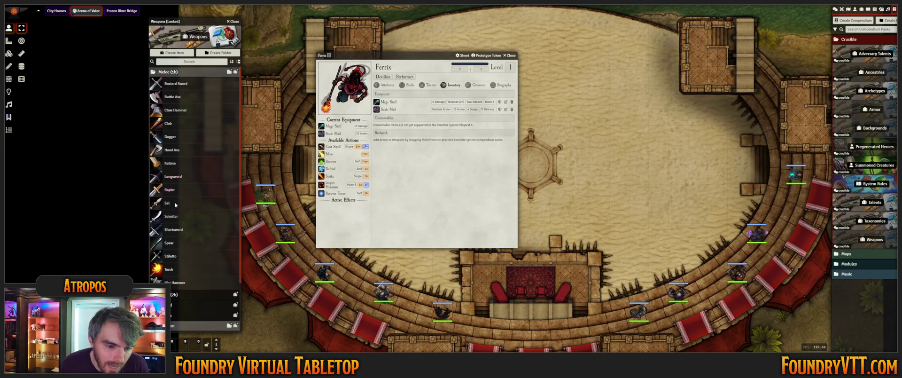
{"action": "left_click_drag", "start_coordinate": [170, 191], "coordinate": [429, 155]}
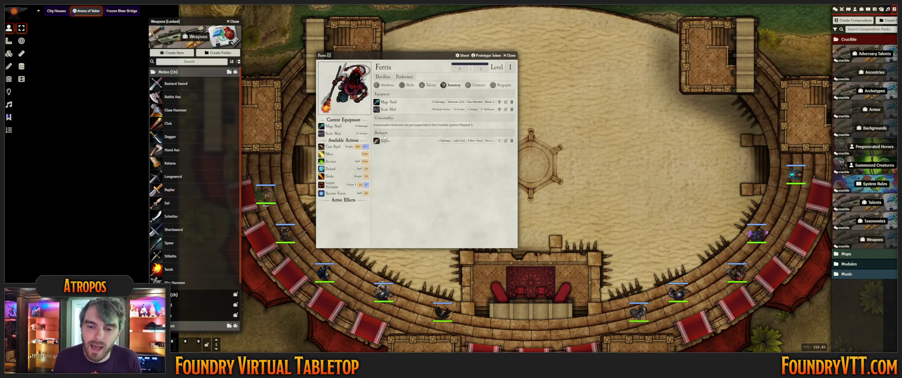
{"action": "left_click", "coordinate": [234, 21]}
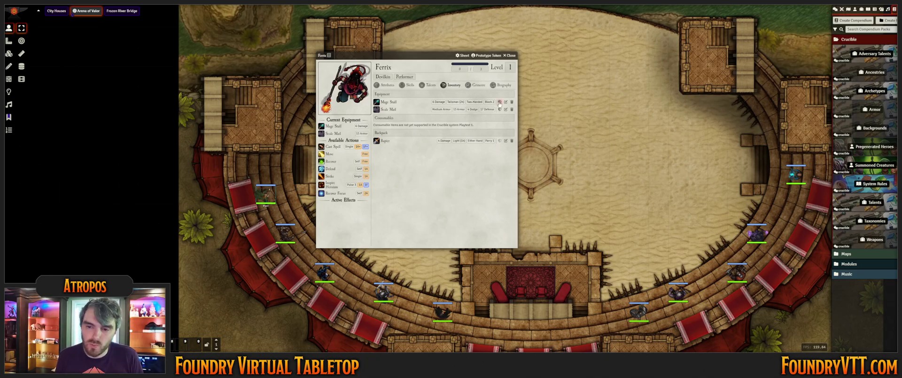
Try to equip the Rapier alongside the Mage Staff, and unequip the staff to wield the Rapier instead
{"action": "left_click", "coordinate": [500, 141]}
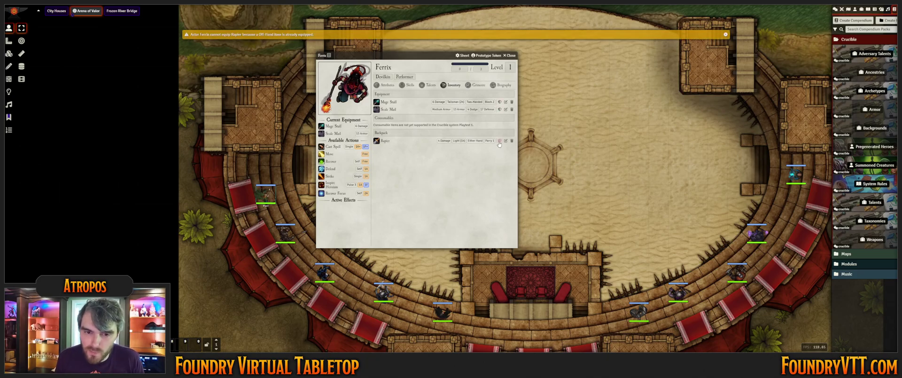
{"action": "left_click", "coordinate": [336, 34]}
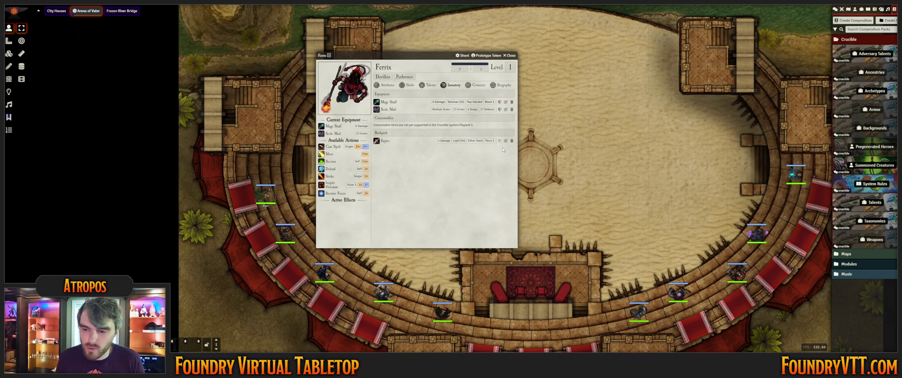
{"action": "left_click", "coordinate": [499, 102]}
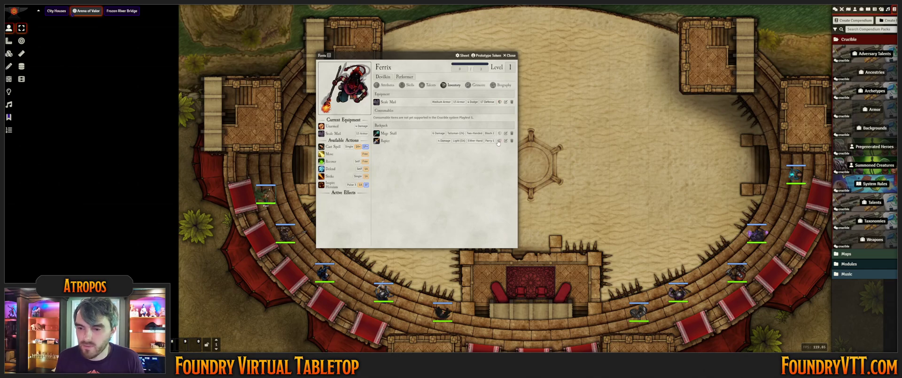
{"action": "left_click", "coordinate": [499, 141]}
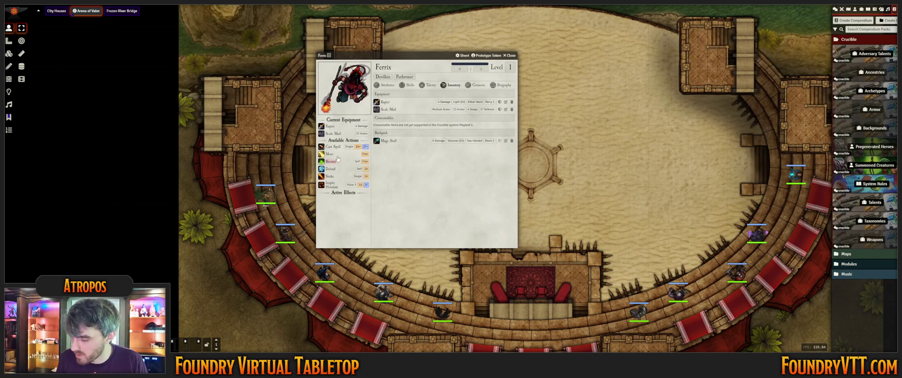
Swap the Rapier back for the Mage Staff, unequipping and re-equipping the staff to compare Ferrix's available actions
{"action": "left_click", "coordinate": [500, 102]}
{"action": "left_click", "coordinate": [500, 133]}
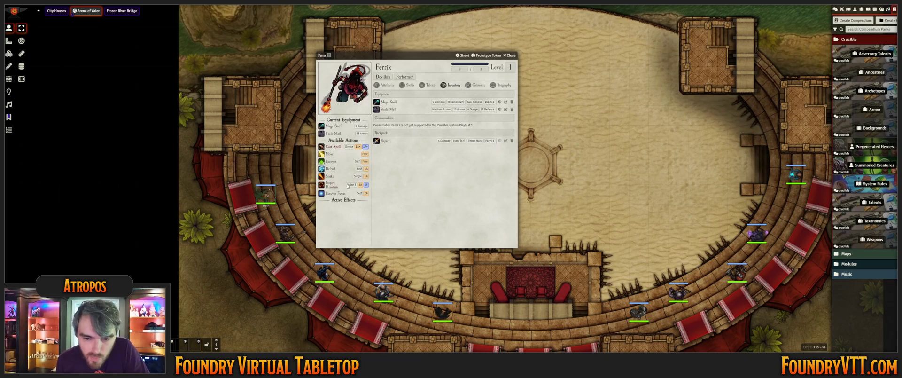
{"action": "left_click", "coordinate": [500, 102]}
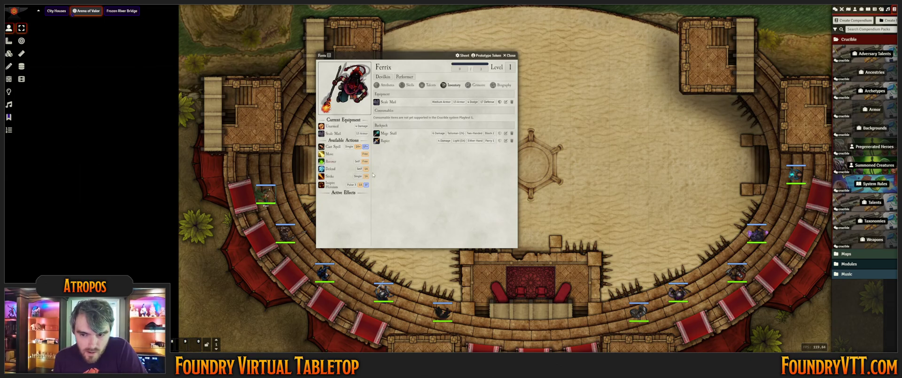
{"action": "left_click", "coordinate": [499, 133]}
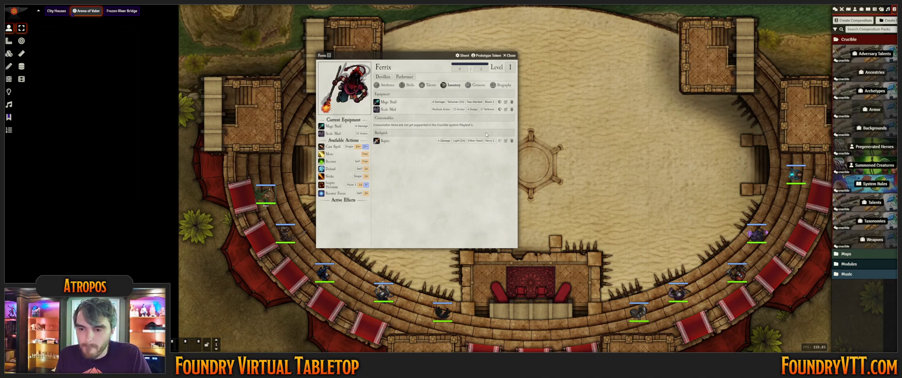
Close Ferrix's sheet after checking the attributes, and place the Ferrix token on the arena floor west of the central hexagonal structure
{"action": "left_click", "coordinate": [383, 85]}
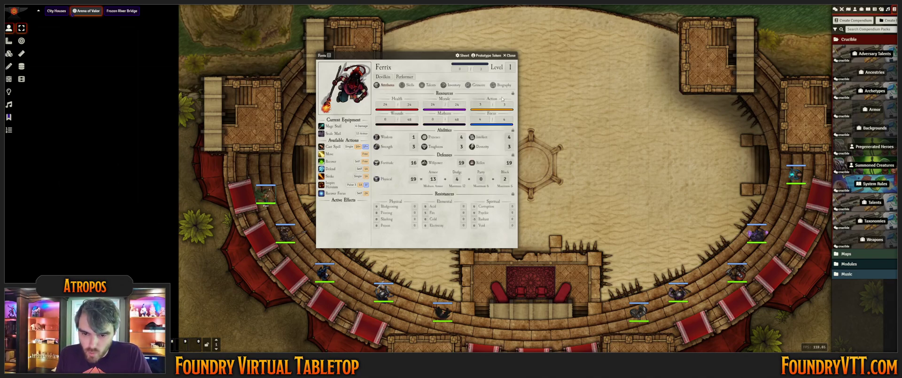
{"action": "left_click", "coordinate": [510, 55]}
{"action": "left_click", "coordinate": [855, 9]}
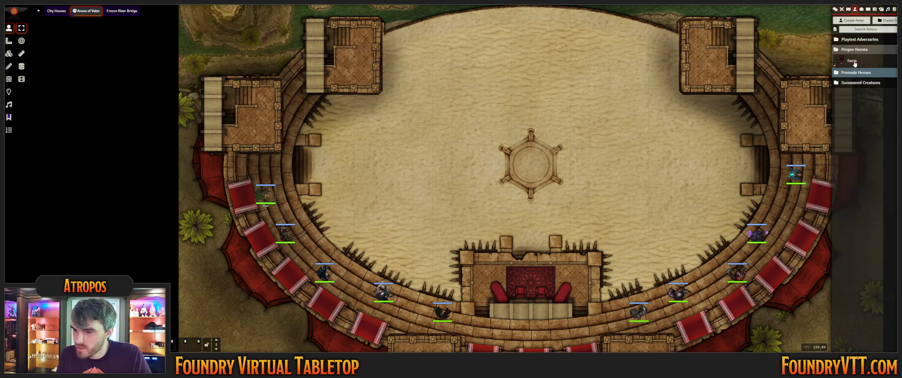
{"action": "left_click_drag", "start_coordinate": [436, 139], "coordinate": [434, 139]}
{"action": "scroll", "coordinate": [463, 170], "scroll_direction": "up", "scroll_amount": 5}
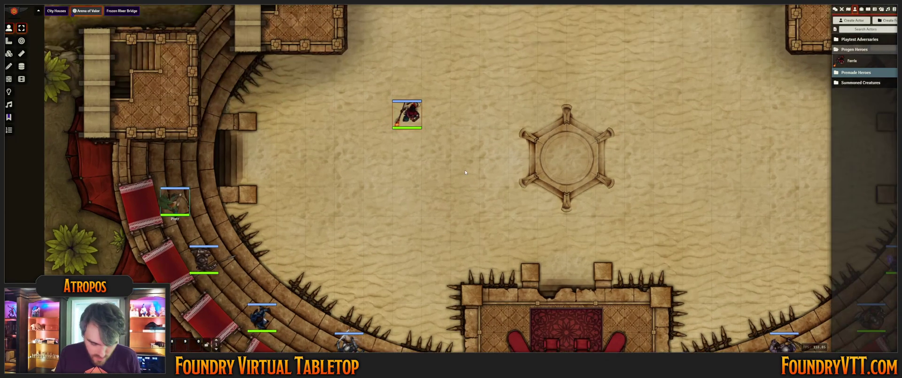
{"action": "scroll", "coordinate": [447, 183], "scroll_direction": "down", "scroll_amount": 2}
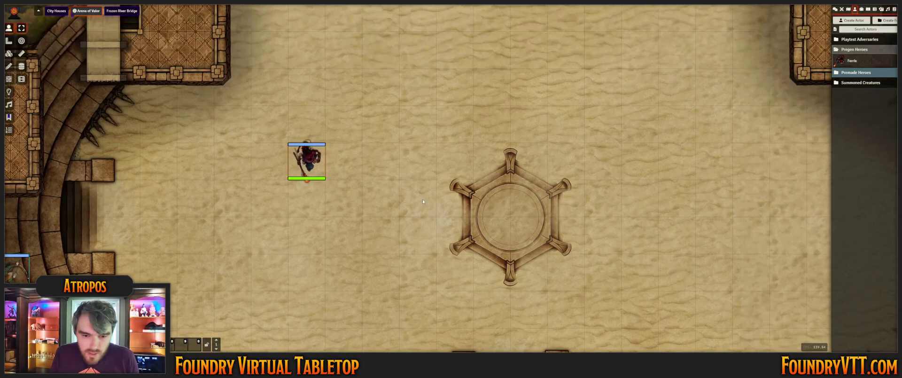
{"action": "scroll", "coordinate": [379, 232], "scroll_direction": "down", "scroll_amount": 3}
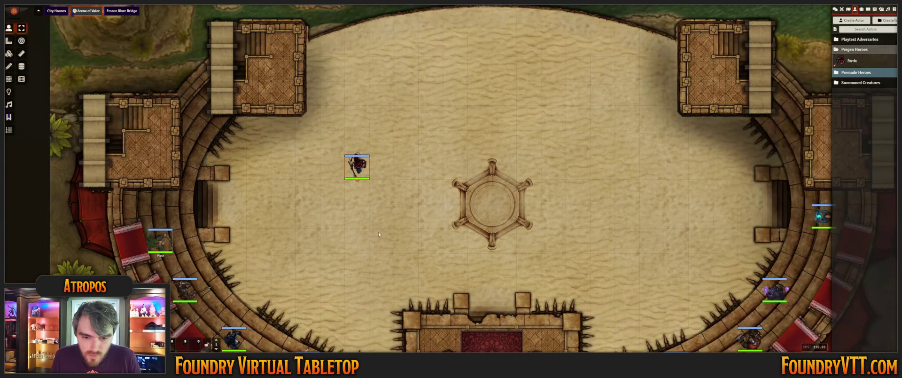
Place two tokens of the playtest adversary listed above Ogre Berserker opposite Ferrix, one below the other, and rotate them toward him
{"action": "left_click", "coordinate": [868, 9]}
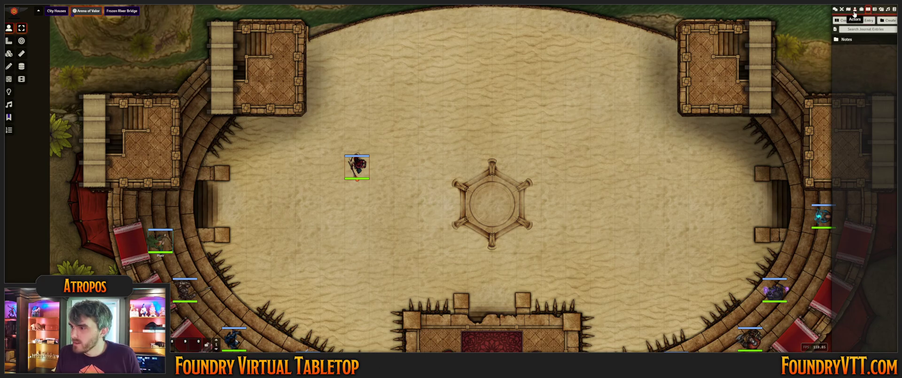
{"action": "left_click", "coordinate": [855, 9]}
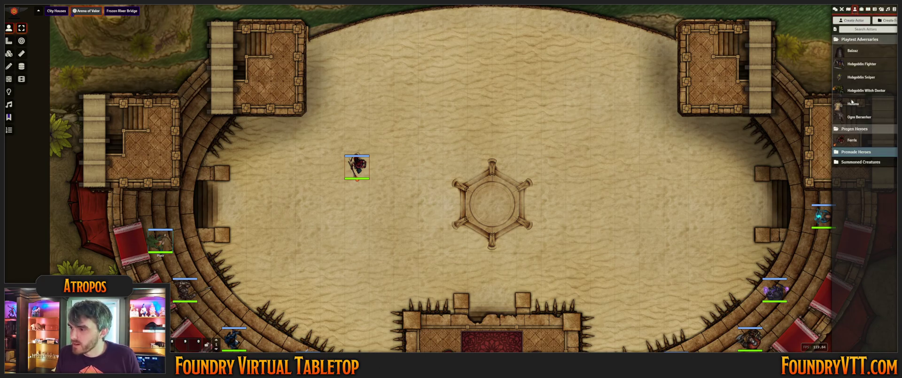
{"action": "left_click_drag", "start_coordinate": [853, 104], "coordinate": [679, 176]}
{"action": "scroll", "coordinate": [679, 176], "scroll_direction": "down", "scroll_amount": 2}
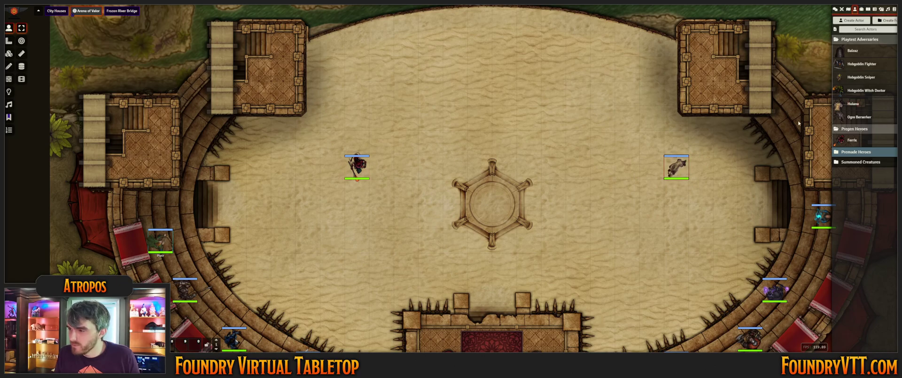
{"action": "left_click_drag", "start_coordinate": [853, 104], "coordinate": [682, 193]}
{"action": "scroll", "coordinate": [681, 193], "scroll_direction": "down", "scroll_amount": 2}
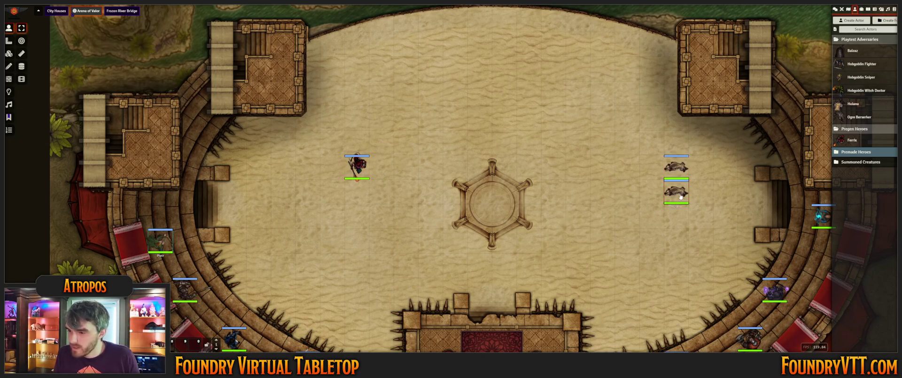
Mirror the lower adversary token's image horizontally in its token configuration and collapse the Playtest Adversaries folder
{"action": "double_click", "coordinate": [676, 192]}
{"action": "left_click", "coordinate": [851, 42]}
{"action": "left_click", "coordinate": [434, 146]}
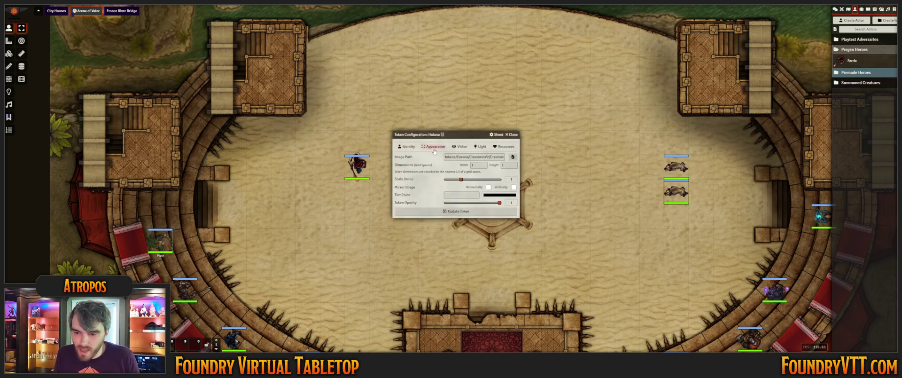
{"action": "left_click", "coordinate": [488, 187]}
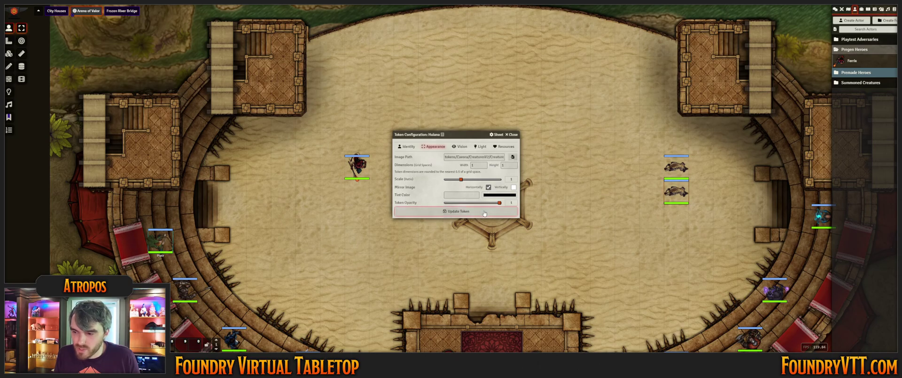
{"action": "left_click", "coordinate": [456, 211]}
{"action": "scroll", "coordinate": [585, 206], "scroll_direction": "up", "scroll_amount": 3}
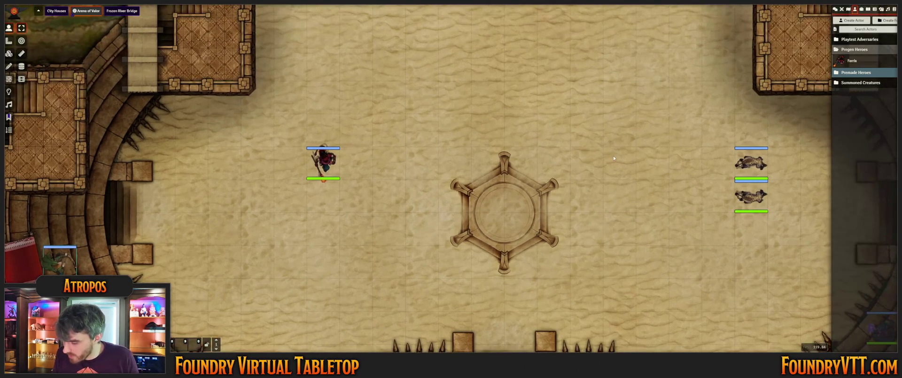
{"action": "scroll", "coordinate": [494, 192], "scroll_direction": "down", "scroll_amount": 2}
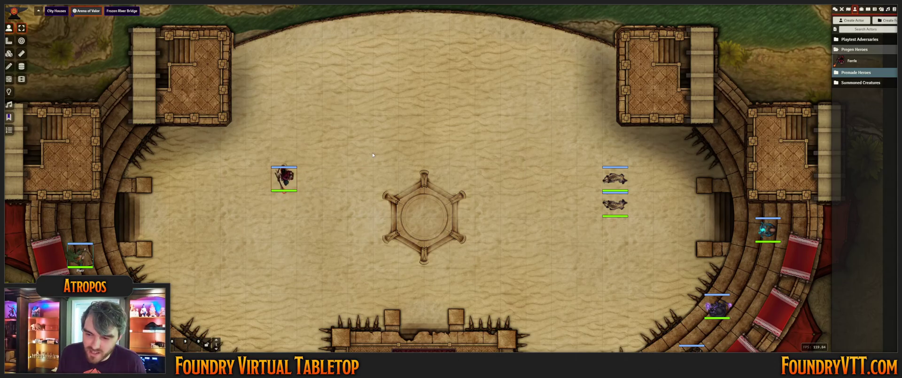
Move Ferrix's token two squares farther west on the arena floor, and bring up the compendium packs
{"action": "scroll", "coordinate": [372, 153], "scroll_direction": "down", "scroll_amount": 2}
{"action": "left_click_drag", "start_coordinate": [310, 181], "coordinate": [266, 180]}
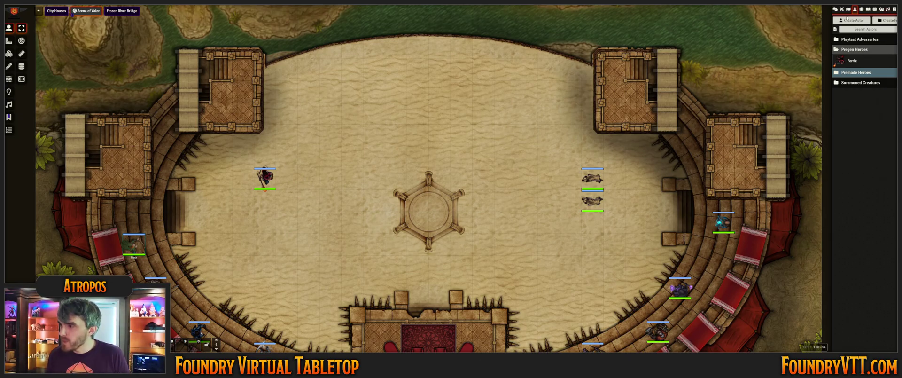
{"action": "left_click", "coordinate": [841, 9]}
{"action": "left_click", "coordinate": [895, 10]}
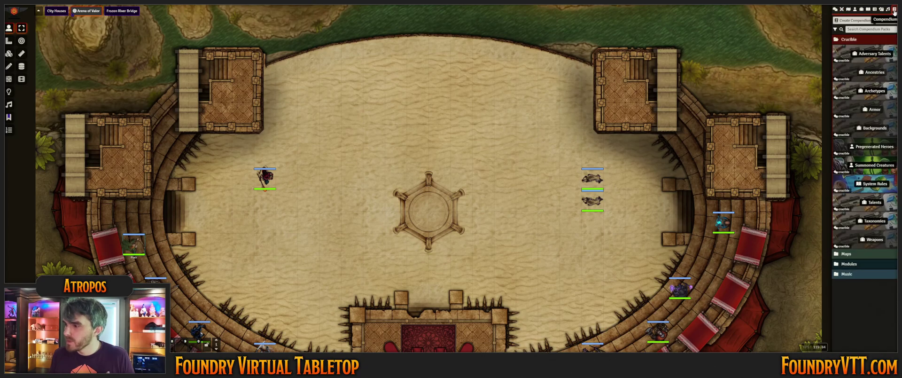
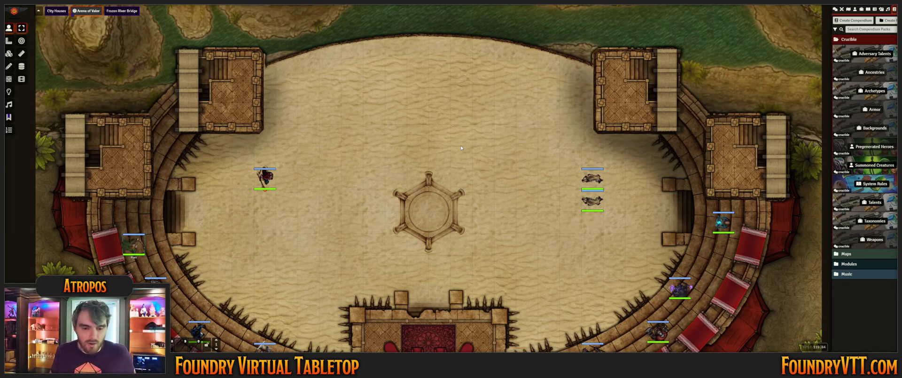
Select Ferrix and the two adversary tokens together and add all three to a new combat encounter
{"action": "left_click", "coordinate": [842, 9]}
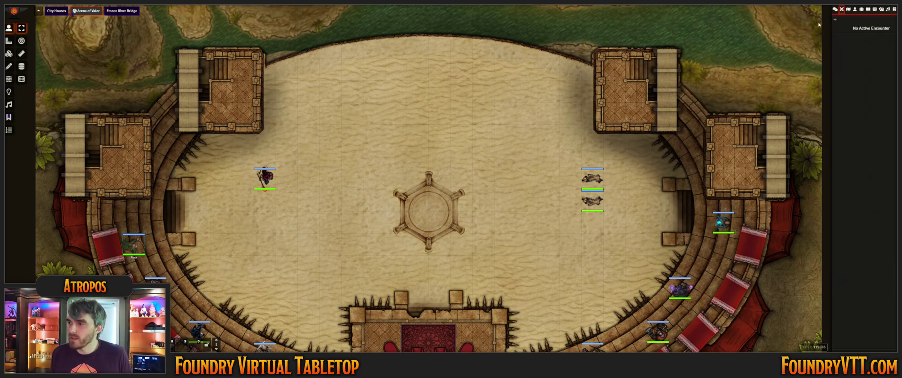
{"action": "scroll", "coordinate": [465, 198], "scroll_direction": "up", "scroll_amount": 2}
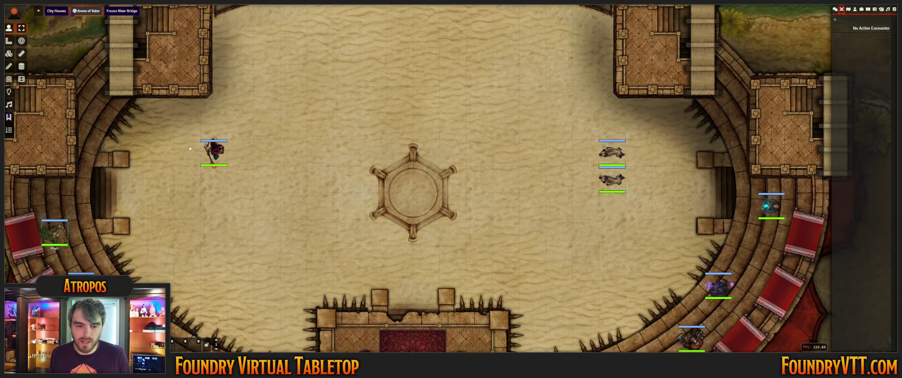
{"action": "left_click_drag", "start_coordinate": [626, 248], "coordinate": [630, 214]}
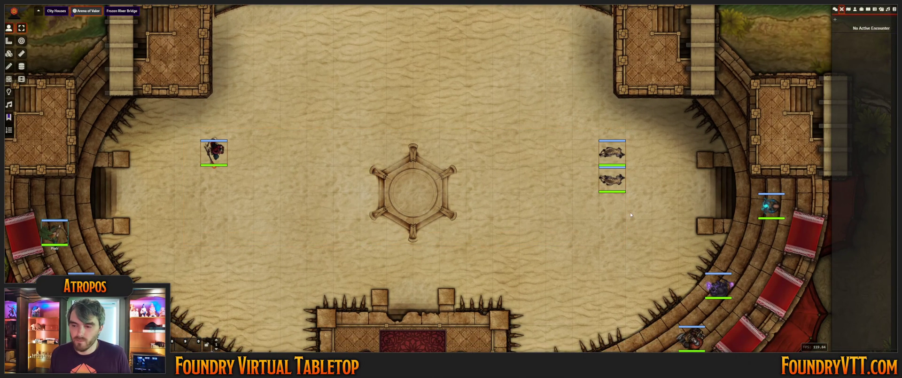
{"action": "right_click", "coordinate": [613, 178]}
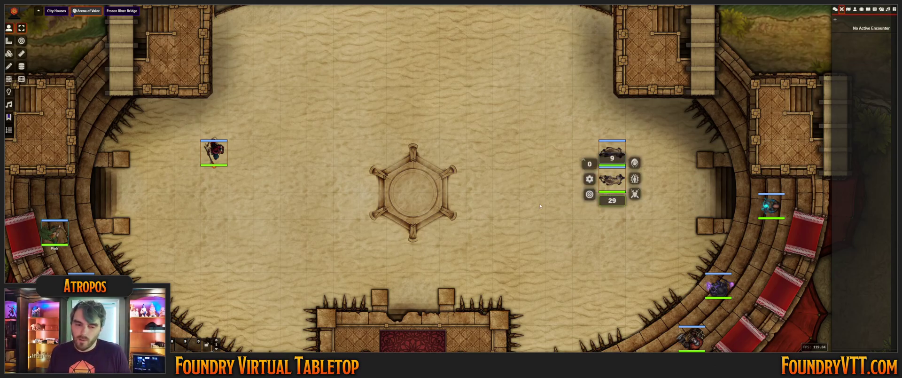
{"action": "left_click", "coordinate": [635, 193]}
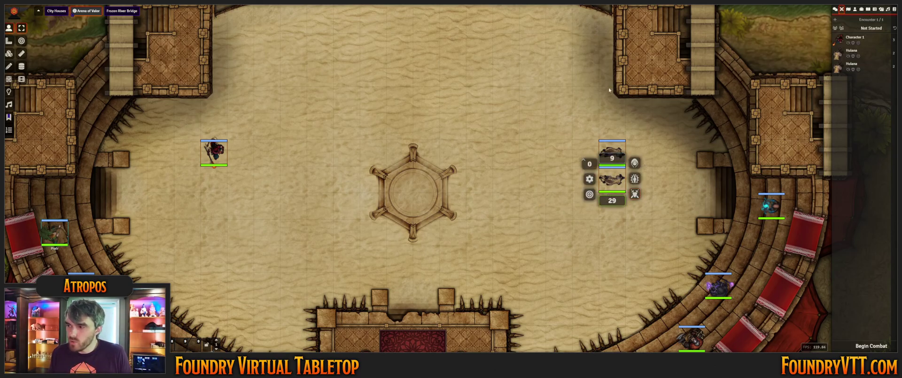
{"action": "left_click", "coordinate": [625, 91]}
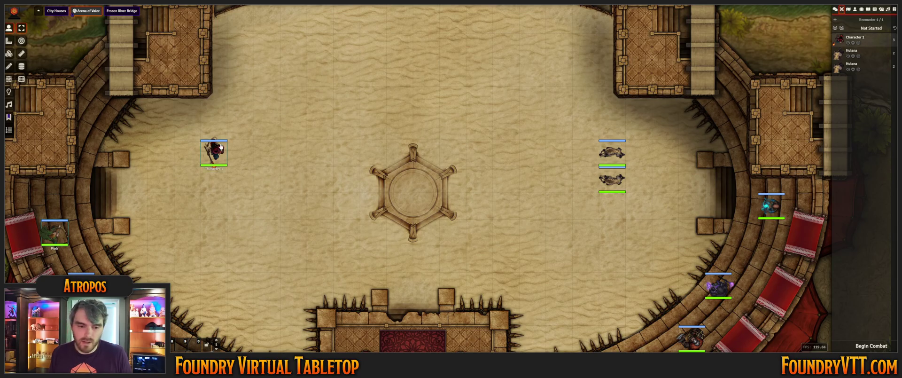
Rename the hero's token to Ferrix in its token configuration, and begin the combat encounter
{"action": "right_click", "coordinate": [214, 151]}
{"action": "right_click", "coordinate": [214, 152]}
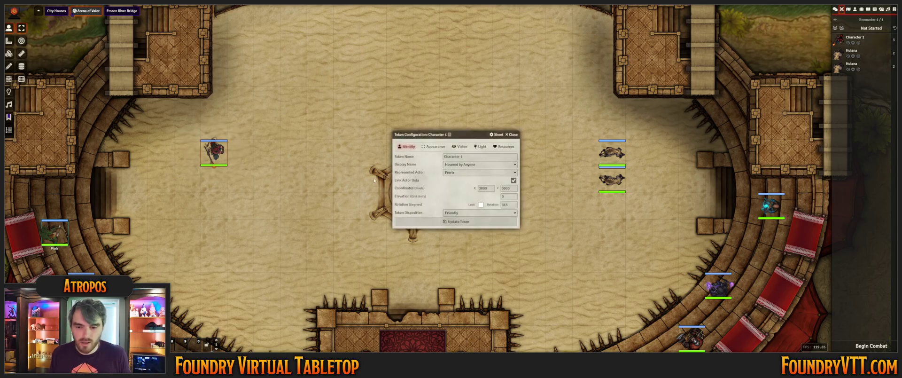
{"action": "triple_click", "coordinate": [475, 155]}
{"action": "type", "text": "Ferrix"}
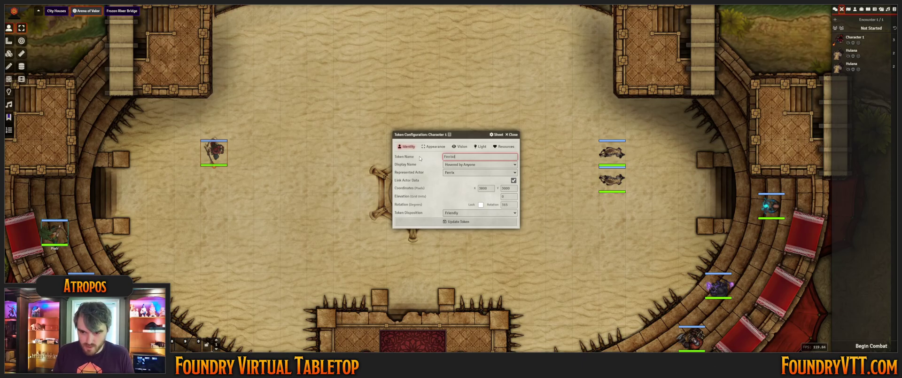
{"action": "key", "text": "Return"}
{"action": "right_click", "coordinate": [214, 151]}
{"action": "right_click", "coordinate": [213, 152]}
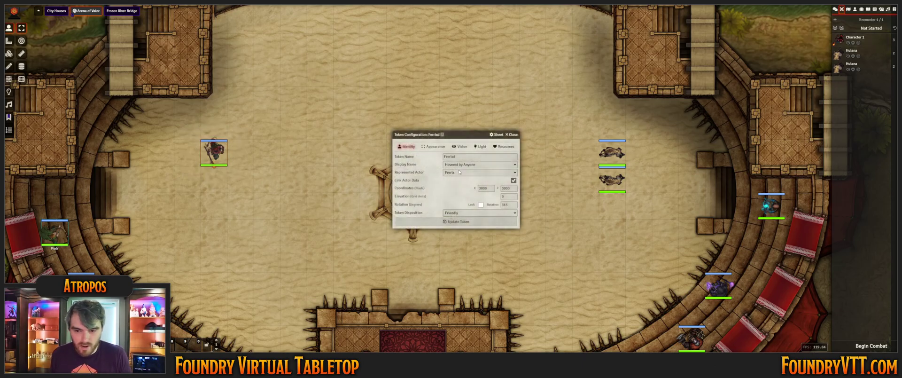
{"action": "key", "text": "Return"}
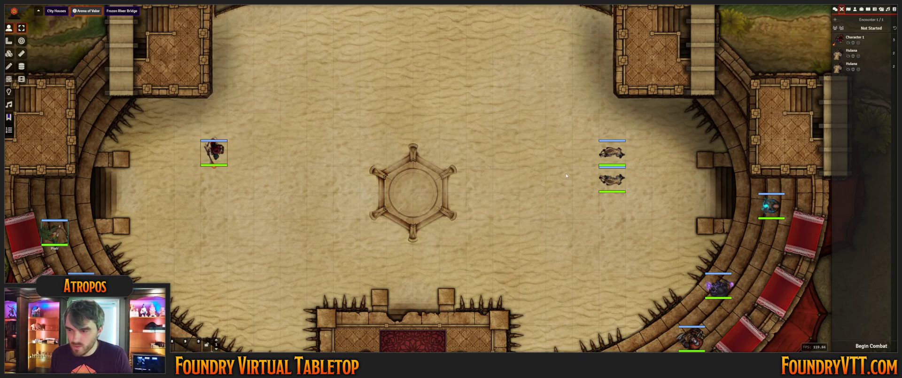
{"action": "left_click", "coordinate": [872, 346]}
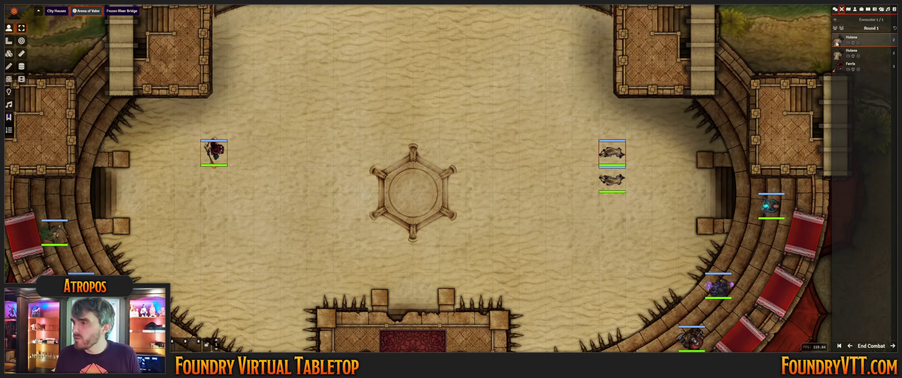
Open the Combat entry from the System Rules compendium and place its window beside the tokens, closing the compendium list
{"action": "left_click", "coordinate": [894, 9]}
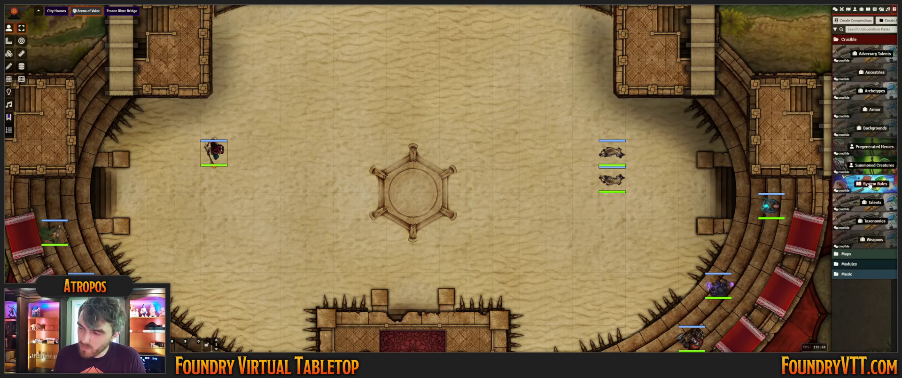
{"action": "left_click", "coordinate": [870, 185]}
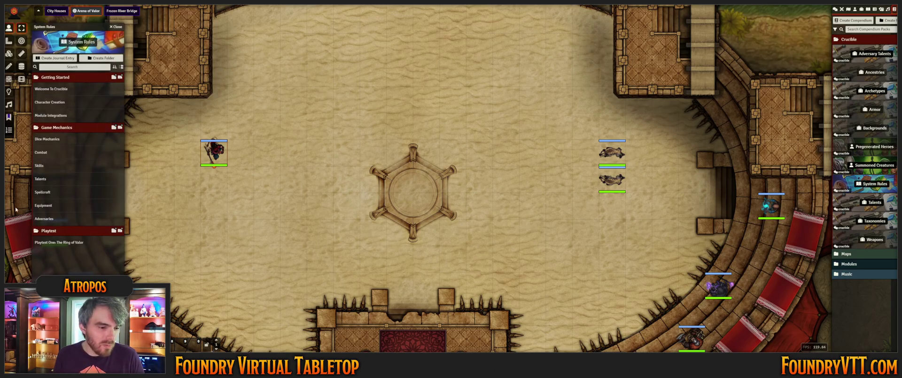
{"action": "left_click", "coordinate": [40, 153]}
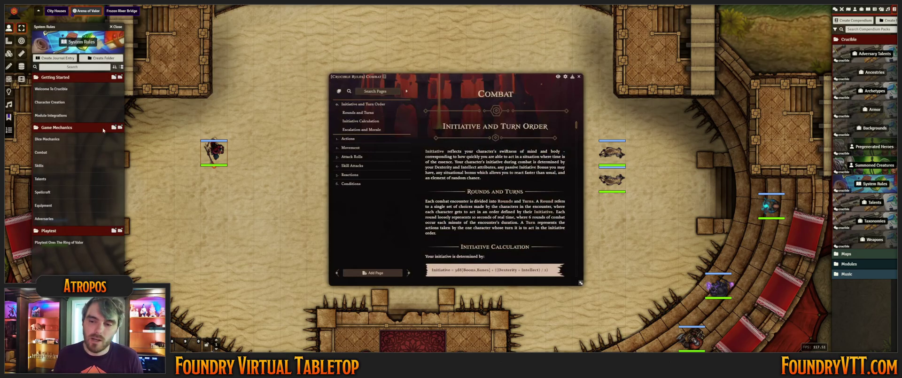
{"action": "left_click", "coordinate": [115, 27]}
{"action": "left_click_drag", "start_coordinate": [438, 77], "coordinate": [140, 88]}
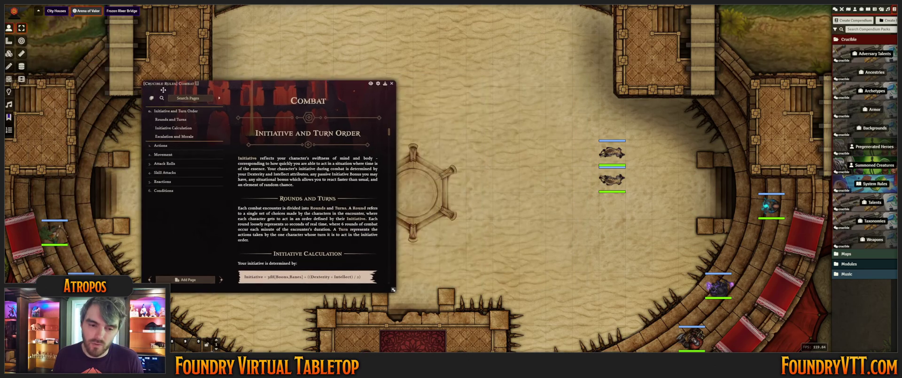
{"action": "left_click_drag", "start_coordinate": [379, 91], "coordinate": [507, 73]}
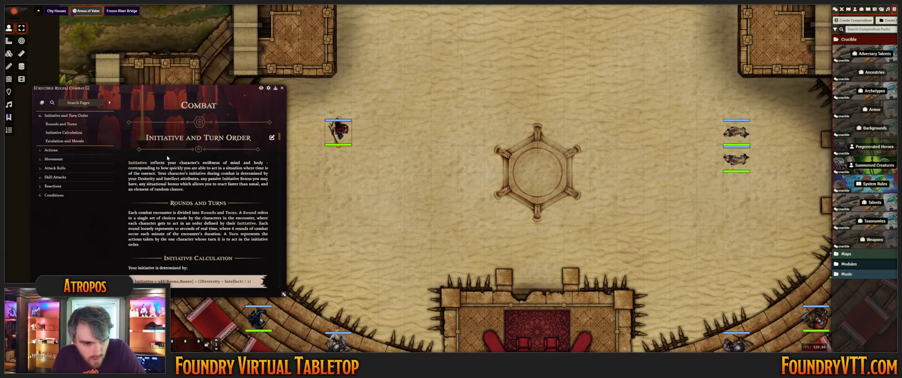
Examine the Initiative Calculation rules, highlighting the boons and banes dice term and the Dexterity and Intellect term, and close the entry
{"action": "scroll", "coordinate": [184, 214], "scroll_direction": "down", "scroll_amount": 1}
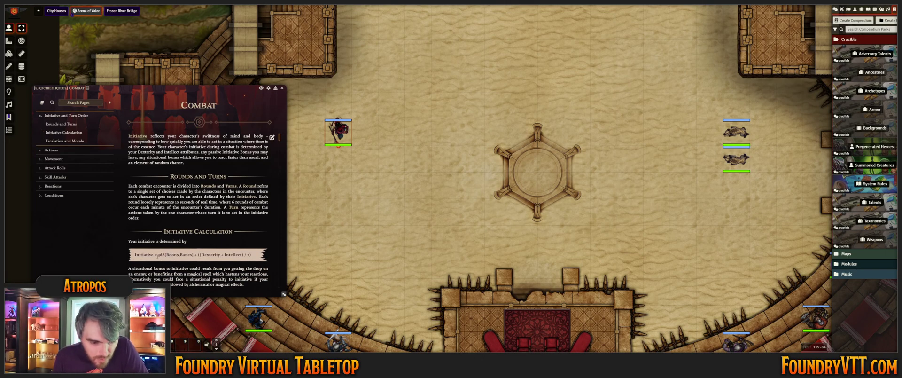
{"action": "left_click_drag", "start_coordinate": [158, 255], "coordinate": [193, 254]}
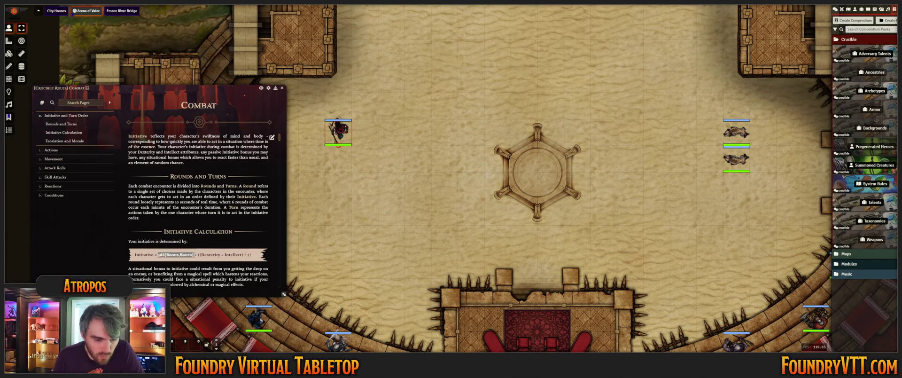
{"action": "left_click", "coordinate": [188, 271]}
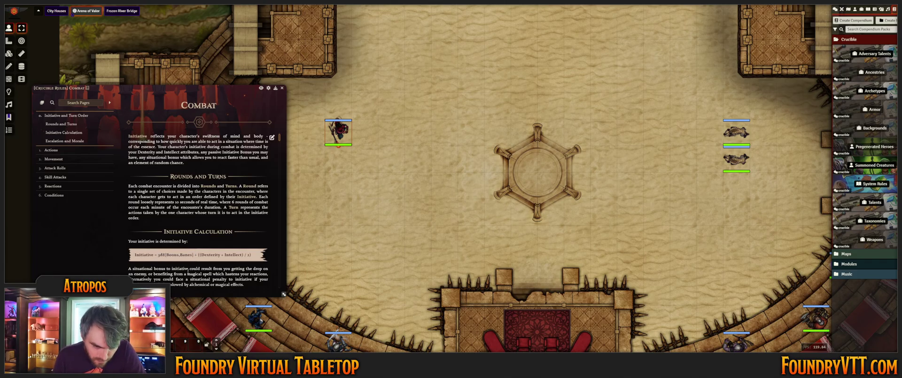
{"action": "left_click_drag", "start_coordinate": [197, 256], "coordinate": [250, 256]}
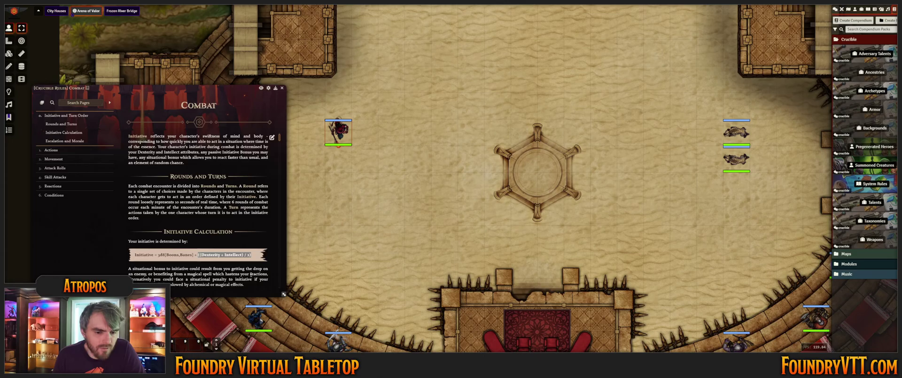
{"action": "left_click", "coordinate": [225, 271]}
{"action": "scroll", "coordinate": [225, 202], "scroll_direction": "down", "scroll_amount": 1}
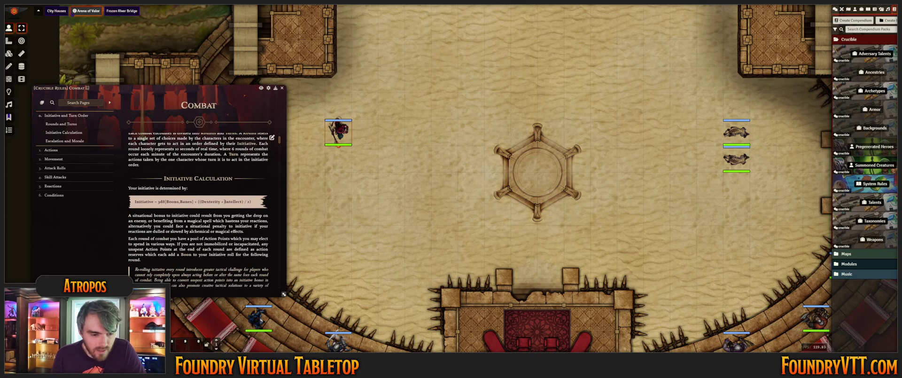
{"action": "scroll", "coordinate": [225, 202], "scroll_direction": "down", "scroll_amount": 1}
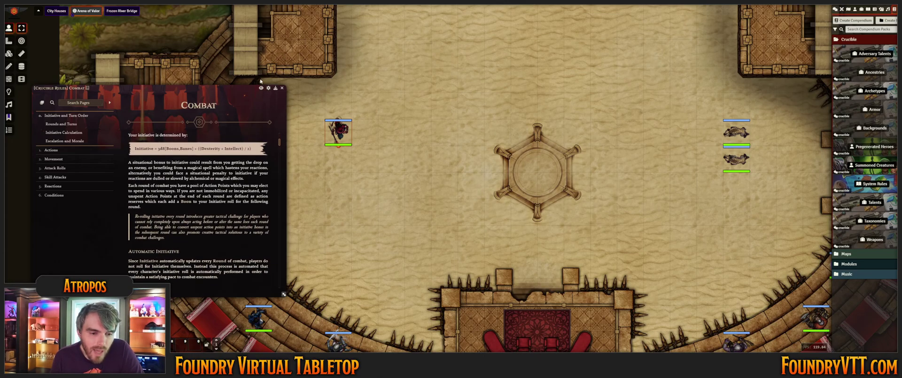
{"action": "left_click", "coordinate": [284, 89]}
Open an Awareness skill check from Ferrix's skills and arrange the check dialog and character sheet apart
{"action": "double_click", "coordinate": [338, 131]}
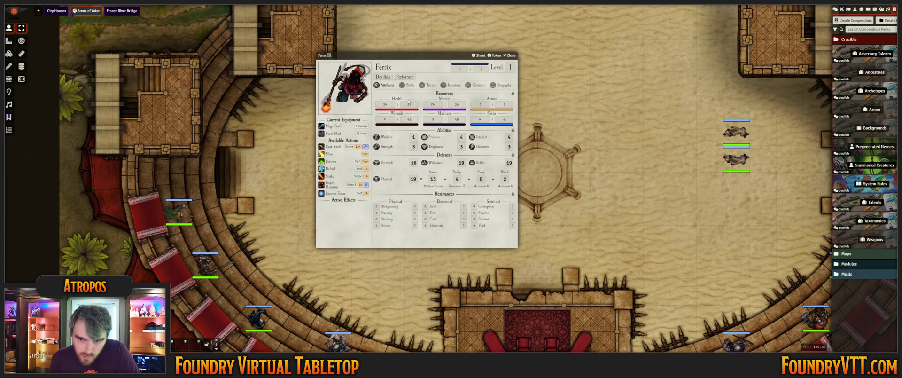
{"action": "left_click", "coordinate": [408, 85]}
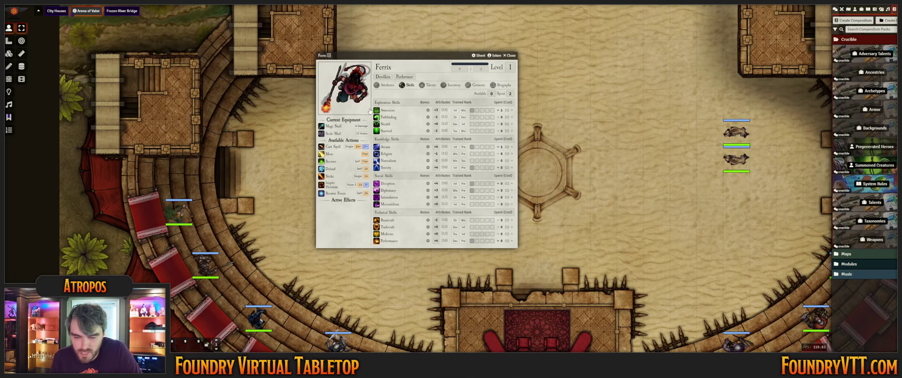
{"action": "left_click", "coordinate": [386, 110]}
{"action": "left_click_drag", "start_coordinate": [471, 146], "coordinate": [602, 70]}
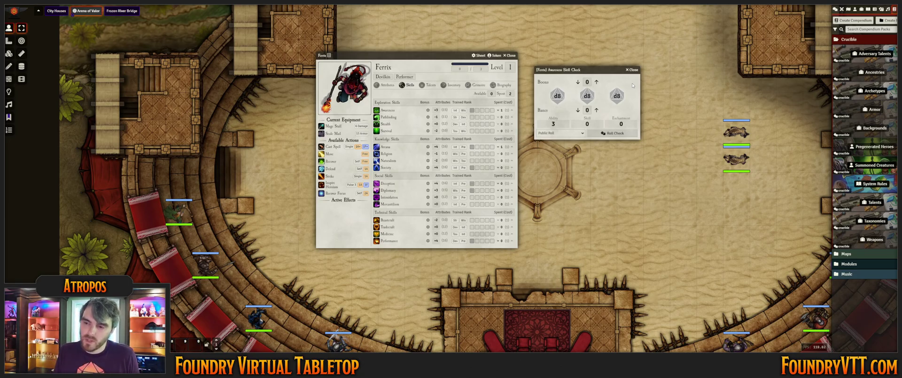
{"action": "left_click_drag", "start_coordinate": [427, 57], "coordinate": [200, 50]}
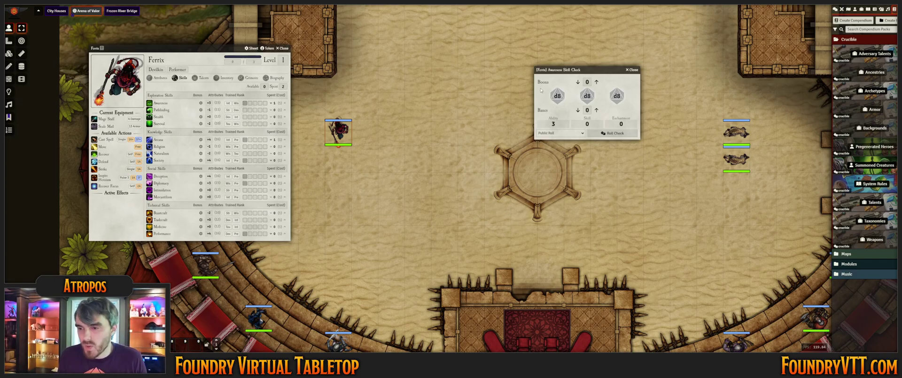
Set the Awareness check to 3 boons and 1 bane, and bring up the chat log
{"action": "left_click", "coordinate": [596, 82]}
{"action": "left_click_drag", "start_coordinate": [591, 69], "coordinate": [500, 65]}
{"action": "left_click", "coordinate": [506, 78]}
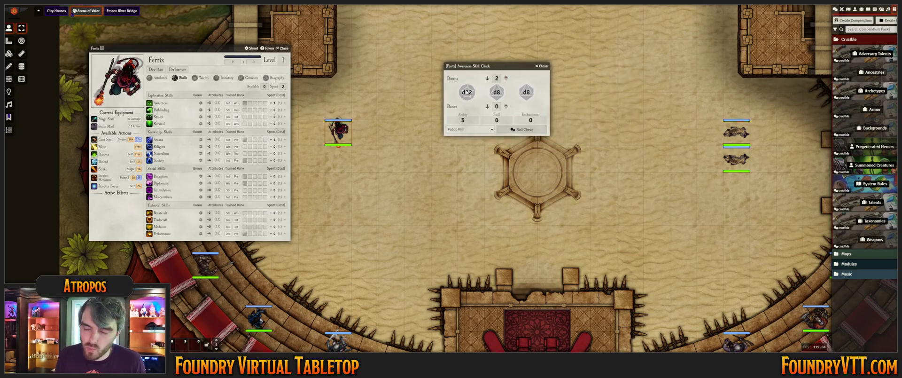
{"action": "left_click", "coordinate": [506, 78]}
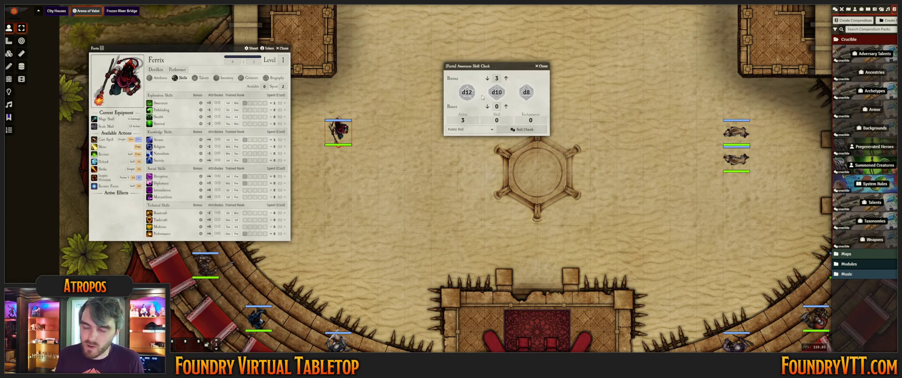
{"action": "left_click", "coordinate": [506, 78]}
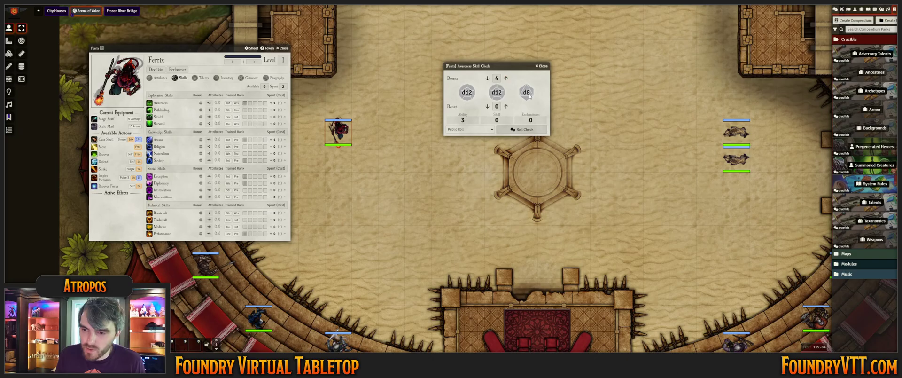
{"action": "left_click", "coordinate": [487, 78]}
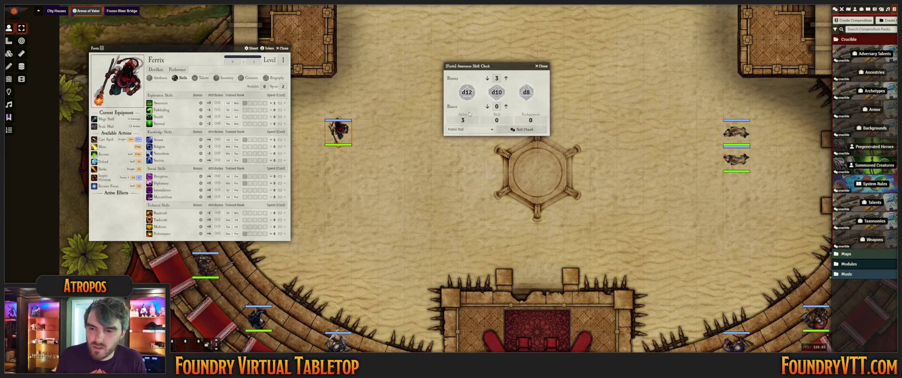
{"action": "left_click", "coordinate": [506, 106]}
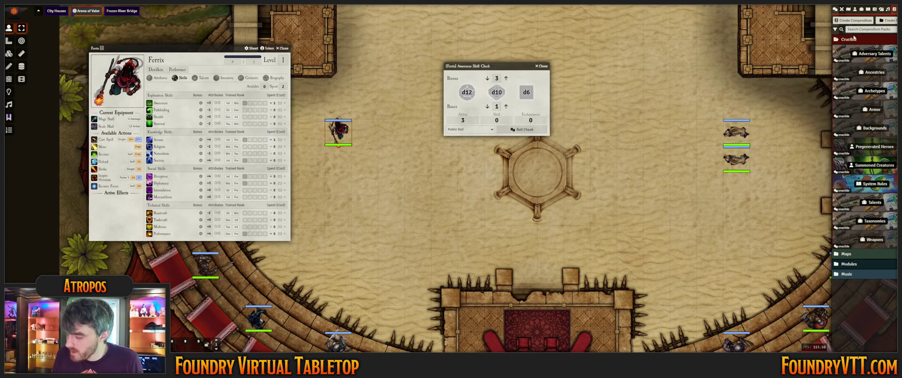
{"action": "left_click", "coordinate": [834, 10]}
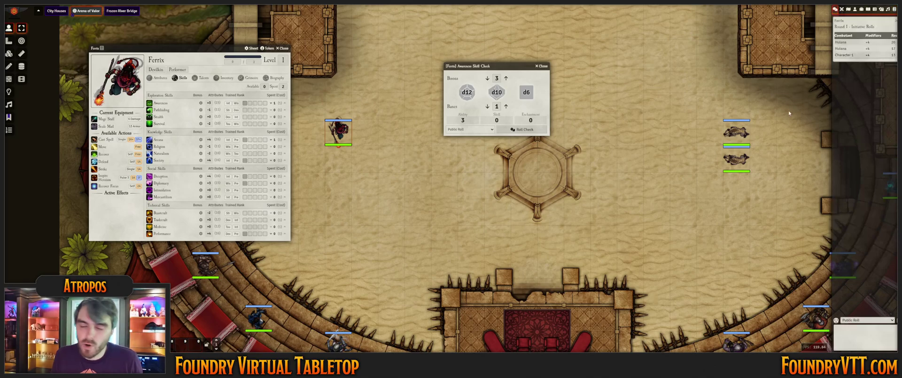
Roll Ferrix's Awareness check and expand the dice breakdown of its result in the chat log
{"action": "left_click", "coordinate": [517, 129]}
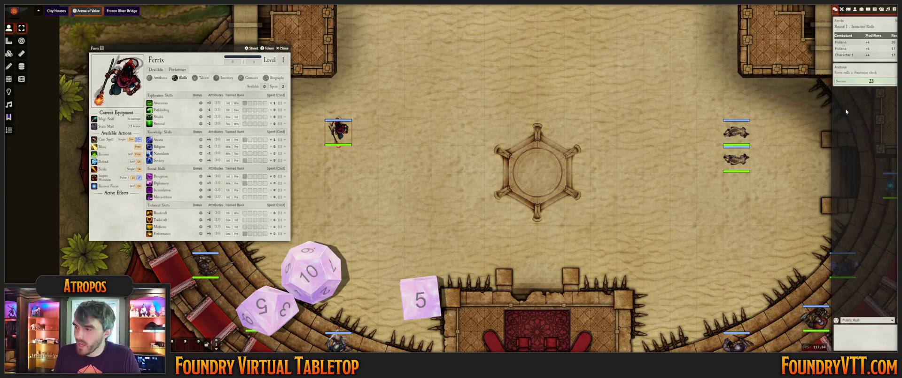
{"action": "left_click", "coordinate": [849, 81]}
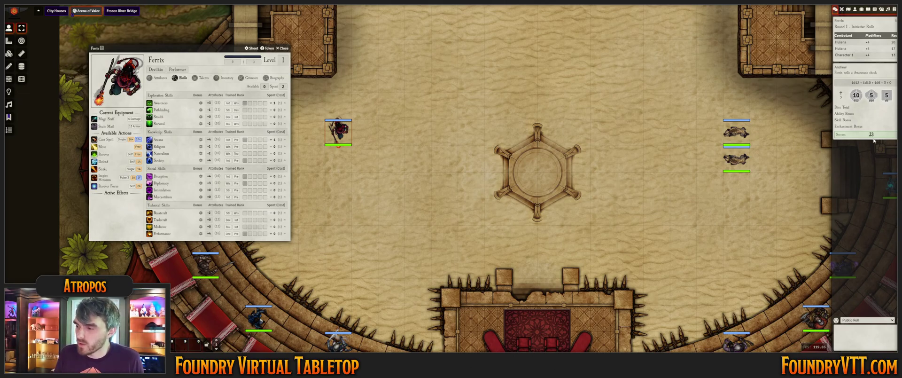
Bring up the difficulty setting for the Awareness result, dismiss it without a change, and remove the check from the chat log
{"action": "right_click", "coordinate": [837, 134]}
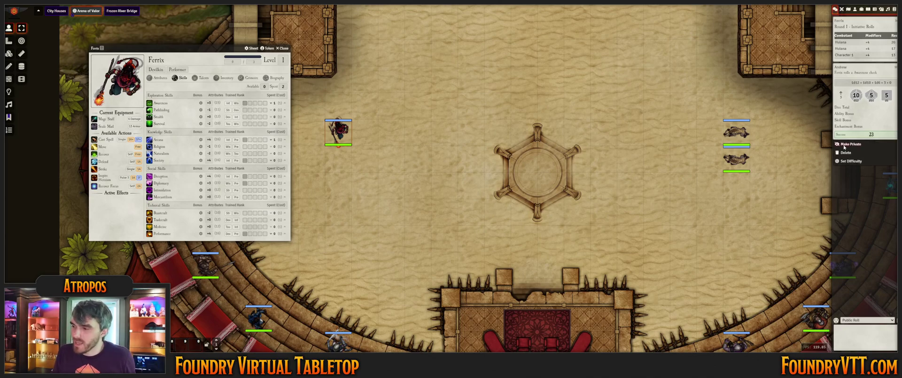
{"action": "left_click", "coordinate": [852, 161]}
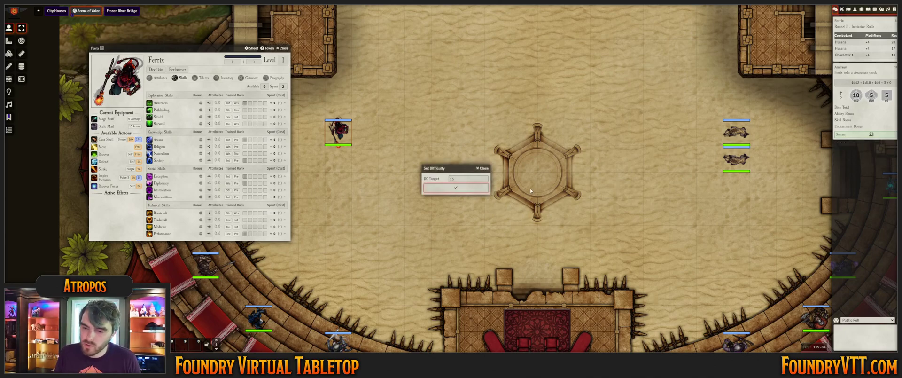
{"action": "left_click", "coordinate": [484, 168]}
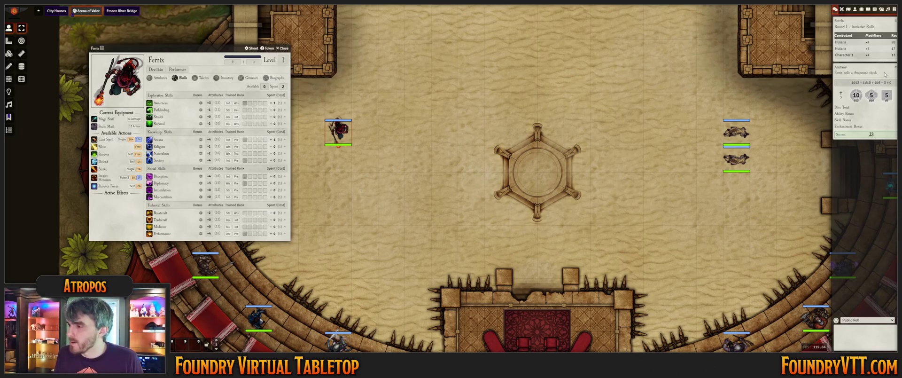
{"action": "left_click", "coordinate": [888, 92]}
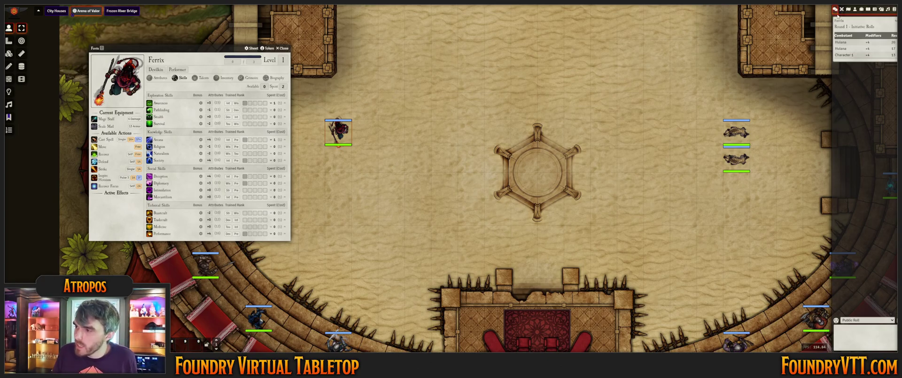
Pop the combat tracker out beside the chat log and close Ferrix's character sheet
{"action": "right_click", "coordinate": [837, 10]}
{"action": "left_click_drag", "start_coordinate": [470, 126], "coordinate": [799, 13]}
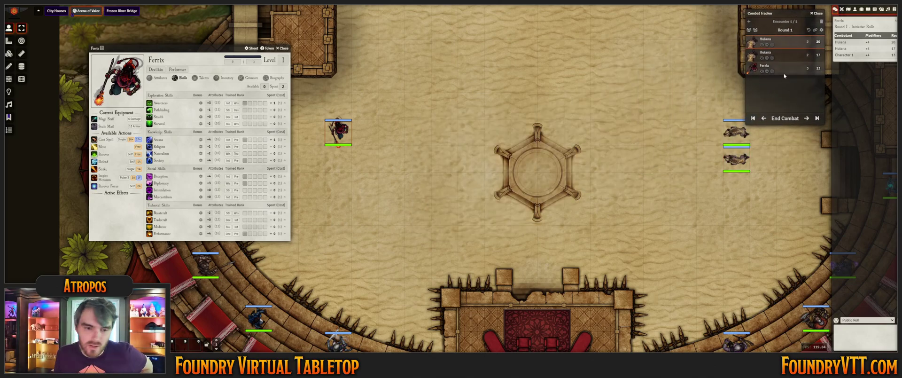
{"action": "left_click", "coordinate": [284, 48]}
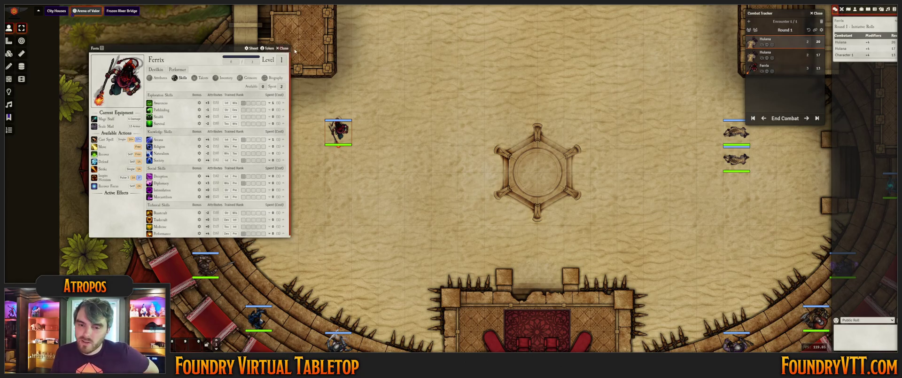
Open the sheet of the upper Huiana token and place it below the combat tracker, clear of the tokens
{"action": "left_click_drag", "start_coordinate": [690, 101], "coordinate": [473, 136]}
{"action": "scroll", "coordinate": [545, 115], "scroll_direction": "up", "scroll_amount": 2}
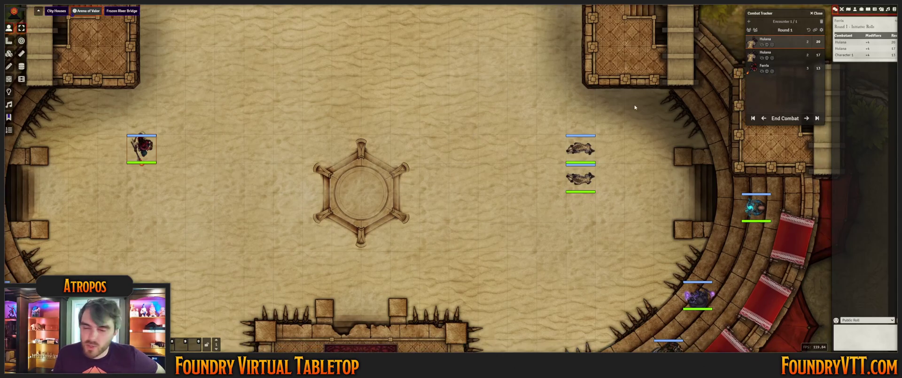
{"action": "double_click", "coordinate": [581, 149]}
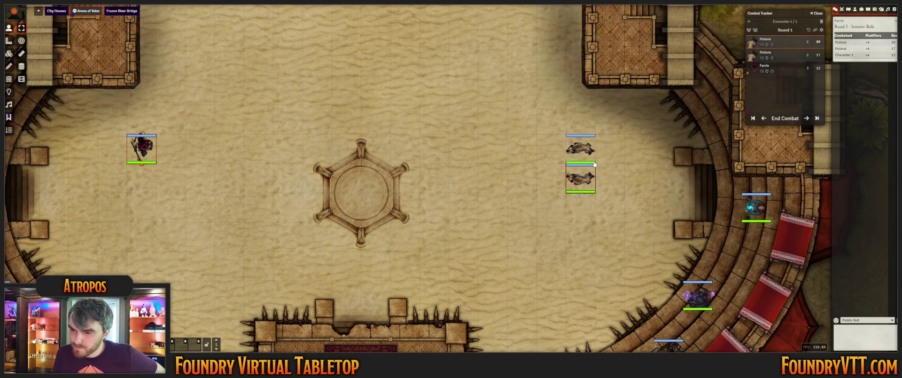
{"action": "left_click_drag", "start_coordinate": [442, 98], "coordinate": [419, 144]}
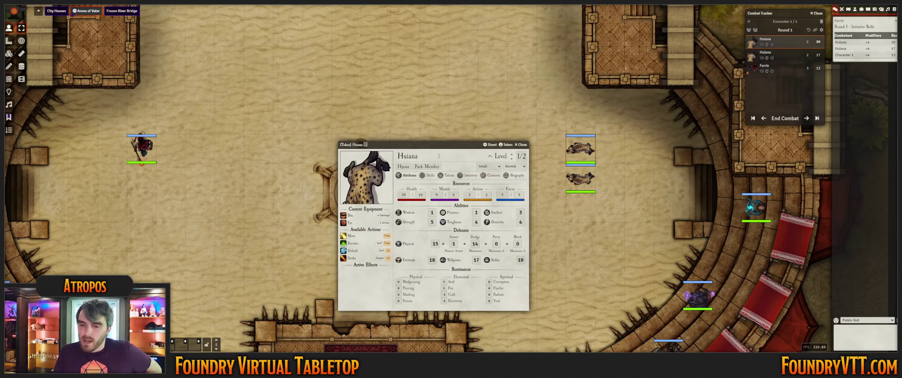
{"action": "left_click_drag", "start_coordinate": [440, 146], "coordinate": [740, 167]}
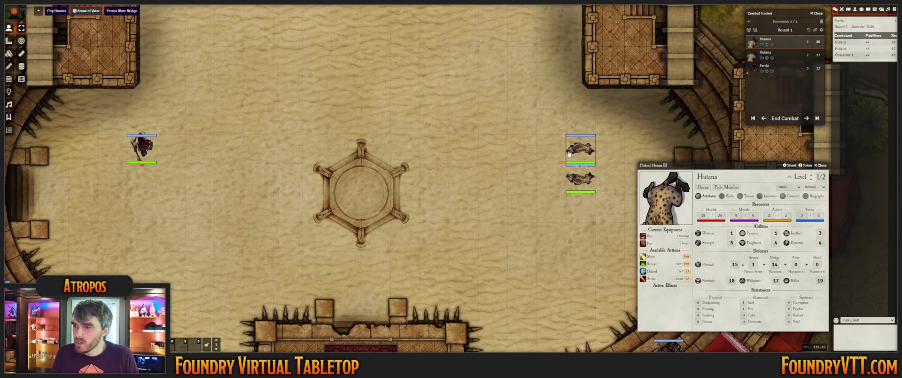
Move the upper Huiana past the north side of the central ring to a spot near Ferrix, and end its turn
{"action": "left_click_drag", "start_coordinate": [578, 150], "coordinate": [387, 101]}
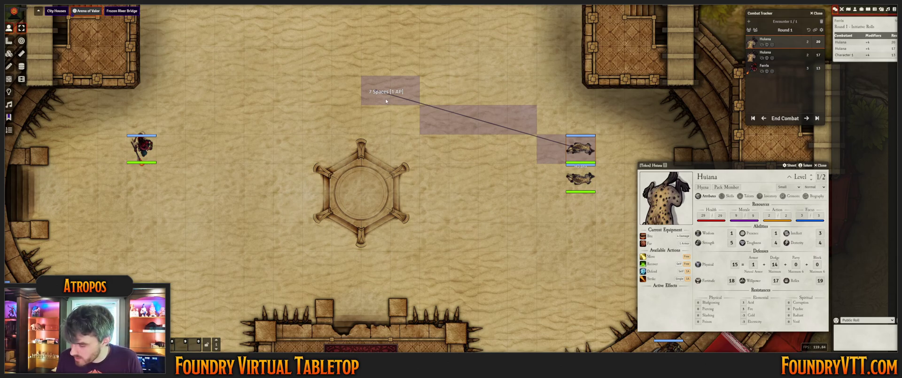
{"action": "left_click_drag", "start_coordinate": [385, 101], "coordinate": [228, 154]}
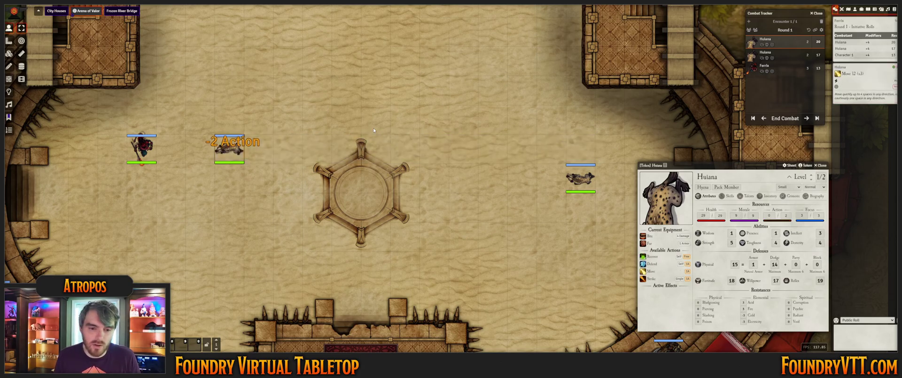
{"action": "left_click", "coordinate": [806, 118]}
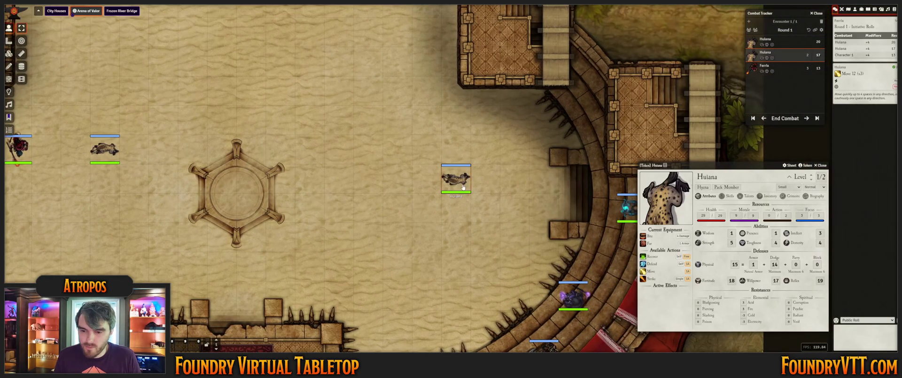
Move the second Huiana across the arena to a spot south of the first, confirm the move, and end its turn
{"action": "left_click_drag", "start_coordinate": [456, 179], "coordinate": [106, 242]}
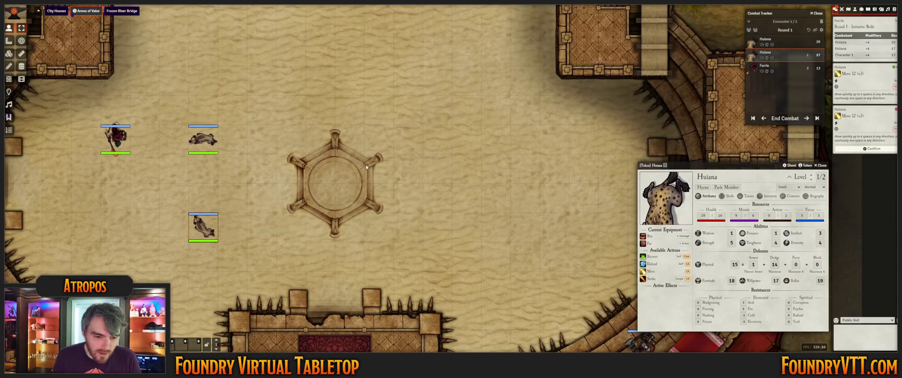
{"action": "left_click", "coordinate": [872, 149]}
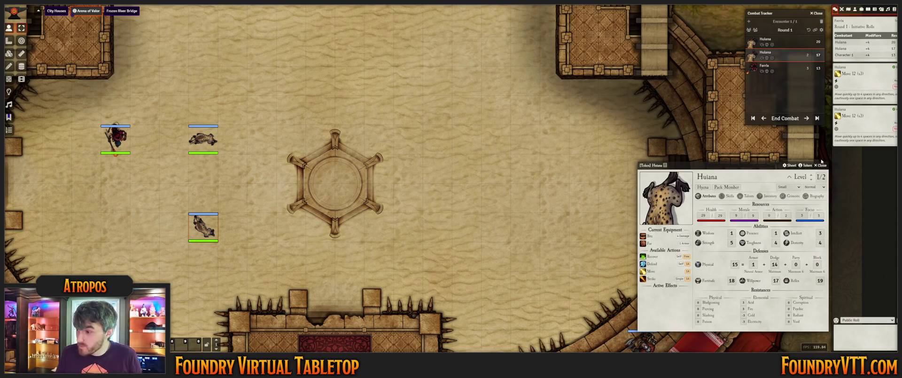
{"action": "left_click", "coordinate": [806, 118]}
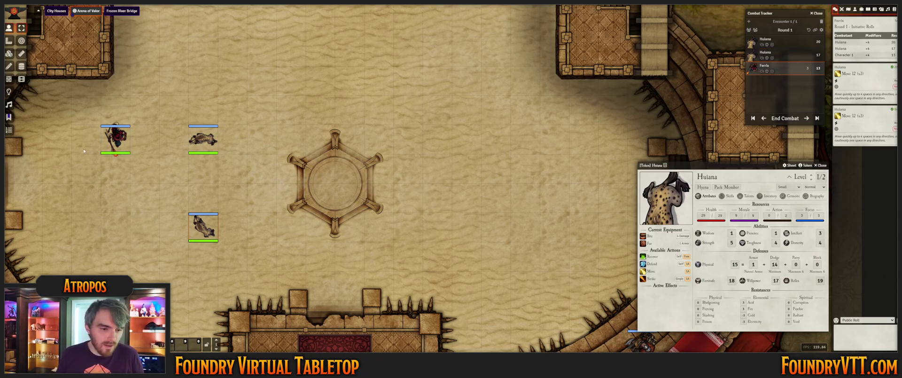
Open Ferrix's character sheet, place it above the Huiana sheet, and view his attributes and talents
{"action": "double_click", "coordinate": [115, 140]}
{"action": "left_click_drag", "start_coordinate": [189, 47], "coordinate": [531, 14]}
{"action": "left_click", "coordinate": [502, 42]}
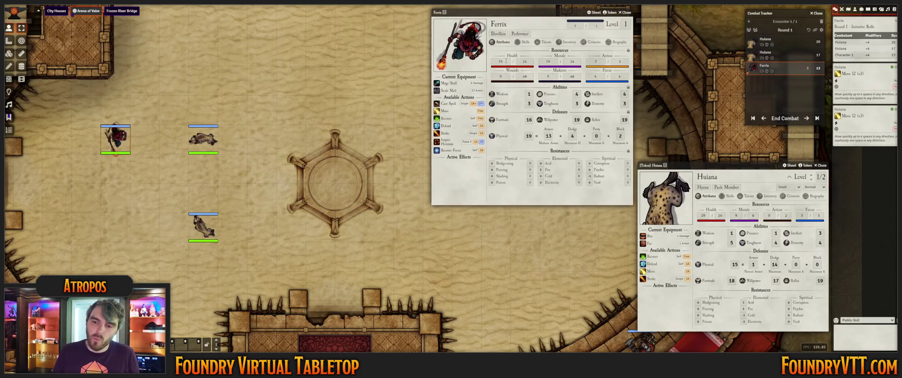
{"action": "left_click", "coordinate": [538, 43]}
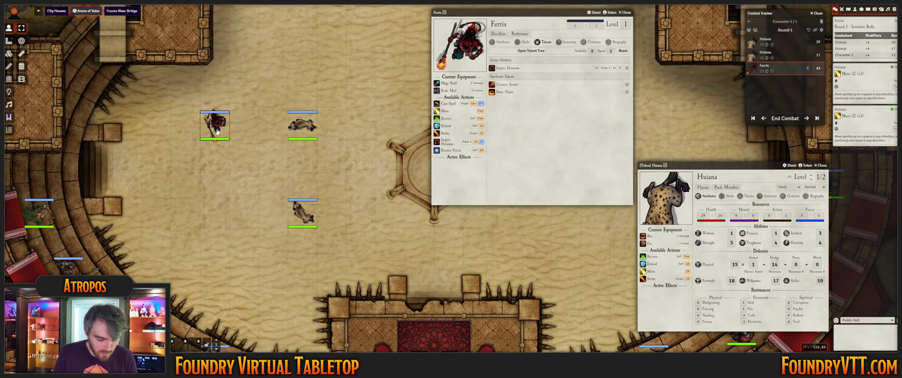
Move Ferrix 3 spaces west, away from the Huianas, and confirm the move action
{"action": "mouse_move", "coordinate": [217, 131]}
{"action": "left_mouse_down"}
{"action": "mouse_move", "coordinate": [115, 159]}
{"action": "mouse_move", "coordinate": [124, 122]}
{"action": "left_mouse_up"}
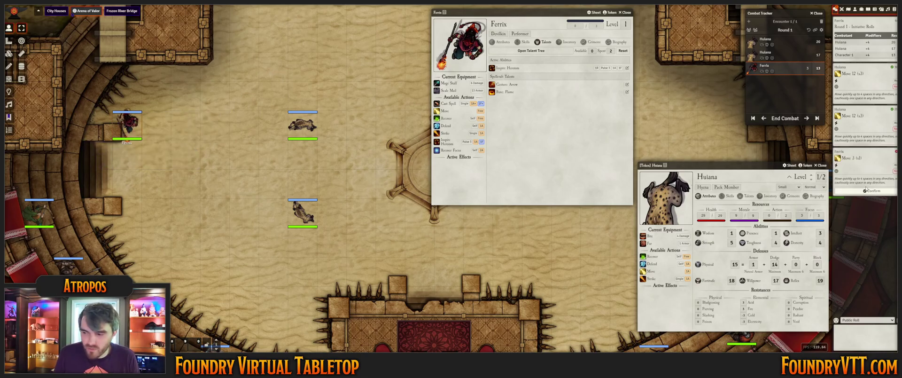
{"action": "left_click", "coordinate": [885, 193]}
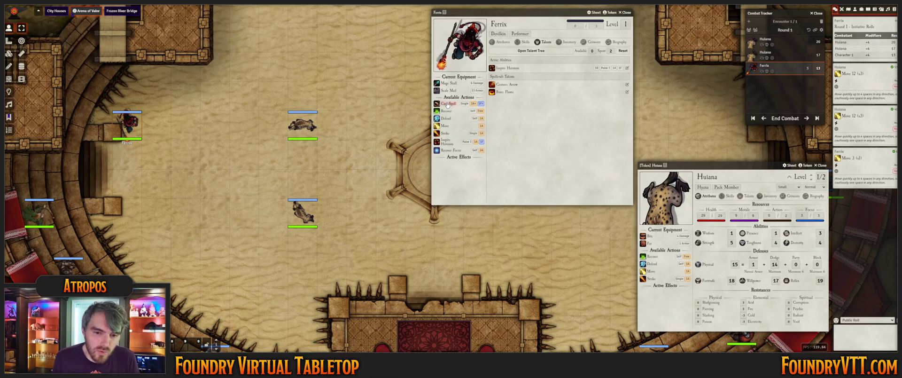
Target the upper Huiana and compose a spell for Ferrix from the Flame rune and the Arrow gesture
{"action": "key", "text": "t"}
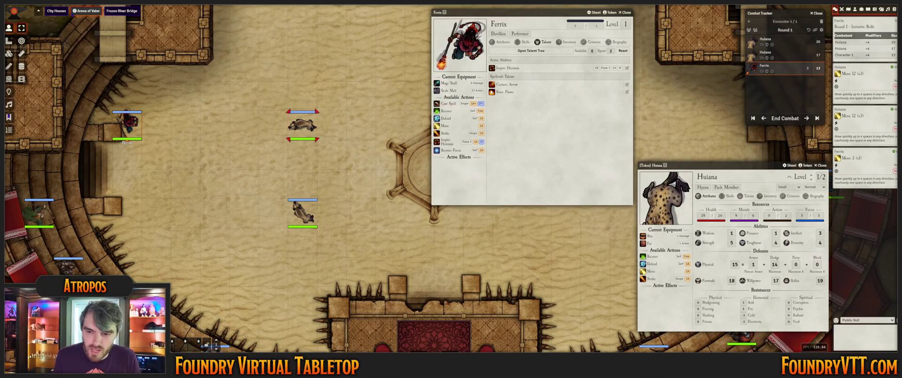
{"action": "left_click", "coordinate": [449, 103]}
{"action": "left_click_drag", "start_coordinate": [443, 118], "coordinate": [536, 129]}
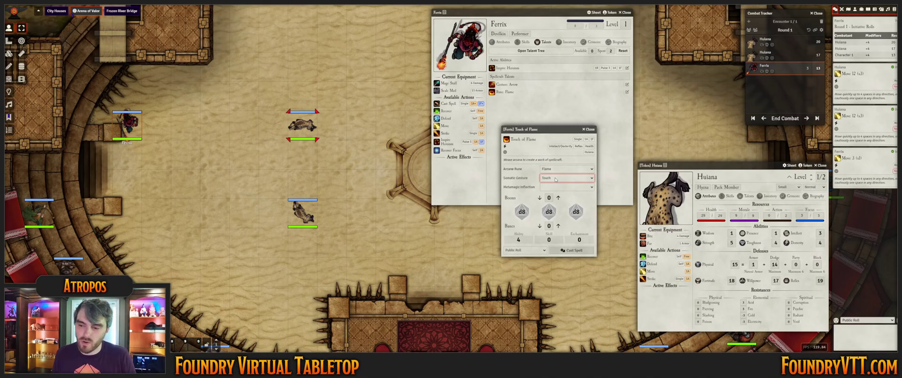
{"action": "left_click", "coordinate": [555, 186]}
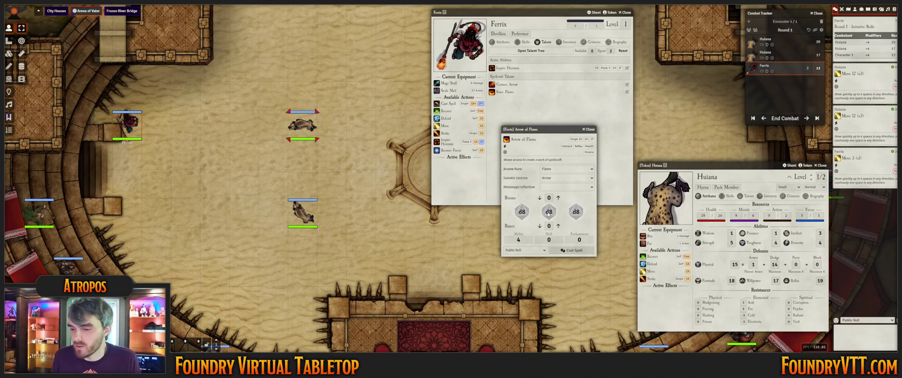
Add 1 boon to Arrow of Flame, cast it at the targeted Huiana, and confirm the result
{"action": "left_click", "coordinate": [558, 198]}
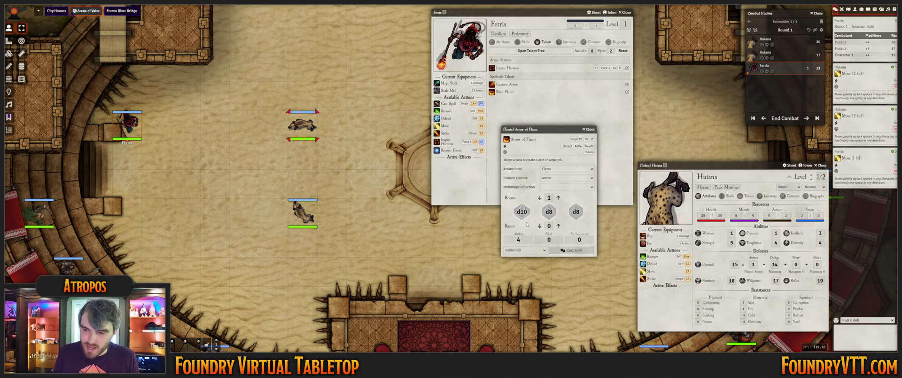
{"action": "left_click", "coordinate": [572, 250]}
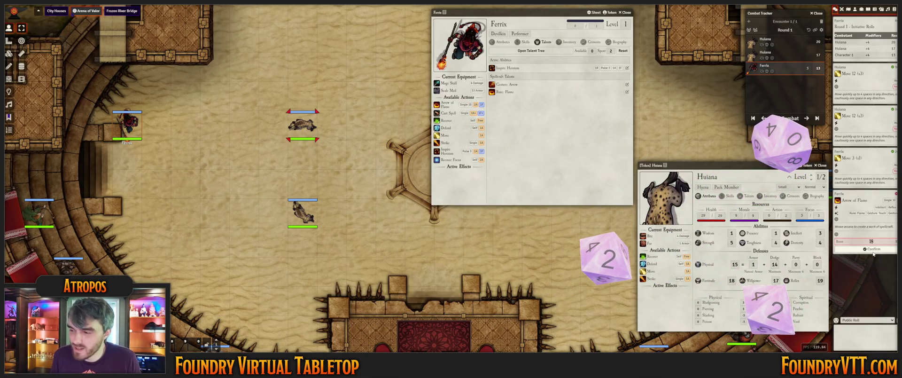
{"action": "left_click", "coordinate": [873, 251]}
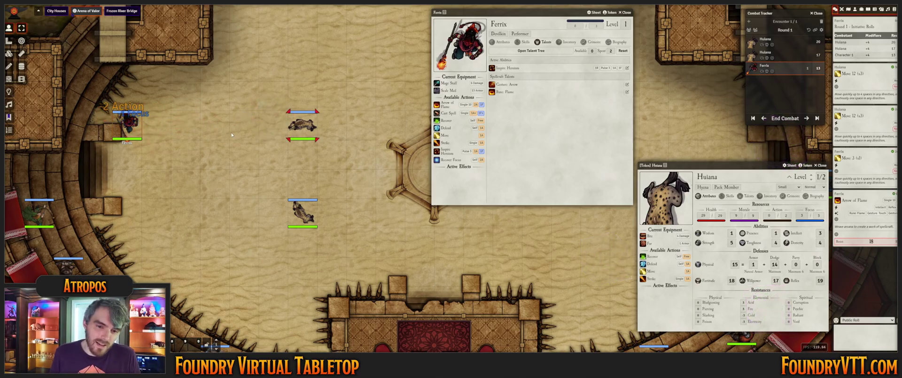
Show Ferrix's attributes, use his Defend action, and confirm it in the chat log
{"action": "scroll", "coordinate": [281, 114], "scroll_direction": "up", "scroll_amount": 2}
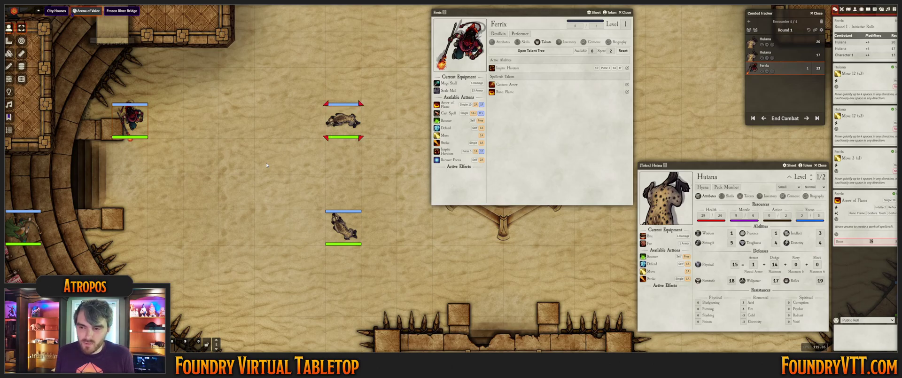
{"action": "left_click", "coordinate": [496, 43]}
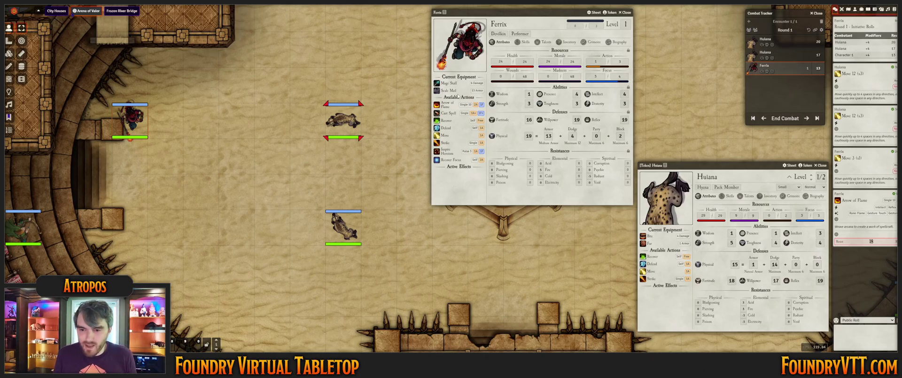
{"action": "left_click", "coordinate": [444, 129]}
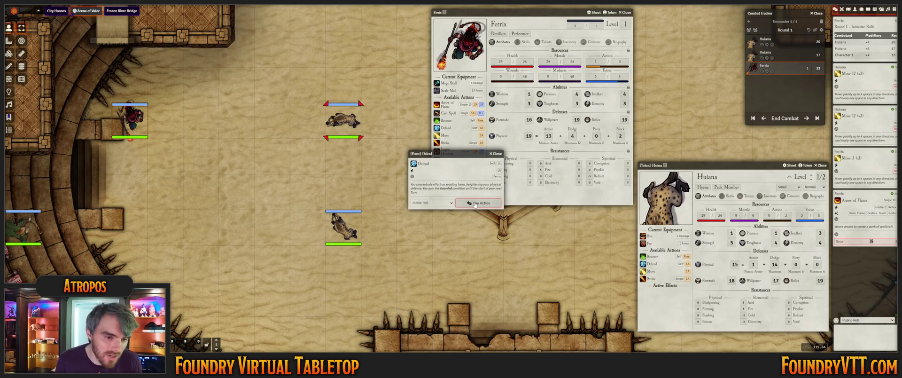
{"action": "left_click", "coordinate": [475, 204]}
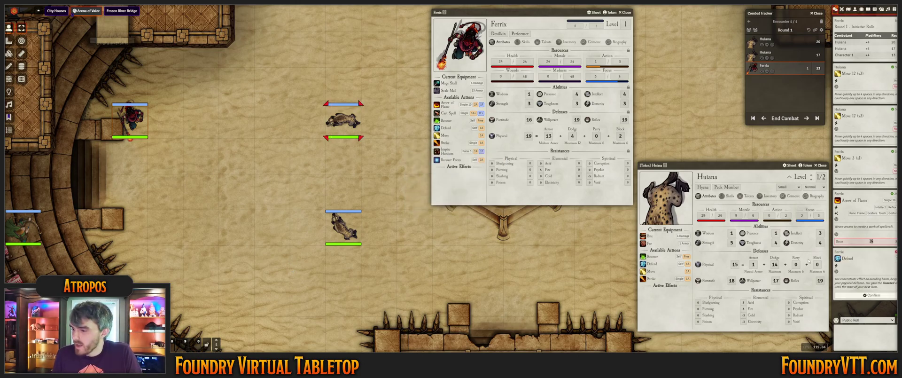
{"action": "left_click", "coordinate": [871, 295]}
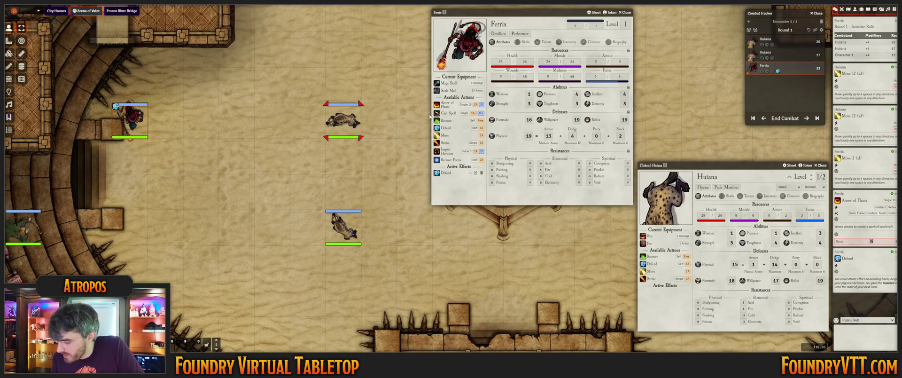
Close Ferrix's character sheet and clear the target marking from the upper Huiana
{"action": "left_click", "coordinate": [624, 13]}
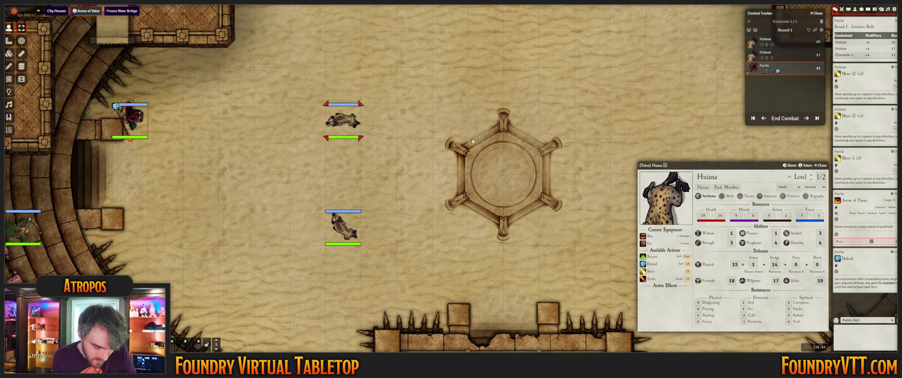
{"action": "key", "text": "t"}
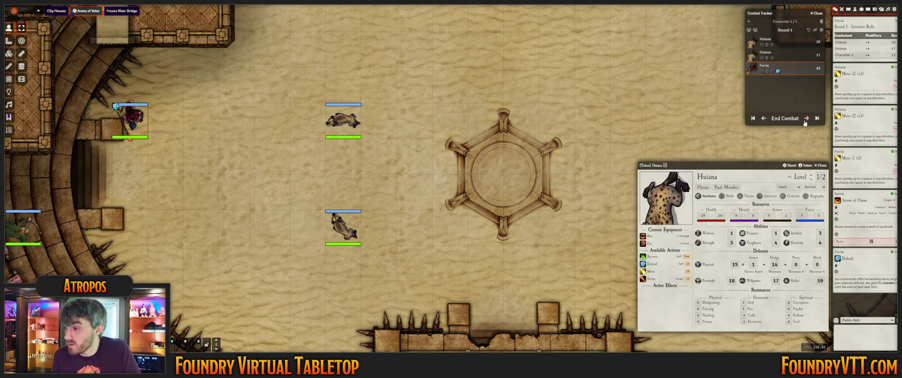
Advance the combat tracker to round 2 and close the Huiana's character sheet
{"action": "left_click", "coordinate": [805, 120]}
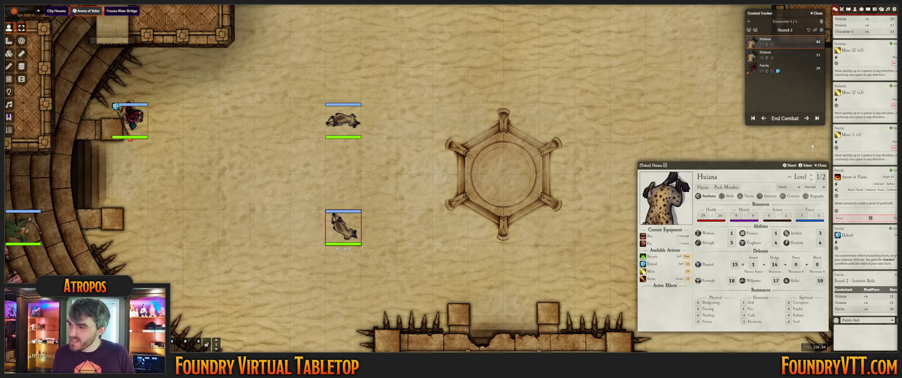
{"action": "left_click", "coordinate": [820, 165]}
{"action": "left_click", "coordinate": [752, 47]}
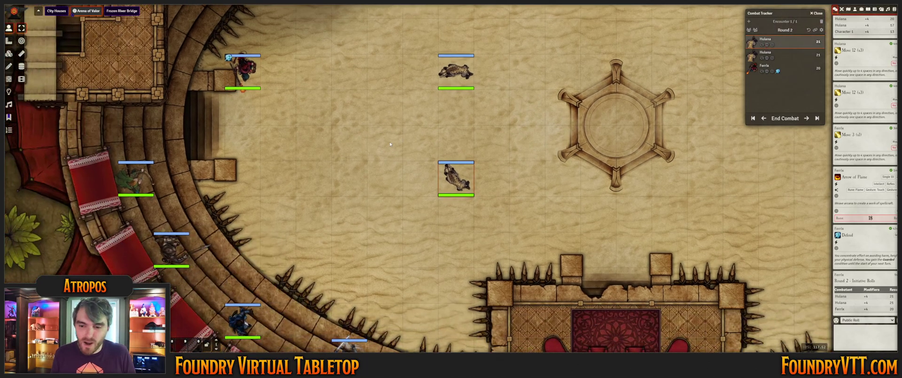
Show the lower Huiana's character sheet, move its token to the space directly below Ferrix, and confirm the move
{"action": "double_click", "coordinate": [454, 179]}
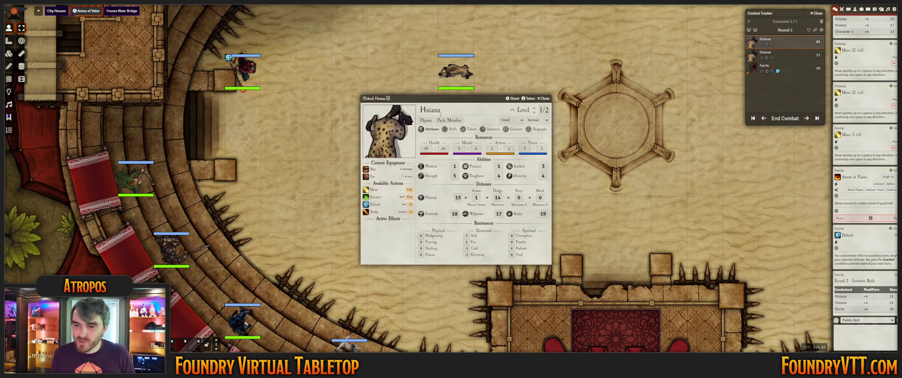
{"action": "left_click_drag", "start_coordinate": [430, 98], "coordinate": [606, 149]}
{"action": "left_click_drag", "start_coordinate": [455, 179], "coordinate": [245, 107]}
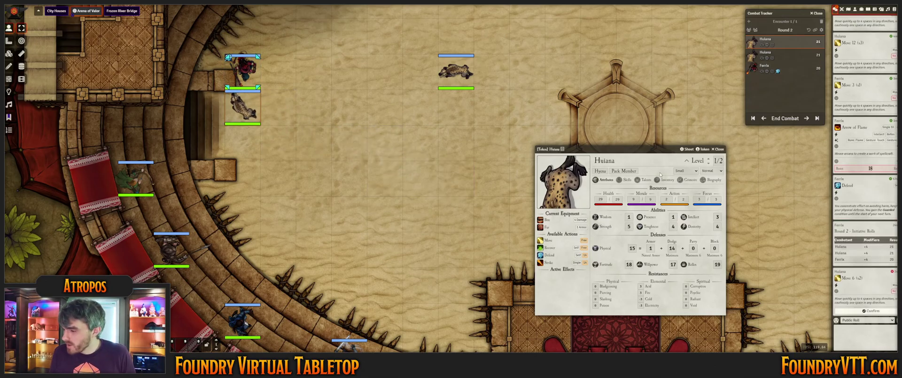
{"action": "left_click", "coordinate": [857, 311]}
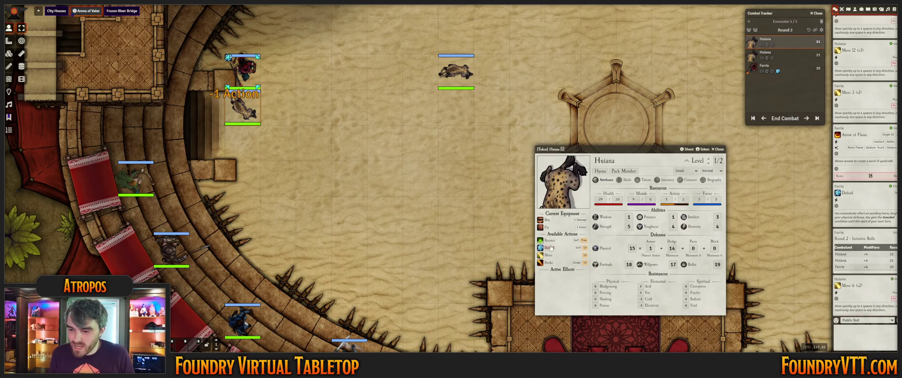
Use this Huiana's Strike action against Ferrix, confirm the result in the chat log, and close its sheet
{"action": "left_click", "coordinate": [550, 263]}
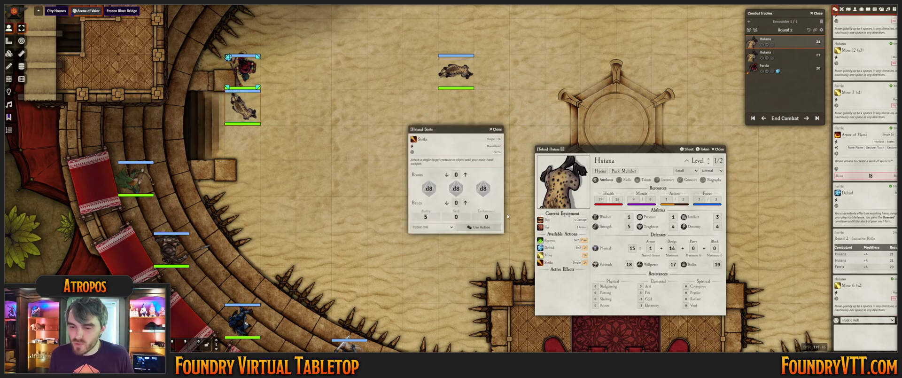
{"action": "left_click", "coordinate": [478, 226]}
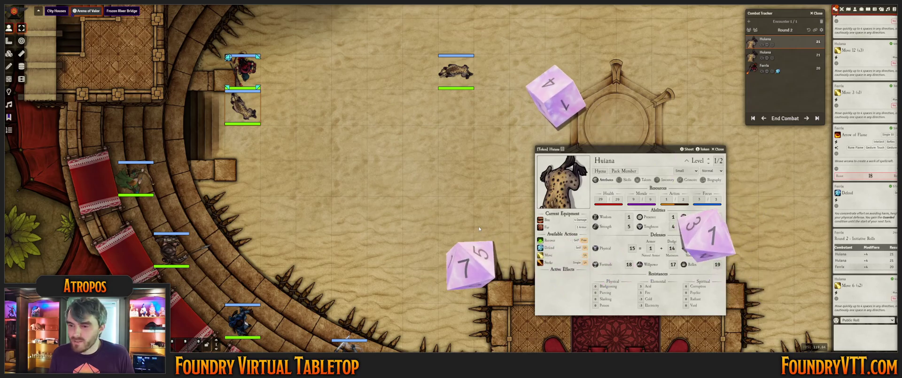
{"action": "left_click", "coordinate": [872, 311]}
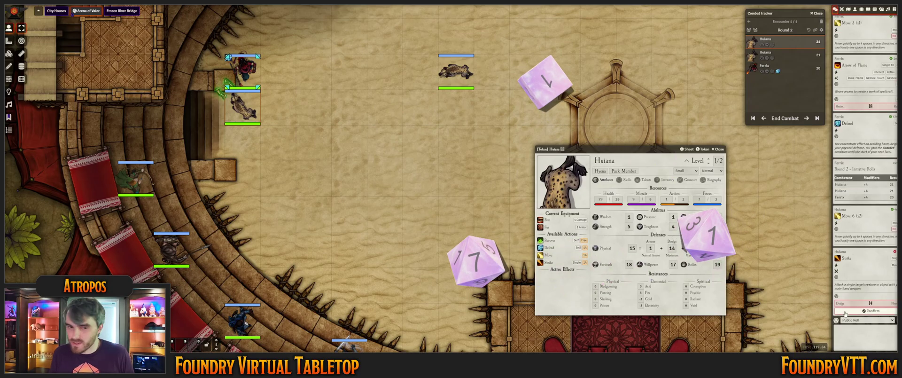
{"action": "left_click", "coordinate": [718, 149]}
On the second Huiana's turn, move its token to the space directly beside Ferrix
{"action": "left_click", "coordinate": [771, 52]}
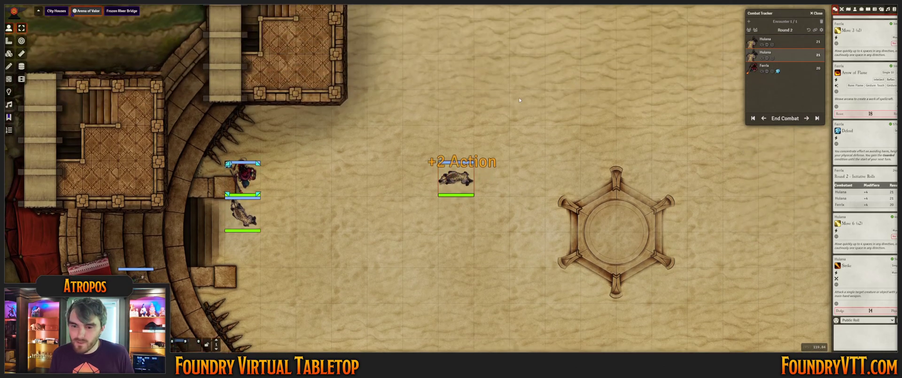
{"action": "left_click_drag", "start_coordinate": [446, 176], "coordinate": [278, 176]}
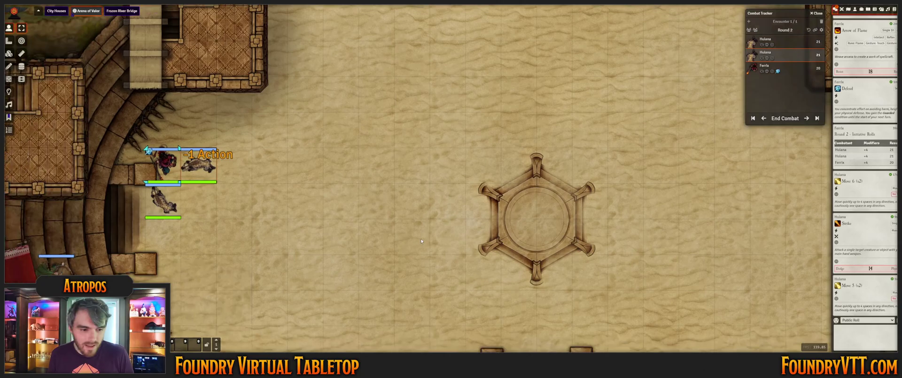
{"action": "left_click_drag", "start_coordinate": [422, 241], "coordinate": [695, 231]}
{"action": "scroll", "coordinate": [705, 240], "scroll_direction": "up", "scroll_amount": 7}
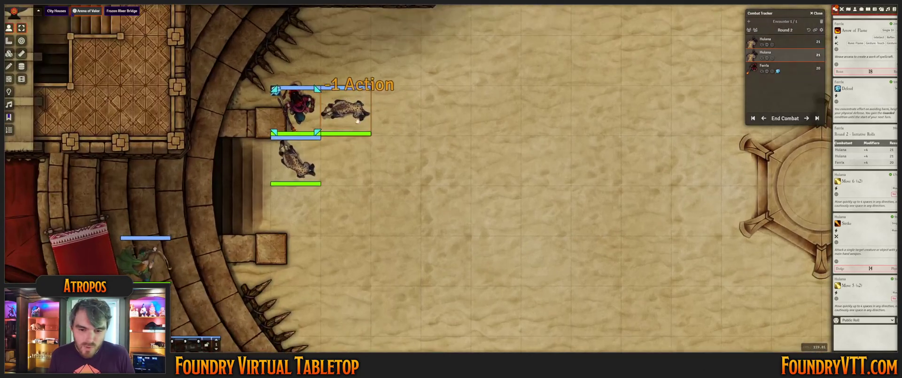
Strike Ferrix with the second Huiana, confirm the attack, and close its character sheet
{"action": "key", "text": "c"}
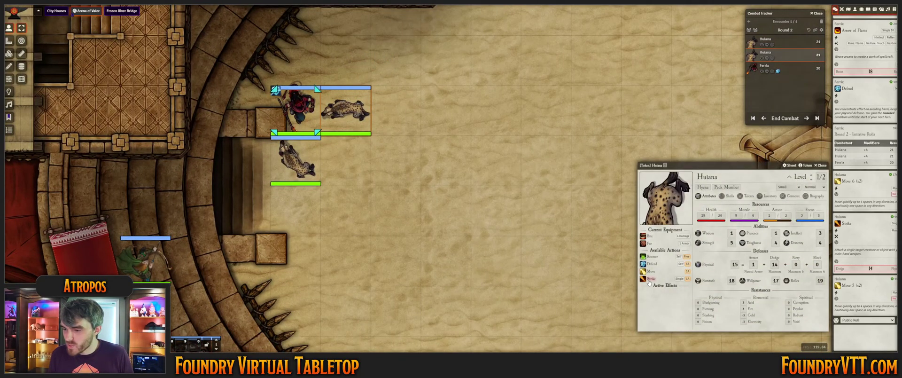
{"action": "left_click", "coordinate": [649, 279]}
{"action": "left_click", "coordinate": [479, 229]}
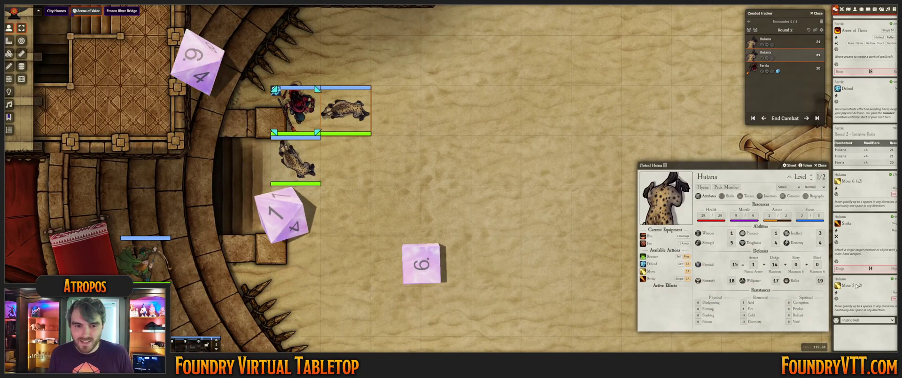
{"action": "left_click", "coordinate": [870, 312]}
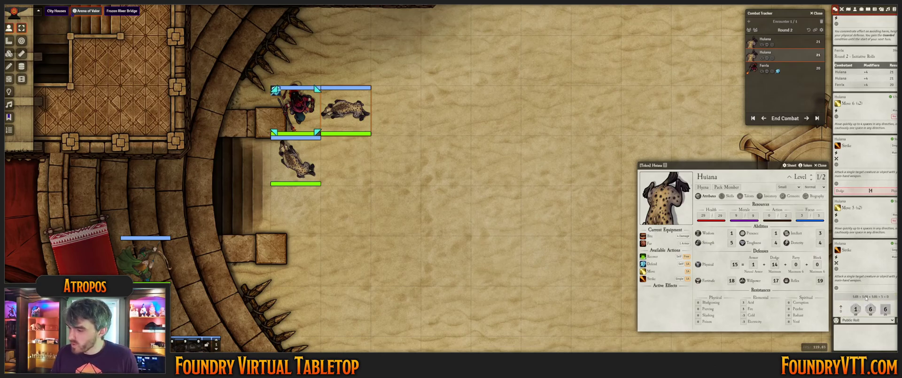
{"action": "left_click", "coordinate": [823, 165]}
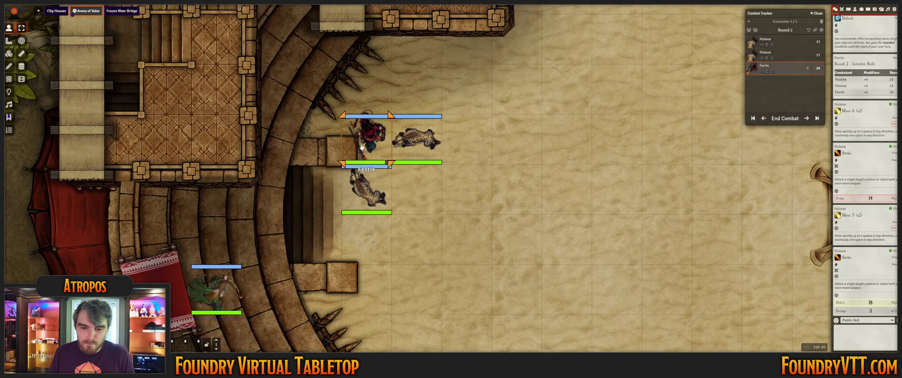
On Ferrix's turn, use his Move action to move him one space diagonally to the upper right and confirm it
{"action": "double_click", "coordinate": [361, 147]}
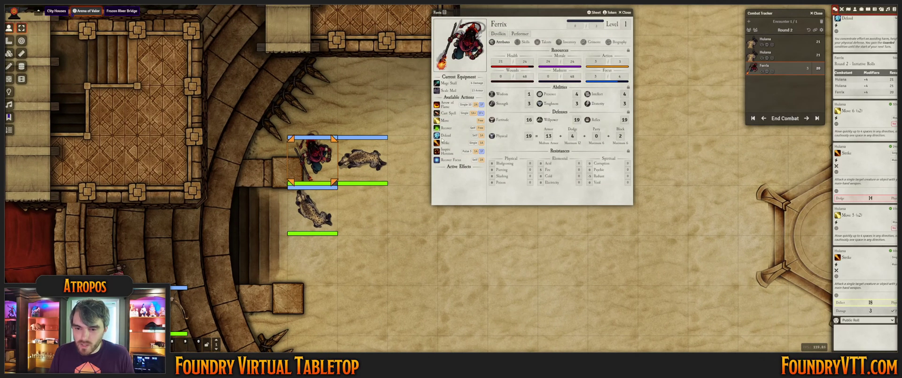
{"action": "left_click", "coordinate": [444, 120]}
{"action": "left_click", "coordinate": [460, 198]}
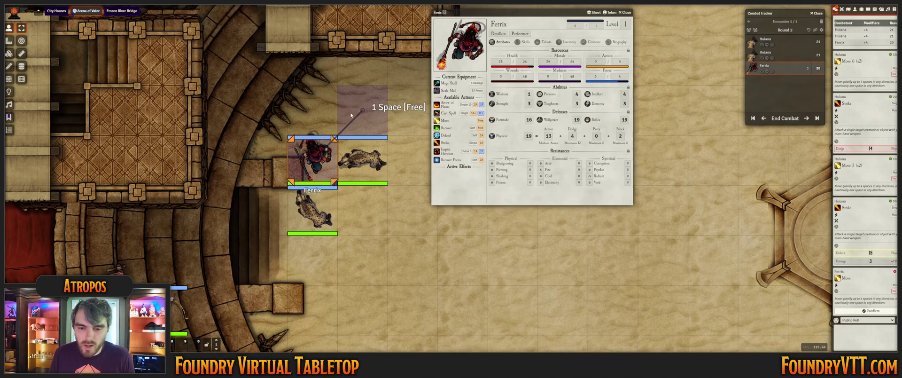
{"action": "left_click_drag", "start_coordinate": [312, 167], "coordinate": [362, 113]}
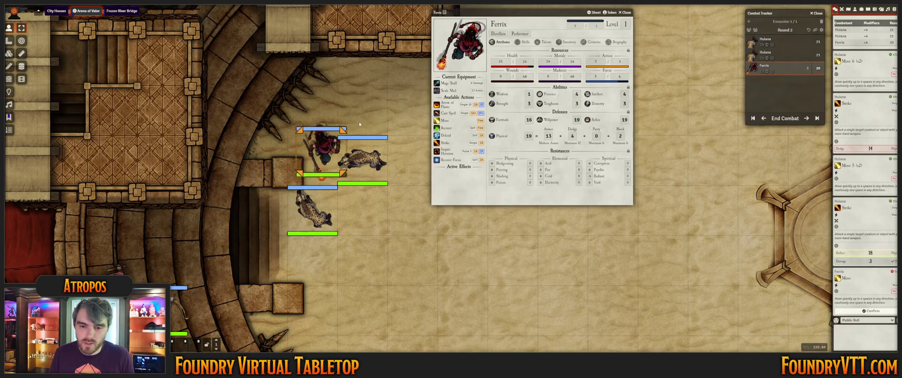
{"action": "left_click_drag", "start_coordinate": [449, 281], "coordinate": [301, 272]}
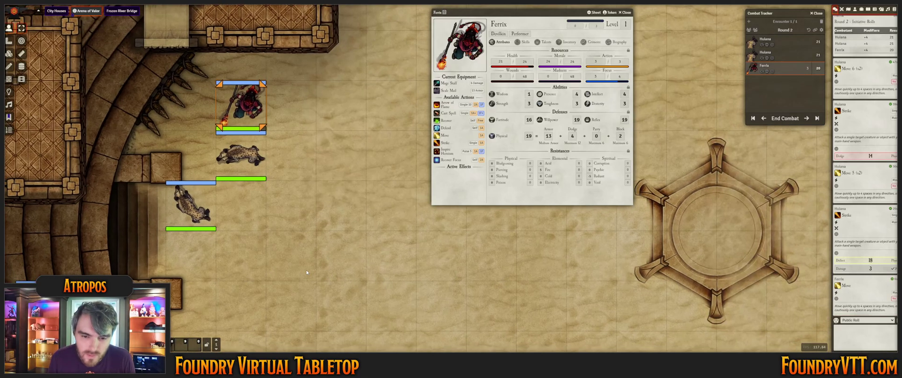
{"action": "scroll", "coordinate": [301, 270], "scroll_direction": "down", "scroll_amount": 5}
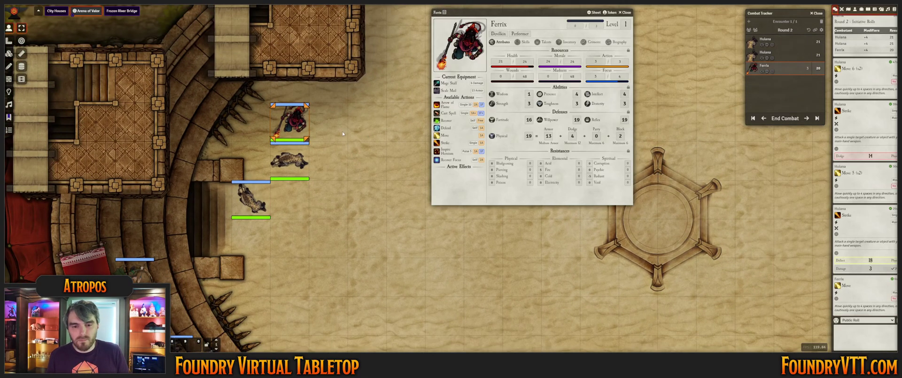
Target the Huiana directly below Ferrix, cast a spell with the Flame rune and Touch gesture at it, and confirm the result
{"action": "left_click", "coordinate": [293, 163]}
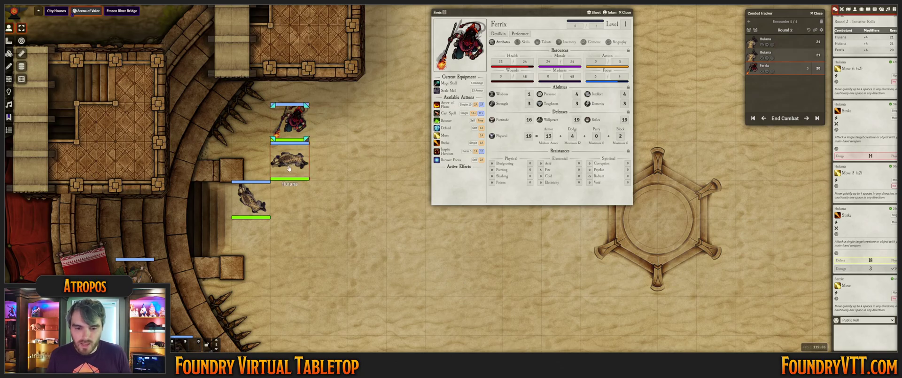
{"action": "left_click", "coordinate": [448, 113]}
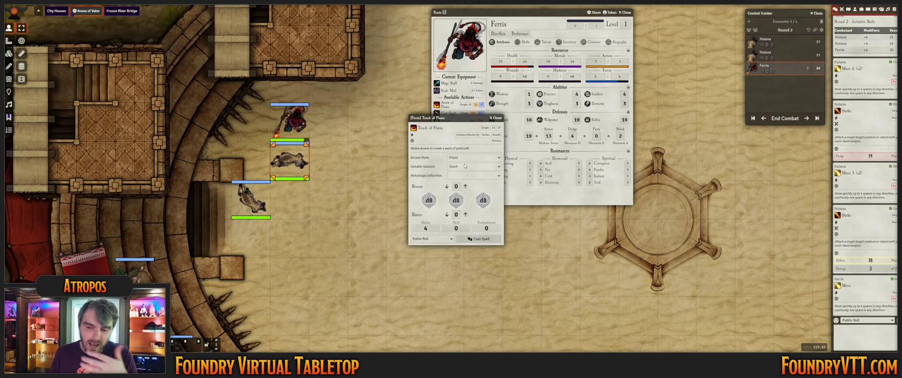
{"action": "left_click", "coordinate": [478, 239]}
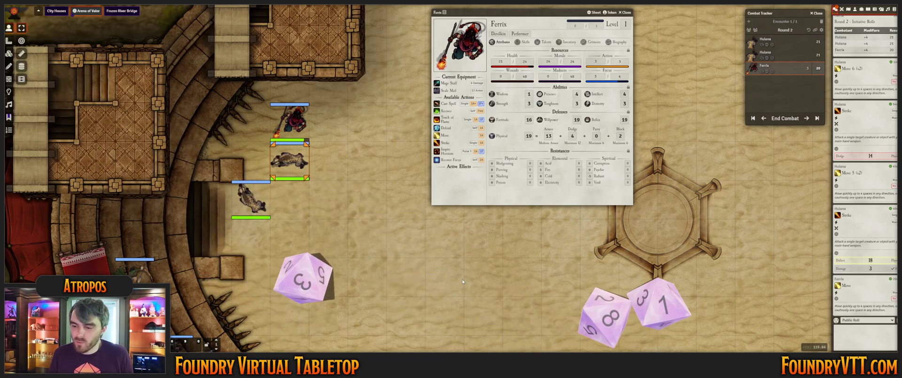
{"action": "left_click", "coordinate": [847, 312]}
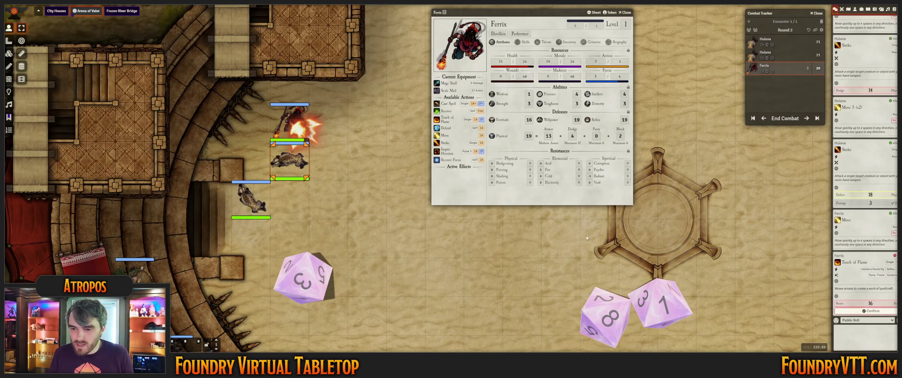
Cast Touch of Flame a second time at the targeted Huiana and confirm its damage
{"action": "left_click", "coordinate": [442, 120]}
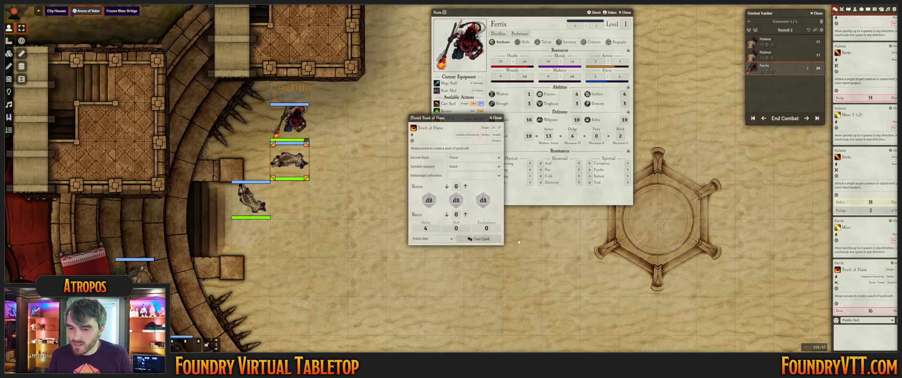
{"action": "left_click", "coordinate": [481, 243]}
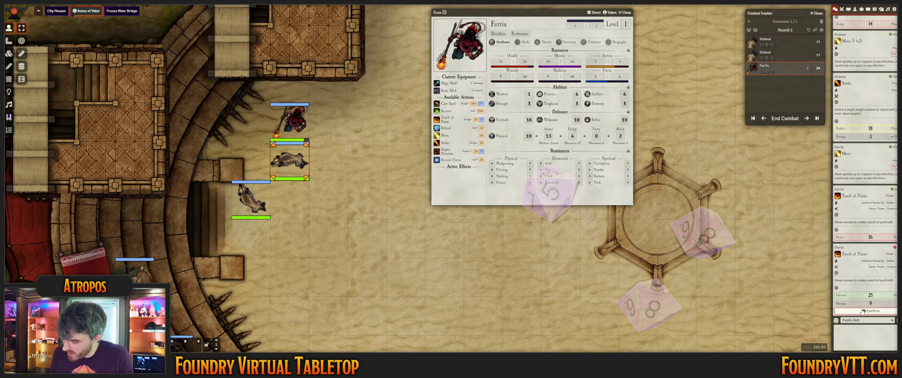
{"action": "left_click", "coordinate": [863, 311]}
{"action": "scroll", "coordinate": [302, 181], "scroll_direction": "up", "scroll_amount": 1}
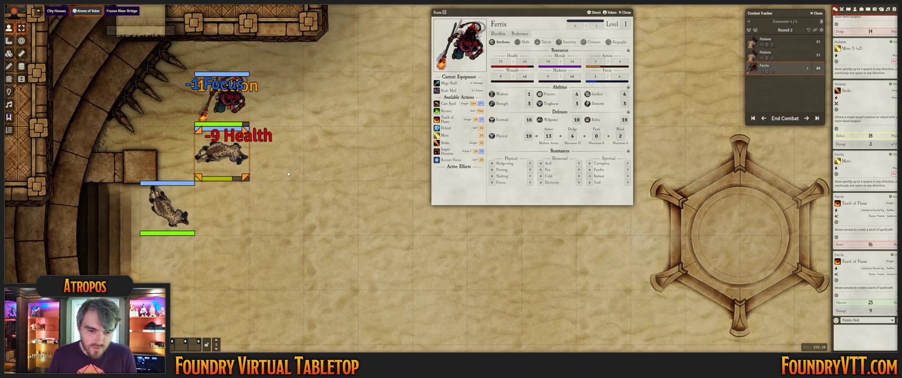
{"action": "scroll", "coordinate": [288, 171], "scroll_direction": "up", "scroll_amount": 1}
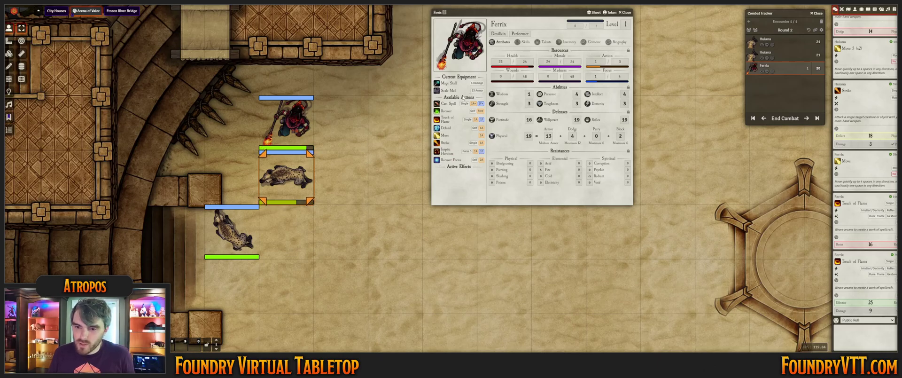
Cast Touch of Flame a third time at the same Huiana, confirm the result, and close Ferrix's character sheet
{"action": "left_click", "coordinate": [446, 119]}
{"action": "left_click", "coordinate": [475, 239]}
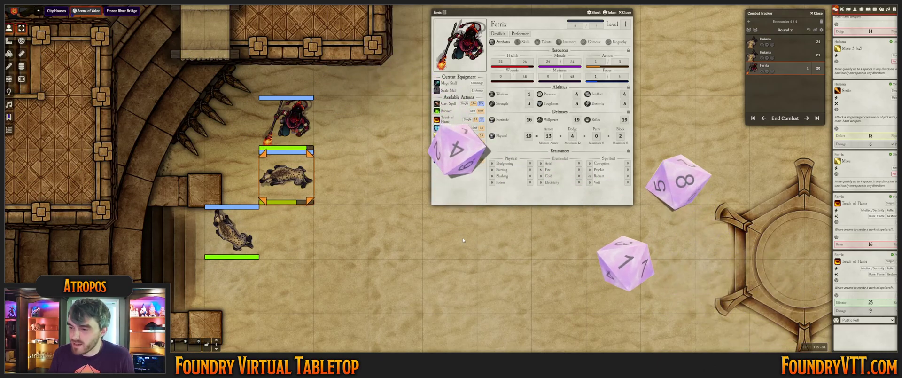
{"action": "left_click", "coordinate": [870, 311]}
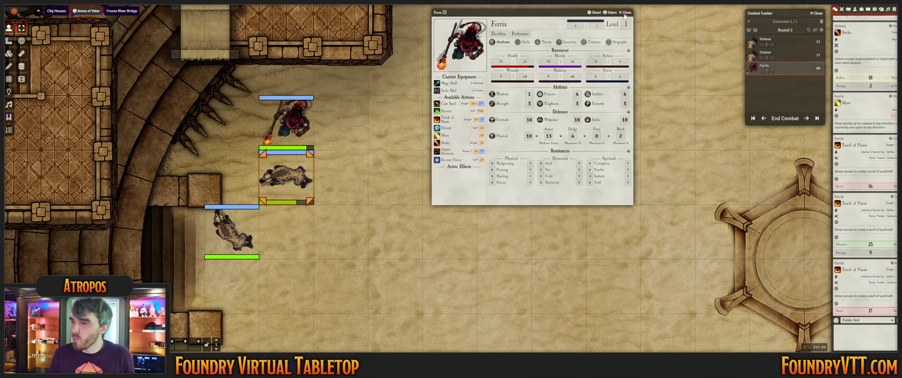
{"action": "key", "text": "Escape"}
Review the combatants' positions and Ferrix's remaining resources on his character sheet, then close the sheet
{"action": "scroll", "coordinate": [399, 162], "scroll_direction": "down", "scroll_amount": 3}
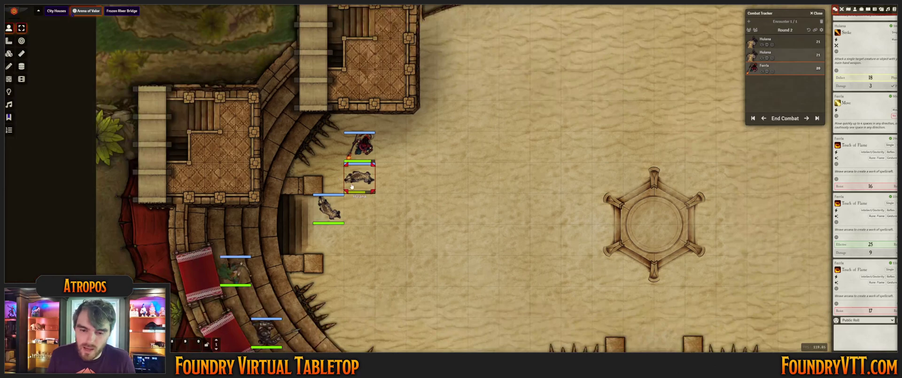
{"action": "scroll", "coordinate": [470, 223], "scroll_direction": "up", "scroll_amount": 3}
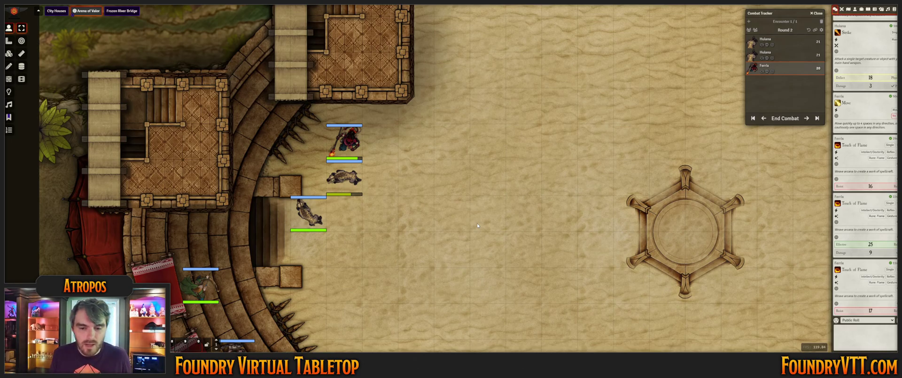
{"action": "scroll", "coordinate": [380, 253], "scroll_direction": "up", "scroll_amount": 4}
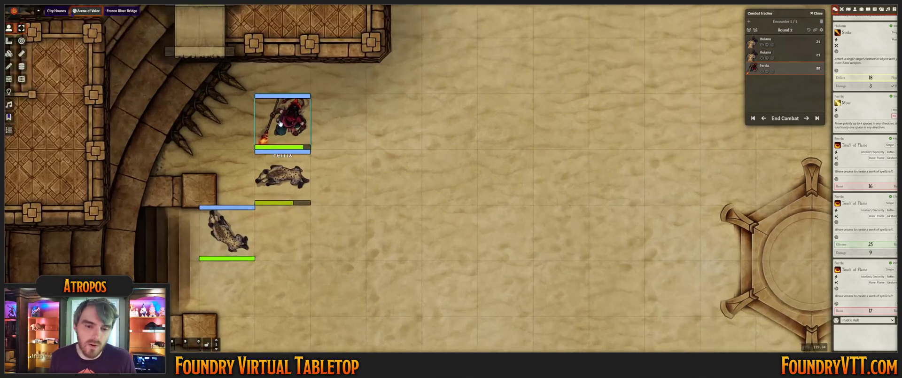
{"action": "double_click", "coordinate": [301, 129]}
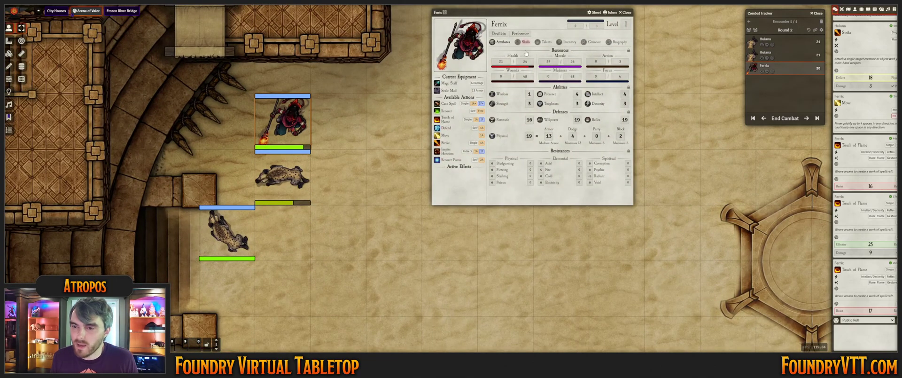
{"action": "left_click", "coordinate": [627, 12]}
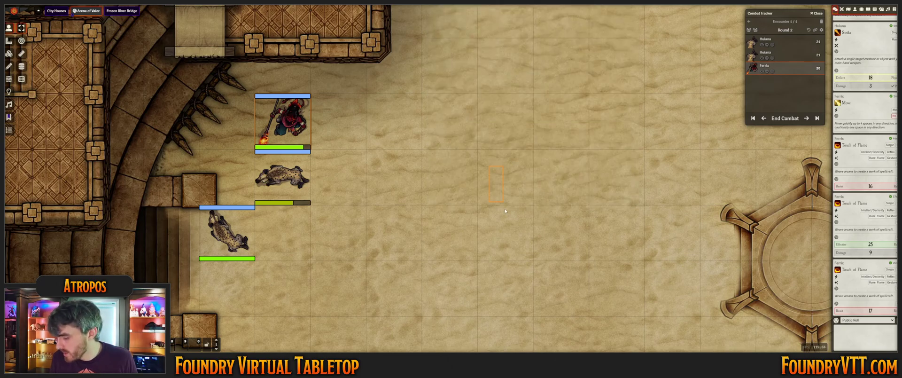
{"action": "scroll", "coordinate": [506, 210], "scroll_direction": "down", "scroll_amount": 5}
{"action": "scroll", "coordinate": [506, 203], "scroll_direction": "up", "scroll_amount": 1}
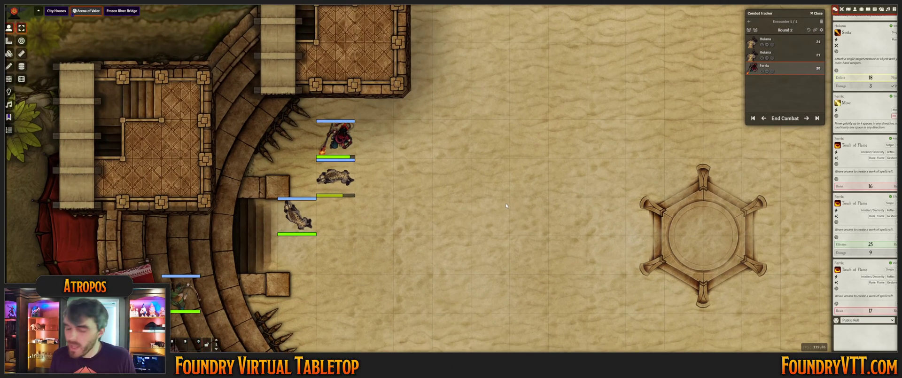
Close the combat tracker and delete the Ferrix and Hyaena tokens from the arena floor
{"action": "left_click", "coordinate": [817, 14]}
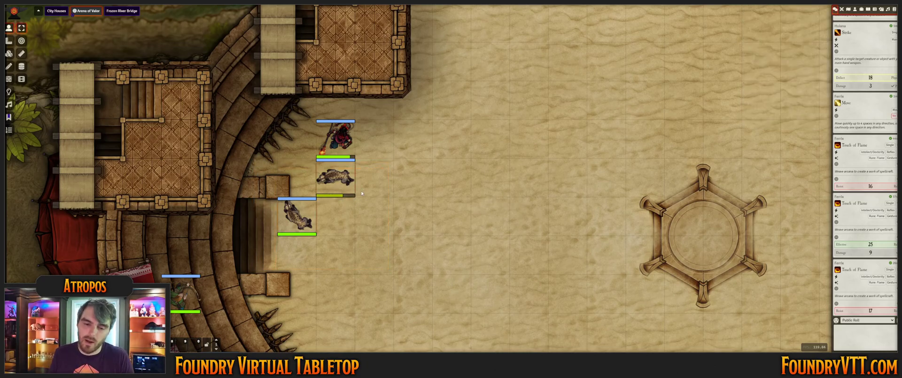
{"action": "key", "text": "Delete"}
{"action": "left_click", "coordinate": [351, 151]}
{"action": "key", "text": "Delete"}
{"action": "scroll", "coordinate": [376, 193], "scroll_direction": "down", "scroll_amount": 6}
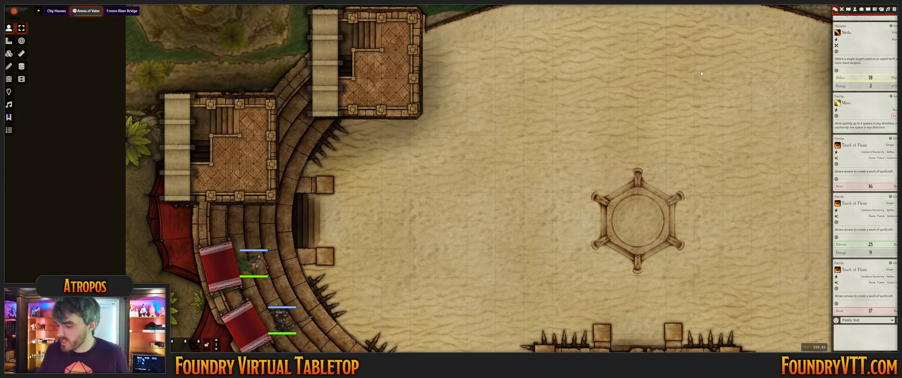
Review Ferrix's resources, abilities and defenses on the character sheet from the Pregen Heroes folder, and close it
{"action": "left_click", "coordinate": [856, 9]}
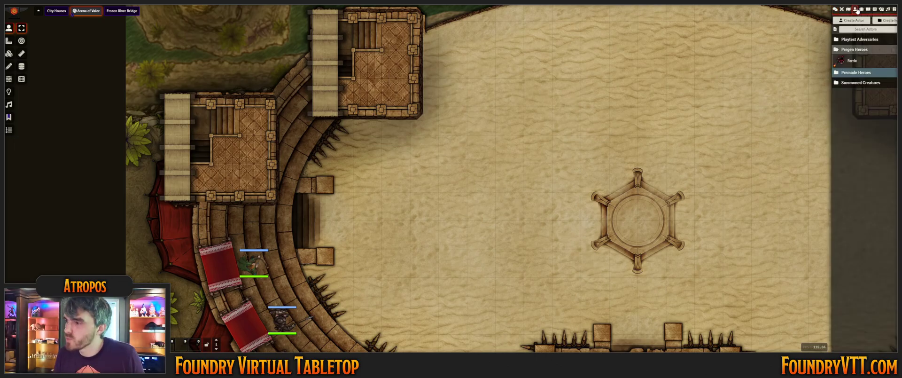
{"action": "left_click", "coordinate": [851, 62]}
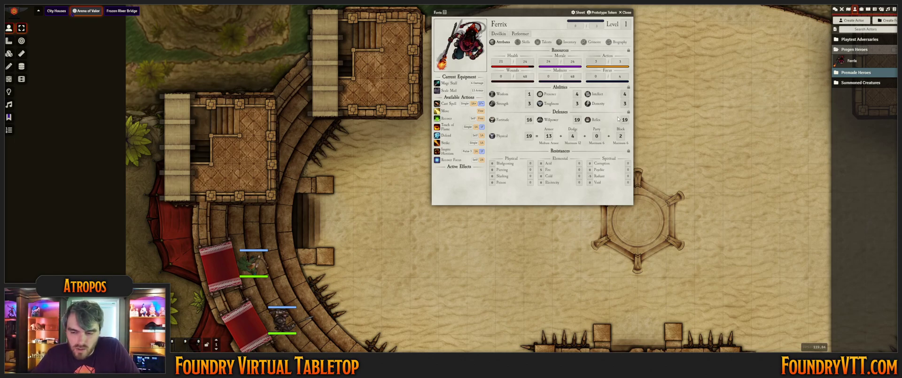
{"action": "left_click", "coordinate": [626, 14]}
Place a trial Ferrix token on the arena sand and delete it
{"action": "left_click_drag", "start_coordinate": [850, 61], "coordinate": [425, 178]}
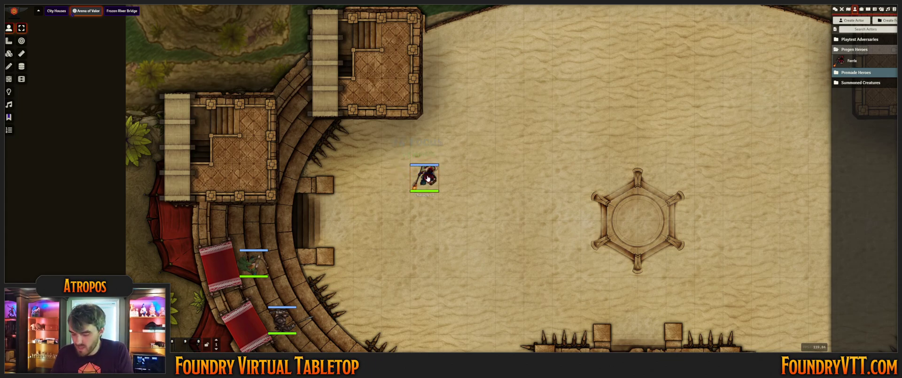
{"action": "key", "text": "Delete"}
Set the token name of Ferrix's prototype token to Ferrix, and place a Ferrix token on the arena sand
{"action": "left_click", "coordinate": [853, 62]}
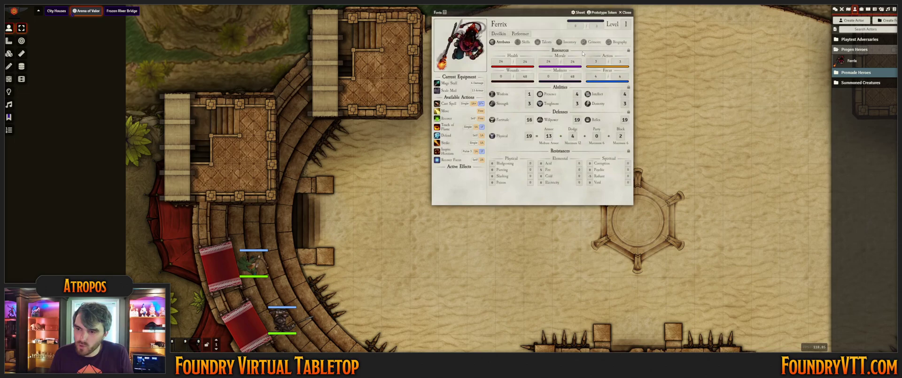
{"action": "left_click", "coordinate": [601, 12]}
{"action": "double_click", "coordinate": [499, 24]}
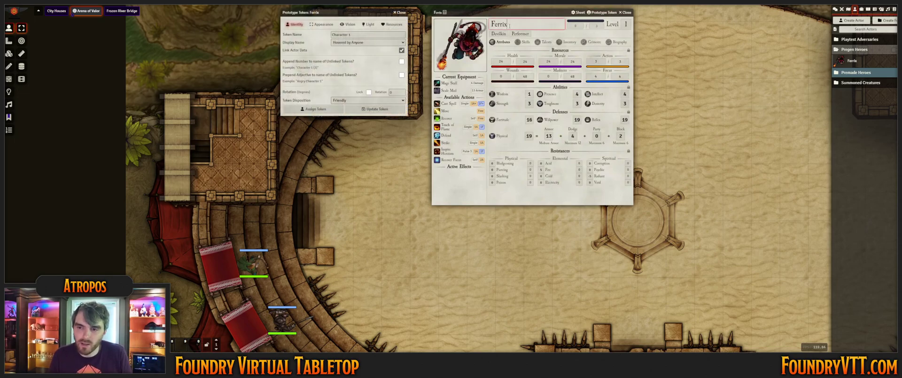
{"action": "key", "text": "ctrl+c"}
{"action": "triple_click", "coordinate": [368, 34]}
{"action": "key", "text": "ctrl+v"}
{"action": "left_click", "coordinate": [379, 109]}
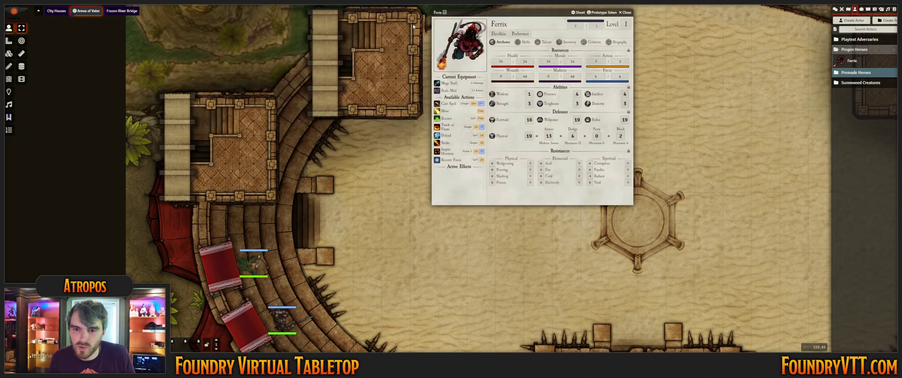
{"action": "left_click", "coordinate": [625, 12]}
{"action": "left_click_drag", "start_coordinate": [740, 131], "coordinate": [489, 149]}
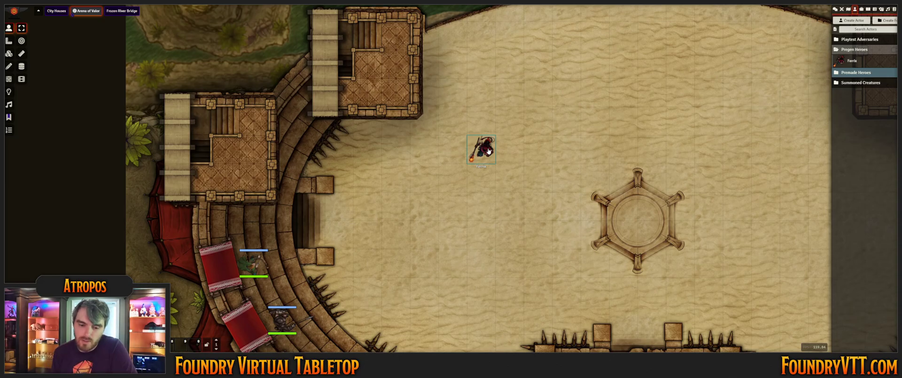
Move the Sephix token from the spectator stands onto the arena sand, diagonally adjacent to Ferrix
{"action": "left_click_drag", "start_coordinate": [572, 174], "coordinate": [557, 50]}
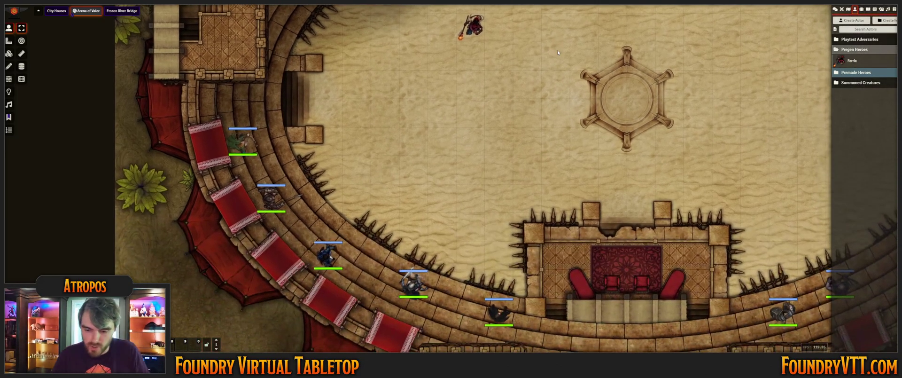
{"action": "double_click", "coordinate": [413, 283]}
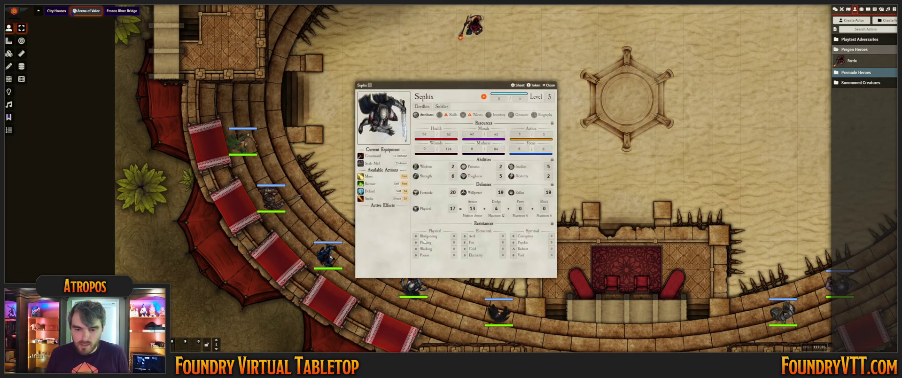
{"action": "key", "text": "Escape"}
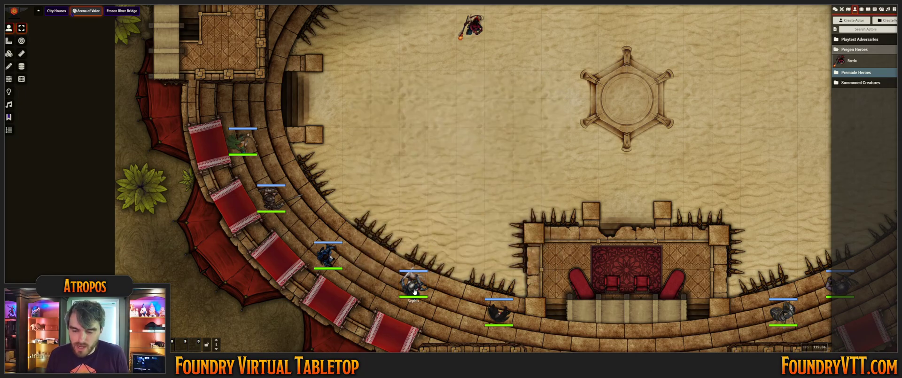
{"action": "scroll", "coordinate": [447, 83], "scroll_direction": "up", "scroll_amount": 5}
{"action": "left_click_drag", "start_coordinate": [448, 83], "coordinate": [449, 194]}
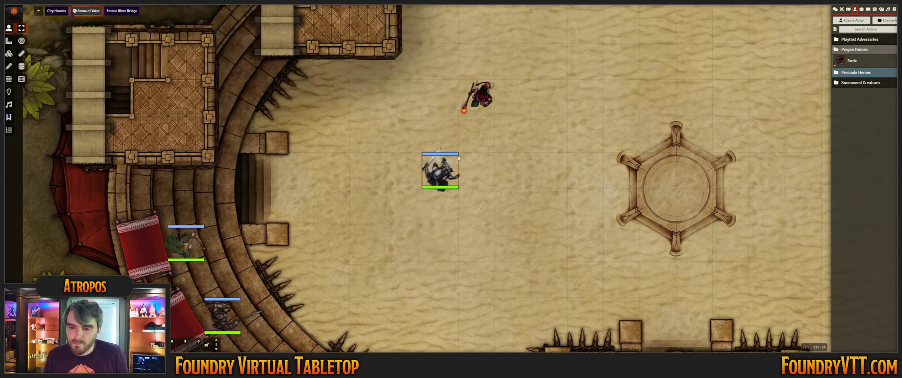
{"action": "key", "text": "w"}
Target Ferrix, use Sephix's Strike action with added boons, and confirm the attack result
{"action": "double_click", "coordinate": [463, 112]}
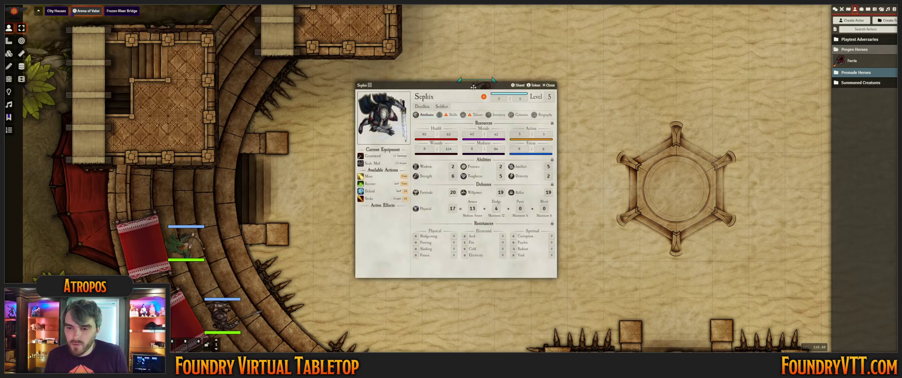
{"action": "left_click_drag", "start_coordinate": [461, 82], "coordinate": [288, 133]}
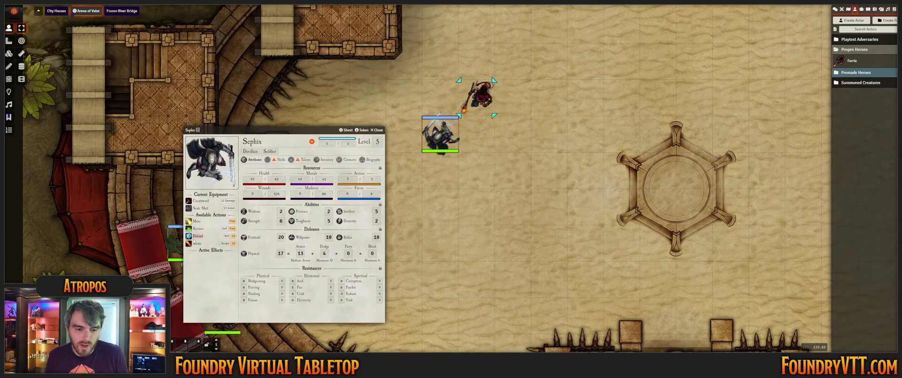
{"action": "left_click", "coordinate": [197, 243]}
{"action": "left_click", "coordinate": [466, 174]}
{"action": "left_click", "coordinate": [466, 175]}
{"action": "left_click", "coordinate": [465, 175]}
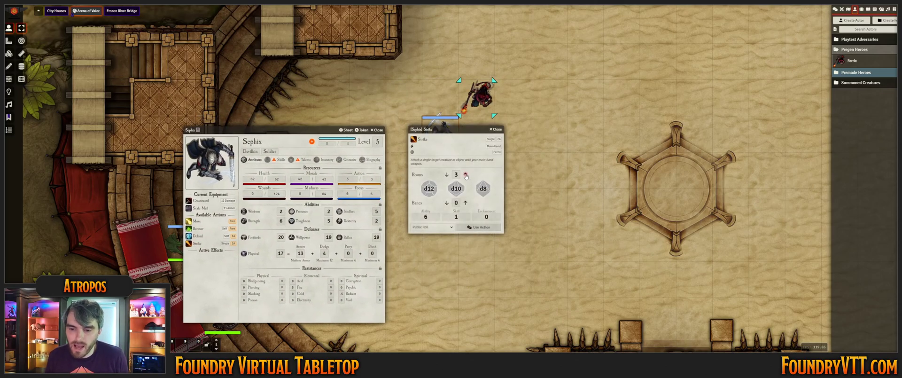
{"action": "left_click", "coordinate": [465, 175]}
{"action": "left_click", "coordinate": [478, 227]}
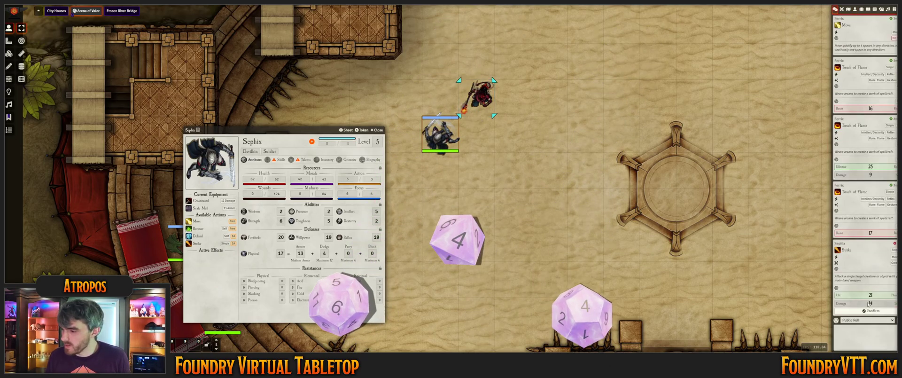
{"action": "left_click", "coordinate": [875, 311]}
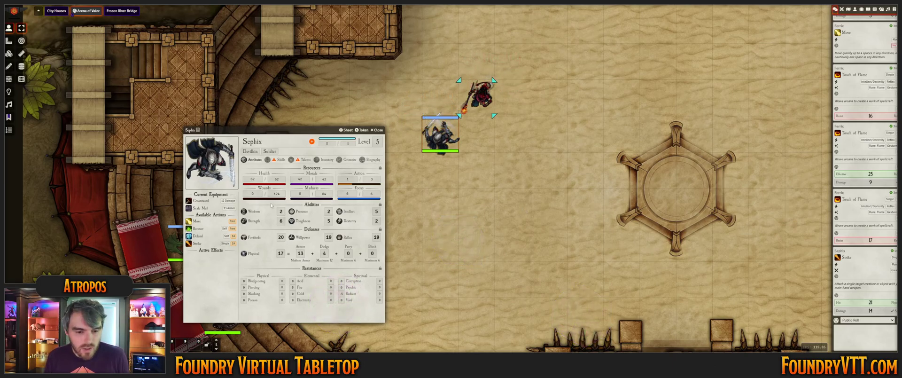
Choose an animation prefix for the Greatsword in Sephix's inventory and save the weapon
{"action": "left_click", "coordinate": [324, 159]}
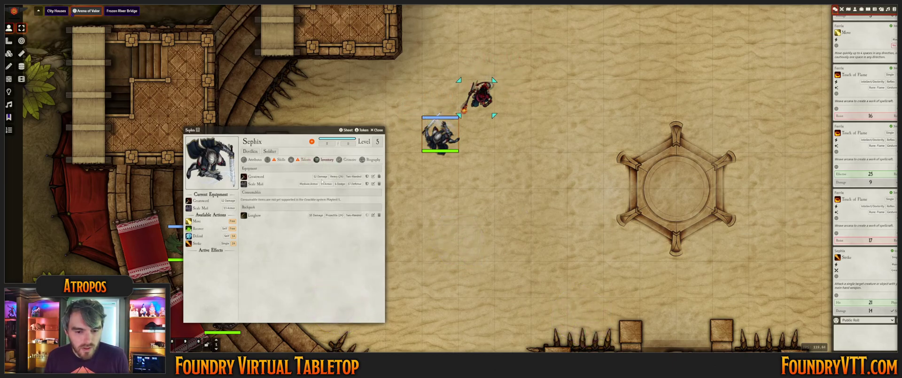
{"action": "left_click", "coordinate": [372, 177]}
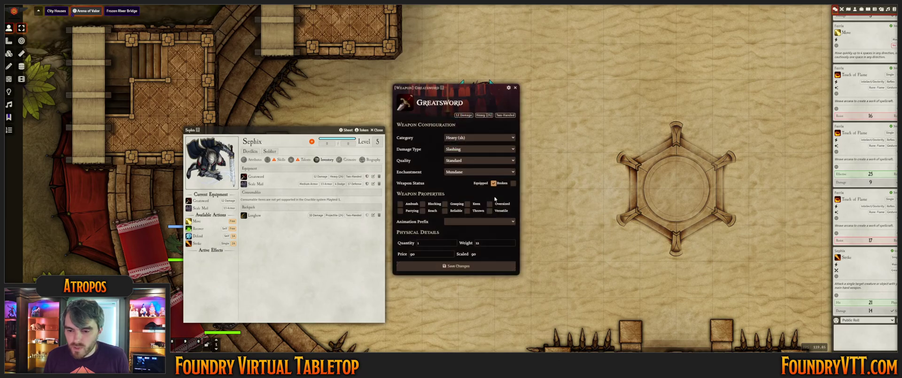
{"action": "left_click", "coordinate": [457, 223]}
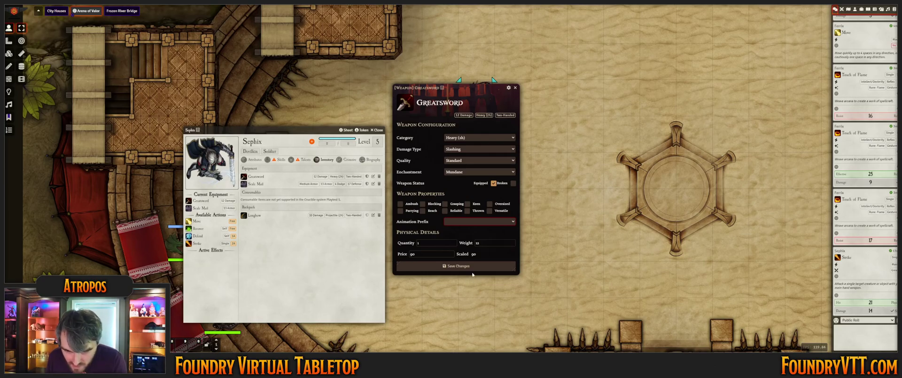
{"action": "left_click", "coordinate": [476, 243]}
{"action": "left_click", "coordinate": [460, 266]}
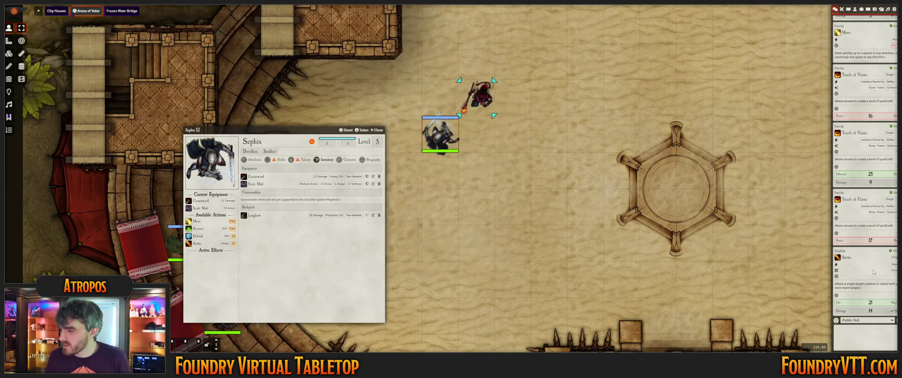
Close Sephix's sheet, remove the Sephix token from the arena, and select Ferrix
{"action": "left_click", "coordinate": [892, 310]}
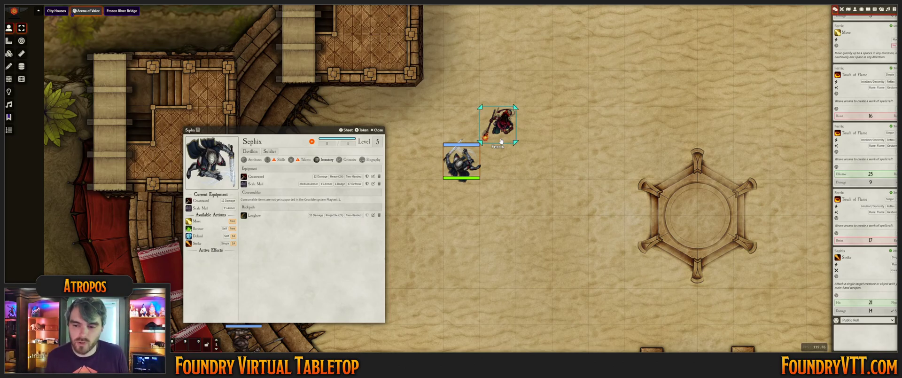
{"action": "left_click", "coordinate": [378, 130]}
{"action": "left_click", "coordinate": [505, 128]}
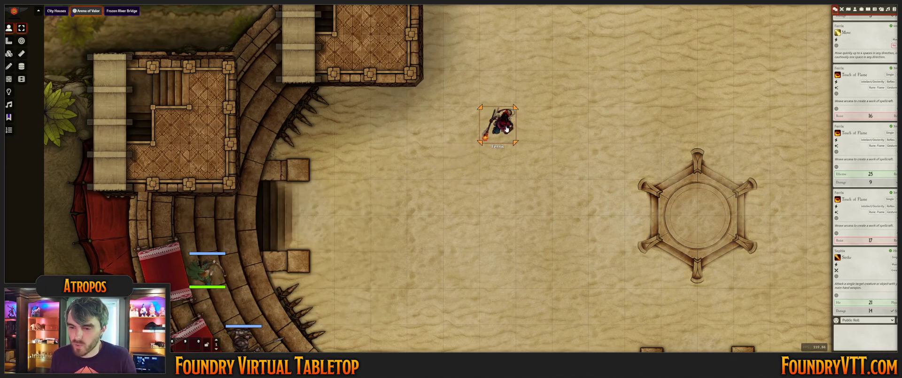
Place a Hyaena token from the Playtest Adversaries folder directly beside Ferrix and rotate it to lie sideways
{"action": "scroll", "coordinate": [554, 164], "scroll_direction": "down", "scroll_amount": 5}
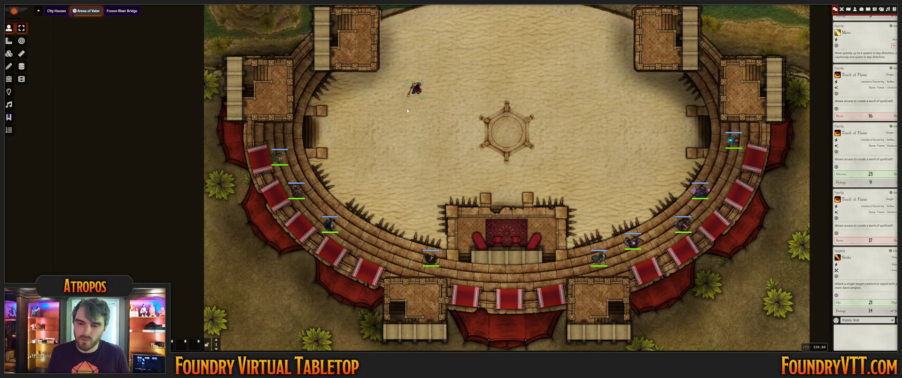
{"action": "scroll", "coordinate": [408, 110], "scroll_direction": "up", "scroll_amount": 4}
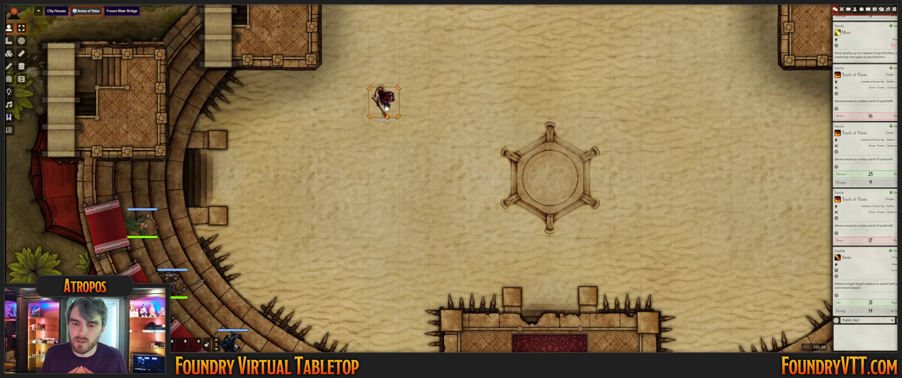
{"action": "left_click", "coordinate": [854, 9]}
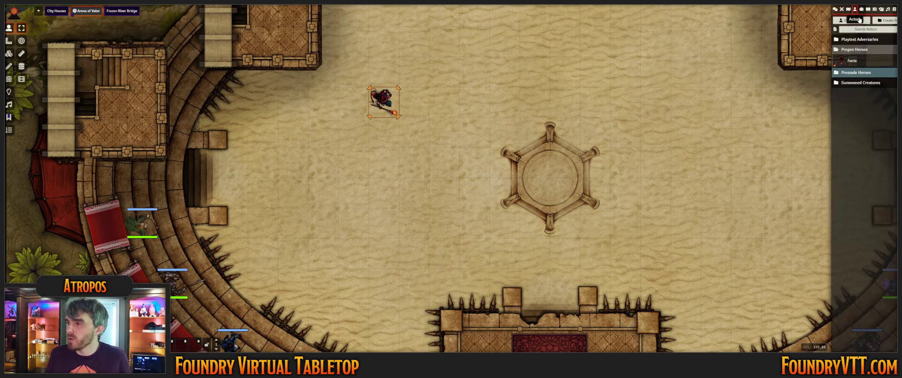
{"action": "left_click", "coordinate": [857, 39]}
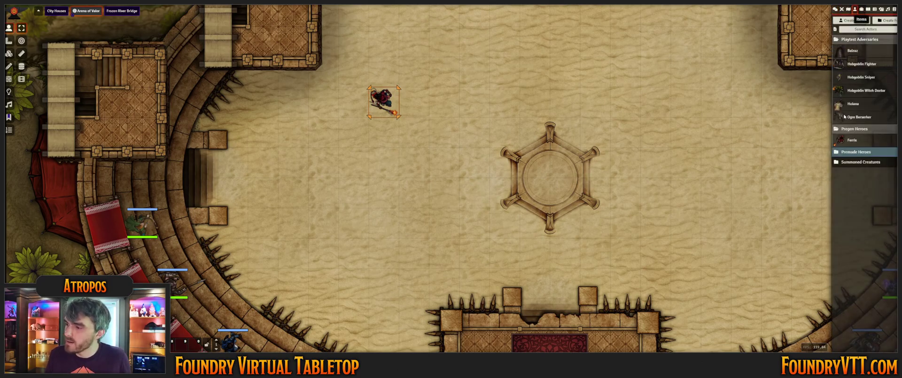
{"action": "left_click_drag", "start_coordinate": [443, 104], "coordinate": [414, 103]}
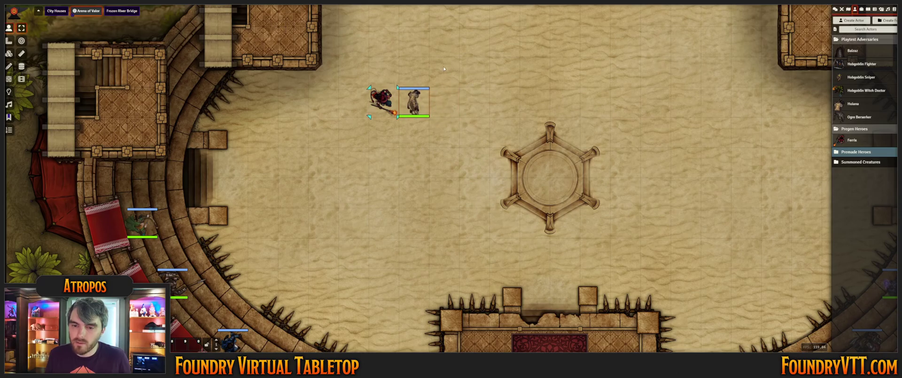
{"action": "scroll", "coordinate": [414, 103], "scroll_direction": "down", "scroll_amount": 2}
Flush all messages from the chat log and confirm the deletion
{"action": "left_click", "coordinate": [835, 9]}
{"action": "scroll", "coordinate": [644, 70], "scroll_direction": "up", "scroll_amount": 7}
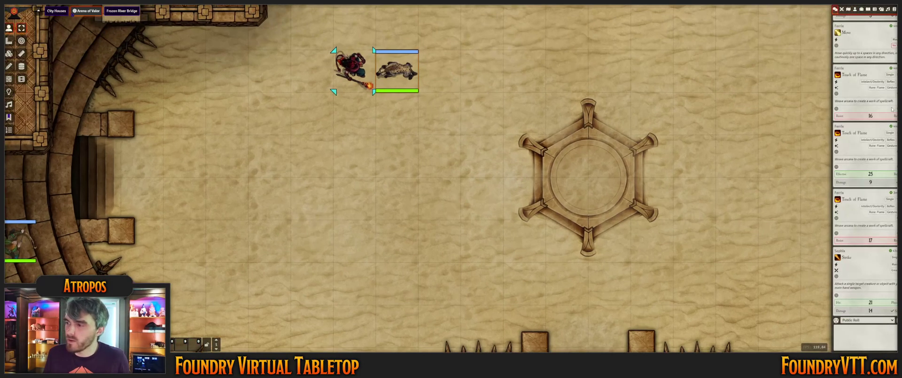
{"action": "left_click", "coordinate": [897, 320]}
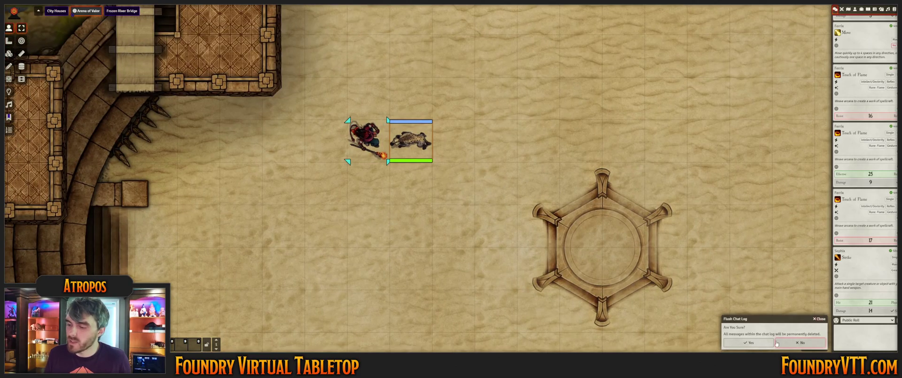
{"action": "left_click", "coordinate": [752, 342]}
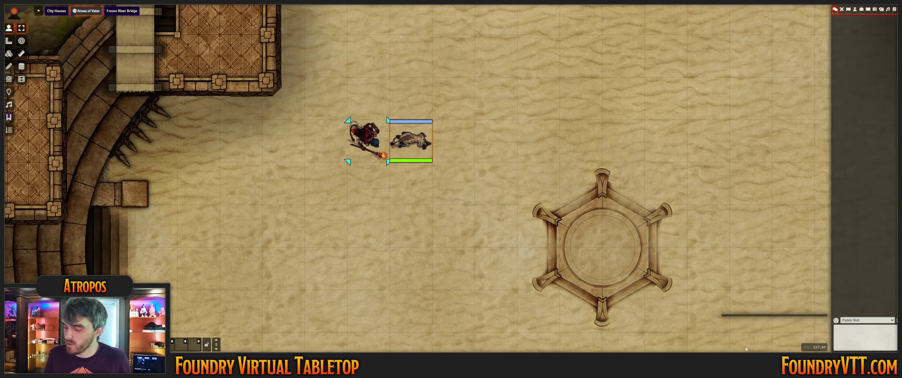
Set Ferrix's token Bar 1 attribute to resources.health, assign an attribute to Bar 2, and update the token
{"action": "left_click_drag", "start_coordinate": [325, 120], "coordinate": [435, 174]}
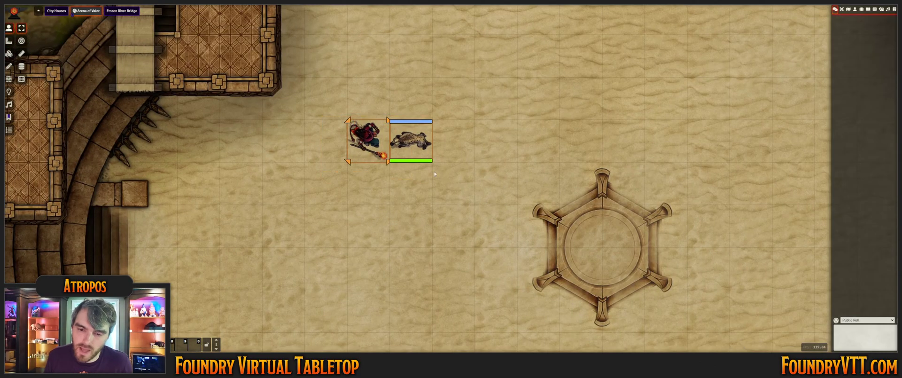
{"action": "right_click", "coordinate": [388, 152]}
{"action": "right_click", "coordinate": [388, 152]}
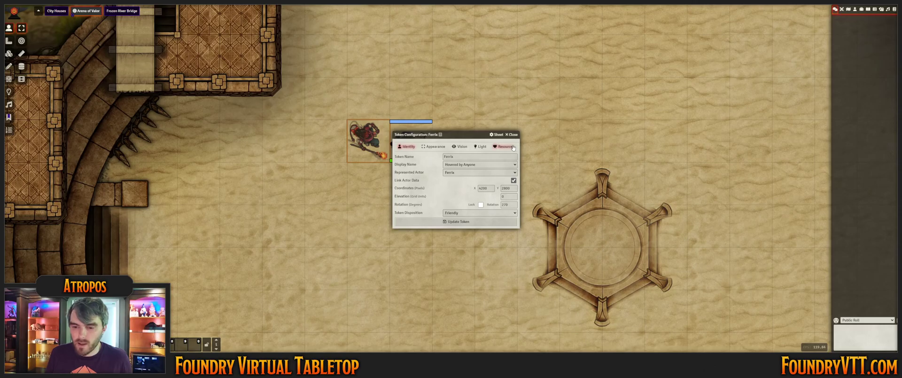
{"action": "left_click", "coordinate": [503, 146]}
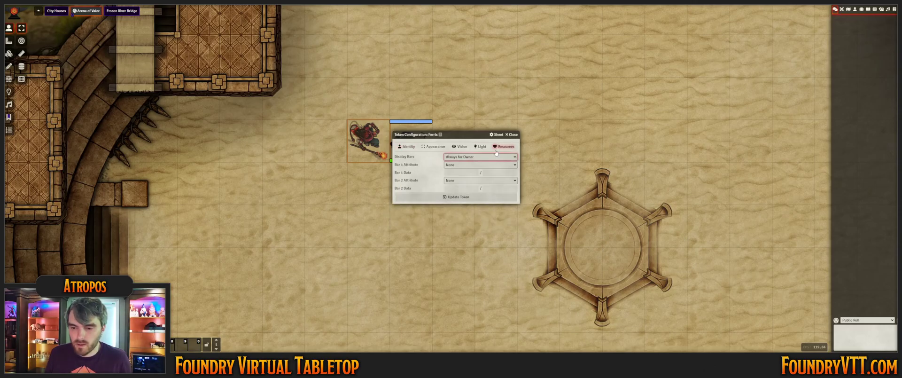
{"action": "left_click", "coordinate": [467, 165]}
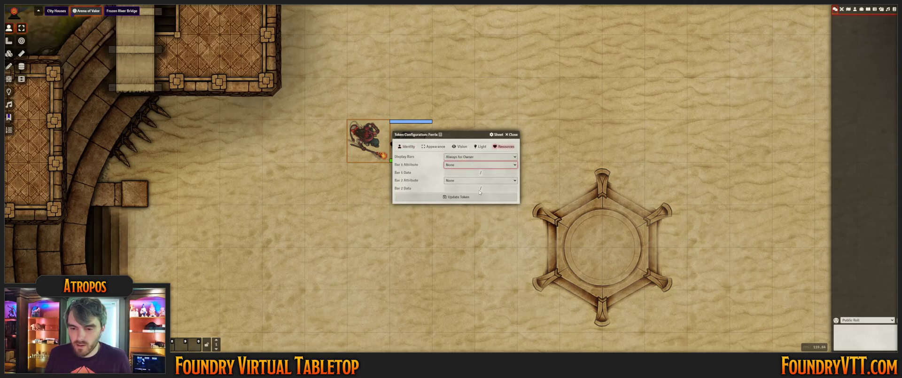
{"action": "left_click", "coordinate": [479, 192]}
{"action": "left_click", "coordinate": [463, 181]}
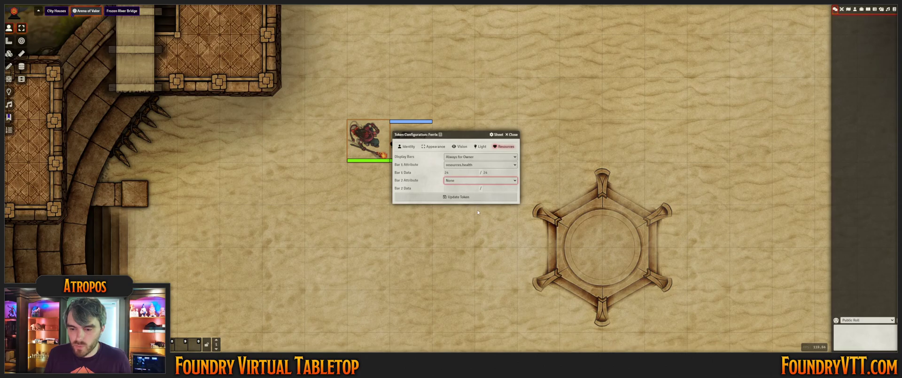
{"action": "left_click", "coordinate": [457, 197]}
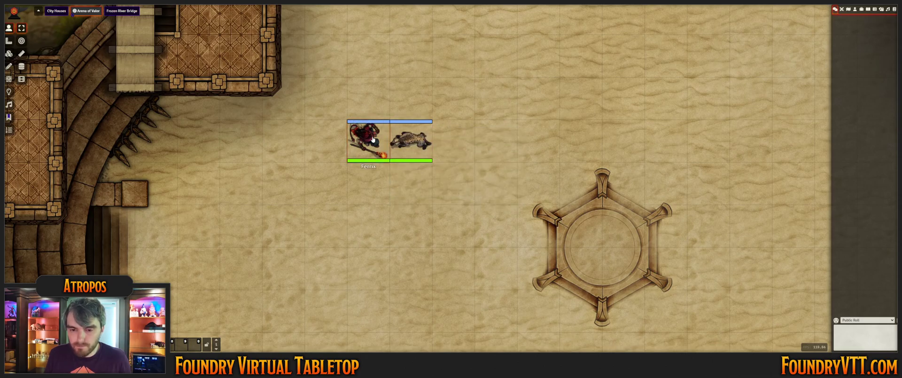
Add Ferrix and the Huiana token to the current combat encounter
{"action": "left_click", "coordinate": [841, 9]}
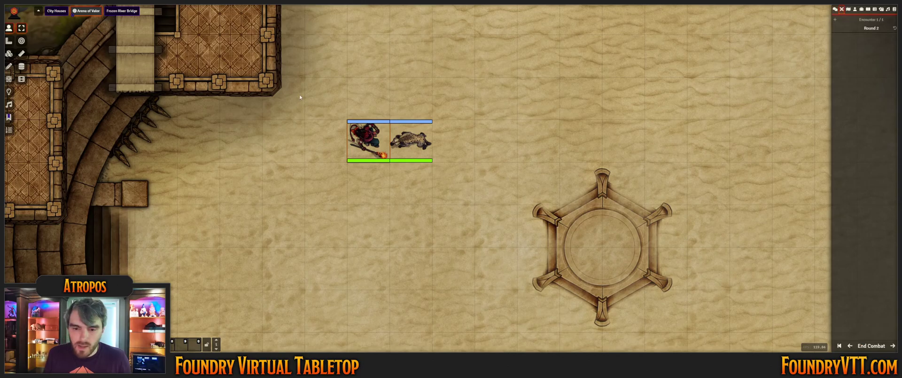
{"action": "right_click", "coordinate": [411, 140]}
{"action": "left_click", "coordinate": [447, 164]}
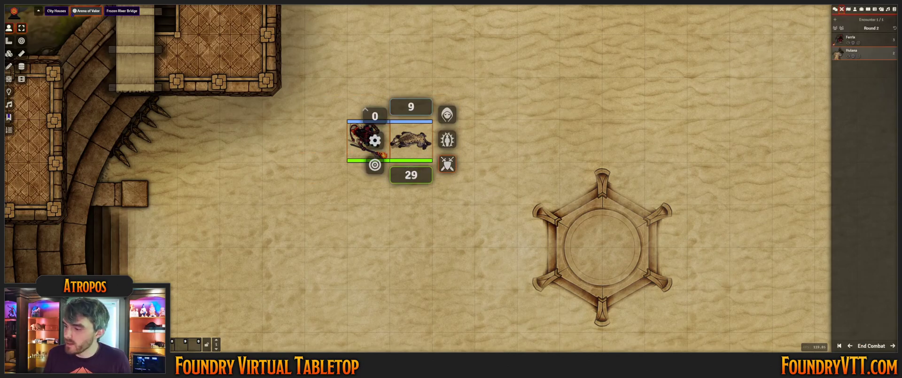
{"action": "left_click", "coordinate": [565, 134]}
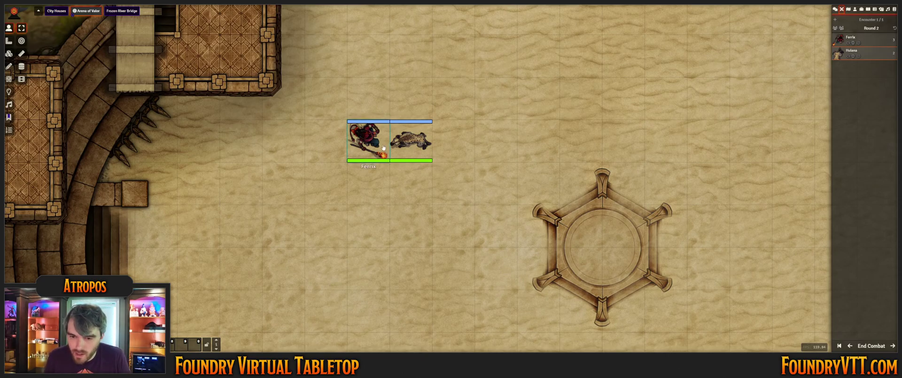
Target Ferrix, open Huiana's sheet, and use its Strike action as a public roll with no boons or banes
{"action": "left_click", "coordinate": [408, 141]}
{"action": "key", "text": "t"}
{"action": "key", "text": "c"}
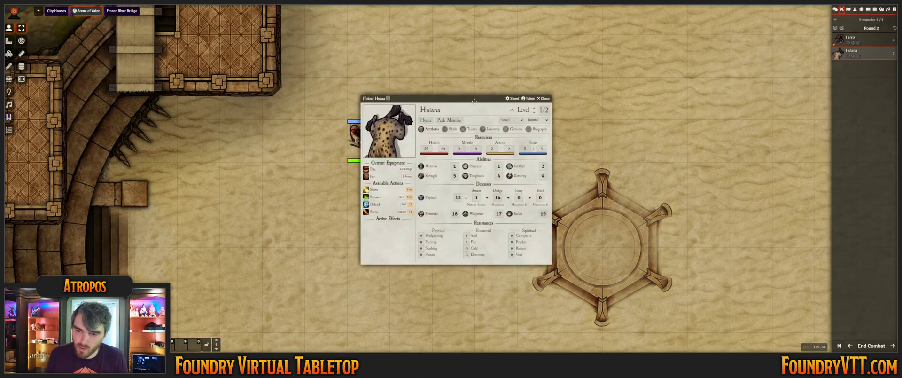
{"action": "left_click_drag", "start_coordinate": [423, 98], "coordinate": [544, 39]}
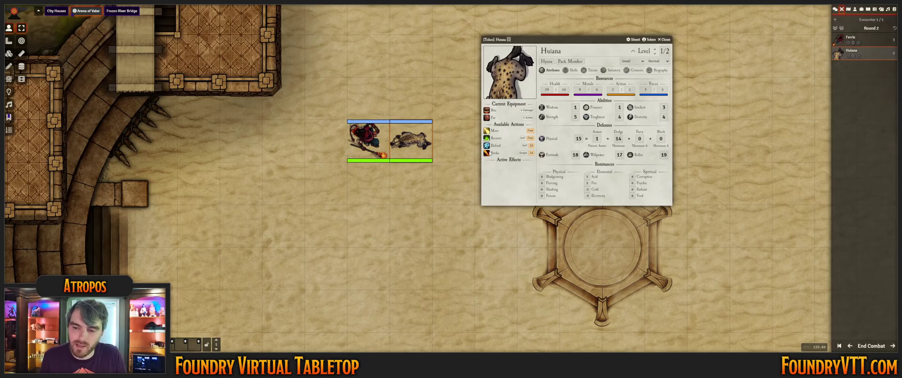
{"action": "left_click", "coordinate": [495, 153]}
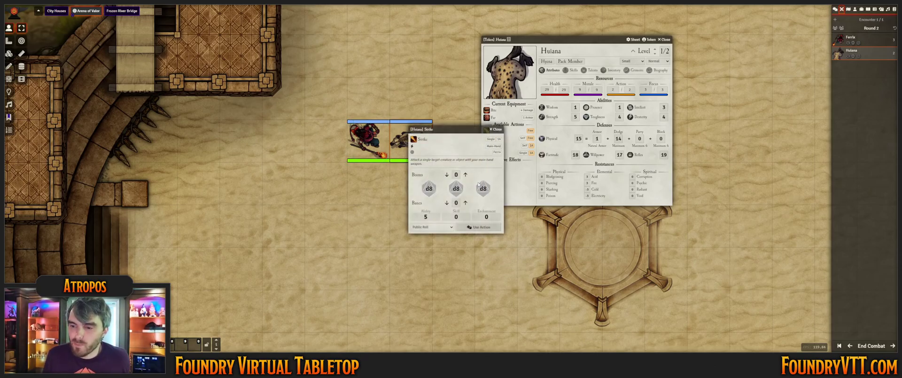
{"action": "left_click_drag", "start_coordinate": [467, 132], "coordinate": [505, 199]}
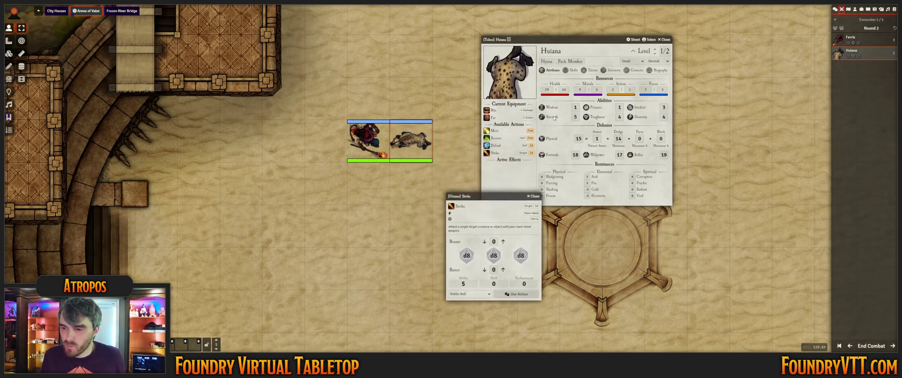
{"action": "left_click", "coordinate": [515, 294]}
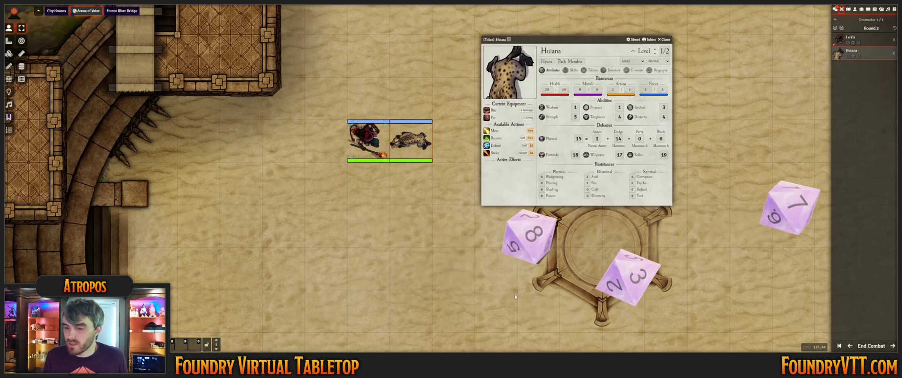
Expand Huiana's Strike roll in the chat log and confirm it with Ferrix's sheet open beside the tokens
{"action": "left_click", "coordinate": [835, 9]}
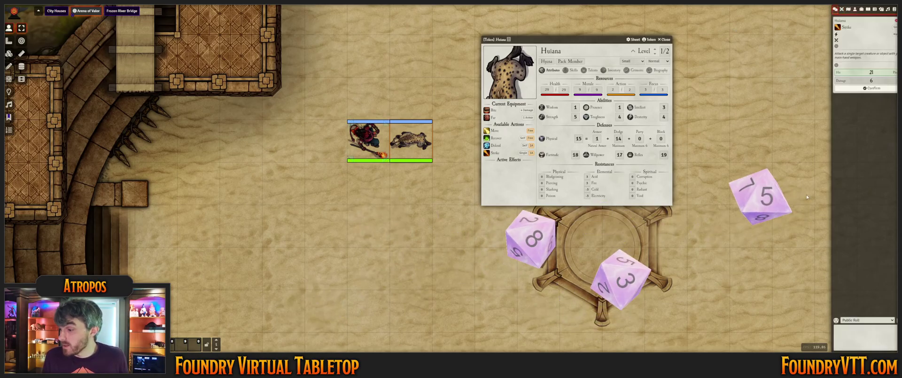
{"action": "left_click", "coordinate": [849, 89]}
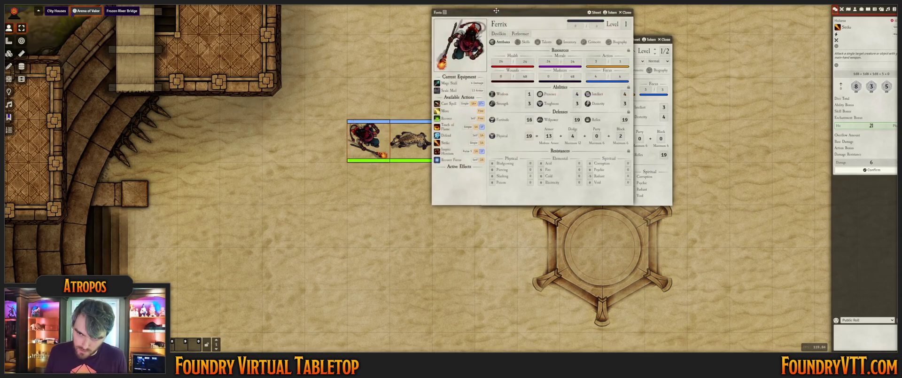
{"action": "double_click", "coordinate": [369, 151]}
{"action": "left_click_drag", "start_coordinate": [371, 63], "coordinate": [166, 39]}
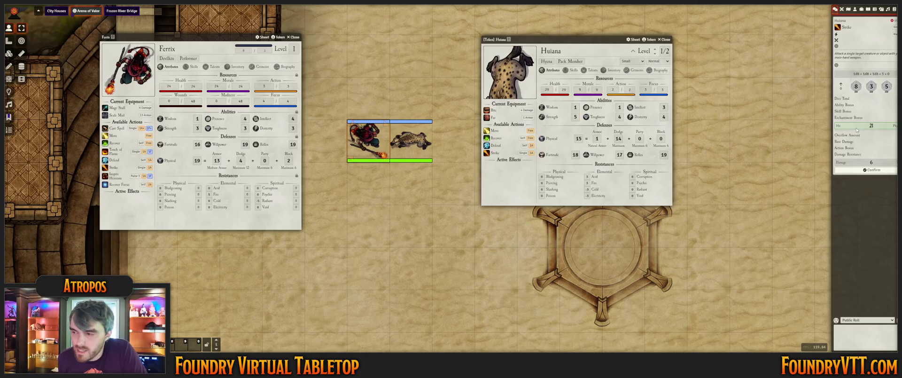
{"action": "left_click", "coordinate": [857, 170]}
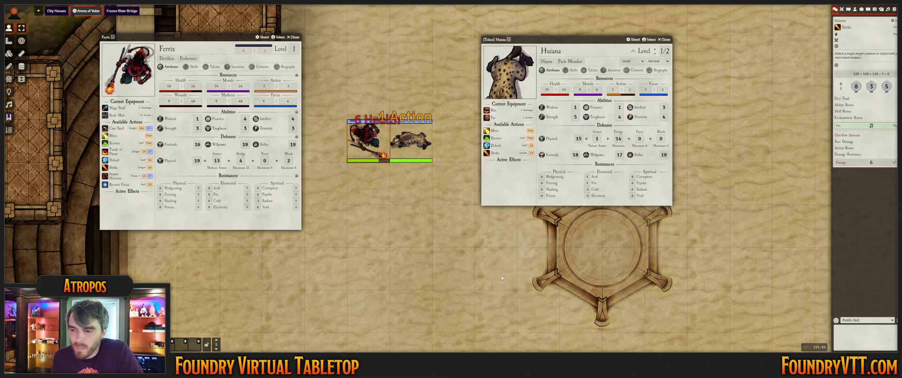
Use Huiana's Strike action against Ferrix again, this time with 3 banes
{"action": "left_click", "coordinate": [495, 153]}
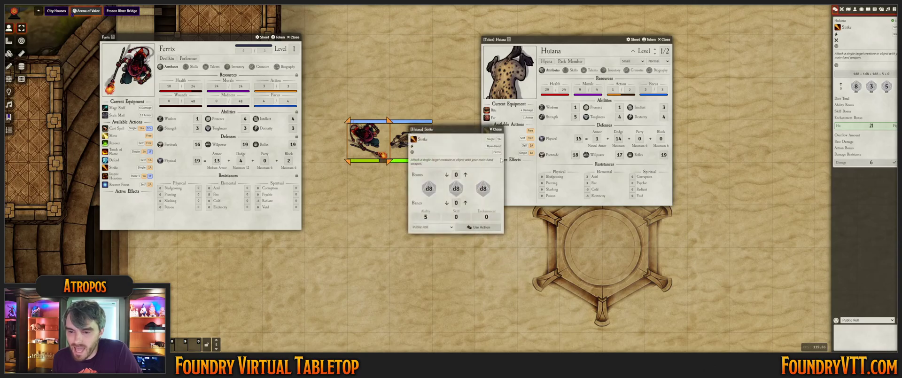
{"action": "left_click", "coordinate": [465, 203]}
{"action": "left_click", "coordinate": [465, 202]}
{"action": "left_click", "coordinate": [466, 202]}
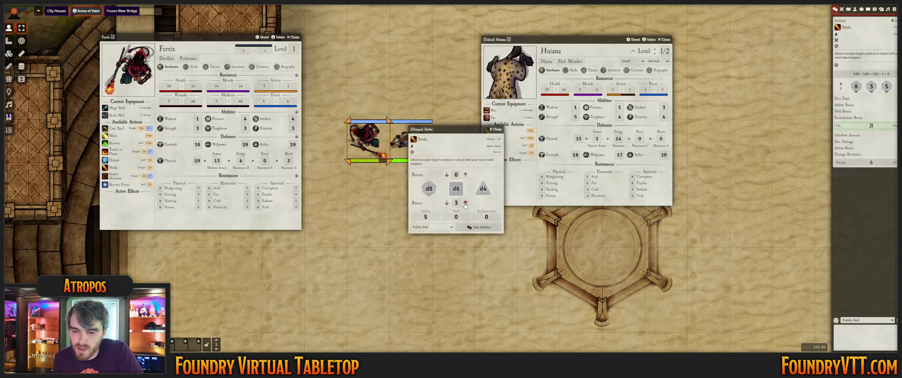
{"action": "left_click", "coordinate": [484, 228]}
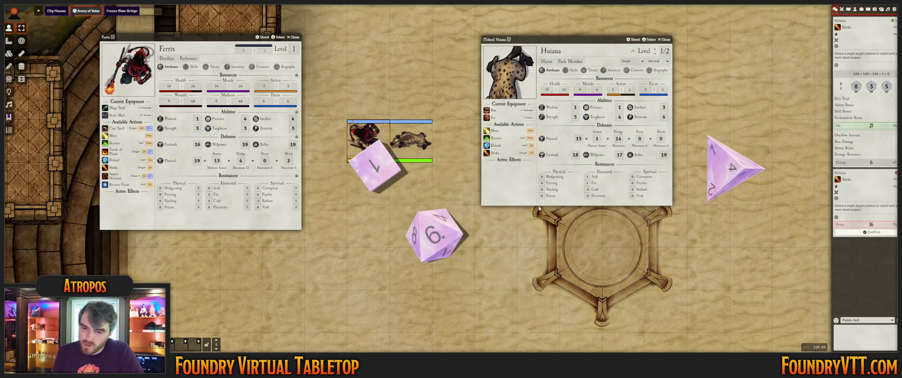
Expand the dice details of Huiana's second Strike in the chat log and confirm the result
{"action": "scroll", "coordinate": [539, 209], "scroll_direction": "up", "scroll_amount": 1}
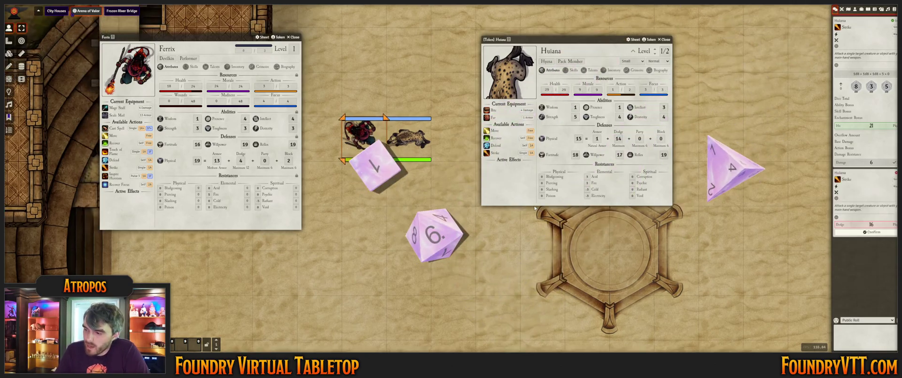
{"action": "left_click", "coordinate": [866, 225]}
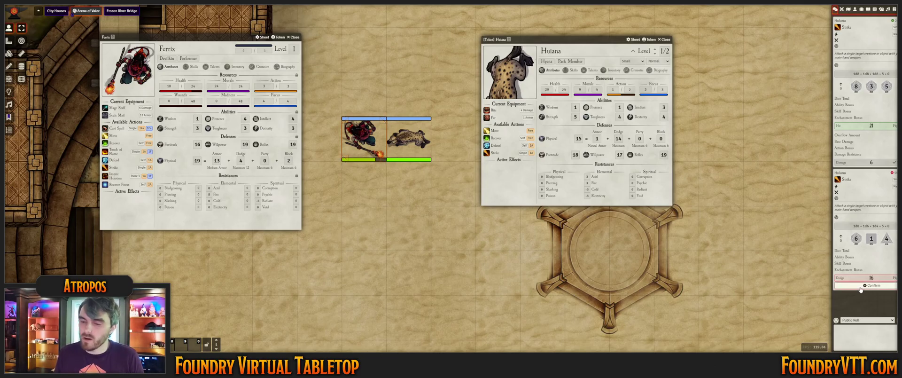
{"action": "left_click", "coordinate": [375, 242]}
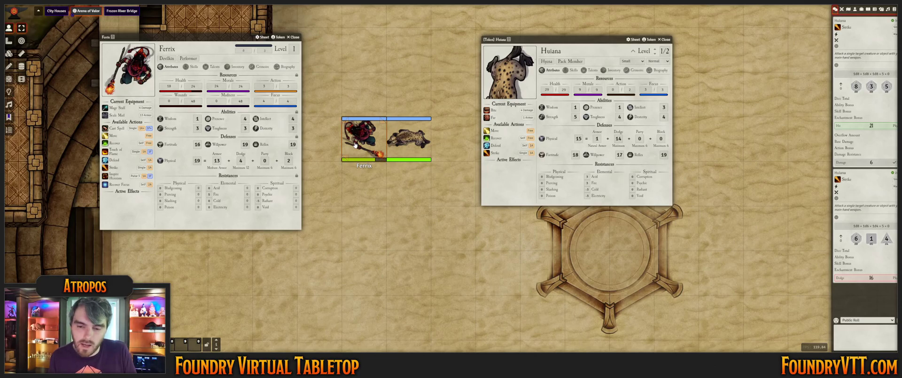
Close Huiana's sheet and delete the Huiana token from the arena
{"action": "left_click", "coordinate": [664, 39]}
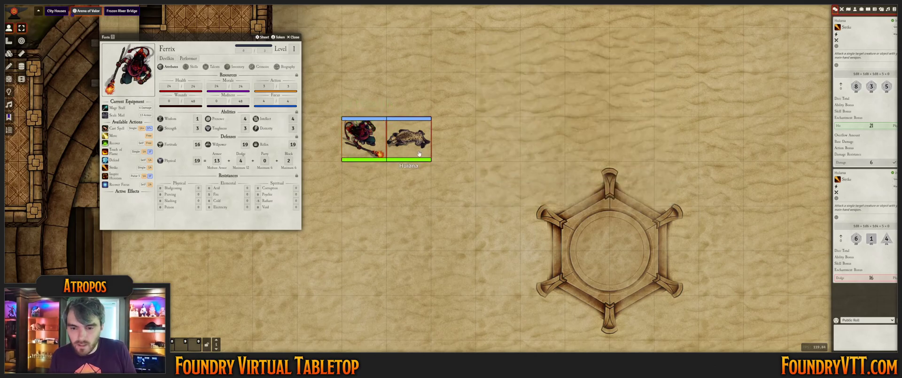
{"action": "left_click_drag", "start_coordinate": [424, 143], "coordinate": [516, 145]}
{"action": "key", "text": "Delete"}
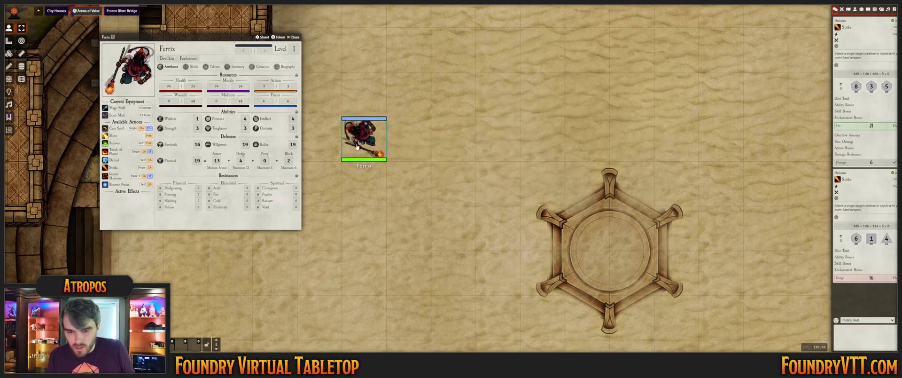
End the current combat encounter, confirm emptying the turn tracker, and return to the chat log
{"action": "left_click", "coordinate": [842, 8]}
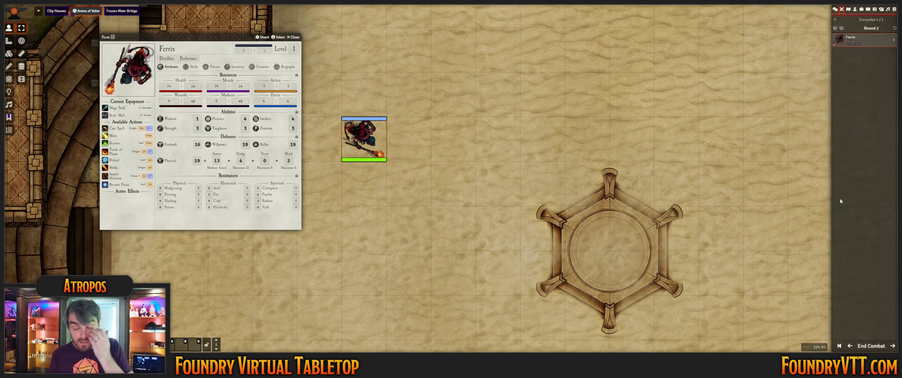
{"action": "left_click", "coordinate": [872, 346]}
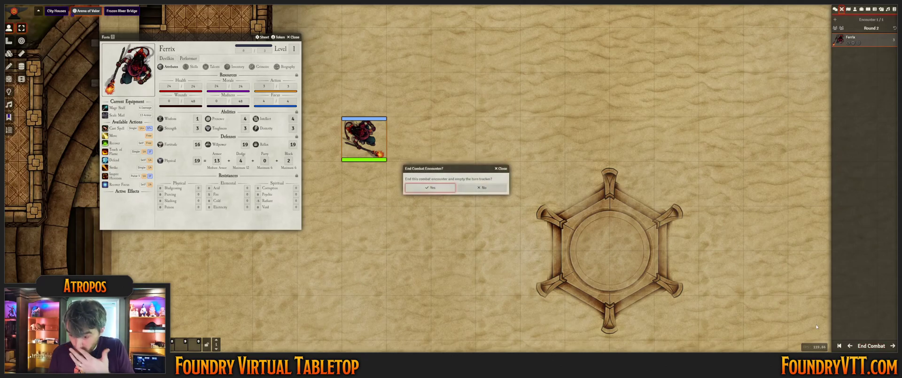
{"action": "left_click", "coordinate": [425, 189]}
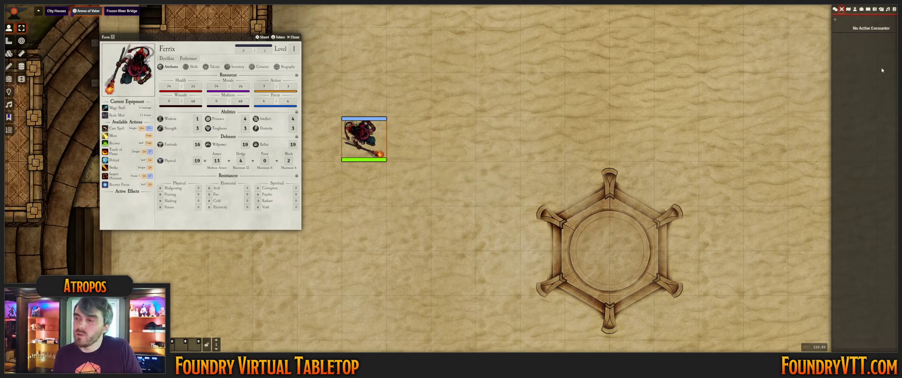
{"action": "left_click", "coordinate": [836, 9]}
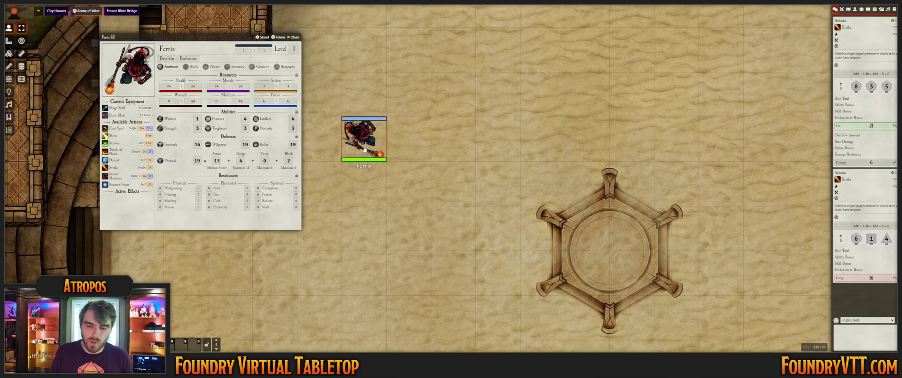
Set Ferrix's current Focus to 1 on the character sheet
{"action": "left_click", "coordinate": [263, 100]}
{"action": "type", "text": "1"}
{"action": "key", "text": "Return"}
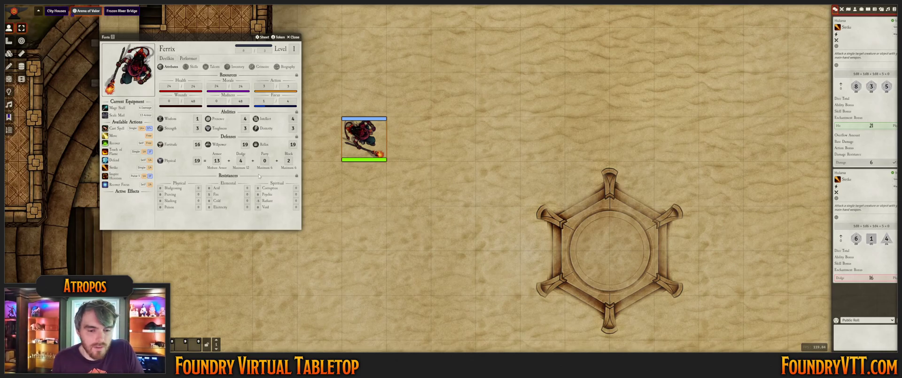
Add the Ferrix token to a new encounter and begin combat
{"action": "left_click", "coordinate": [842, 9]}
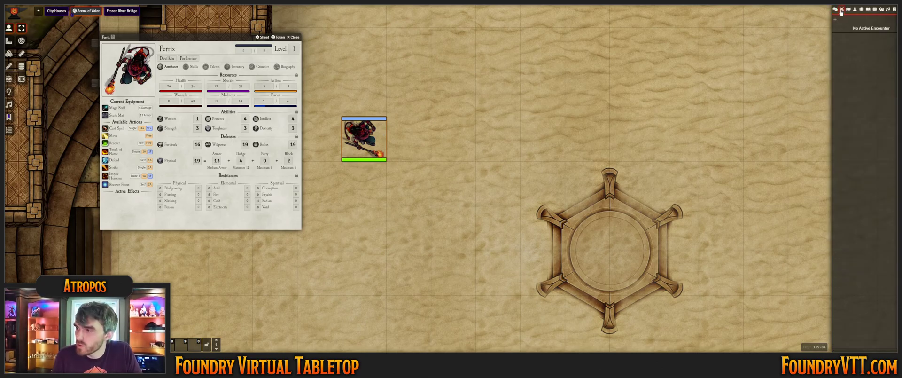
{"action": "right_click", "coordinate": [361, 141]}
{"action": "left_click", "coordinate": [402, 163]}
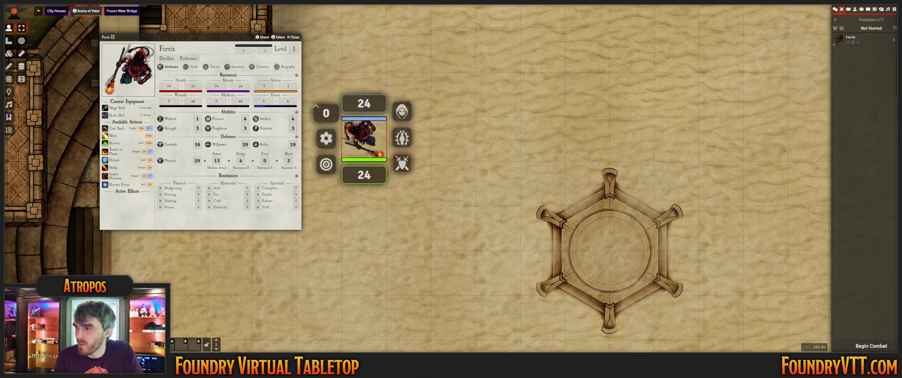
{"action": "left_click", "coordinate": [864, 347]}
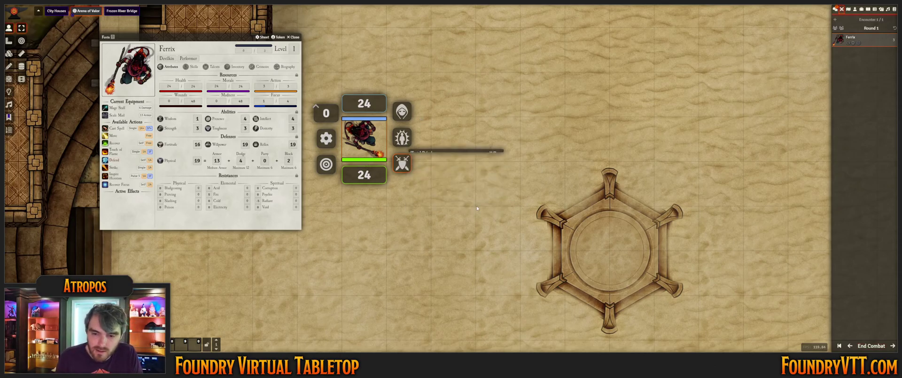
Return to the chat log, confirm Ferrix's Defend action, then run and confirm the Recover Focus action
{"action": "left_click", "coordinate": [835, 9]}
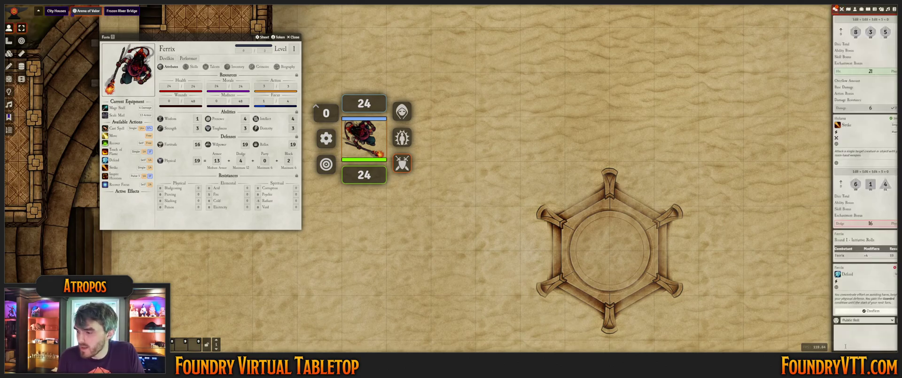
{"action": "left_click", "coordinate": [501, 255]}
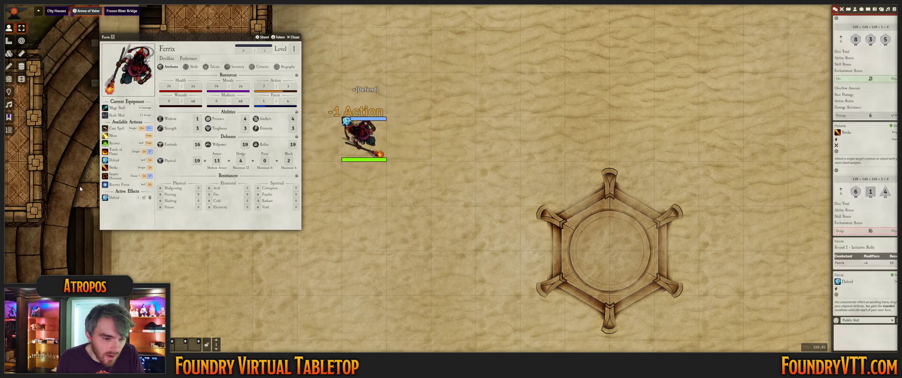
{"action": "left_click", "coordinate": [119, 184]}
{"action": "left_click", "coordinate": [479, 196]}
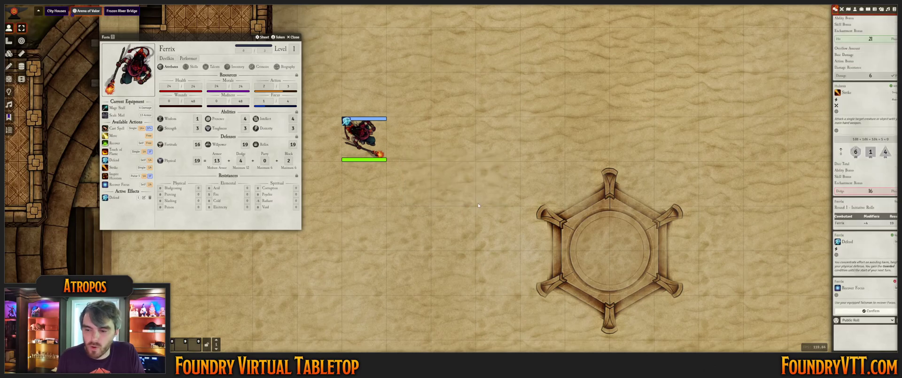
{"action": "left_click", "coordinate": [870, 311]}
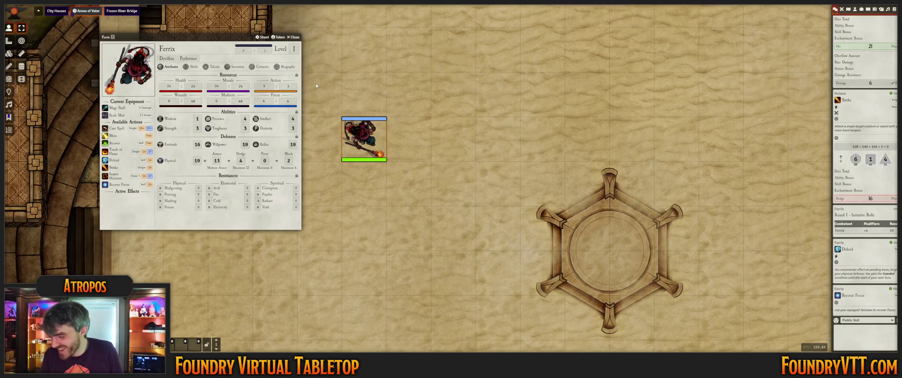
Open Ferrix's talent tree, examine the Blood Magic talent among the Toughness nodes, and close the tree
{"action": "left_click", "coordinate": [215, 66]}
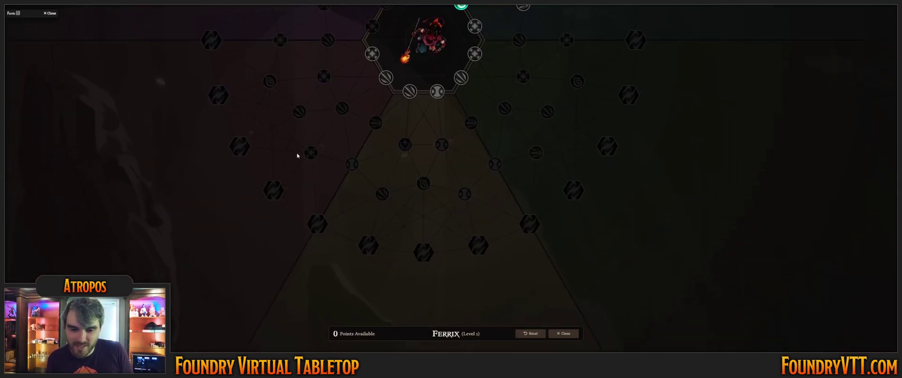
{"action": "left_click", "coordinate": [310, 154]}
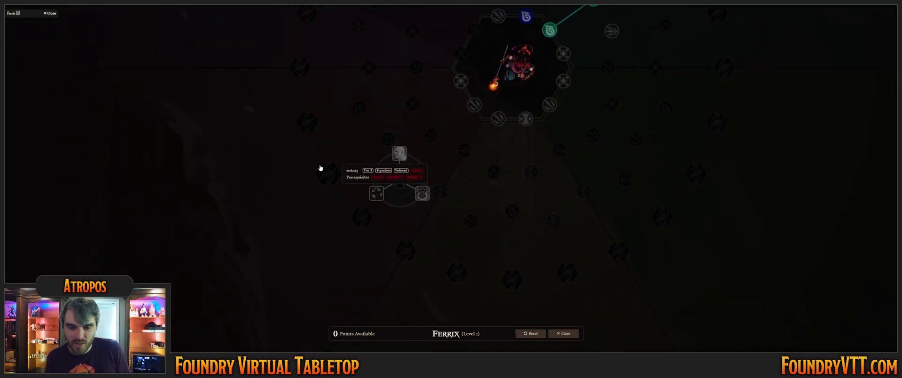
{"action": "left_click", "coordinate": [512, 211]}
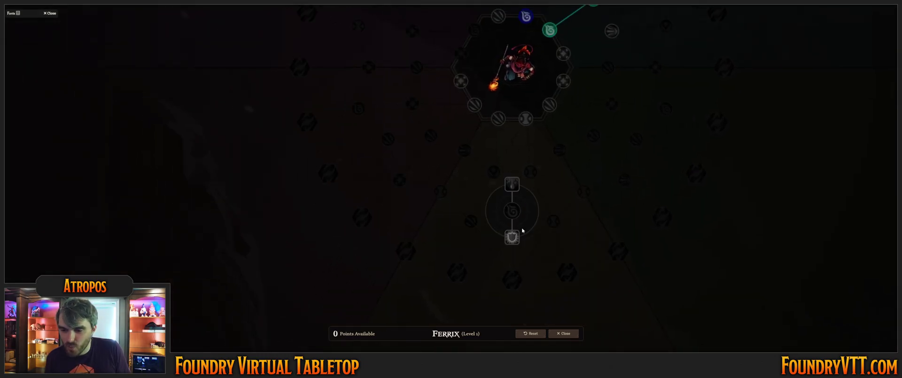
{"action": "scroll", "coordinate": [519, 185], "scroll_direction": "up", "scroll_amount": 9}
{"action": "left_click_drag", "start_coordinate": [467, 189], "coordinate": [409, 175]}
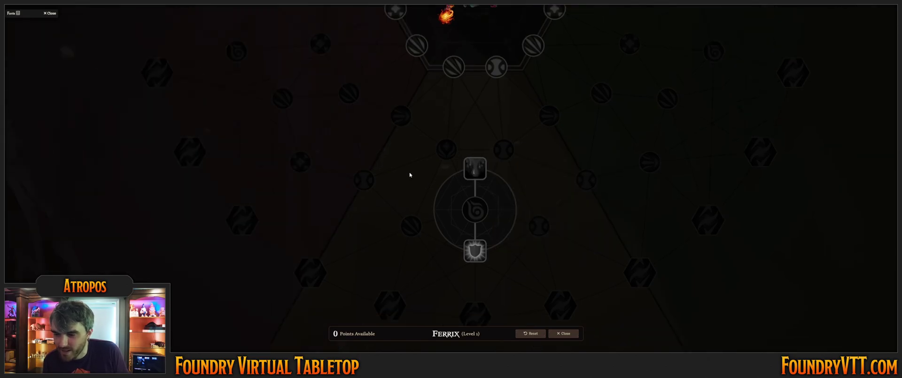
{"action": "mouse_move", "coordinate": [425, 159]}
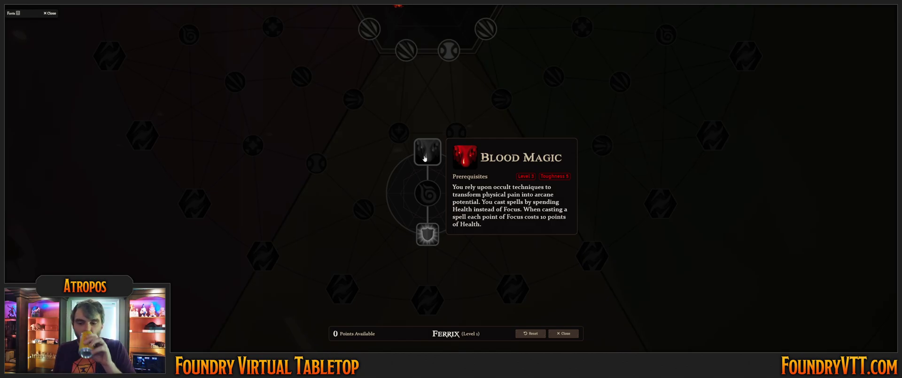
{"action": "left_click", "coordinate": [564, 334]}
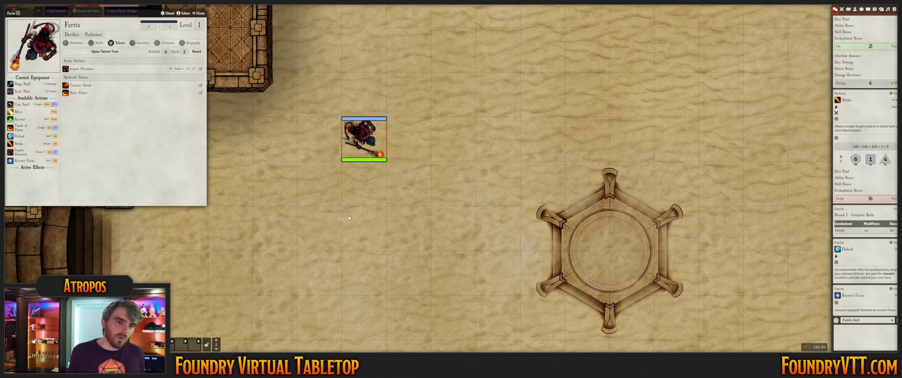
Show Ferrix's attributes, move the sheet clear of the token, fill the advancement progress, and advance Ferrix to level 2
{"action": "left_click", "coordinate": [74, 43]}
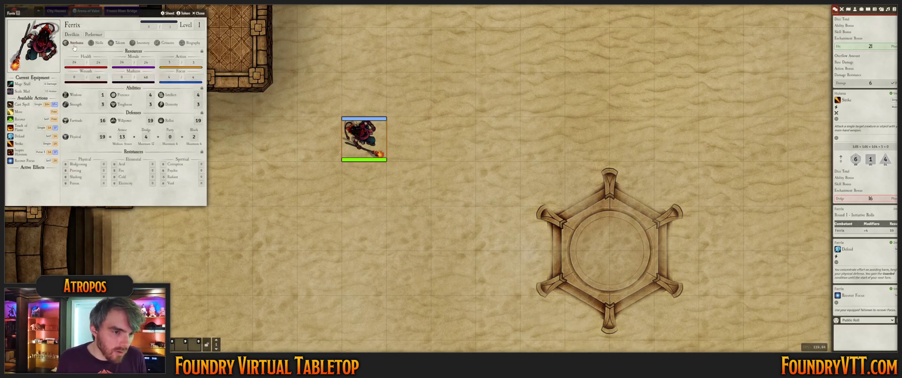
{"action": "left_click_drag", "start_coordinate": [99, 13], "coordinate": [537, 42]}
{"action": "left_click", "coordinate": [586, 56]}
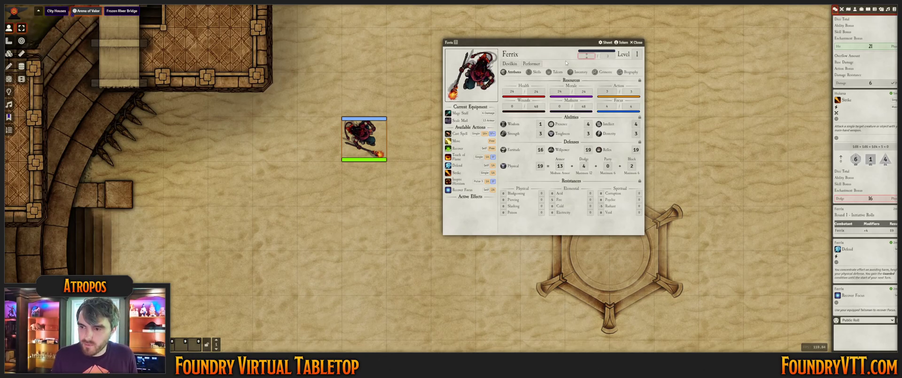
{"action": "key", "text": "Return"}
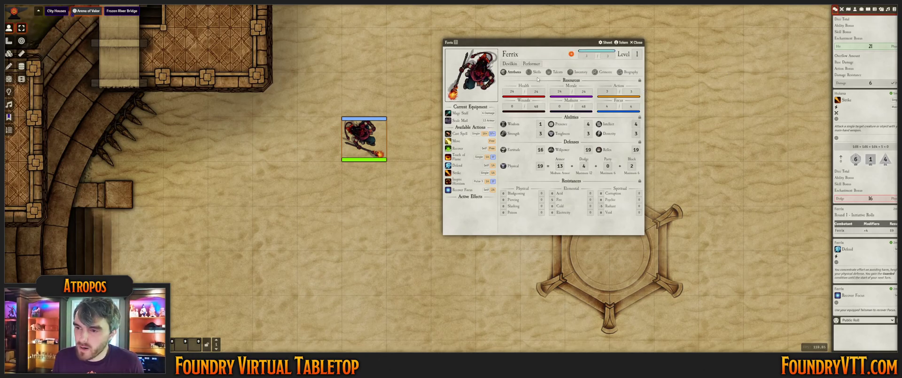
{"action": "left_click", "coordinate": [572, 55]}
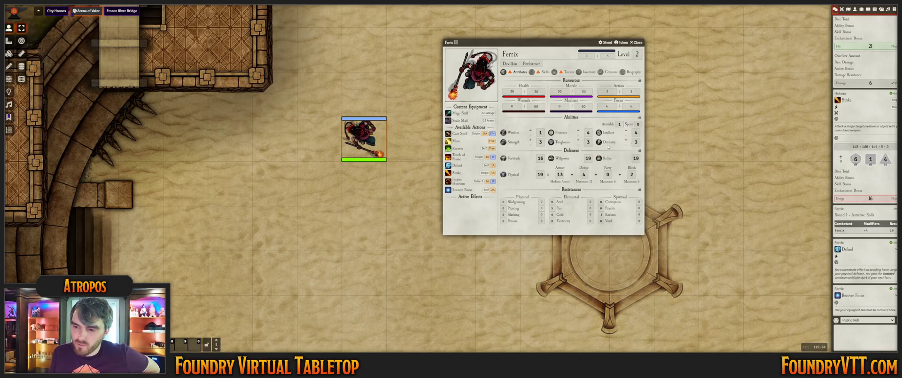
Try the ability point on Toughness, take it back, and spend it on raising Ferrix's Presence to 5
{"action": "left_click", "coordinate": [577, 140]}
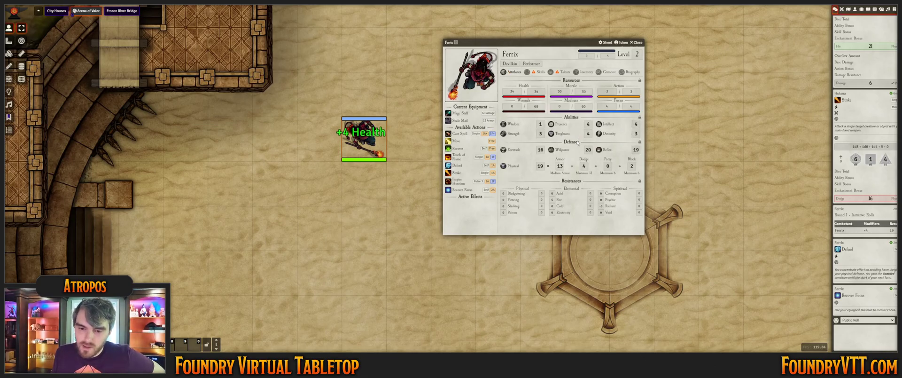
{"action": "left_click", "coordinate": [640, 117]}
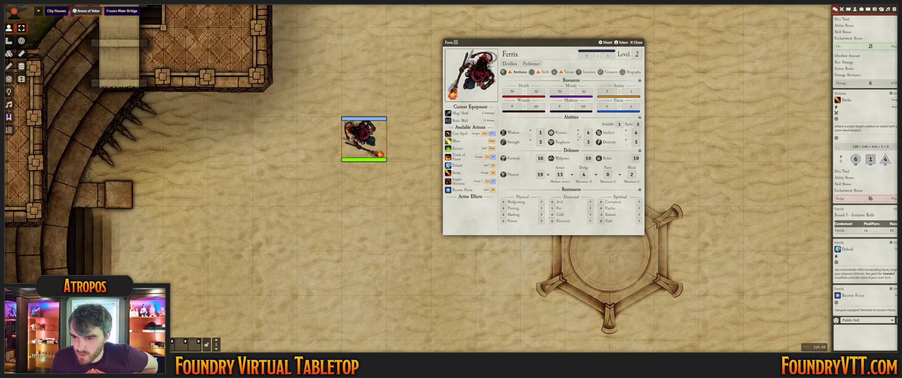
{"action": "left_click", "coordinate": [578, 132]}
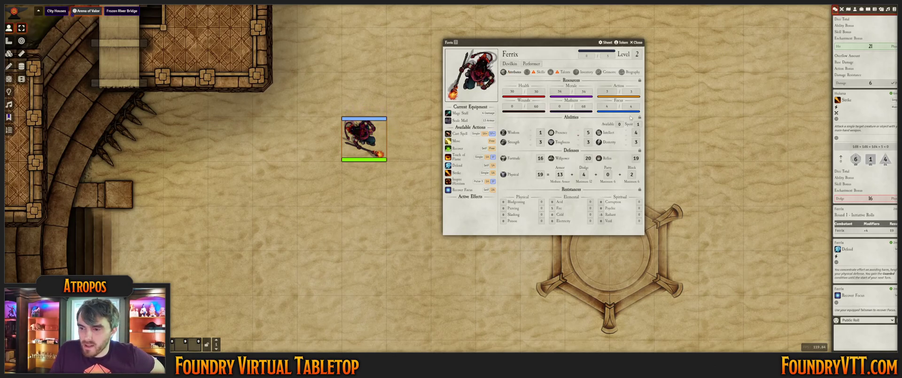
Spend Ferrix's two available skill points on one more rank each in Awareness and Performance
{"action": "left_click", "coordinate": [538, 72]}
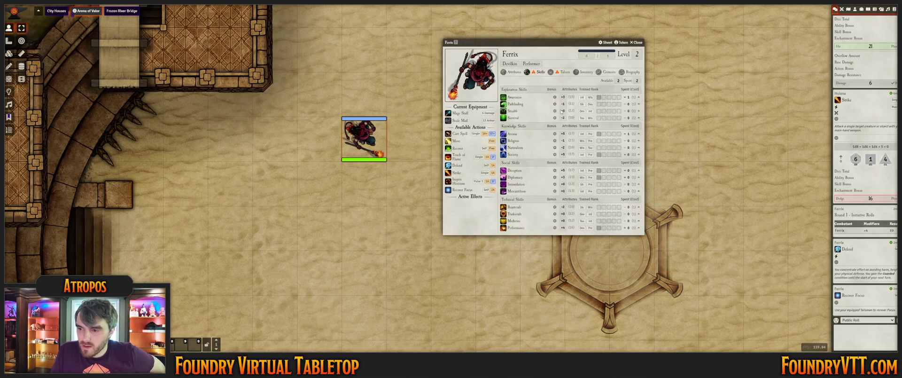
{"action": "left_click", "coordinate": [638, 97]}
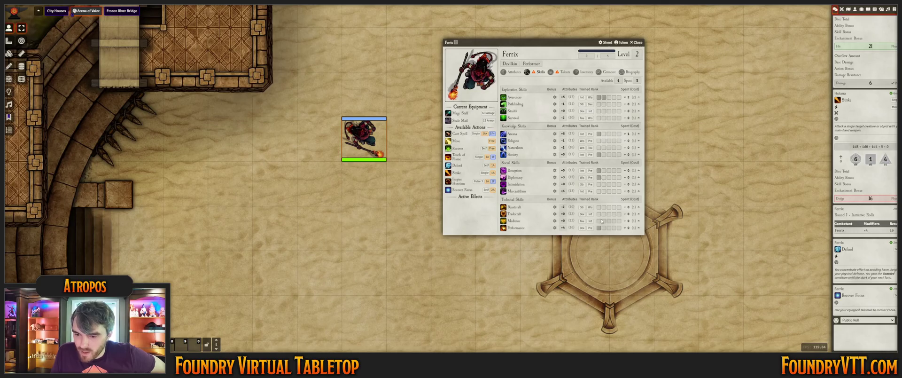
{"action": "left_click", "coordinate": [638, 227]}
Open Ferrix's talent tree and examine the tier 1 healing and magic nodes' talents, including Counter Spell
{"action": "left_click", "coordinate": [560, 72]}
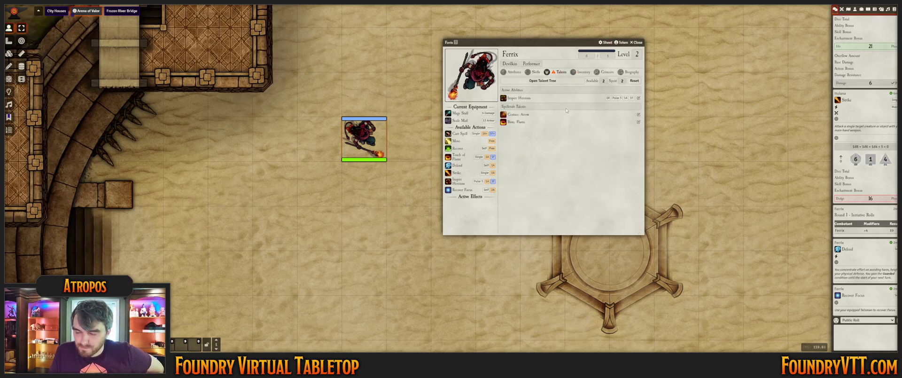
{"action": "left_click", "coordinate": [533, 82]}
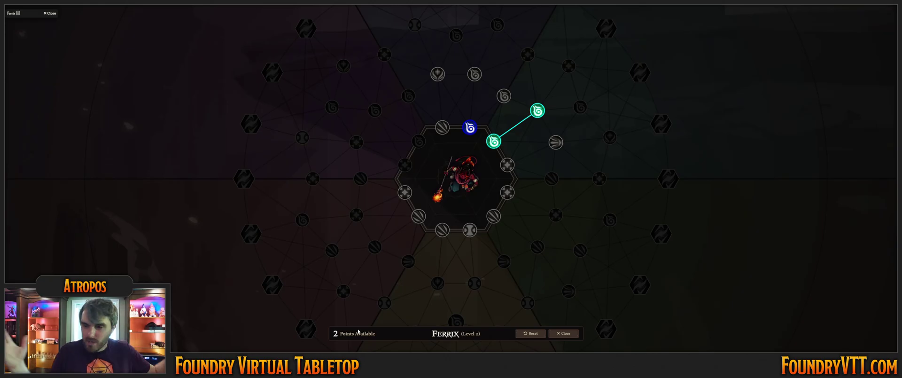
{"action": "left_click_drag", "start_coordinate": [518, 94], "coordinate": [498, 173]}
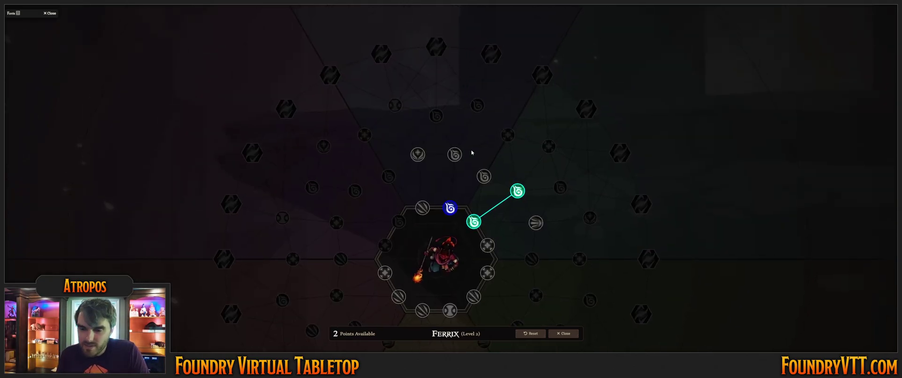
{"action": "left_click", "coordinate": [418, 154]}
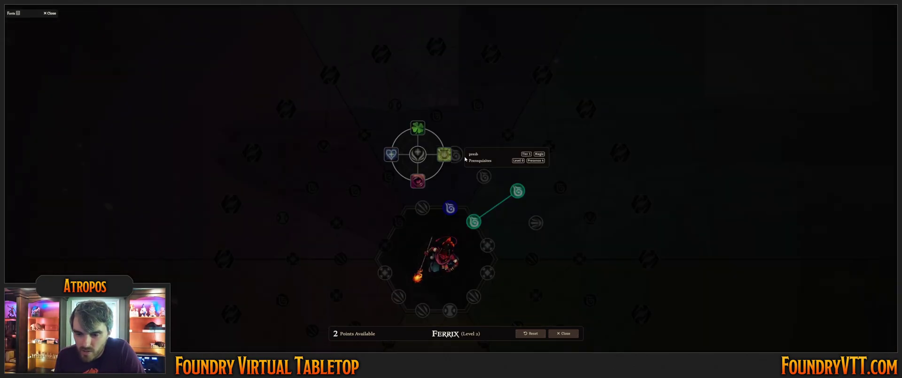
{"action": "left_click", "coordinate": [455, 154]}
{"action": "left_click", "coordinate": [484, 177]}
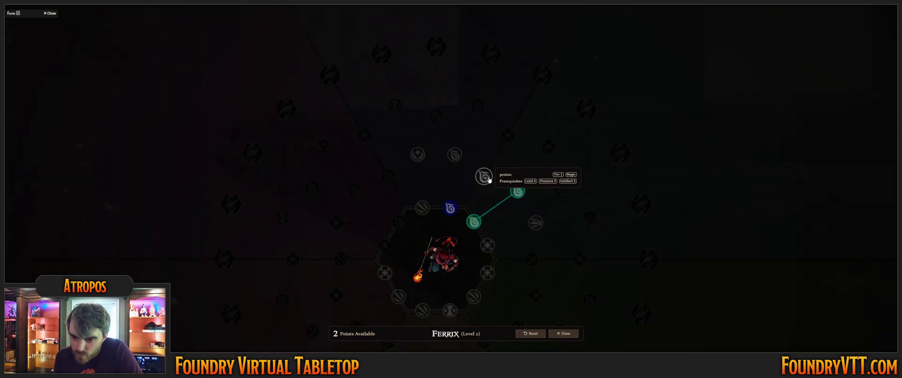
{"action": "left_click_drag", "start_coordinate": [596, 161], "coordinate": [556, 110]}
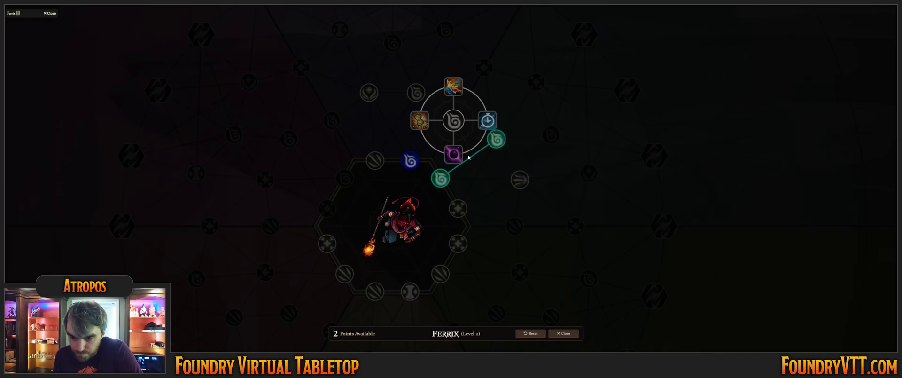
{"action": "mouse_move", "coordinate": [449, 162]}
{"action": "mouse_move", "coordinate": [415, 126]}
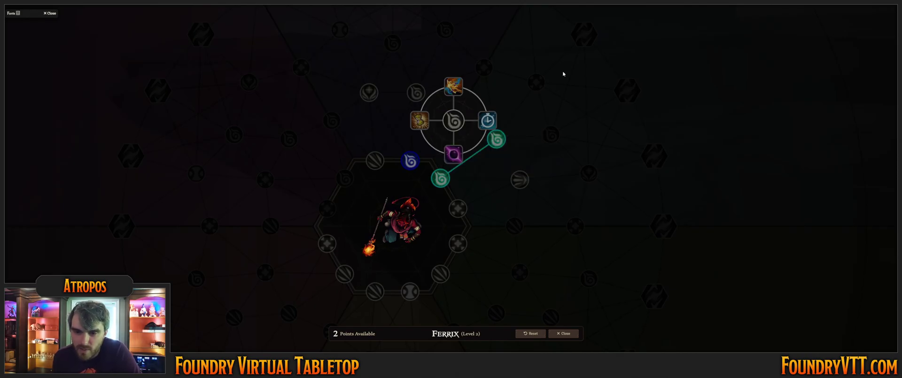
{"action": "mouse_move", "coordinate": [454, 89]}
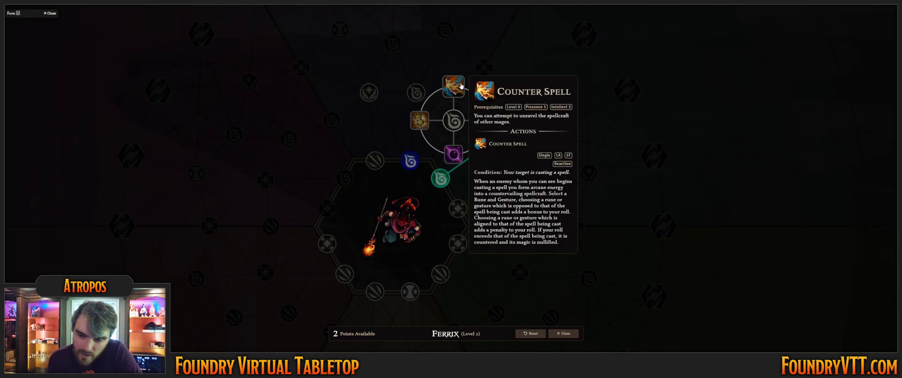
Examine the utility and defense nodes on the Intellect side of the tree, including the Impetus talent
{"action": "left_click", "coordinate": [485, 72]}
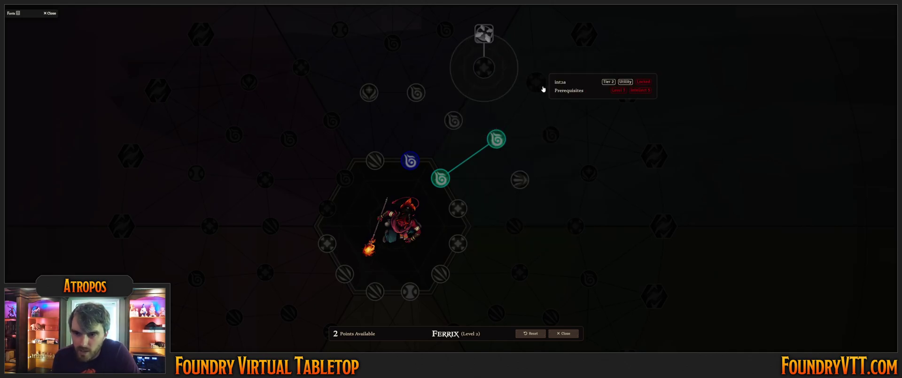
{"action": "left_click_drag", "start_coordinate": [542, 86], "coordinate": [462, 100]}
{"action": "left_click", "coordinate": [448, 193]}
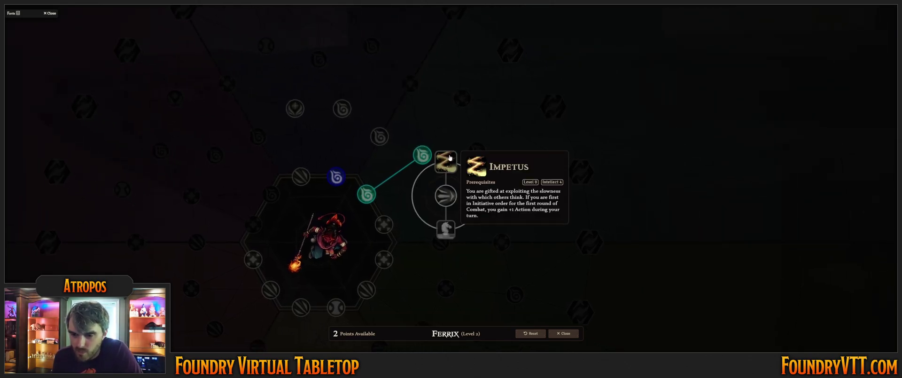
{"action": "left_click", "coordinate": [383, 224]}
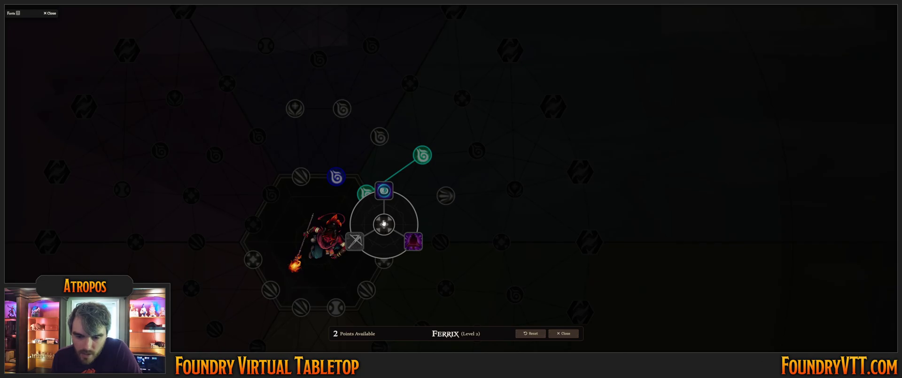
Examine the Presence attack node's Intimidator and Provocateur talents and the tier 1 healing and magic nodes around it
{"action": "left_click", "coordinate": [299, 178]}
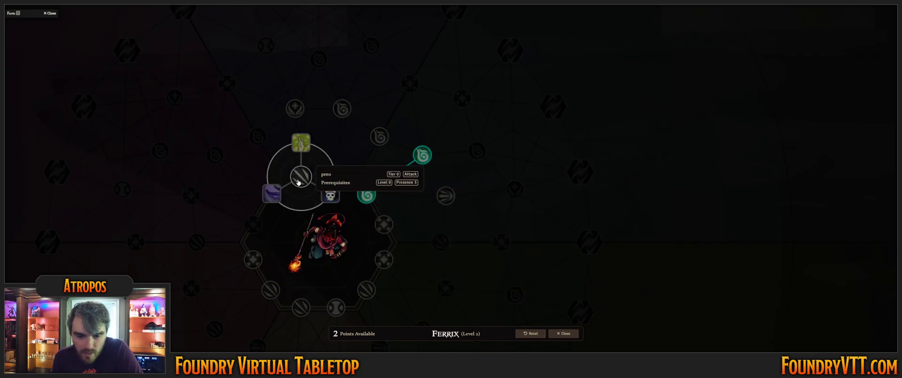
{"action": "mouse_move", "coordinate": [335, 197]}
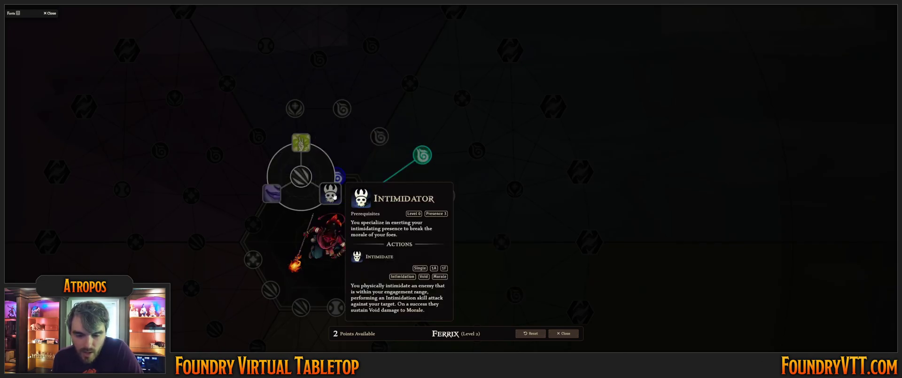
{"action": "mouse_move", "coordinate": [277, 202]}
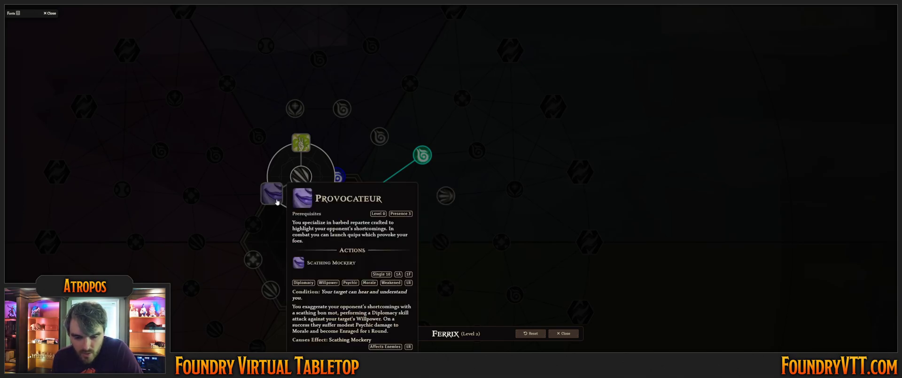
{"action": "mouse_move", "coordinate": [301, 147]}
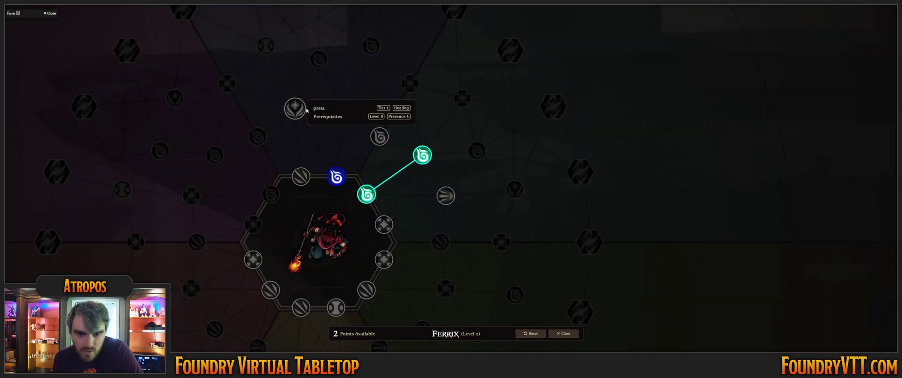
{"action": "left_click", "coordinate": [297, 112]}
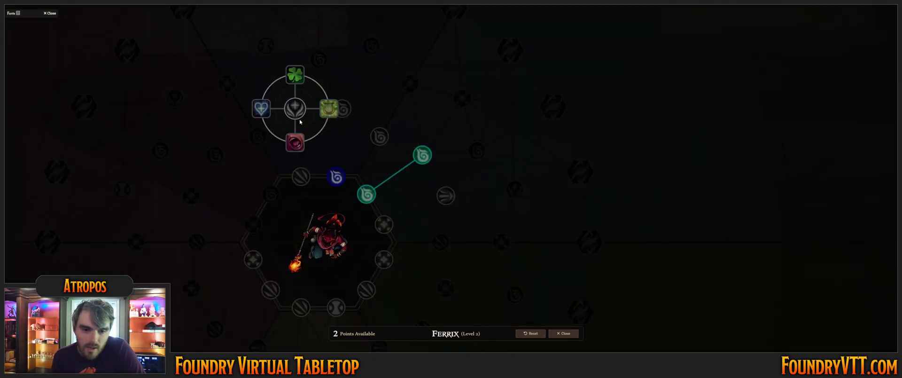
{"action": "mouse_move", "coordinate": [261, 108]}
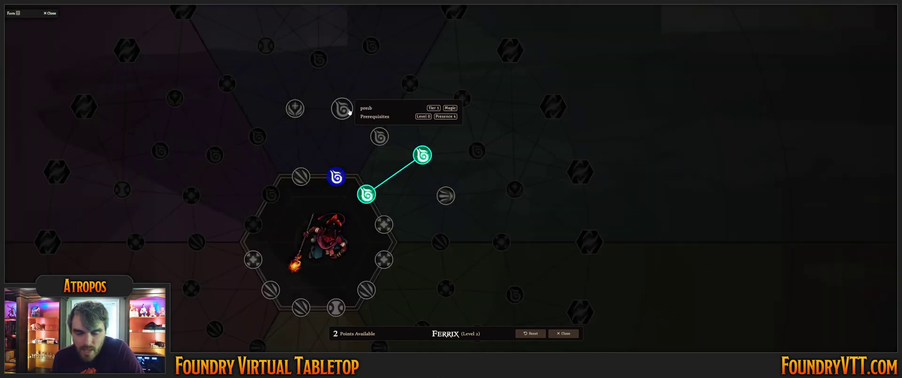
{"action": "left_click", "coordinate": [351, 112]}
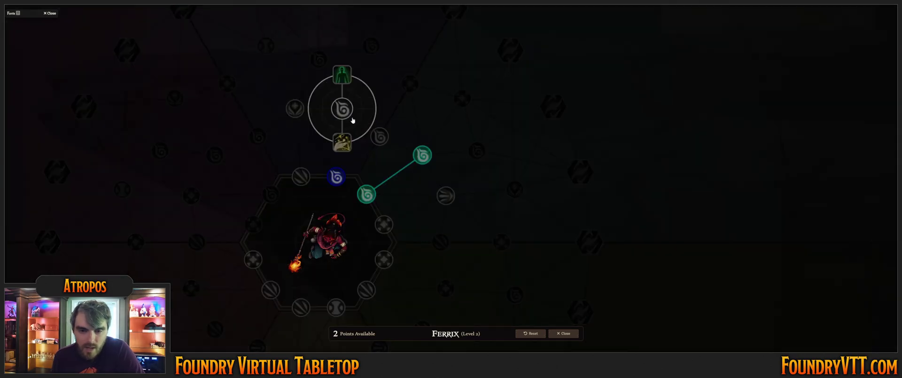
{"action": "left_click", "coordinate": [376, 138]}
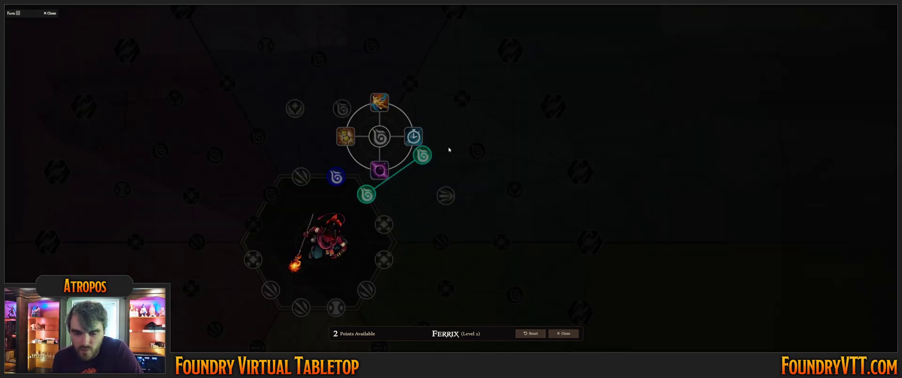
Examine the Intellect side's tier 1 movement node and tier 2 nodes, including Pyromancer, and close the talent tree
{"action": "left_click", "coordinate": [444, 213]}
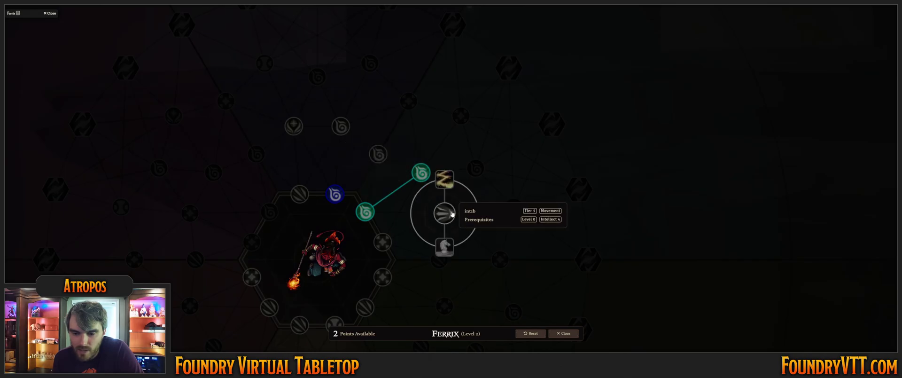
{"action": "left_click", "coordinate": [476, 168]}
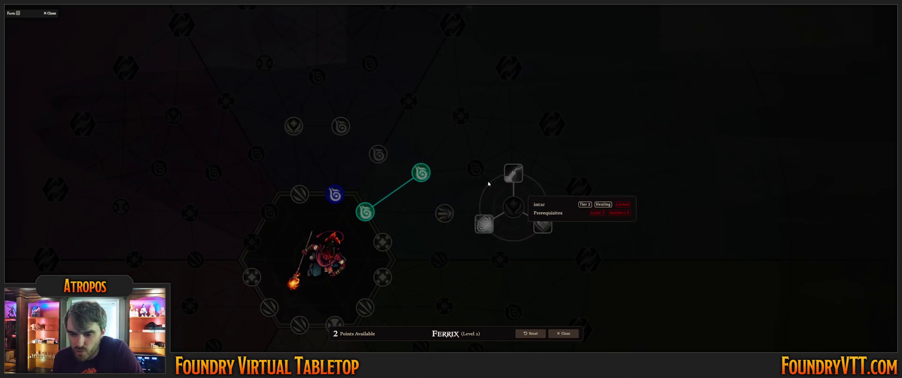
{"action": "mouse_move", "coordinate": [505, 172]}
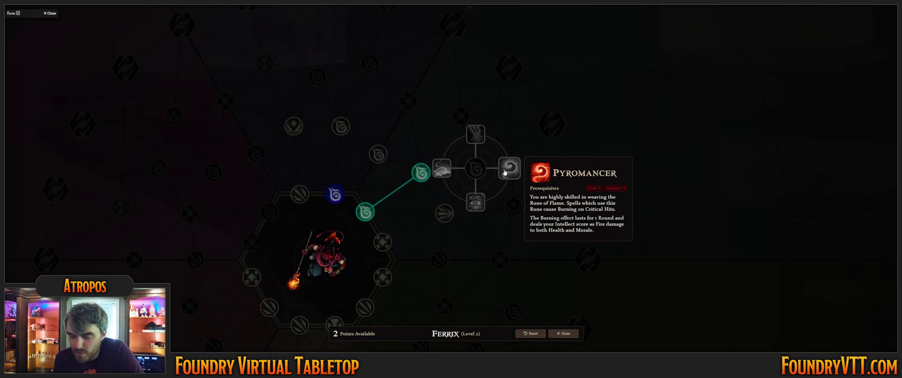
{"action": "left_click", "coordinate": [564, 333]}
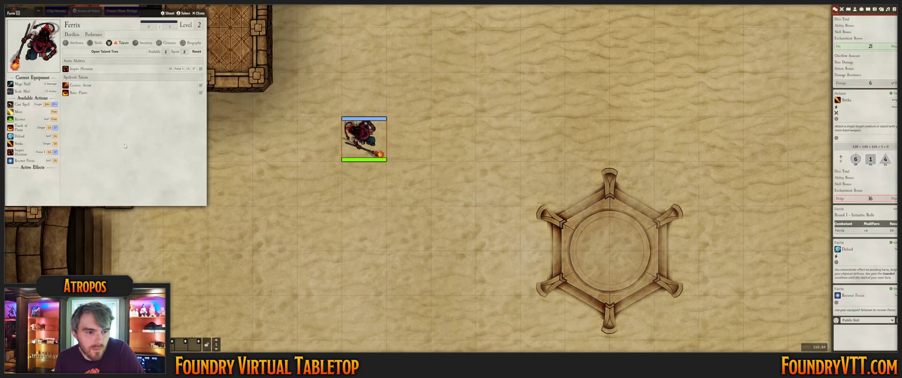
Check Ferrix's attributes, reopen the talent tree and spend one talent point on Inflection: Quicken
{"action": "left_click", "coordinate": [73, 43]}
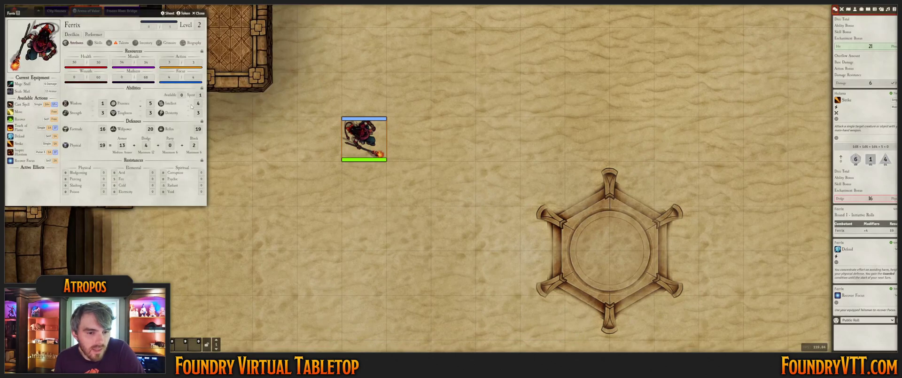
{"action": "left_click", "coordinate": [121, 42]}
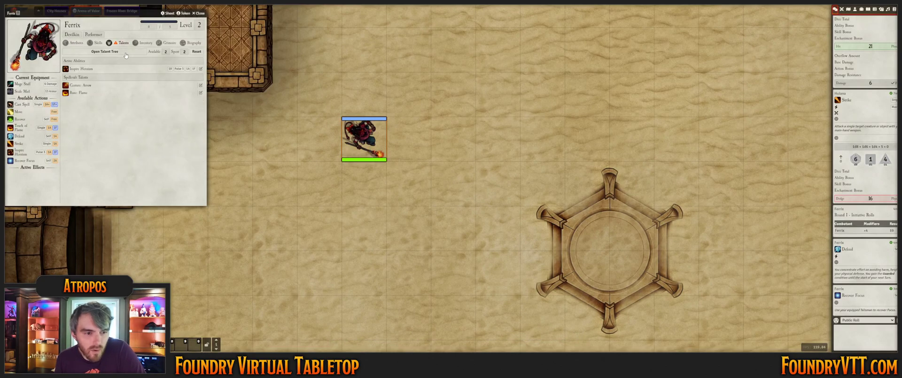
{"action": "left_click", "coordinate": [126, 57]}
{"action": "left_click", "coordinate": [475, 74]}
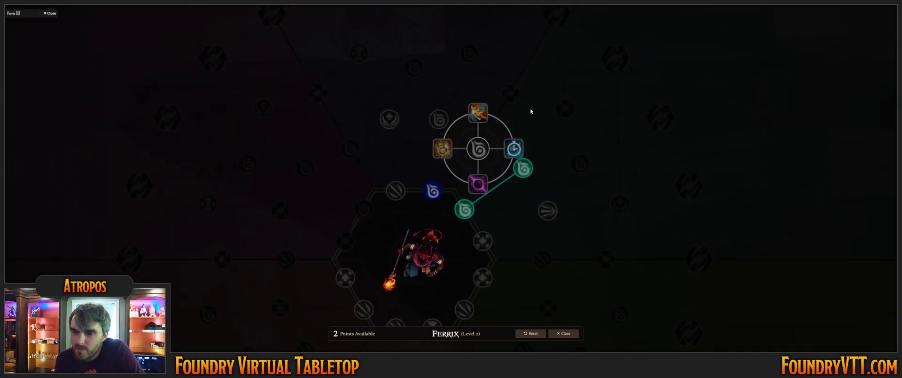
{"action": "left_click", "coordinate": [440, 153]}
{"action": "left_click", "coordinate": [431, 187]}
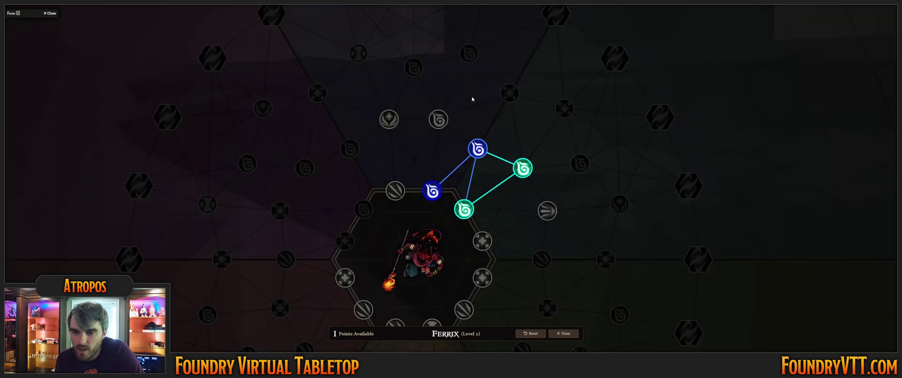
Spend the remaining talent point on Gesture: Influence and close the talent tree
{"action": "left_click", "coordinate": [438, 120]}
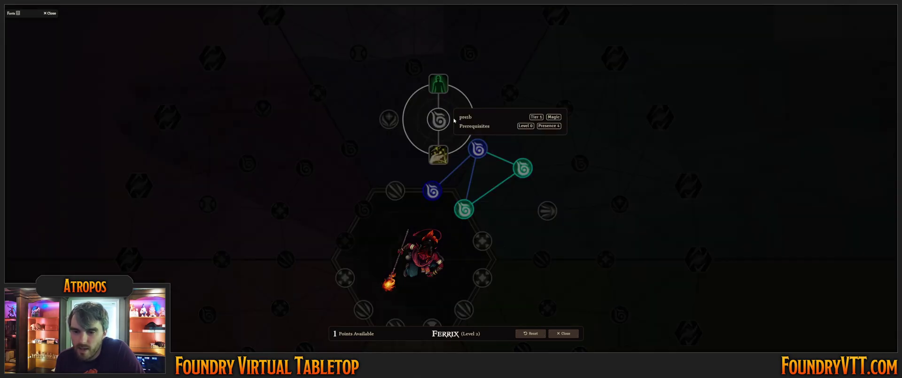
{"action": "left_click", "coordinate": [438, 155]}
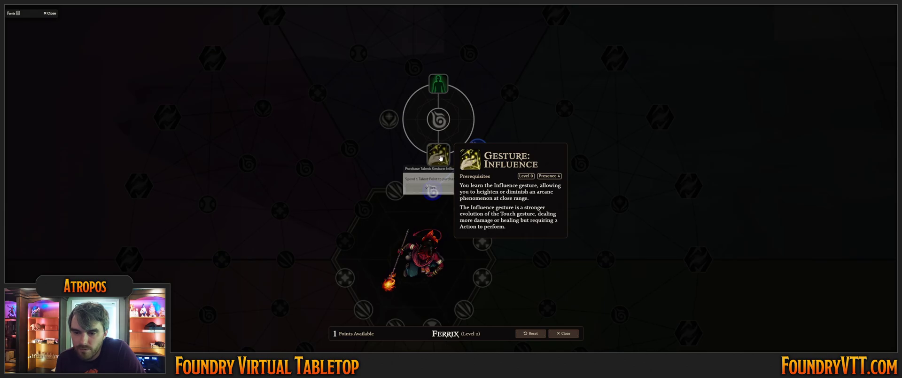
{"action": "left_click", "coordinate": [432, 187]}
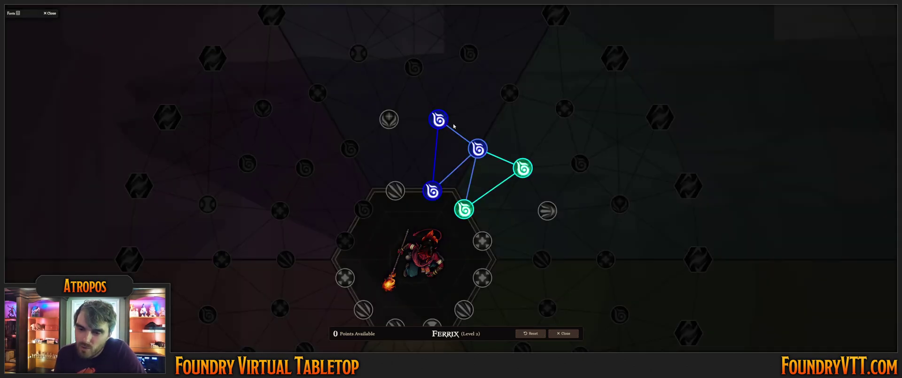
{"action": "left_click", "coordinate": [564, 333]}
Place a beast from the Playtest Adversaries folder in the arena, five squares from Ferrix, and target it
{"action": "scroll", "coordinate": [332, 160], "scroll_direction": "down", "scroll_amount": 2}
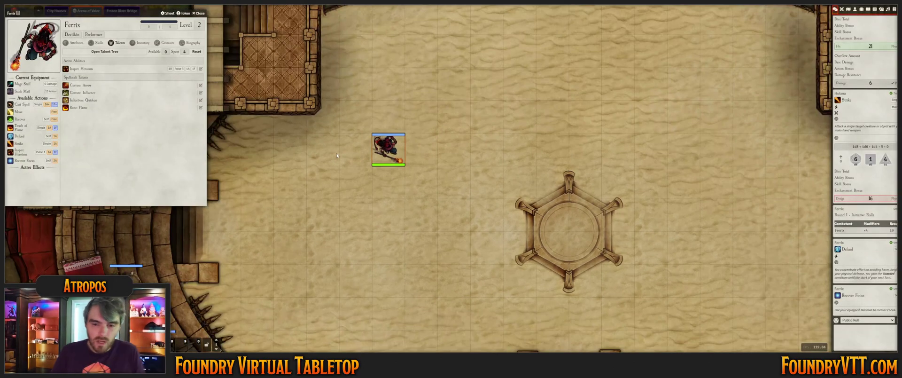
{"action": "left_click", "coordinate": [862, 9]}
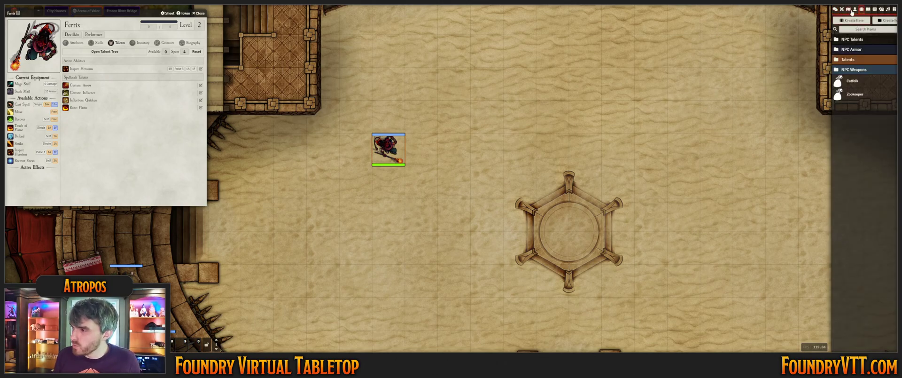
{"action": "left_click", "coordinate": [855, 9]}
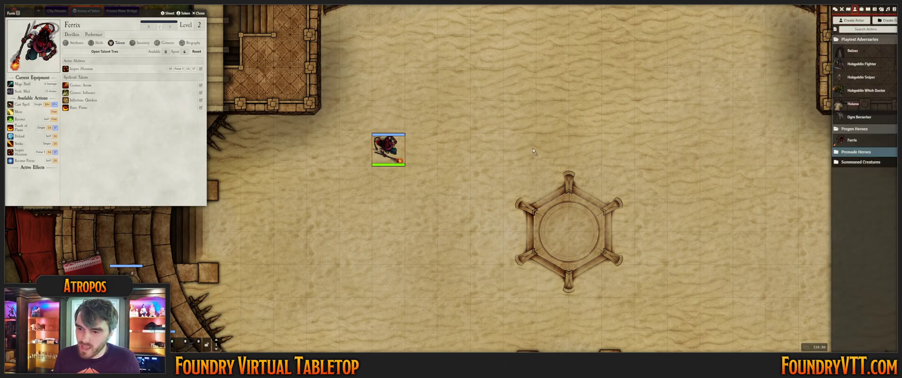
{"action": "scroll", "coordinate": [562, 160], "scroll_direction": "up", "scroll_amount": 2}
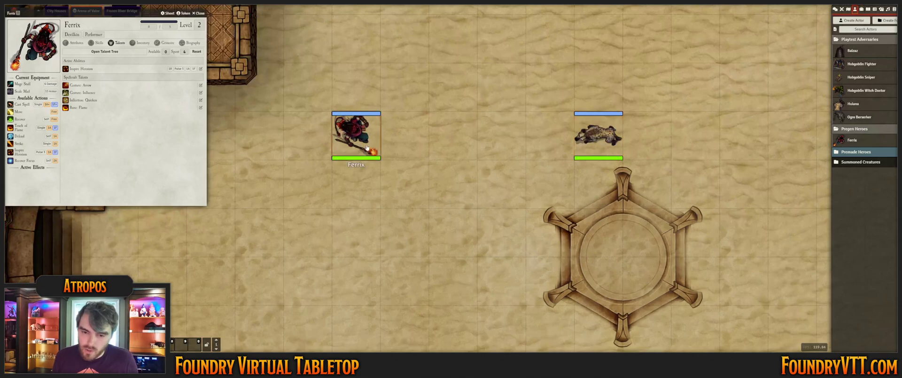
{"action": "key", "text": "t"}
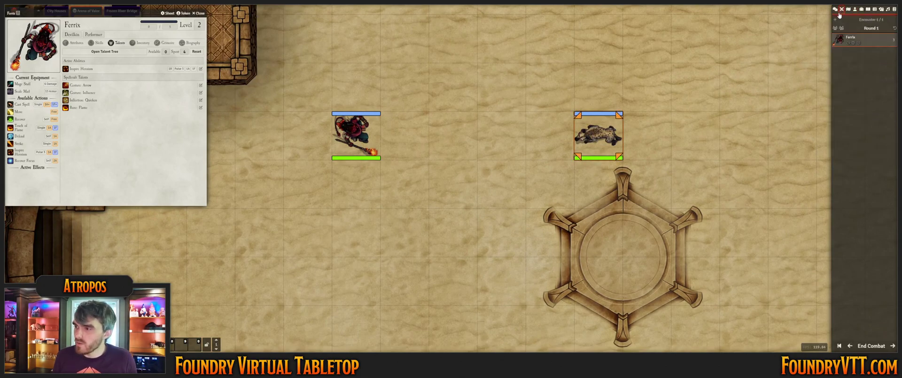
Add the beast to the combat encounter and advance the turns to Ferrix's turn in round 3
{"action": "right_click", "coordinate": [599, 135]}
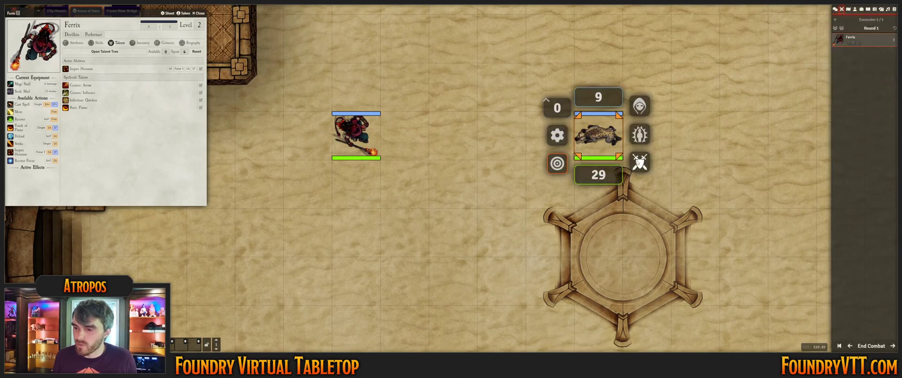
{"action": "left_click", "coordinate": [639, 161]}
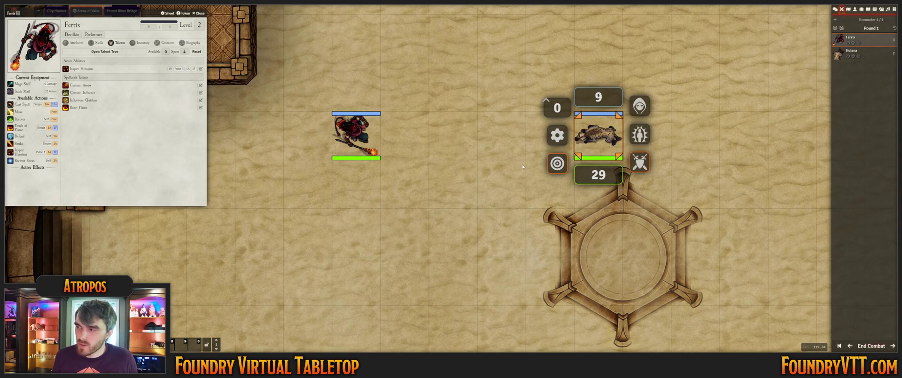
{"action": "left_click", "coordinate": [892, 346]}
{"action": "left_click", "coordinate": [893, 345]}
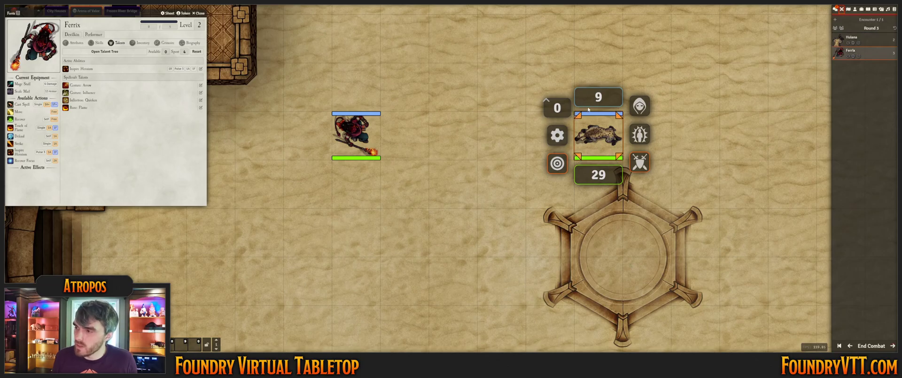
{"action": "left_click", "coordinate": [442, 124]}
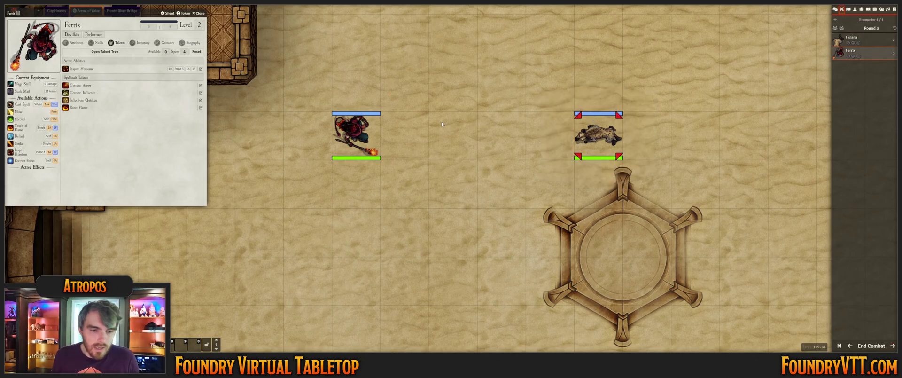
Have Ferrix cast a spell with the Flame rune and Arrow gesture at the beast, and check the roll in chat
{"action": "left_click", "coordinate": [74, 43]}
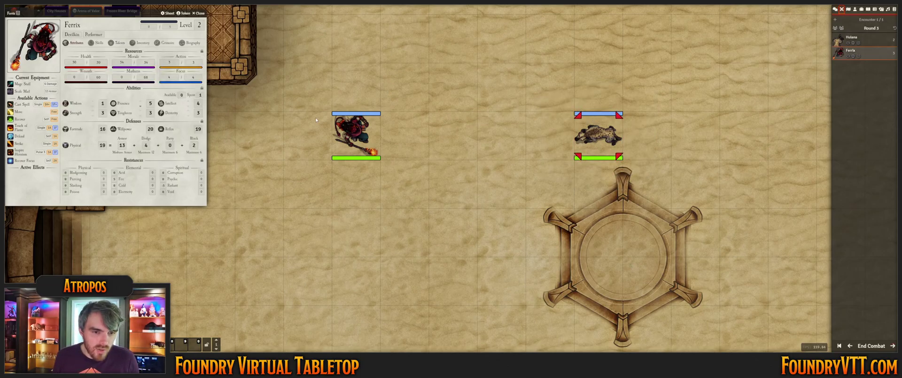
{"action": "left_click", "coordinate": [21, 104]}
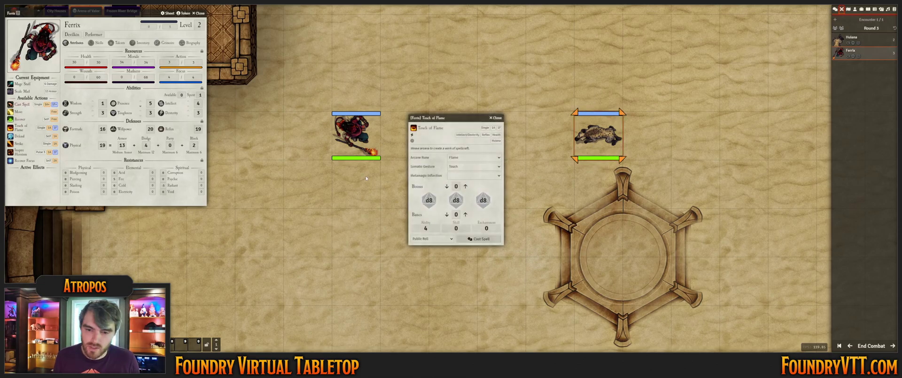
{"action": "left_click", "coordinate": [464, 167]}
{"action": "left_click", "coordinate": [464, 176]}
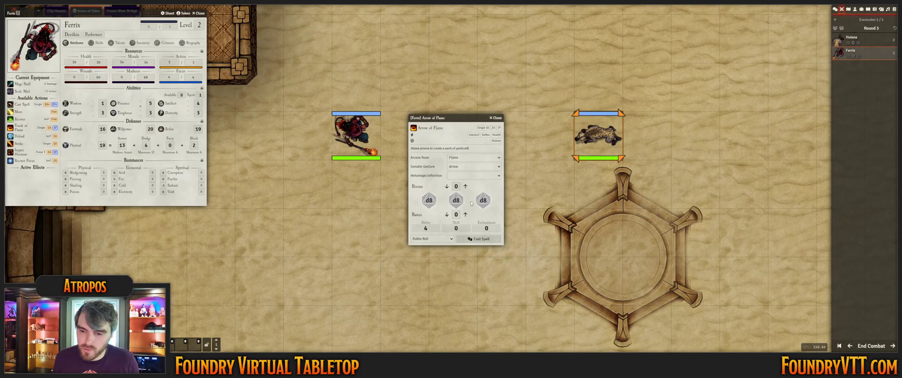
{"action": "left_click", "coordinate": [480, 238]}
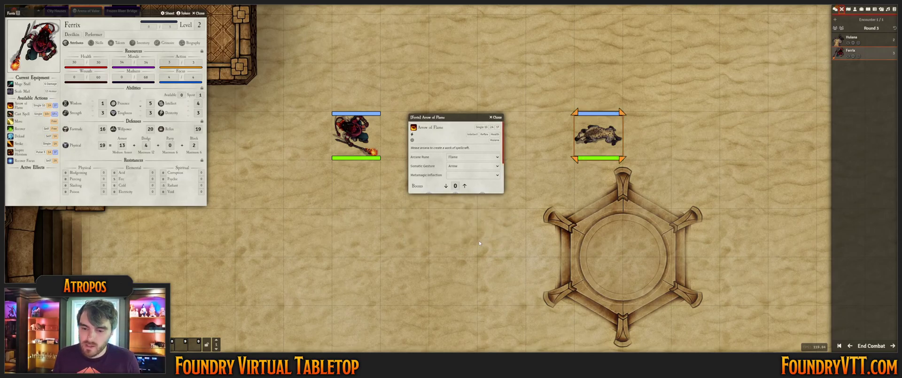
{"action": "left_click", "coordinate": [835, 9]}
{"action": "left_click", "coordinate": [878, 311]}
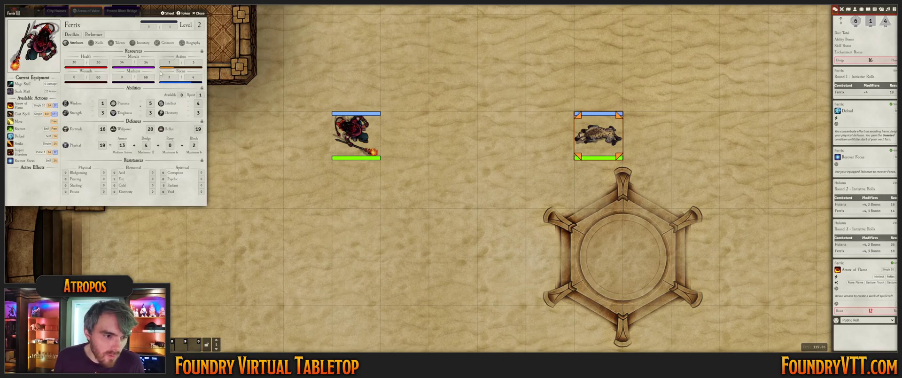
Have Ferrix cast Arrow of Flame with the Quicken inflection at the targeted beast, and confirm the result in chat
{"action": "left_click", "coordinate": [18, 106]}
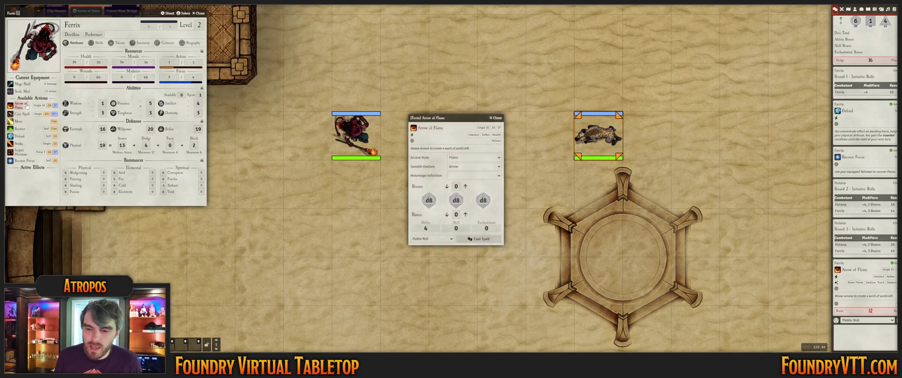
{"action": "left_click", "coordinate": [461, 187]}
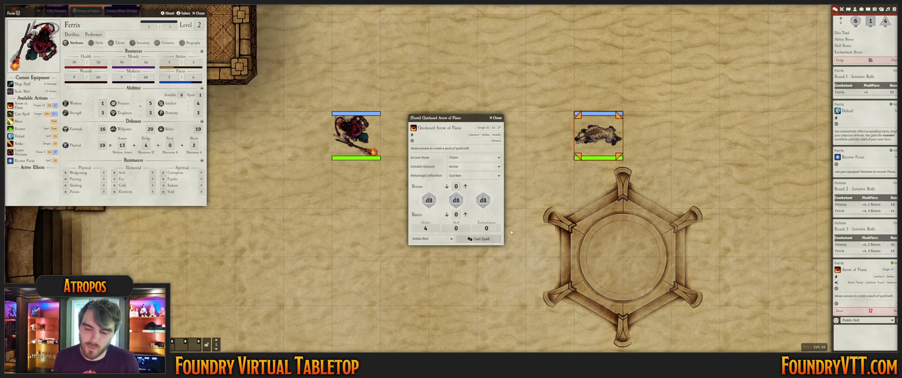
{"action": "left_click", "coordinate": [489, 241]}
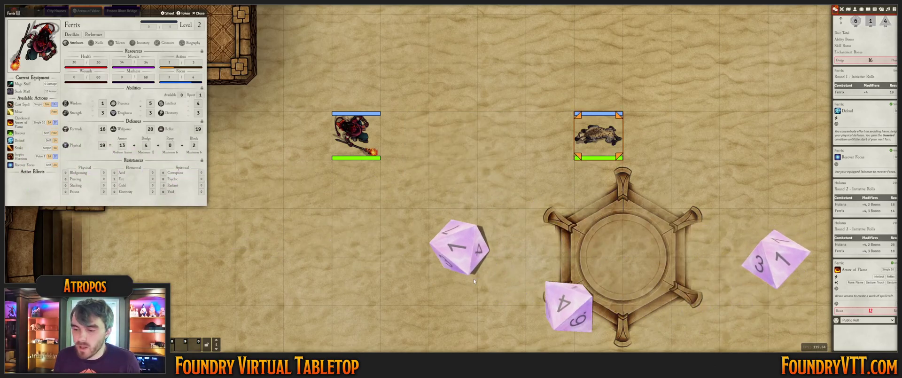
{"action": "left_click", "coordinate": [872, 310]}
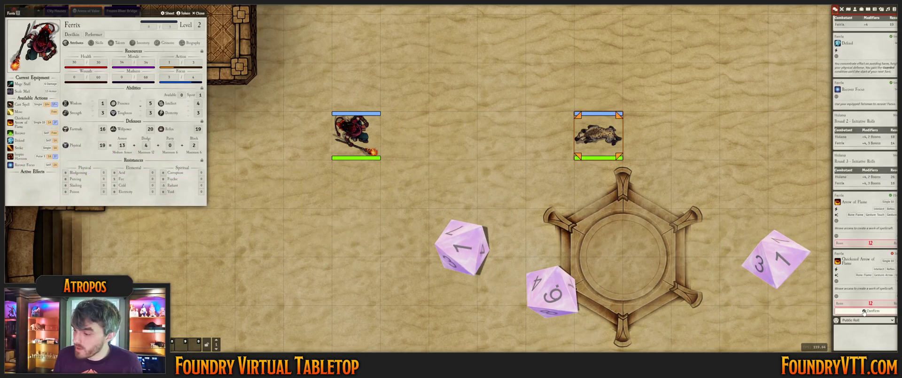
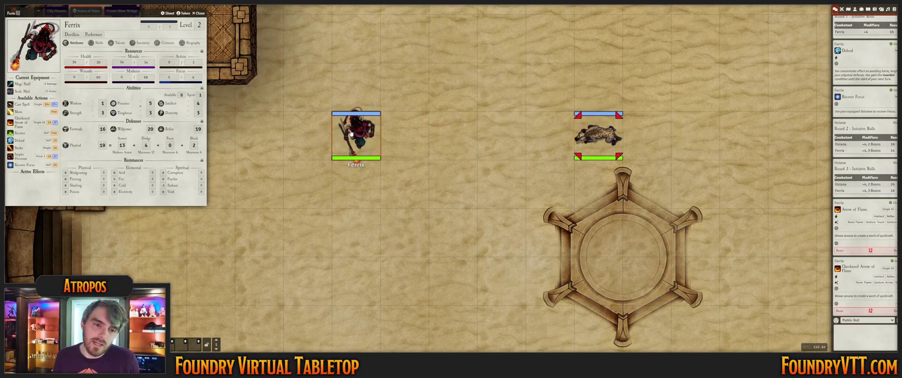
Start composing another spell with the Quicken inflection, examine the gesture and rune choices, and close it without casting
{"action": "left_click", "coordinate": [21, 104]}
{"action": "left_click", "coordinate": [498, 177]}
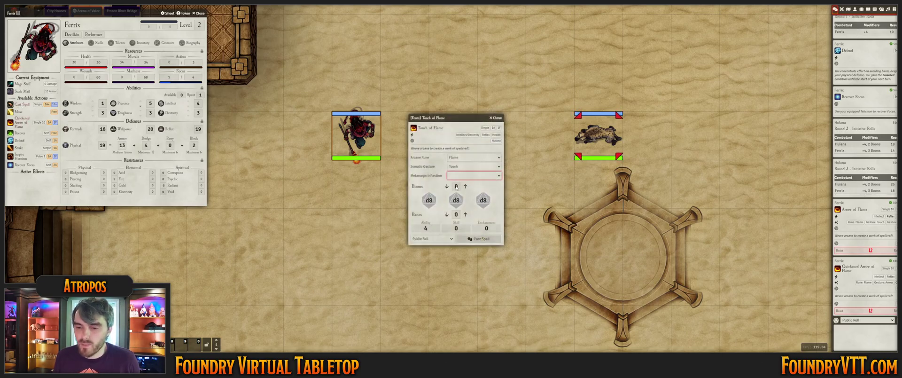
{"action": "left_click", "coordinate": [456, 186]}
{"action": "left_click", "coordinate": [469, 168]}
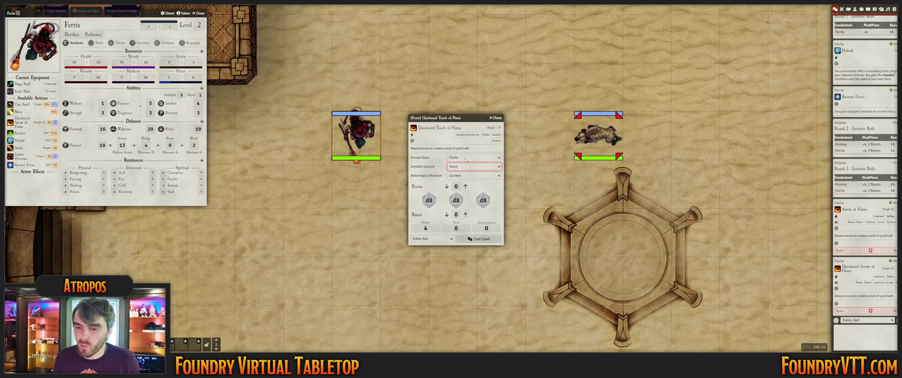
{"action": "left_click", "coordinate": [465, 158]}
{"action": "left_click", "coordinate": [497, 117]}
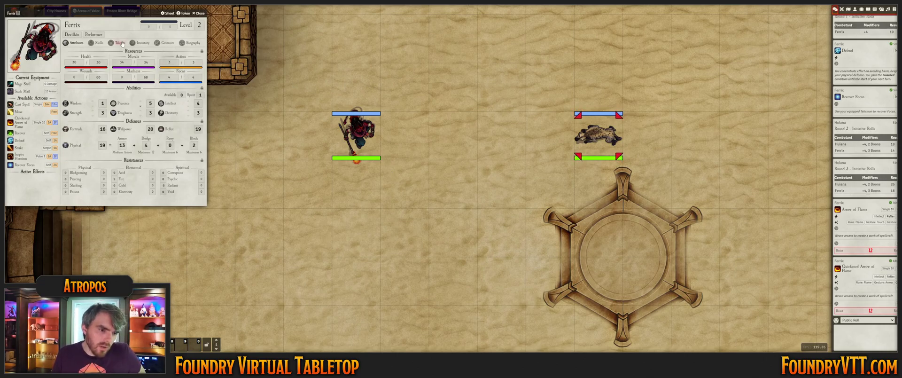
Check Ferrix's talents and set the character's level to 6
{"action": "left_click", "coordinate": [120, 43]}
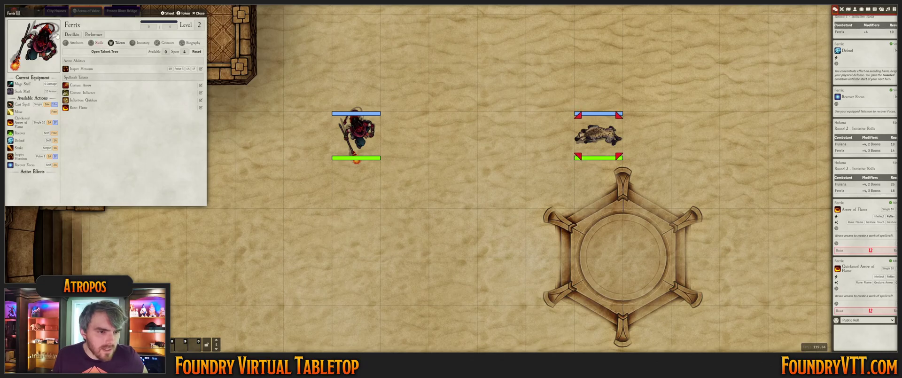
{"action": "left_click", "coordinate": [199, 25]}
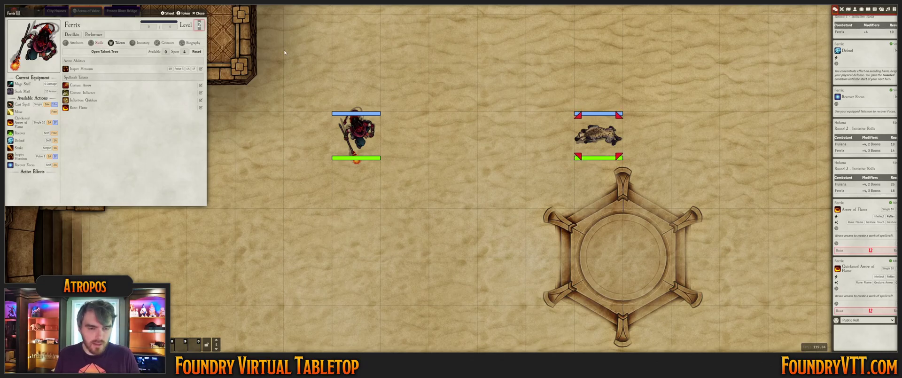
{"action": "type", "text": "6"}
{"action": "key", "text": "Return"}
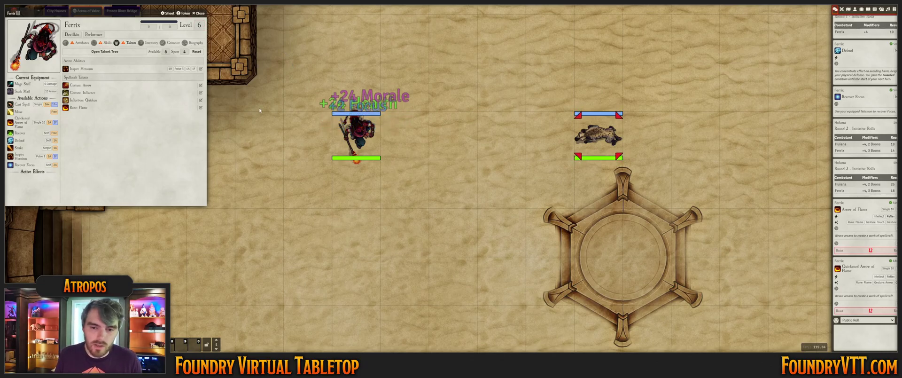
Spend the four ability points to raise Intellect to 5, Toughness to 4, Presence to 6 and Dexterity to 4
{"action": "left_click", "coordinate": [80, 43]}
{"action": "left_click_drag", "start_coordinate": [122, 14], "coordinate": [164, 62]}
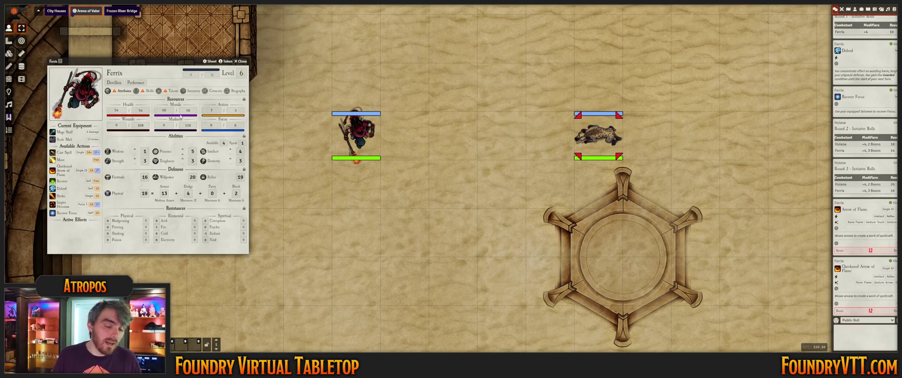
{"action": "left_click", "coordinate": [231, 149]}
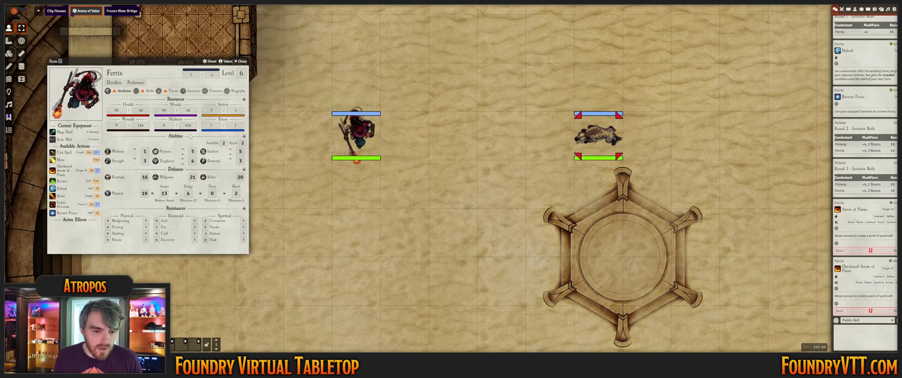
{"action": "left_click", "coordinate": [183, 148]}
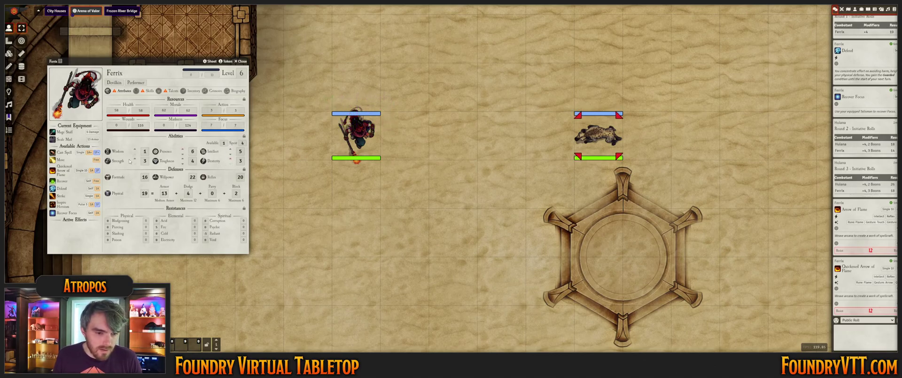
{"action": "left_click", "coordinate": [231, 158]}
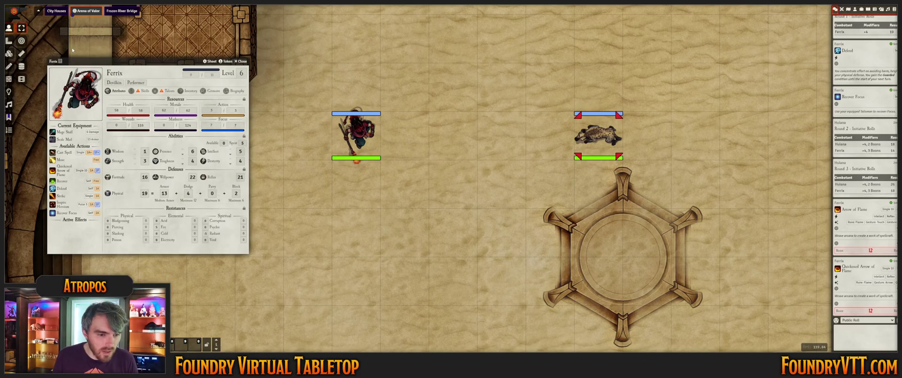
Review Ferrix's Awareness skill, raise it to rank 3 and choose the Sentinel specialization
{"action": "left_click", "coordinate": [144, 91]}
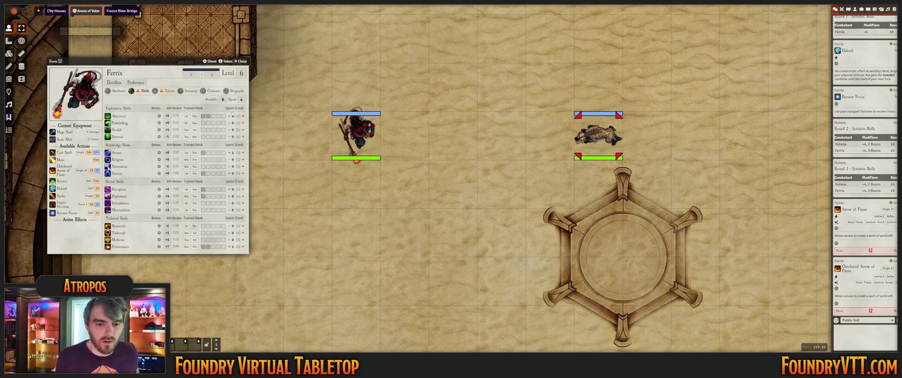
{"action": "left_click", "coordinate": [159, 116]}
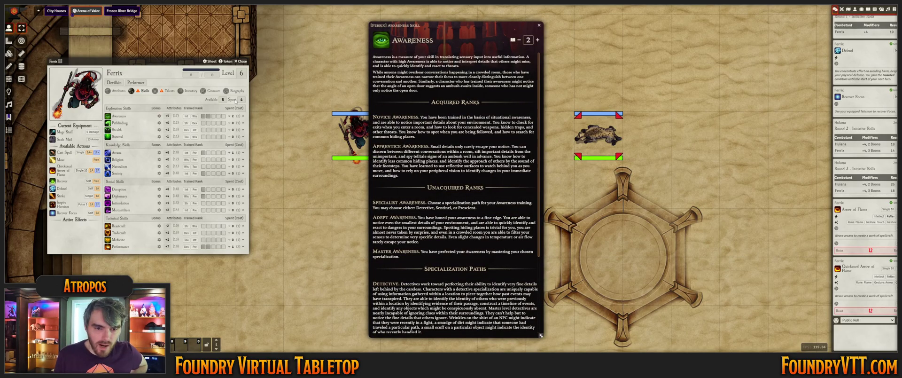
{"action": "scroll", "coordinate": [454, 133], "scroll_direction": "down", "scroll_amount": 3}
{"action": "scroll", "coordinate": [486, 87], "scroll_direction": "up", "scroll_amount": 3}
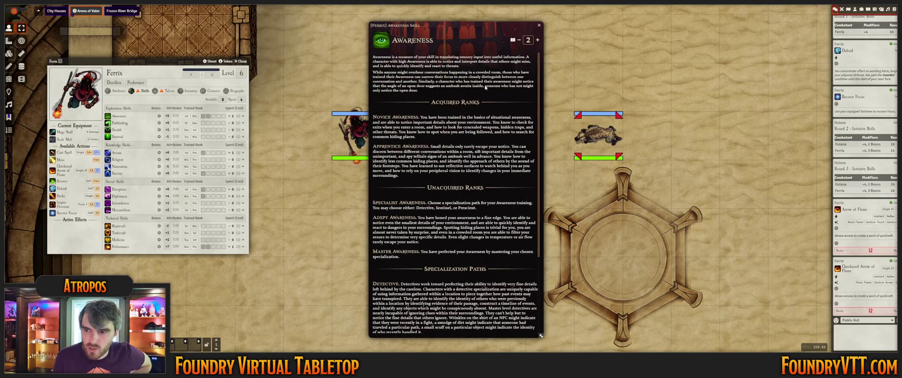
{"action": "left_click", "coordinate": [536, 40]}
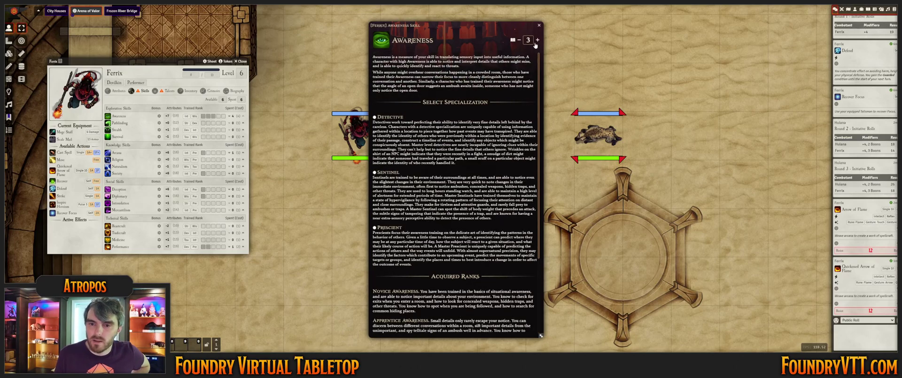
{"action": "left_click", "coordinate": [374, 118]}
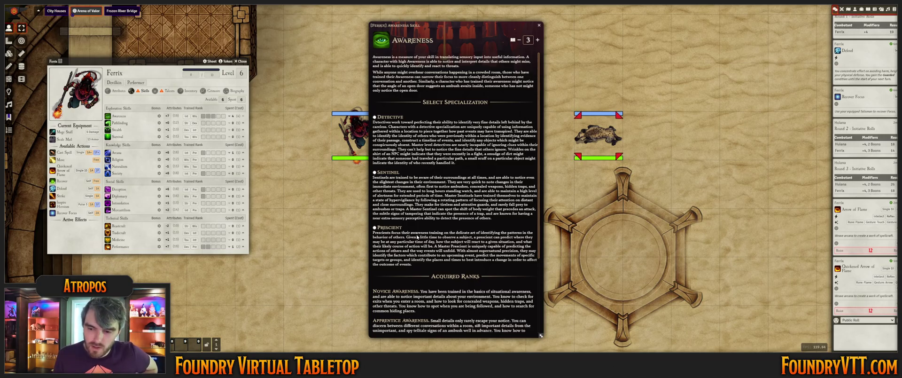
{"action": "left_click", "coordinate": [375, 173]}
{"action": "scroll", "coordinate": [451, 117], "scroll_direction": "down", "scroll_amount": 3}
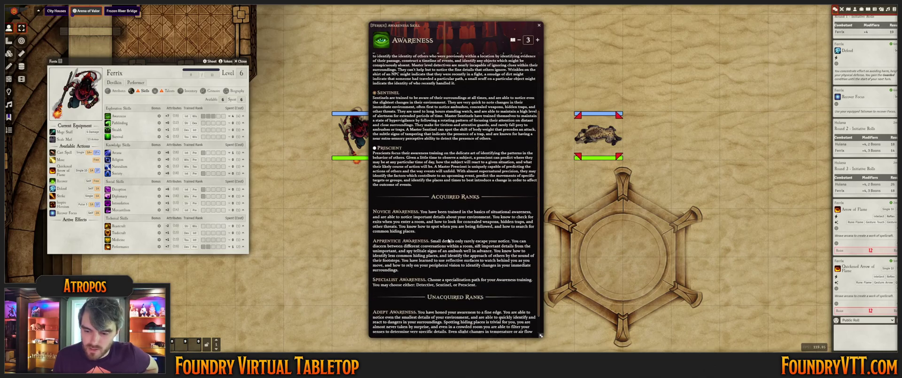
{"action": "left_click", "coordinate": [539, 27]}
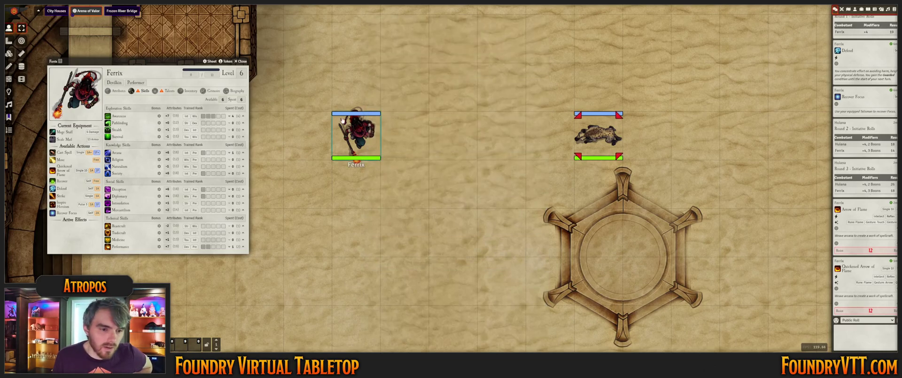
Spend the remaining skill points on Arcana, Diplomacy, Society, Deception and rank 3 of Performance, reviewing the Performance specializations
{"action": "left_click", "coordinate": [243, 152]}
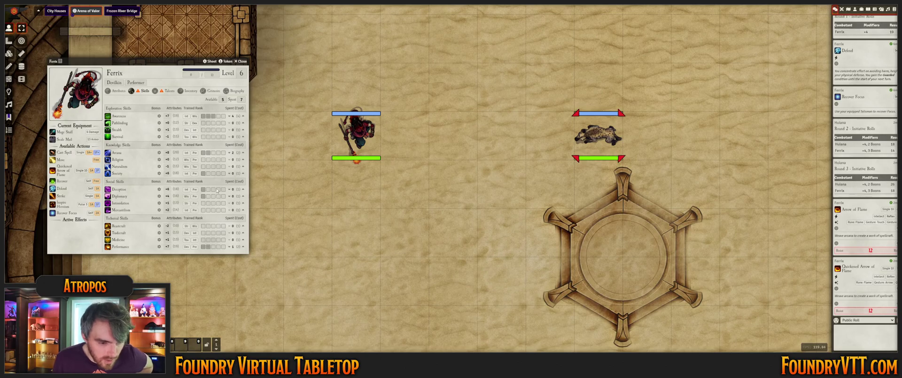
{"action": "left_click", "coordinate": [243, 196]}
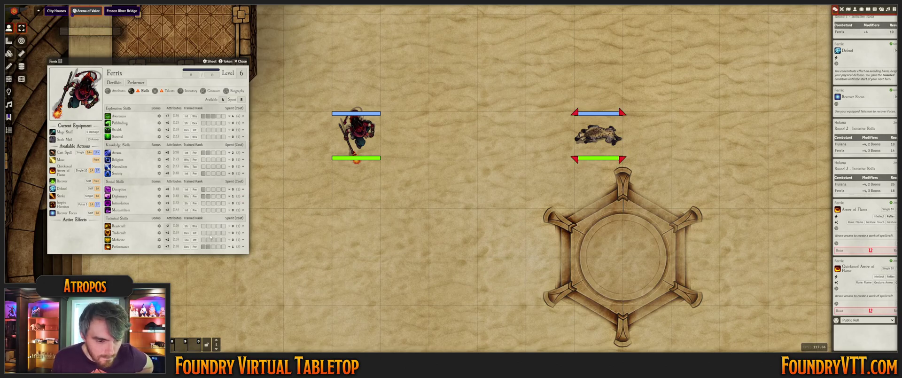
{"action": "left_click", "coordinate": [243, 246]}
{"action": "left_click", "coordinate": [158, 247]}
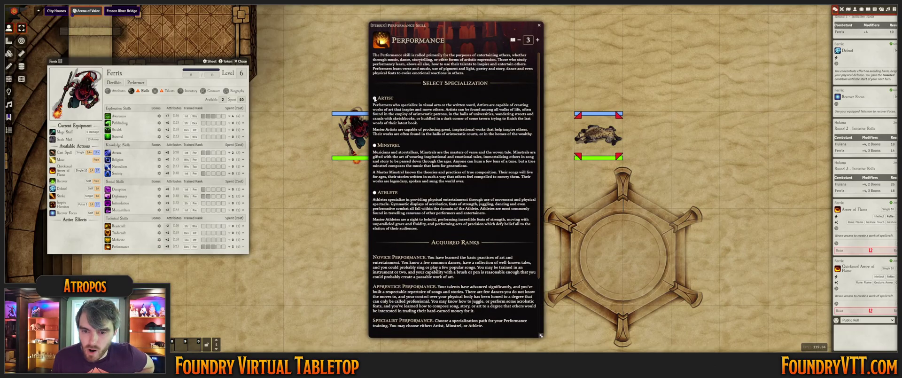
{"action": "left_click", "coordinate": [539, 25]}
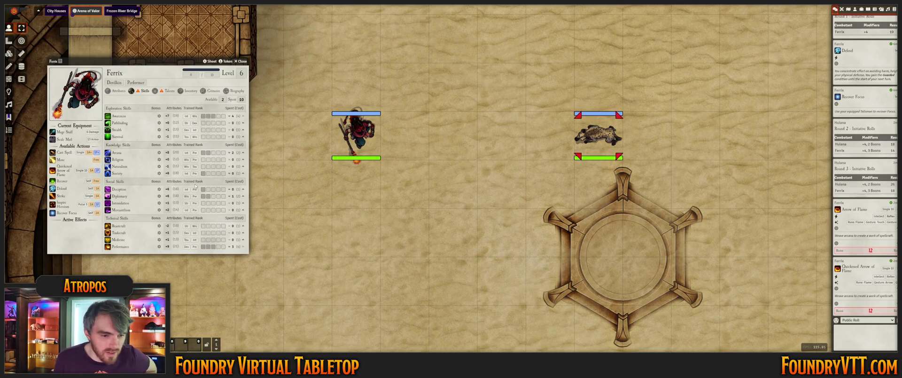
{"action": "left_click", "coordinate": [243, 174]}
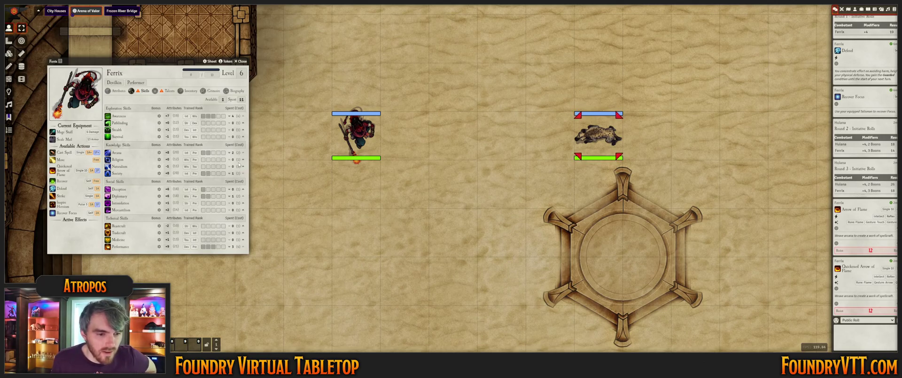
{"action": "left_click", "coordinate": [243, 189]}
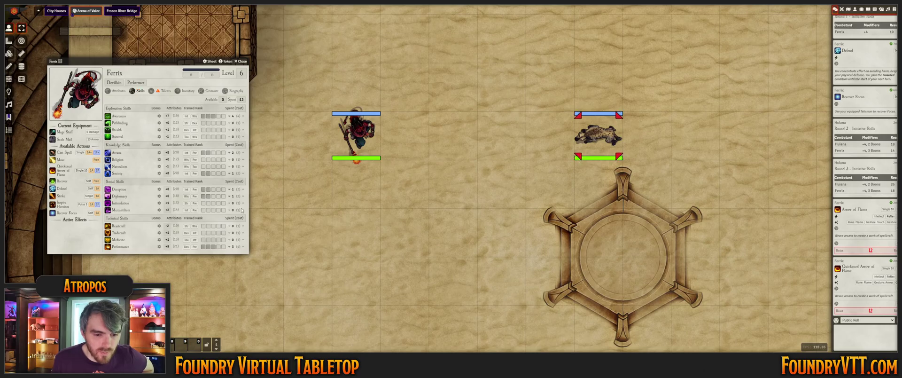
Open Ferrix's talent tree and spend one talent point on the Pyromancer talent
{"action": "left_click", "coordinate": [164, 91]}
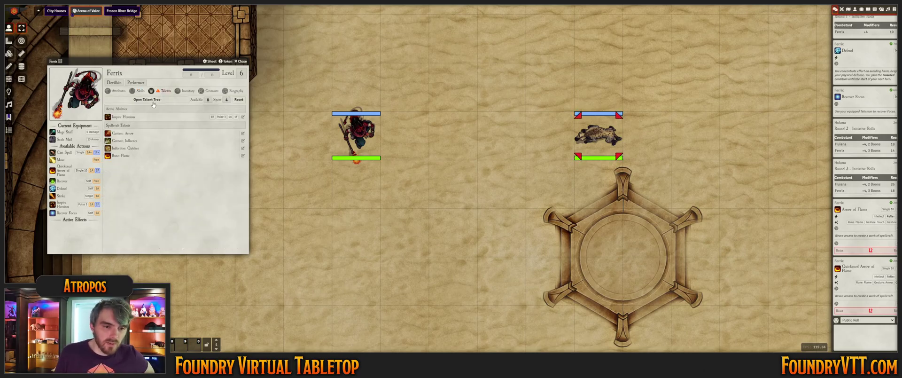
{"action": "scroll", "coordinate": [505, 190], "scroll_direction": "down", "scroll_amount": 2}
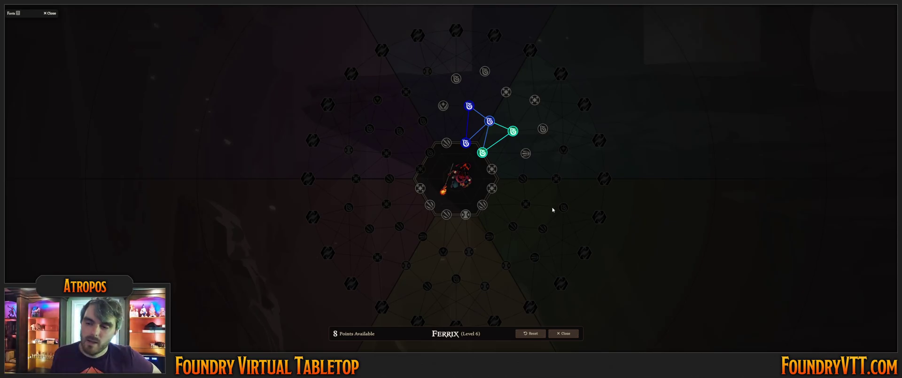
{"action": "scroll", "coordinate": [555, 197], "scroll_direction": "up", "scroll_amount": 5}
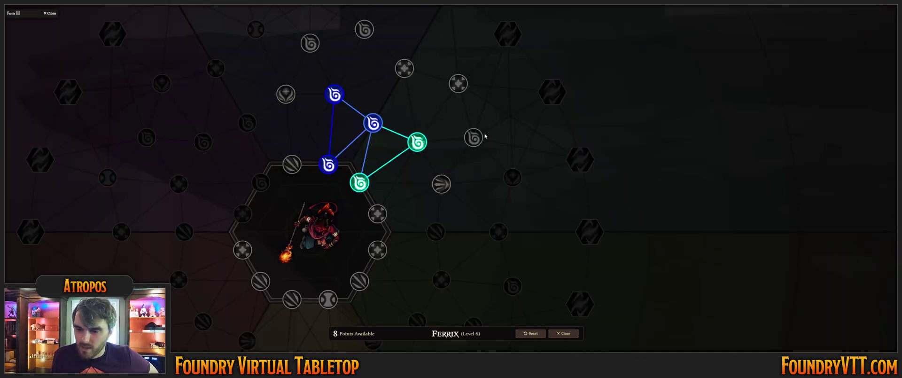
{"action": "mouse_move", "coordinate": [473, 137]}
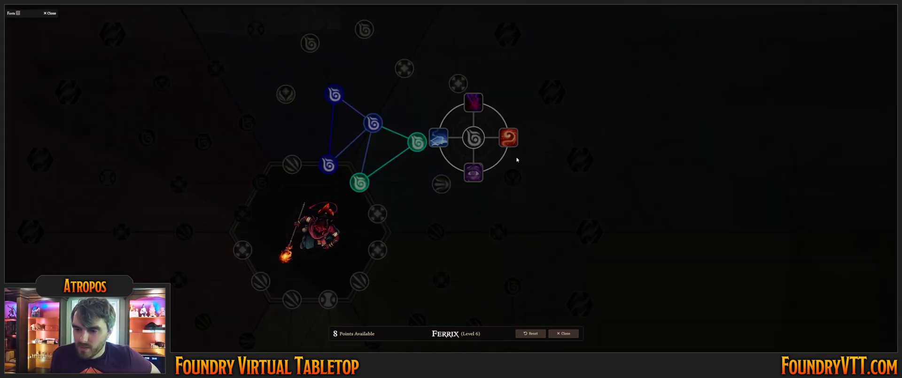
{"action": "left_click", "coordinate": [508, 137]}
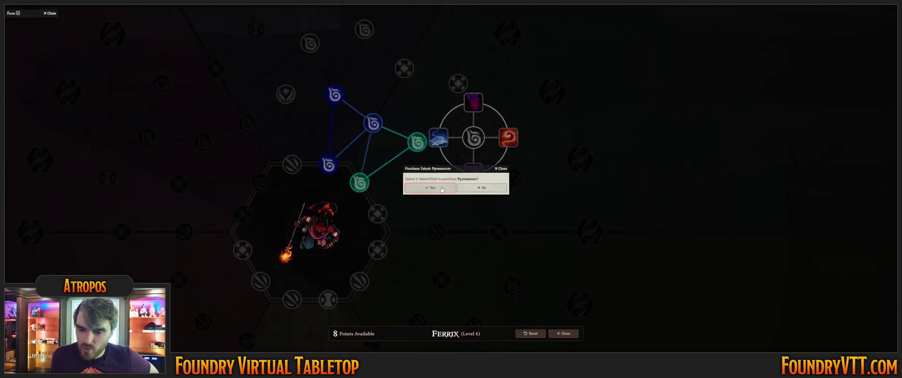
{"action": "left_click", "coordinate": [430, 187]}
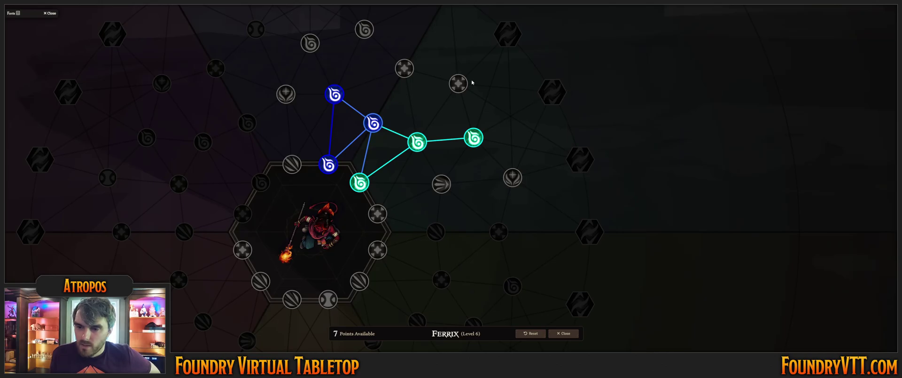
{"action": "mouse_move", "coordinate": [476, 69]}
{"action": "left_mouse_down"}
{"action": "mouse_move", "coordinate": [475, 154]}
{"action": "mouse_move", "coordinate": [464, 64]}
{"action": "left_mouse_up"}
{"action": "scroll", "coordinate": [472, 147], "scroll_direction": "down", "scroll_amount": 2}
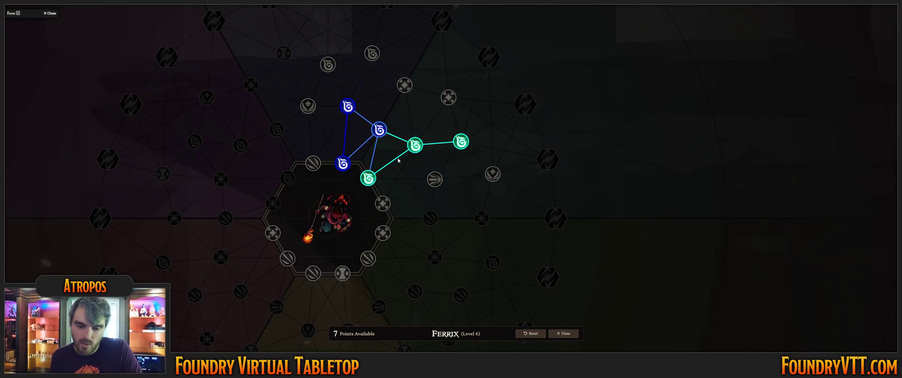
Examine the tier 3 signature nodes on the outer ring of Ferrix's talent tree and their prerequisites
{"action": "left_click_drag", "start_coordinate": [445, 71], "coordinate": [533, 12]}
{"action": "scroll", "coordinate": [362, 160], "scroll_direction": "down", "scroll_amount": 6}
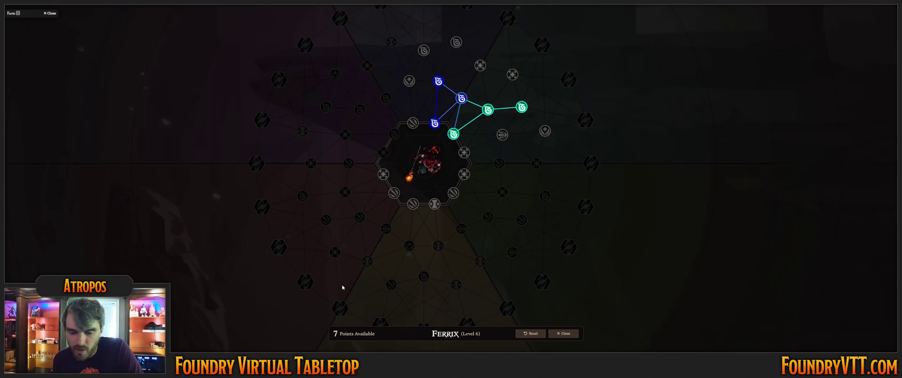
{"action": "scroll", "coordinate": [453, 129], "scroll_direction": "up", "scroll_amount": 5}
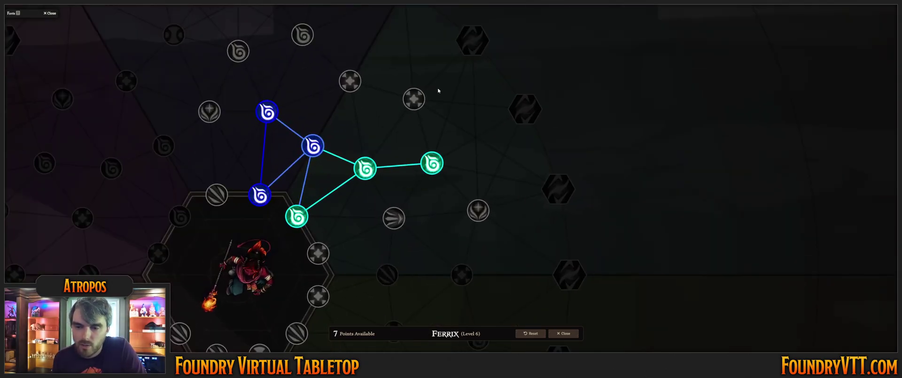
{"action": "left_click_drag", "start_coordinate": [439, 91], "coordinate": [446, 172]}
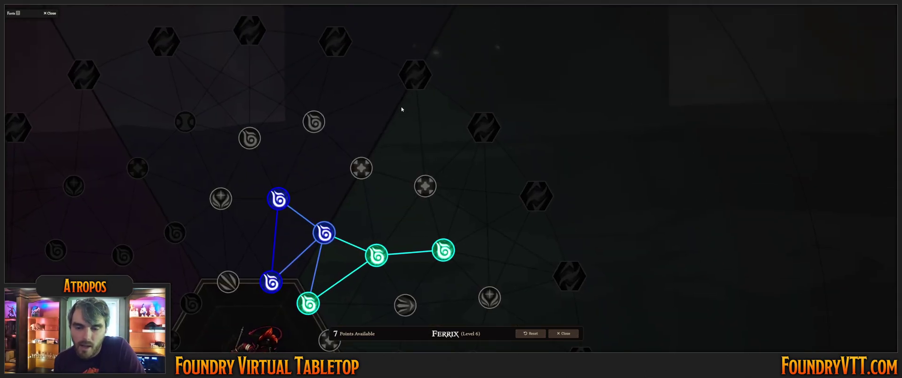
{"action": "mouse_move", "coordinate": [406, 94]}
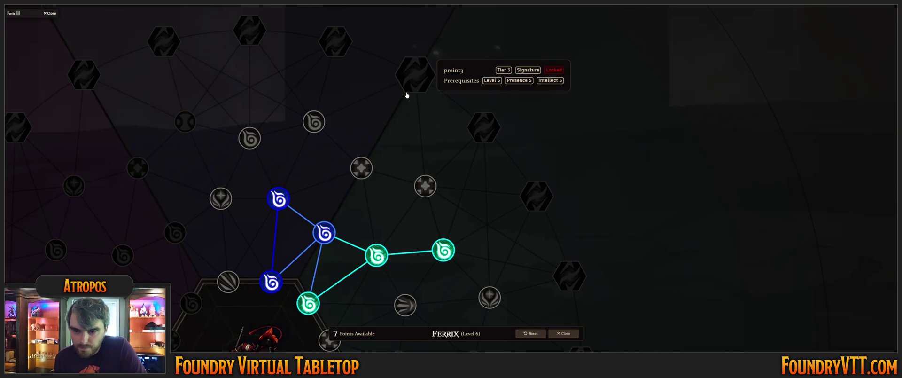
{"action": "left_click_drag", "start_coordinate": [407, 95], "coordinate": [495, 182]}
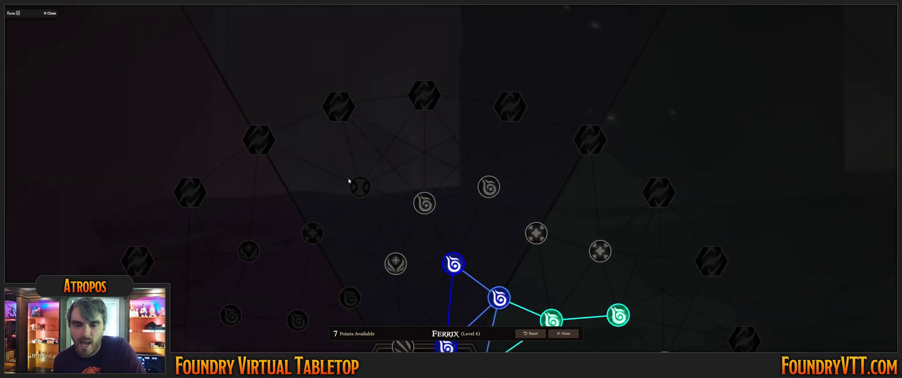
{"action": "left_click_drag", "start_coordinate": [595, 184], "coordinate": [461, 97]}
{"action": "scroll", "coordinate": [461, 97], "scroll_direction": "down", "scroll_amount": 2}
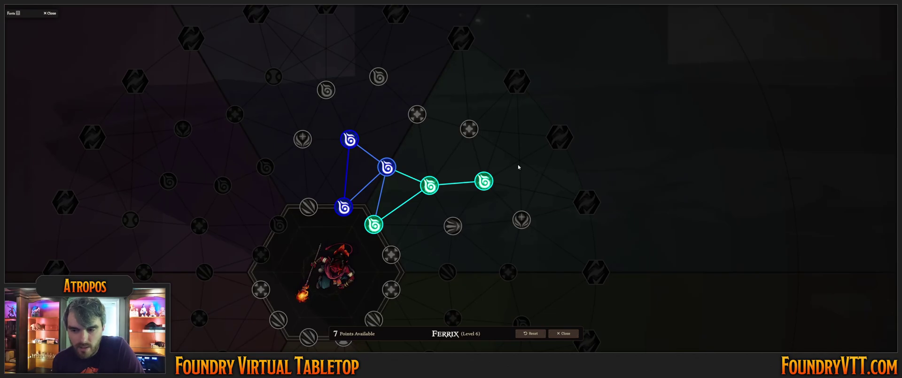
{"action": "left_click", "coordinate": [482, 84]}
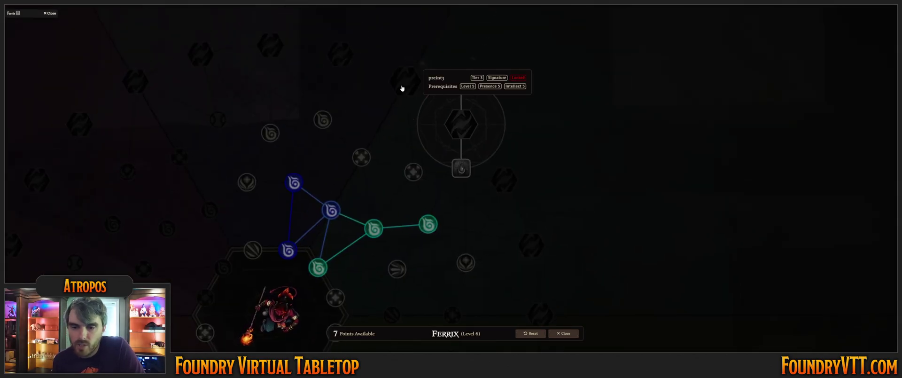
{"action": "left_click", "coordinate": [403, 85]}
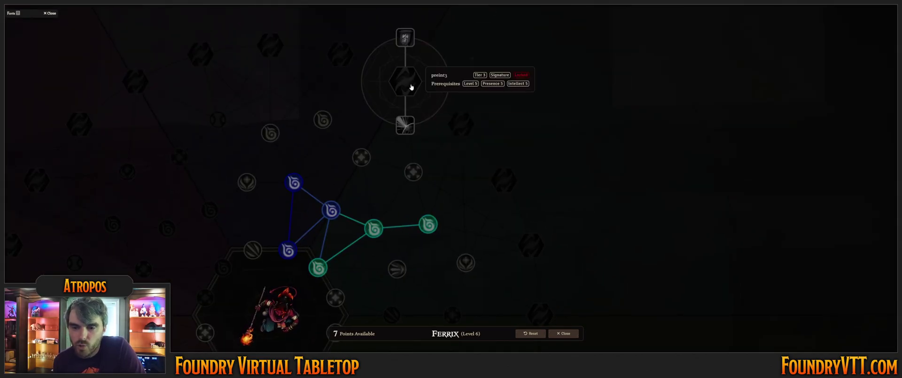
{"action": "left_click", "coordinate": [504, 181]}
{"action": "left_click", "coordinate": [532, 248]}
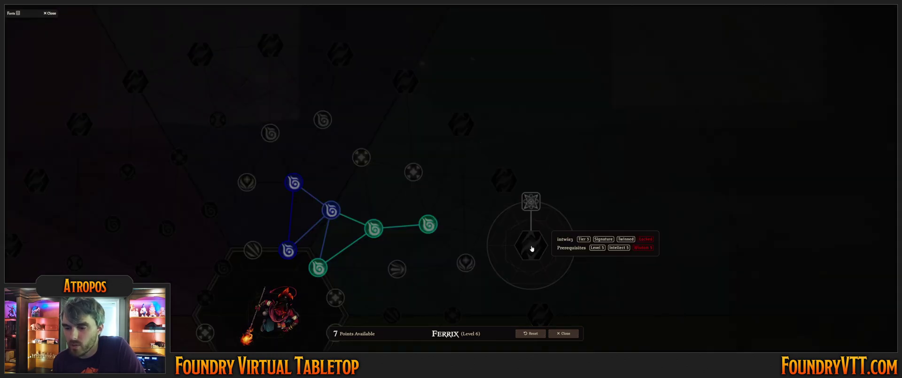
Review the Poisoner and Spellblade signature talents and their ability prerequisites
{"action": "left_click", "coordinate": [491, 227]}
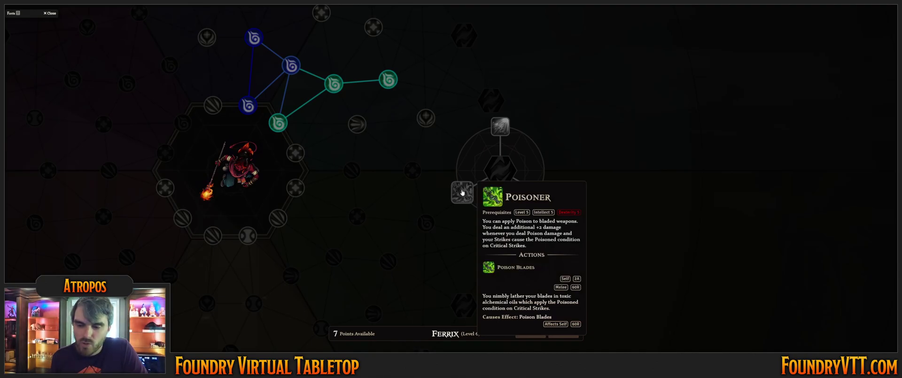
{"action": "left_click", "coordinate": [500, 168]}
{"action": "left_click", "coordinate": [472, 147]}
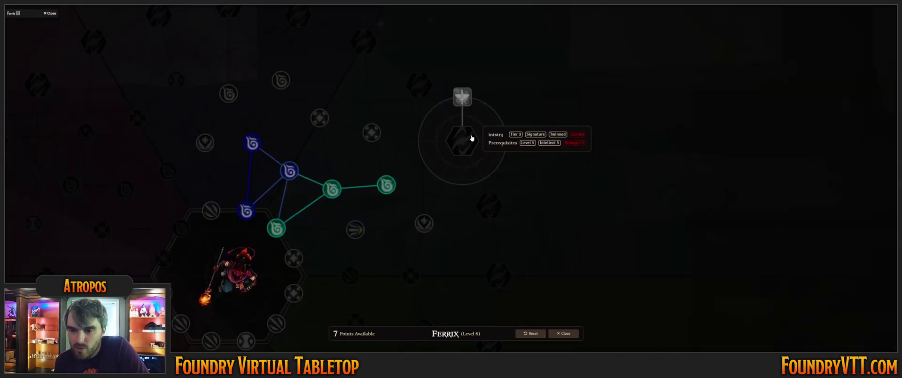
{"action": "mouse_move", "coordinate": [461, 98]}
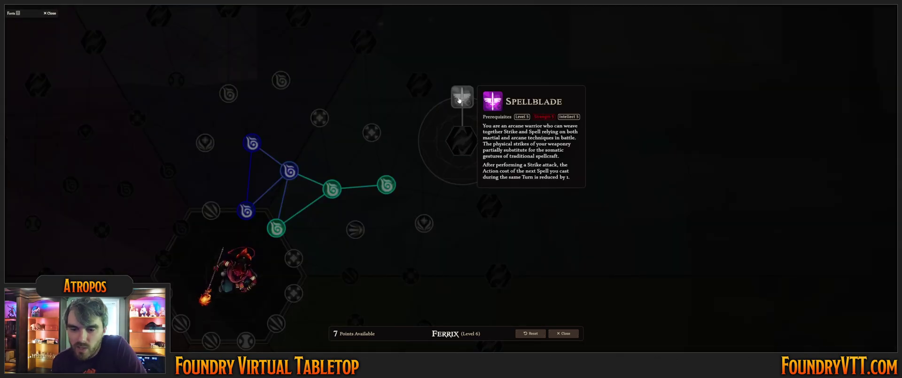
{"action": "mouse_move", "coordinate": [468, 143]}
{"action": "left_click", "coordinate": [420, 85]}
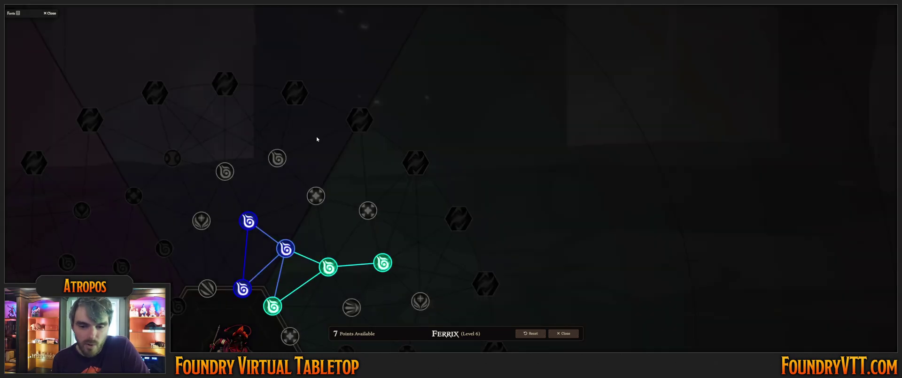
Review the War Mage signature talent and the tier 2 Presence magic talents, including Inspirator
{"action": "left_click", "coordinate": [360, 120]}
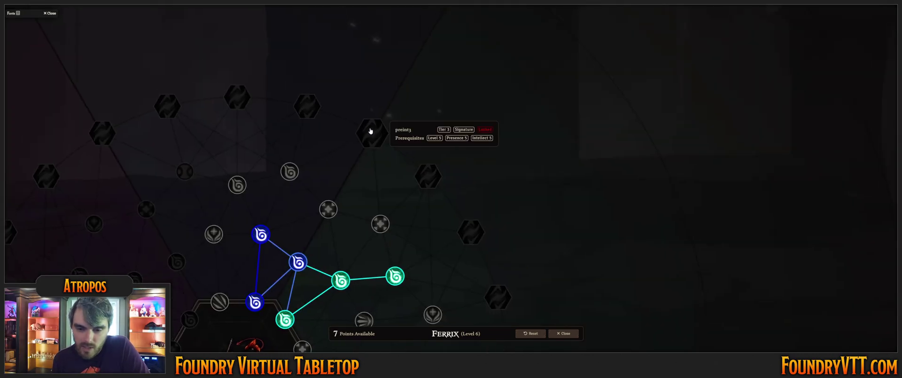
{"action": "mouse_move", "coordinate": [372, 185]}
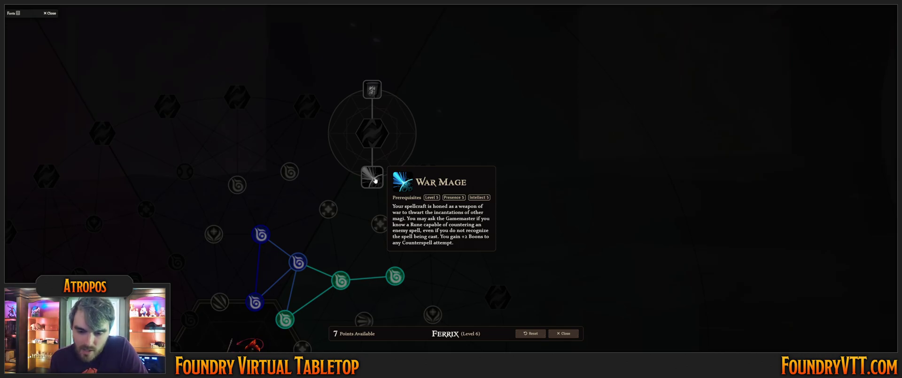
{"action": "left_click_drag", "start_coordinate": [516, 211], "coordinate": [502, 141]}
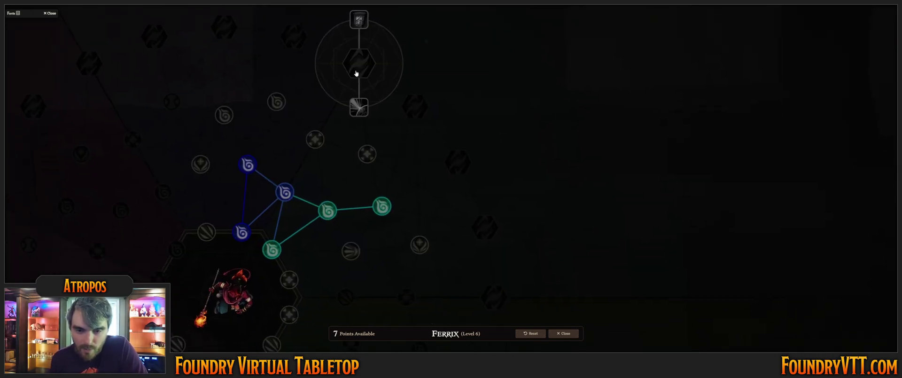
{"action": "mouse_move", "coordinate": [358, 71]}
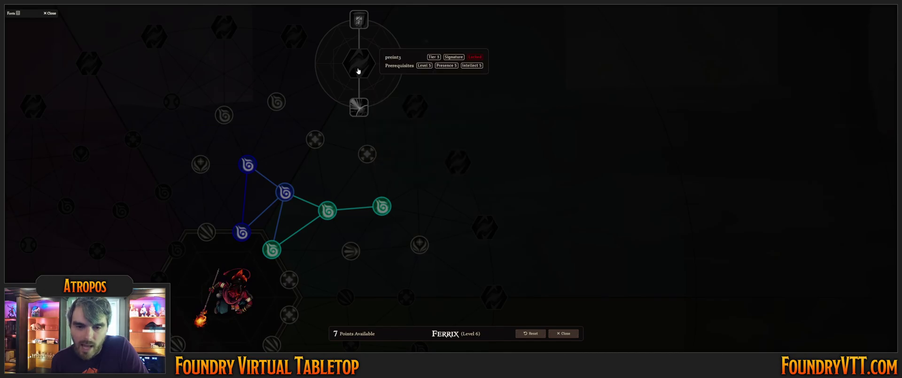
{"action": "left_click", "coordinate": [274, 108]}
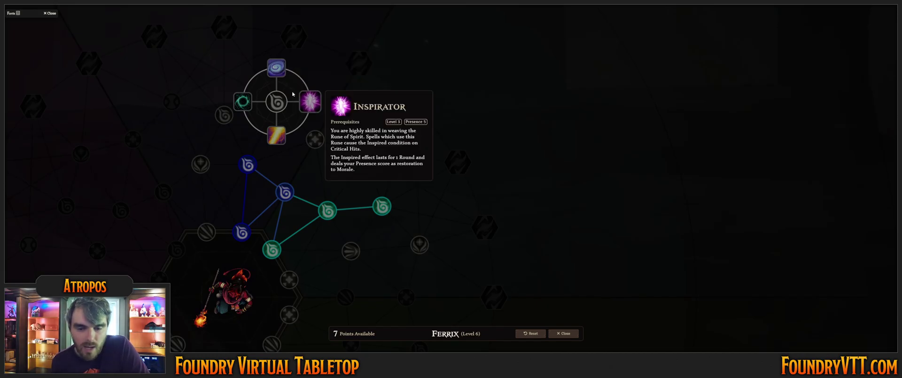
{"action": "mouse_move", "coordinate": [274, 67]}
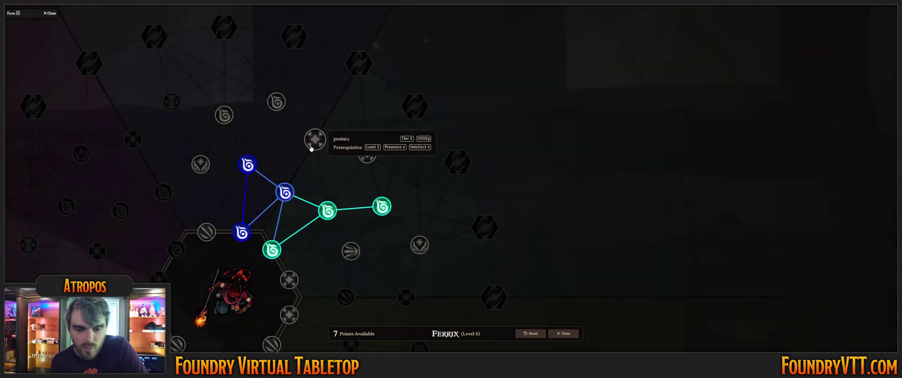
Spend one talent point on Clarify Intent from the tier 2 Presence and Intellect utility node
{"action": "left_click", "coordinate": [315, 140]}
{"action": "mouse_move", "coordinate": [317, 102]}
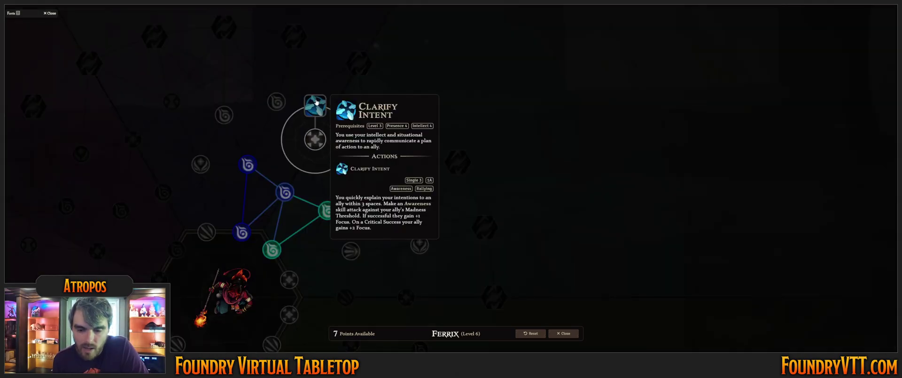
{"action": "left_click", "coordinate": [317, 102]}
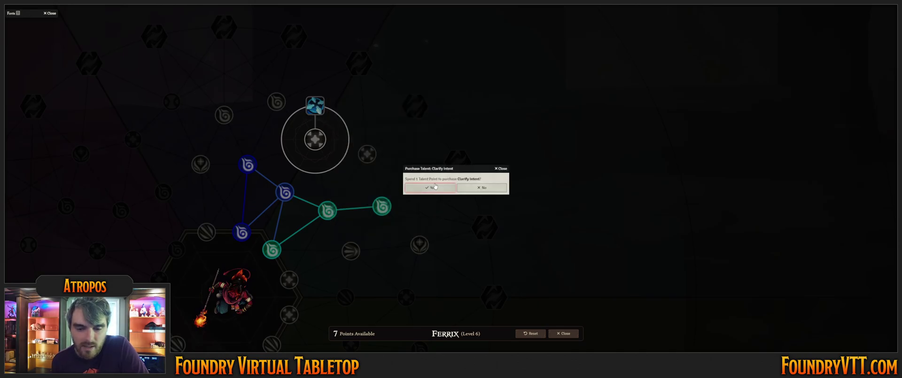
{"action": "left_click", "coordinate": [422, 187]}
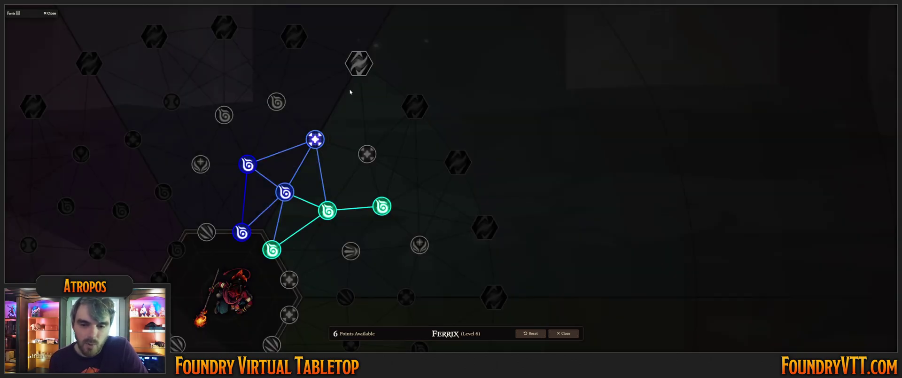
Spend one talent point on War Mage from the tier 3 Presence and Intellect signature node
{"action": "left_click", "coordinate": [359, 63]}
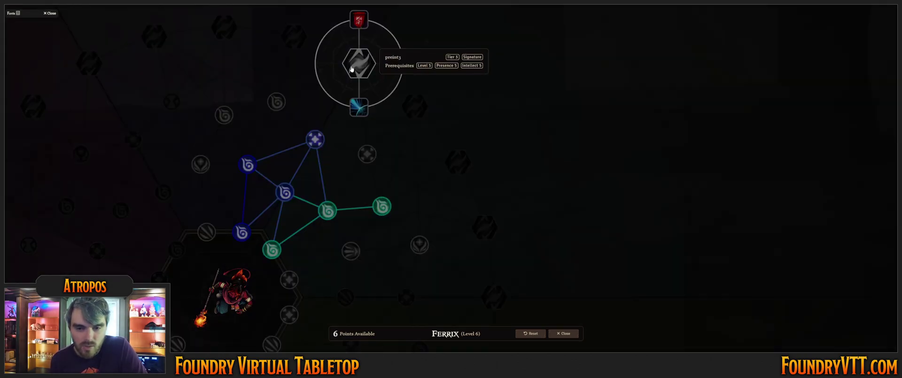
{"action": "left_click", "coordinate": [360, 112]}
{"action": "left_click", "coordinate": [422, 187]}
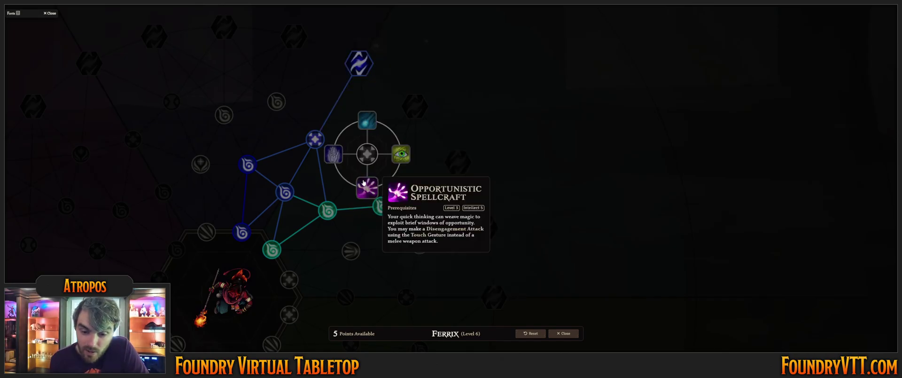
Compare the talents on the tier 2 Intellect utility node and spend one talent point on Intellectual Superiority
{"action": "mouse_move", "coordinate": [407, 154]}
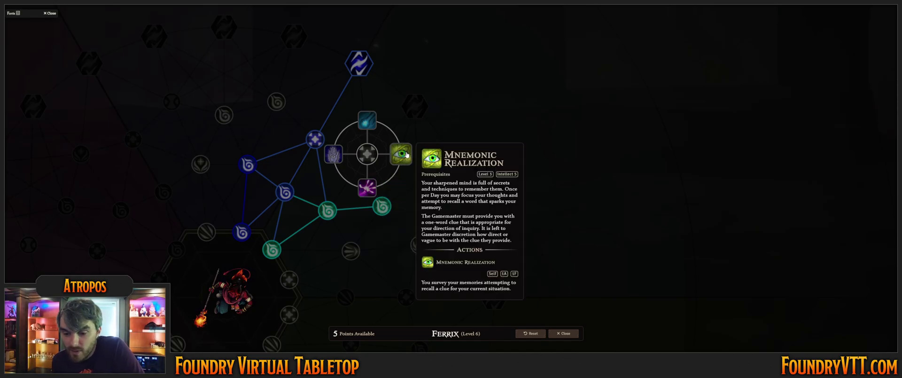
{"action": "mouse_move", "coordinate": [362, 124]}
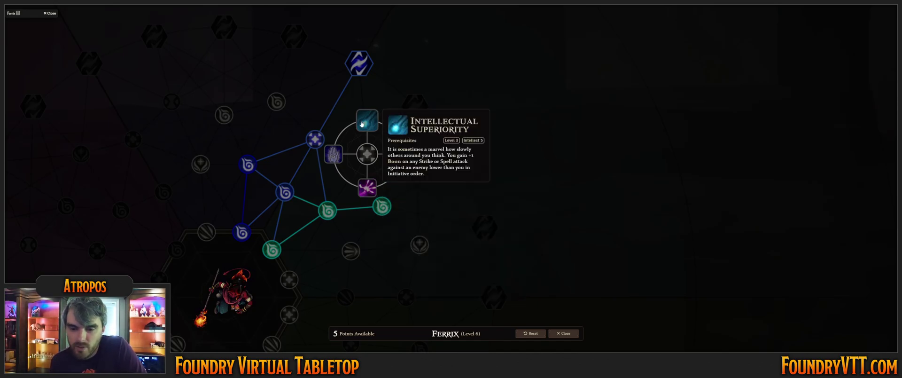
{"action": "mouse_move", "coordinate": [335, 154]}
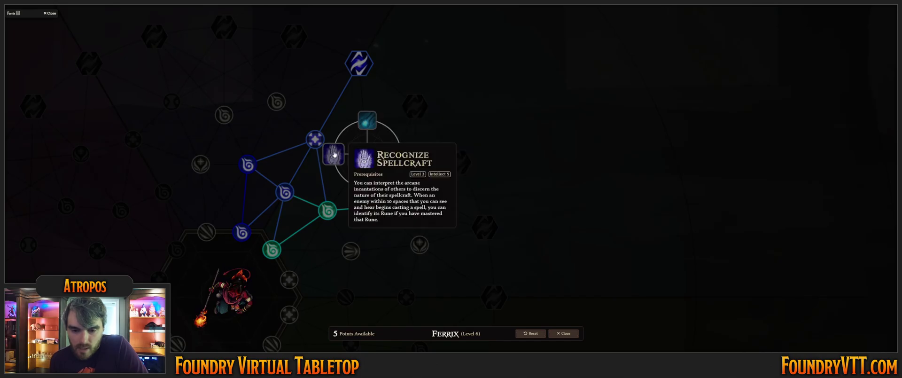
{"action": "left_click", "coordinate": [366, 122]}
{"action": "left_click", "coordinate": [432, 190]}
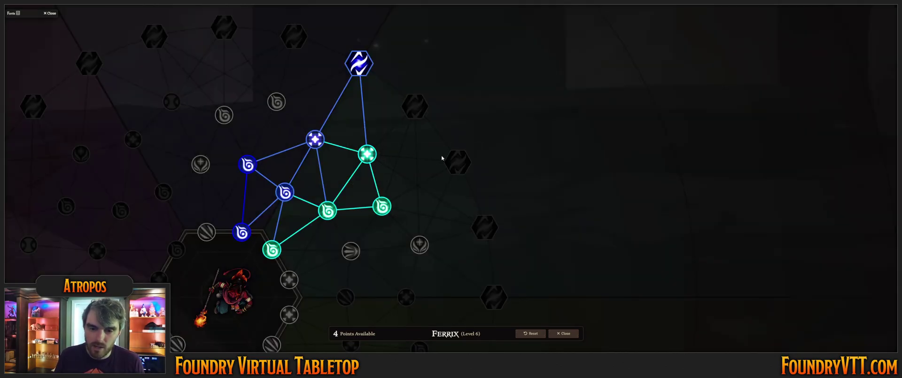
Look over the Intellect healing node and spend one talent point on Rune: Lightning in the inner Intellect magic node
{"action": "mouse_move", "coordinate": [372, 158]}
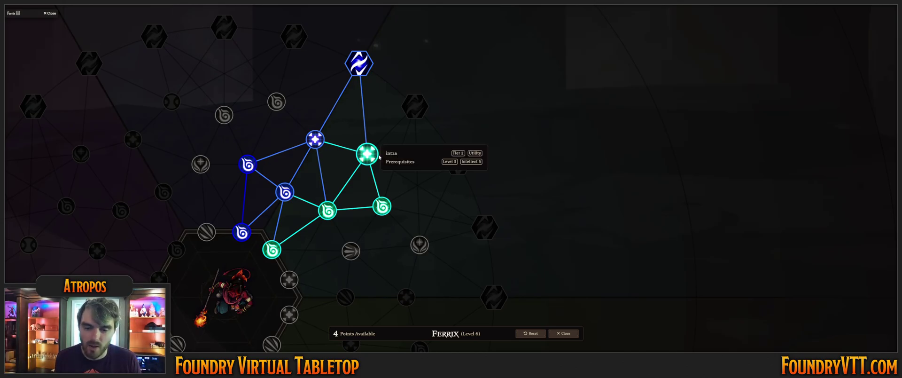
{"action": "left_click_drag", "start_coordinate": [420, 151], "coordinate": [430, 80]}
{"action": "left_click", "coordinate": [430, 175]}
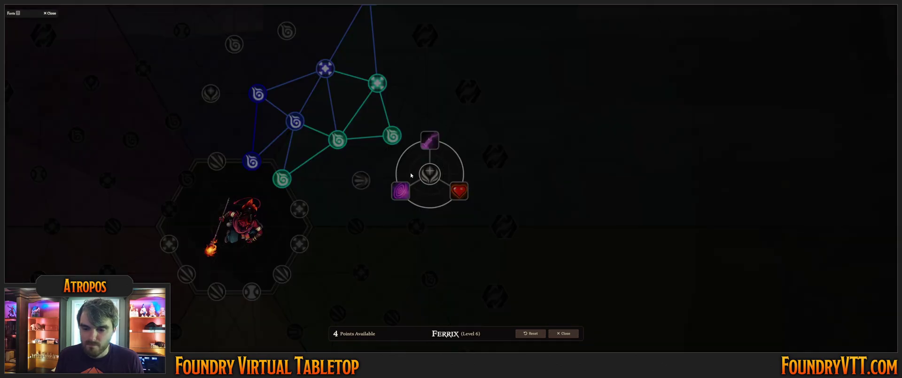
{"action": "left_click", "coordinate": [349, 182]}
{"action": "left_click", "coordinate": [282, 178]}
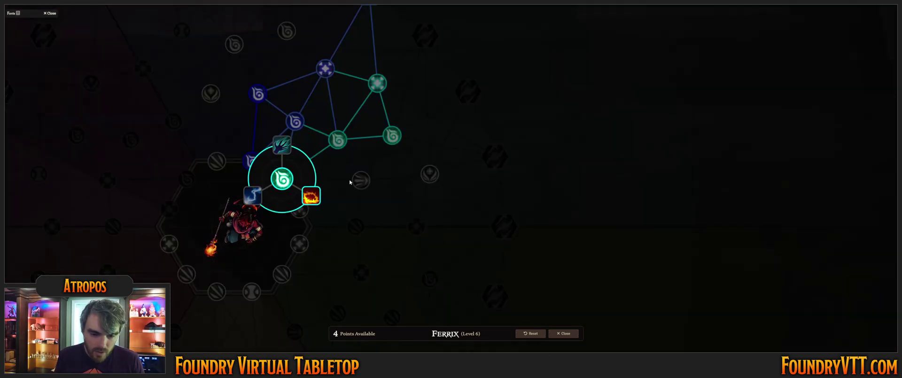
{"action": "left_click", "coordinate": [253, 195]}
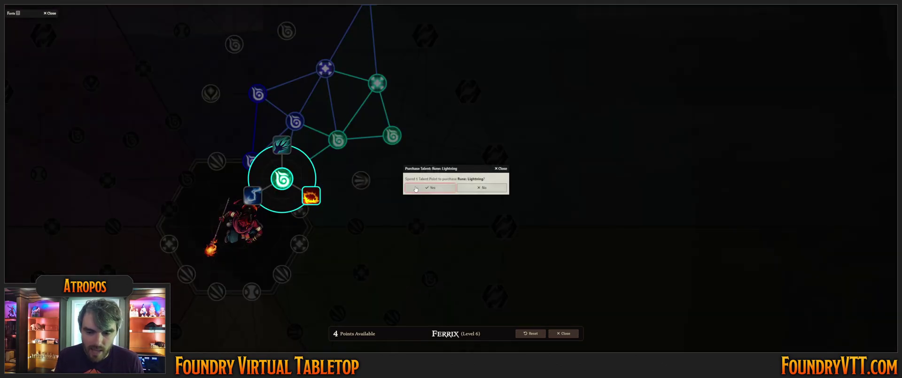
{"action": "left_click", "coordinate": [443, 188]}
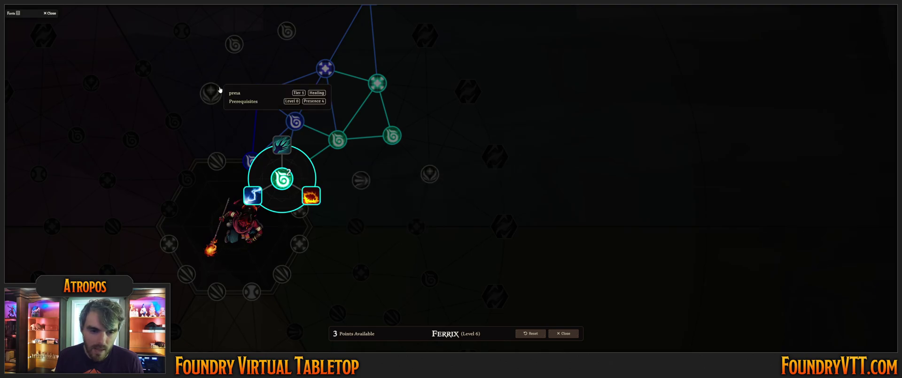
Spend one talent point on Rune: Kinesis from the tier 2 Presence magic node
{"action": "left_click", "coordinate": [234, 44]}
{"action": "left_click_drag", "start_coordinate": [223, 73], "coordinate": [254, 164]}
{"action": "left_click", "coordinate": [264, 101]}
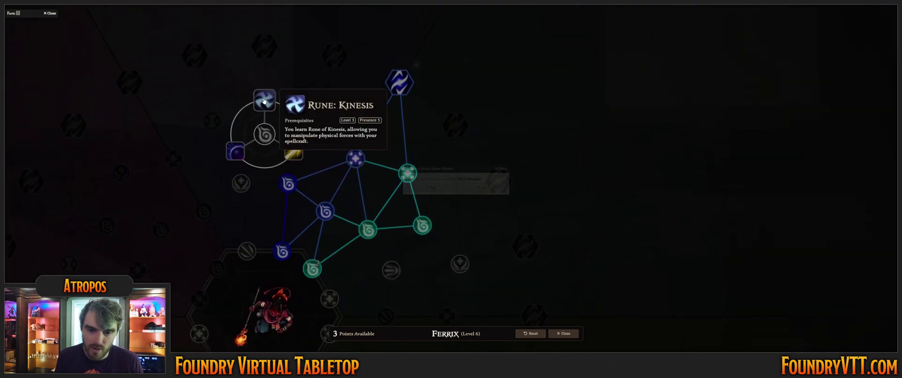
{"action": "left_click", "coordinate": [428, 187]}
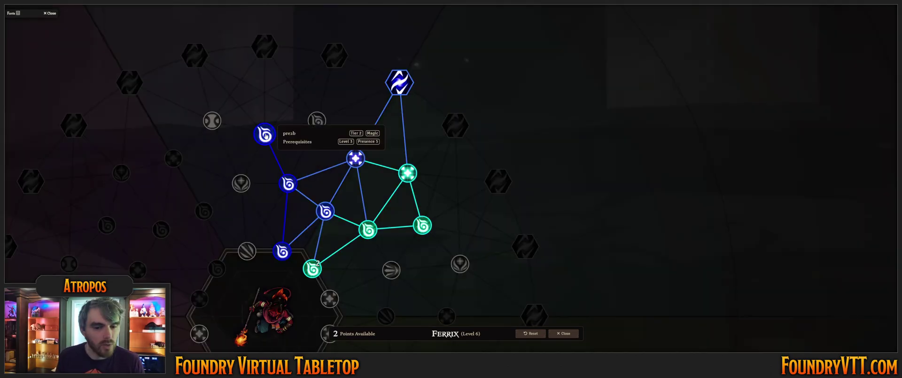
Compare the neighbouring tier 2 Presence nodes and spend one talent point on Iramancer
{"action": "left_click", "coordinate": [264, 135]}
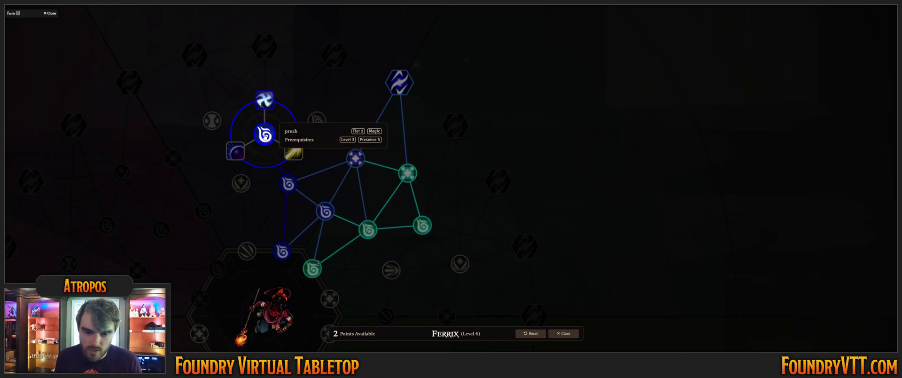
{"action": "left_click", "coordinate": [317, 121]}
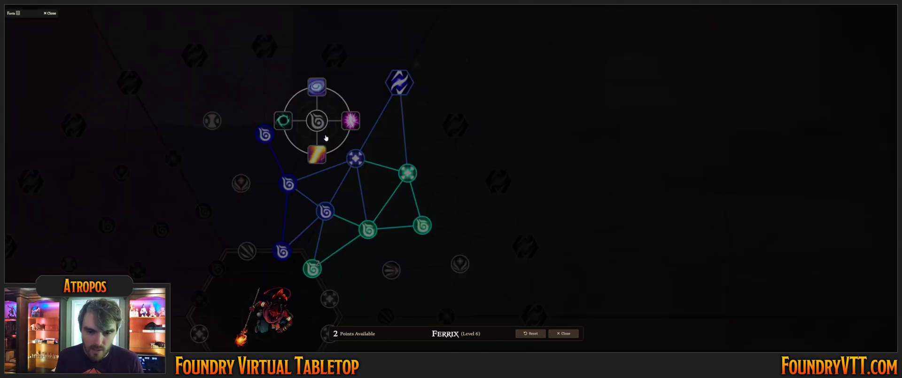
{"action": "left_click", "coordinate": [205, 126]}
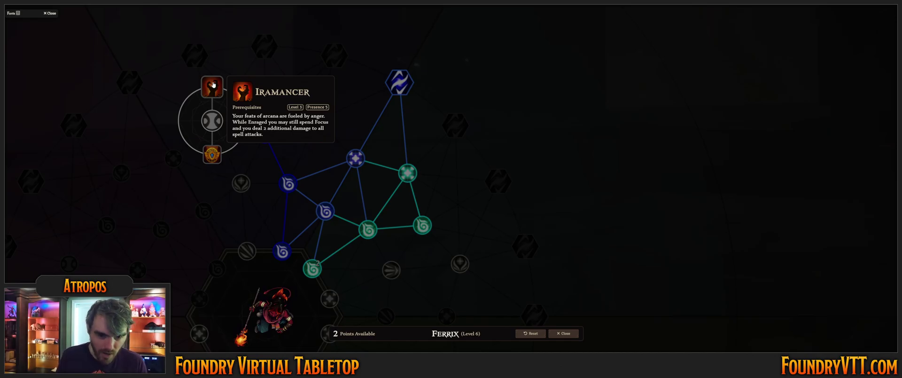
{"action": "left_click", "coordinate": [214, 84]}
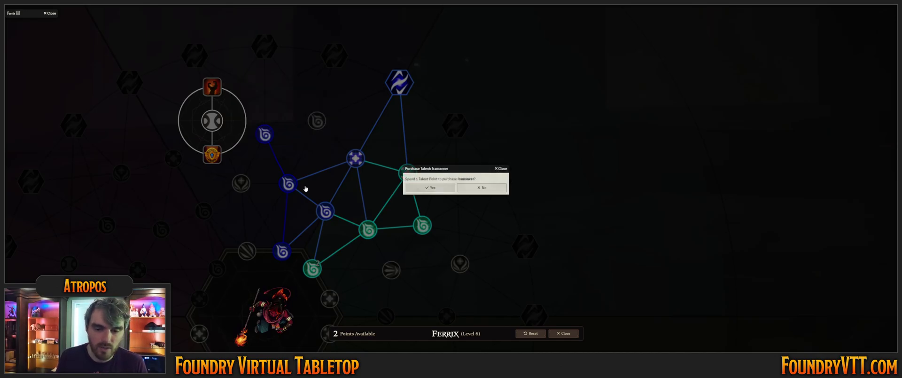
{"action": "left_click", "coordinate": [430, 189]}
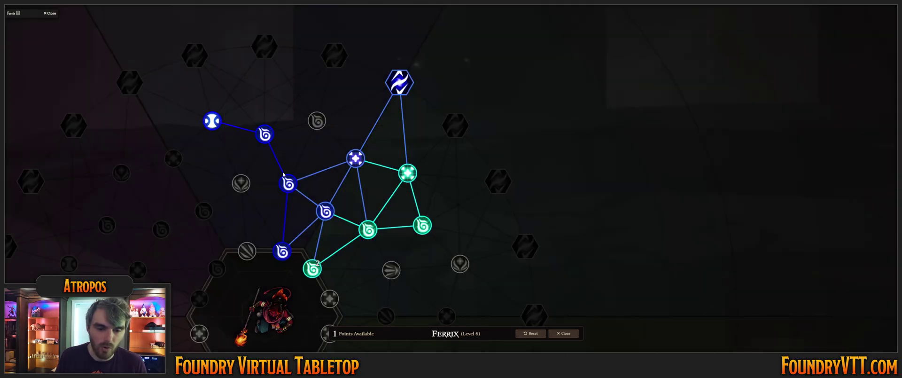
Look over the remaining reachable nodes and spend the last talent point on Impetus from the tier 1 Intellect movement node
{"action": "left_click", "coordinate": [241, 183]}
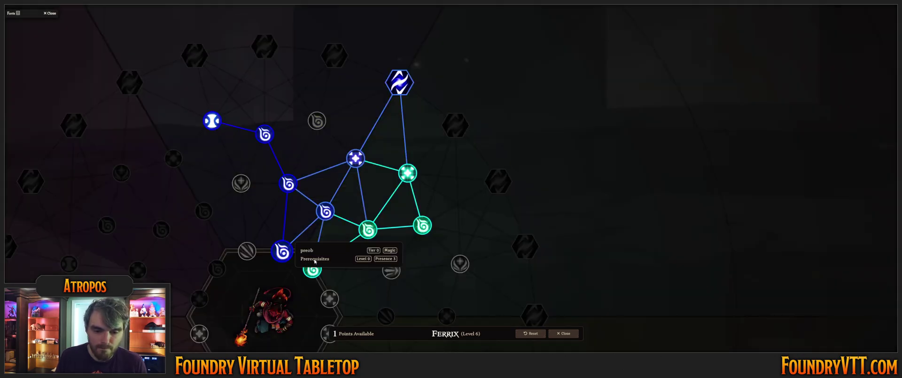
{"action": "left_click_drag", "start_coordinate": [391, 270], "coordinate": [393, 229]}
{"action": "left_click", "coordinate": [319, 79]}
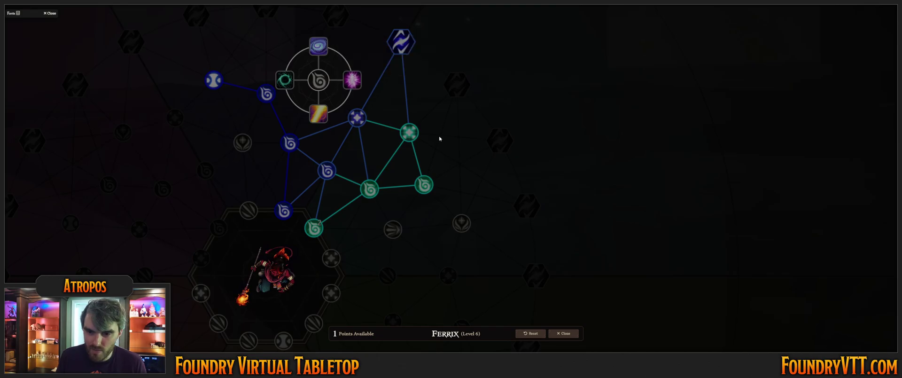
{"action": "left_click", "coordinate": [393, 229]}
{"action": "left_click_drag", "start_coordinate": [452, 267], "coordinate": [390, 171]}
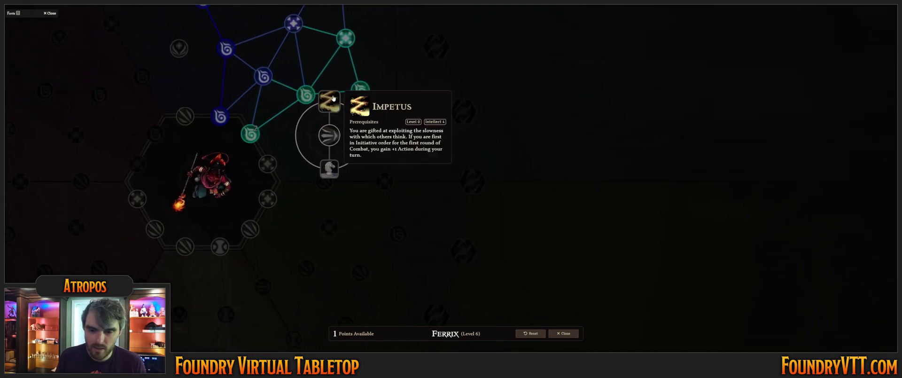
{"action": "left_click", "coordinate": [398, 128]}
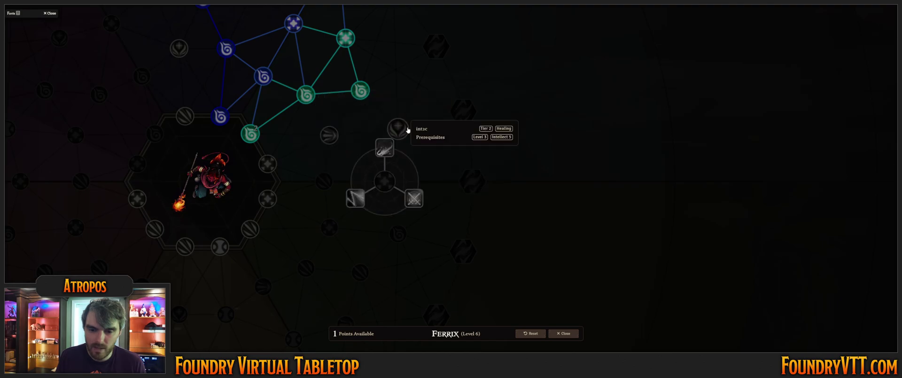
{"action": "left_click", "coordinate": [330, 134]}
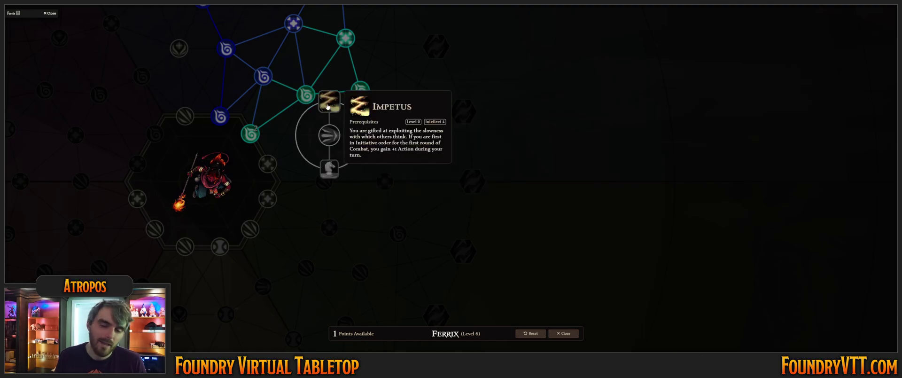
{"action": "left_click", "coordinate": [329, 101]}
{"action": "left_click", "coordinate": [421, 188]}
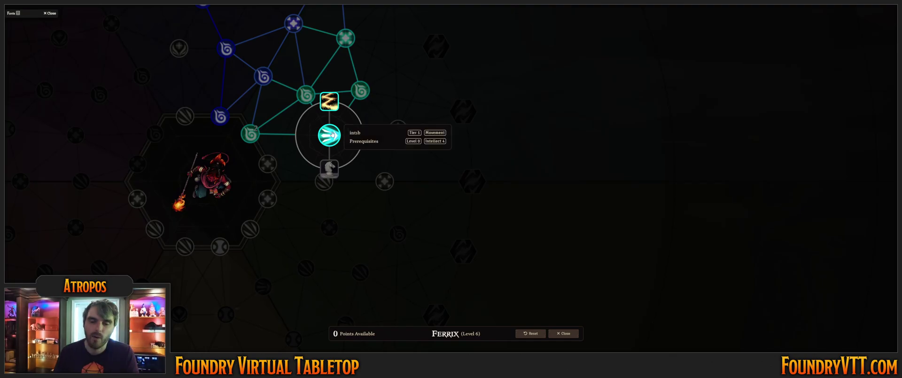
Review the completed Presence and Intellect branches of the talent tree, and close the tree
{"action": "scroll", "coordinate": [358, 134], "scroll_direction": "down", "scroll_amount": 5}
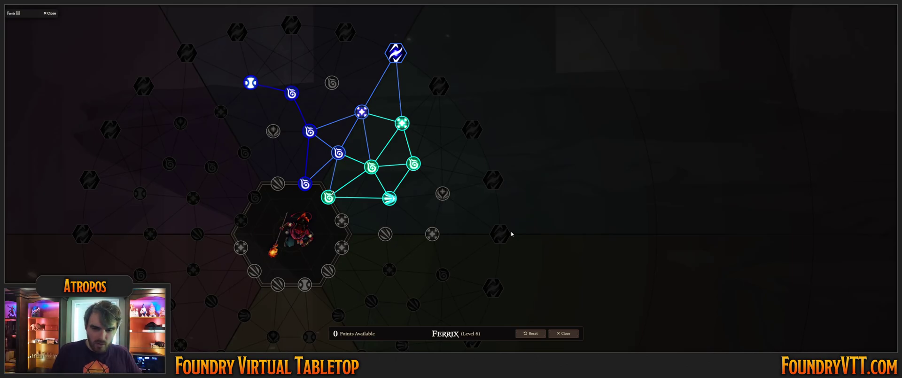
{"action": "scroll", "coordinate": [488, 137], "scroll_direction": "down", "scroll_amount": 1}
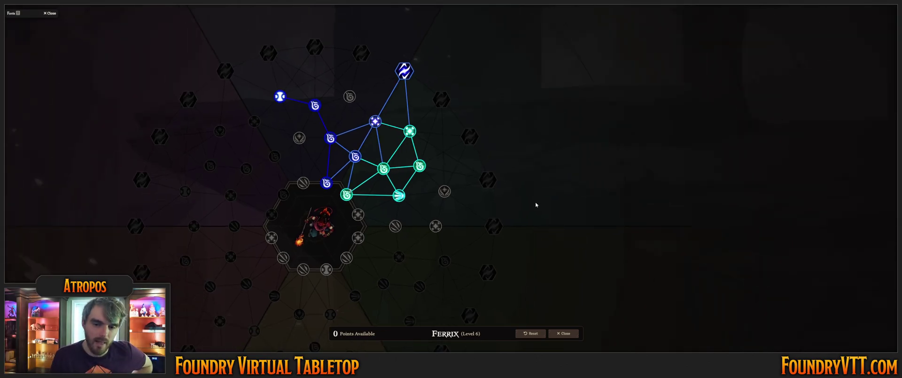
{"action": "scroll", "coordinate": [535, 197], "scroll_direction": "up", "scroll_amount": 1}
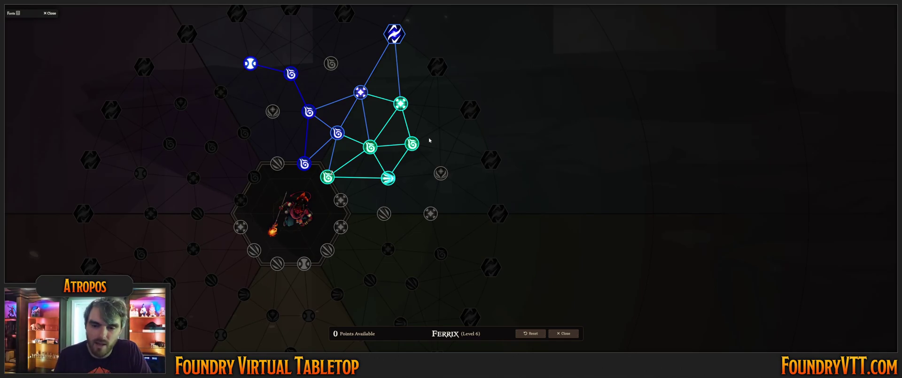
{"action": "left_click_drag", "start_coordinate": [437, 109], "coordinate": [447, 131]}
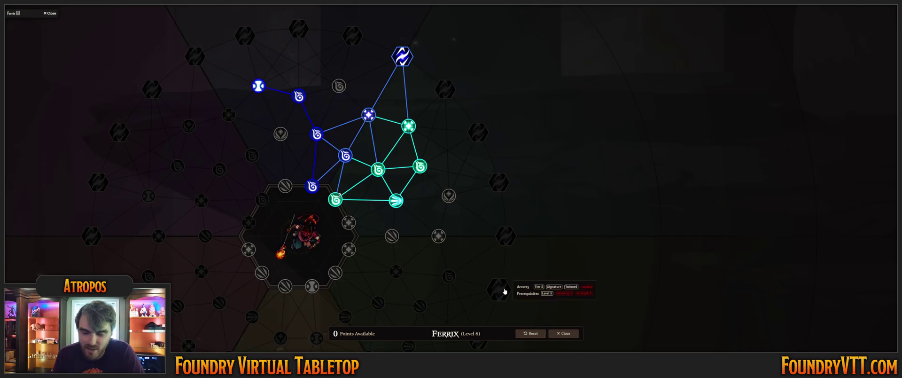
{"action": "left_click", "coordinate": [564, 333]}
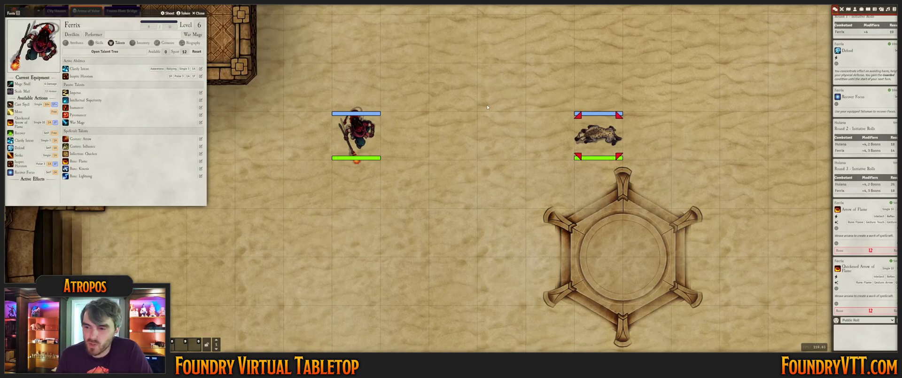
Move the beast token about four squares farther from Ferrix and advance the encounter to round 4
{"action": "scroll", "coordinate": [384, 141], "scroll_direction": "down", "scroll_amount": 10}
{"action": "left_click", "coordinate": [842, 9]}
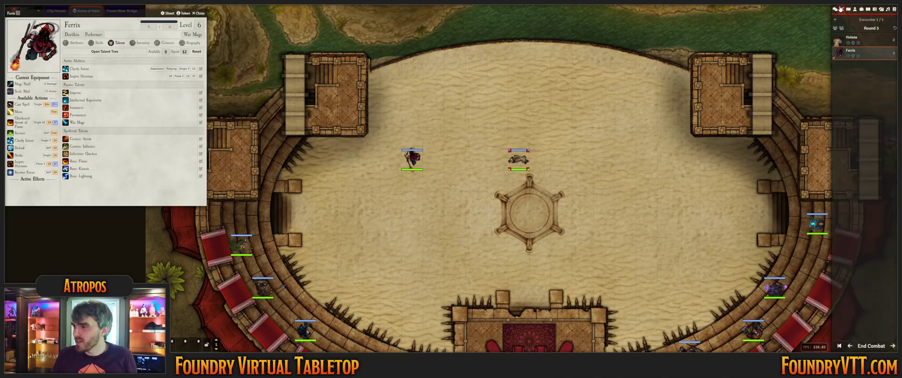
{"action": "left_click_drag", "start_coordinate": [518, 160], "coordinate": [604, 161]}
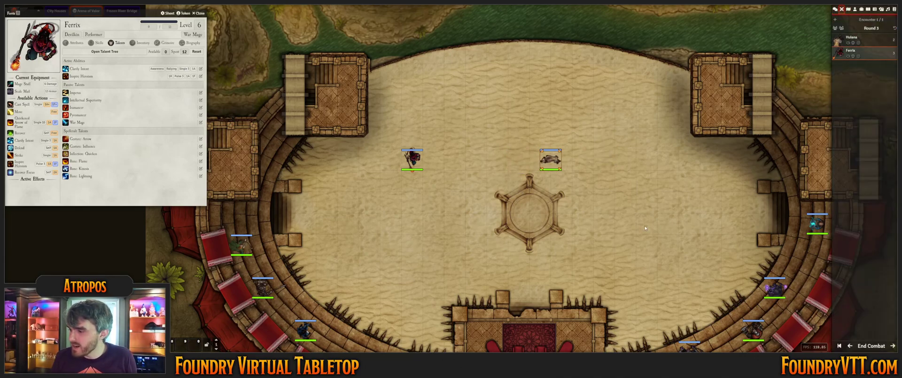
{"action": "scroll", "coordinate": [658, 197], "scroll_direction": "up", "scroll_amount": 1}
{"action": "left_click", "coordinate": [893, 346]}
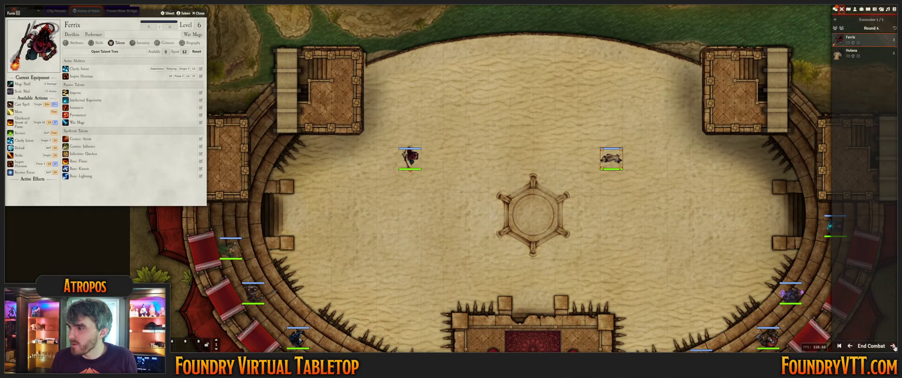
{"action": "left_click_drag", "start_coordinate": [446, 204], "coordinate": [448, 220]}
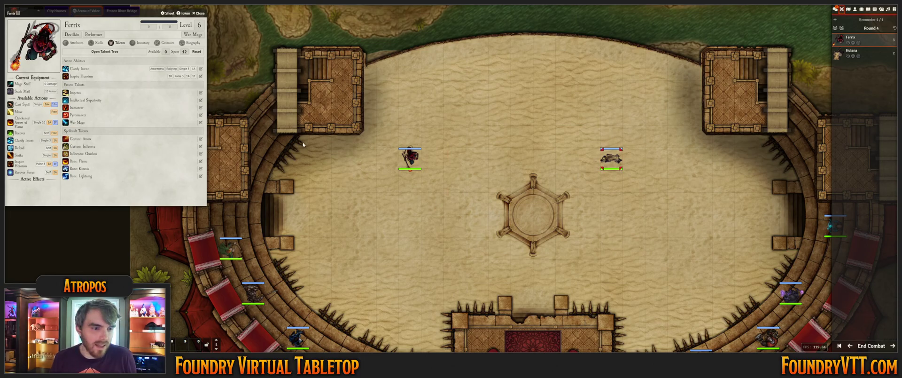
Close Ferrix's character sheet and end the current combat encounter
{"action": "left_click", "coordinate": [202, 14]}
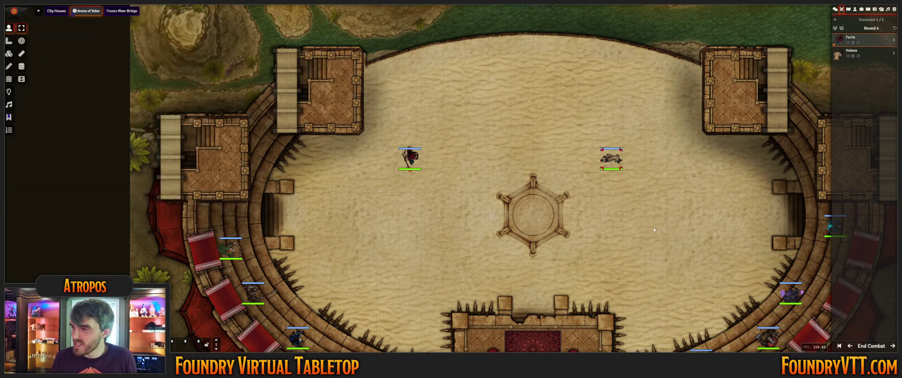
{"action": "left_click", "coordinate": [873, 346]}
{"action": "left_click", "coordinate": [429, 191]}
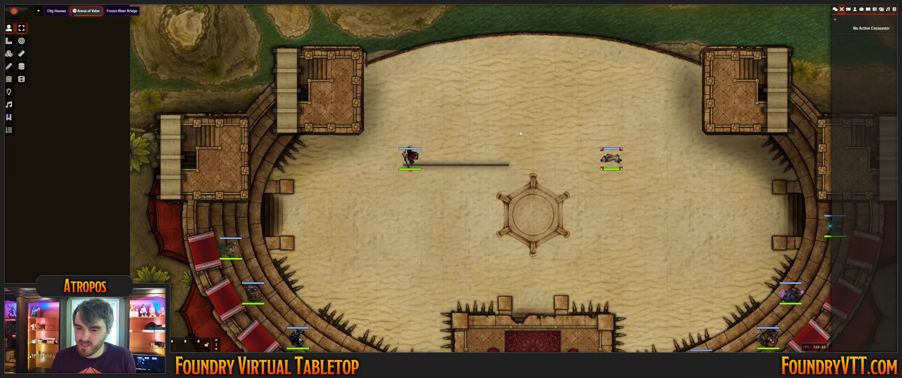
Add the Ferrix and beast tokens to a new encounter and begin combat
{"action": "scroll", "coordinate": [462, 163], "scroll_direction": "up", "scroll_amount": 5}
{"action": "scroll", "coordinate": [463, 163], "scroll_direction": "down", "scroll_amount": 5}
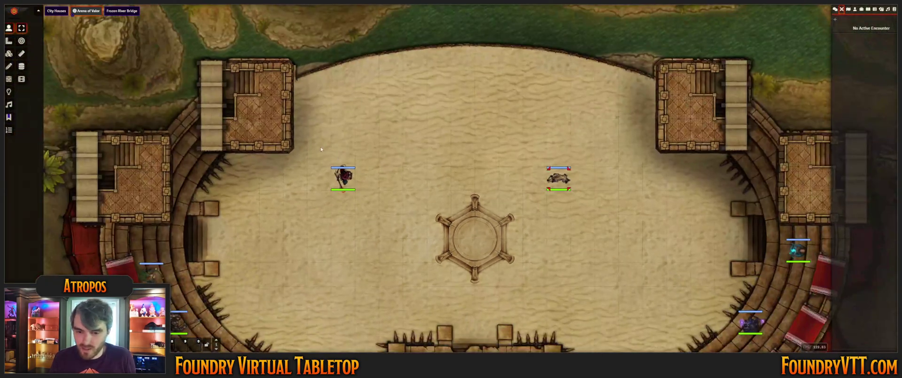
{"action": "right_click", "coordinate": [567, 188]}
{"action": "left_click", "coordinate": [579, 191]}
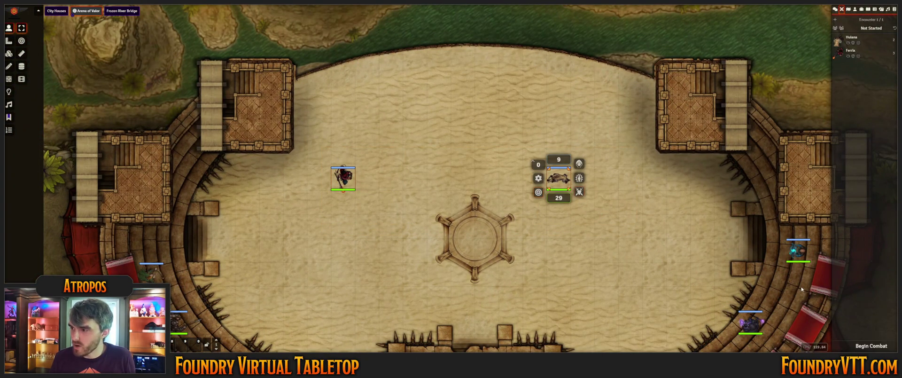
{"action": "left_click", "coordinate": [872, 346]}
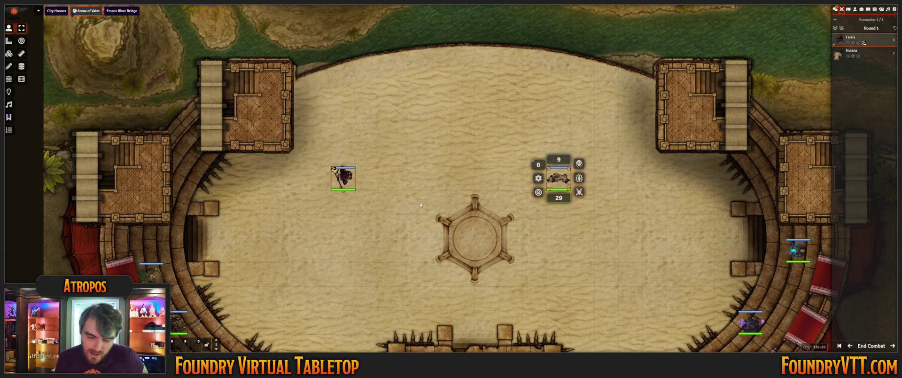
Open Ferrix's character sheet, read the description of the Impetus talent, and close the talent
{"action": "scroll", "coordinate": [515, 179], "scroll_direction": "up", "scroll_amount": 3}
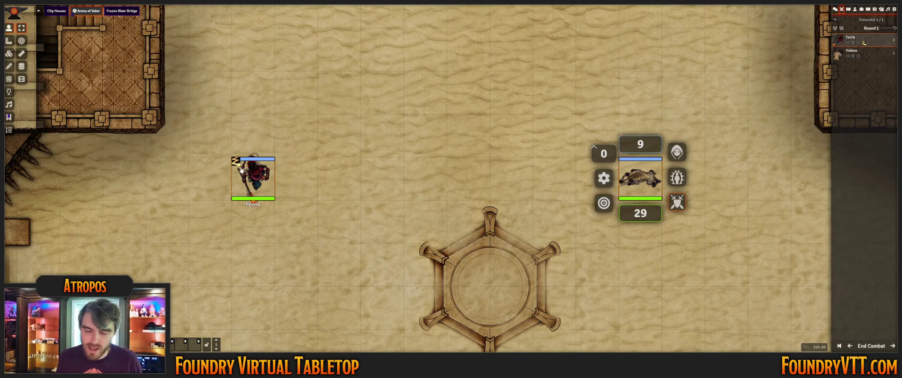
{"action": "double_click", "coordinate": [253, 178]}
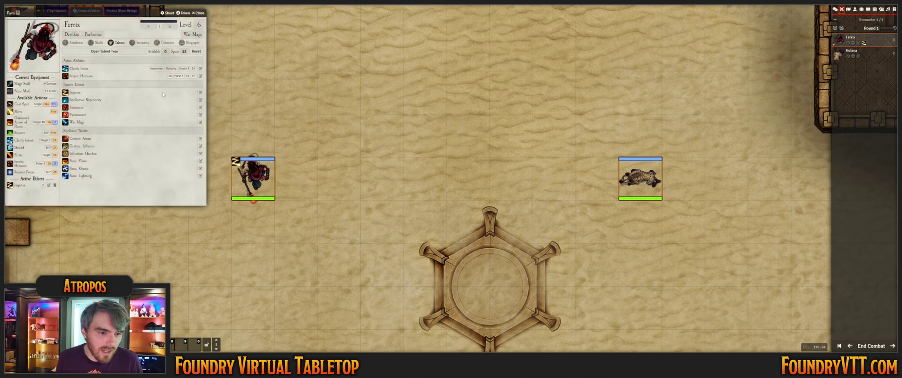
{"action": "left_click", "coordinate": [200, 92]}
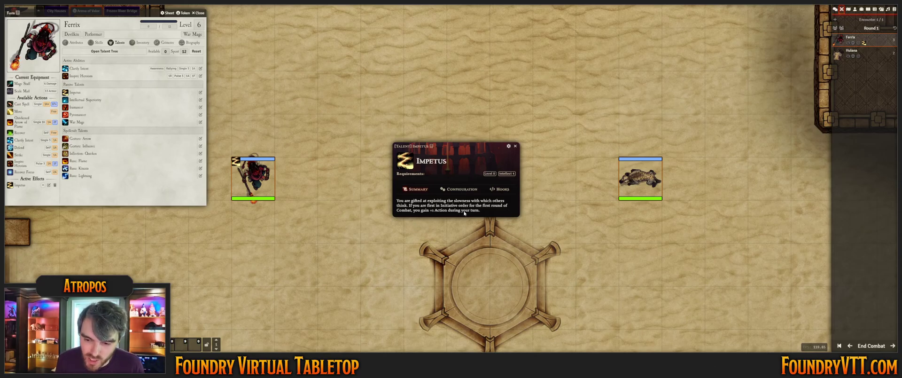
{"action": "left_click", "coordinate": [515, 146]}
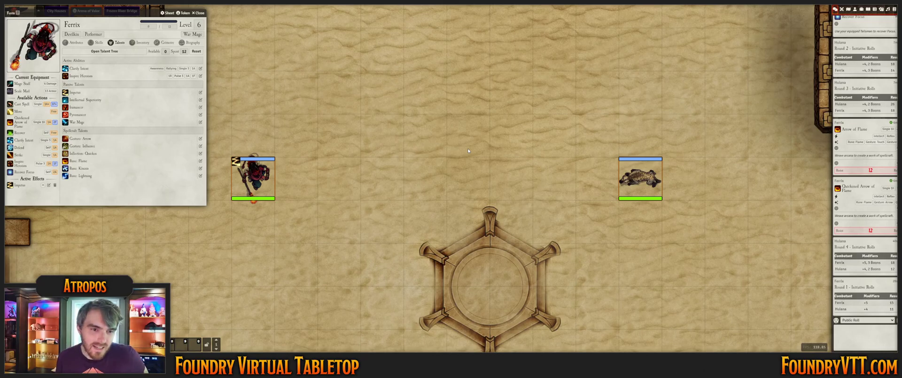
Restore Ferrix's current Action points to the maximum in the sheet's attributes
{"action": "left_click", "coordinate": [73, 43]}
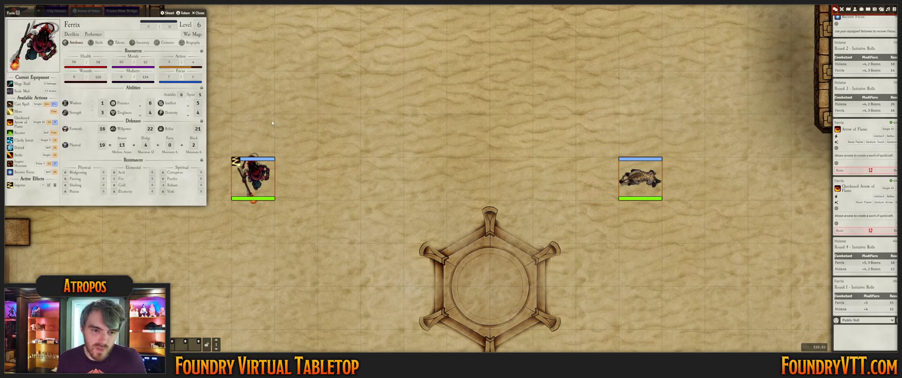
{"action": "left_click", "coordinate": [169, 62]}
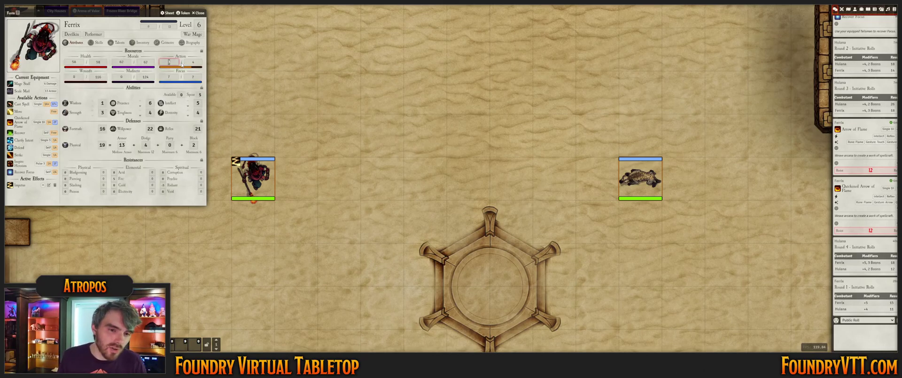
{"action": "key", "text": "Return"}
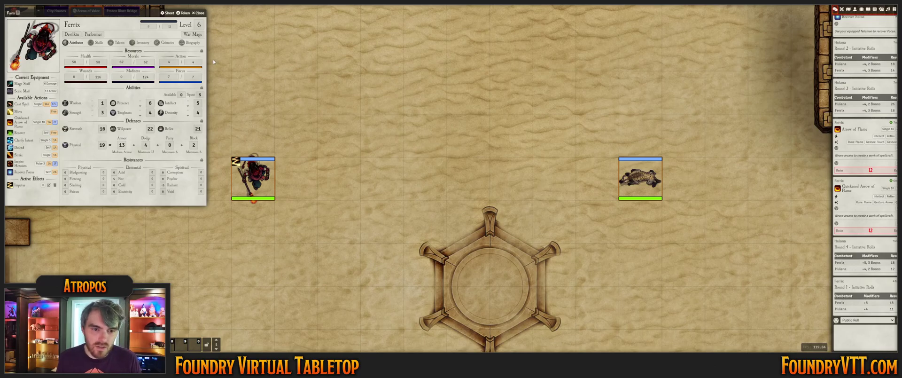
Pop out the combat tracker as a separate window and place it beside the sidebar, clear of the tokens
{"action": "left_click", "coordinate": [843, 9]}
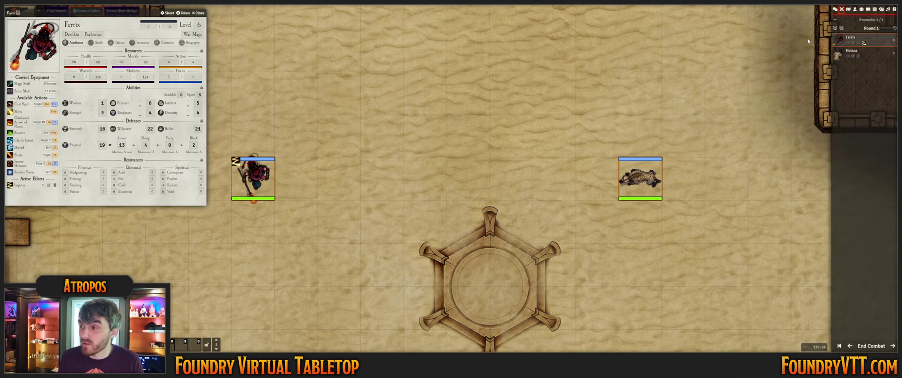
{"action": "right_click", "coordinate": [843, 9]}
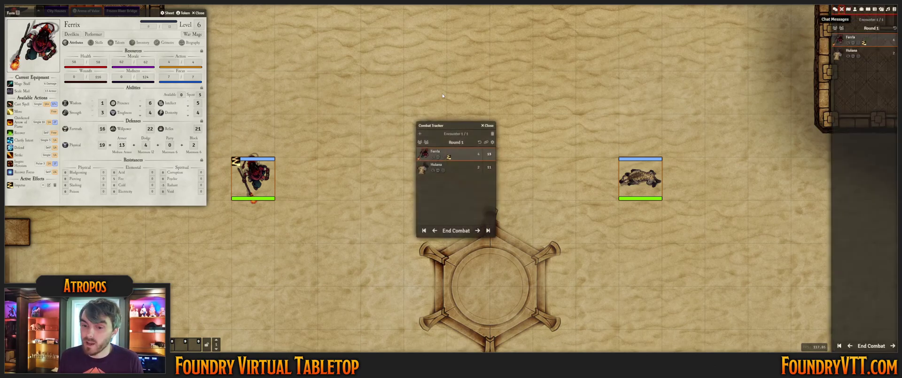
{"action": "left_click_drag", "start_coordinate": [461, 129], "coordinate": [773, 17]}
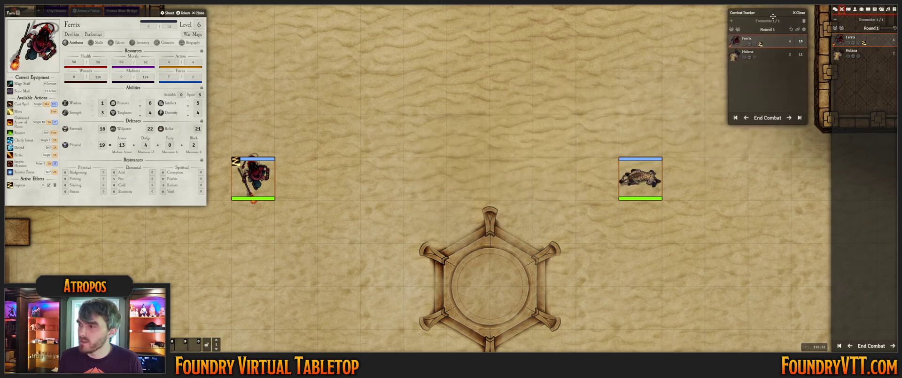
Target the beast and cast a Flame spell with the Arrow gesture at it from Ferrix's sheet, showing the chat log
{"action": "left_click", "coordinate": [835, 9]}
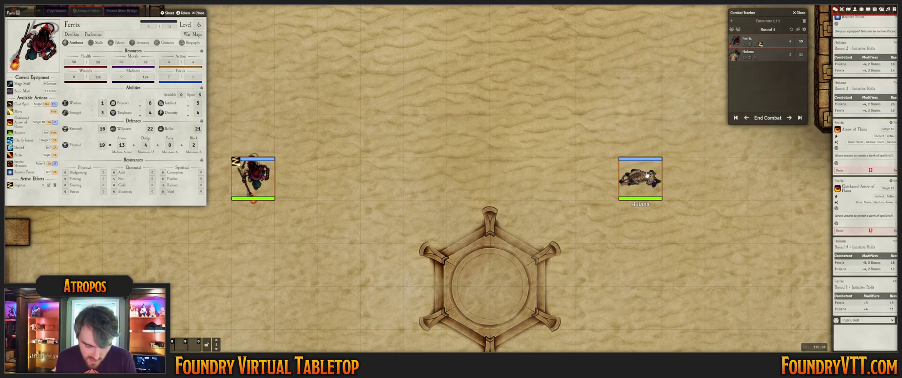
{"action": "left_click", "coordinate": [647, 175]}
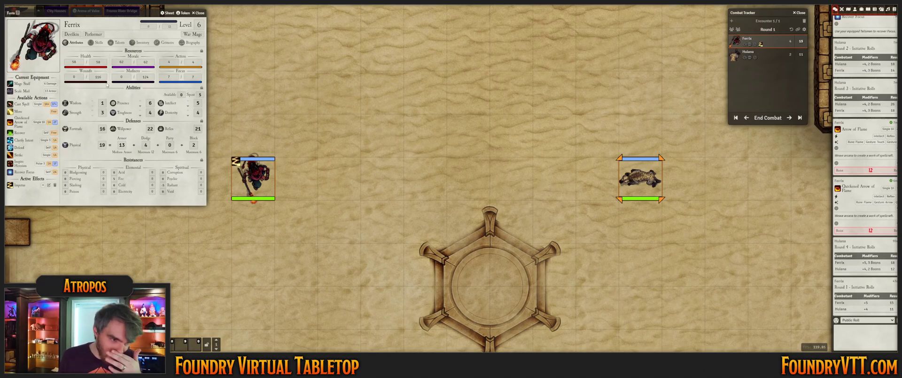
{"action": "left_click", "coordinate": [19, 104]}
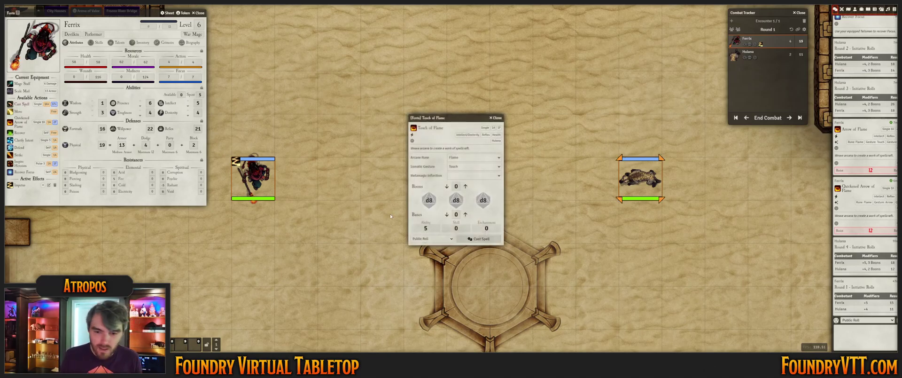
{"action": "left_click", "coordinate": [474, 166]}
{"action": "left_click", "coordinate": [466, 174]}
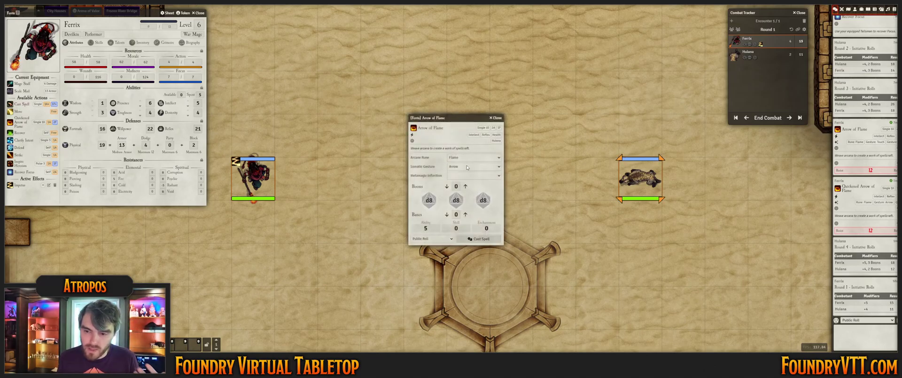
{"action": "left_click", "coordinate": [478, 239]}
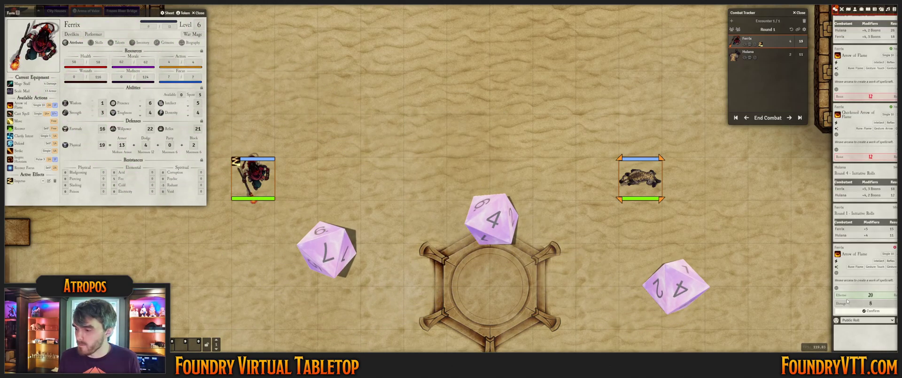
Review the roll breakdown of Ferrix's Arrow of Flame in chat and confirm the spell's outcome
{"action": "left_click", "coordinate": [872, 294]}
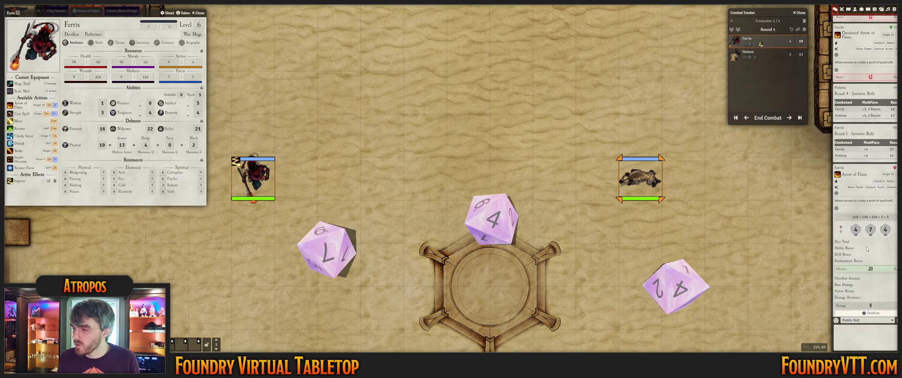
{"action": "left_click", "coordinate": [859, 313]}
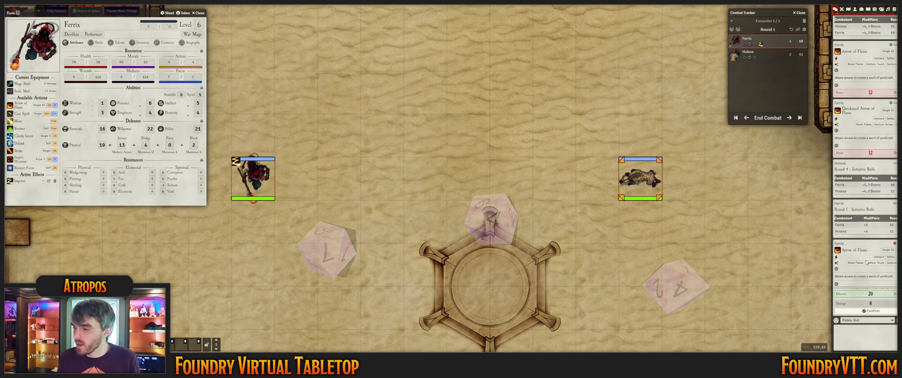
{"action": "left_click", "coordinate": [860, 311]}
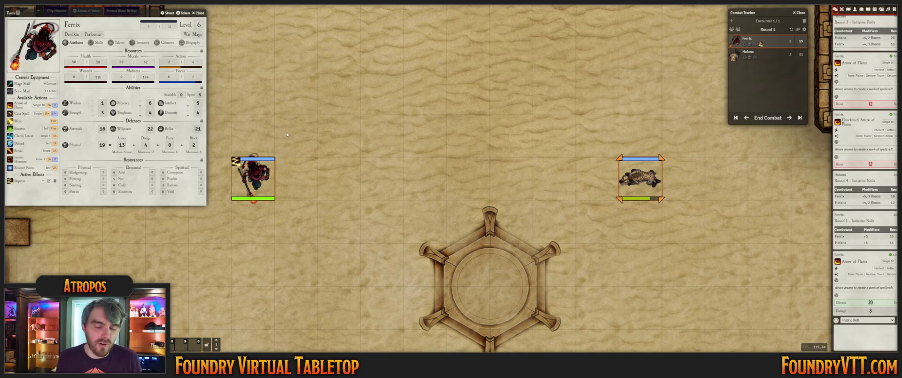
Cast a second Arrow of Flame at the beast without boons and confirm its outcome in chat
{"action": "left_click", "coordinate": [20, 106]}
{"action": "left_click", "coordinate": [479, 242]}
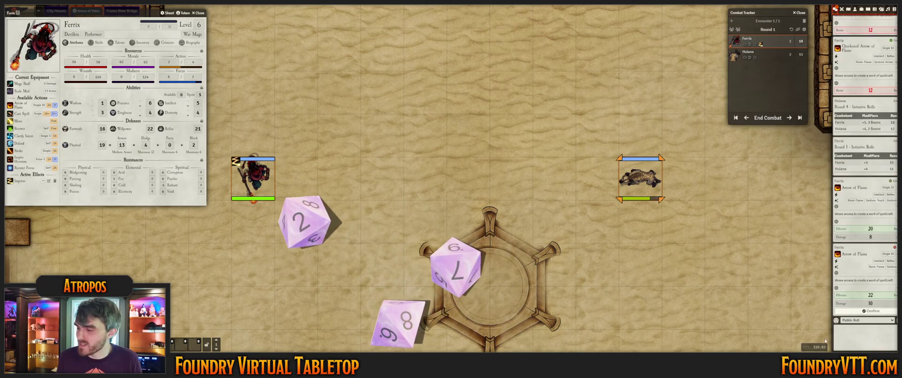
{"action": "left_click", "coordinate": [873, 311]}
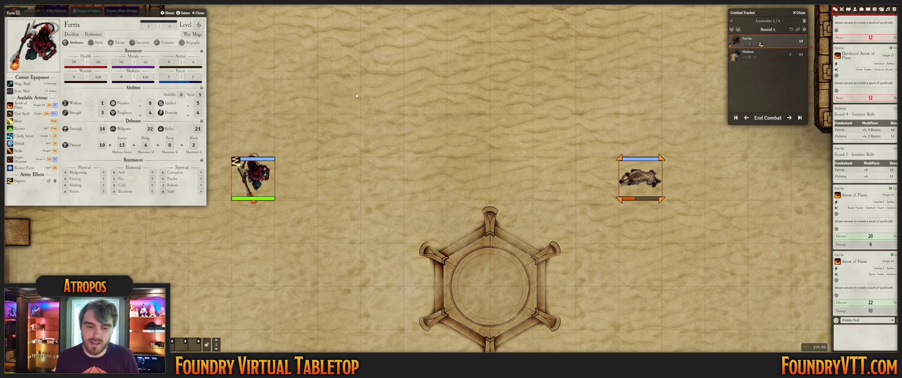
Delete the beast's token from the arena and close Ferrix's character sheet
{"action": "left_click", "coordinate": [632, 183]}
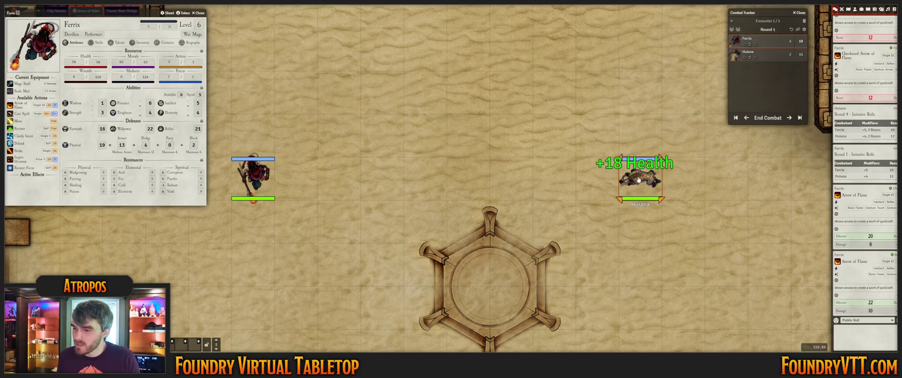
{"action": "key", "text": "Delete"}
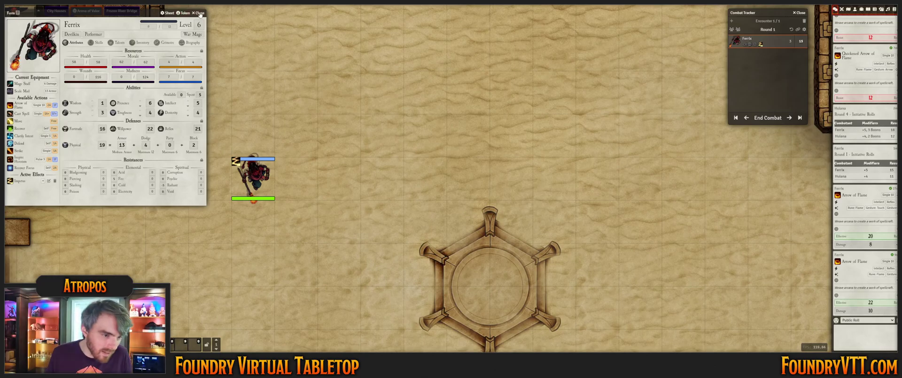
{"action": "left_click", "coordinate": [200, 13]}
{"action": "scroll", "coordinate": [338, 188], "scroll_direction": "down", "scroll_amount": 4}
{"action": "left_click_drag", "start_coordinate": [344, 218], "coordinate": [316, 133]}
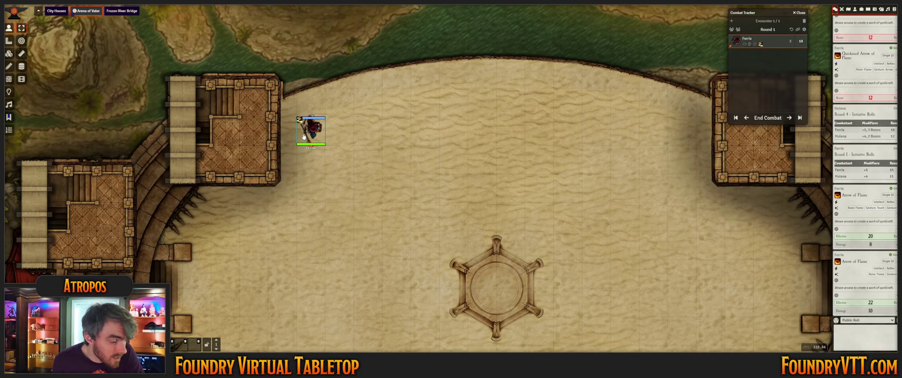
Open Ferrix's talent tree, read the description of the Gesture: Ward talent, and close the tree
{"action": "double_click", "coordinate": [303, 135]}
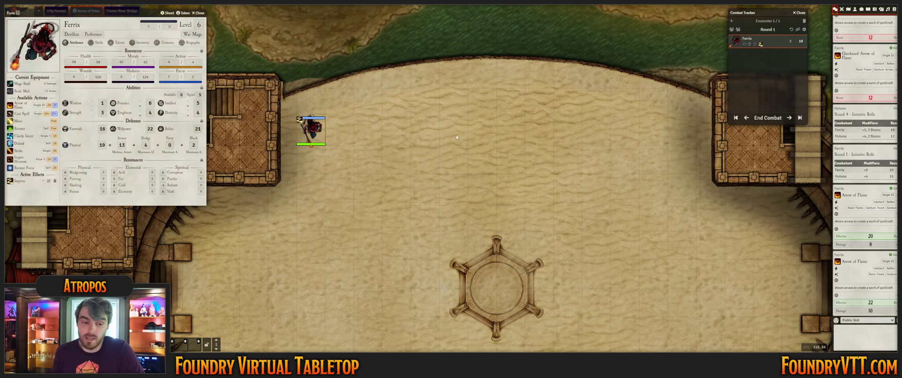
{"action": "left_click", "coordinate": [118, 43]}
{"action": "left_click", "coordinate": [115, 52]}
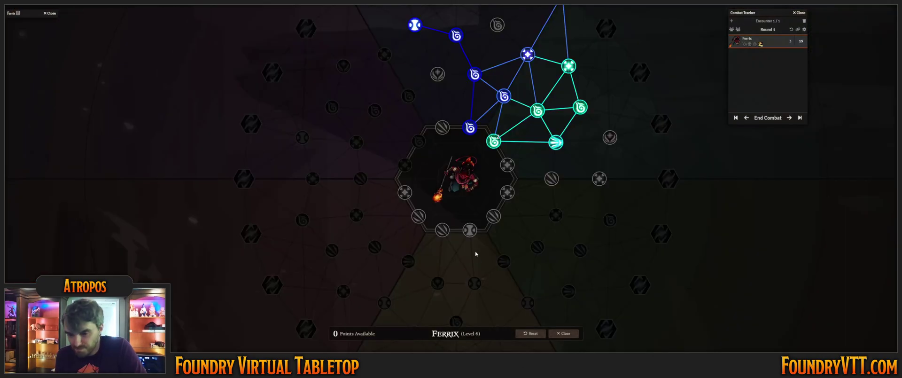
{"action": "left_click_drag", "start_coordinate": [467, 138], "coordinate": [447, 82]}
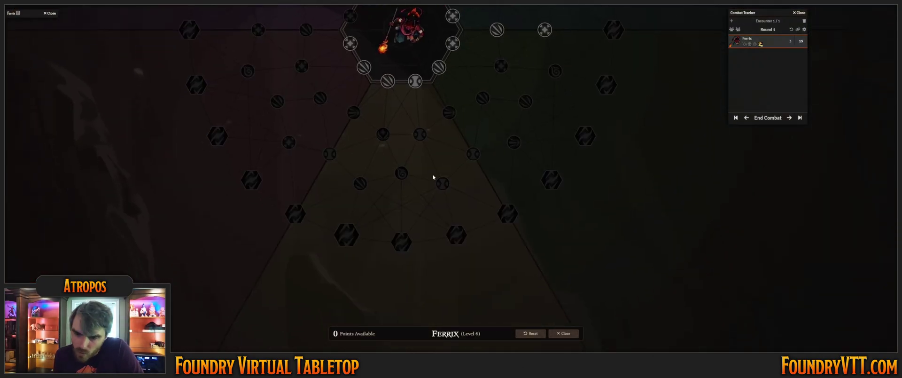
{"action": "left_click", "coordinate": [401, 175]}
{"action": "scroll", "coordinate": [403, 256], "scroll_direction": "up", "scroll_amount": 6}
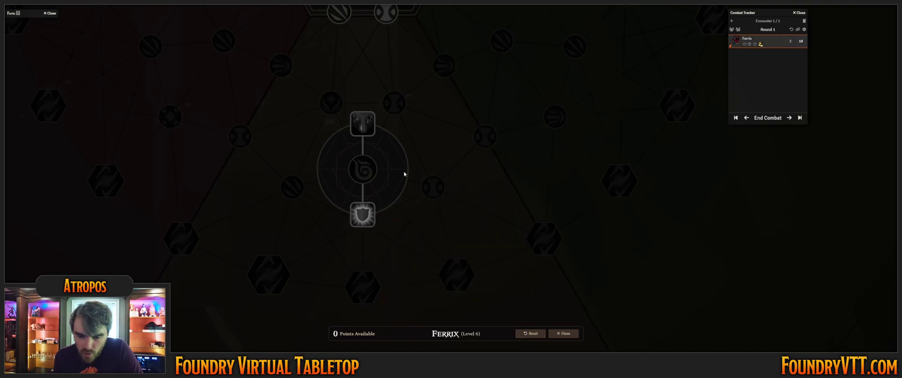
{"action": "left_click_drag", "start_coordinate": [403, 173], "coordinate": [416, 59]}
{"action": "mouse_move", "coordinate": [361, 115]}
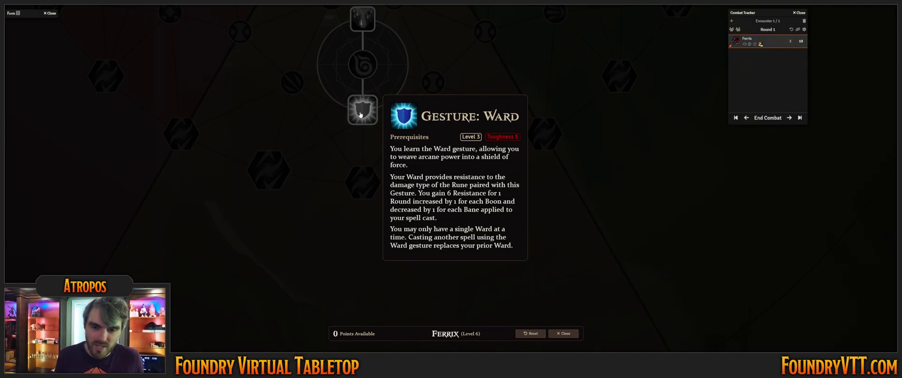
{"action": "left_click", "coordinate": [362, 66]}
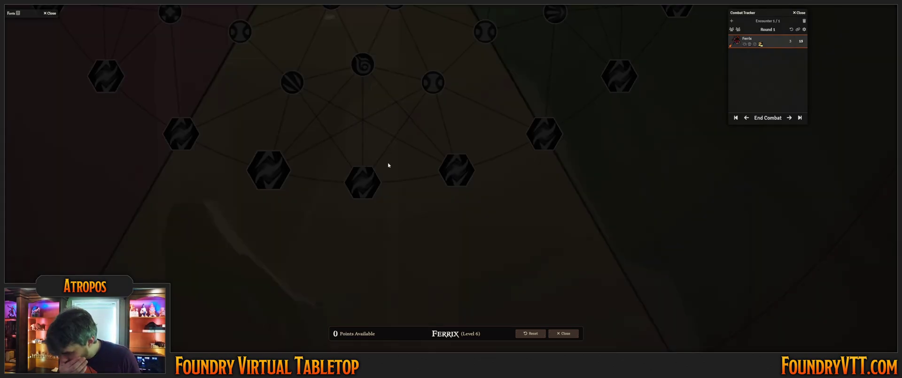
{"action": "left_click", "coordinate": [556, 334]}
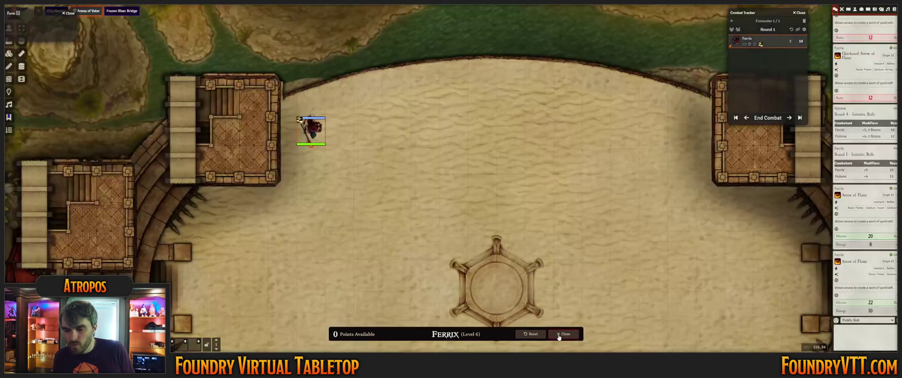
Place a new beast token from the Playtest Adversaries actors in the arena, level with Ferrix on the far side
{"action": "left_click_drag", "start_coordinate": [309, 86], "coordinate": [366, 173]}
{"action": "left_click", "coordinate": [855, 10]}
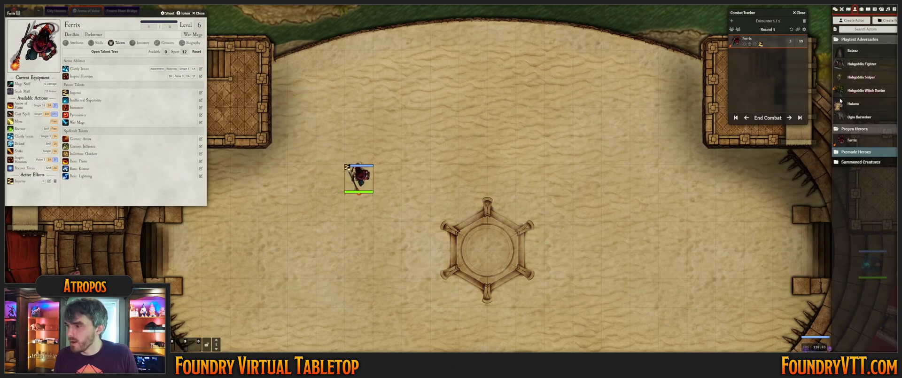
{"action": "left_click_drag", "start_coordinate": [857, 108], "coordinate": [588, 180]}
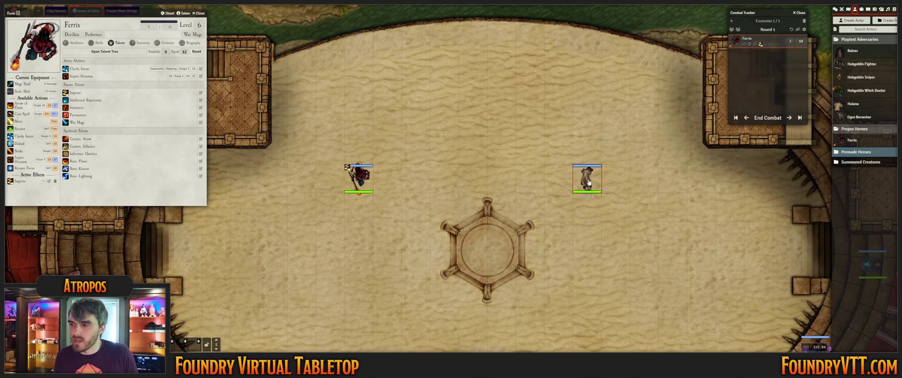
Add the new beast token to the current encounter and advance the turns to Ferrix's turn in round 2
{"action": "right_click", "coordinate": [582, 181]}
{"action": "right_click", "coordinate": [583, 181]}
{"action": "right_click", "coordinate": [583, 181]}
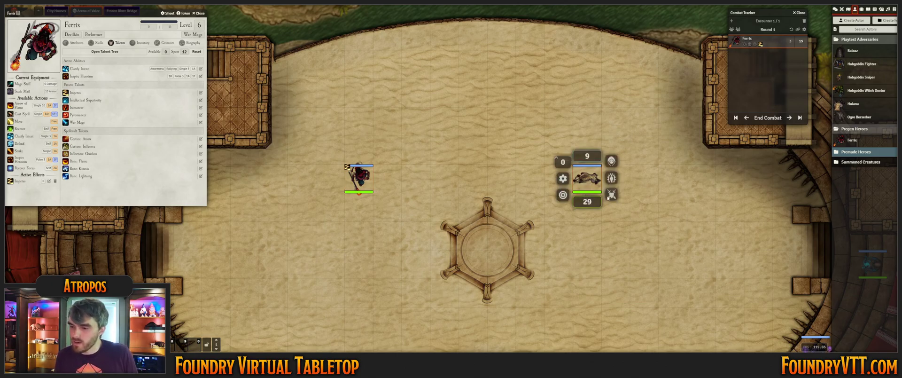
{"action": "left_click", "coordinate": [612, 194]}
{"action": "left_click", "coordinate": [789, 118]}
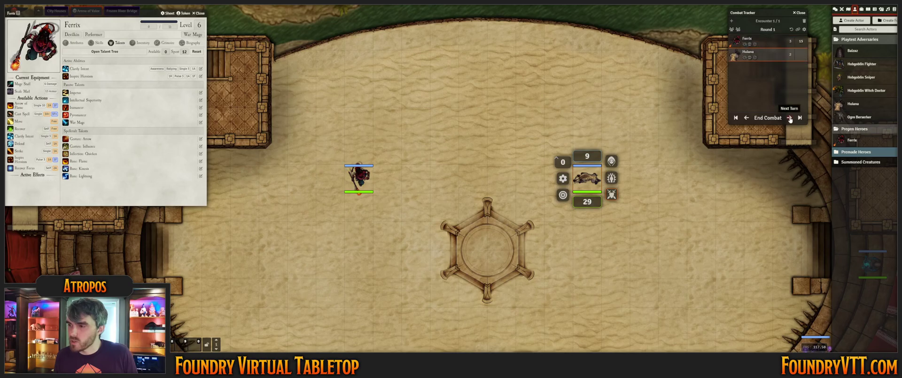
{"action": "left_click", "coordinate": [790, 118]}
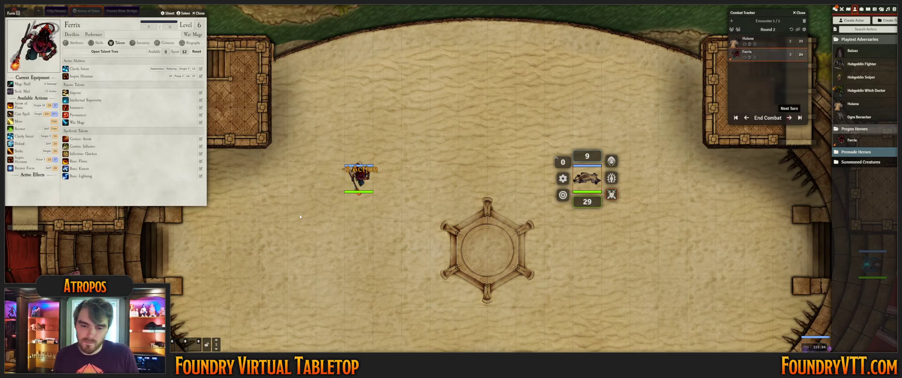
Target the new beast, cast Arrow of Flame with 4 boons at it, and show the roll in the chat log
{"action": "scroll", "coordinate": [406, 141], "scroll_direction": "up", "scroll_amount": 5}
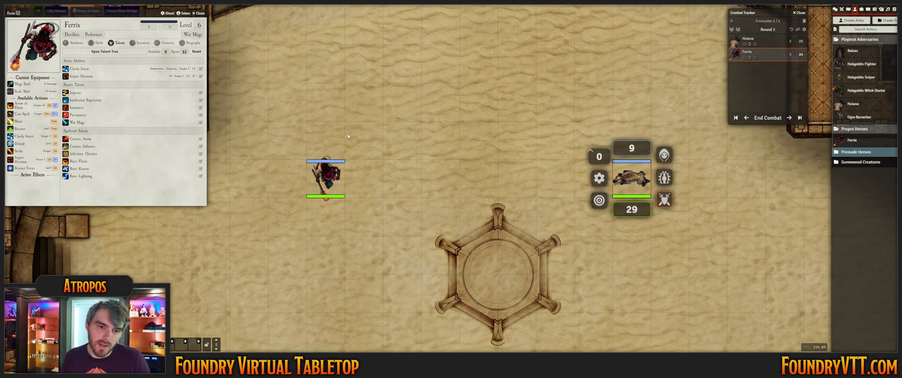
{"action": "left_click", "coordinate": [368, 189]}
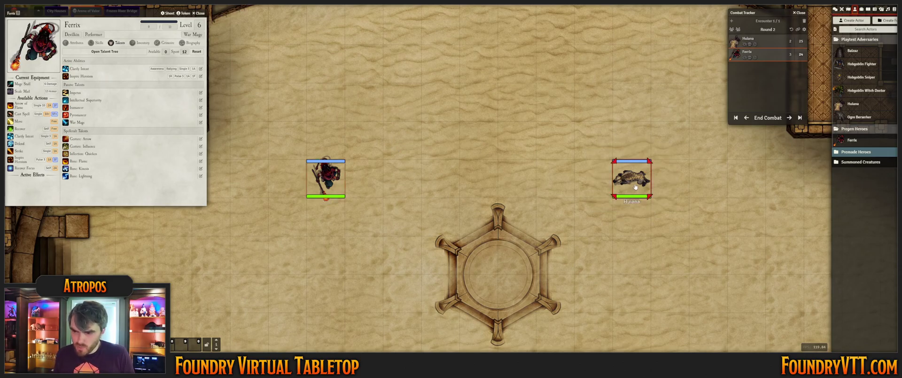
{"action": "key", "text": "t"}
{"action": "left_click", "coordinate": [23, 107]}
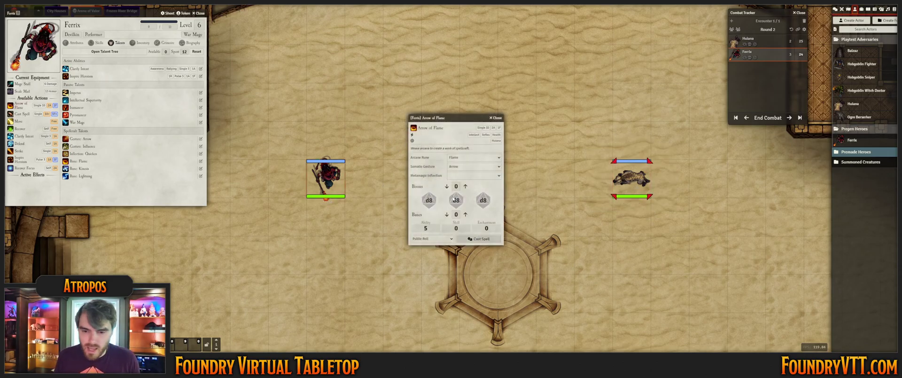
{"action": "left_click", "coordinate": [466, 186]}
{"action": "left_click", "coordinate": [466, 187]}
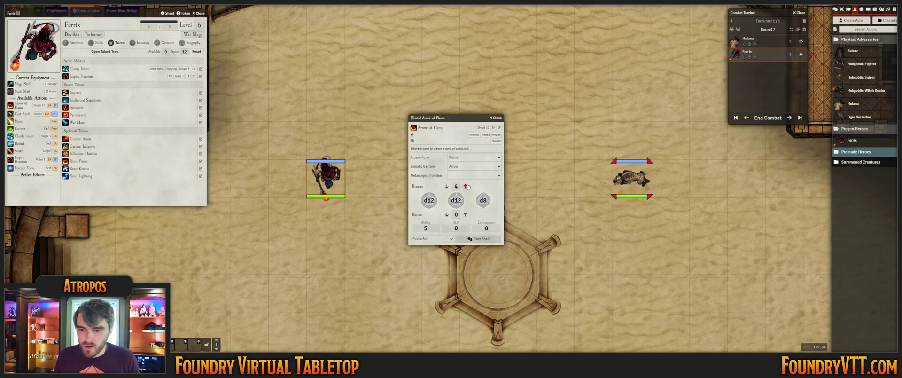
{"action": "left_click", "coordinate": [466, 186]}
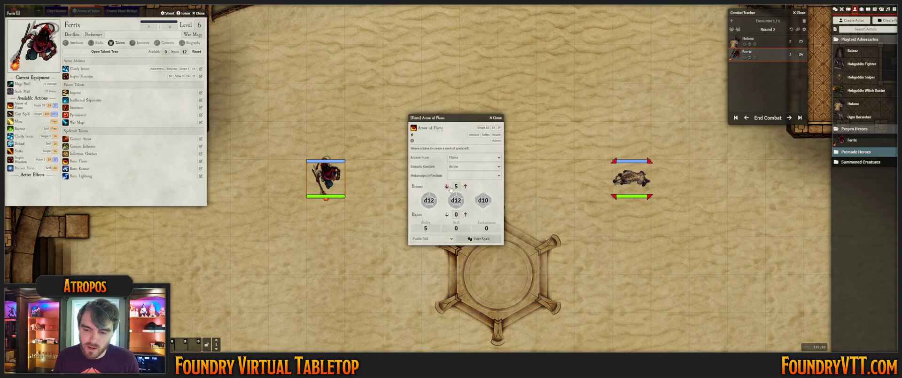
{"action": "left_click", "coordinate": [447, 186]}
{"action": "left_click", "coordinate": [469, 239]}
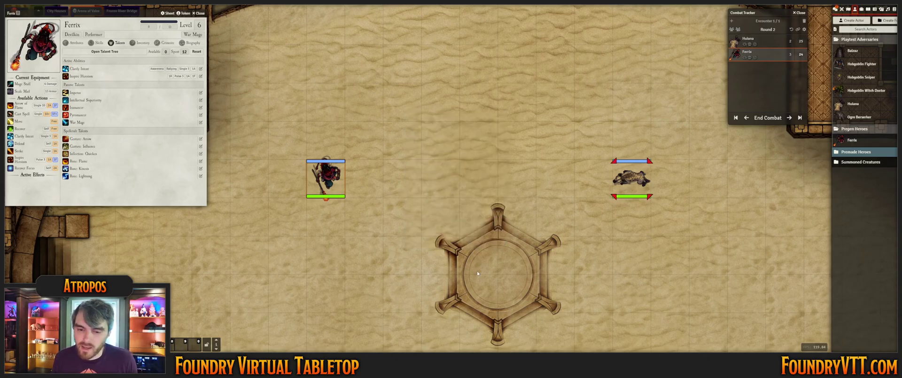
{"action": "left_click", "coordinate": [835, 10]}
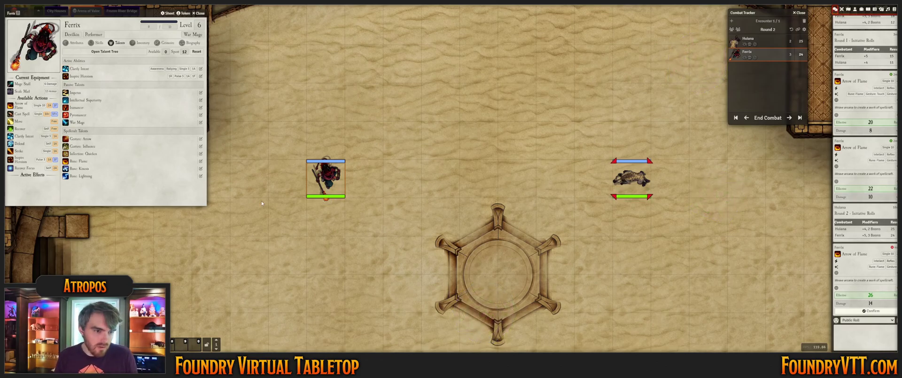
Read the Pyromancer talent's description, close it, and confirm the boosted Arrow of Flame in chat
{"action": "left_click", "coordinate": [201, 114]}
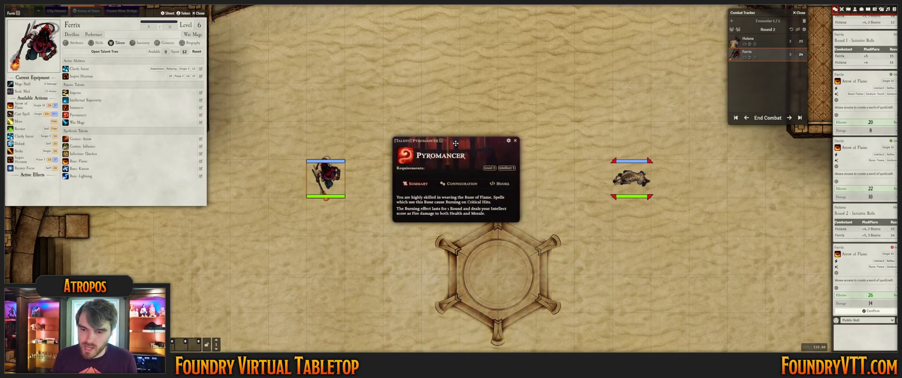
{"action": "left_click_drag", "start_coordinate": [372, 93], "coordinate": [296, 26]}
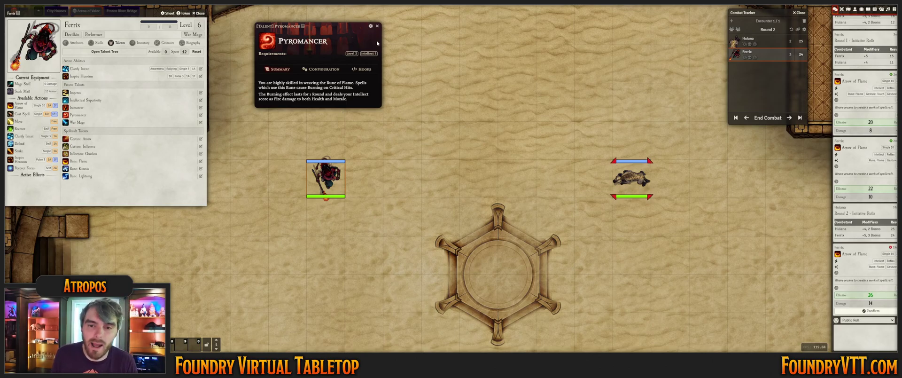
{"action": "key", "text": "Escape"}
{"action": "left_click", "coordinate": [872, 311]}
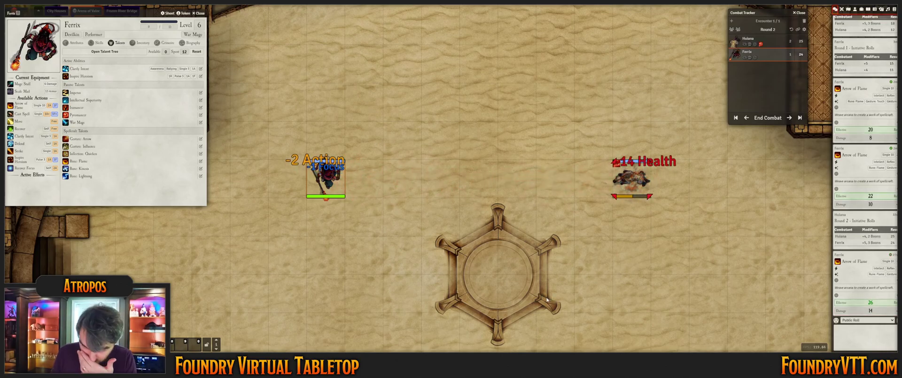
Examine the wounded beast's character sheet, including its active effects, and close it
{"action": "scroll", "coordinate": [582, 203], "scroll_direction": "up", "scroll_amount": 6}
{"action": "double_click", "coordinate": [636, 174]}
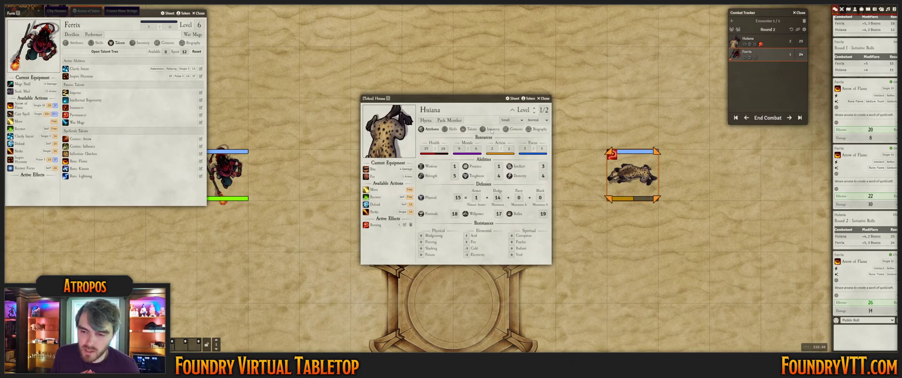
{"action": "key", "text": "Escape"}
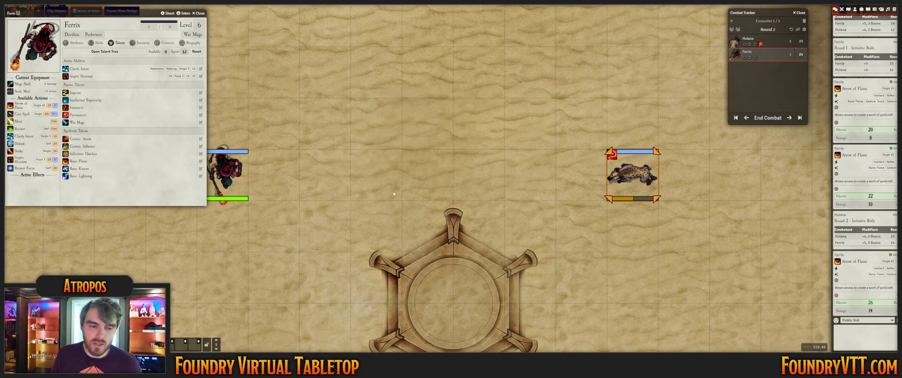
Advance the combat into round 3 and through the beast's turn to Ferrix's turn
{"action": "scroll", "coordinate": [754, 131], "scroll_direction": "down", "scroll_amount": 3}
{"action": "left_click", "coordinate": [790, 118]}
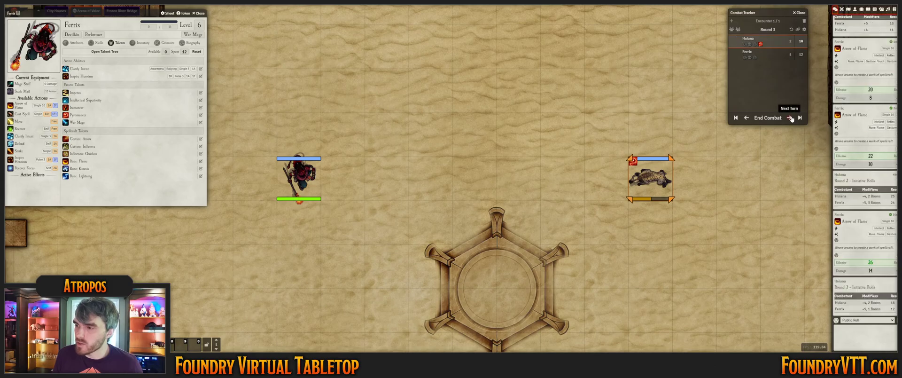
{"action": "scroll", "coordinate": [696, 273], "scroll_direction": "up", "scroll_amount": 3}
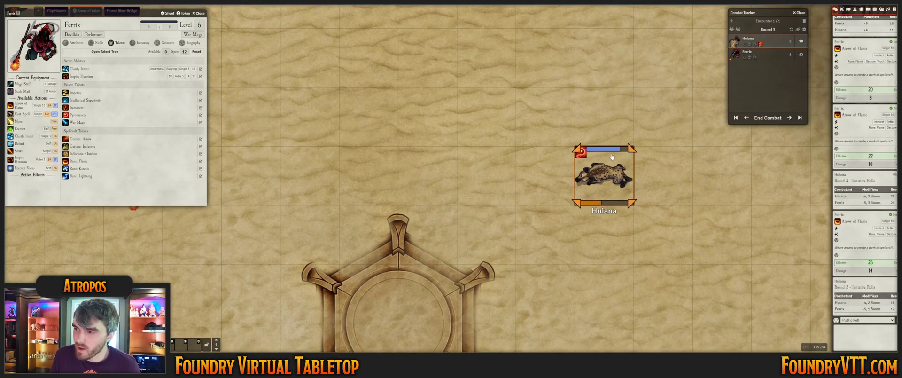
{"action": "left_click", "coordinate": [790, 118]}
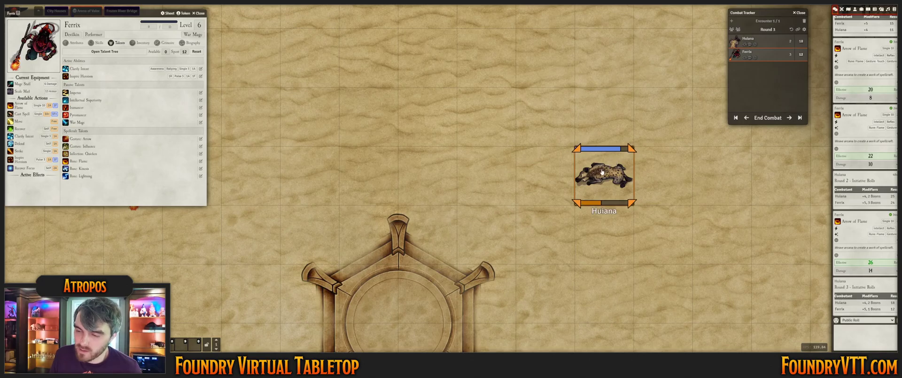
{"action": "scroll", "coordinate": [444, 192], "scroll_direction": "down", "scroll_amount": 3}
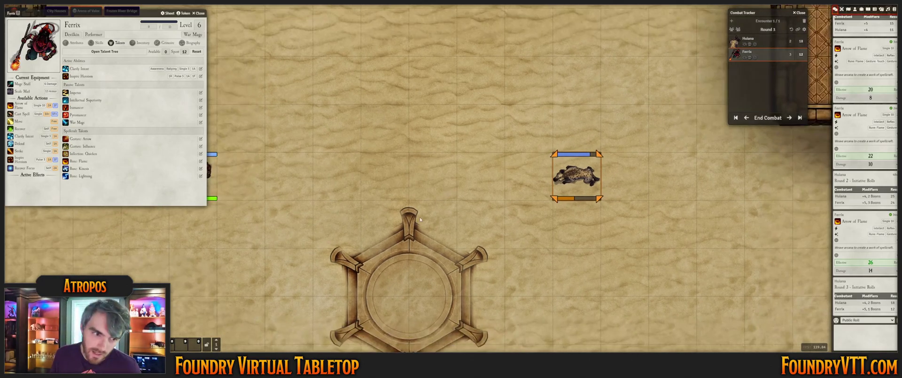
Restore the beast's health and morale with the recovery macro and delete its token from the arena
{"action": "left_click_drag", "start_coordinate": [348, 190], "coordinate": [428, 176]}
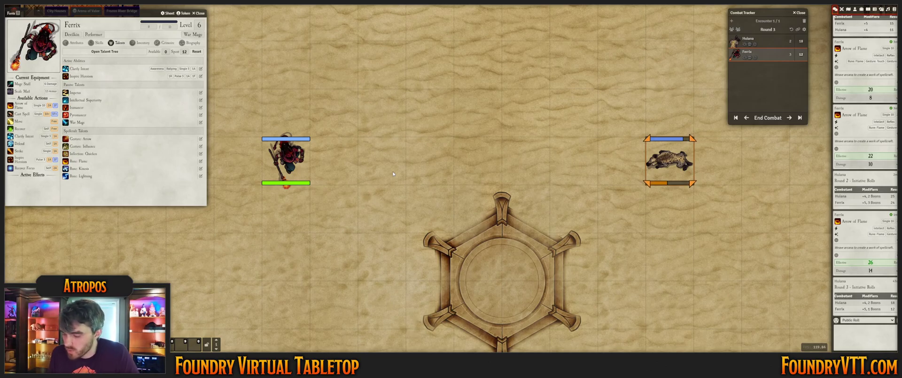
{"action": "key", "text": "1"}
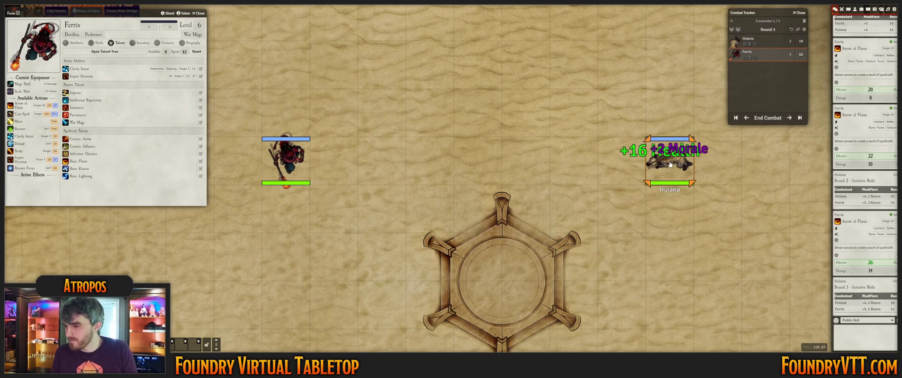
{"action": "key", "text": "Delete"}
Close the Combat Tracker window and Ferrix's character sheet
{"action": "left_click", "coordinate": [797, 14]}
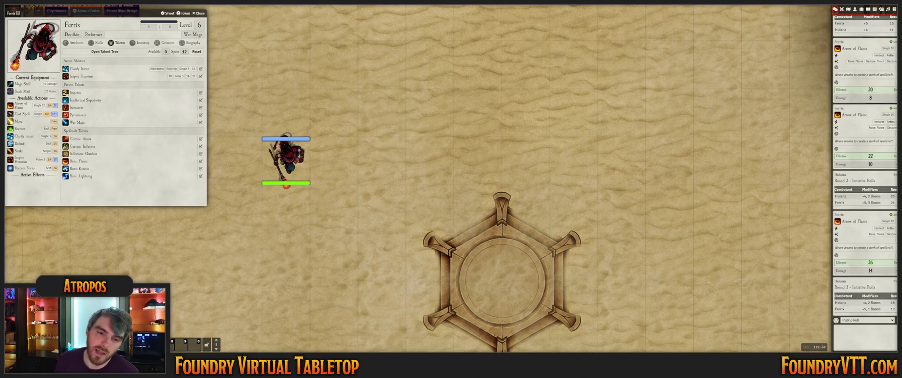
{"action": "left_click", "coordinate": [197, 13]}
{"action": "mouse_move", "coordinate": [216, 97]}
{"action": "left_mouse_down"}
{"action": "mouse_move", "coordinate": [224, 143]}
{"action": "mouse_move", "coordinate": [197, 96]}
{"action": "left_mouse_up"}
{"action": "scroll", "coordinate": [195, 96], "scroll_direction": "down", "scroll_amount": 3}
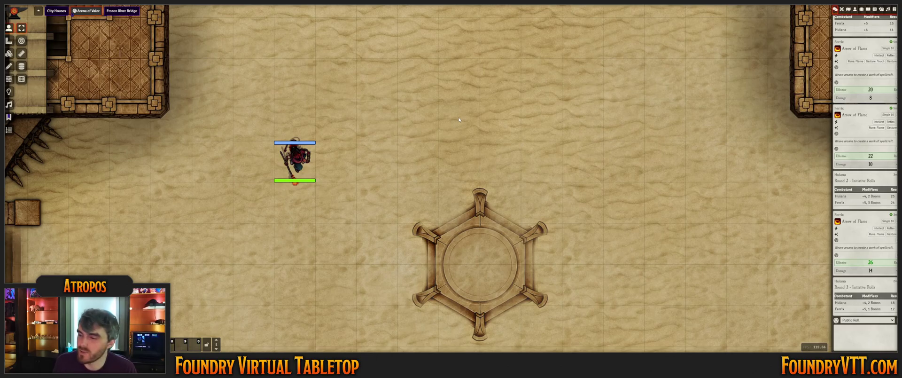
Flush the chat log and confirm the permanent deletion of all its messages
{"action": "left_click", "coordinate": [896, 320]}
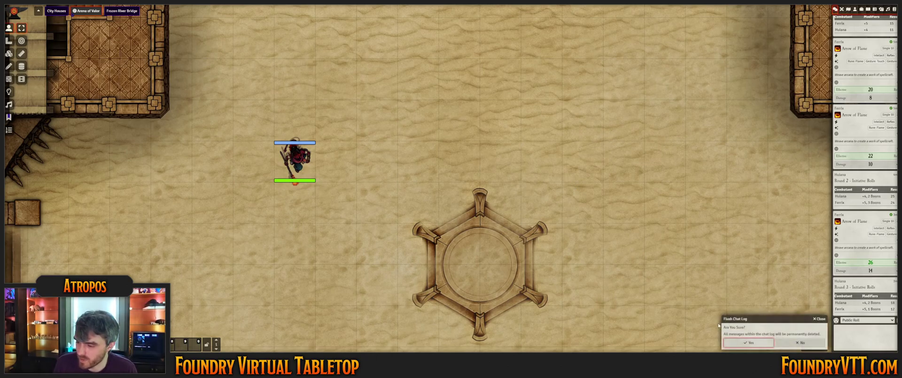
{"action": "left_click", "coordinate": [757, 344]}
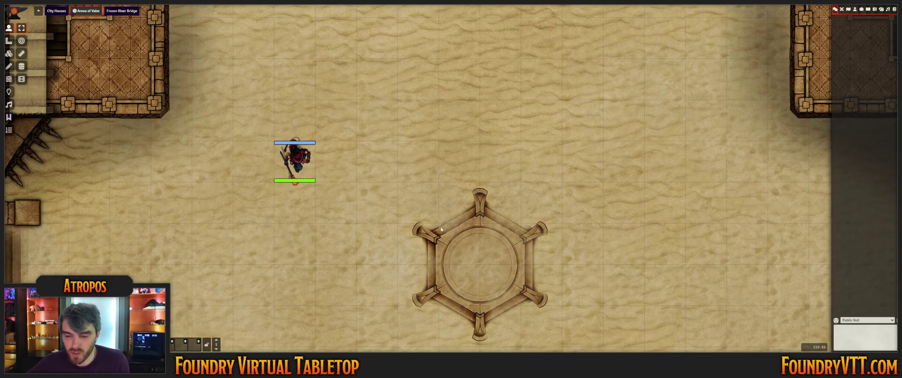
{"action": "scroll", "coordinate": [441, 229], "scroll_direction": "down", "scroll_amount": 2}
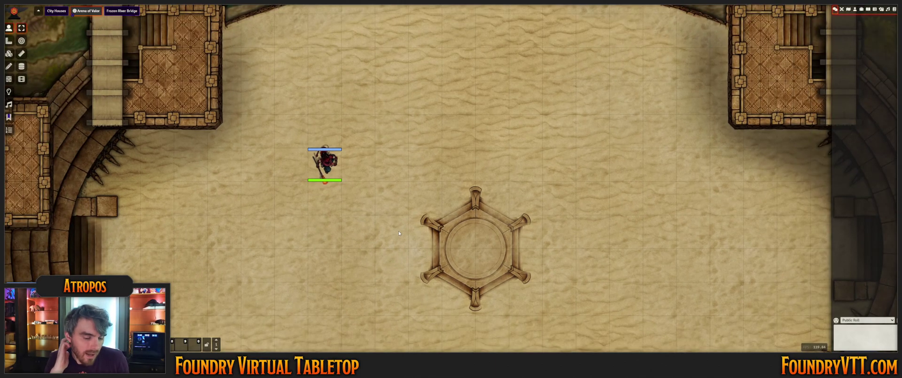
Open Ferrix's character sheet from his token, place it clear of the scene controls, and show his attributes
{"action": "double_click", "coordinate": [312, 169]}
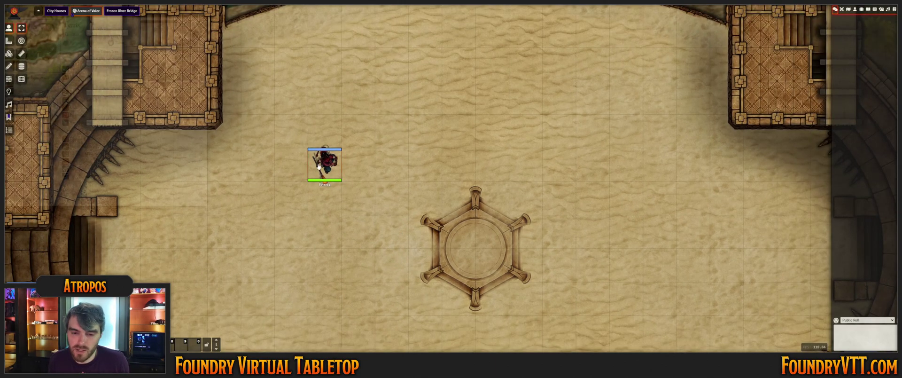
{"action": "left_click_drag", "start_coordinate": [136, 13], "coordinate": [210, 55]}
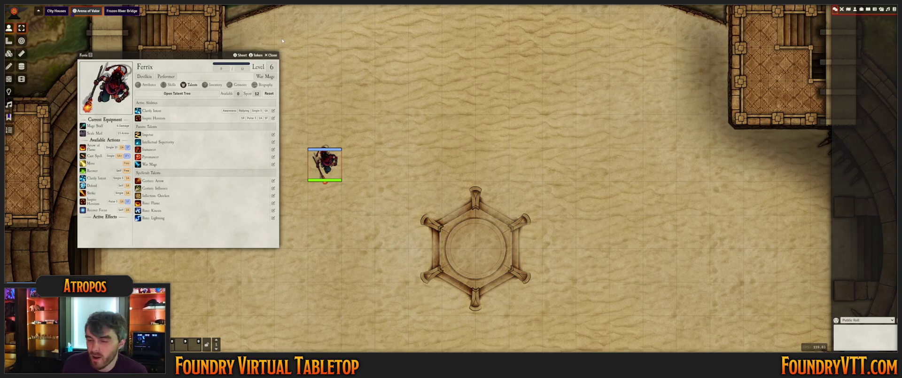
{"action": "left_click", "coordinate": [149, 85]}
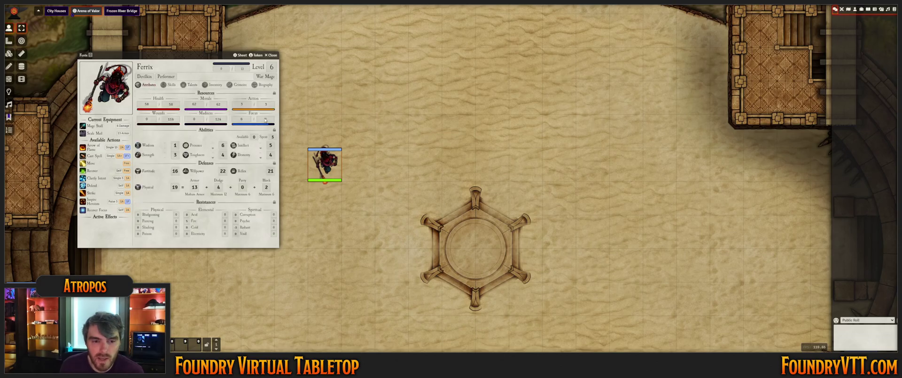
{"action": "scroll", "coordinate": [325, 136], "scroll_direction": "up", "scroll_amount": 3}
{"action": "scroll", "coordinate": [382, 124], "scroll_direction": "up", "scroll_amount": 2}
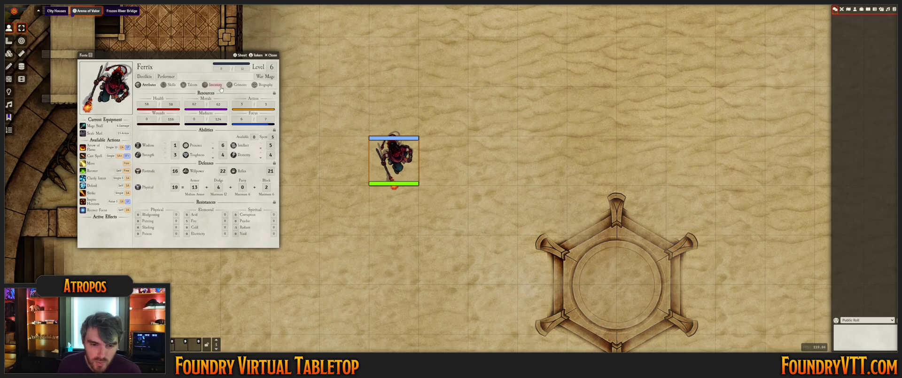
Open the Character Creation rules from the System Rules compendium at Resources and move the journal clear of Ferrix's sheet and token
{"action": "left_click", "coordinate": [894, 9]}
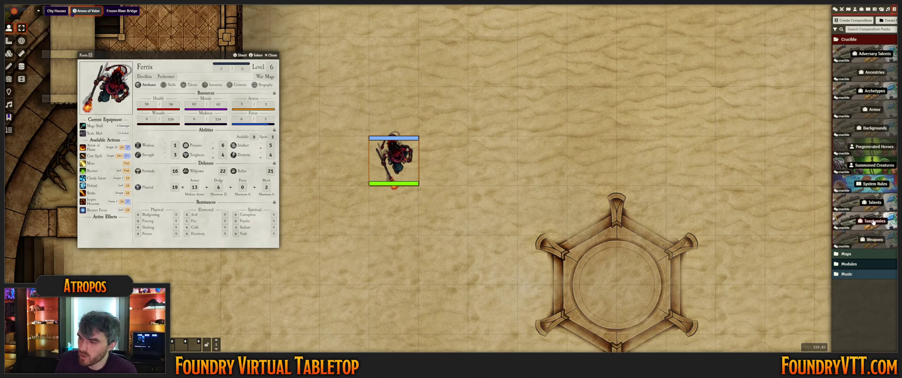
{"action": "left_click", "coordinate": [874, 184]}
{"action": "left_click", "coordinate": [50, 102]}
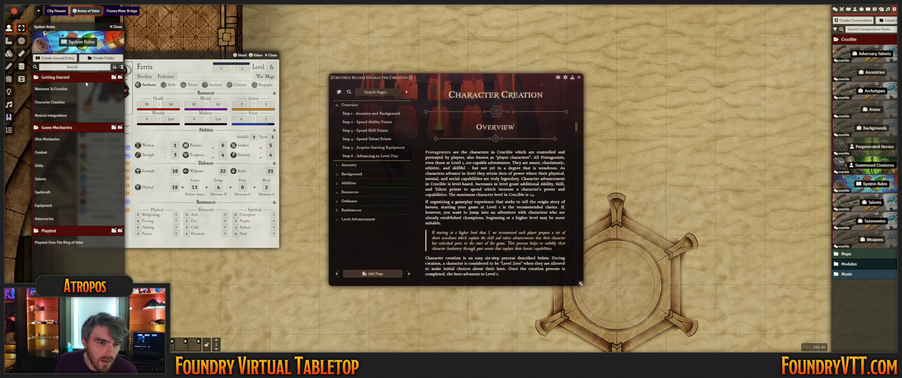
{"action": "left_click", "coordinate": [350, 140]}
{"action": "left_click_drag", "start_coordinate": [473, 72], "coordinate": [650, 21]}
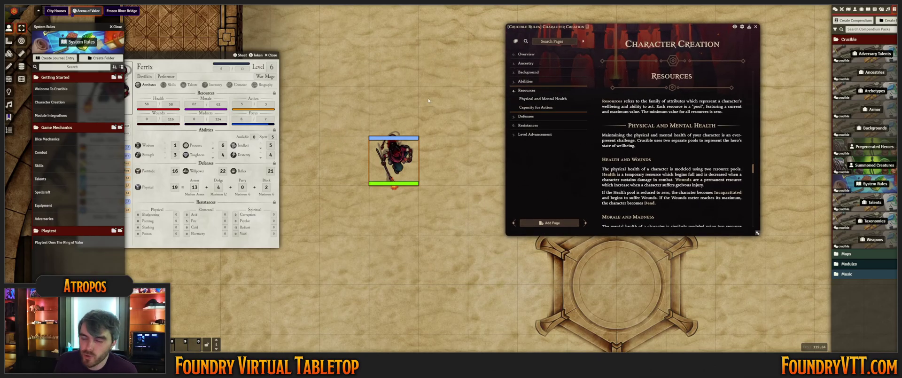
Close the System Rules compendium, read the Physical and Mental Health rules, and close the Character Creation journal
{"action": "left_click", "coordinate": [115, 27]}
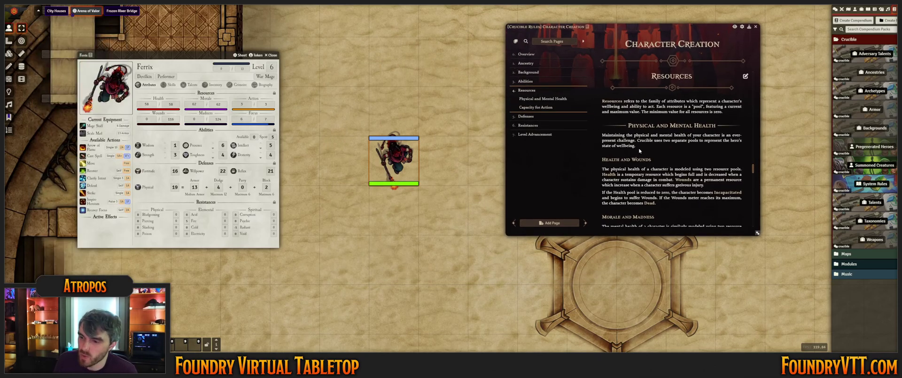
{"action": "scroll", "coordinate": [640, 149], "scroll_direction": "down", "scroll_amount": 1}
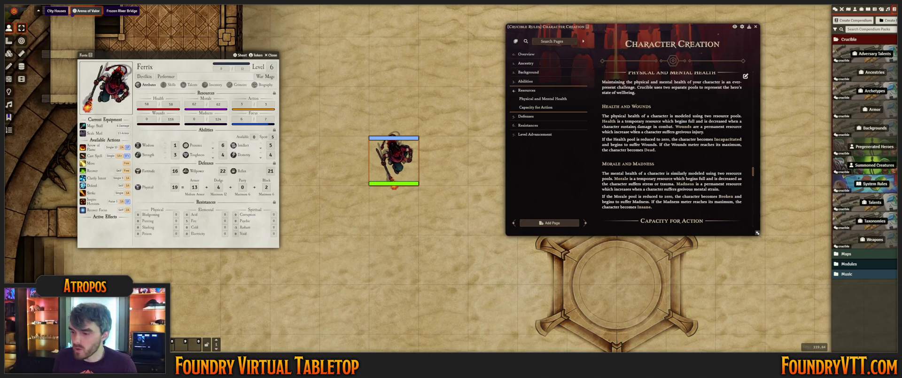
{"action": "left_click", "coordinate": [755, 27]}
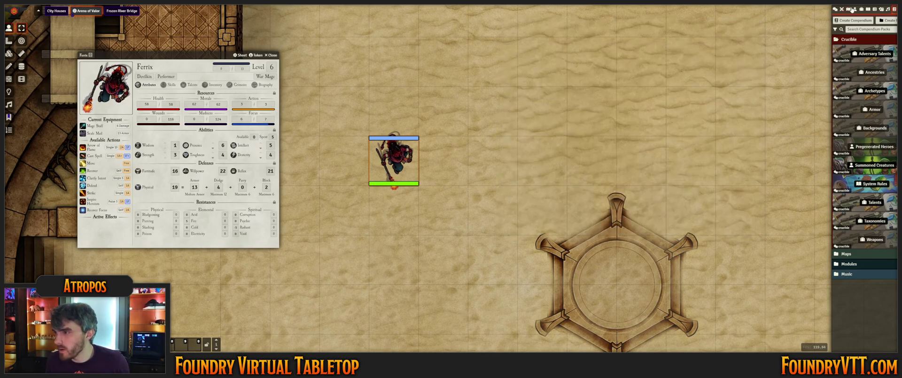
Show the actors directory and set Ferrix's health to 0 on his token
{"action": "left_click", "coordinate": [860, 10]}
{"action": "left_click", "coordinate": [855, 10]}
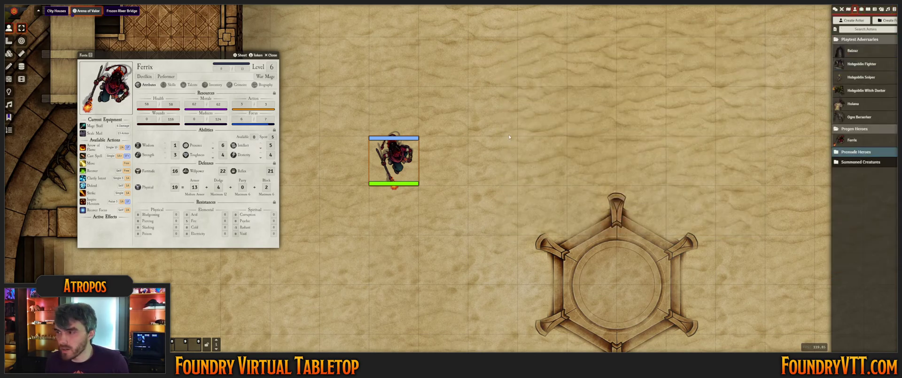
{"action": "right_click", "coordinate": [388, 159]}
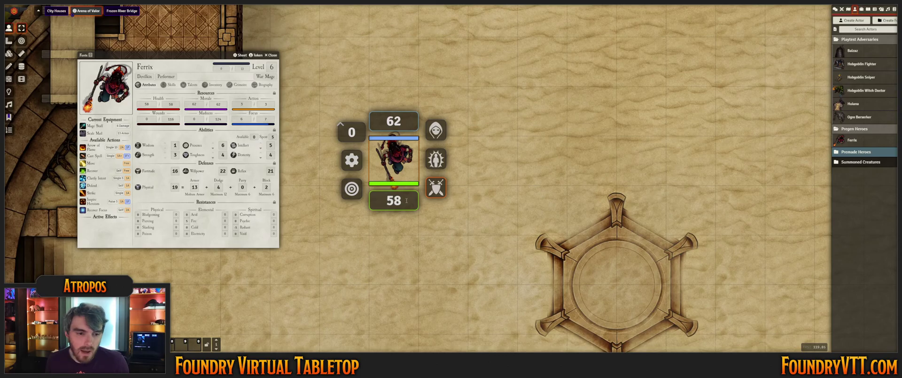
{"action": "left_click", "coordinate": [406, 200]}
{"action": "type", "text": "0"}
{"action": "key", "text": "Return"}
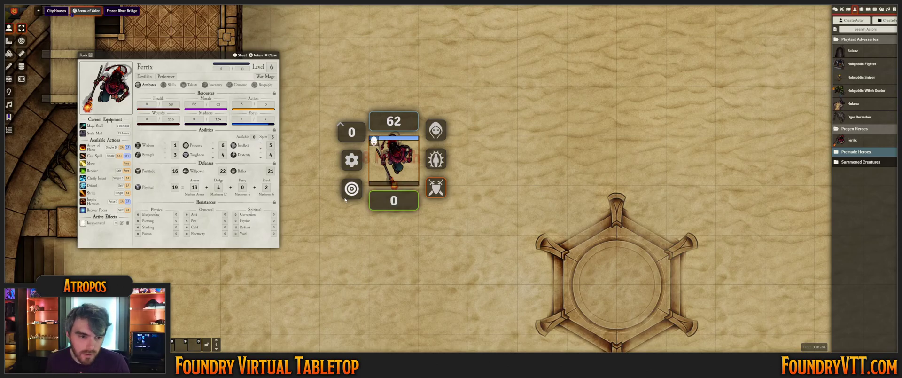
Place a boar token from the Playtest Adversaries actors in the square directly beside Ferrix
{"action": "scroll", "coordinate": [461, 224], "scroll_direction": "up", "scroll_amount": 8}
{"action": "left_click_drag", "start_coordinate": [459, 212], "coordinate": [543, 186]}
{"action": "scroll", "coordinate": [542, 186], "scroll_direction": "up", "scroll_amount": 2}
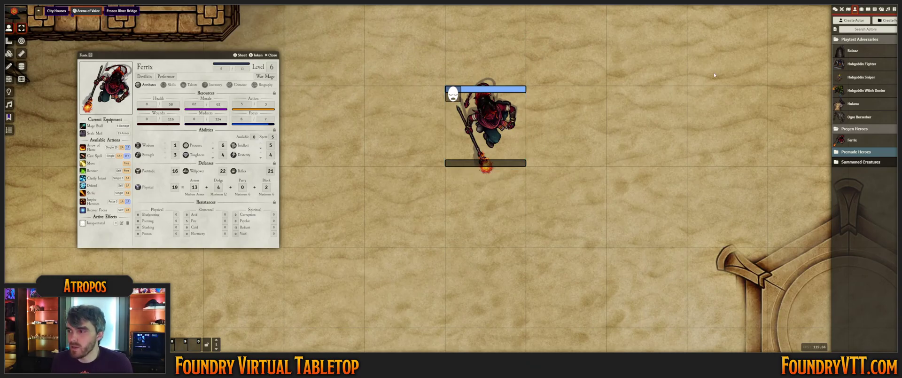
{"action": "left_click_drag", "start_coordinate": [855, 49], "coordinate": [586, 117]}
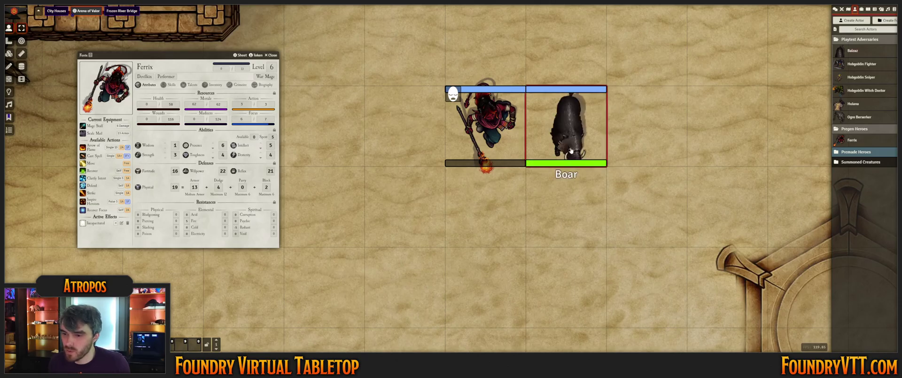
Open the boar's character sheet and roll its Strike action against Ferrix
{"action": "double_click", "coordinate": [562, 140]}
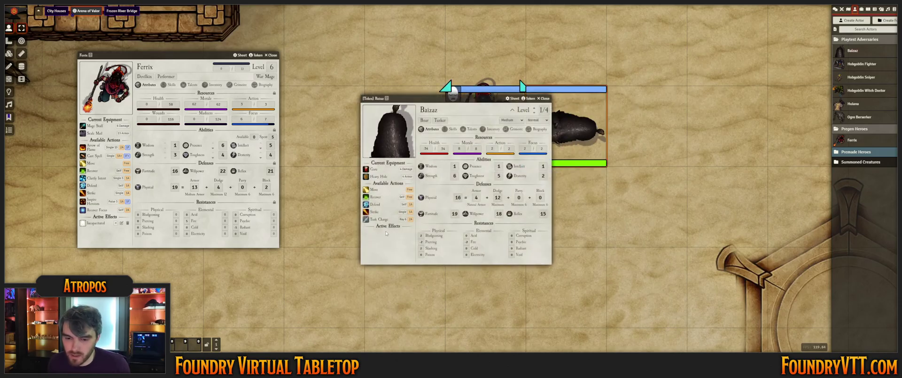
{"action": "left_click", "coordinate": [374, 211]}
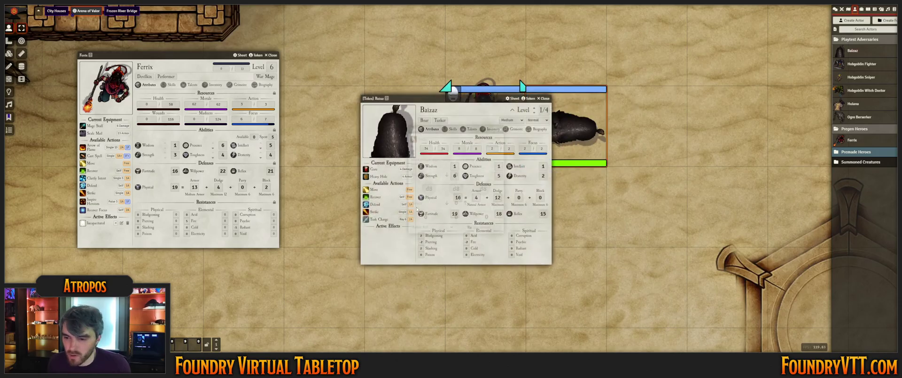
{"action": "left_click", "coordinate": [465, 175]}
{"action": "left_click", "coordinate": [478, 227]}
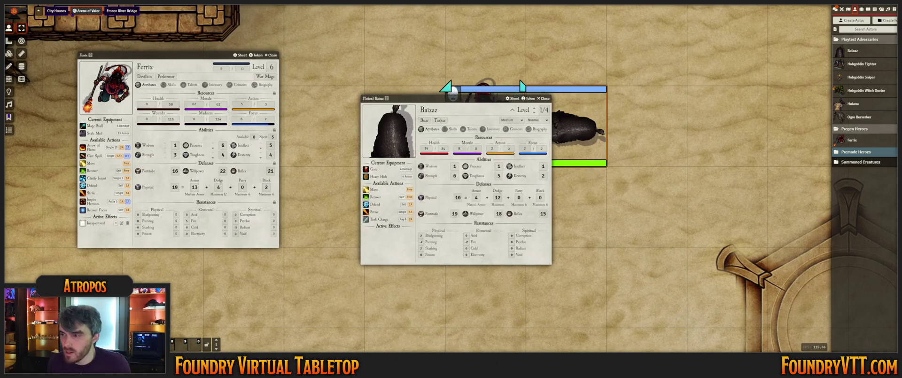
Close the boar's sheet, confirm its Strike against Ferrix in the chat log, and select Ferrix's token
{"action": "left_click", "coordinate": [835, 8]}
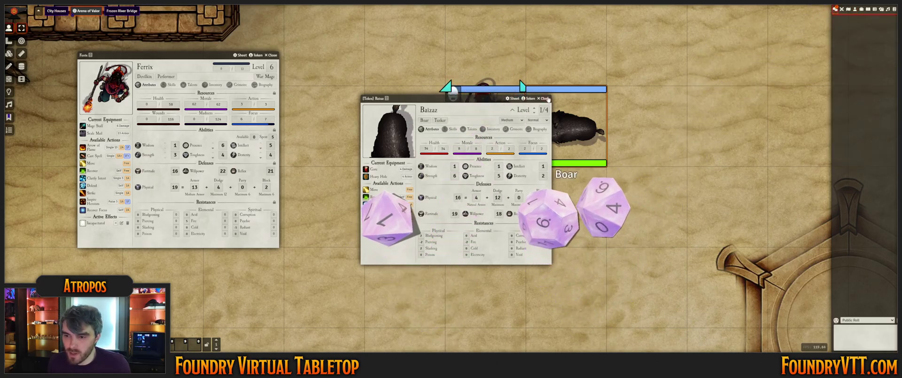
{"action": "key", "text": "Escape"}
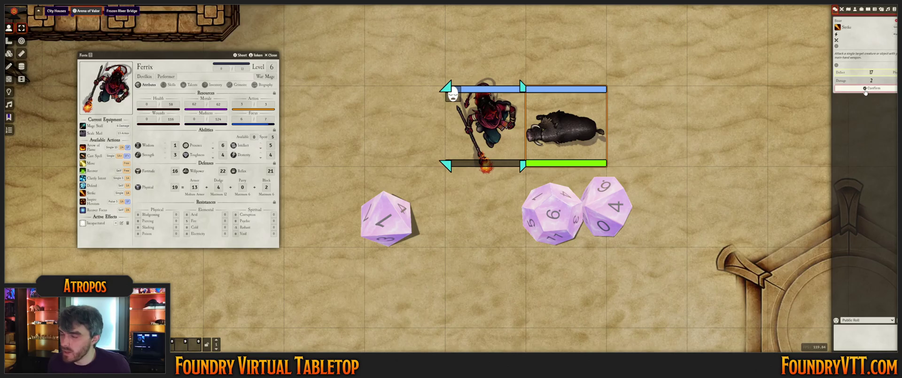
{"action": "left_click", "coordinate": [865, 89]}
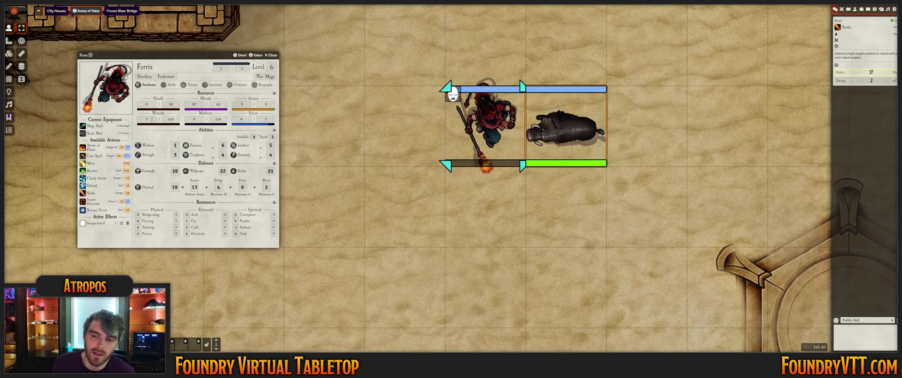
{"action": "left_click", "coordinate": [492, 138]}
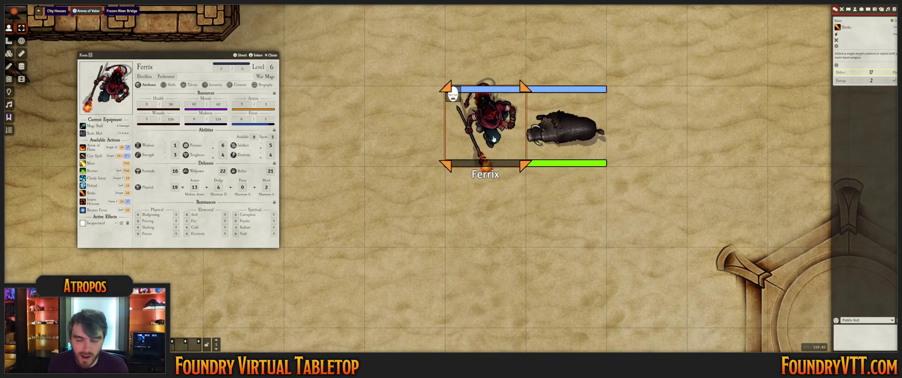
Open the actors directory and place a boar token from the Playtest Adversaries a few squares away from Ferrix
{"action": "key", "text": "1"}
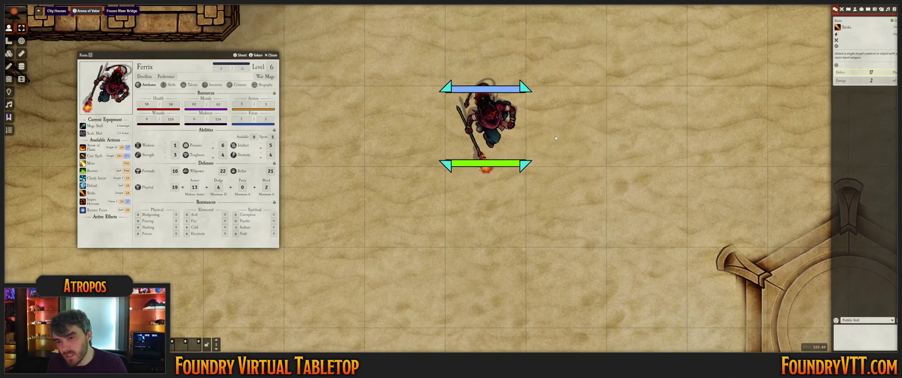
{"action": "scroll", "coordinate": [495, 126], "scroll_direction": "down", "scroll_amount": 4}
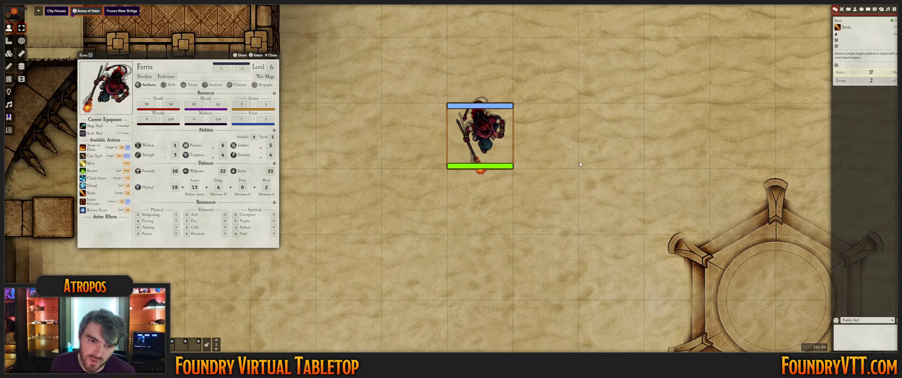
{"action": "left_click", "coordinate": [855, 9]}
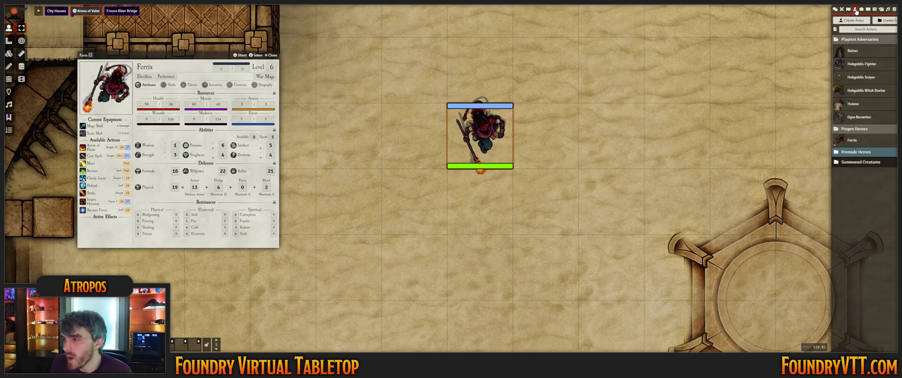
{"action": "left_click_drag", "start_coordinate": [849, 52], "coordinate": [687, 136]}
Set the boar token's morale to 0
{"action": "right_click", "coordinate": [688, 147]}
{"action": "left_click", "coordinate": [685, 92]}
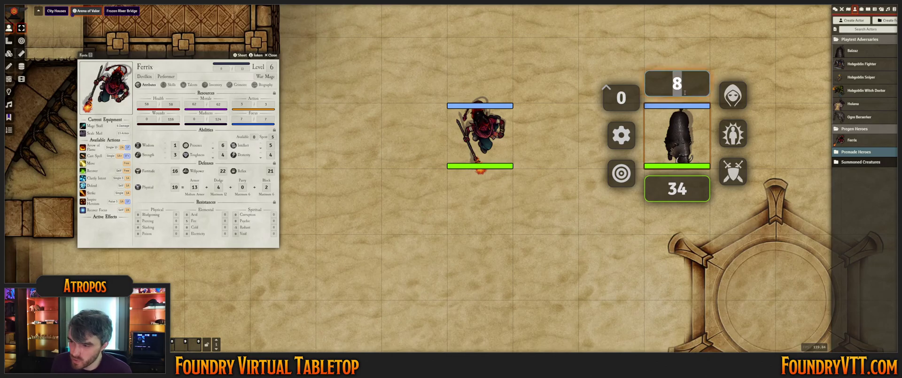
{"action": "type", "text": "0"}
{"action": "key", "text": "Return"}
Move the boar's token away from Ferrix to the far side of the arena and delete it
{"action": "scroll", "coordinate": [630, 177], "scroll_direction": "down", "scroll_amount": 7}
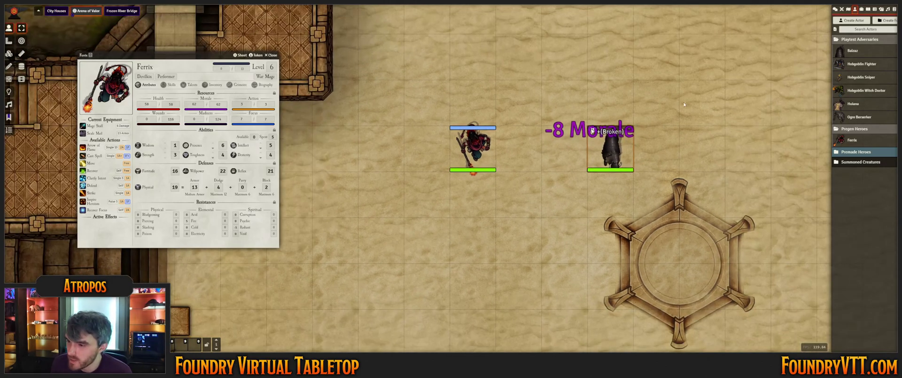
{"action": "scroll", "coordinate": [615, 215], "scroll_direction": "up", "scroll_amount": 5}
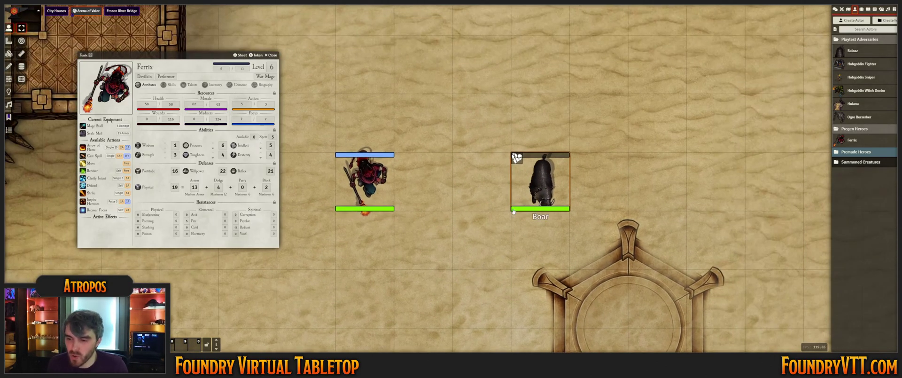
{"action": "scroll", "coordinate": [532, 192], "scroll_direction": "down", "scroll_amount": 3}
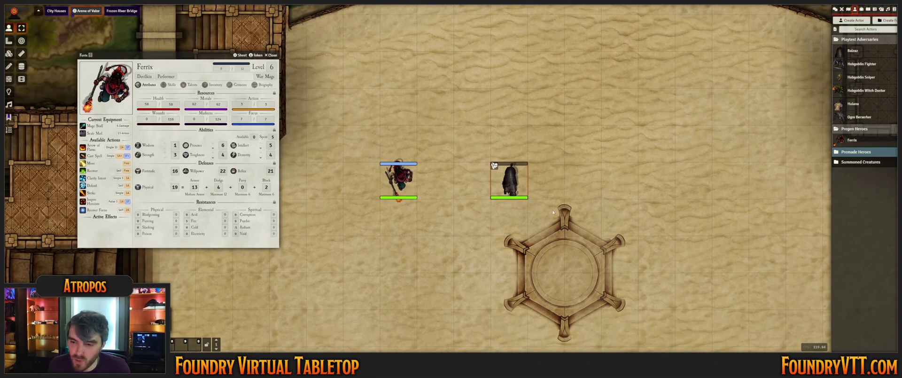
{"action": "scroll", "coordinate": [553, 212], "scroll_direction": "up", "scroll_amount": 3}
{"action": "left_click_drag", "start_coordinate": [572, 194], "coordinate": [548, 222]}
{"action": "left_click_drag", "start_coordinate": [487, 205], "coordinate": [724, 67]}
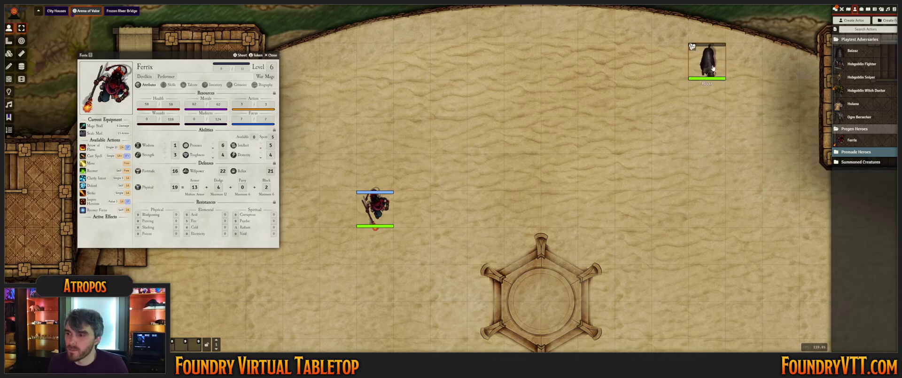
{"action": "key", "text": "Delete"}
Set Ferrix's morale to 0 on his token
{"action": "right_click", "coordinate": [371, 207]}
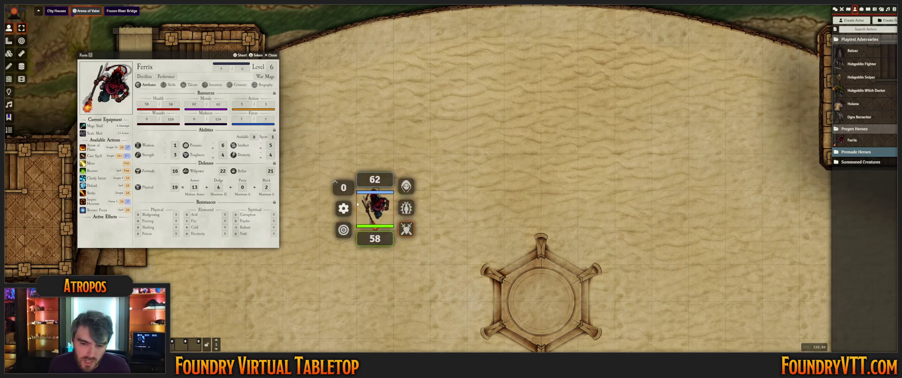
{"action": "left_click", "coordinate": [375, 179]}
{"action": "type", "text": "0"}
{"action": "key", "text": "Return"}
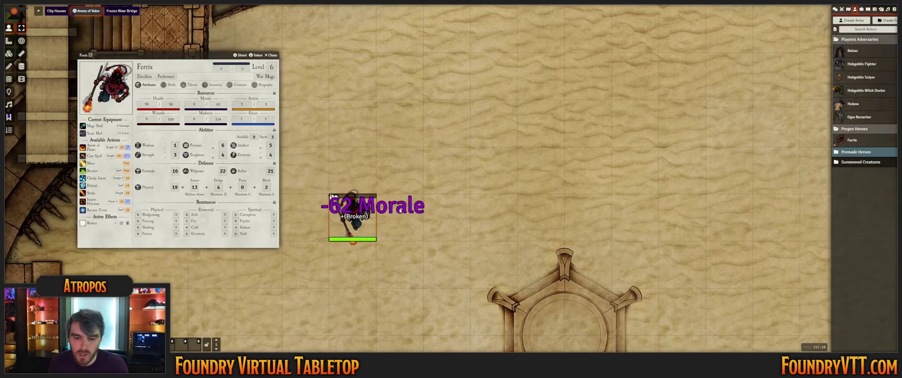
Change Ferrix's madness value on his character sheet, then set it back to 0
{"action": "scroll", "coordinate": [452, 142], "scroll_direction": "up", "scroll_amount": 2}
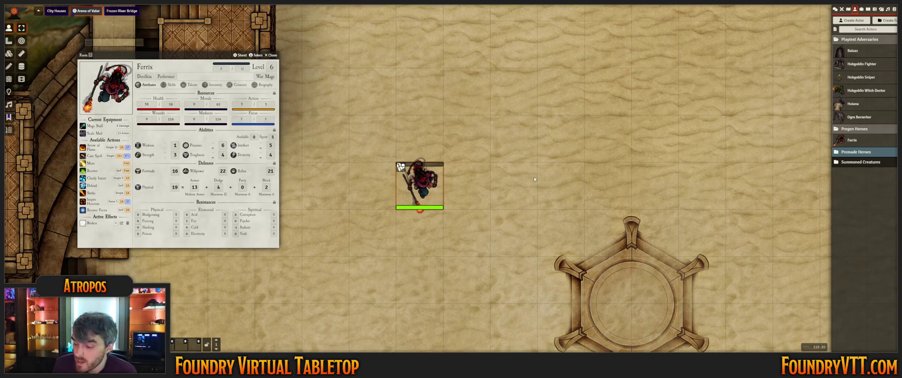
{"action": "left_click", "coordinate": [196, 120]}
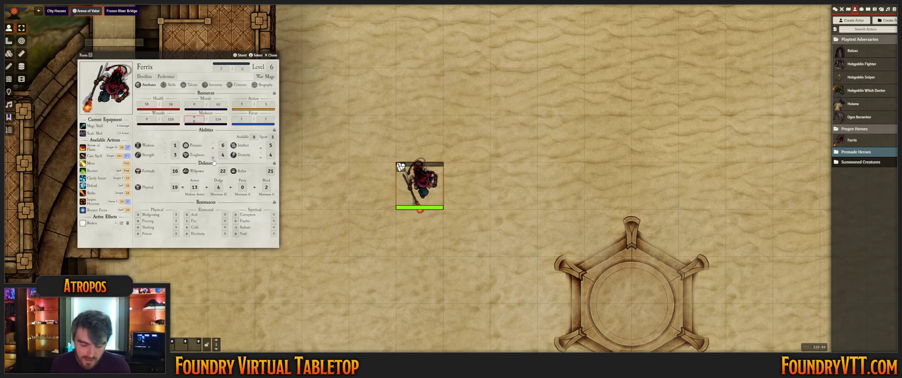
{"action": "key", "text": "Return"}
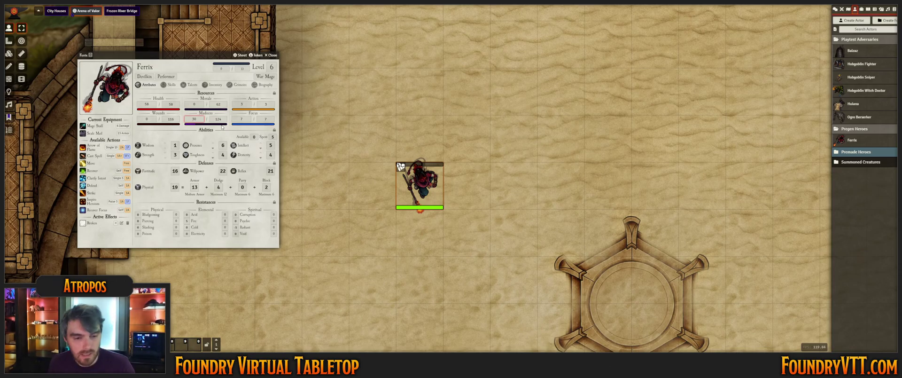
{"action": "type", "text": "0"}
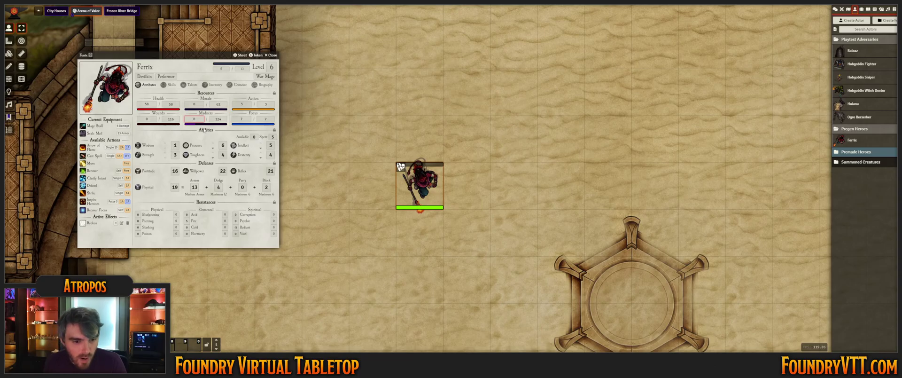
{"action": "key", "text": "Return"}
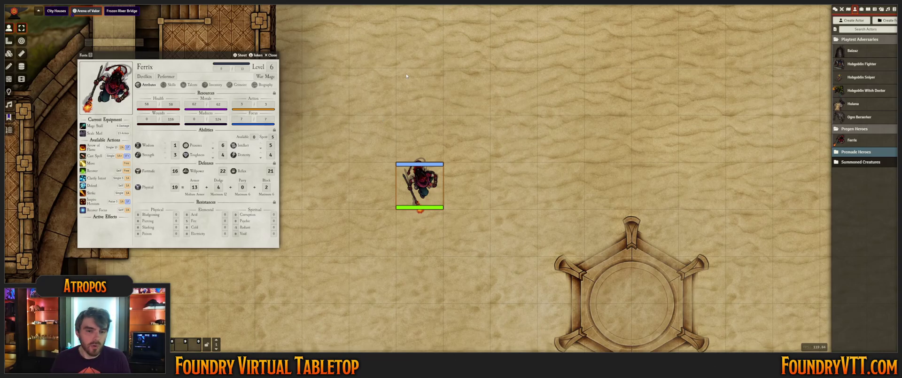
Move Ferrix's token one square diagonally toward the nearest stone platform of the arena
{"action": "scroll", "coordinate": [407, 75], "scroll_direction": "down", "scroll_amount": 5}
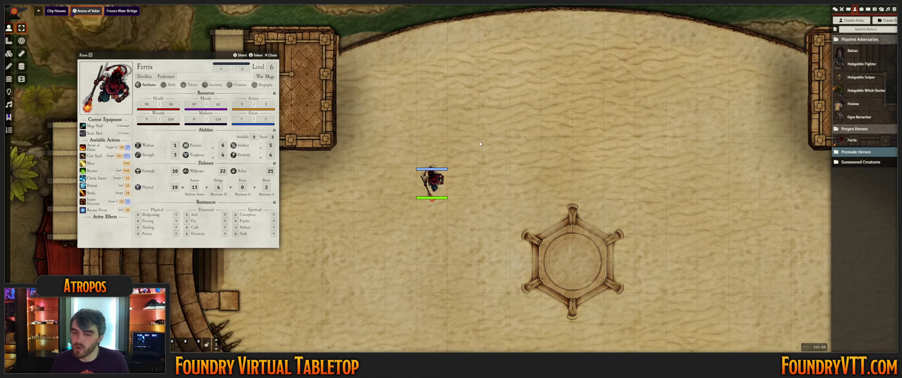
{"action": "scroll", "coordinate": [479, 141], "scroll_direction": "down", "scroll_amount": 3}
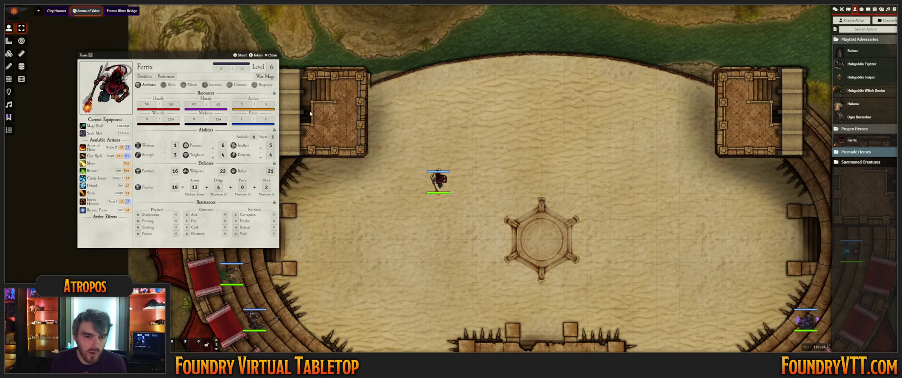
{"action": "left_click_drag", "start_coordinate": [439, 181], "coordinate": [416, 161]}
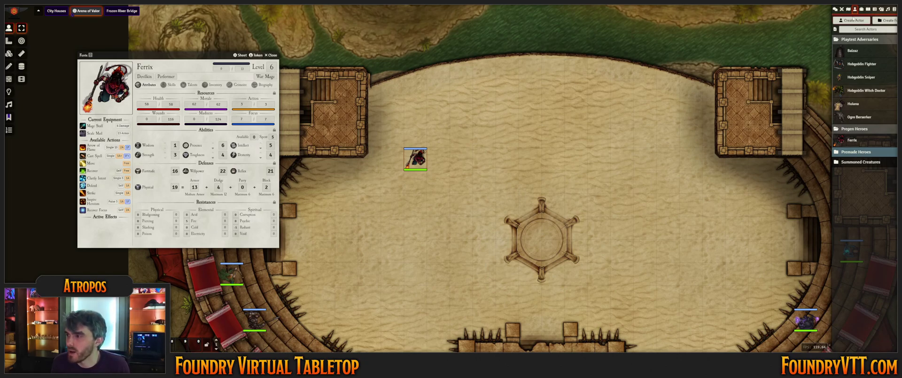
View the game settings and the list of Crucible compendium packs
{"action": "left_click", "coordinate": [895, 9]}
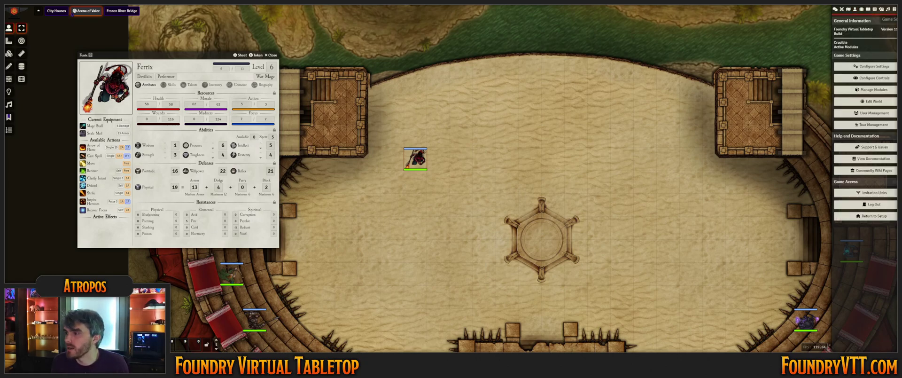
{"action": "left_click", "coordinate": [888, 9]}
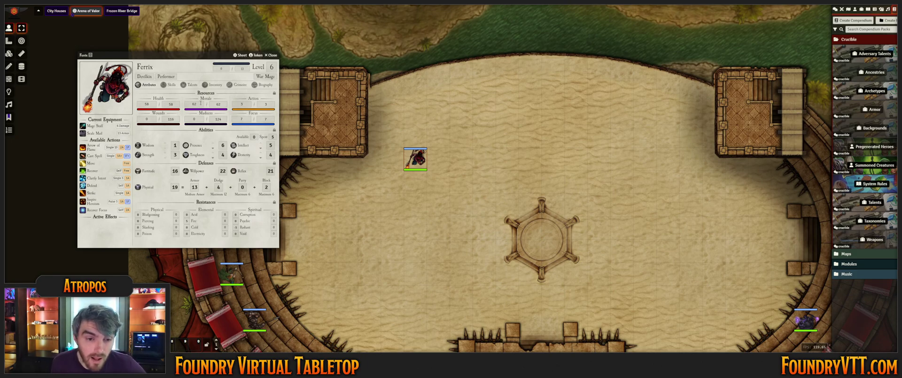
Open Ferrix's talent tree, read the description of the Soothe talent and look over his unlocked nodes
{"action": "left_click", "coordinate": [190, 84]}
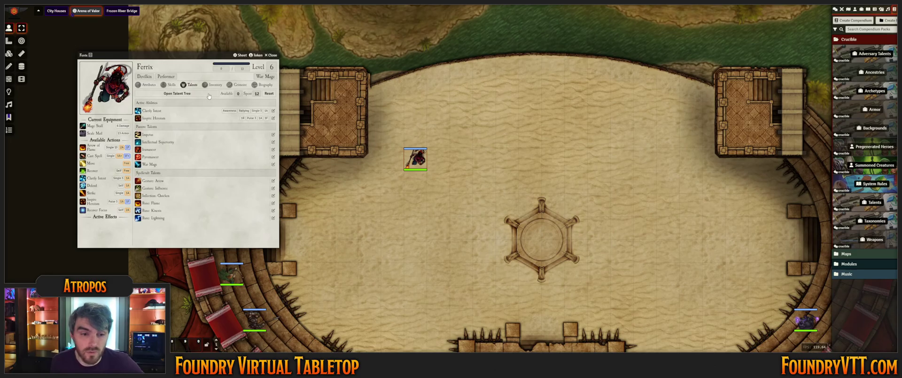
{"action": "left_click", "coordinate": [209, 96]}
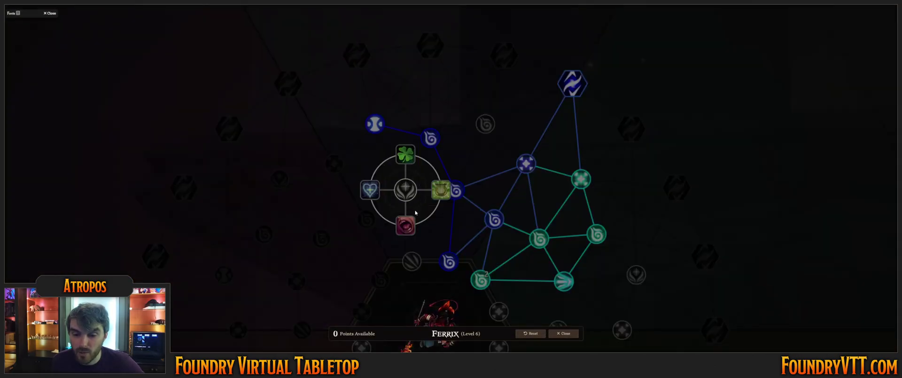
{"action": "mouse_move", "coordinate": [373, 188]}
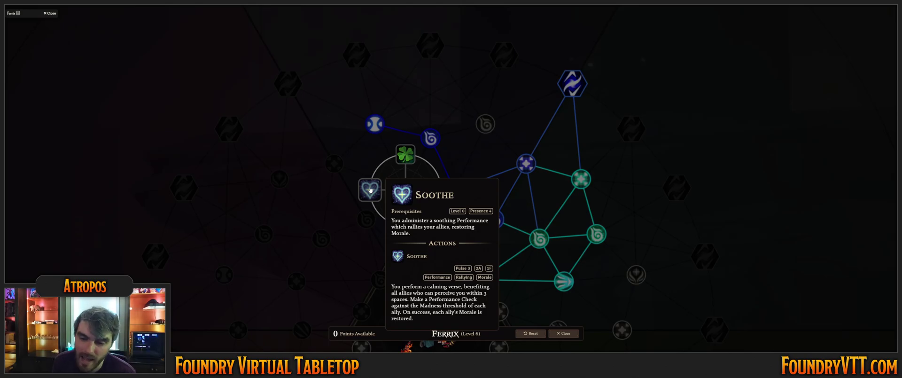
{"action": "left_click", "coordinate": [404, 191]}
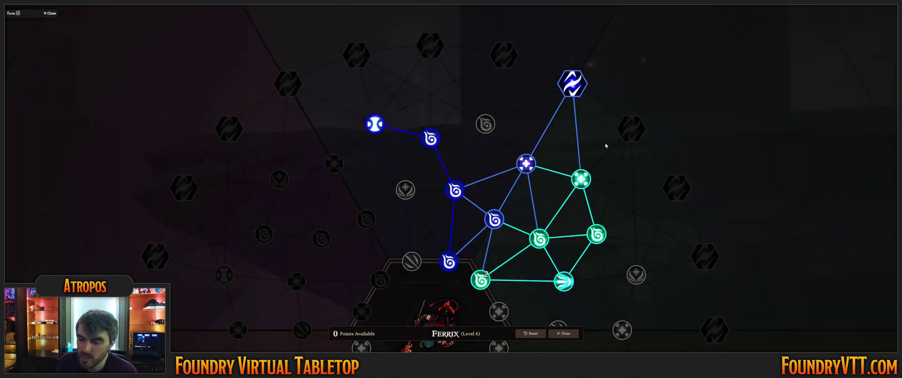
{"action": "left_click_drag", "start_coordinate": [457, 167], "coordinate": [451, 86]}
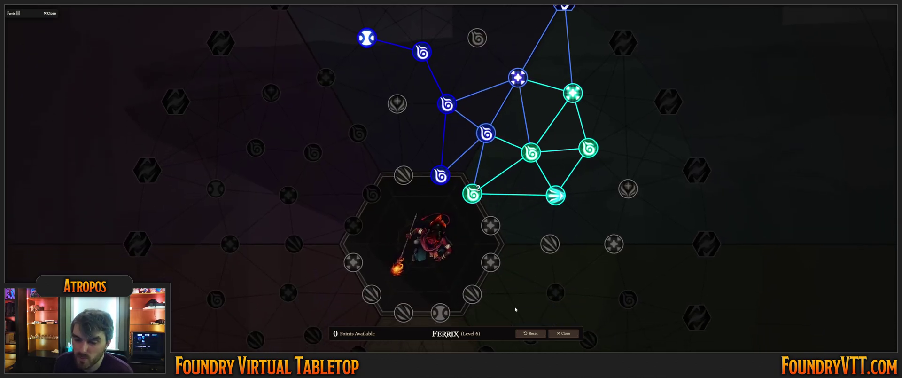
{"action": "scroll", "coordinate": [516, 240], "scroll_direction": "up", "scroll_amount": 2}
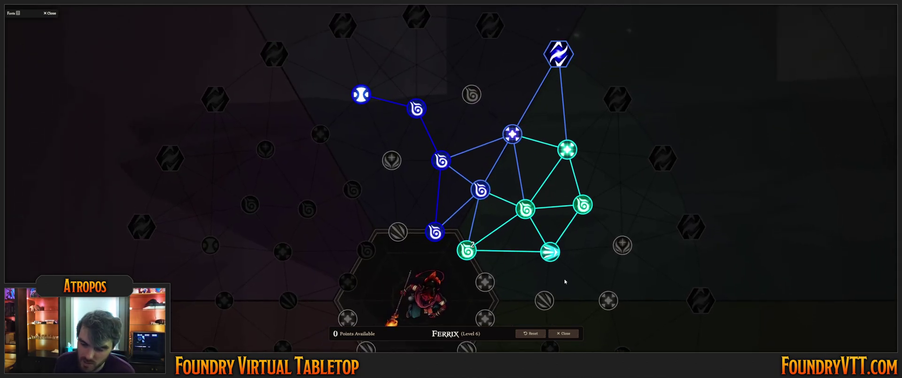
Close the talent tree and show the madness resource among Ferrix's attributes
{"action": "left_click", "coordinate": [564, 333]}
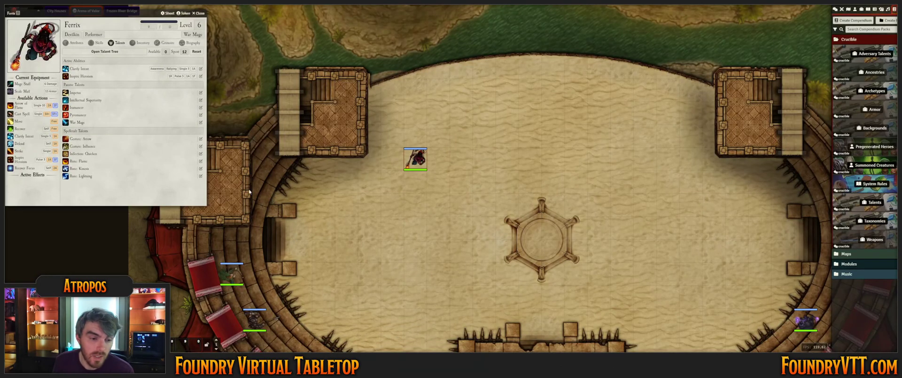
{"action": "left_click", "coordinate": [74, 42]}
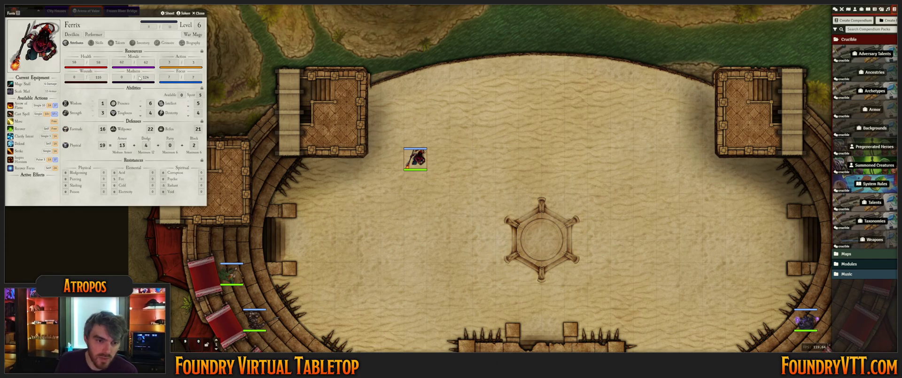
{"action": "mouse_move", "coordinate": [139, 74]}
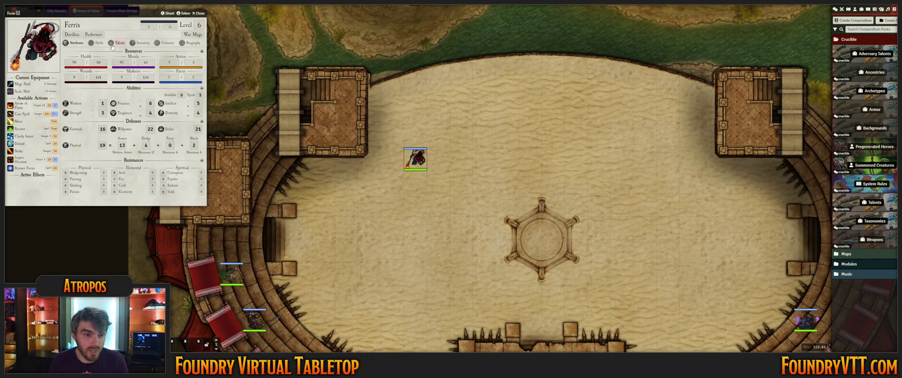
Reopen Ferrix's talent tree and read the descriptions of the Steadfast and Irrepressible Spirit talents
{"action": "left_click", "coordinate": [117, 43]}
{"action": "left_click", "coordinate": [346, 142]}
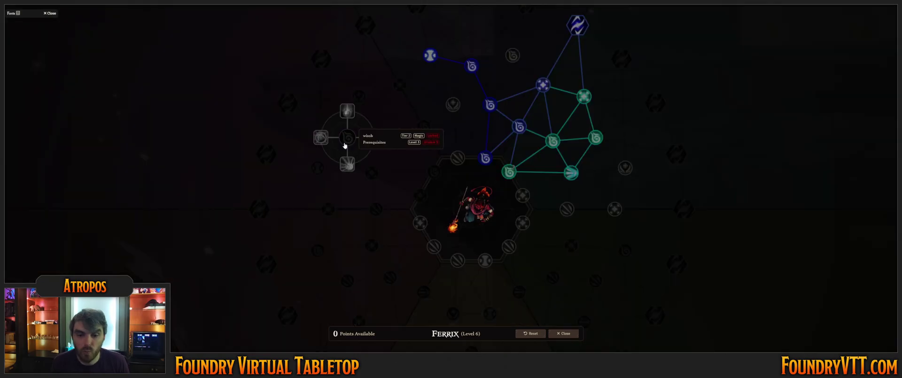
{"action": "scroll", "coordinate": [337, 111], "scroll_direction": "up", "scroll_amount": 5}
{"action": "left_click", "coordinate": [336, 69]}
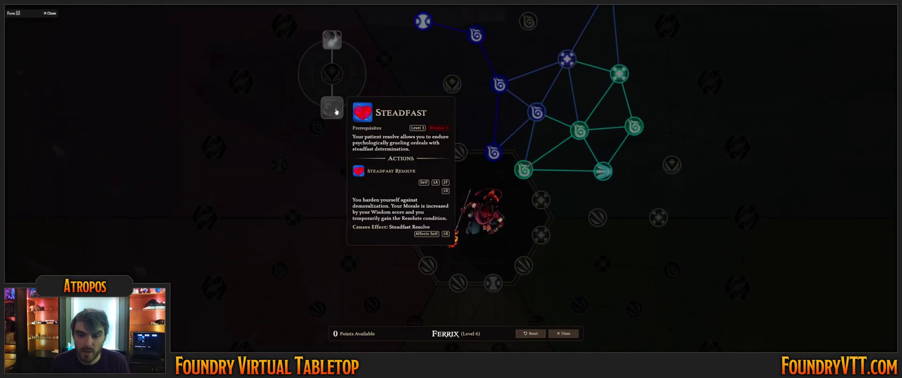
{"action": "mouse_move", "coordinate": [330, 41]}
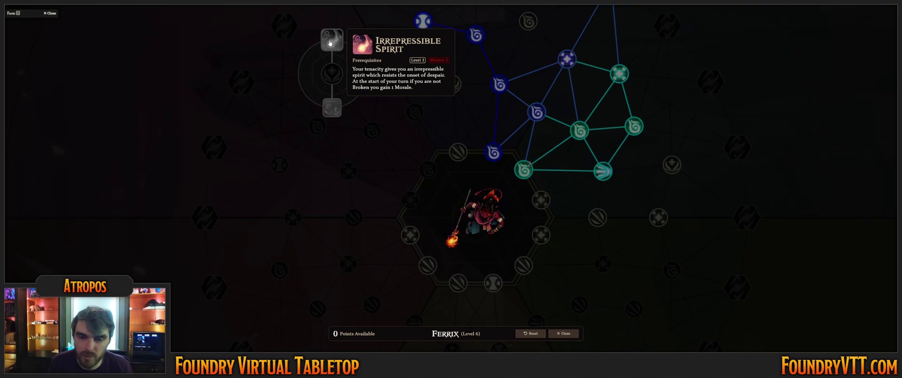
Examine the Tier 2 Presence defense node and the nearby locked node in the talent tree
{"action": "left_click_drag", "start_coordinate": [405, 71], "coordinate": [369, 160]}
{"action": "left_click", "coordinate": [387, 113]}
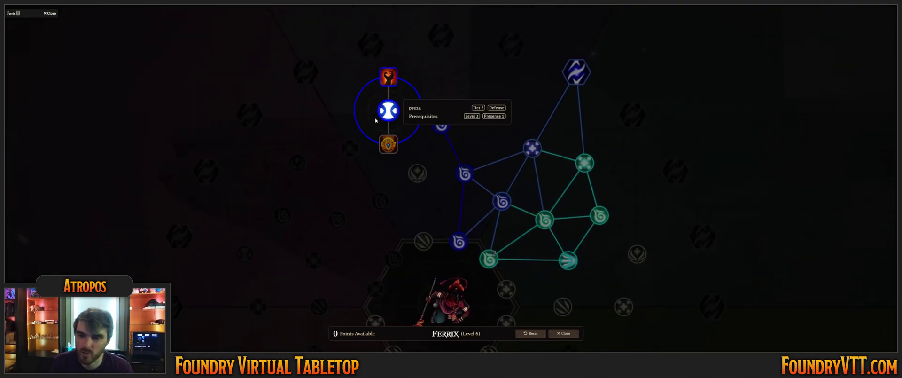
{"action": "mouse_move", "coordinate": [382, 144]}
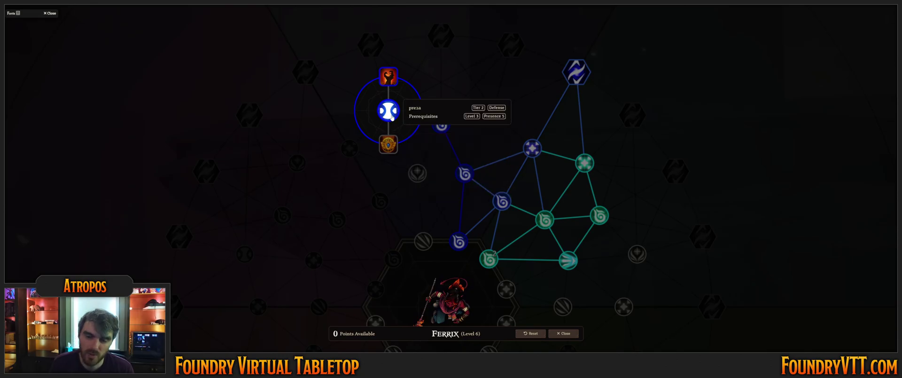
{"action": "left_click", "coordinate": [266, 167]}
{"action": "left_click", "coordinate": [343, 157]}
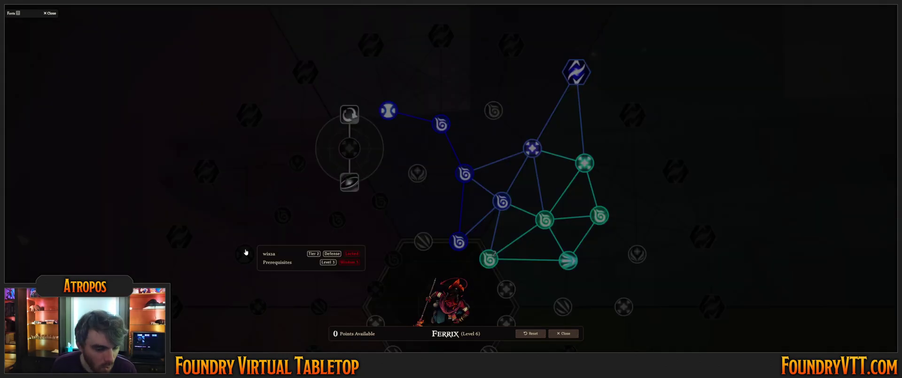
Read the description of Patient Deflection in the Tier 2 Wisdom defense node and close the talent tree
{"action": "left_click", "coordinate": [245, 254]}
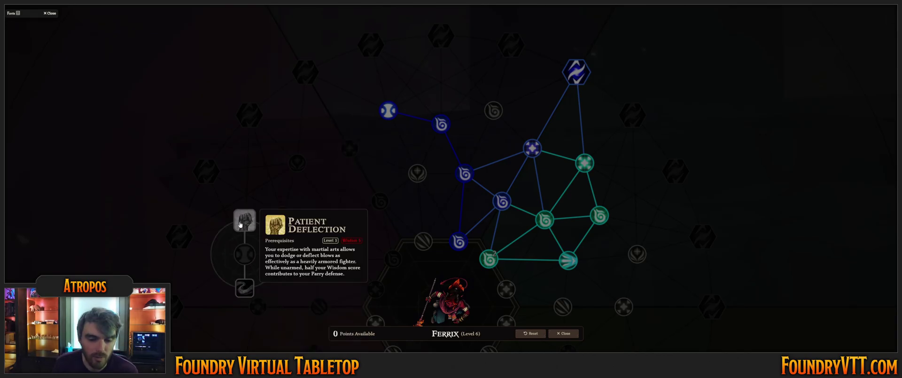
{"action": "left_click", "coordinate": [564, 333]}
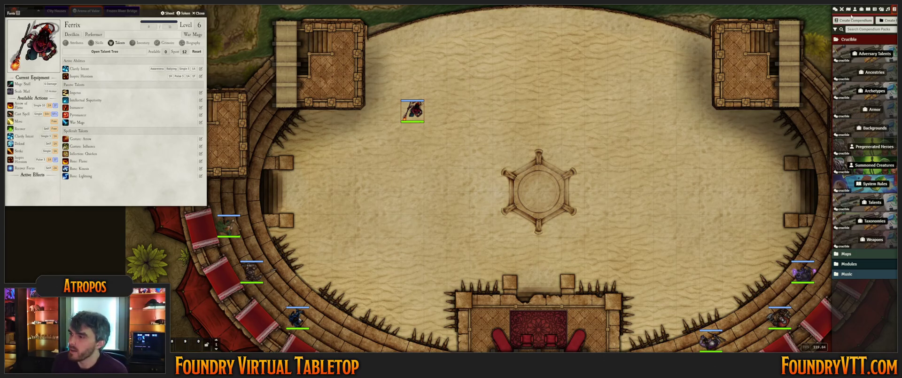
List the world's actors, show Ferrix's attributes and place his sheet beside his token on the map
{"action": "left_click", "coordinate": [855, 9]}
{"action": "scroll", "coordinate": [475, 90], "scroll_direction": "up", "scroll_amount": 10}
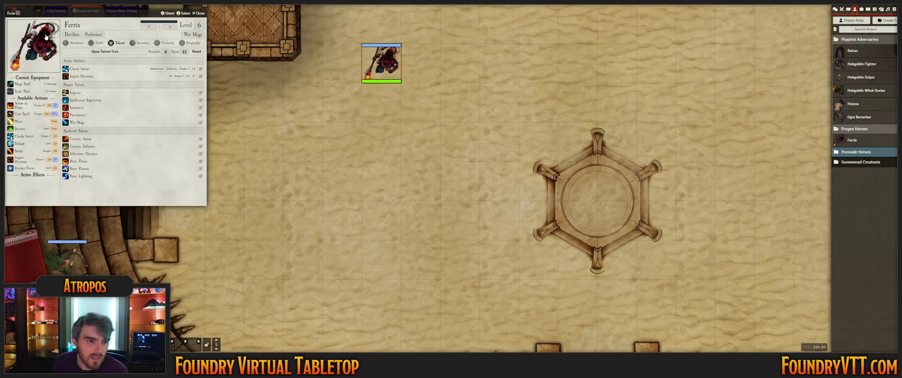
{"action": "left_click", "coordinate": [73, 44]}
{"action": "left_click_drag", "start_coordinate": [101, 14], "coordinate": [553, 25]}
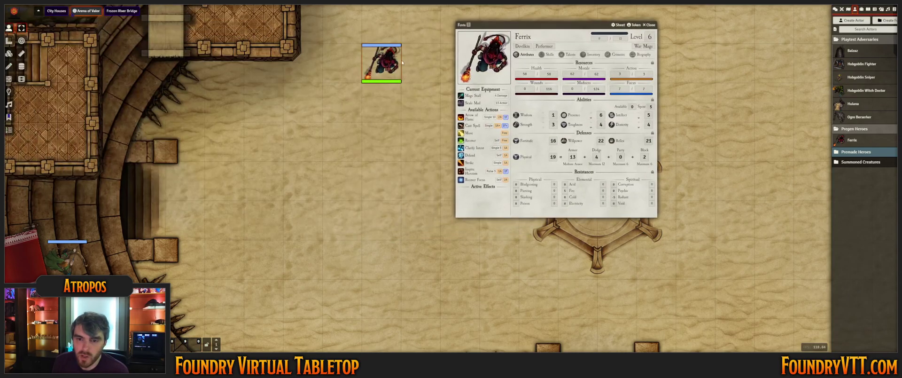
Set Ferrix's health to 0 from his token on the map
{"action": "right_click", "coordinate": [399, 62]}
{"action": "left_click_drag", "start_coordinate": [379, 60], "coordinate": [338, 80]}
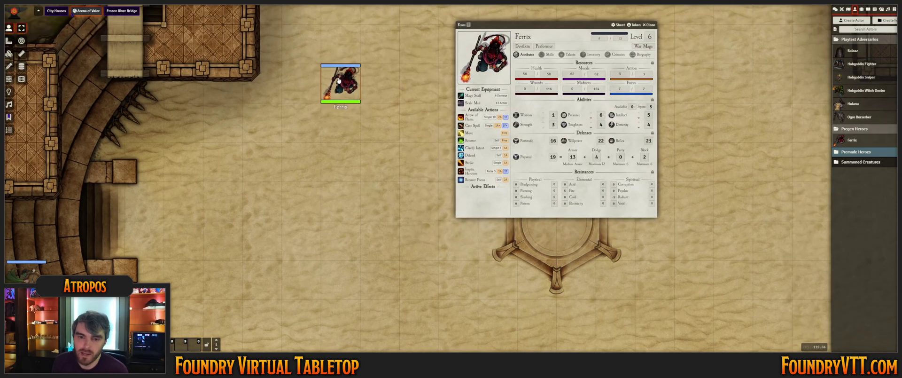
{"action": "right_click", "coordinate": [339, 80]}
{"action": "left_click", "coordinate": [344, 116]}
{"action": "type", "text": "0"}
{"action": "key", "text": "Return"}
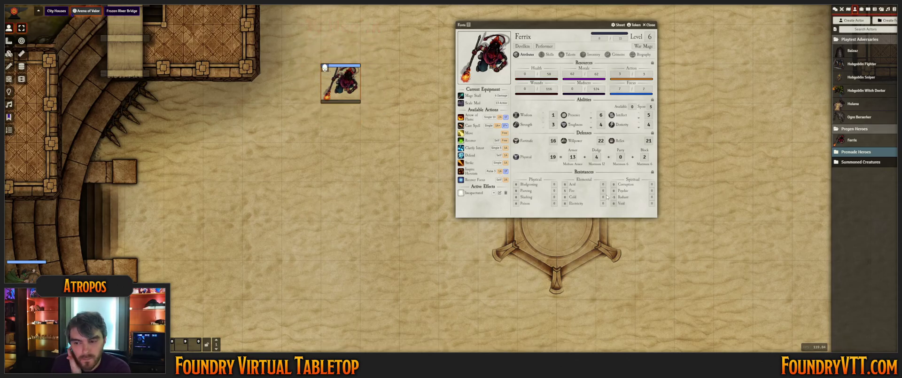
Advance the combat encounter by one round with Ferrix incapacitated and step back to the previous round
{"action": "left_click_drag", "start_coordinate": [554, 24], "coordinate": [455, 50]}
{"action": "double_click", "coordinate": [454, 50]}
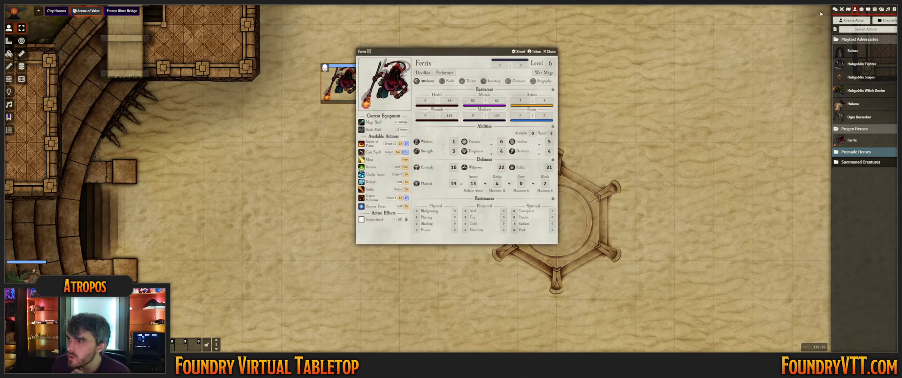
{"action": "left_click", "coordinate": [842, 9]}
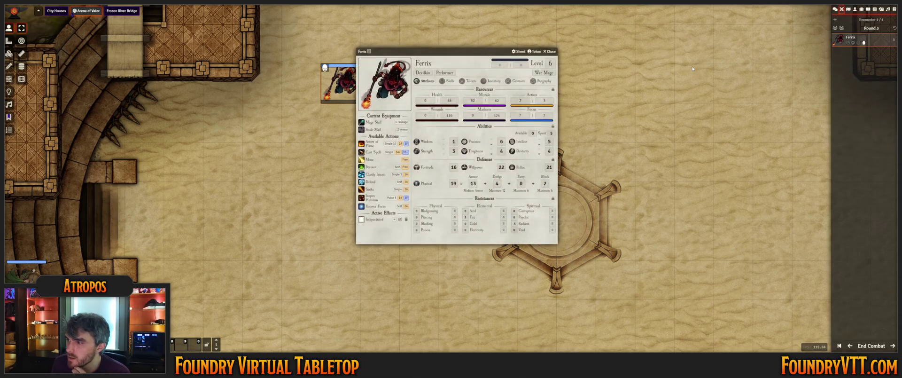
{"action": "left_click", "coordinate": [891, 347]}
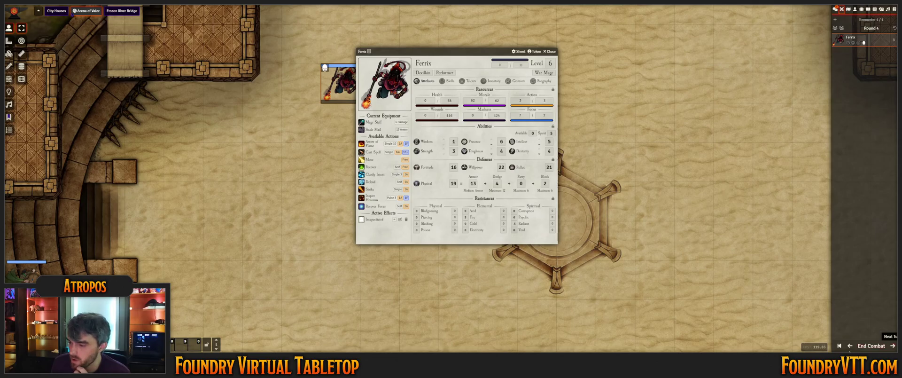
{"action": "left_click", "coordinate": [840, 346]}
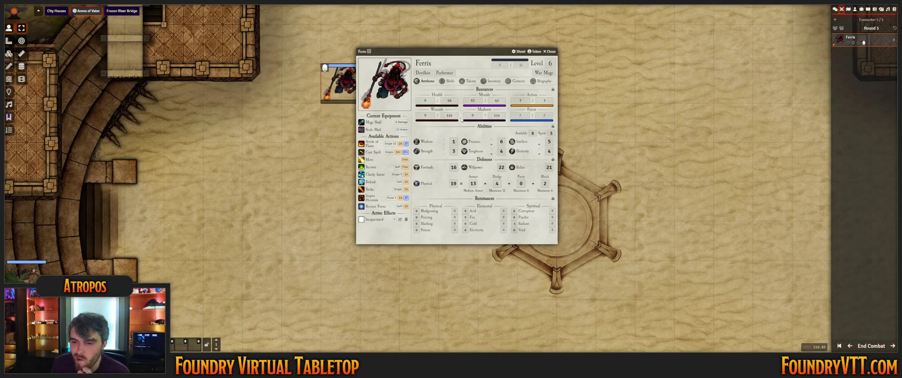
Close Ferrix's sheet and restore his health to full on his token
{"action": "left_click_drag", "start_coordinate": [435, 51], "coordinate": [469, 26]}
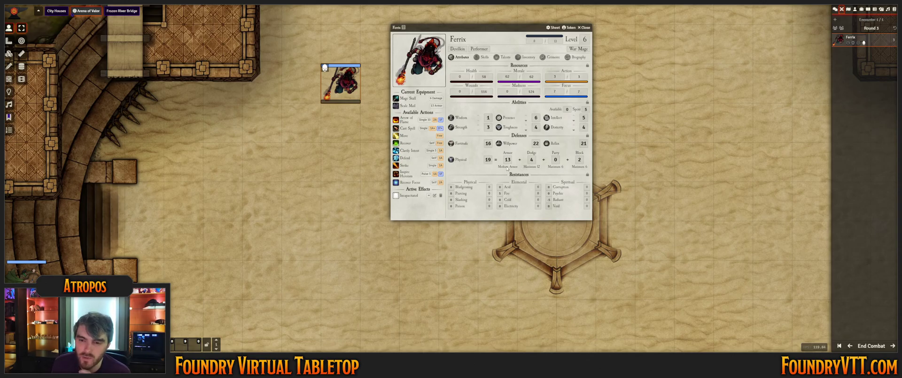
{"action": "left_click", "coordinate": [584, 27]}
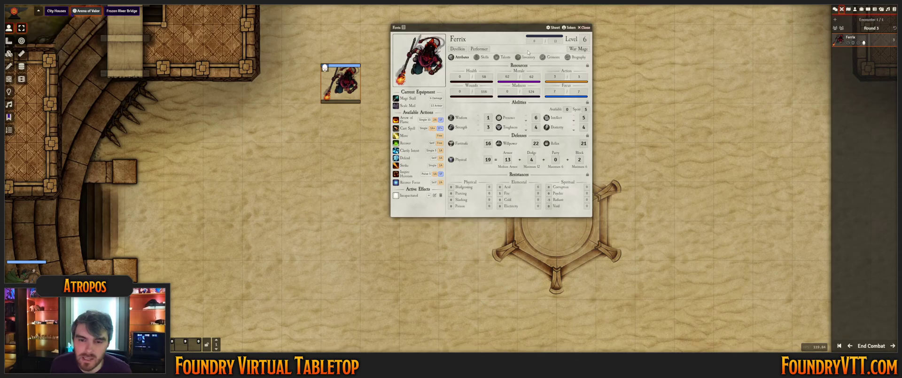
{"action": "right_click", "coordinate": [342, 90]}
{"action": "right_click", "coordinate": [342, 91]}
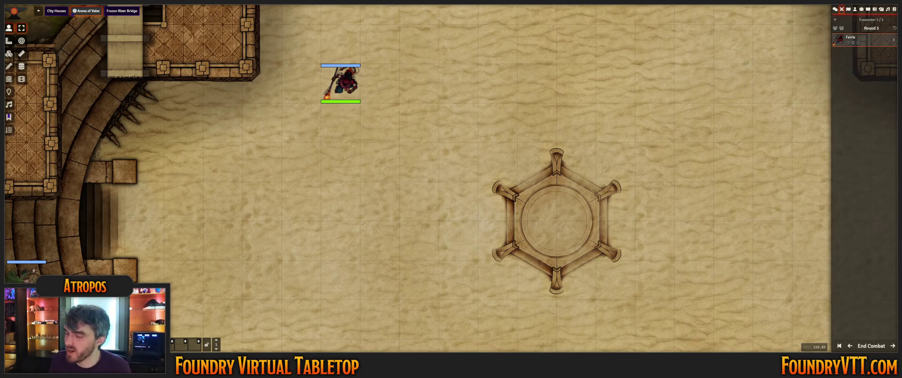
Create a new Protagonist actor named Char2 in the Pregen Heroes folder
{"action": "left_click", "coordinate": [856, 9]}
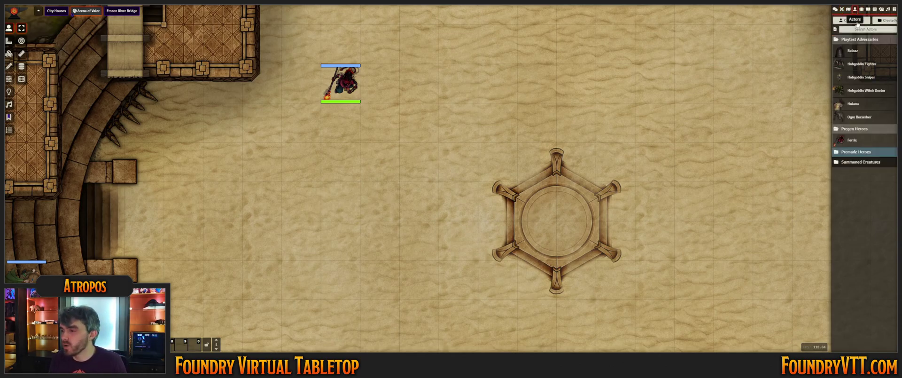
{"action": "left_click", "coordinate": [851, 20]}
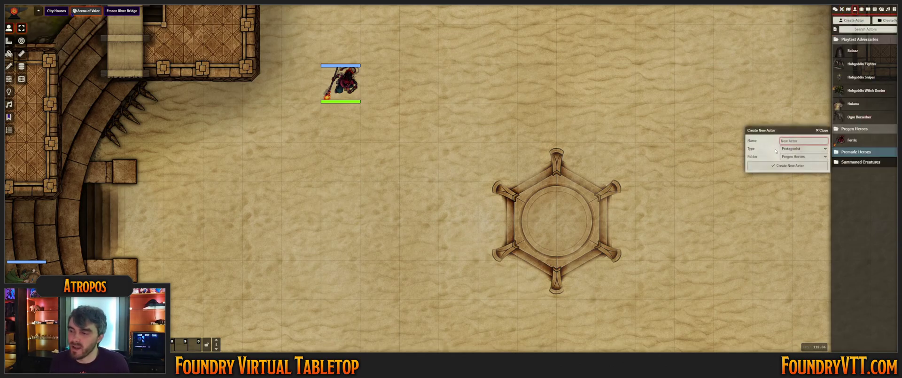
{"action": "type", "text": "Charz"}
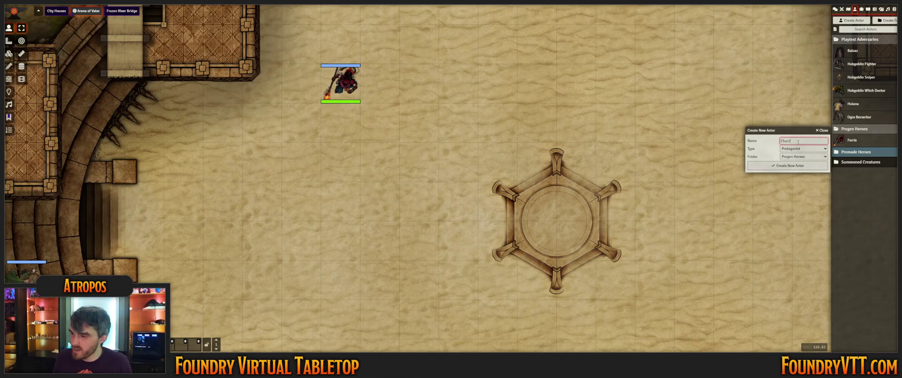
{"action": "key", "text": "Return"}
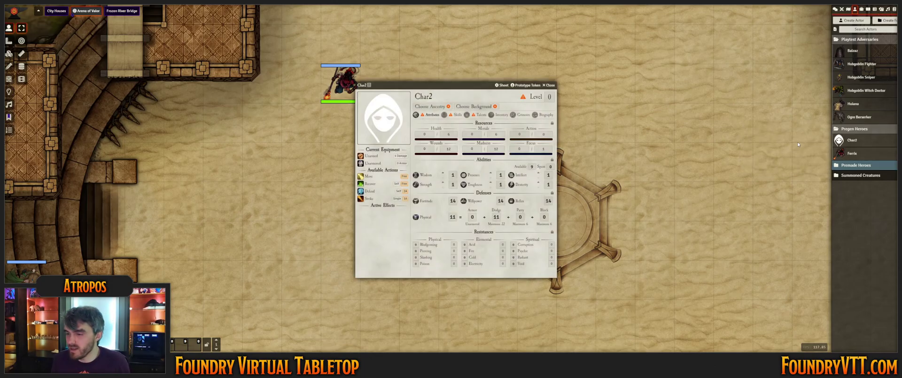
Set Char2's portrait to the DwarfPaladin.webp image from the heroes token folder
{"action": "left_click", "coordinate": [369, 119]}
{"action": "left_click", "coordinate": [407, 230]}
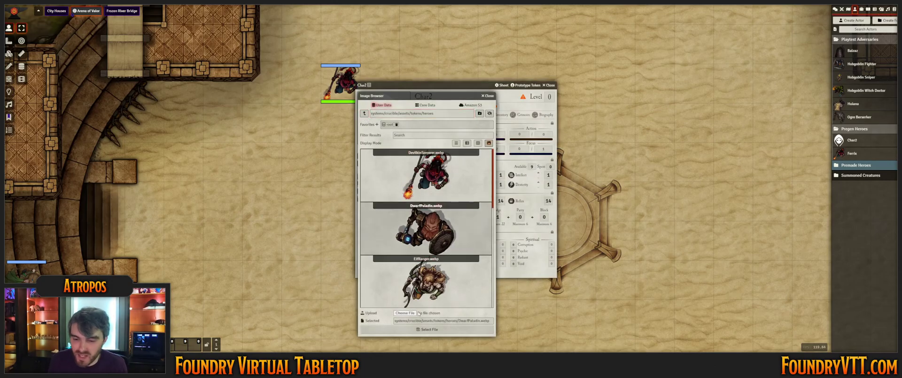
{"action": "left_click", "coordinate": [426, 329]}
{"action": "left_click_drag", "start_coordinate": [451, 84], "coordinate": [563, 47]}
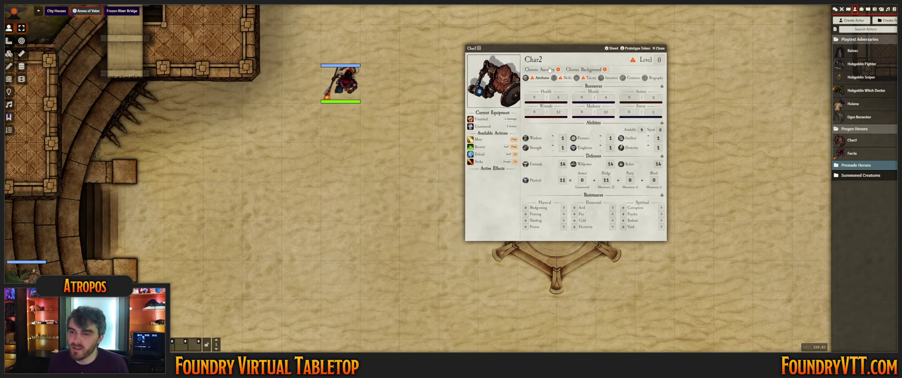
Apply the Dwarven ancestry to Char2 and close the ancestries list
{"action": "left_click", "coordinate": [558, 70]}
{"action": "left_click_drag", "start_coordinate": [562, 73], "coordinate": [564, 73]}
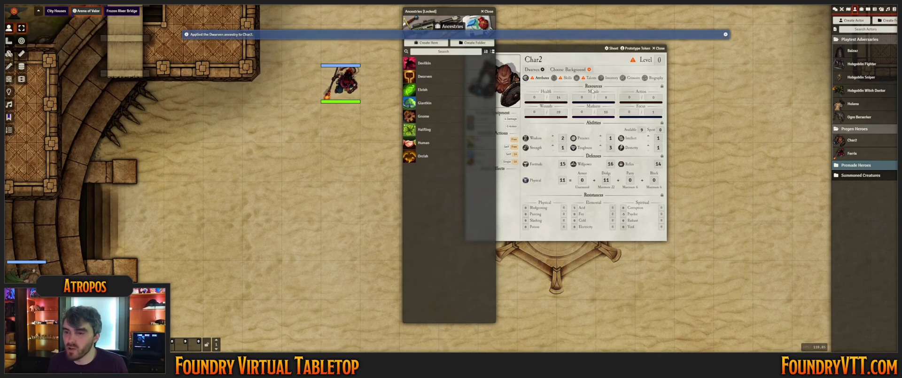
{"action": "left_click", "coordinate": [488, 12]}
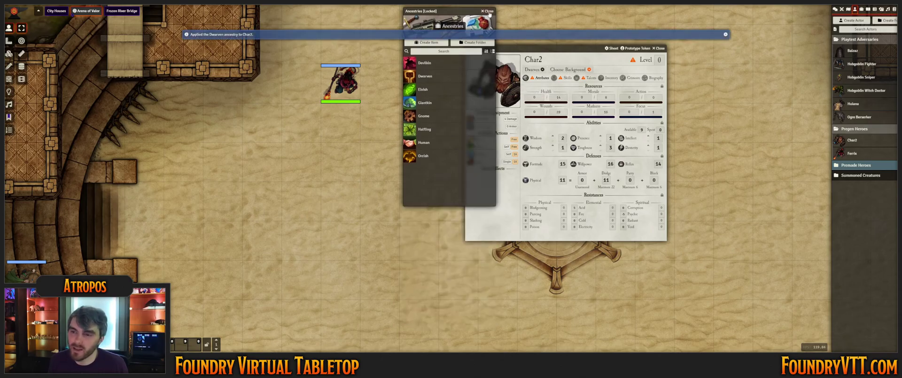
Apply the Soldier background to Char2
{"action": "left_click", "coordinate": [564, 70]}
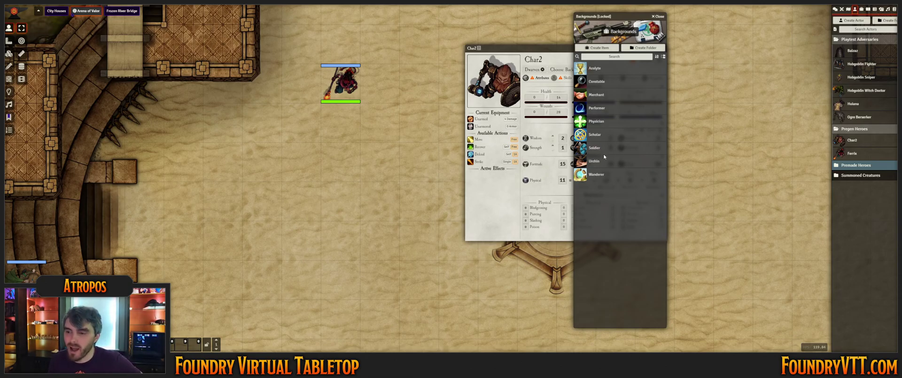
{"action": "left_click_drag", "start_coordinate": [597, 146], "coordinate": [559, 73]}
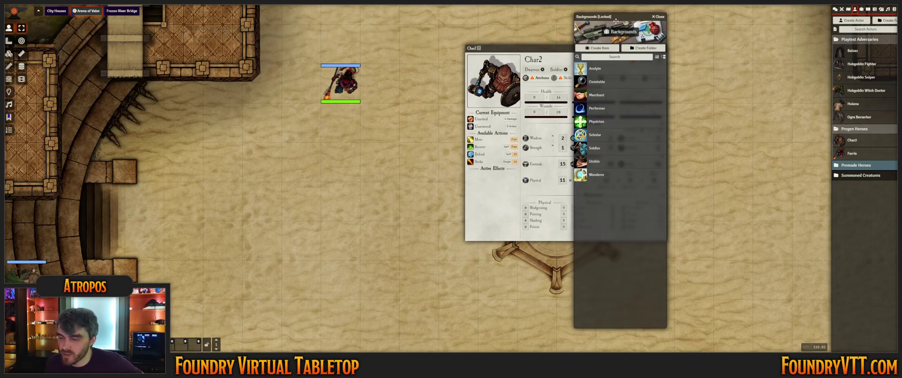
{"action": "left_click_drag", "start_coordinate": [599, 39], "coordinate": [662, 41]}
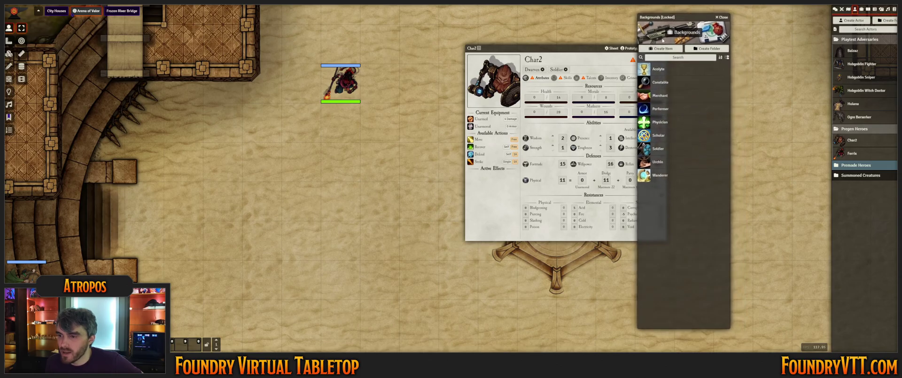
Remove Char2's Soldier background, review the Merchant background, apply Acolyte instead and close the backgrounds list
{"action": "left_click", "coordinate": [566, 69]}
{"action": "left_click", "coordinate": [718, 100]}
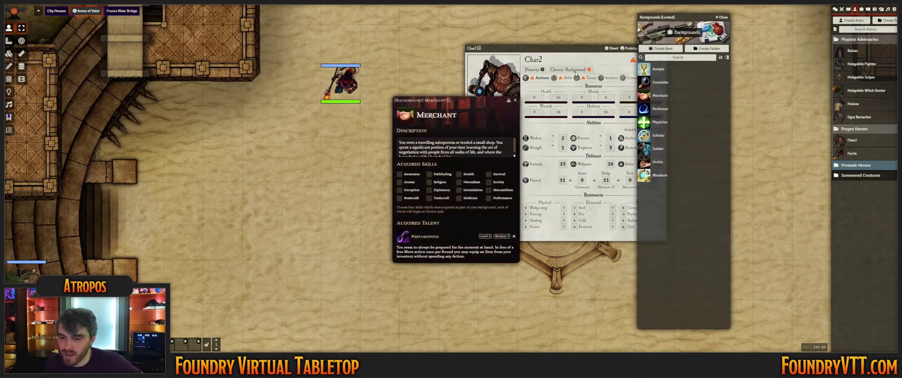
{"action": "left_click", "coordinate": [657, 71]}
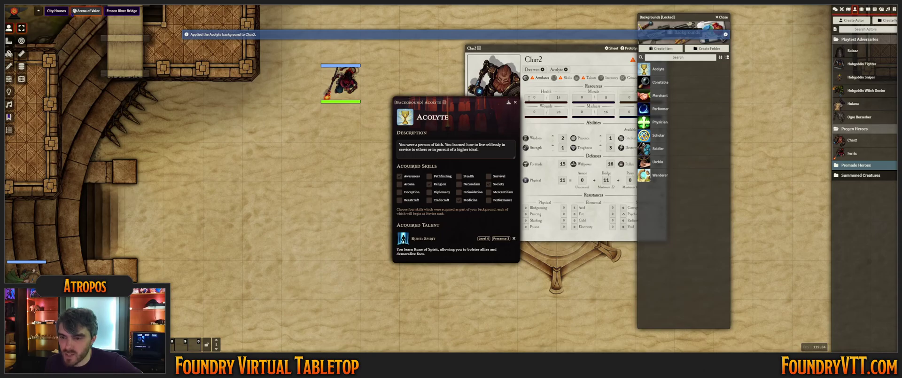
{"action": "left_click", "coordinate": [515, 102]}
{"action": "left_click", "coordinate": [585, 52]}
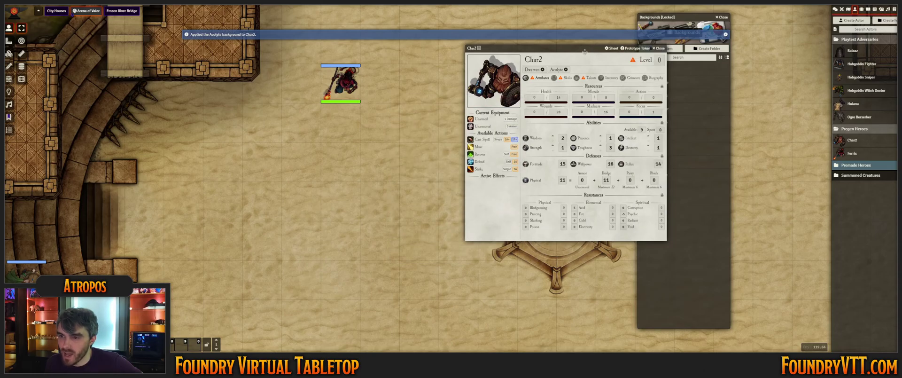
{"action": "left_click_drag", "start_coordinate": [585, 52], "coordinate": [506, 69]}
{"action": "left_click", "coordinate": [722, 18]}
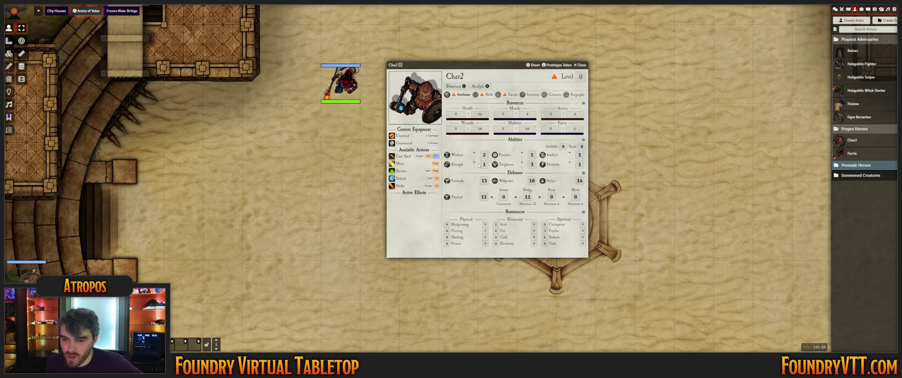
Raise Char2's Toughness to 4 and settle Presence at 3
{"action": "left_click", "coordinate": [522, 161]}
{"action": "left_click", "coordinate": [523, 152]}
{"action": "left_click", "coordinate": [522, 152]}
{"action": "left_click", "coordinate": [522, 152]}
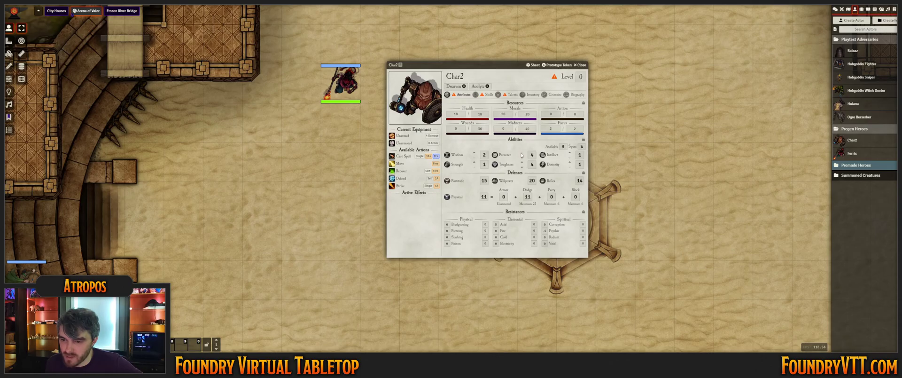
{"action": "left_click", "coordinate": [522, 157]}
Spend the remaining ability points to bring Intellect and Dexterity to 2, Strength to 4 and Wisdom to 3
{"action": "left_click", "coordinate": [570, 152]}
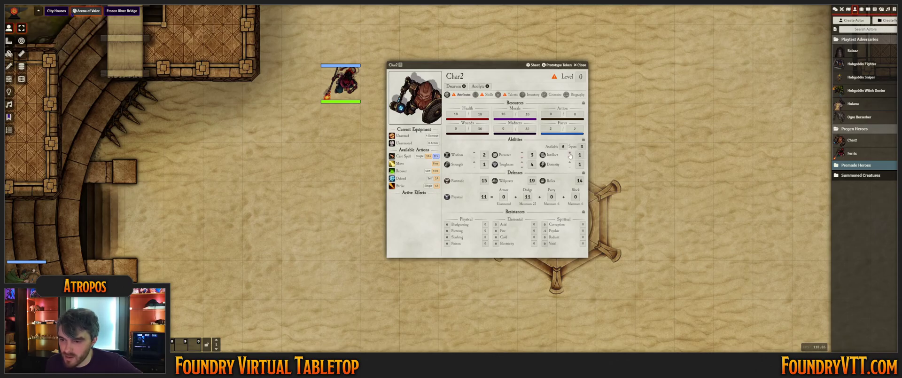
{"action": "left_click", "coordinate": [570, 161]}
{"action": "left_click", "coordinate": [474, 162]}
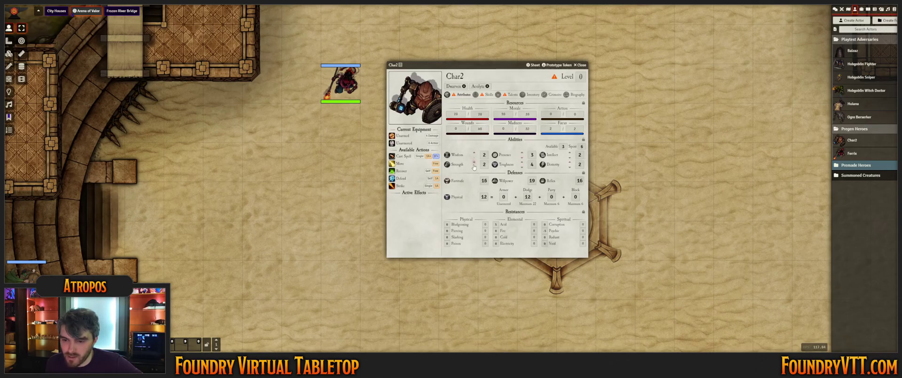
{"action": "left_click", "coordinate": [474, 162]}
{"action": "left_click", "coordinate": [474, 162]}
{"action": "left_click", "coordinate": [474, 151]}
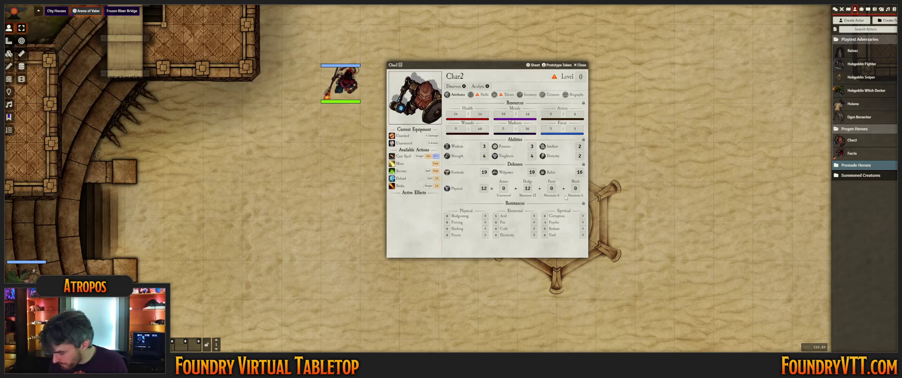
Spend Char2's two skill points on one rank each of Intimidation and Religion
{"action": "left_click", "coordinate": [482, 95]}
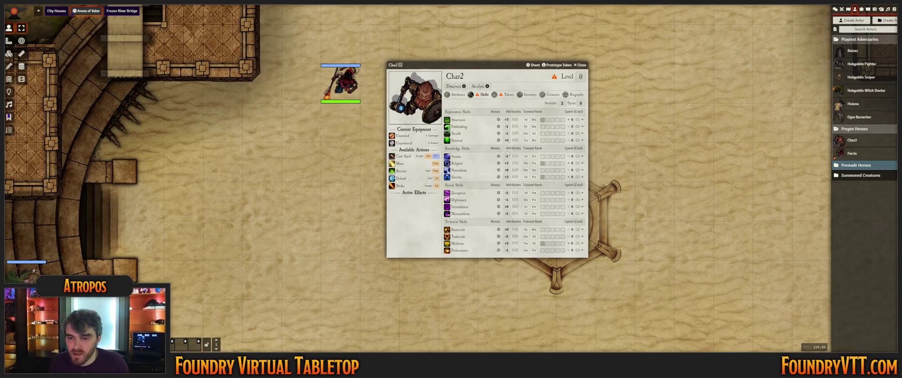
{"action": "left_click", "coordinate": [583, 206]}
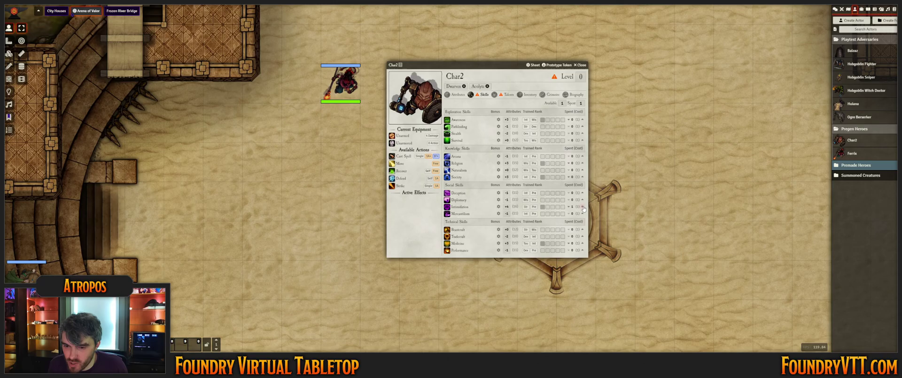
{"action": "left_click", "coordinate": [582, 163]}
Open Char2's talent tree and purchase the Bulwark talent from the Toughness node on the inner ring
{"action": "left_click", "coordinate": [505, 94]}
{"action": "left_click", "coordinate": [492, 108]}
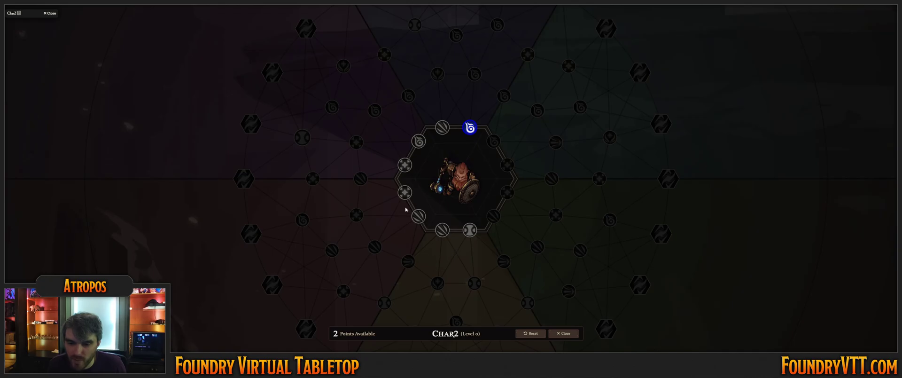
{"action": "left_click", "coordinate": [405, 191]}
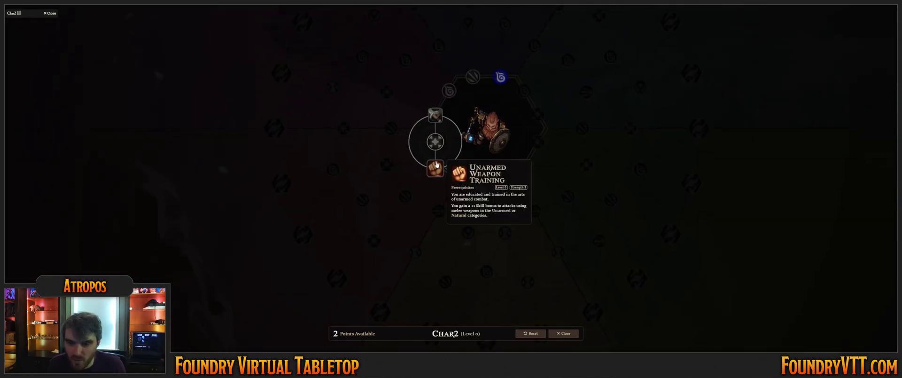
{"action": "left_click", "coordinate": [500, 179]}
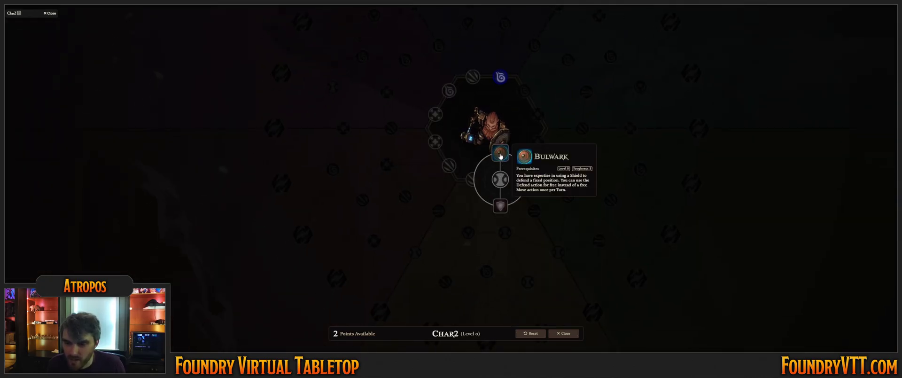
{"action": "left_click", "coordinate": [500, 153]}
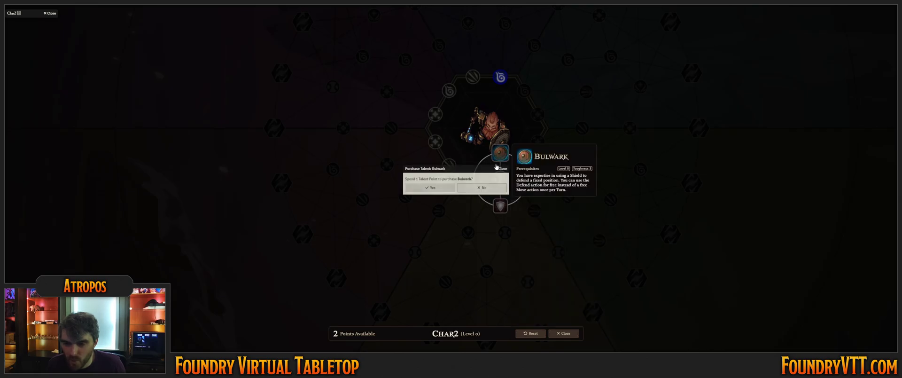
{"action": "left_click", "coordinate": [431, 188]}
Look over the neighbouring talent nodes and spend the remaining talent point on Martial Weapon Training
{"action": "left_click", "coordinate": [469, 232]}
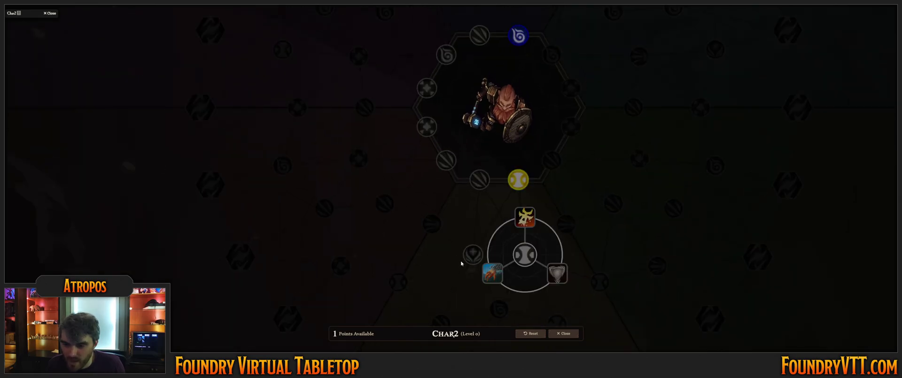
{"action": "left_click_drag", "start_coordinate": [407, 220], "coordinate": [360, 167]}
{"action": "left_click", "coordinate": [379, 73]}
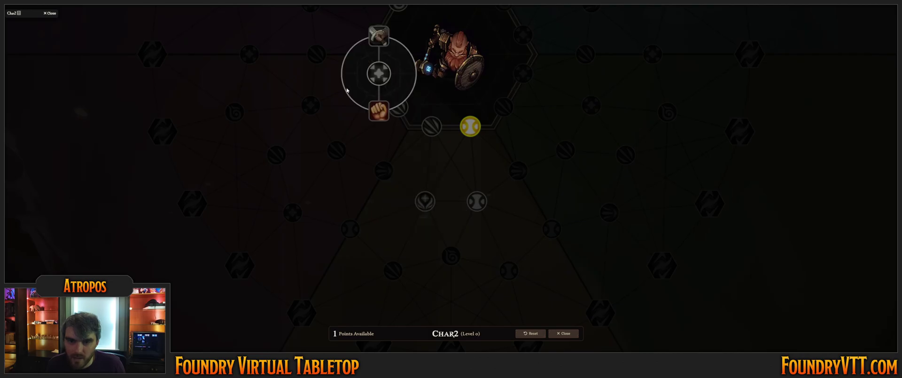
{"action": "left_click", "coordinate": [397, 110]}
{"action": "left_click_drag", "start_coordinate": [344, 94], "coordinate": [345, 128]}
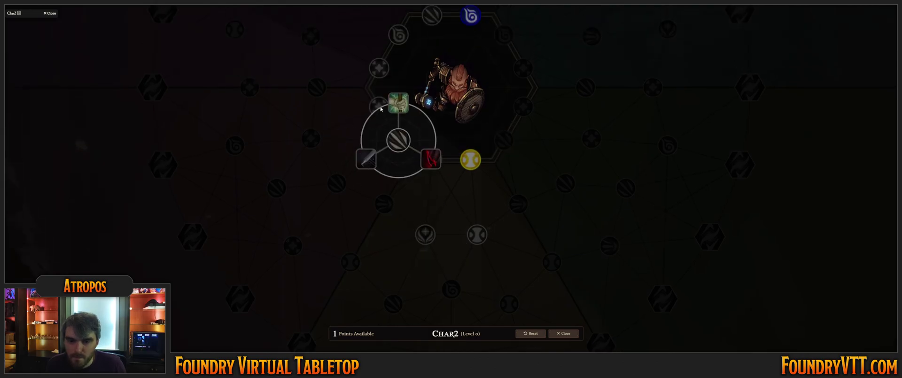
{"action": "left_click", "coordinate": [379, 106]}
{"action": "left_click", "coordinate": [378, 105]}
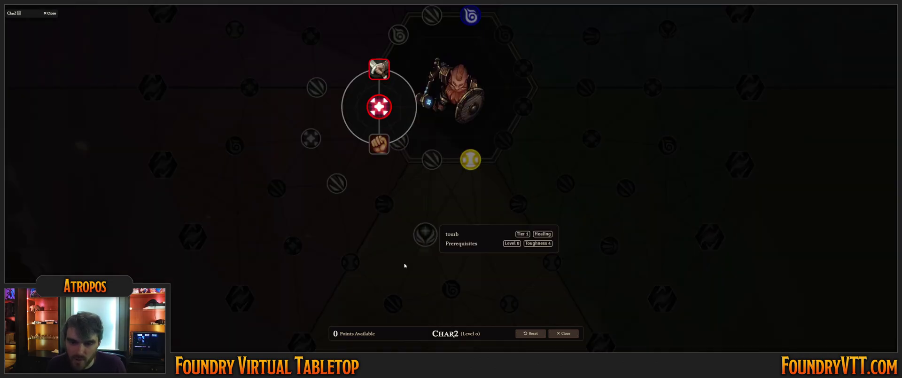
{"action": "left_click", "coordinate": [384, 112]}
Close the talent tree and place Char2's token on the scene beside Ferrix
{"action": "left_click_drag", "start_coordinate": [522, 206], "coordinate": [505, 232]}
{"action": "scroll", "coordinate": [537, 209], "scroll_direction": "down", "scroll_amount": 2}
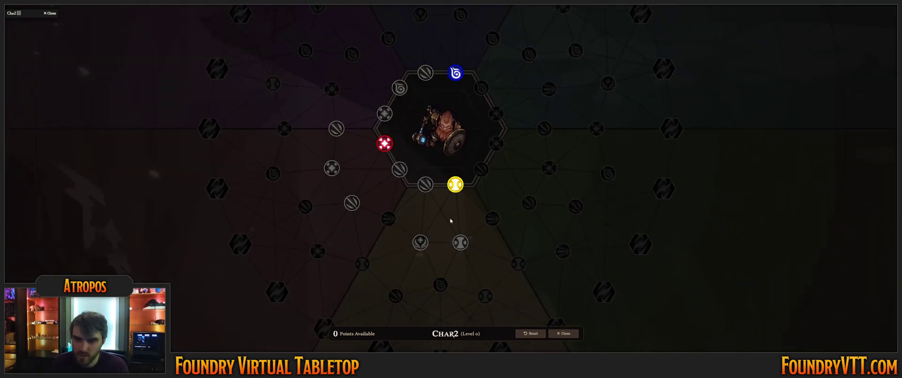
{"action": "scroll", "coordinate": [586, 129], "scroll_direction": "down", "scroll_amount": 2}
{"action": "left_click", "coordinate": [561, 335]}
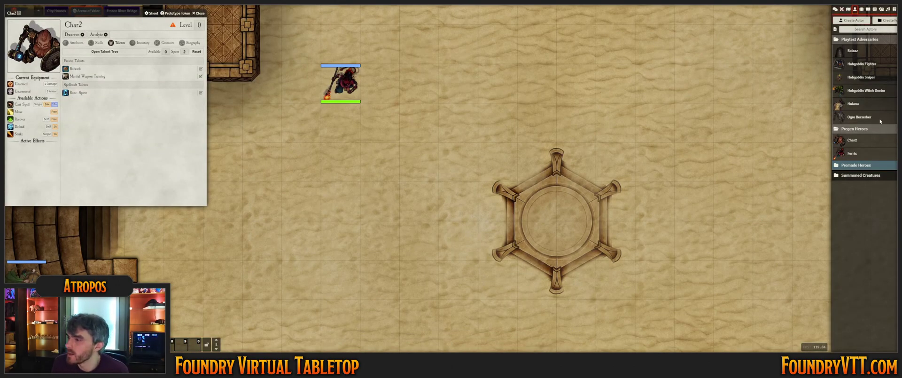
{"action": "left_click_drag", "start_coordinate": [854, 145], "coordinate": [404, 90]}
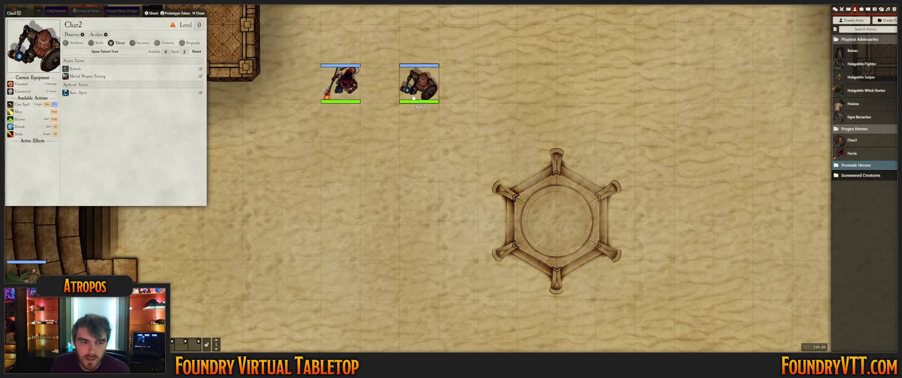
Open Char2's inventory and bring up the Crucible compendium packs
{"action": "left_click", "coordinate": [140, 42]}
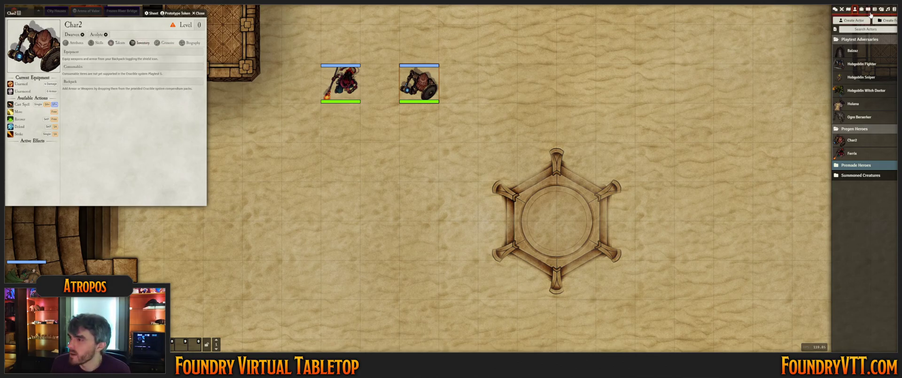
{"action": "left_click", "coordinate": [894, 9]}
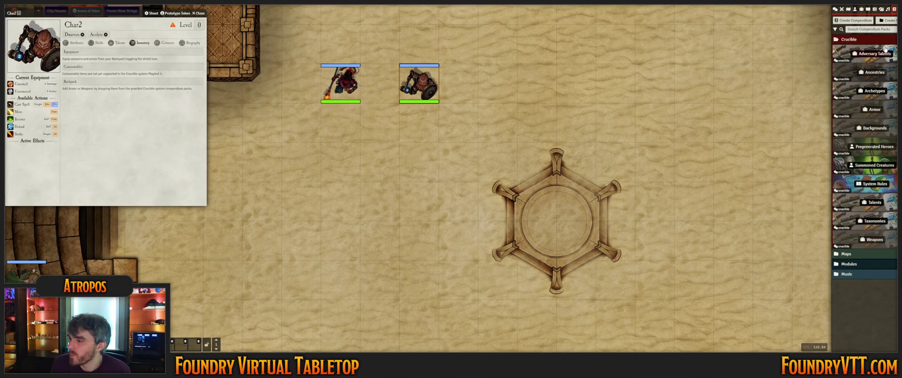
Find the War Hammer in the Weapons compendium, add it to Char2's inventory and equip it
{"action": "left_click", "coordinate": [874, 239]}
{"action": "left_click_drag", "start_coordinate": [214, 22], "coordinate": [644, 43]}
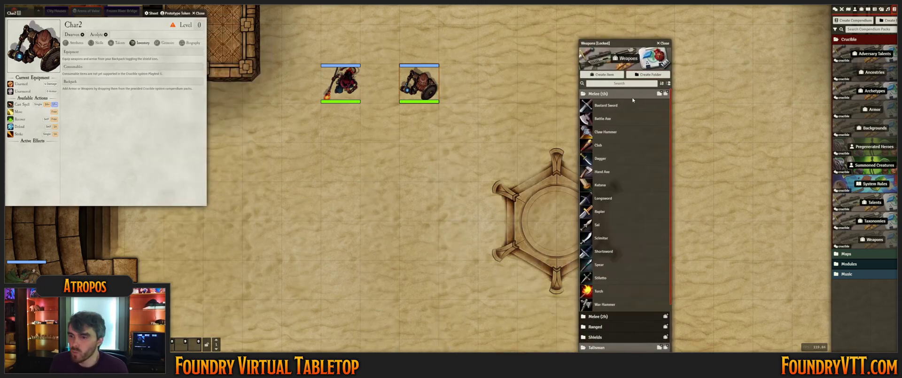
{"action": "left_click", "coordinate": [633, 82]}
{"action": "type", "text": "war"}
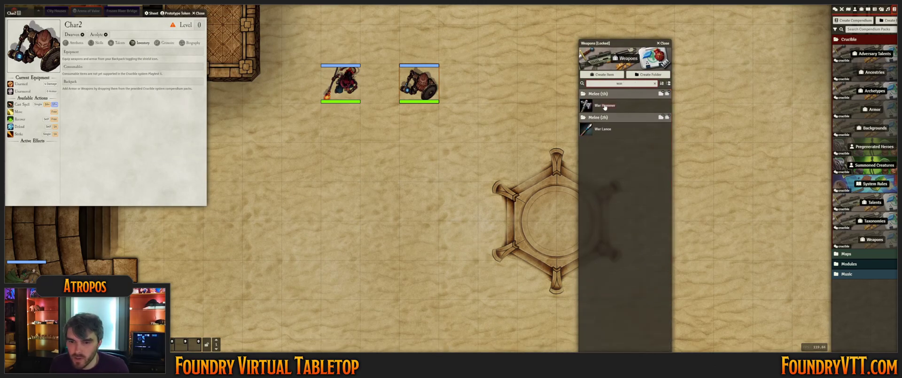
{"action": "left_click_drag", "start_coordinate": [286, 125], "coordinate": [179, 101]}
{"action": "left_click", "coordinate": [189, 89]}
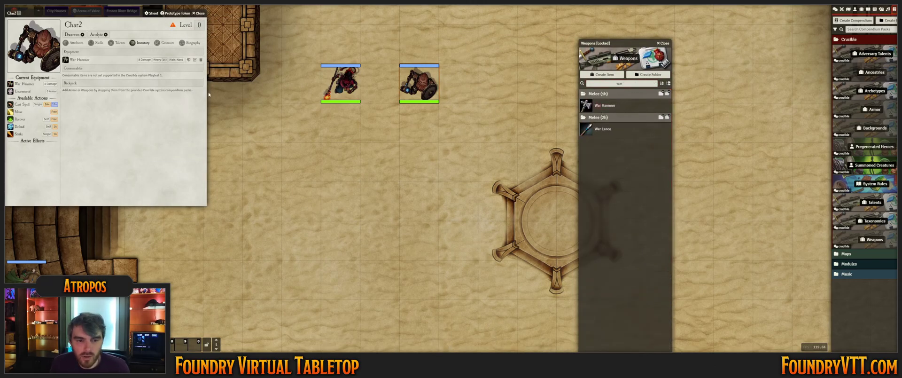
Search the Weapons compendium for shields, add the Kite Shield to Char2's inventory and equip it
{"action": "double_click", "coordinate": [637, 85]}
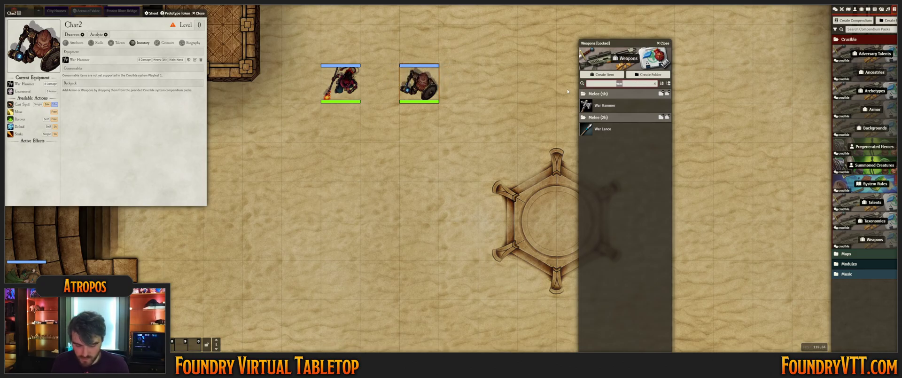
{"action": "type", "text": "shie"}
{"action": "left_click", "coordinate": [582, 93]}
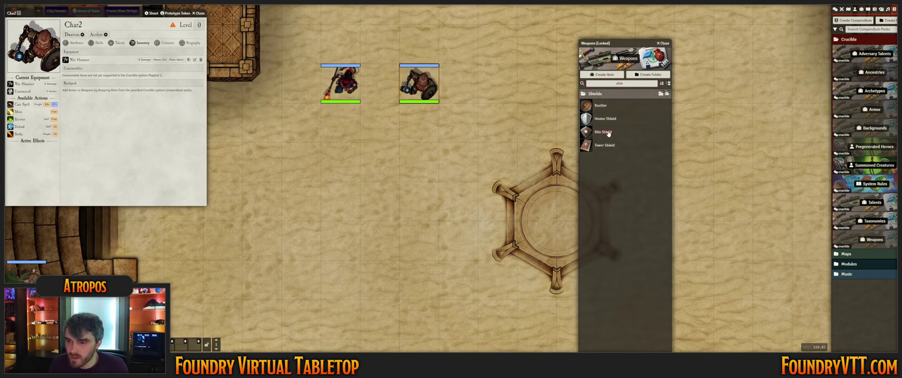
{"action": "left_click_drag", "start_coordinate": [607, 132], "coordinate": [179, 115]}
{"action": "left_click", "coordinate": [189, 92]}
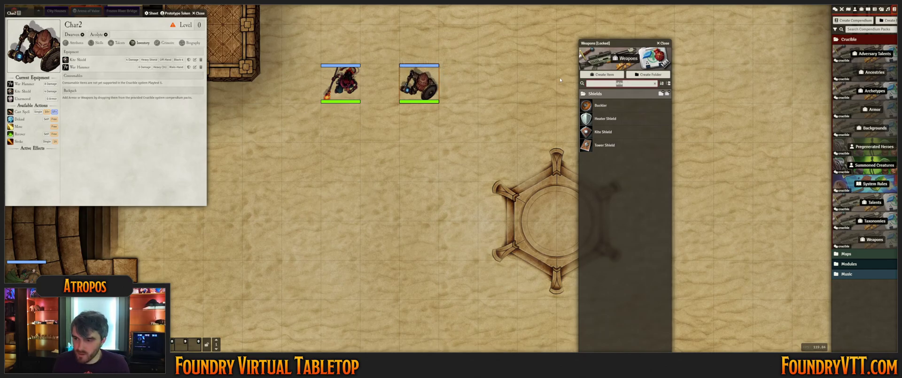
{"action": "type", "text": "spl"}
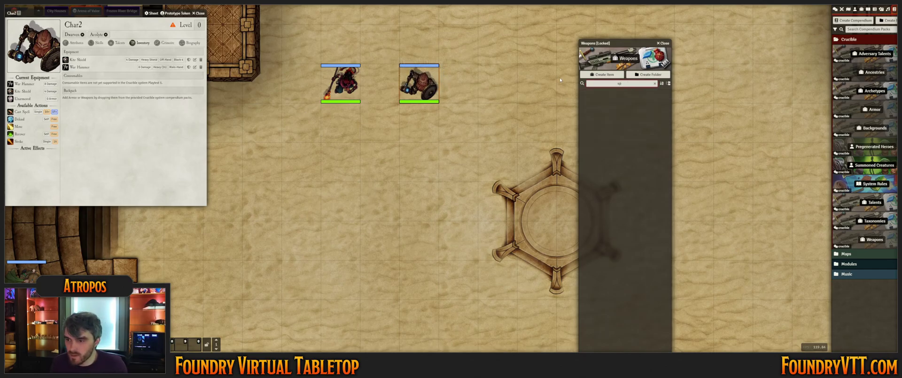
{"action": "key", "text": "BackSpace"}
{"action": "key", "text": "BackSpace"}
Replace the Weapons compendium with the Armor one, then add the heavy Splint Mail to Char2's inventory and equip it
{"action": "left_click", "coordinate": [663, 43]}
{"action": "left_click", "coordinate": [878, 116]}
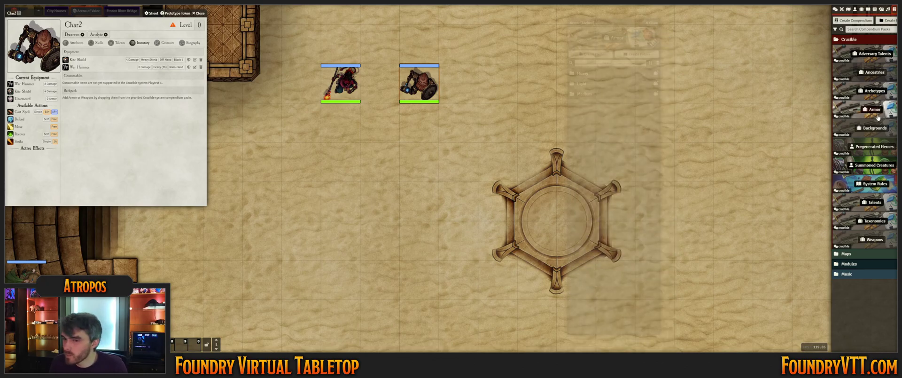
{"action": "left_click", "coordinate": [582, 74]}
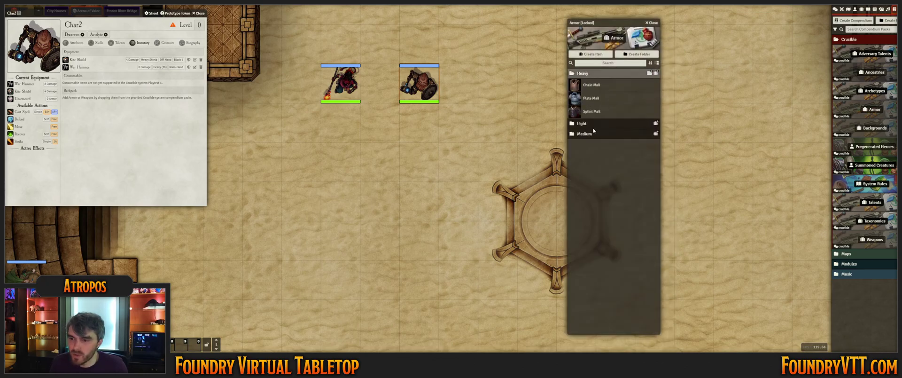
{"action": "left_click_drag", "start_coordinate": [591, 111], "coordinate": [189, 102]}
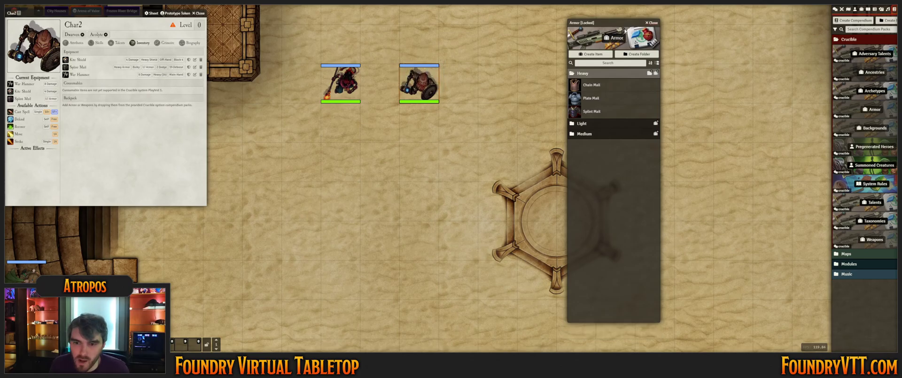
{"action": "left_click", "coordinate": [652, 23]}
Move the Char2 token one square right and two squares down, and raise the character to level 1
{"action": "left_click_drag", "start_coordinate": [428, 84], "coordinate": [464, 151]}
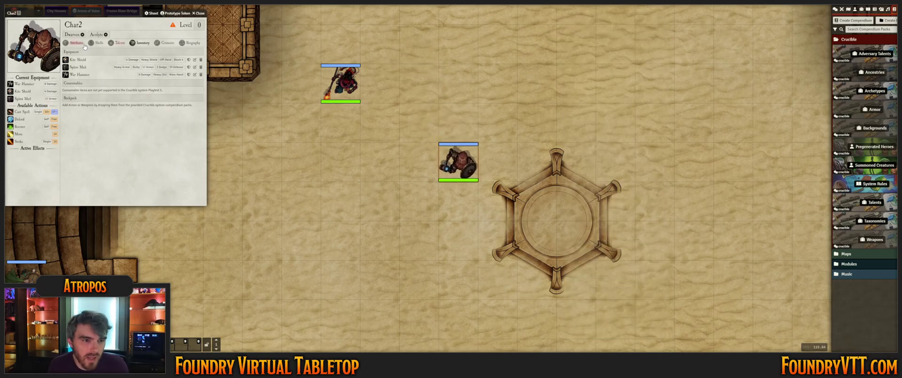
{"action": "left_click", "coordinate": [173, 24]}
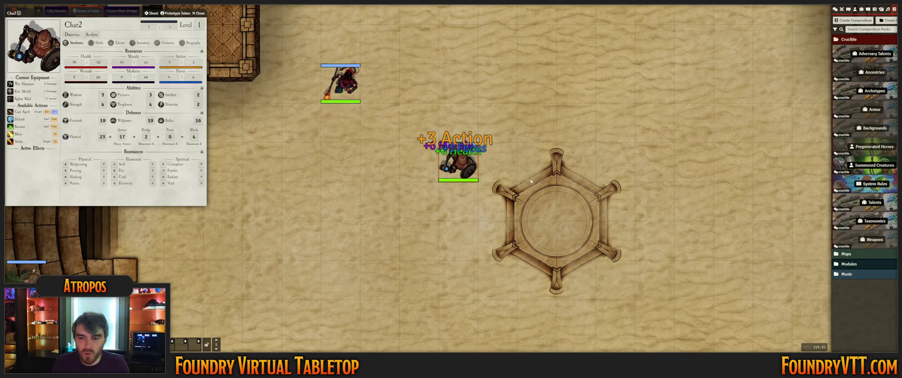
{"action": "scroll", "coordinate": [531, 181], "scroll_direction": "up", "scroll_amount": 5}
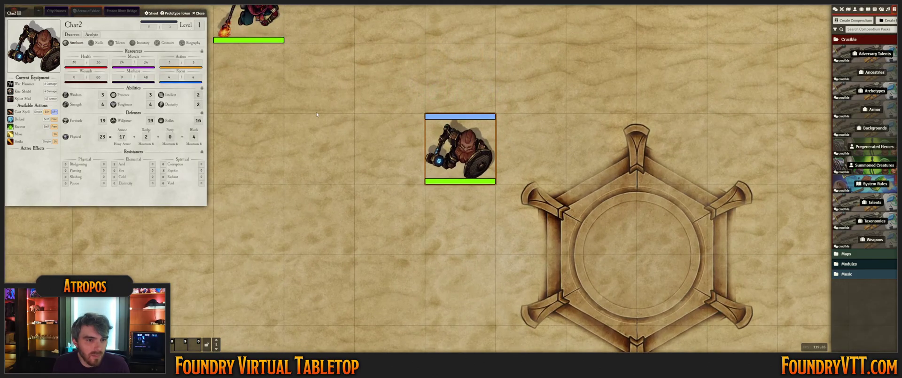
Review Char2's talents, inventory and skills, and close the character sheet
{"action": "left_click", "coordinate": [118, 43]}
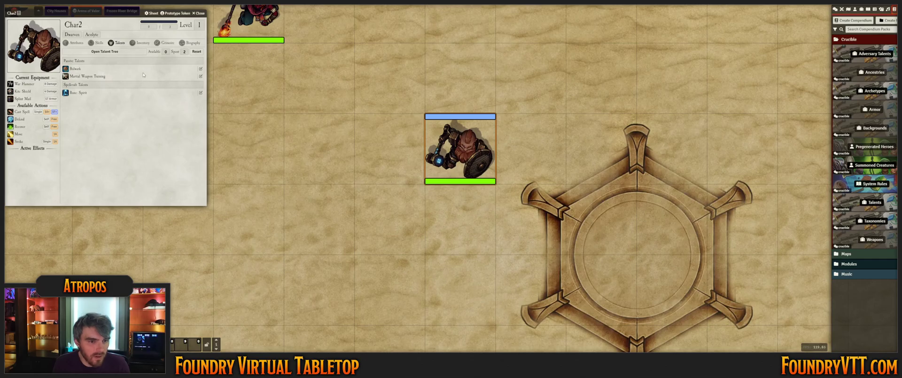
{"action": "left_click", "coordinate": [139, 43]}
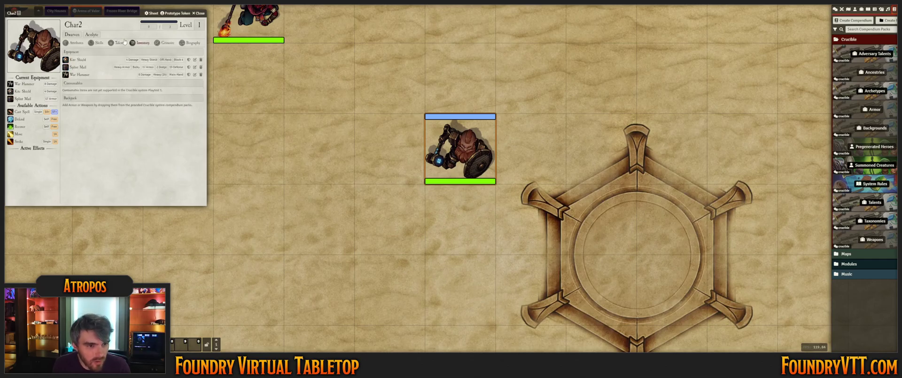
{"action": "left_click", "coordinate": [100, 44]}
{"action": "left_click", "coordinate": [119, 43]}
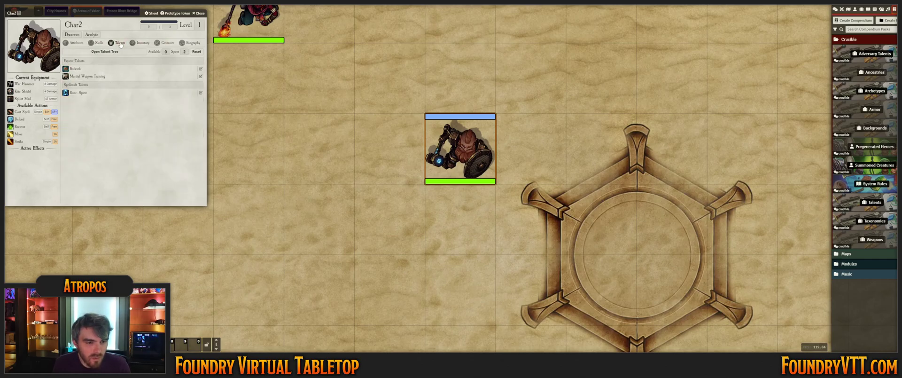
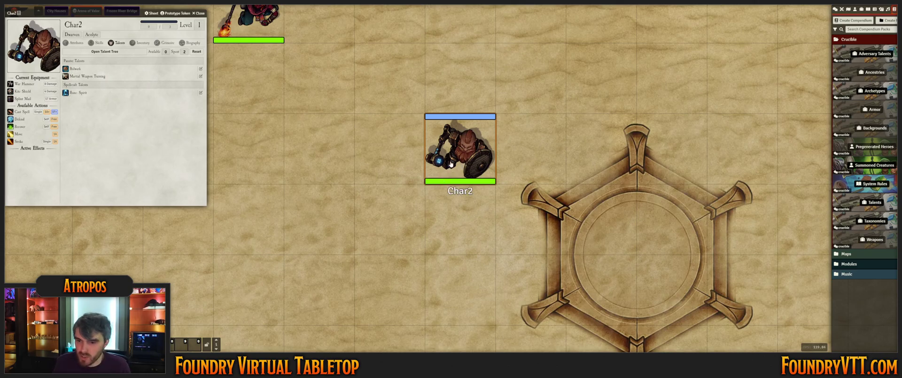
{"action": "left_click", "coordinate": [200, 13]}
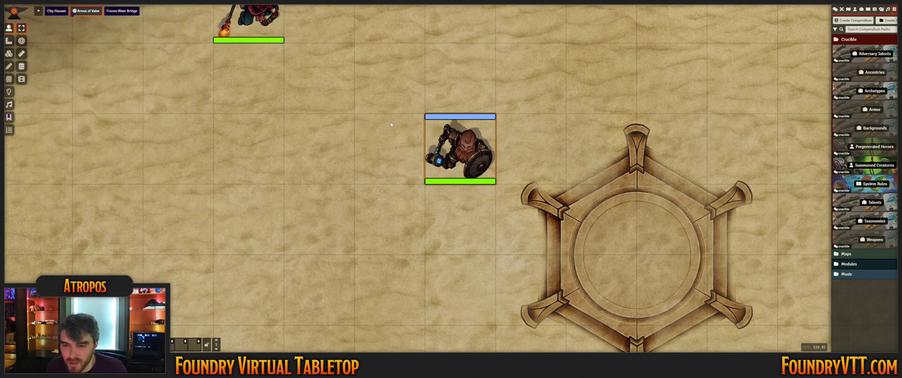
Reopen Char2's character sheet and set the level to 6
{"action": "double_click", "coordinate": [470, 138]}
{"action": "type", "text": "6"}
{"action": "key", "text": "Return"}
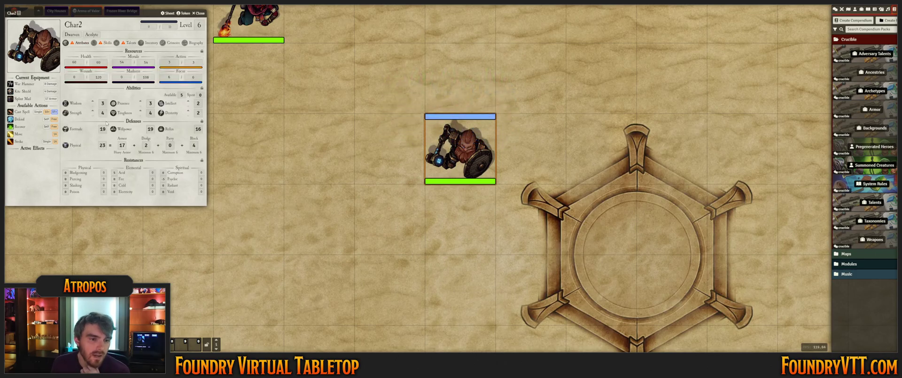
Spend Char2's ability points to set Presence to 5, Strength to 6 and Toughness to 5
{"action": "left_click", "coordinate": [140, 101]}
{"action": "left_click", "coordinate": [140, 101]}
{"action": "left_click", "coordinate": [140, 100]}
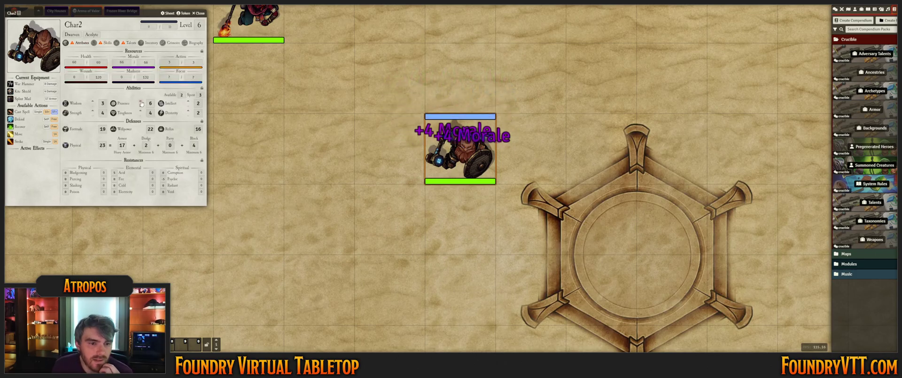
{"action": "left_click", "coordinate": [93, 110]}
{"action": "left_click", "coordinate": [140, 105]}
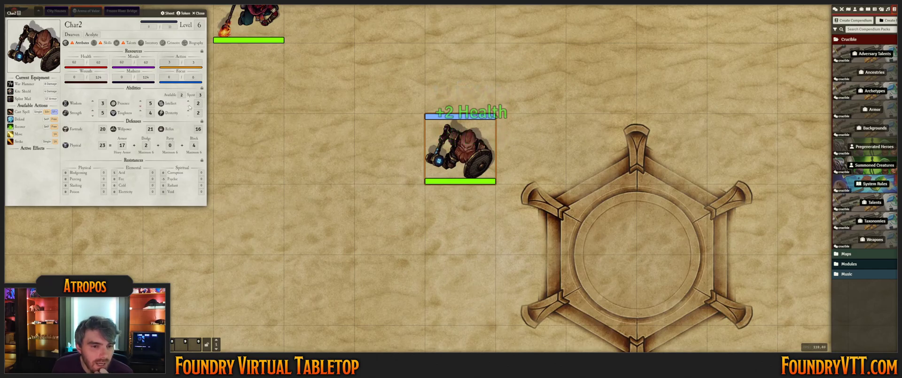
{"action": "left_click", "coordinate": [140, 110]}
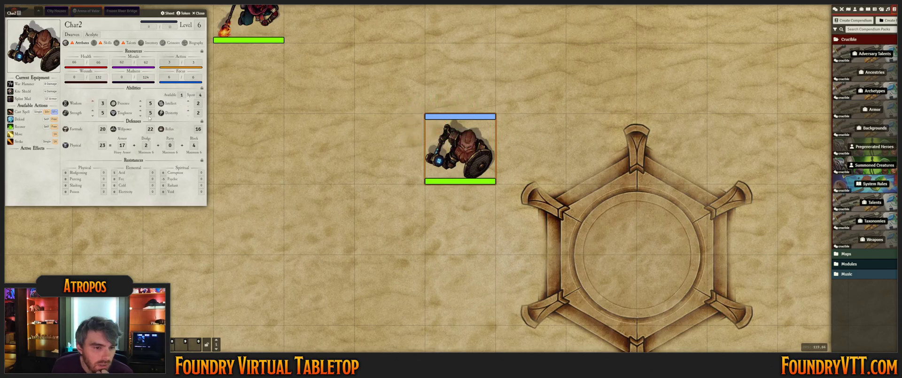
{"action": "left_click", "coordinate": [93, 110]}
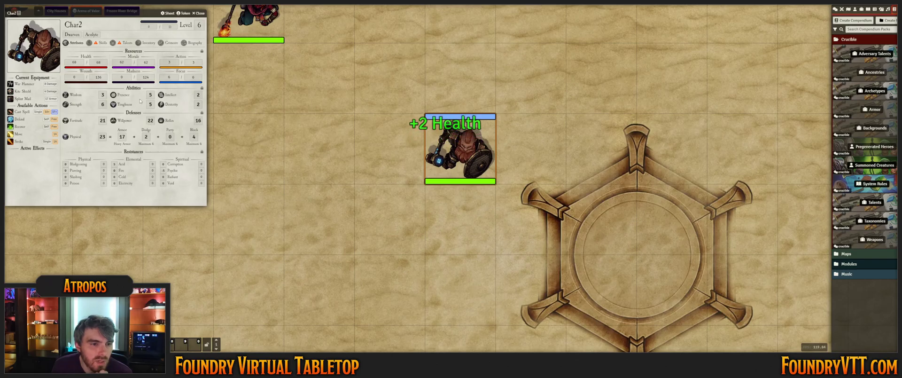
Open Char2's talent tree and purchase Zealous Smite from the attack node beside the red starting node
{"action": "left_click", "coordinate": [120, 43]}
{"action": "left_click", "coordinate": [101, 43]}
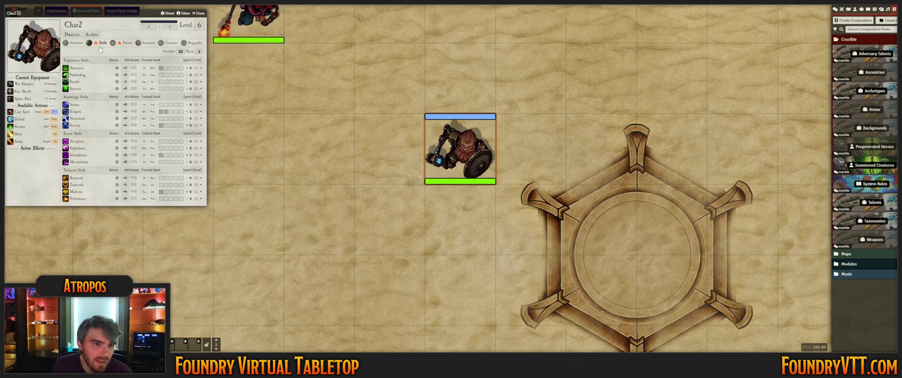
{"action": "left_click", "coordinate": [124, 43]}
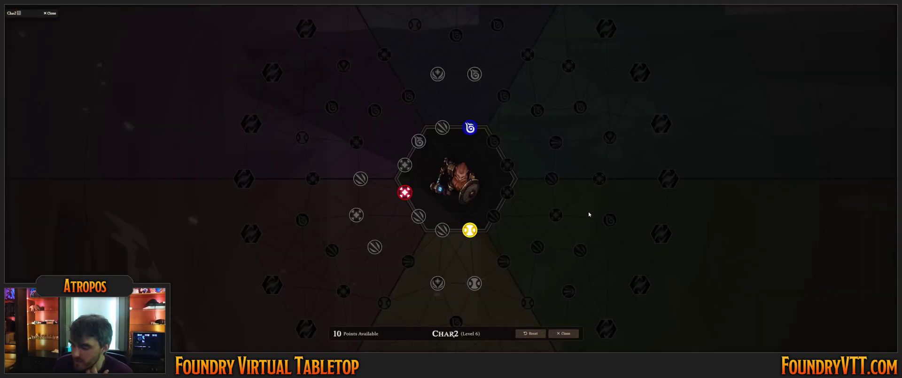
{"action": "left_click", "coordinate": [360, 178]}
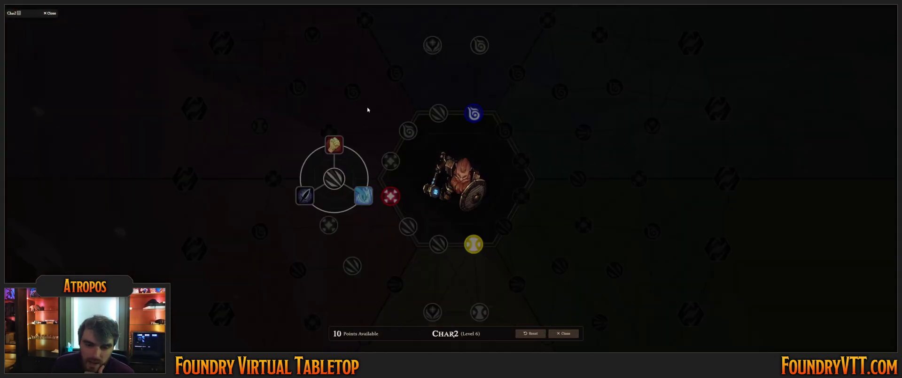
{"action": "mouse_move", "coordinate": [301, 173]}
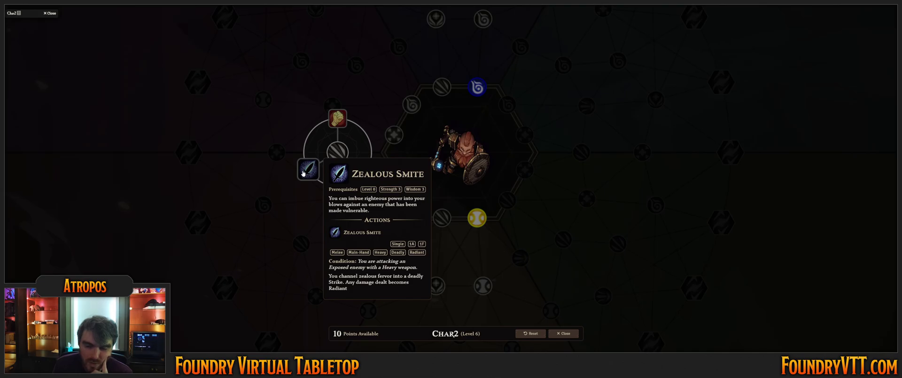
{"action": "left_click", "coordinate": [306, 173]}
{"action": "left_click", "coordinate": [442, 188]}
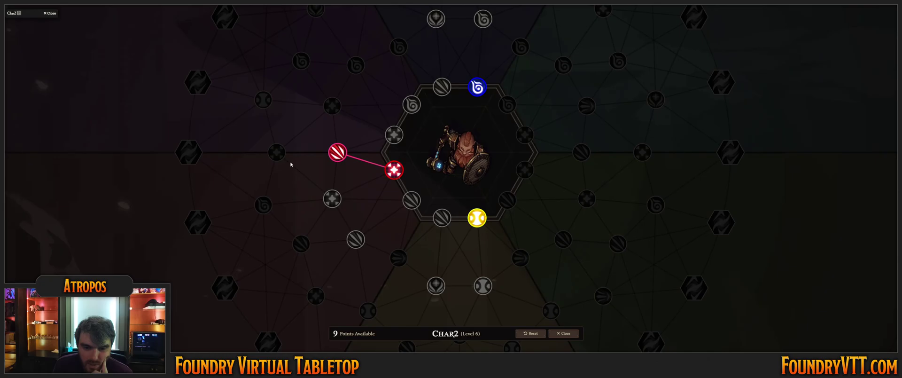
Examine the Vow of Animus talent in the node beyond Zealous Smite
{"action": "left_click", "coordinate": [276, 151]}
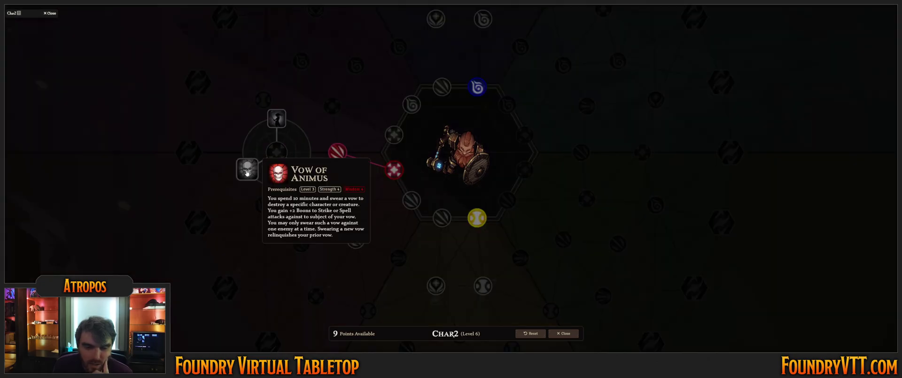
{"action": "left_click", "coordinate": [338, 136]}
{"action": "scroll", "coordinate": [388, 207], "scroll_direction": "down", "scroll_amount": 4}
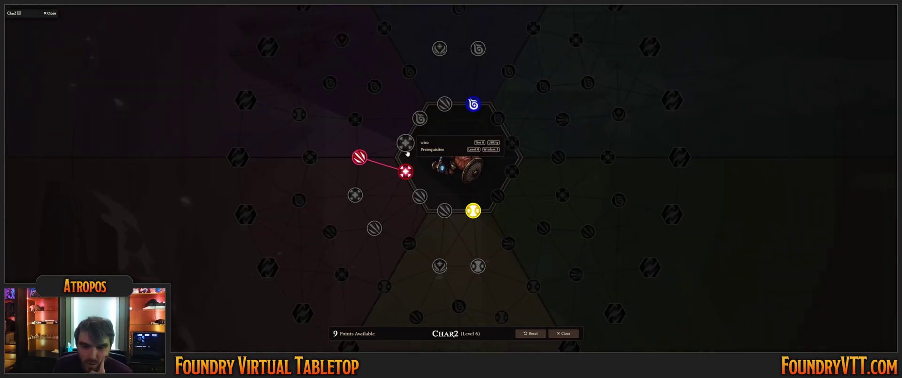
Purchase the grey chalice talent from the defense node just below the yellow starting node
{"action": "left_click", "coordinate": [444, 212]}
{"action": "left_click", "coordinate": [478, 265]}
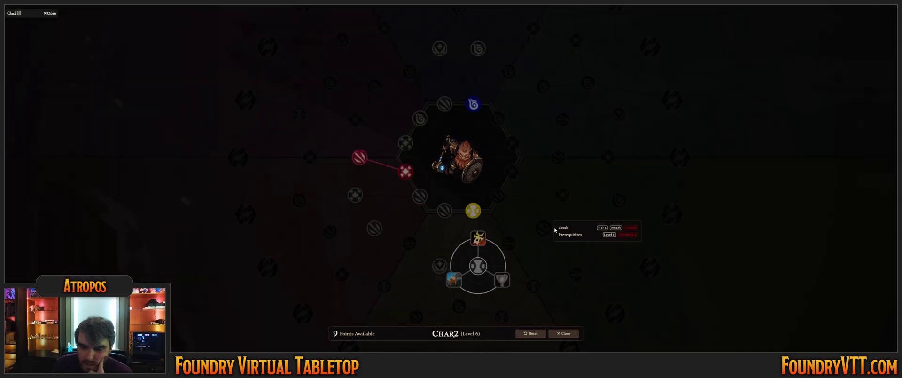
{"action": "left_click", "coordinate": [453, 209]}
{"action": "left_click", "coordinate": [428, 188]}
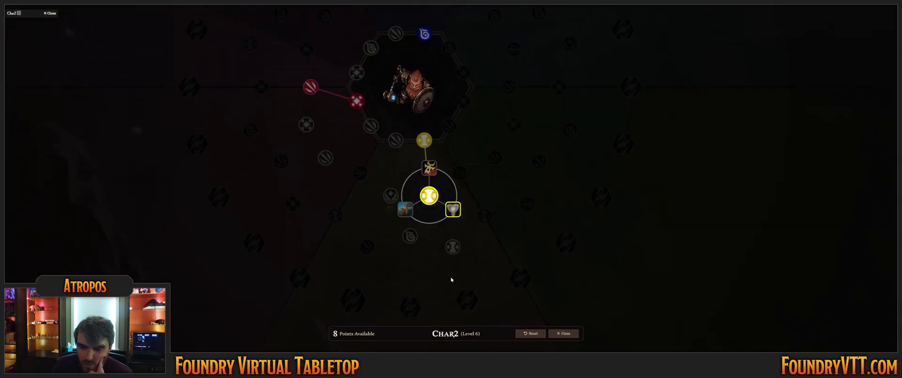
Purchase the blue shield talent from the spiral node below the grey chalice talent's node
{"action": "left_click", "coordinate": [455, 250]}
{"action": "left_click", "coordinate": [411, 238]}
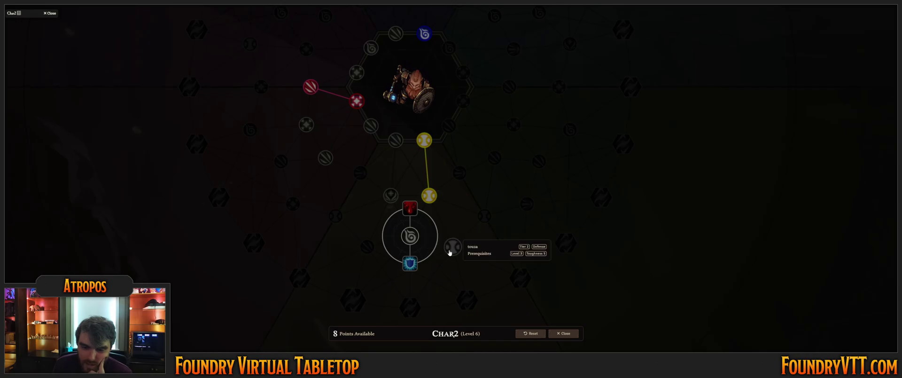
{"action": "left_click", "coordinate": [410, 264]}
{"action": "left_click", "coordinate": [415, 189]}
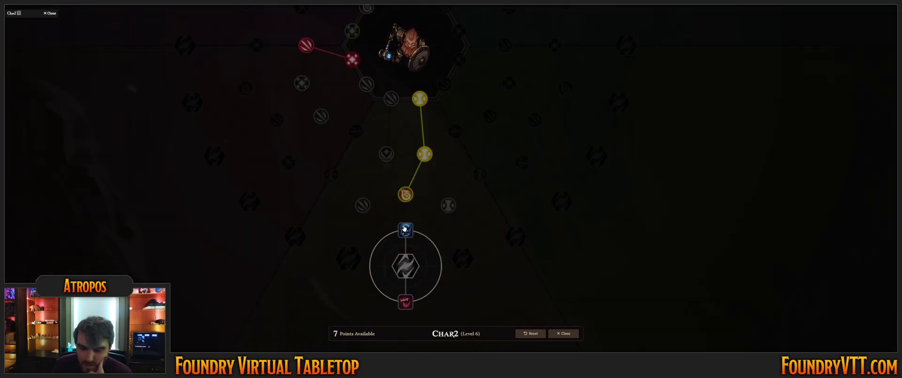
Purchase the Dread Lord talent from the hexagonal node at the outer end of the yellow path
{"action": "left_click", "coordinate": [404, 229]}
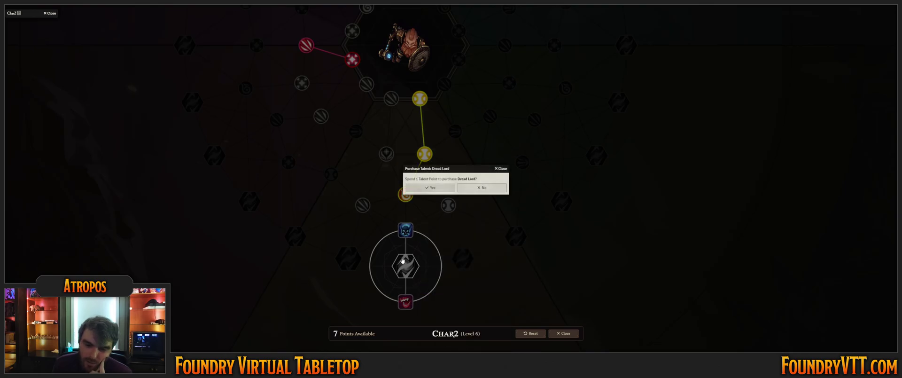
{"action": "left_click", "coordinate": [427, 189]}
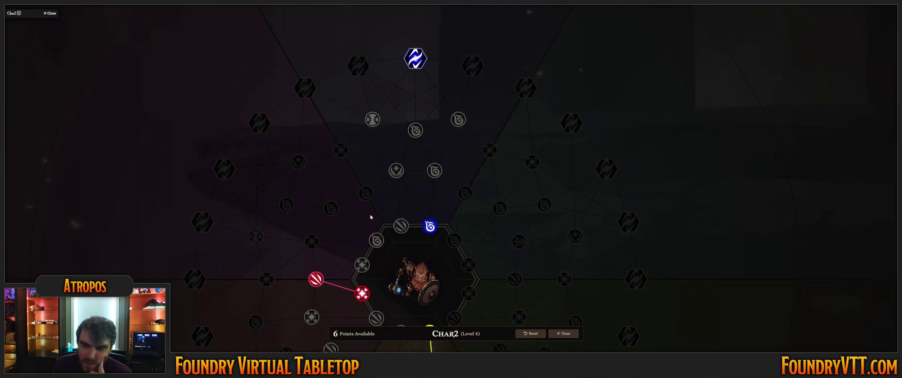
Examine the talents offered by the healing and magic nodes beyond the blue starting node
{"action": "left_click", "coordinate": [435, 171]}
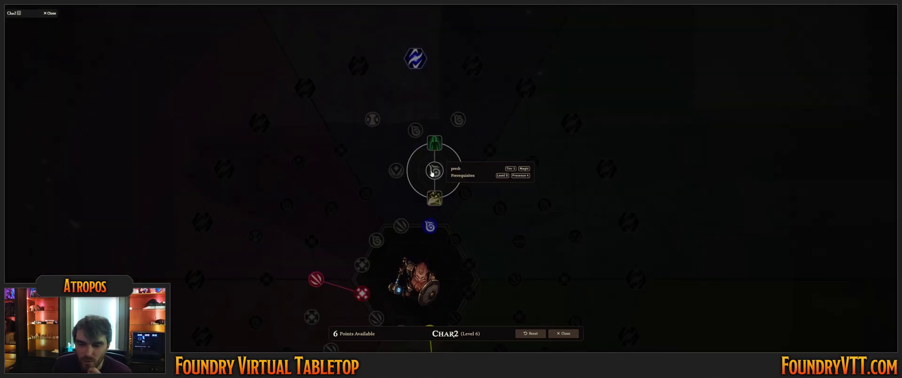
{"action": "left_click", "coordinate": [400, 171]}
{"action": "left_click", "coordinate": [415, 133]}
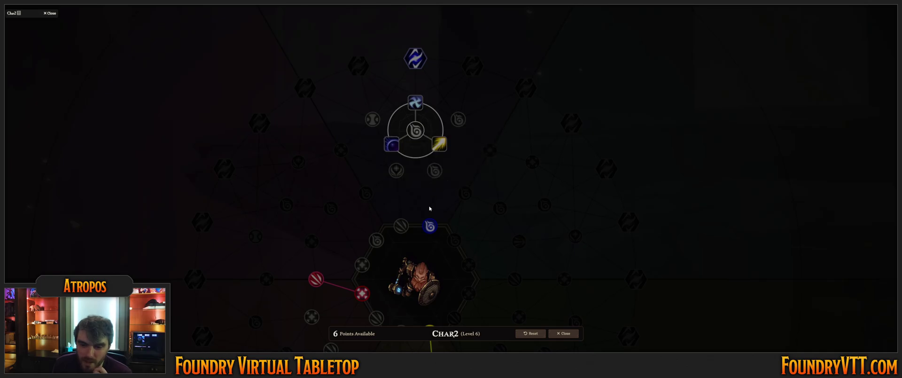
{"action": "left_click", "coordinate": [429, 208]}
Purchase the Cadence talent from the attack node diagonally below the red starting node
{"action": "left_click_drag", "start_coordinate": [320, 301], "coordinate": [329, 170]}
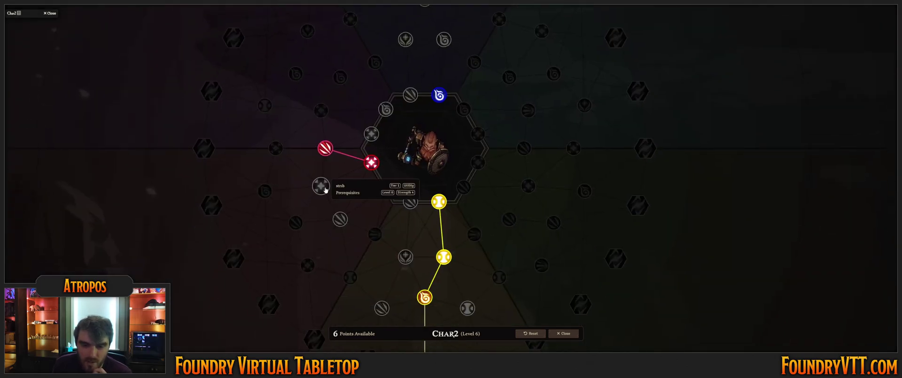
{"action": "left_click", "coordinate": [341, 219]}
{"action": "left_click", "coordinate": [364, 232]}
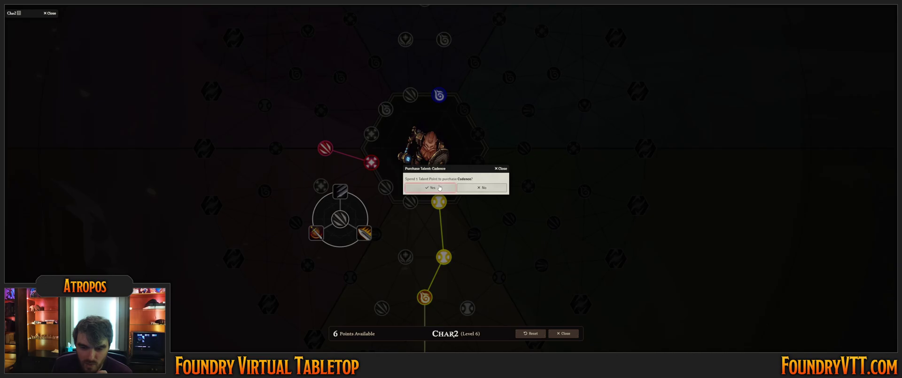
{"action": "left_click", "coordinate": [440, 188]}
Purchase the grey talent from the node between Cadence's node and the yellow sector
{"action": "left_click", "coordinate": [375, 235]}
{"action": "left_click_drag", "start_coordinate": [320, 266], "coordinate": [308, 185]}
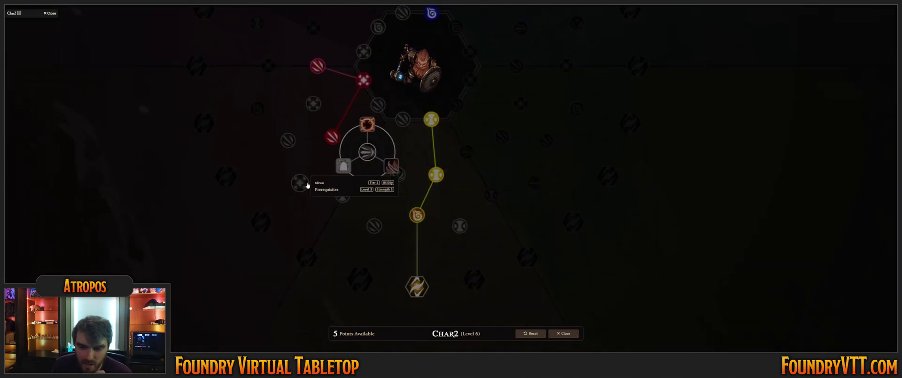
{"action": "left_click", "coordinate": [343, 167]}
{"action": "left_click", "coordinate": [427, 187]}
{"action": "left_click", "coordinate": [387, 195]}
Purchase the Second Wind talent from the healing node in the yellow sector
{"action": "left_click", "coordinate": [400, 178]}
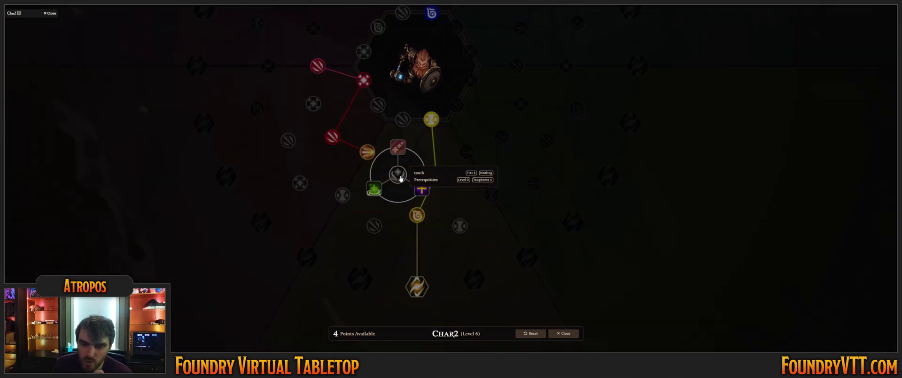
{"action": "left_click", "coordinate": [374, 188]}
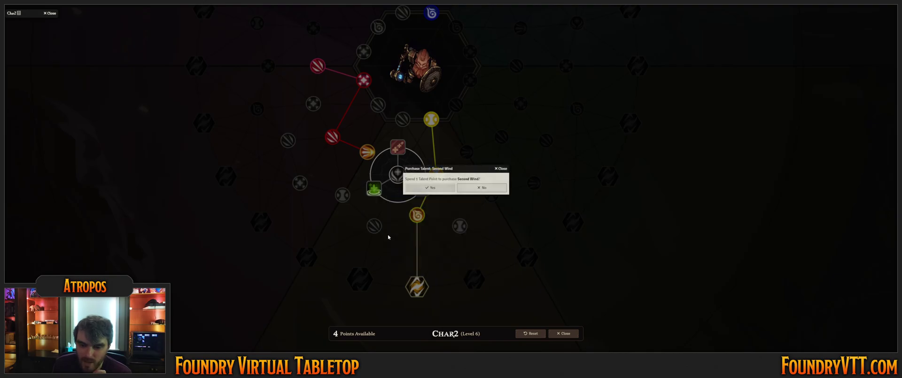
{"action": "left_click", "coordinate": [430, 188]}
Purchase the single grey talent from the attack node diagonally below Second Wind's node
{"action": "left_click", "coordinate": [374, 226]}
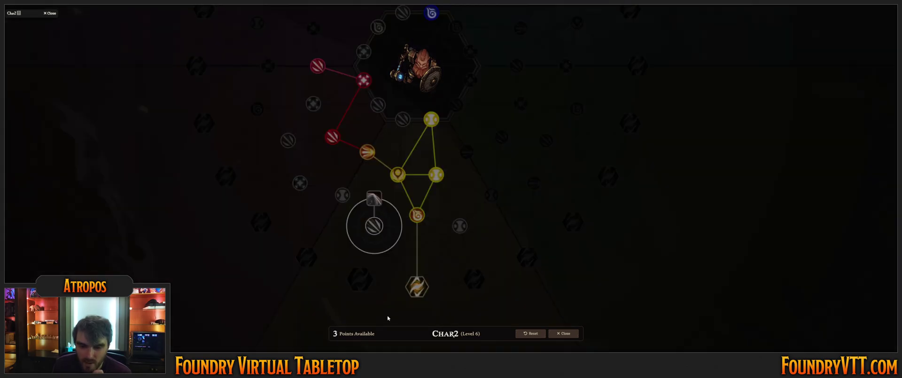
{"action": "left_click", "coordinate": [374, 226]}
{"action": "left_click", "coordinate": [430, 188]}
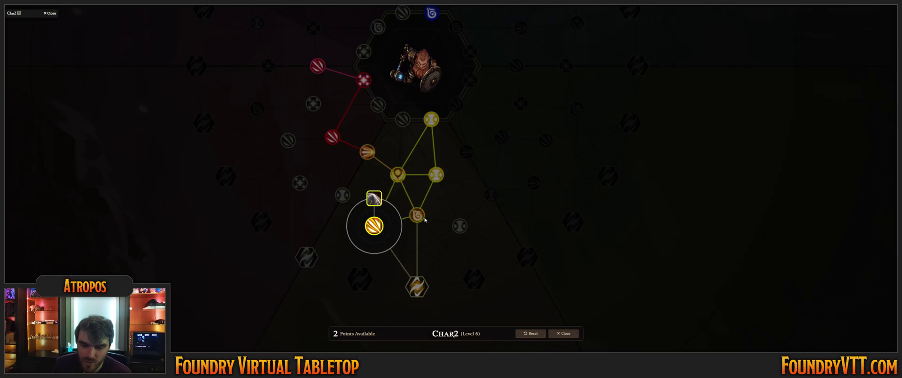
Purchase the orange talent at the top of the tier 2 attack node beside Cadence's node
{"action": "left_click", "coordinate": [460, 226]}
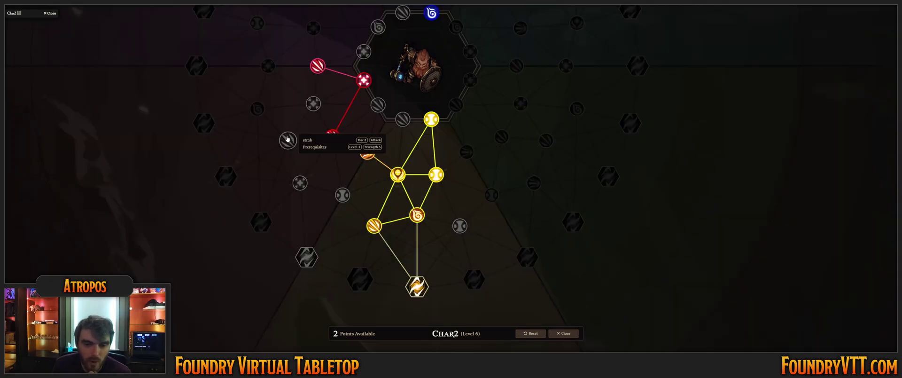
{"action": "left_click", "coordinate": [288, 140]}
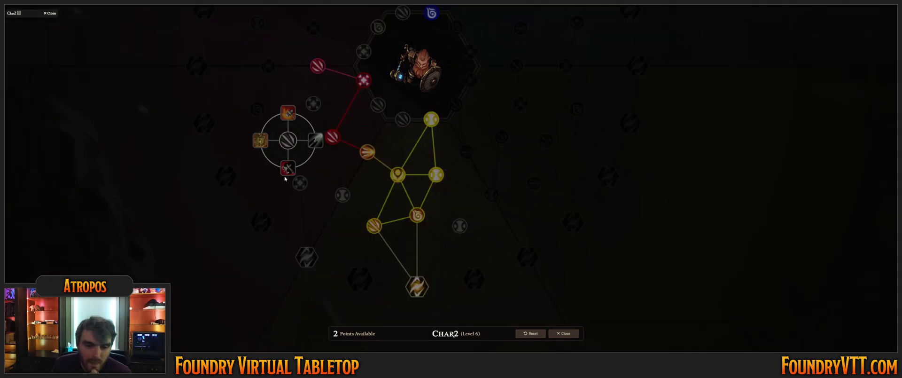
{"action": "left_click", "coordinate": [289, 114]}
{"action": "left_click", "coordinate": [419, 188]}
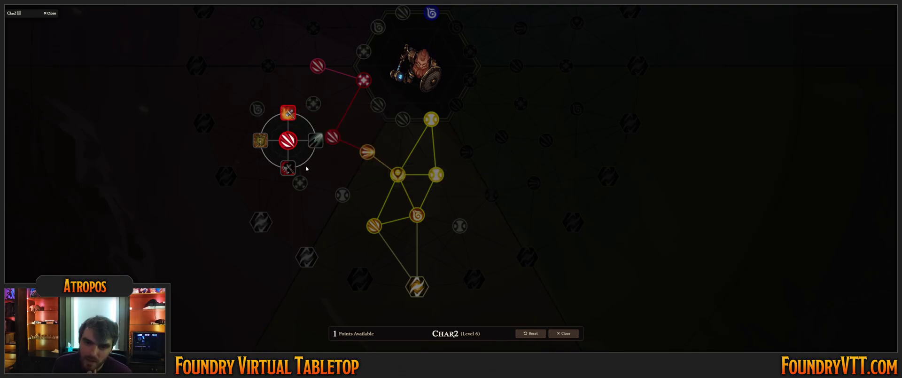
Examine the Bull Rush talent in the utility node below the outermost purchased red attack node
{"action": "mouse_move", "coordinate": [287, 115]}
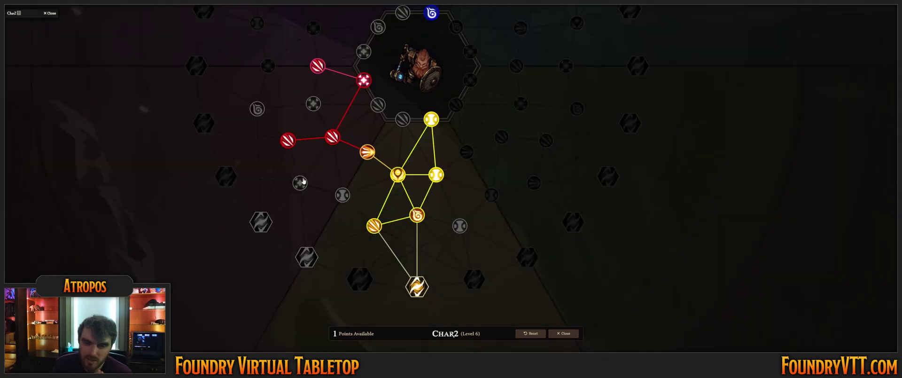
{"action": "left_click", "coordinate": [295, 182]}
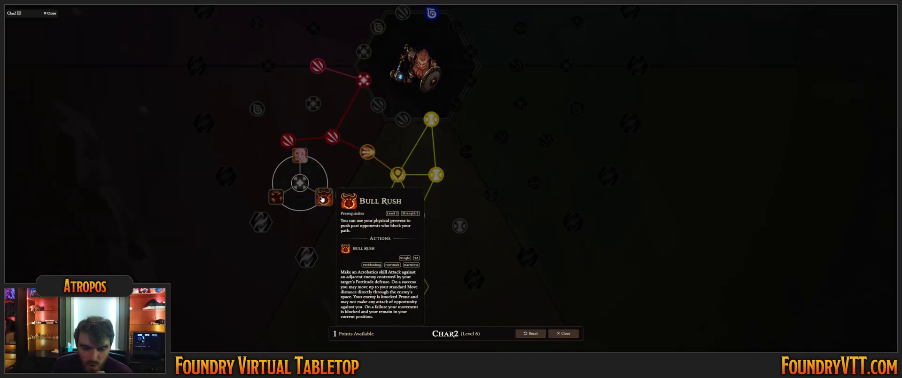
{"action": "left_click", "coordinate": [297, 187]}
Purchase Gesture: Strike from the magic node at the outer end of the red path
{"action": "left_click", "coordinate": [262, 111]}
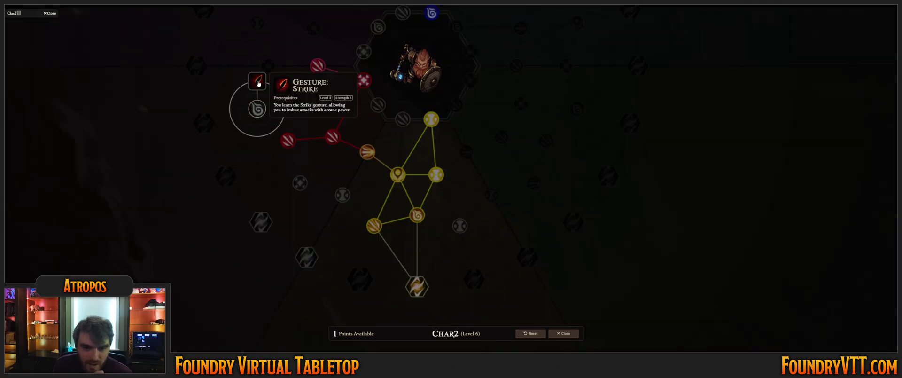
{"action": "left_click_drag", "start_coordinate": [253, 115], "coordinate": [311, 216]}
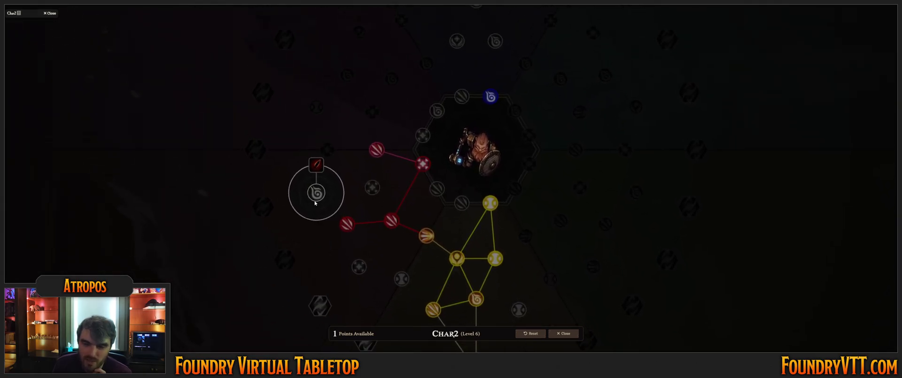
{"action": "left_click", "coordinate": [316, 165]}
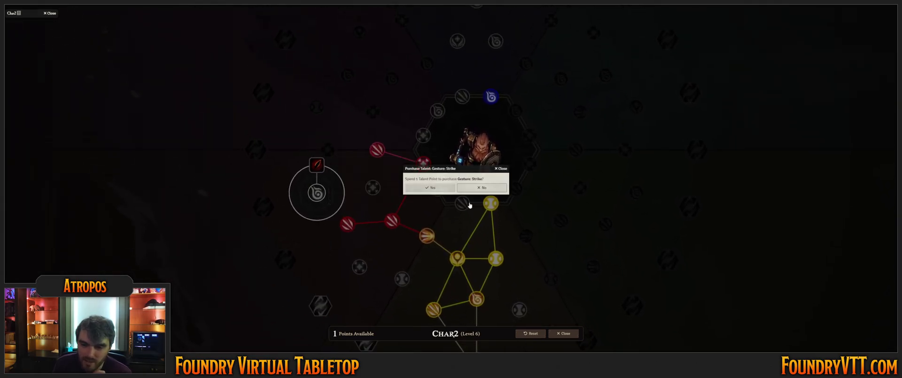
{"action": "left_click", "coordinate": [434, 189]}
{"action": "left_click", "coordinate": [318, 192]}
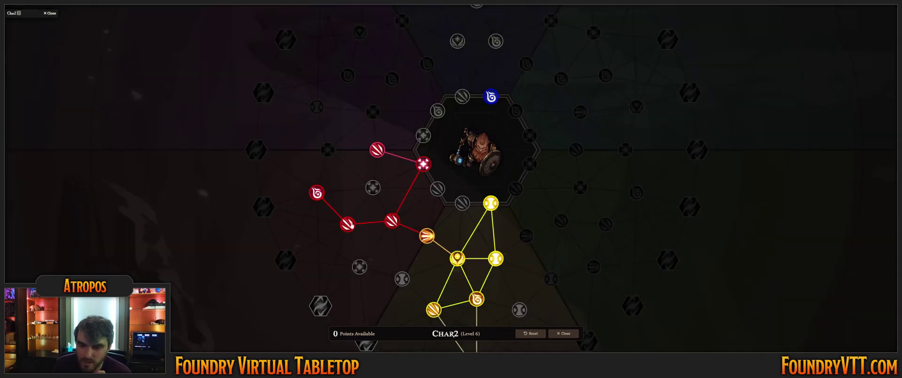
Review the whole talent tree and close it to return to Char2's sheet
{"action": "scroll", "coordinate": [532, 227], "scroll_direction": "down", "scroll_amount": 3}
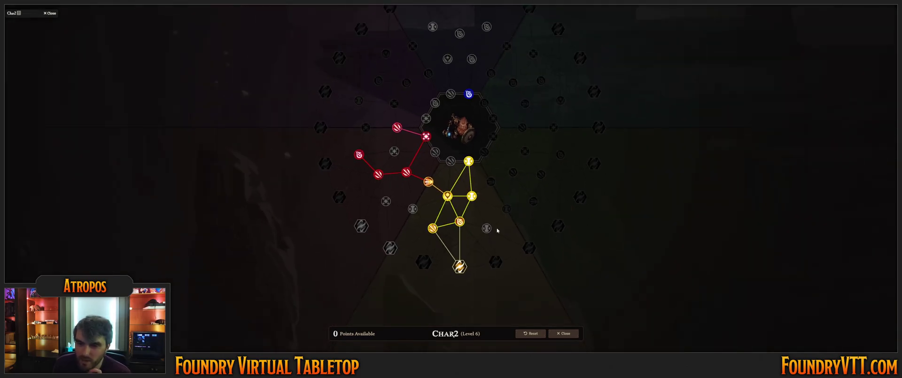
{"action": "scroll", "coordinate": [502, 225], "scroll_direction": "down", "scroll_amount": 3}
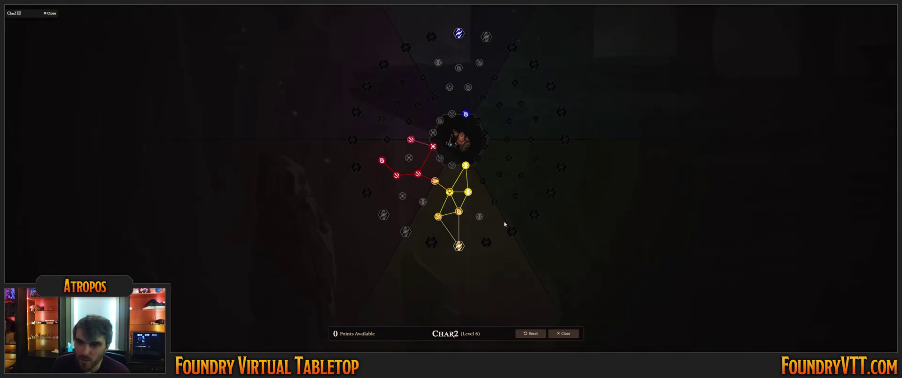
{"action": "left_click", "coordinate": [557, 335]}
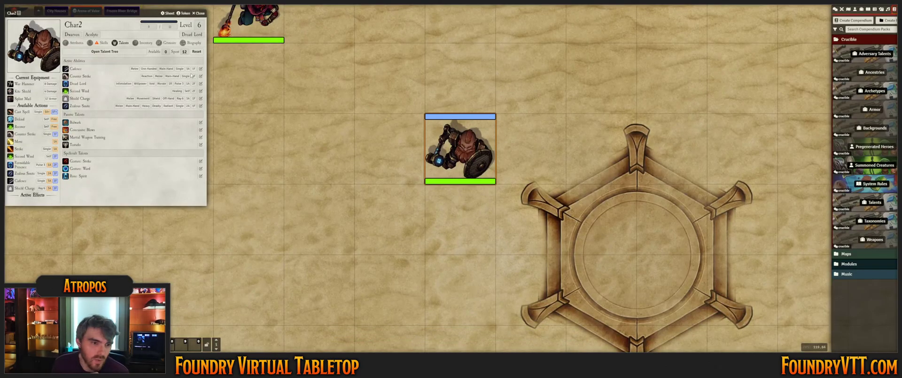
Move Char2's token up into the other hero's row and place two copies of the adversary listed above Ogre Berserker farther along it
{"action": "scroll", "coordinate": [458, 165], "scroll_direction": "down", "scroll_amount": 3}
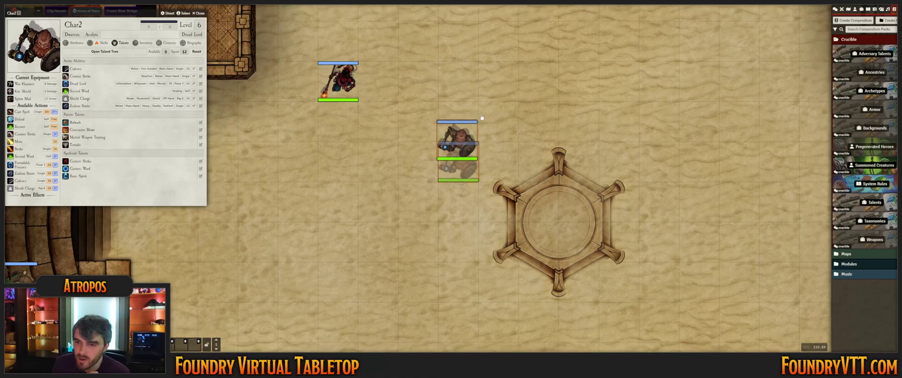
{"action": "left_click_drag", "start_coordinate": [518, 110], "coordinate": [439, 152]}
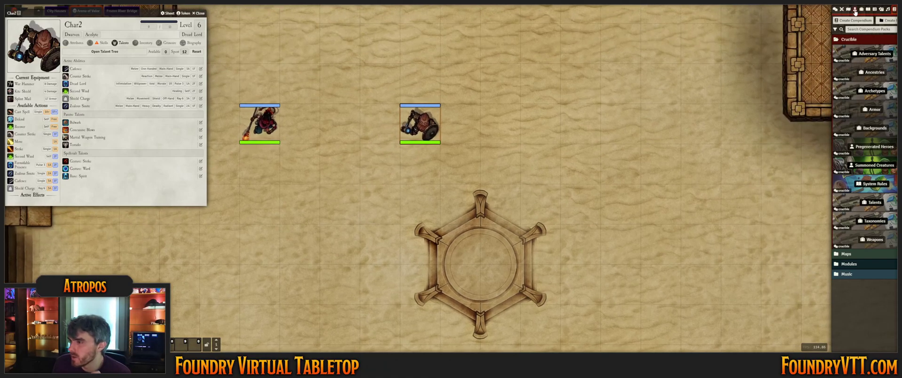
{"action": "left_click", "coordinate": [855, 11]}
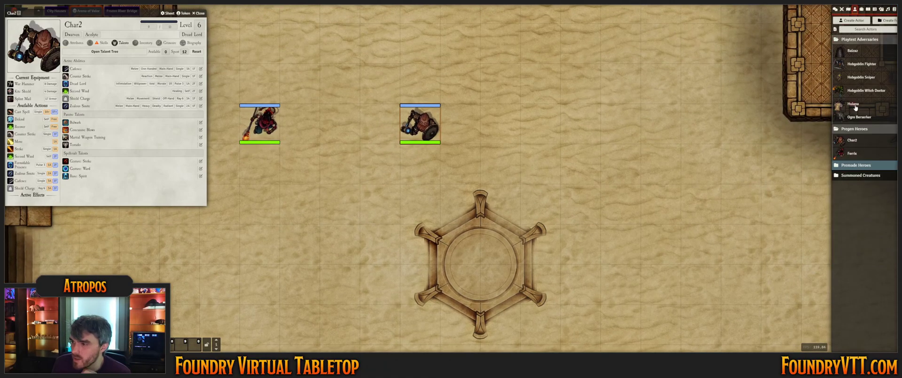
{"action": "left_click_drag", "start_coordinate": [644, 112], "coordinate": [628, 115]}
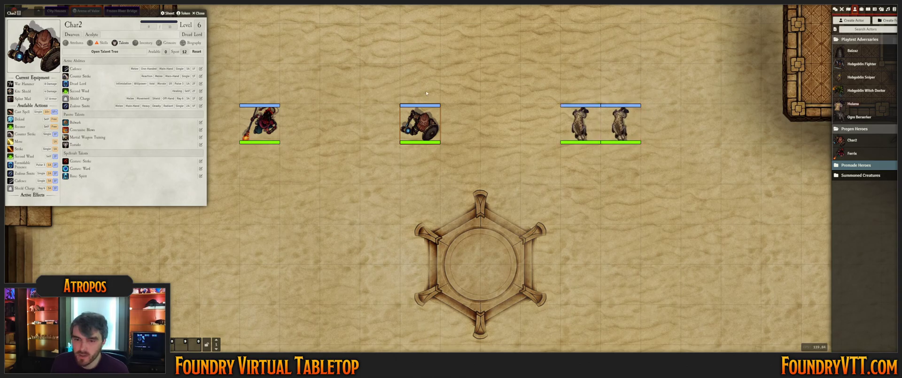
End the existing combat encounter and confirm emptying its turn tracker
{"action": "left_click", "coordinate": [842, 9]}
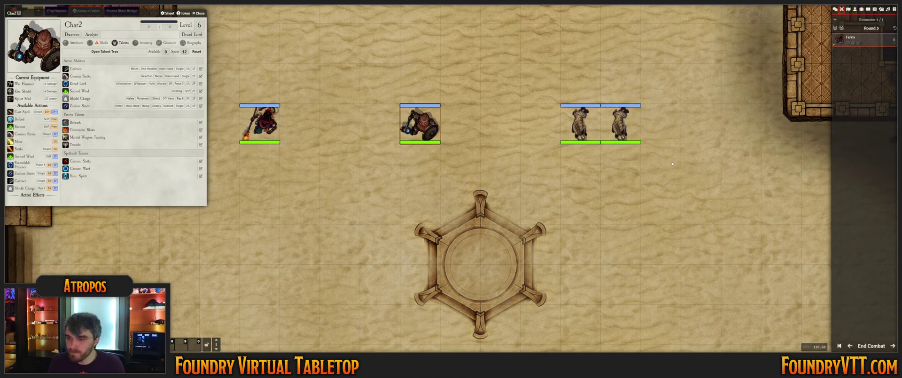
{"action": "left_click", "coordinate": [871, 346]}
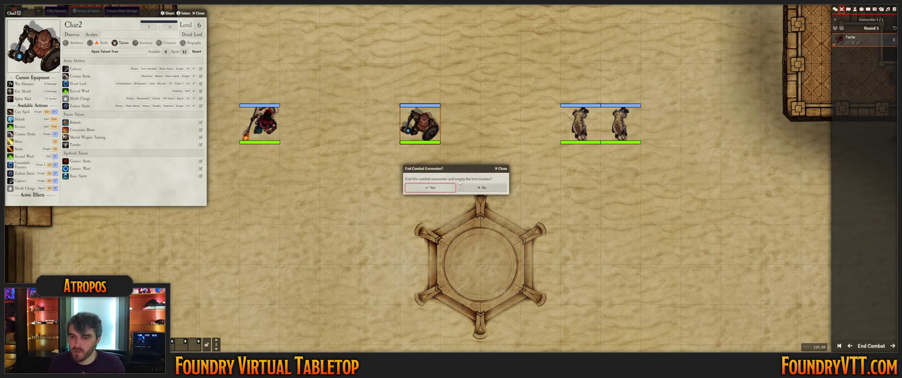
{"action": "left_click", "coordinate": [445, 189]}
Add Char2 and the two adversary tokens to a new combat encounter
{"action": "right_click", "coordinate": [414, 114]}
{"action": "left_click", "coordinate": [454, 146]}
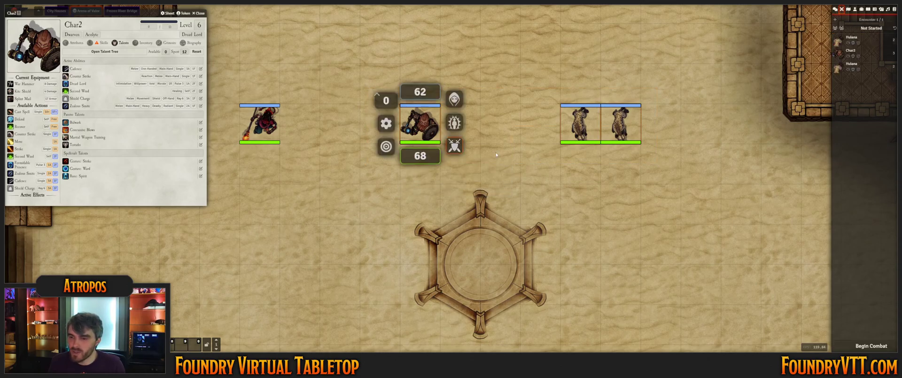
{"action": "left_click", "coordinate": [703, 48]}
Begin the combat and advance past both adversaries to Char2's turn
{"action": "left_click", "coordinate": [870, 346]}
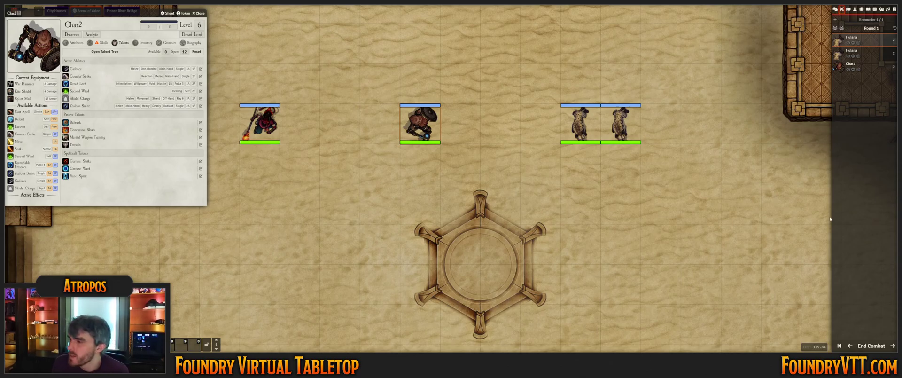
{"action": "left_click", "coordinate": [893, 346]}
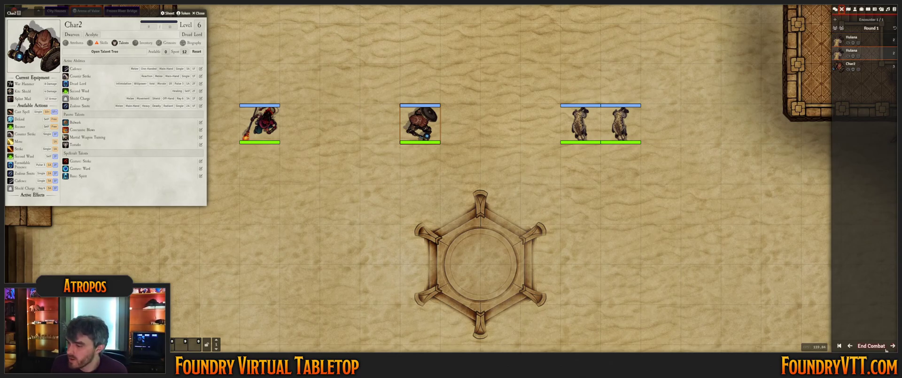
{"action": "left_click", "coordinate": [892, 347]}
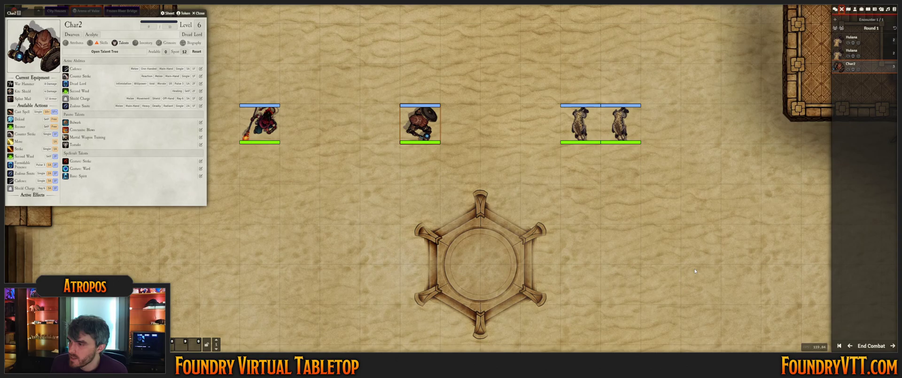
Use Char2's Shield Charge straight along the row through both adversaries, confirm it, and move Char2's token to the space just past them
{"action": "left_click", "coordinate": [22, 190]}
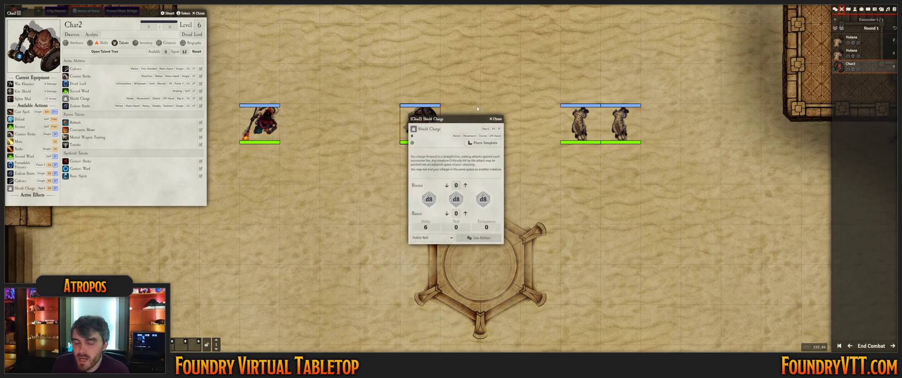
{"action": "left_click_drag", "start_coordinate": [473, 119], "coordinate": [591, 169]}
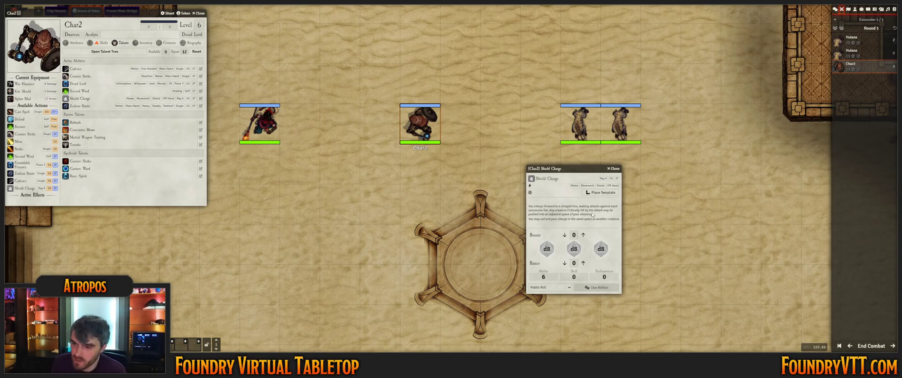
{"action": "left_click", "coordinate": [598, 194]}
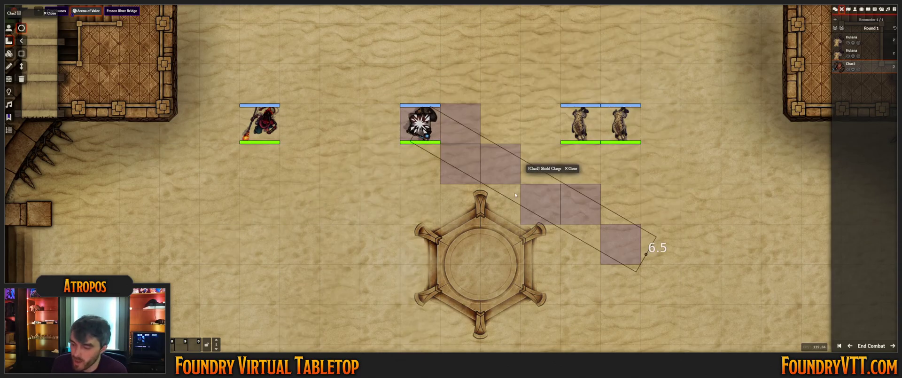
{"action": "left_click", "coordinate": [656, 117]}
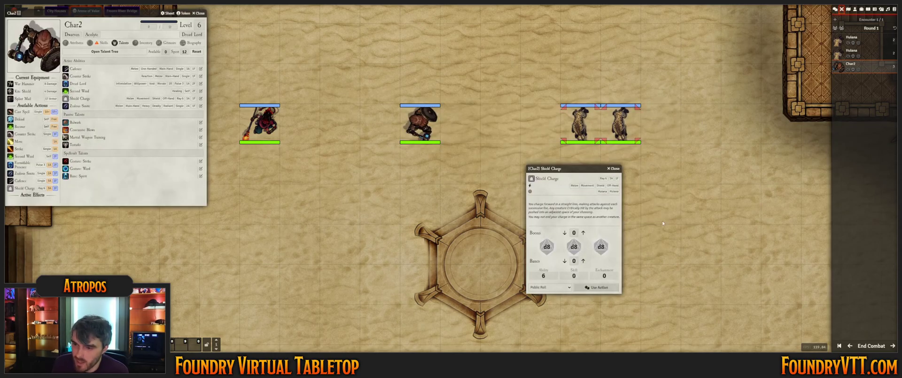
{"action": "left_click", "coordinate": [600, 287]}
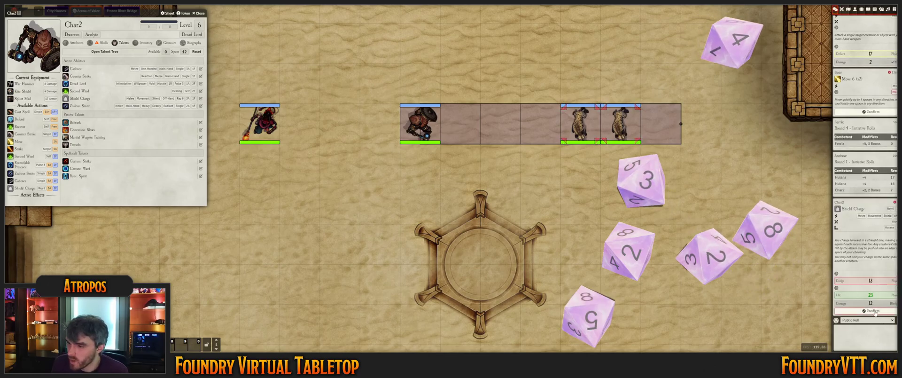
{"action": "left_click", "coordinate": [873, 311]}
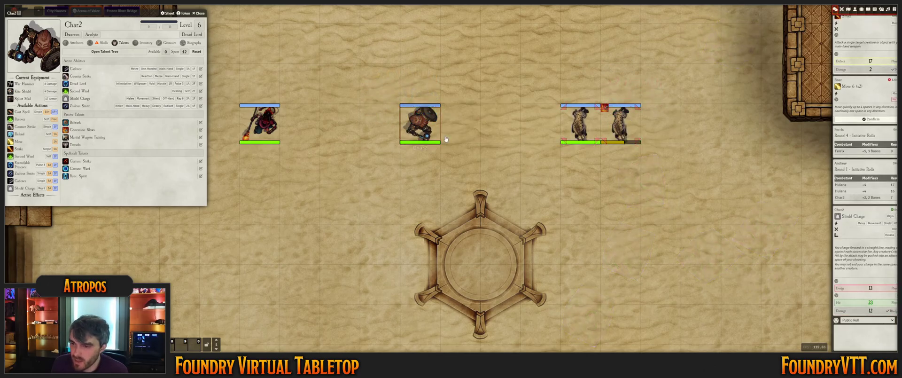
{"action": "left_click_drag", "start_coordinate": [446, 139], "coordinate": [667, 128]}
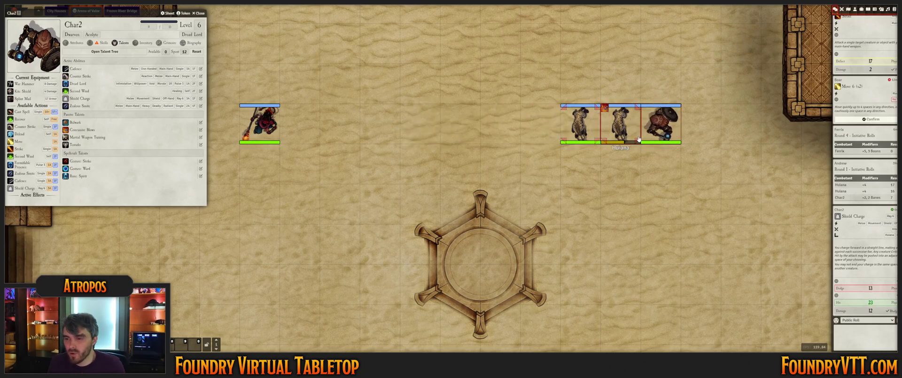
Inspect the active effects on the sheet of the adversary next to Char2, and close the sheet
{"action": "scroll", "coordinate": [639, 139], "scroll_direction": "up", "scroll_amount": 2}
{"action": "scroll", "coordinate": [667, 155], "scroll_direction": "up", "scroll_amount": 3}
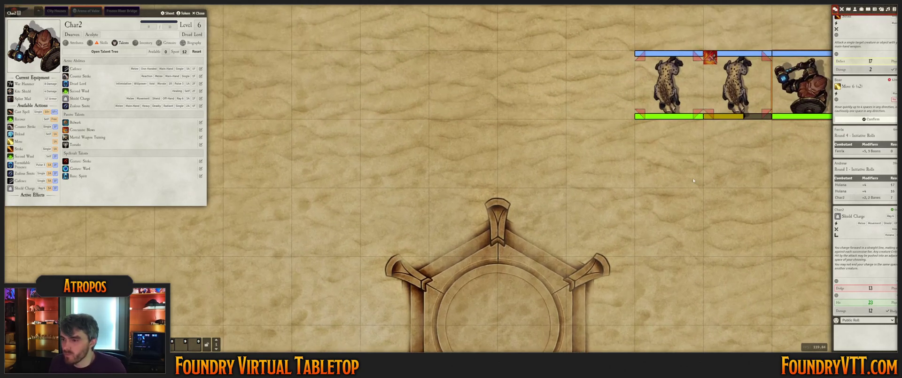
{"action": "double_click", "coordinate": [522, 150]}
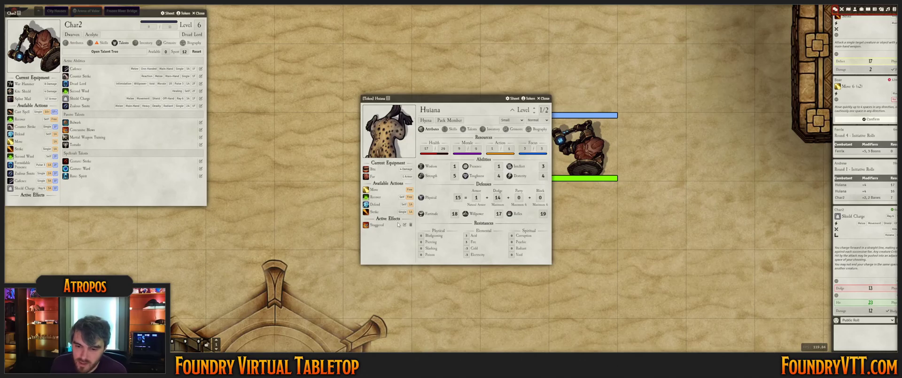
{"action": "left_click", "coordinate": [550, 99]}
Advance the combat into round 2 and past both adversaries to Char2's turn
{"action": "left_click", "coordinate": [842, 10]}
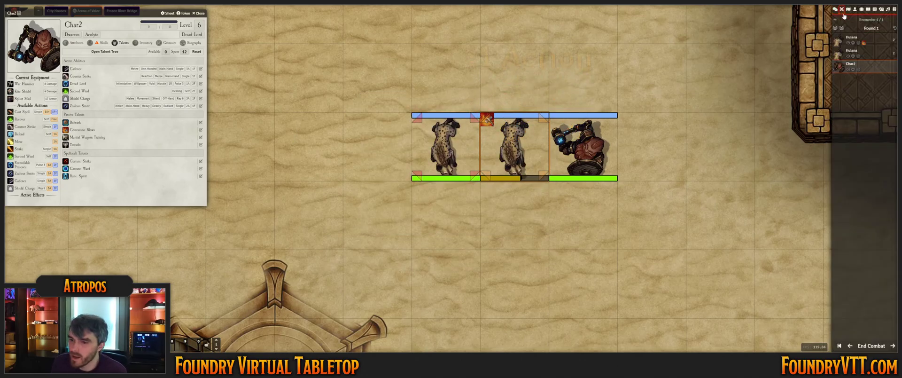
{"action": "left_click", "coordinate": [892, 345]}
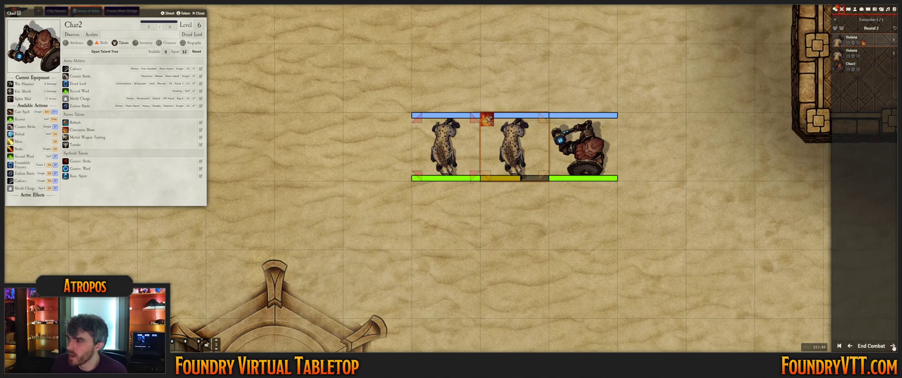
{"action": "scroll", "coordinate": [492, 55], "scroll_direction": "down", "scroll_amount": 10}
{"action": "scroll", "coordinate": [513, 61], "scroll_direction": "up", "scroll_amount": 3}
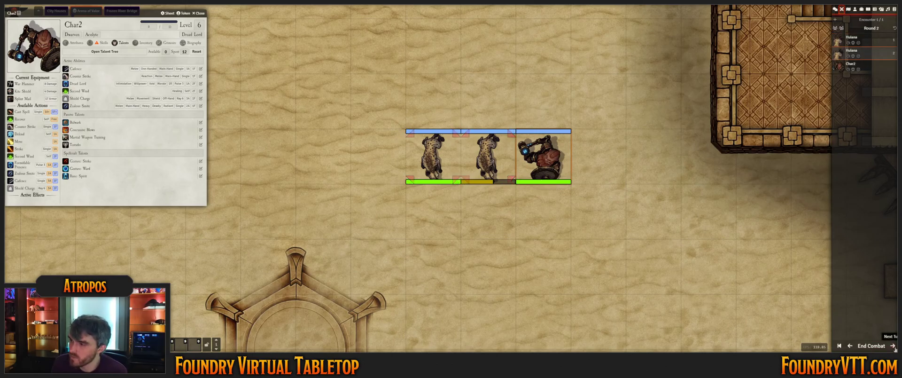
Move Char2's token to the space directly below the undamaged adversary and target that adversary
{"action": "left_click_drag", "start_coordinate": [541, 162], "coordinate": [448, 212]}
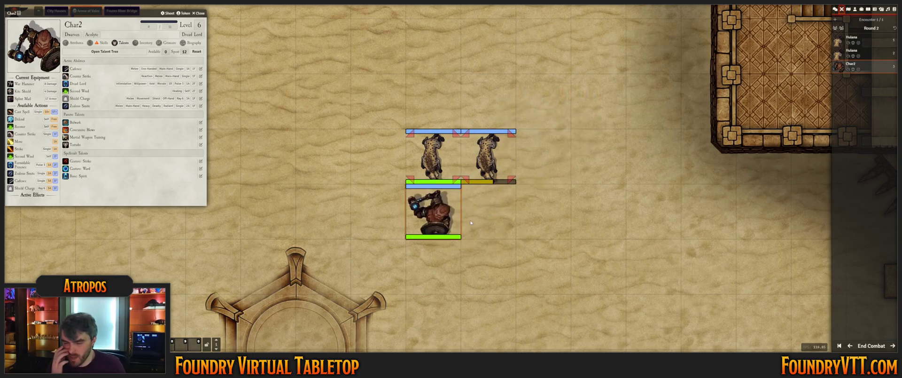
{"action": "scroll", "coordinate": [454, 188], "scroll_direction": "up", "scroll_amount": 8}
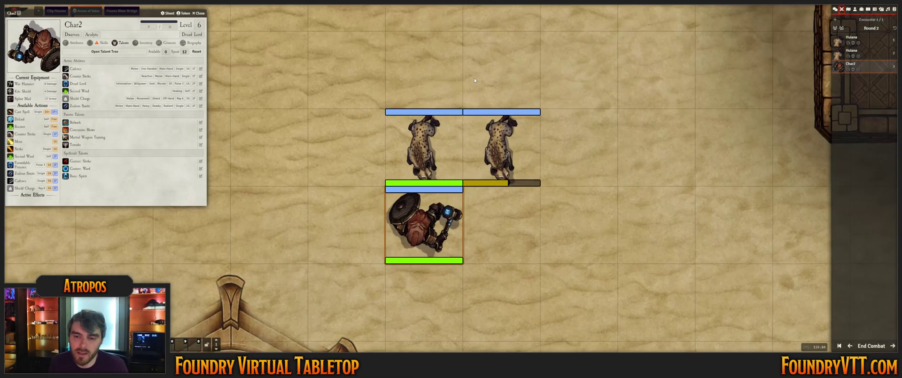
{"action": "left_click", "coordinate": [422, 141]}
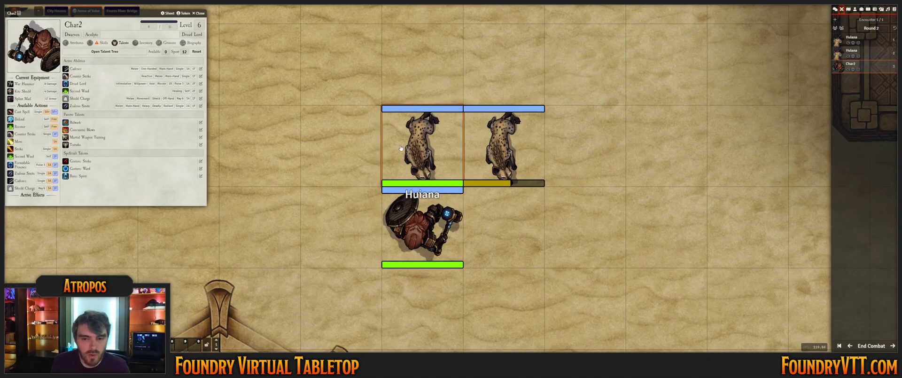
{"action": "key", "text": "t"}
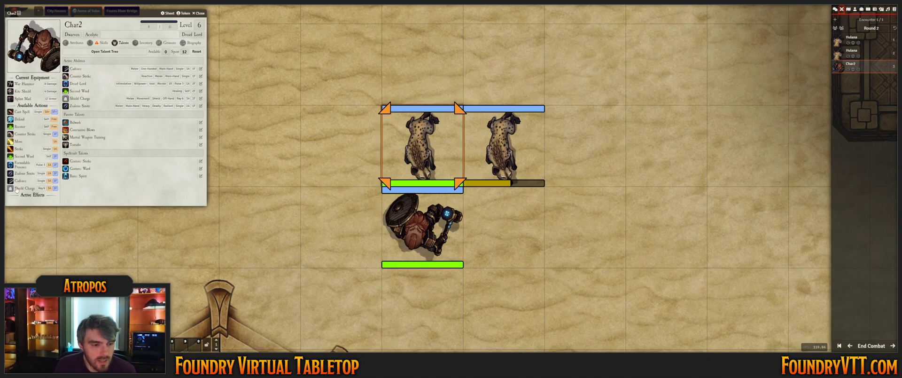
Use Char2's Formidable Presence with its circular template covering both adversaries, and confirm the action's result
{"action": "left_click", "coordinate": [20, 165]}
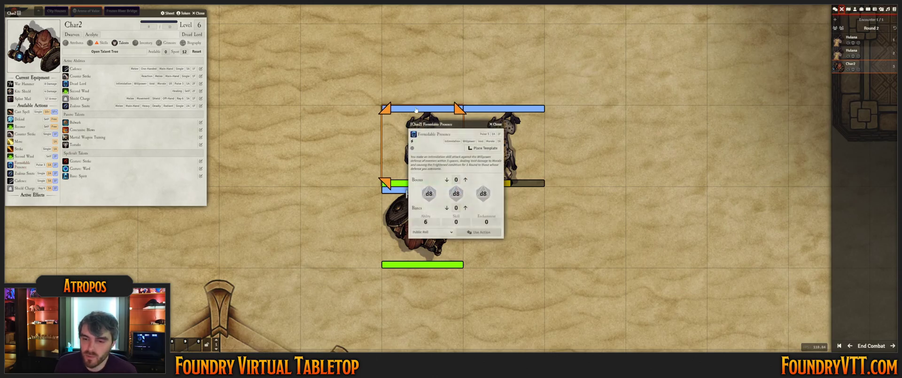
{"action": "left_click_drag", "start_coordinate": [443, 122], "coordinate": [664, 114]}
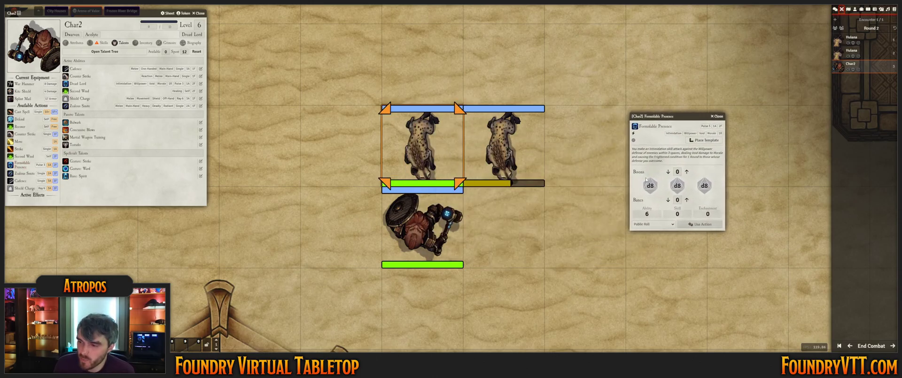
{"action": "left_click", "coordinate": [701, 141]}
{"action": "scroll", "coordinate": [414, 162], "scroll_direction": "down", "scroll_amount": 4}
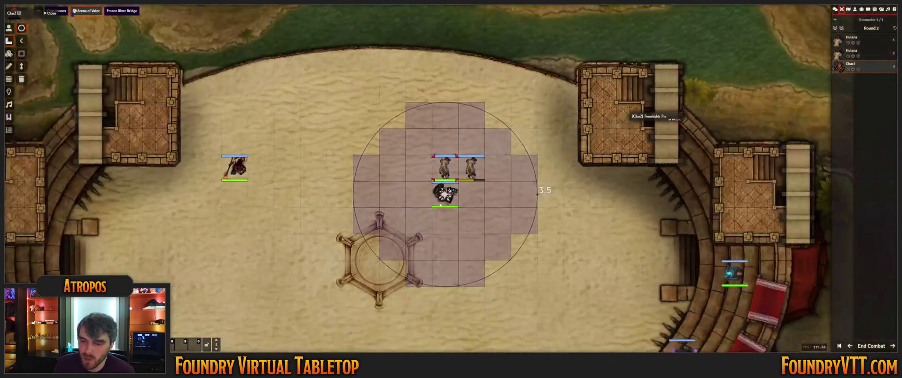
{"action": "scroll", "coordinate": [413, 161], "scroll_direction": "up", "scroll_amount": 1}
{"action": "left_click", "coordinate": [474, 207]}
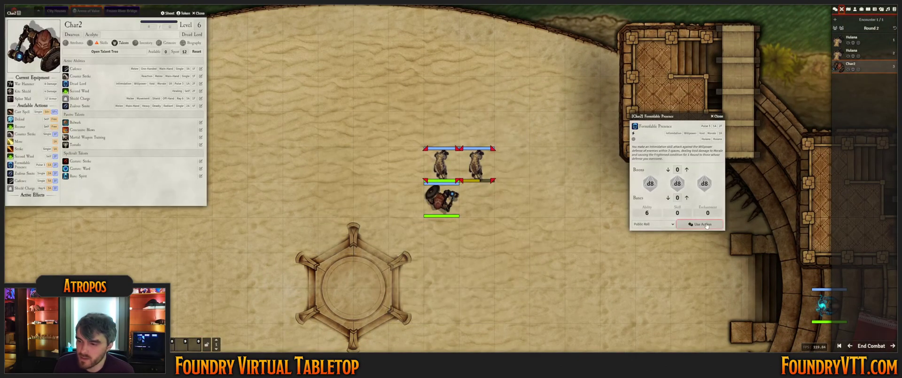
{"action": "left_click", "coordinate": [836, 10]}
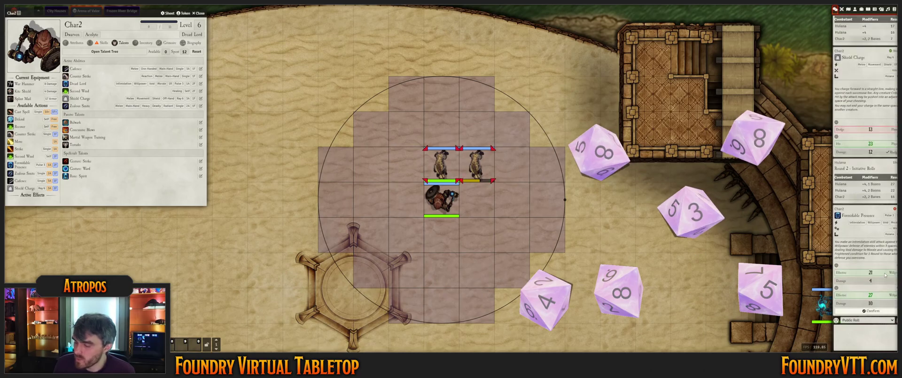
{"action": "left_click", "coordinate": [873, 311]}
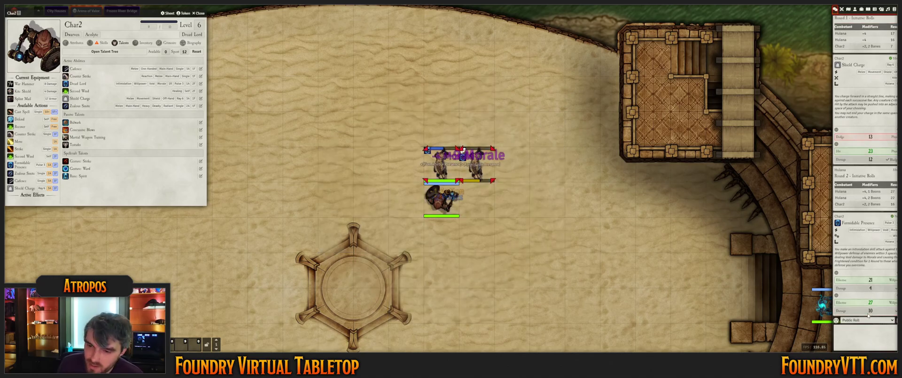
Examine the status effects and resource bars on the two adversary tokens
{"action": "scroll", "coordinate": [496, 215], "scroll_direction": "up", "scroll_amount": 10}
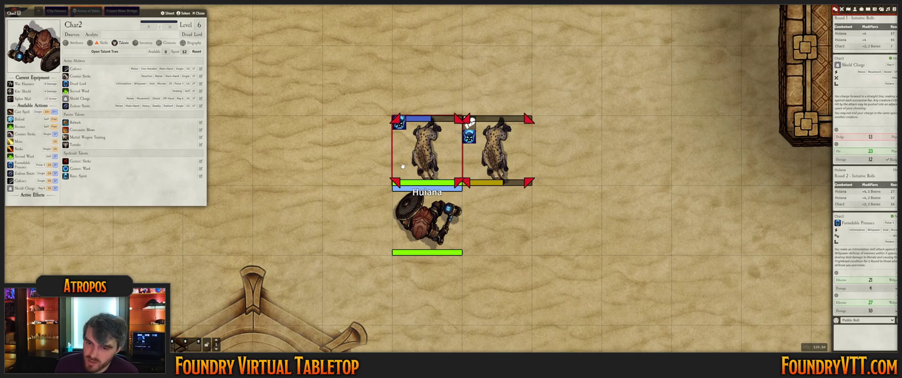
{"action": "double_click", "coordinate": [505, 146]}
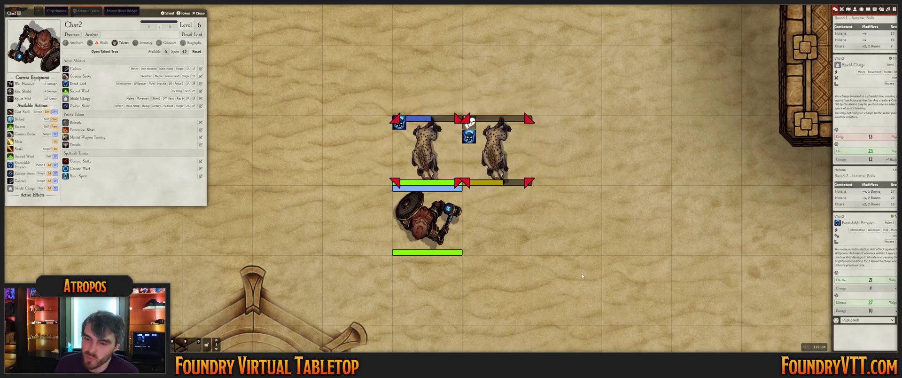
{"action": "scroll", "coordinate": [470, 228], "scroll_direction": "down", "scroll_amount": 5}
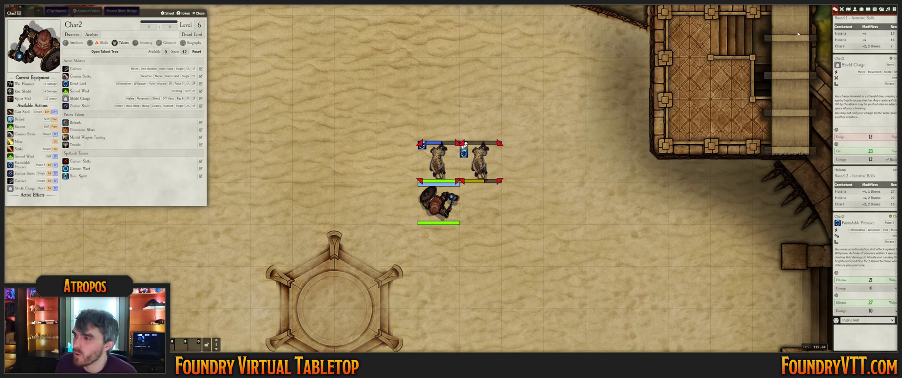
Set Char2's current Action points to 3 among the character's attributes
{"action": "left_click", "coordinate": [75, 42]}
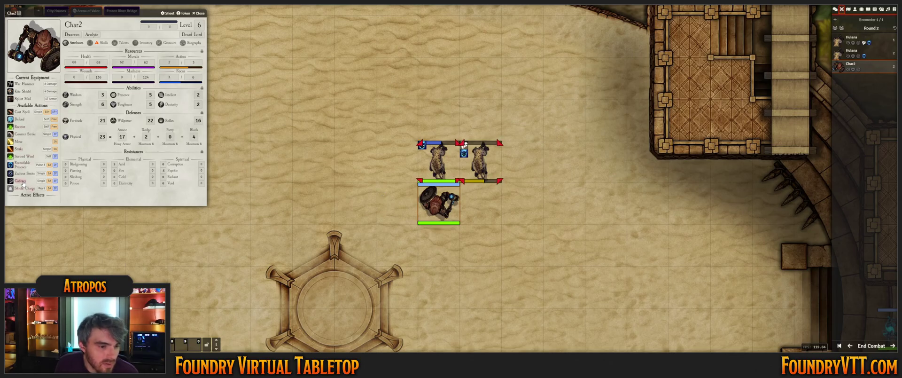
{"action": "left_click", "coordinate": [169, 63]}
{"action": "type", "text": "3"}
{"action": "key", "text": "Return"}
Use Char2's Cadence attack against the targeted adversary directly above and confirm the action's result
{"action": "double_click", "coordinate": [440, 160]}
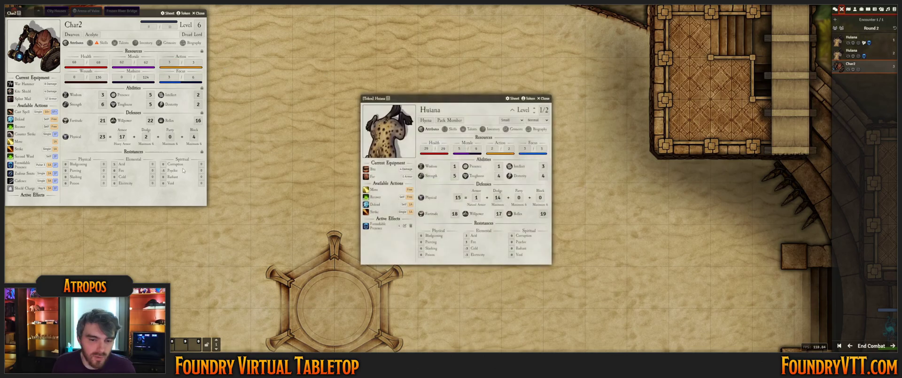
{"action": "left_click", "coordinate": [540, 99]}
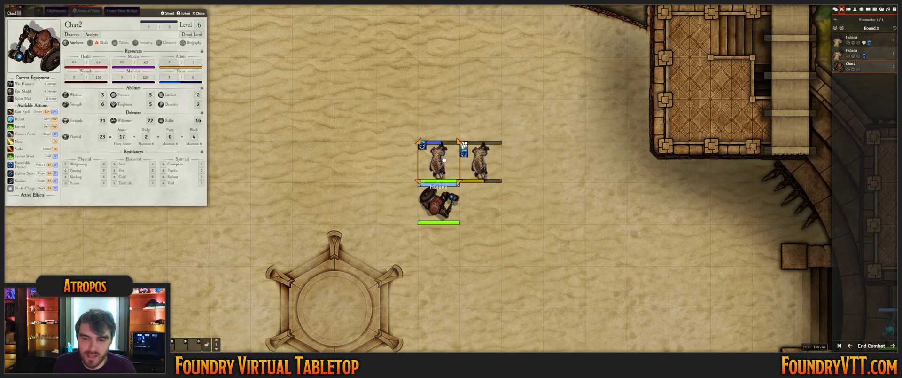
{"action": "left_click", "coordinate": [21, 181]}
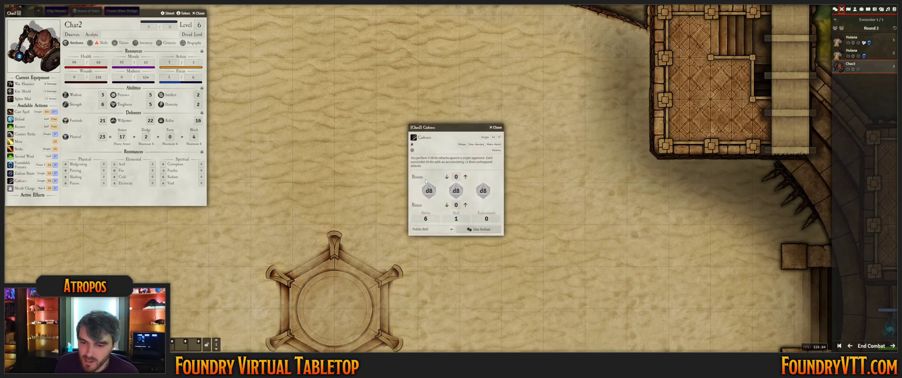
{"action": "left_click_drag", "start_coordinate": [458, 129], "coordinate": [609, 114]}
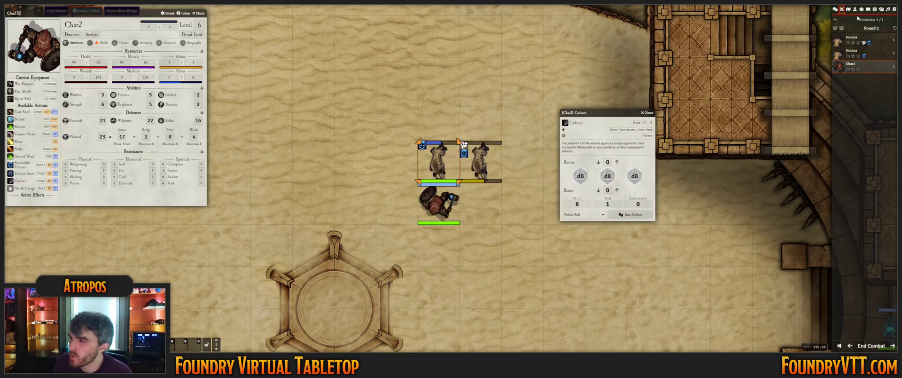
{"action": "left_click", "coordinate": [836, 9]}
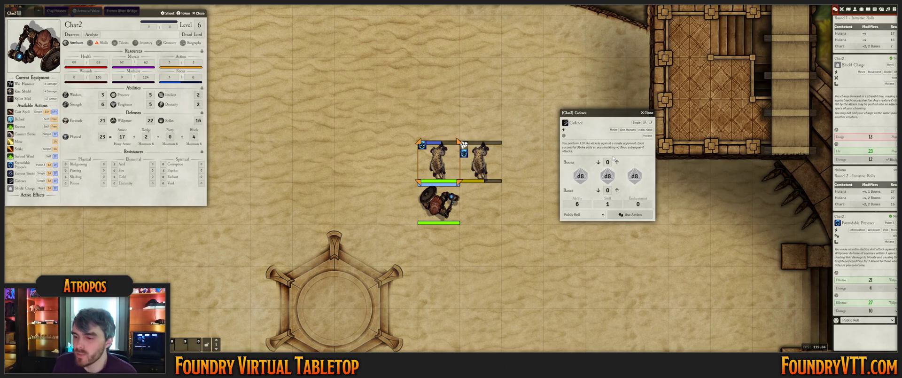
{"action": "left_click", "coordinate": [627, 215]}
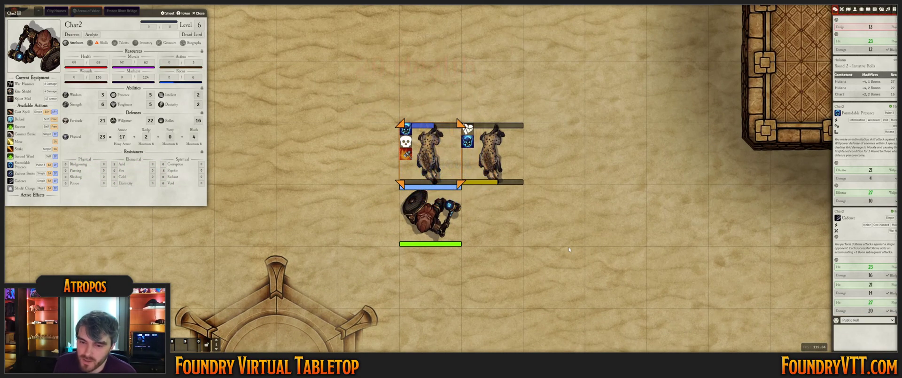
{"action": "scroll", "coordinate": [569, 247], "scroll_direction": "down", "scroll_amount": 2}
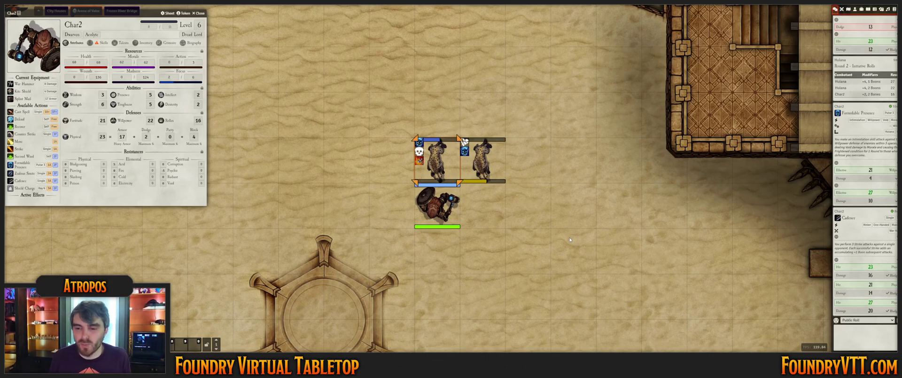
{"action": "scroll", "coordinate": [431, 112], "scroll_direction": "down", "scroll_amount": 5}
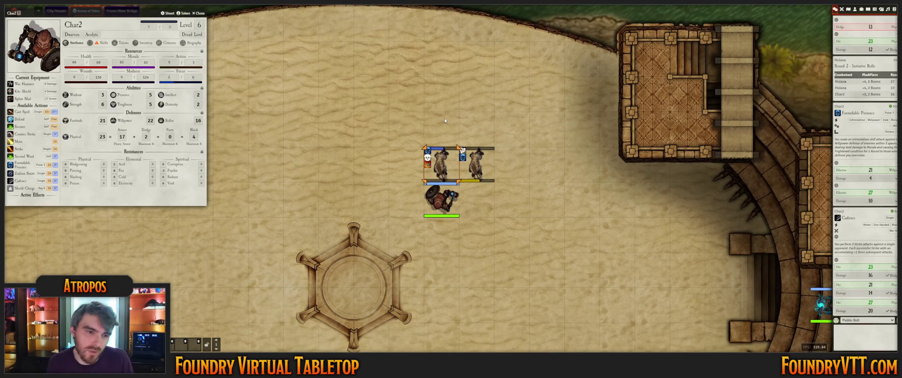
{"action": "scroll", "coordinate": [464, 84], "scroll_direction": "down", "scroll_amount": 4}
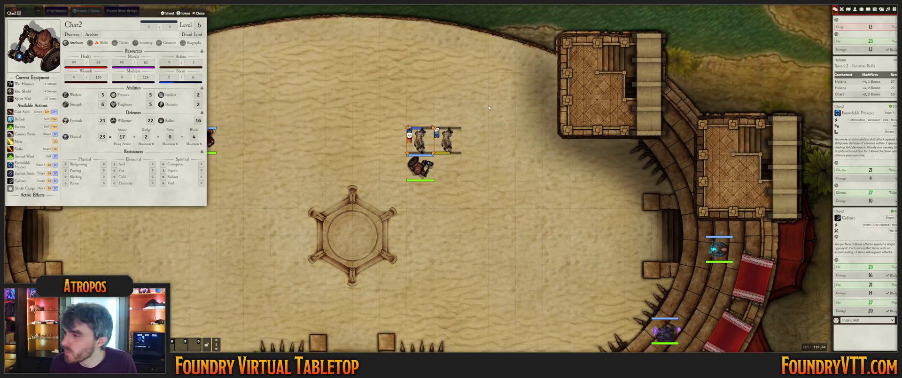
Move Char2's token away from the two adversaries and back to the square diagonally adjacent to the targeted one
{"action": "scroll", "coordinate": [489, 106], "scroll_direction": "up", "scroll_amount": 2}
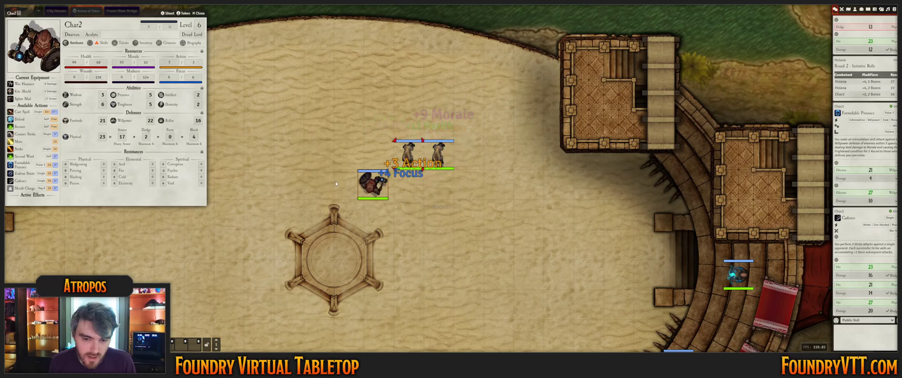
{"action": "scroll", "coordinate": [333, 177], "scroll_direction": "down", "scroll_amount": 1}
{"action": "left_click", "coordinate": [330, 168]}
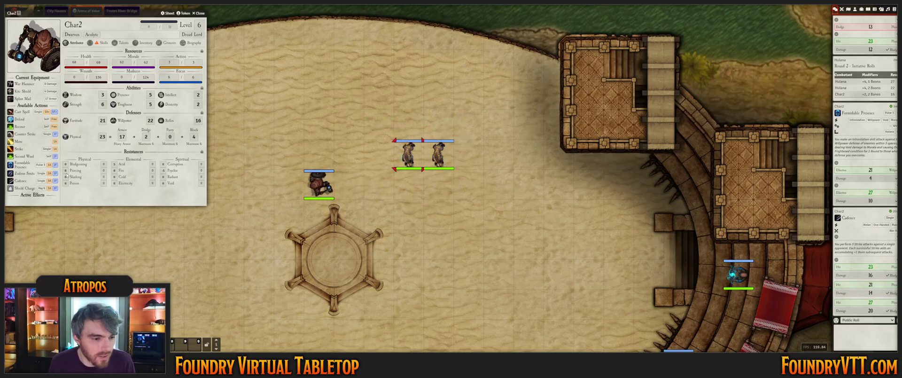
{"action": "left_click_drag", "start_coordinate": [319, 184], "coordinate": [378, 184]}
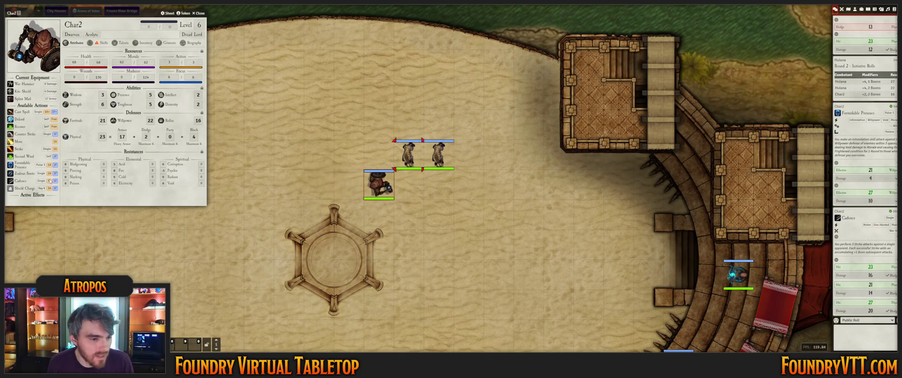
Use Char2's Zealous Smite against the targeted adversary, expand the attack roll details and confirm the action's result
{"action": "left_click", "coordinate": [24, 173]}
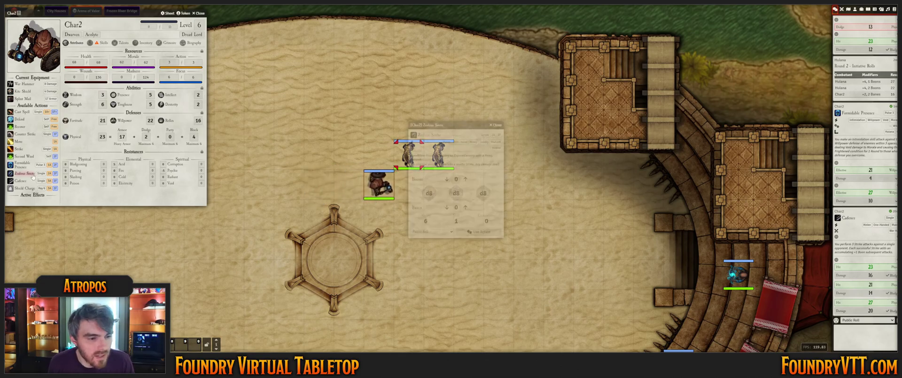
{"action": "left_click", "coordinate": [478, 232]}
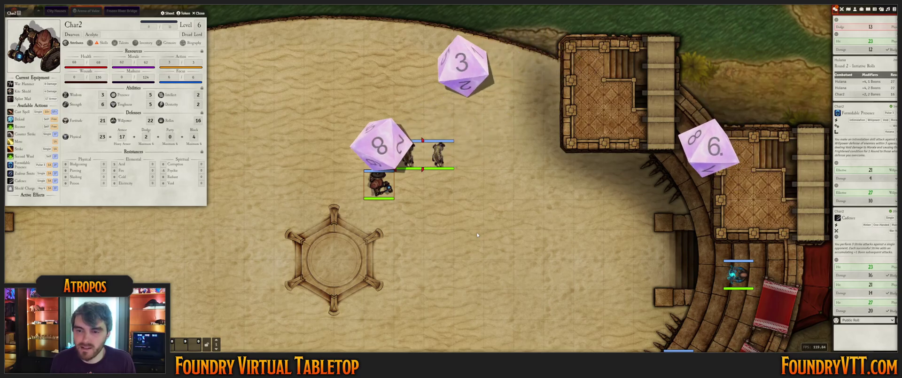
{"action": "left_click", "coordinate": [867, 303]}
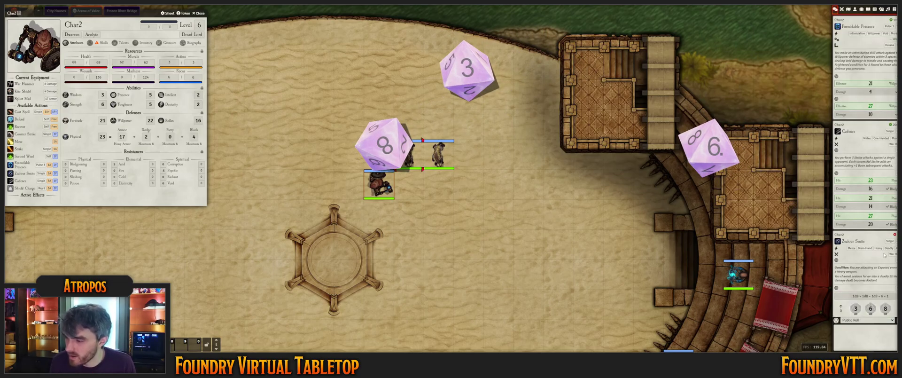
{"action": "left_click", "coordinate": [871, 311]}
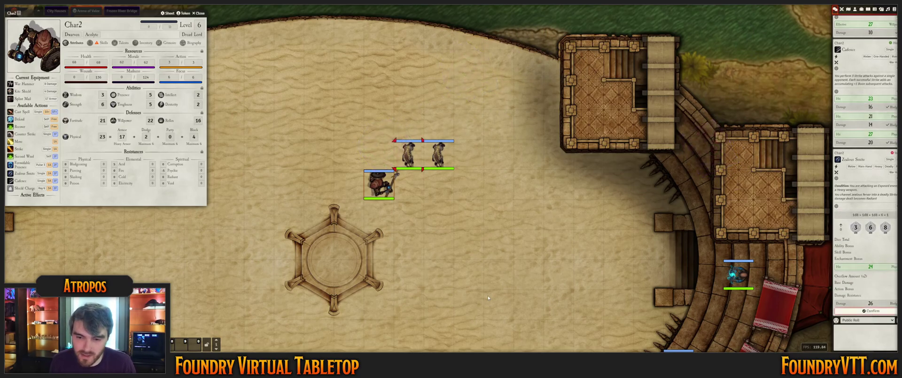
{"action": "scroll", "coordinate": [469, 226], "scroll_direction": "up", "scroll_amount": 6}
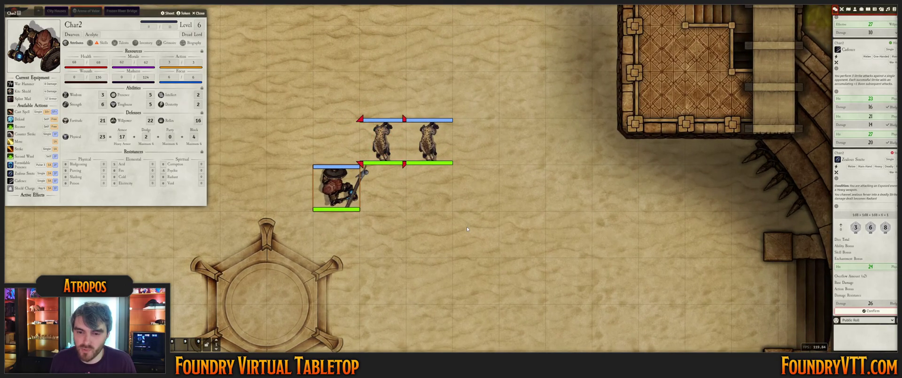
{"action": "scroll", "coordinate": [466, 228], "scroll_direction": "down", "scroll_amount": 3}
{"action": "scroll", "coordinate": [380, 176], "scroll_direction": "up", "scroll_amount": 7}
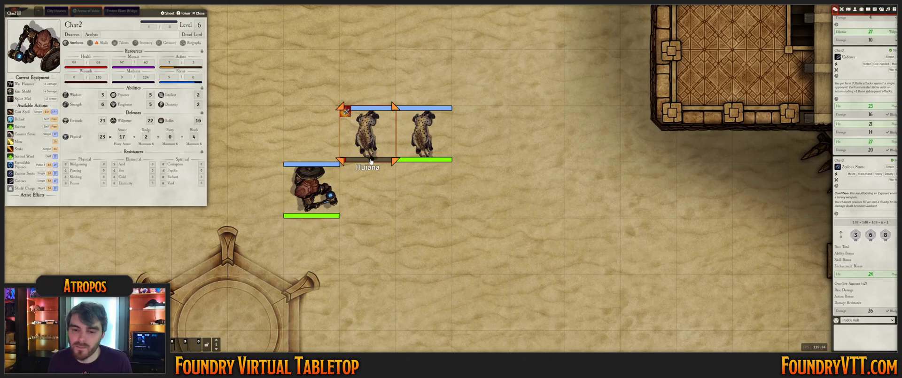
Clear the adversaries' targeting and move Char2's token across the arena, leaving one empty square between it and the other hero
{"action": "key", "text": "ctrl+z"}
{"action": "scroll", "coordinate": [379, 179], "scroll_direction": "down", "scroll_amount": 10}
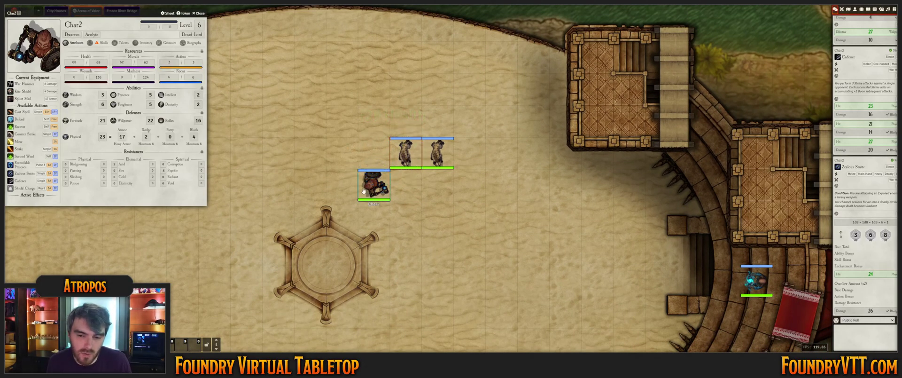
{"action": "left_click_drag", "start_coordinate": [374, 185], "coordinate": [297, 182]}
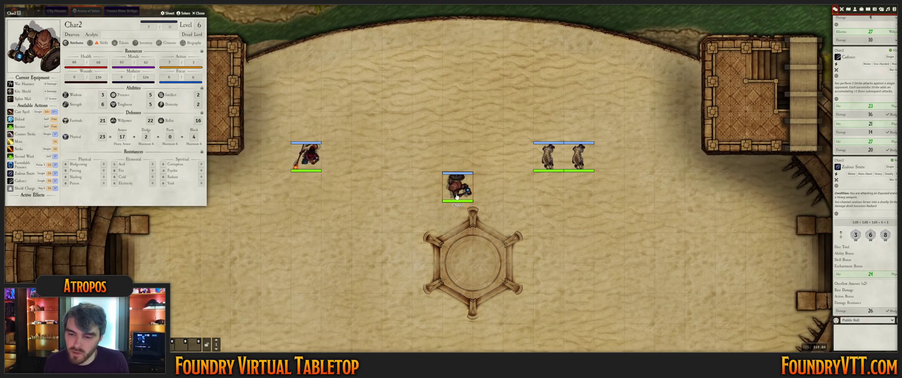
{"action": "left_click_drag", "start_coordinate": [468, 190], "coordinate": [376, 160]}
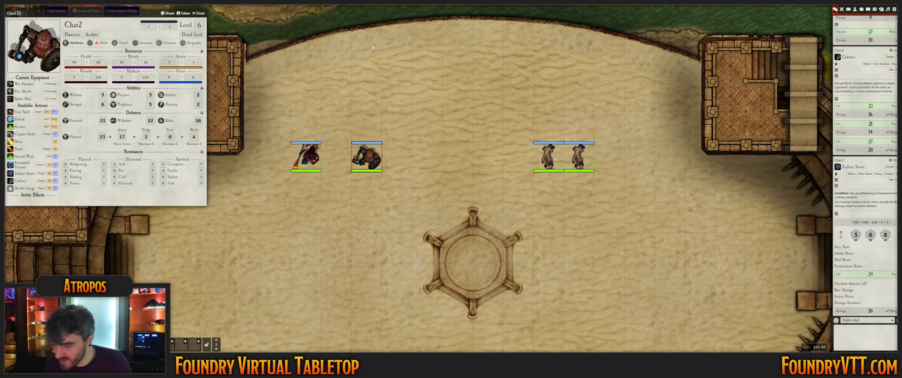
Rename the character Char2 as Urist, view its talents and close the character sheet
{"action": "left_click_drag", "start_coordinate": [101, 28], "coordinate": [41, 26]}
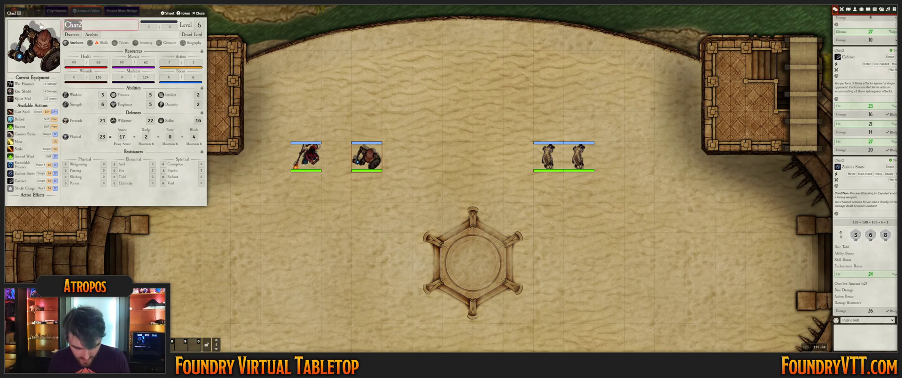
{"action": "type", "text": "Urist"}
{"action": "left_click", "coordinate": [312, 69]}
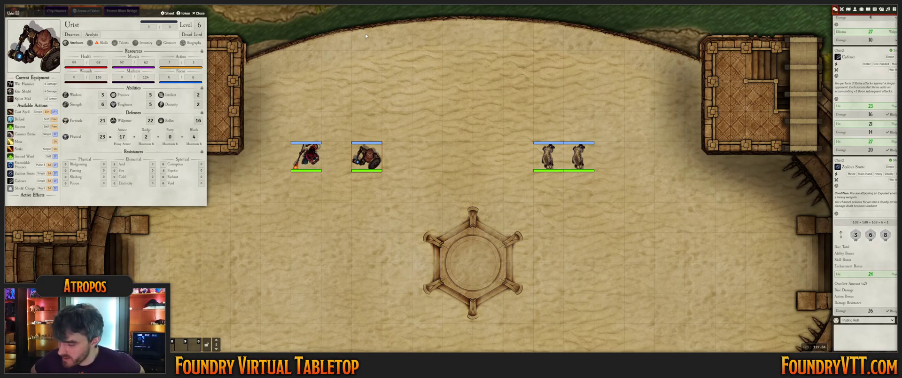
{"action": "left_click", "coordinate": [121, 42]}
{"action": "left_click", "coordinate": [199, 13]}
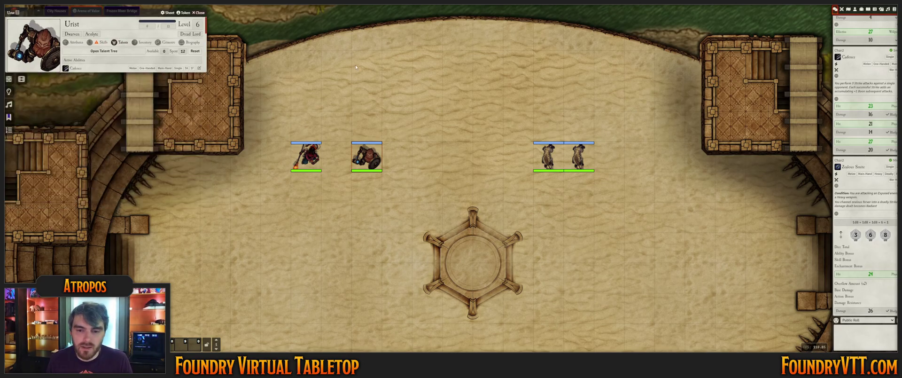
Create a new Protagonist actor named Rogue in the Pregen Heroes folder
{"action": "left_click", "coordinate": [855, 9]}
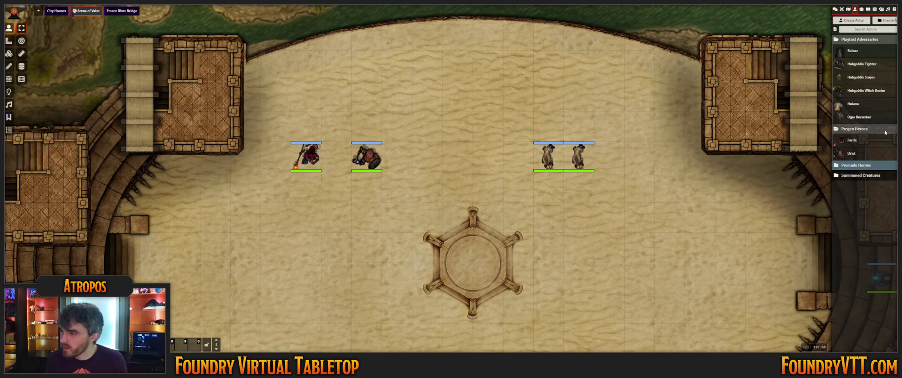
{"action": "left_click", "coordinate": [891, 129]}
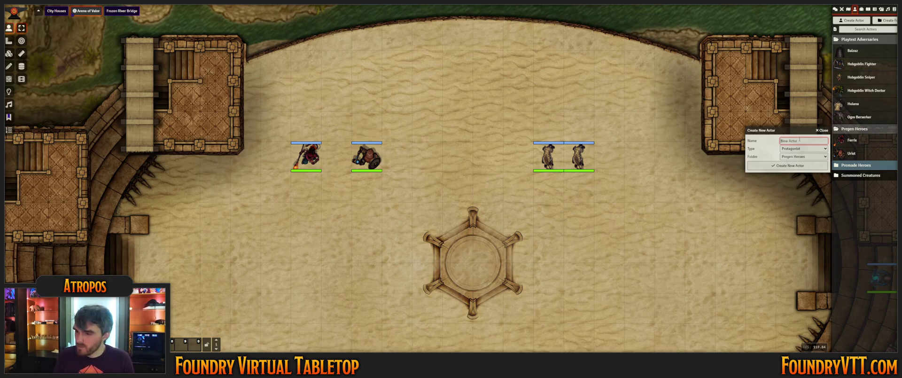
{"action": "type", "text": "Rogue"}
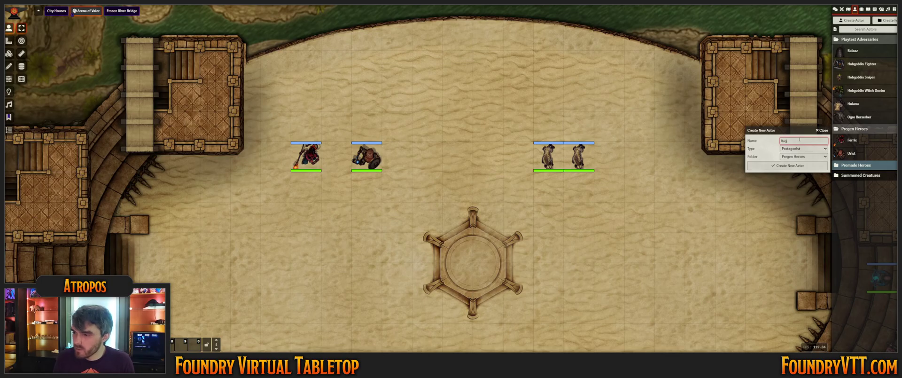
{"action": "key", "text": "Return"}
Set the Rogue's portrait to the HumanAssassin.webp image from the Crucible heroes token folder
{"action": "left_click", "coordinate": [378, 126]}
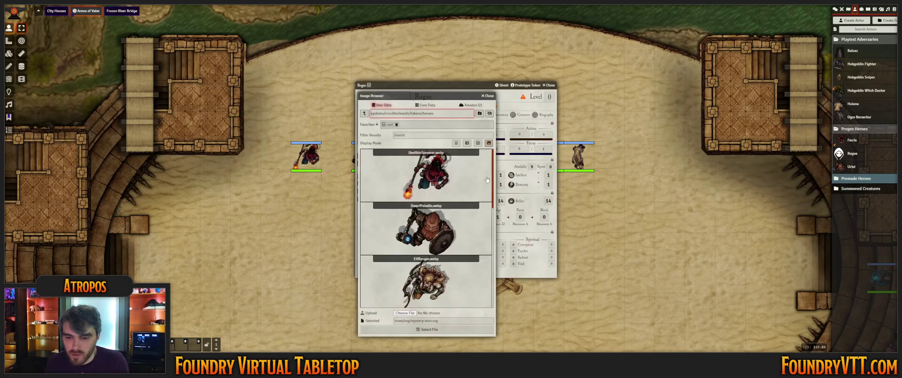
{"action": "scroll", "coordinate": [425, 206], "scroll_direction": "down", "scroll_amount": 6}
{"action": "left_click", "coordinate": [425, 206]}
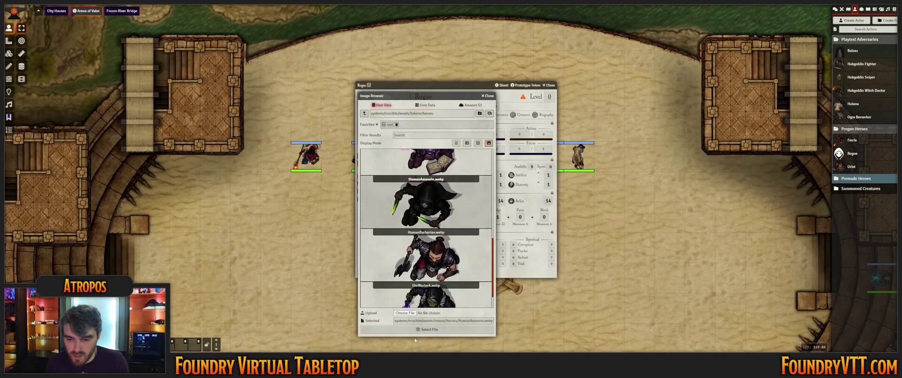
{"action": "left_click", "coordinate": [427, 329]}
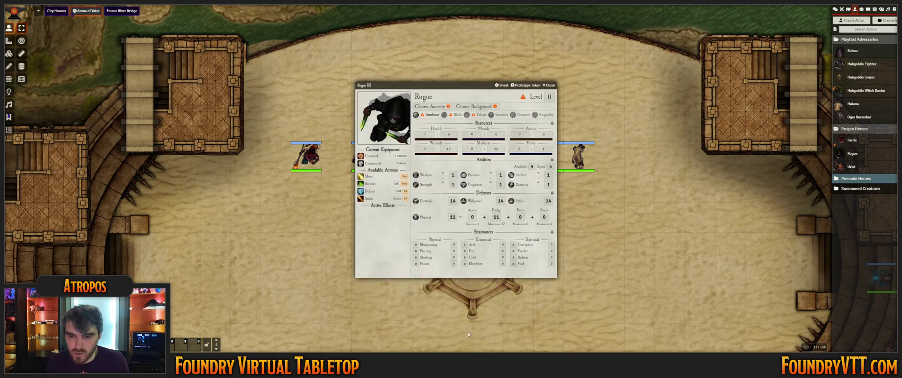
Recheck the portrait's file name in the image browser and apply the Human ancestry to the Rogue
{"action": "left_click", "coordinate": [441, 106]}
{"action": "left_click_drag", "start_coordinate": [432, 12], "coordinate": [268, 23]}
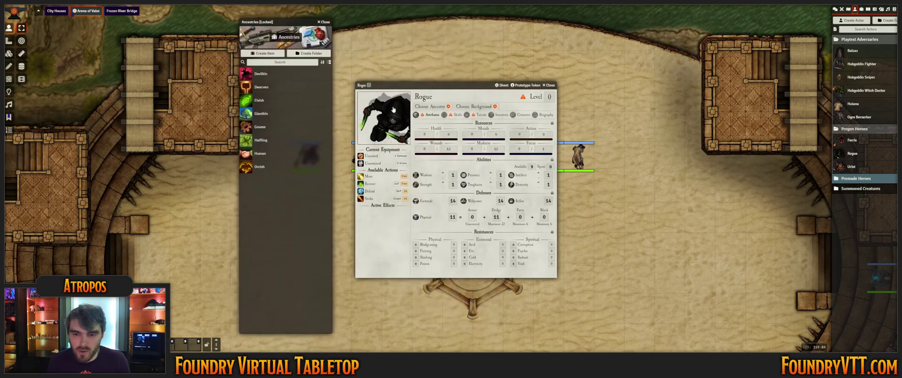
{"action": "left_click", "coordinate": [379, 120]}
{"action": "scroll", "coordinate": [426, 250], "scroll_direction": "down", "scroll_amount": 2}
{"action": "scroll", "coordinate": [426, 250], "scroll_direction": "down", "scroll_amount": 3}
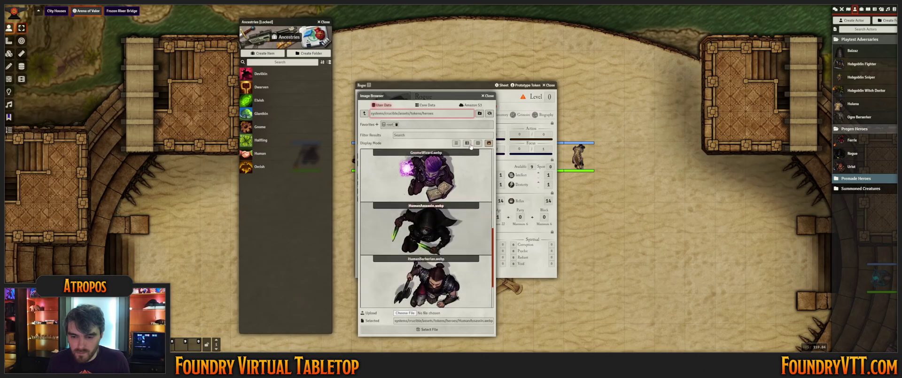
{"action": "left_click", "coordinate": [487, 96]}
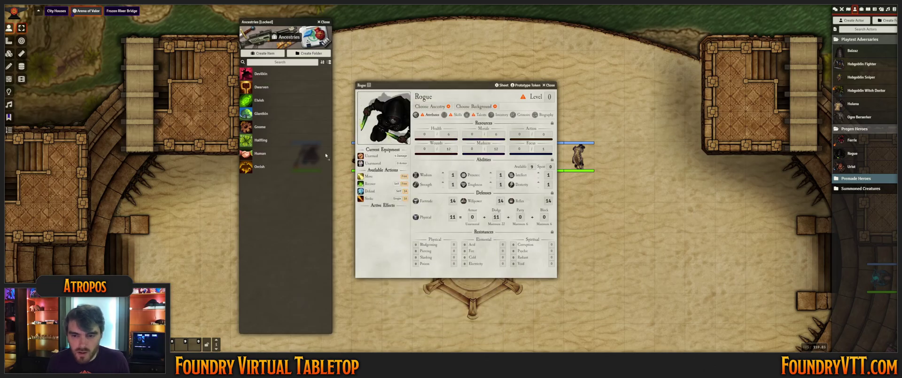
{"action": "left_click_drag", "start_coordinate": [326, 155], "coordinate": [446, 112]}
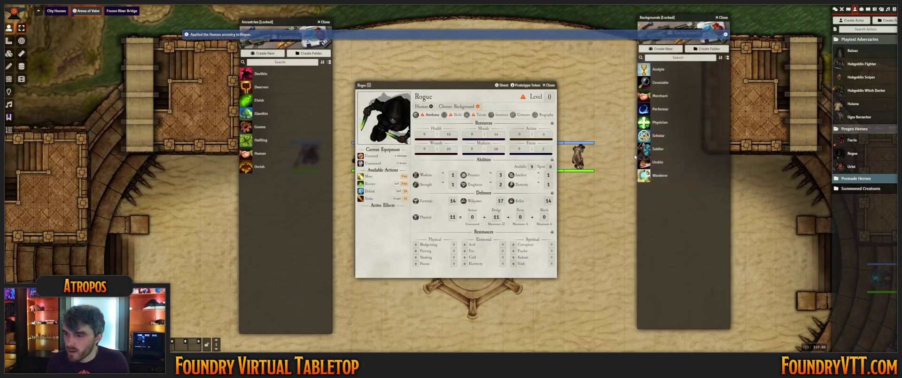
Apply the Urchin background to the Rogue, then dismiss the notifications and close the Ancestries compendium
{"action": "left_click_drag", "start_coordinate": [658, 161], "coordinate": [450, 108]}
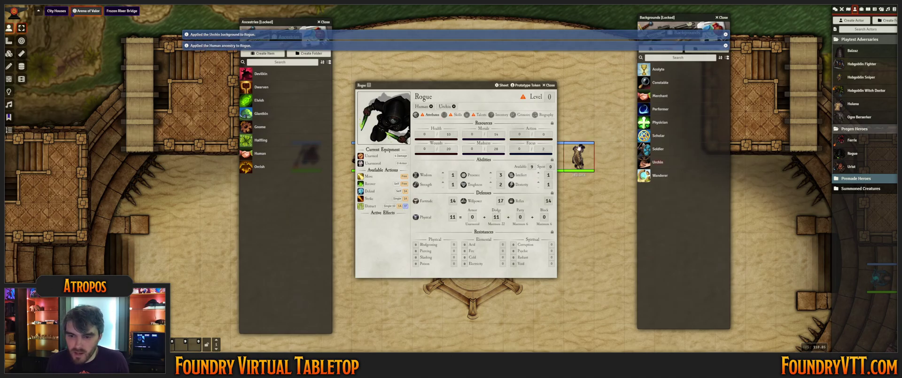
{"action": "left_click", "coordinate": [380, 44]}
{"action": "left_click", "coordinate": [391, 36]}
{"action": "left_click", "coordinate": [324, 22]}
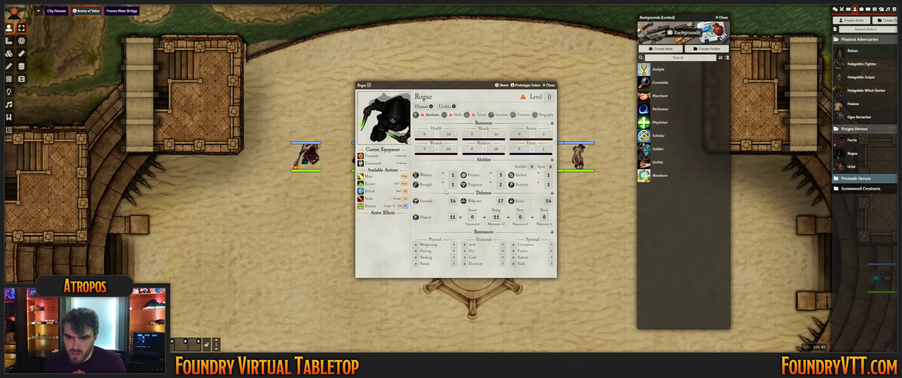
Spend the Rogue's ability points to reach Dexterity 4, Intellect 4, Toughness 3, Wisdom 2 and Strength 2
{"action": "left_click", "coordinate": [538, 182]}
{"action": "left_click", "coordinate": [538, 183]}
{"action": "left_click", "coordinate": [538, 182]}
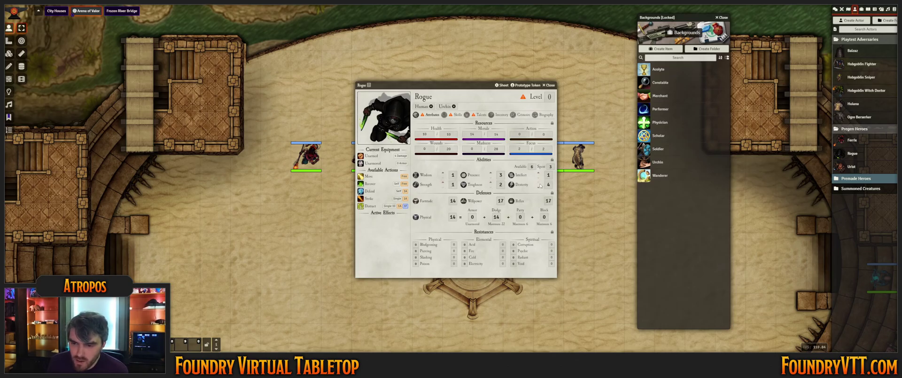
{"action": "left_click", "coordinate": [539, 187]}
{"action": "left_click", "coordinate": [490, 182]}
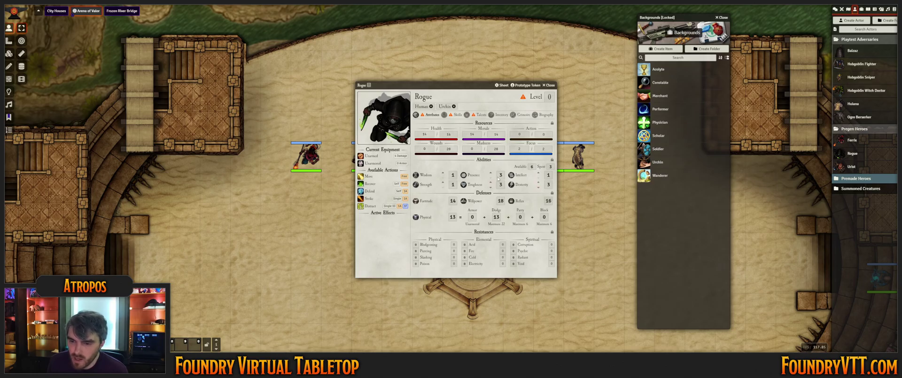
{"action": "left_click", "coordinate": [538, 172]}
{"action": "left_click", "coordinate": [539, 173]}
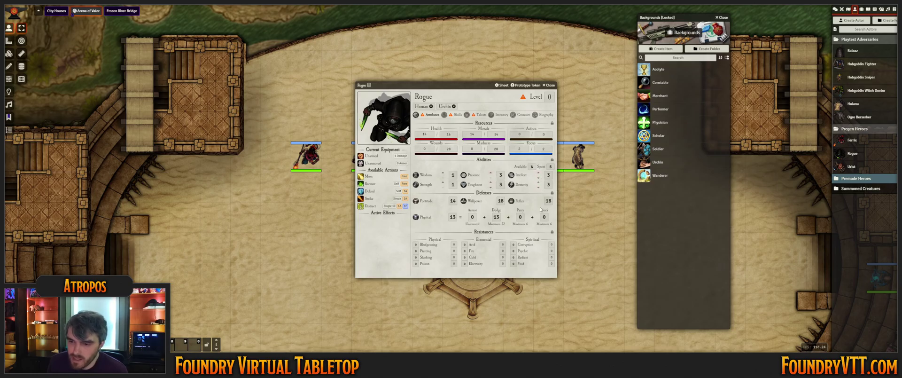
{"action": "left_click", "coordinate": [442, 181]}
{"action": "left_click", "coordinate": [443, 172]}
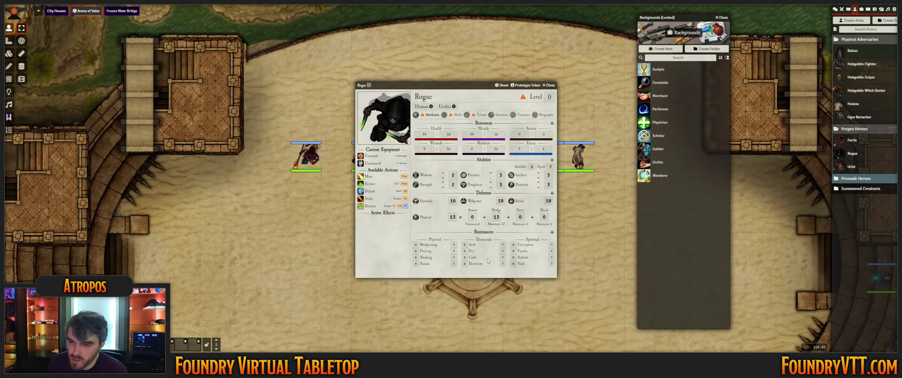
{"action": "left_click", "coordinate": [538, 181]}
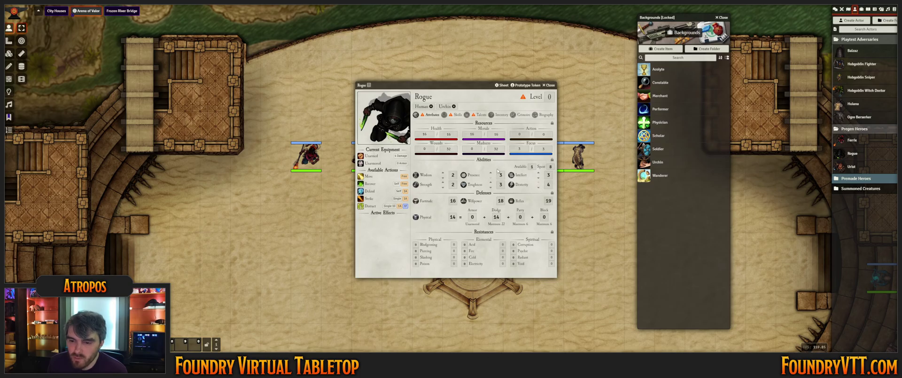
{"action": "left_click", "coordinate": [538, 172]}
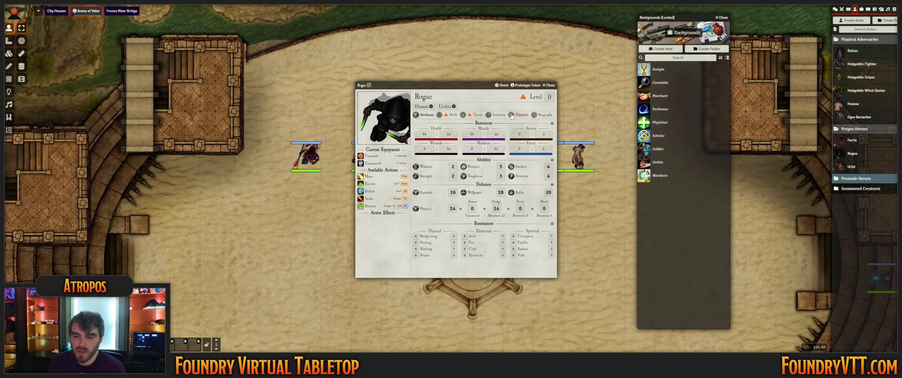
Spend the Rogue's two skill points on one additional rank each in Stealth and Deception
{"action": "left_click", "coordinate": [452, 115]}
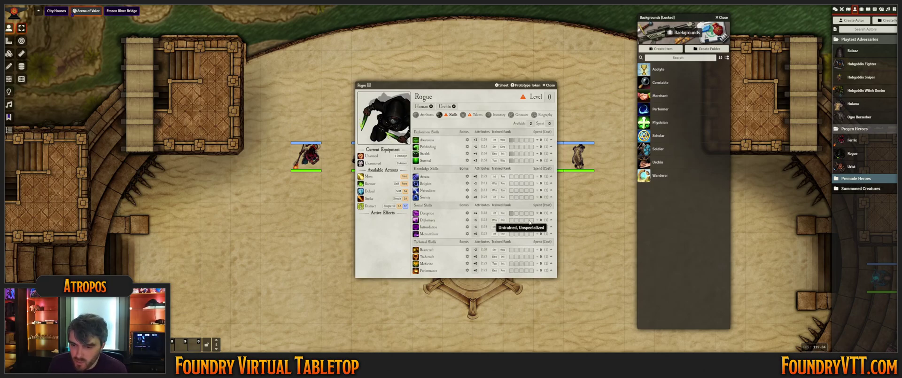
{"action": "left_click", "coordinate": [516, 212]}
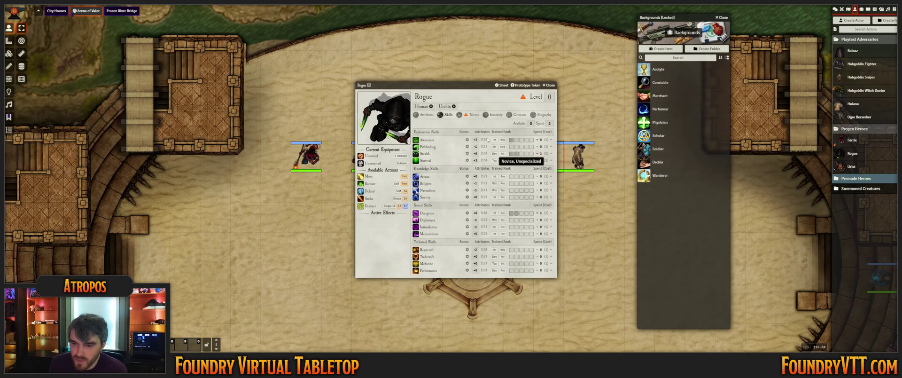
Open the Rogue's talent tree, close the Backgrounds compendium and bring the Dexterity talent nodes into view
{"action": "left_click", "coordinate": [476, 115]}
{"action": "left_click", "coordinate": [429, 127]}
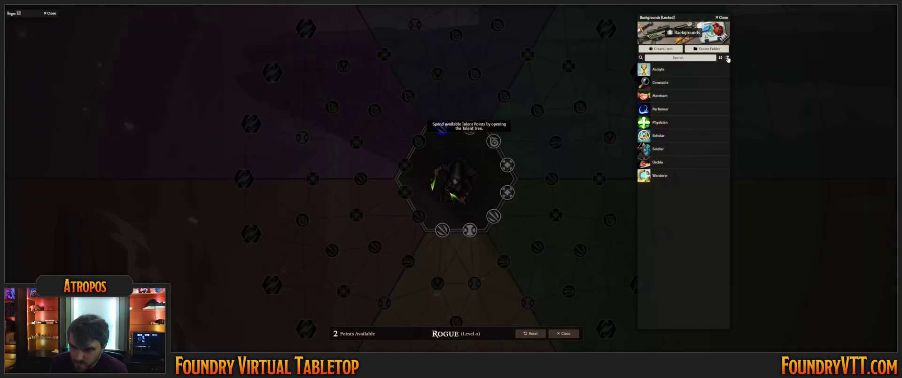
{"action": "left_click", "coordinate": [722, 17]}
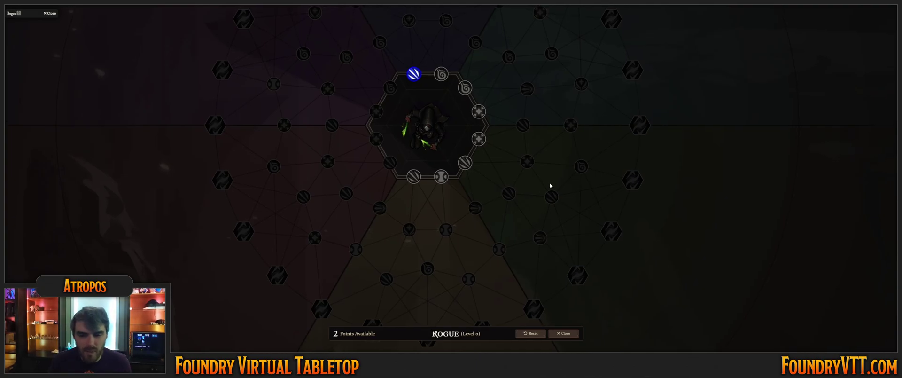
{"action": "scroll", "coordinate": [554, 115], "scroll_direction": "down", "scroll_amount": 3}
{"action": "mouse_move", "coordinate": [541, 161]}
{"action": "left_mouse_down"}
{"action": "mouse_move", "coordinate": [527, 200]}
{"action": "mouse_move", "coordinate": [531, 111]}
{"action": "mouse_move", "coordinate": [528, 151]}
{"action": "left_mouse_up"}
{"action": "scroll", "coordinate": [443, 142], "scroll_direction": "down", "scroll_amount": 3}
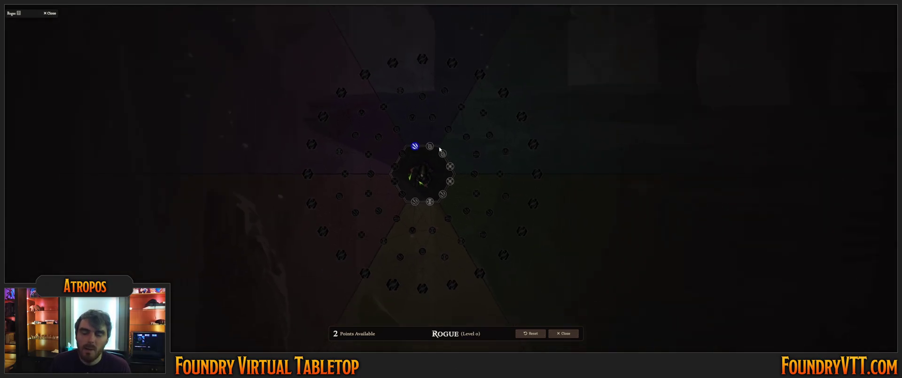
{"action": "scroll", "coordinate": [395, 234], "scroll_direction": "up", "scroll_amount": 2}
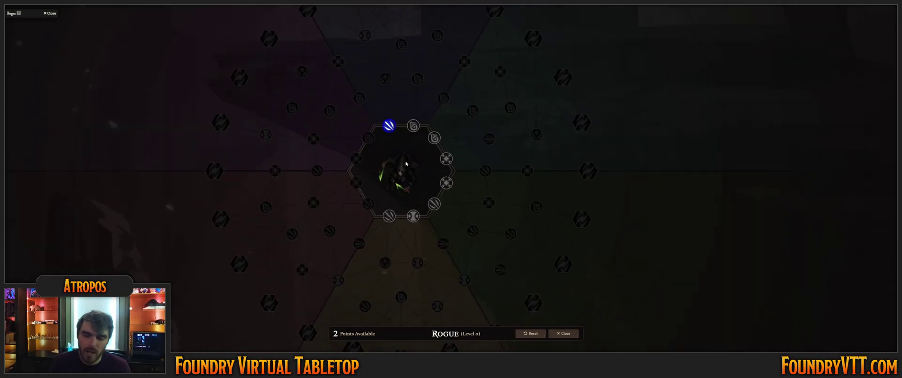
{"action": "scroll", "coordinate": [459, 188], "scroll_direction": "up", "scroll_amount": 1}
{"action": "mouse_move", "coordinate": [491, 207]}
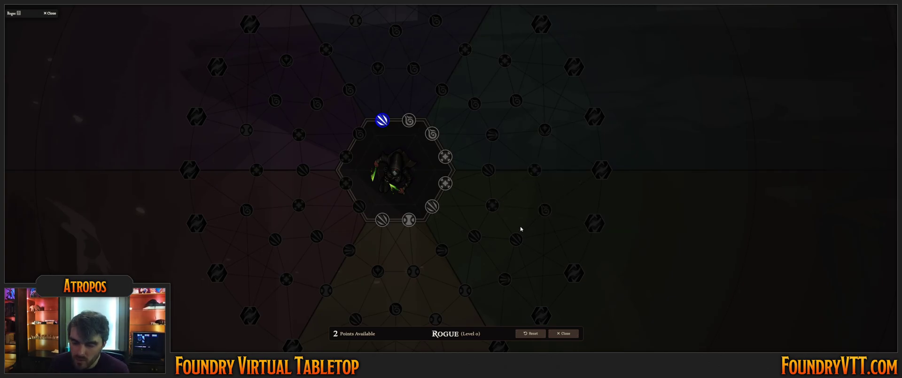
{"action": "left_click_drag", "start_coordinate": [520, 229], "coordinate": [454, 122]}
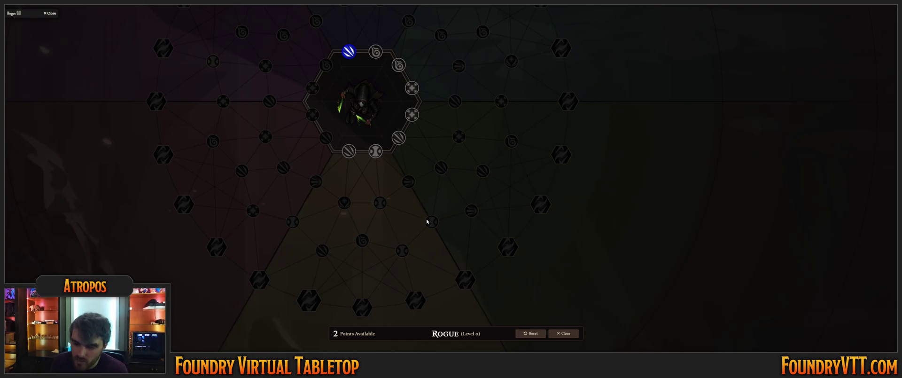
{"action": "mouse_move", "coordinate": [503, 105]}
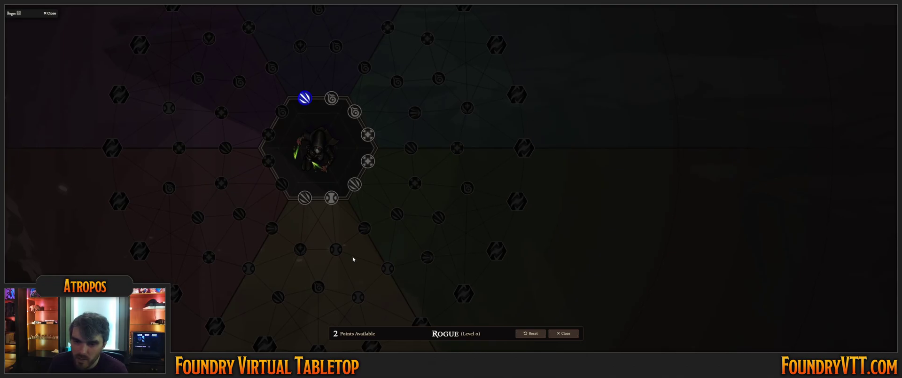
Purchase the Dual Wield and Flurry talents with the Rogue's two talent points and close the talent tree
{"action": "left_click", "coordinate": [368, 161]}
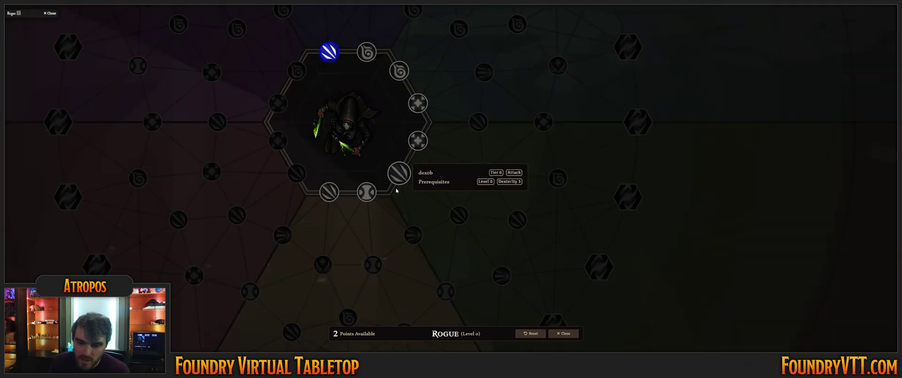
{"action": "left_click", "coordinate": [399, 174]}
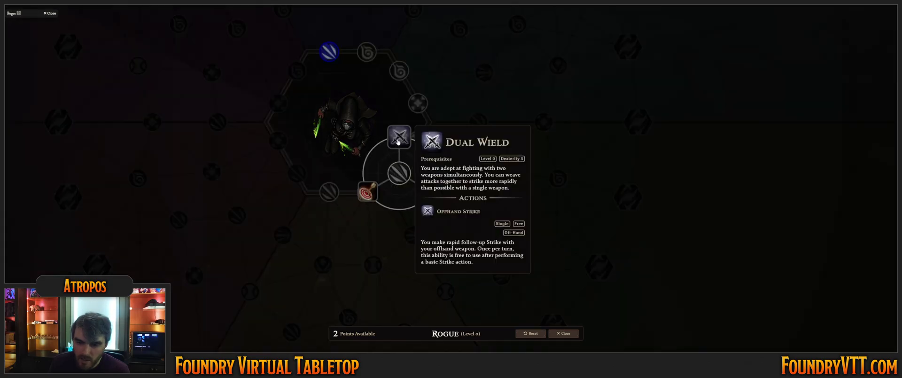
{"action": "left_click", "coordinate": [398, 142]}
{"action": "left_click", "coordinate": [427, 189]}
{"action": "left_click", "coordinate": [515, 244]}
{"action": "left_click", "coordinate": [459, 215]}
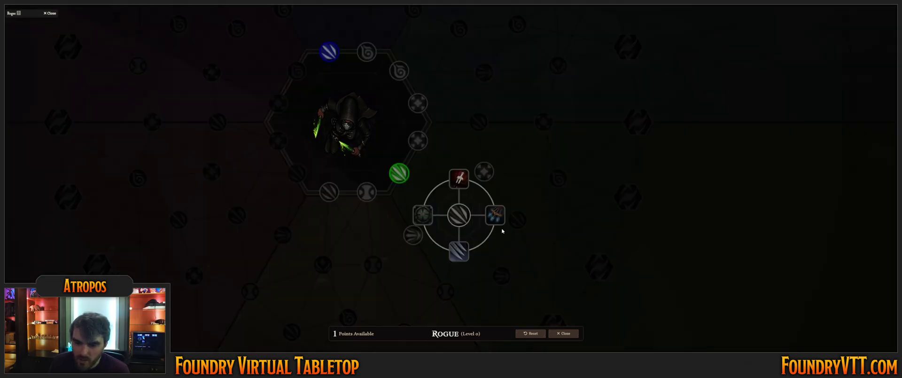
{"action": "left_click", "coordinate": [459, 251]}
{"action": "left_click", "coordinate": [427, 189]}
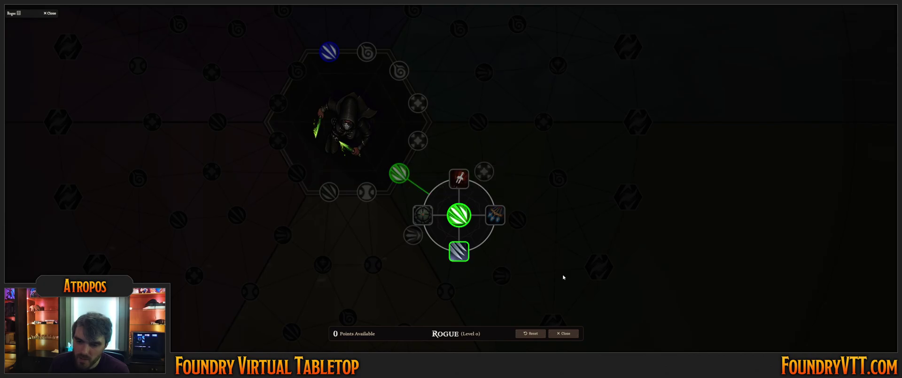
{"action": "left_click_drag", "start_coordinate": [541, 250], "coordinate": [548, 191]}
{"action": "scroll", "coordinate": [467, 163], "scroll_direction": "down", "scroll_amount": 5}
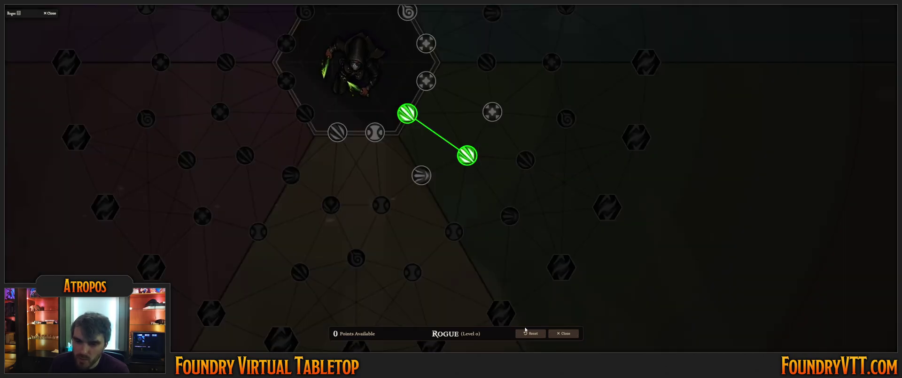
{"action": "left_click", "coordinate": [563, 333]}
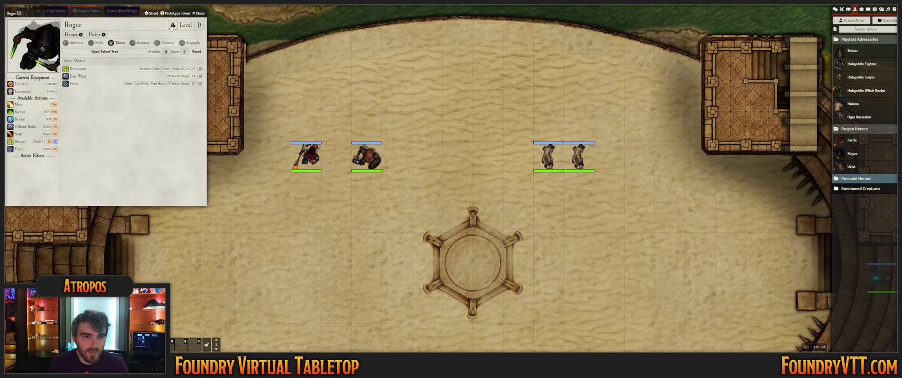
Raise the Rogue to level 6 and spend the ability points to reach Dexterity 6, Intellect 5, Toughness 4 and Presence 4
{"action": "left_click", "coordinate": [172, 26]}
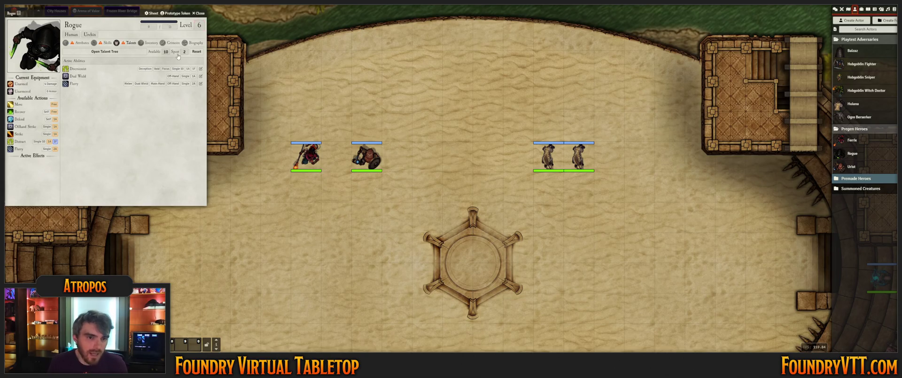
{"action": "left_click", "coordinate": [114, 52]}
{"action": "left_click", "coordinate": [553, 333]}
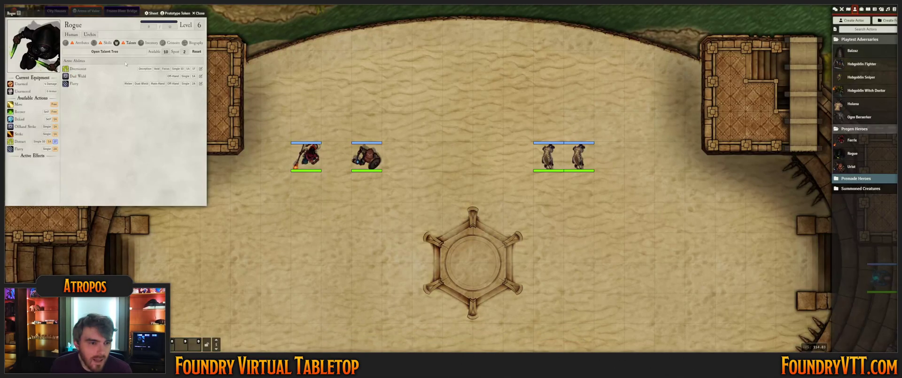
{"action": "left_click", "coordinate": [79, 43]}
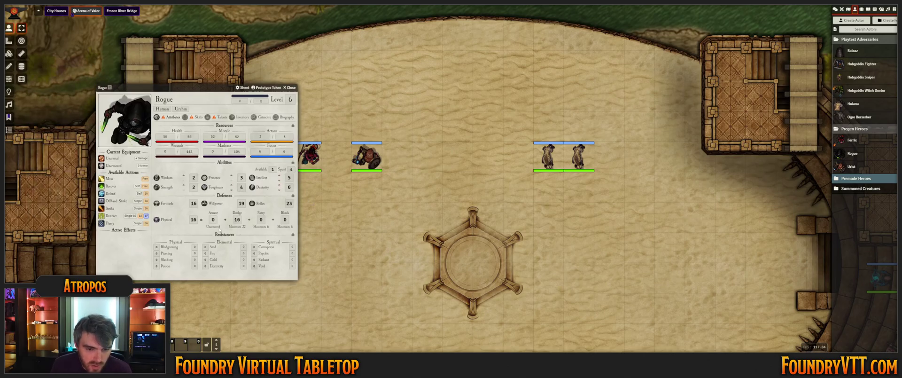
{"action": "left_click", "coordinate": [230, 175]}
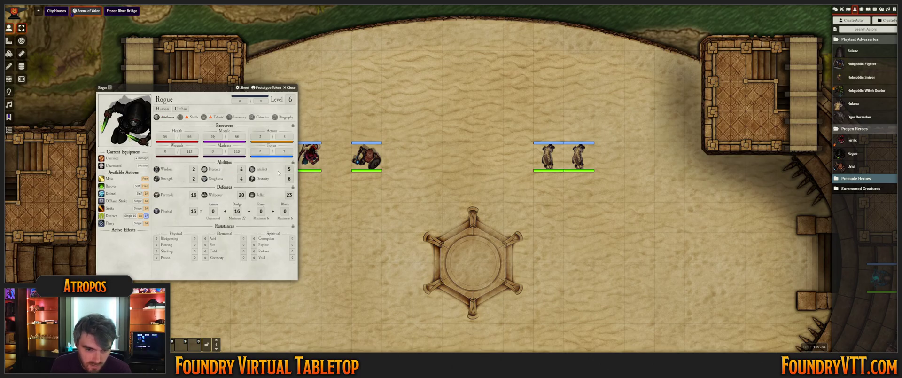
Reopen the Rogue's talent tree and purchase the Skirmisher talent from the Dexterity 3 and Toughness 3 node
{"action": "left_click", "coordinate": [217, 118]}
{"action": "left_click", "coordinate": [197, 126]}
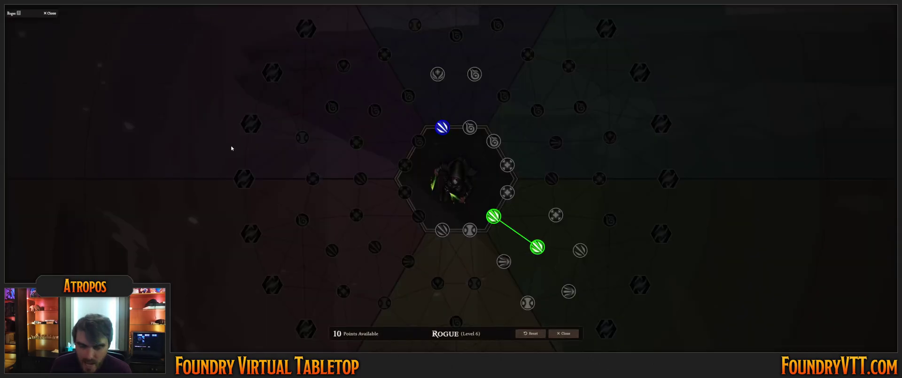
{"action": "left_click_drag", "start_coordinate": [586, 225], "coordinate": [479, 139]}
{"action": "scroll", "coordinate": [475, 146], "scroll_direction": "up", "scroll_amount": 7}
{"action": "left_click", "coordinate": [397, 241]}
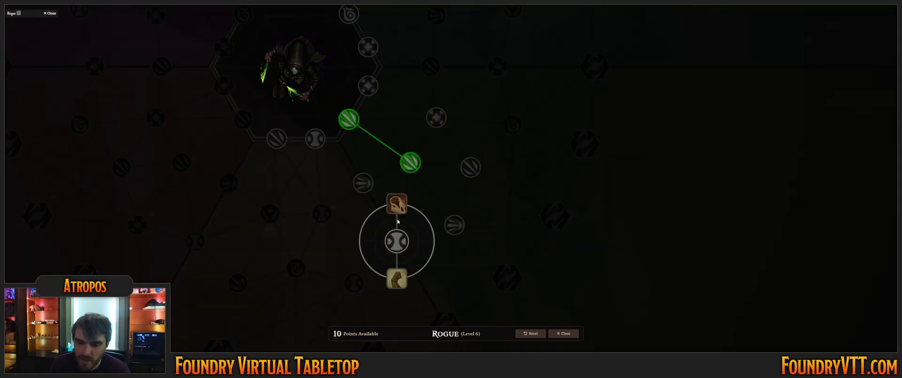
{"action": "left_click", "coordinate": [363, 183]}
{"action": "mouse_move", "coordinate": [328, 206]}
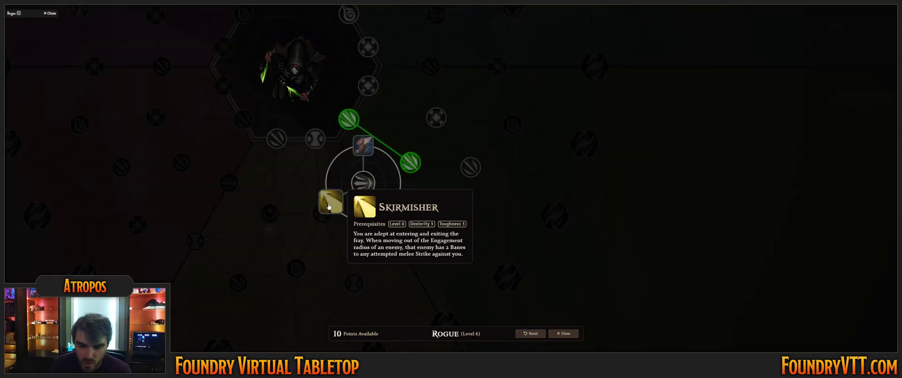
{"action": "left_click", "coordinate": [364, 182]}
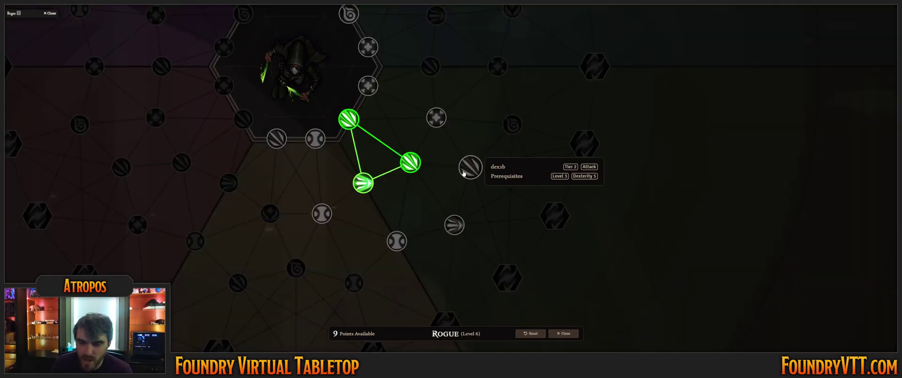
Purchase the Bloodletter and Counter Evade talents from the tier 2 Dexterity attack node
{"action": "left_click", "coordinate": [464, 172]}
{"action": "left_click", "coordinate": [471, 131]}
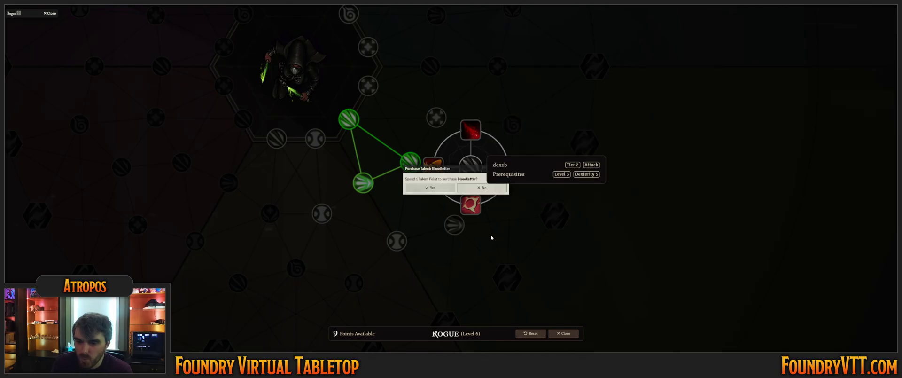
{"action": "left_click", "coordinate": [475, 176]}
{"action": "left_click", "coordinate": [474, 177]}
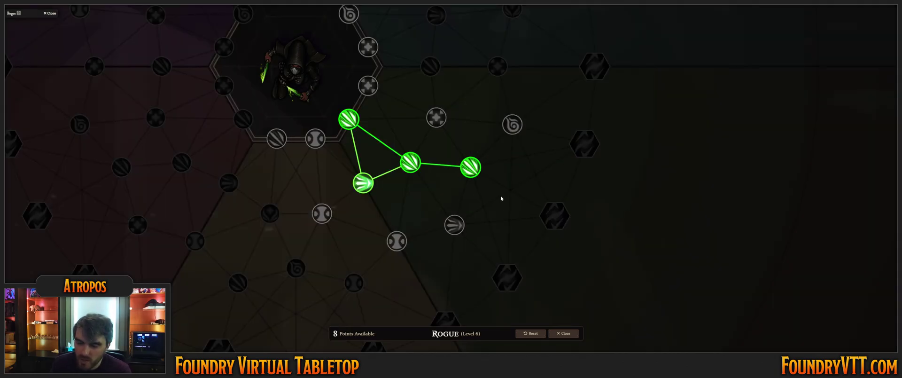
{"action": "left_click", "coordinate": [470, 167]}
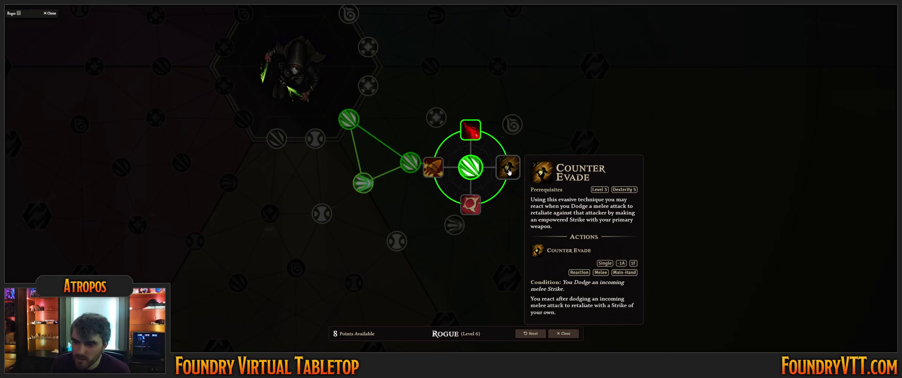
{"action": "left_click", "coordinate": [510, 172]}
{"action": "left_click", "coordinate": [482, 187]}
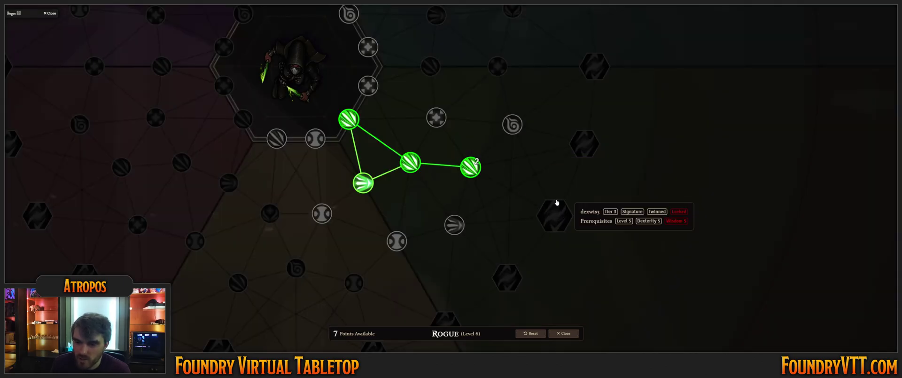
Examine the Rogue's further talent options, including Poisoner, Anticipate Harm and Preternatural Instinct
{"action": "left_click", "coordinate": [464, 227]}
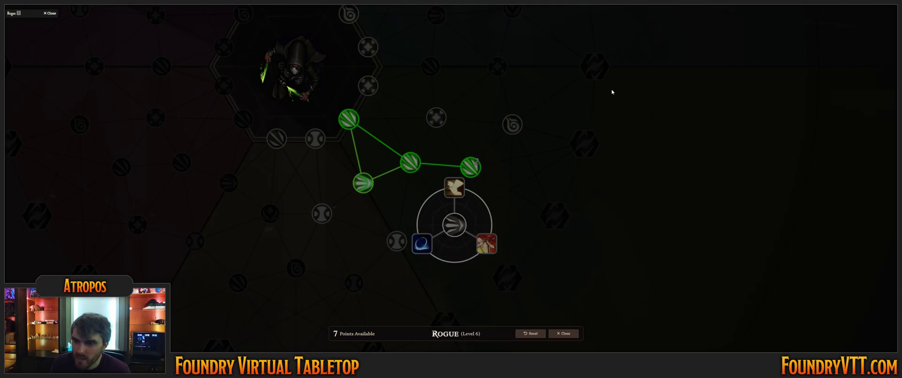
{"action": "left_click_drag", "start_coordinate": [612, 92], "coordinate": [566, 128]}
{"action": "left_click", "coordinate": [545, 108]}
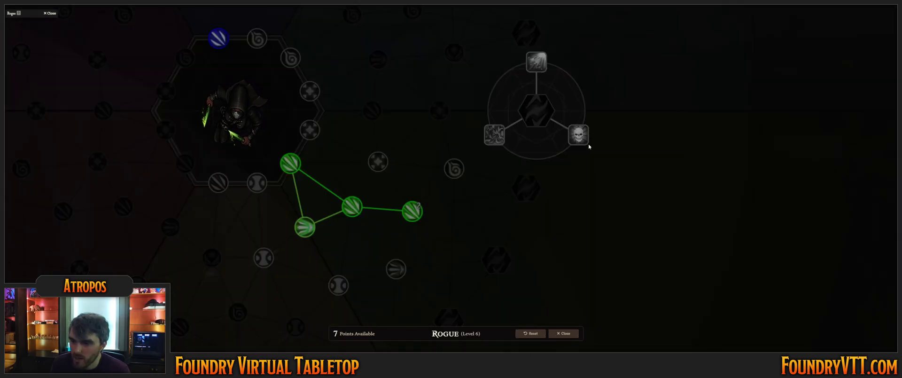
{"action": "mouse_move", "coordinate": [495, 137]}
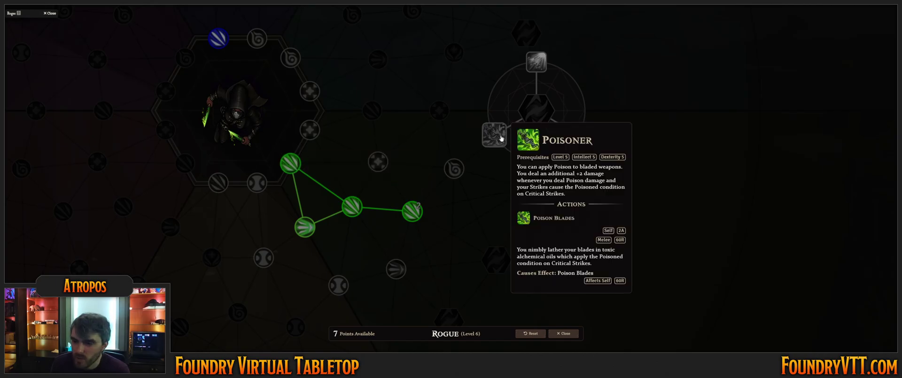
{"action": "left_click", "coordinate": [454, 168]}
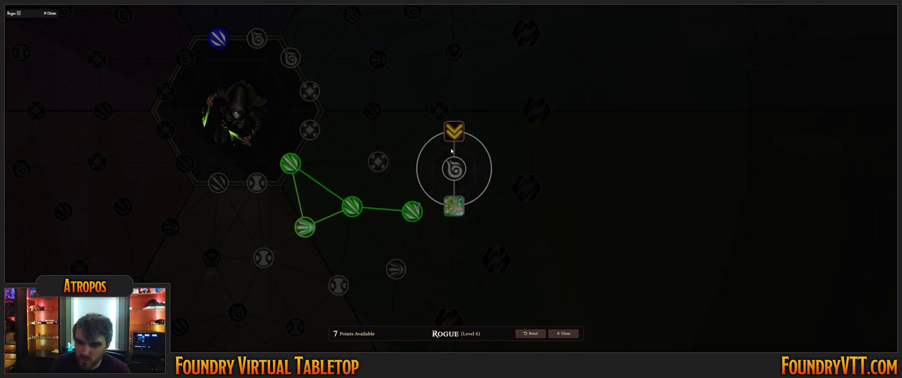
{"action": "left_click", "coordinate": [439, 111]}
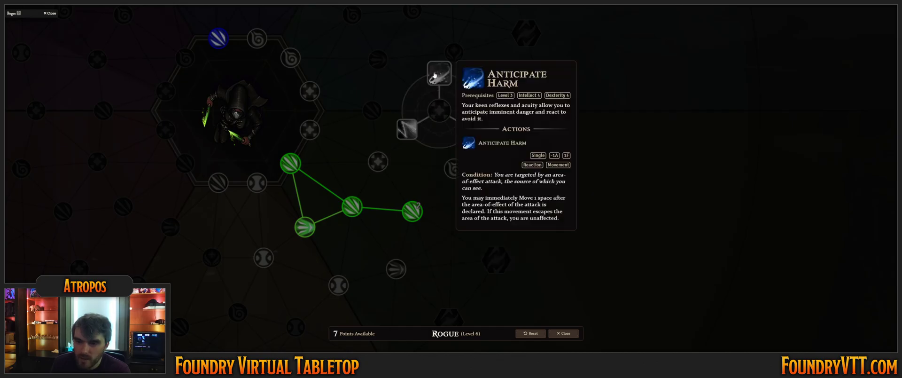
{"action": "mouse_move", "coordinate": [407, 135]}
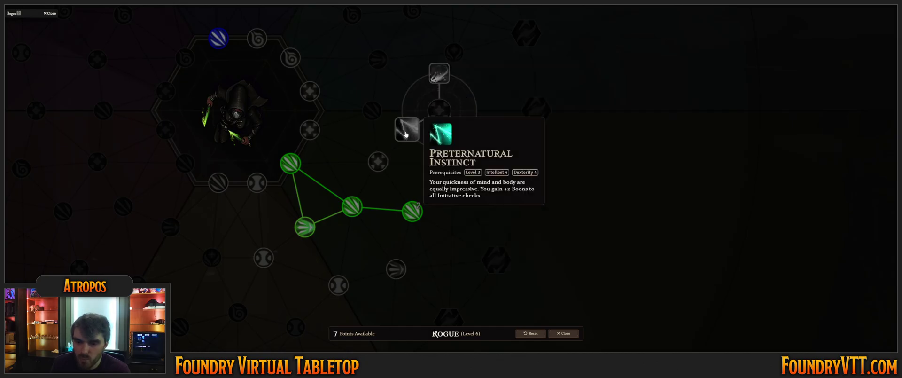
Purchase Finesse Weapon Training and the red talent from the tier 1 Dexterity utility node
{"action": "left_click", "coordinate": [311, 130]}
{"action": "left_click", "coordinate": [311, 167]}
{"action": "left_click", "coordinate": [443, 190]}
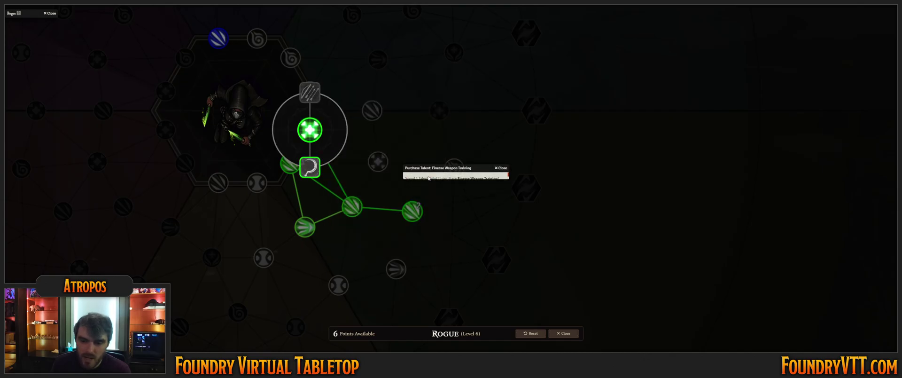
{"action": "left_click", "coordinate": [370, 115]}
{"action": "left_click", "coordinate": [379, 165]}
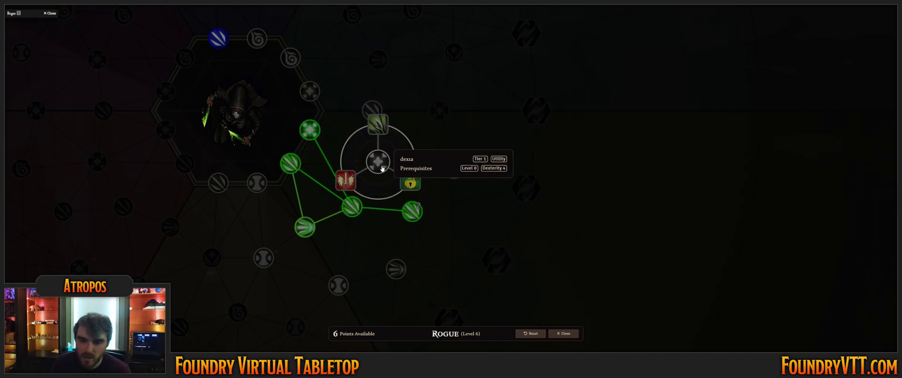
{"action": "left_click", "coordinate": [351, 178]}
{"action": "left_click", "coordinate": [423, 186]}
Purchase the teal talent from the tier 2 utility node requiring Intellect 4 and Dexterity 4
{"action": "mouse_move", "coordinate": [381, 128]}
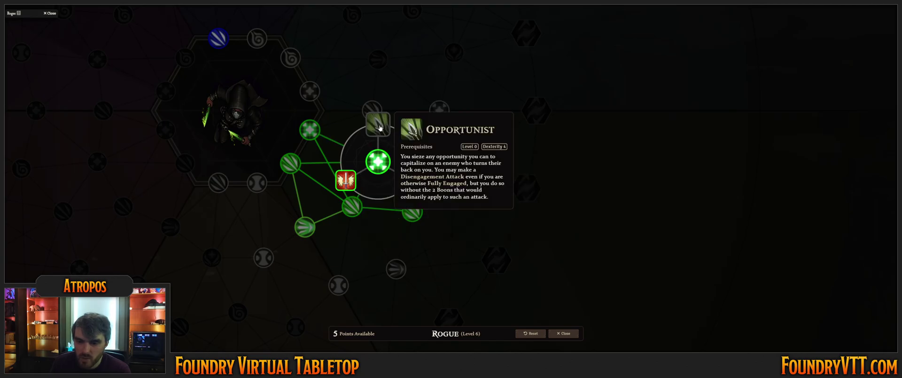
{"action": "left_click", "coordinate": [439, 109]}
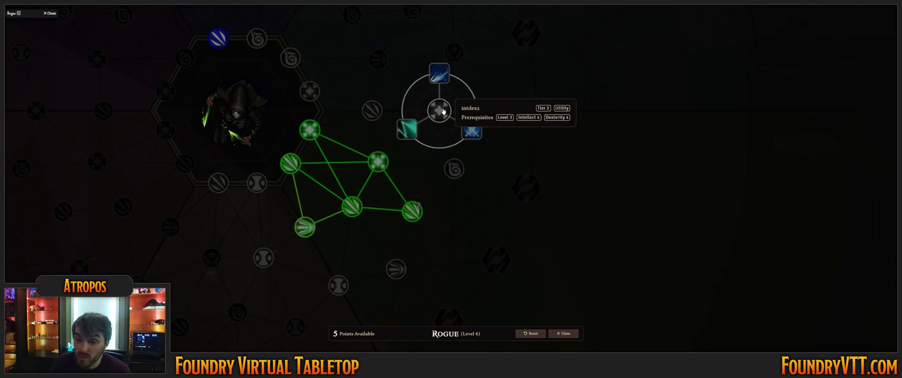
{"action": "left_click", "coordinate": [415, 129]}
{"action": "left_click", "coordinate": [419, 186]}
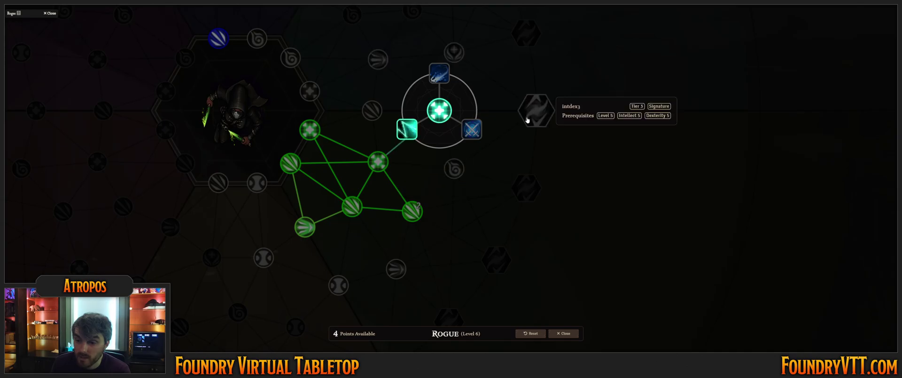
Purchase a signature talent from the tier 3 node requiring Intellect 5 and Dexterity 5
{"action": "left_click", "coordinate": [537, 111]}
{"action": "left_click", "coordinate": [494, 135]}
{"action": "left_click", "coordinate": [430, 187]}
{"action": "left_click", "coordinate": [536, 111]}
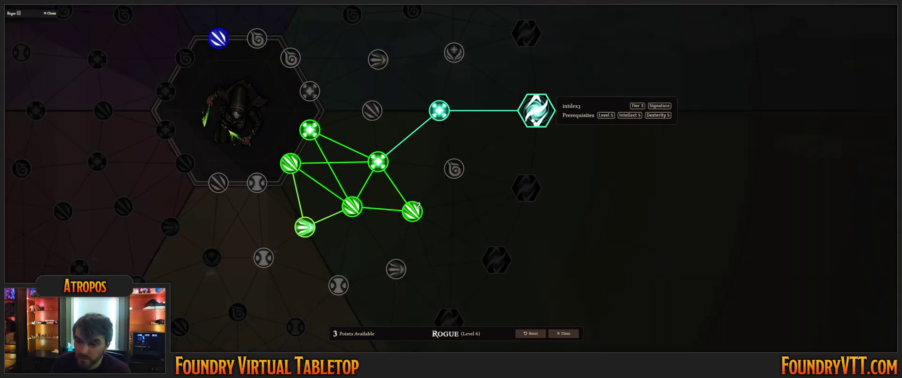
Purchase the red heart talent from the node above the tier 2 Intellect and Dexterity utility node
{"action": "scroll", "coordinate": [509, 144], "scroll_direction": "down", "scroll_amount": 2}
{"action": "left_click", "coordinate": [401, 95]}
{"action": "left_click", "coordinate": [454, 90]}
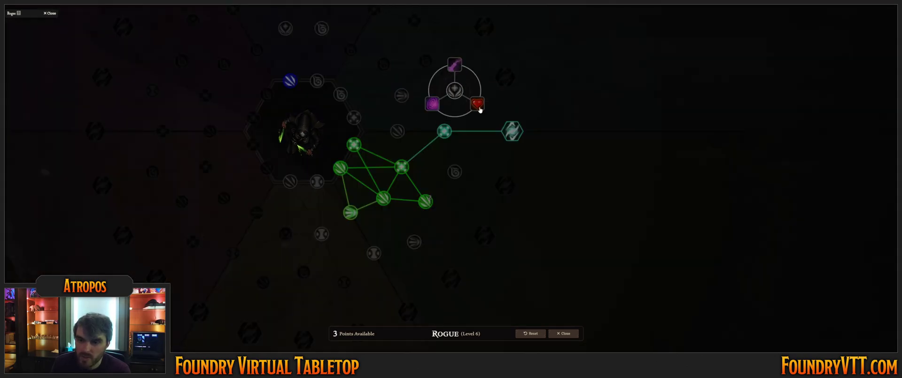
{"action": "scroll", "coordinate": [451, 141], "scroll_direction": "up", "scroll_amount": 5}
{"action": "mouse_move", "coordinate": [423, 160]}
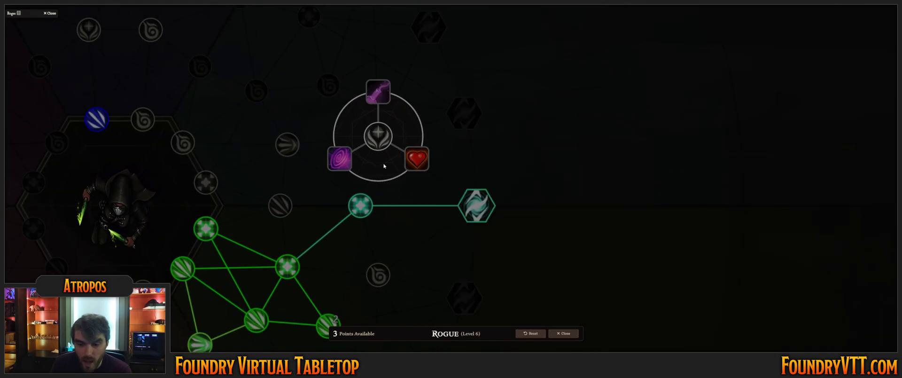
{"action": "left_click", "coordinate": [419, 159]}
{"action": "left_click", "coordinate": [428, 188]}
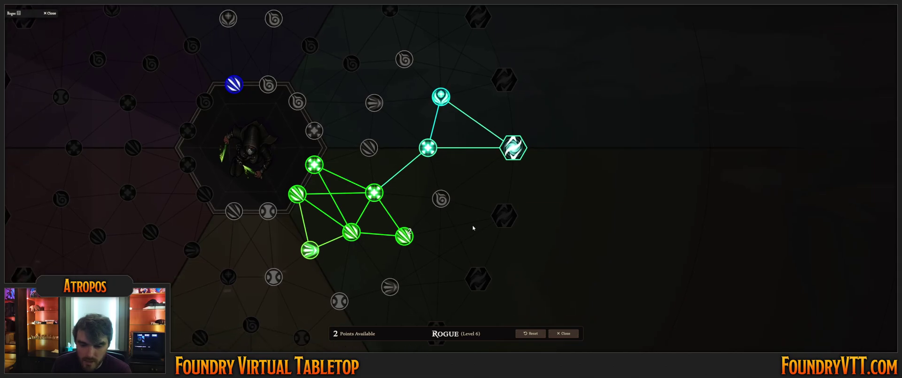
Purchase the dark red talent beside Feinting Strike from the Intellect 3 and Dexterity 3 attack node
{"action": "left_click", "coordinate": [398, 288]}
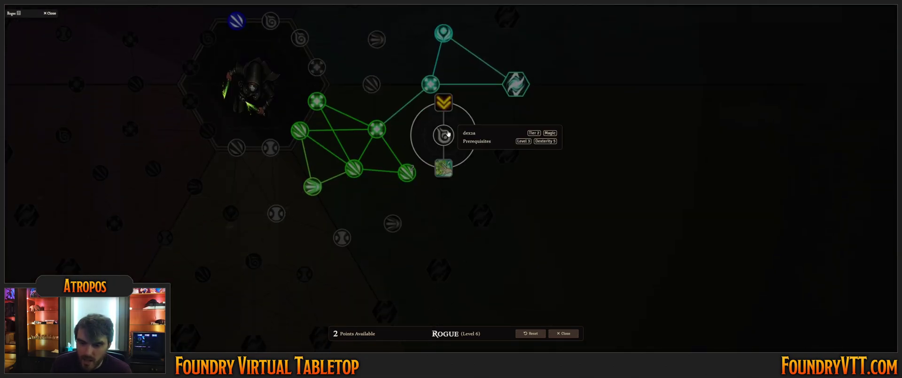
{"action": "left_click", "coordinate": [371, 84]}
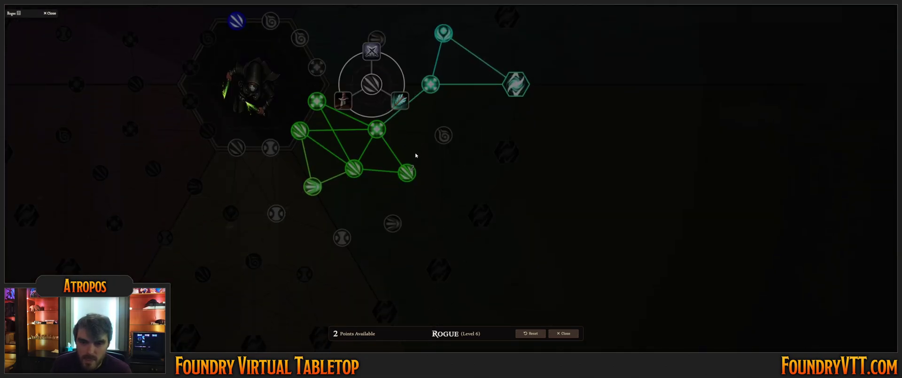
{"action": "mouse_move", "coordinate": [372, 53]}
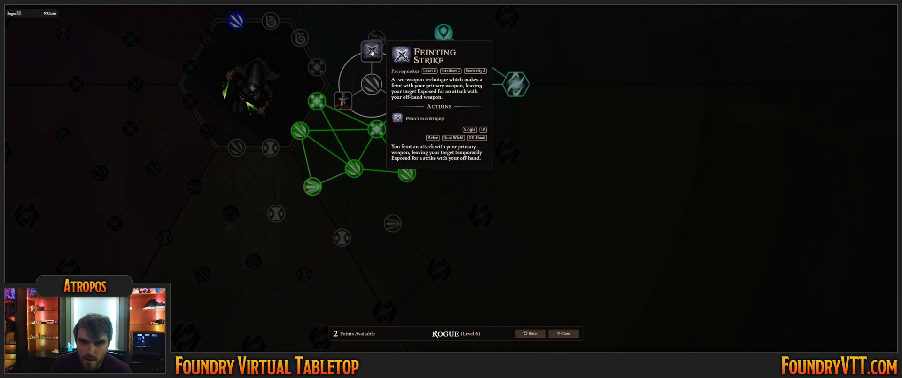
{"action": "left_click", "coordinate": [348, 109]}
{"action": "left_click", "coordinate": [429, 190]}
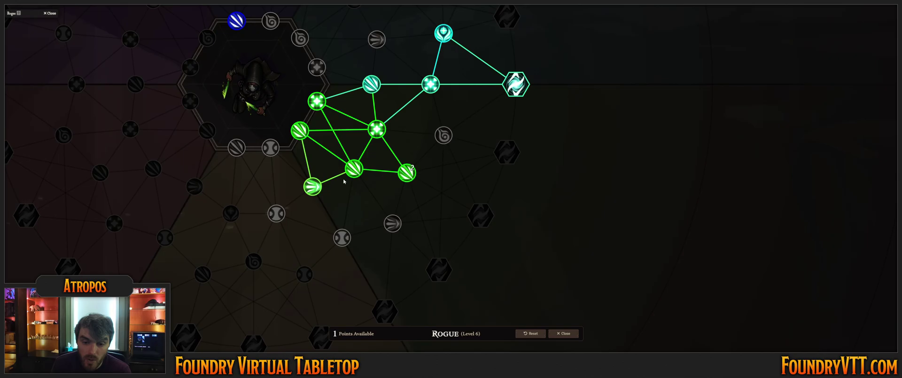
Compare the remaining Dexterity talent nodes and spend the last point on the Tumble Through talent
{"action": "left_click", "coordinate": [353, 168]}
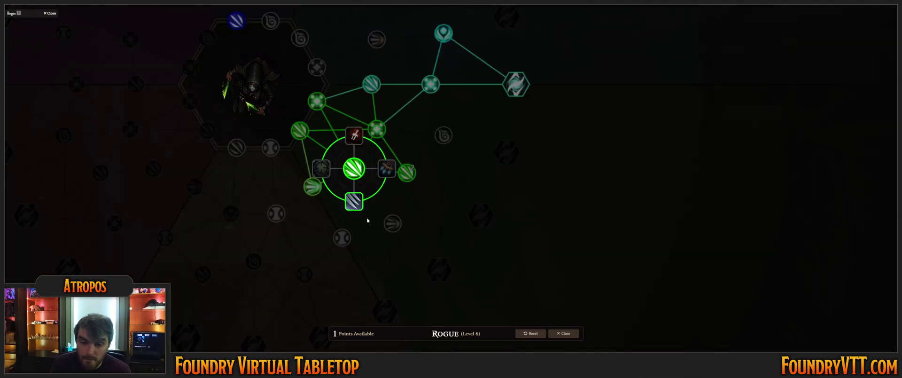
{"action": "left_click", "coordinate": [376, 129]}
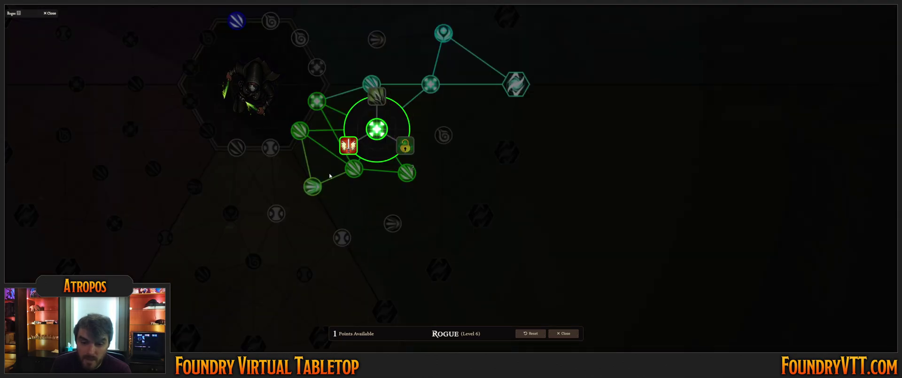
{"action": "left_click", "coordinate": [313, 187]}
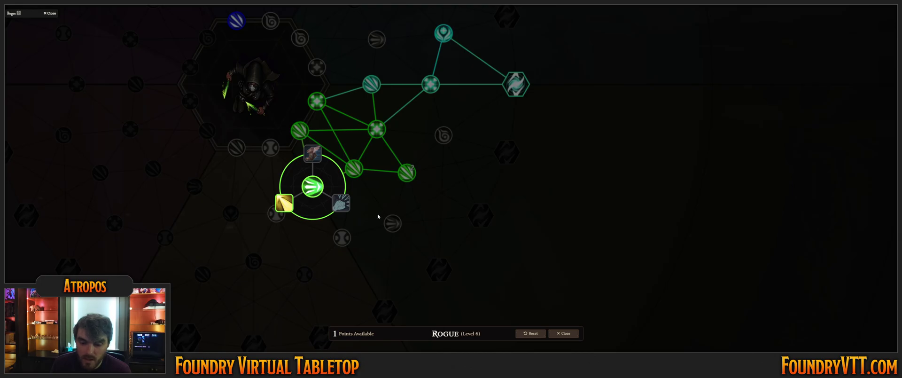
{"action": "left_click", "coordinate": [391, 257]}
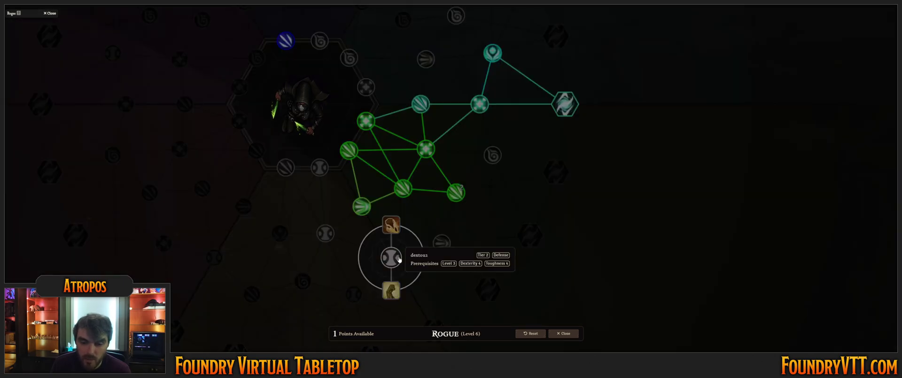
{"action": "mouse_move", "coordinate": [388, 223]}
{"action": "left_click", "coordinate": [442, 242]}
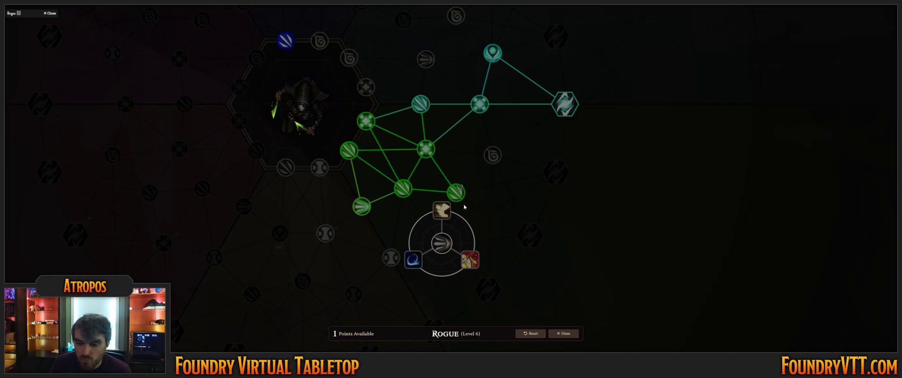
{"action": "mouse_move", "coordinate": [441, 212]}
{"action": "left_click", "coordinate": [442, 242]}
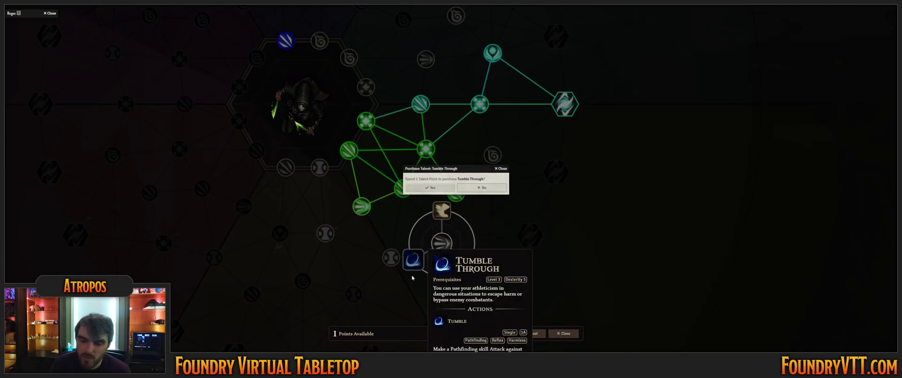
{"action": "left_click", "coordinate": [443, 189]}
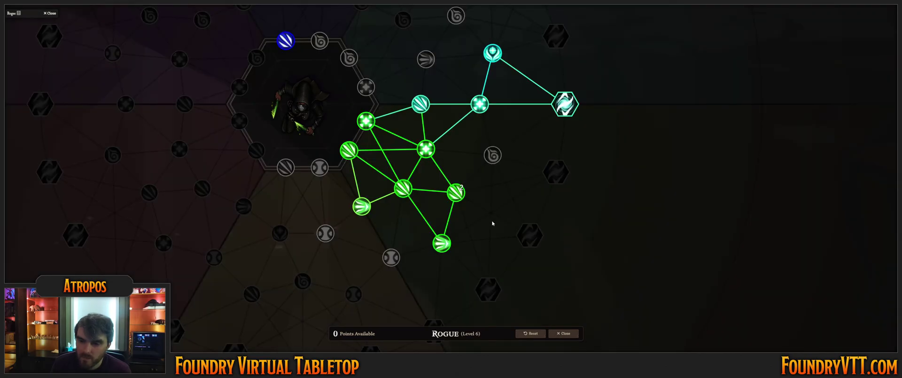
Close the finished talent tree and place the Rogue's token in the arena between the two heroes and the hyenas
{"action": "scroll", "coordinate": [465, 226], "scroll_direction": "down", "scroll_amount": 3}
{"action": "scroll", "coordinate": [465, 222], "scroll_direction": "down", "scroll_amount": 1}
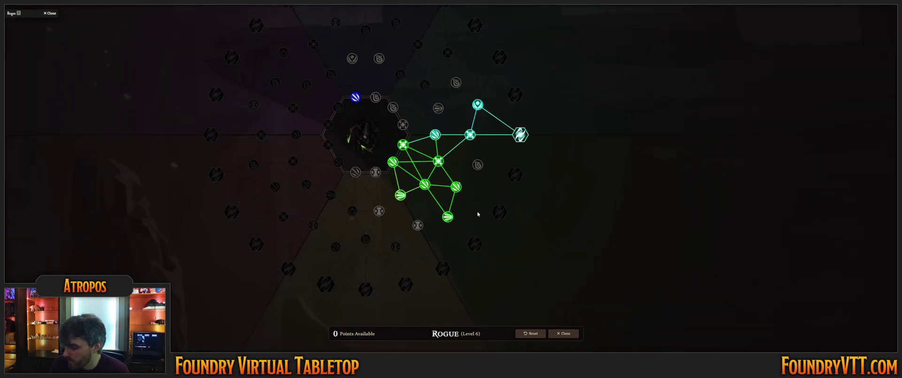
{"action": "left_click", "coordinate": [564, 333]}
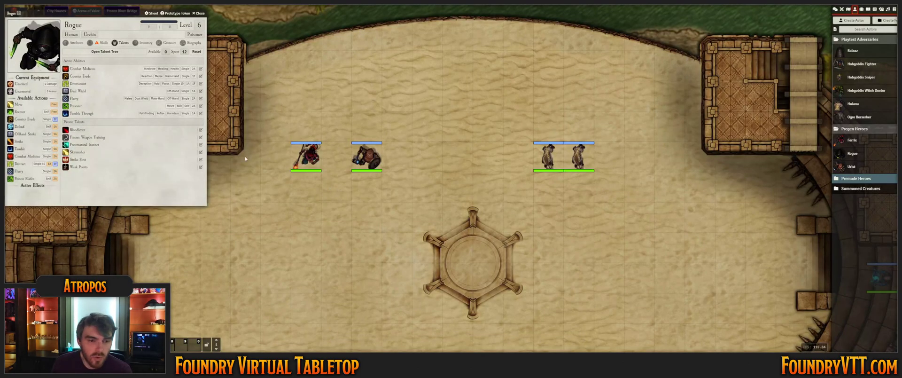
{"action": "left_click_drag", "start_coordinate": [602, 156], "coordinate": [443, 160]}
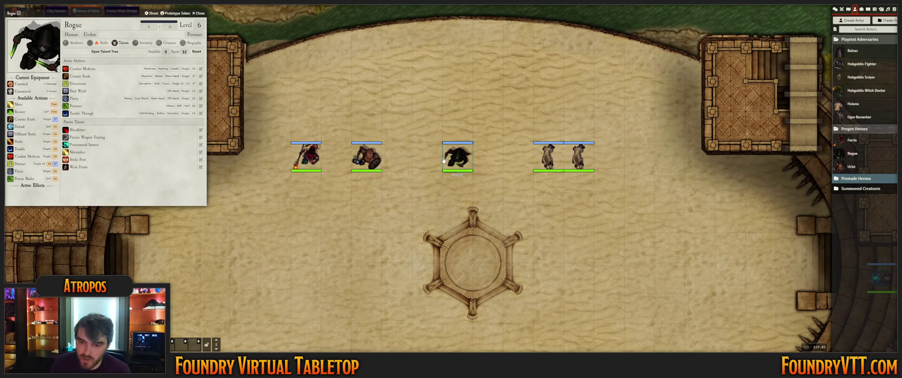
Add Studded Leather Armor from the Armor compendium's Light folder to the Rogue's inventory and equip it
{"action": "left_click", "coordinate": [144, 43]}
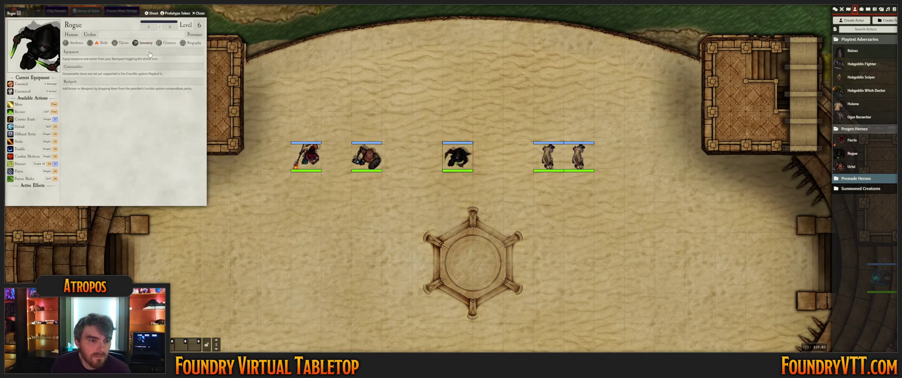
{"action": "left_click", "coordinate": [888, 9]}
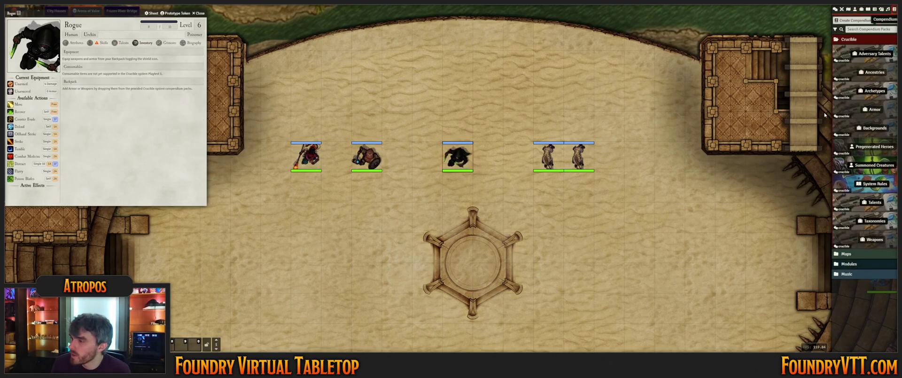
{"action": "left_click", "coordinate": [874, 109]}
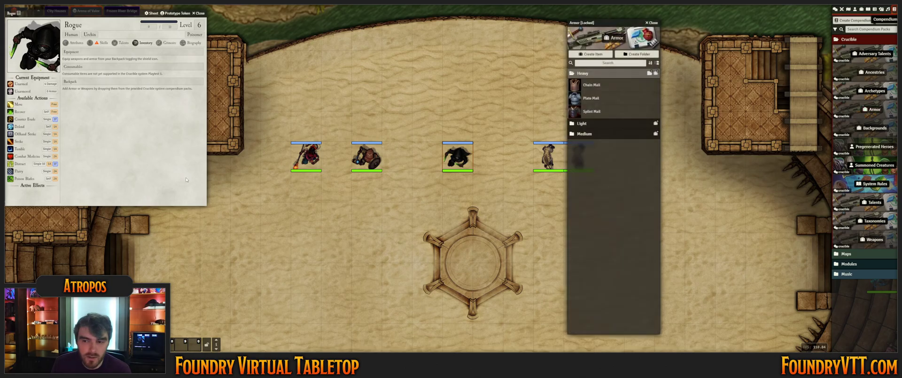
{"action": "left_click", "coordinate": [599, 74]}
{"action": "left_click", "coordinate": [598, 85]}
{"action": "left_click_drag", "start_coordinate": [282, 124], "coordinate": [128, 92]}
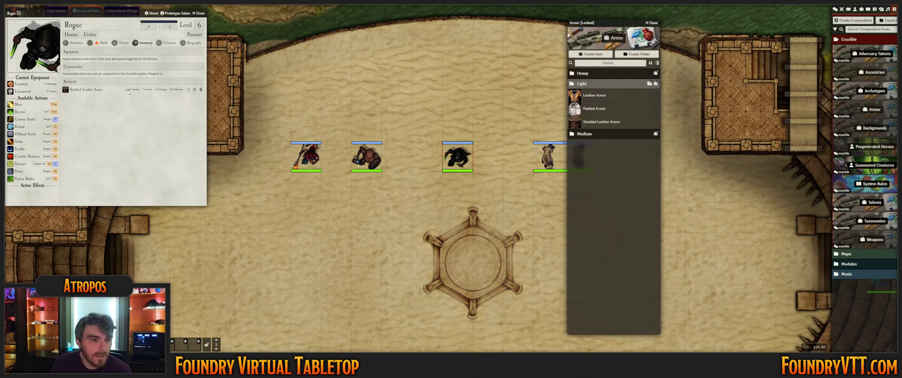
{"action": "left_click", "coordinate": [188, 89]}
{"action": "left_click", "coordinate": [597, 84]}
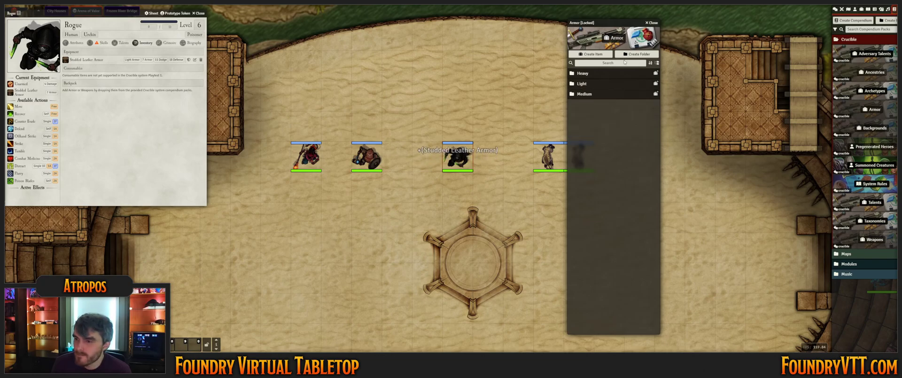
{"action": "left_click", "coordinate": [652, 23]}
Add two Daggers from the Weapons compendium to the Rogue's inventory, equip both, and close the sheet and compendium
{"action": "left_click", "coordinate": [873, 239]}
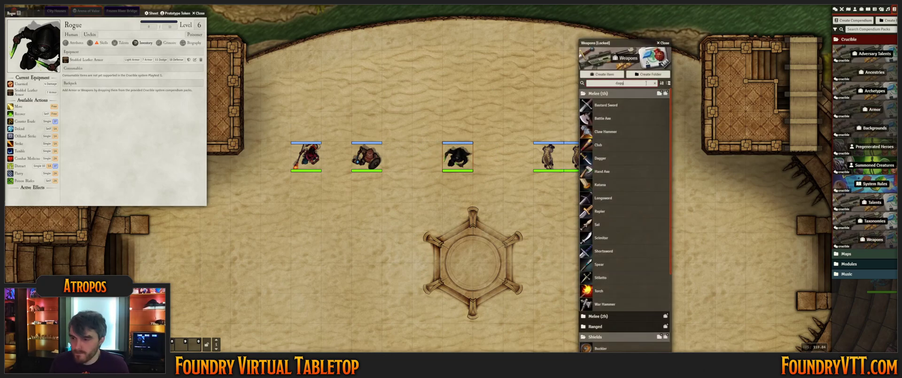
{"action": "left_click_drag", "start_coordinate": [139, 90], "coordinate": [139, 91]}
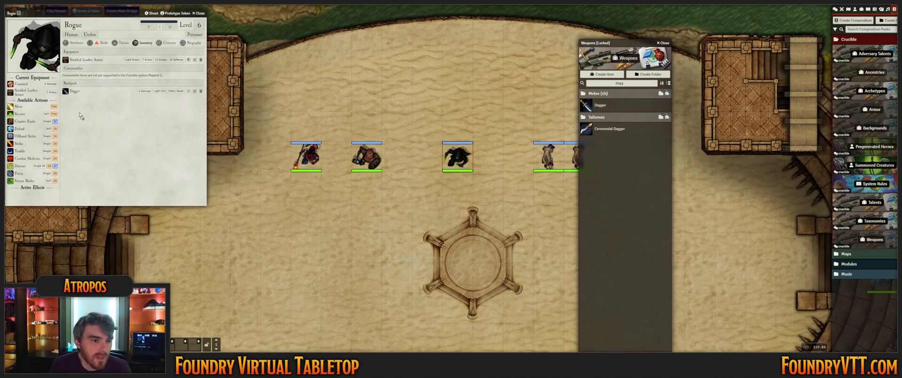
{"action": "left_click", "coordinate": [188, 91]}
{"action": "left_click", "coordinate": [189, 98]}
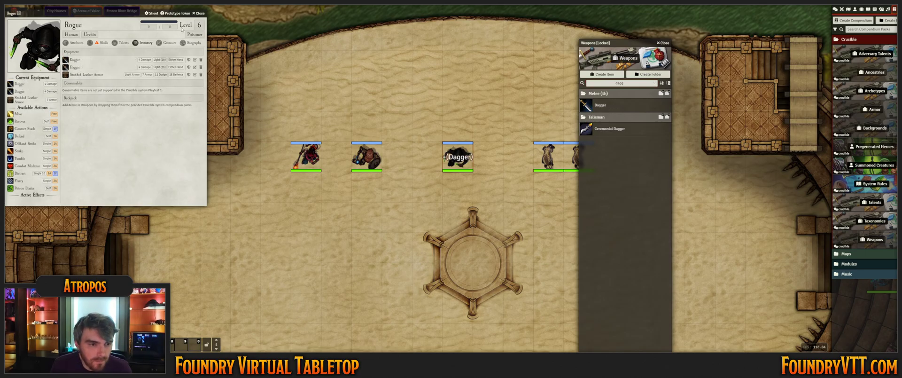
{"action": "left_click", "coordinate": [204, 18]}
{"action": "left_click", "coordinate": [663, 42]}
Move the Rogue's token to the square directly below the left hyena and turn it towards the hyenas
{"action": "scroll", "coordinate": [503, 104], "scroll_direction": "up", "scroll_amount": 5}
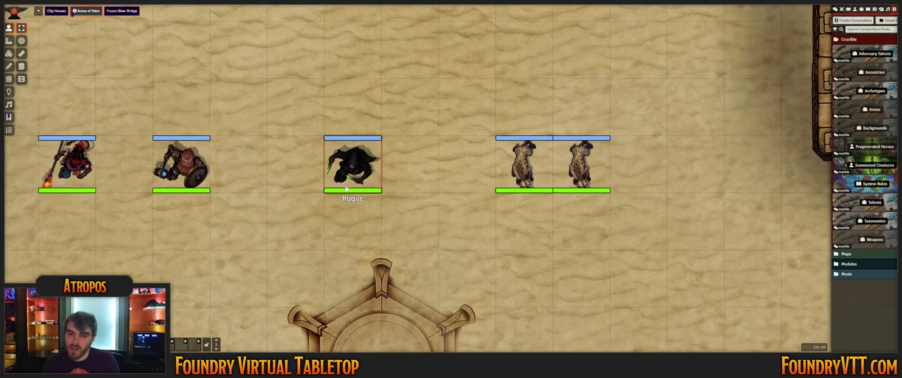
{"action": "left_click_drag", "start_coordinate": [352, 171], "coordinate": [535, 242]}
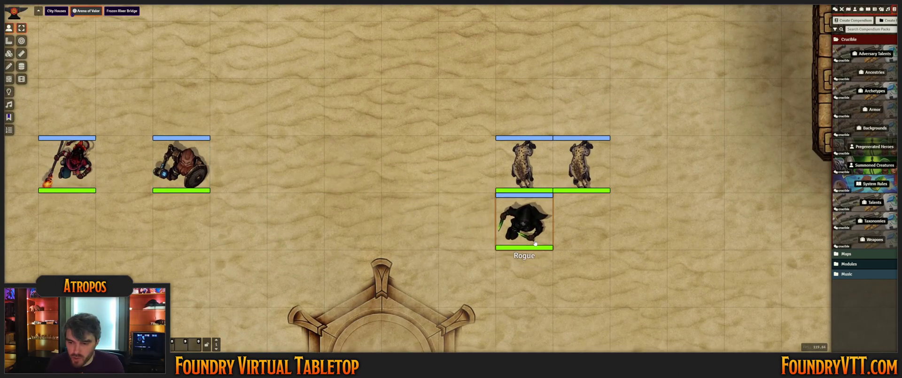
{"action": "scroll", "coordinate": [482, 190], "scroll_direction": "up", "scroll_amount": 3}
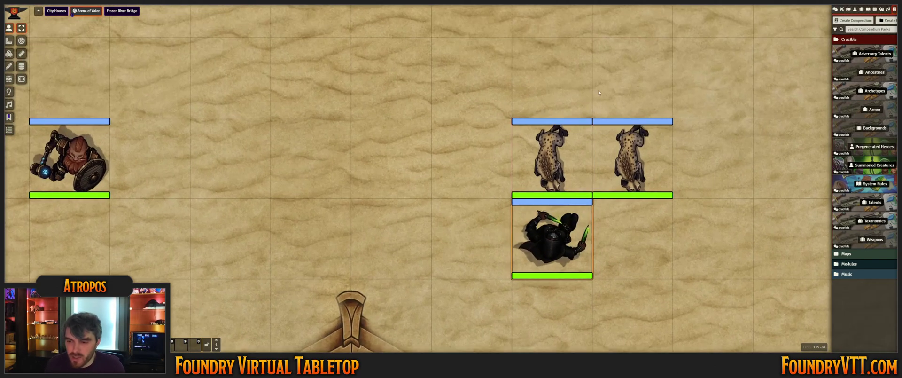
Clear all earlier messages from the chat log
{"action": "left_click", "coordinate": [835, 9]}
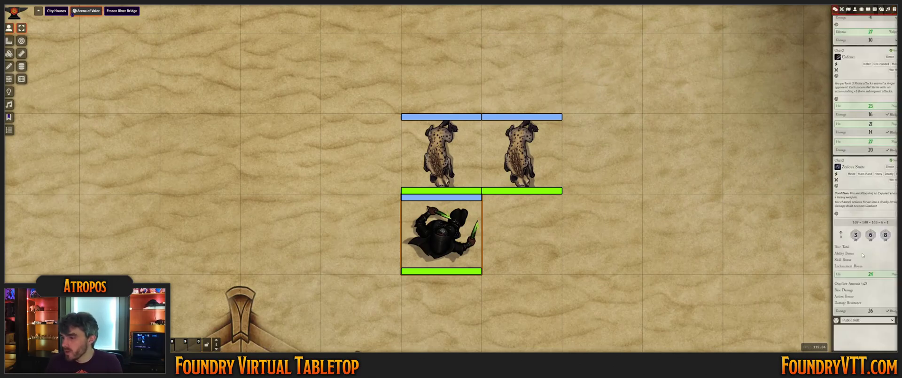
{"action": "left_click", "coordinate": [897, 320]}
{"action": "left_click", "coordinate": [755, 343]}
Open the character sheet from the Rogue's token beside the hyenas
{"action": "scroll", "coordinate": [743, 203], "scroll_direction": "up", "scroll_amount": 6}
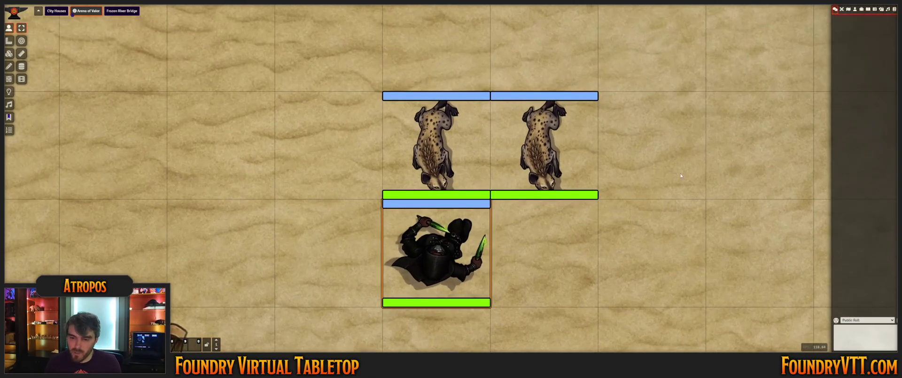
{"action": "left_click_drag", "start_coordinate": [742, 193], "coordinate": [684, 155]}
{"action": "scroll", "coordinate": [685, 155], "scroll_direction": "down", "scroll_amount": 8}
{"action": "double_click", "coordinate": [423, 212]}
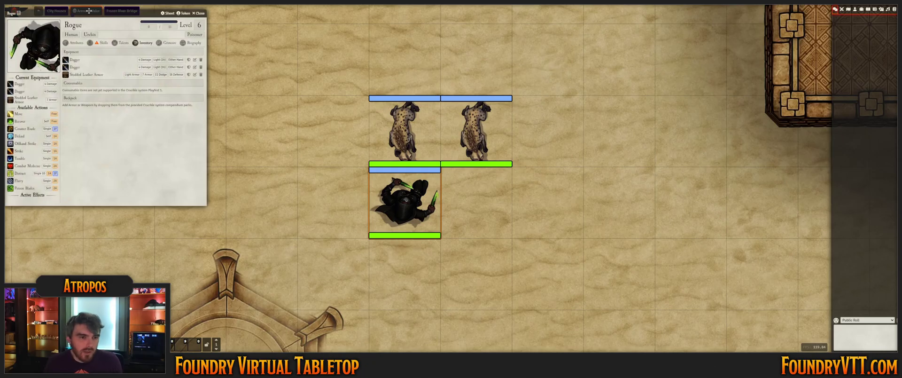
Move the Rogue's sheet clear of the toolbar and read the Dual Wield talent's description
{"action": "left_click_drag", "start_coordinate": [91, 12], "coordinate": [159, 87]}
{"action": "left_click", "coordinate": [179, 105]}
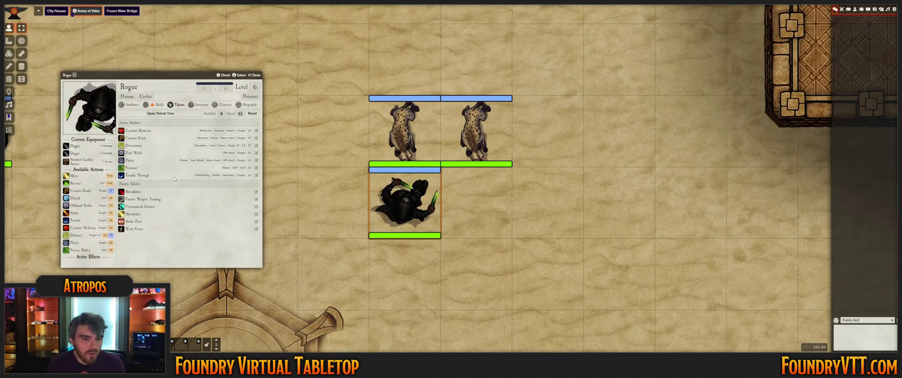
{"action": "left_click", "coordinate": [257, 153]}
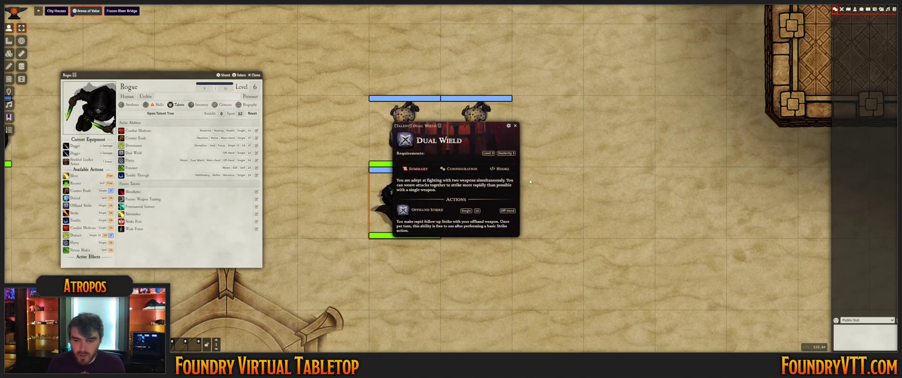
{"action": "left_click_drag", "start_coordinate": [461, 130], "coordinate": [603, 131]}
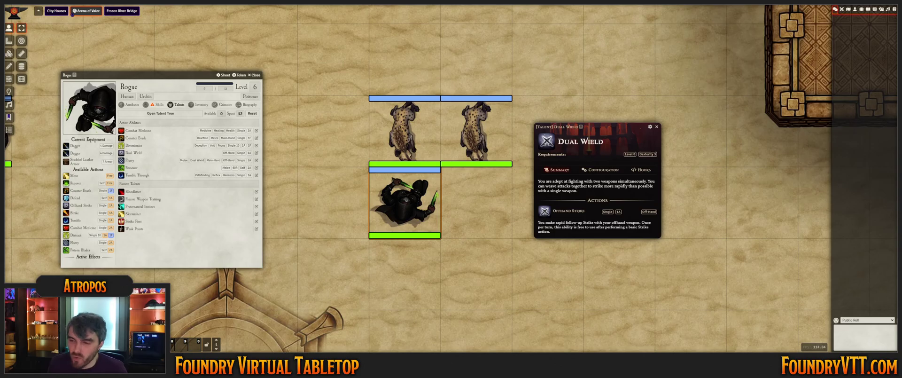
{"action": "left_click_drag", "start_coordinate": [653, 126], "coordinate": [654, 125]}
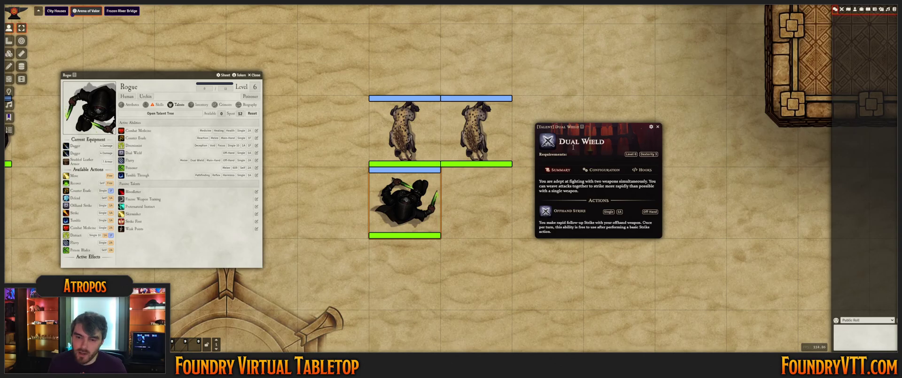
{"action": "left_click", "coordinate": [658, 128]}
Target the left hyena directly above the Rogue
{"action": "scroll", "coordinate": [414, 137], "scroll_direction": "up", "scroll_amount": 4}
{"action": "scroll", "coordinate": [411, 139], "scroll_direction": "down", "scroll_amount": 6}
{"action": "left_click", "coordinate": [408, 140]}
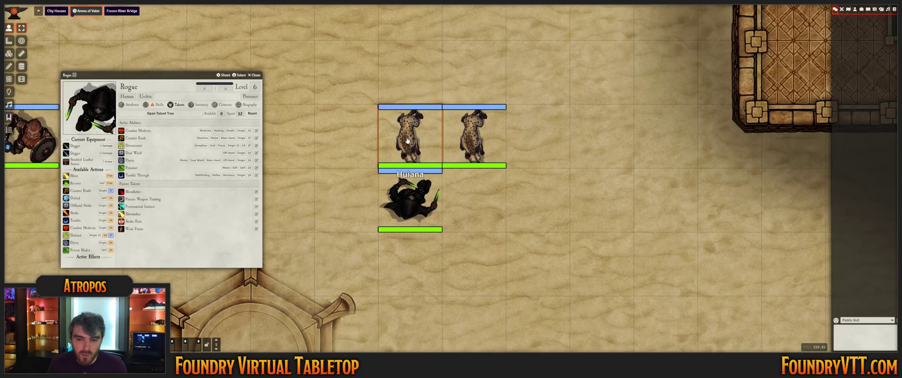
{"action": "key", "text": "t"}
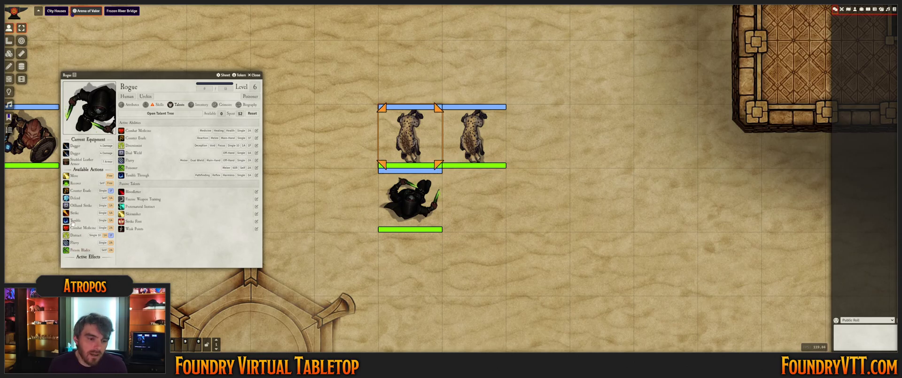
End the old encounter and start a new one with the Rogue and both hyenas
{"action": "left_click", "coordinate": [842, 9]}
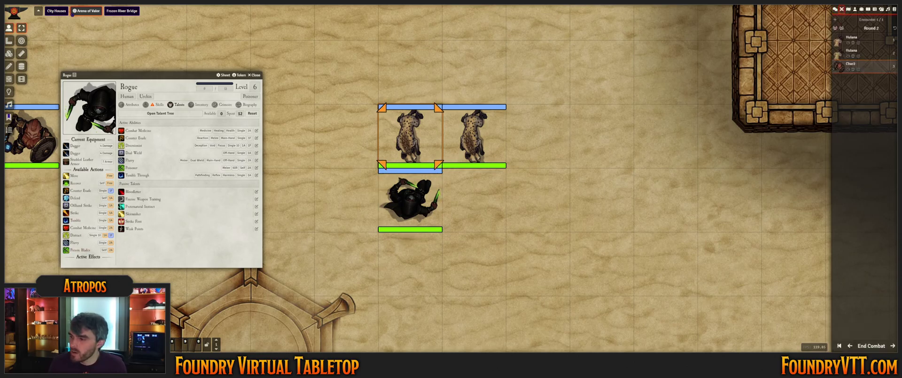
{"action": "right_click", "coordinate": [858, 66]}
{"action": "left_click", "coordinate": [871, 346]}
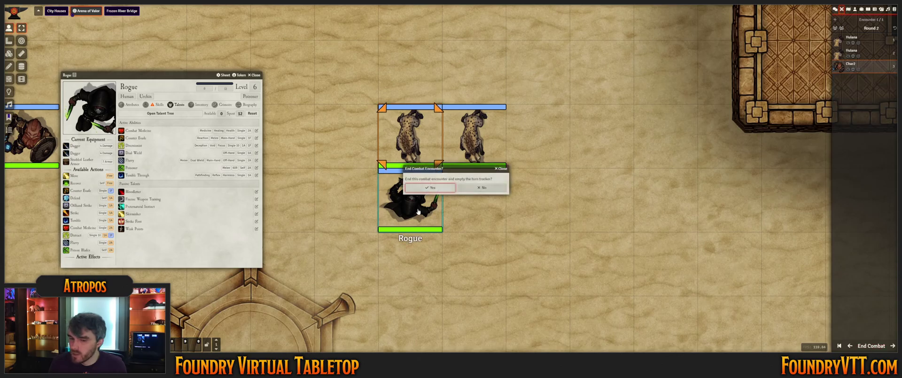
{"action": "right_click", "coordinate": [494, 168]}
{"action": "left_click", "coordinate": [528, 171]}
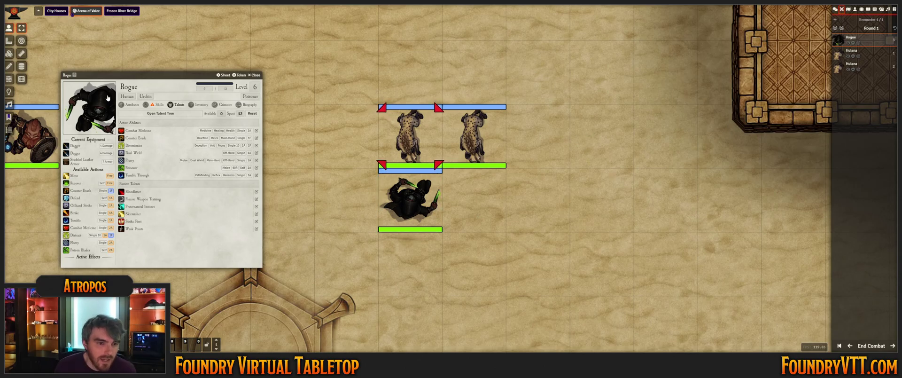
Review the Rogue's attributes, skills and talents, and read the Strike First talent's description
{"action": "left_click", "coordinate": [130, 104]}
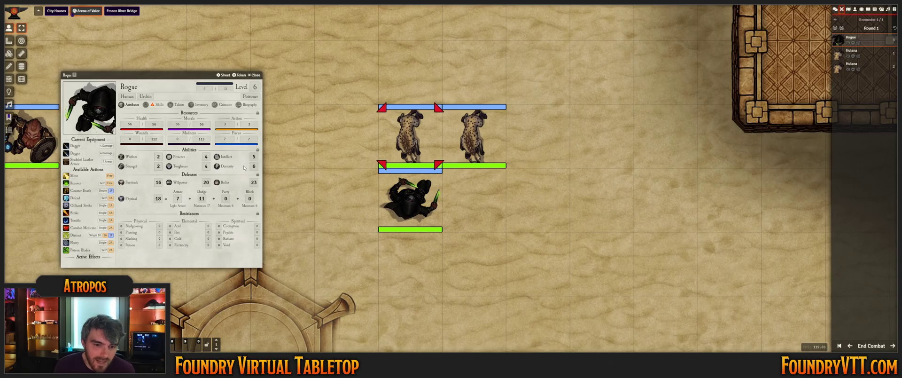
{"action": "left_click", "coordinate": [158, 104]}
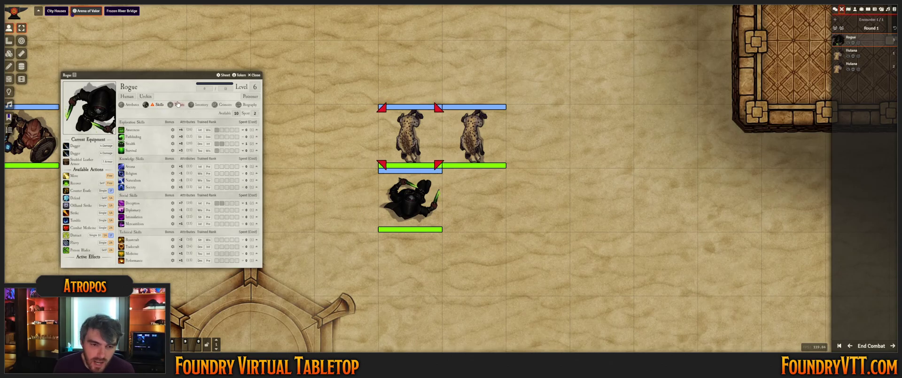
{"action": "left_click", "coordinate": [178, 104]}
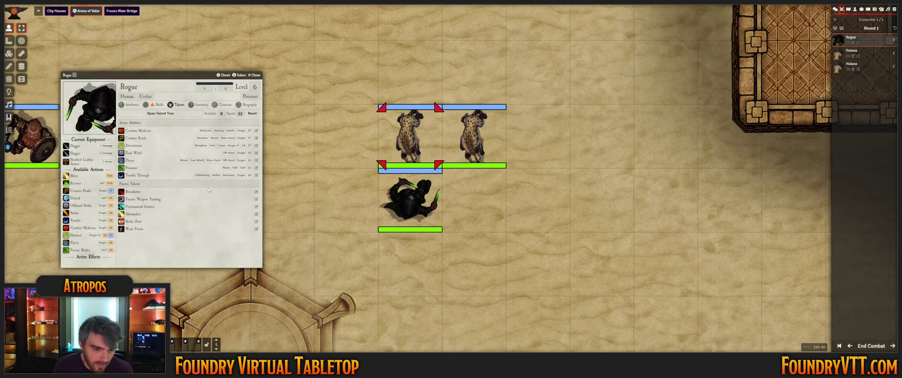
{"action": "left_click", "coordinate": [257, 221]}
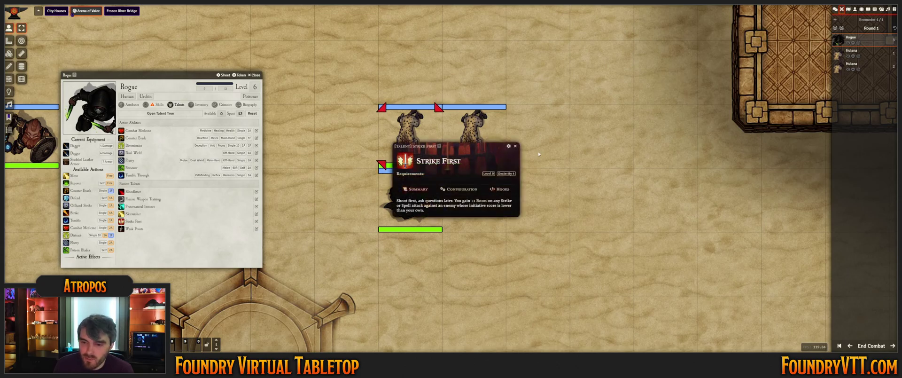
{"action": "left_click", "coordinate": [515, 147]}
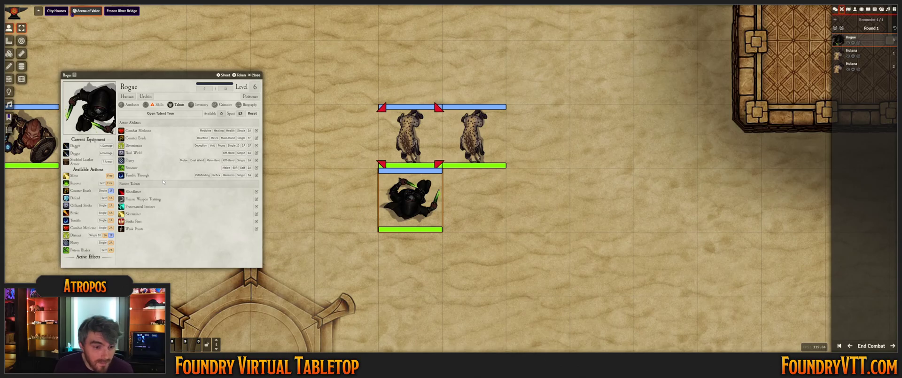
{"action": "left_click", "coordinate": [256, 221]}
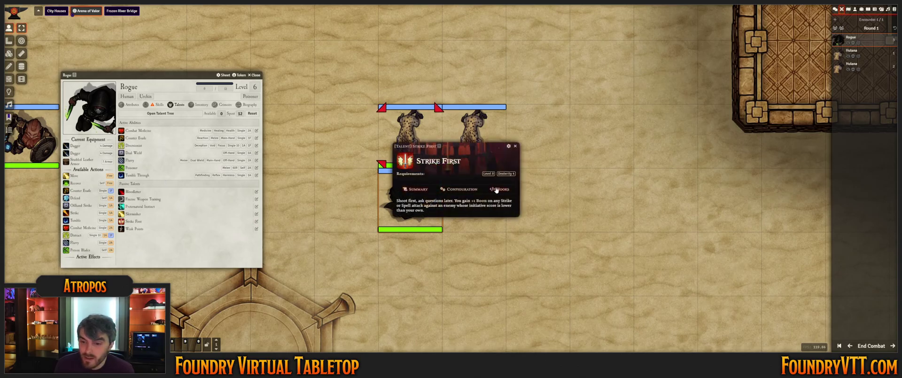
{"action": "left_click", "coordinate": [515, 142]}
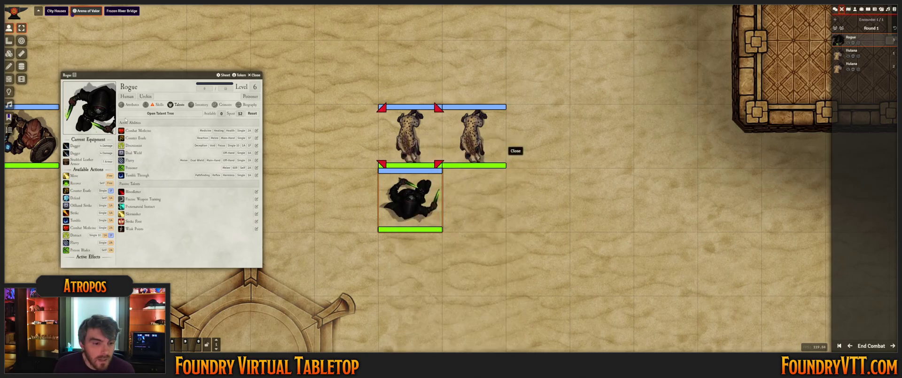
{"action": "left_click", "coordinate": [131, 104]}
{"action": "left_click", "coordinate": [157, 104]}
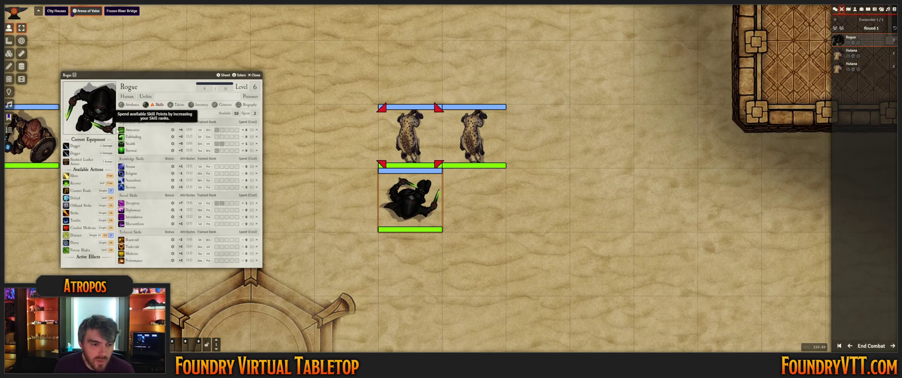
Use the Rogue's Strike action on the left hyena with no changes to the roll, and apply its damage
{"action": "left_click", "coordinate": [74, 213]}
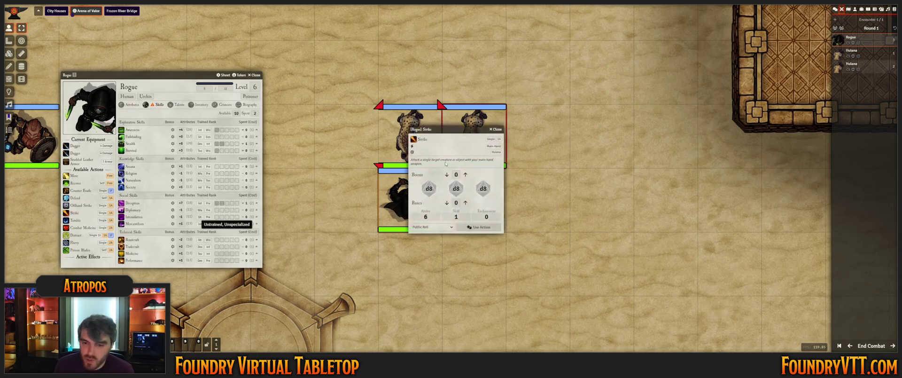
{"action": "left_click", "coordinate": [477, 229]}
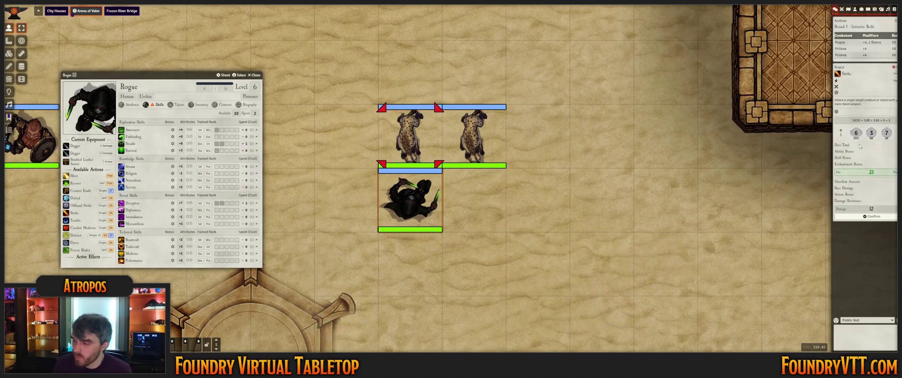
{"action": "left_click", "coordinate": [866, 216]}
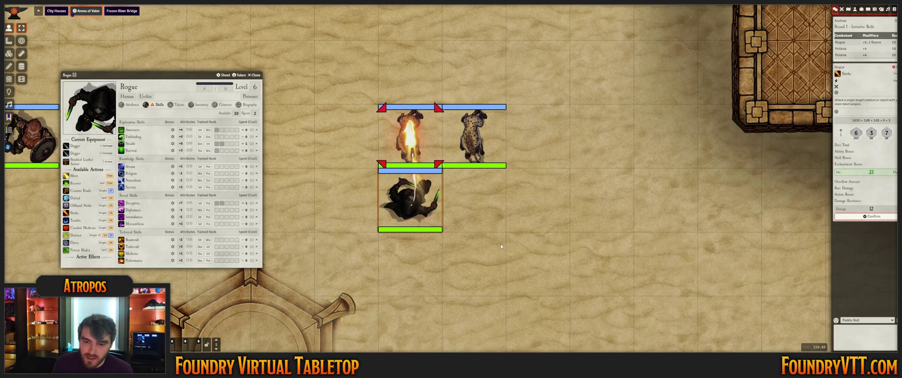
Follow up with the Rogue's free Offhand Strike on the left hyena and apply its damage
{"action": "scroll", "coordinate": [440, 229], "scroll_direction": "up", "scroll_amount": 1}
{"action": "scroll", "coordinate": [440, 230], "scroll_direction": "up", "scroll_amount": 3}
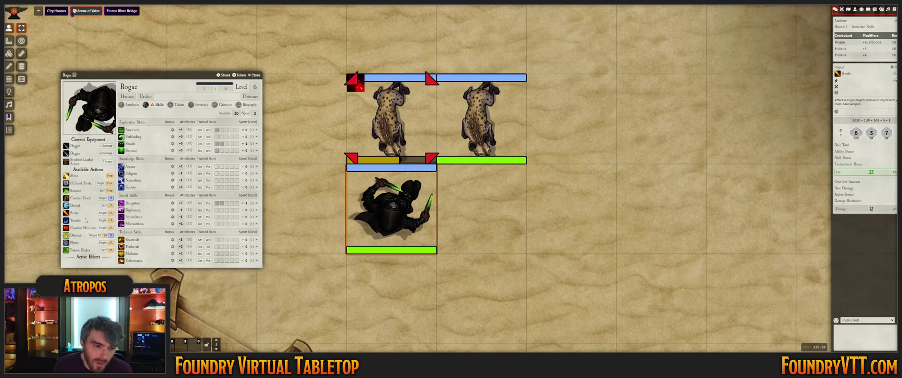
{"action": "left_click", "coordinate": [82, 183]}
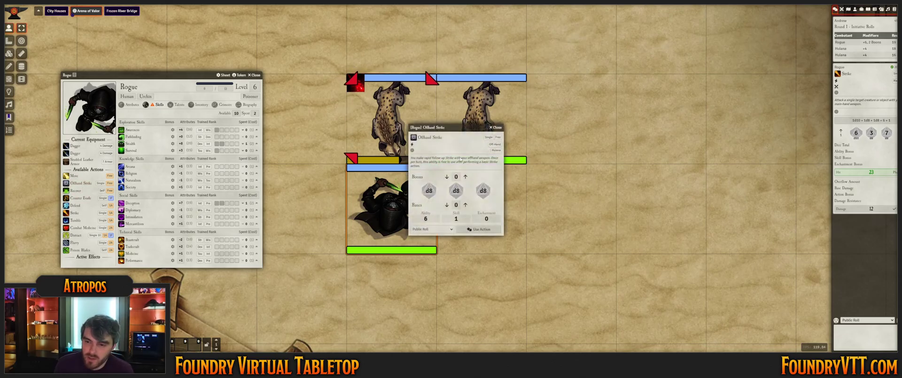
{"action": "left_click", "coordinate": [475, 229]}
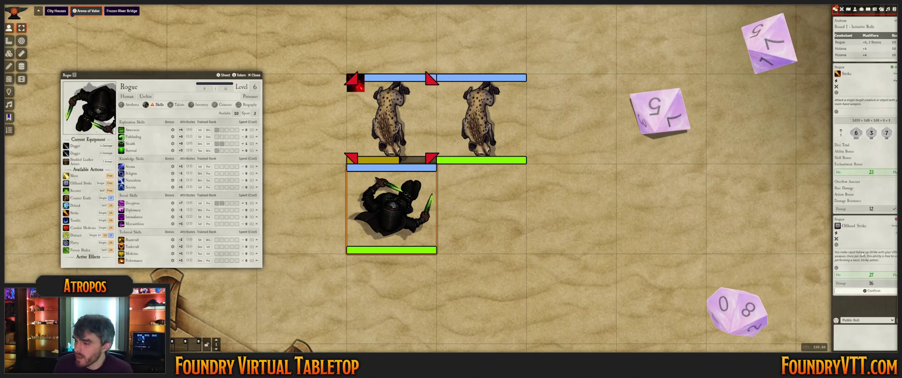
{"action": "left_click", "coordinate": [877, 290]}
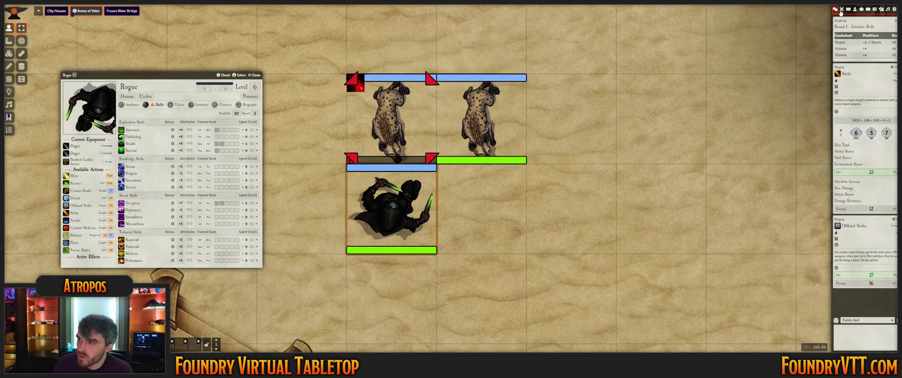
Mark the left hyena as defeated and advance the combat to the Rogue's turn in round 2
{"action": "left_click", "coordinate": [842, 9]}
{"action": "left_click", "coordinate": [853, 56]}
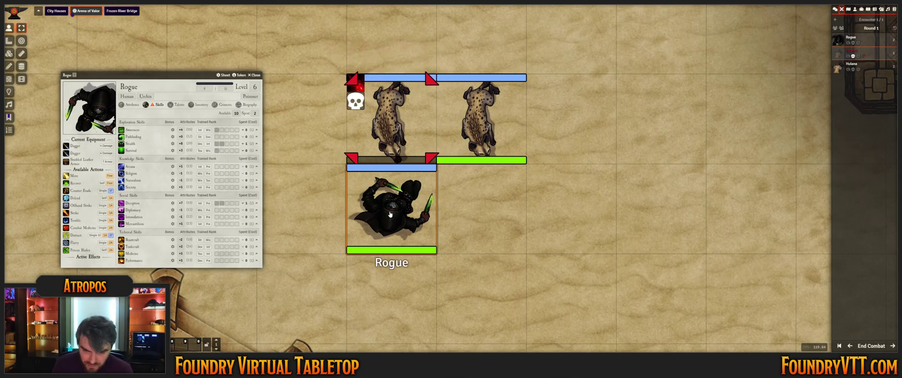
{"action": "left_click", "coordinate": [893, 345]}
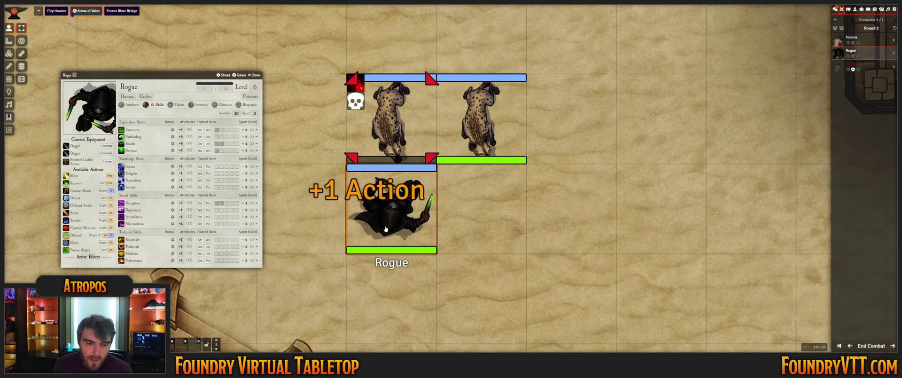
Move the Rogue one square diagonally away from the defeated hyena and use the Poison Blades action
{"action": "left_click_drag", "start_coordinate": [385, 215], "coordinate": [476, 304]}
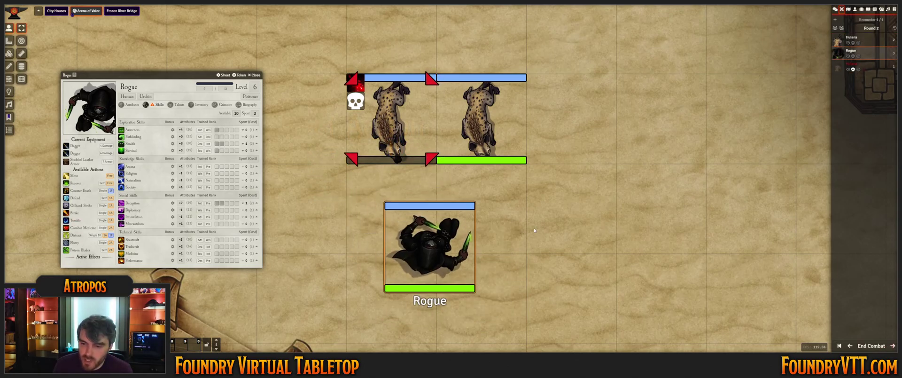
{"action": "left_click", "coordinate": [83, 250]}
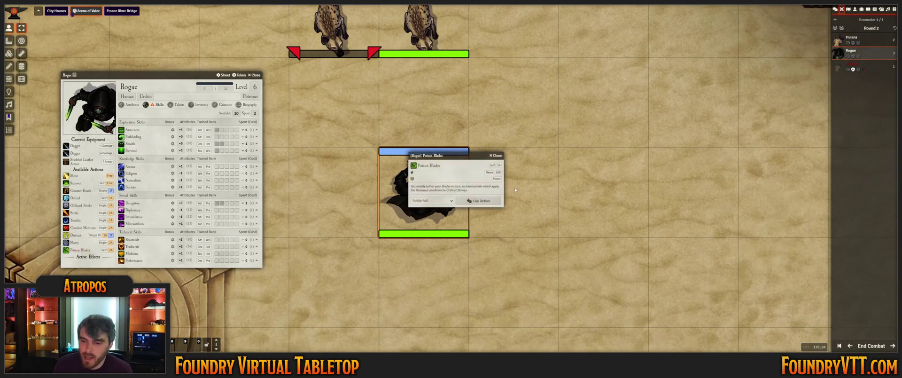
{"action": "left_click", "coordinate": [487, 193]}
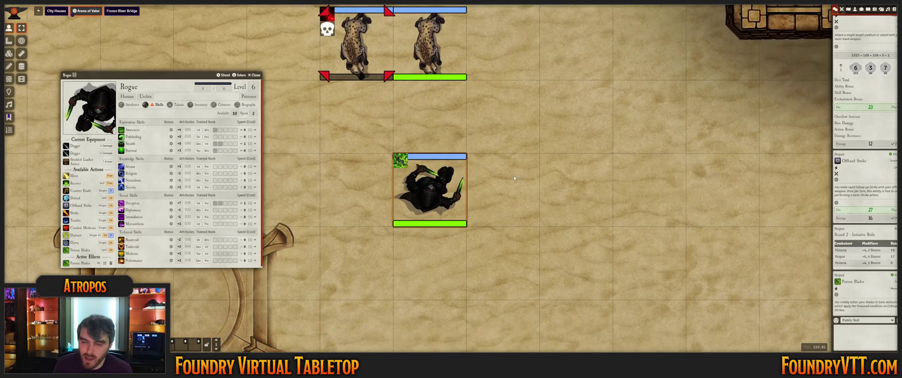
Move the Rogue to the square directly below the right hyena and target that hyena
{"action": "scroll", "coordinate": [722, 159], "scroll_direction": "up", "scroll_amount": 3}
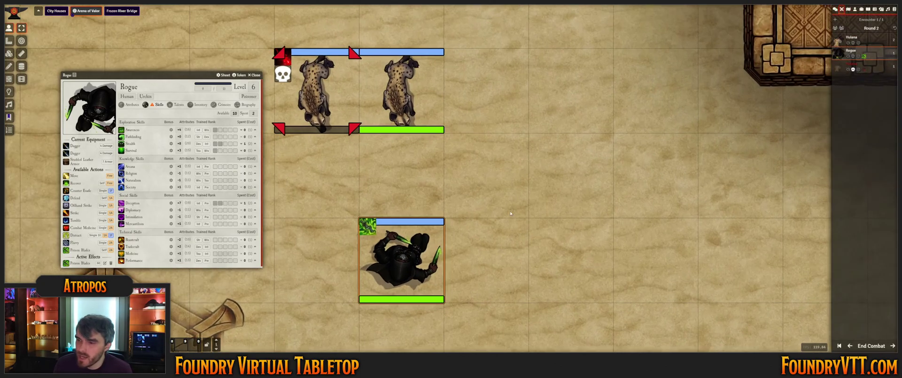
{"action": "key", "text": "w"}
{"action": "left_click", "coordinate": [410, 101]}
{"action": "key", "text": "t"}
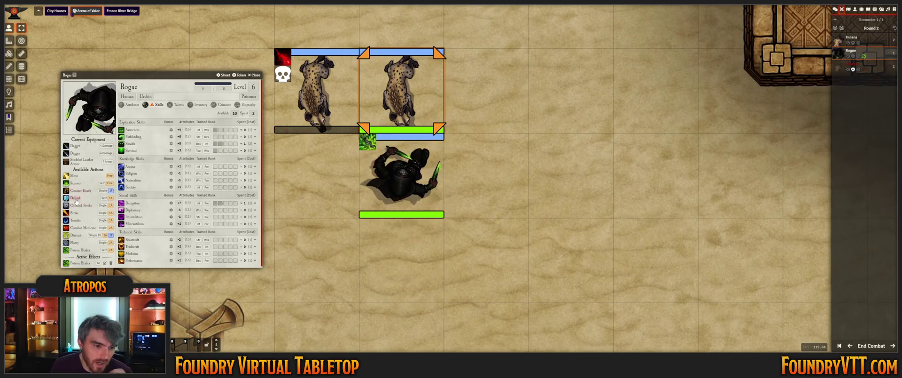
Use the Rogue's Strike action on the right hyena, apply its damage and inspect the hyena's status effects
{"action": "left_click", "coordinate": [72, 213]}
{"action": "left_click", "coordinate": [479, 227]}
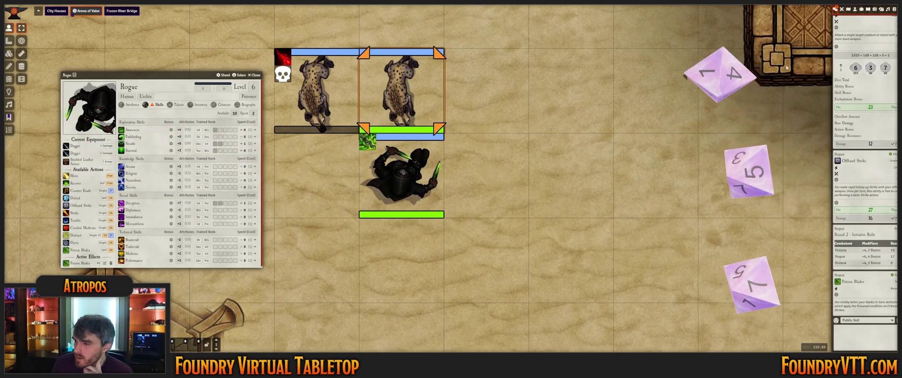
{"action": "left_click", "coordinate": [870, 310]}
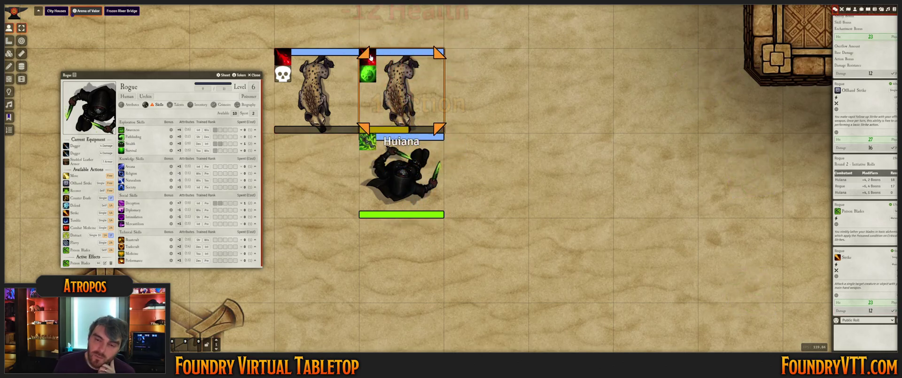
{"action": "scroll", "coordinate": [437, 54], "scroll_direction": "up", "scroll_amount": 5}
{"action": "left_click_drag", "start_coordinate": [413, 11], "coordinate": [480, 117]}
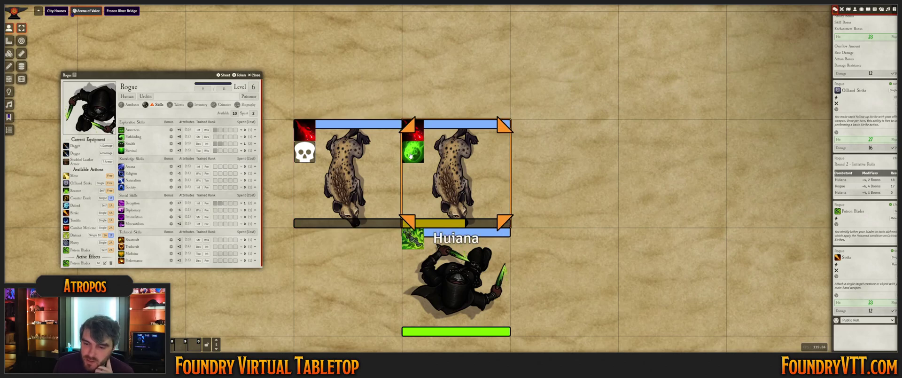
{"action": "scroll", "coordinate": [402, 160], "scroll_direction": "down", "scroll_amount": 4}
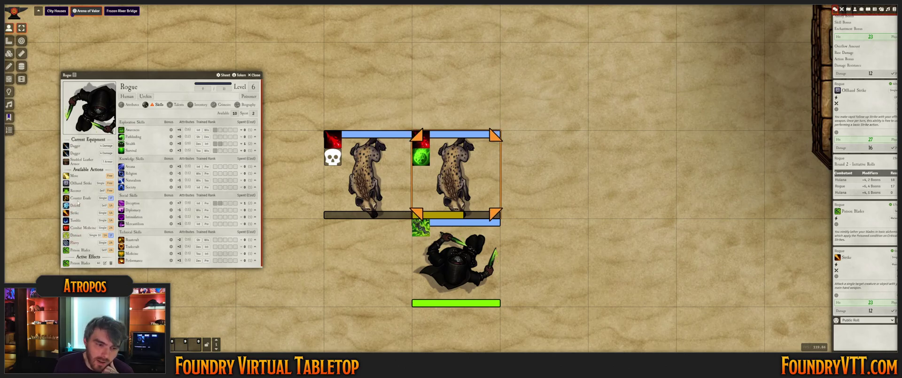
Use the Rogue's Offhand Strike on the right hyena, apply its damage and advance the combat to round 3
{"action": "left_click", "coordinate": [81, 182]}
{"action": "left_click", "coordinate": [484, 229]}
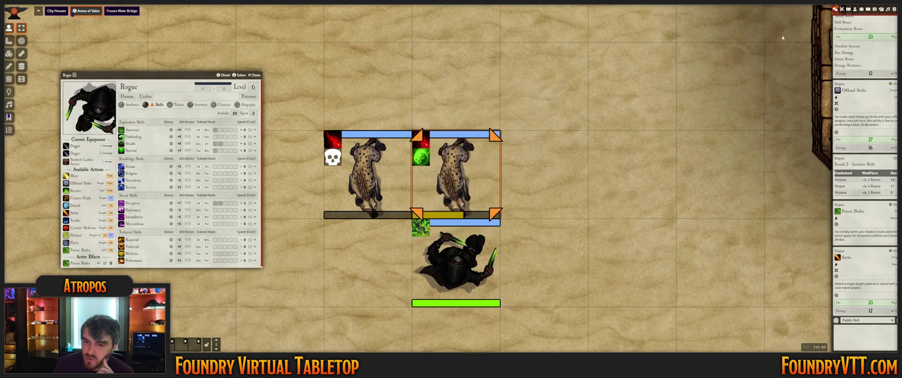
{"action": "left_click", "coordinate": [842, 9]}
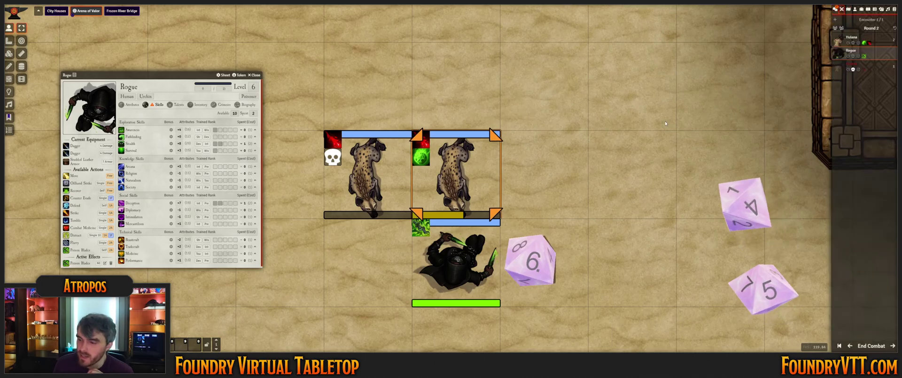
{"action": "left_click", "coordinate": [835, 10]}
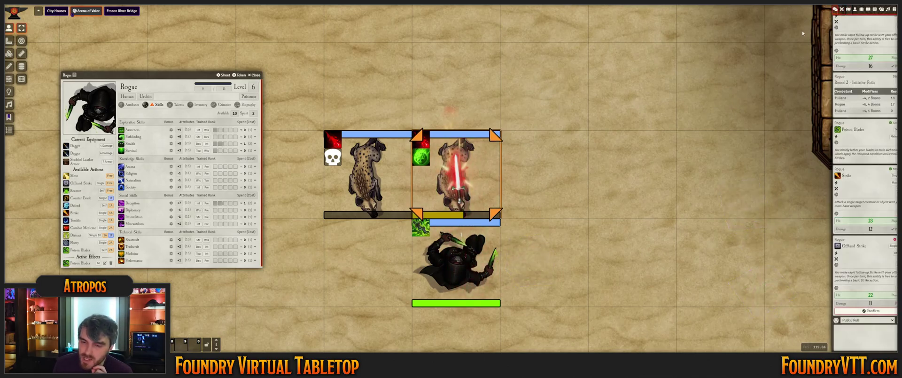
{"action": "left_click", "coordinate": [842, 10]}
{"action": "left_click", "coordinate": [892, 345]}
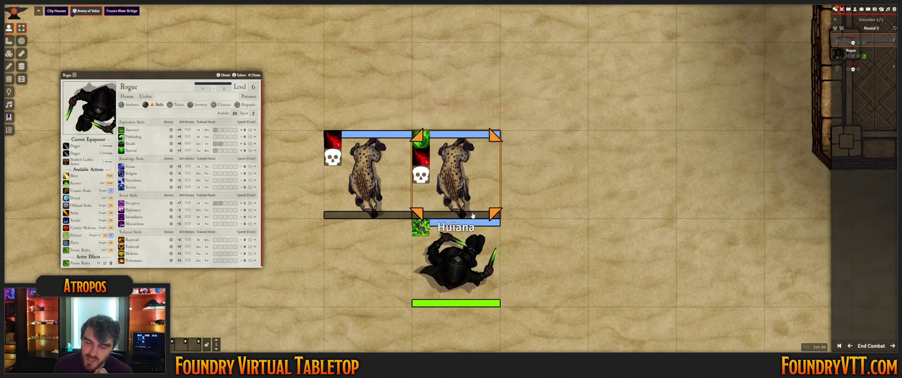
Restore both defeated hyenas to full health and advance the combat to the Rogue's turn in round 3
{"action": "scroll", "coordinate": [453, 184], "scroll_direction": "down", "scroll_amount": 5}
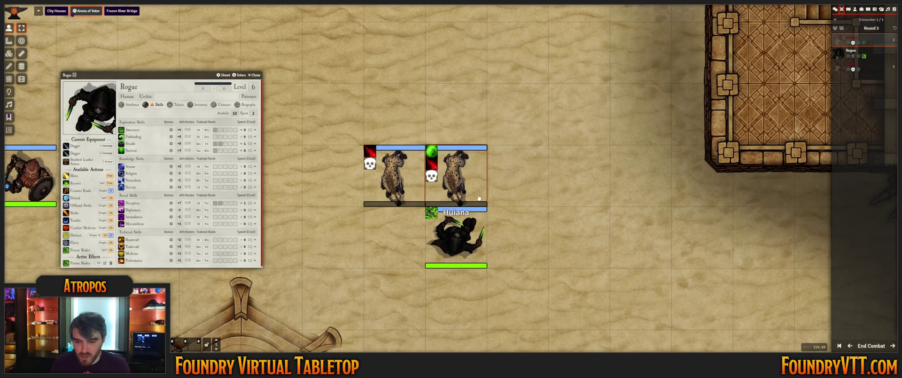
{"action": "scroll", "coordinate": [454, 184], "scroll_direction": "down", "scroll_amount": 2}
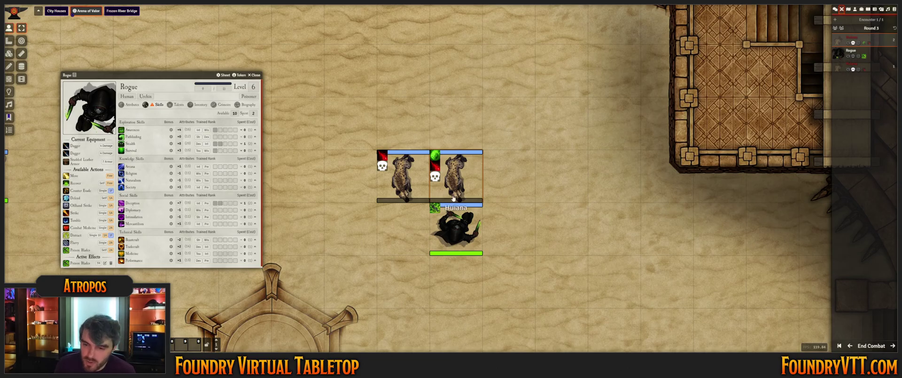
{"action": "scroll", "coordinate": [466, 216], "scroll_direction": "down", "scroll_amount": 8}
{"action": "scroll", "coordinate": [470, 223], "scroll_direction": "up", "scroll_amount": 6}
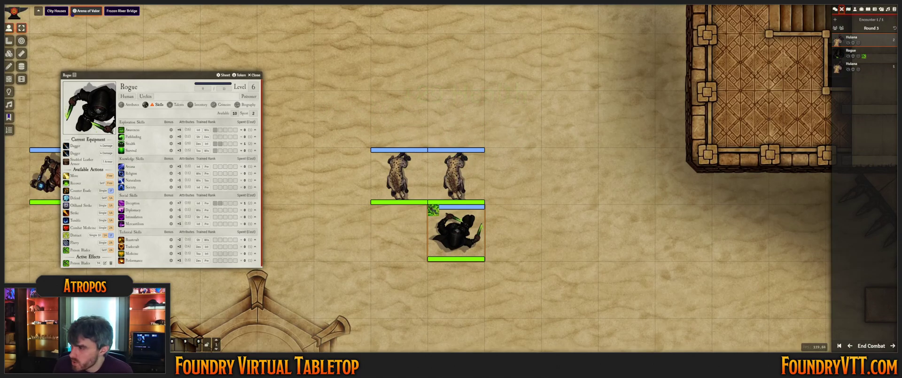
{"action": "left_click", "coordinate": [892, 346]}
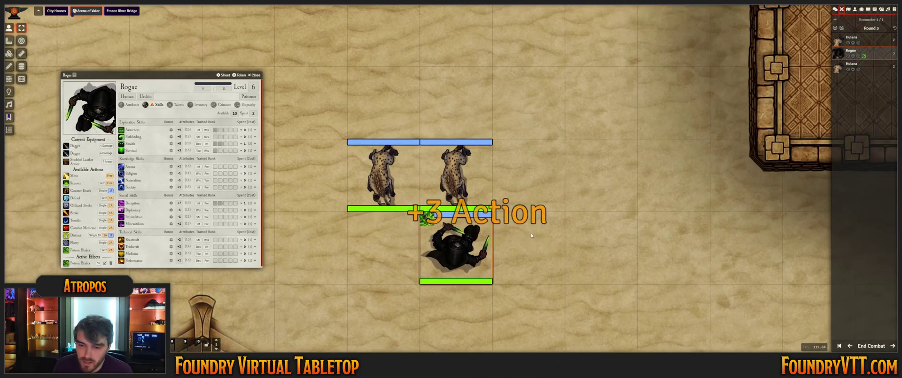
{"action": "mouse_move", "coordinate": [75, 210]}
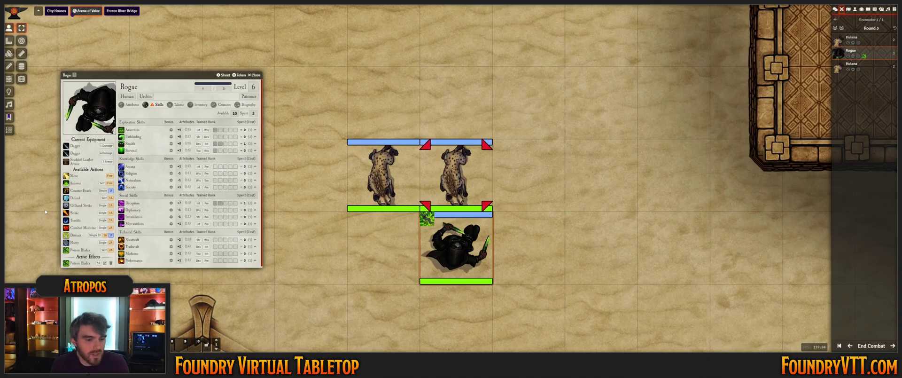
{"action": "left_click", "coordinate": [75, 242]}
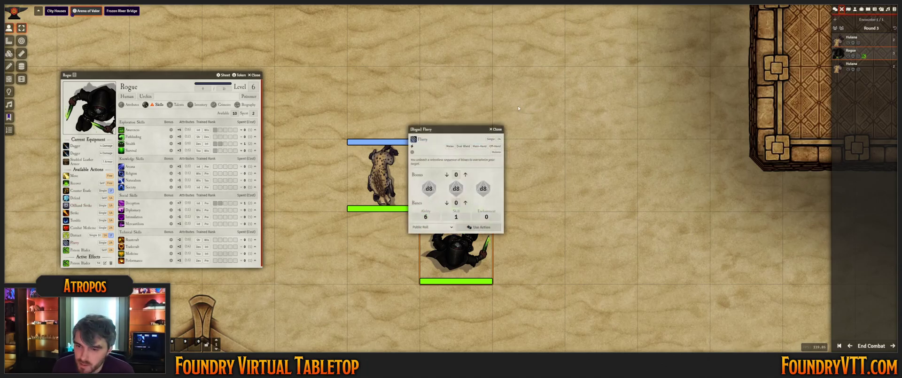
{"action": "left_click_drag", "start_coordinate": [453, 135], "coordinate": [612, 65]}
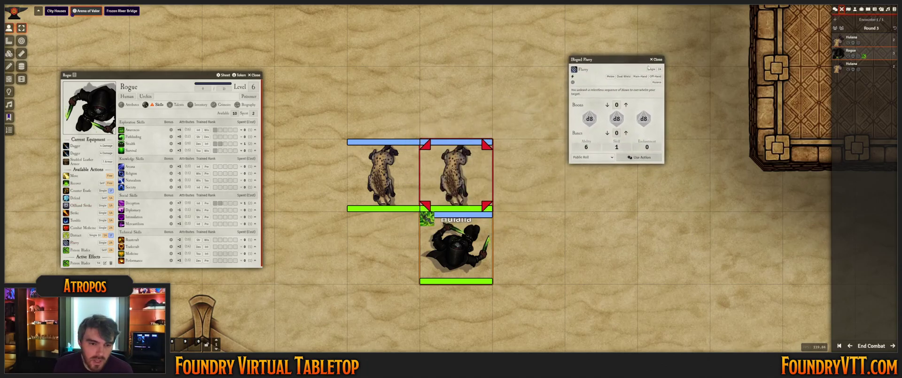
{"action": "left_click", "coordinate": [658, 59]}
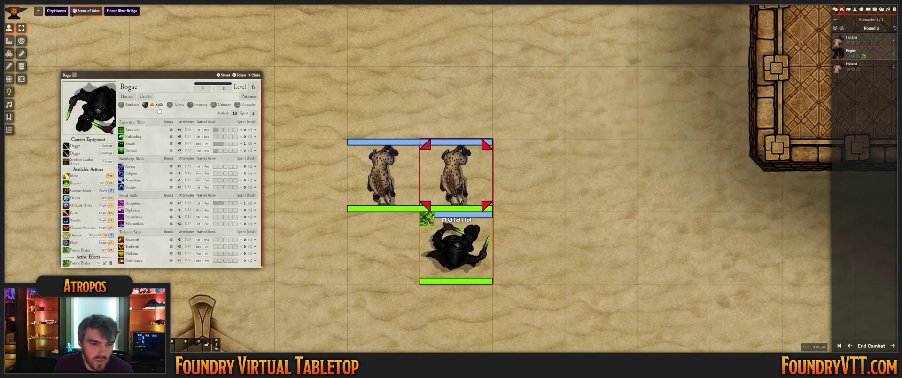
Read the description of the Flurry talent among the Rogue's talents and close it
{"action": "left_click", "coordinate": [176, 104]}
{"action": "left_click", "coordinate": [255, 160]}
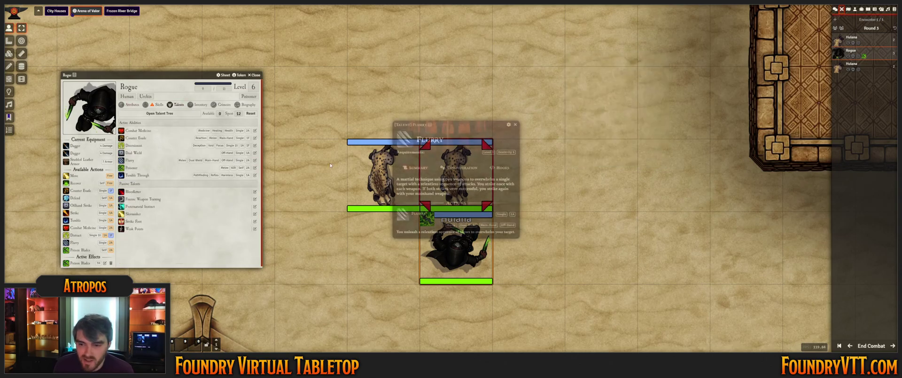
{"action": "left_click_drag", "start_coordinate": [451, 121], "coordinate": [591, 71]}
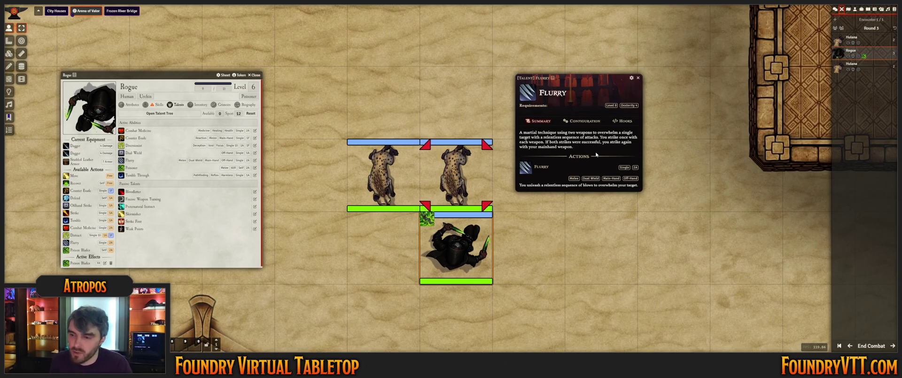
{"action": "left_click", "coordinate": [638, 79]}
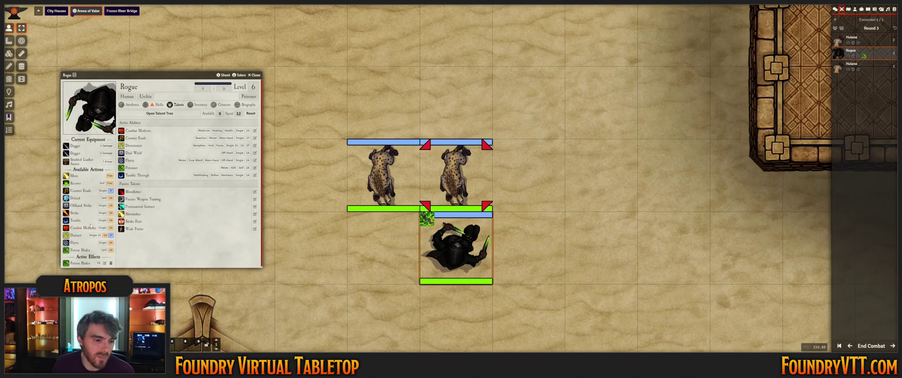
Use the Rogue's Flurry action on the right hyena and apply its damage from the chat log
{"action": "left_click", "coordinate": [73, 243]}
{"action": "left_click", "coordinate": [477, 230]}
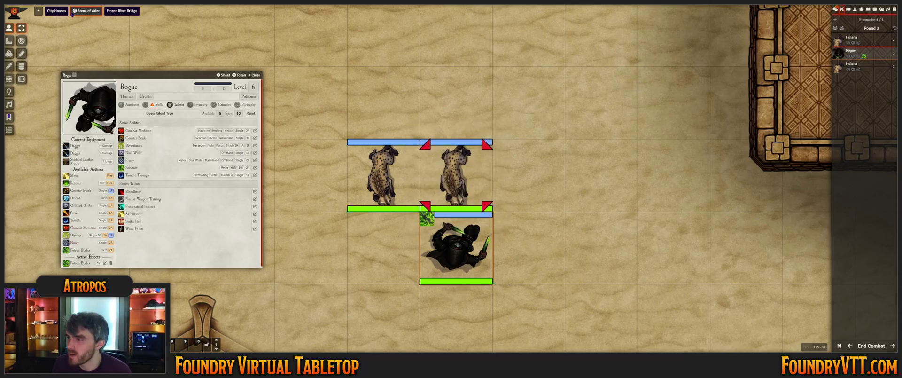
{"action": "left_click", "coordinate": [835, 8]}
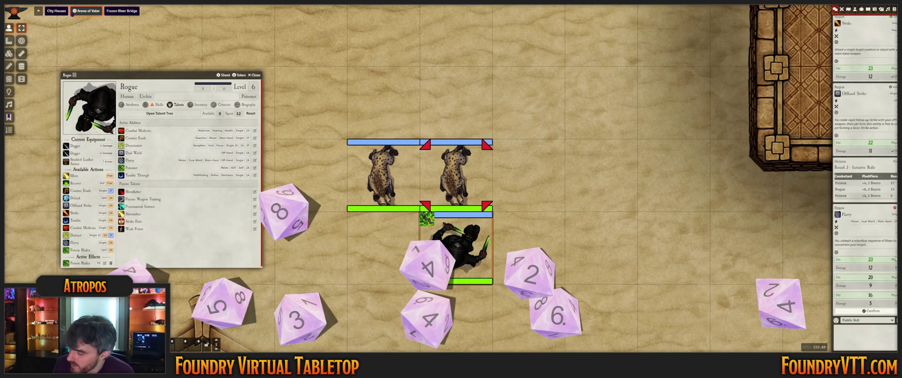
{"action": "left_click", "coordinate": [881, 314]}
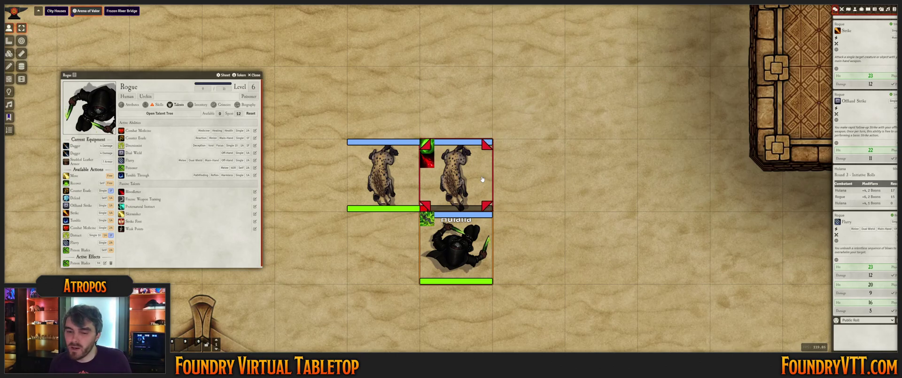
Restore the right hyena's health, move the Rogue into line beside the other two heroes and close its sheet
{"action": "scroll", "coordinate": [482, 179], "scroll_direction": "down", "scroll_amount": 8}
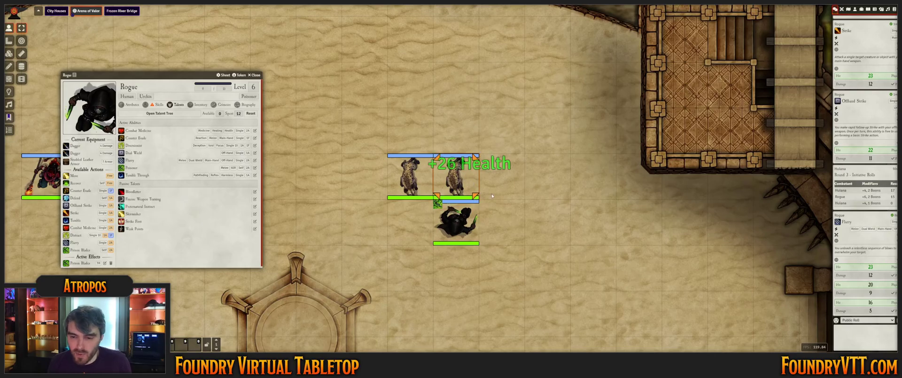
{"action": "scroll", "coordinate": [477, 214], "scroll_direction": "down", "scroll_amount": 4}
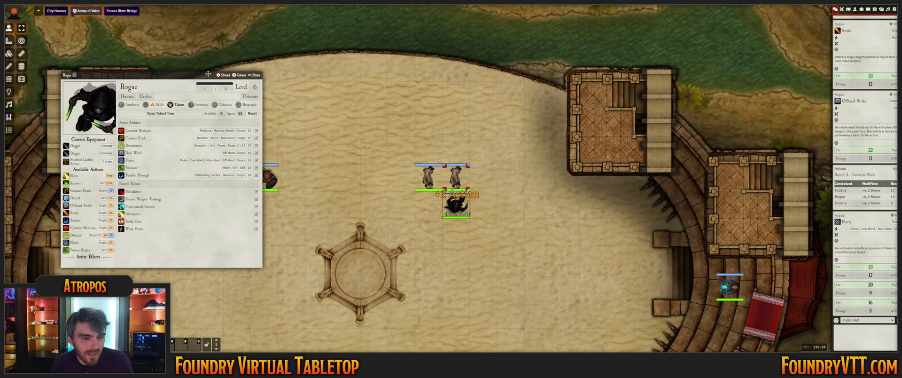
{"action": "key", "text": "Escape"}
{"action": "left_click_drag", "start_coordinate": [450, 208], "coordinate": [317, 176]}
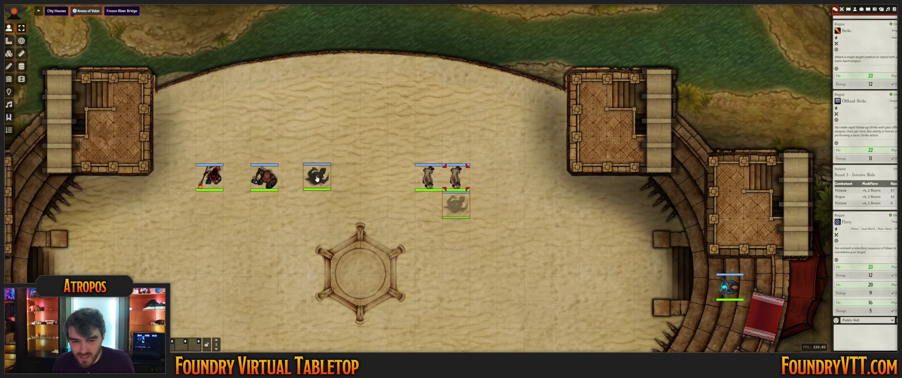
{"action": "double_click", "coordinate": [319, 177]}
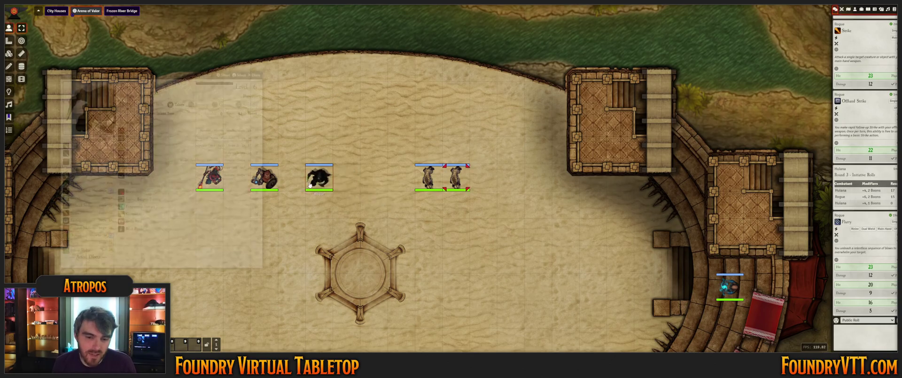
{"action": "left_click", "coordinate": [254, 75]}
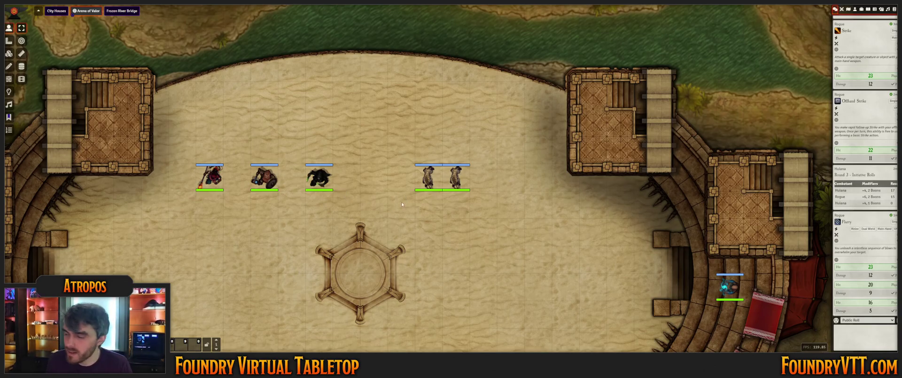
Remove both hyenas from the arena floor
{"action": "mouse_move", "coordinate": [457, 177]}
{"action": "left_mouse_down"}
{"action": "mouse_move", "coordinate": [511, 180]}
{"action": "mouse_move", "coordinate": [464, 177]}
{"action": "left_mouse_up"}
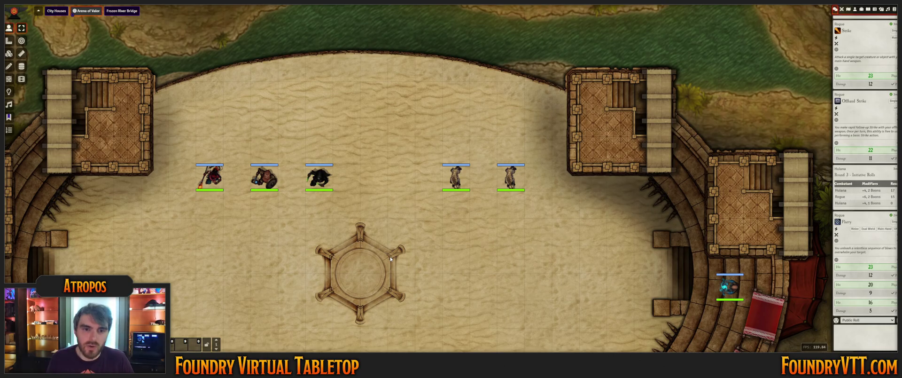
{"action": "scroll", "coordinate": [362, 139], "scroll_direction": "down", "scroll_amount": 7}
{"action": "left_click_drag", "start_coordinate": [362, 139], "coordinate": [356, 62]}
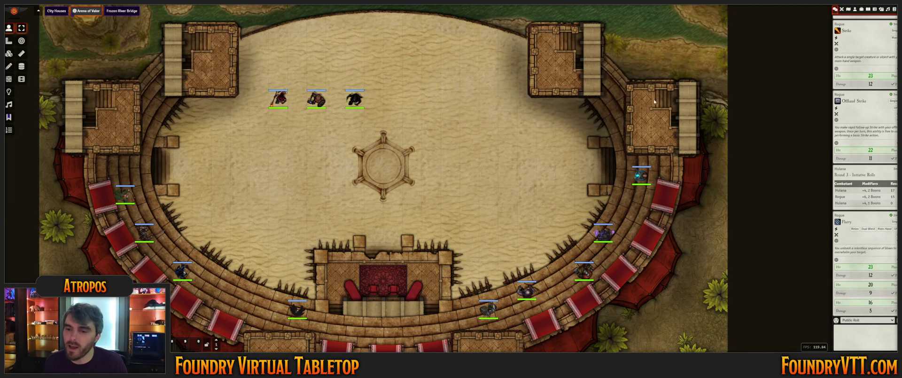
Add an Ogre Berserker to the arena and position it six squares to the right of the central hexagonal structure, rotated to face up
{"action": "left_click", "coordinate": [855, 9]}
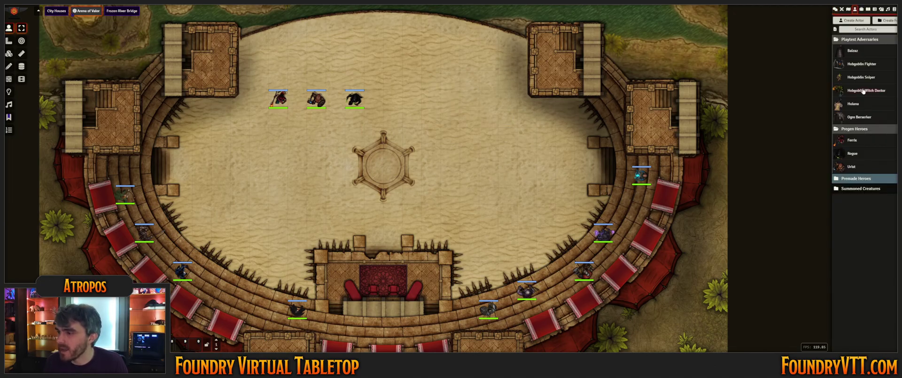
{"action": "left_click_drag", "start_coordinate": [859, 117], "coordinate": [534, 149]}
{"action": "scroll", "coordinate": [542, 164], "scroll_direction": "up", "scroll_amount": 2}
{"action": "left_click", "coordinate": [553, 162]}
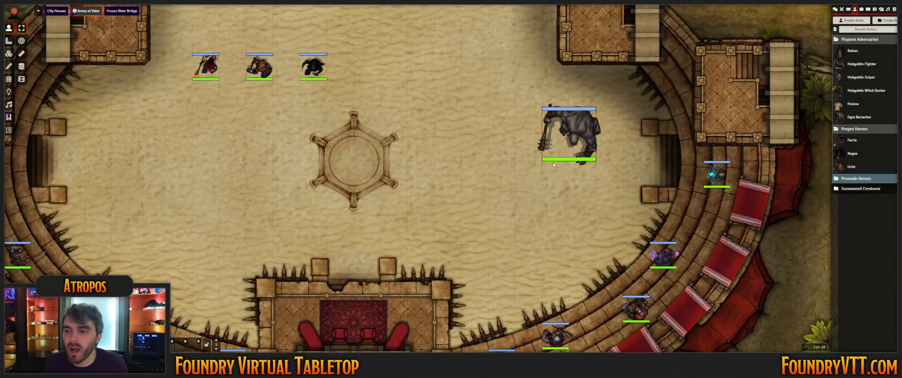
{"action": "scroll", "coordinate": [554, 162], "scroll_direction": "up", "scroll_amount": 2}
{"action": "scroll", "coordinate": [456, 194], "scroll_direction": "up", "scroll_amount": 2}
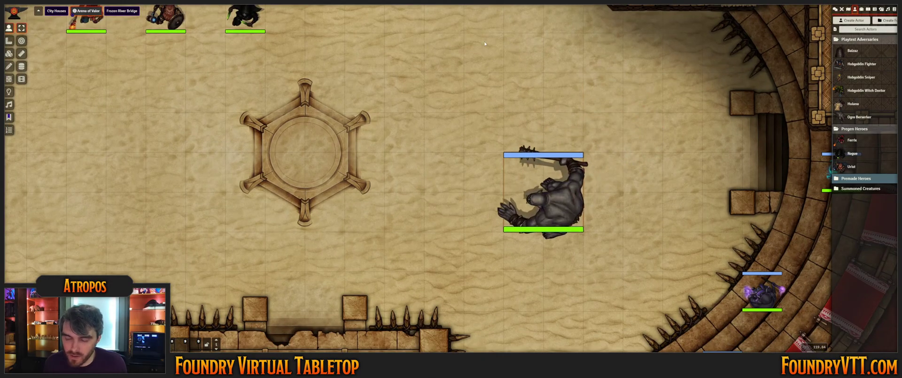
{"action": "left_click_drag", "start_coordinate": [515, 209], "coordinate": [456, 206]}
{"action": "scroll", "coordinate": [456, 206], "scroll_direction": "down", "scroll_amount": 2}
{"action": "left_click", "coordinate": [466, 107]}
{"action": "scroll", "coordinate": [467, 106], "scroll_direction": "down", "scroll_amount": 5}
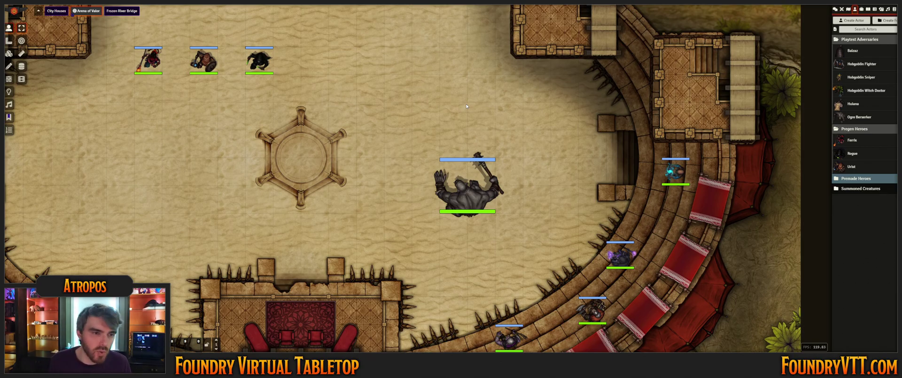
Review the Rogue's talent tree from its character sheet and close the tree
{"action": "scroll", "coordinate": [474, 99], "scroll_direction": "down", "scroll_amount": 5}
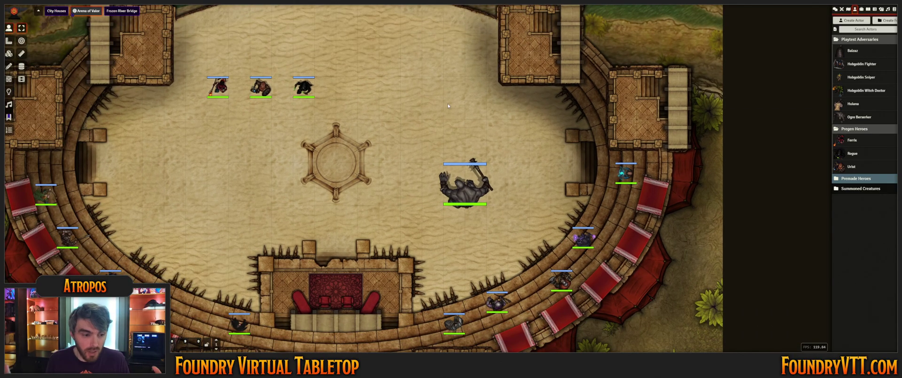
{"action": "scroll", "coordinate": [447, 108], "scroll_direction": "up", "scroll_amount": 2}
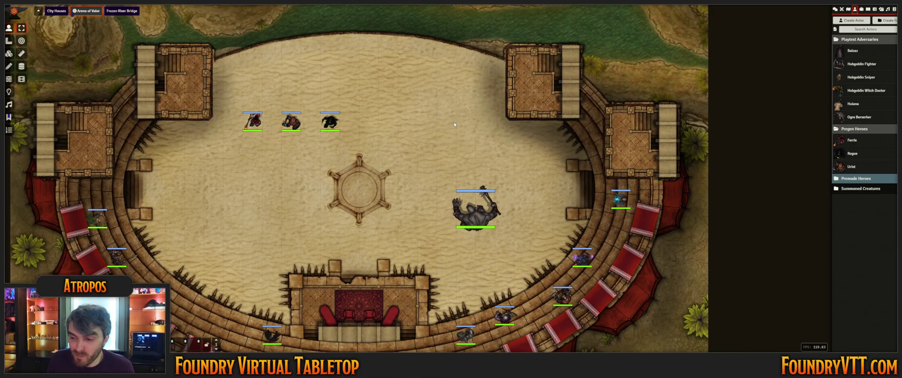
{"action": "left_click_drag", "start_coordinate": [429, 134], "coordinate": [446, 117]}
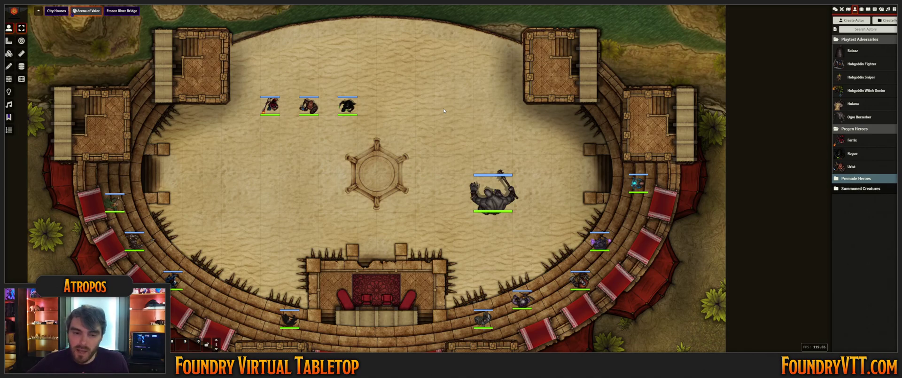
{"action": "double_click", "coordinate": [346, 109]}
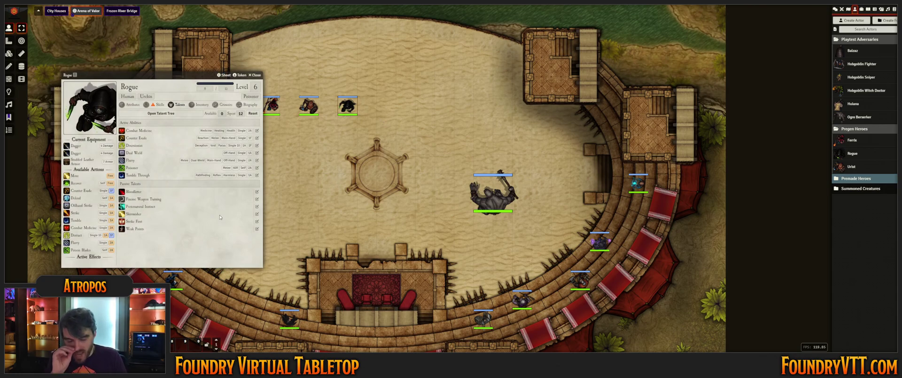
{"action": "left_click", "coordinate": [190, 113]}
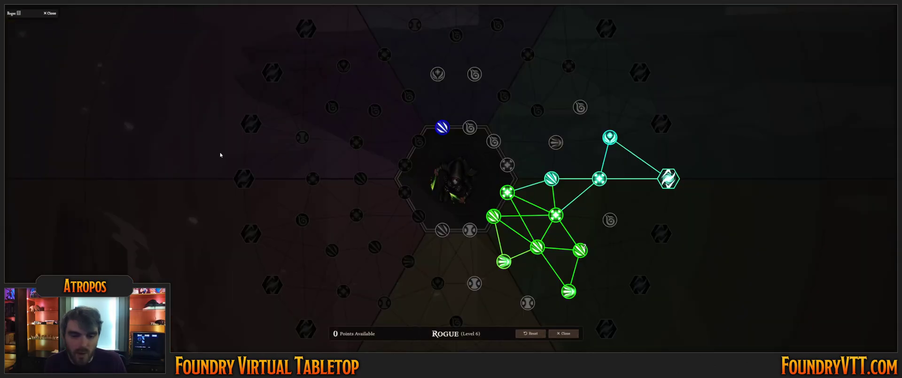
{"action": "left_click_drag", "start_coordinate": [667, 213], "coordinate": [472, 146]}
{"action": "left_click", "coordinate": [563, 334]}
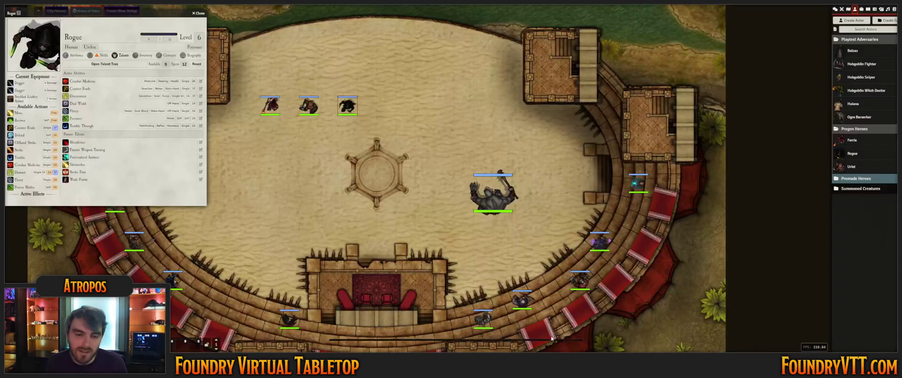
Try to add the Preparedness talent from the Crucible Talents compendium to the Rogue's character sheet, searching for "prepar", then close the compendium
{"action": "left_click", "coordinate": [894, 9]}
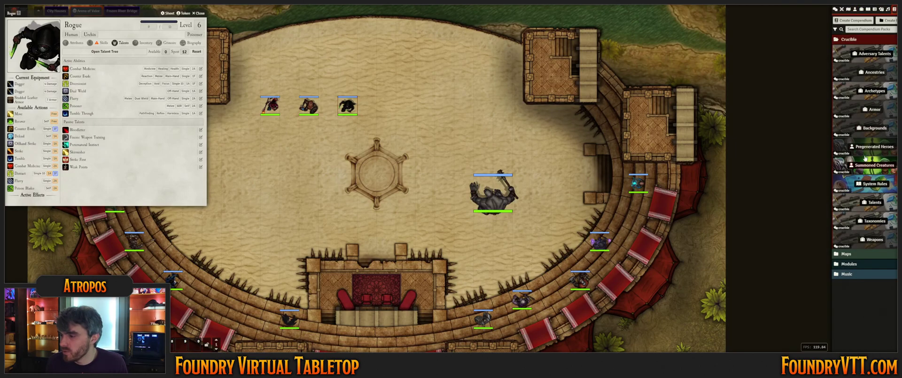
{"action": "left_click", "coordinate": [874, 202]}
{"action": "left_click_drag", "start_coordinate": [327, 84], "coordinate": [106, 127]}
{"action": "left_click_drag", "start_coordinate": [328, 78], "coordinate": [189, 186]}
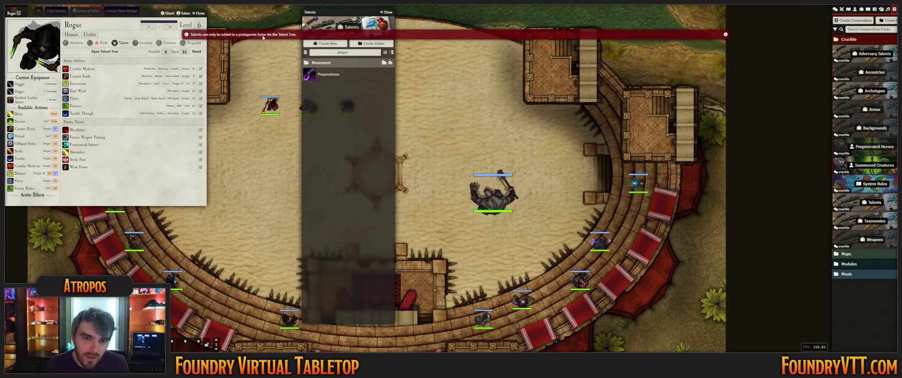
{"action": "left_click", "coordinate": [387, 12]}
Examine the Rogue's chosen talents and the unselected nodes around them in its talent tree, then close the tree
{"action": "left_click", "coordinate": [115, 51]}
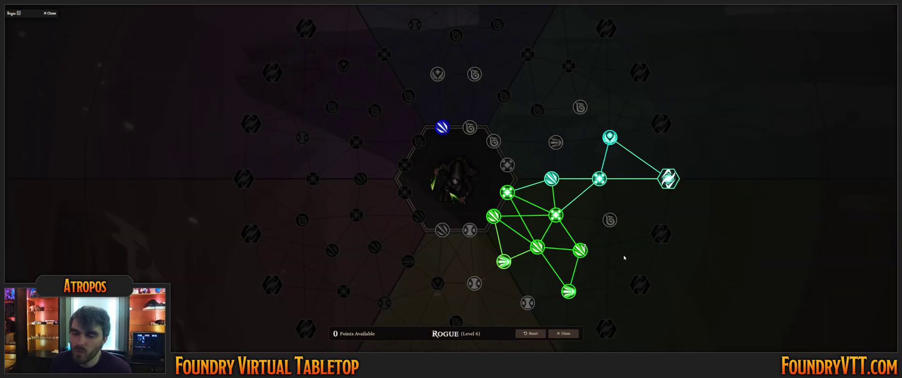
{"action": "left_click_drag", "start_coordinate": [575, 237], "coordinate": [411, 205]}
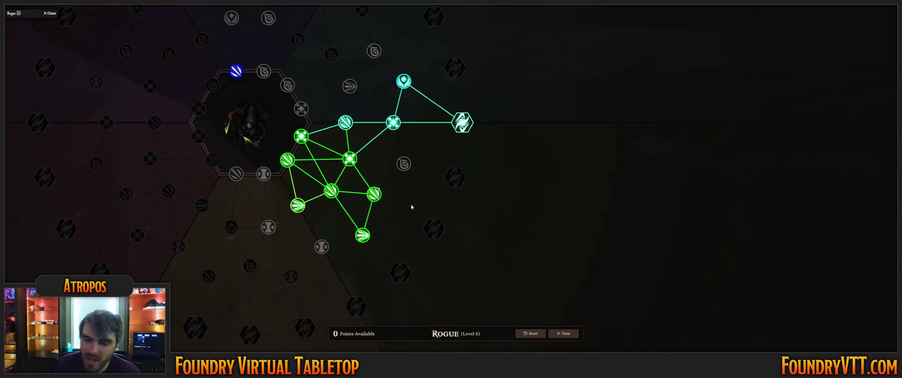
{"action": "left_click", "coordinate": [405, 164]}
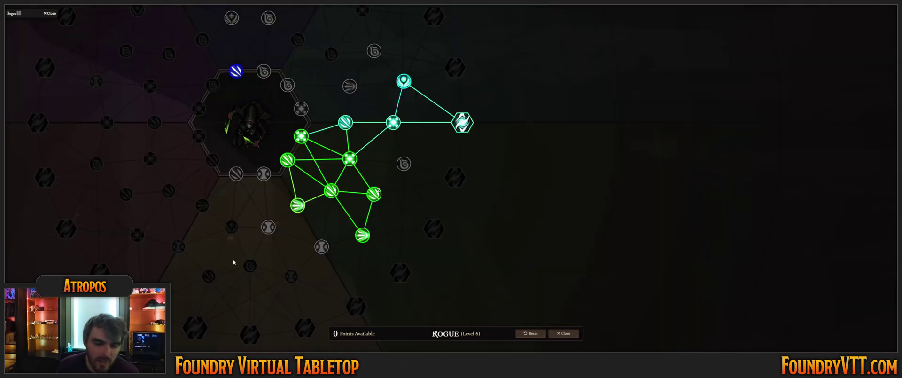
{"action": "left_click_drag", "start_coordinate": [234, 262], "coordinate": [339, 290]}
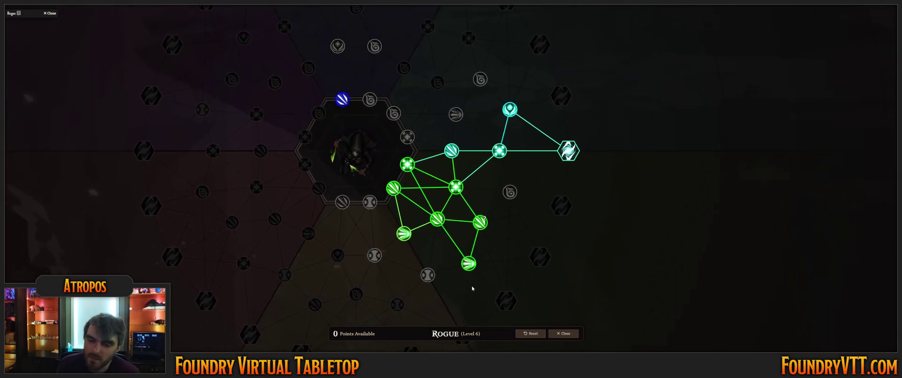
{"action": "left_click_drag", "start_coordinate": [472, 288], "coordinate": [486, 287]}
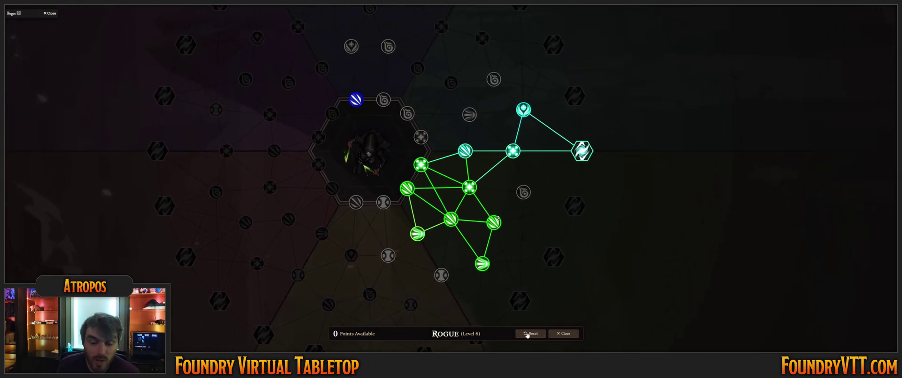
{"action": "left_click", "coordinate": [566, 333]}
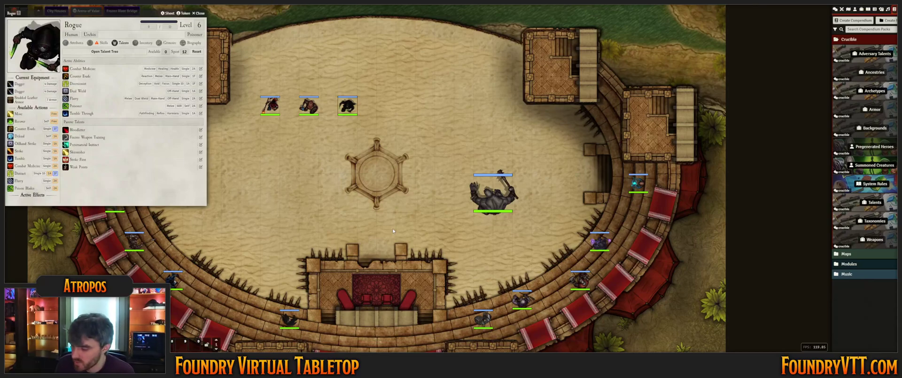
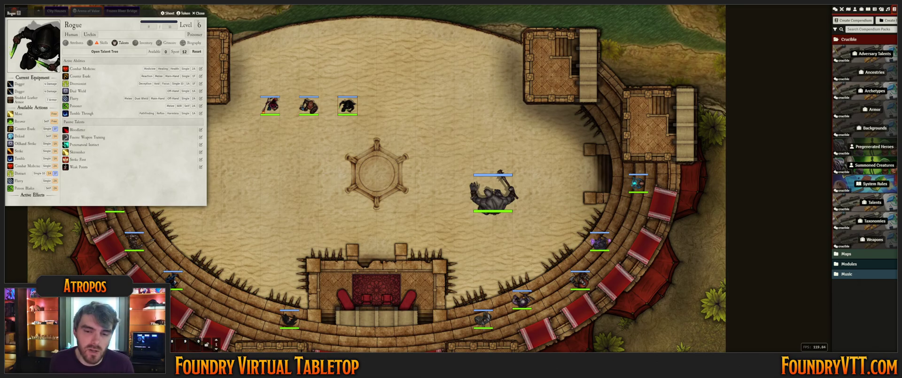
Check the character sheets of Ferrix and Urist, and close all open hero sheets
{"action": "scroll", "coordinate": [257, 151], "scroll_direction": "up", "scroll_amount": 5}
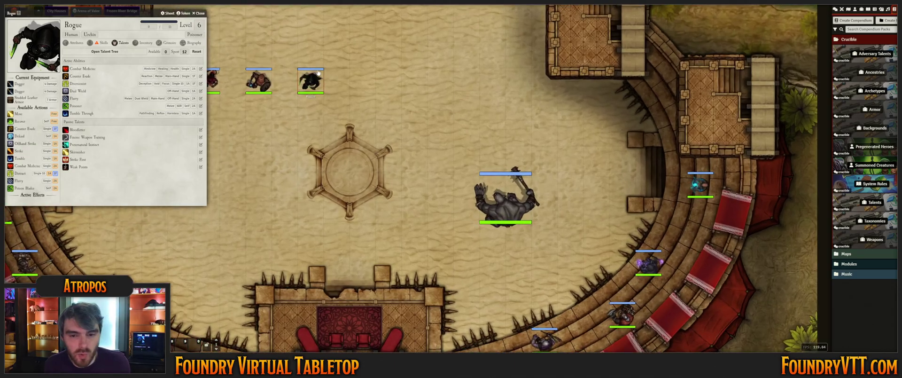
{"action": "scroll", "coordinate": [257, 150], "scroll_direction": "up", "scroll_amount": 9}
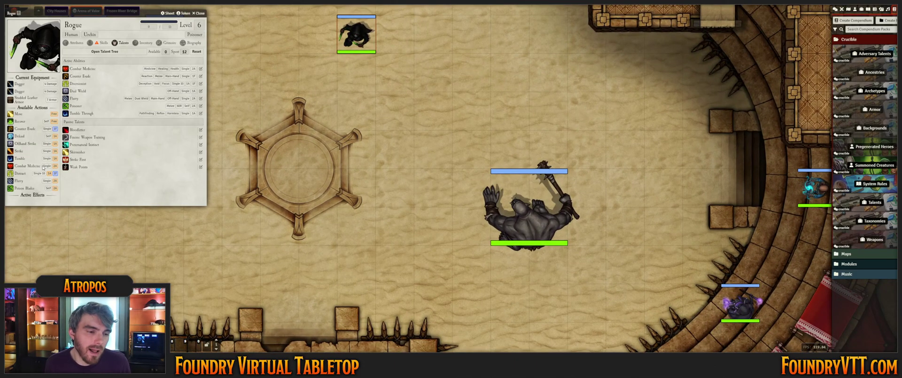
{"action": "left_click_drag", "start_coordinate": [339, 50], "coordinate": [484, 111]}
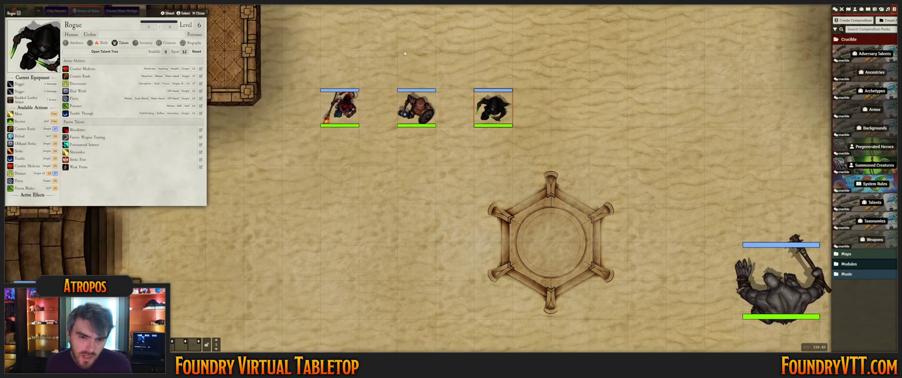
{"action": "double_click", "coordinate": [340, 108]}
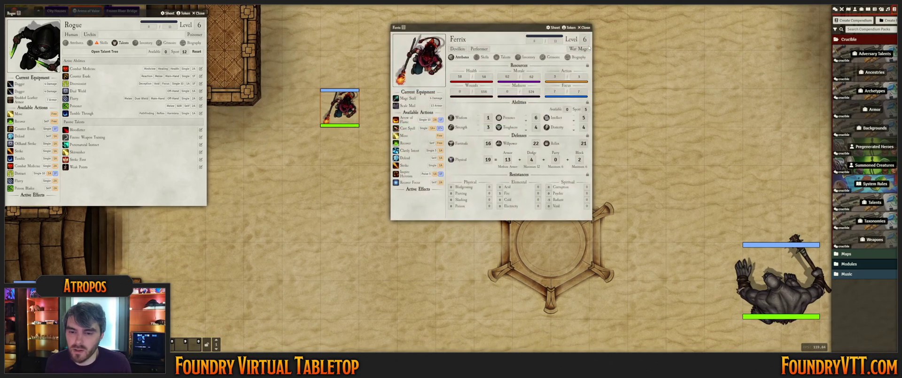
{"action": "left_click", "coordinate": [587, 29]}
{"action": "double_click", "coordinate": [416, 108]}
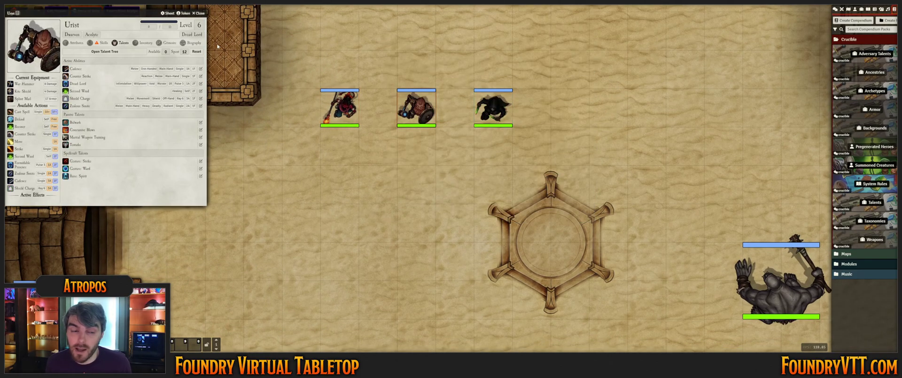
{"action": "left_click", "coordinate": [195, 13]}
{"action": "left_click", "coordinate": [195, 13]}
{"action": "scroll", "coordinate": [359, 167], "scroll_direction": "down", "scroll_amount": 2}
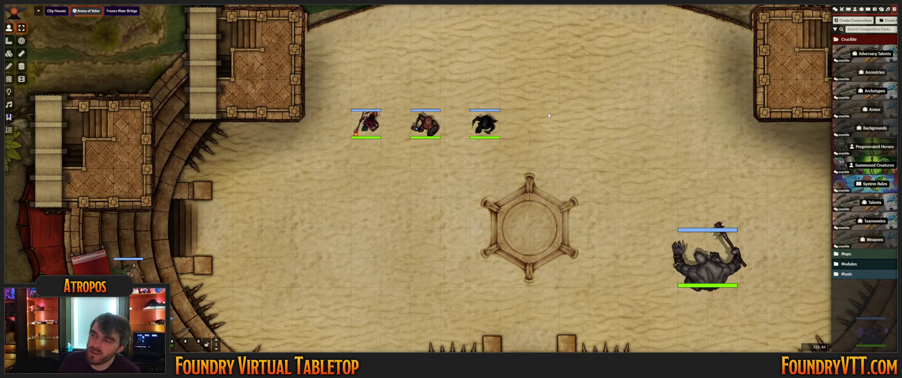
Add a hyena to the arena below the heroes and duplicate it into six hyenas spread toward the central hexagonal structure
{"action": "left_click", "coordinate": [855, 9]}
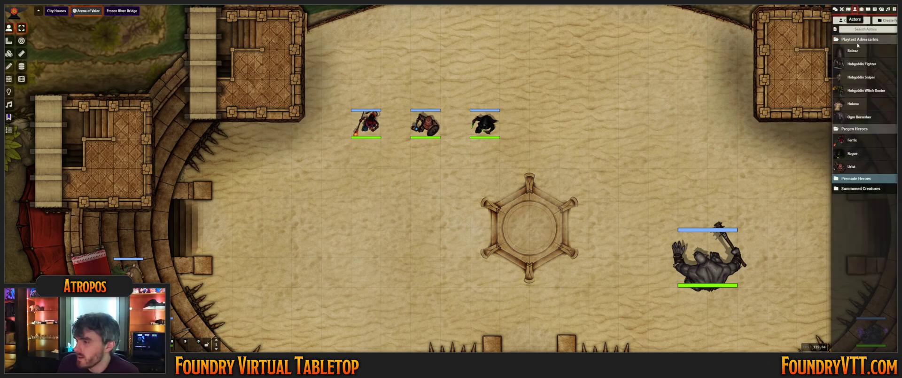
{"action": "left_click_drag", "start_coordinate": [834, 106], "coordinate": [367, 213]}
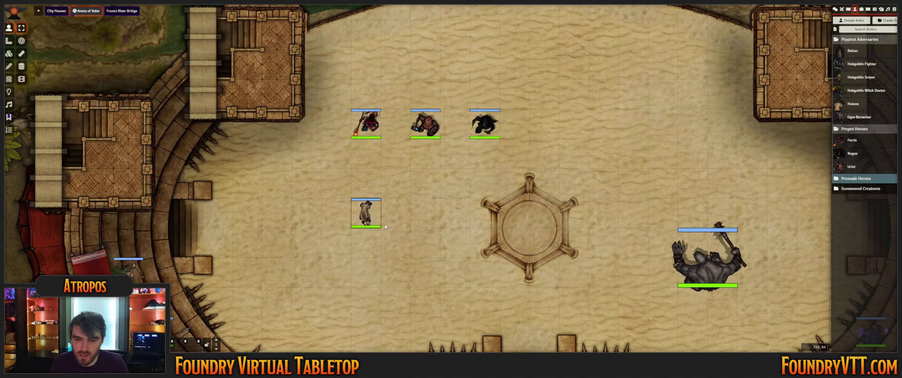
{"action": "key", "text": "ctrl+c"}
{"action": "key", "text": "ctrl+v"}
{"action": "key", "text": "ctrl+v"}
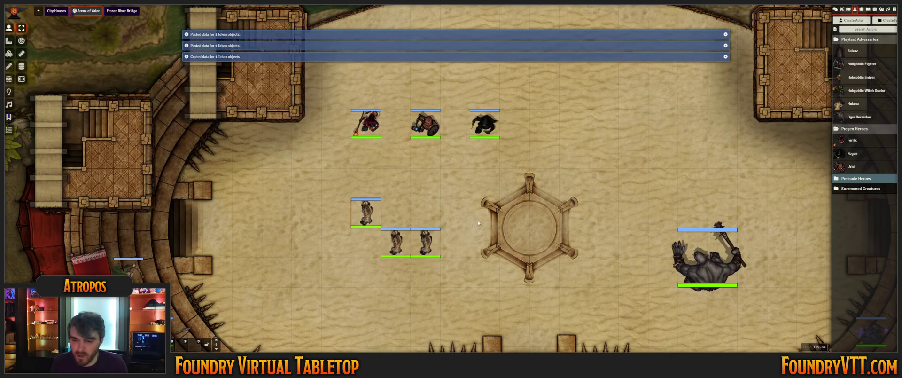
{"action": "left_click_drag", "start_coordinate": [427, 241], "coordinate": [450, 221]}
{"action": "key", "text": "ctrl+v"}
{"action": "key", "text": "ctrl+v"}
{"action": "key", "text": "ctrl+v"}
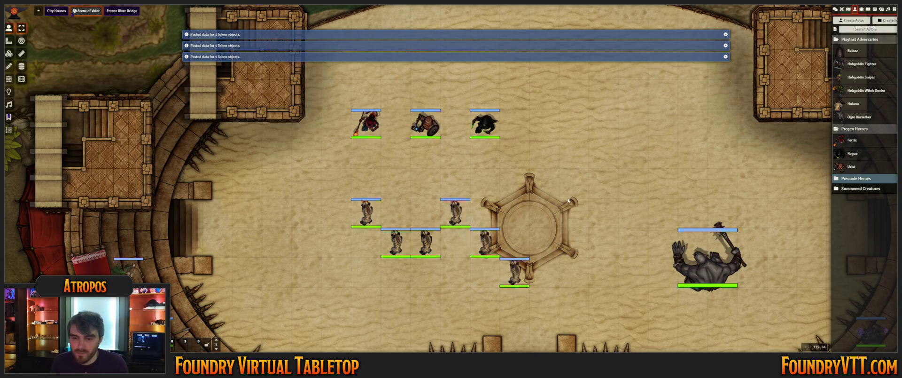
Move Urist in among the hyenas and place the area template for Urist's Formidable Presence action around the token
{"action": "left_click_drag", "start_coordinate": [568, 201], "coordinate": [500, 169]}
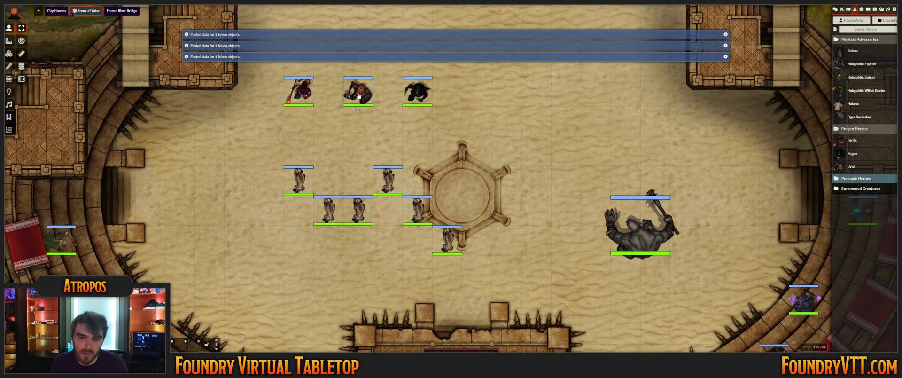
{"action": "left_click_drag", "start_coordinate": [359, 99], "coordinate": [335, 182]}
{"action": "double_click", "coordinate": [335, 182]}
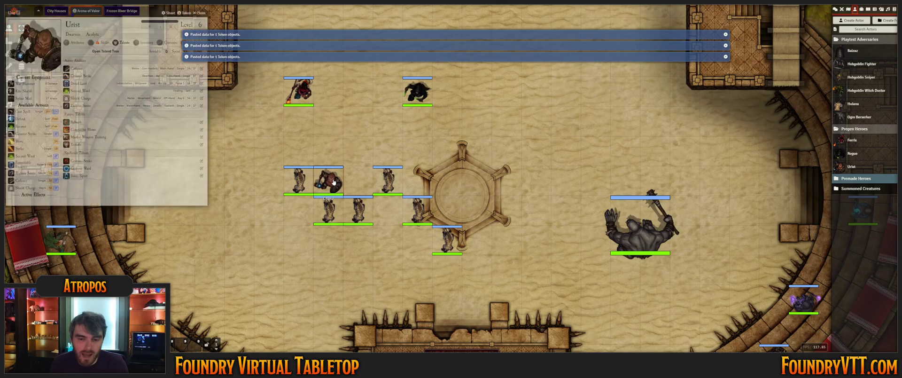
{"action": "key", "text": "ctrl+c"}
{"action": "key", "text": "ctrl+c"}
{"action": "left_click", "coordinate": [23, 165]}
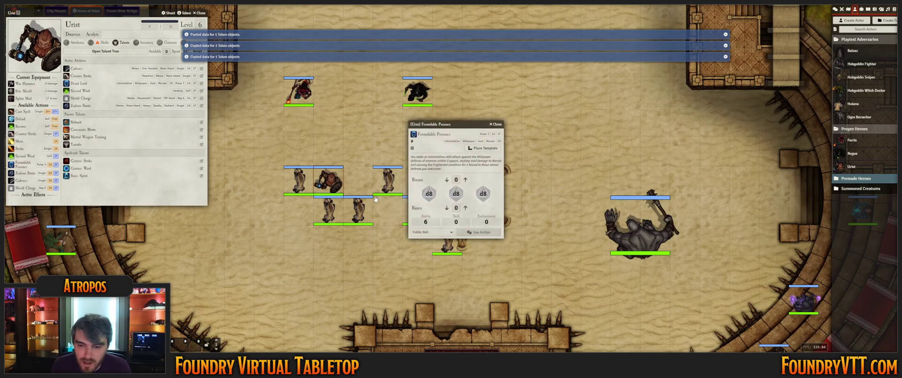
{"action": "left_click", "coordinate": [482, 148]}
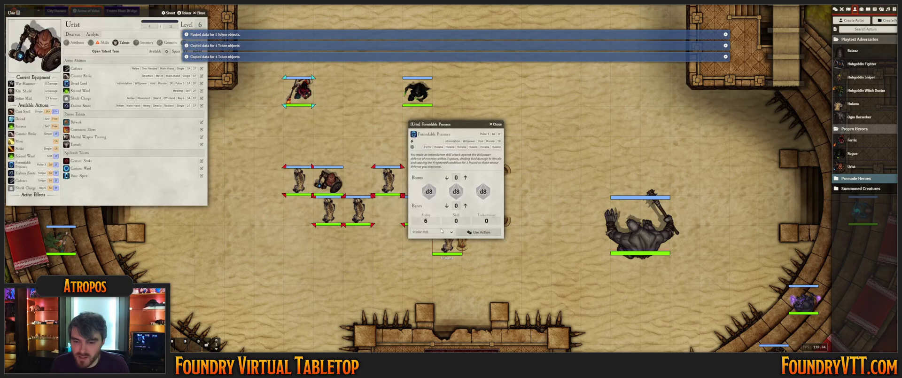
Roll Formidable Presence against the targets, confirm its result in the chat log and inspect its effects on the hyenas
{"action": "scroll", "coordinate": [478, 231], "scroll_direction": "up", "scroll_amount": 4}
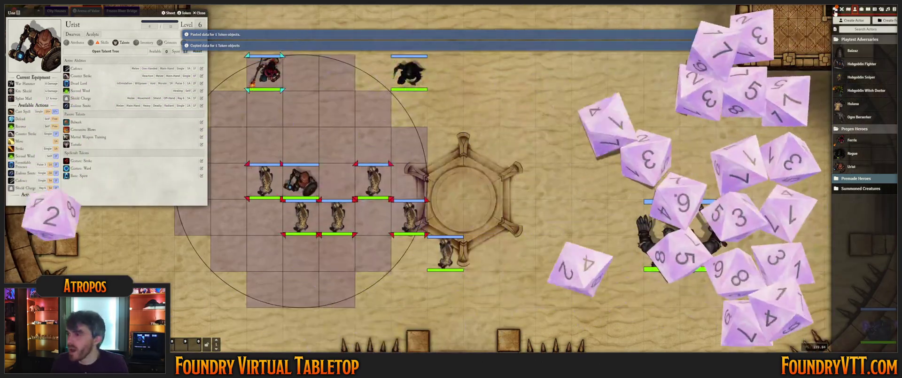
{"action": "left_click", "coordinate": [836, 10]}
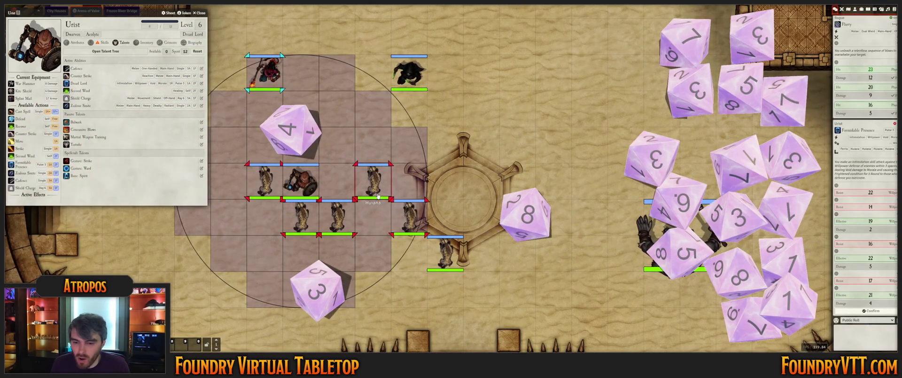
{"action": "left_click", "coordinate": [873, 310]}
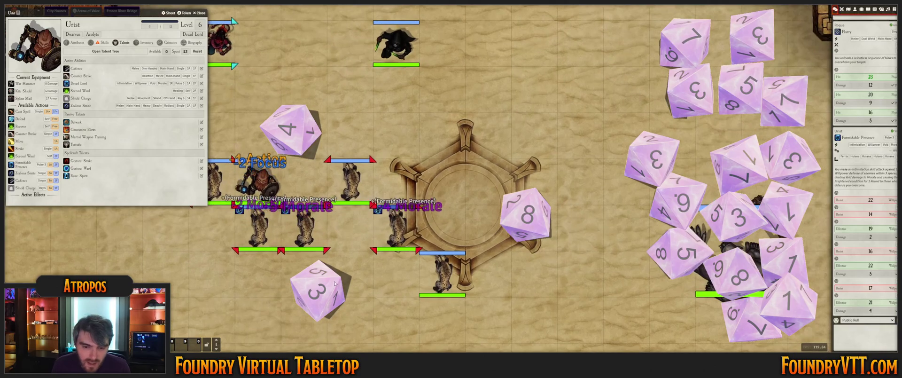
{"action": "left_click_drag", "start_coordinate": [379, 140], "coordinate": [481, 111]}
{"action": "scroll", "coordinate": [475, 117], "scroll_direction": "up", "scroll_amount": 4}
{"action": "key", "text": "t"}
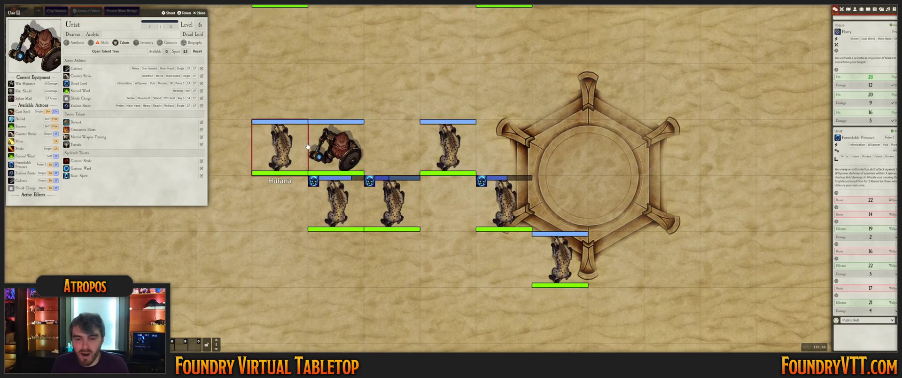
{"action": "scroll", "coordinate": [593, 121], "scroll_direction": "down", "scroll_amount": 4}
{"action": "scroll", "coordinate": [593, 121], "scroll_direction": "down", "scroll_amount": 2}
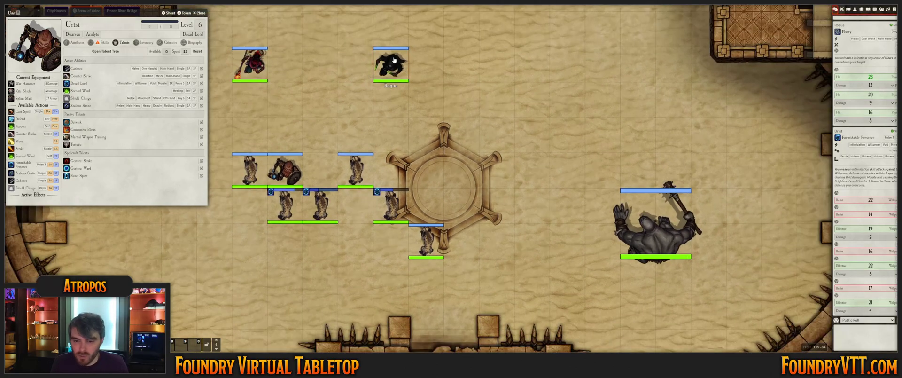
Try the Rogue beside the lowest hyena on the hexagonal structure, then put it back in its former spot
{"action": "left_click_drag", "start_coordinate": [392, 64], "coordinate": [470, 212]}
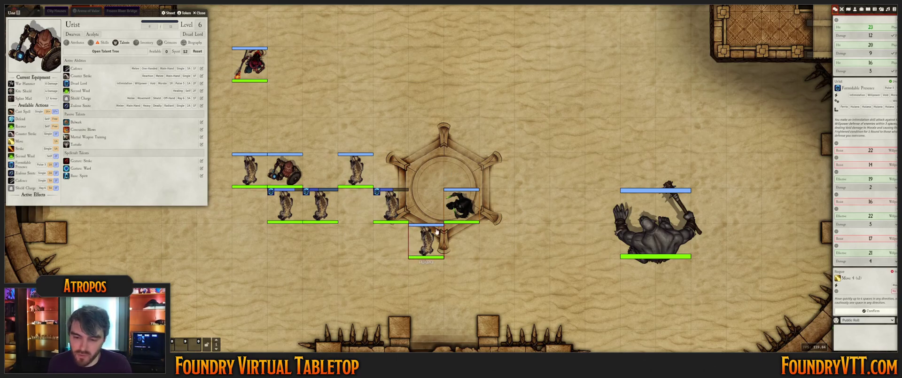
{"action": "left_click_drag", "start_coordinate": [459, 203], "coordinate": [407, 63]}
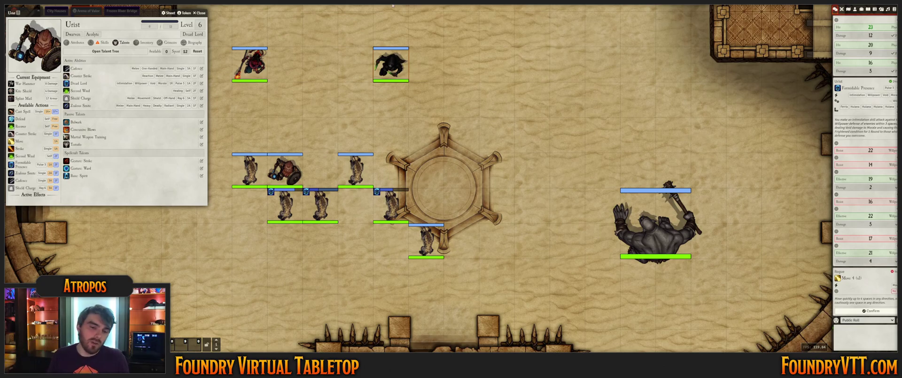
Move Urist back up between Ferrix and the Rogue and delete all six hyenas from the arena
{"action": "left_click_drag", "start_coordinate": [284, 170], "coordinate": [319, 99]}
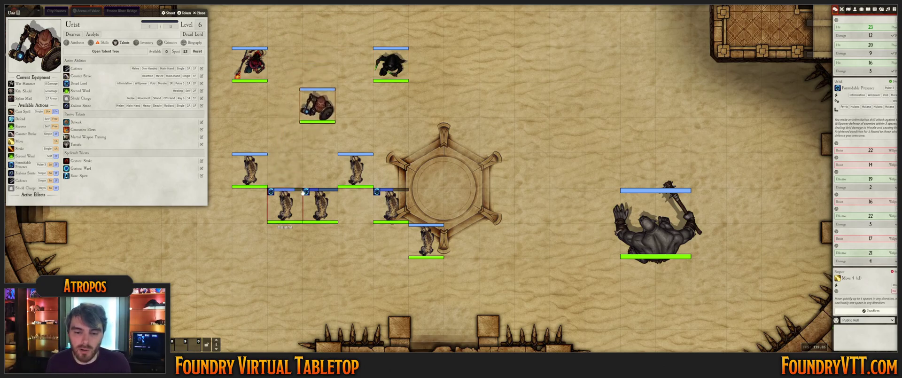
{"action": "left_click_drag", "start_coordinate": [472, 272], "coordinate": [471, 272]}
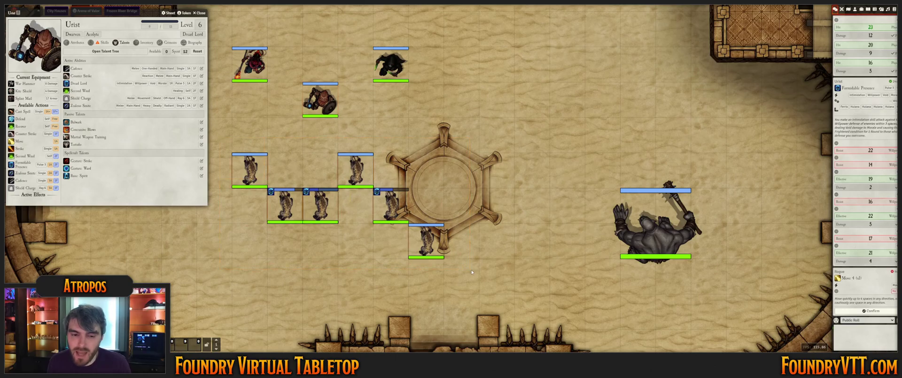
{"action": "key", "text": "Delete"}
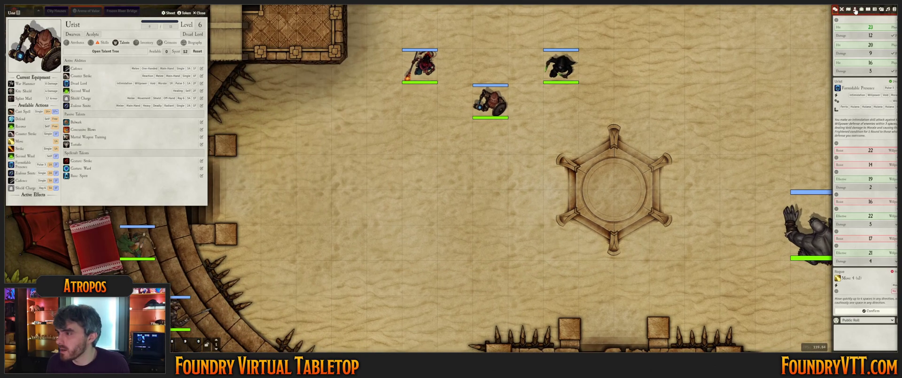
Add two Hobgoblin Fighters to the arena below Urist, side by side with one empty square between them
{"action": "left_click", "coordinate": [855, 10]}
{"action": "left_click_drag", "start_coordinate": [864, 66], "coordinate": [461, 187]}
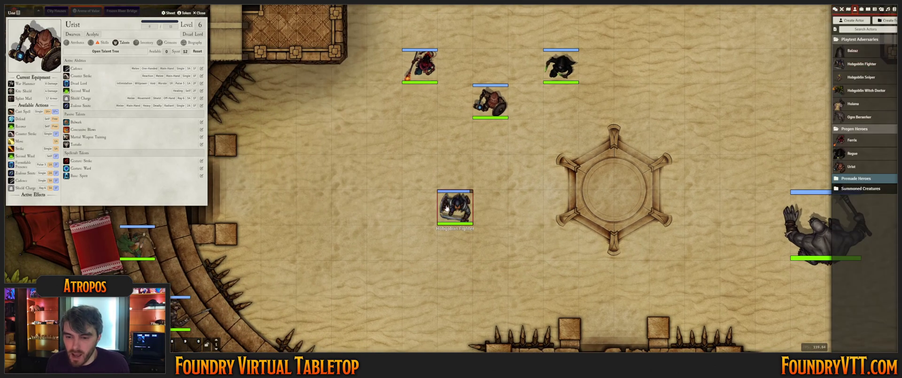
{"action": "left_click_drag", "start_coordinate": [868, 64], "coordinate": [528, 197]}
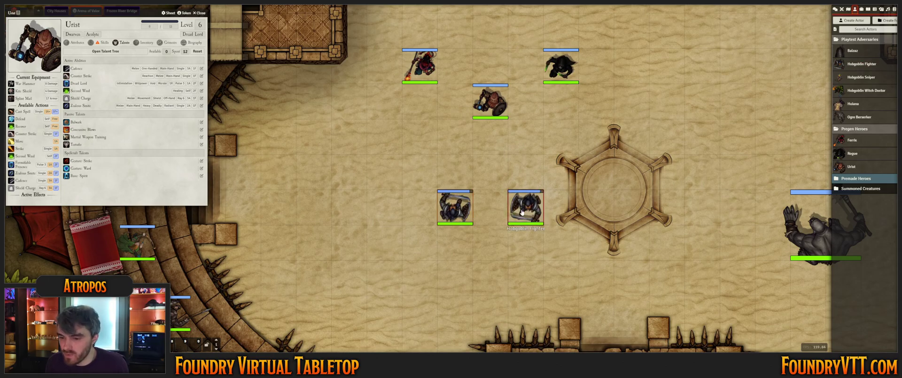
Add a Hobgoblin Witch Doctor centred below the two Hobgoblin Fighters and a Hobgoblin Sniper farther down near the spectator box
{"action": "left_click_drag", "start_coordinate": [831, 154], "coordinate": [489, 277]}
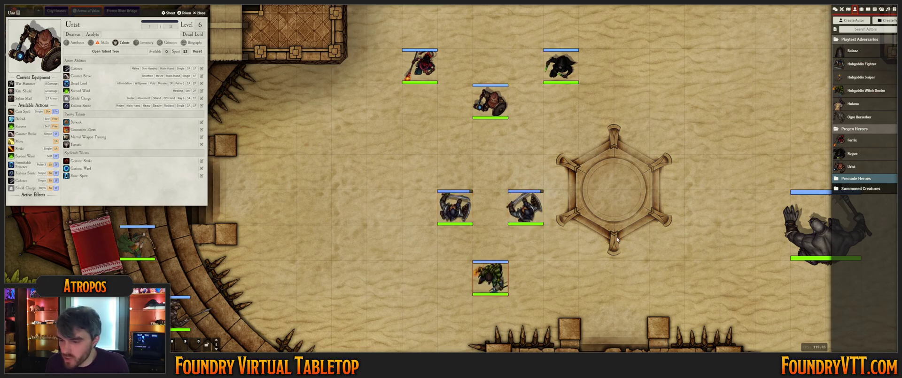
{"action": "left_click_drag", "start_coordinate": [672, 159], "coordinate": [569, 22]}
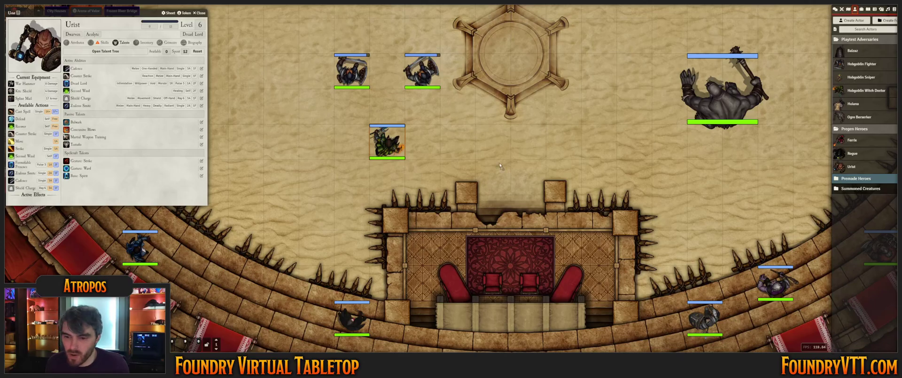
{"action": "left_click_drag", "start_coordinate": [861, 77], "coordinate": [493, 176]}
Move the Ogre Berserker closer to the hobgoblins, onto the lower-right edge of the hexagonal structure
{"action": "left_click_drag", "start_coordinate": [681, 99], "coordinate": [471, 65]}
{"action": "scroll", "coordinate": [610, 70], "scroll_direction": "down", "scroll_amount": 2}
{"action": "scroll", "coordinate": [610, 71], "scroll_direction": "down", "scroll_amount": 3}
{"action": "left_click_drag", "start_coordinate": [489, 108], "coordinate": [512, 127]}
{"action": "scroll", "coordinate": [511, 127], "scroll_direction": "up", "scroll_amount": 5}
{"action": "scroll", "coordinate": [451, 117], "scroll_direction": "down", "scroll_amount": 5}
{"action": "left_click_drag", "start_coordinate": [357, 96], "coordinate": [636, 71]}
{"action": "scroll", "coordinate": [447, 143], "scroll_direction": "up", "scroll_amount": 2}
Open the character sheets of the Ogre Berserker and Ferrix, placing Ferrix's sheet partly over Urist's
{"action": "double_click", "coordinate": [528, 127]}
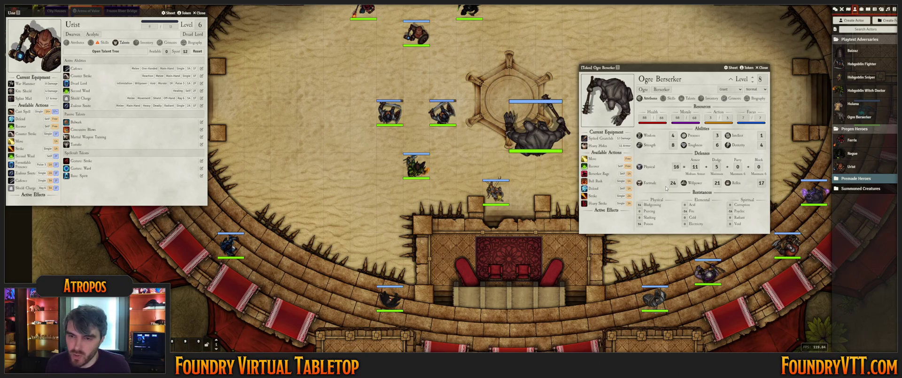
{"action": "double_click", "coordinate": [416, 36]}
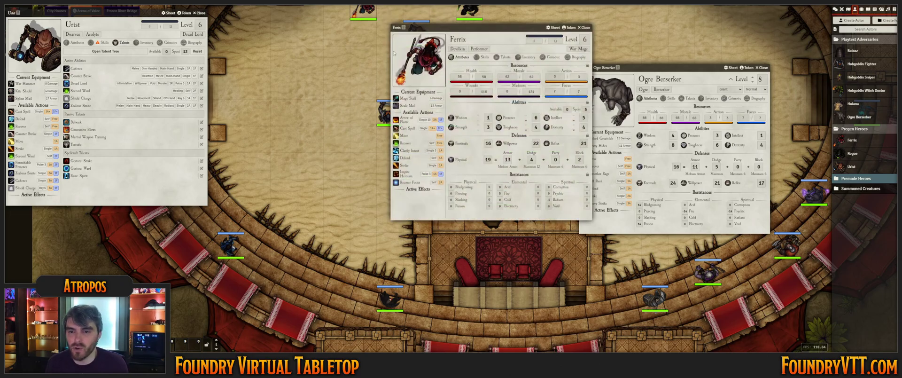
{"action": "left_click_drag", "start_coordinate": [482, 24], "coordinate": [204, 60]}
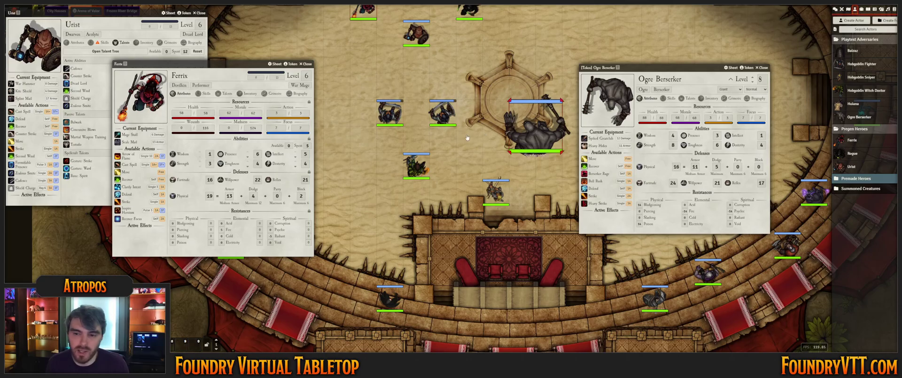
Cast a spell from Ferrix at the Ogre Berserker with the Lightning rune and Arrow gesture, and confirm its result in the chat log
{"action": "left_click", "coordinate": [128, 165]}
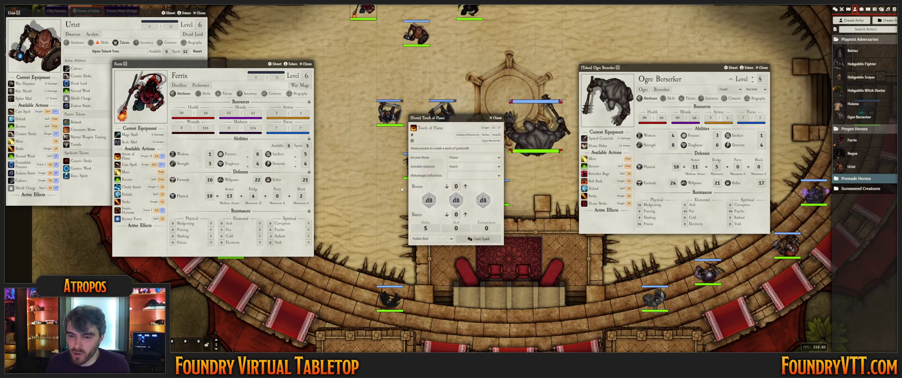
{"action": "left_click", "coordinate": [461, 171]}
{"action": "left_click", "coordinate": [474, 167]}
{"action": "left_click", "coordinate": [479, 181]}
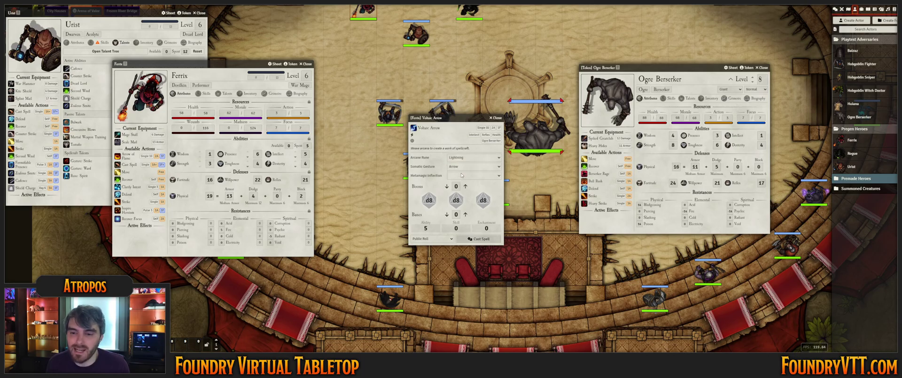
{"action": "left_click", "coordinate": [479, 238]}
{"action": "left_click_drag", "start_coordinate": [439, 120], "coordinate": [420, 126]}
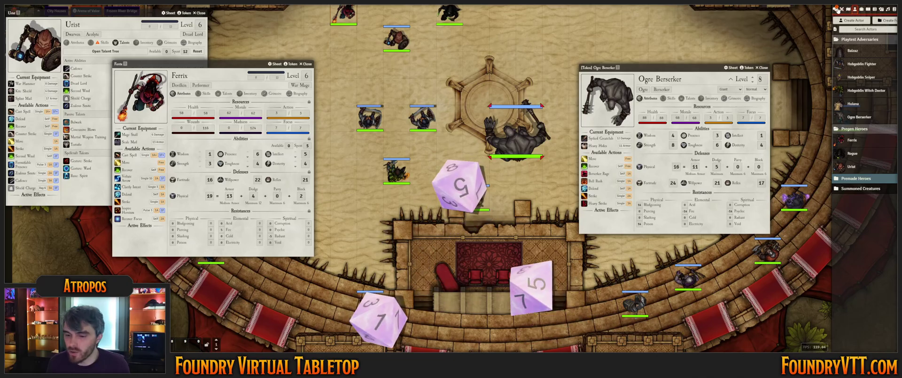
{"action": "left_click", "coordinate": [835, 9]}
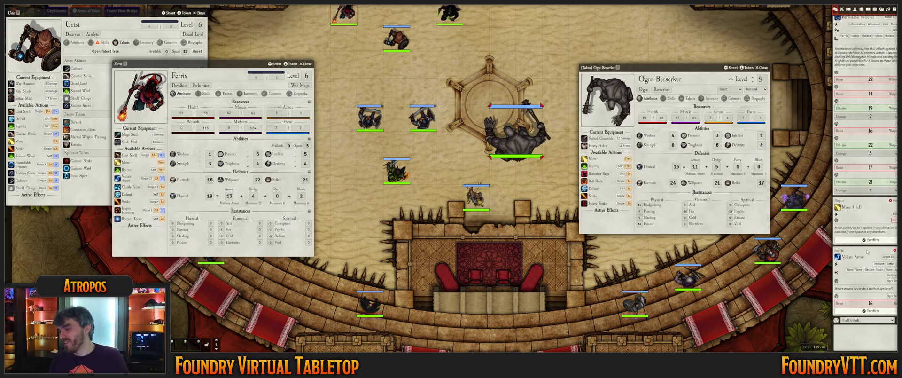
{"action": "left_click", "coordinate": [875, 312]}
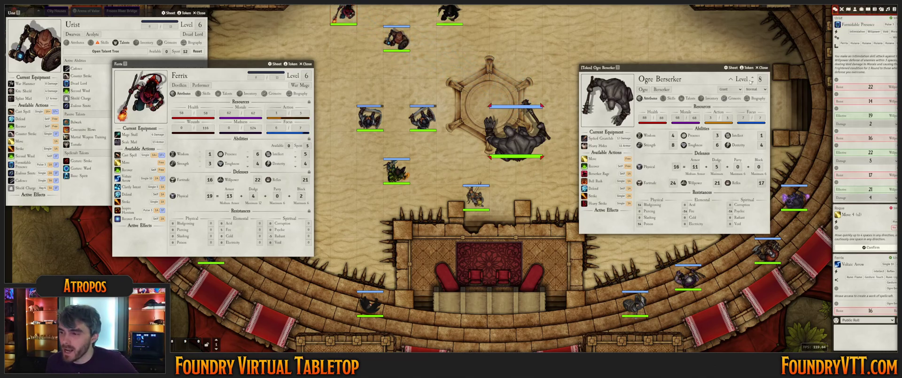
Check the Ogre Berserker's defenses on its sheet, then close that sheet and Urist's
{"action": "left_click", "coordinate": [762, 68]}
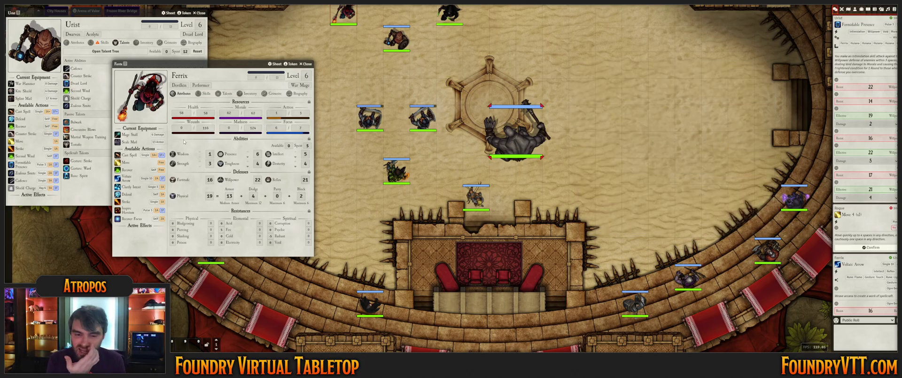
{"action": "scroll", "coordinate": [522, 137], "scroll_direction": "up", "scroll_amount": 1}
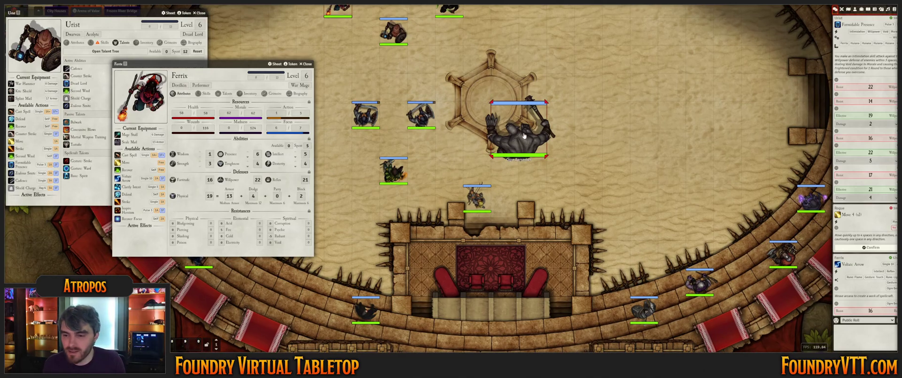
{"action": "double_click", "coordinate": [522, 137]}
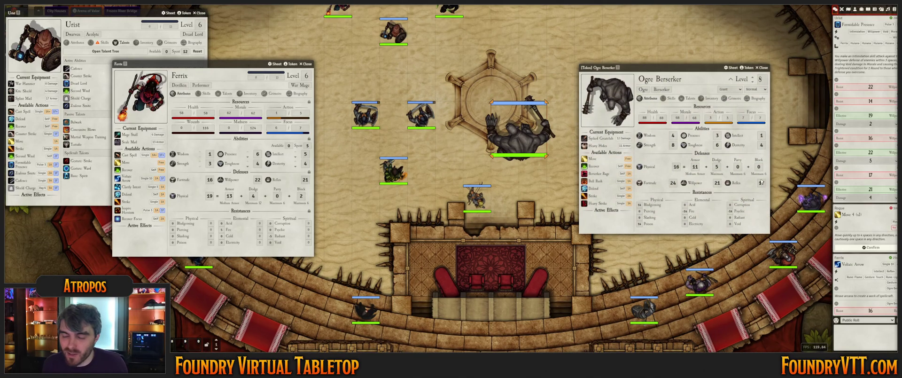
{"action": "left_click", "coordinate": [759, 68]}
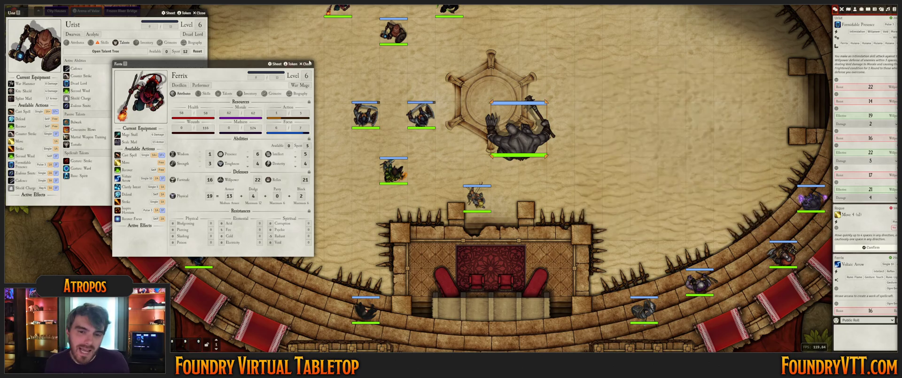
{"action": "left_click", "coordinate": [308, 63]}
{"action": "left_click", "coordinate": [204, 16]}
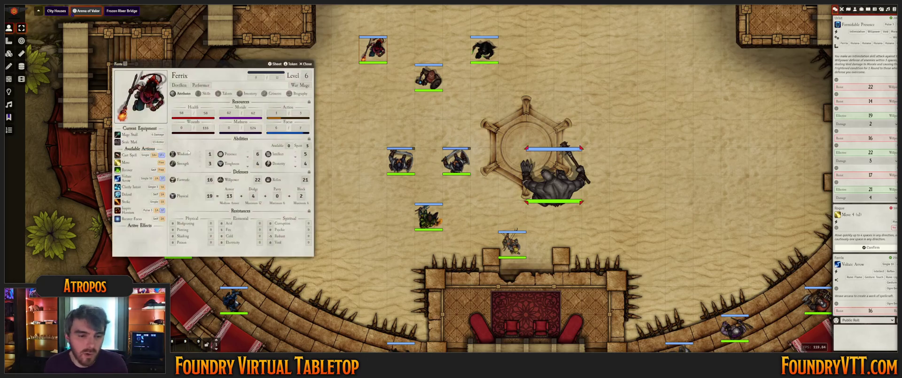
Cast Ferrix's Voltaic Arrow at the Ogre Berserker again and close Ferrix's sheet
{"action": "left_click", "coordinate": [127, 178]}
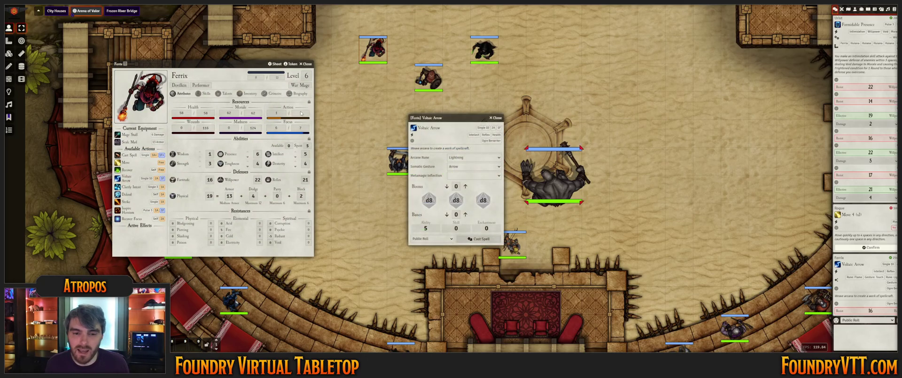
{"action": "left_click", "coordinate": [478, 239]}
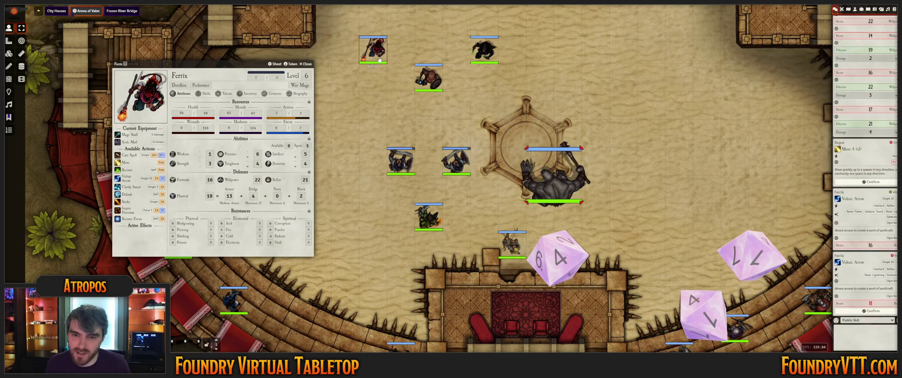
{"action": "key", "text": "1"}
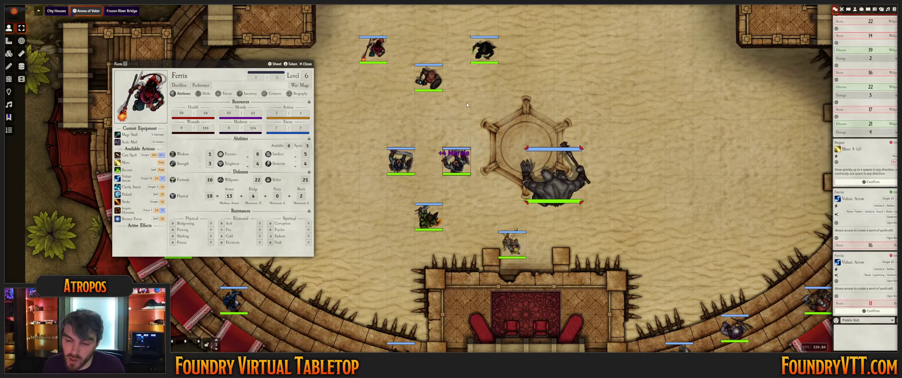
{"action": "left_click", "coordinate": [306, 63]}
Apply the Disoriented condition to the left Hobgoblin Fighter and open its sheet briefly
{"action": "scroll", "coordinate": [456, 179], "scroll_direction": "up", "scroll_amount": 7}
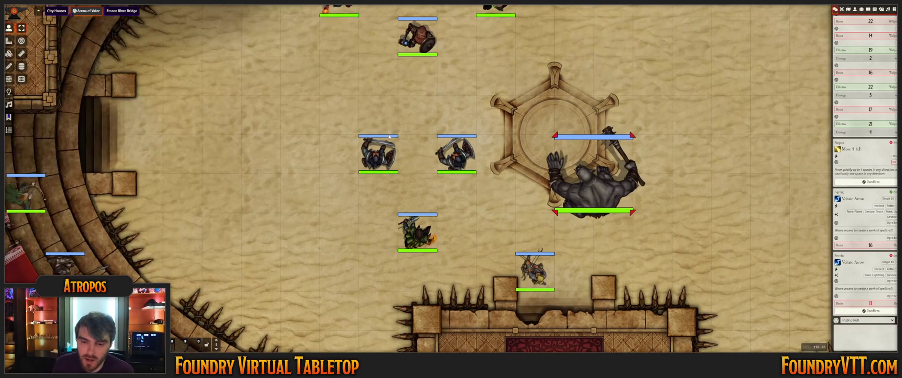
{"action": "right_click", "coordinate": [379, 144]}
{"action": "left_click", "coordinate": [412, 153]}
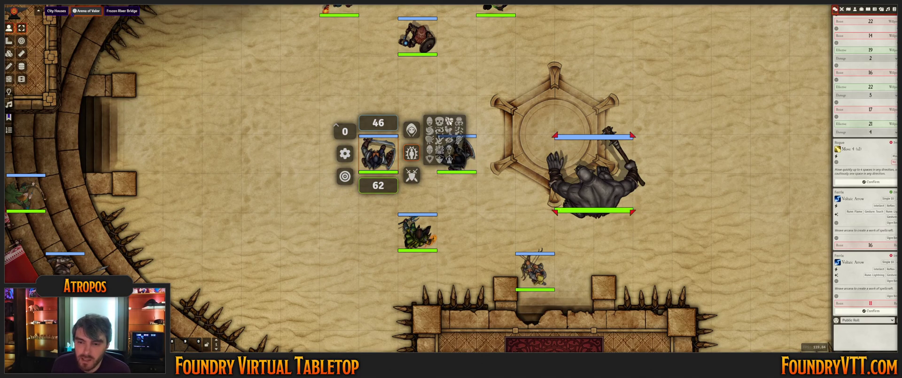
{"action": "left_click", "coordinate": [460, 131]}
{"action": "scroll", "coordinate": [375, 154], "scroll_direction": "up", "scroll_amount": 6}
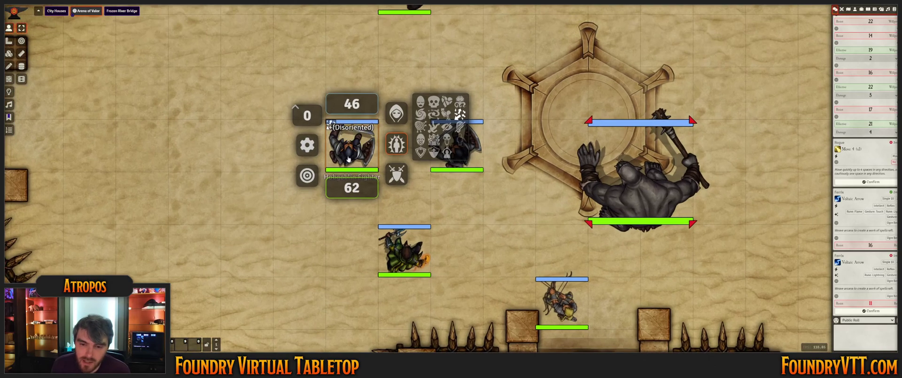
{"action": "double_click", "coordinate": [341, 149]}
{"action": "key", "text": "Escape"}
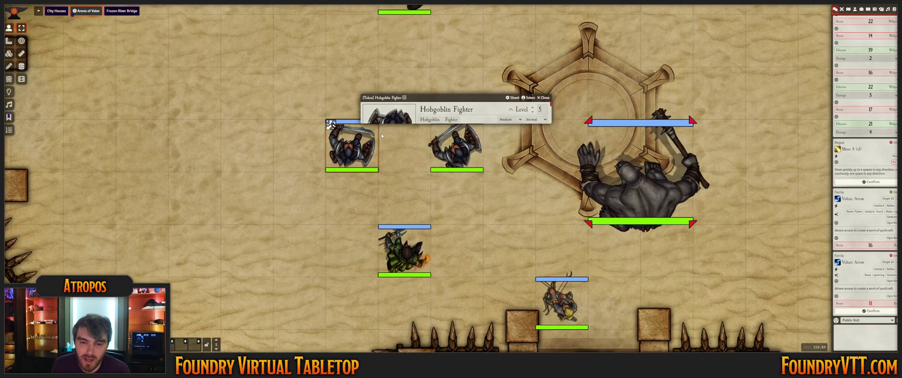
Remove the Disoriented condition from the left Hobgoblin Fighter and dismiss its token controls
{"action": "double_click", "coordinate": [358, 146]}
{"action": "right_click", "coordinate": [353, 146]}
{"action": "key", "text": "Escape"}
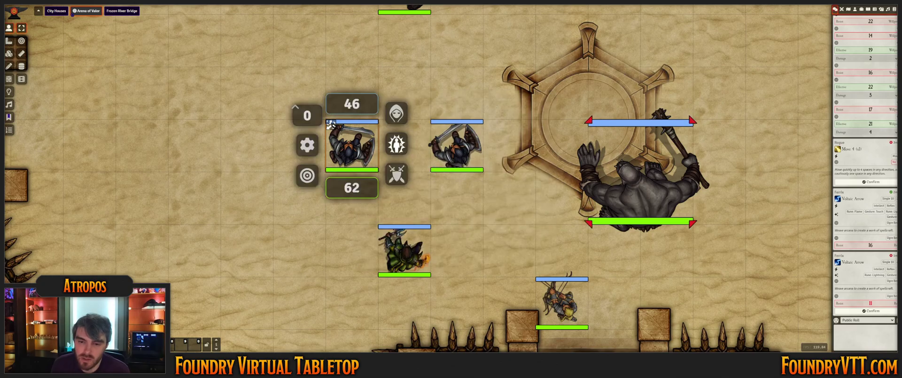
{"action": "left_click", "coordinate": [399, 147]}
{"action": "scroll", "coordinate": [461, 178], "scroll_direction": "down", "scroll_amount": 4}
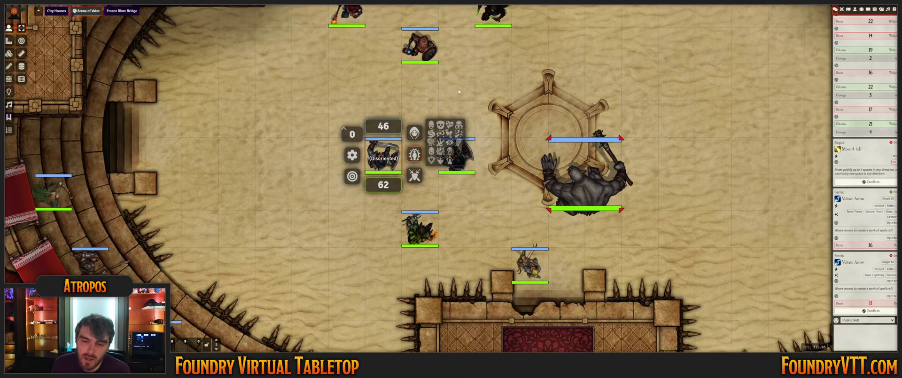
{"action": "left_click", "coordinate": [530, 147]}
{"action": "scroll", "coordinate": [513, 151], "scroll_direction": "down", "scroll_amount": 5}
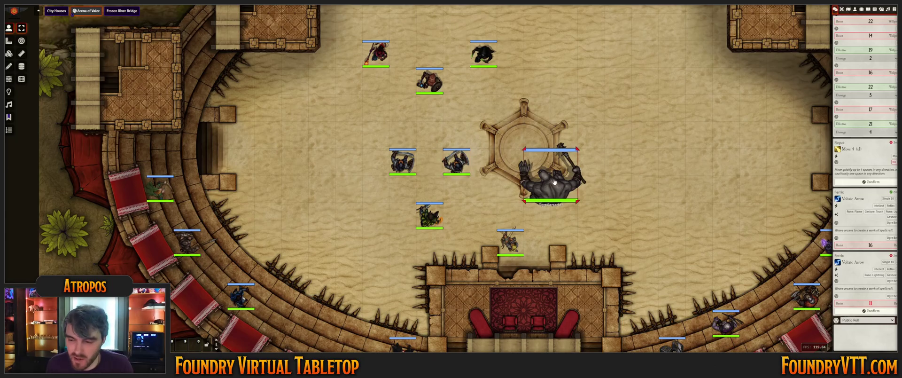
{"action": "scroll", "coordinate": [562, 131], "scroll_direction": "down", "scroll_amount": 6}
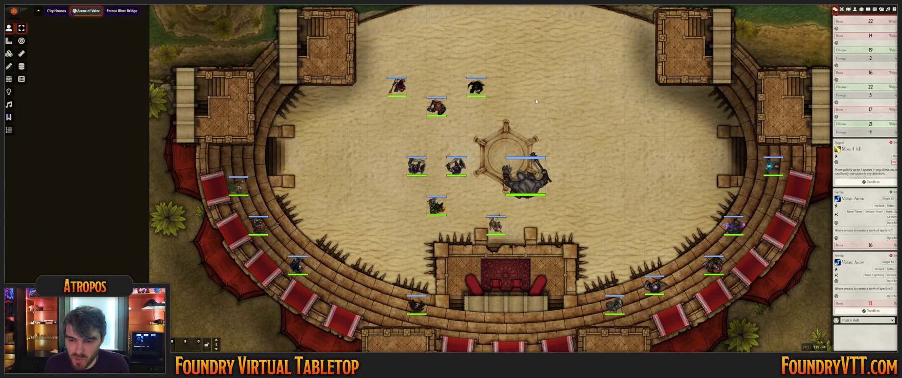
{"action": "scroll", "coordinate": [532, 119], "scroll_direction": "up", "scroll_amount": 3}
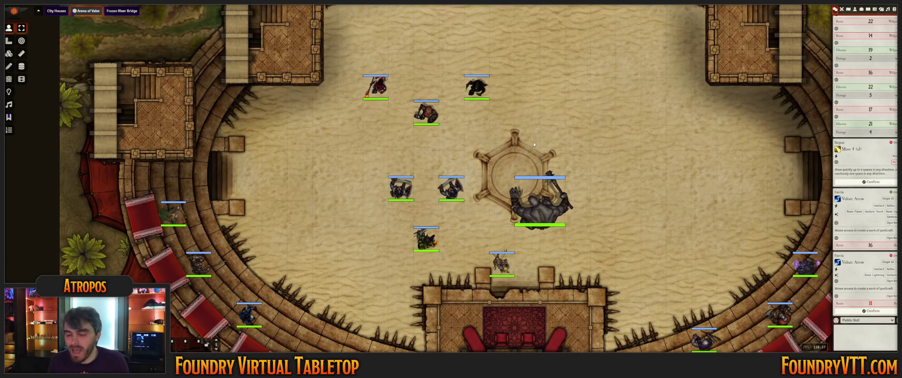
{"action": "left_click_drag", "start_coordinate": [499, 266], "coordinate": [477, 238]}
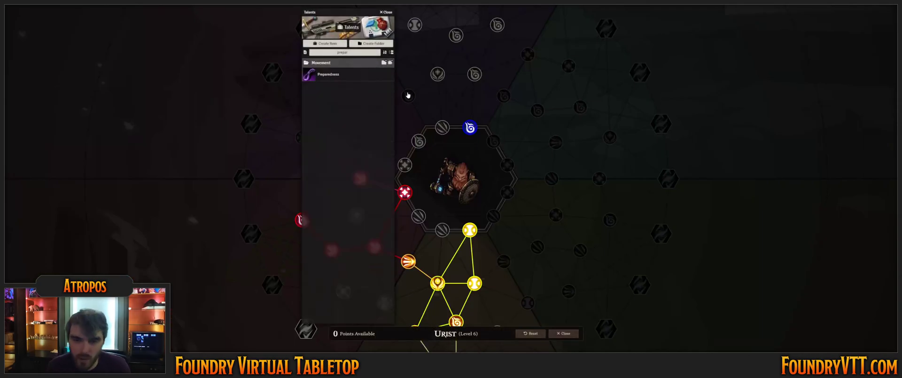
Close the Talents compendium and review the upper signature nodes of Urist's talent tree, including Beastmaster
{"action": "left_click", "coordinate": [392, 15]}
{"action": "left_click_drag", "start_coordinate": [416, 60], "coordinate": [404, 154]}
{"action": "left_click", "coordinate": [338, 88]}
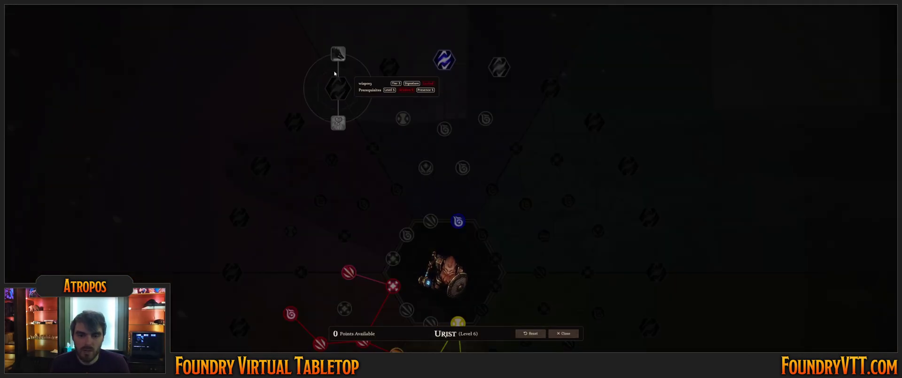
{"action": "mouse_move", "coordinate": [339, 56]}
{"action": "scroll", "coordinate": [339, 56], "scroll_direction": "up", "scroll_amount": 3}
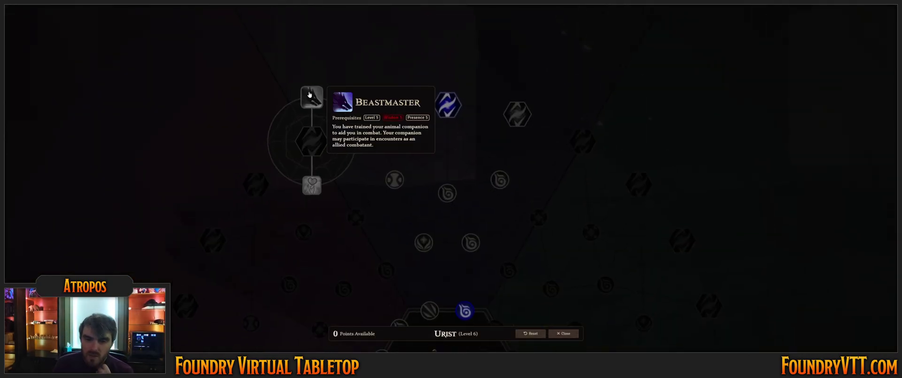
{"action": "mouse_move", "coordinate": [295, 89]}
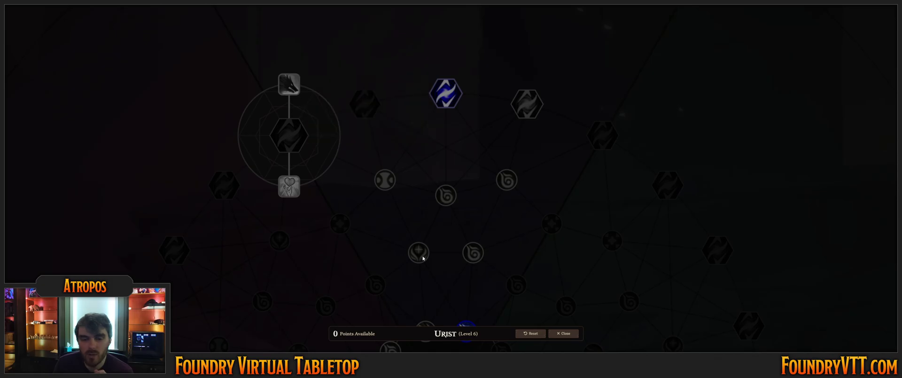
{"action": "scroll", "coordinate": [399, 250], "scroll_direction": "down", "scroll_amount": 2}
{"action": "mouse_move", "coordinate": [387, 111]}
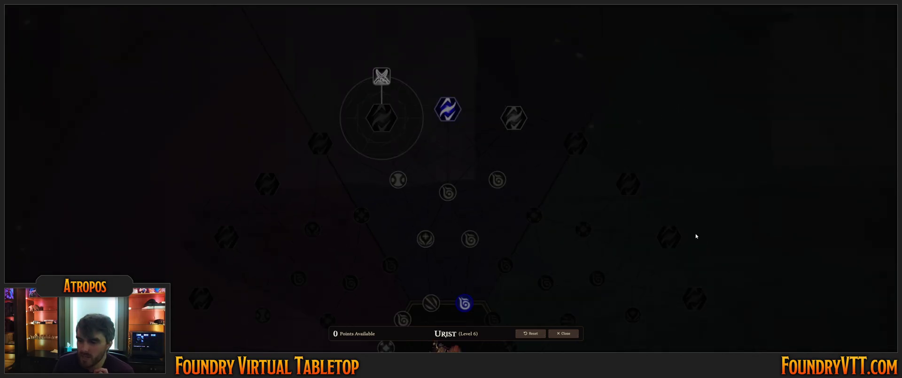
Read the Assassin and Conjurer signature talents in Urist's tree and close the tree
{"action": "left_click_drag", "start_coordinate": [697, 238], "coordinate": [537, 134]}
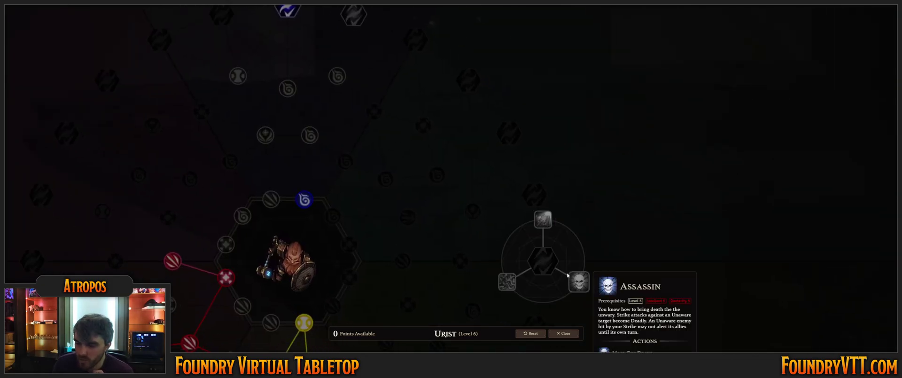
{"action": "mouse_move", "coordinate": [532, 156]}
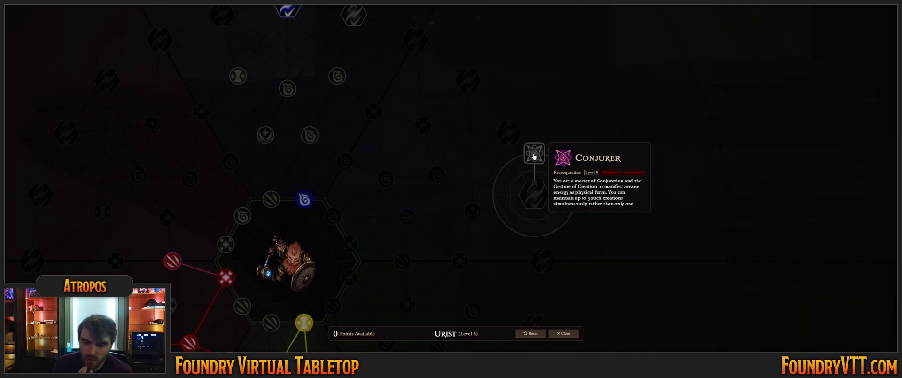
{"action": "mouse_move", "coordinate": [389, 182]}
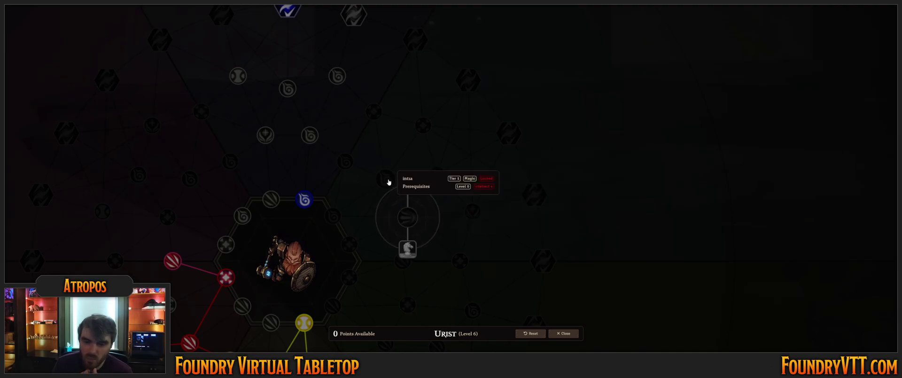
{"action": "mouse_move", "coordinate": [190, 147]}
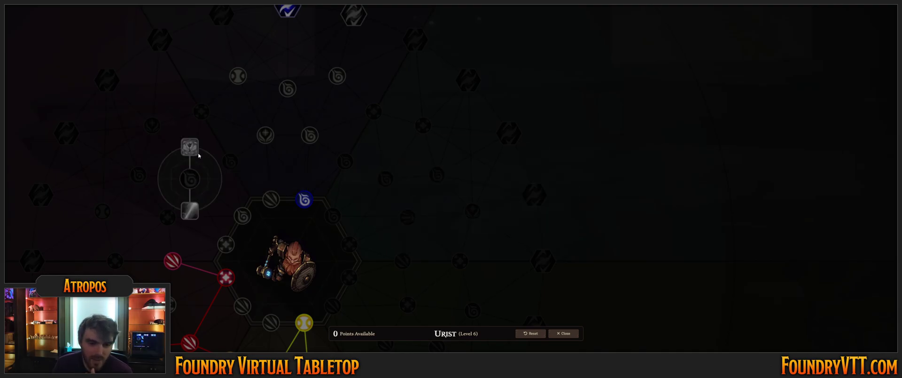
{"action": "mouse_move", "coordinate": [539, 195]}
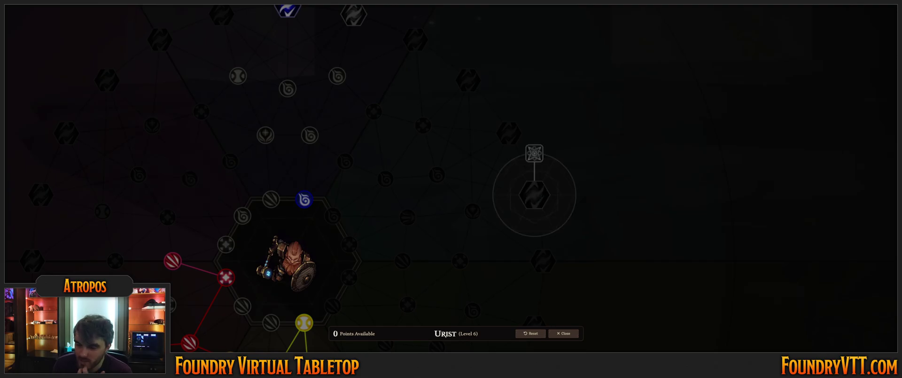
{"action": "left_click", "coordinate": [563, 333]}
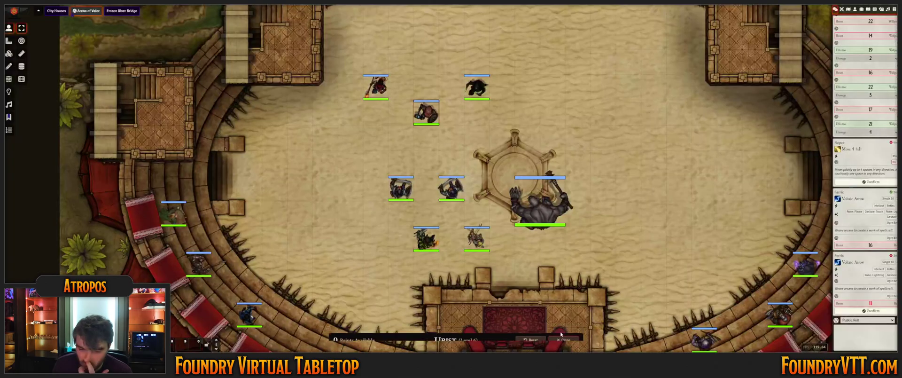
Create a new Protagonist actor named Conjurer
{"action": "left_click", "coordinate": [854, 9]}
{"action": "left_click", "coordinate": [852, 20]}
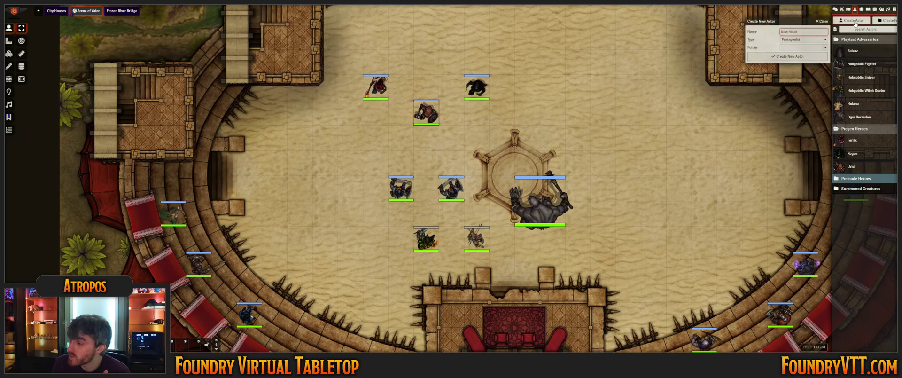
{"action": "key", "text": "Tab"}
{"action": "left_click", "coordinate": [790, 31]}
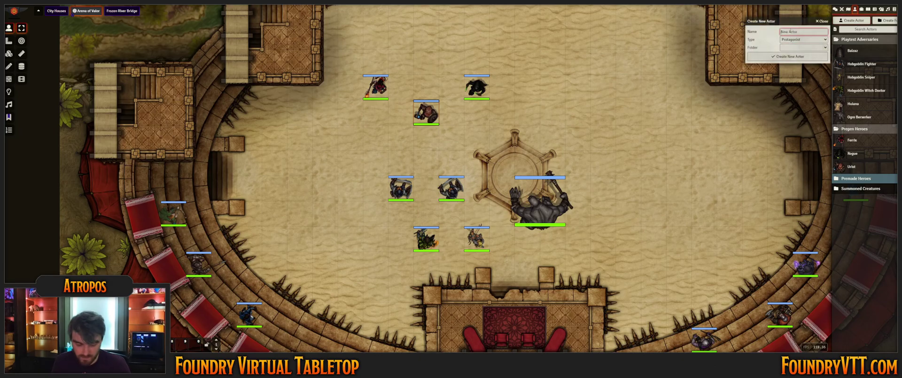
{"action": "type", "text": "Conjurer"}
{"action": "key", "text": "Return"}
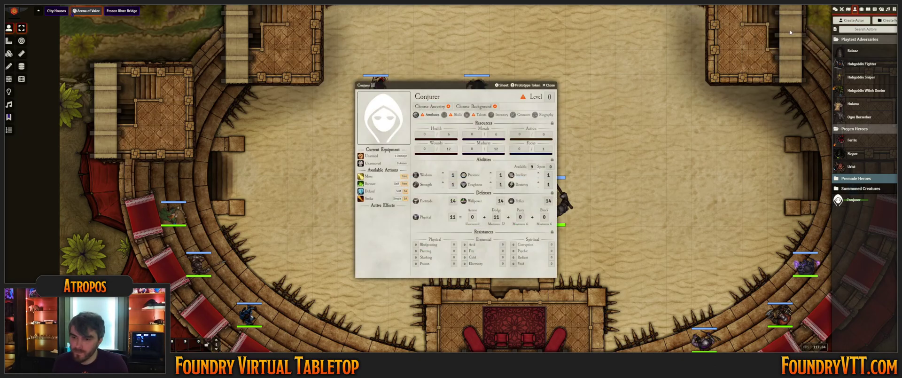
Set the Conjurer's portrait to the purple gnome wizard image from the heroes folder
{"action": "left_click", "coordinate": [384, 117]}
{"action": "scroll", "coordinate": [425, 225], "scroll_direction": "down", "scroll_amount": 2}
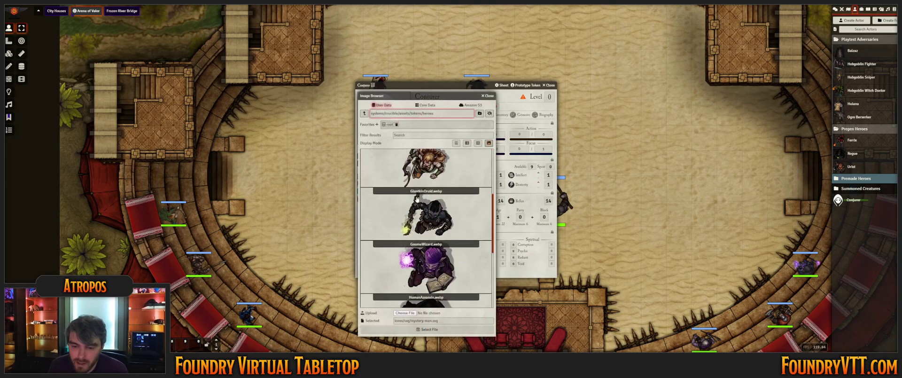
{"action": "left_click", "coordinate": [423, 230]}
{"action": "left_click", "coordinate": [429, 329]}
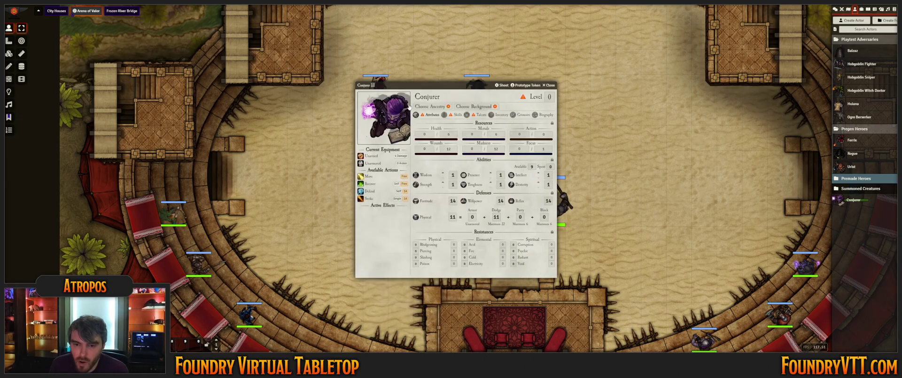
Give the Conjurer the Gnome ancestry and the Scholar background, and close the Backgrounds compendium
{"action": "left_click", "coordinate": [430, 106]}
{"action": "left_click", "coordinate": [260, 127]}
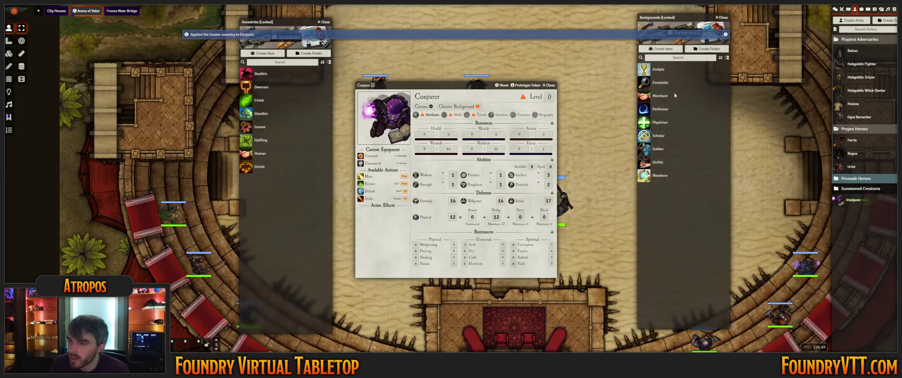
{"action": "left_click_drag", "start_coordinate": [658, 136], "coordinate": [458, 111]}
{"action": "left_click", "coordinate": [713, 33]}
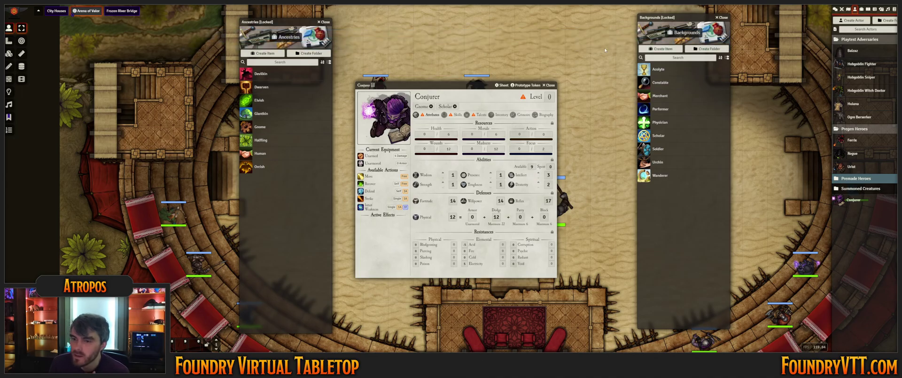
{"action": "left_click", "coordinate": [728, 17]}
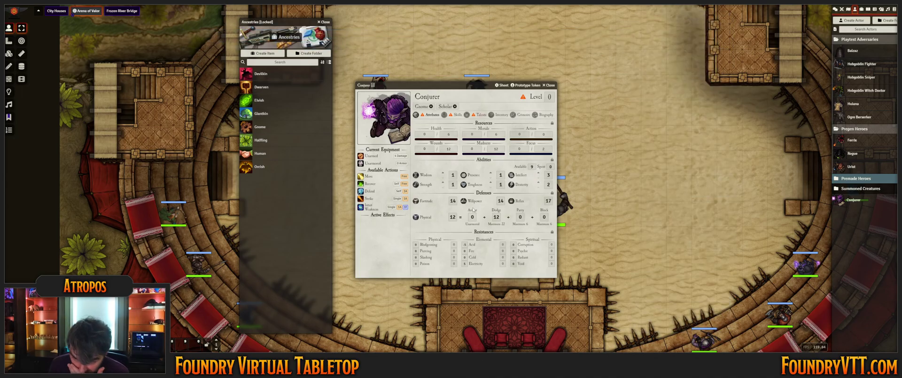
Spend the Conjurer's ability points to reach Wisdom 4, Presence 3, Intellect 5 and Toughness 3
{"action": "left_click", "coordinate": [538, 173]}
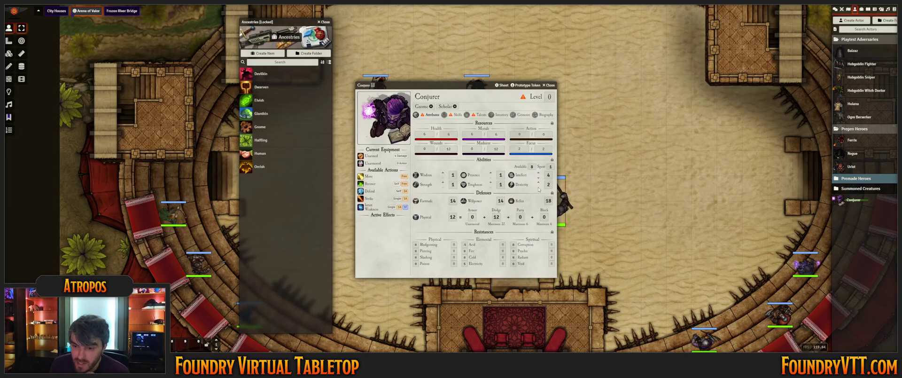
{"action": "left_click", "coordinate": [443, 175]}
{"action": "left_click", "coordinate": [443, 175]}
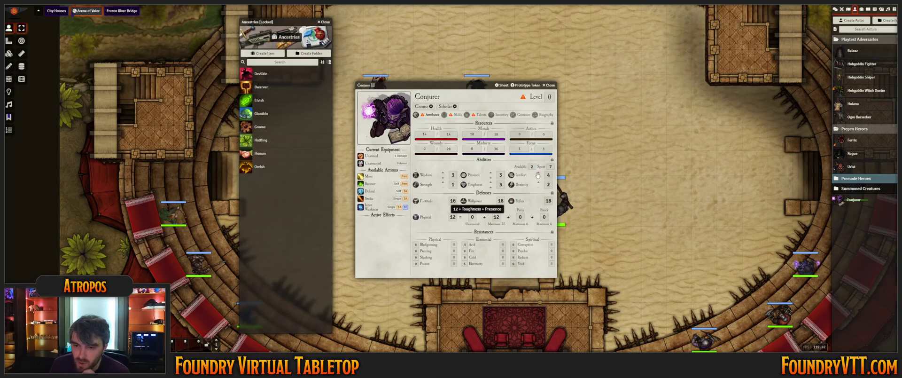
{"action": "left_click", "coordinate": [444, 174]}
{"action": "left_click", "coordinate": [538, 172]}
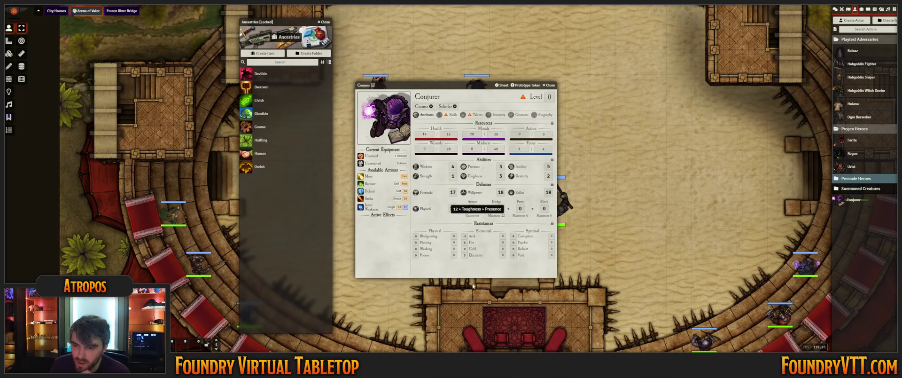
Spend the Conjurer's two skill points on one rank each in Arcana and Diplomacy
{"action": "left_click", "coordinate": [452, 114]}
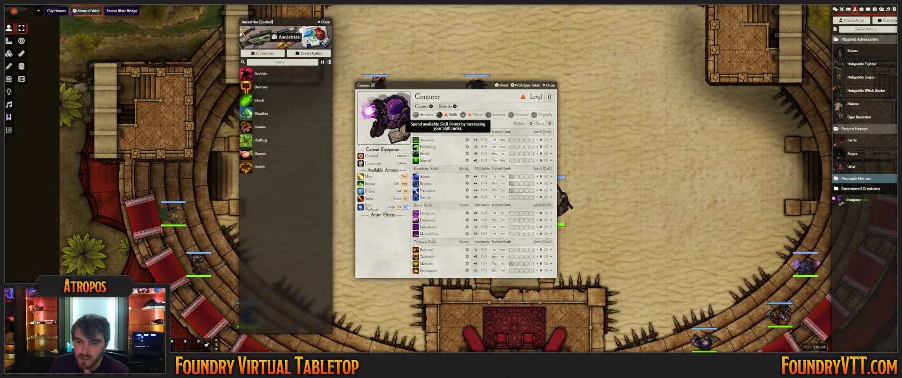
{"action": "left_click", "coordinate": [552, 177]}
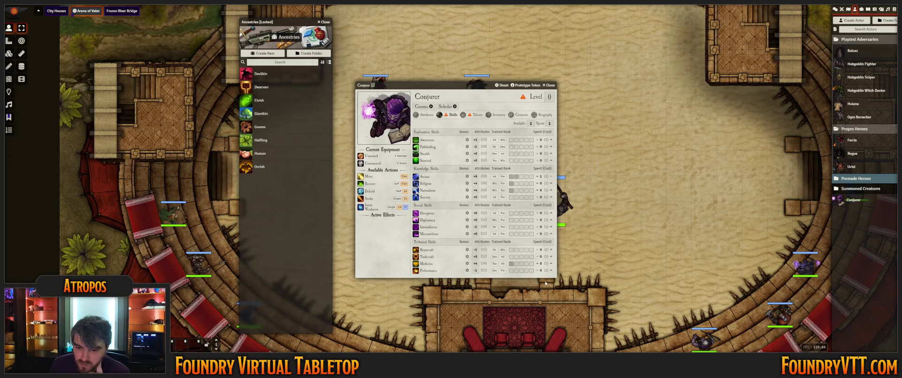
{"action": "left_click", "coordinate": [552, 220]}
Open the Conjurer's talent tree, close the Ancestries compendium and read the Gesture: Create talent
{"action": "left_click", "coordinate": [472, 115]}
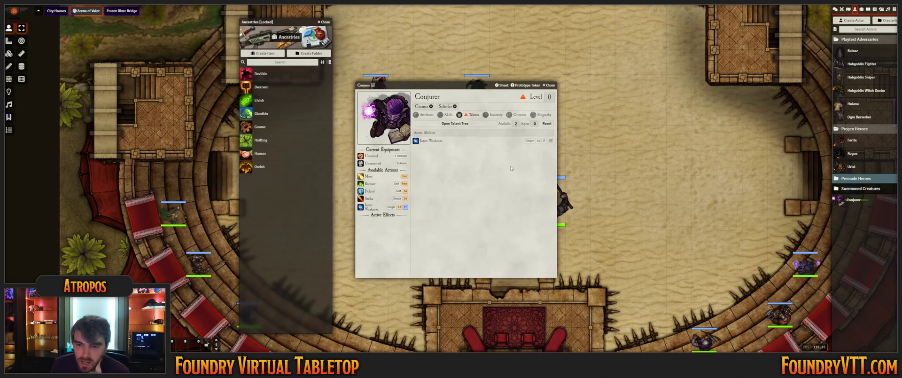
{"action": "left_click", "coordinate": [474, 124]}
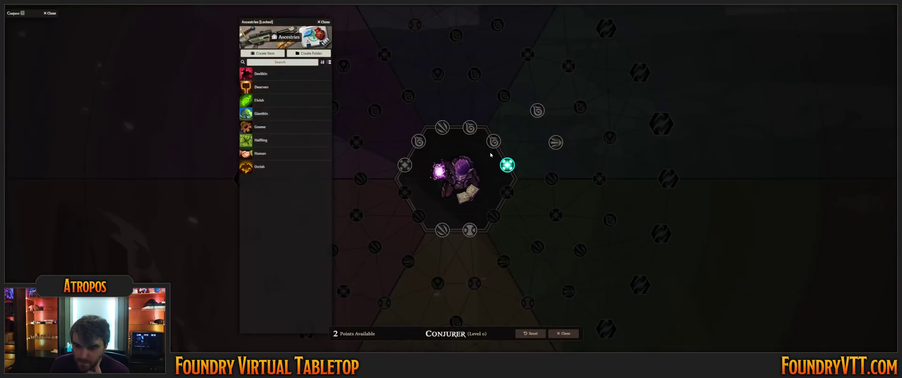
{"action": "left_click", "coordinate": [324, 22]}
{"action": "left_click", "coordinate": [410, 133]}
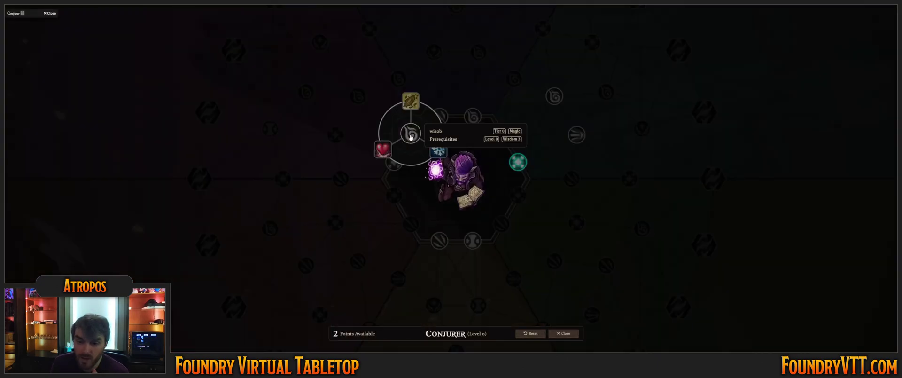
{"action": "left_click", "coordinate": [357, 96]}
{"action": "mouse_move", "coordinate": [361, 67]}
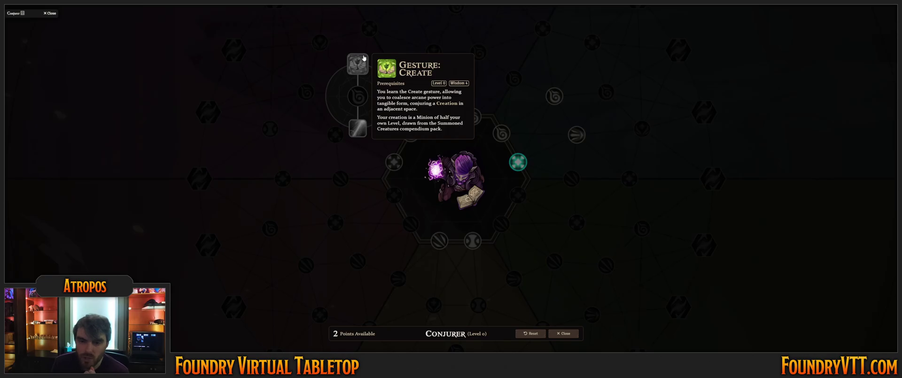
{"action": "left_click_drag", "start_coordinate": [326, 70], "coordinate": [322, 131]}
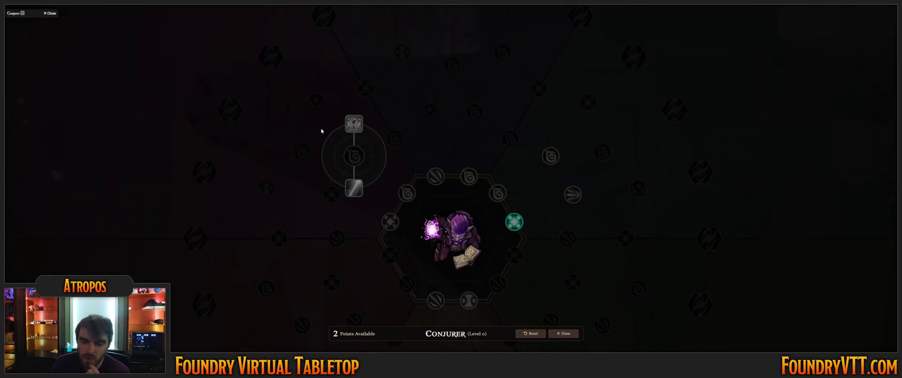
Purchase the Rune: Frost talent for the Conjurer from the tier 0 wisdom magic node
{"action": "left_click", "coordinate": [355, 158]}
{"action": "left_click", "coordinate": [404, 196]}
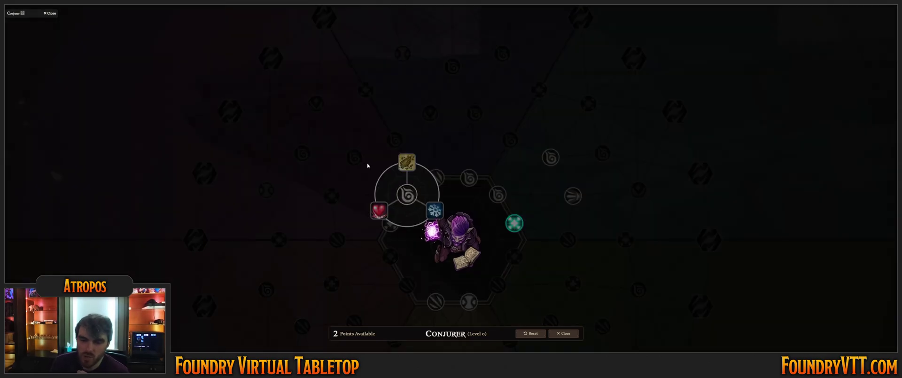
{"action": "left_click", "coordinate": [432, 209]}
{"action": "left_click", "coordinate": [429, 197]}
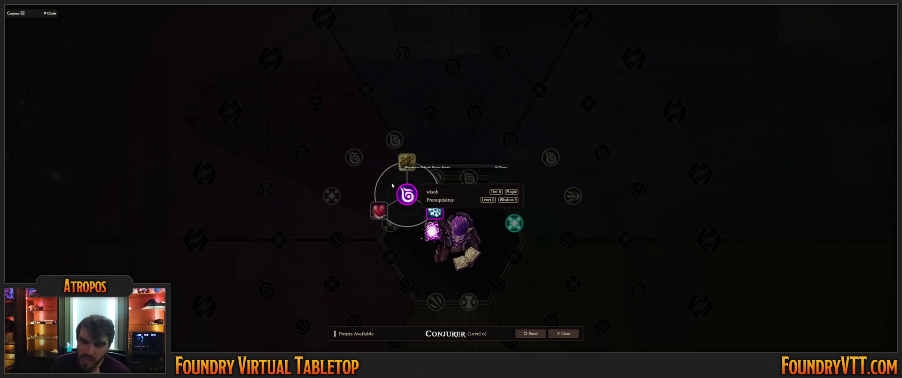
Purchase the Gesture: Create talent for the Conjurer and close the talent tree
{"action": "left_click", "coordinate": [352, 158]}
{"action": "left_click", "coordinate": [355, 126]}
{"action": "left_click", "coordinate": [417, 197]}
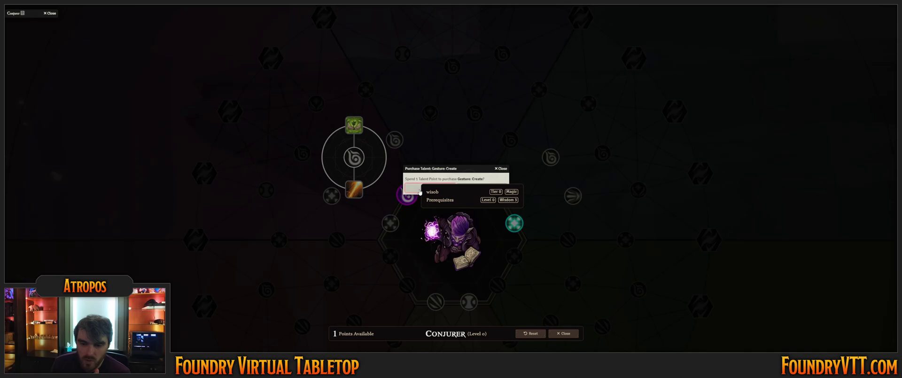
{"action": "left_click", "coordinate": [291, 152]}
{"action": "left_click", "coordinate": [563, 333]}
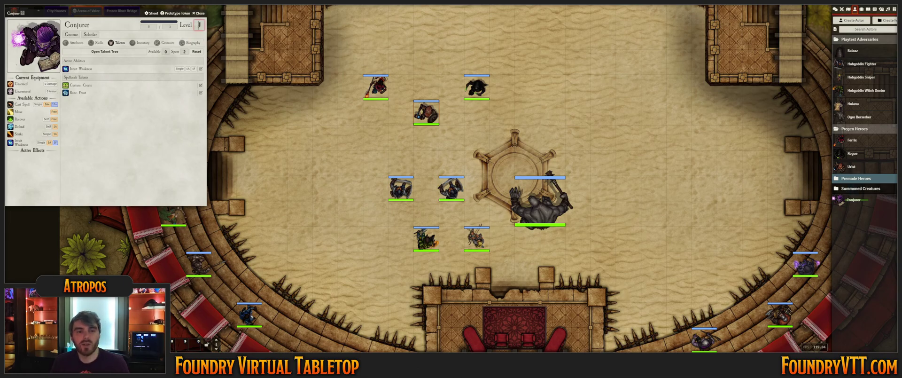
Raise the Conjurer to level 6 with Wisdom 5, Presence 4, Intellect 6 and Toughness 5, and open the skills
{"action": "left_click", "coordinate": [81, 43]}
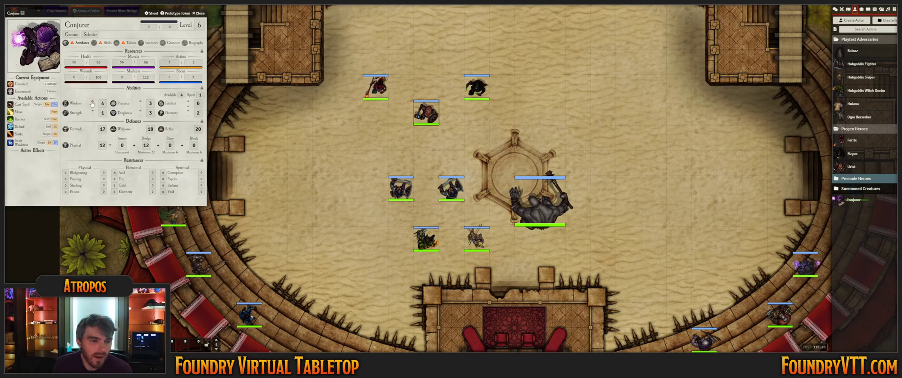
{"action": "left_click", "coordinate": [140, 111]}
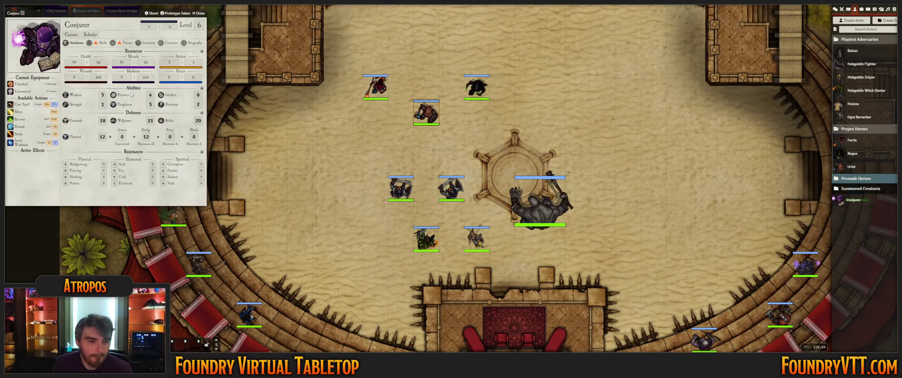
{"action": "left_click", "coordinate": [100, 43]}
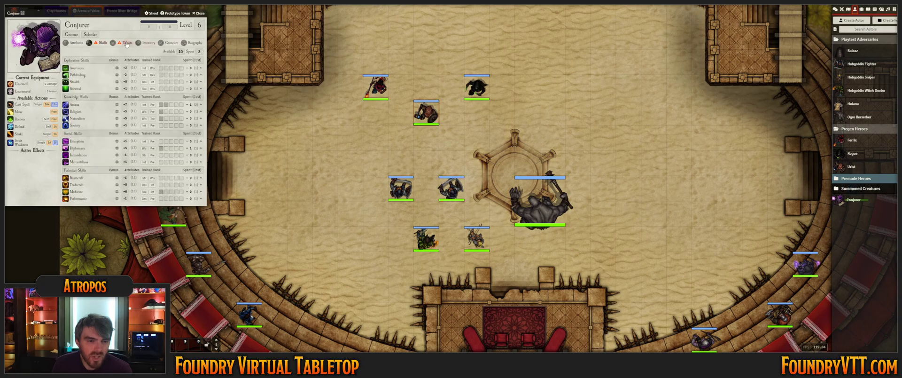
Open the Conjurer's talent tree and purchase the Rune: Earth talent from the tier 0 wisdom magic node
{"action": "left_click", "coordinate": [127, 43]}
{"action": "left_click", "coordinate": [137, 54]}
{"action": "left_click", "coordinate": [333, 109]}
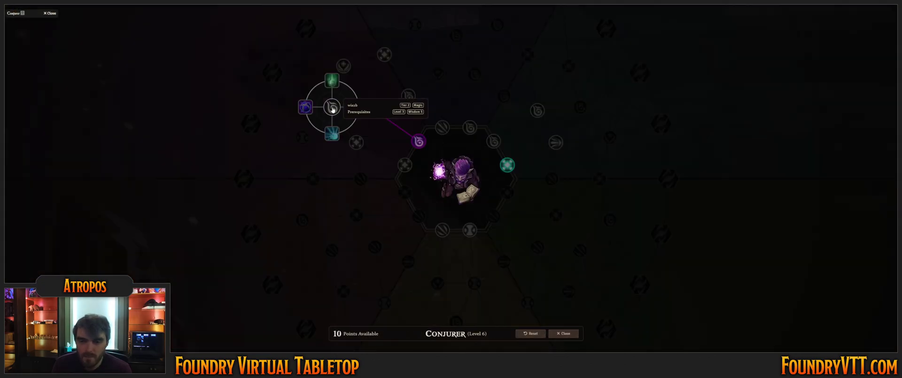
{"action": "left_click_drag", "start_coordinate": [300, 68], "coordinate": [280, 104]}
{"action": "left_click", "coordinate": [401, 181]}
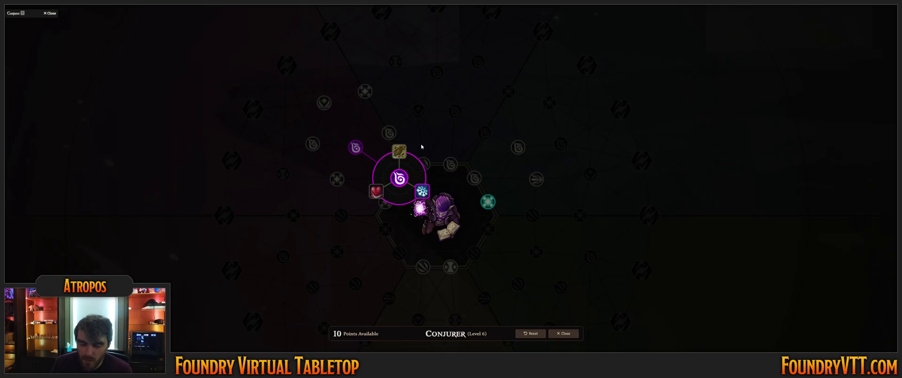
{"action": "left_click", "coordinate": [399, 151]}
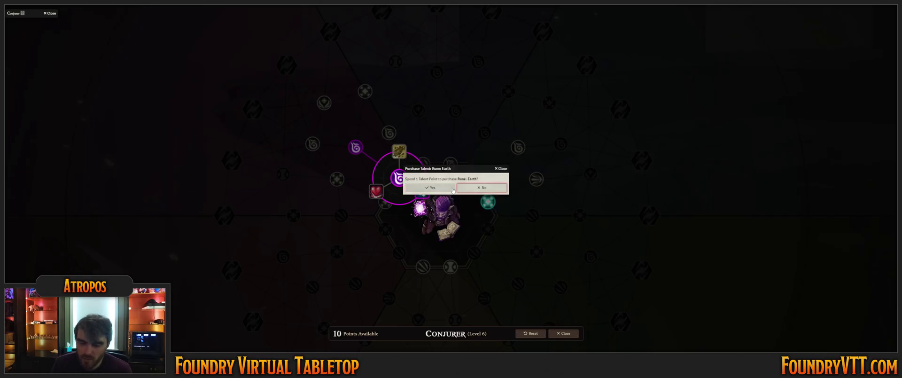
{"action": "left_click", "coordinate": [432, 188]}
Purchase the Rimecaller talent from the tier 2 wisdom magic node
{"action": "left_click", "coordinate": [313, 144]}
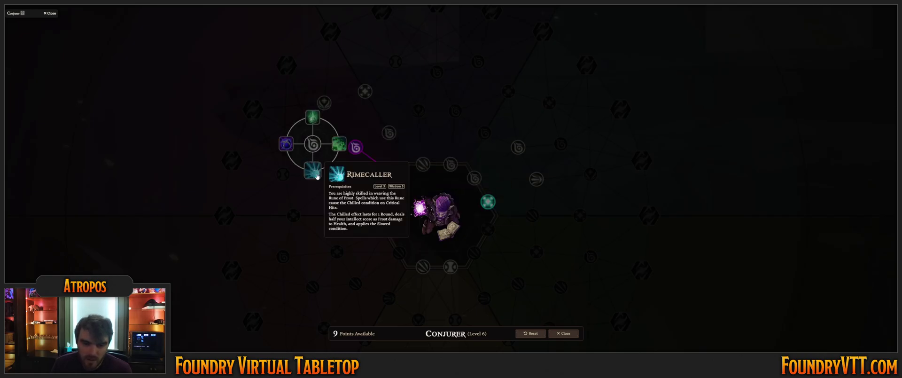
{"action": "left_click", "coordinate": [316, 176]}
{"action": "left_click", "coordinate": [432, 187]}
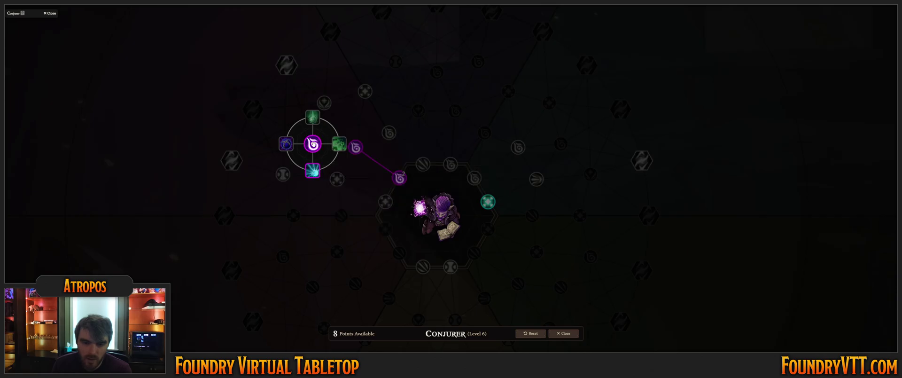
Read the Runewarden talent and purchase the Conjurer signature talent from the node beyond the wisdom magic path
{"action": "left_click", "coordinate": [286, 65]}
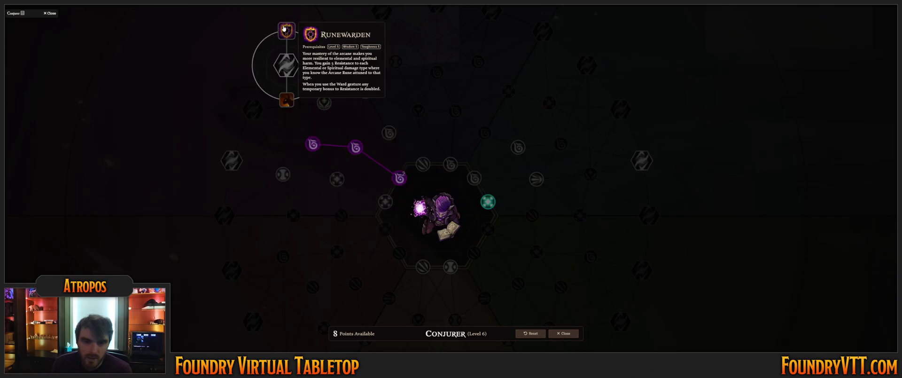
{"action": "left_click", "coordinate": [232, 161]}
{"action": "left_click", "coordinate": [232, 126]}
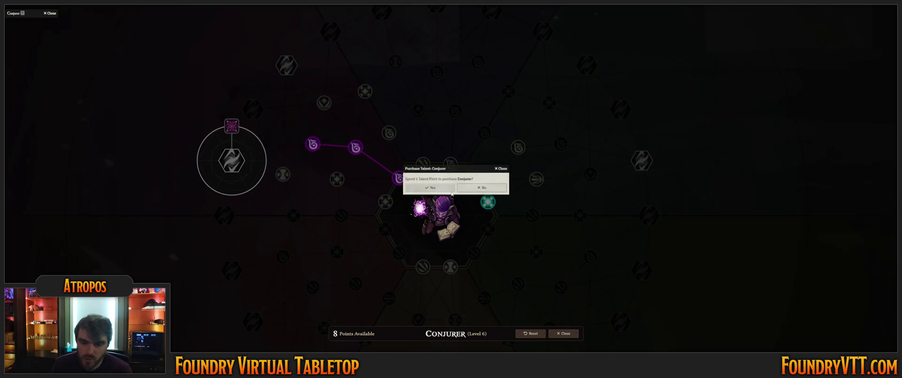
{"action": "left_click", "coordinate": [431, 187]}
Purchase the Gesture: Arrow talent from the intellect magic node
{"action": "left_click", "coordinate": [489, 202]}
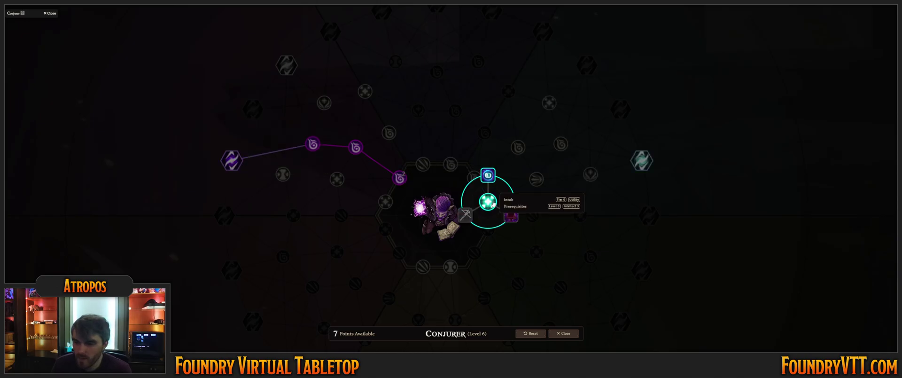
{"action": "left_click", "coordinate": [537, 179]}
{"action": "left_click", "coordinate": [518, 148]}
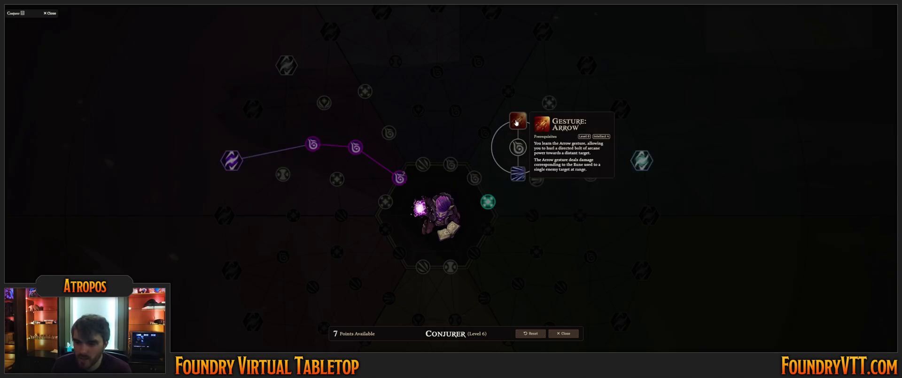
{"action": "left_click", "coordinate": [517, 120]}
{"action": "left_click", "coordinate": [431, 188]}
Purchase the Rune: Flame talent from the inner intellect magic node
{"action": "left_click", "coordinate": [475, 178]}
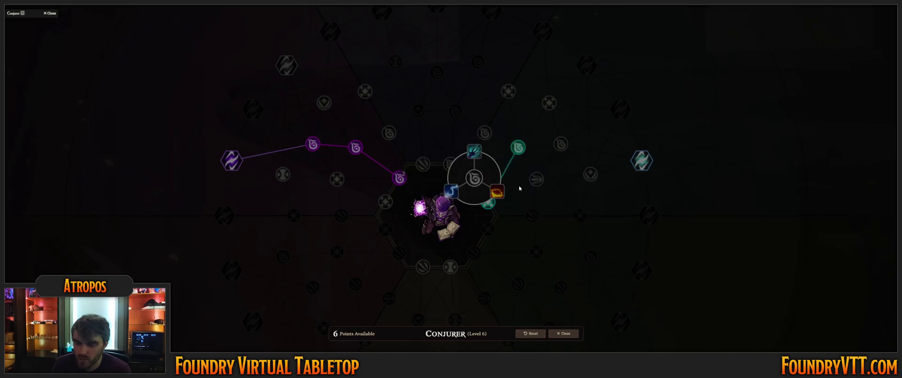
{"action": "left_click", "coordinate": [497, 191]}
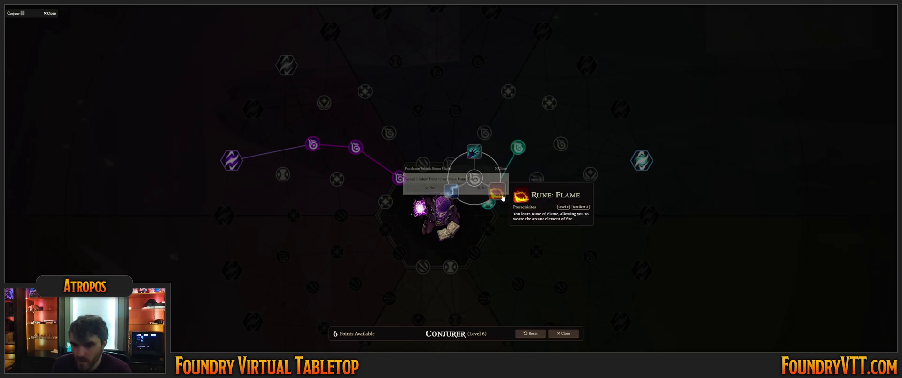
{"action": "left_click", "coordinate": [431, 188]}
Check the talents in the outer intellect magic node and read the Runewarden signature talent's prerequisites and effects
{"action": "left_click", "coordinate": [566, 145]}
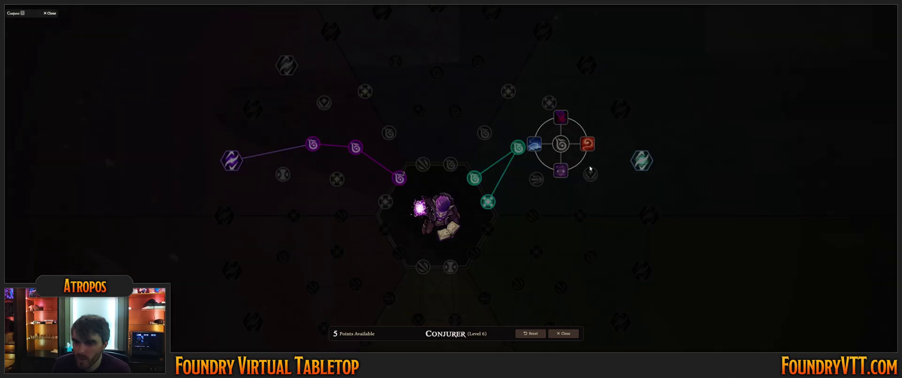
{"action": "left_click", "coordinate": [286, 65]}
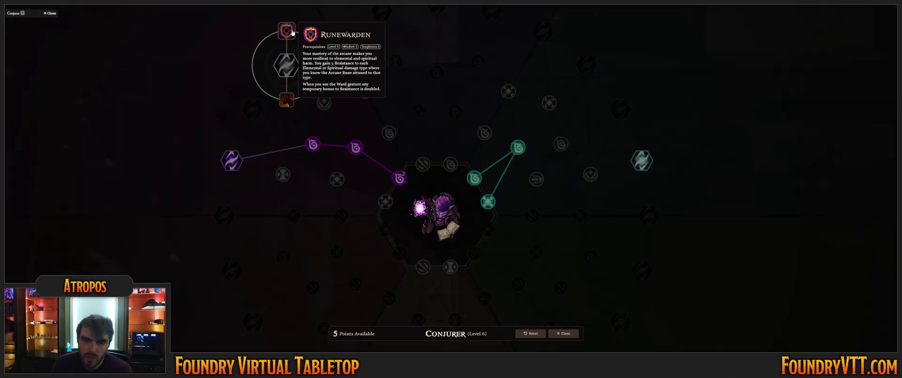
{"action": "left_click_drag", "start_coordinate": [369, 84], "coordinate": [373, 149]}
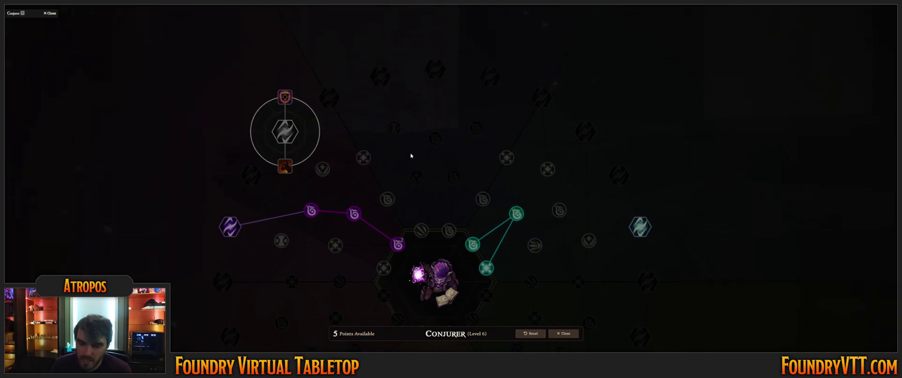
Purchase the Steadfast talent from the Wisdom healing node and the Runewarden talent from the Wisdom/Toughness signature node
{"action": "left_click", "coordinate": [390, 166]}
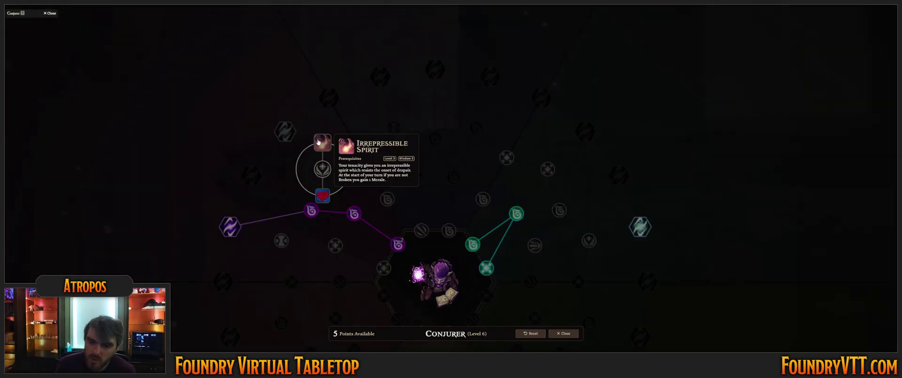
{"action": "mouse_move", "coordinate": [364, 161]}
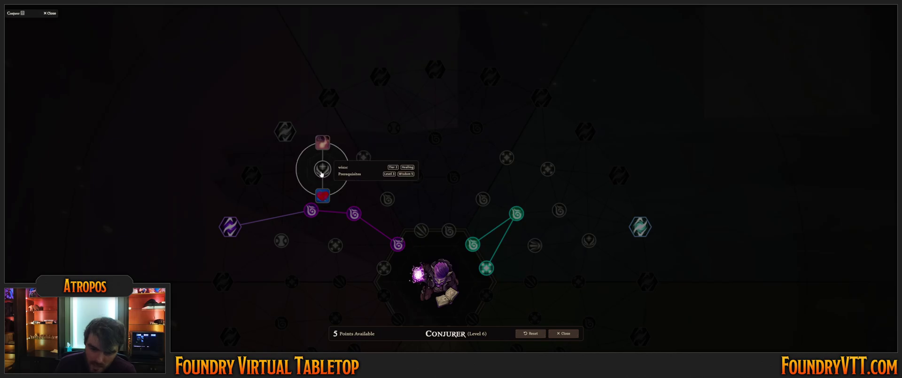
{"action": "mouse_move", "coordinate": [323, 201]}
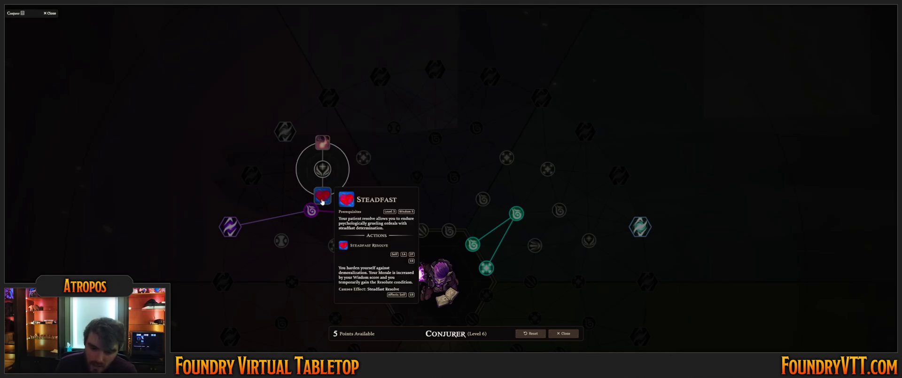
{"action": "left_click", "coordinate": [322, 197]}
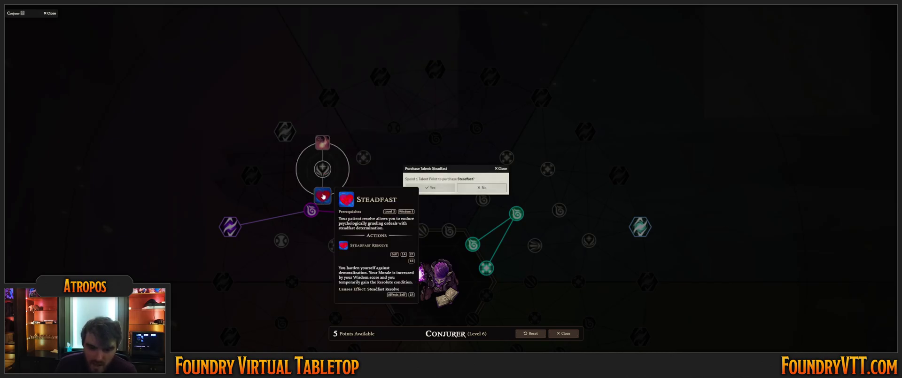
{"action": "left_click", "coordinate": [441, 193]}
{"action": "left_click", "coordinate": [285, 97]}
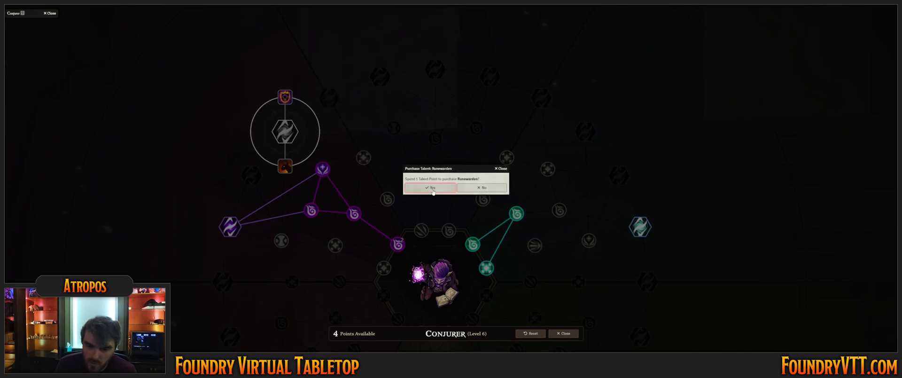
{"action": "left_click", "coordinate": [432, 187]}
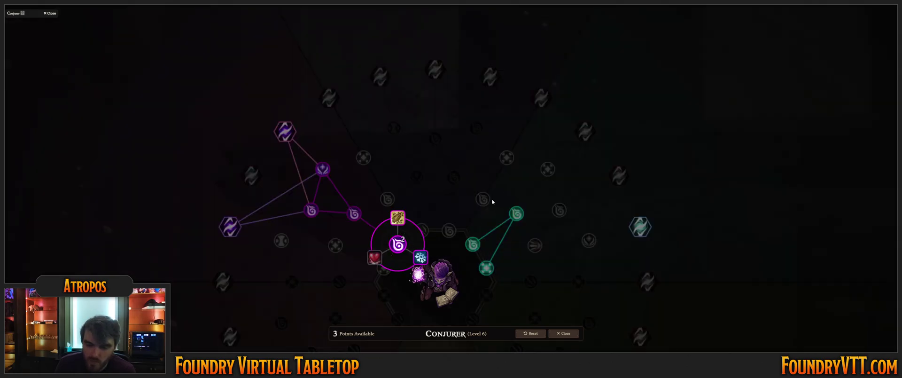
Purchase the talent with the dark blue icon from the innermost teal node beside the character
{"action": "left_click", "coordinate": [472, 244]}
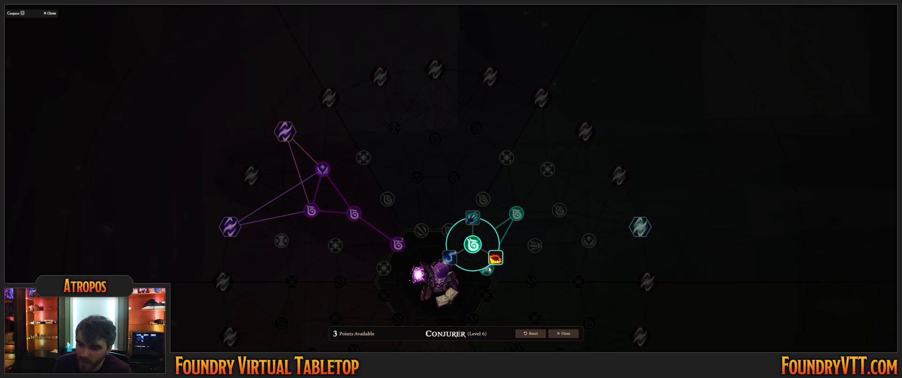
{"action": "left_click", "coordinate": [450, 257]}
{"action": "left_click", "coordinate": [435, 189]}
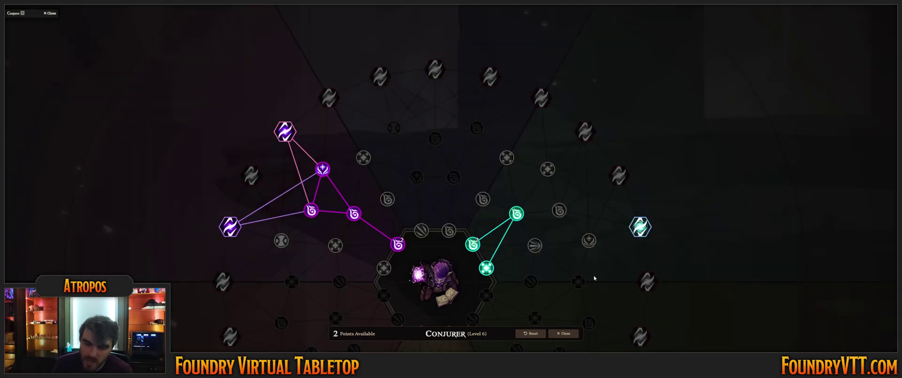
Examine the purchased Wisdom/Toughness signature node and read the description and prerequisites of its Runewarden talent
{"action": "left_click_drag", "start_coordinate": [594, 278], "coordinate": [558, 173]}
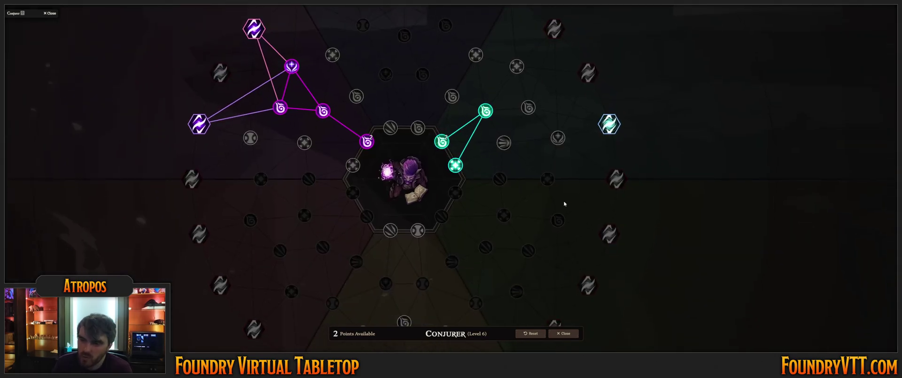
{"action": "scroll", "coordinate": [565, 203], "scroll_direction": "down", "scroll_amount": 3}
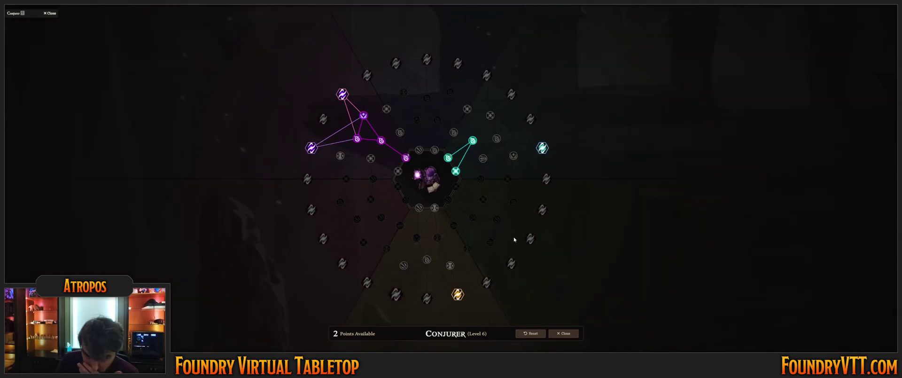
{"action": "mouse_move", "coordinate": [513, 202]}
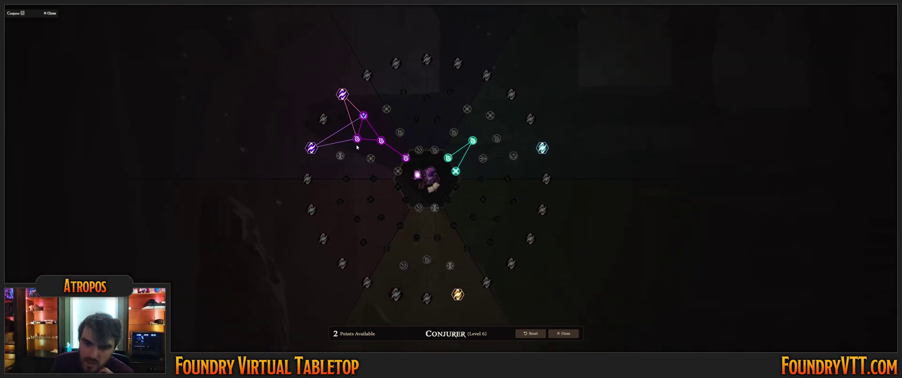
{"action": "left_click", "coordinate": [342, 93]}
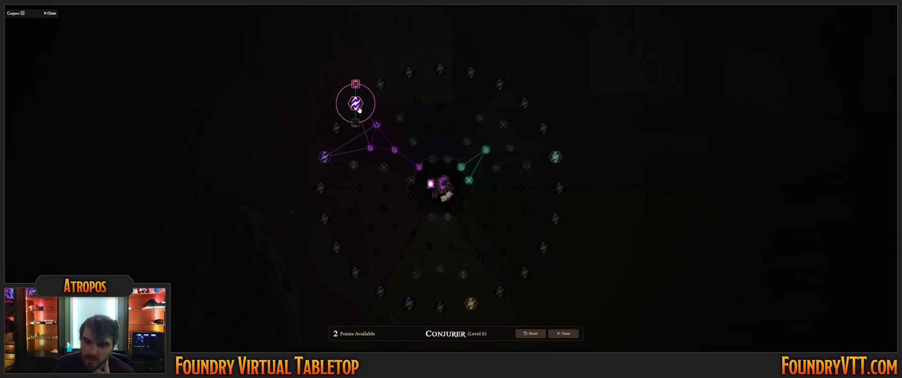
{"action": "left_click", "coordinate": [354, 104]}
{"action": "scroll", "coordinate": [363, 163], "scroll_direction": "up", "scroll_amount": 6}
{"action": "left_click_drag", "start_coordinate": [363, 165], "coordinate": [414, 233]}
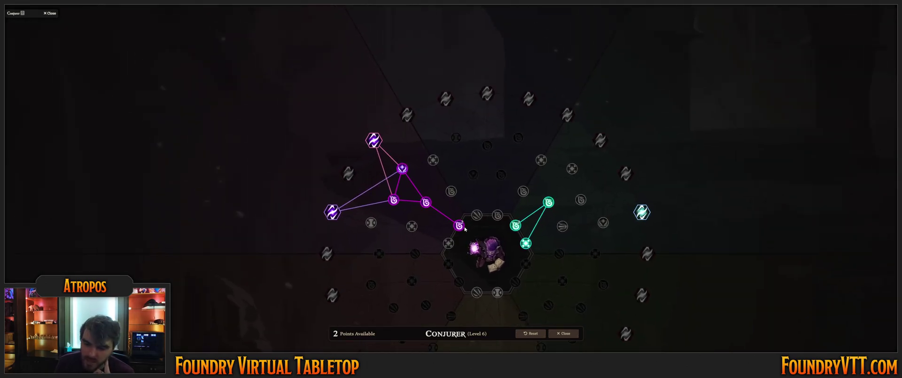
{"action": "left_click", "coordinate": [374, 140]}
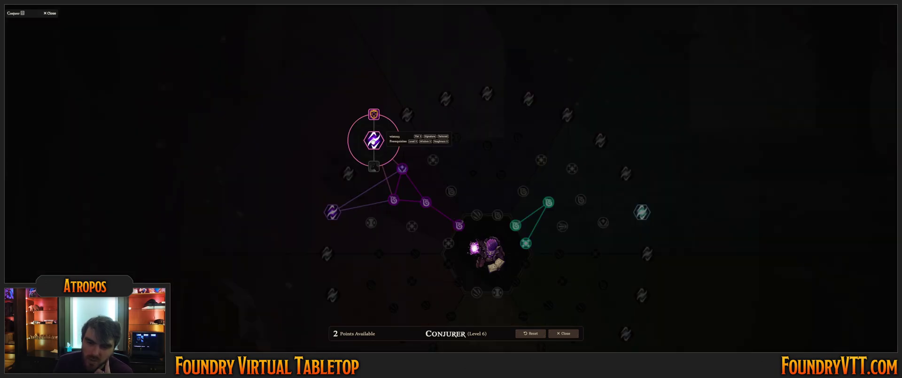
{"action": "mouse_move", "coordinate": [375, 115]}
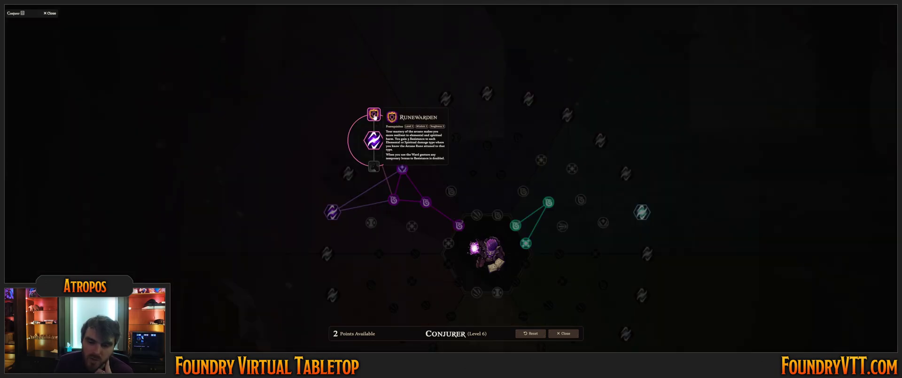
{"action": "left_click", "coordinate": [374, 140]}
{"action": "left_click", "coordinate": [375, 140]}
{"action": "mouse_move", "coordinate": [374, 118]}
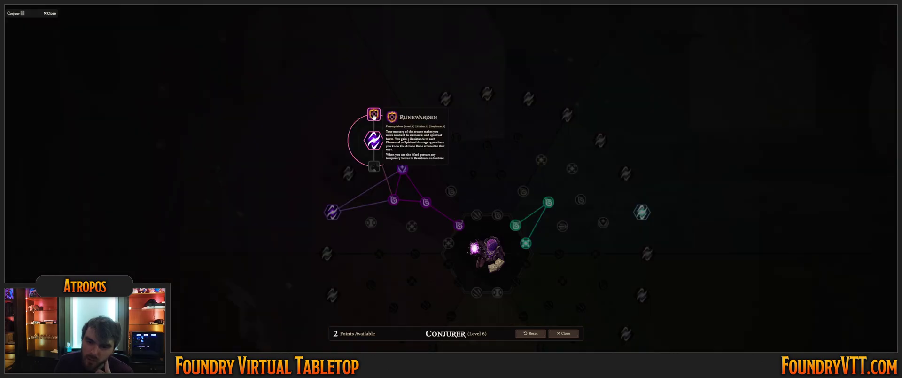
{"action": "left_click", "coordinate": [372, 165]}
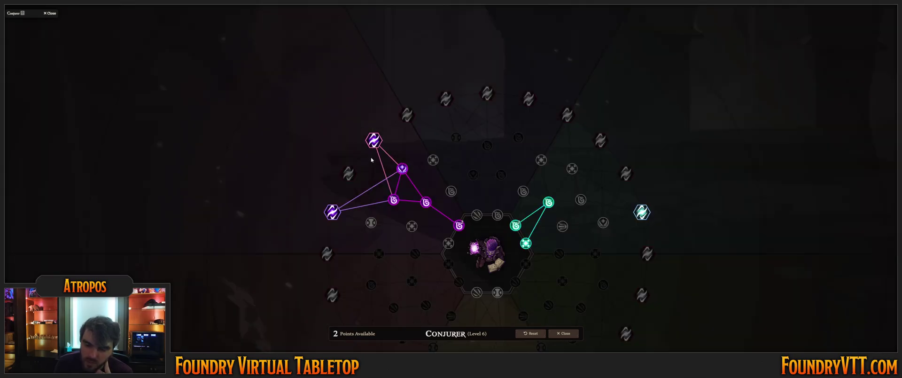
Examine the gold Toughness/Wisdom signature node and its prerequisites, comparing its place in the tree with the purple signature node
{"action": "left_click_drag", "start_coordinate": [405, 286], "coordinate": [365, 119]}
{"action": "scroll", "coordinate": [465, 223], "scroll_direction": "up", "scroll_amount": 3}
{"action": "mouse_move", "coordinate": [442, 226]}
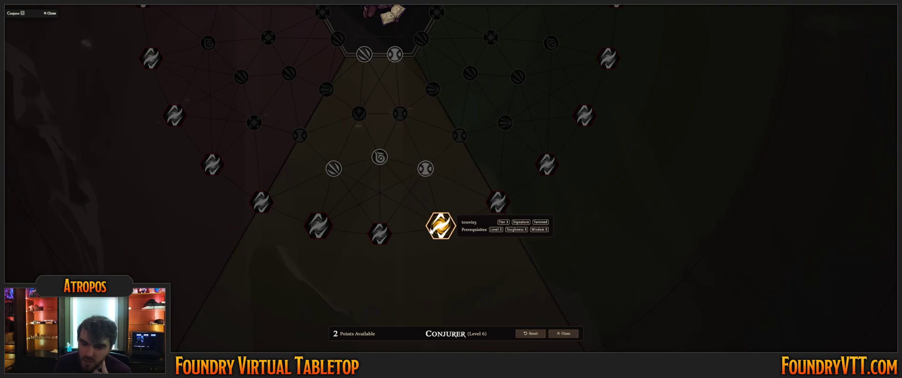
{"action": "scroll", "coordinate": [445, 229], "scroll_direction": "down", "scroll_amount": 5}
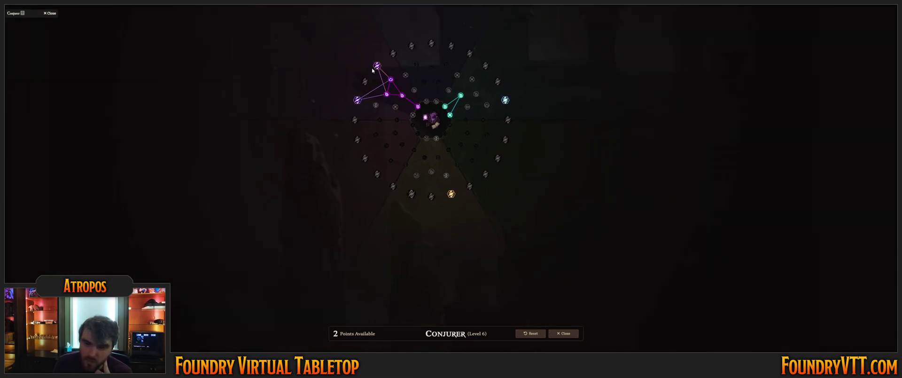
{"action": "scroll", "coordinate": [420, 178], "scroll_direction": "up", "scroll_amount": 2}
{"action": "mouse_move", "coordinate": [352, 30]}
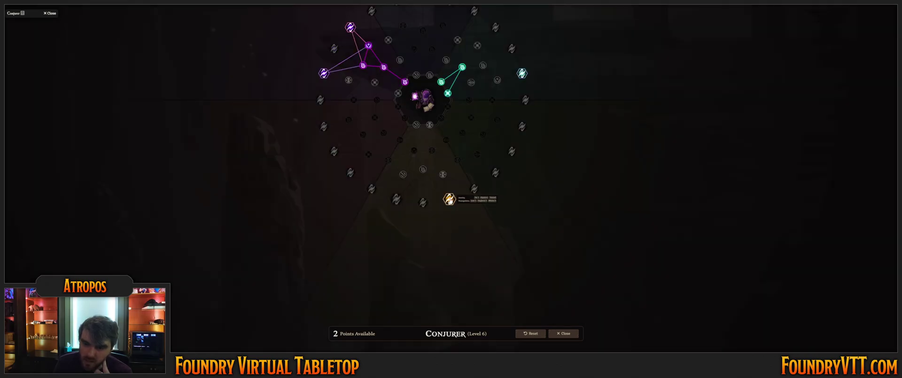
{"action": "scroll", "coordinate": [439, 202], "scroll_direction": "up", "scroll_amount": 3}
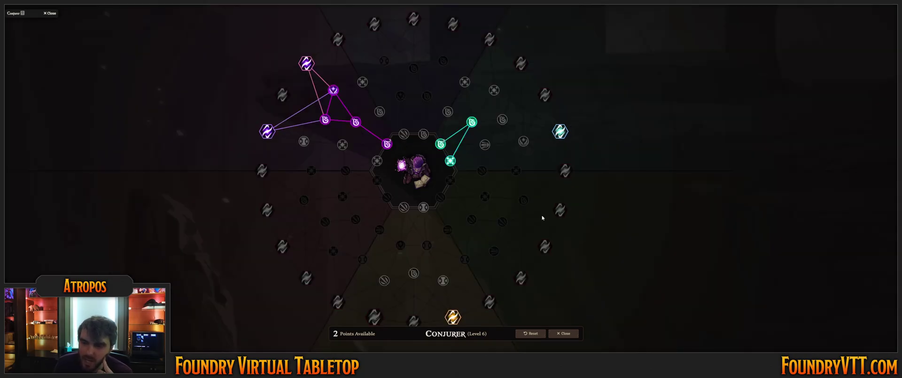
{"action": "scroll", "coordinate": [542, 217], "scroll_direction": "up", "scroll_amount": 3}
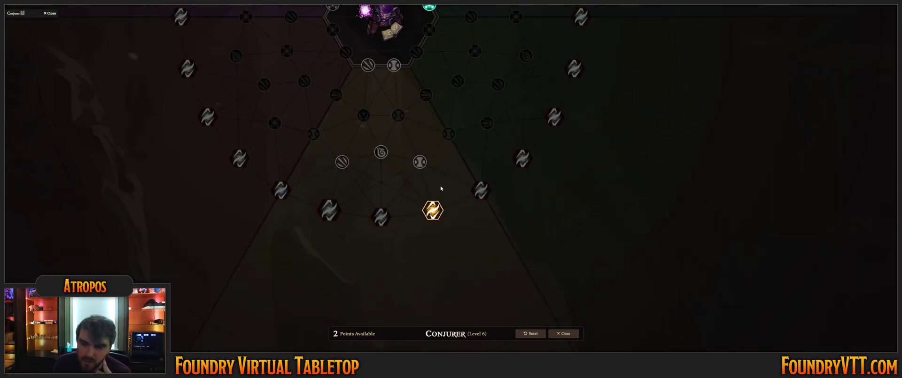
{"action": "scroll", "coordinate": [441, 188], "scroll_direction": "down", "scroll_amount": 3}
{"action": "scroll", "coordinate": [438, 201], "scroll_direction": "up", "scroll_amount": 3}
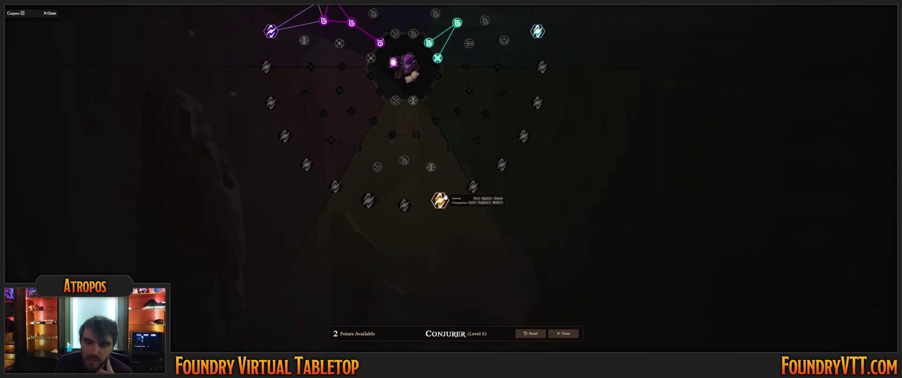
Purchase the Gesture: Ward talent from the middle node just inside the outer ring of the gold Toughness sector
{"action": "left_click", "coordinate": [424, 163]}
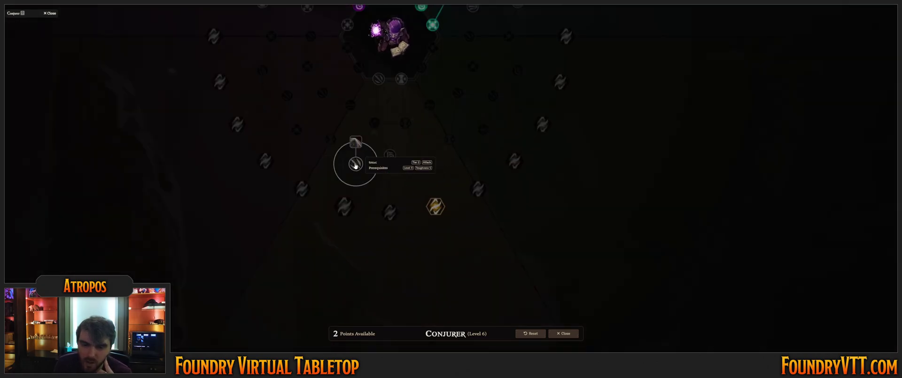
{"action": "mouse_move", "coordinate": [398, 159]}
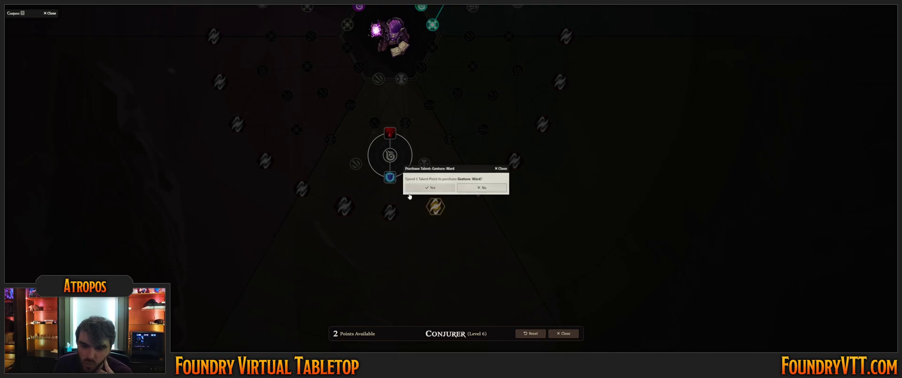
{"action": "left_click", "coordinate": [390, 177]}
{"action": "scroll", "coordinate": [466, 177], "scroll_direction": "up", "scroll_amount": 3}
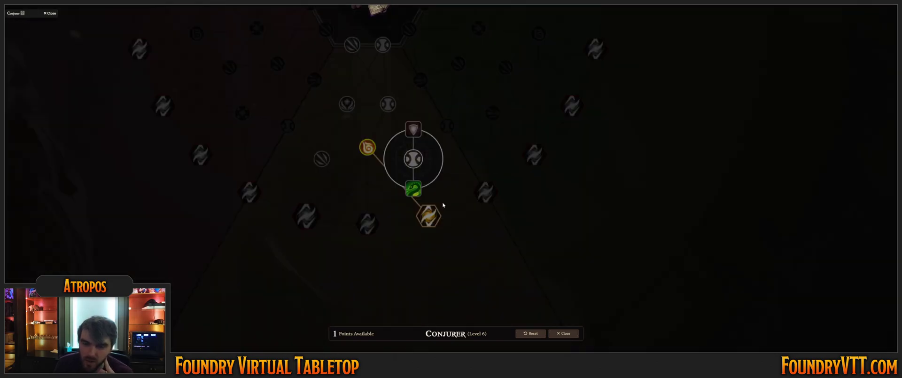
Review the remaining talent options and purchase Inspire Heroism from the inner Presence node above the character
{"action": "mouse_move", "coordinate": [390, 107]}
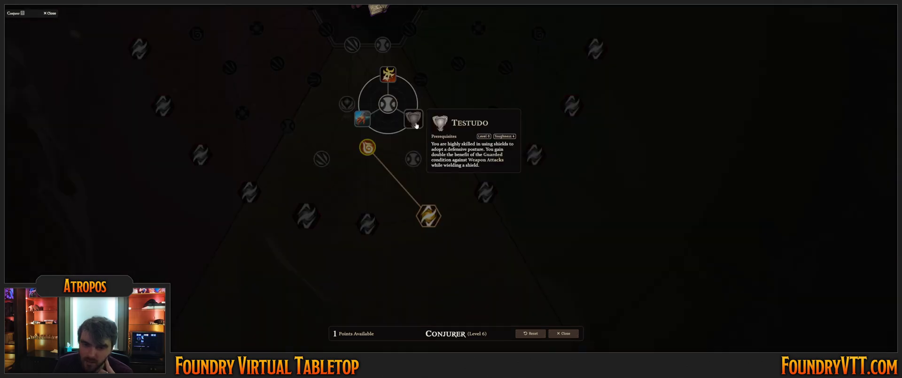
{"action": "left_click_drag", "start_coordinate": [431, 135], "coordinate": [438, 210]}
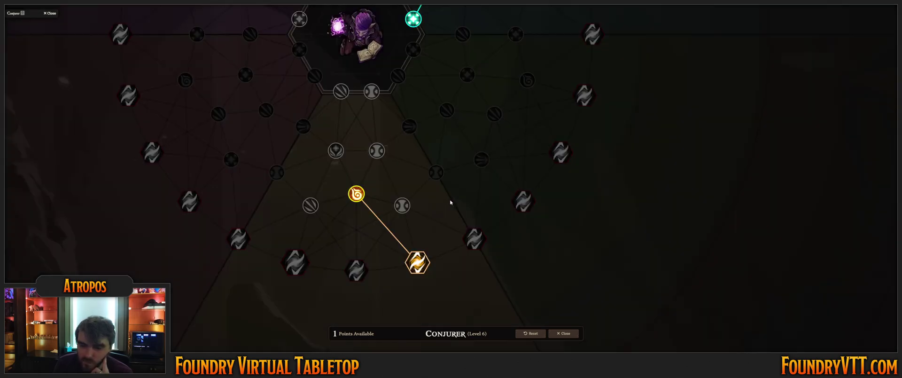
{"action": "scroll", "coordinate": [441, 197], "scroll_direction": "down", "scroll_amount": 3}
{"action": "left_click_drag", "start_coordinate": [485, 146], "coordinate": [447, 272]}
{"action": "mouse_move", "coordinate": [433, 207]}
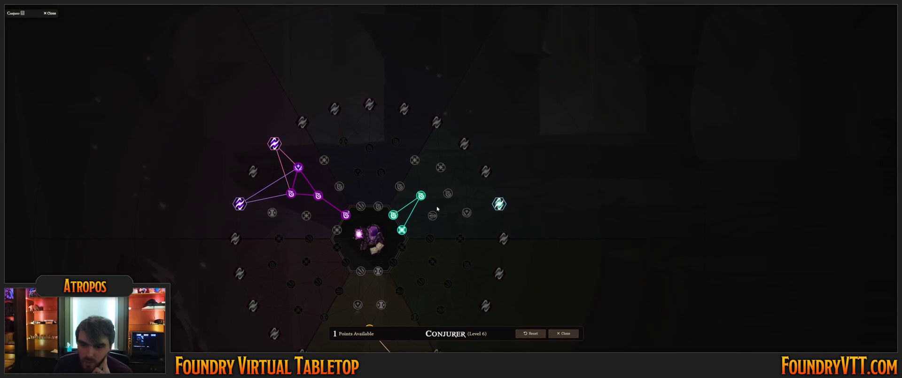
{"action": "scroll", "coordinate": [452, 197], "scroll_direction": "up", "scroll_amount": 3}
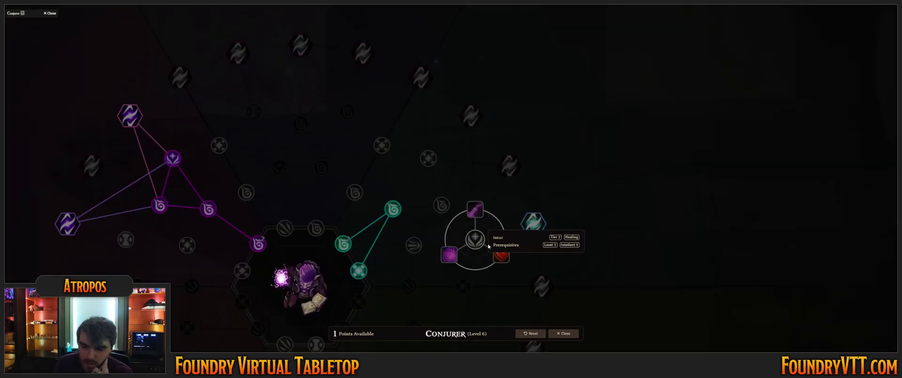
{"action": "mouse_move", "coordinate": [383, 116]}
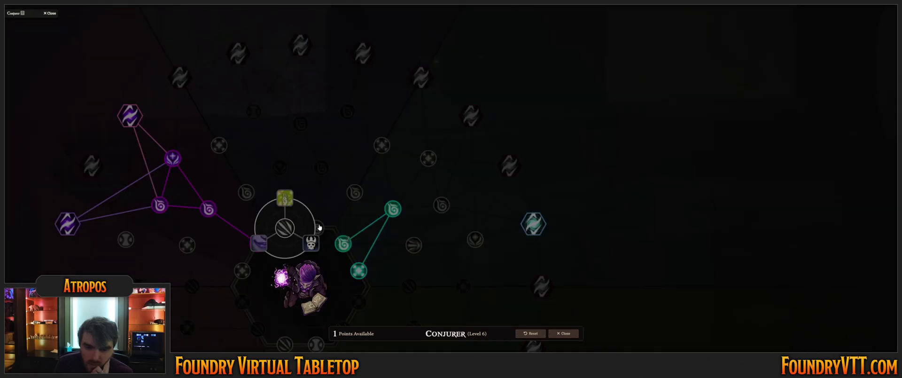
{"action": "left_click", "coordinate": [320, 199]}
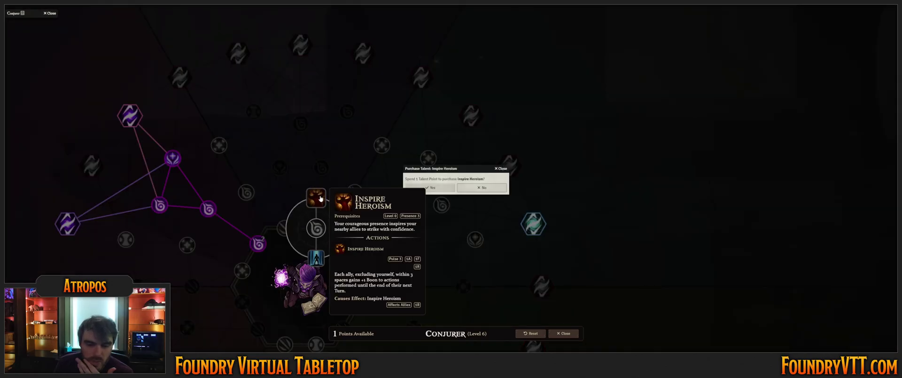
{"action": "left_click", "coordinate": [437, 187]}
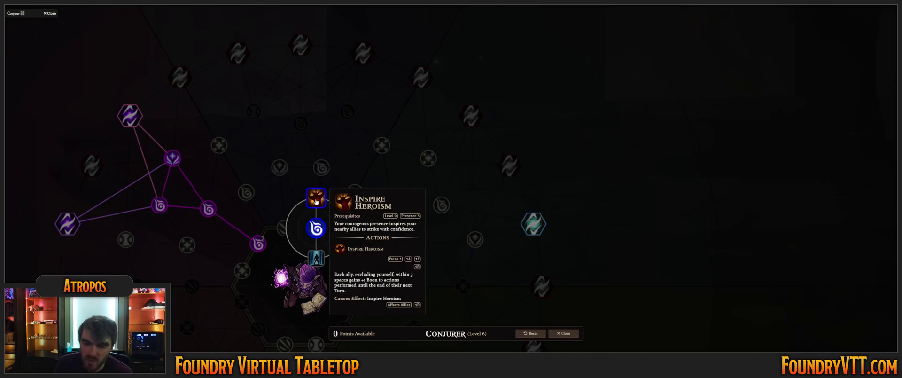
{"action": "left_click", "coordinate": [316, 227]}
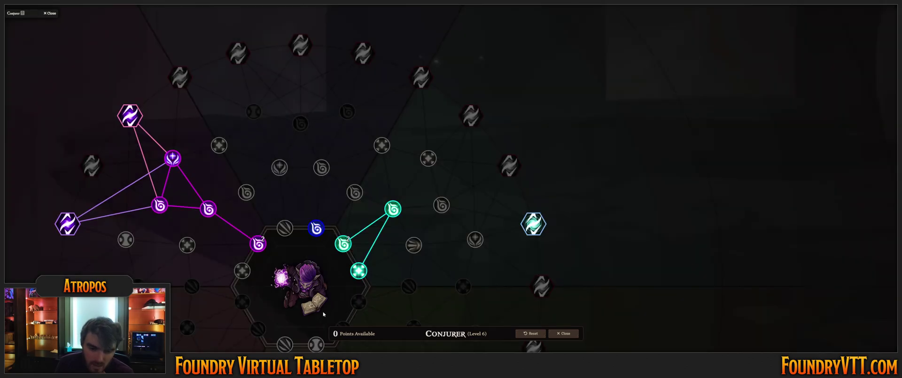
{"action": "left_click_drag", "start_coordinate": [406, 288], "coordinate": [419, 221]}
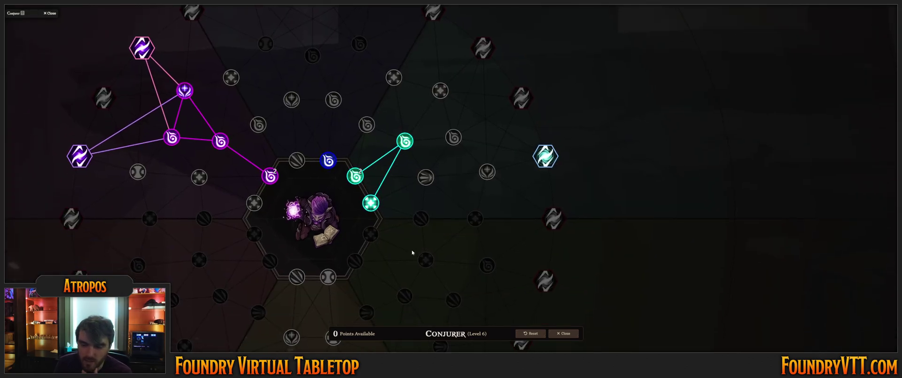
Close the talent tree and set the Conjurer token's image scale to 0.7 in its appearance configuration
{"action": "left_click", "coordinate": [563, 334]}
{"action": "scroll", "coordinate": [772, 129], "scroll_direction": "down", "scroll_amount": 3}
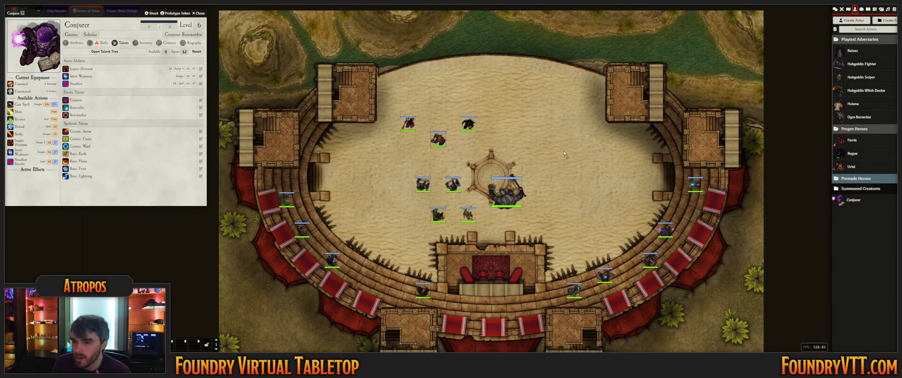
{"action": "scroll", "coordinate": [526, 92], "scroll_direction": "up", "scroll_amount": 3}
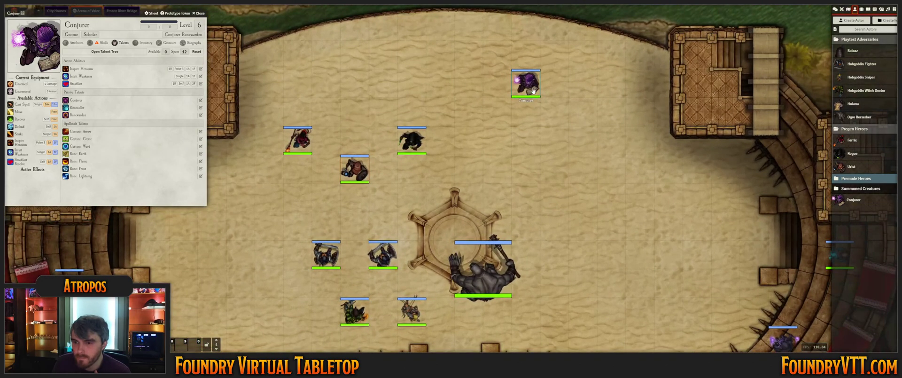
{"action": "double_click", "coordinate": [533, 90]}
{"action": "left_click", "coordinate": [433, 146]}
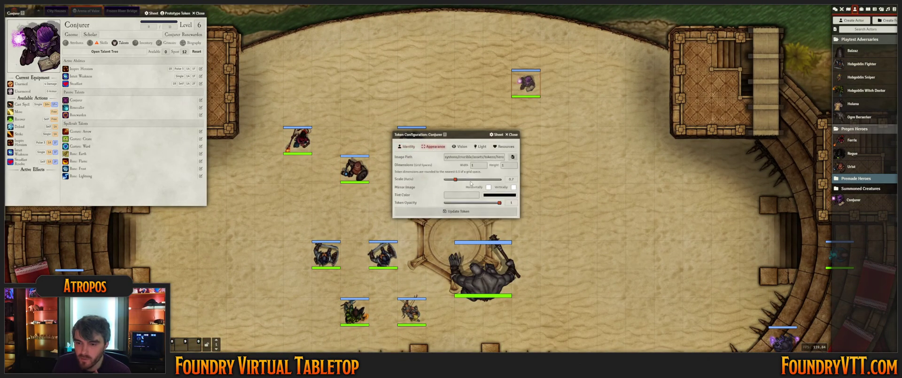
{"action": "scroll", "coordinate": [471, 183], "scroll_direction": "down", "scroll_amount": 2}
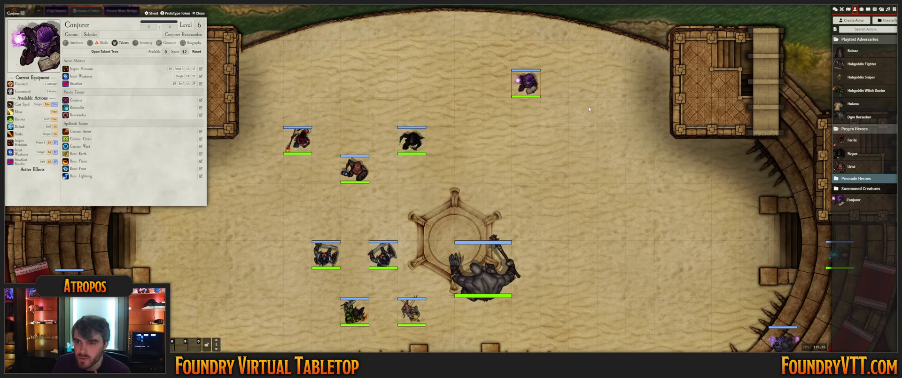
{"action": "scroll", "coordinate": [550, 175], "scroll_direction": "up", "scroll_amount": 5}
{"action": "scroll", "coordinate": [559, 148], "scroll_direction": "down", "scroll_amount": 5}
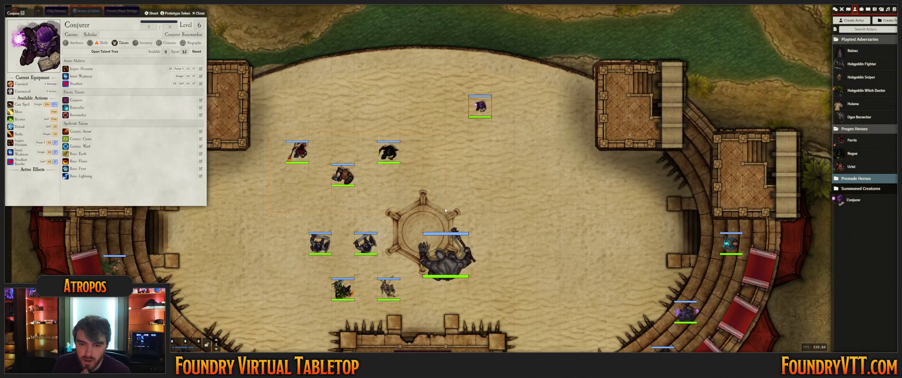
Move the three other hero tokens together one square right and two squares up, and open the ogre token's HUD
{"action": "left_click_drag", "start_coordinate": [446, 210], "coordinate": [446, 210]}
{"action": "left_click_drag", "start_coordinate": [307, 148], "coordinate": [330, 102]}
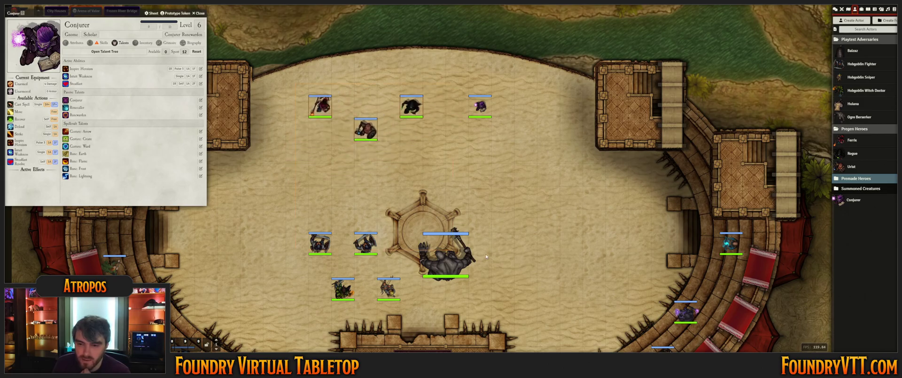
{"action": "right_click", "coordinate": [455, 271]}
{"action": "left_click", "coordinate": [478, 270]}
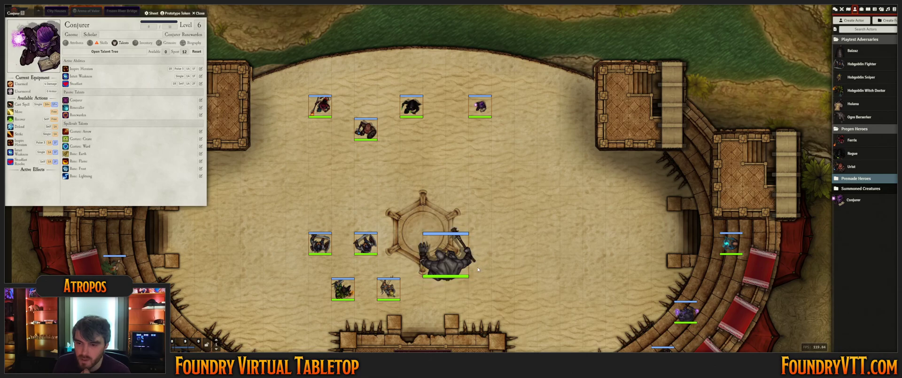
{"action": "right_click", "coordinate": [451, 267]}
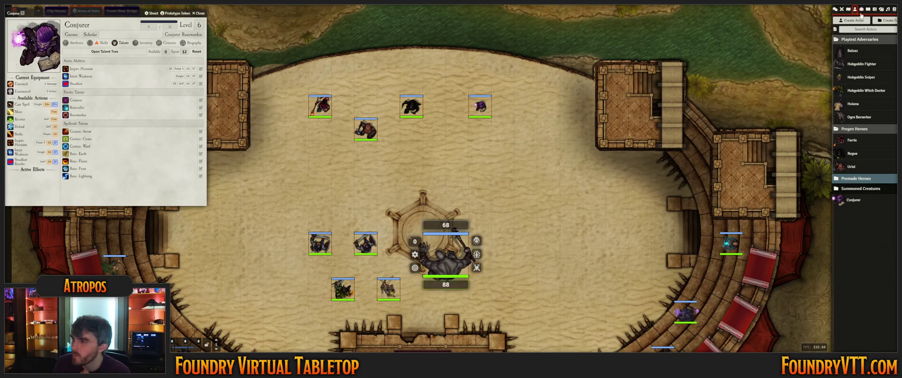
Reset the existing combat encounter to its start without ending it, and begin combat again
{"action": "left_click", "coordinate": [841, 9]}
{"action": "left_click", "coordinate": [877, 346]}
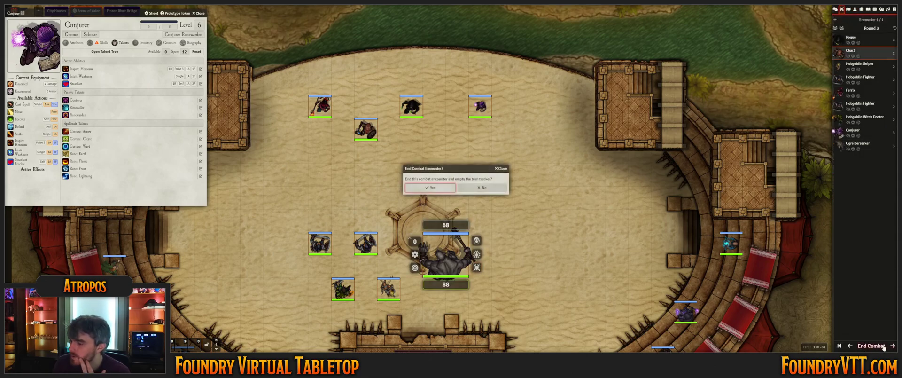
{"action": "left_click", "coordinate": [476, 189]}
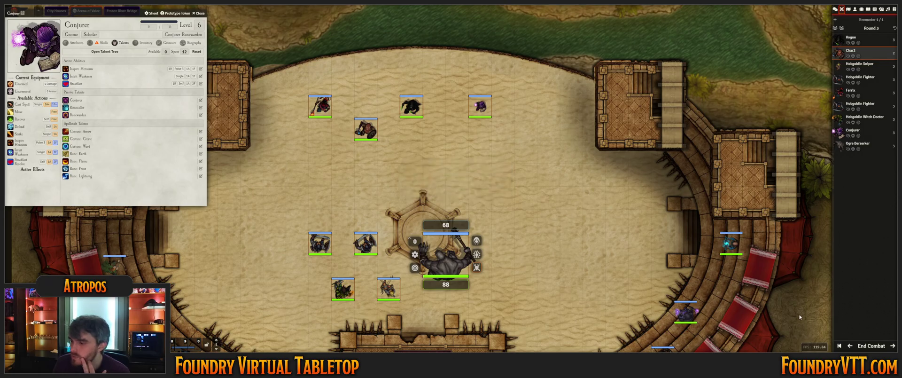
{"action": "left_click", "coordinate": [839, 347]}
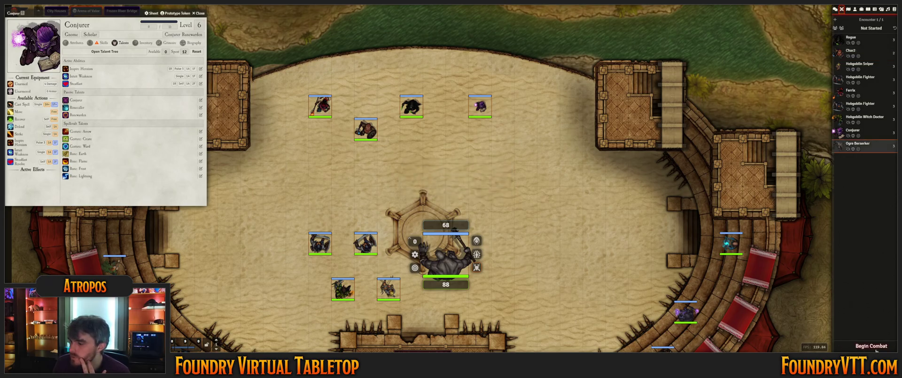
{"action": "left_click", "coordinate": [876, 350]}
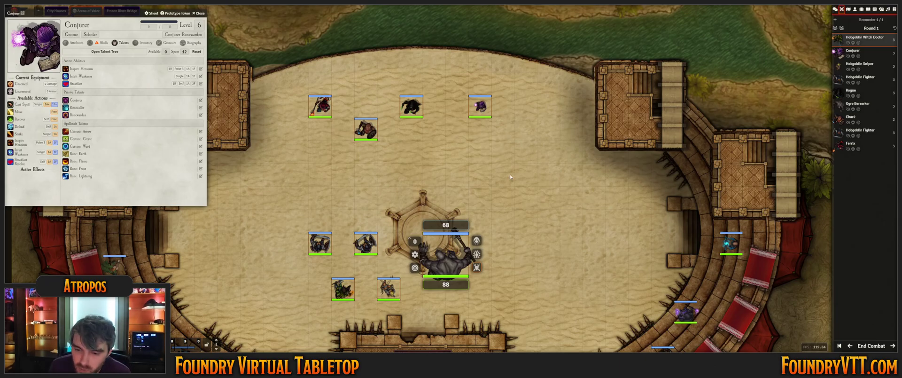
Advance the combat turn from the Hobgoblin Witch Doctor to the Conjurer and bring the Conjurer's token into view
{"action": "scroll", "coordinate": [510, 174], "scroll_direction": "up", "scroll_amount": 2}
{"action": "left_click_drag", "start_coordinate": [481, 187], "coordinate": [522, 157]}
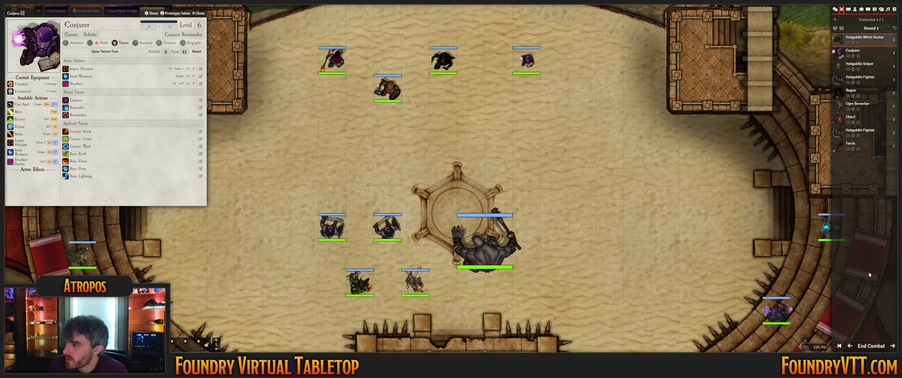
{"action": "left_click", "coordinate": [893, 347]}
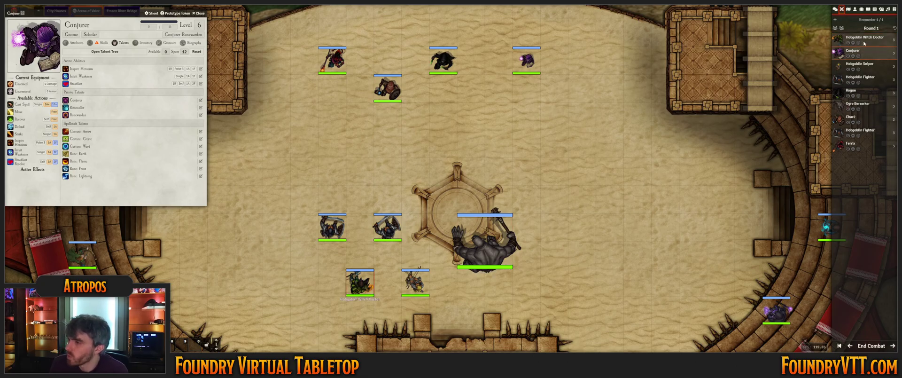
{"action": "left_click_drag", "start_coordinate": [607, 113], "coordinate": [594, 161]}
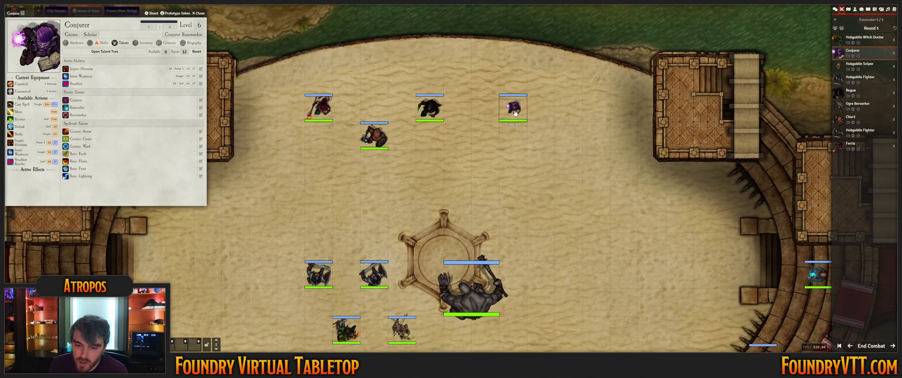
Add Ring Mail from the Armor compendium's Medium folder to the Conjurer's inventory and equip it
{"action": "left_click", "coordinate": [145, 42]}
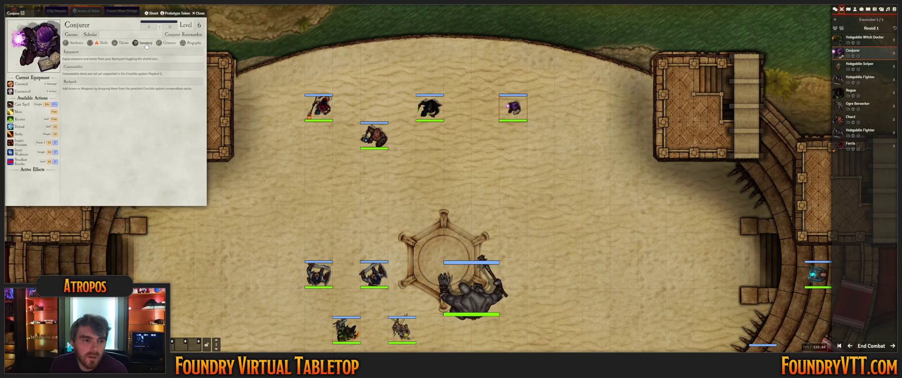
{"action": "left_click", "coordinate": [888, 9]}
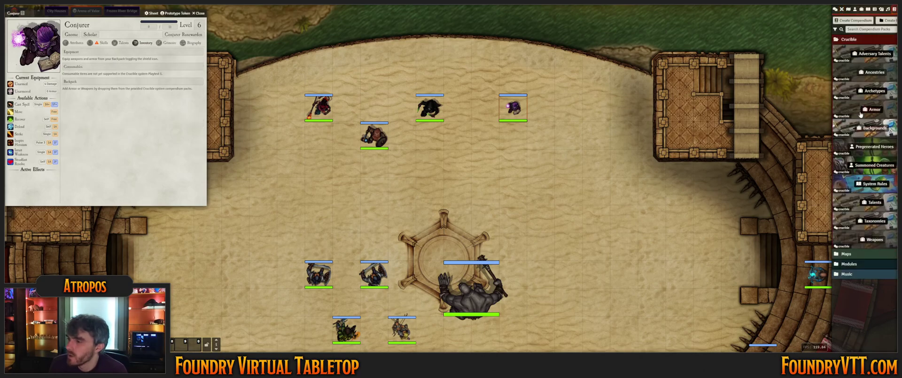
{"action": "left_click", "coordinate": [875, 109]}
{"action": "left_click", "coordinate": [597, 93]}
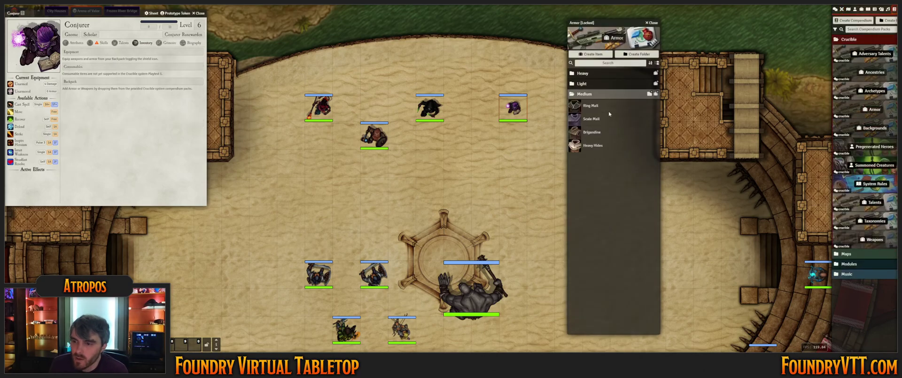
{"action": "left_click_drag", "start_coordinate": [601, 107], "coordinate": [128, 89]}
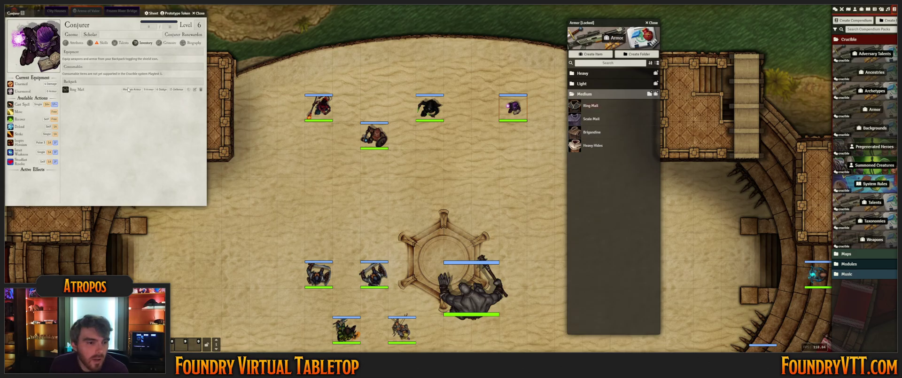
{"action": "left_click", "coordinate": [187, 89]}
{"action": "left_click", "coordinate": [652, 23]}
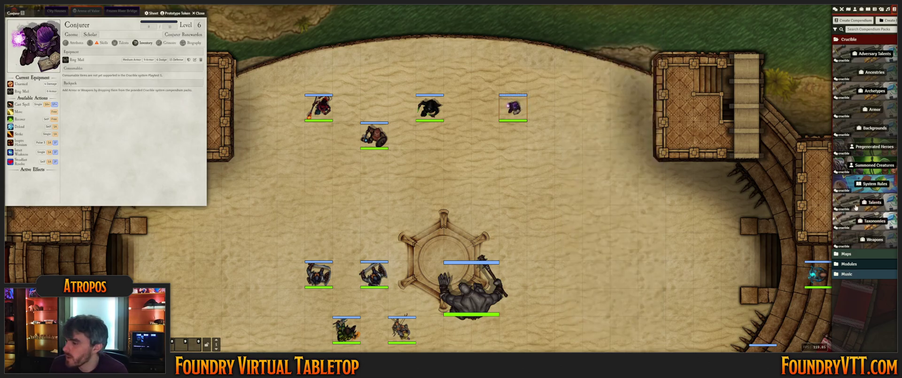
Open the Weapons compendium, clear its search filter, and expand the Talisman folder with the Shields folder collapsed
{"action": "left_click", "coordinate": [873, 239]}
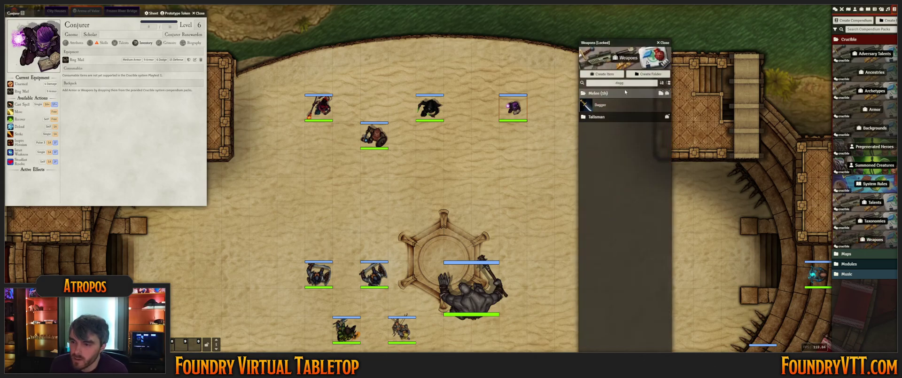
{"action": "key", "text": "BackSpace"}
{"action": "key", "text": "BackSpace"}
{"action": "key", "text": "BackSpace"}
{"action": "key", "text": "BackSpace"}
{"action": "scroll", "coordinate": [609, 285], "scroll_direction": "down", "scroll_amount": 2}
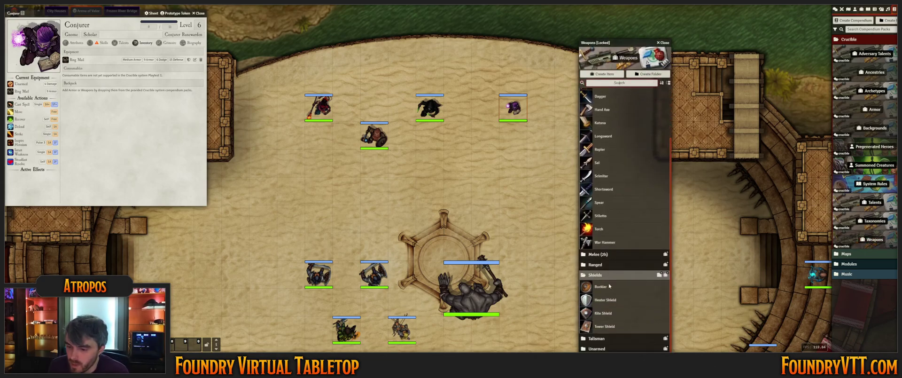
{"action": "left_click", "coordinate": [609, 275]}
{"action": "left_click", "coordinate": [604, 338]}
{"action": "scroll", "coordinate": [609, 337], "scroll_direction": "down", "scroll_amount": 2}
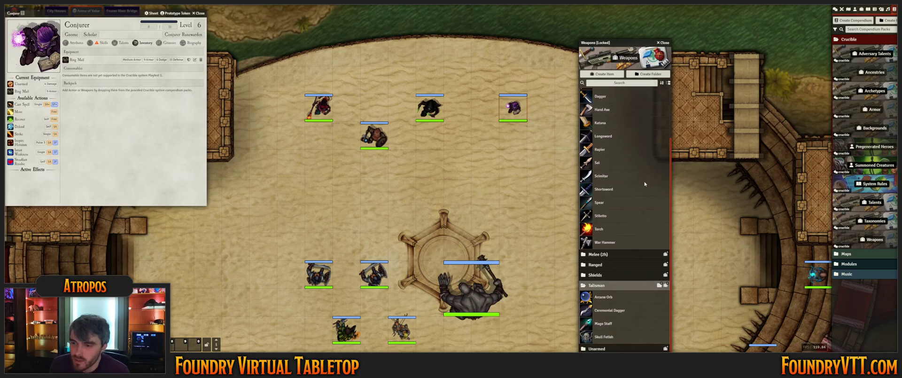
Add the Shortsword and the Arcane Orb to the Conjurer's inventory, equip both, and close the Weapons compendium
{"action": "left_click_drag", "start_coordinate": [601, 189], "coordinate": [140, 121]}
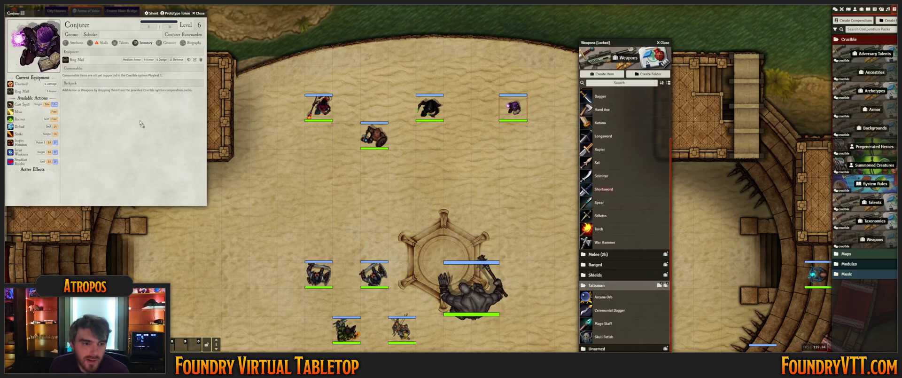
{"action": "left_click_drag", "start_coordinate": [605, 299], "coordinate": [108, 112]}
{"action": "left_click", "coordinate": [189, 91]}
{"action": "left_click", "coordinate": [188, 98]}
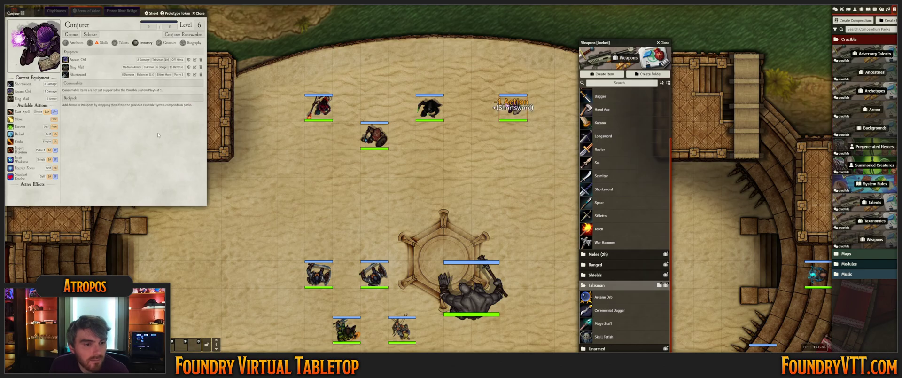
{"action": "left_click", "coordinate": [663, 42]}
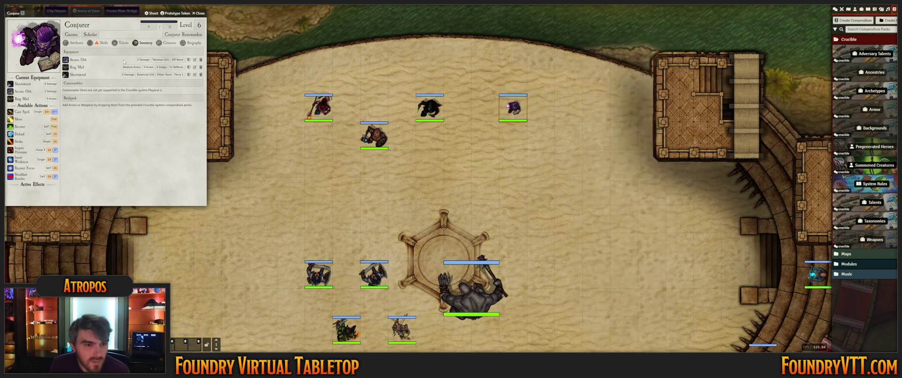
Show the Conjurer's attributes and cast a spell composed of the Frost rune and the Creation gesture
{"action": "left_click", "coordinate": [73, 44]}
{"action": "scroll", "coordinate": [653, 128], "scroll_direction": "up", "scroll_amount": 3}
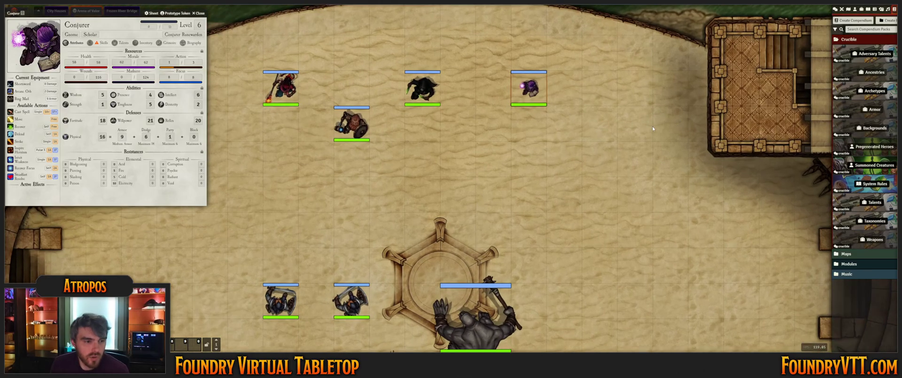
{"action": "scroll", "coordinate": [647, 169], "scroll_direction": "down", "scroll_amount": 4}
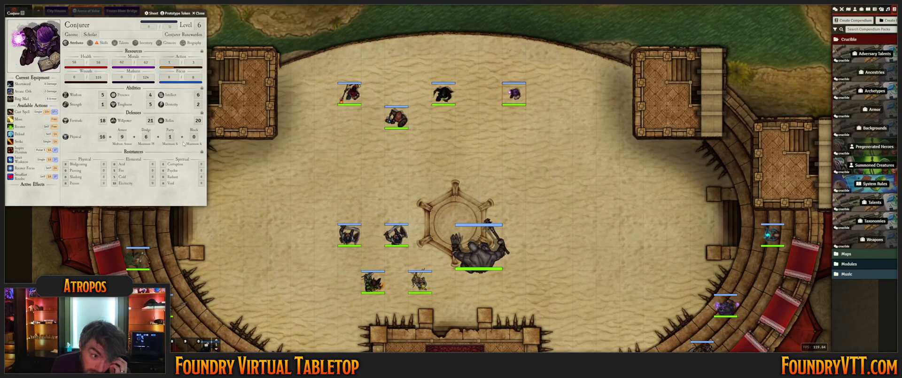
{"action": "left_click", "coordinate": [21, 111]}
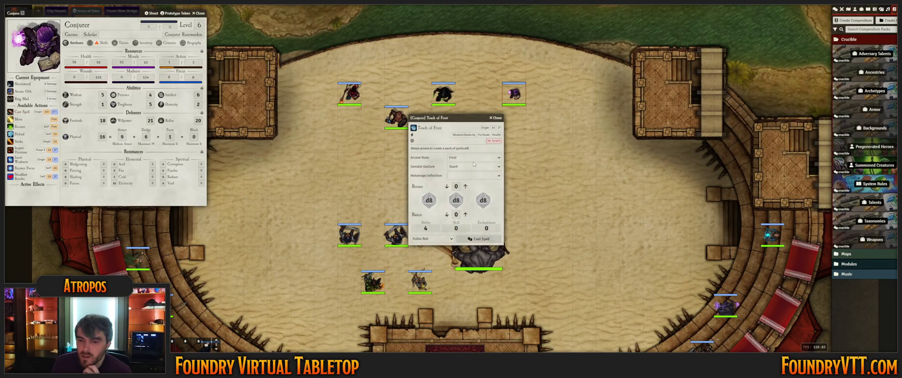
{"action": "key", "text": "Tab"}
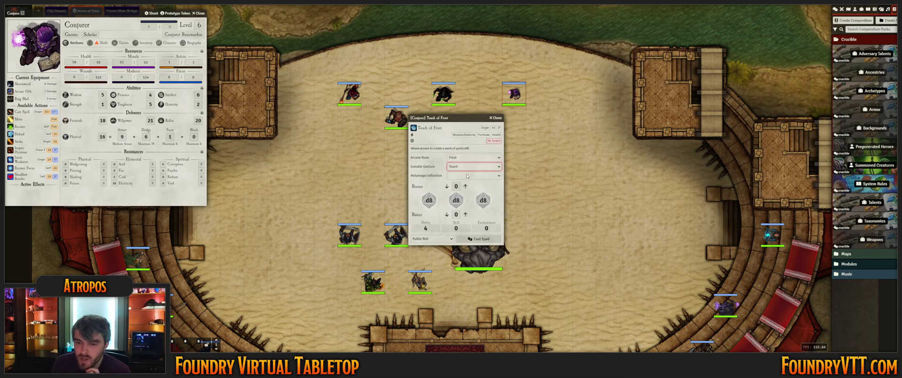
{"action": "key", "text": "Down"}
{"action": "key", "text": "Tab"}
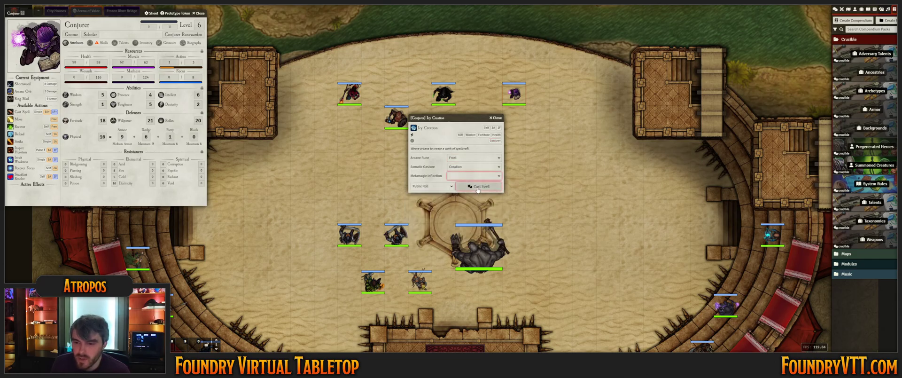
{"action": "left_click", "coordinate": [478, 187]}
Confirm the Conjurer's Icy Creation spell in the chat log and bring the caster's token into view
{"action": "left_click", "coordinate": [835, 9]}
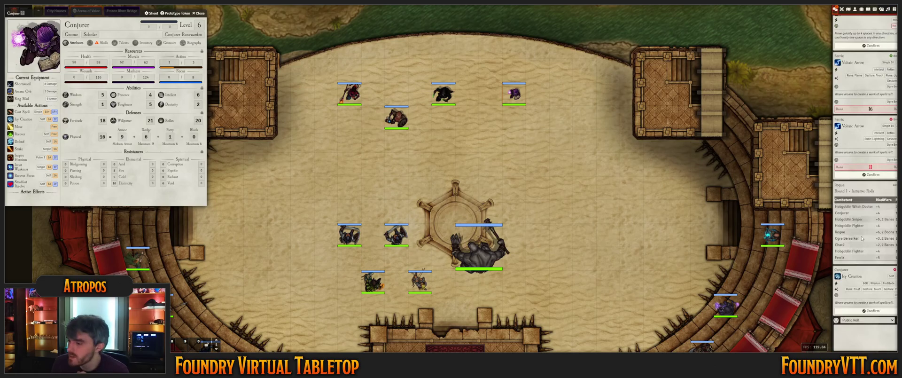
{"action": "scroll", "coordinate": [560, 178], "scroll_direction": "up", "scroll_amount": 6}
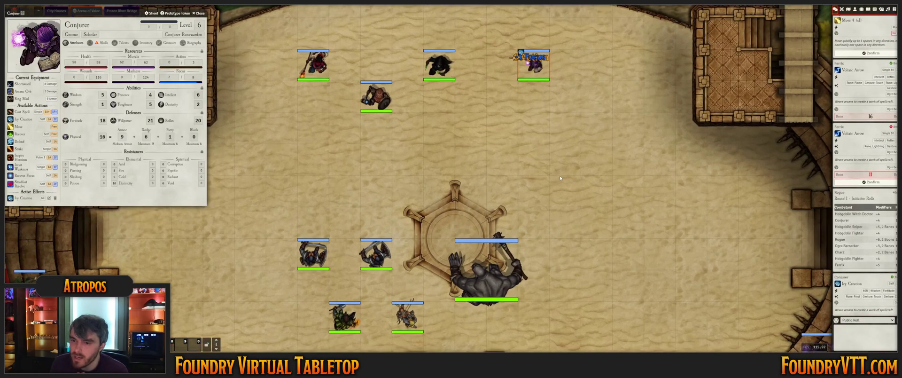
{"action": "left_click_drag", "start_coordinate": [560, 177], "coordinate": [501, 239]}
{"action": "scroll", "coordinate": [459, 171], "scroll_direction": "up", "scroll_amount": 6}
{"action": "scroll", "coordinate": [460, 170], "scroll_direction": "down", "scroll_amount": 6}
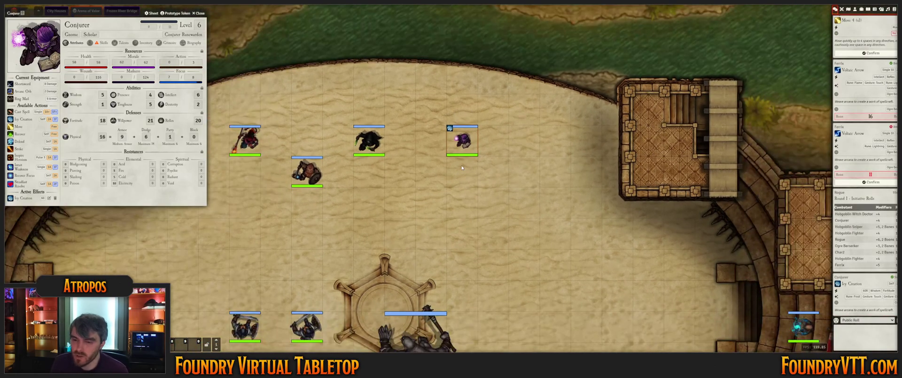
Place the Creation of Ice from the Summoned Creatures compendium beside the Conjurer's token, and close the compendium
{"action": "left_click", "coordinate": [895, 9]}
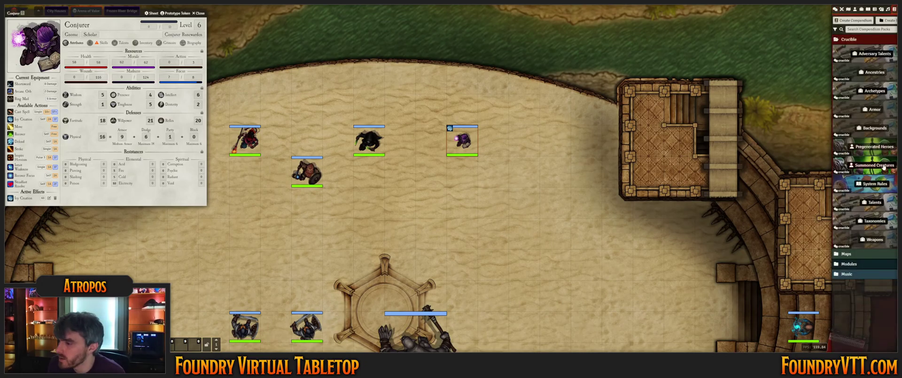
{"action": "left_click", "coordinate": [874, 165]}
{"action": "left_click", "coordinate": [57, 78]}
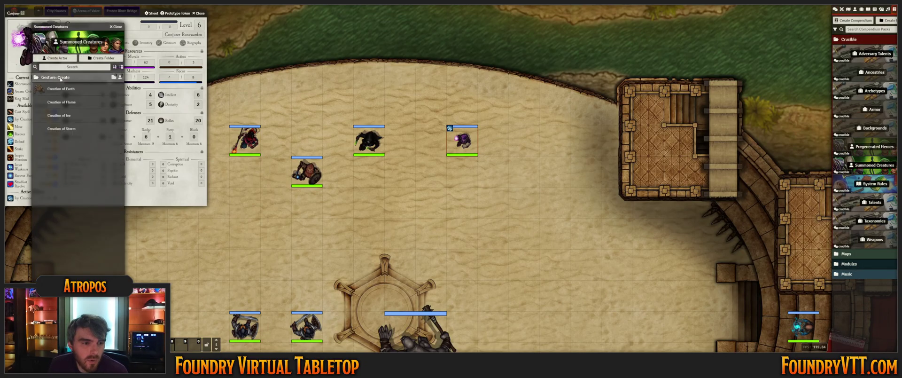
{"action": "left_click_drag", "start_coordinate": [482, 166], "coordinate": [484, 163]}
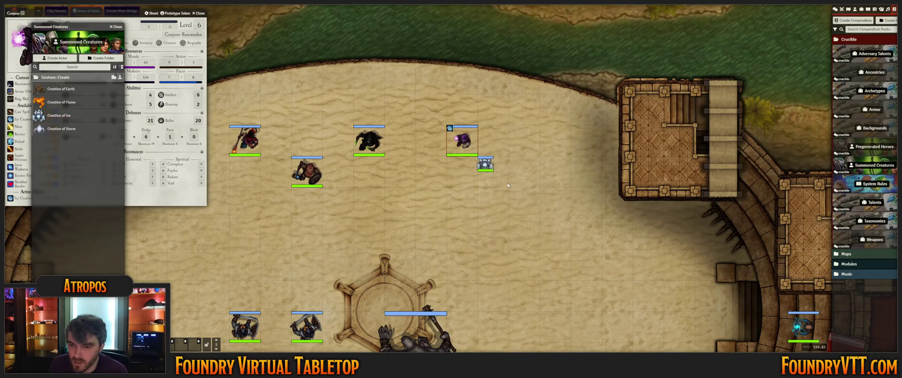
{"action": "scroll", "coordinate": [484, 163], "scroll_direction": "up", "scroll_amount": 5}
{"action": "left_click", "coordinate": [113, 27]}
{"action": "scroll", "coordinate": [308, 250], "scroll_direction": "down", "scroll_amount": 3}
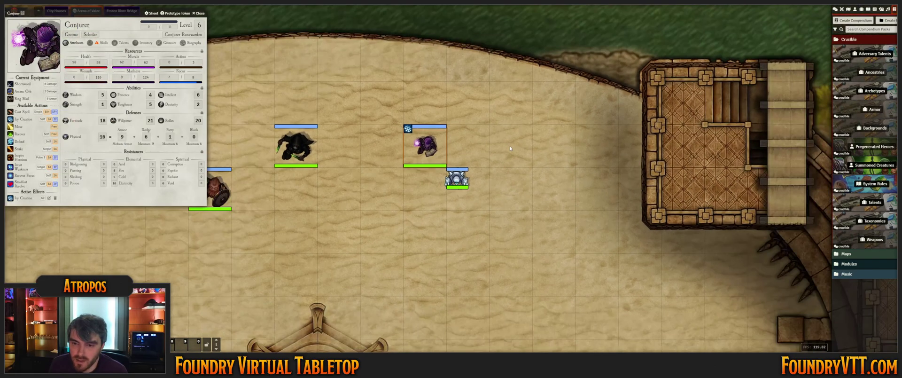
Close the Conjurer's sheet and add the Creation of Ice token to the current combat encounter
{"action": "left_click", "coordinate": [836, 9]}
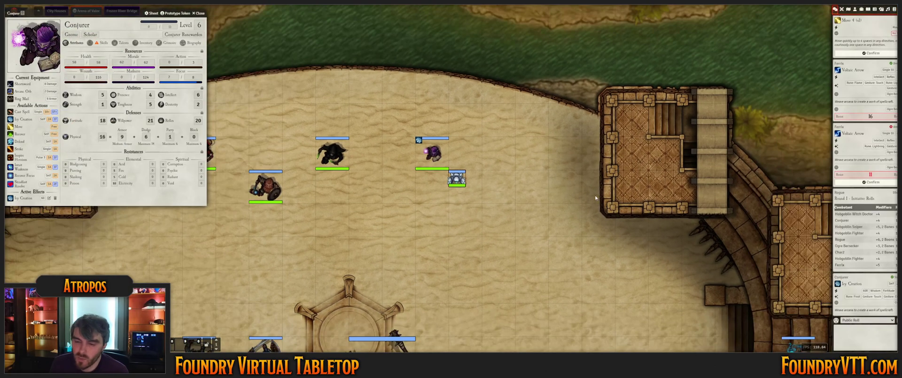
{"action": "left_click", "coordinate": [198, 14]}
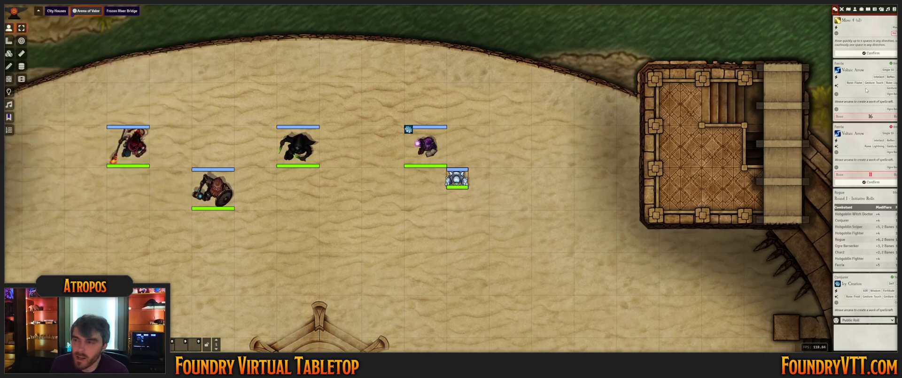
{"action": "left_click", "coordinate": [841, 9]}
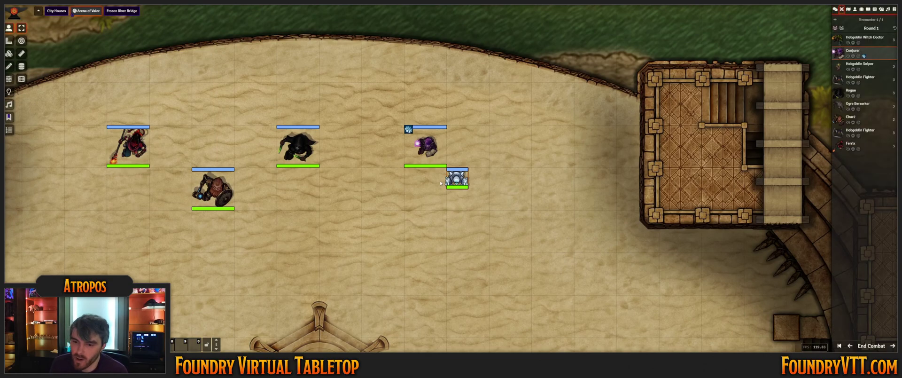
{"action": "right_click", "coordinate": [452, 181]}
{"action": "left_click", "coordinate": [483, 201]}
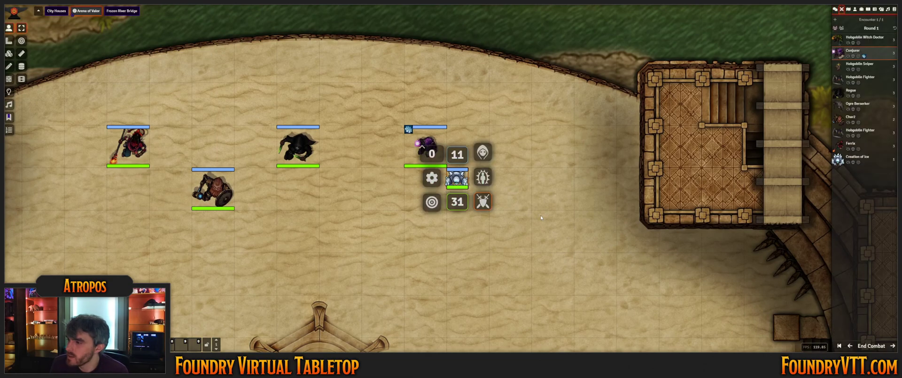
Set the Creation of Ice combatant's initiative value to 19 and dismiss its token controls
{"action": "right_click", "coordinate": [856, 159]}
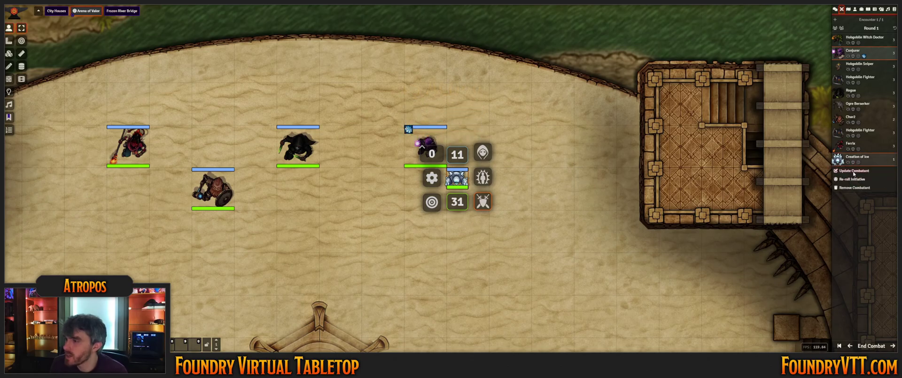
{"action": "left_click", "coordinate": [854, 171]}
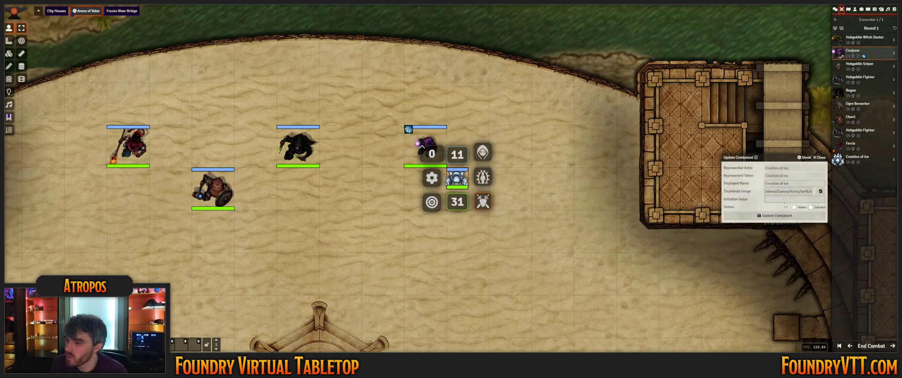
{"action": "left_click", "coordinate": [776, 200]}
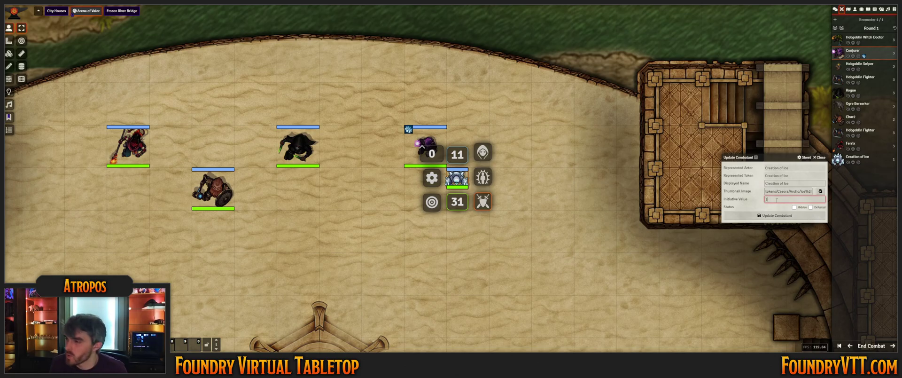
{"action": "key", "text": "Return"}
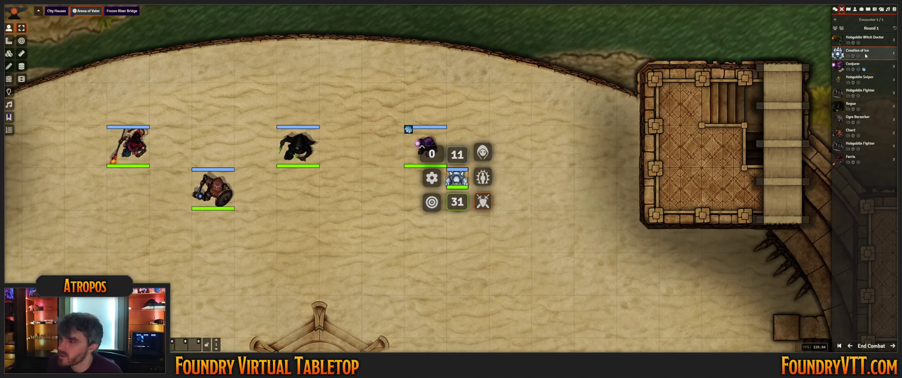
{"action": "left_click", "coordinate": [528, 138]}
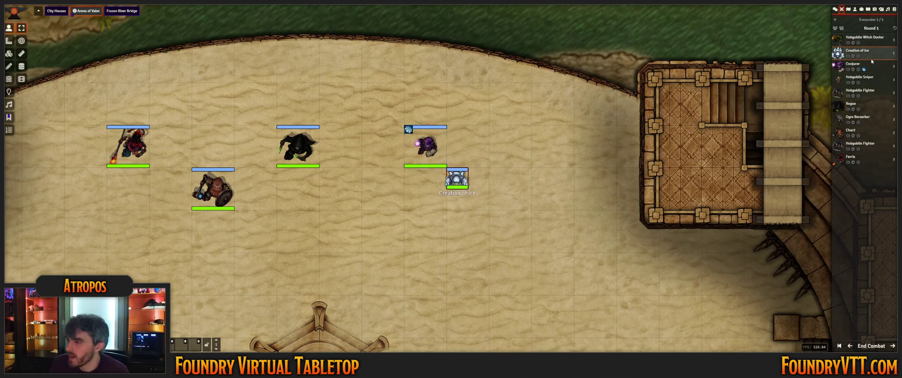
Use the Conjurer's Inspire Heroism action with its area template centred on the caster, and check the chat log
{"action": "double_click", "coordinate": [425, 146]}
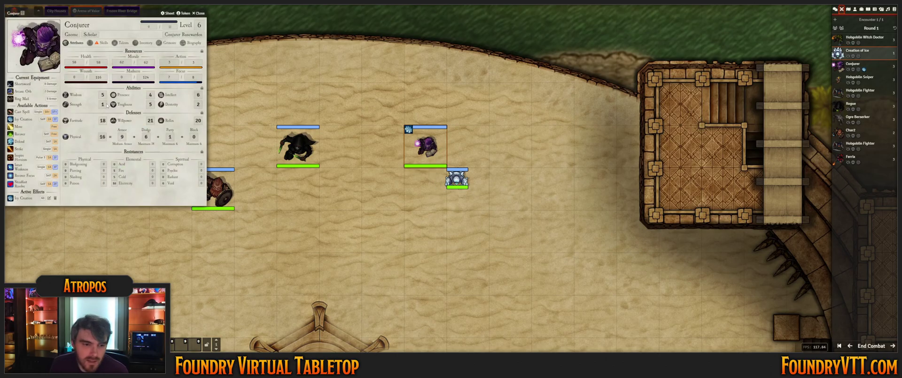
{"action": "left_click", "coordinate": [20, 157]}
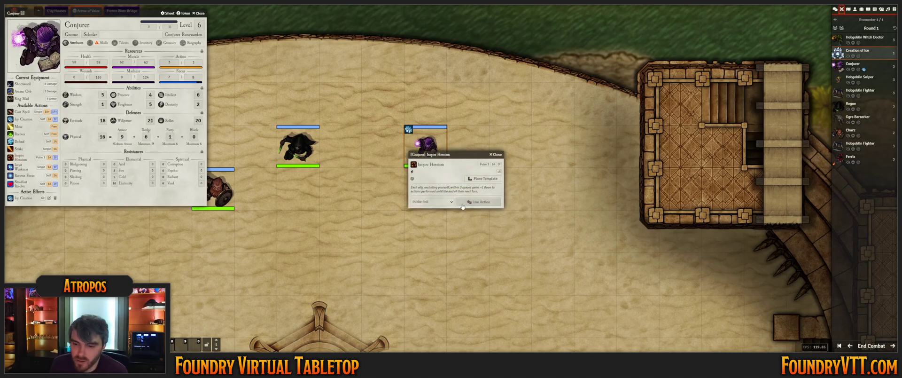
{"action": "left_click", "coordinate": [484, 178]}
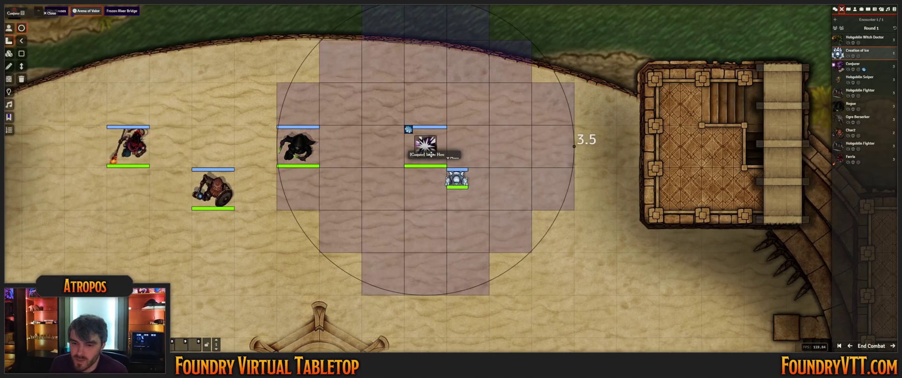
{"action": "left_click", "coordinate": [431, 155]}
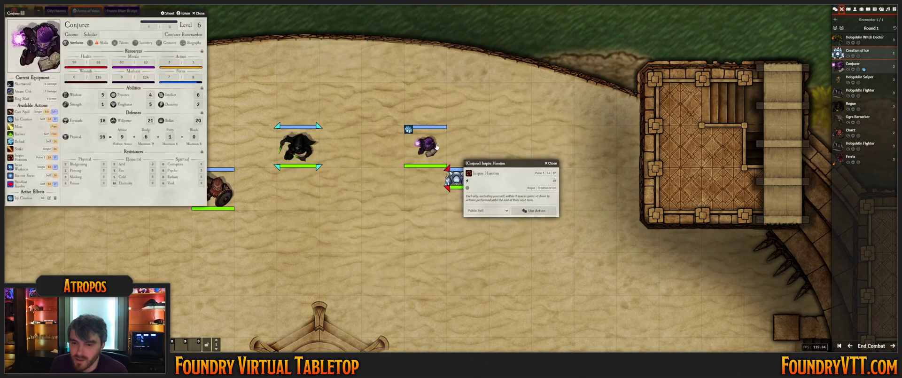
{"action": "left_click", "coordinate": [534, 211]}
{"action": "scroll", "coordinate": [638, 141], "scroll_direction": "down", "scroll_amount": 2}
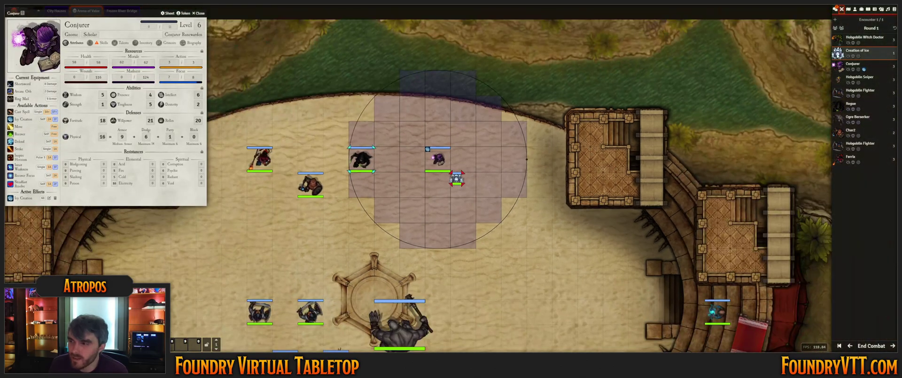
{"action": "left_click", "coordinate": [835, 9]}
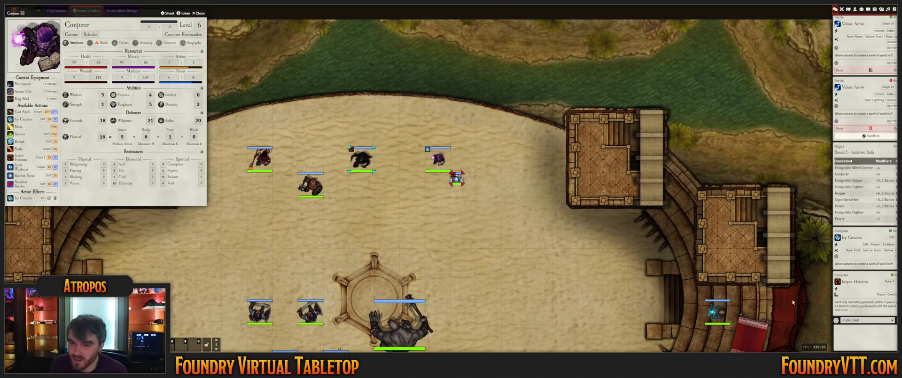
{"action": "scroll", "coordinate": [453, 188], "scroll_direction": "up", "scroll_amount": 2}
{"action": "scroll", "coordinate": [454, 201], "scroll_direction": "up", "scroll_amount": 2}
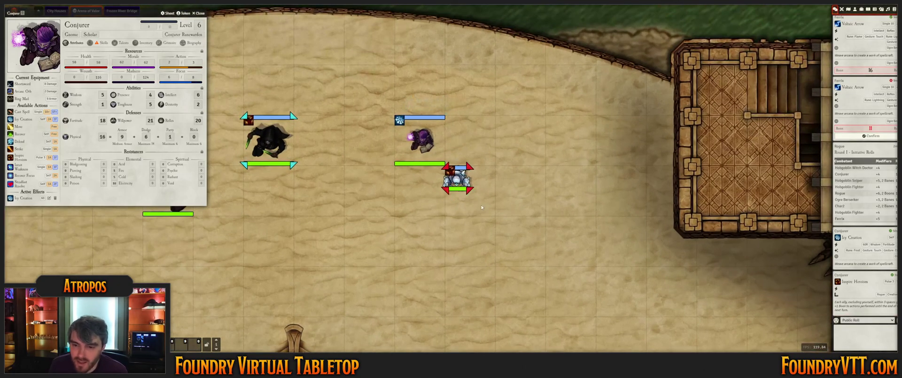
Examine the Creation of Ice's sheet, including its spell casting options, skills and attributes
{"action": "scroll", "coordinate": [484, 202], "scroll_direction": "down", "scroll_amount": 6}
{"action": "left_click_drag", "start_coordinate": [488, 249], "coordinate": [481, 153]}
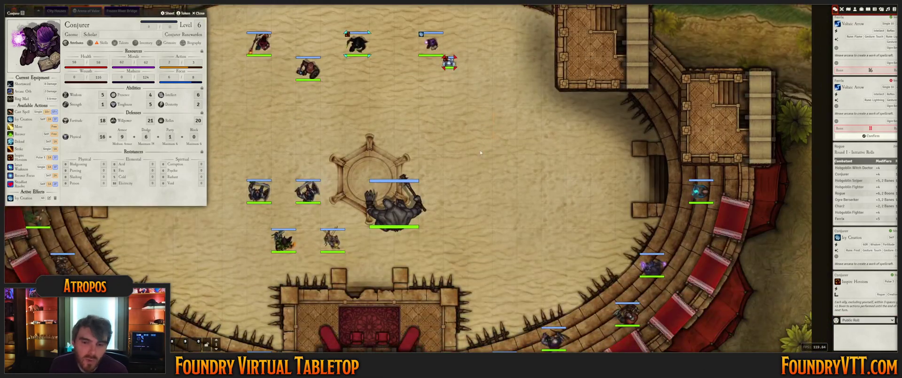
{"action": "double_click", "coordinate": [451, 64]}
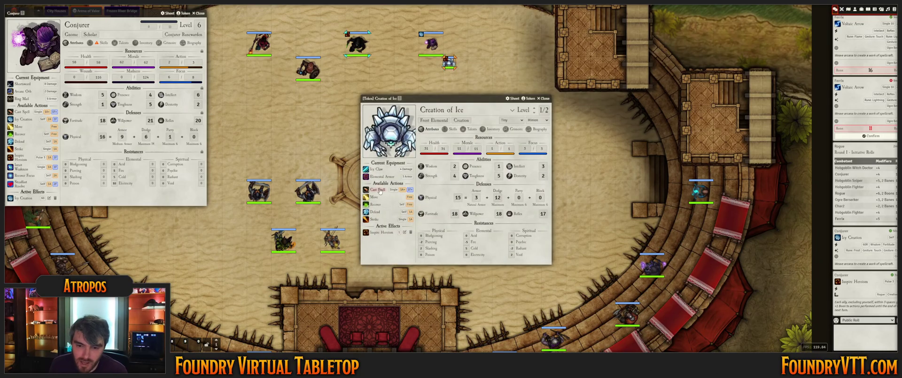
{"action": "left_click", "coordinate": [376, 190]}
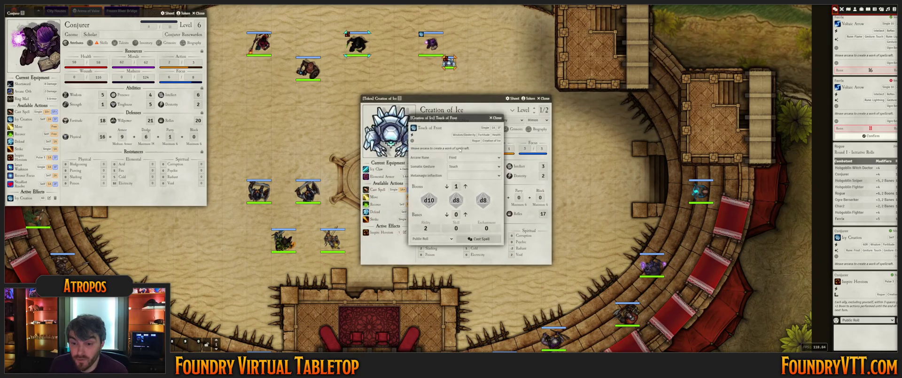
{"action": "left_click", "coordinate": [497, 118]}
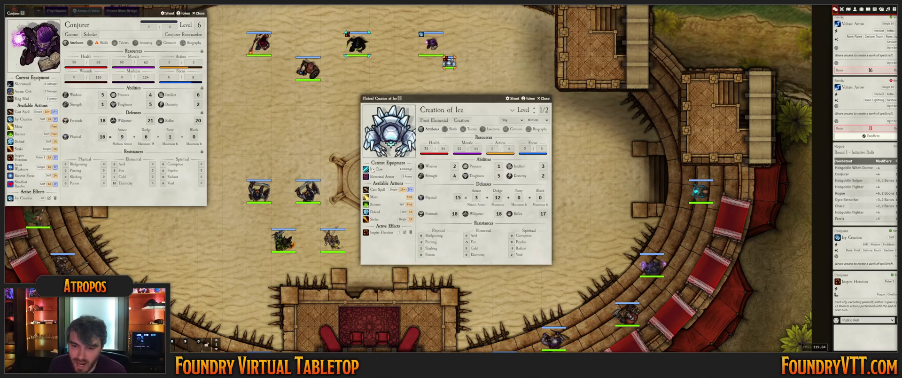
{"action": "left_click", "coordinate": [452, 129]}
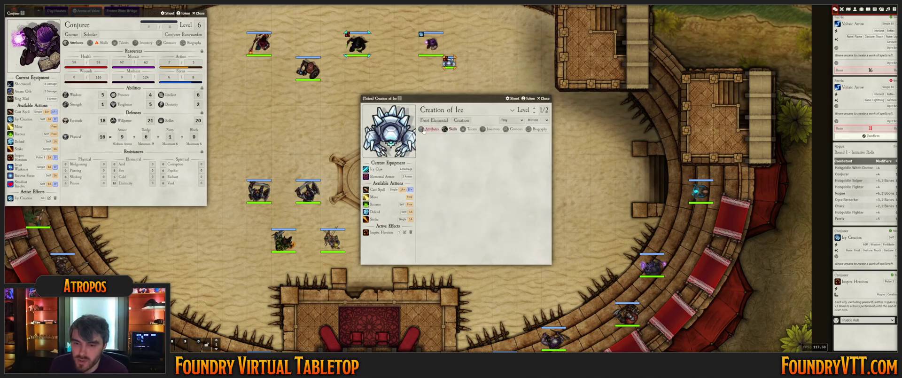
{"action": "left_click", "coordinate": [428, 129]}
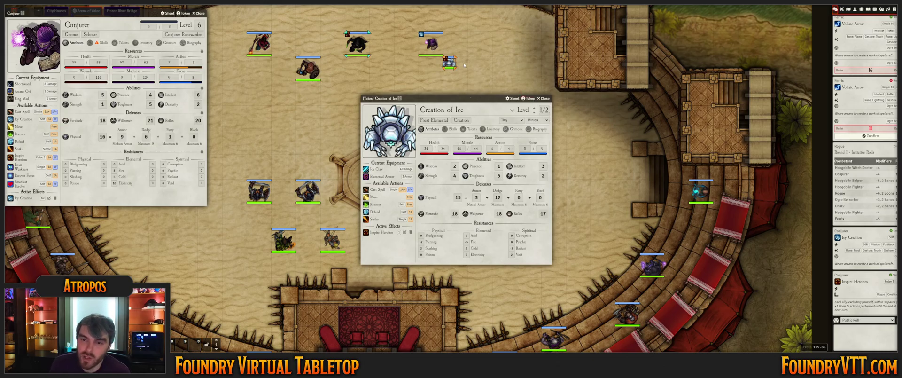
Raise the Creation of Ice to level 3 and close both its sheet and the Conjurer's sheet
{"action": "left_click", "coordinate": [535, 108]}
{"action": "left_click", "coordinate": [534, 108]}
{"action": "left_click", "coordinate": [534, 108]}
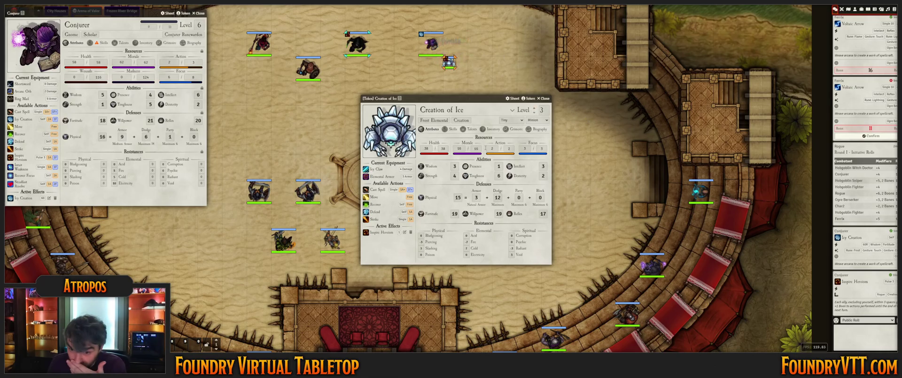
{"action": "left_click", "coordinate": [544, 98]}
{"action": "left_click_drag", "start_coordinate": [544, 100], "coordinate": [561, 164]}
{"action": "scroll", "coordinate": [561, 163], "scroll_direction": "up", "scroll_amount": 2}
{"action": "left_click", "coordinate": [199, 13]}
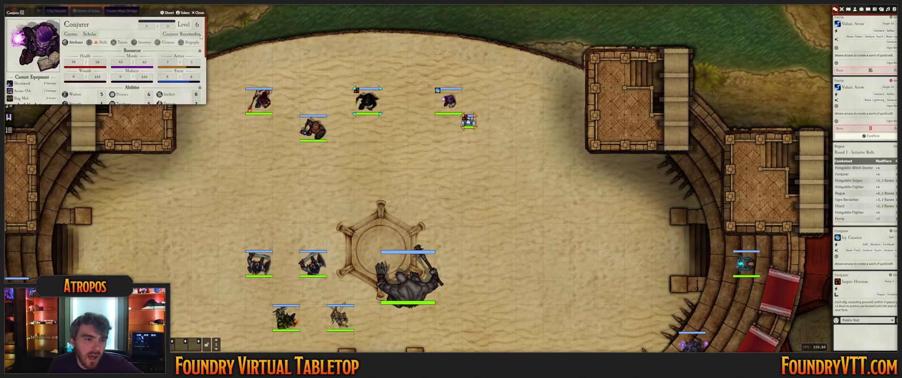
Open the combat tracker in its own window beside the tokens and advance the encounter to the Conjurer's turn
{"action": "right_click", "coordinate": [842, 9]}
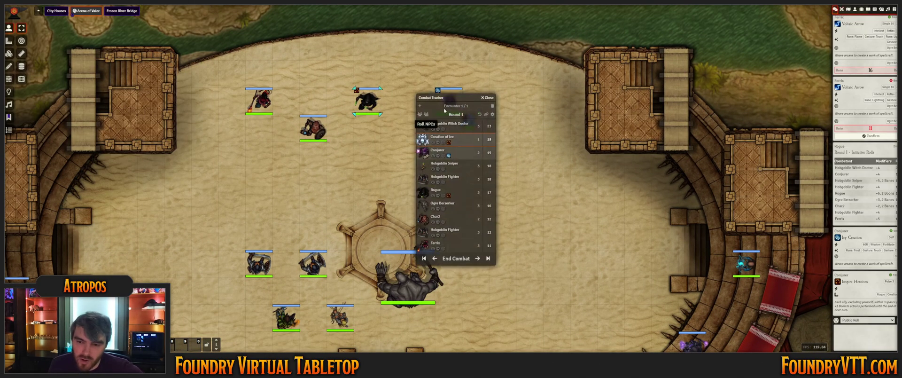
{"action": "left_click_drag", "start_coordinate": [445, 98], "coordinate": [606, 61]}
{"action": "left_click", "coordinate": [626, 224]}
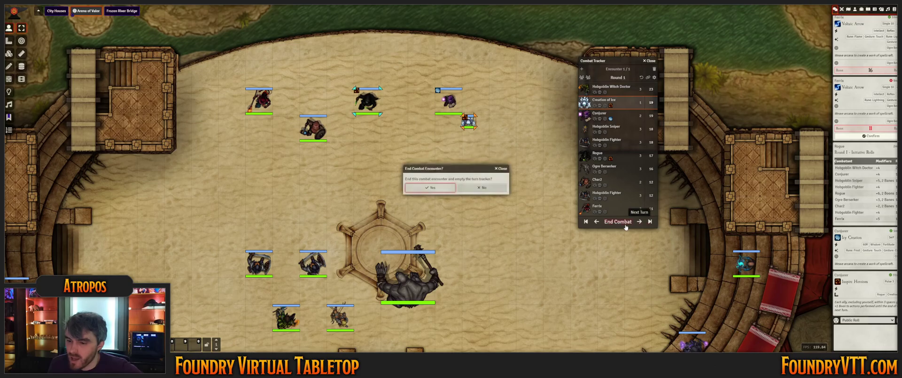
{"action": "left_click", "coordinate": [501, 170]}
{"action": "left_click", "coordinate": [640, 223]}
Review the Conjurer talent's description from the Conjurer's talent list for its limit on simultaneous creations
{"action": "scroll", "coordinate": [444, 154], "scroll_direction": "up", "scroll_amount": 5}
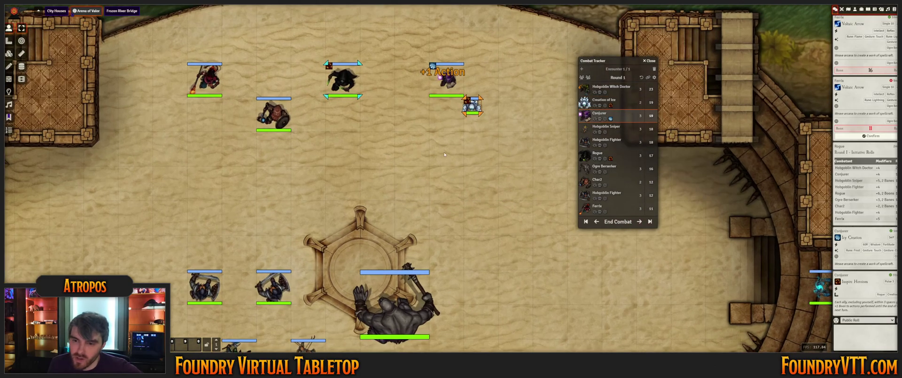
{"action": "double_click", "coordinate": [447, 80]}
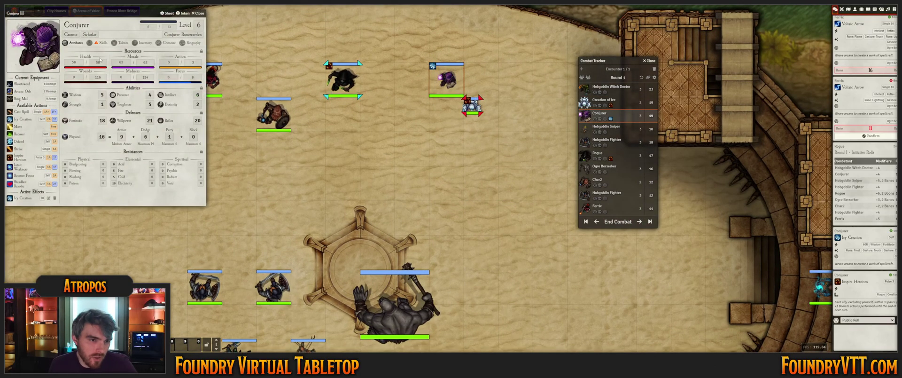
{"action": "left_click", "coordinate": [121, 43]}
{"action": "left_click", "coordinate": [200, 100]}
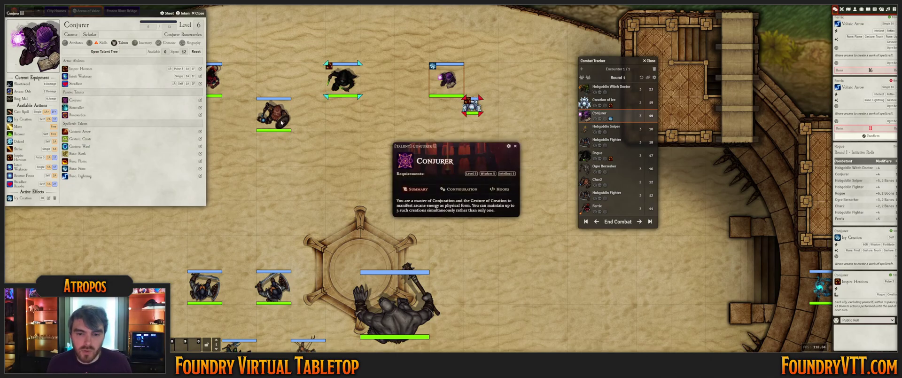
{"action": "left_click", "coordinate": [516, 148]}
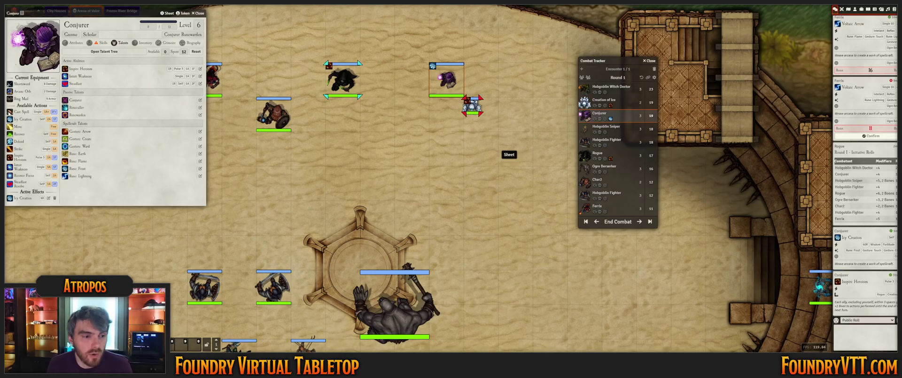
Cast the Conjurer's Flaming Creation spell using the Flame rune and Creation gesture, and confirm the action in chat
{"action": "left_click", "coordinate": [23, 112]}
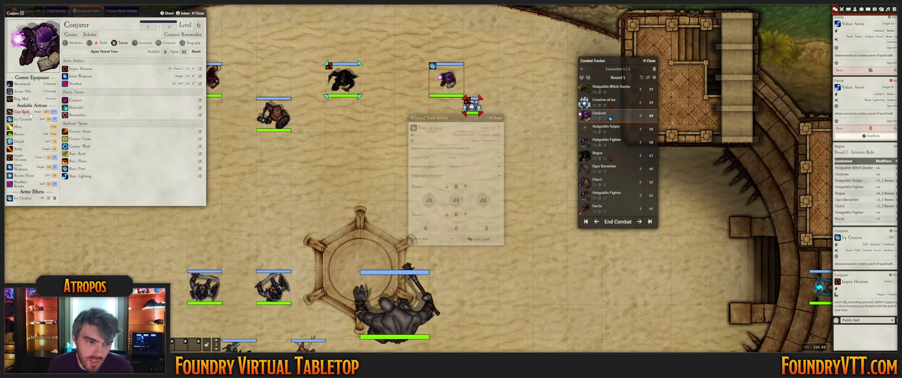
{"action": "left_click", "coordinate": [471, 170]}
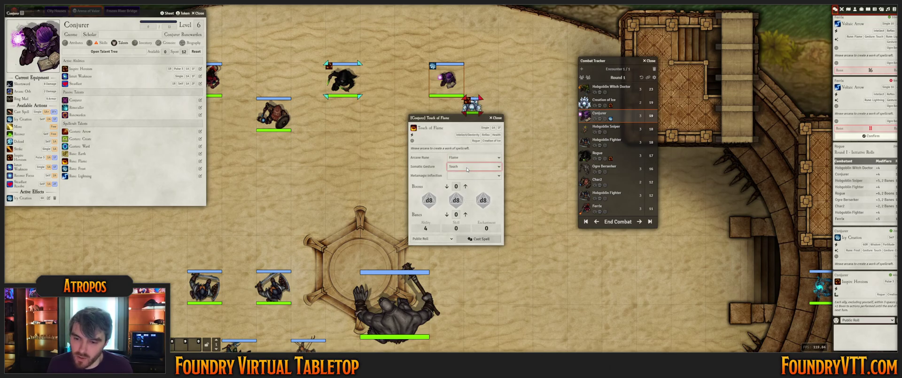
{"action": "left_click", "coordinate": [478, 239]}
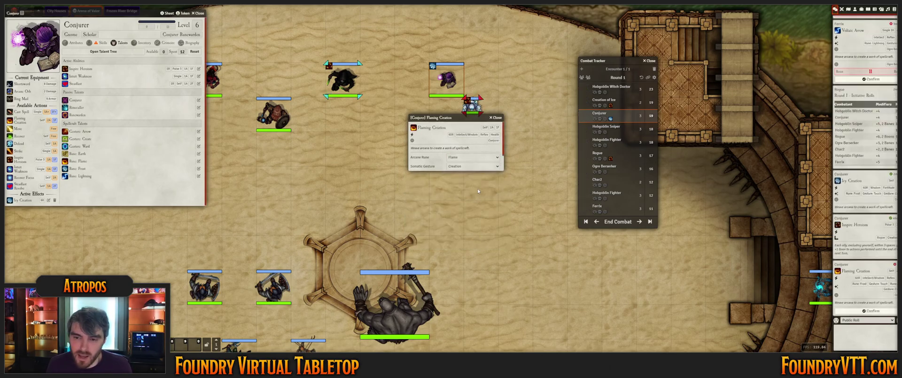
{"action": "left_click", "coordinate": [872, 310]}
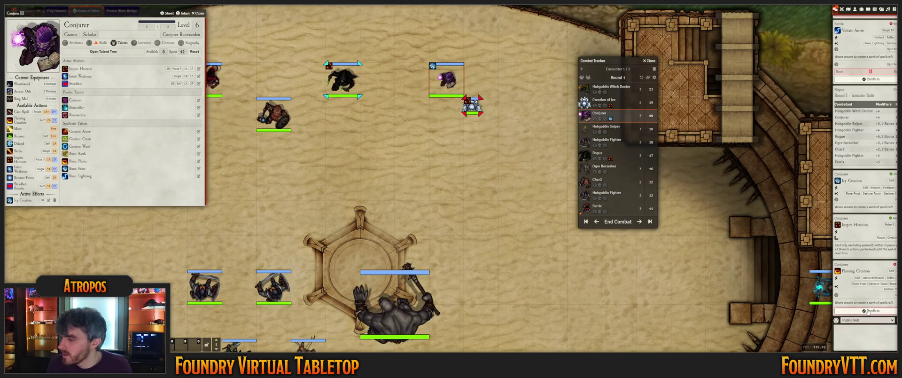
Place a Creation of Flame from the Summoned Creatures compendium beside the Conjurer, and close the combat tracker and compendium
{"action": "left_click", "coordinate": [893, 9]}
{"action": "left_click", "coordinate": [874, 165]}
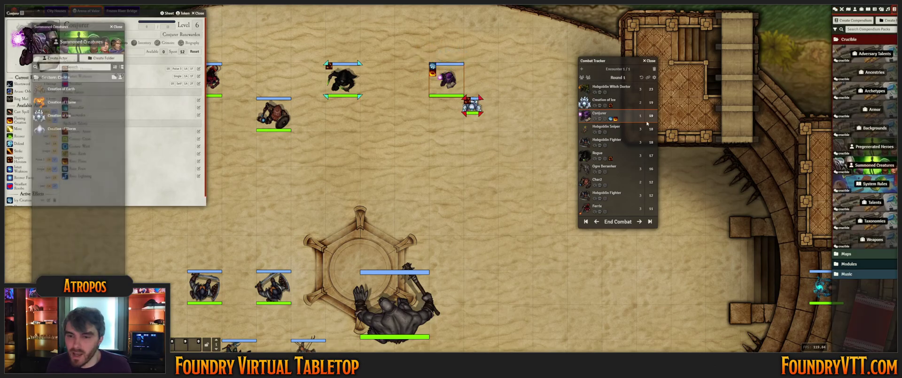
{"action": "mouse_move", "coordinate": [61, 102]}
{"action": "left_mouse_down"}
{"action": "mouse_move", "coordinate": [417, 120]}
{"action": "mouse_move", "coordinate": [423, 107]}
{"action": "left_mouse_up"}
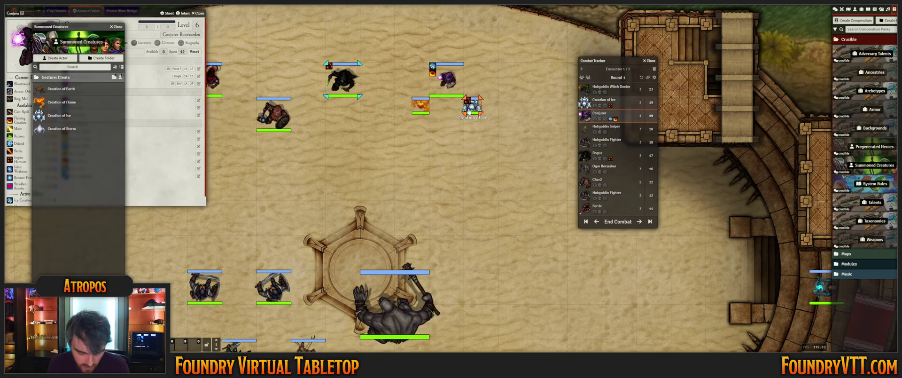
{"action": "left_click", "coordinate": [648, 60]}
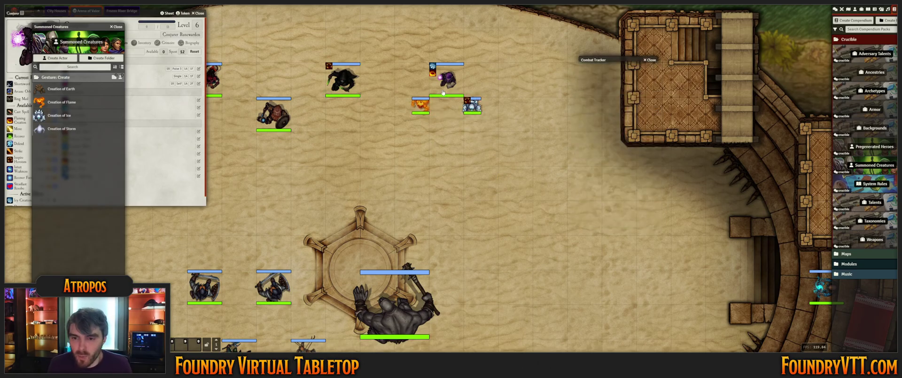
{"action": "scroll", "coordinate": [452, 163], "scroll_direction": "down", "scroll_amount": 8}
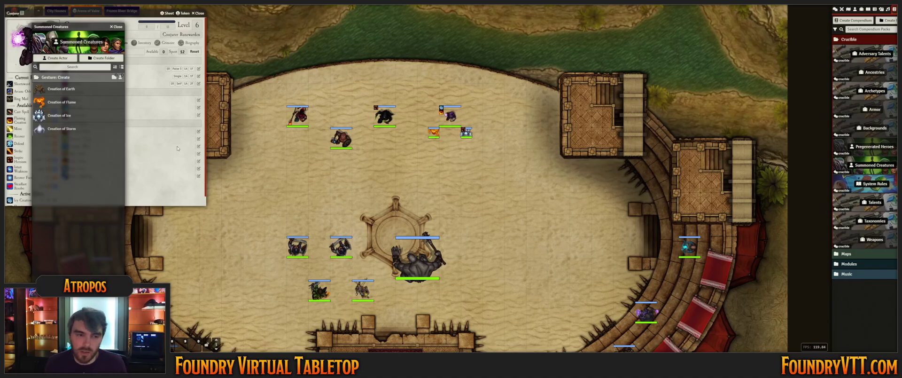
{"action": "left_click", "coordinate": [117, 28]}
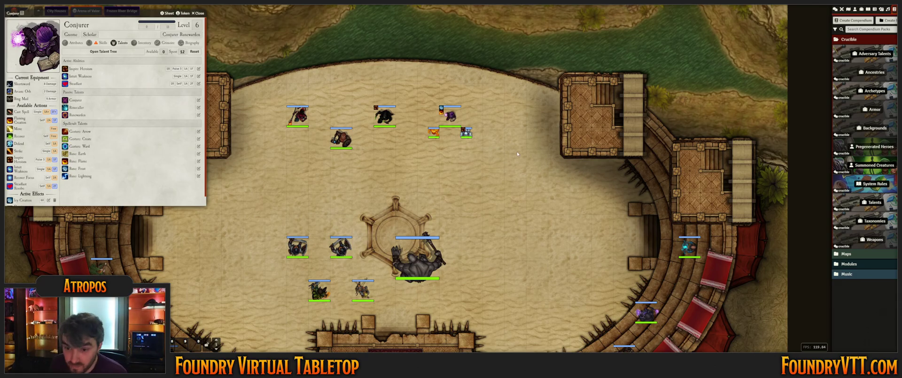
Examine the signature and magic nodes chosen in the Conjurer's talent tree, and close the tree and the character sheet
{"action": "scroll", "coordinate": [472, 134], "scroll_direction": "up", "scroll_amount": 5}
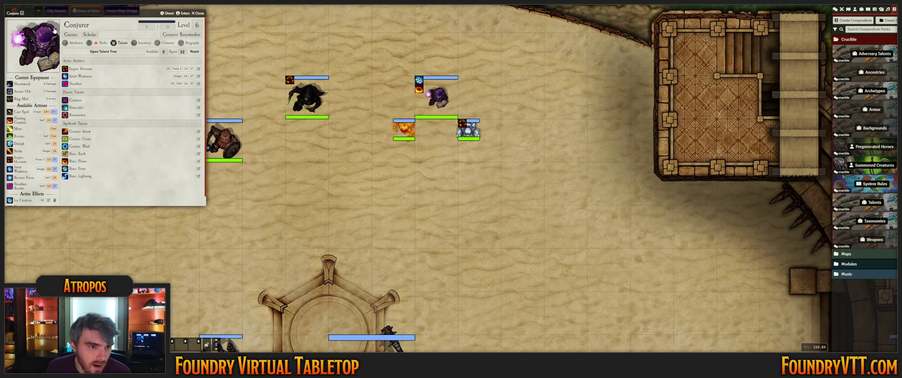
{"action": "left_click", "coordinate": [98, 51]}
{"action": "mouse_move", "coordinate": [313, 39]}
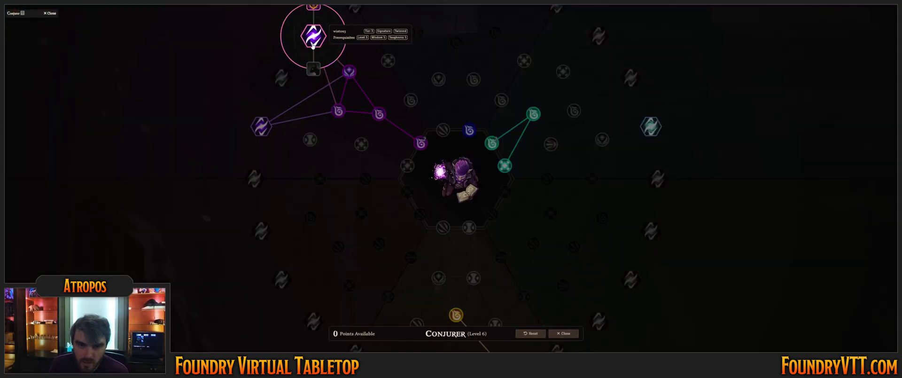
{"action": "scroll", "coordinate": [312, 39], "scroll_direction": "down", "scroll_amount": 5}
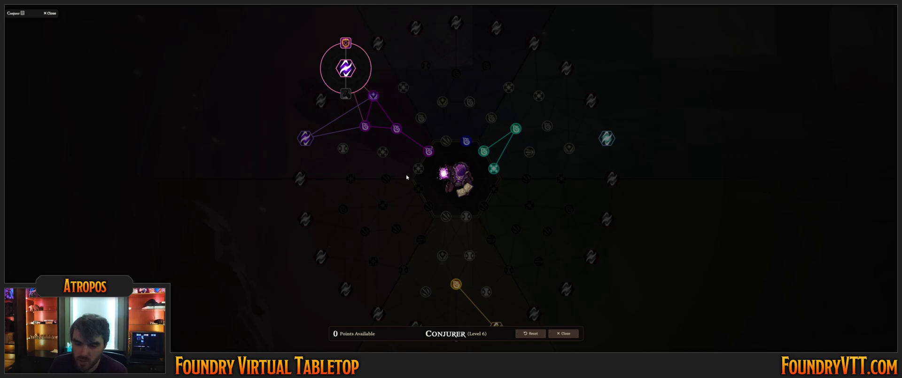
{"action": "left_click_drag", "start_coordinate": [546, 289], "coordinate": [508, 195]}
{"action": "left_click", "coordinate": [457, 236]}
{"action": "left_click", "coordinate": [417, 191]}
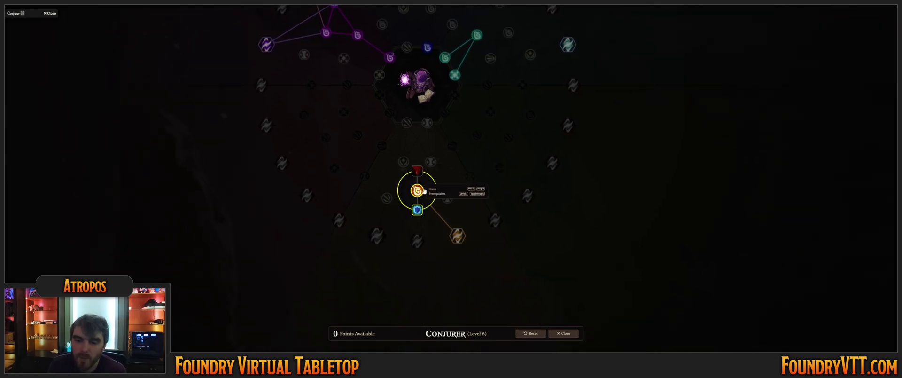
{"action": "left_click", "coordinate": [458, 162]}
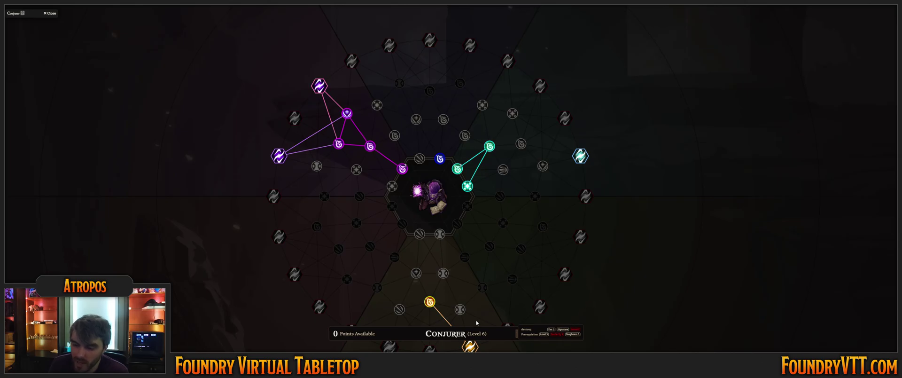
{"action": "key", "text": "Escape"}
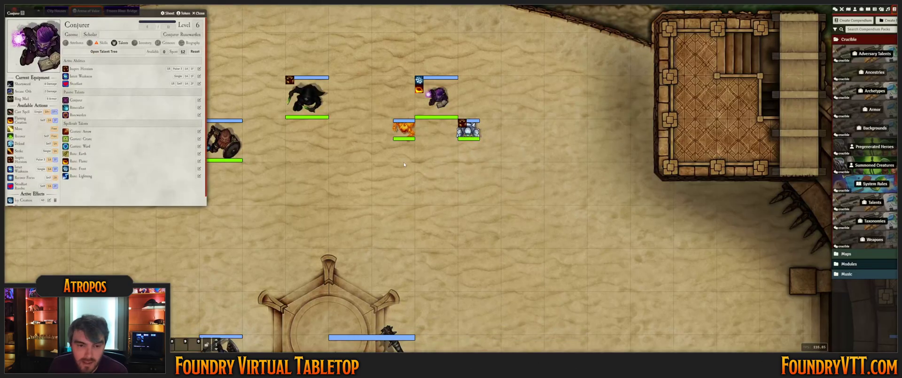
{"action": "left_click", "coordinate": [198, 13]}
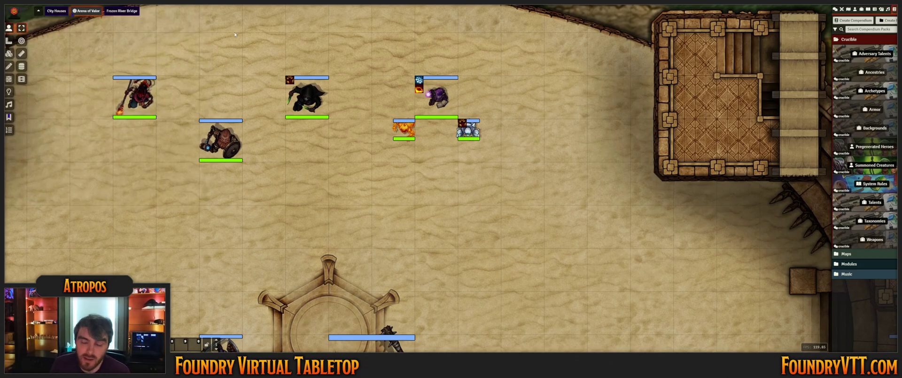
Raise the Creation of Flame to level 3 and close its sheet
{"action": "scroll", "coordinate": [436, 131], "scroll_direction": "up", "scroll_amount": 1}
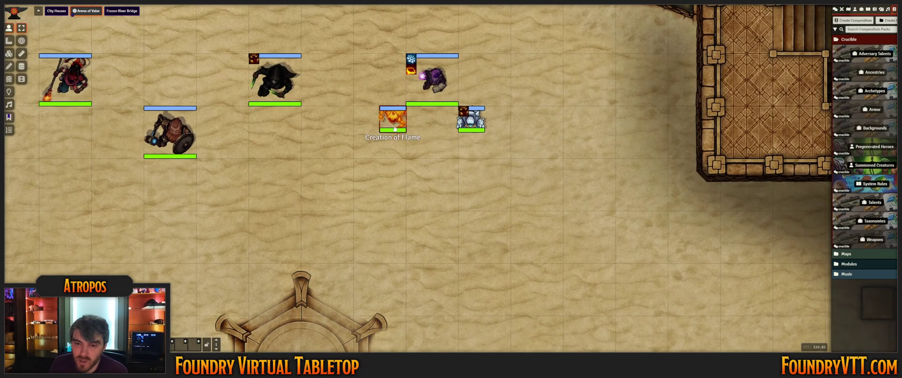
{"action": "double_click", "coordinate": [394, 119]}
{"action": "left_click", "coordinate": [535, 108]}
{"action": "left_click", "coordinate": [535, 108]}
{"action": "left_click", "coordinate": [534, 108]}
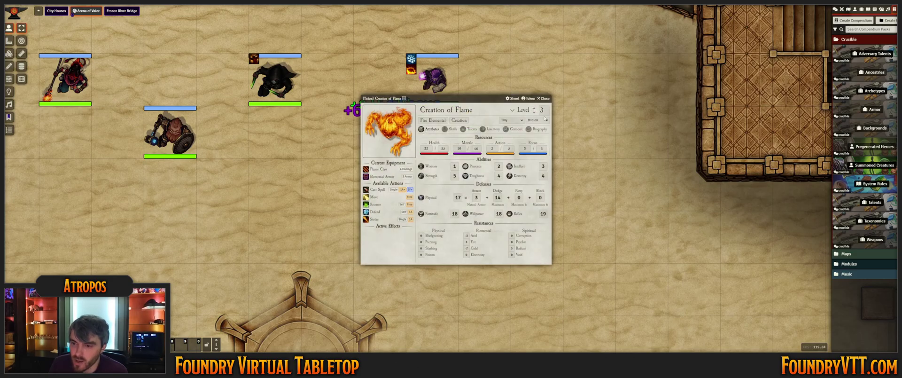
{"action": "key", "text": "Escape"}
{"action": "scroll", "coordinate": [459, 202], "scroll_direction": "down", "scroll_amount": 3}
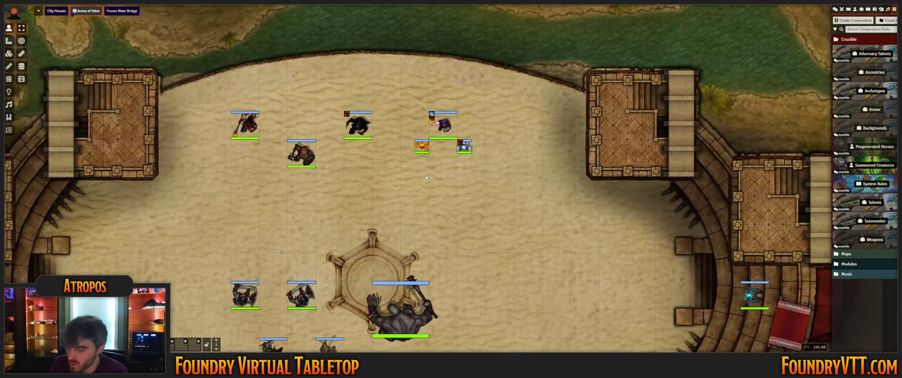
{"action": "scroll", "coordinate": [426, 177], "scroll_direction": "up", "scroll_amount": 2}
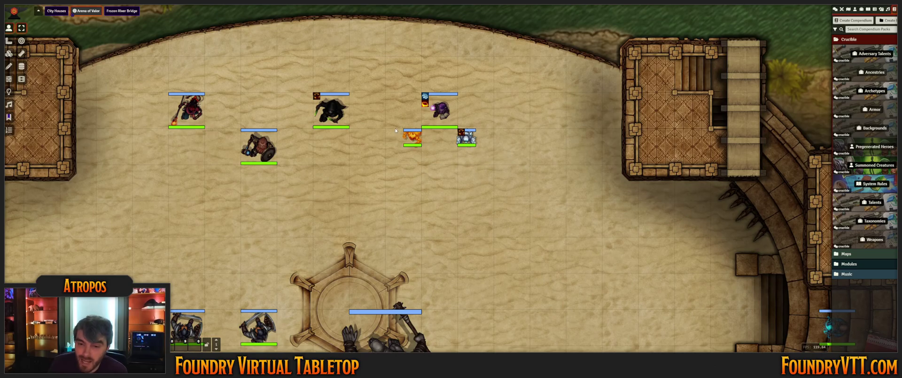
{"action": "left_click_drag", "start_coordinate": [414, 137], "coordinate": [408, 134]}
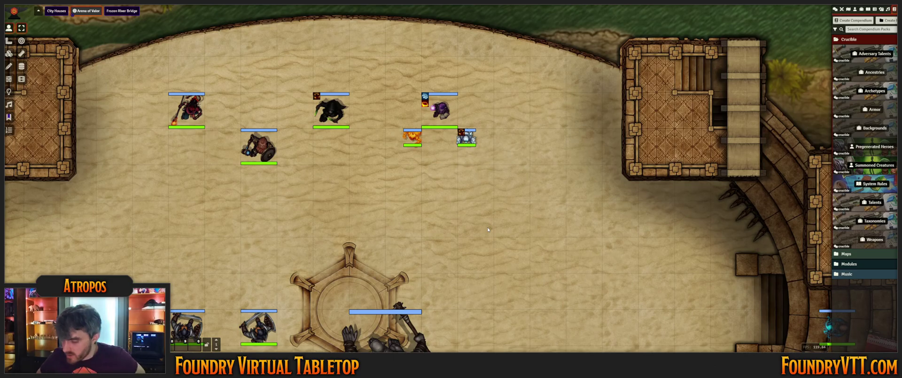
Review the Conjurer's active effects and the overall layout of its talent tree, and close the tree and sheet
{"action": "double_click", "coordinate": [440, 112]}
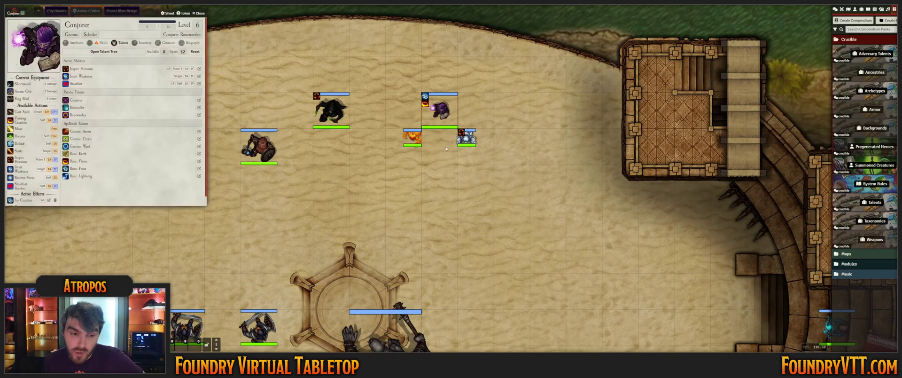
{"action": "scroll", "coordinate": [98, 135], "scroll_direction": "down", "scroll_amount": 1}
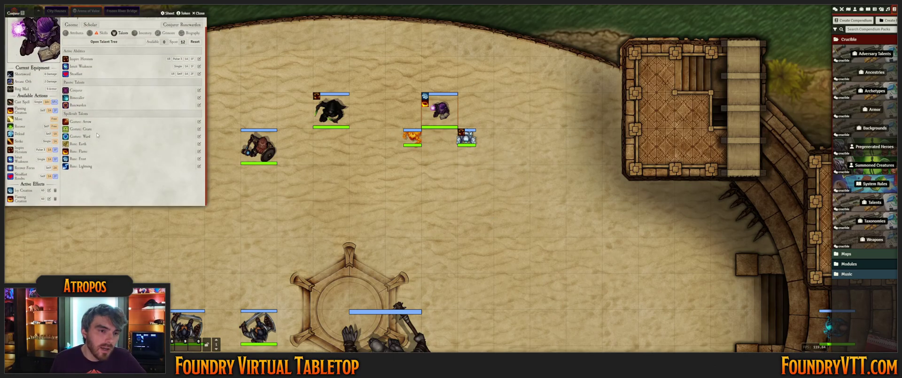
{"action": "scroll", "coordinate": [92, 107], "scroll_direction": "up", "scroll_amount": 1}
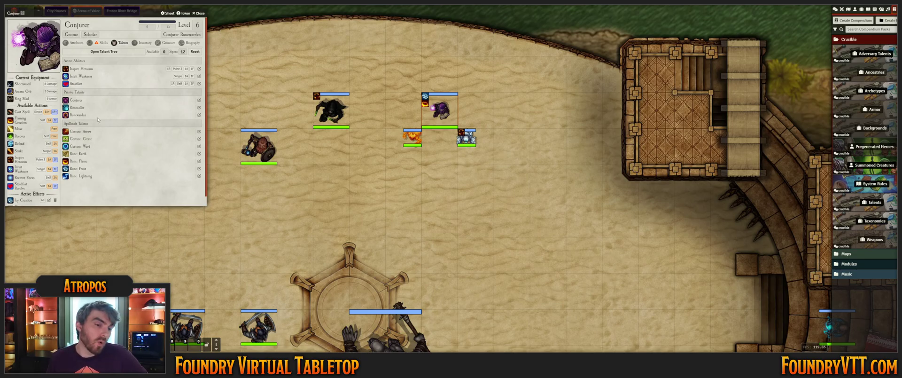
{"action": "left_click", "coordinate": [89, 52]}
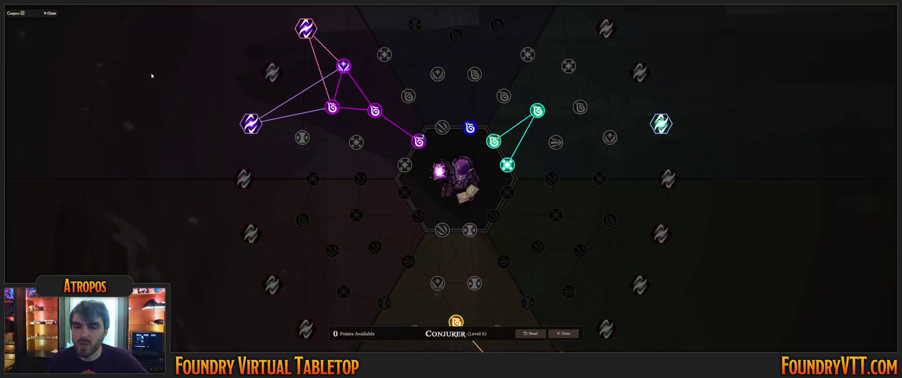
{"action": "scroll", "coordinate": [529, 77], "scroll_direction": "down", "scroll_amount": 3}
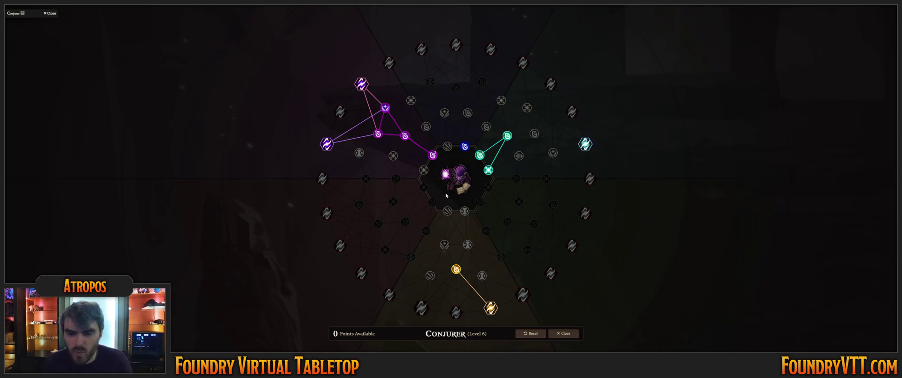
{"action": "left_click", "coordinate": [561, 334]}
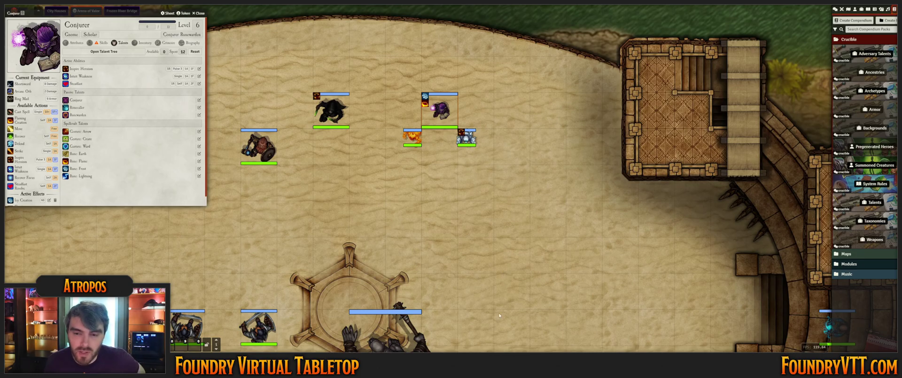
{"action": "scroll", "coordinate": [426, 198], "scroll_direction": "up", "scroll_amount": 7}
{"action": "scroll", "coordinate": [348, 189], "scroll_direction": "down", "scroll_amount": 12}
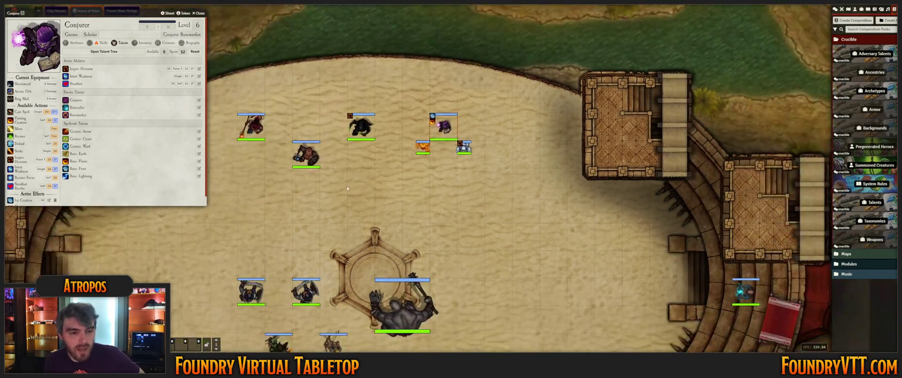
{"action": "left_click", "coordinate": [198, 14]}
{"action": "scroll", "coordinate": [423, 179], "scroll_direction": "up", "scroll_amount": 3}
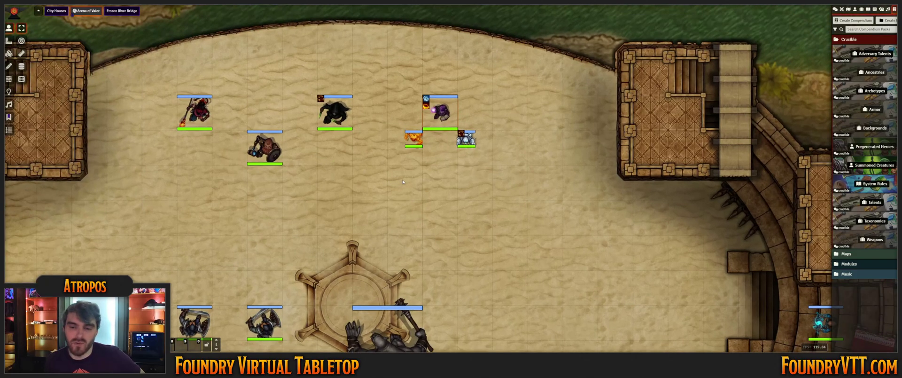
Check the Talents compendium and close it, and open the System Rules compendium
{"action": "scroll", "coordinate": [474, 250], "scroll_direction": "down", "scroll_amount": 4}
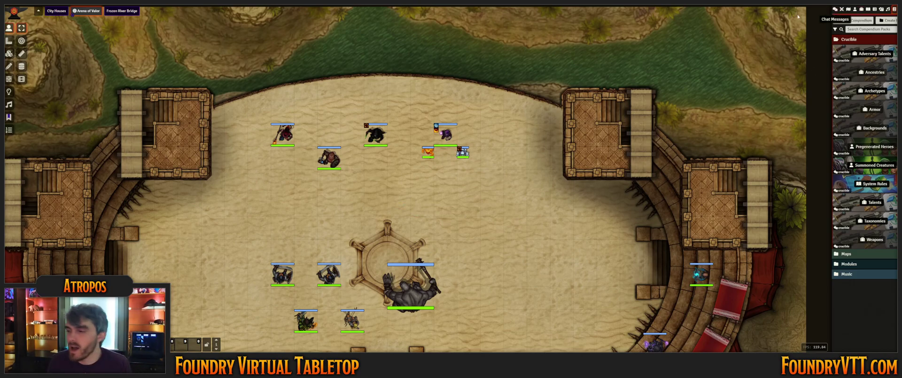
{"action": "left_click", "coordinate": [872, 202]}
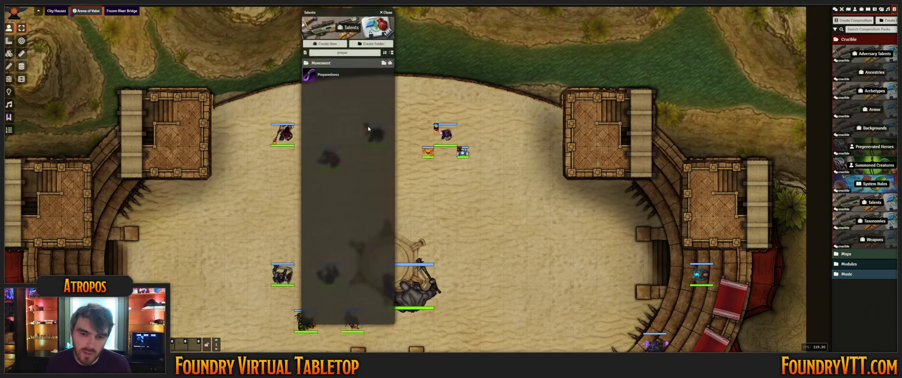
{"action": "left_click", "coordinate": [386, 12]}
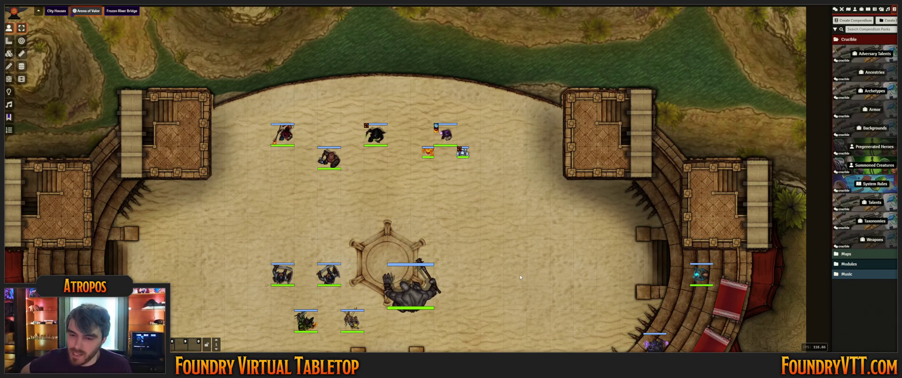
{"action": "left_click", "coordinate": [864, 200]}
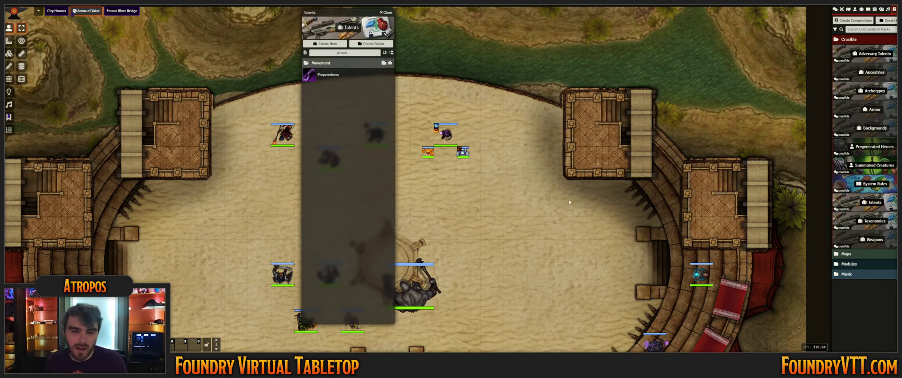
{"action": "left_click", "coordinate": [381, 12]}
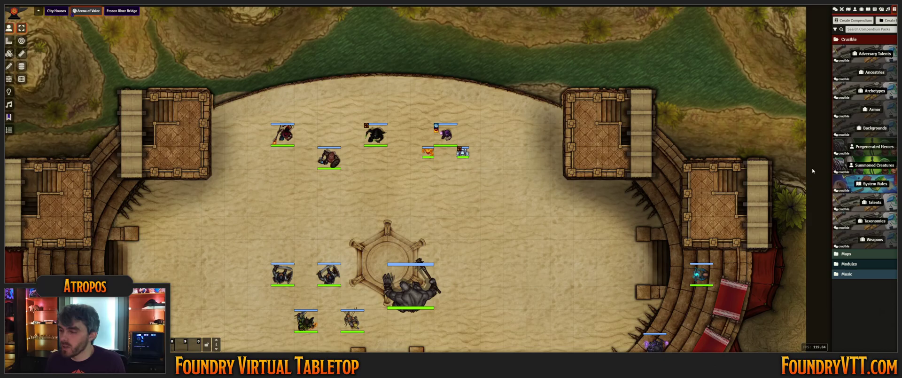
{"action": "left_click", "coordinate": [867, 185]}
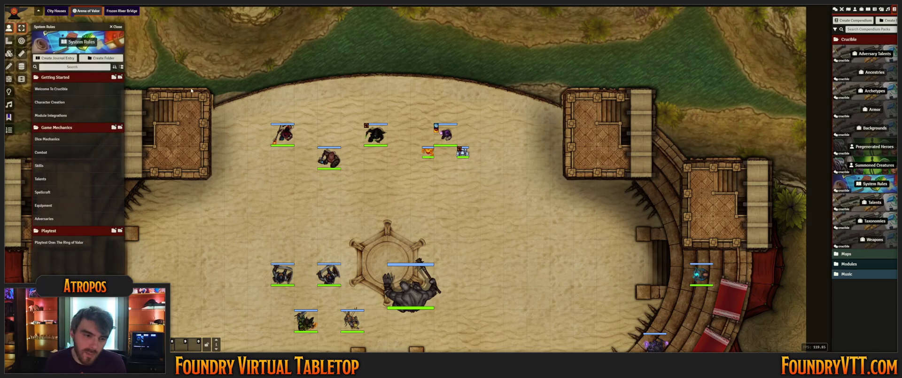
Open the Combat rules journal, close the System Rules compendium, and read the Movement section through Free Movement
{"action": "left_click", "coordinate": [41, 152]}
{"action": "left_click", "coordinate": [116, 27]}
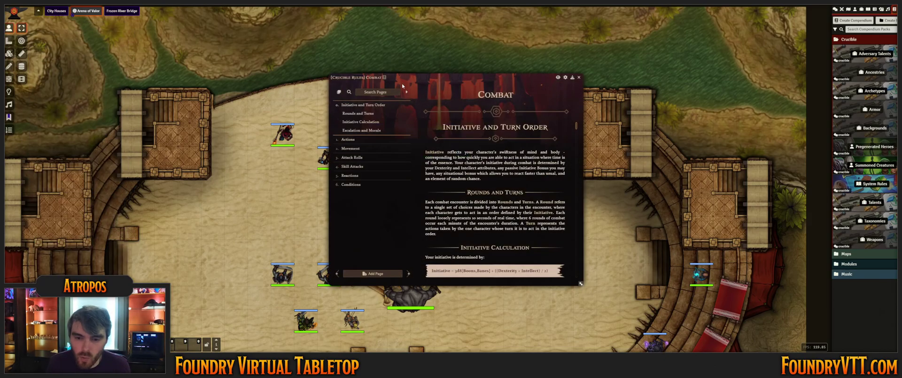
{"action": "left_click_drag", "start_coordinate": [408, 77], "coordinate": [571, 42]}
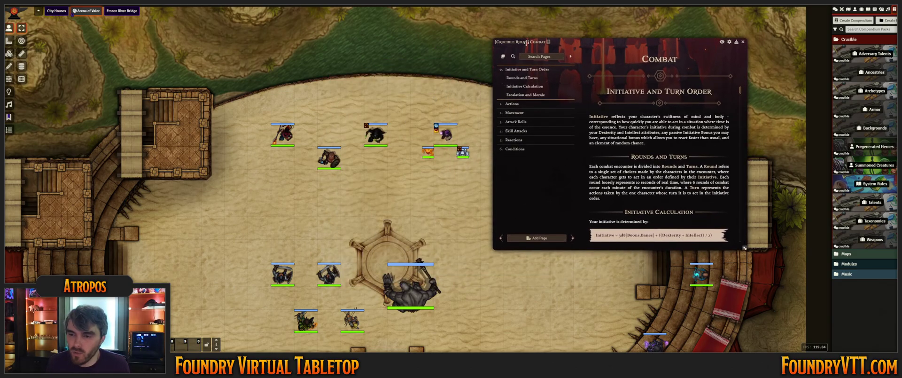
{"action": "left_click", "coordinate": [515, 113]}
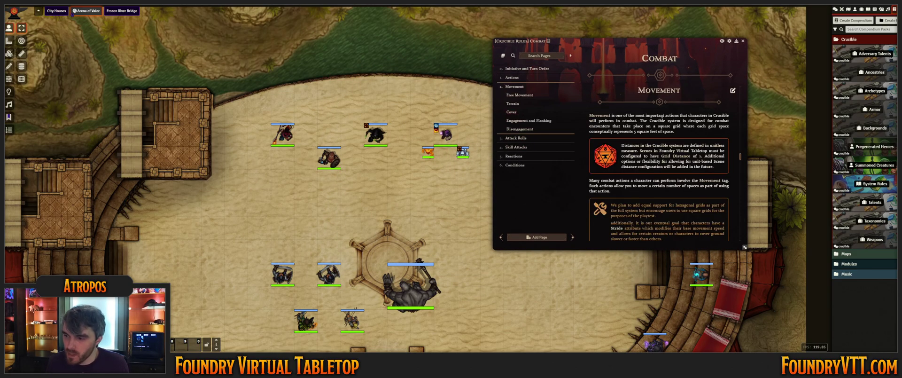
{"action": "scroll", "coordinate": [662, 116], "scroll_direction": "down", "scroll_amount": 5}
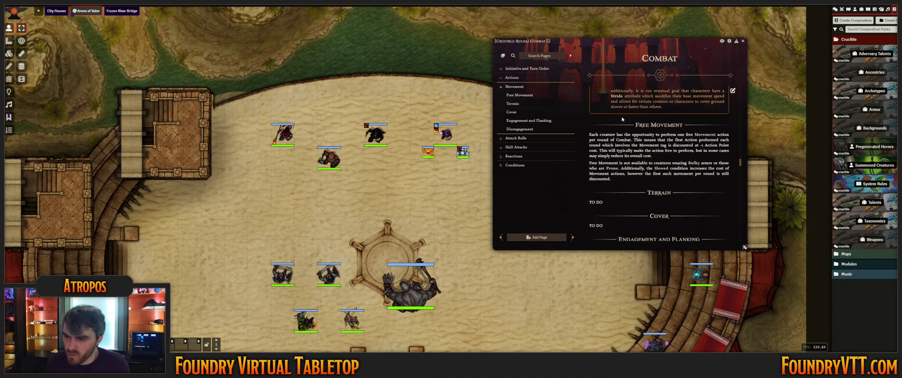
{"action": "scroll", "coordinate": [623, 118], "scroll_direction": "down", "scroll_amount": 1}
{"action": "scroll", "coordinate": [625, 128], "scroll_direction": "up", "scroll_amount": 1}
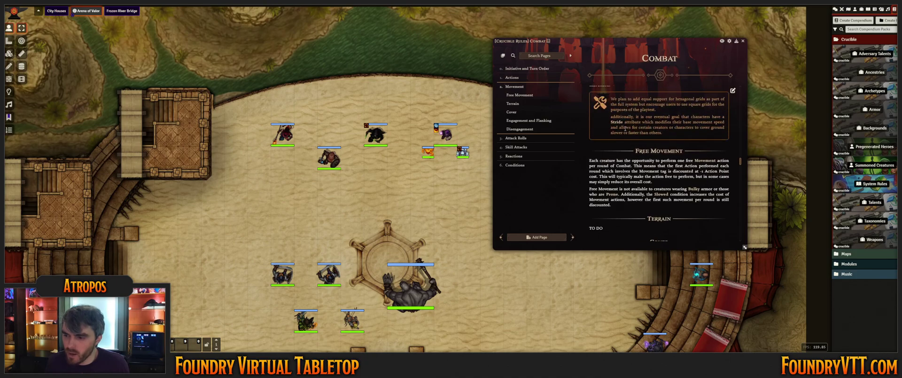
{"action": "scroll", "coordinate": [625, 128], "scroll_direction": "up", "scroll_amount": 2}
{"action": "scroll", "coordinate": [489, 189], "scroll_direction": "up", "scroll_amount": 2}
Check the Rogue's character sheet for its talents and available actions
{"action": "double_click", "coordinate": [303, 155]}
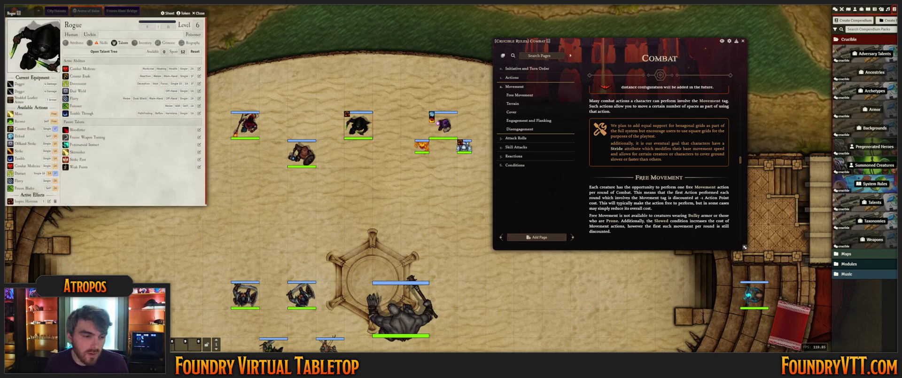
{"action": "left_click", "coordinate": [201, 14]}
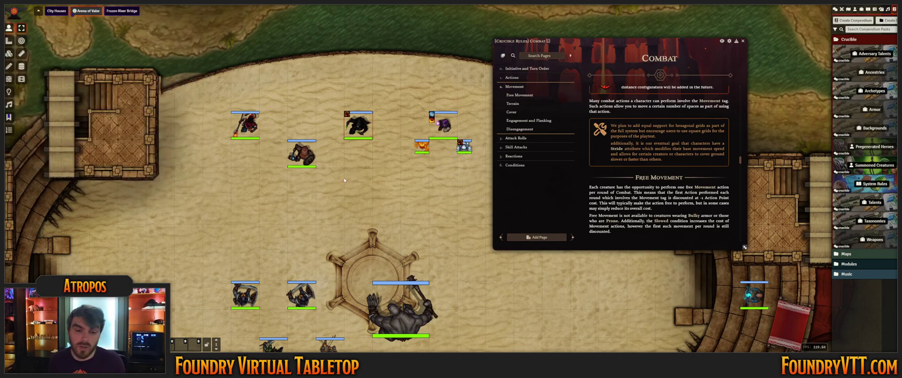
{"action": "scroll", "coordinate": [423, 178], "scroll_direction": "up", "scroll_amount": 5}
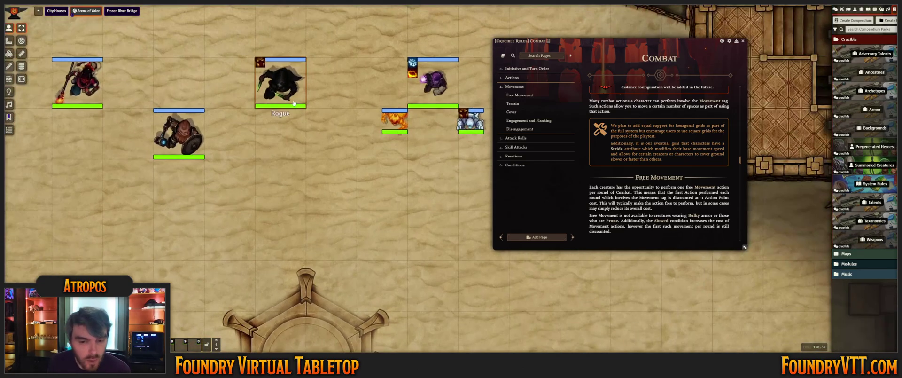
{"action": "right_click", "coordinate": [281, 82]}
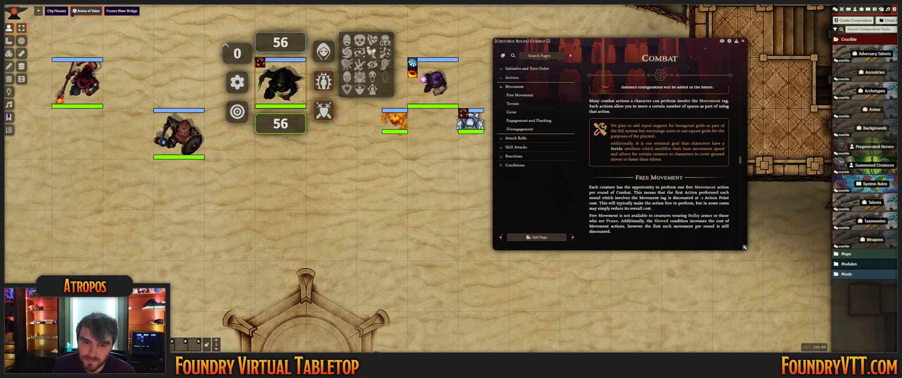
{"action": "double_click", "coordinate": [281, 82]}
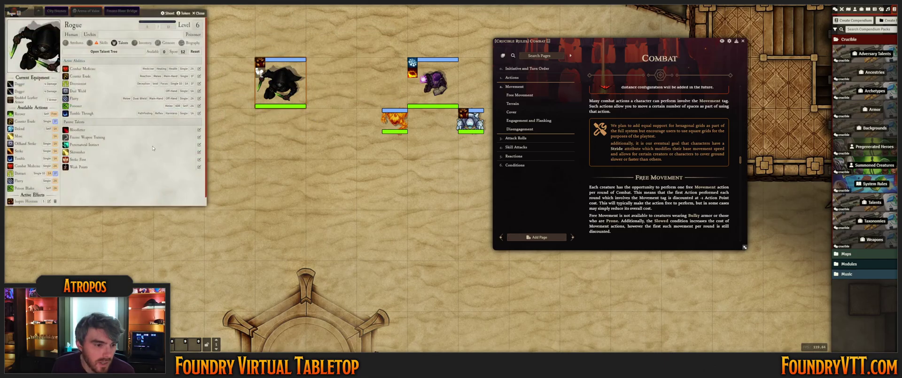
Switch the Prone condition on and off again for the Rogue, and remove its Inspire Heroism effect
{"action": "right_click", "coordinate": [290, 83]}
{"action": "left_click", "coordinate": [324, 82]}
{"action": "left_click", "coordinate": [372, 53]}
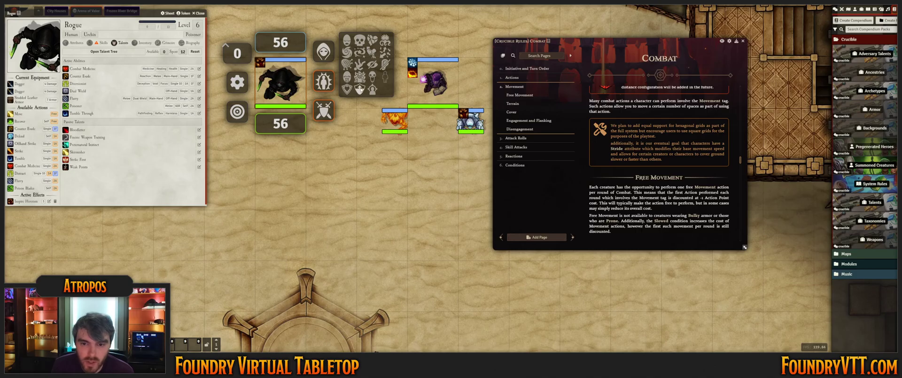
{"action": "left_click", "coordinate": [360, 65]}
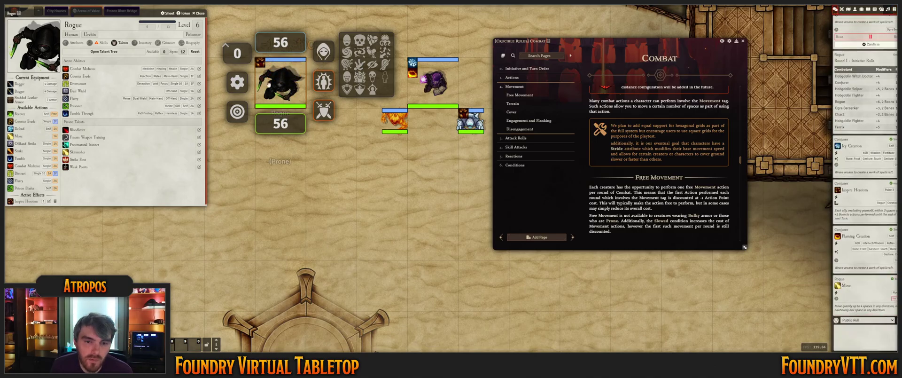
{"action": "left_click", "coordinate": [273, 82]}
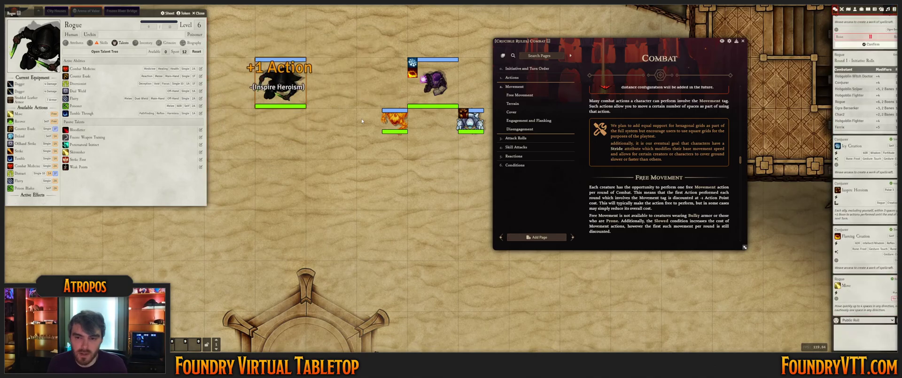
Read the Engagement and Flanking rules in the Combat journal and close the Rogue's sheet
{"action": "scroll", "coordinate": [645, 151], "scroll_direction": "down", "scroll_amount": 2}
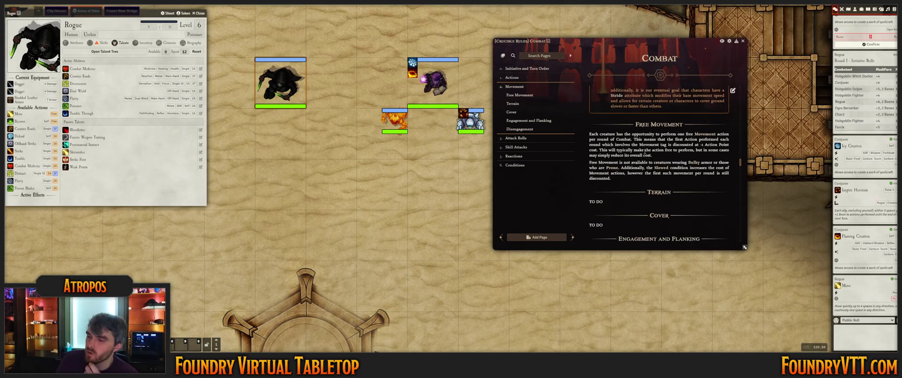
{"action": "scroll", "coordinate": [646, 150], "scroll_direction": "down", "scroll_amount": 5}
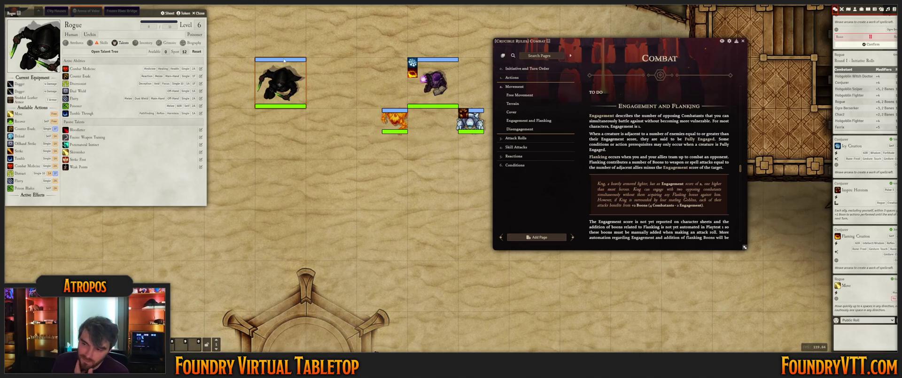
{"action": "left_click", "coordinate": [198, 13]}
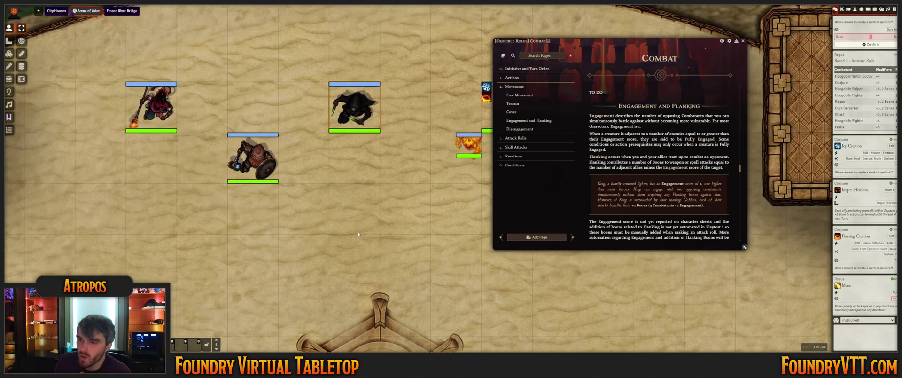
Open the dwarf's sheet, move its token one square down, and bring one Hobgoblin Fighter directly below it and the other nearby
{"action": "scroll", "coordinate": [305, 179], "scroll_direction": "down", "scroll_amount": 3}
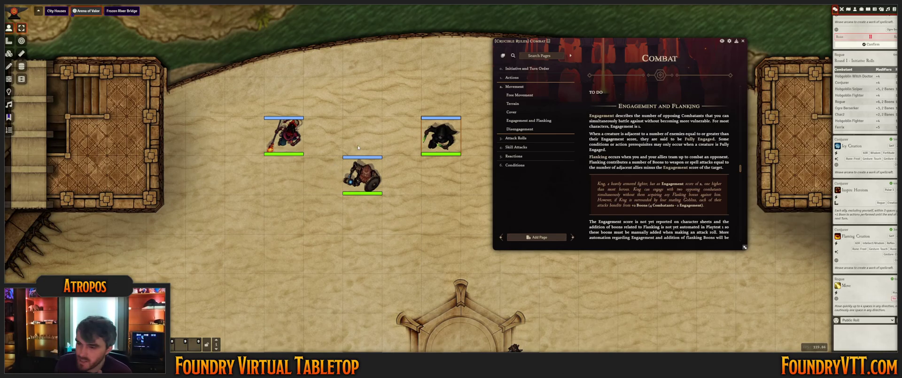
{"action": "double_click", "coordinate": [362, 174]}
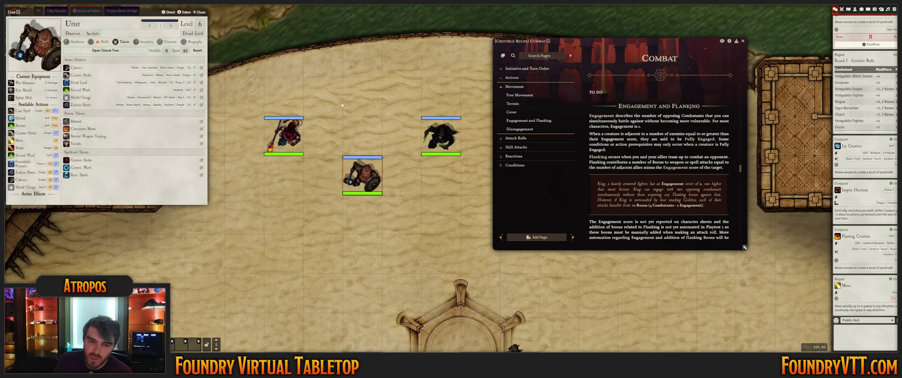
{"action": "left_click_drag", "start_coordinate": [342, 105], "coordinate": [339, 26]}
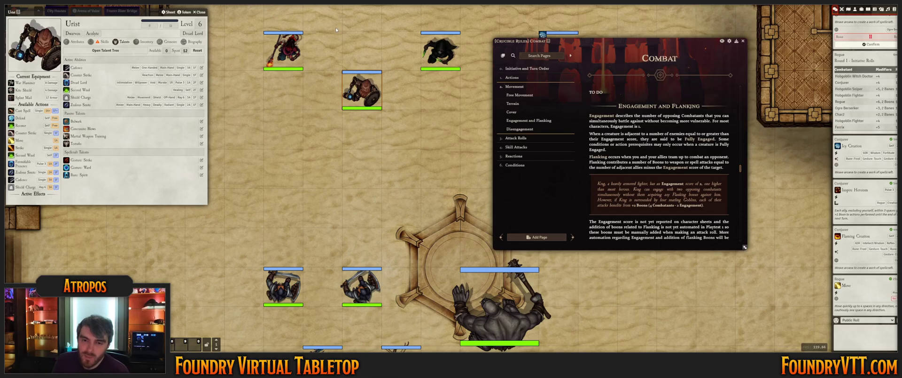
{"action": "key", "text": "Down"}
{"action": "left_click_drag", "start_coordinate": [361, 286], "coordinate": [362, 169]}
{"action": "left_click_drag", "start_coordinate": [285, 275], "coordinate": [281, 210]}
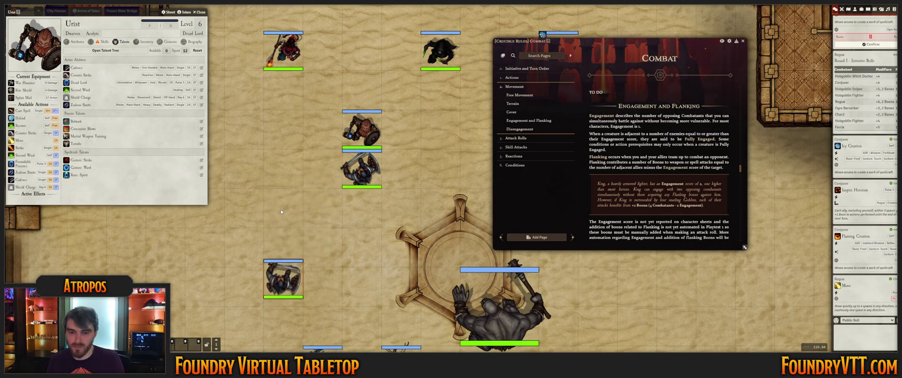
{"action": "left_click_drag", "start_coordinate": [419, 232], "coordinate": [414, 238]}
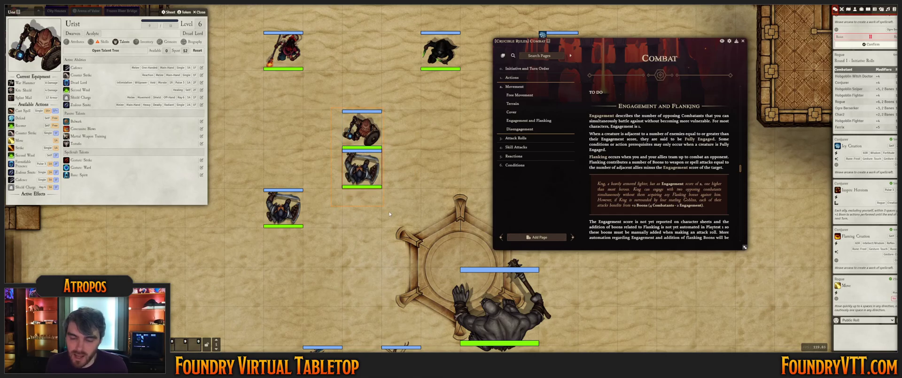
{"action": "left_click", "coordinate": [414, 194]}
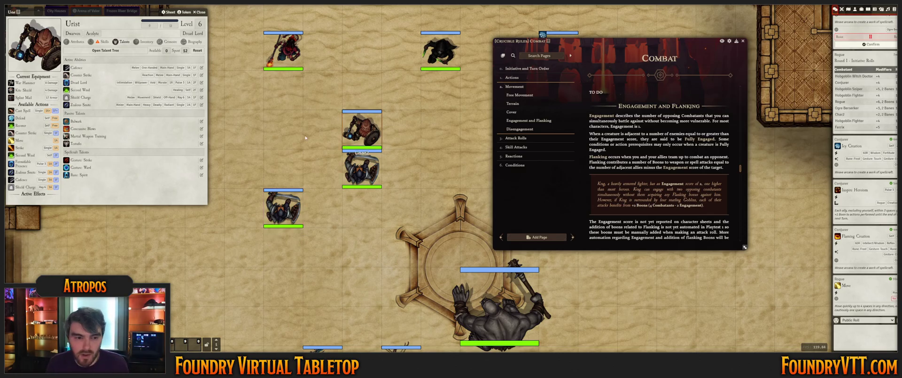
Examine the Hold Fast option in the dwarf's talent tree, and move the second Hobgoblin Fighter beside the first
{"action": "left_click", "coordinate": [106, 50]}
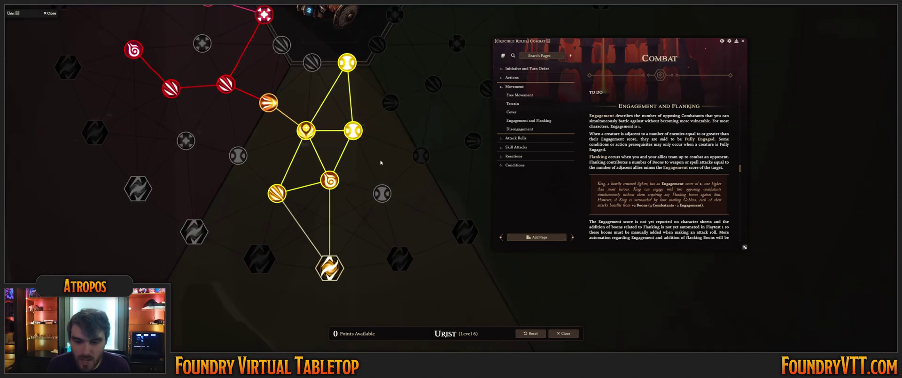
{"action": "left_click", "coordinate": [354, 130]}
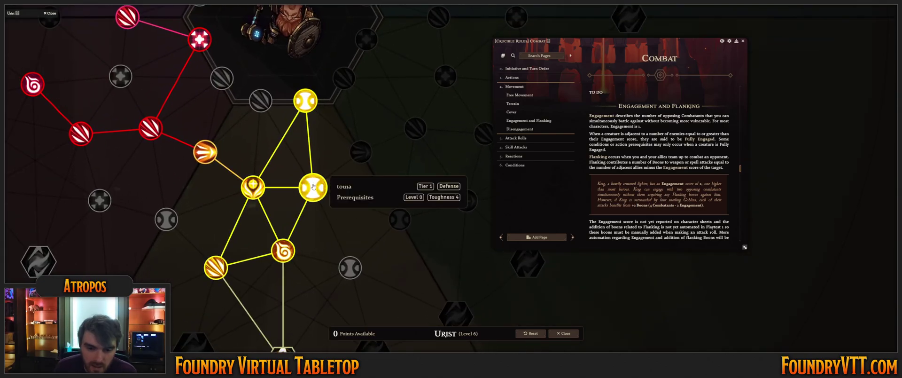
{"action": "mouse_move", "coordinate": [314, 143]}
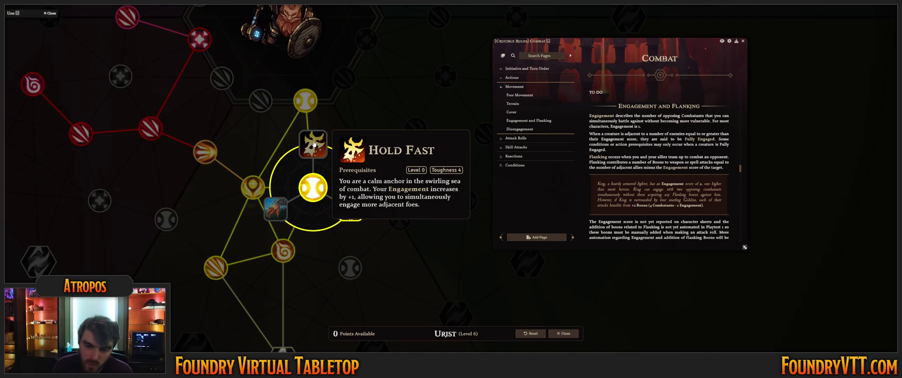
{"action": "left_click", "coordinate": [563, 334]}
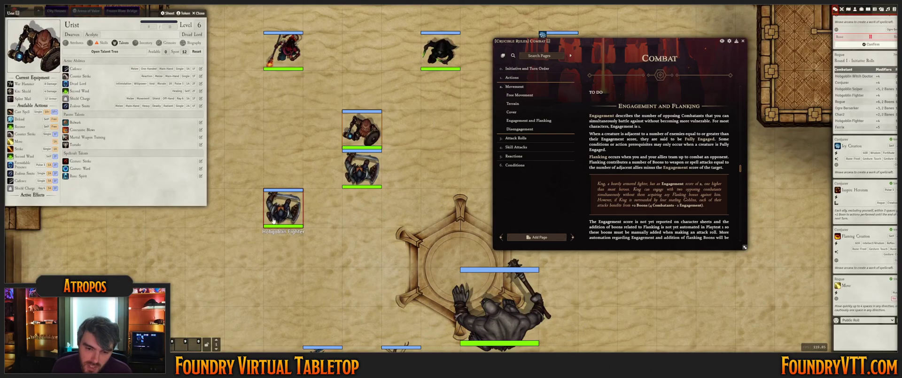
{"action": "left_click_drag", "start_coordinate": [287, 209], "coordinate": [323, 168]}
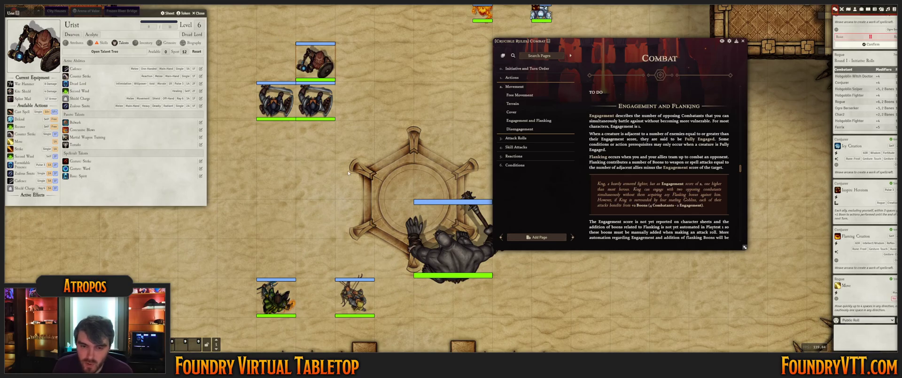
Replace the talent chosen in the dwarf's Tier 1 Defense node with Hold Fast and close the talent tree
{"action": "double_click", "coordinate": [321, 75]}
{"action": "left_click", "coordinate": [512, 134]}
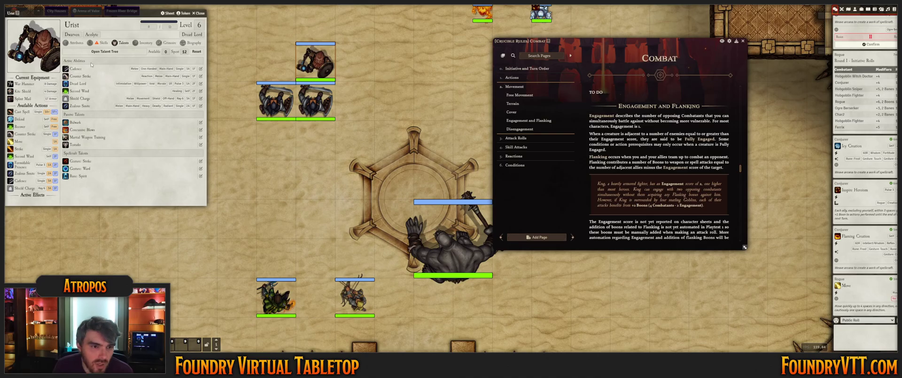
{"action": "left_click", "coordinate": [100, 52]}
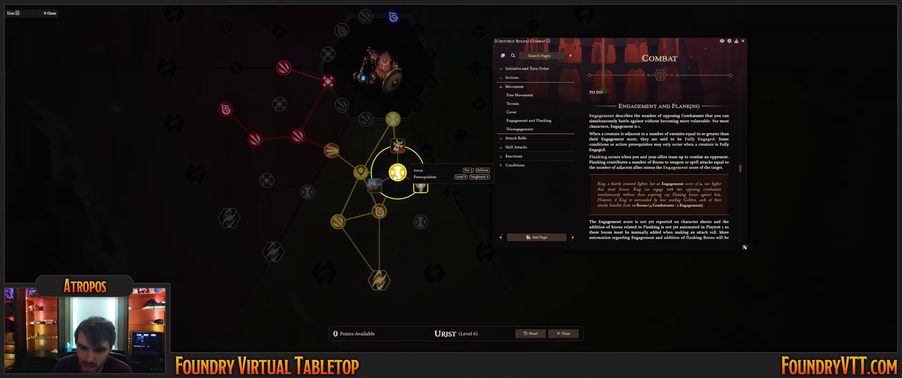
{"action": "right_click", "coordinate": [396, 173]}
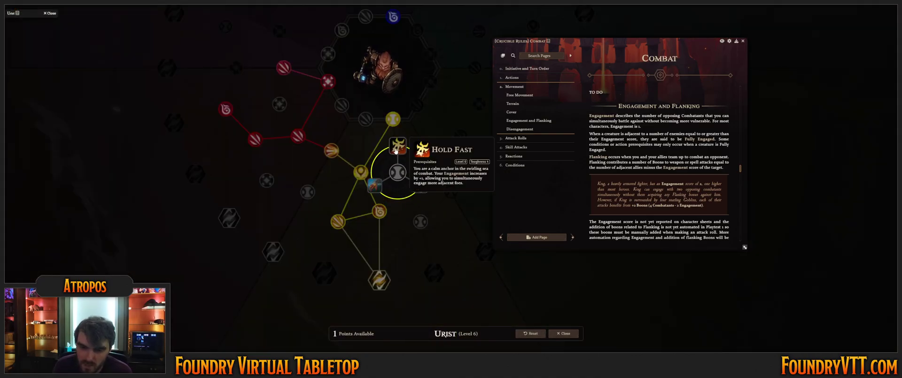
{"action": "left_click", "coordinate": [396, 151]}
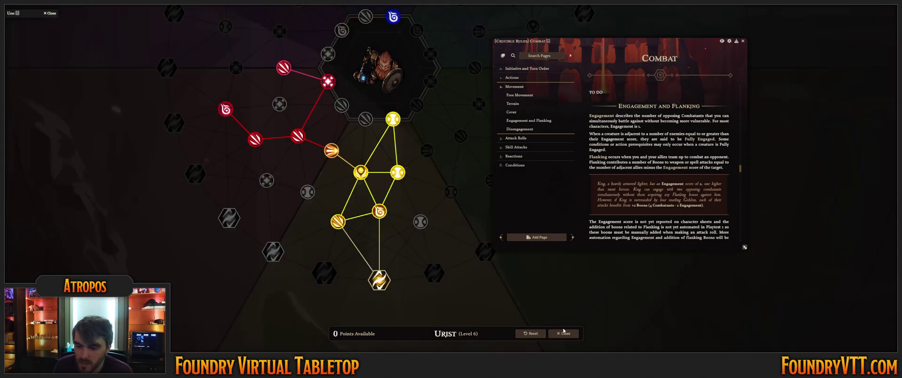
{"action": "left_click", "coordinate": [564, 332]}
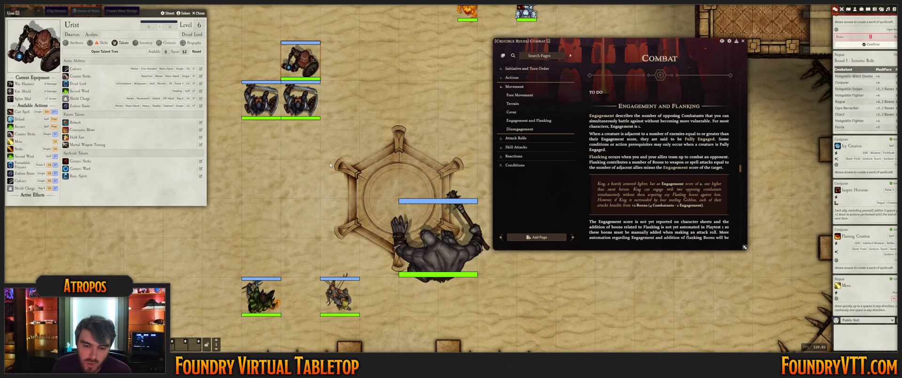
Duplicate a Hobgoblin Fighter token and place the copy directly to the right of the dwarf
{"action": "scroll", "coordinate": [346, 164], "scroll_direction": "down", "scroll_amount": 3}
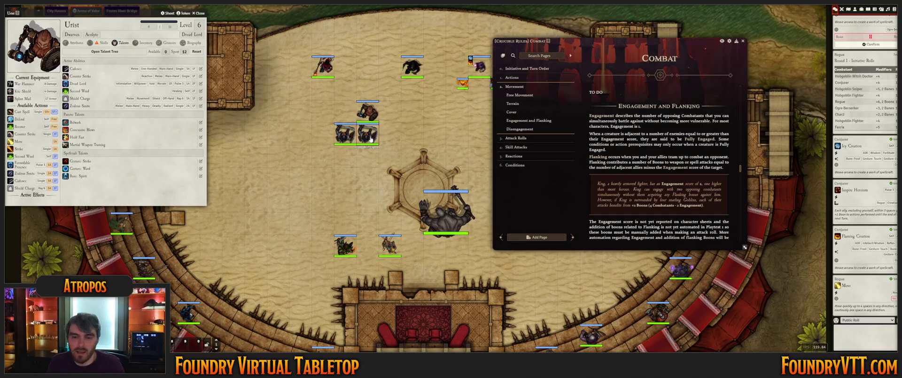
{"action": "key", "text": "ctrl+c"}
{"action": "key", "text": "ctrl+v"}
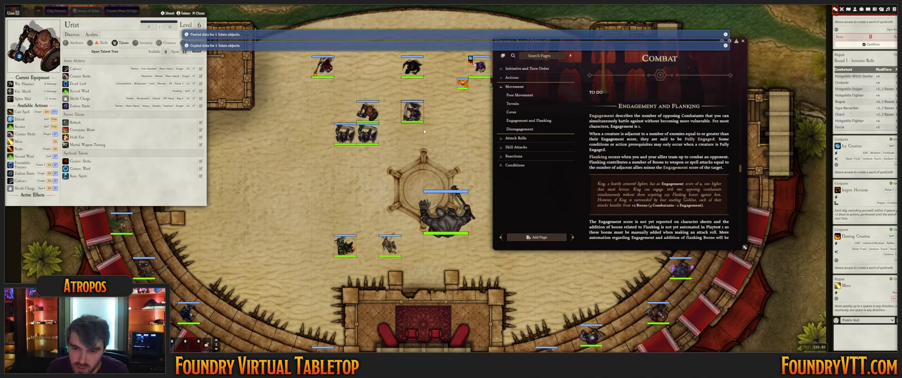
{"action": "key", "text": "Left"}
{"action": "scroll", "coordinate": [482, 96], "scroll_direction": "up", "scroll_amount": 3}
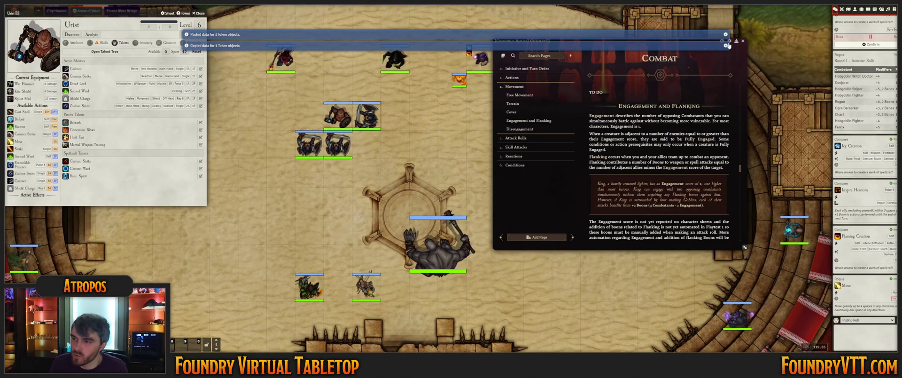
Close the Combat rules journal and dismiss the notification covering the arena
{"action": "left_click", "coordinate": [726, 46]}
{"action": "left_click", "coordinate": [743, 41]}
{"action": "scroll", "coordinate": [576, 160], "scroll_direction": "up", "scroll_amount": 1}
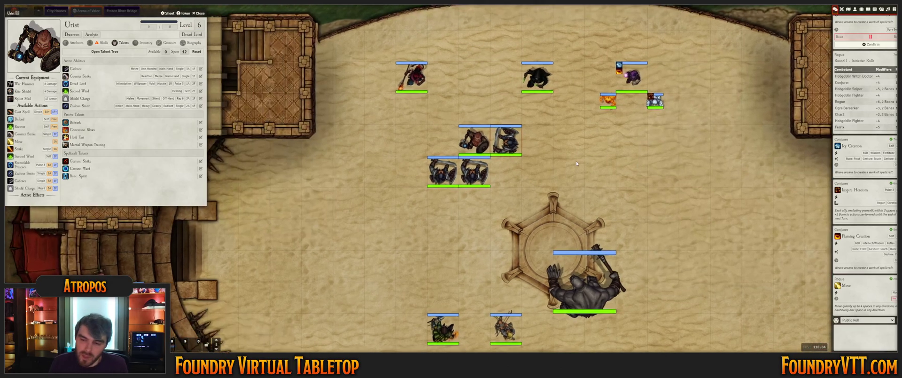
{"action": "scroll", "coordinate": [457, 182], "scroll_direction": "up", "scroll_amount": 2}
{"action": "scroll", "coordinate": [593, 202], "scroll_direction": "up", "scroll_amount": 2}
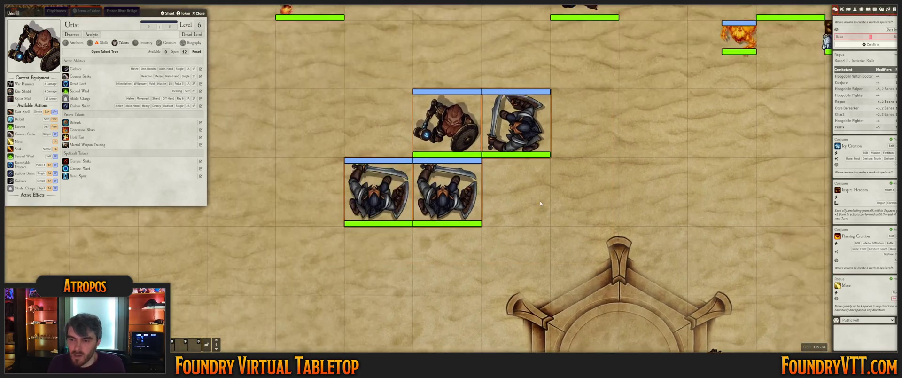
Target the three Hobgoblin Fighters adjacent to the dwarf and select the dwarf's token
{"action": "key", "text": "t"}
{"action": "key", "text": "t"}
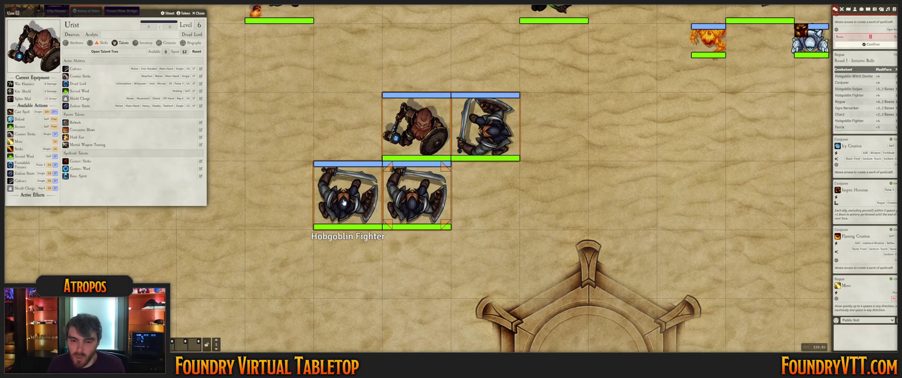
{"action": "key", "text": "shift+t"}
{"action": "key", "text": "shift+t"}
{"action": "key", "text": "shift+t"}
{"action": "left_click", "coordinate": [690, 192]}
{"action": "scroll", "coordinate": [691, 192], "scroll_direction": "down", "scroll_amount": 1}
{"action": "left_click", "coordinate": [417, 132]}
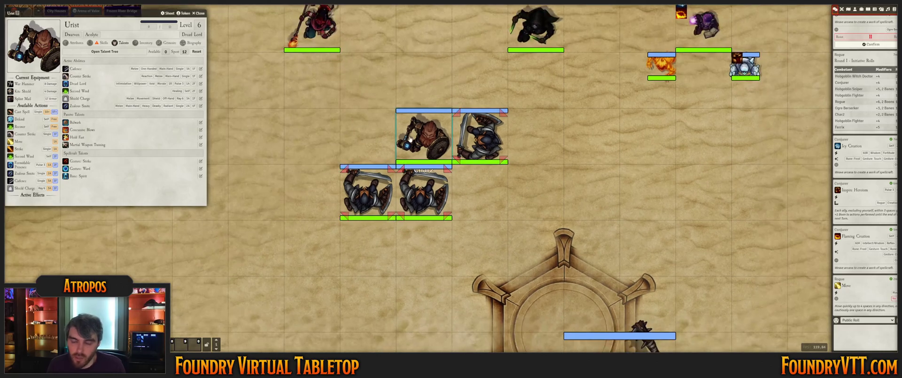
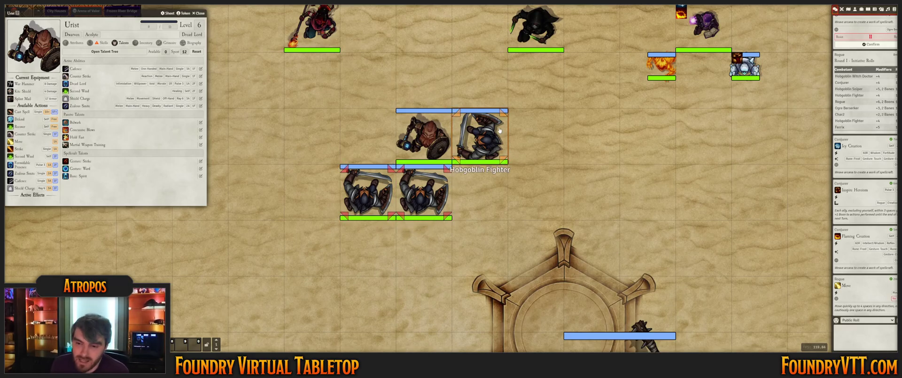
Open a Hobgoblin Fighter's sheet, and duplicate the fighter into the square diagonally above and left of the dwarf
{"action": "double_click", "coordinate": [431, 190]}
{"action": "left_click_drag", "start_coordinate": [470, 100], "coordinate": [624, 84]}
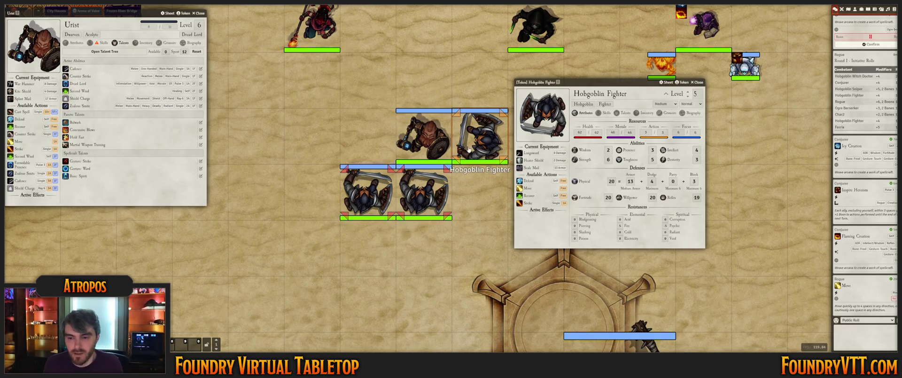
{"action": "key", "text": "ctrl+c"}
{"action": "key", "text": "ctrl+v"}
{"action": "left_click", "coordinate": [383, 90]}
{"action": "scroll", "coordinate": [378, 88], "scroll_direction": "down", "scroll_amount": 3}
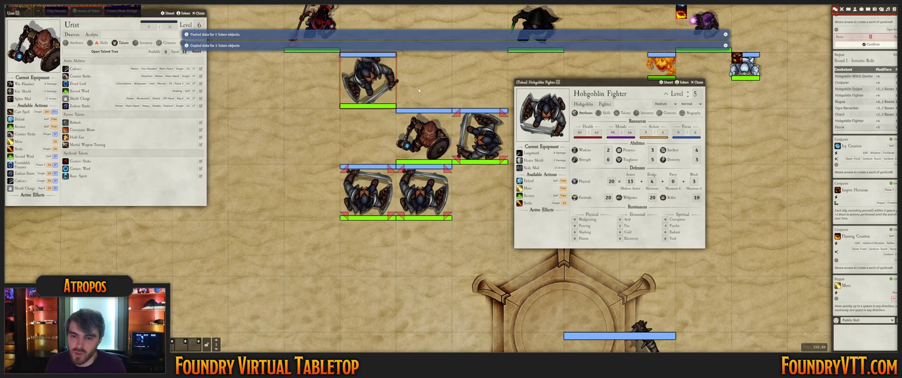
{"action": "left_click_drag", "start_coordinate": [421, 84], "coordinate": [404, 126]}
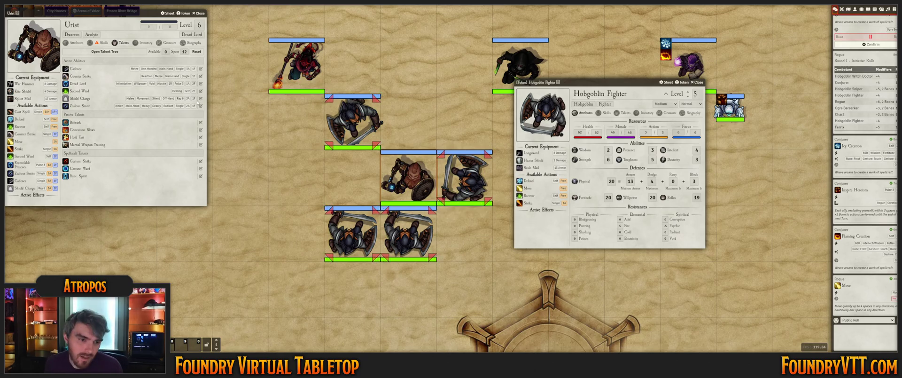
Close the Hobgoblin Fighter's sheet and examine the Opportunist option in the dwarf's talent tree
{"action": "left_click", "coordinate": [109, 53]}
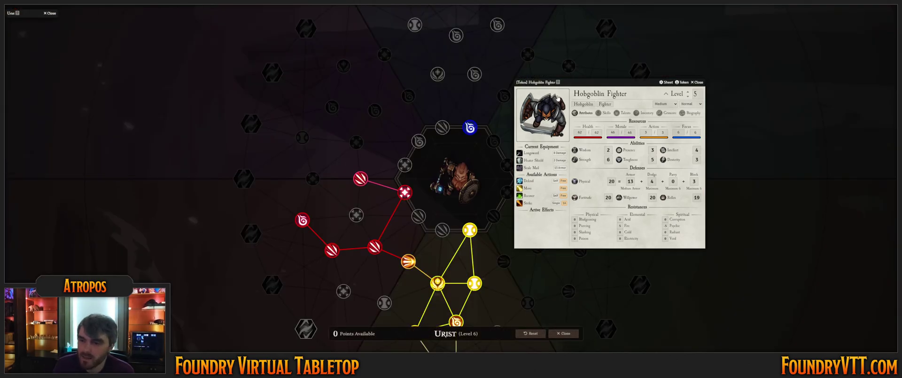
{"action": "left_click", "coordinate": [695, 83]}
{"action": "scroll", "coordinate": [590, 178], "scroll_direction": "up", "scroll_amount": 3}
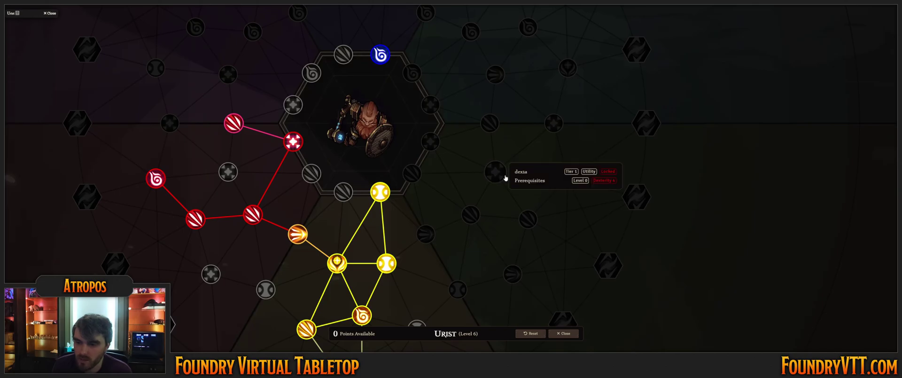
{"action": "left_click", "coordinate": [504, 177]}
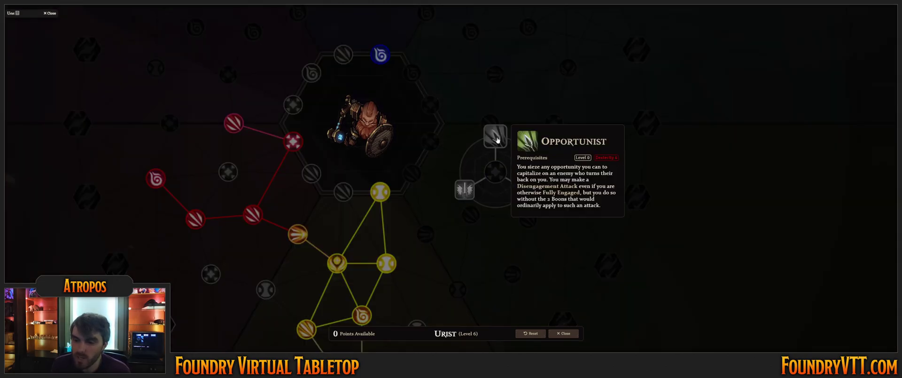
{"action": "scroll", "coordinate": [450, 176], "scroll_direction": "down", "scroll_amount": 2}
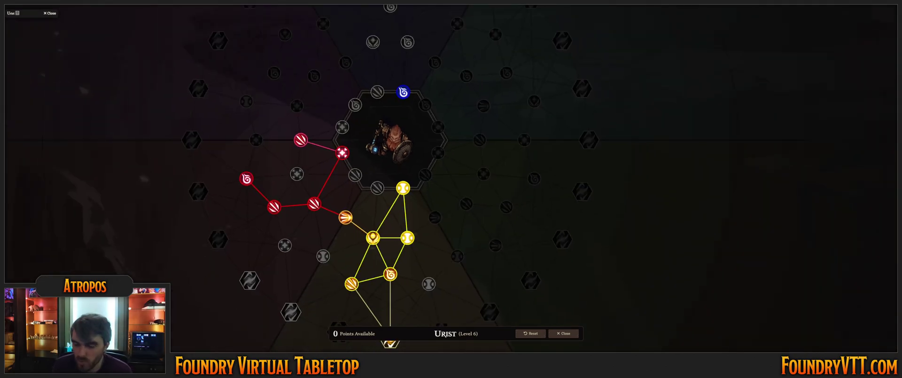
{"action": "left_click", "coordinate": [564, 333]}
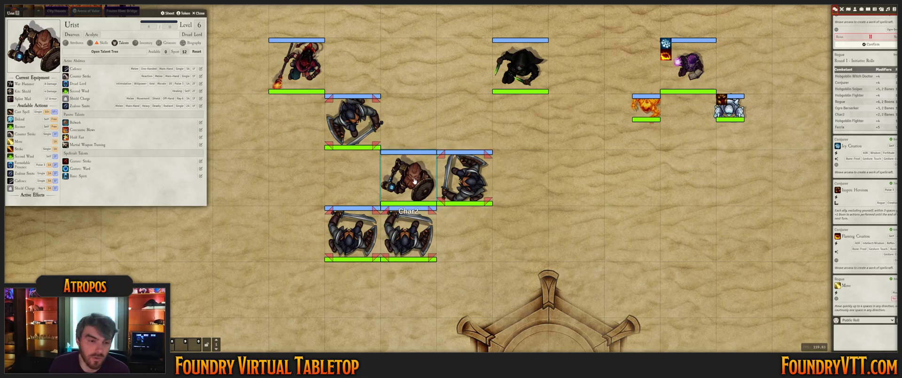
{"action": "left_click", "coordinate": [111, 52]}
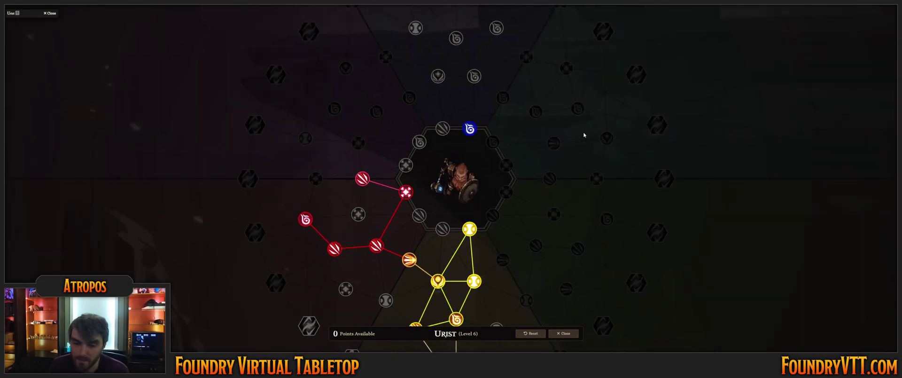
{"action": "left_click", "coordinate": [555, 335]}
Close the dwarf's sheet, clear the targets, and open the Combat journal from the System Rules compendium
{"action": "left_click", "coordinate": [895, 9]}
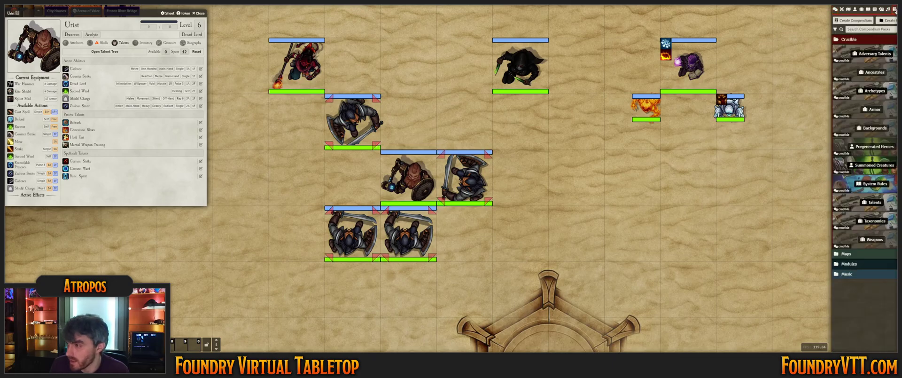
{"action": "left_click", "coordinate": [874, 183]}
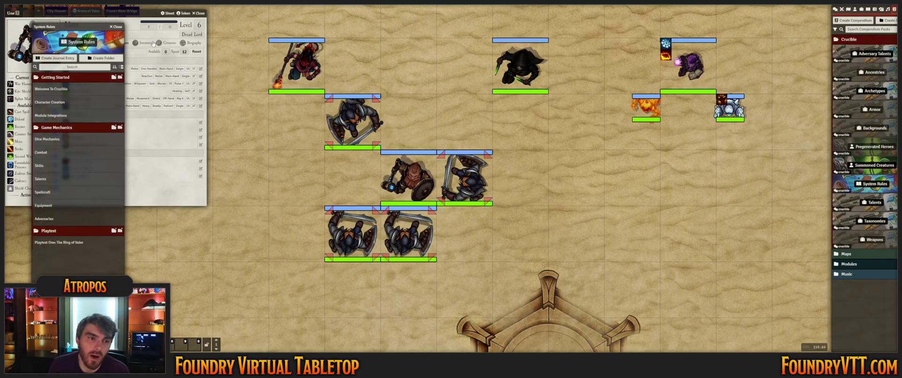
{"action": "left_click", "coordinate": [198, 17]}
{"action": "left_click", "coordinate": [198, 14]}
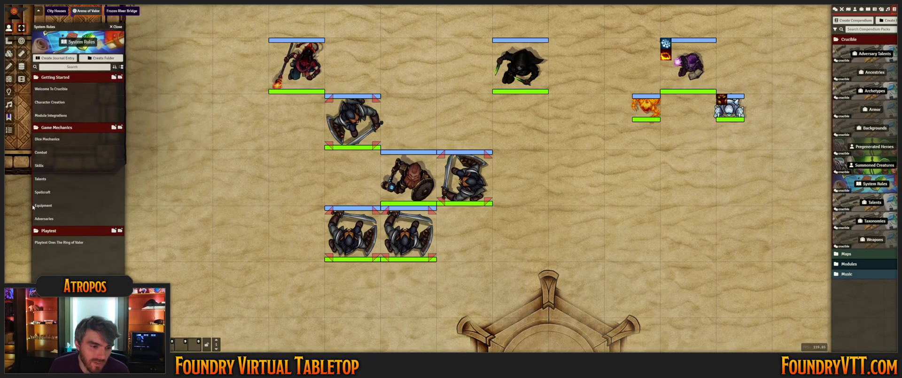
{"action": "left_click", "coordinate": [353, 122]}
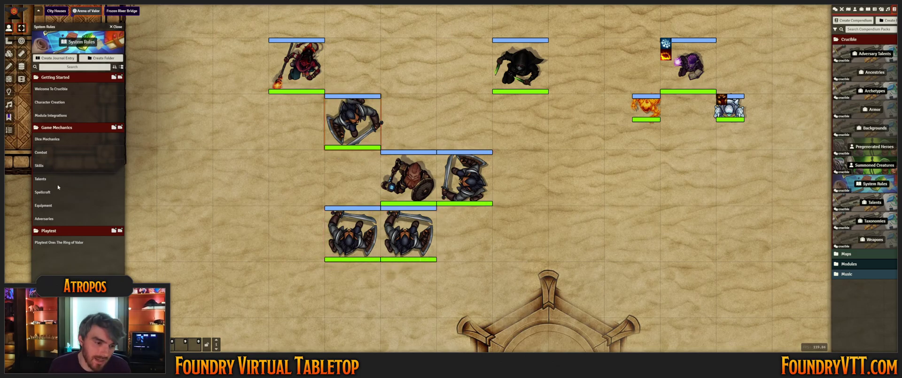
{"action": "left_click", "coordinate": [44, 152]}
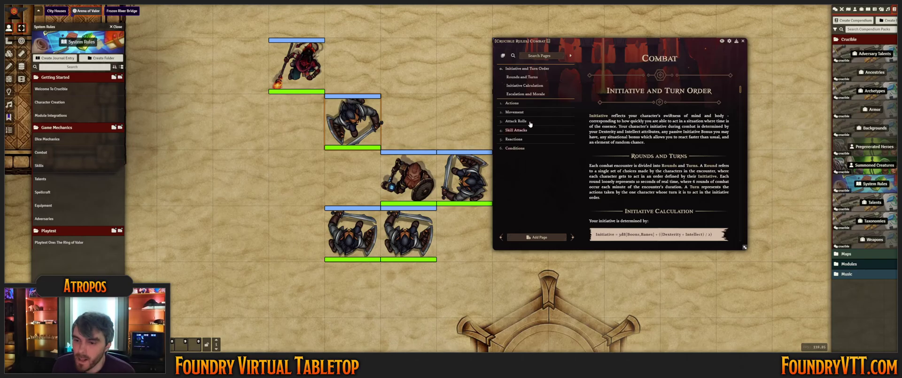
Examine the Engagement and Flanking and Disengagement rules in the Movement chapter, setting the journal further aside from the tokens
{"action": "left_click", "coordinate": [515, 112]}
{"action": "scroll", "coordinate": [666, 177], "scroll_direction": "down", "scroll_amount": 2}
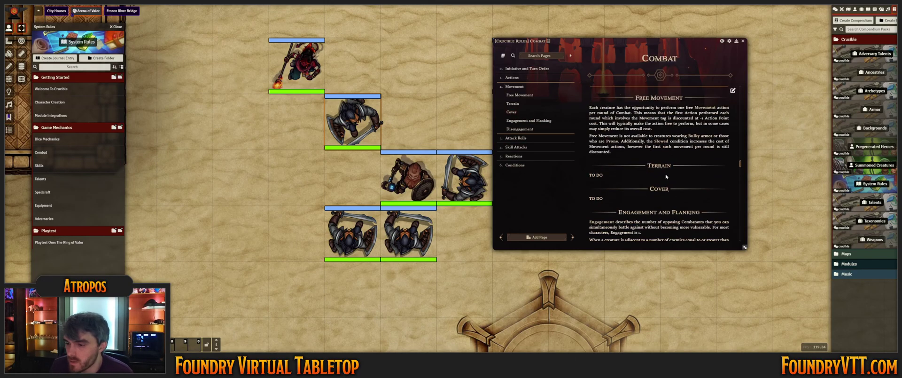
{"action": "scroll", "coordinate": [666, 177], "scroll_direction": "down", "scroll_amount": 2}
{"action": "left_click_drag", "start_coordinate": [666, 41], "coordinate": [715, 29]}
{"action": "scroll", "coordinate": [713, 128], "scroll_direction": "down", "scroll_amount": 2}
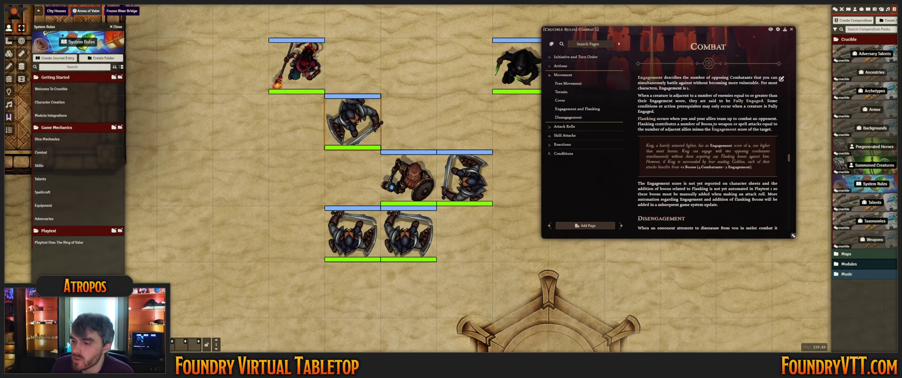
{"action": "scroll", "coordinate": [714, 124], "scroll_direction": "down", "scroll_amount": 2}
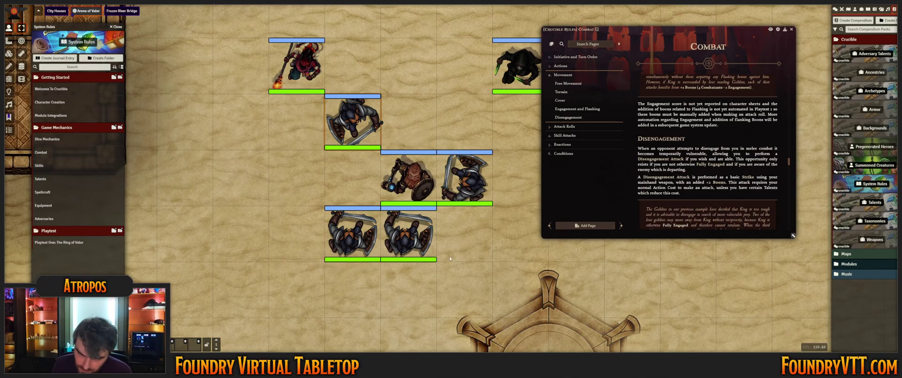
{"action": "scroll", "coordinate": [364, 214], "scroll_direction": "down", "scroll_amount": 3}
Move the Hobgoblin Fighter diagonally below the dwarf away, four squares left and three squares down
{"action": "left_click", "coordinate": [282, 71]}
{"action": "key", "text": "Up"}
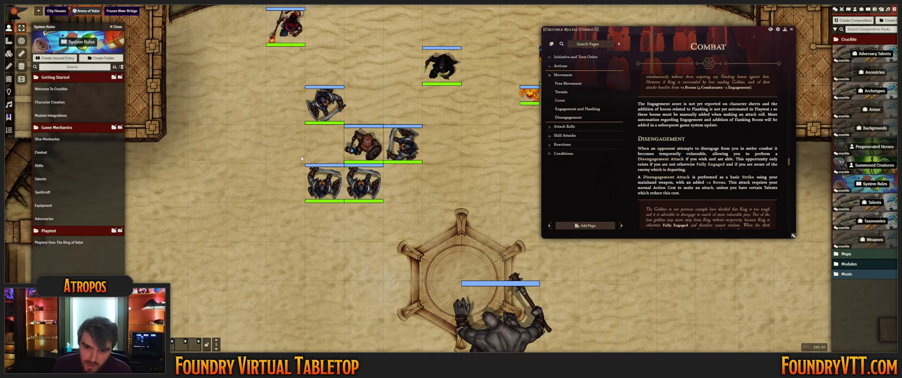
{"action": "left_click_drag", "start_coordinate": [313, 217], "coordinate": [385, 162]}
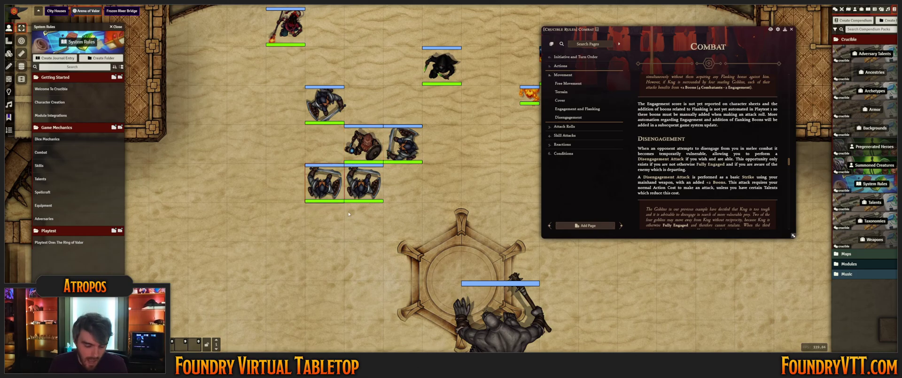
{"action": "left_click_drag", "start_coordinate": [329, 199], "coordinate": [170, 300]}
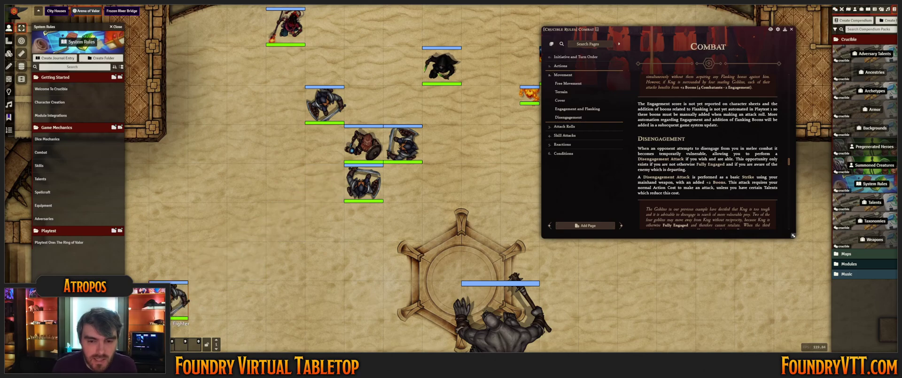
{"action": "scroll", "coordinate": [244, 269], "scroll_direction": "up", "scroll_amount": 3}
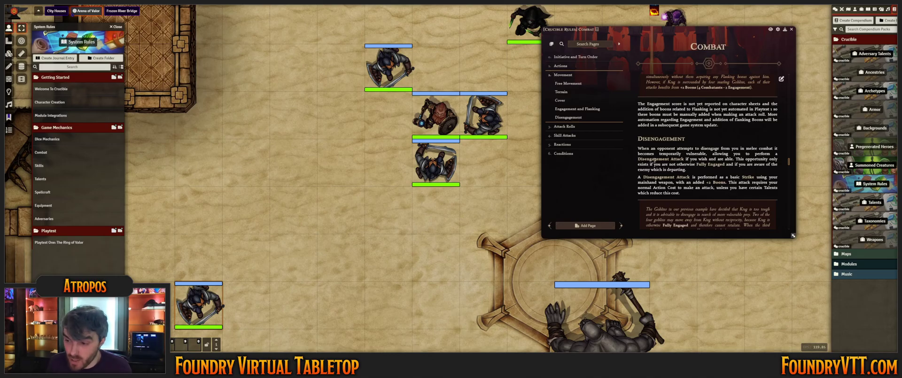
Point out the Fully Engaged condition in the Disengagement rule and target the dwarf's token
{"action": "left_click_drag", "start_coordinate": [638, 162], "coordinate": [686, 159]}
{"action": "left_click", "coordinate": [638, 169]}
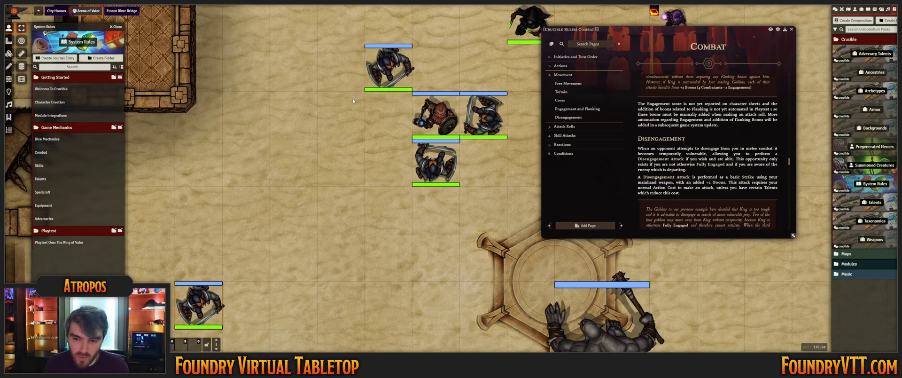
{"action": "left_click_drag", "start_coordinate": [335, 169], "coordinate": [230, 280]}
{"action": "scroll", "coordinate": [235, 277], "scroll_direction": "down", "scroll_amount": 7}
{"action": "left_click_drag", "start_coordinate": [429, 104], "coordinate": [363, 111]}
{"action": "scroll", "coordinate": [398, 112], "scroll_direction": "up", "scroll_amount": 2}
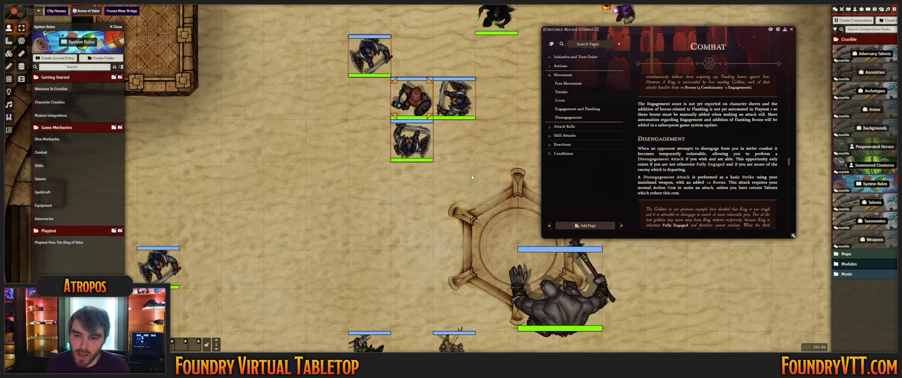
{"action": "left_click", "coordinate": [411, 174]}
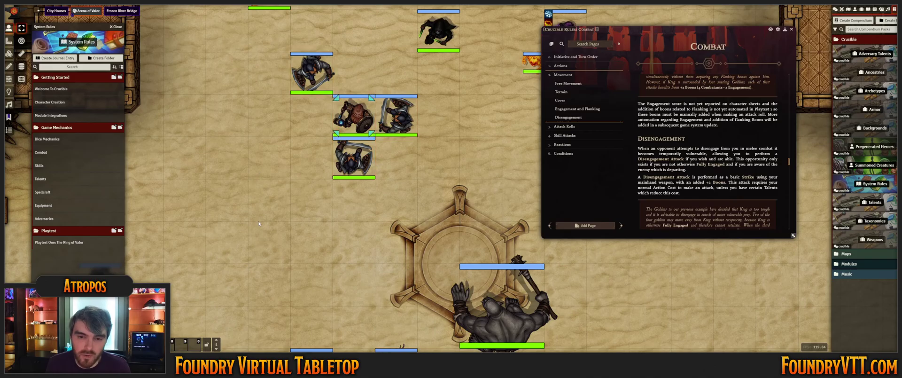
Move the Hobgoblin Fighter diagonally above the dwarf away, two squares left and one square up
{"action": "left_click_drag", "start_coordinate": [268, 129], "coordinate": [359, 178]}
{"action": "left_click_drag", "start_coordinate": [400, 134], "coordinate": [317, 106]}
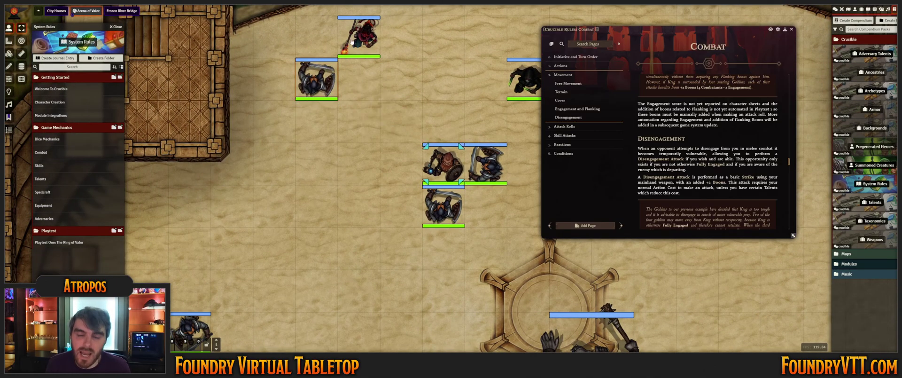
{"action": "left_click_drag", "start_coordinate": [433, 100], "coordinate": [385, 61]}
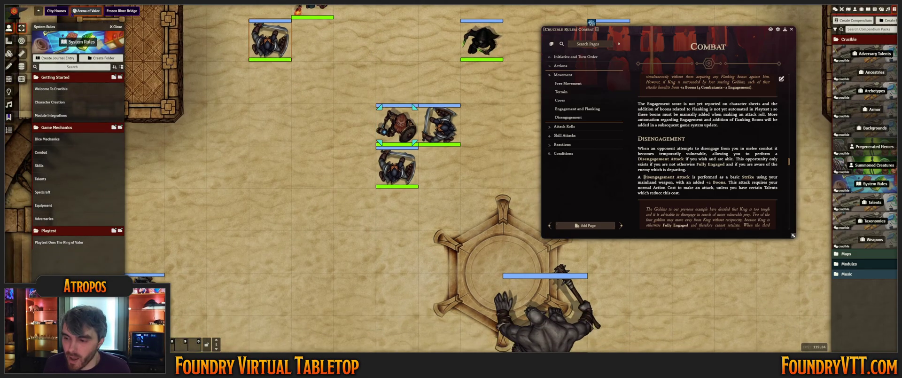
Switch the target from the dwarf to the Hobgoblin Fighter directly right of it and select that fighter
{"action": "left_click", "coordinate": [403, 121]}
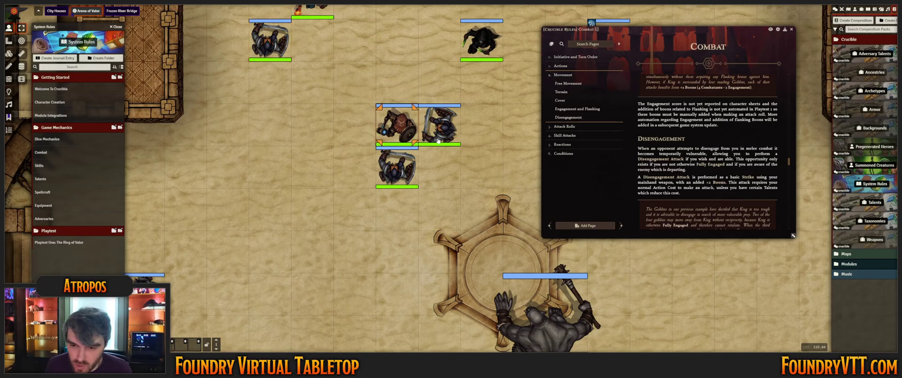
{"action": "left_click_drag", "start_coordinate": [467, 203], "coordinate": [395, 160]}
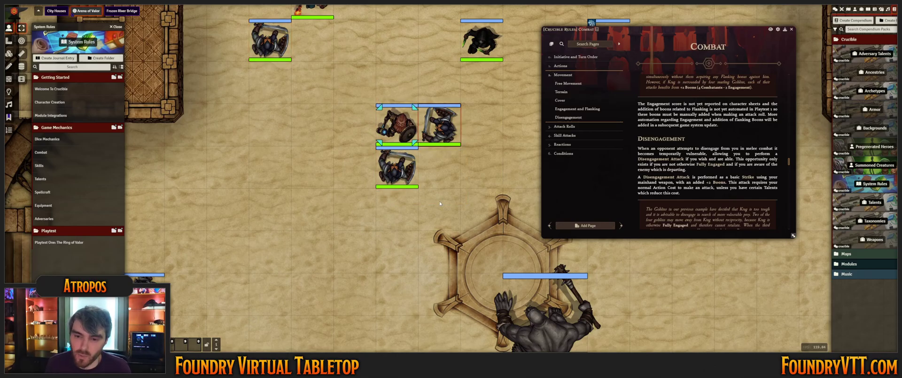
{"action": "left_click_drag", "start_coordinate": [453, 161], "coordinate": [322, 162]}
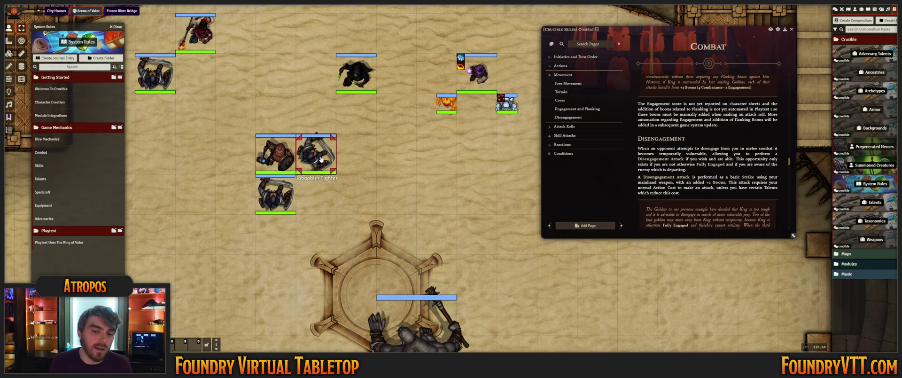
{"action": "mouse_move", "coordinate": [321, 159]}
{"action": "left_mouse_down"}
{"action": "mouse_move", "coordinate": [357, 128]}
{"action": "mouse_move", "coordinate": [315, 157]}
{"action": "left_mouse_up"}
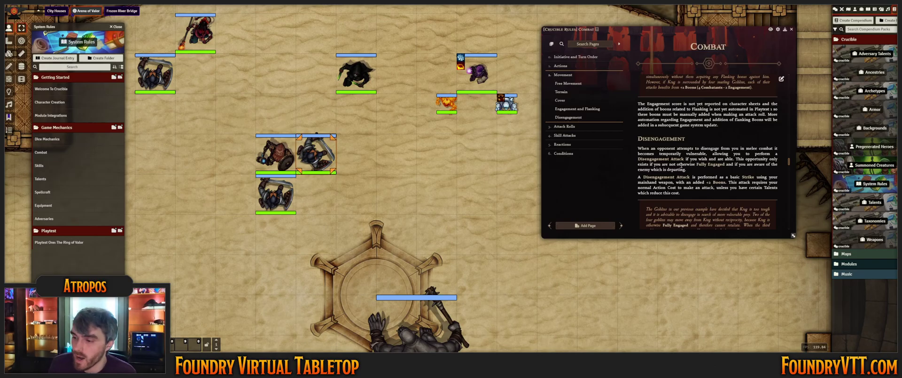
Read the rest of the Disengagement rule, through the Move Cautiously paragraph to the start of Attack Rolls
{"action": "scroll", "coordinate": [658, 165], "scroll_direction": "down", "scroll_amount": 2}
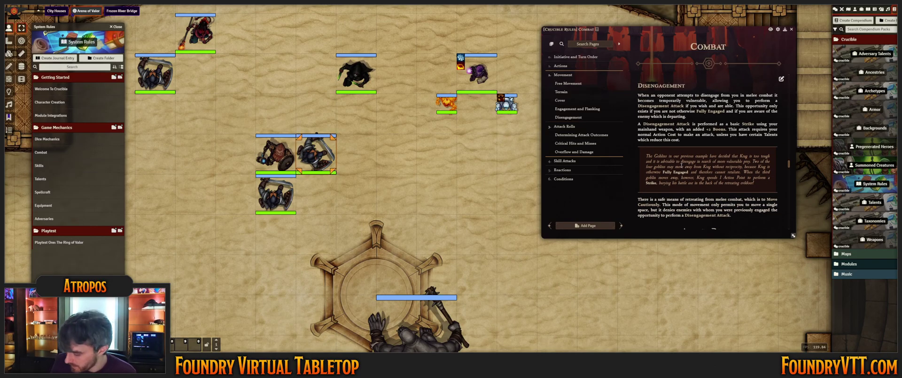
{"action": "scroll", "coordinate": [681, 165], "scroll_direction": "down", "scroll_amount": 2}
{"action": "scroll", "coordinate": [681, 166], "scroll_direction": "down", "scroll_amount": 3}
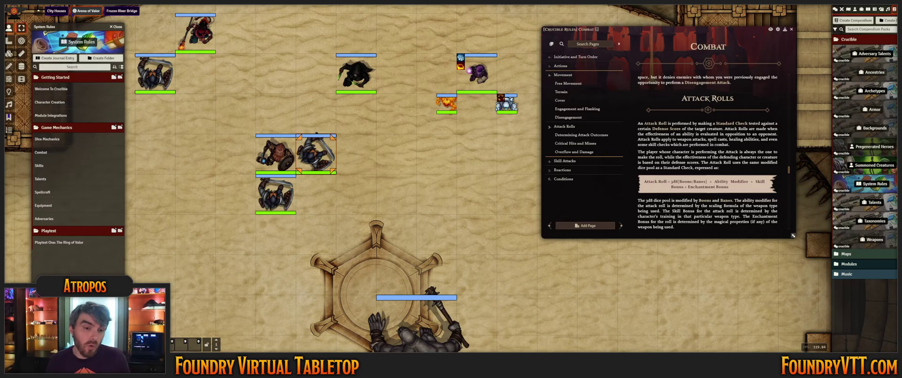
Bring two Hobgoblin Fighters back against the dwarf, one directly above it and one diagonally below it to the left
{"action": "left_click_drag", "start_coordinate": [155, 73], "coordinate": [280, 115]}
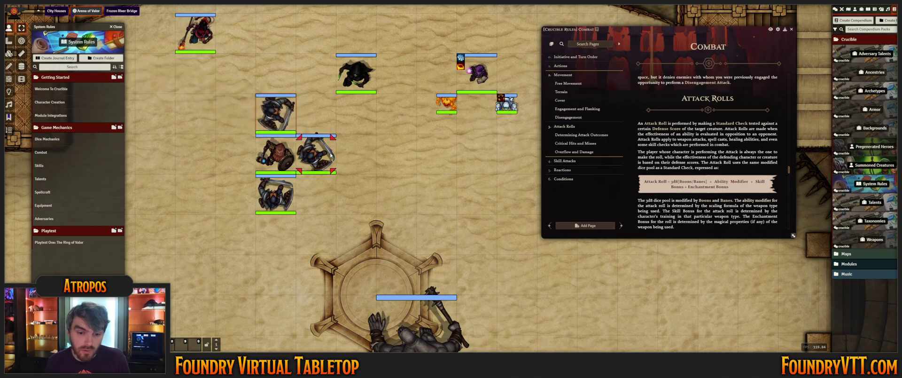
{"action": "left_click_drag", "start_coordinate": [379, 179], "coordinate": [470, 140]}
{"action": "scroll", "coordinate": [469, 138], "scroll_direction": "down", "scroll_amount": 6}
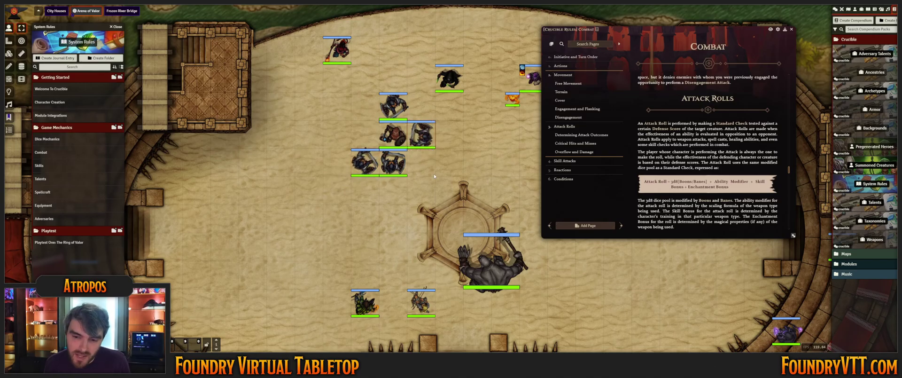
{"action": "scroll", "coordinate": [392, 168], "scroll_direction": "up", "scroll_amount": 2}
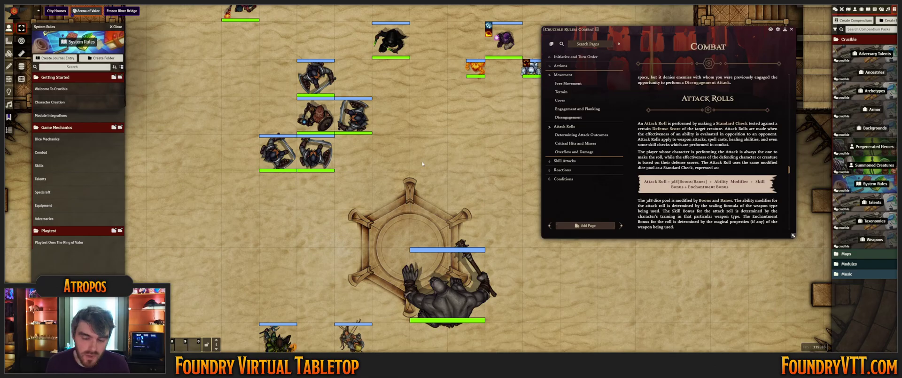
Check the surrounded dwarf's character sheet and look over the token positions in the arena
{"action": "double_click", "coordinate": [321, 123]}
{"action": "left_click", "coordinate": [199, 13]}
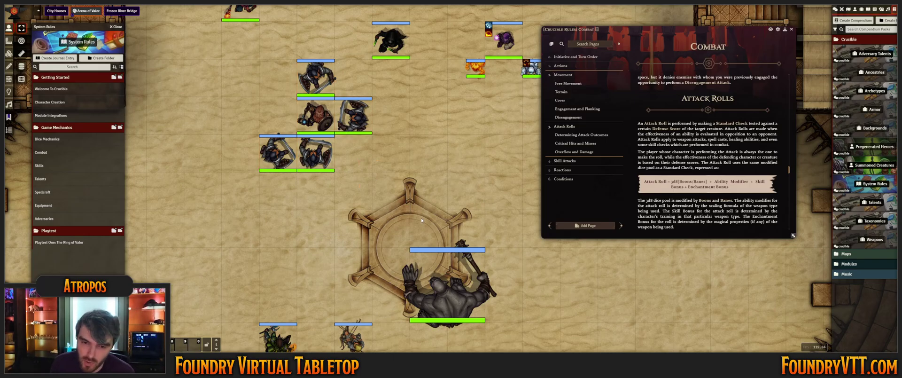
{"action": "scroll", "coordinate": [433, 198], "scroll_direction": "down", "scroll_amount": 2}
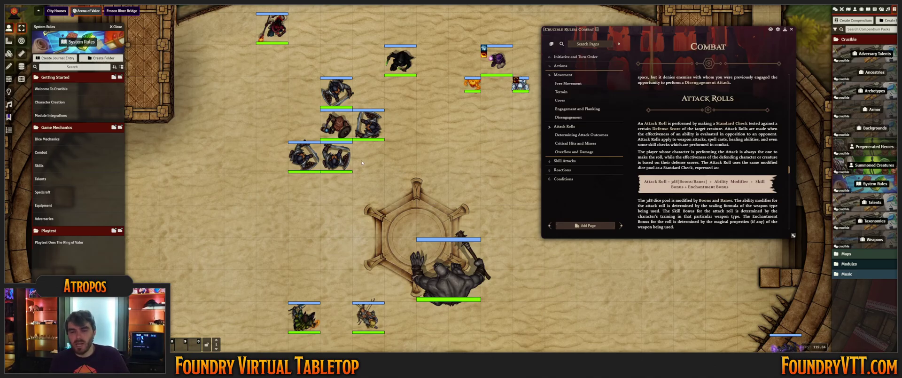
{"action": "key", "text": "Up"}
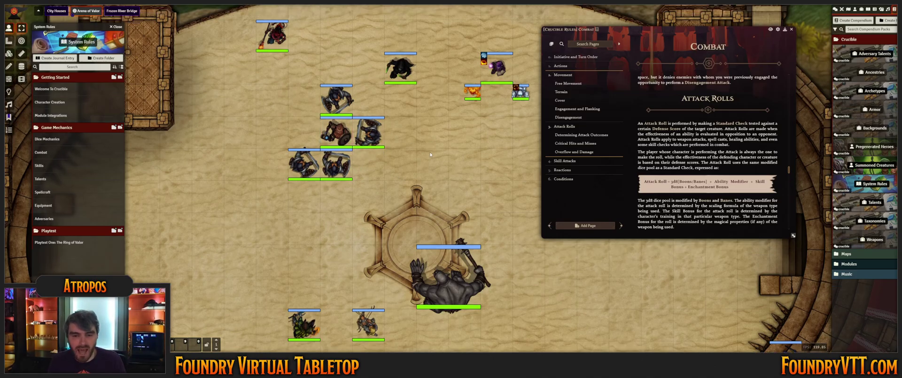
{"action": "scroll", "coordinate": [431, 155], "scroll_direction": "down", "scroll_amount": 2}
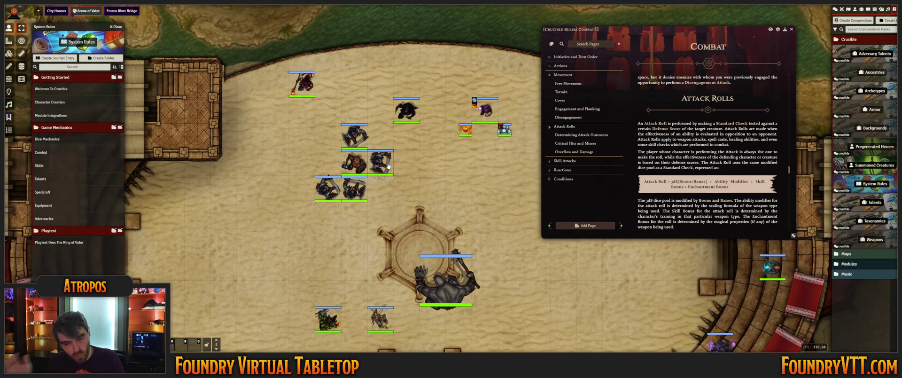
Clear all messages from the chat log and close the Combat rules journal
{"action": "left_click", "coordinate": [835, 9]}
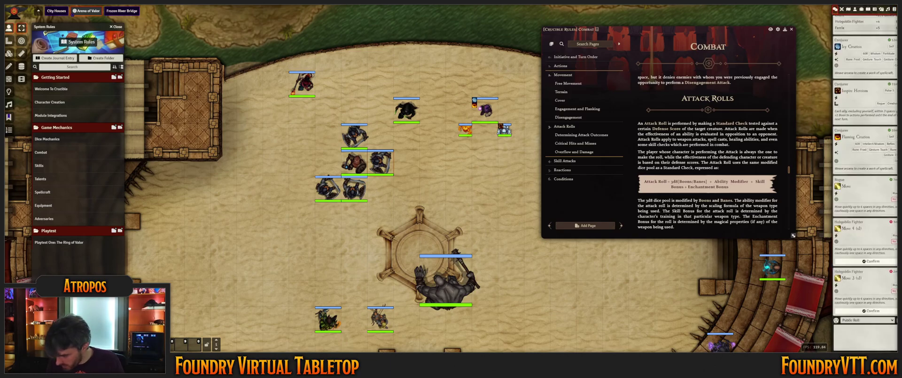
{"action": "left_click", "coordinate": [900, 320]}
{"action": "left_click", "coordinate": [746, 344]}
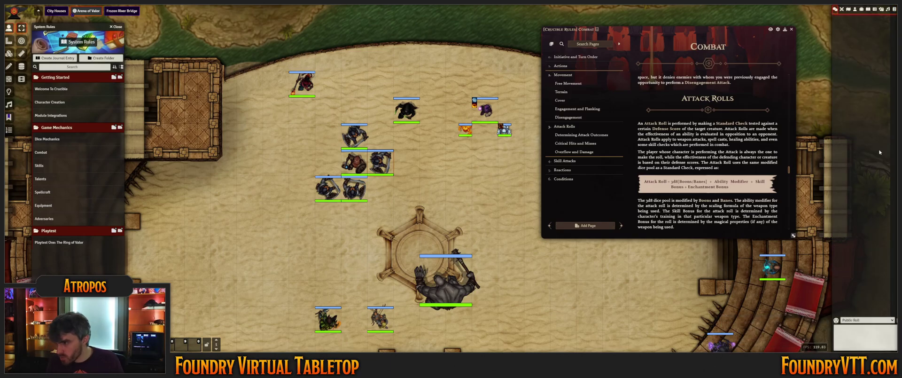
{"action": "left_click", "coordinate": [791, 29]}
Move the Hobgoblin Fighter directly right of the dwarf four squares right and one square down, and check the dwarf's talent list
{"action": "scroll", "coordinate": [461, 176], "scroll_direction": "up", "scroll_amount": 2}
{"action": "left_click_drag", "start_coordinate": [362, 158], "coordinate": [505, 193]}
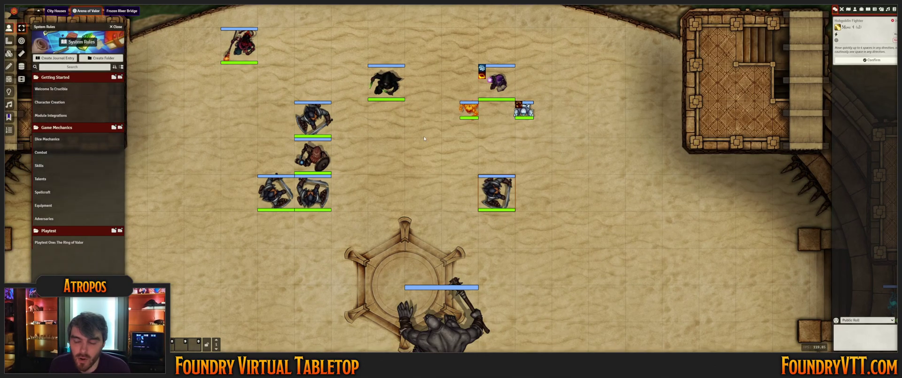
{"action": "double_click", "coordinate": [320, 164]}
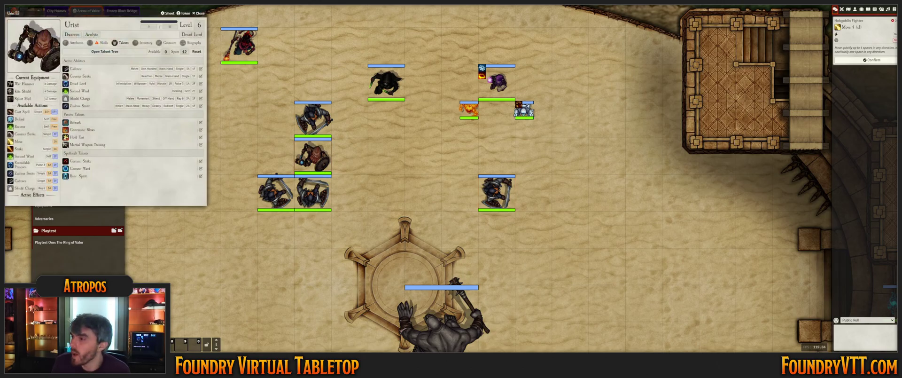
{"action": "left_click", "coordinate": [198, 13]}
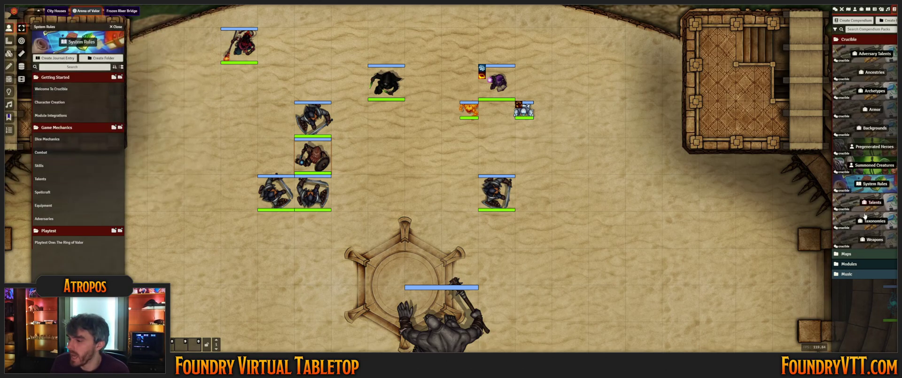
Examine the Halberd's weapon properties, including Reach, among the two-handed melee weapons in the Weapons compendium
{"action": "left_click", "coordinate": [874, 239]}
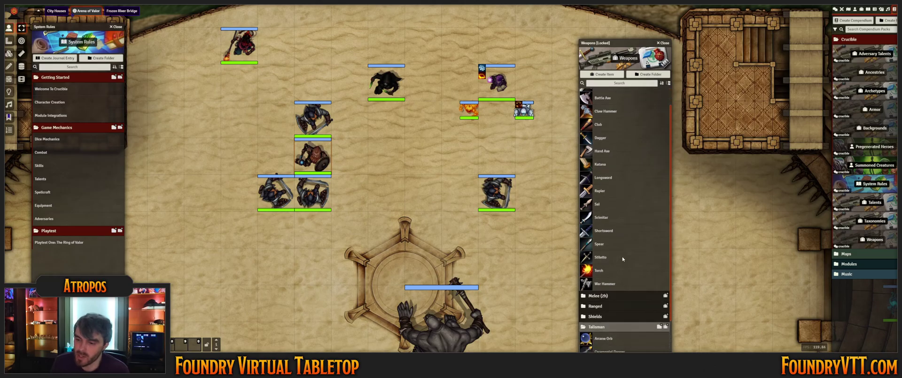
{"action": "scroll", "coordinate": [639, 250], "scroll_direction": "down", "scroll_amount": 2}
{"action": "left_click", "coordinate": [610, 263]}
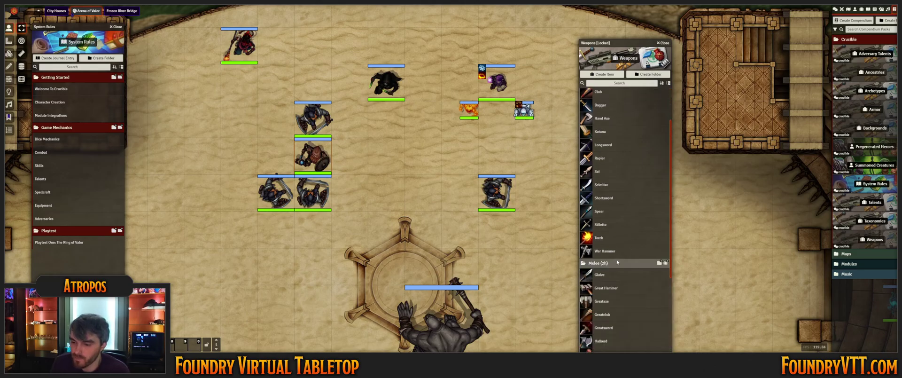
{"action": "scroll", "coordinate": [624, 255], "scroll_direction": "down", "scroll_amount": 3}
{"action": "left_click", "coordinate": [613, 263]}
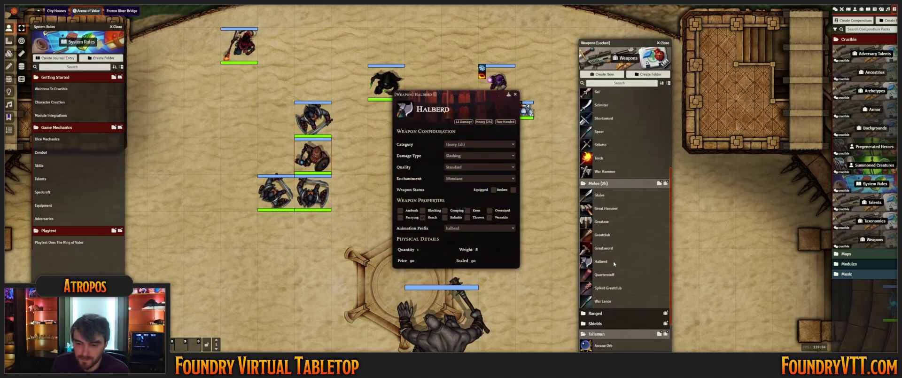
{"action": "left_click", "coordinate": [423, 218]}
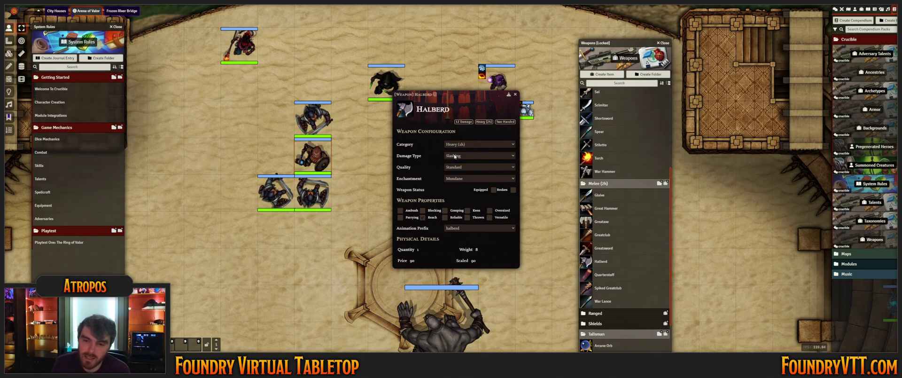
{"action": "left_click", "coordinate": [515, 94]}
{"action": "left_click", "coordinate": [663, 43]}
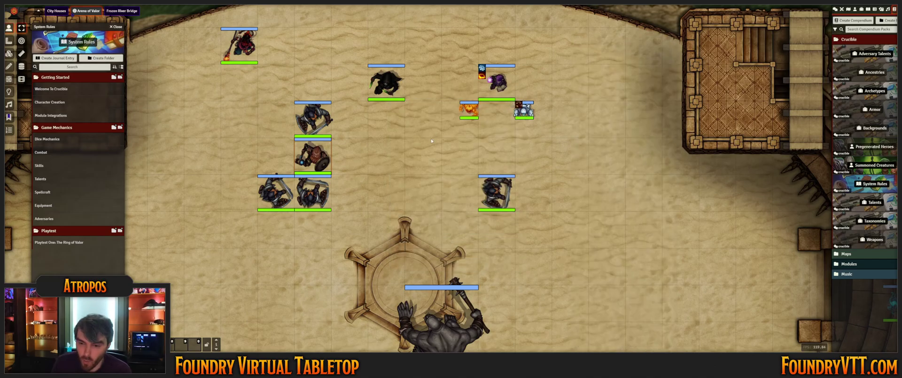
Read the description of the Lunge talent in the dwarf's talent tree
{"action": "double_click", "coordinate": [311, 163]}
{"action": "left_click", "coordinate": [109, 52]}
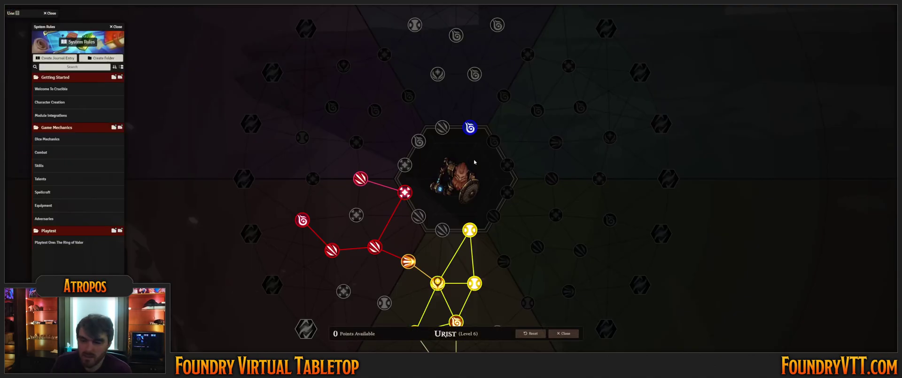
{"action": "left_click", "coordinate": [448, 162]}
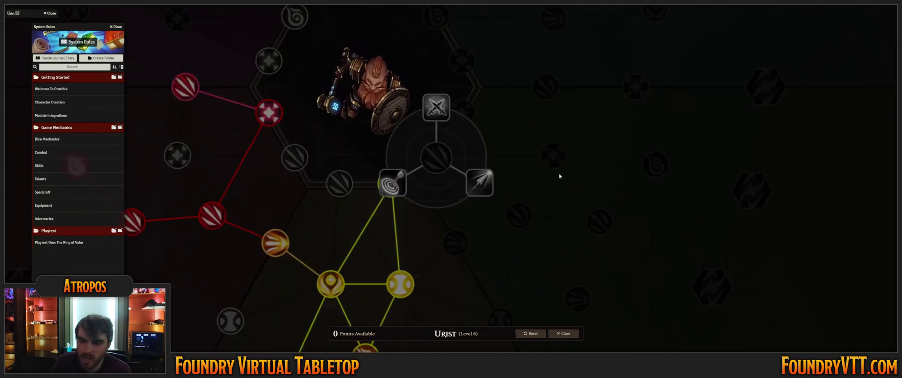
{"action": "mouse_move", "coordinate": [487, 185]}
{"action": "left_click_drag", "start_coordinate": [562, 117], "coordinate": [522, 29]}
{"action": "mouse_move", "coordinate": [444, 94]}
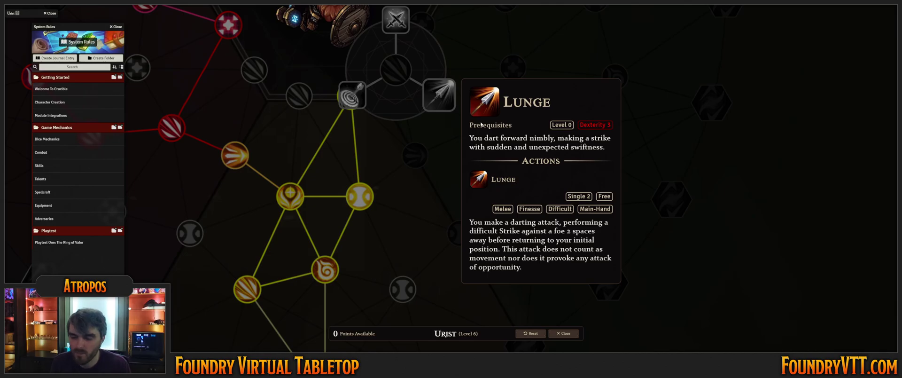
{"action": "left_click", "coordinate": [564, 333]}
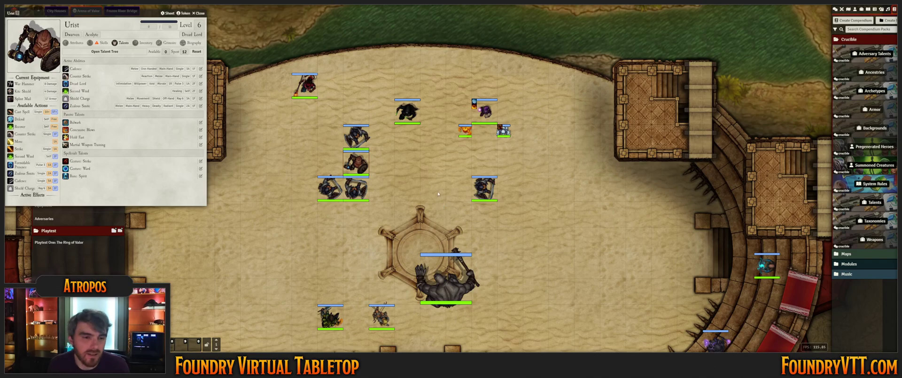
Return the dwarf to his allies in the upper arena and send the Hobgoblin Fighters back beside the ogre's group
{"action": "left_click", "coordinate": [200, 14]}
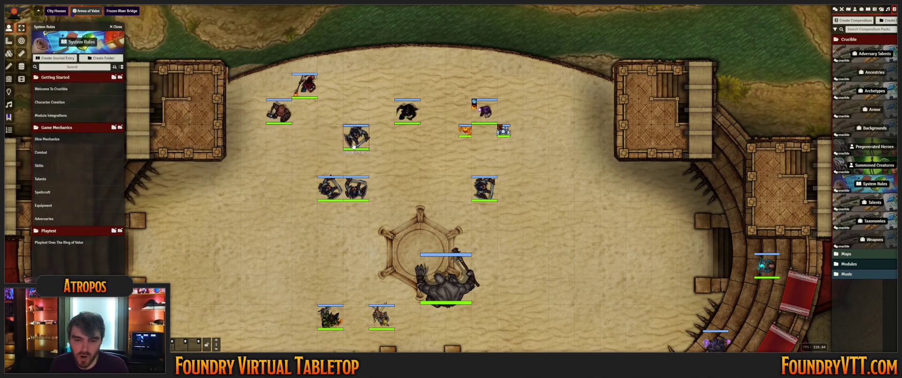
{"action": "left_click_drag", "start_coordinate": [475, 189], "coordinate": [356, 264]}
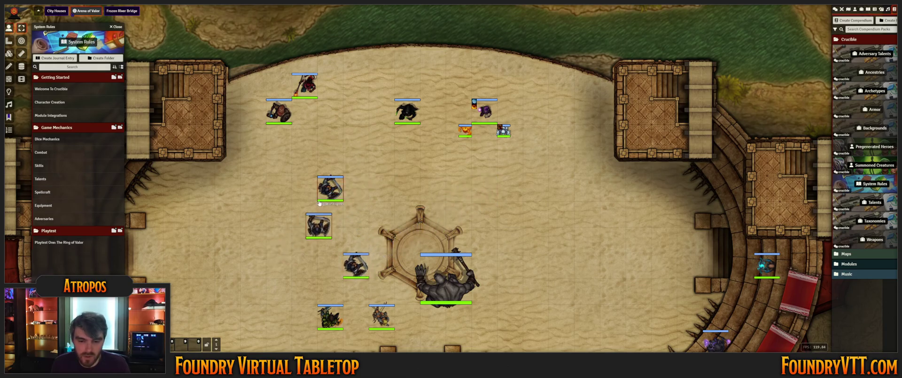
Create a new Protagonist actor named Monk
{"action": "left_click", "coordinate": [855, 10]}
{"action": "left_click", "coordinate": [854, 20]}
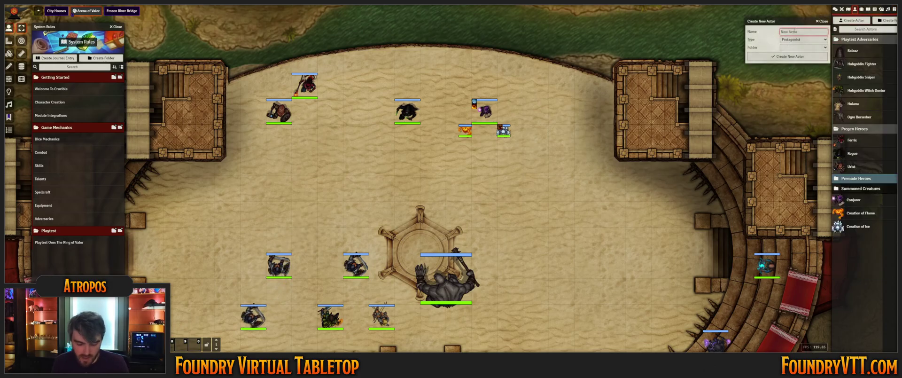
{"action": "type", "text": "Monk"}
{"action": "key", "text": "Return"}
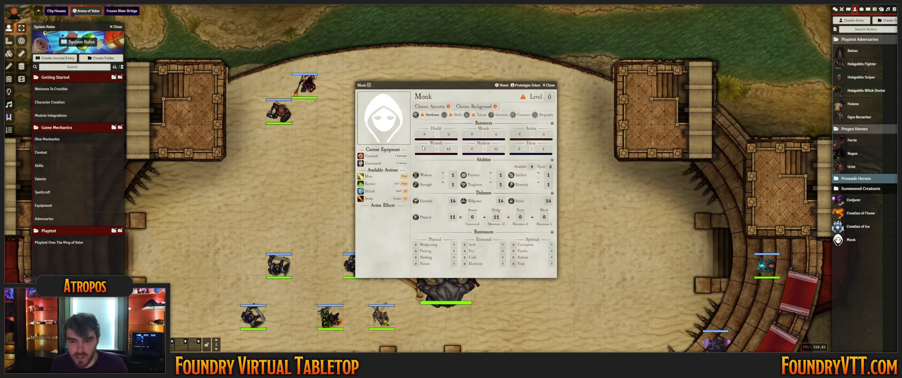
Browse the hero token images and set OrcWarlock.webp as the Monk's portrait
{"action": "left_click", "coordinate": [378, 124]}
{"action": "scroll", "coordinate": [436, 205], "scroll_direction": "down", "scroll_amount": 5}
{"action": "scroll", "coordinate": [436, 205], "scroll_direction": "down", "scroll_amount": 3}
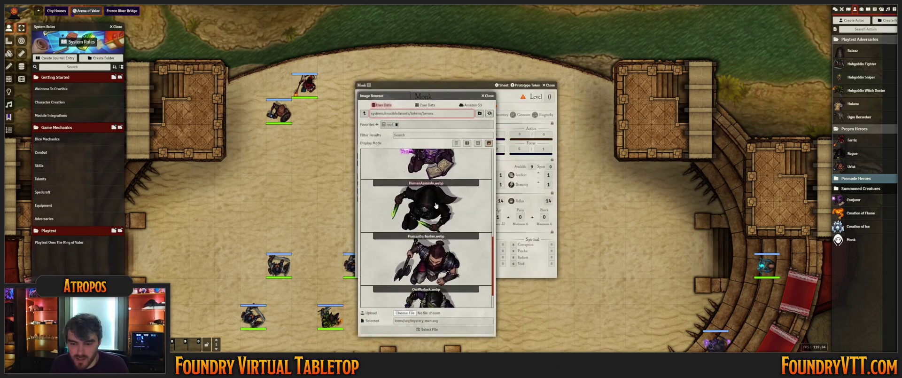
{"action": "scroll", "coordinate": [441, 219], "scroll_direction": "up", "scroll_amount": 2}
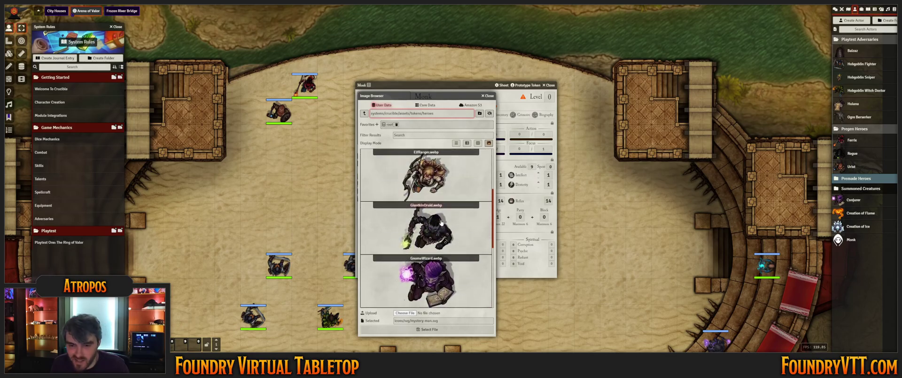
{"action": "scroll", "coordinate": [445, 219], "scroll_direction": "up", "scroll_amount": 3}
{"action": "scroll", "coordinate": [445, 219], "scroll_direction": "down", "scroll_amount": 3}
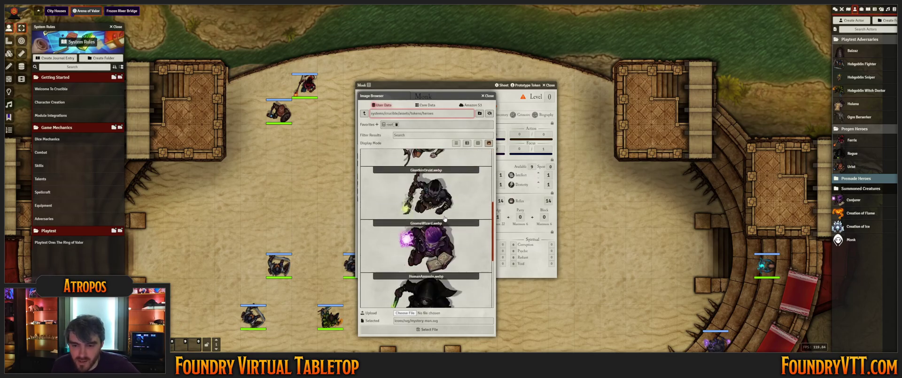
{"action": "left_click", "coordinate": [437, 284]}
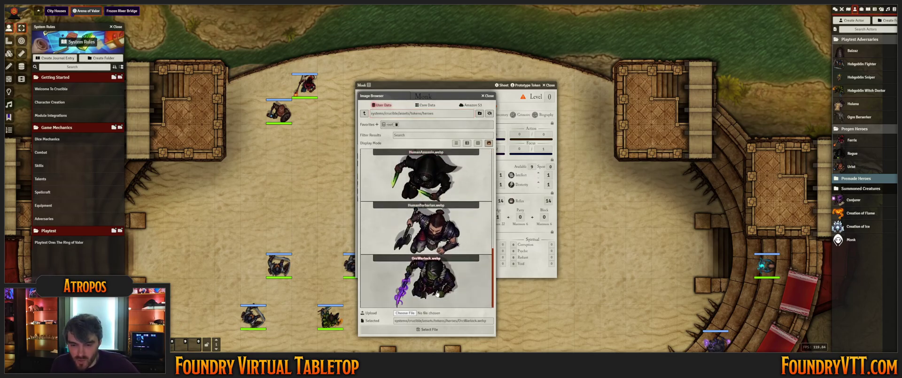
{"action": "left_click", "coordinate": [426, 331]}
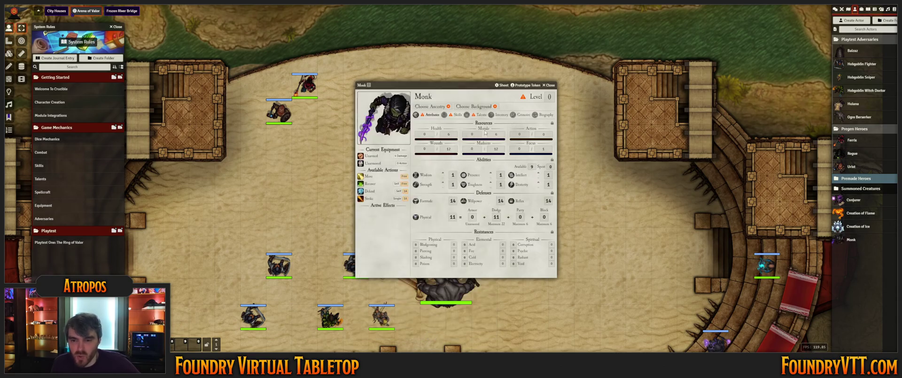
Apply the Orcish ancestry and the Physician background to the Monk
{"action": "left_click", "coordinate": [425, 107]}
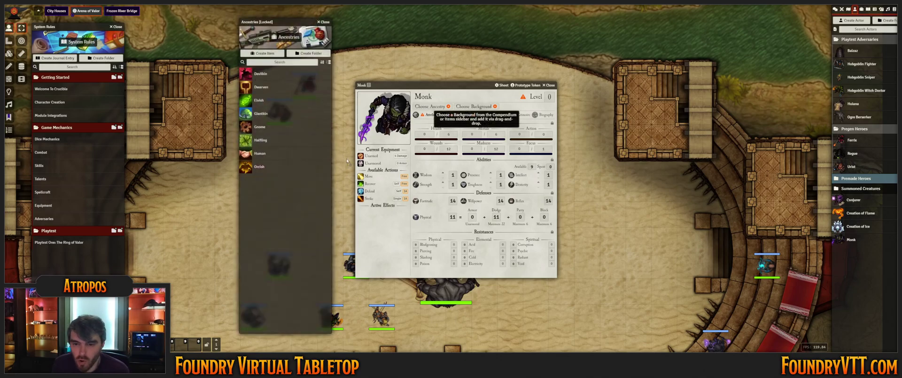
{"action": "left_click_drag", "start_coordinate": [427, 118], "coordinate": [427, 118]}
{"action": "left_click", "coordinate": [466, 107]}
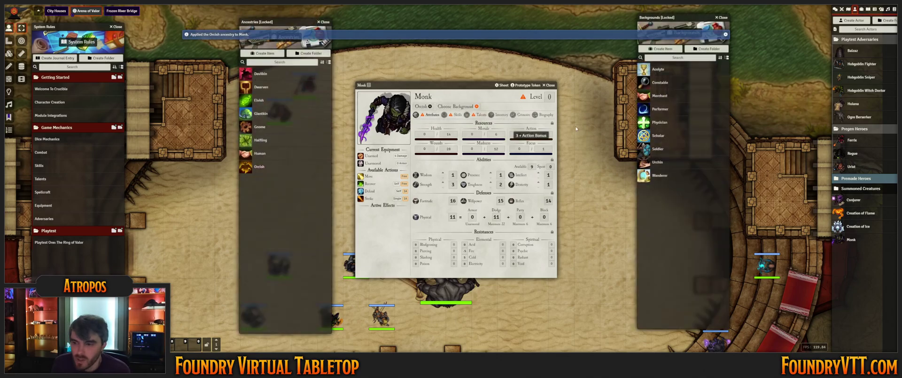
{"action": "left_click_drag", "start_coordinate": [468, 116], "coordinate": [470, 117]}
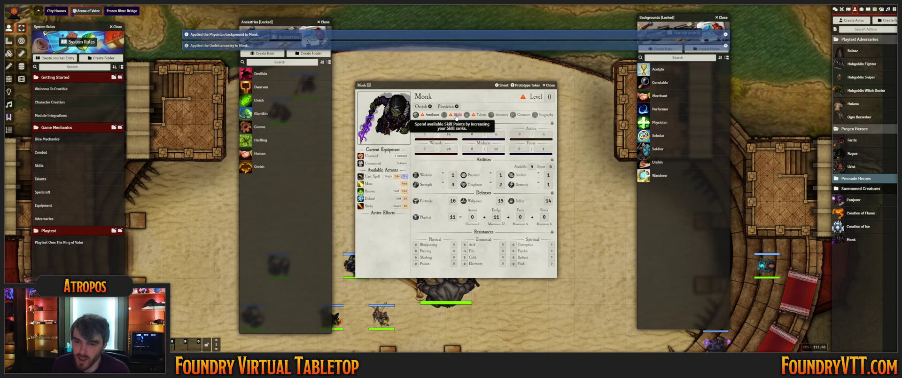
Spend Monk's nine ability points to reach Wisdom 4, Strength 5, Toughness 3 and Dexterity 4
{"action": "left_click", "coordinate": [479, 115]}
{"action": "left_click", "coordinate": [433, 115]}
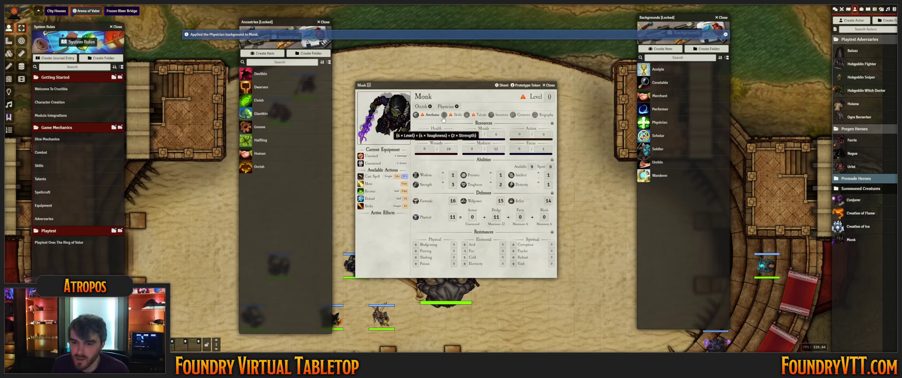
{"action": "left_click", "coordinate": [443, 173]}
{"action": "left_click", "coordinate": [442, 173]}
{"action": "left_click", "coordinate": [443, 182]}
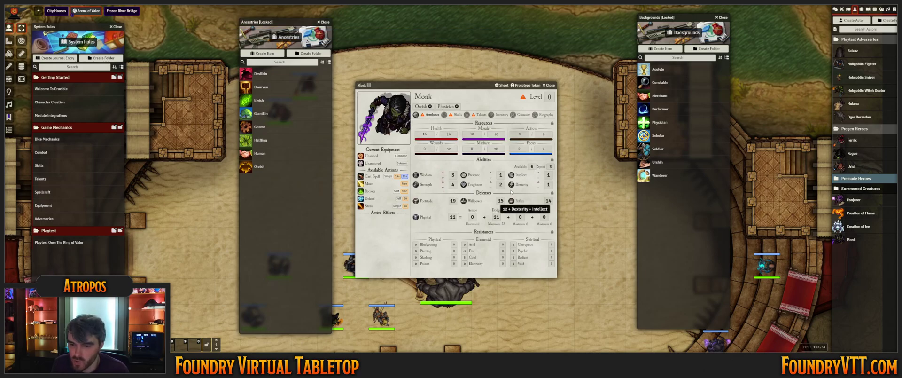
{"action": "left_click", "coordinate": [539, 182]}
{"action": "left_click", "coordinate": [539, 182]}
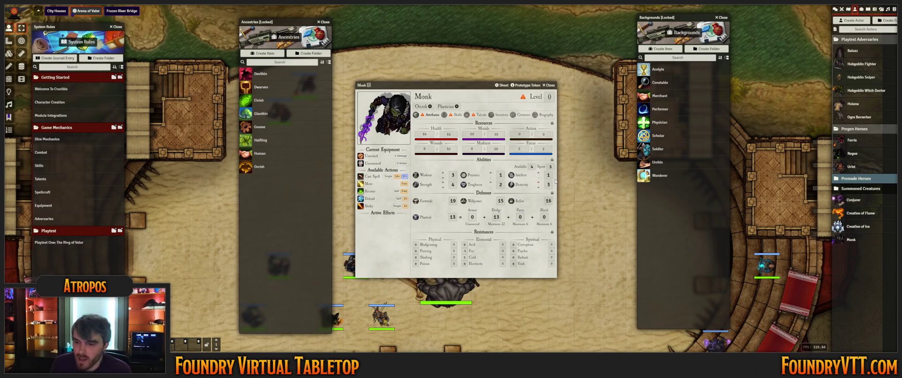
{"action": "left_click", "coordinate": [491, 182]}
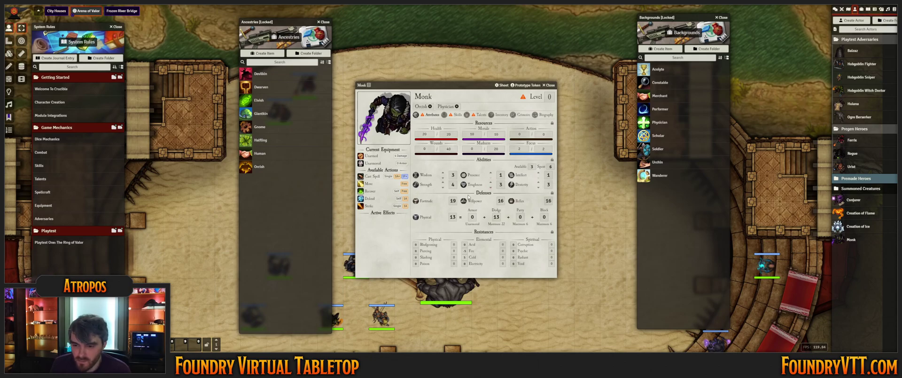
{"action": "left_click", "coordinate": [442, 172]}
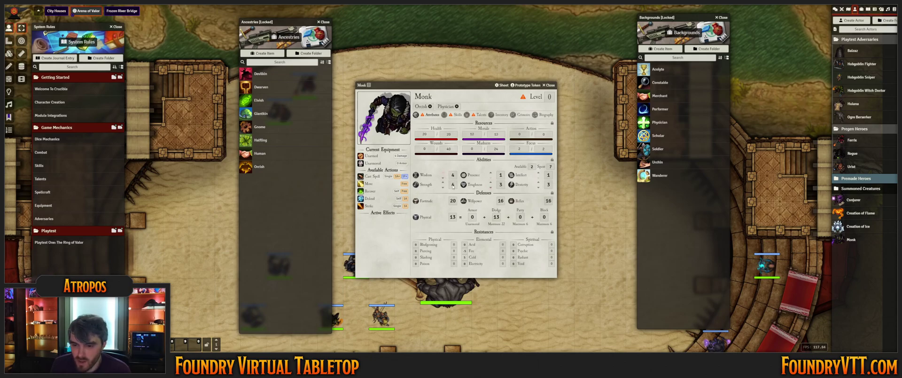
{"action": "left_click", "coordinate": [539, 182]}
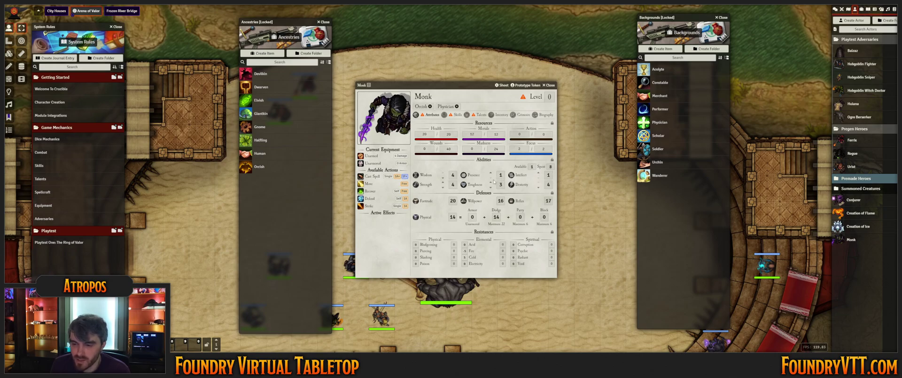
{"action": "left_click", "coordinate": [443, 182]}
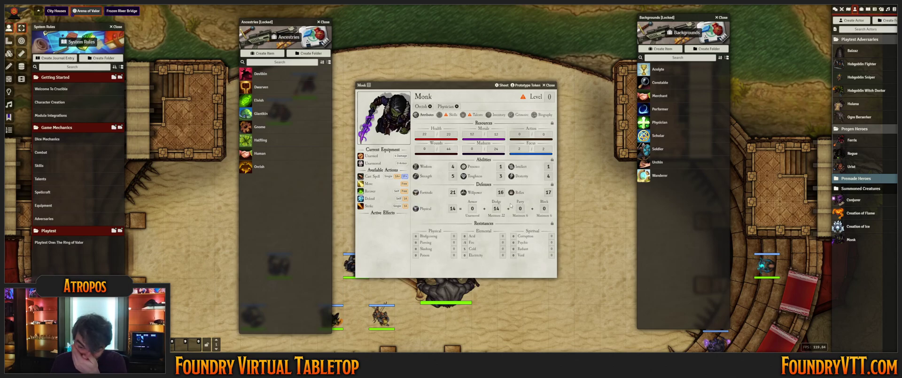
Spend Monk's two skill points on one rank each of Pathfinding and Intimidation
{"action": "left_click", "coordinate": [452, 115]}
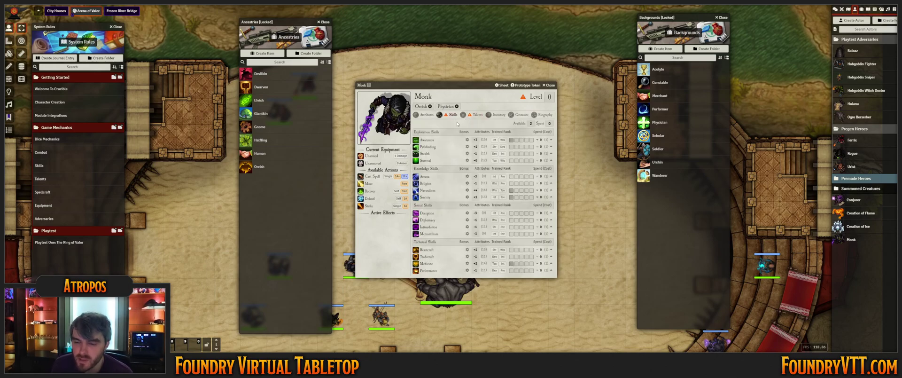
{"action": "left_click", "coordinate": [551, 147]}
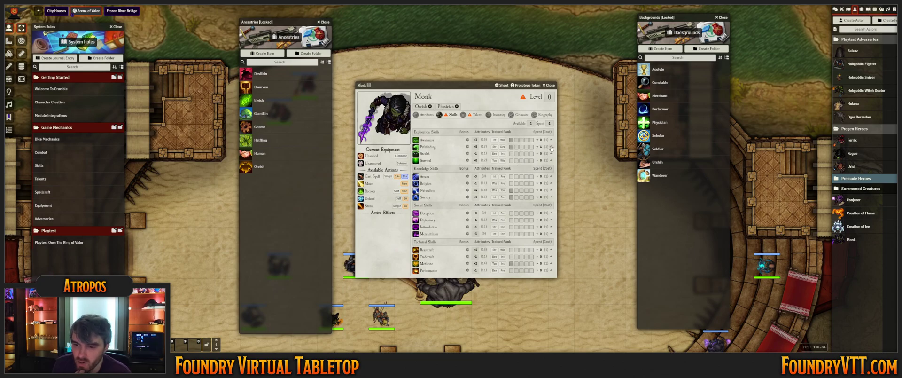
{"action": "left_click", "coordinate": [551, 227]}
Purchase the Unarmed Weapon Training talent in Monk's talent tree, closing the Backgrounds and Ancestries compendiums
{"action": "left_click", "coordinate": [473, 124]}
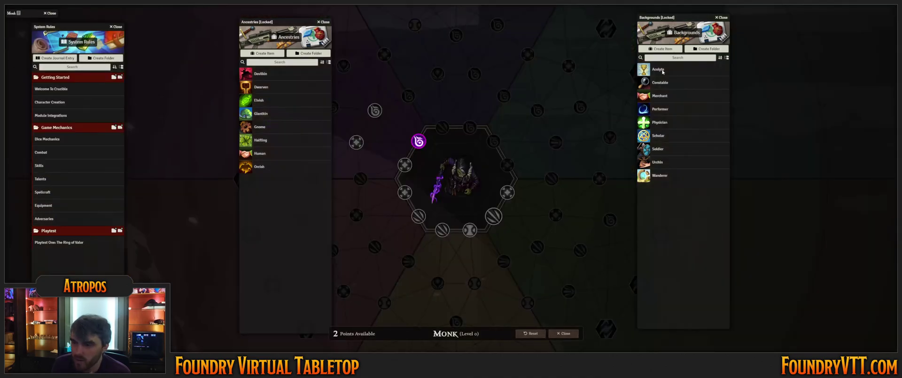
{"action": "left_click", "coordinate": [723, 18]}
{"action": "left_click", "coordinate": [326, 22]}
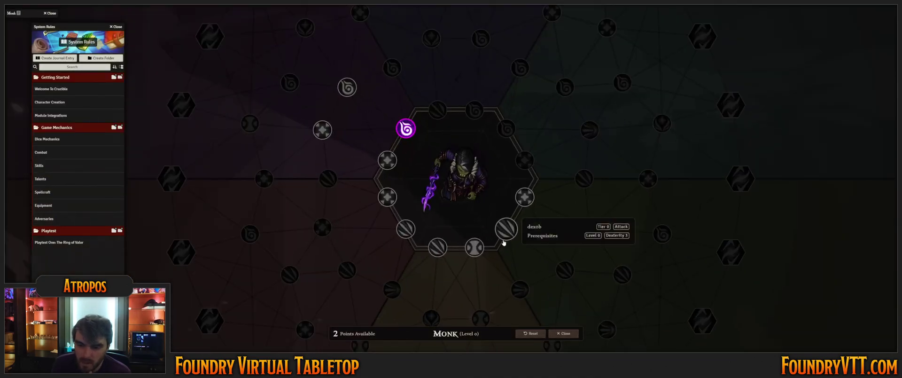
{"action": "scroll", "coordinate": [553, 215], "scroll_direction": "up", "scroll_amount": 2}
{"action": "scroll", "coordinate": [403, 150], "scroll_direction": "up", "scroll_amount": 1}
{"action": "left_click", "coordinate": [404, 149]}
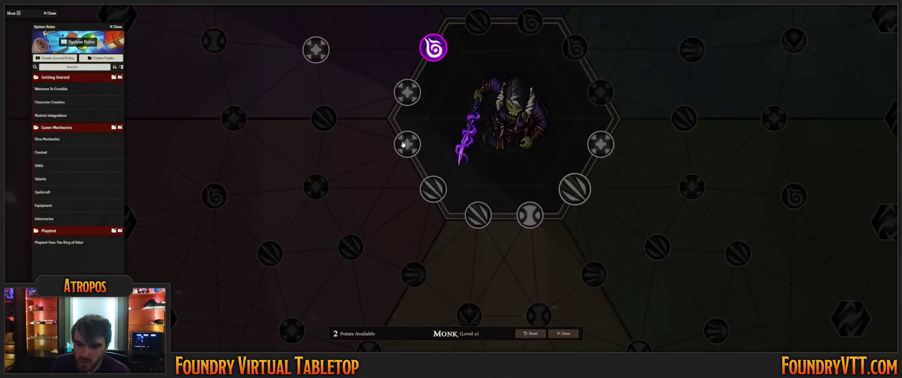
{"action": "left_click", "coordinate": [409, 199]}
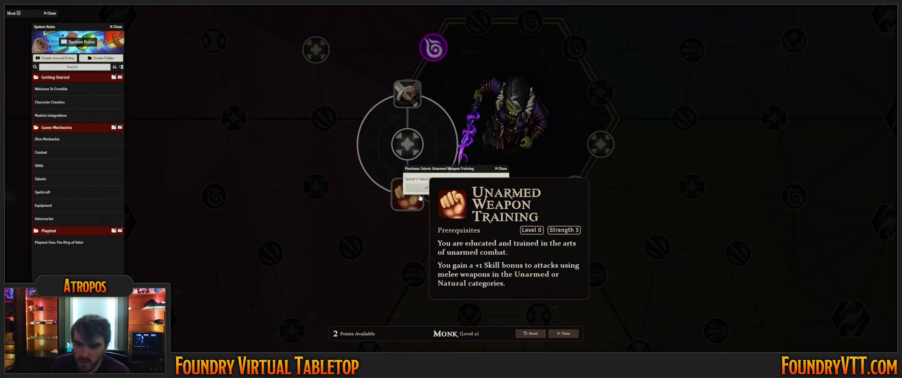
{"action": "left_click", "coordinate": [425, 187]}
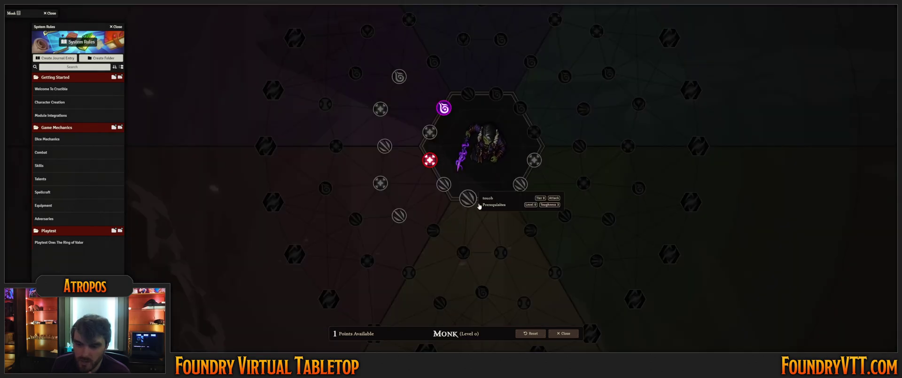
Check the nearby toughness and strength talent nodes and purchase the Martial Artist talent for Monk
{"action": "left_click", "coordinate": [469, 199]}
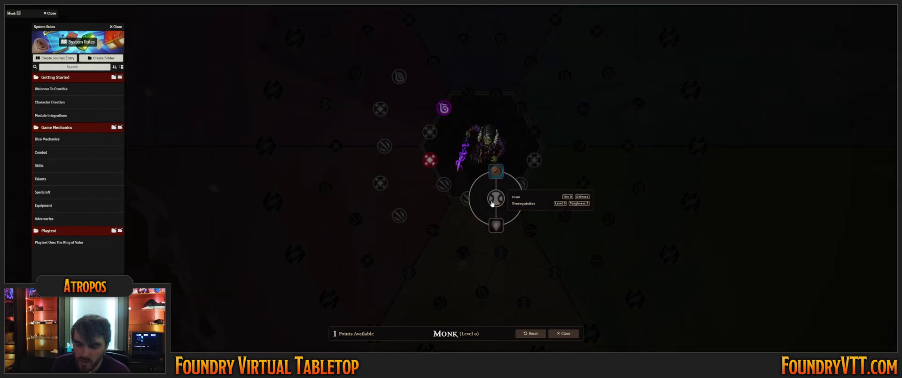
{"action": "left_click", "coordinate": [444, 183]}
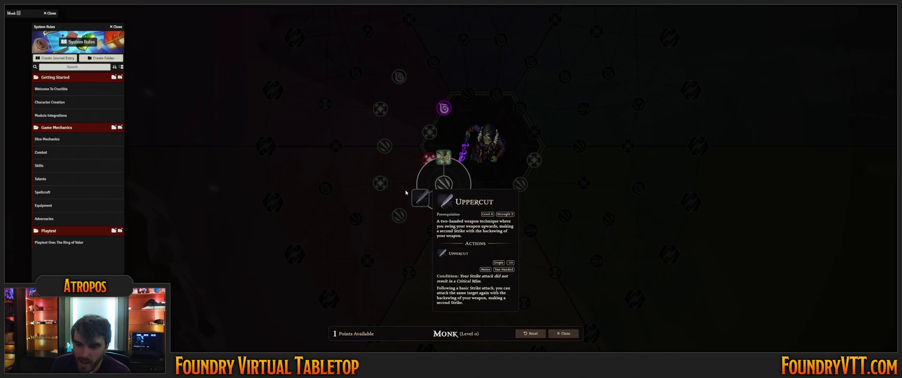
{"action": "left_click", "coordinate": [384, 146]}
{"action": "left_click", "coordinate": [382, 120]}
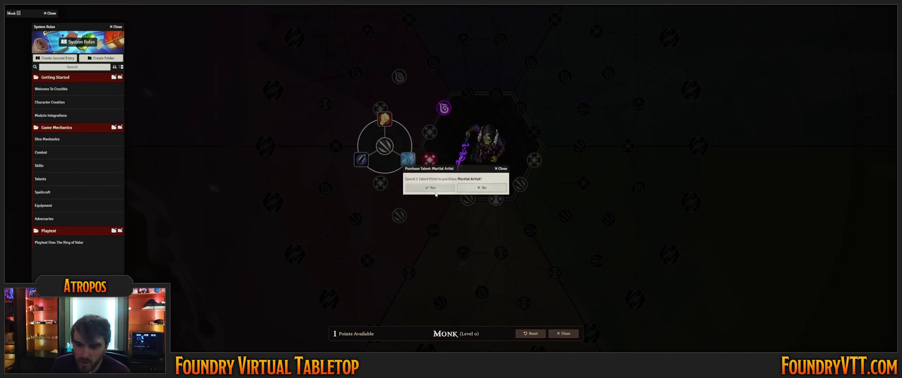
{"action": "left_click", "coordinate": [430, 187]}
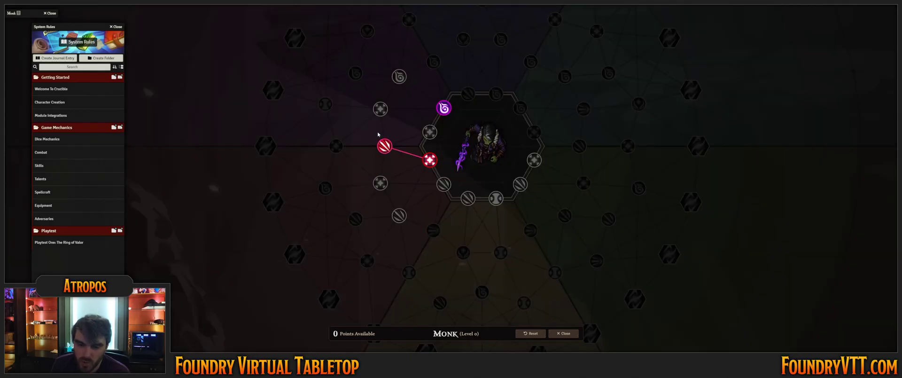
{"action": "left_click", "coordinate": [446, 185]}
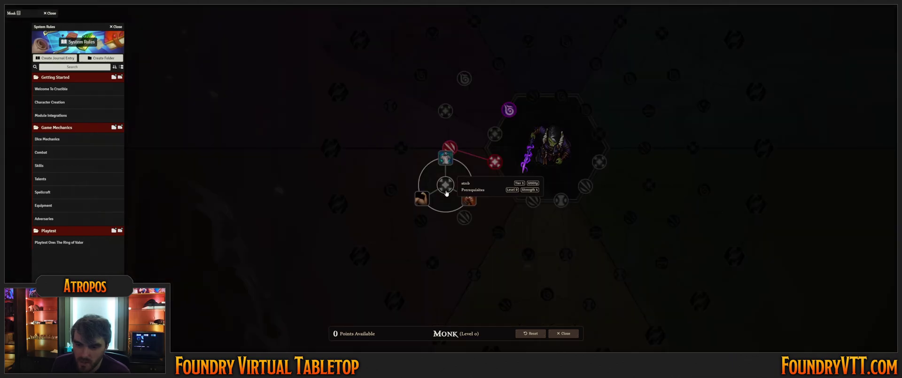
Raise Monk to level 6 from the character sheet and reopen the talent tree
{"action": "left_click", "coordinate": [561, 333]}
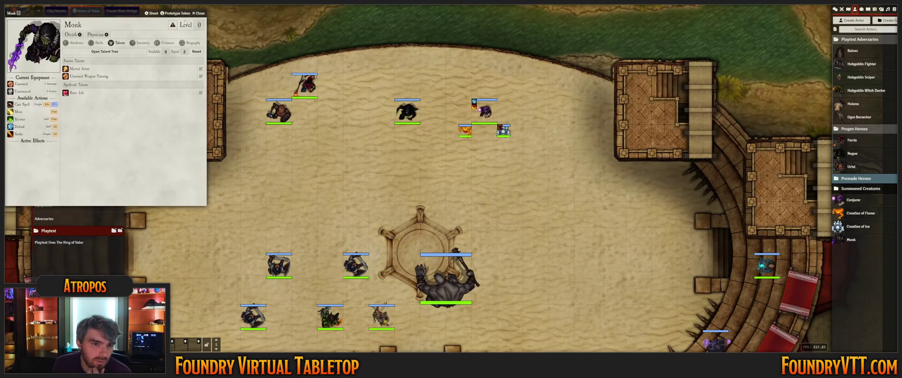
{"action": "left_click", "coordinate": [172, 24]}
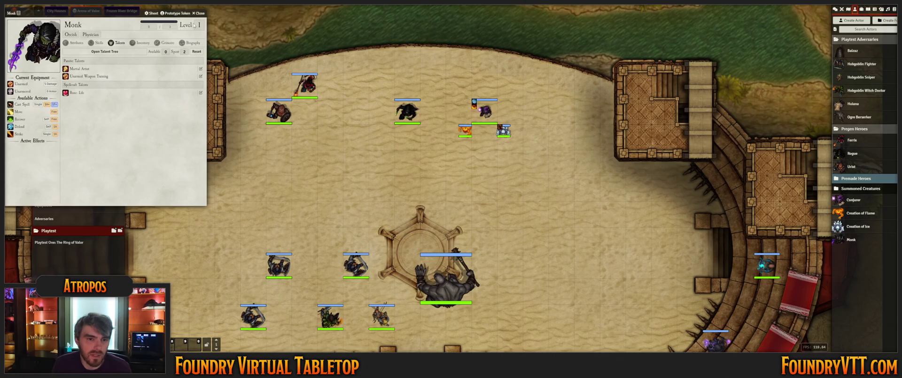
{"action": "left_click", "coordinate": [105, 51]}
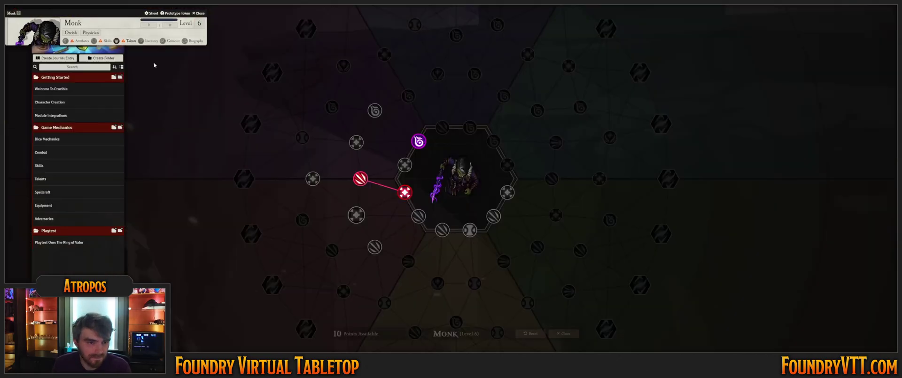
Examine the outer signature nodes of the talent tree and read the Monk signature talent's prerequisites and benefits
{"action": "left_click", "coordinate": [267, 178]}
{"action": "left_click_drag", "start_coordinate": [323, 128], "coordinate": [427, 99]}
{"action": "left_click", "coordinate": [277, 150]}
{"action": "scroll", "coordinate": [288, 161], "scroll_direction": "down", "scroll_amount": 7}
{"action": "left_click", "coordinate": [334, 110]}
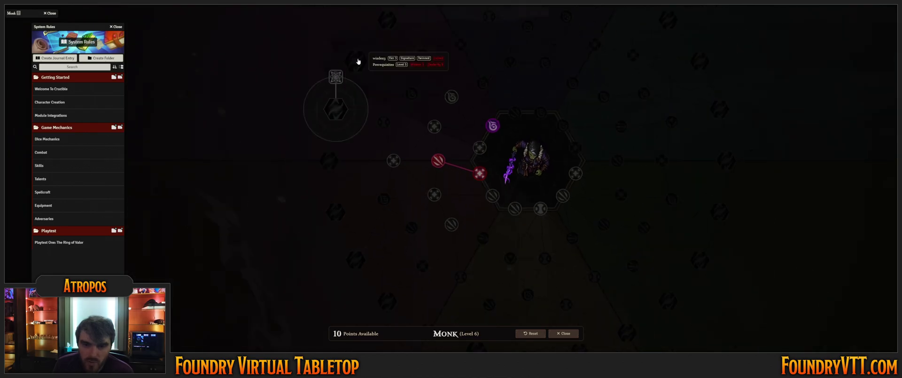
{"action": "left_click", "coordinate": [357, 62]}
{"action": "left_click_drag", "start_coordinate": [382, 70], "coordinate": [374, 158]}
{"action": "mouse_move", "coordinate": [348, 114]}
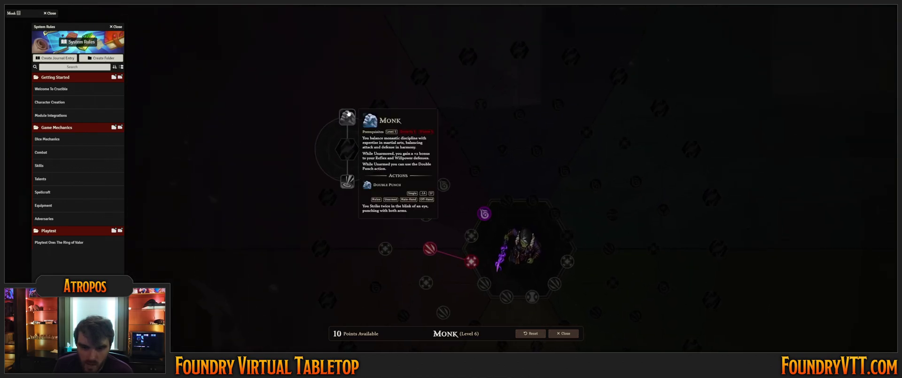
Purchase the Battle Focus talent from the tier 2 Strength and Wisdom node
{"action": "left_click", "coordinate": [385, 248]}
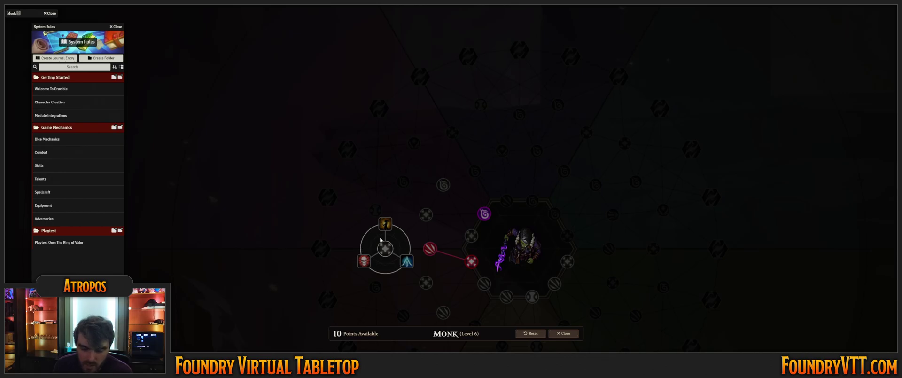
{"action": "mouse_move", "coordinate": [389, 225]}
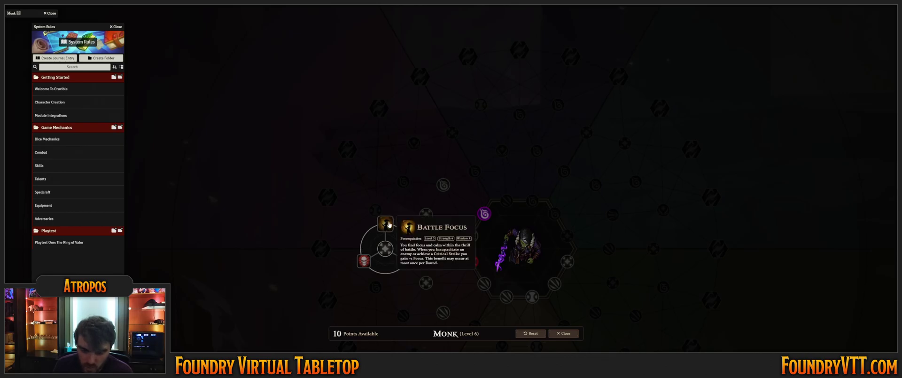
{"action": "left_click", "coordinate": [389, 224]}
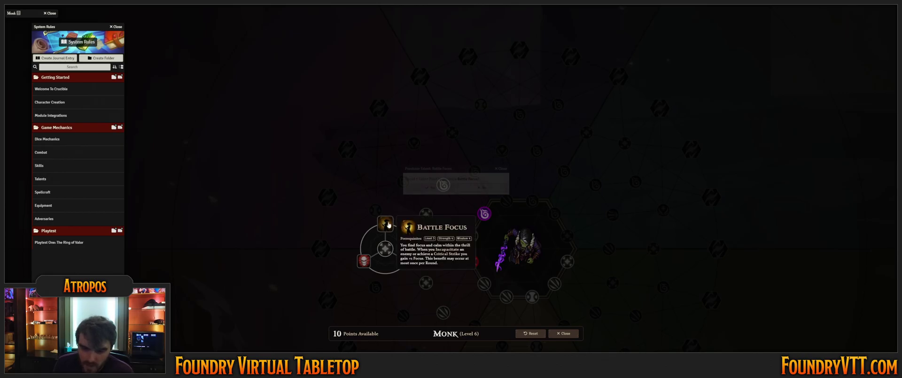
{"action": "left_click", "coordinate": [429, 187]}
Read the Patient Deflection talent's prerequisites and effect, and return to Monk's character sheet
{"action": "left_click", "coordinate": [336, 298]}
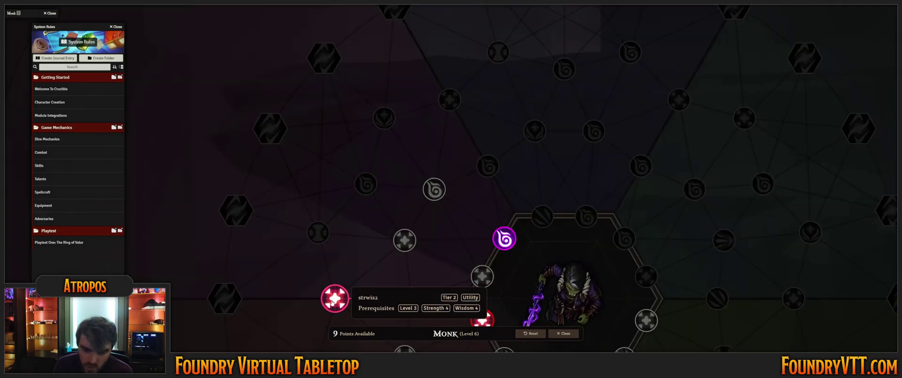
{"action": "left_click_drag", "start_coordinate": [383, 264], "coordinate": [397, 147]}
{"action": "scroll", "coordinate": [390, 148], "scroll_direction": "down", "scroll_amount": 5}
{"action": "left_click", "coordinate": [369, 135]}
{"action": "mouse_move", "coordinate": [374, 109]}
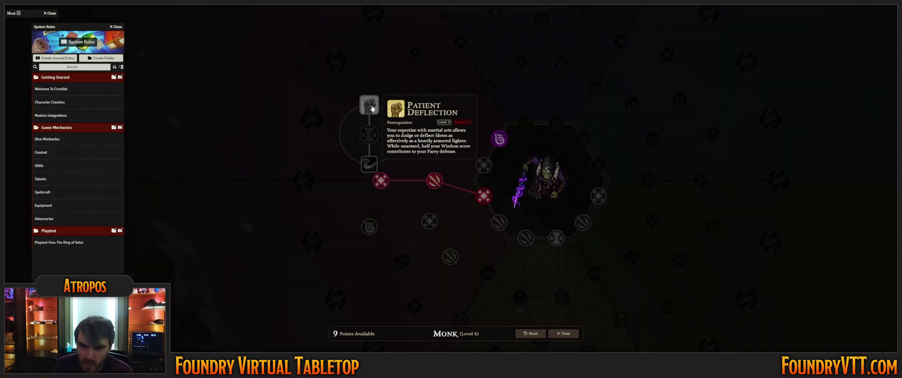
{"action": "left_click", "coordinate": [564, 333]}
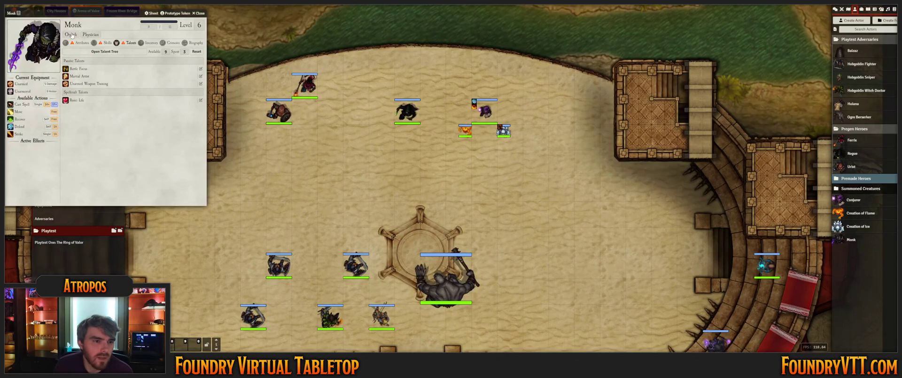
Spend Monk's new ability points to reach Wisdom 5, Strength 6, Presence 2, Intellect 2 and Dexterity 5
{"action": "left_click_drag", "start_coordinate": [102, 12], "coordinate": [280, 66]}
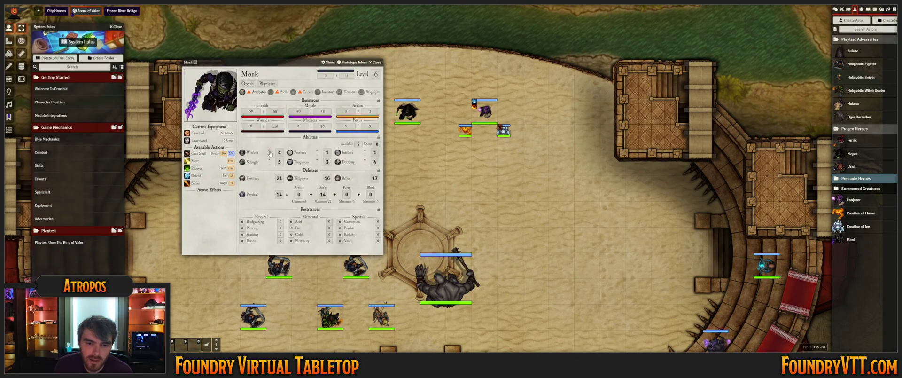
{"action": "left_click", "coordinate": [365, 150]}
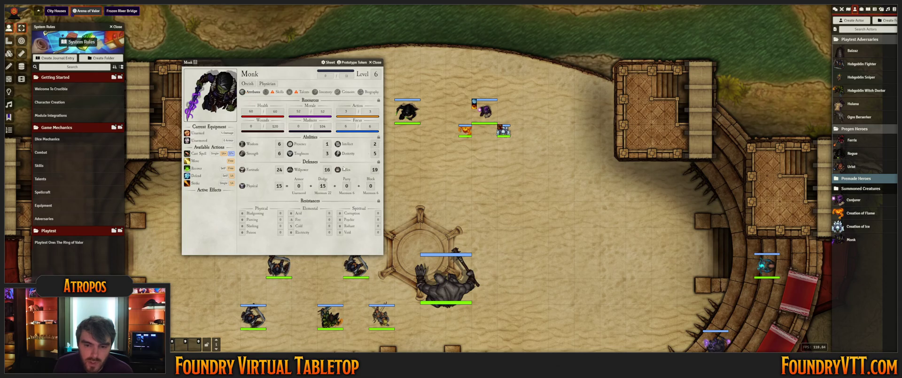
{"action": "left_click", "coordinate": [378, 137]}
{"action": "left_click", "coordinate": [269, 154]}
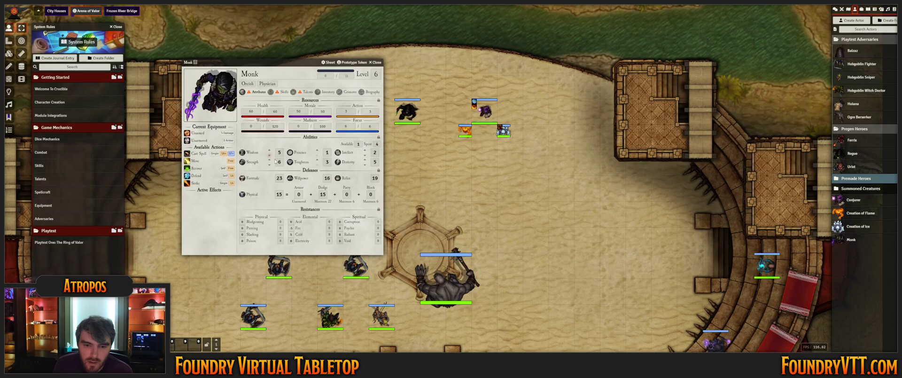
{"action": "left_click", "coordinate": [317, 150]}
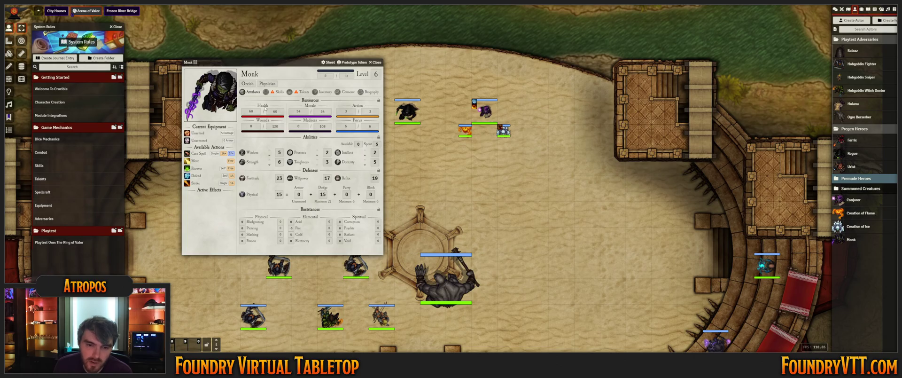
Reopen Monk's talent tree and purchase the Patient Deflection talent from the Wisdom defense node
{"action": "left_click", "coordinate": [301, 92]}
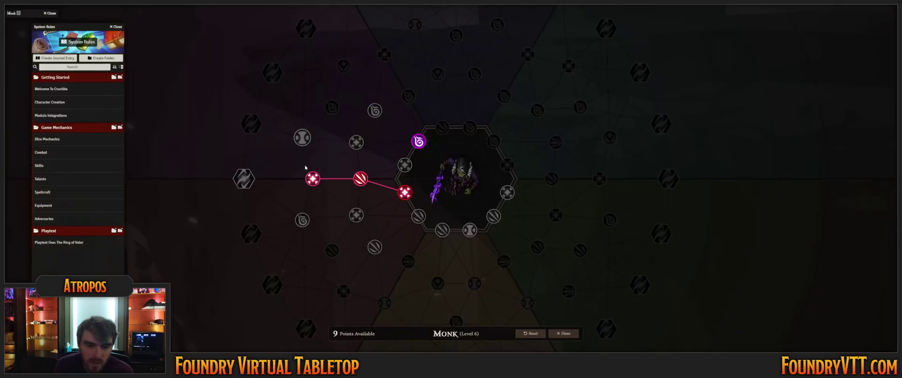
{"action": "left_click", "coordinate": [302, 137]}
{"action": "left_click", "coordinate": [302, 111]}
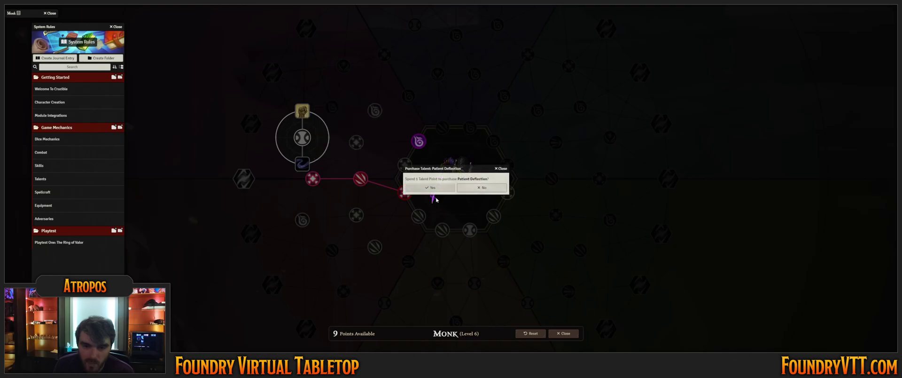
{"action": "left_click", "coordinate": [439, 187]}
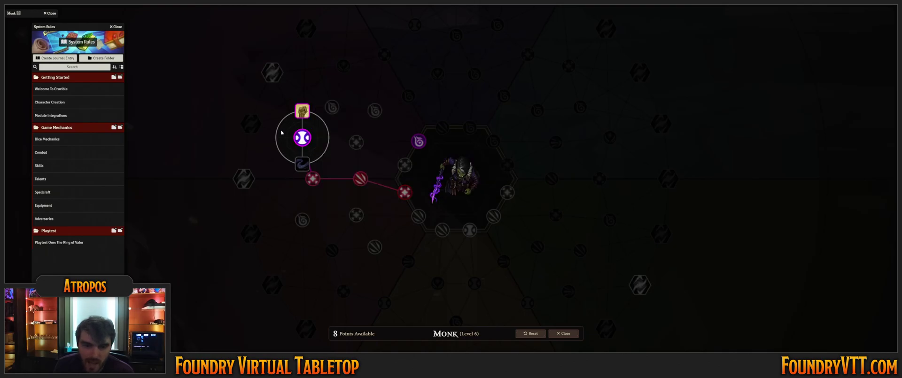
Purchase the Monk signature talent from the purple signature node linked to Patient Deflection's node
{"action": "left_click", "coordinate": [272, 75]}
{"action": "left_click", "coordinate": [272, 37]}
{"action": "left_click", "coordinate": [439, 187]}
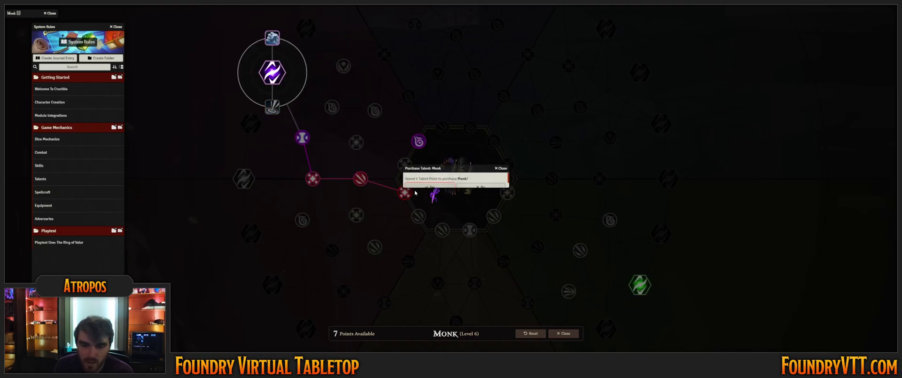
{"action": "left_click", "coordinate": [270, 74]}
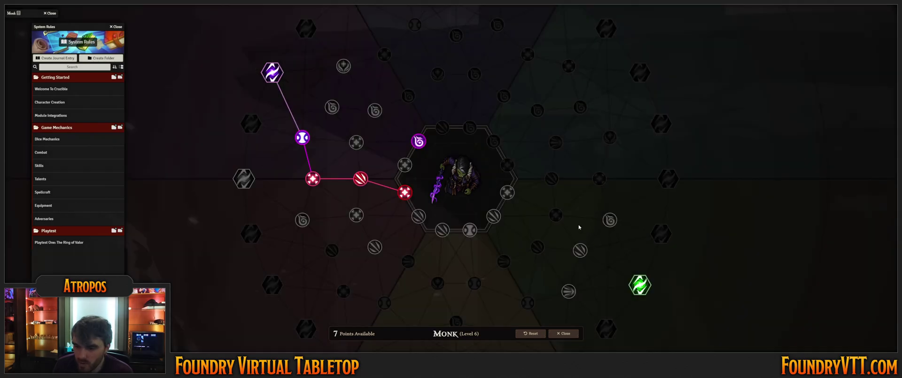
Purchase the Defensive Roll talent from the Dexterity node beside the green signature node
{"action": "left_click_drag", "start_coordinate": [621, 288], "coordinate": [530, 211]}
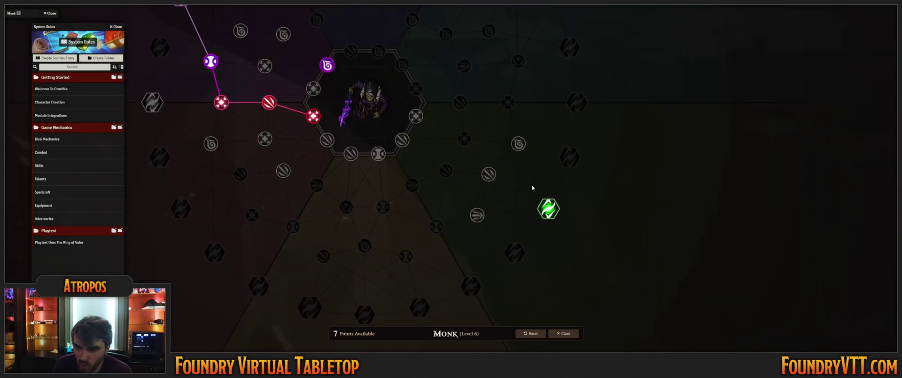
{"action": "scroll", "coordinate": [533, 188], "scroll_direction": "up", "scroll_amount": 2}
{"action": "left_click", "coordinate": [483, 225]}
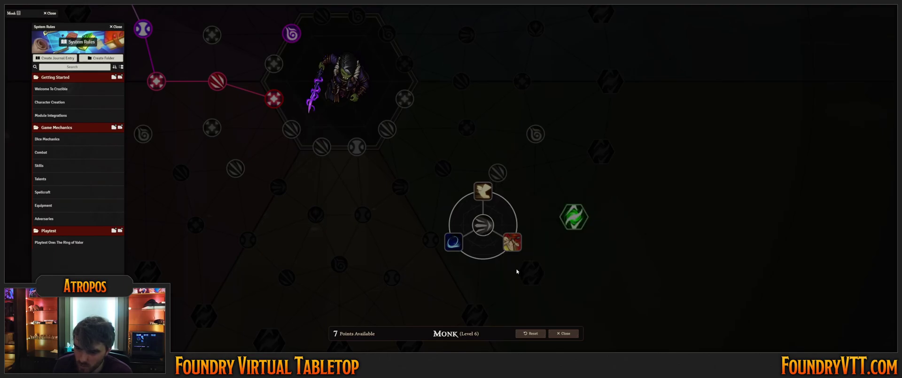
{"action": "left_click", "coordinate": [428, 243]}
{"action": "left_click", "coordinate": [500, 210]}
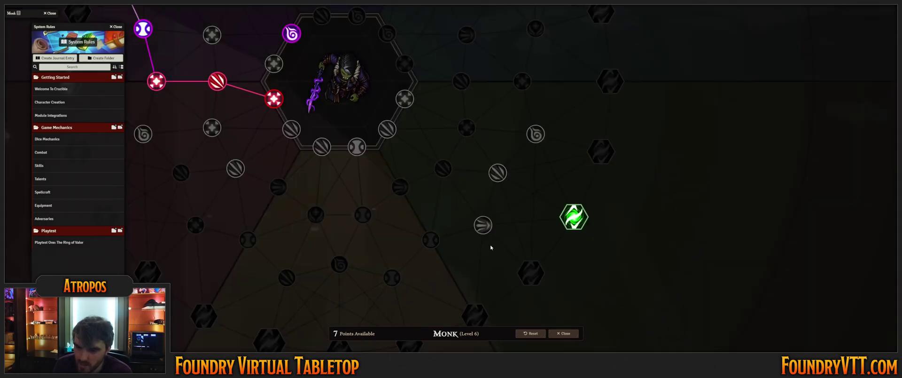
{"action": "left_click", "coordinate": [483, 226]}
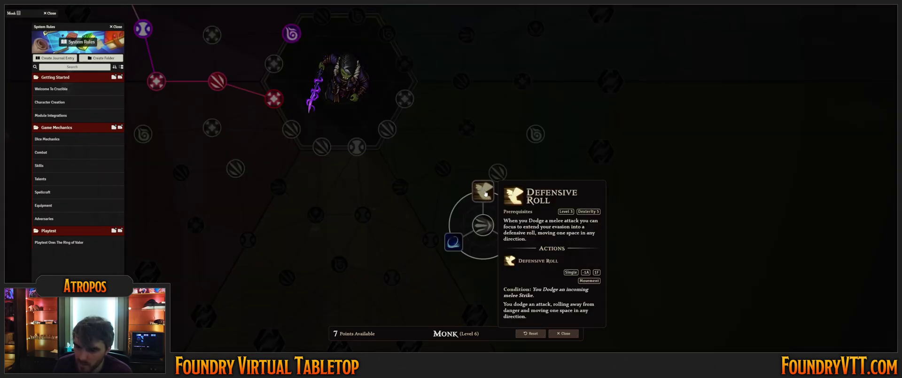
{"action": "left_click", "coordinate": [484, 190]}
Try to purchase the Unarmed Blocking talent from the Dexterity defense node, and return to Monk's character sheet
{"action": "left_click", "coordinate": [431, 240]}
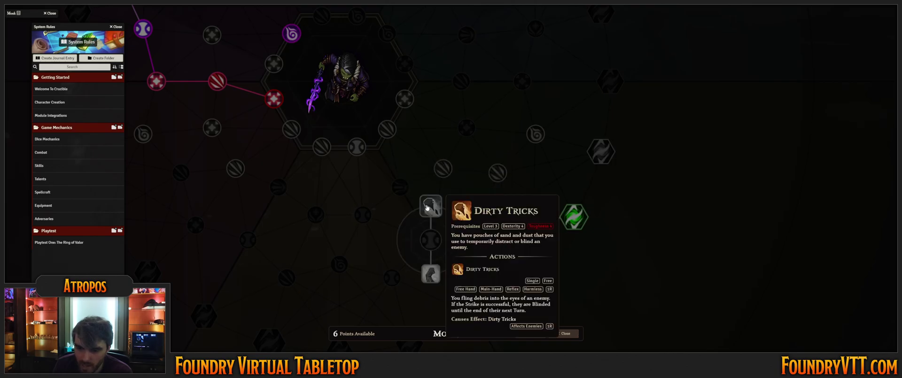
{"action": "left_click", "coordinate": [429, 277]}
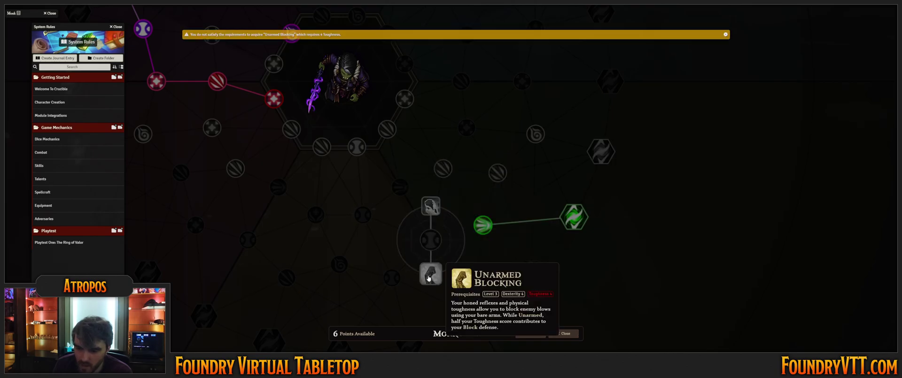
{"action": "left_click", "coordinate": [565, 333]}
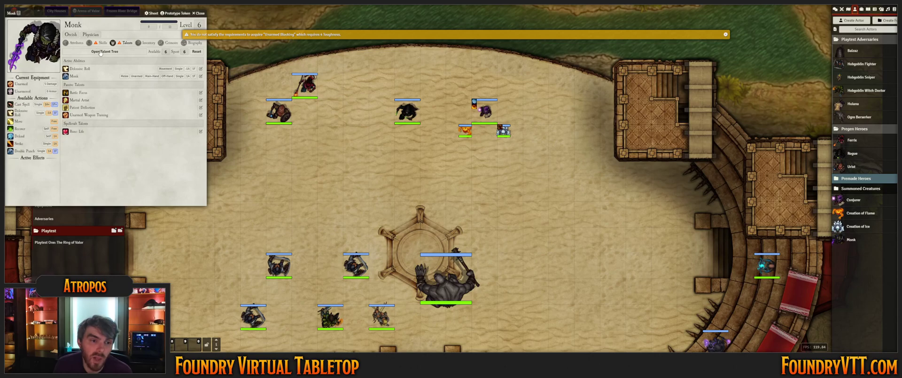
Lower Monk's Strength to 5 and spend the freed ability point on Toughness
{"action": "left_click", "coordinate": [74, 43]}
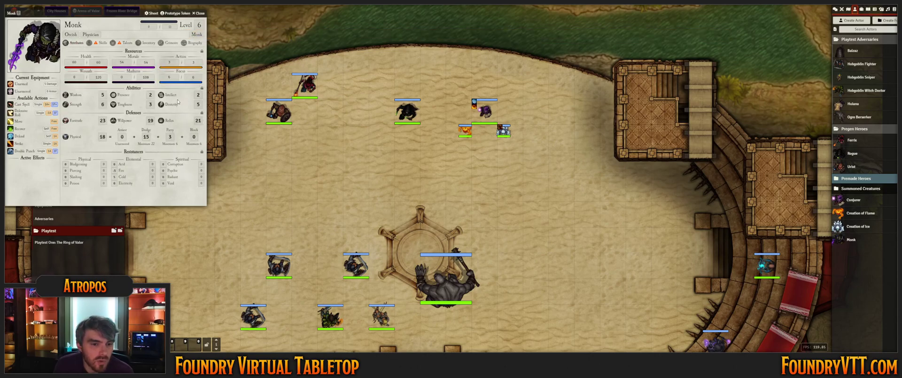
{"action": "left_click", "coordinate": [203, 88]}
{"action": "left_click", "coordinate": [92, 115]}
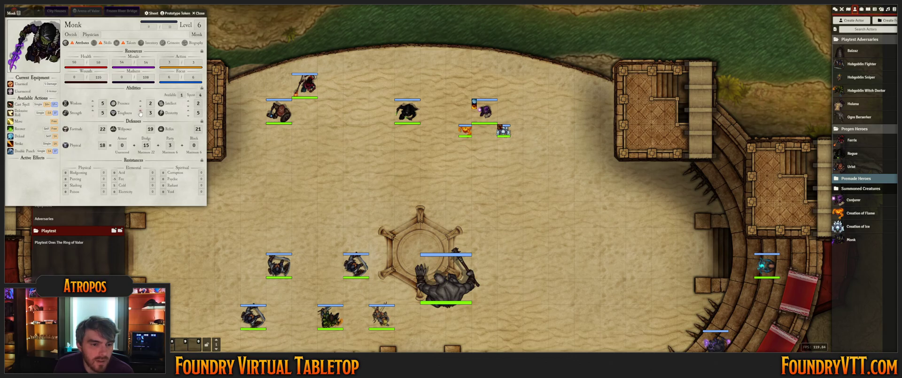
Return to Monk's talent tree and purchase Unarmed Blocking from the Dexterity defense node
{"action": "left_click", "coordinate": [126, 43]}
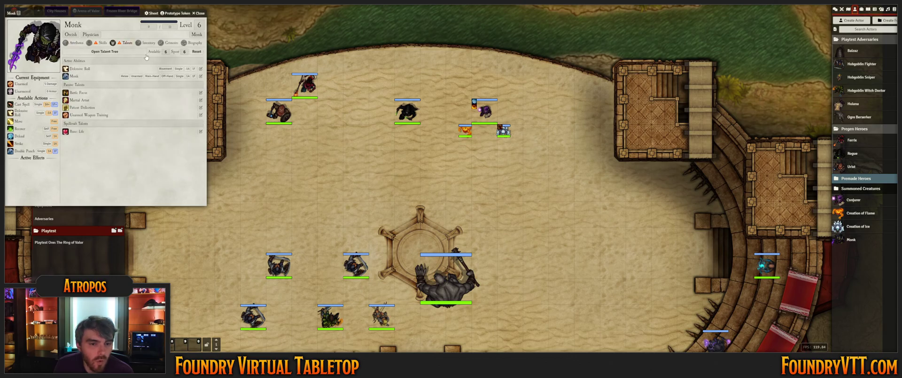
{"action": "left_click", "coordinate": [117, 56]}
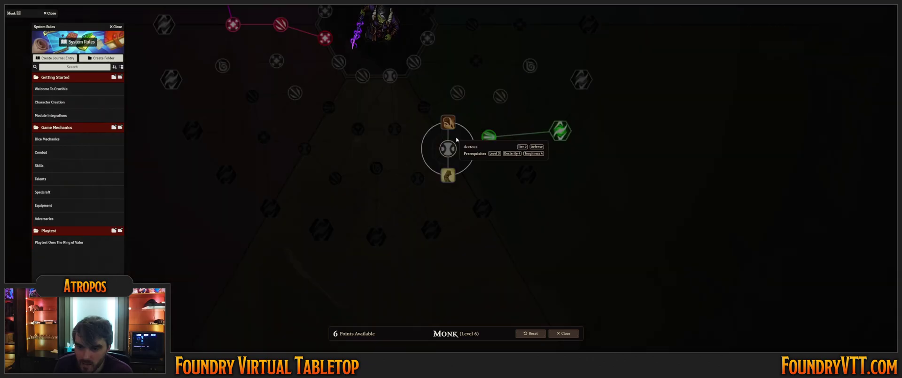
{"action": "left_click", "coordinate": [449, 147]}
{"action": "left_click", "coordinate": [430, 189]}
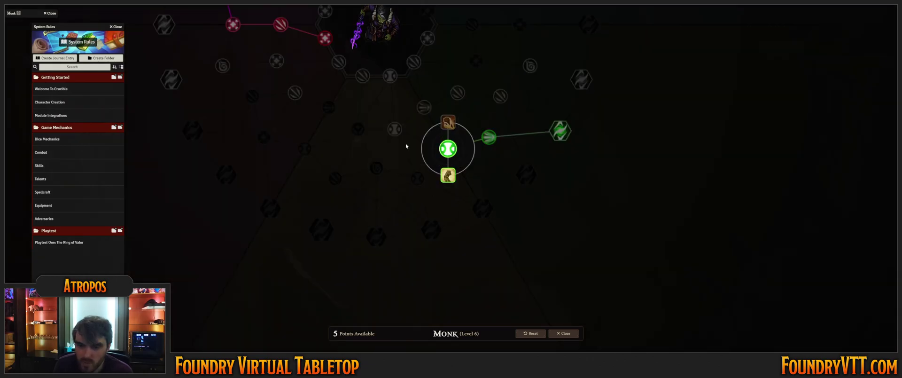
Purchase the Thick Skin talent from the Toughness defense node next to Unarmed Blocking's node
{"action": "left_click", "coordinate": [395, 128]}
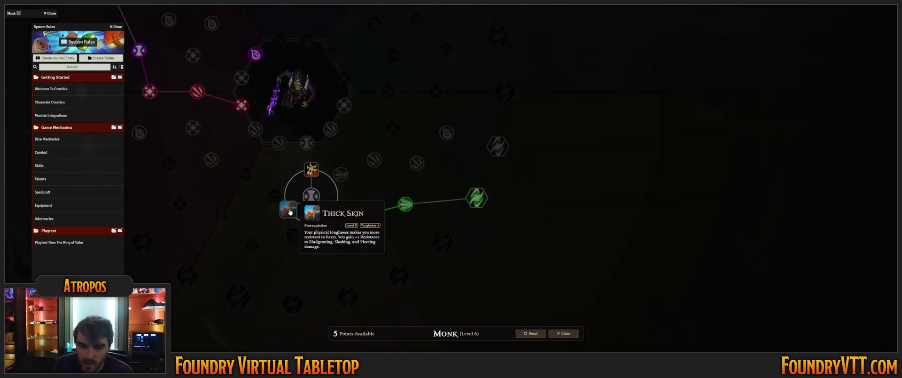
{"action": "left_click", "coordinate": [290, 212]}
{"action": "left_click", "coordinate": [430, 189]}
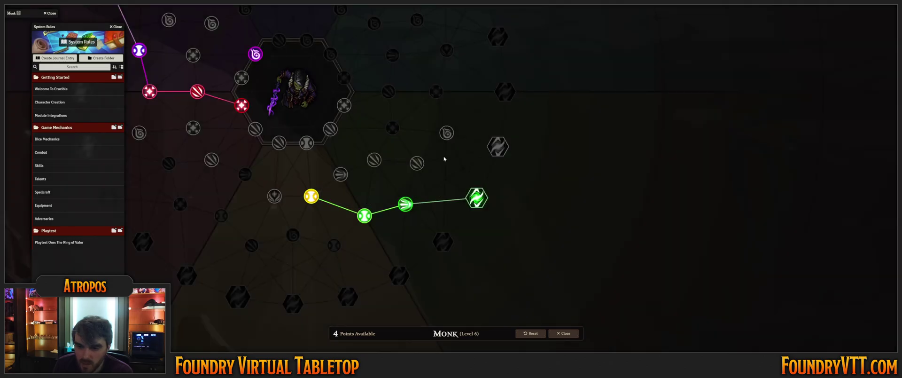
Purchase the brown-icon talent facing the green signature node from the adjacent Dexterity attack node
{"action": "left_click", "coordinate": [447, 132]}
{"action": "left_click", "coordinate": [417, 163]}
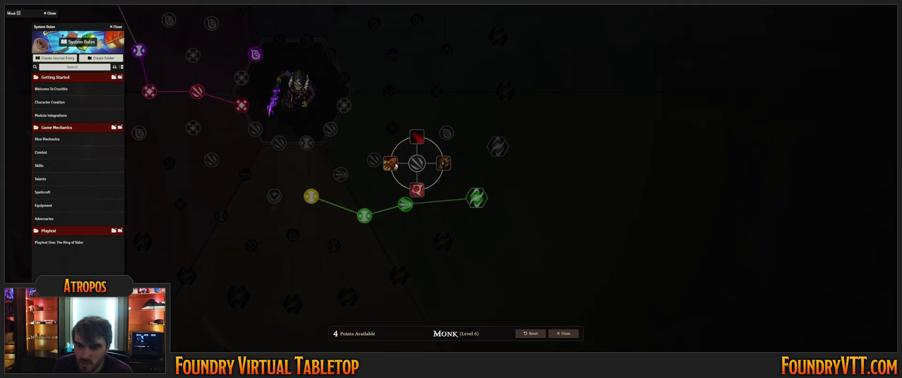
{"action": "left_click", "coordinate": [443, 163]}
{"action": "left_click", "coordinate": [430, 253]}
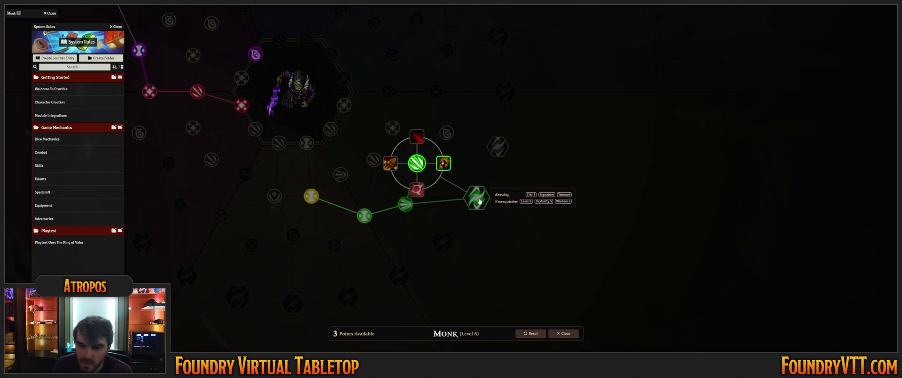
Compare the neighbouring Dexterity nodes and purchase the Flying Kick talent from the node above Thick Skin's node
{"action": "left_click", "coordinate": [418, 164]}
{"action": "left_click", "coordinate": [394, 129]}
{"action": "left_click", "coordinate": [378, 162]}
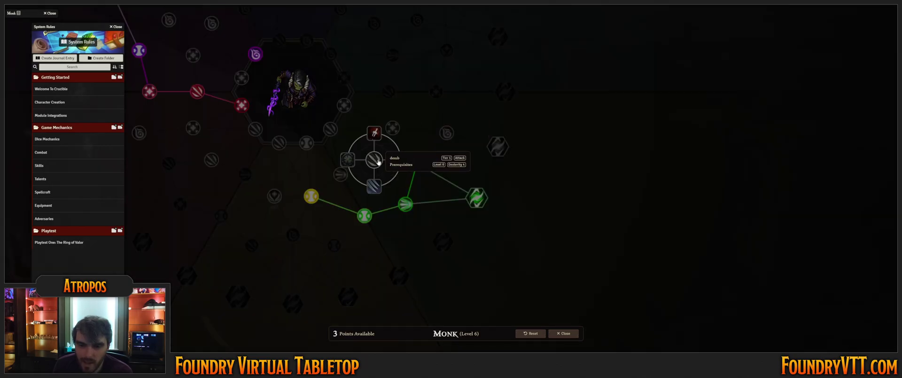
{"action": "left_click", "coordinate": [340, 174]}
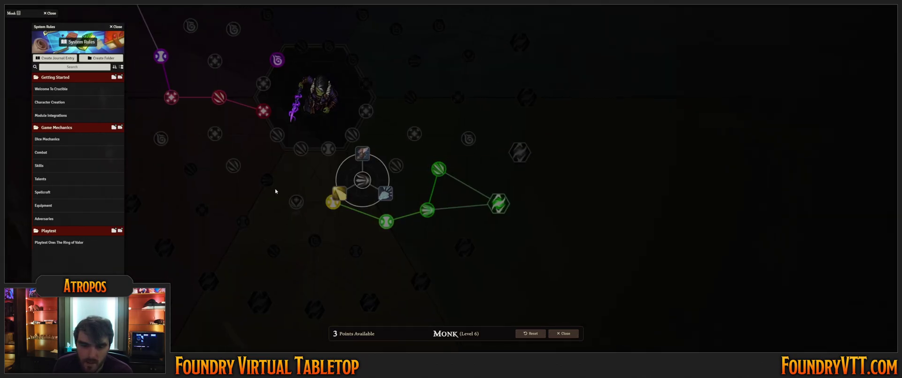
{"action": "mouse_move", "coordinate": [491, 190]}
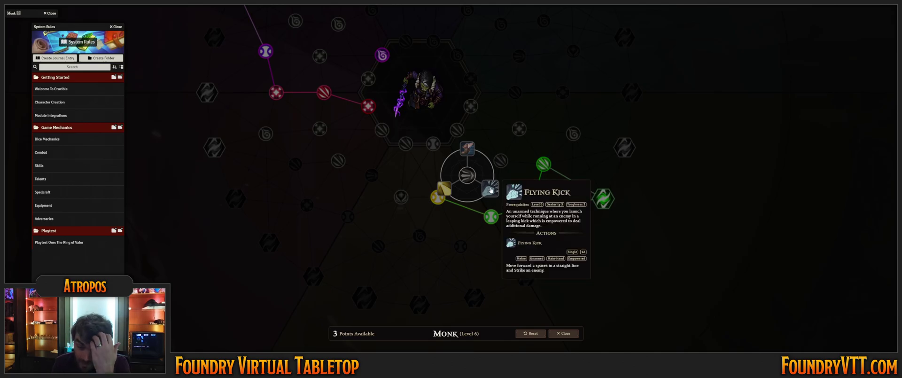
{"action": "left_click", "coordinate": [491, 190]}
{"action": "left_click", "coordinate": [433, 188]}
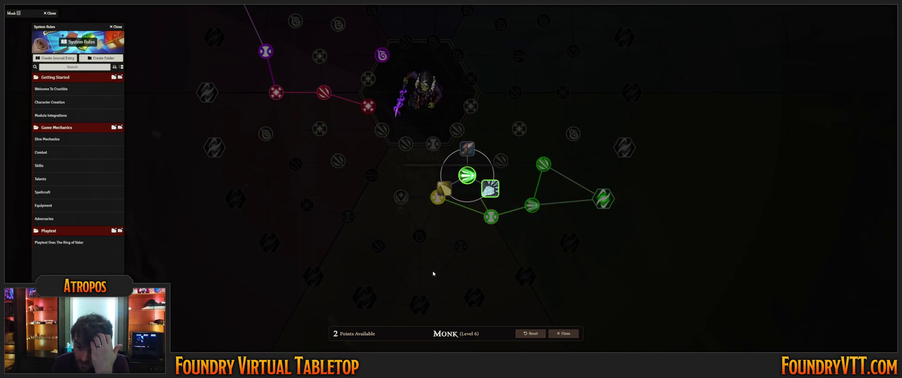
{"action": "left_click", "coordinate": [467, 174]}
Examine the tier 0 Toughness defense and Strength attack nodes and the Monk signature node's talents
{"action": "left_click_drag", "start_coordinate": [389, 174], "coordinate": [469, 220]}
{"action": "left_click", "coordinate": [486, 189]}
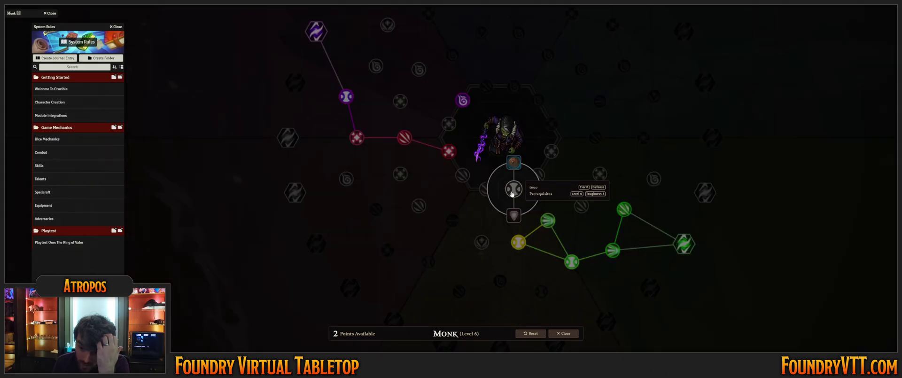
{"action": "left_click", "coordinate": [465, 183]}
{"action": "left_click", "coordinate": [463, 175]}
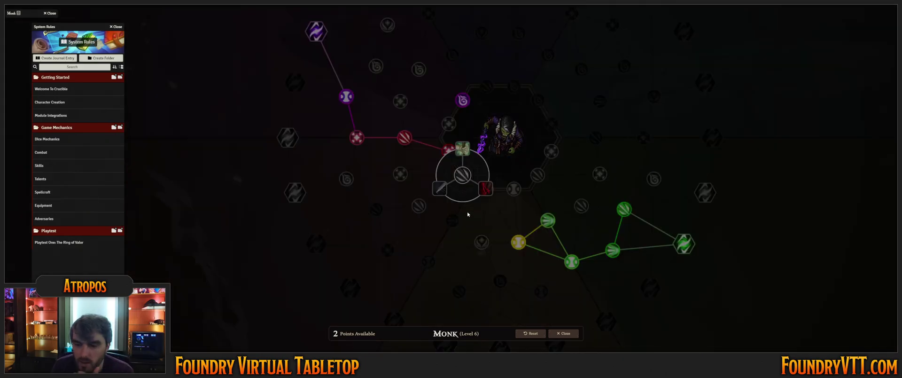
{"action": "left_click_drag", "start_coordinate": [312, 117], "coordinate": [337, 163]}
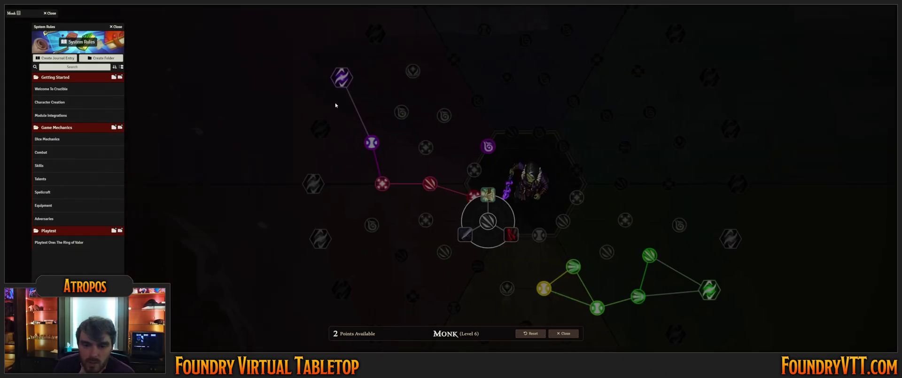
{"action": "left_click", "coordinate": [344, 86]}
{"action": "mouse_move", "coordinate": [344, 43]}
{"action": "left_click", "coordinate": [403, 164]}
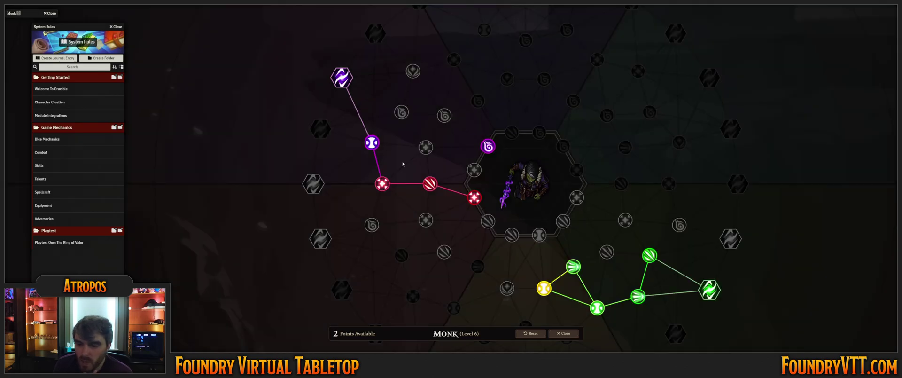
Examine the unpurchased Strength, Toughness and Dexterity nodes and the signature node offering Gladiator for suitable Monk talents
{"action": "left_click_drag", "start_coordinate": [460, 228], "coordinate": [434, 194]}
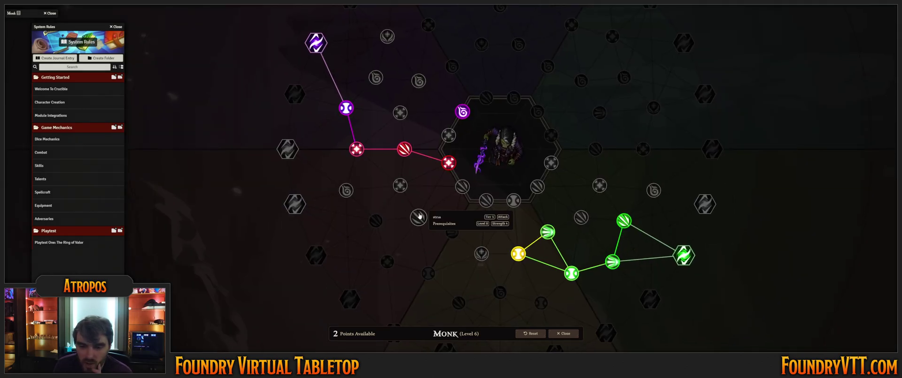
{"action": "left_click", "coordinate": [420, 217]}
{"action": "mouse_move", "coordinate": [449, 241]}
{"action": "left_click", "coordinate": [399, 186]}
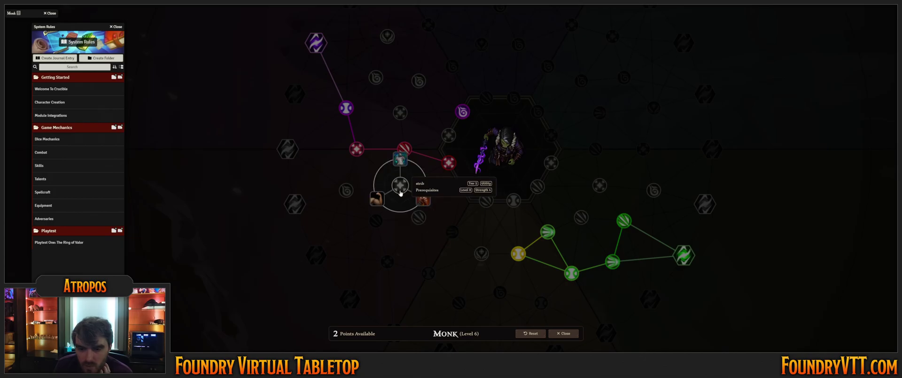
{"action": "left_click", "coordinate": [462, 187]}
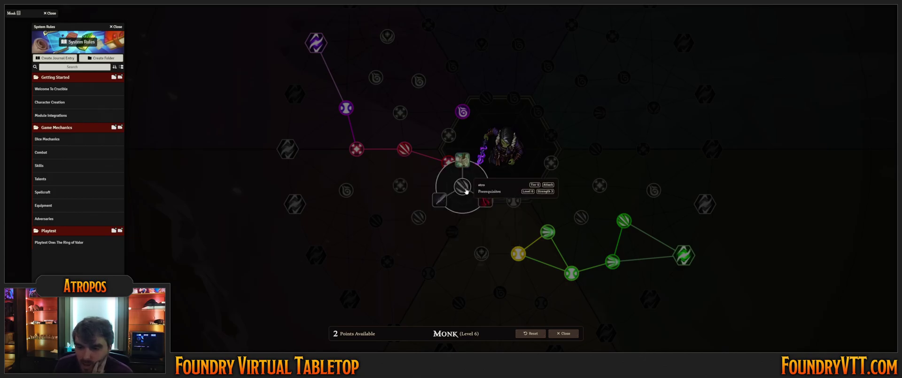
{"action": "left_click", "coordinate": [514, 200]}
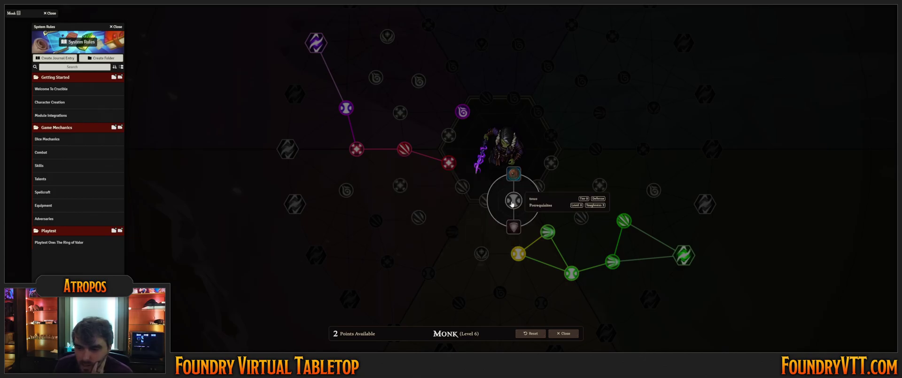
{"action": "left_click", "coordinate": [482, 253]}
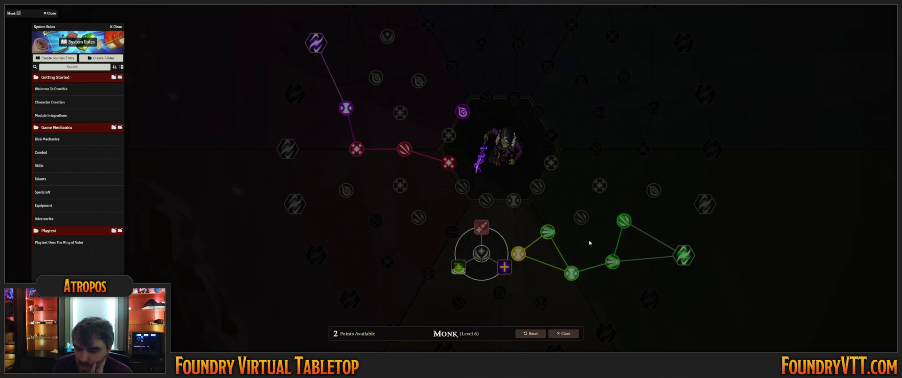
{"action": "left_click_drag", "start_coordinate": [590, 242], "coordinate": [545, 238]}
{"action": "left_click", "coordinate": [556, 181]}
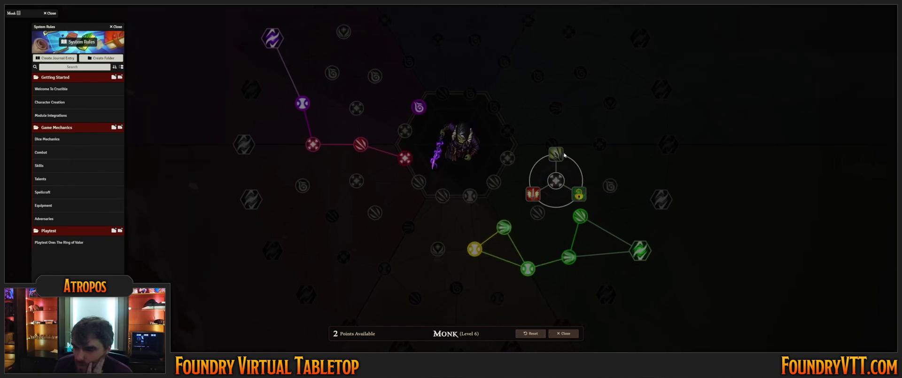
{"action": "left_click", "coordinate": [610, 185]}
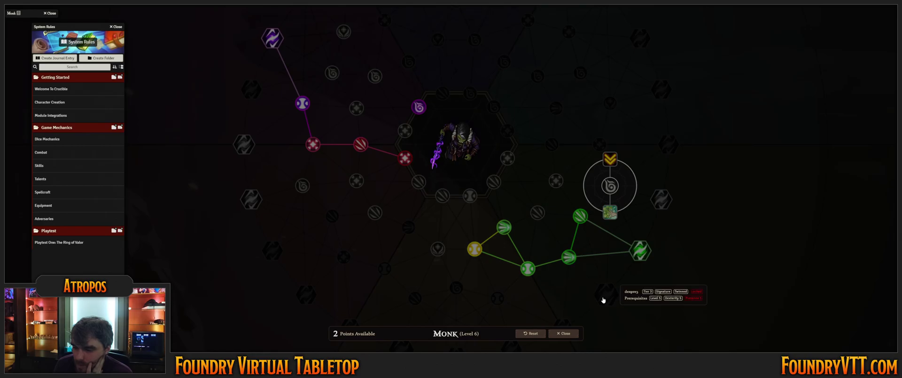
{"action": "left_click_drag", "start_coordinate": [603, 299], "coordinate": [590, 234]}
{"action": "left_click", "coordinate": [550, 259]}
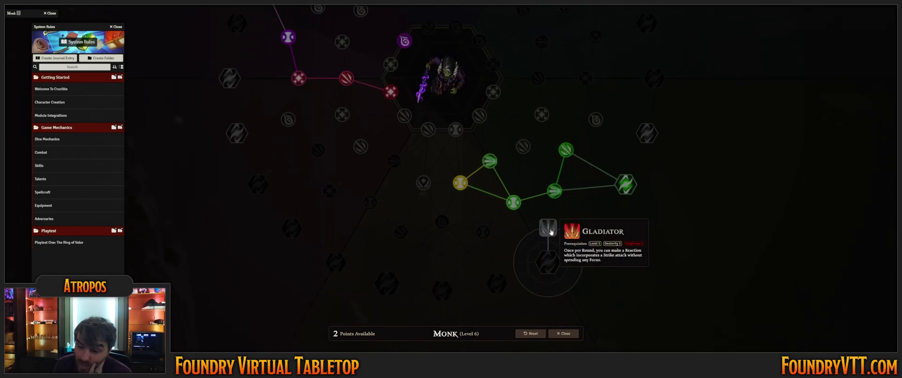
{"action": "left_click_drag", "start_coordinate": [347, 201], "coordinate": [433, 295]}
Purchase the Planned Defense talent from the Wisdom utility node between the purple Wisdom defense and magic nodes
{"action": "left_click", "coordinate": [481, 158]}
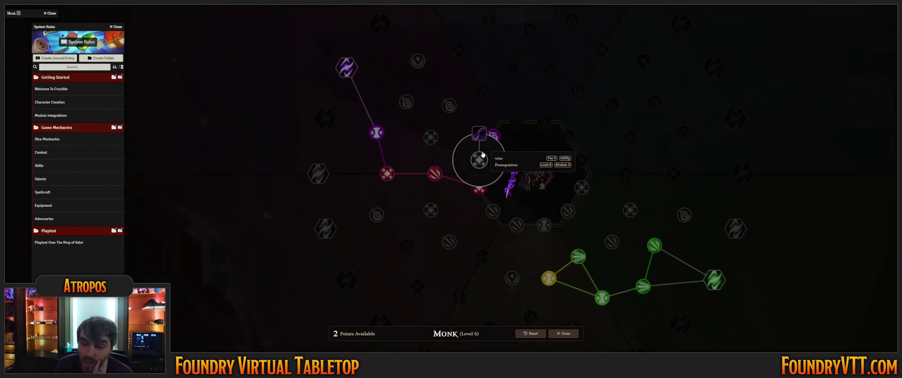
{"action": "left_click", "coordinate": [431, 137]}
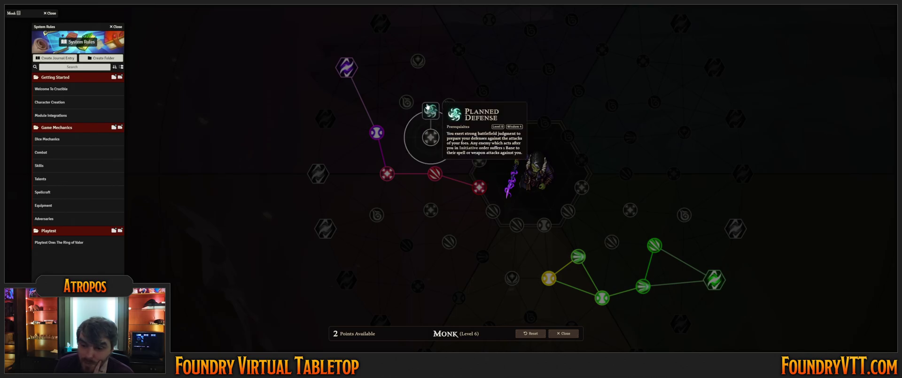
{"action": "left_click", "coordinate": [428, 107]}
{"action": "left_click", "coordinate": [436, 188]}
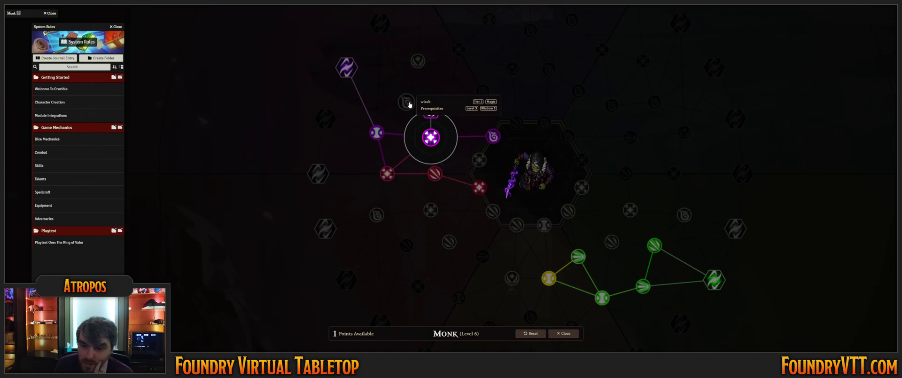
Compare the nearby Wisdom nodes, spend the last point on Wrestler from the tier 1 Strength utility node, and leave the talent tree
{"action": "left_click", "coordinate": [408, 103]}
{"action": "left_click", "coordinate": [449, 105]}
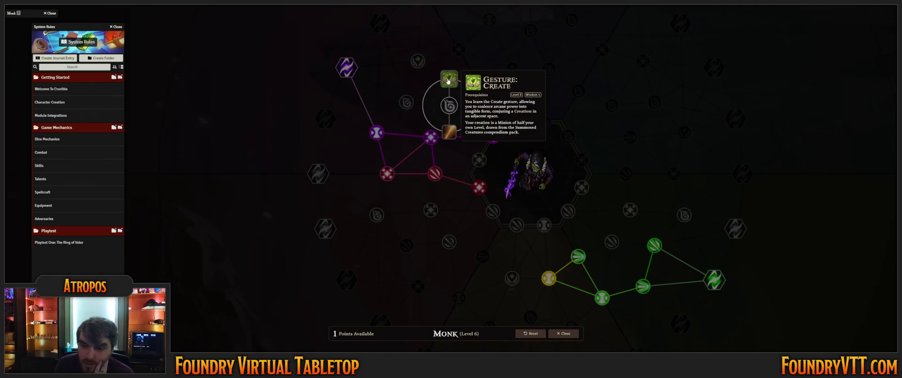
{"action": "left_click", "coordinate": [376, 133]}
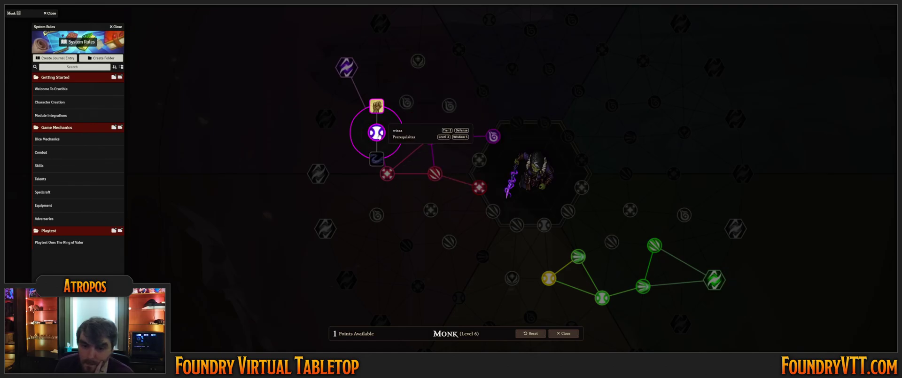
{"action": "left_click", "coordinate": [430, 210]}
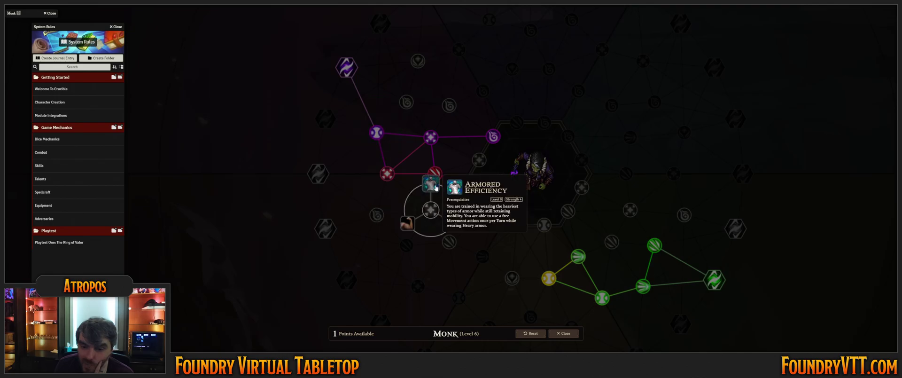
{"action": "mouse_move", "coordinate": [408, 225]}
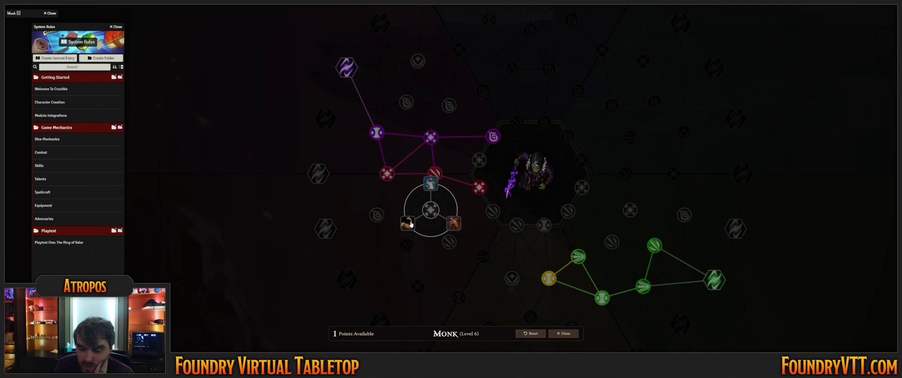
{"action": "left_click", "coordinate": [410, 226]}
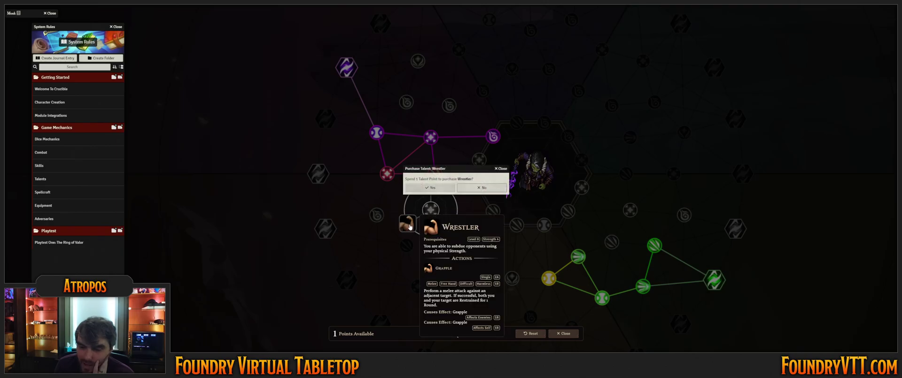
{"action": "left_click", "coordinate": [430, 188]}
{"action": "left_click", "coordinate": [568, 335]}
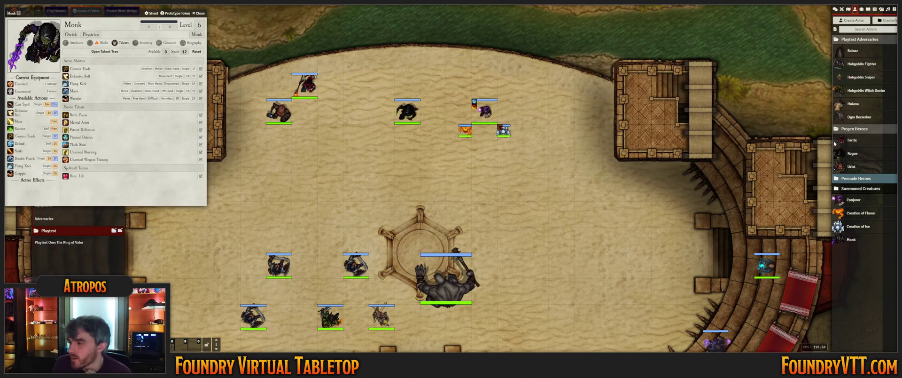
File the Monk actor in the Pregen Heroes folder and place its token in the upper arena, closing its sheet
{"action": "left_click_drag", "start_coordinate": [861, 163], "coordinate": [850, 174]}
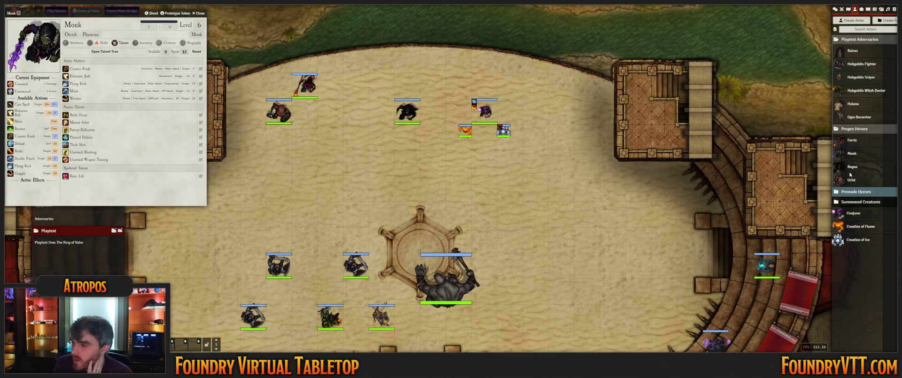
{"action": "left_click_drag", "start_coordinate": [529, 171], "coordinate": [335, 160]}
{"action": "scroll", "coordinate": [407, 175], "scroll_direction": "up", "scroll_amount": 5}
{"action": "scroll", "coordinate": [345, 202], "scroll_direction": "up", "scroll_amount": 1}
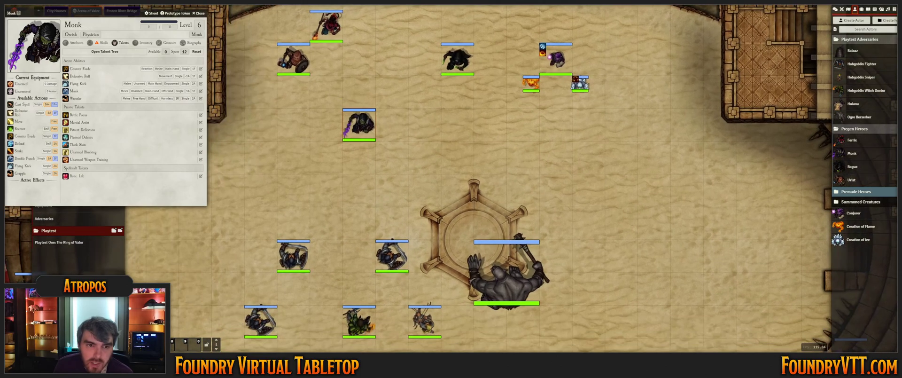
{"action": "left_click", "coordinate": [200, 13]}
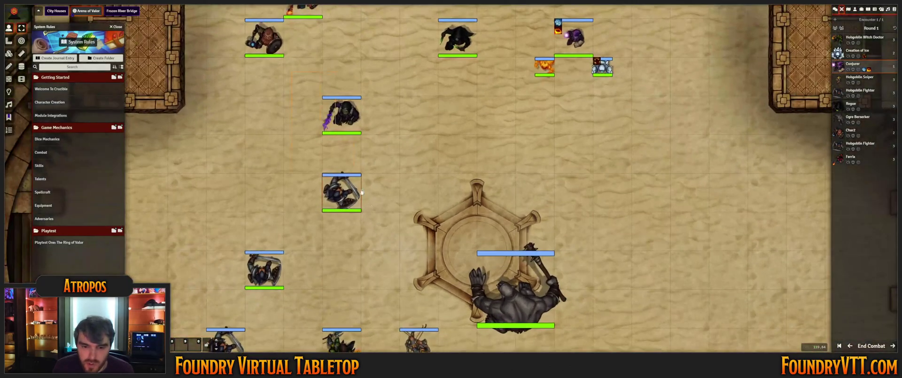
End the running arena encounter after adding the Hobgoblin Fighter below the Monk to it
{"action": "right_click", "coordinate": [341, 188]}
{"action": "left_click", "coordinate": [375, 214]}
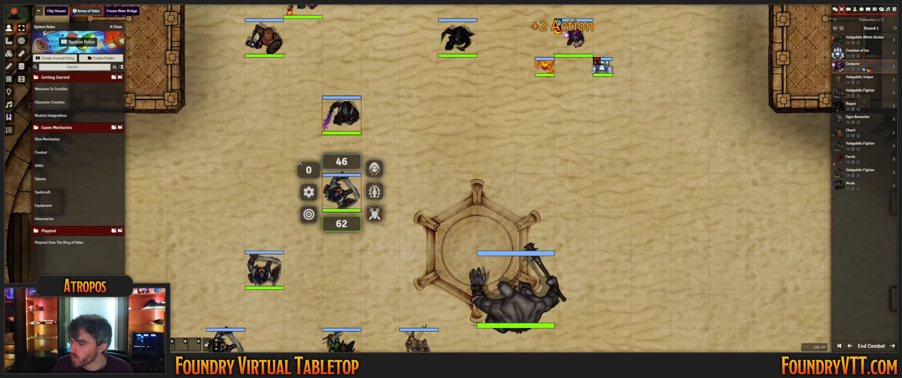
{"action": "left_click", "coordinate": [872, 345]}
{"action": "left_click", "coordinate": [442, 190]}
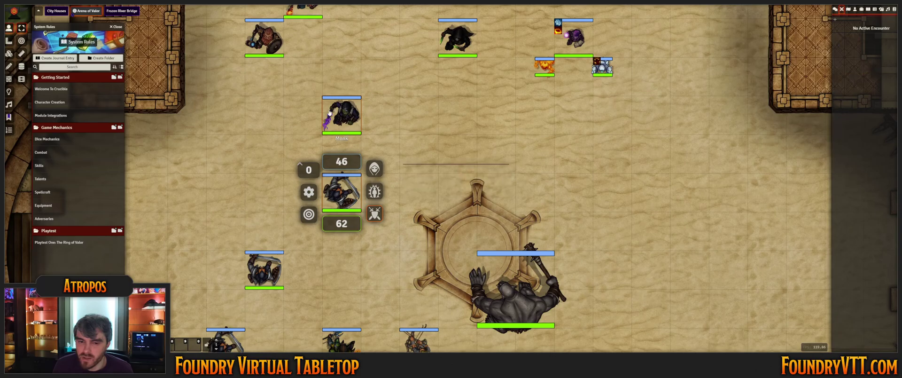
Begin a new encounter with only the Monk and the Hobgoblin Fighter, and advance it to the Monk's turn
{"action": "left_click", "coordinate": [374, 213]}
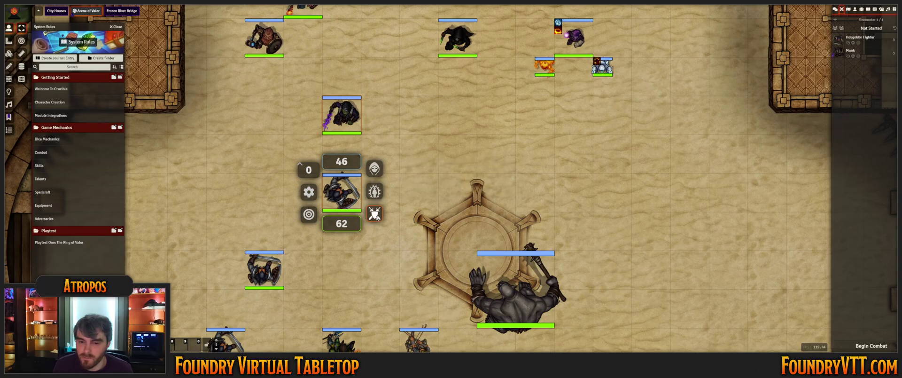
{"action": "left_click", "coordinate": [875, 348]}
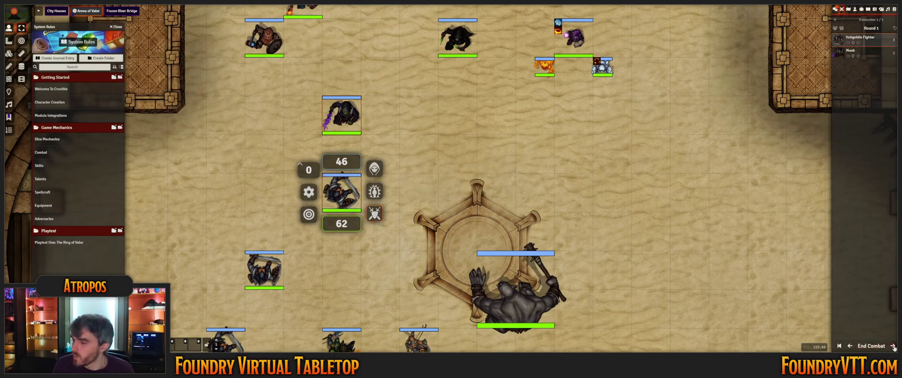
{"action": "left_click", "coordinate": [893, 346]}
Target the Hobgoblin Fighter and place the Monk's open sheet beside the fight, checking the Flying Kick action without using it
{"action": "scroll", "coordinate": [381, 198], "scroll_direction": "down", "scroll_amount": 10}
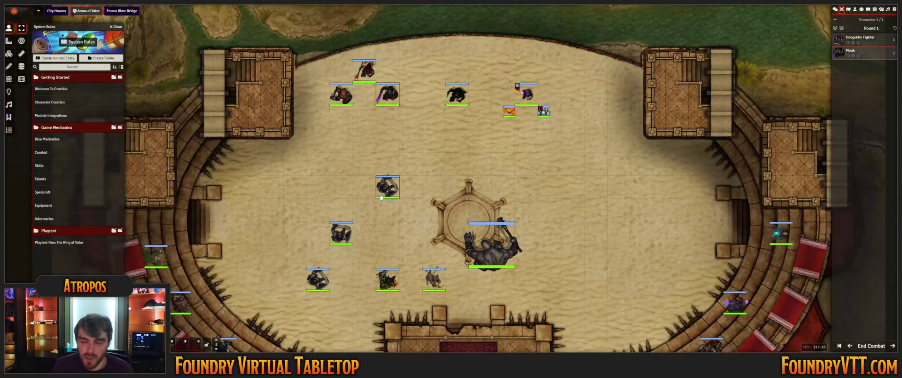
{"action": "double_click", "coordinate": [383, 194]}
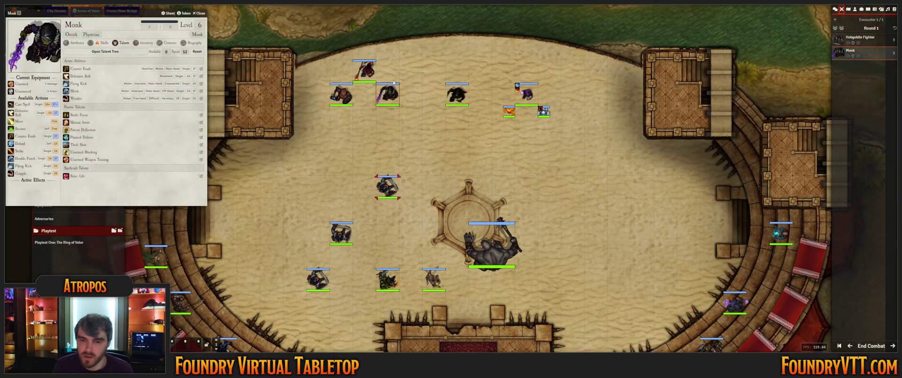
{"action": "left_click_drag", "start_coordinate": [145, 14], "coordinate": [627, 32]}
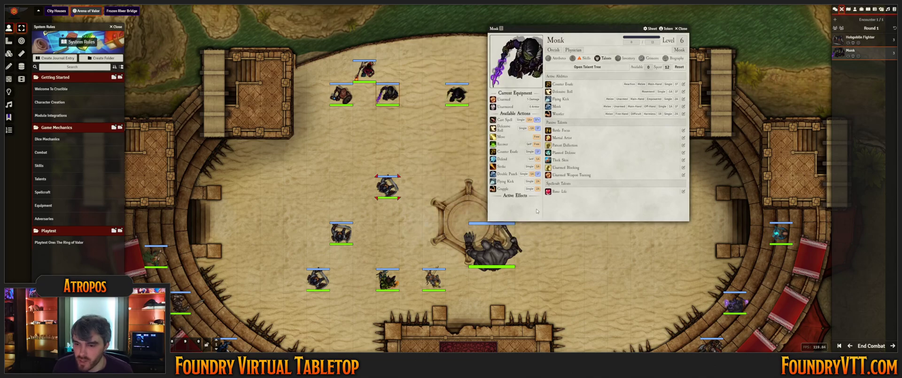
{"action": "left_click", "coordinate": [505, 182]}
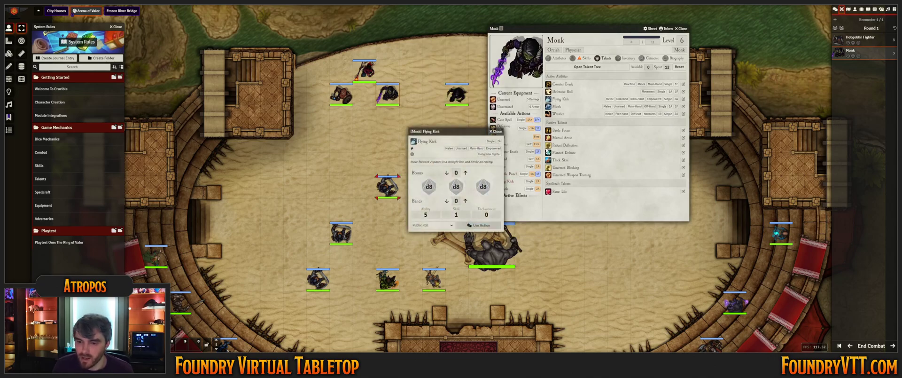
{"action": "left_click", "coordinate": [498, 132]}
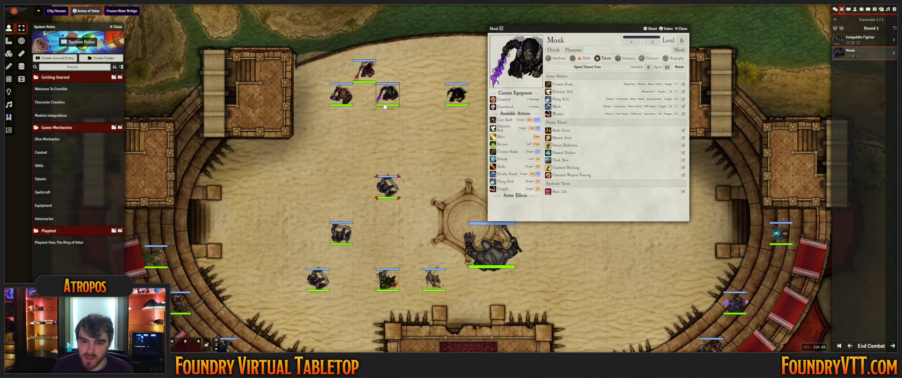
Move the Monk one space toward the Hobgoblin Fighter, use Flying Kick on it, and advance two spaces to stand adjacent
{"action": "left_click_drag", "start_coordinate": [384, 106], "coordinate": [388, 120]}
{"action": "key", "text": "t"}
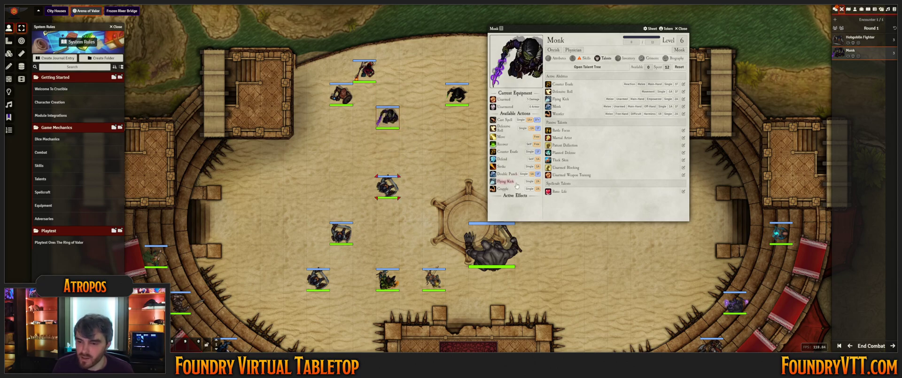
{"action": "left_click", "coordinate": [513, 181]}
{"action": "left_click", "coordinate": [479, 226]}
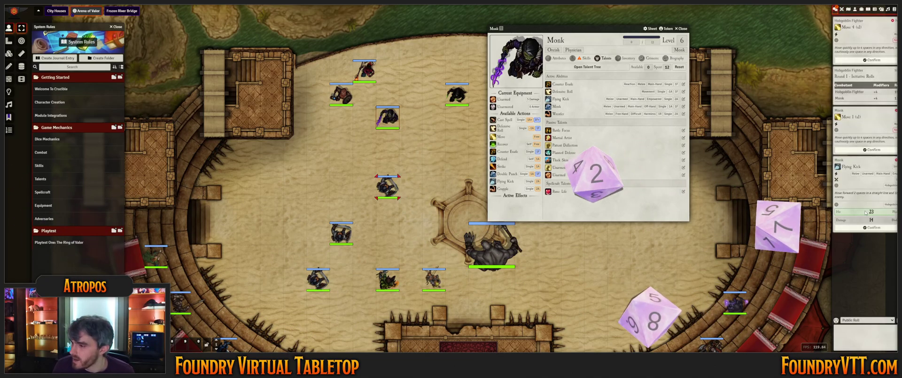
{"action": "left_click_drag", "start_coordinate": [397, 119], "coordinate": [396, 166]}
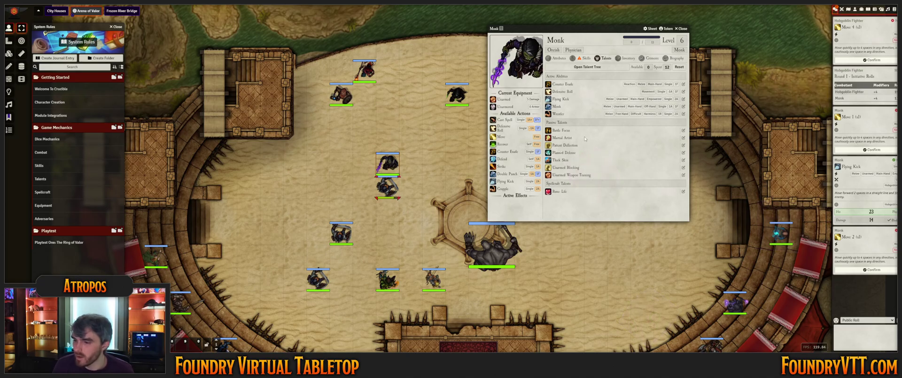
Use the Monk's Double Punch on the adjacent Hobgoblin Fighter and confirm the attack
{"action": "left_click", "coordinate": [507, 176]}
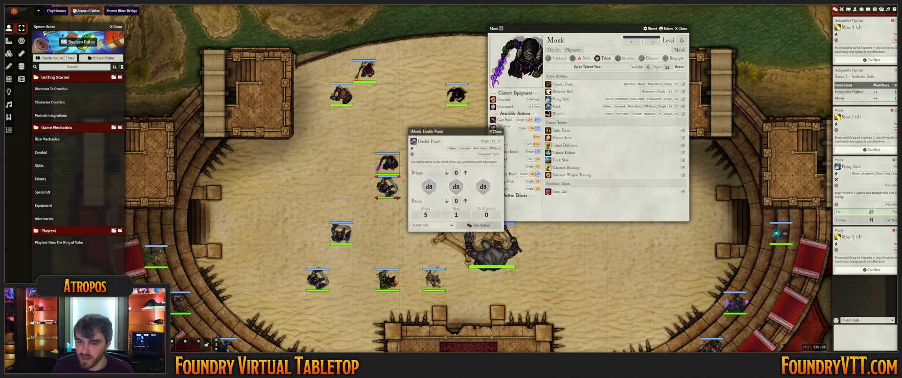
{"action": "left_click", "coordinate": [482, 226]}
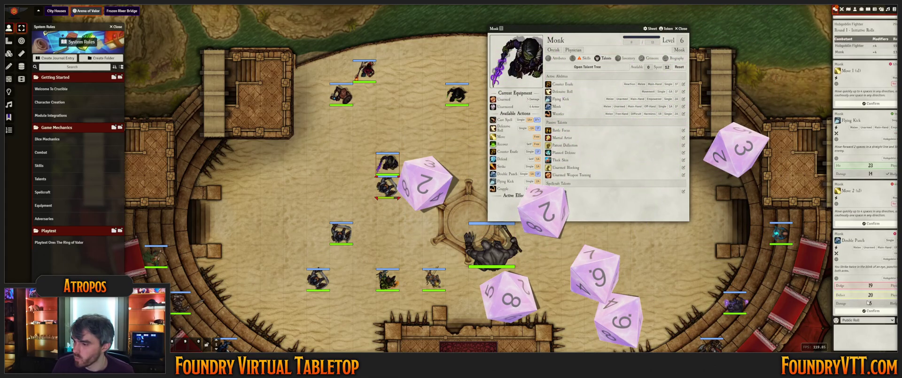
{"action": "left_click", "coordinate": [865, 309]}
{"action": "scroll", "coordinate": [428, 245], "scroll_direction": "up", "scroll_amount": 7}
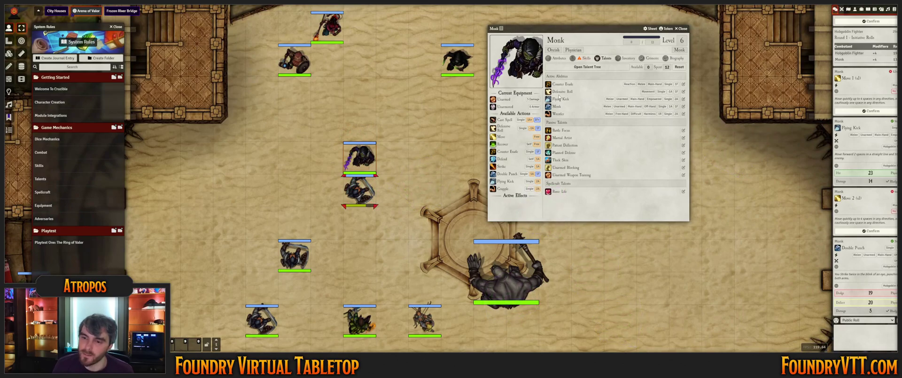
Show the Monk's attributes and advance the encounter to round 2 for the Hobgoblin Fighter's turn
{"action": "left_click", "coordinate": [558, 58]}
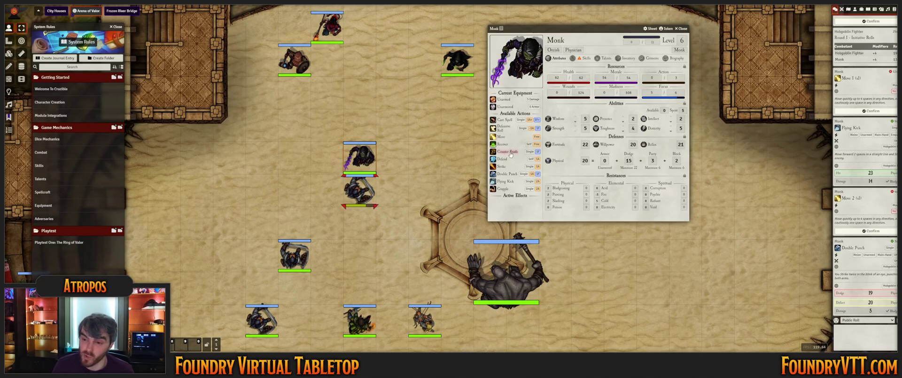
{"action": "left_click", "coordinate": [841, 9]}
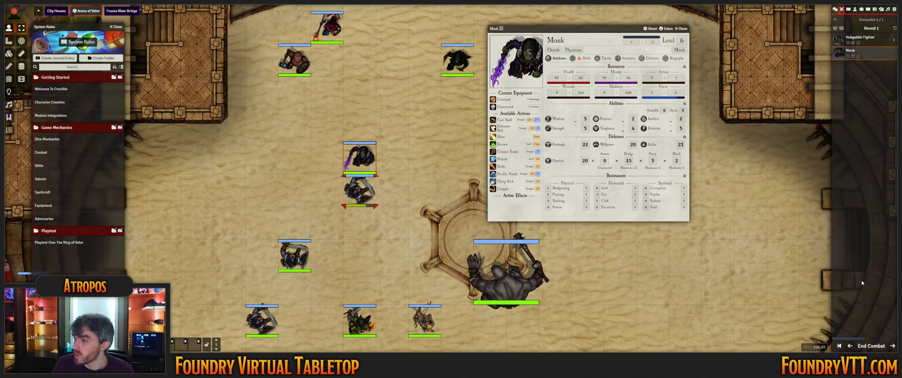
{"action": "left_click", "coordinate": [893, 346]}
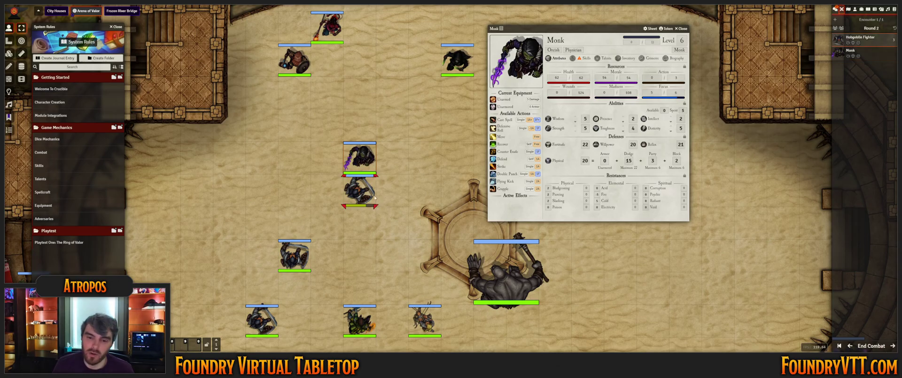
Target the Monk with the Hobgoblin Fighter, use Strike from its sheet, and close that sheet
{"action": "double_click", "coordinate": [359, 190]}
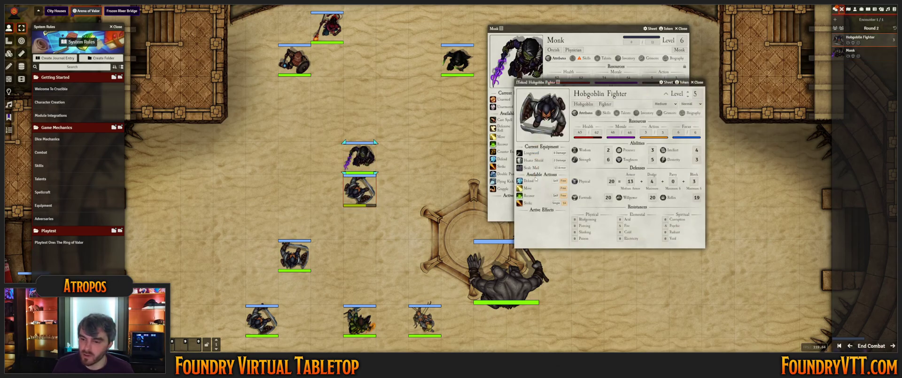
{"action": "left_click", "coordinate": [527, 203]}
{"action": "left_click", "coordinate": [478, 228]}
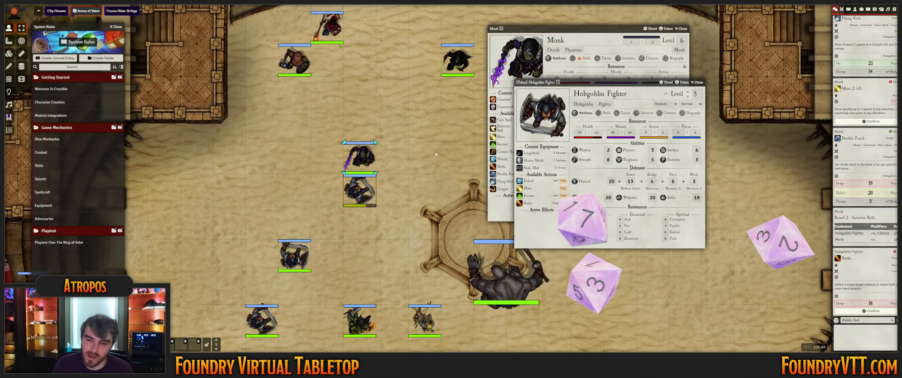
{"action": "key", "text": "Escape"}
{"action": "scroll", "coordinate": [380, 128], "scroll_direction": "up", "scroll_amount": 5}
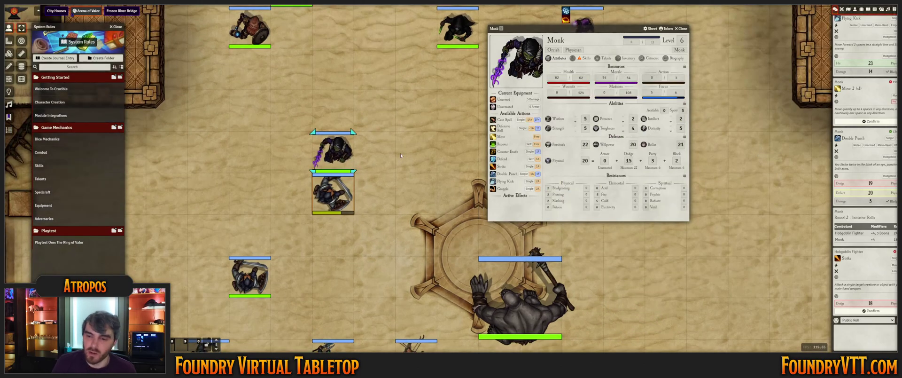
Try the Monk's Counter Evade reaction without choosing the Hobgoblin Fighter as target, and confirm its result
{"action": "left_click", "coordinate": [507, 151]}
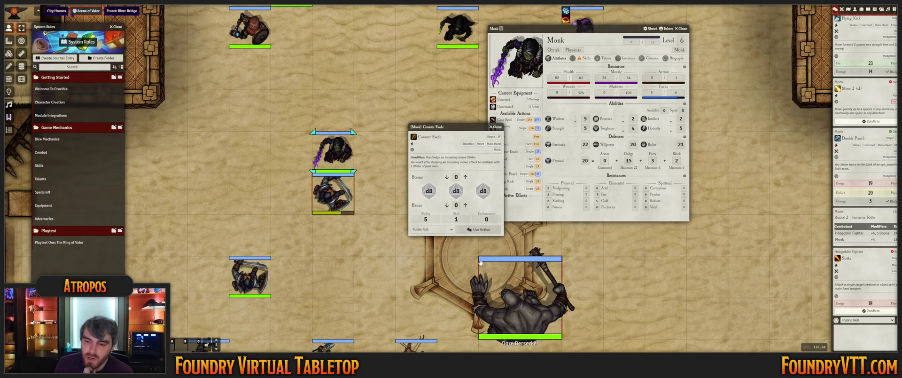
{"action": "left_click", "coordinate": [480, 230]}
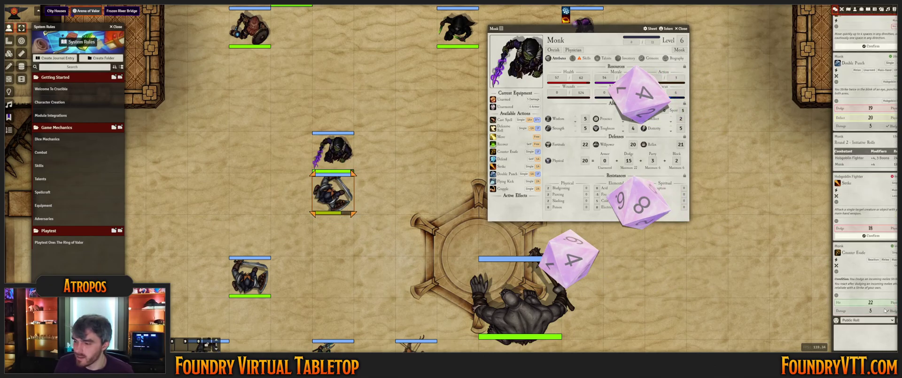
{"action": "left_click", "coordinate": [340, 156]}
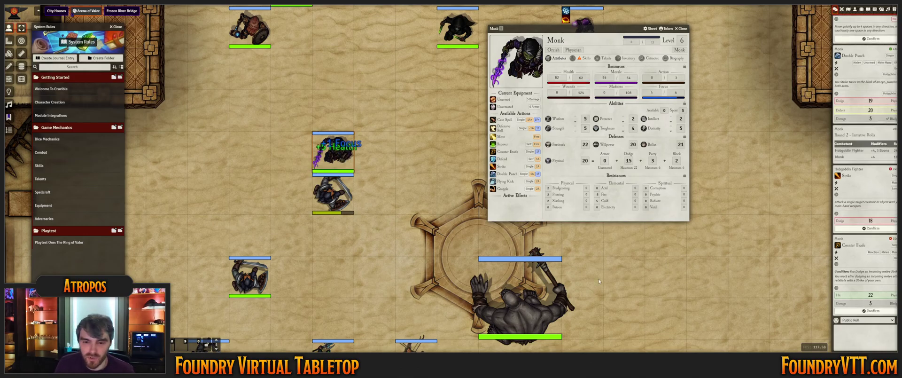
{"action": "scroll", "coordinate": [419, 157], "scroll_direction": "up", "scroll_amount": 3}
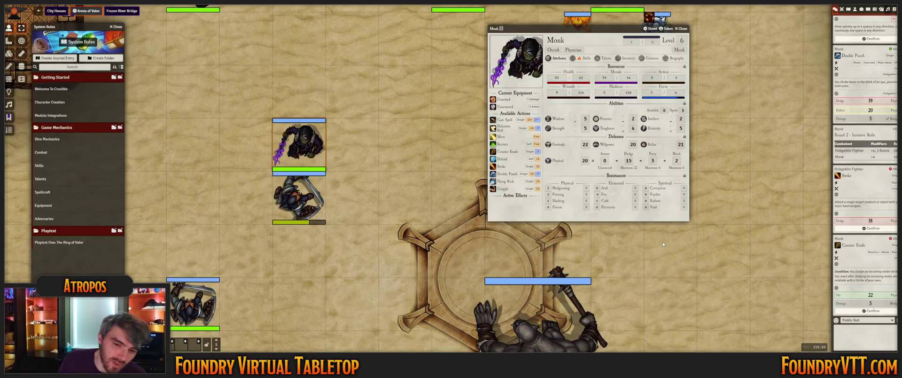
{"action": "left_click", "coordinate": [870, 311]}
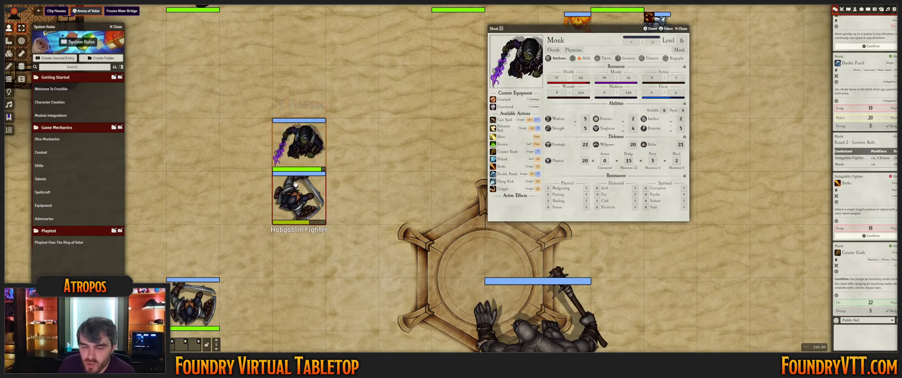
Reverse the mistargeted Counter Evade result and delete its chat message
{"action": "right_click", "coordinate": [864, 228]}
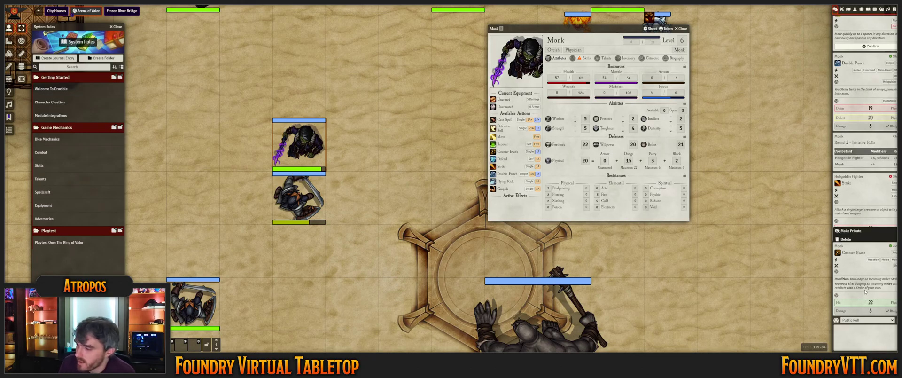
{"action": "left_click", "coordinate": [844, 240]}
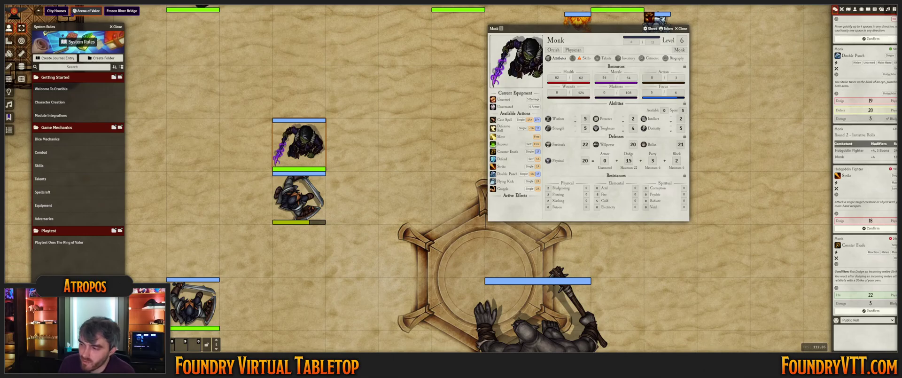
{"action": "scroll", "coordinate": [865, 174], "scroll_direction": "up", "scroll_amount": 2}
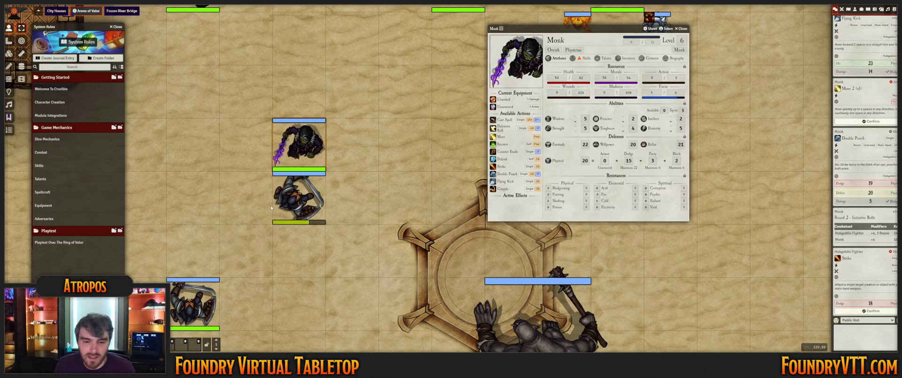
Target the Hobgoblin Fighter, roll the Monk's Counter Evade against it twice, and confirm the second attack
{"action": "key", "text": "t"}
{"action": "left_click", "coordinate": [507, 152]}
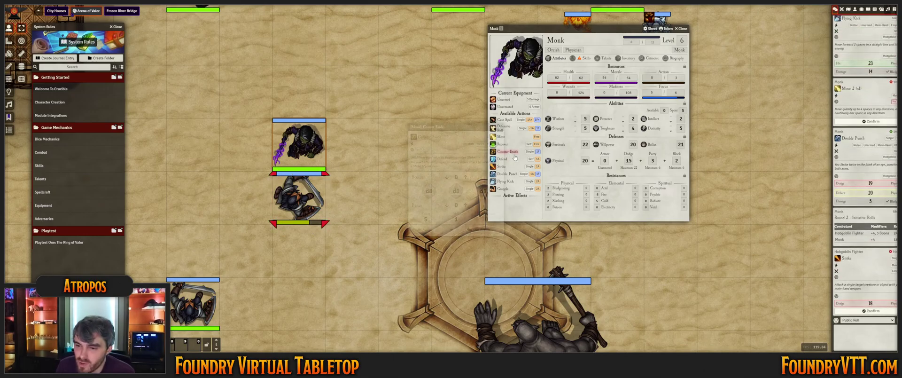
{"action": "left_click", "coordinate": [480, 231]}
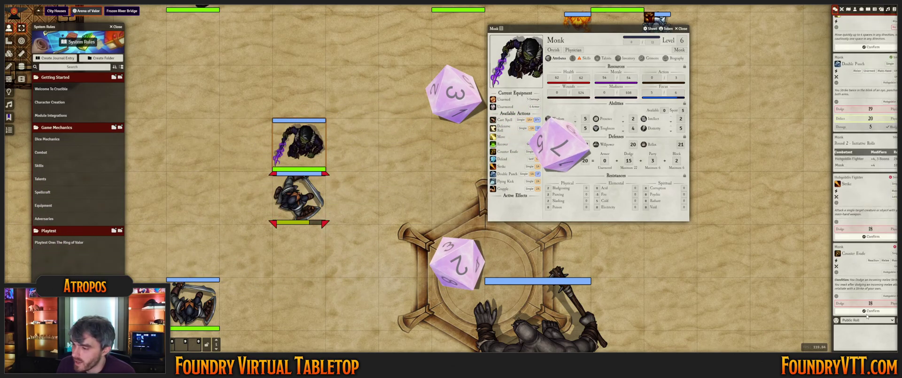
{"action": "left_click", "coordinate": [517, 152]}
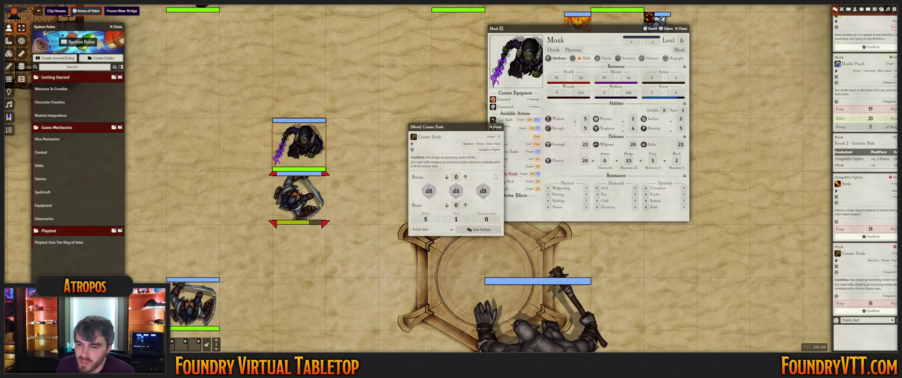
{"action": "left_click", "coordinate": [484, 230]}
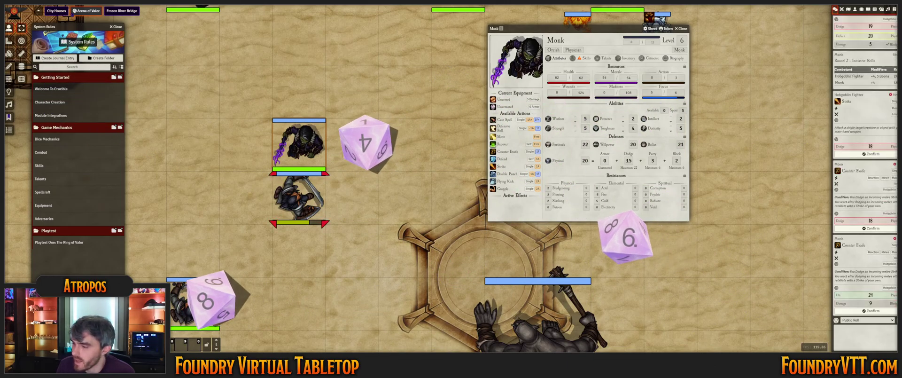
{"action": "left_click", "coordinate": [886, 311]}
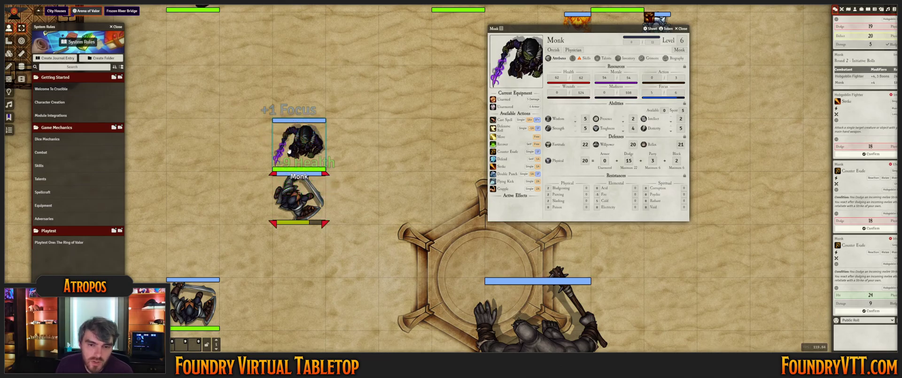
{"action": "left_click", "coordinate": [888, 311]}
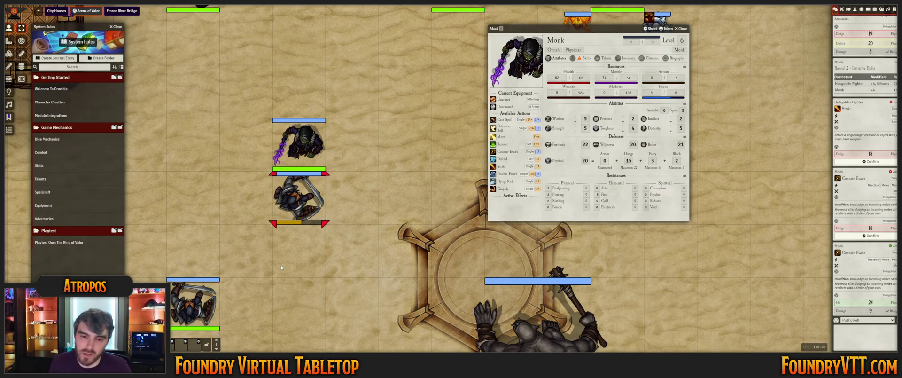
Close the Monk's sheet, move the Monk away from the Hobgoblin Fighter, and bring Ferrix down toward the fight
{"action": "left_click", "coordinate": [682, 29]}
{"action": "scroll", "coordinate": [442, 198], "scroll_direction": "down", "scroll_amount": 5}
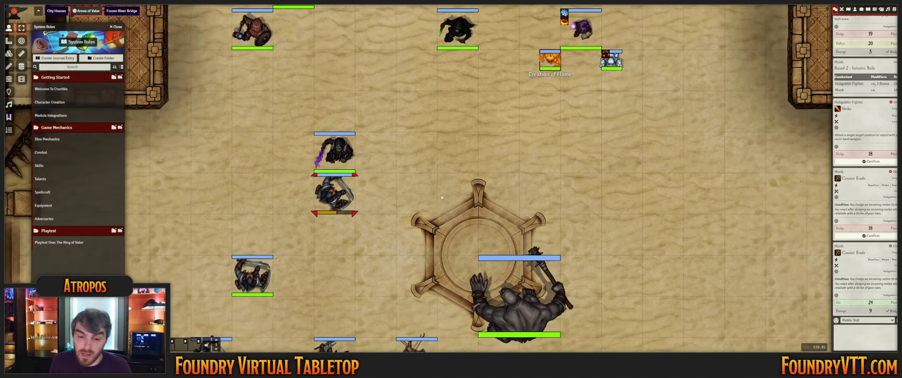
{"action": "left_click_drag", "start_coordinate": [516, 159], "coordinate": [503, 174]}
{"action": "left_click_drag", "start_coordinate": [321, 181], "coordinate": [199, 180]}
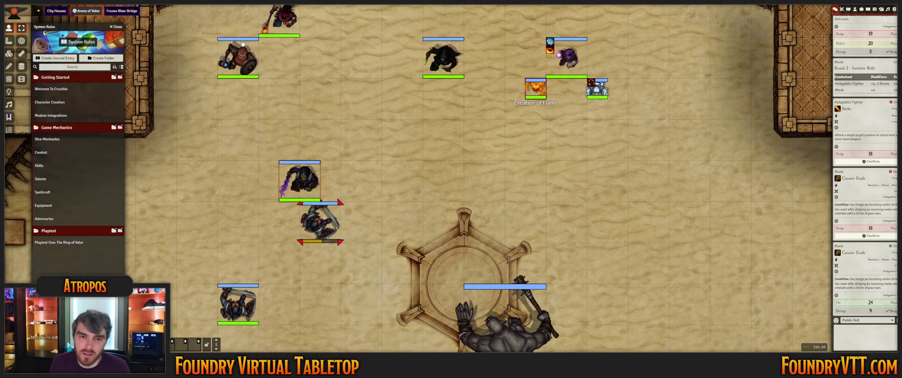
{"action": "left_click_drag", "start_coordinate": [302, 42], "coordinate": [421, 170]}
Open Ferrix's character sheet, review the War Mage's talents, and close the sheet
{"action": "double_click", "coordinate": [425, 159]}
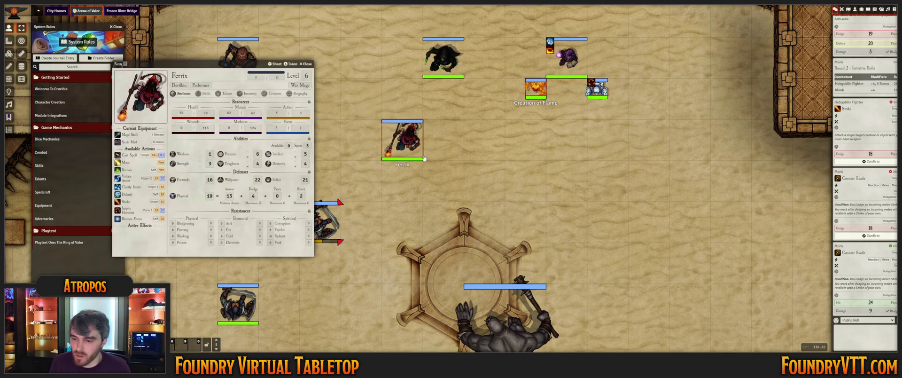
{"action": "left_click", "coordinate": [226, 94]}
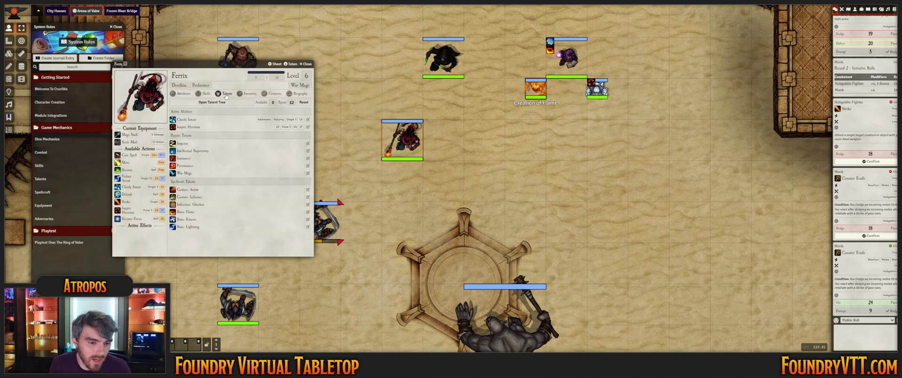
{"action": "left_click", "coordinate": [305, 64]}
Compose a Ferrix spell against the Hobgoblin Fighter with the Flame rune, Influence gesture and 6 boons, and cast it
{"action": "double_click", "coordinate": [413, 151]}
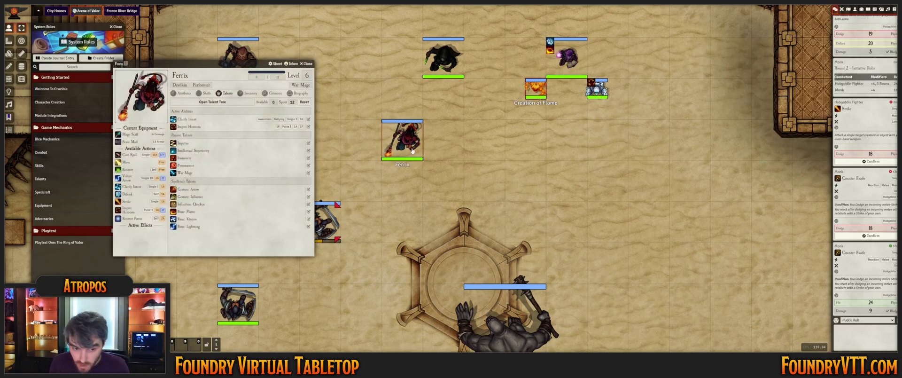
{"action": "left_click", "coordinate": [134, 155]}
{"action": "left_click", "coordinate": [460, 167]}
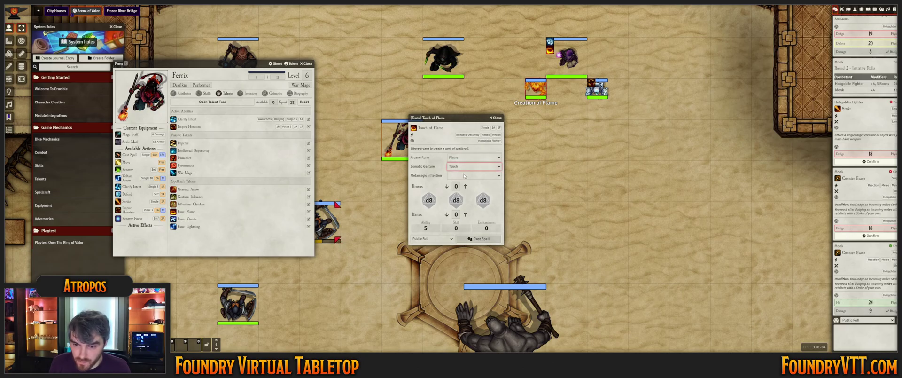
{"action": "left_click", "coordinate": [465, 173]}
{"action": "left_click", "coordinate": [465, 186]}
{"action": "left_click", "coordinate": [466, 186]}
{"action": "left_click", "coordinate": [465, 187]}
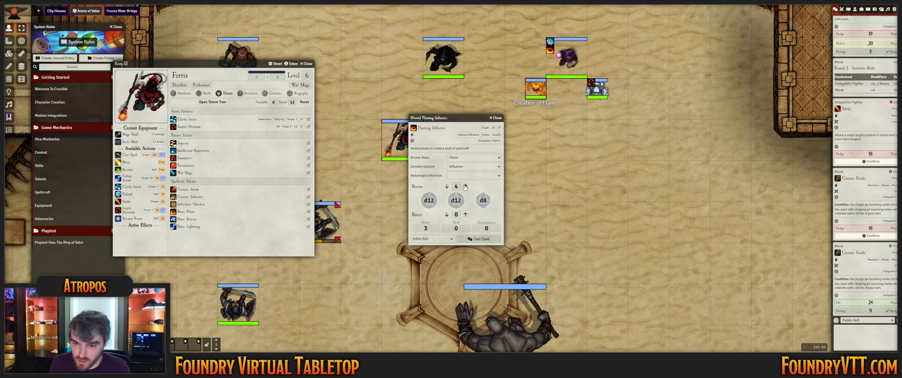
{"action": "left_click", "coordinate": [481, 239]}
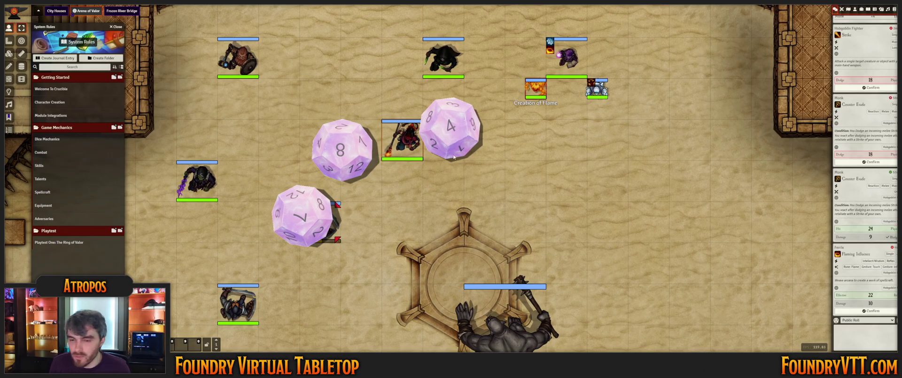
Reopen Ferrix's sheet and cast the saved Flaming Influence at the Hobgoblin Fighter with 6 boons
{"action": "double_click", "coordinate": [403, 140]}
{"action": "left_click", "coordinate": [127, 163]}
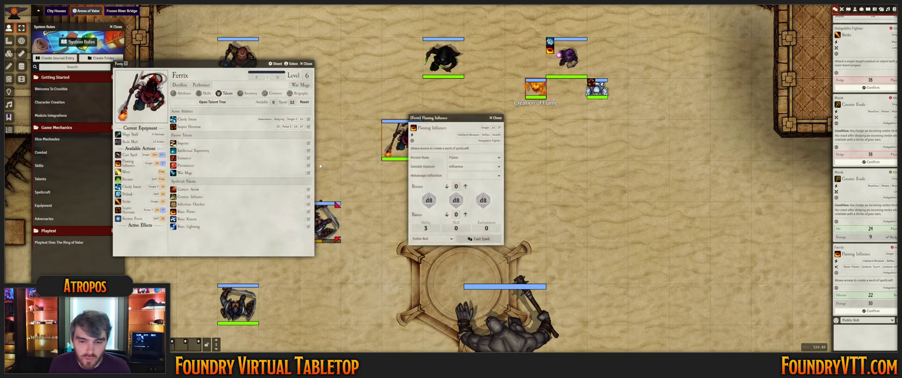
{"action": "left_click", "coordinate": [466, 187]}
{"action": "left_click", "coordinate": [466, 187]}
{"action": "left_click", "coordinate": [466, 187]}
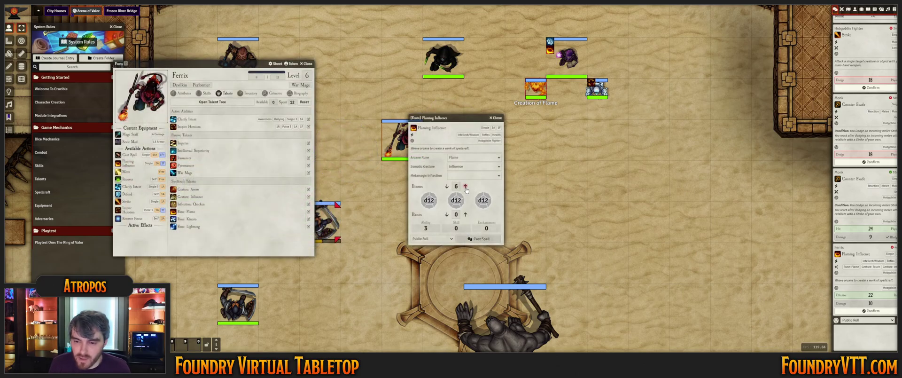
{"action": "left_click", "coordinate": [470, 237]}
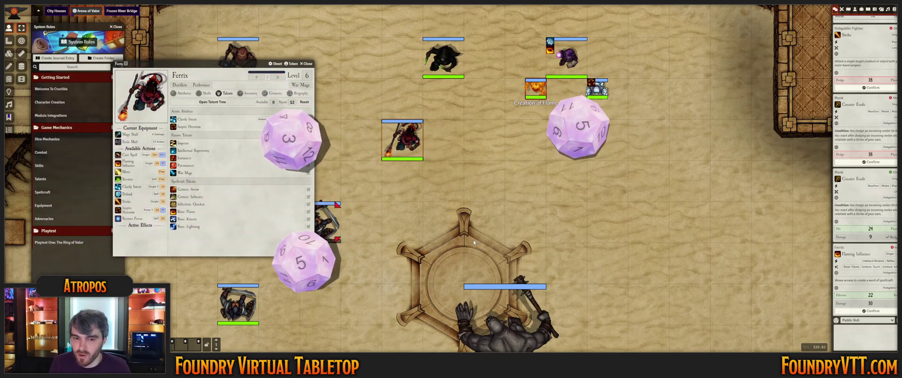
Cast Ferrix's Flaming Influence at the Hobgoblin Fighter once more, with 5 boons
{"action": "left_click", "coordinate": [128, 163]}
{"action": "left_click", "coordinate": [466, 186]}
{"action": "left_click", "coordinate": [466, 186]}
{"action": "left_click", "coordinate": [465, 186]}
{"action": "left_click", "coordinate": [465, 186]}
{"action": "left_click", "coordinate": [466, 186]}
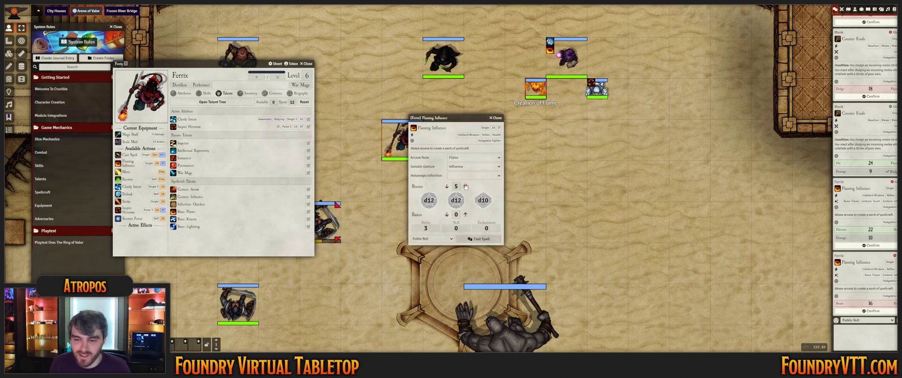
{"action": "left_click", "coordinate": [478, 239]}
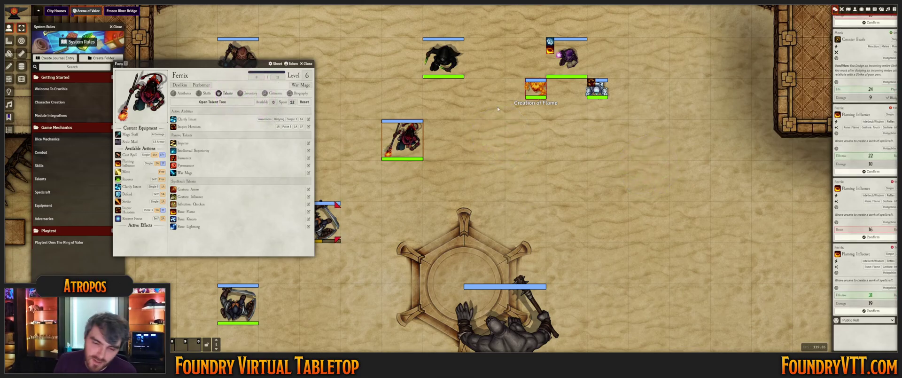
Close Ferrix's sheet and confirm the most recent Flaming Influence against the Hobgoblin Fighter
{"action": "left_click", "coordinate": [306, 63]}
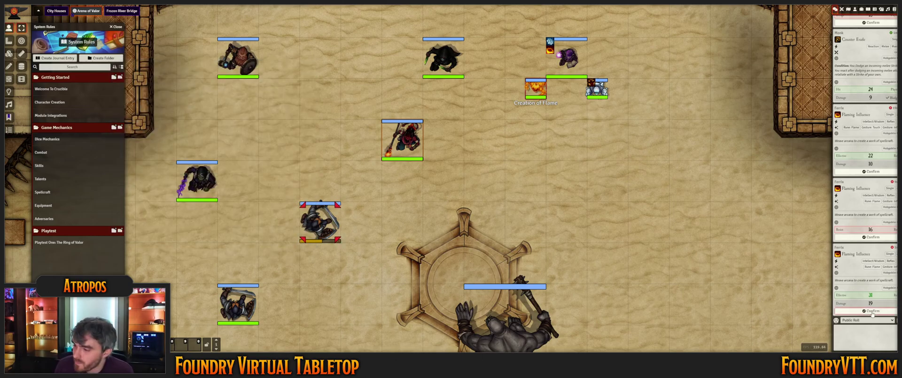
{"action": "scroll", "coordinate": [329, 256], "scroll_direction": "up", "scroll_amount": 6}
{"action": "left_click_drag", "start_coordinate": [277, 260], "coordinate": [345, 222]}
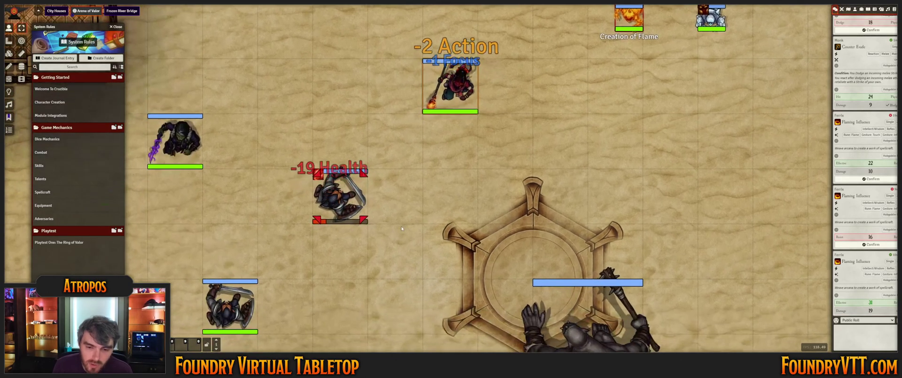
Inspect the Hobgoblin Fighter's resources and active effects on its character sheet, and close the sheet
{"action": "scroll", "coordinate": [345, 222], "scroll_direction": "up", "scroll_amount": 3}
{"action": "scroll", "coordinate": [353, 167], "scroll_direction": "up", "scroll_amount": 2}
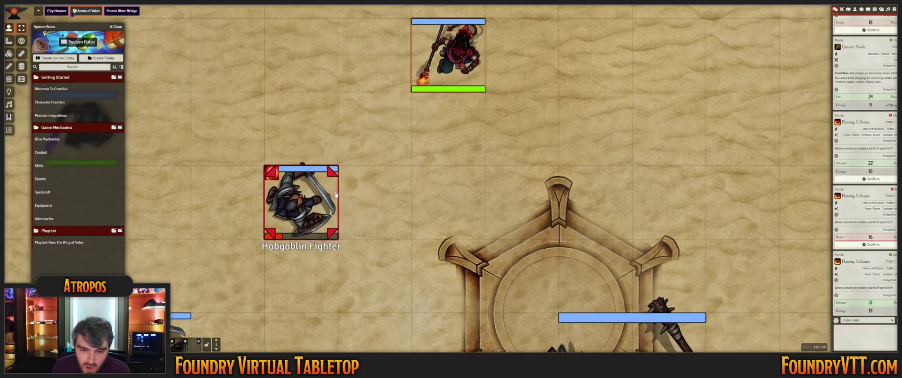
{"action": "double_click", "coordinate": [335, 175]}
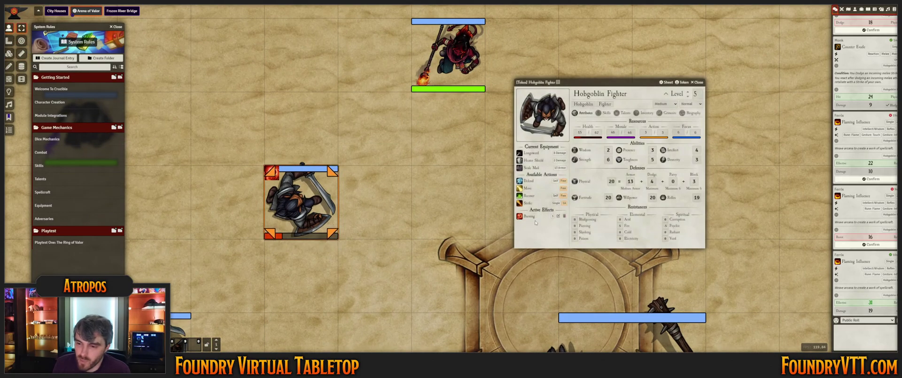
{"action": "left_click", "coordinate": [695, 84]}
{"action": "scroll", "coordinate": [660, 176], "scroll_direction": "down", "scroll_amount": 5}
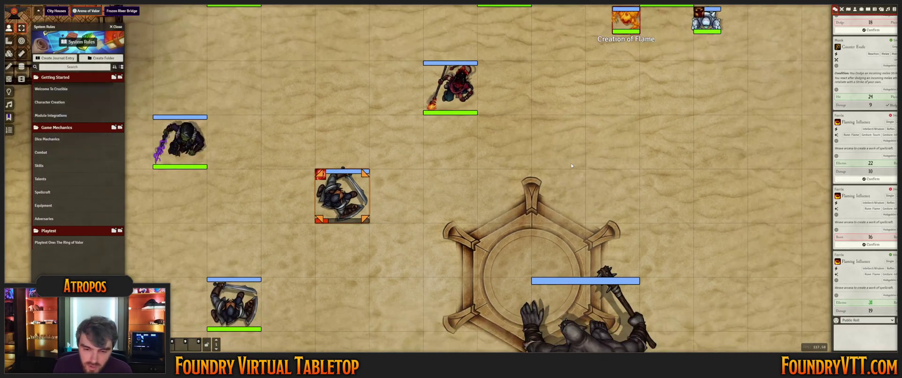
Reverse the most recent Flaming Influence result and check the Hobgoblin Fighter's sheet for its health and active effects
{"action": "right_click", "coordinate": [855, 285]}
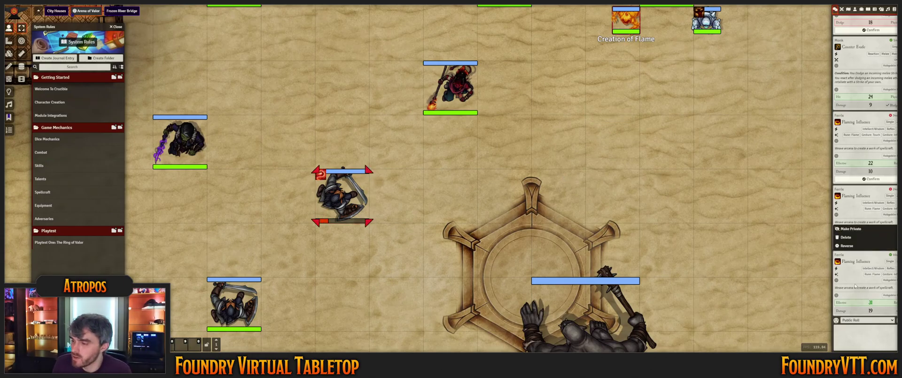
{"action": "left_click", "coordinate": [848, 245]}
{"action": "double_click", "coordinate": [342, 195]}
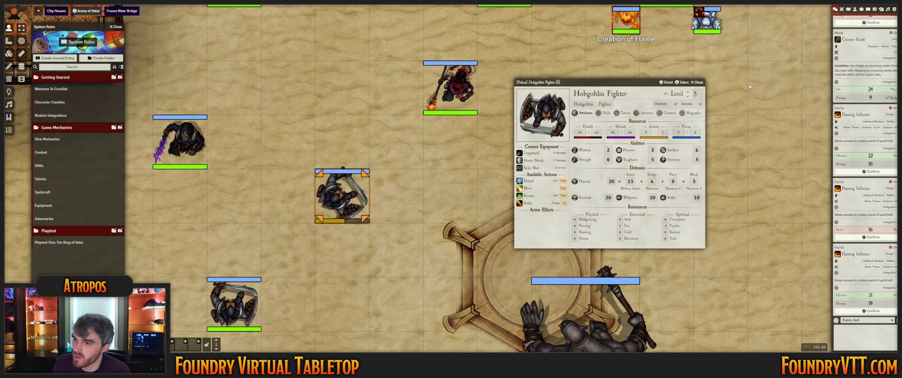
{"action": "key", "text": "Escape"}
{"action": "scroll", "coordinate": [492, 141], "scroll_direction": "down", "scroll_amount": 2}
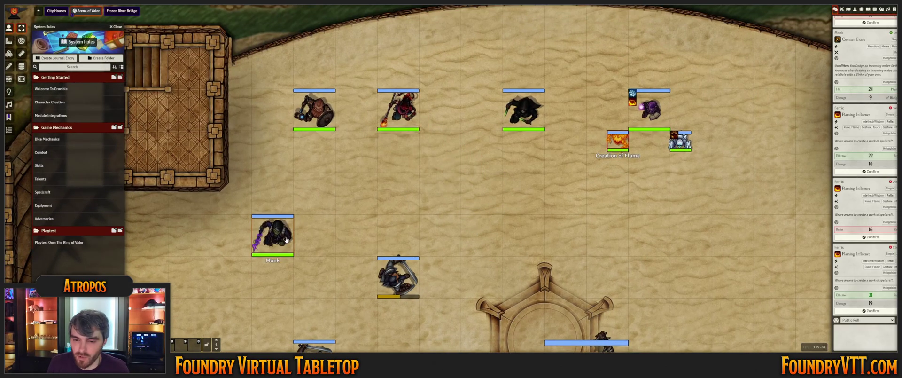
Move the hero token with the purple blade away from the Hobgoblin Fighter to the square diagonally below Ferrix
{"action": "left_click_drag", "start_coordinate": [286, 239], "coordinate": [442, 155]}
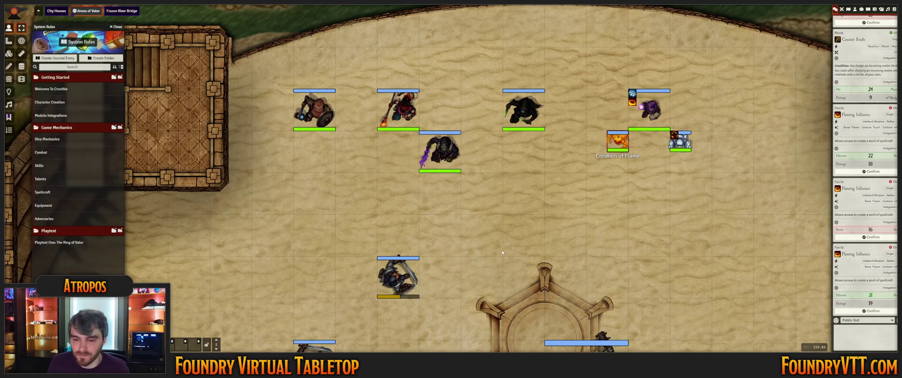
{"action": "scroll", "coordinate": [409, 289], "scroll_direction": "down", "scroll_amount": 4}
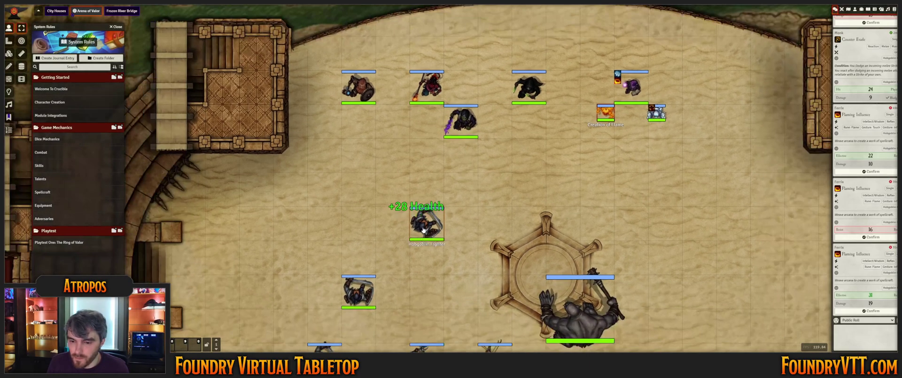
Review Ferrix's attributes, resources and available actions on the character sheet, and close it
{"action": "double_click", "coordinate": [427, 87]}
{"action": "left_click", "coordinate": [178, 93]}
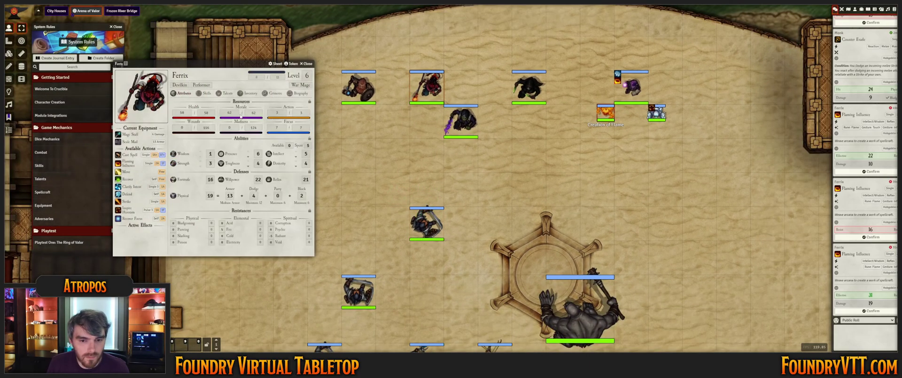
{"action": "left_click", "coordinate": [309, 64]}
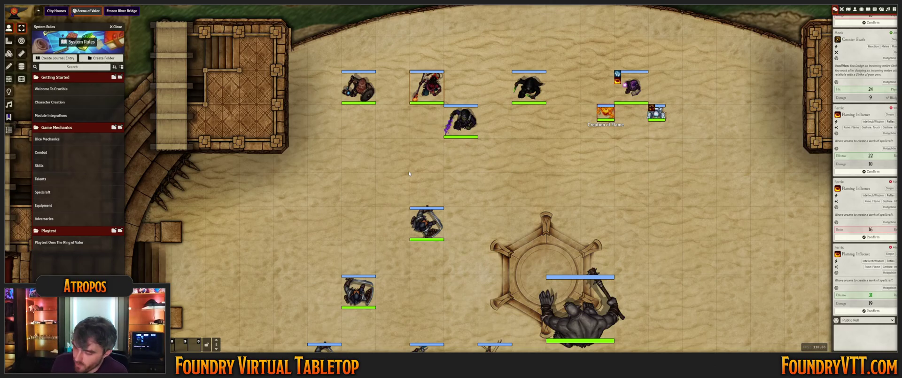
Check the Monk's character sheet, close it, and bring the whole arena into view
{"action": "double_click", "coordinate": [461, 120]}
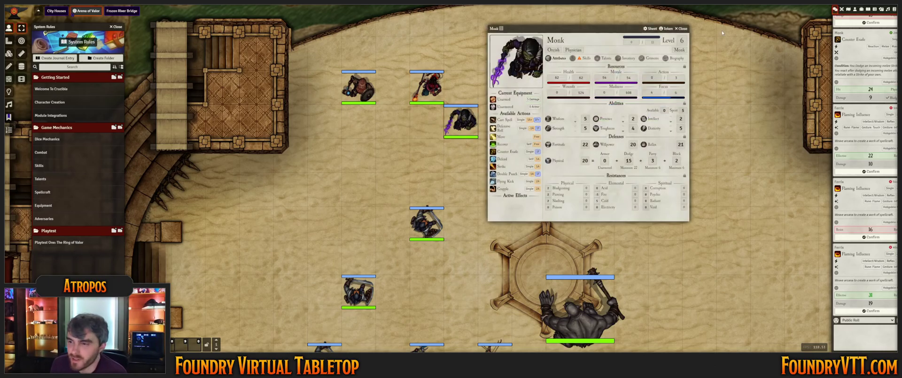
{"action": "left_click", "coordinate": [682, 29]}
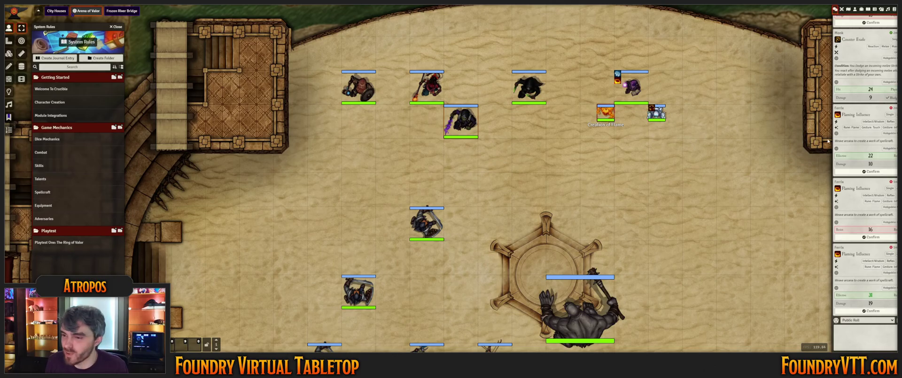
{"action": "scroll", "coordinate": [629, 162], "scroll_direction": "down", "scroll_amount": 5}
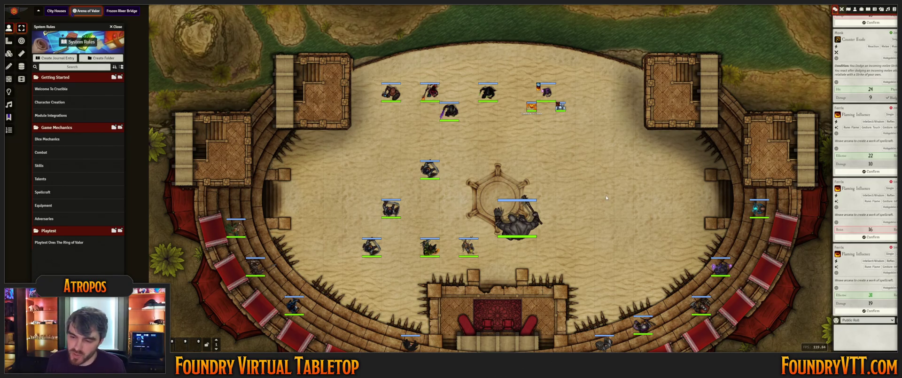
{"action": "scroll", "coordinate": [606, 195], "scroll_direction": "down", "scroll_amount": 2}
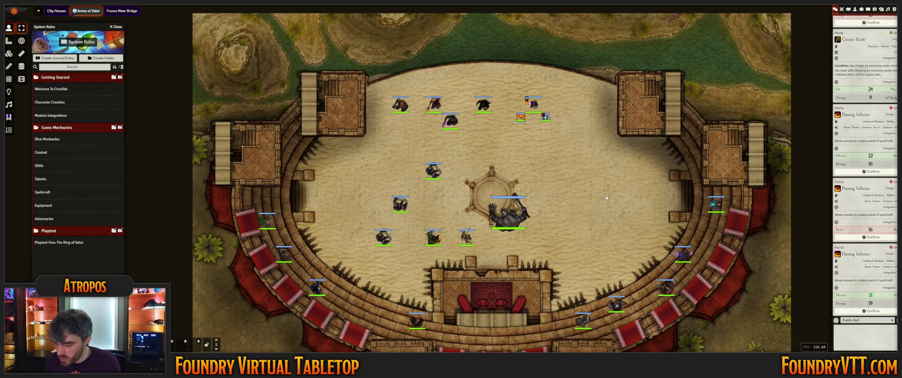
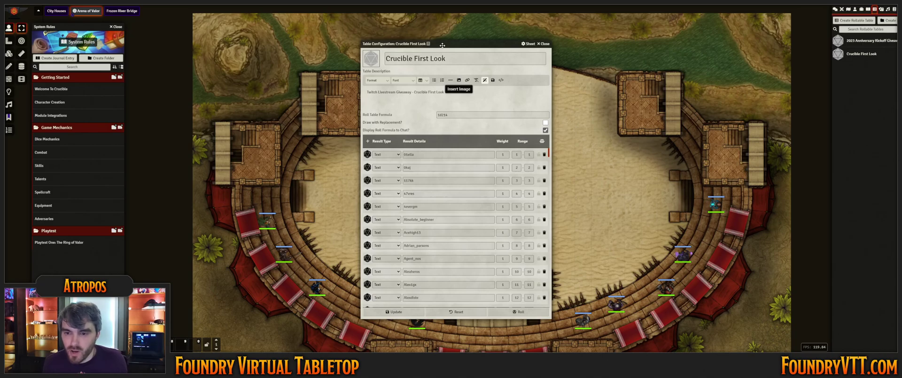
Clear the whole chat log and move the Crucible First Look table window beside the chat
{"action": "left_click_drag", "start_coordinate": [442, 45], "coordinate": [620, 19]}
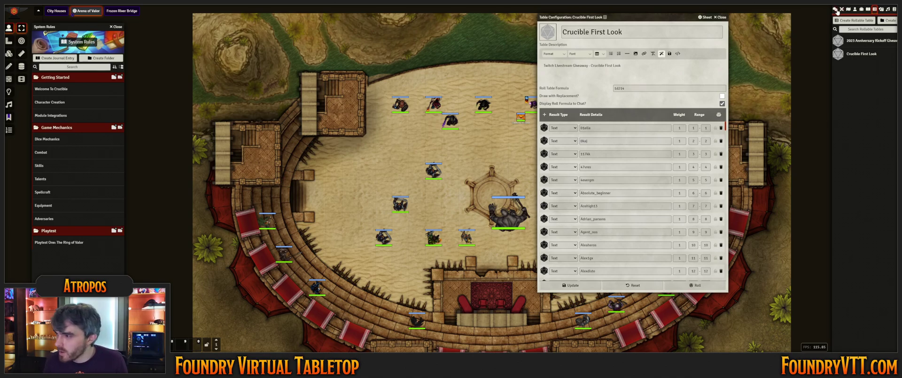
{"action": "left_click", "coordinate": [836, 9]}
{"action": "left_click", "coordinate": [896, 322]}
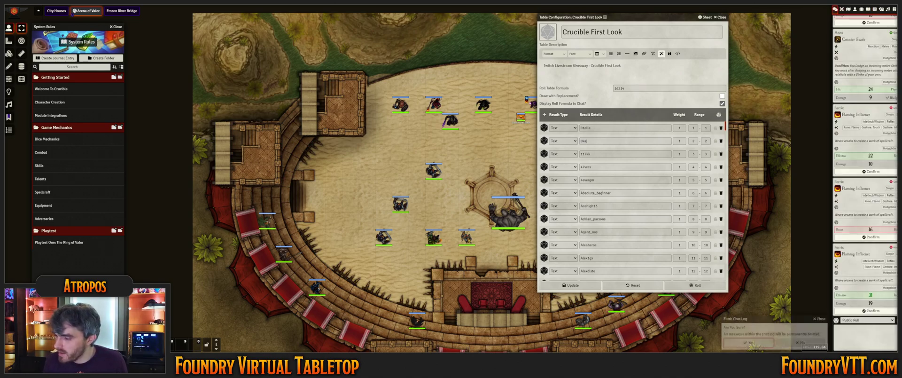
{"action": "left_click", "coordinate": [739, 347]}
{"action": "left_click_drag", "start_coordinate": [665, 19], "coordinate": [744, 31]}
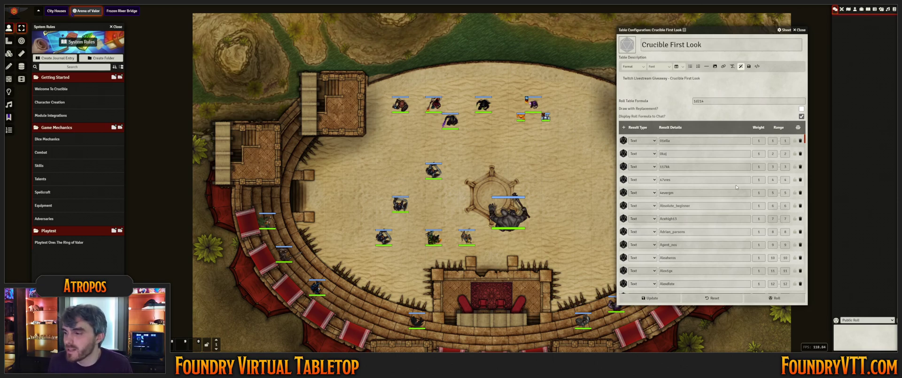
Draw six results from the Crucible First Look table into the chat
{"action": "left_click", "coordinate": [779, 298]}
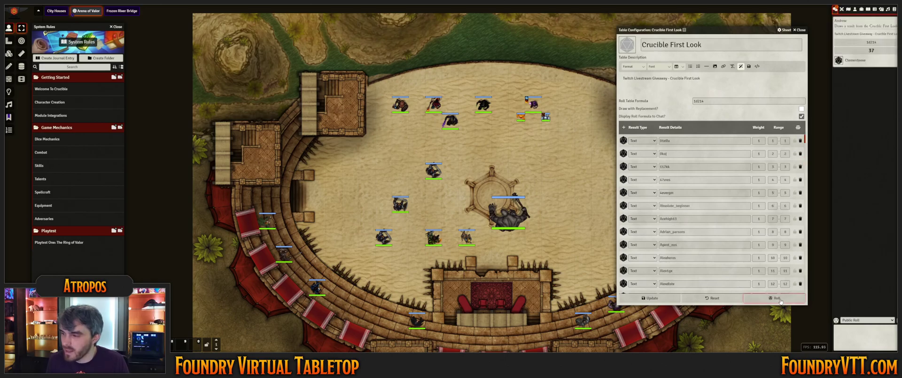
{"action": "left_click", "coordinate": [779, 299]}
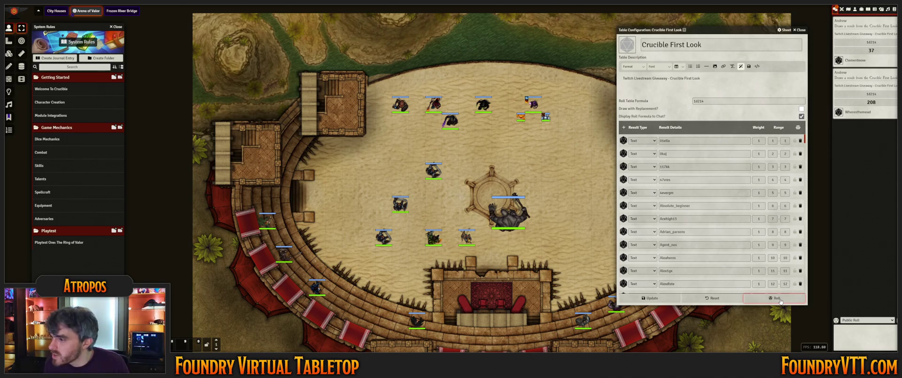
{"action": "left_click", "coordinate": [779, 299]}
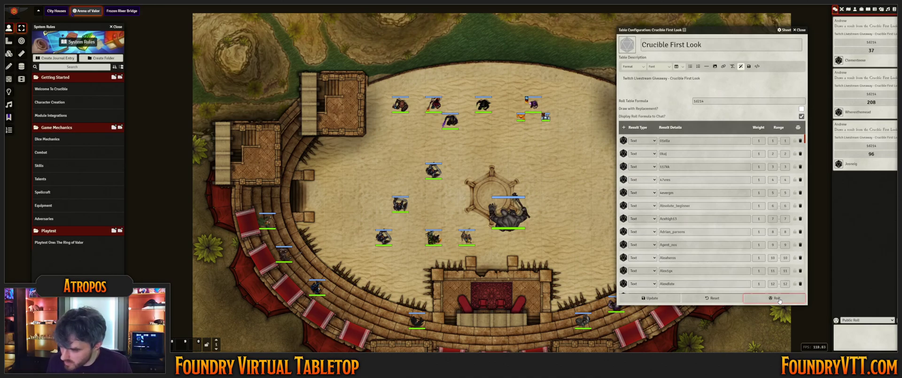
{"action": "left_click", "coordinate": [778, 300]}
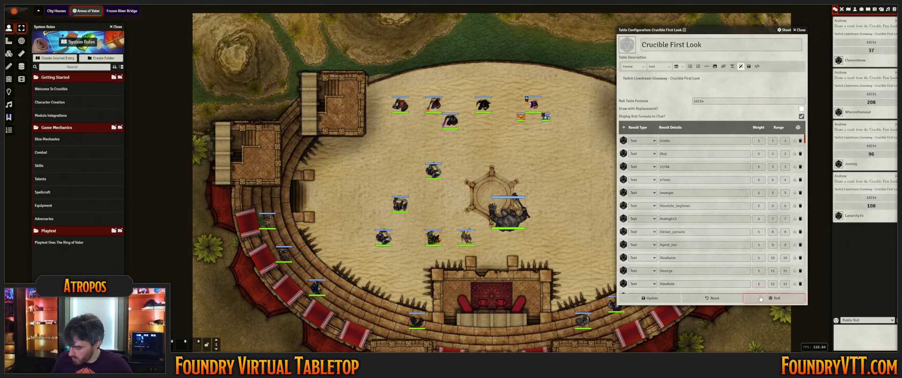
{"action": "left_click", "coordinate": [775, 297]}
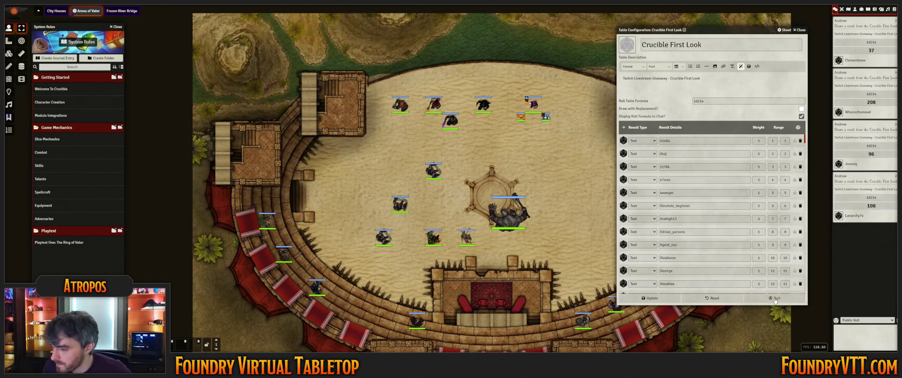
{"action": "left_click", "coordinate": [776, 297]}
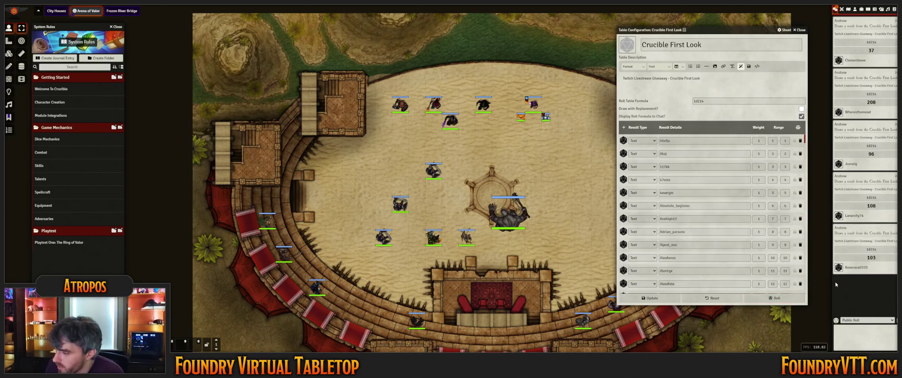
{"action": "left_click", "coordinate": [790, 297]}
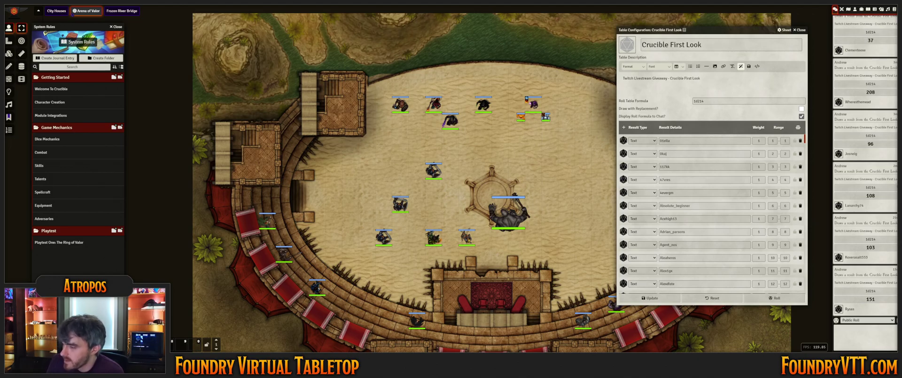
Remove the chat messages for draws 108, 208 and 103, and draw one more result from the giveaway table
{"action": "left_click", "coordinate": [901, 166]}
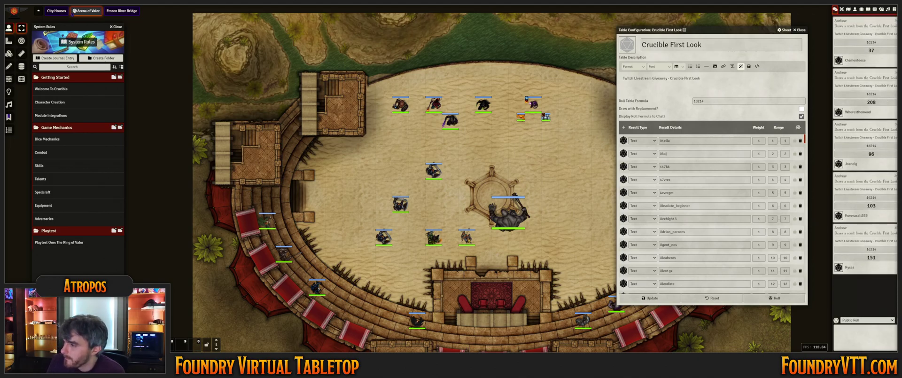
{"action": "left_click", "coordinate": [900, 73]}
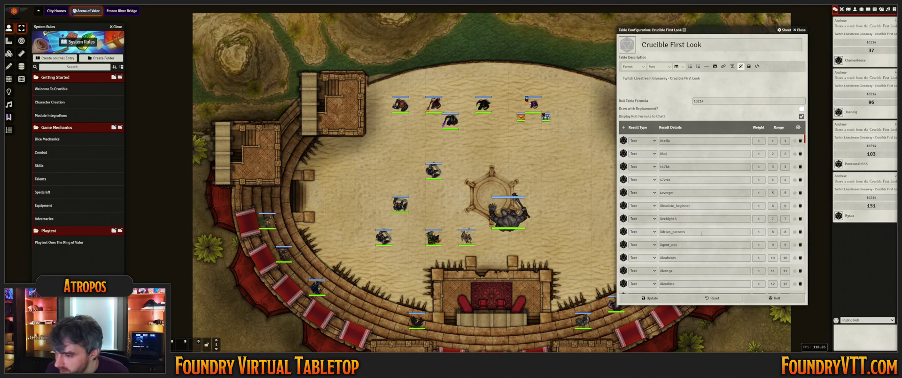
{"action": "left_click", "coordinate": [763, 301]}
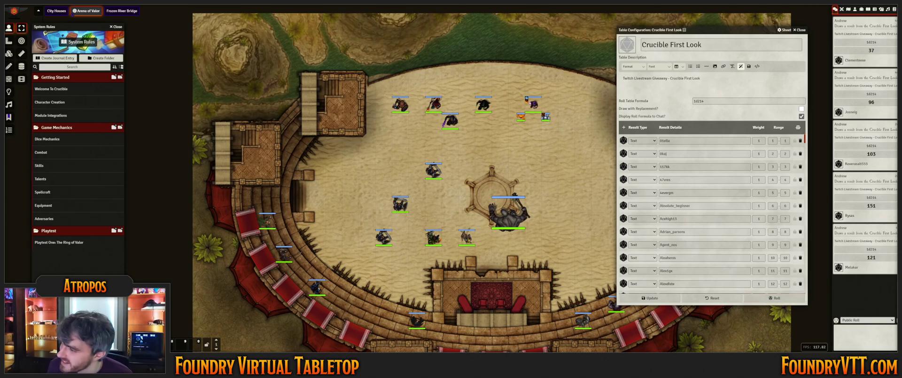
{"action": "left_click", "coordinate": [896, 124]}
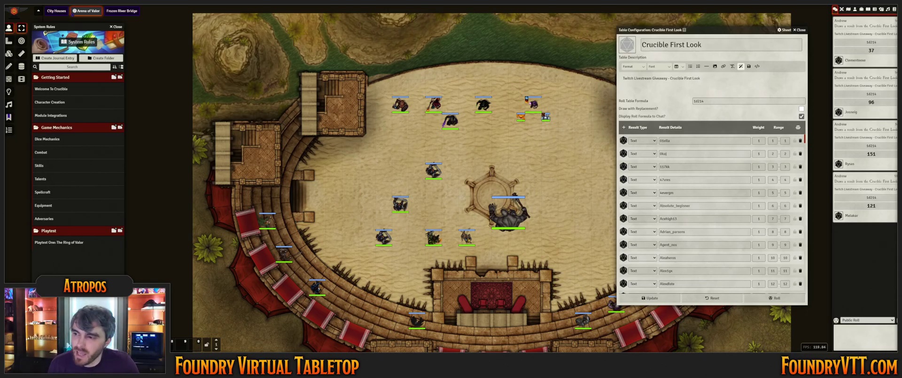
Close the giveaway table and open the talent tree of the Conjurer token in the arena
{"action": "left_click", "coordinate": [801, 30]}
{"action": "scroll", "coordinate": [645, 110], "scroll_direction": "up", "scroll_amount": 5}
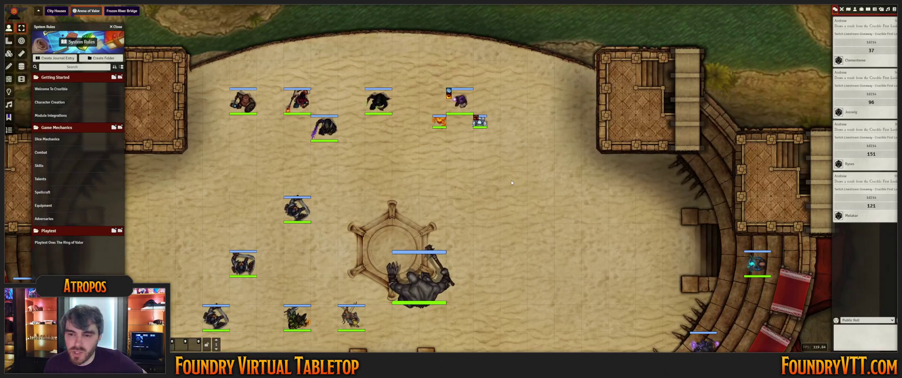
{"action": "double_click", "coordinate": [460, 100]}
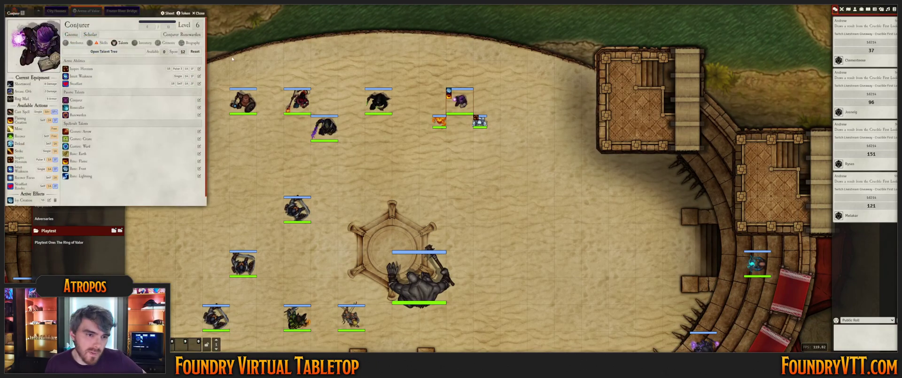
{"action": "left_click", "coordinate": [134, 53]}
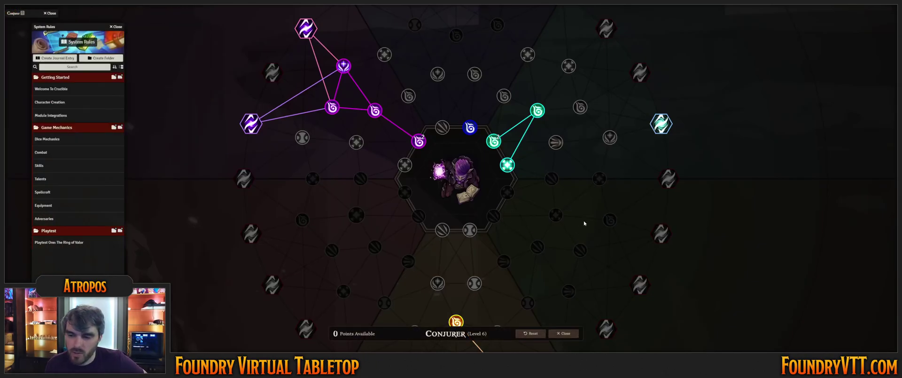
Remove the Gesture: Arrow talent from the Conjurer and purchase it again for one talent point
{"action": "left_click", "coordinate": [537, 110]}
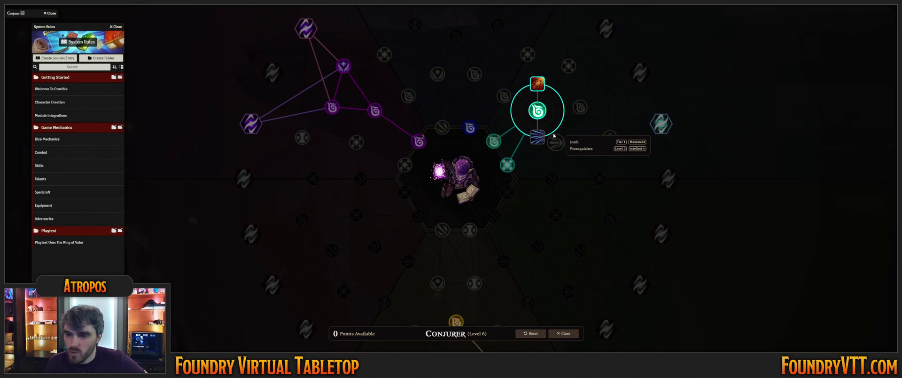
{"action": "right_click", "coordinate": [537, 83]}
{"action": "left_click", "coordinate": [437, 190]}
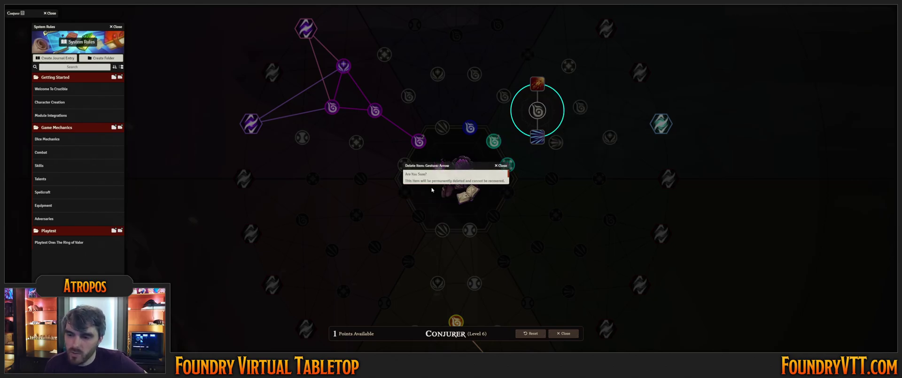
{"action": "left_click", "coordinate": [541, 88]}
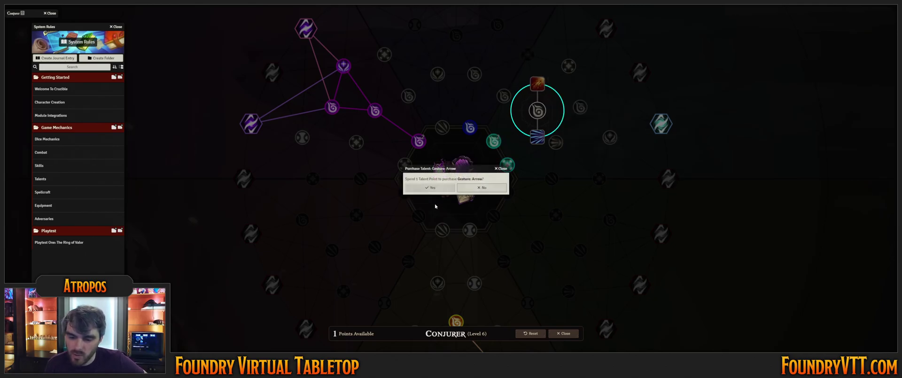
{"action": "left_click", "coordinate": [430, 187]}
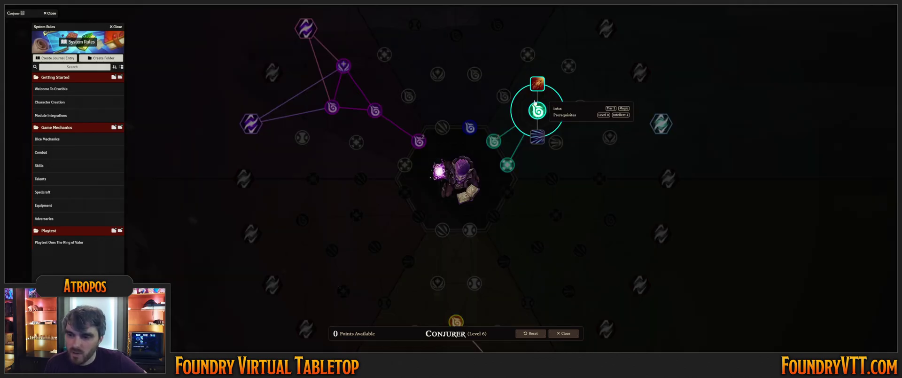
Delete the Gesture: Arrow and Rune: Lightning talents from the Conjurer's talent tree
{"action": "right_click", "coordinate": [537, 110]}
{"action": "left_click", "coordinate": [437, 189]}
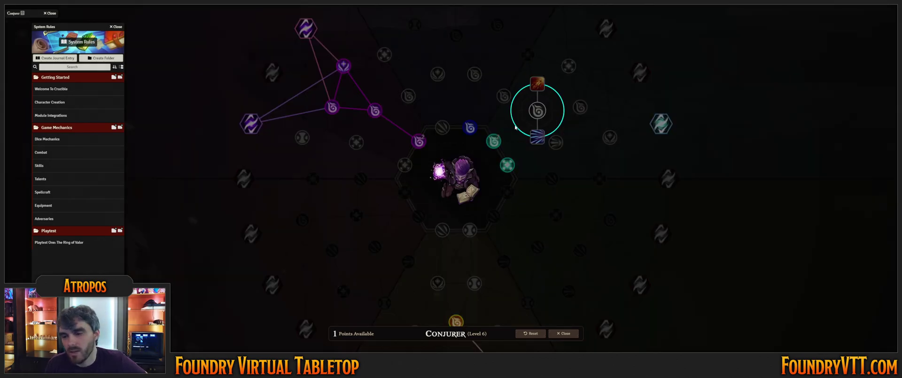
{"action": "left_click", "coordinate": [493, 140]}
{"action": "right_click", "coordinate": [469, 156]}
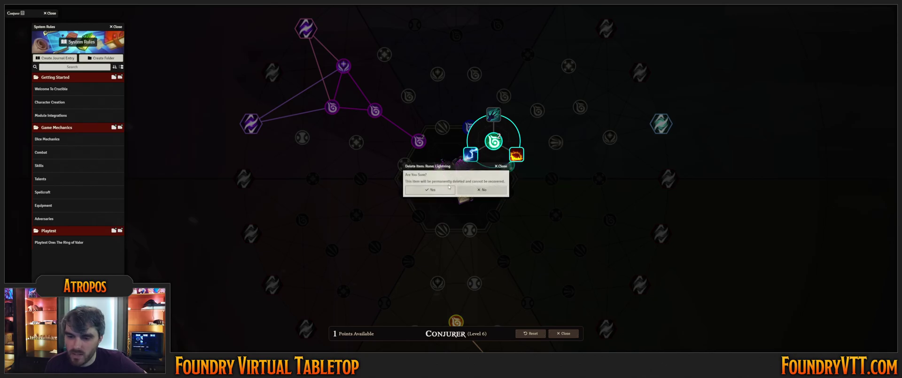
{"action": "left_click", "coordinate": [431, 190]}
Repurchase the Rune: Lightning and Gesture: Arrow talents for the Conjurer
{"action": "left_click", "coordinate": [489, 171]}
{"action": "left_click", "coordinate": [494, 141]}
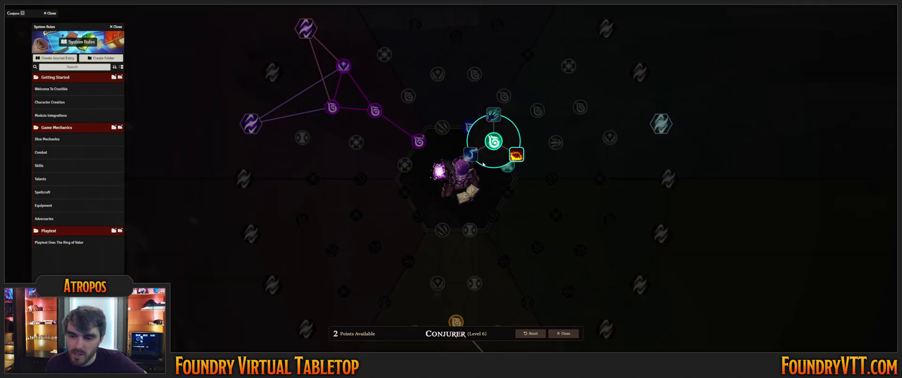
{"action": "left_click", "coordinate": [517, 155]}
{"action": "left_click", "coordinate": [431, 190]}
{"action": "left_click", "coordinate": [537, 111]}
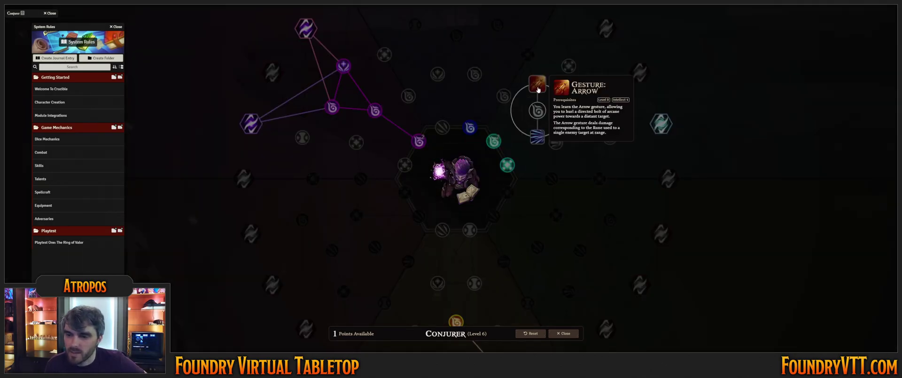
{"action": "left_click", "coordinate": [537, 85]}
{"action": "left_click", "coordinate": [431, 190]}
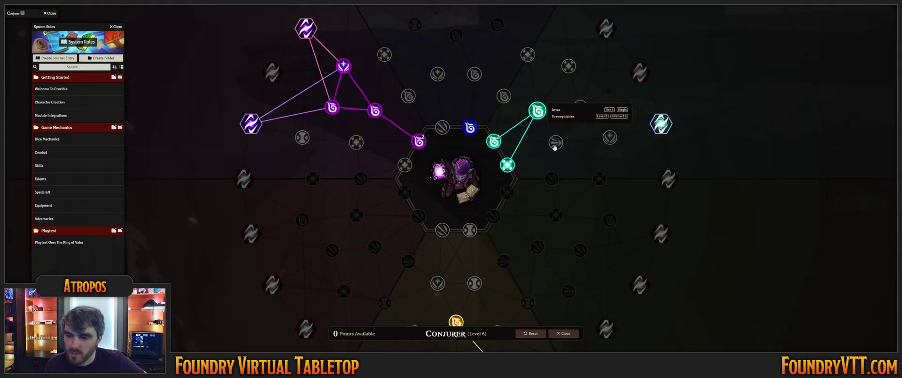
Request a reset of all the Conjurer's talents, decline it, and close the talent tree
{"action": "left_click", "coordinate": [530, 334]}
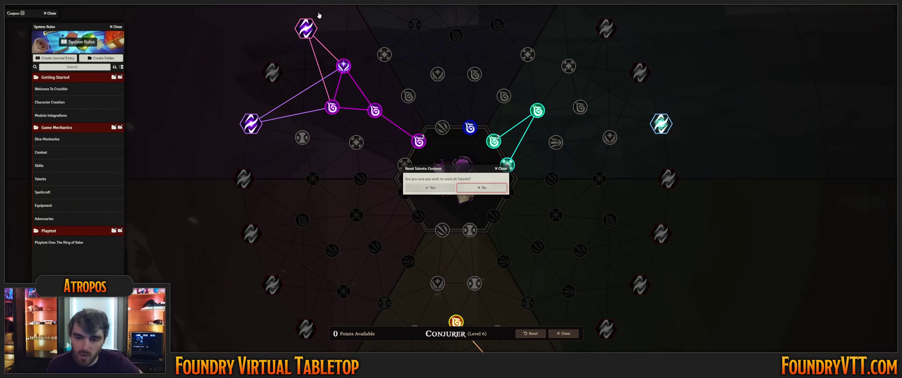
{"action": "left_click", "coordinate": [483, 188]}
{"action": "left_click", "coordinate": [564, 333]}
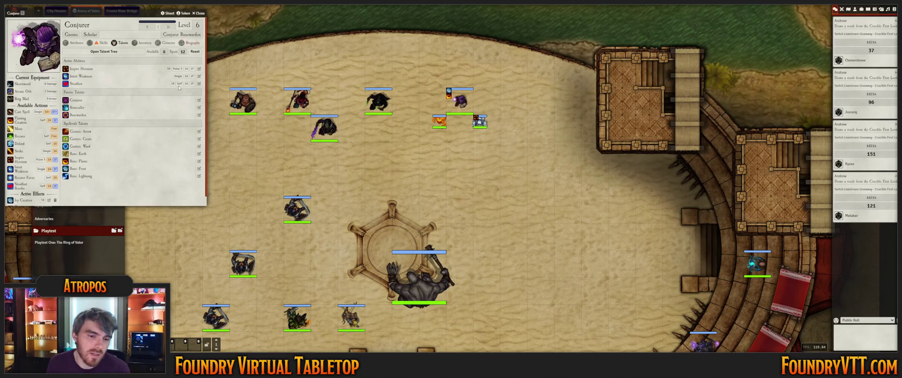
Close the Conjurer's sheet and open Ferrix's character sheet from the arena
{"action": "scroll", "coordinate": [173, 102], "scroll_direction": "down", "scroll_amount": 1}
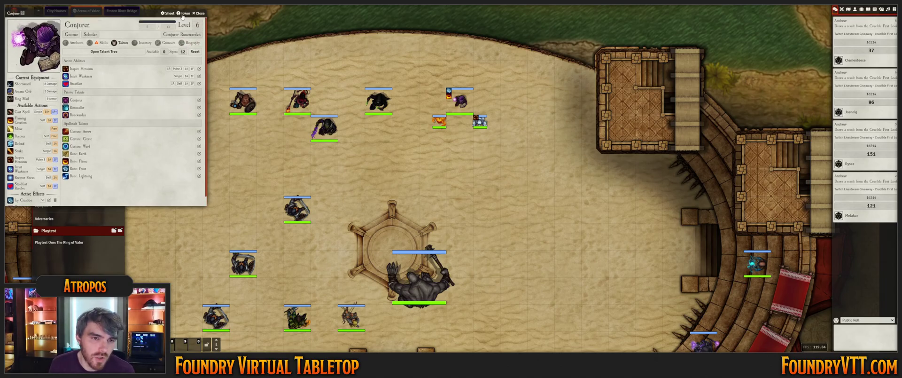
{"action": "key", "text": "Escape"}
{"action": "double_click", "coordinate": [287, 99]}
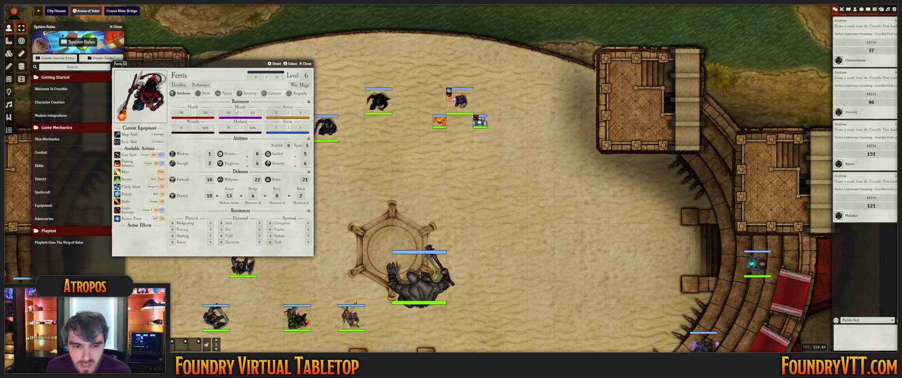
Open Ferrix's talent tree, delete the Iramancer talent and purchase Gesture: Pulse
{"action": "left_click", "coordinate": [226, 93]}
{"action": "left_click", "coordinate": [230, 100]}
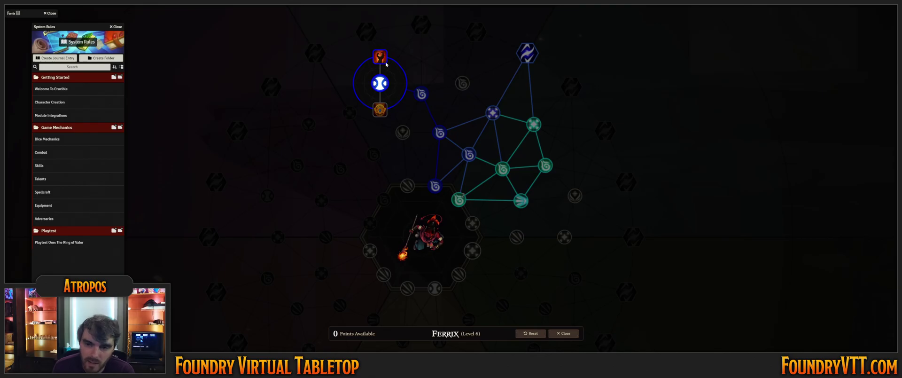
{"action": "right_click", "coordinate": [386, 63]}
{"action": "left_click", "coordinate": [426, 195]}
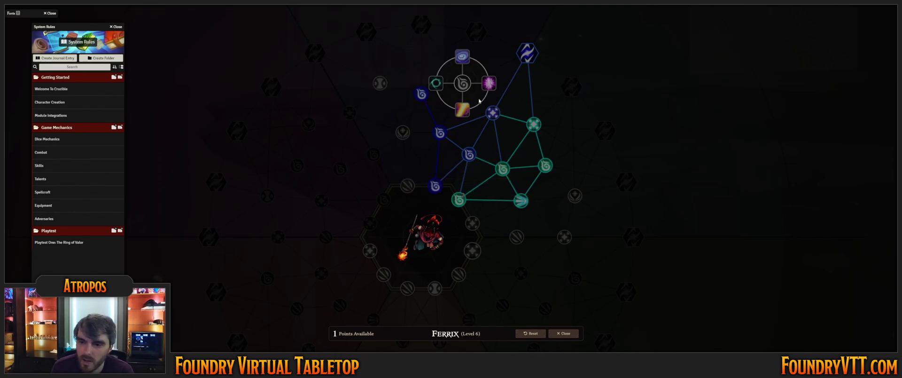
{"action": "left_click", "coordinate": [463, 83]}
{"action": "left_click", "coordinate": [430, 188]}
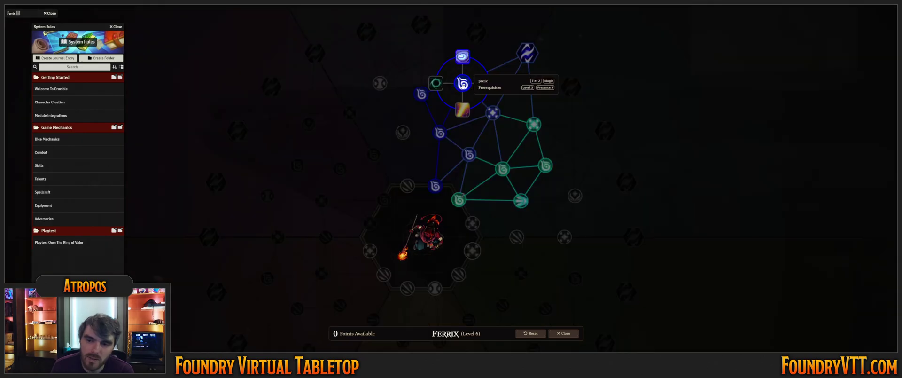
Delete Ferrix's Gesture: Pulse talent, repurchase Iramancer, and close the talent tree and character sheet
{"action": "right_click", "coordinate": [489, 83]}
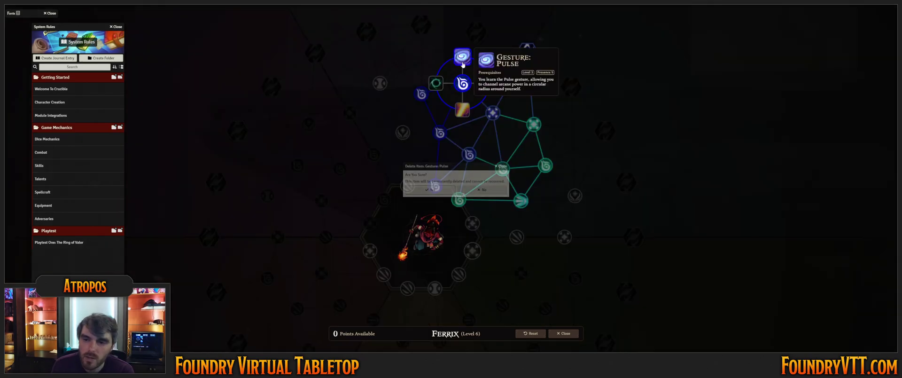
{"action": "left_click", "coordinate": [437, 188]}
{"action": "left_click", "coordinate": [380, 83]}
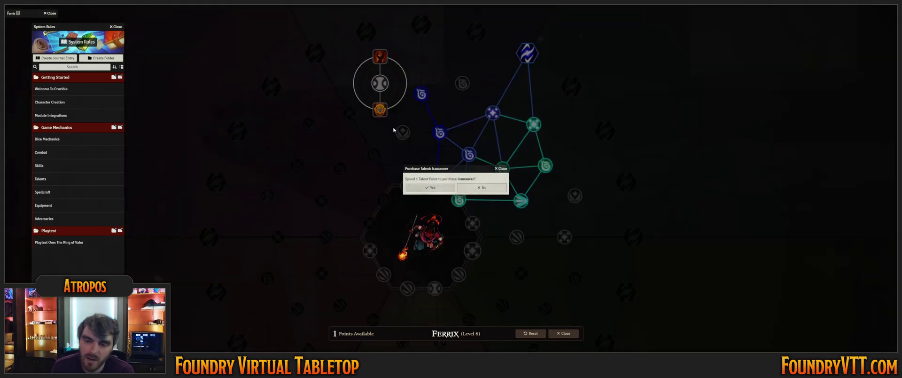
{"action": "left_click", "coordinate": [440, 189]}
{"action": "left_click", "coordinate": [562, 334]}
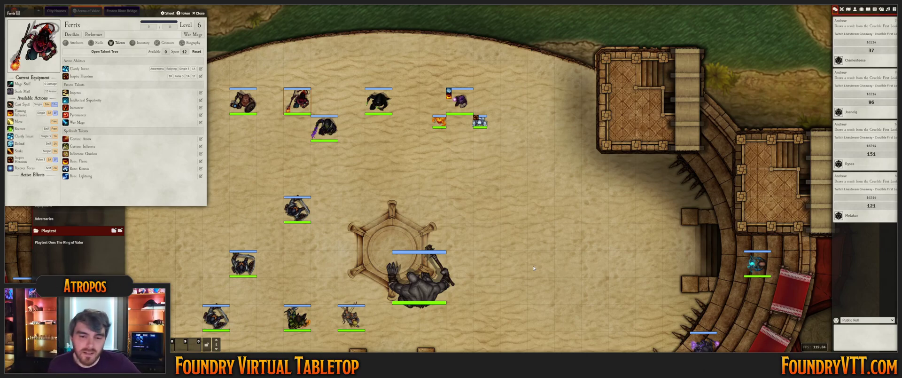
{"action": "left_click", "coordinate": [199, 13]}
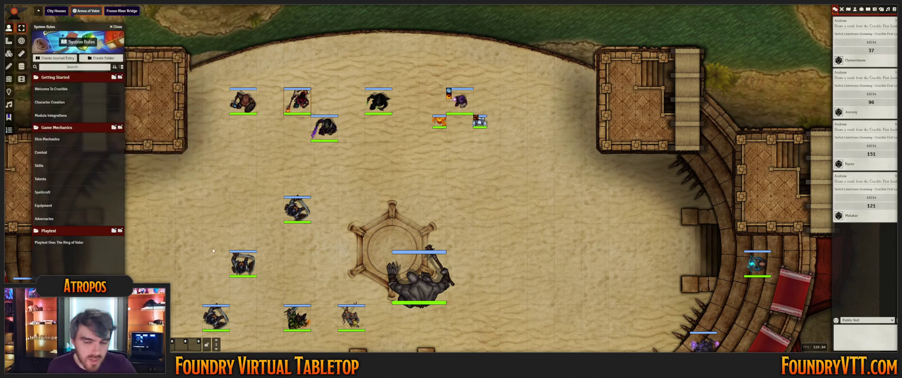
Show the compendium packs and open the Equipment rules at the overview of common item properties
{"action": "scroll", "coordinate": [485, 200], "scroll_direction": "down", "scroll_amount": 2}
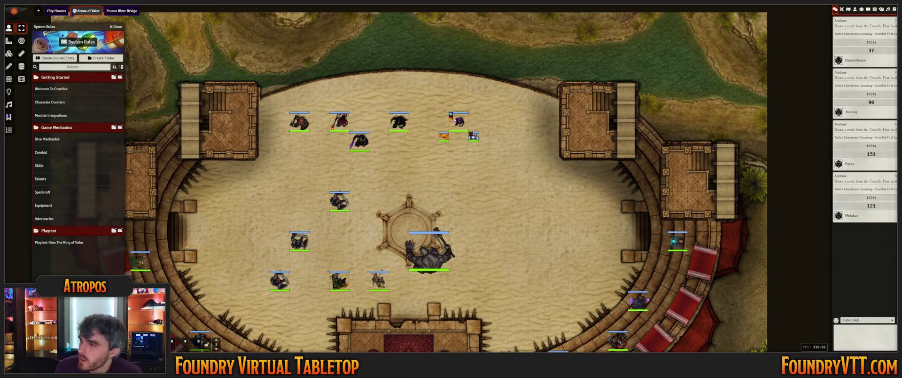
{"action": "left_click", "coordinate": [856, 9]}
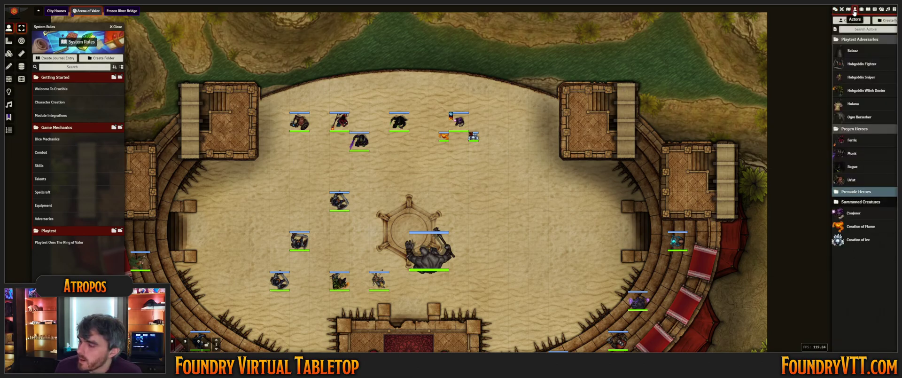
{"action": "left_click", "coordinate": [862, 9]}
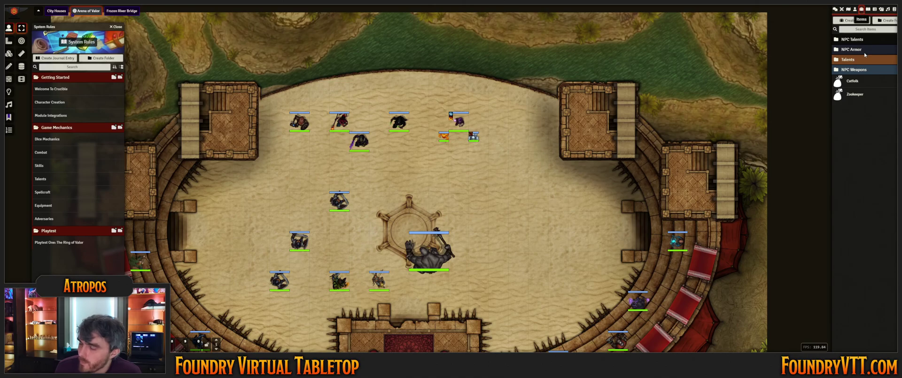
{"action": "left_click", "coordinate": [894, 9]}
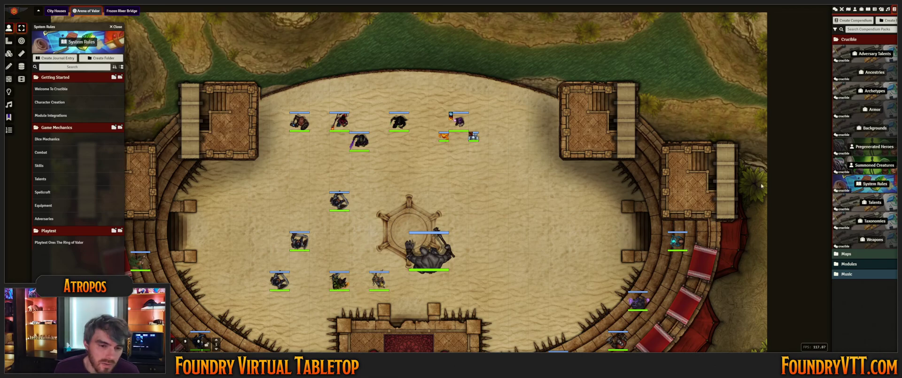
{"action": "left_click", "coordinate": [43, 205]}
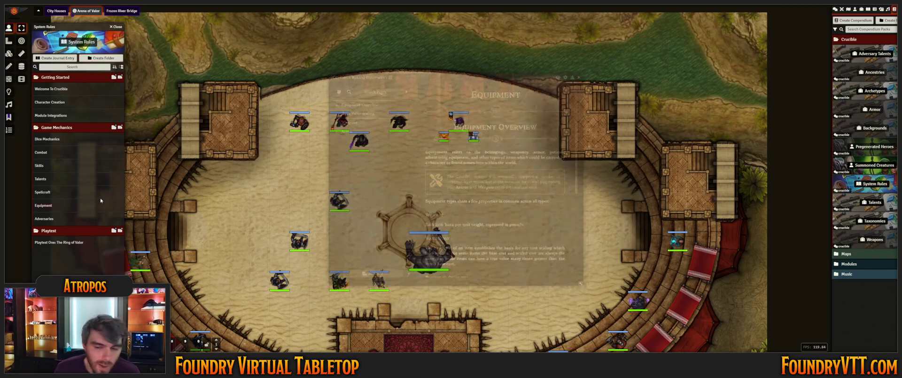
{"action": "left_click_drag", "start_coordinate": [433, 68], "coordinate": [253, 27]}
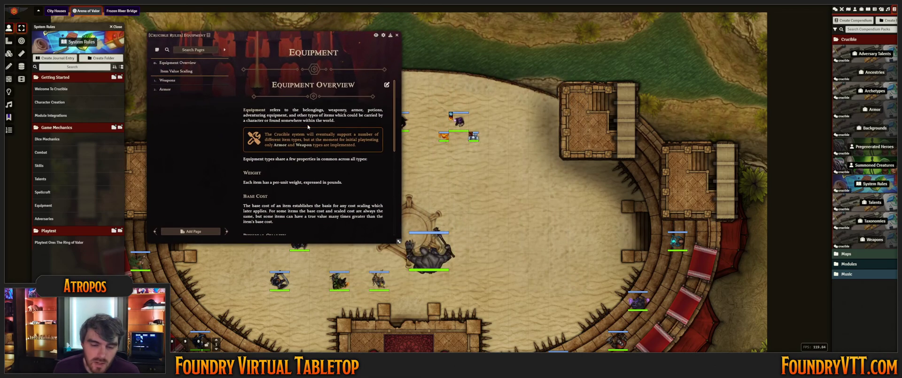
{"action": "scroll", "coordinate": [313, 155], "scroll_direction": "down", "scroll_amount": 3}
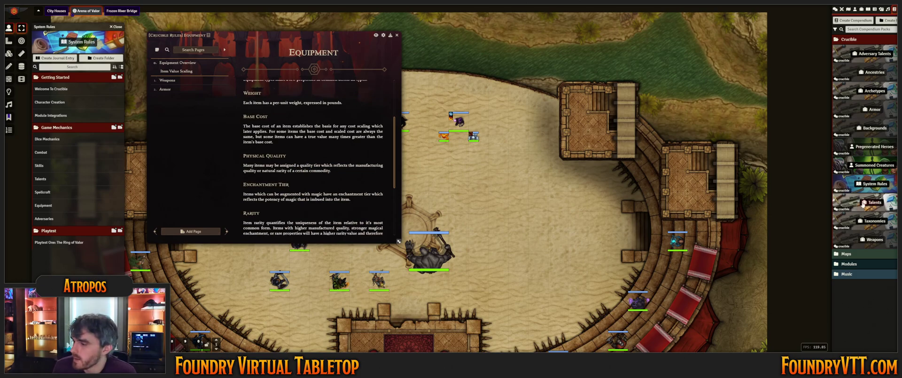
Import the Bastard Sword from the Weapons compendium into the world items and place its sheet beside the Equipment rules
{"action": "left_click", "coordinate": [875, 239]}
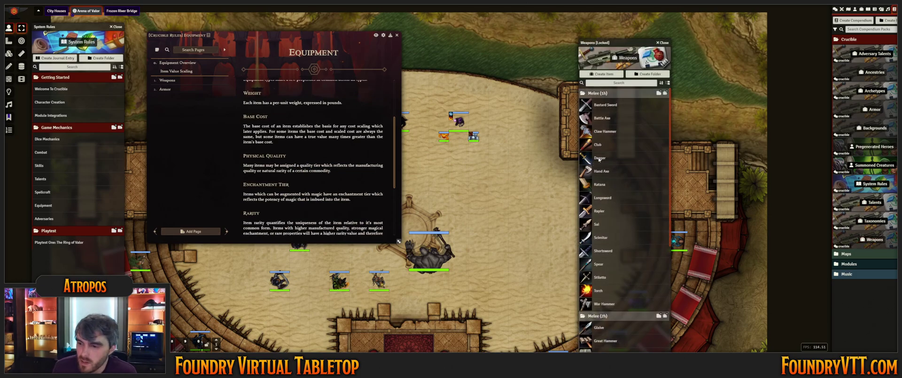
{"action": "left_click", "coordinate": [605, 132]}
{"action": "double_click", "coordinate": [517, 96]}
{"action": "left_click", "coordinate": [516, 94]}
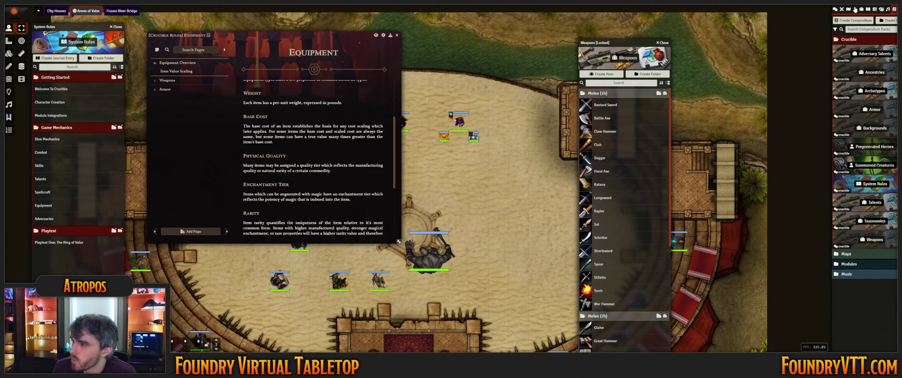
{"action": "left_click", "coordinate": [861, 9]}
{"action": "left_click_drag", "start_coordinate": [613, 104], "coordinate": [853, 141]}
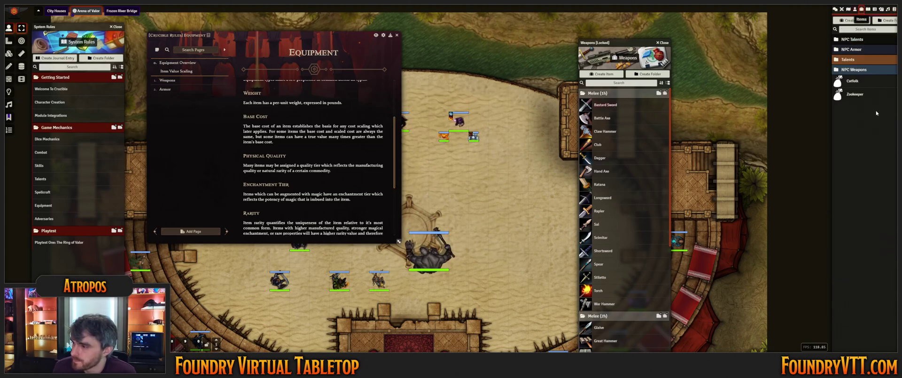
{"action": "left_click", "coordinate": [861, 110]}
{"action": "left_click", "coordinate": [663, 43]}
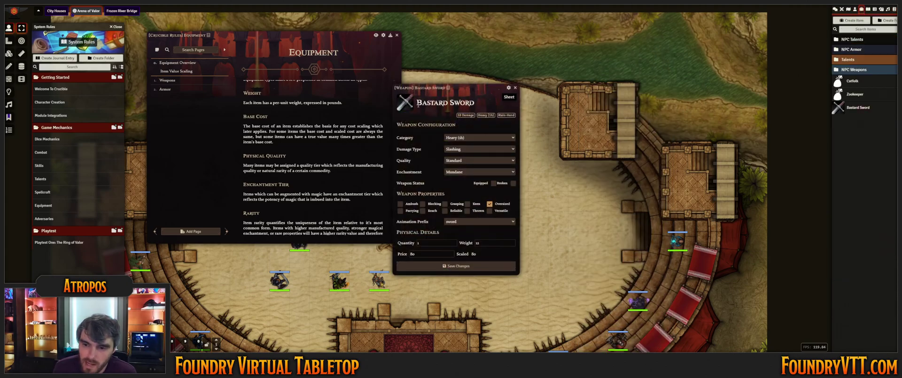
{"action": "left_click_drag", "start_coordinate": [423, 87], "coordinate": [506, 50]}
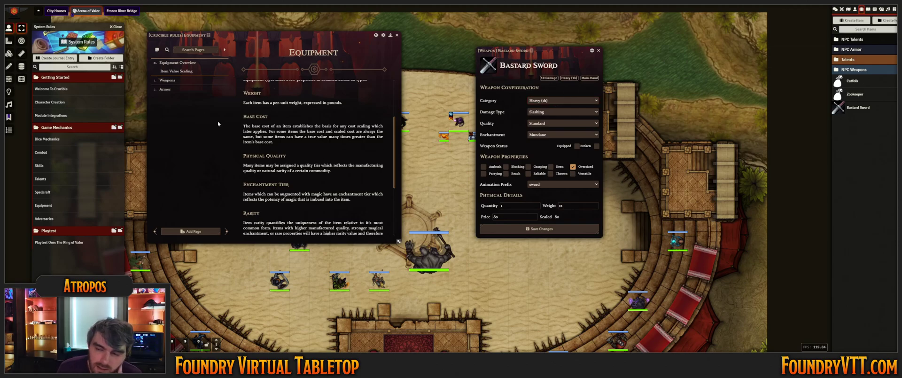
Examine the weapon categories table in the Weapons section of the Equipment rules
{"action": "left_click", "coordinate": [169, 81]}
{"action": "scroll", "coordinate": [291, 146], "scroll_direction": "down", "scroll_amount": 5}
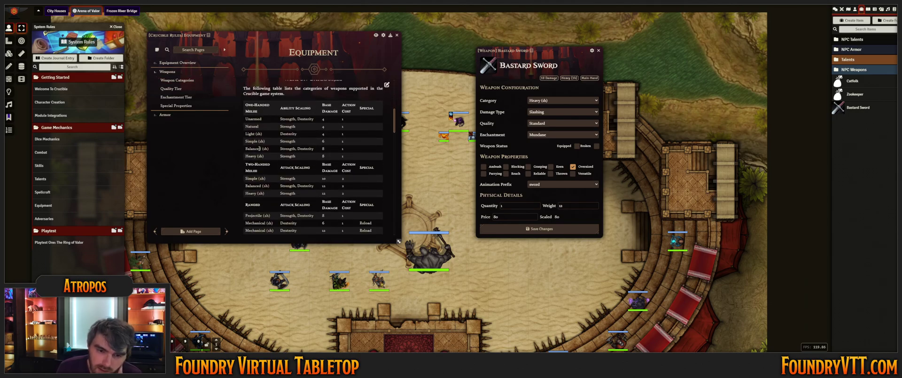
{"action": "left_click_drag", "start_coordinate": [244, 156], "coordinate": [348, 158]}
{"action": "scroll", "coordinate": [348, 159], "scroll_direction": "down", "scroll_amount": 3}
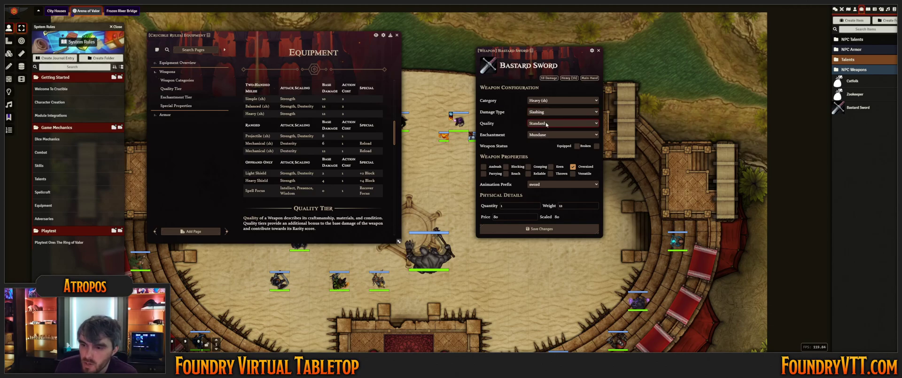
Try the Shoddy quality on the Bastard Sword and return the quality to Standard
{"action": "left_click", "coordinate": [546, 124]}
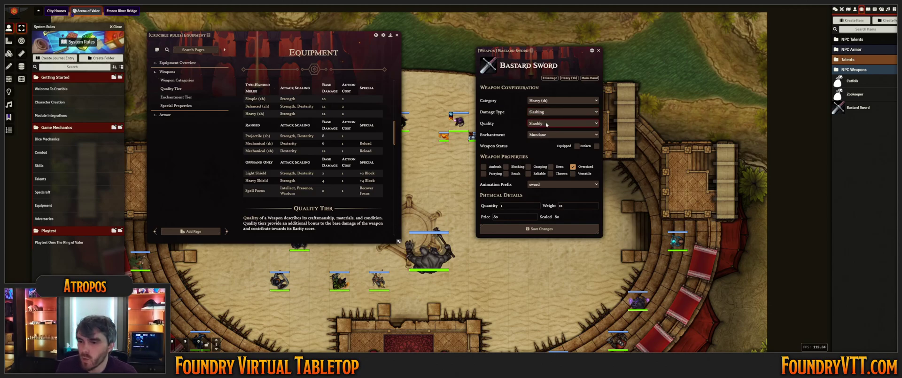
{"action": "left_click", "coordinate": [554, 163]}
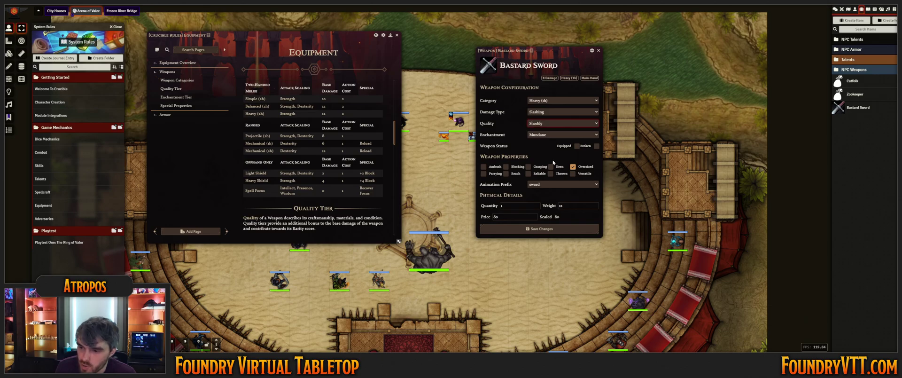
{"action": "key", "text": "Down"}
{"action": "key", "text": "Up"}
{"action": "key", "text": "Up"}
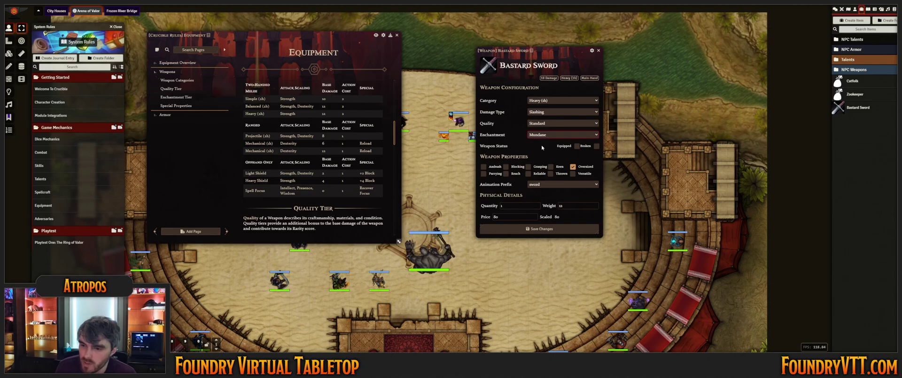
Try higher enchantment tiers such as Major on the Bastard Sword and return the enchantment to Mundane
{"action": "left_click", "coordinate": [541, 136]}
{"action": "left_click", "coordinate": [576, 226]}
{"action": "key", "text": "Up"}
{"action": "key", "text": "Up"}
{"action": "key", "text": "Up"}
{"action": "key", "text": "Up"}
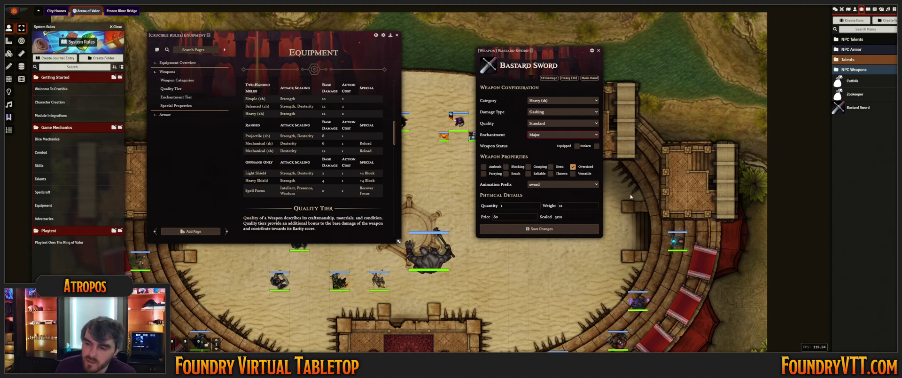
{"action": "key", "text": "Up"}
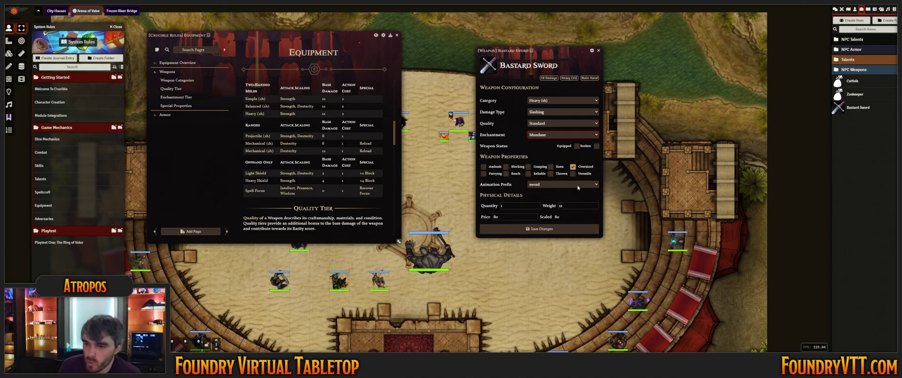
Set the Bastard Sword's quality to Masterwork and its enchantment to Legendary, and enable the Ambush property
{"action": "left_click", "coordinate": [543, 149]}
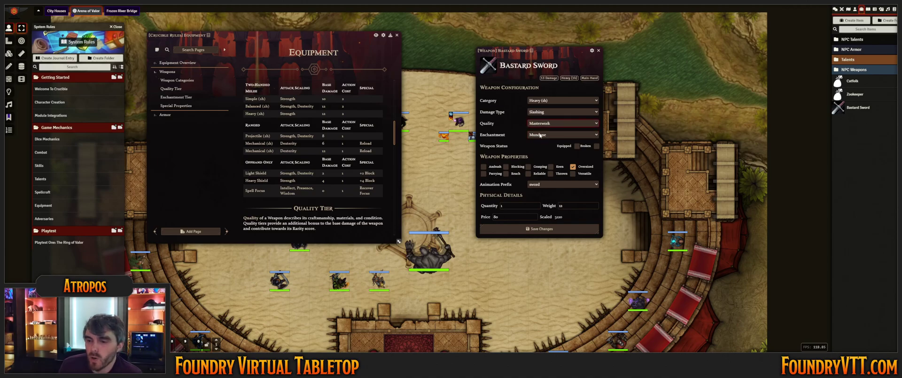
{"action": "left_click", "coordinate": [544, 135]}
{"action": "left_click", "coordinate": [542, 156]}
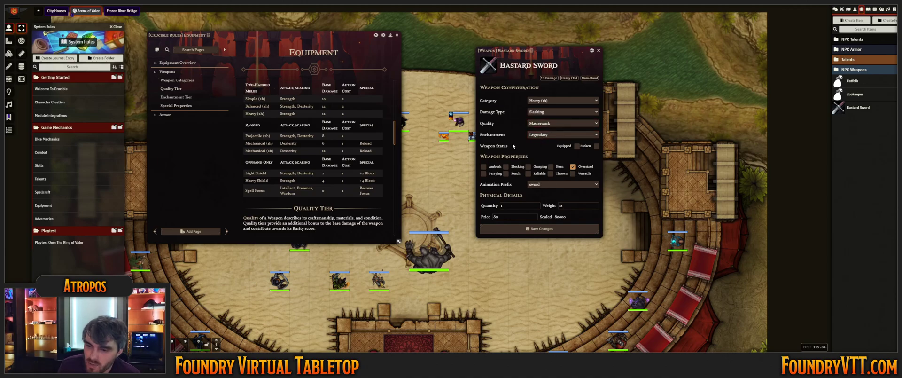
{"action": "left_click", "coordinate": [484, 167]}
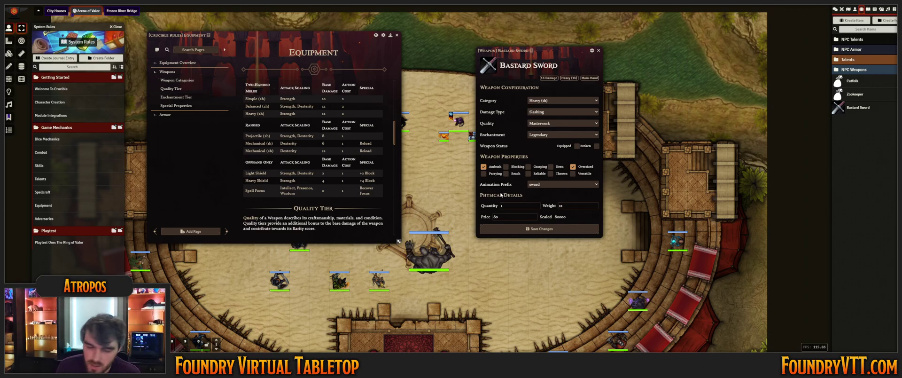
{"action": "scroll", "coordinate": [339, 172], "scroll_direction": "down", "scroll_amount": 1}
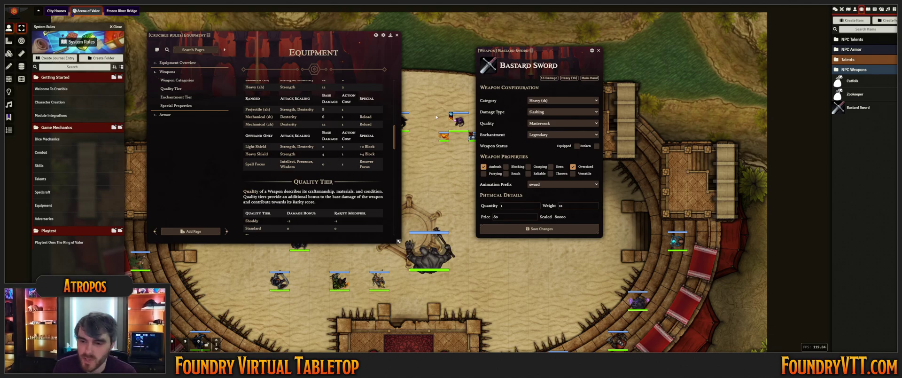
Open the Conjurer's sheet from the arena, view the skills, and close the sheet
{"action": "double_click", "coordinate": [459, 121]}
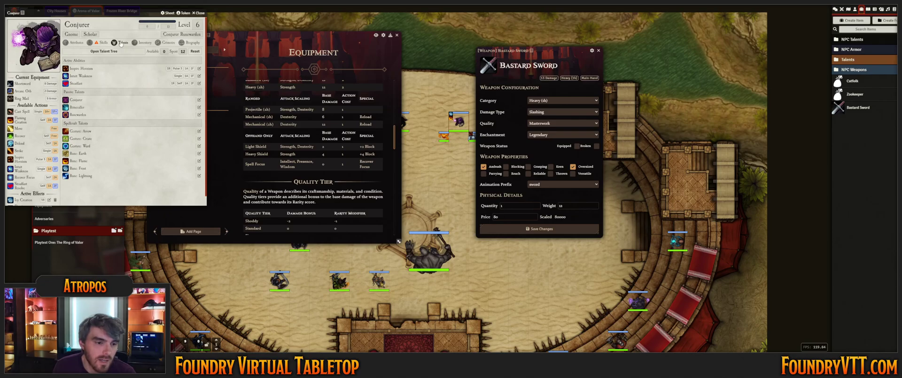
{"action": "left_click", "coordinate": [102, 42]}
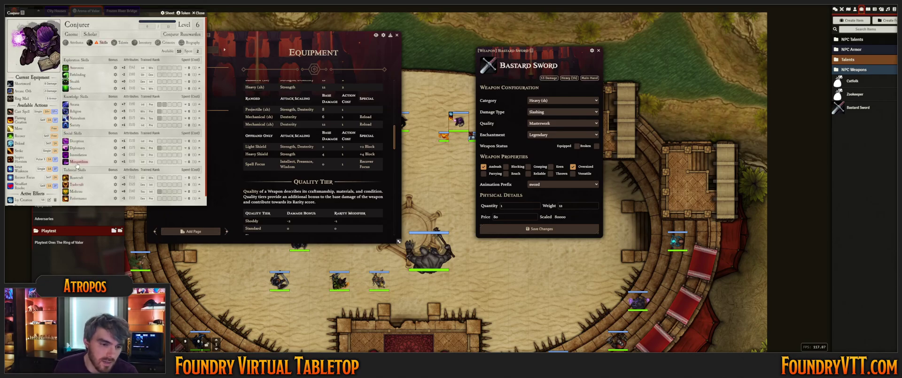
{"action": "left_click", "coordinate": [197, 12]}
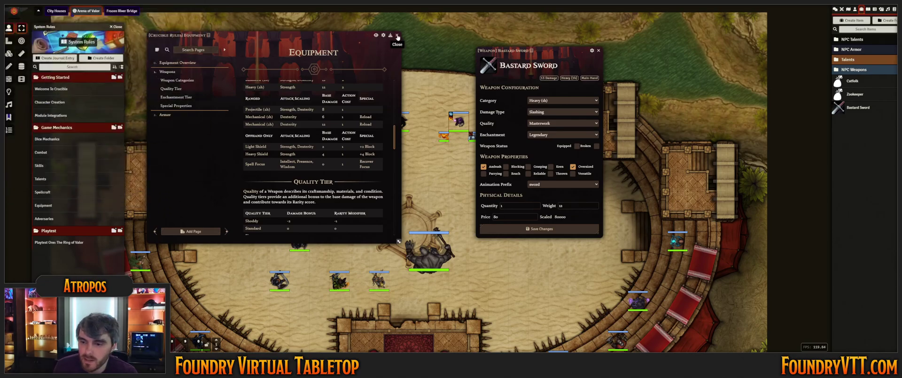
Close the Equipment rules and disable the Ambush property on the Bastard Sword
{"action": "left_click", "coordinate": [397, 35]}
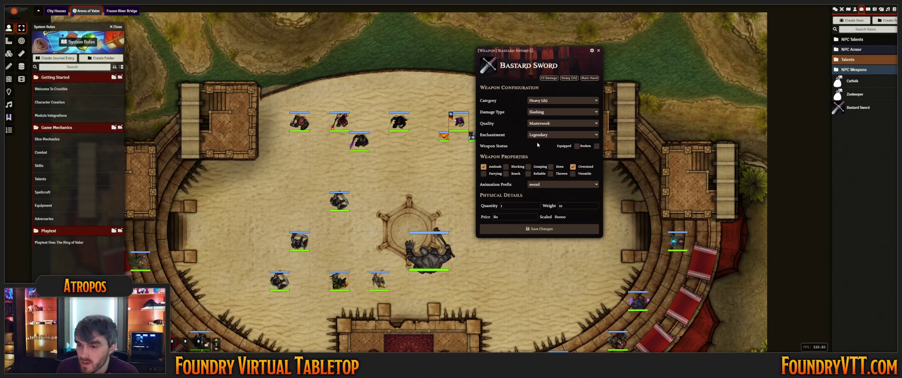
{"action": "left_click", "coordinate": [493, 167]}
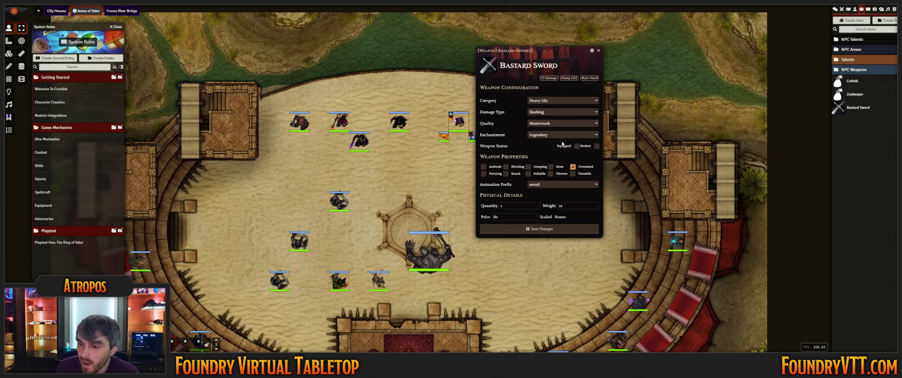
Set the Bastard Sword's quality to Standard, try the Minor enchantment, and return the enchantment to Mundane
{"action": "left_click", "coordinate": [545, 123]}
{"action": "left_click", "coordinate": [549, 137]}
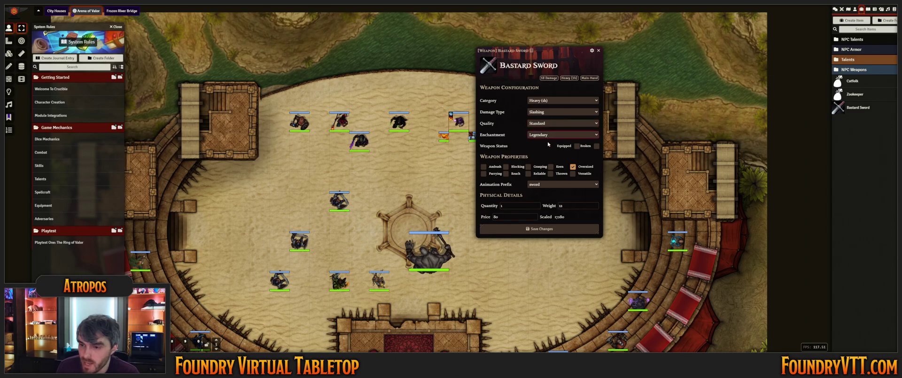
{"action": "left_click", "coordinate": [549, 146]}
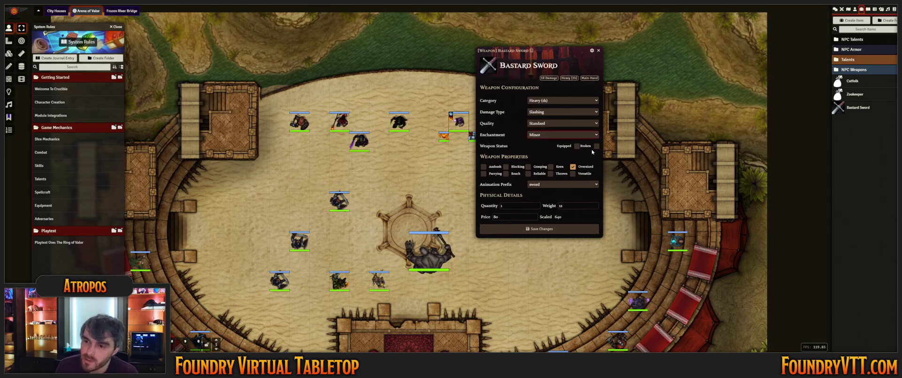
{"action": "left_click", "coordinate": [550, 135]}
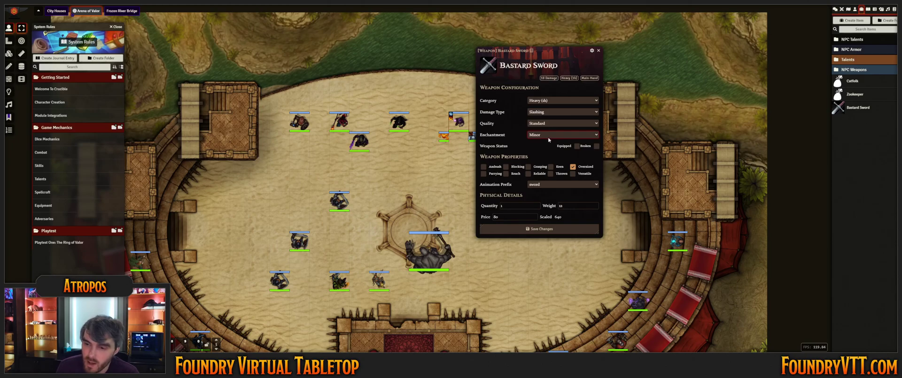
{"action": "left_click", "coordinate": [549, 141]}
Try the Broken status on the Bastard Sword, clear it again, and close the weapon sheet
{"action": "left_click", "coordinate": [596, 146]}
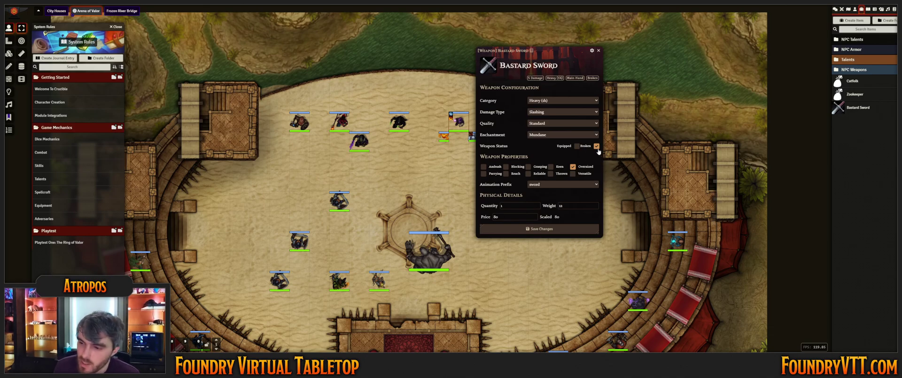
{"action": "left_click", "coordinate": [597, 146]}
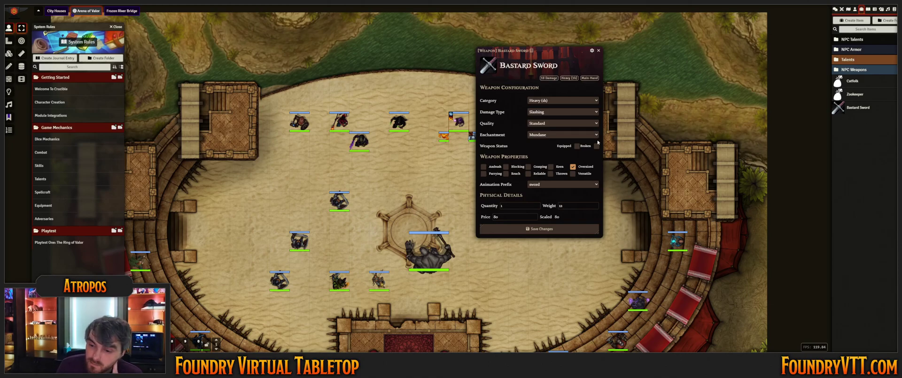
{"action": "left_click", "coordinate": [598, 50]}
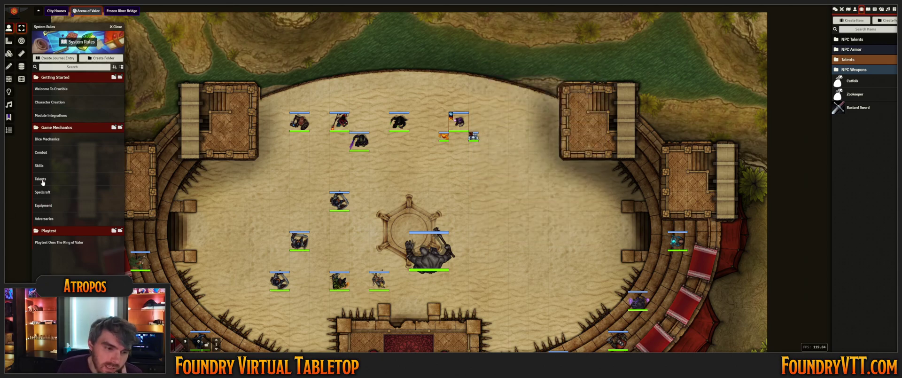
Open the Equipment rules and review the weapon sections on Quality Tier, Broken Weapons and Enchantment Tier
{"action": "left_click", "coordinate": [47, 207]}
{"action": "scroll", "coordinate": [335, 185], "scroll_direction": "down", "scroll_amount": 3}
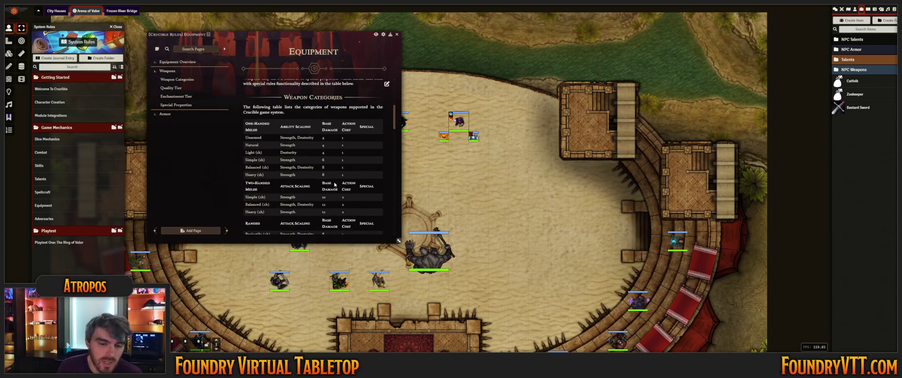
{"action": "scroll", "coordinate": [335, 184], "scroll_direction": "down", "scroll_amount": 5}
{"action": "scroll", "coordinate": [331, 184], "scroll_direction": "up", "scroll_amount": 5}
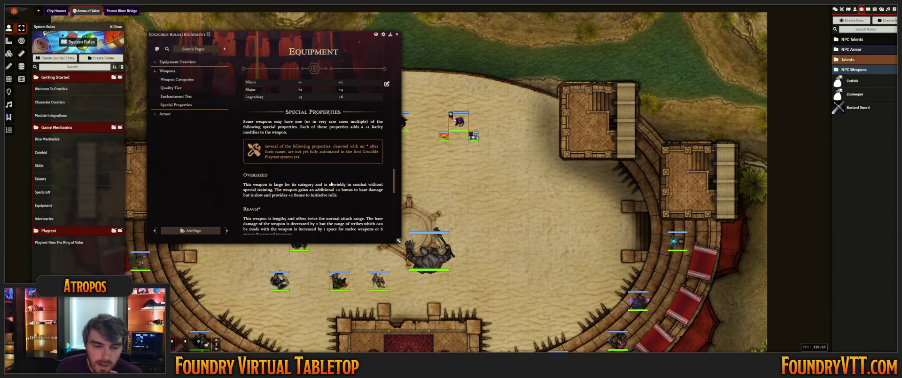
{"action": "scroll", "coordinate": [331, 184], "scroll_direction": "down", "scroll_amount": 1}
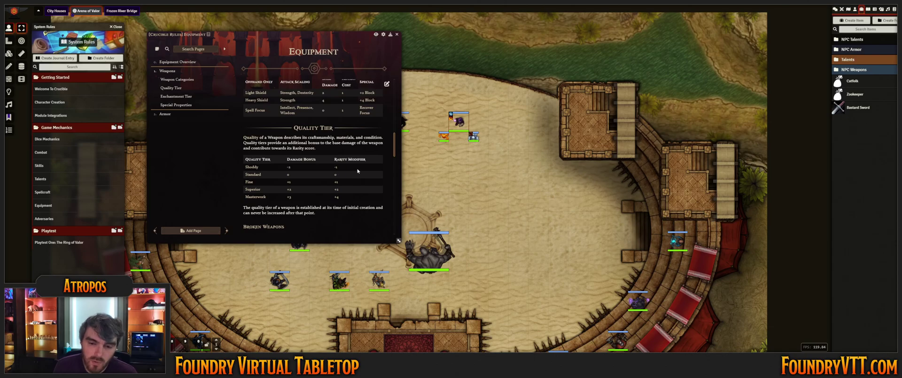
{"action": "scroll", "coordinate": [356, 181], "scroll_direction": "down", "scroll_amount": 5}
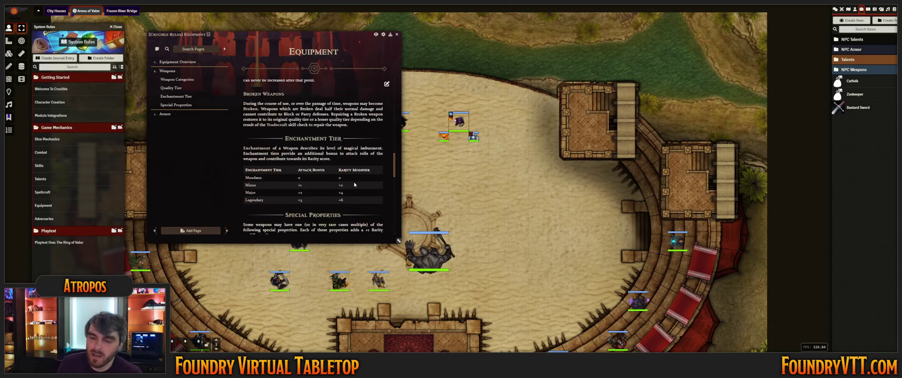
Open the Conjurer's sheet from the arena briefly, then close both the sheet and the Equipment rules
{"action": "double_click", "coordinate": [460, 123]}
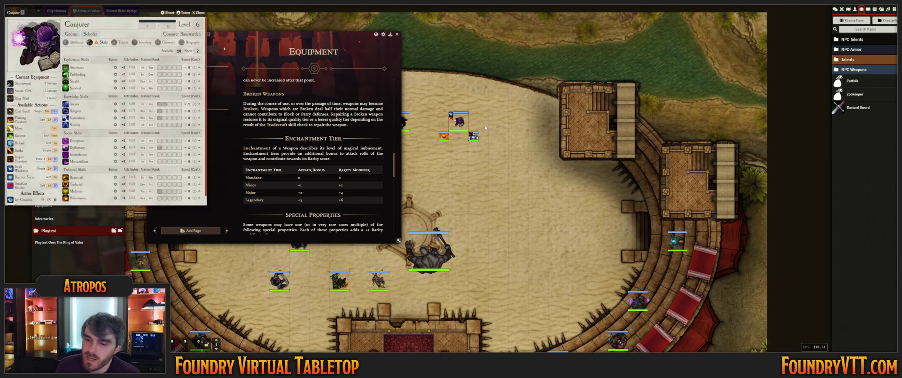
{"action": "left_click", "coordinate": [203, 16]}
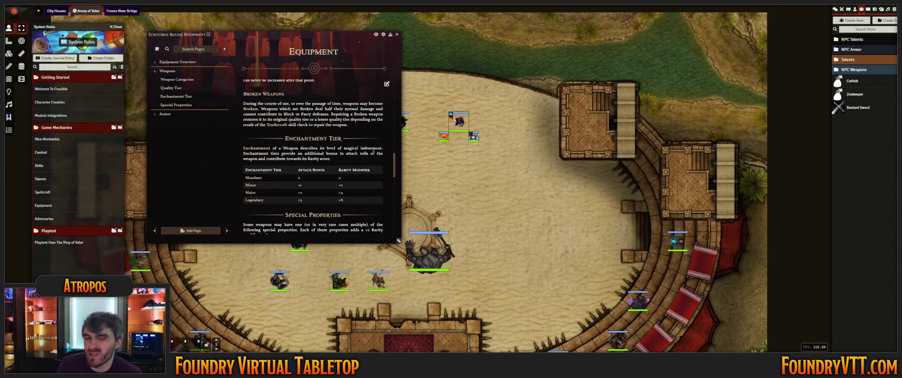
{"action": "scroll", "coordinate": [374, 151], "scroll_direction": "up", "scroll_amount": 1}
{"action": "left_click", "coordinate": [397, 35]}
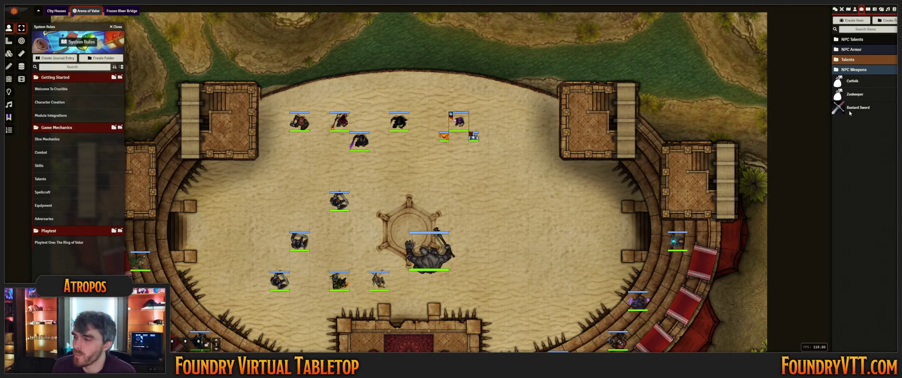
Import Scale Mail from the Armor compendium's Medium folder into the world's items and open its sheet
{"action": "left_click", "coordinate": [895, 9]}
{"action": "left_click", "coordinate": [874, 109]}
{"action": "left_click", "coordinate": [861, 9]}
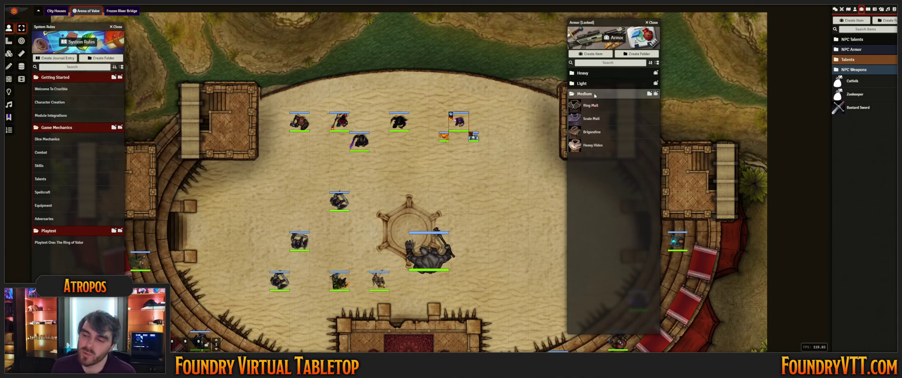
{"action": "left_click", "coordinate": [594, 74]}
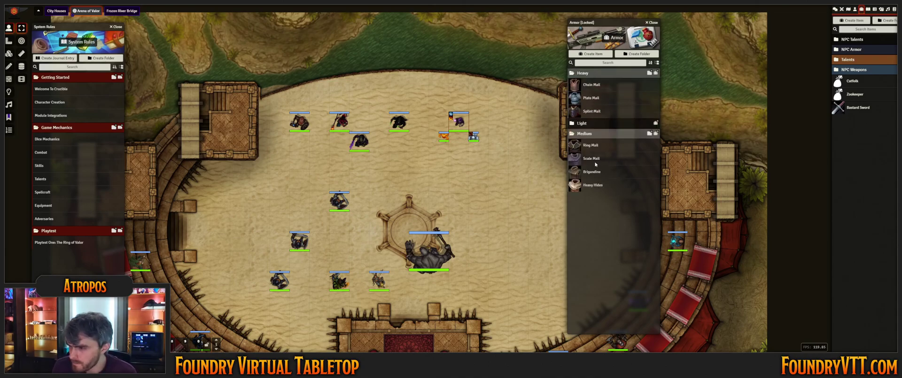
{"action": "left_click_drag", "start_coordinate": [595, 164], "coordinate": [860, 122]}
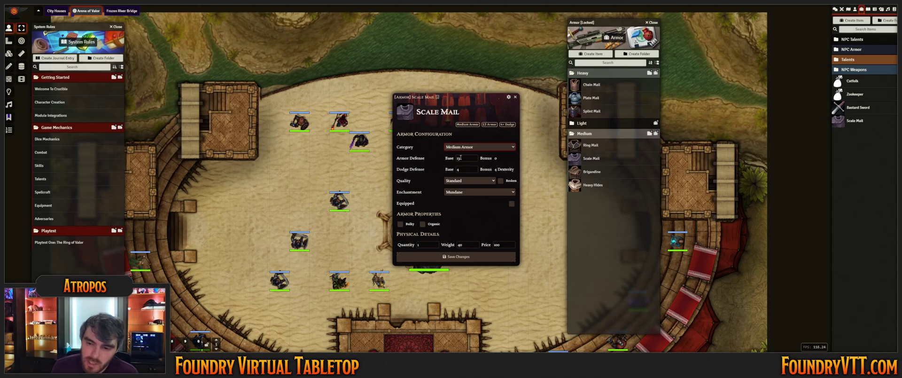
{"action": "left_click", "coordinate": [463, 159]}
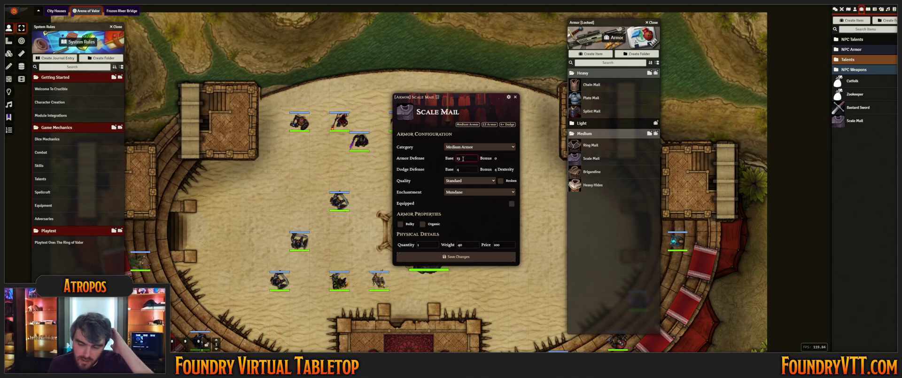
Open Studded Leather Armor from the compendium's Light folder and arrange its sheet beside the Scale Mail sheet
{"action": "left_click_drag", "start_coordinate": [437, 98], "coordinate": [265, 71]}
{"action": "left_click", "coordinate": [592, 123]}
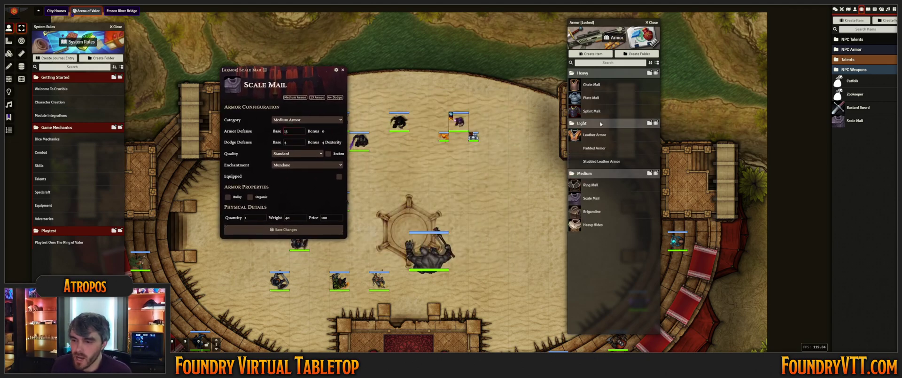
{"action": "left_click", "coordinate": [599, 161]}
{"action": "left_click_drag", "start_coordinate": [484, 103], "coordinate": [451, 66]}
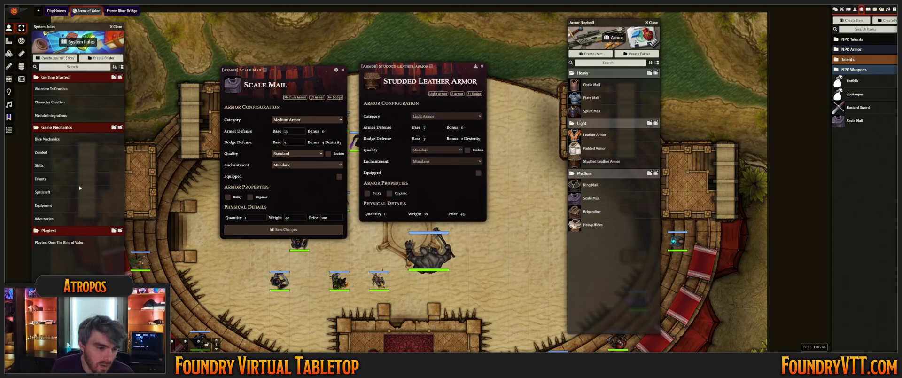
Open the Equipment rules beside the armor sheets, close the Armor compendium, and review the armor defense, category and tier rules
{"action": "left_click", "coordinate": [45, 206]}
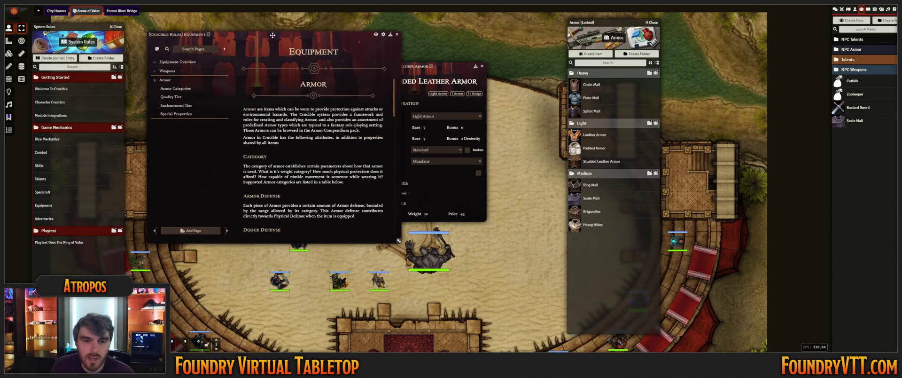
{"action": "mouse_move", "coordinate": [272, 36]}
{"action": "left_mouse_down"}
{"action": "mouse_move", "coordinate": [593, 59]}
{"action": "mouse_move", "coordinate": [666, 88]}
{"action": "left_mouse_up"}
{"action": "scroll", "coordinate": [602, 203], "scroll_direction": "down", "scroll_amount": 3}
{"action": "left_click", "coordinate": [651, 22]}
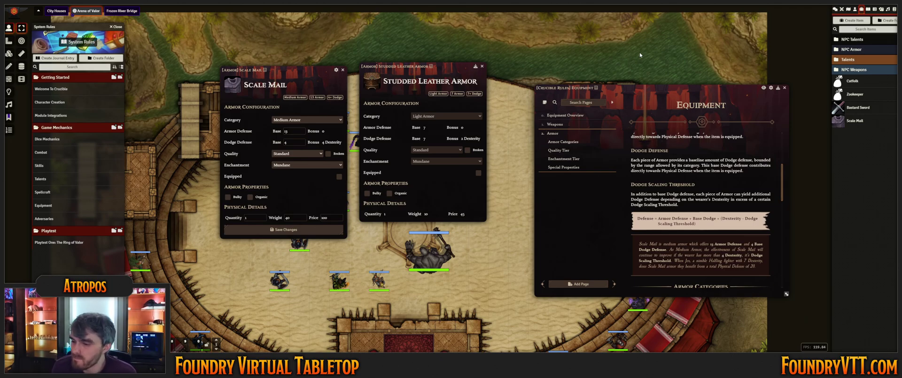
{"action": "scroll", "coordinate": [723, 217], "scroll_direction": "down", "scroll_amount": 6}
{"action": "scroll", "coordinate": [723, 217], "scroll_direction": "up", "scroll_amount": 3}
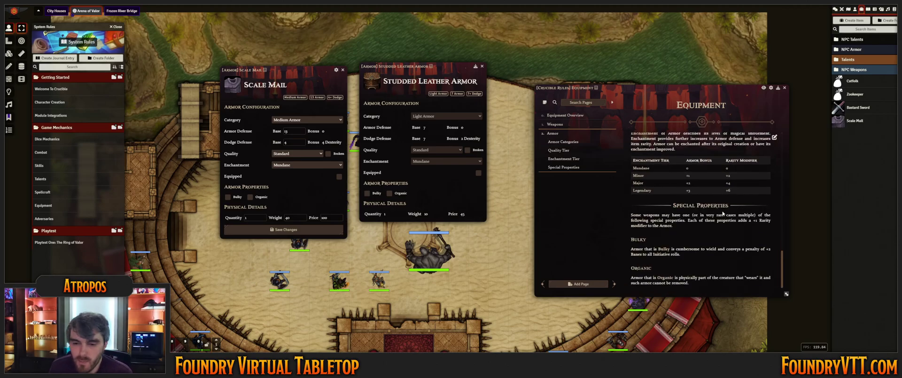
Try Legendary enchantment and Superior quality on the Scale Mail, and return it to Standard quality and Mundane enchantment
{"action": "left_click", "coordinate": [291, 188]}
{"action": "left_click", "coordinate": [292, 154]}
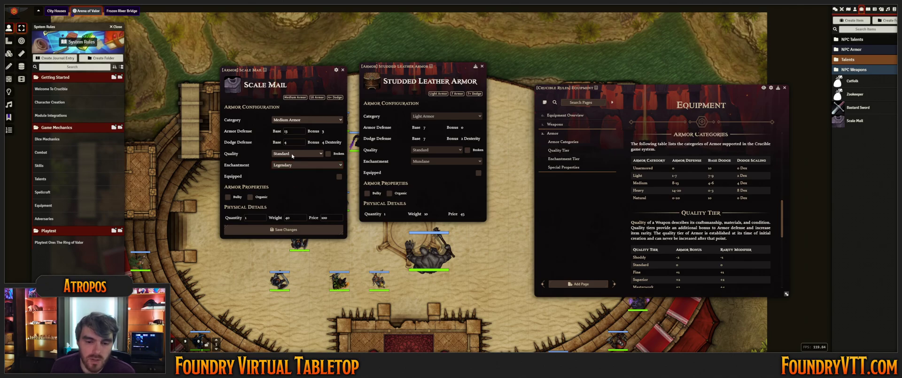
{"action": "left_click", "coordinate": [286, 174]}
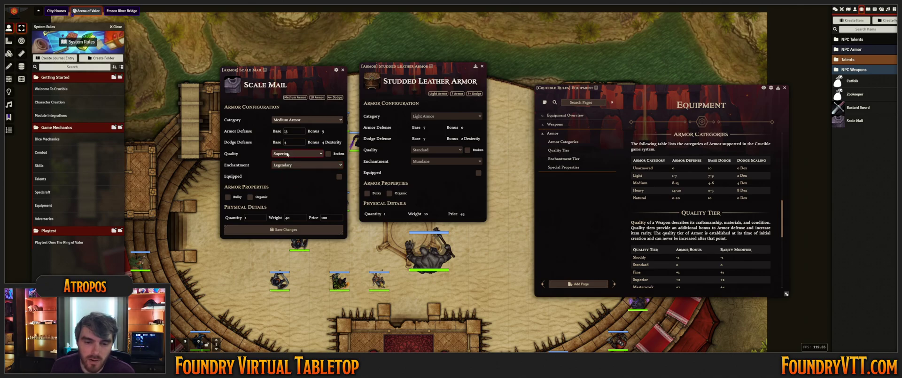
{"action": "left_click", "coordinate": [288, 153]}
{"action": "left_click", "coordinate": [288, 166]}
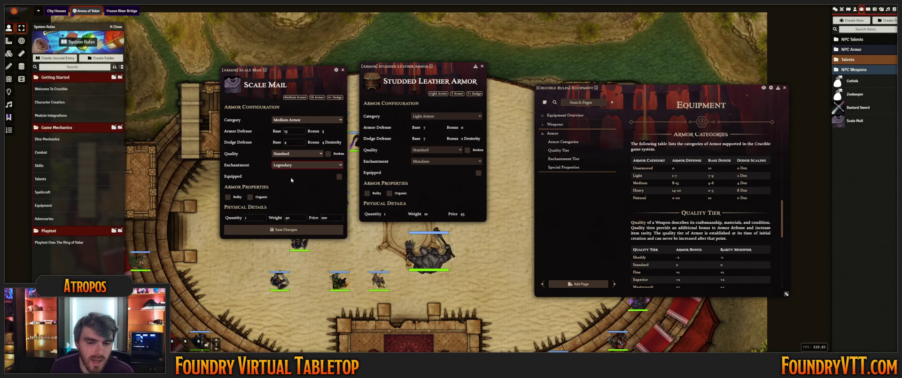
{"action": "left_click", "coordinate": [292, 174]}
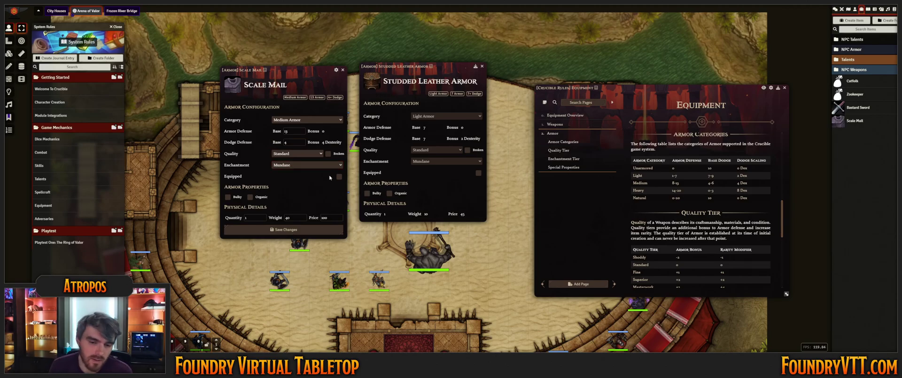
Toggle the Scale Mail's Broken status on and off to compare its armor rating, and leave it cleared
{"action": "left_click", "coordinate": [328, 154]}
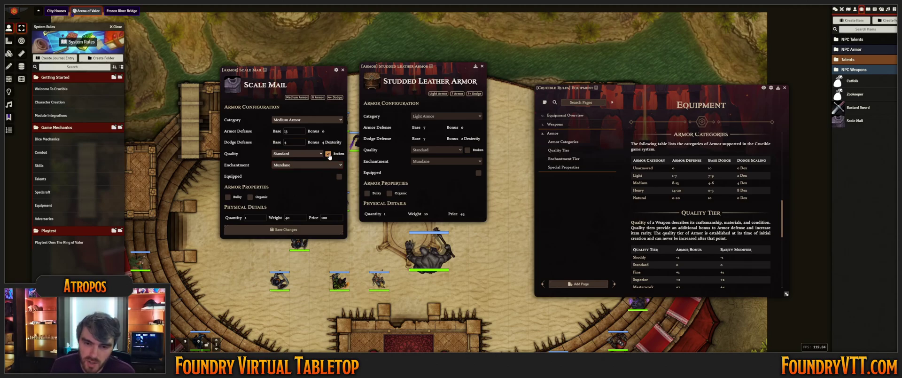
{"action": "left_click", "coordinate": [328, 153]}
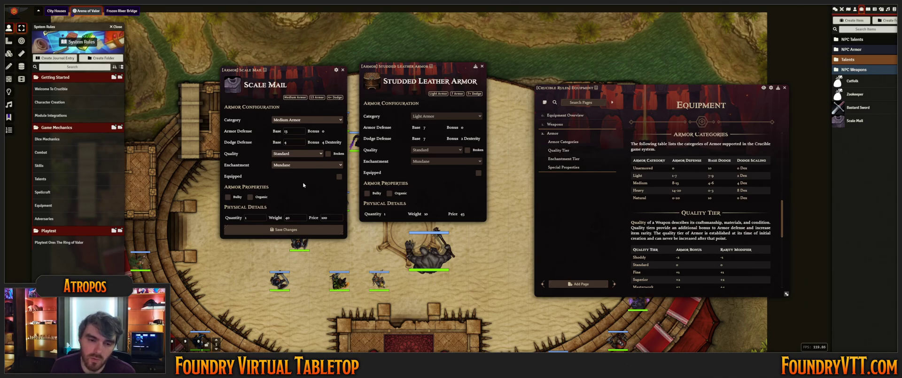
{"action": "double_click", "coordinate": [287, 132]}
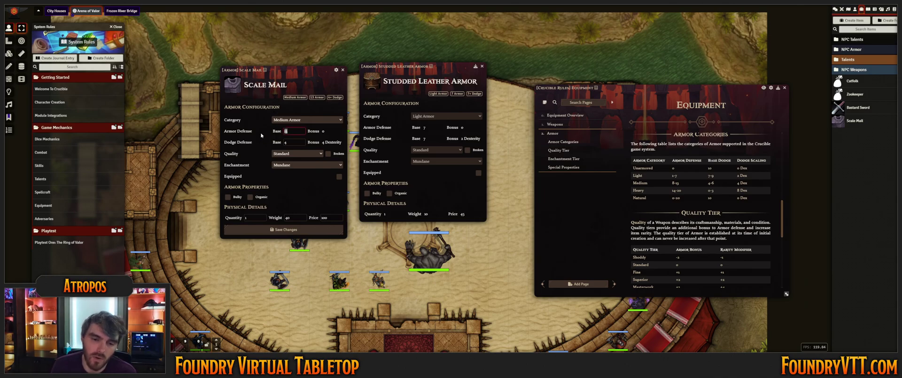
{"action": "left_click", "coordinate": [328, 154]}
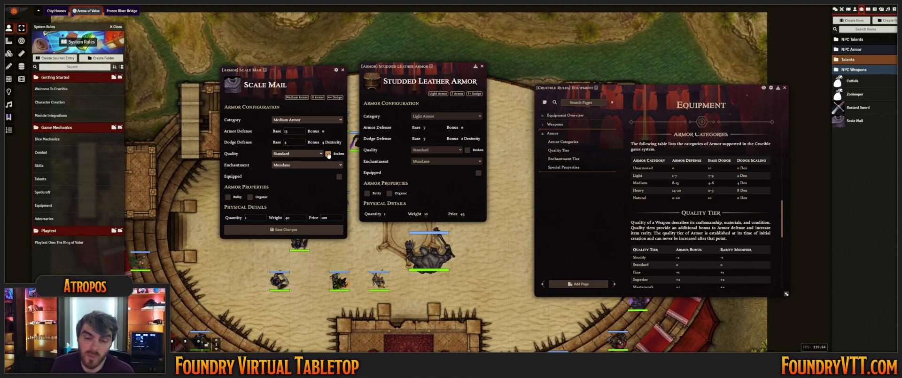
{"action": "left_click", "coordinate": [328, 154]}
Close the Scale Mail sheet, the Studded Leather Armor sheet and the Equipment rules
{"action": "left_click", "coordinate": [342, 70]}
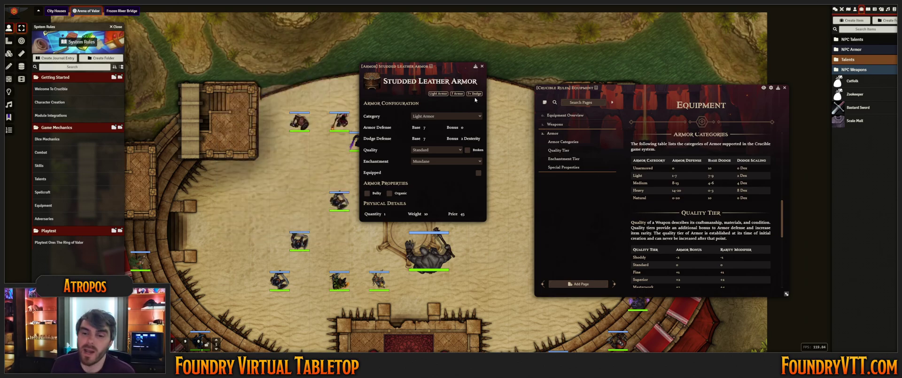
{"action": "left_click", "coordinate": [481, 66]}
{"action": "left_click", "coordinate": [785, 89]}
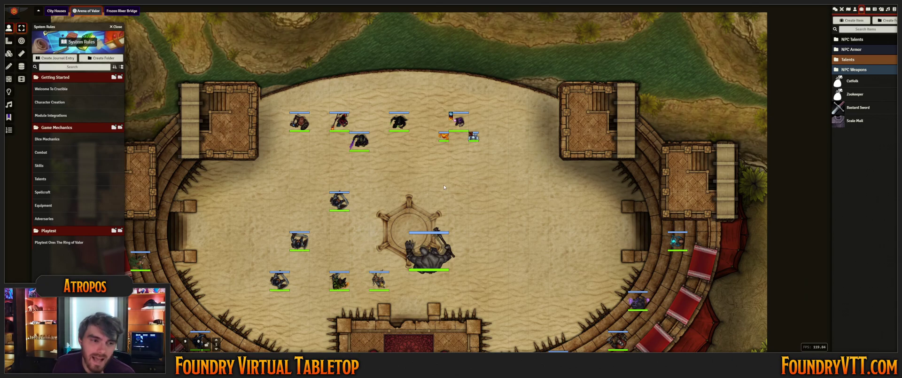
Delete the Bastard Sword and the Scale Mail from the world's items, and show the compendium packs
{"action": "right_click", "coordinate": [859, 111]}
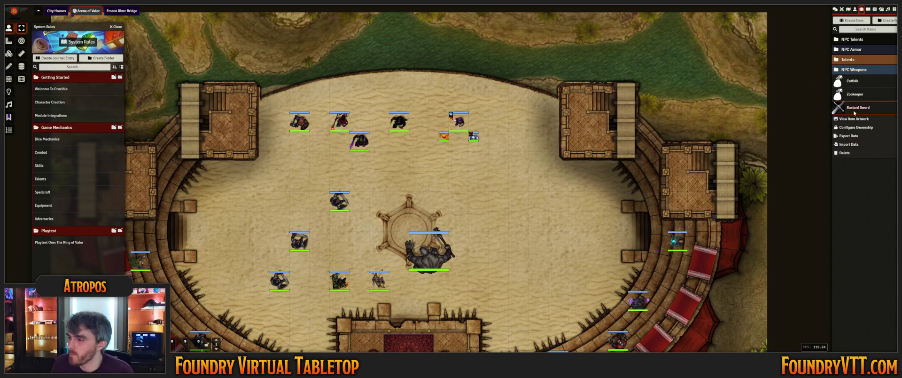
{"action": "left_click", "coordinate": [846, 152]}
{"action": "key", "text": "Return"}
{"action": "right_click", "coordinate": [854, 111]}
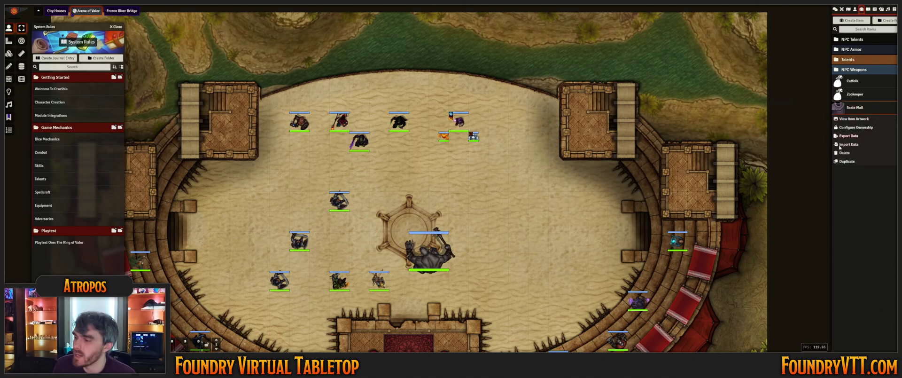
{"action": "left_click", "coordinate": [845, 151]}
{"action": "key", "text": "Return"}
{"action": "left_click", "coordinate": [895, 9]}
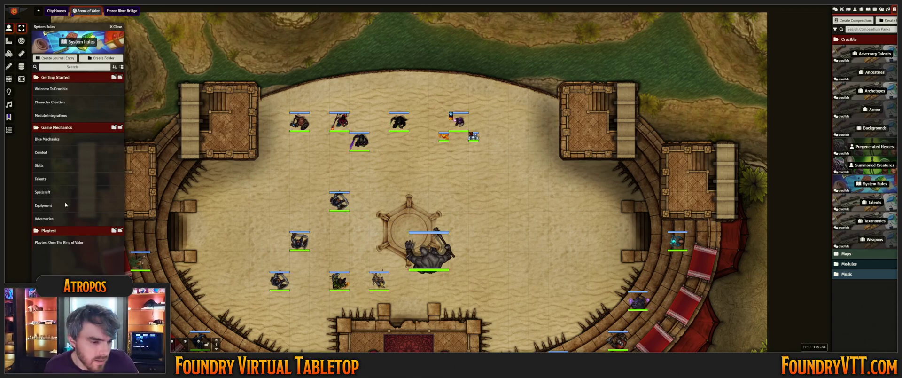
Read the Threat Categories section of the Adversaries rules, and close the journal and the System Rules compendium
{"action": "left_click", "coordinate": [45, 219]}
{"action": "scroll", "coordinate": [474, 146], "scroll_direction": "down", "scroll_amount": 3}
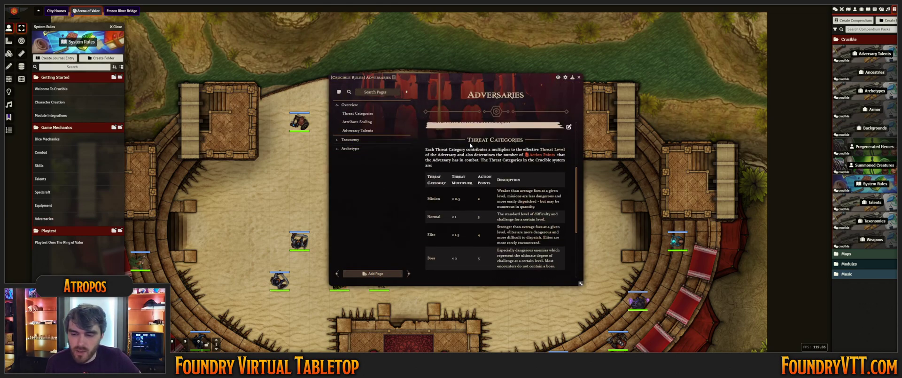
{"action": "scroll", "coordinate": [473, 156], "scroll_direction": "down", "scroll_amount": 2}
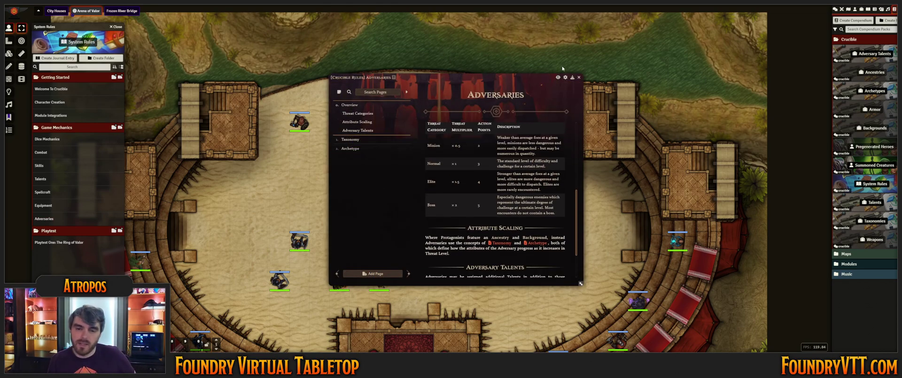
{"action": "left_click", "coordinate": [580, 76]}
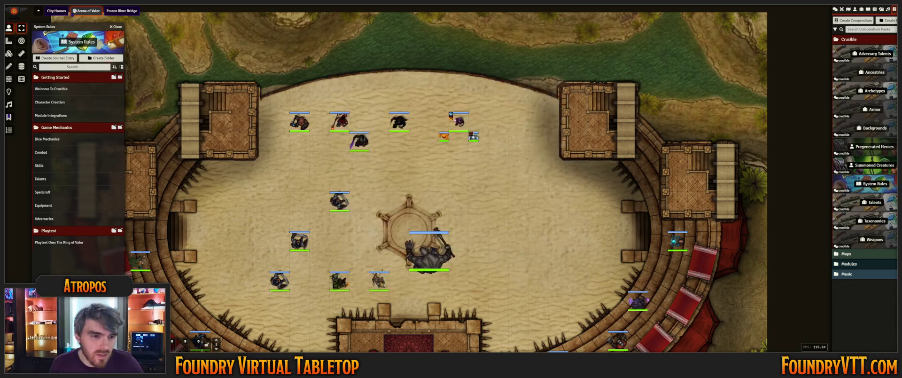
{"action": "left_click", "coordinate": [116, 27]}
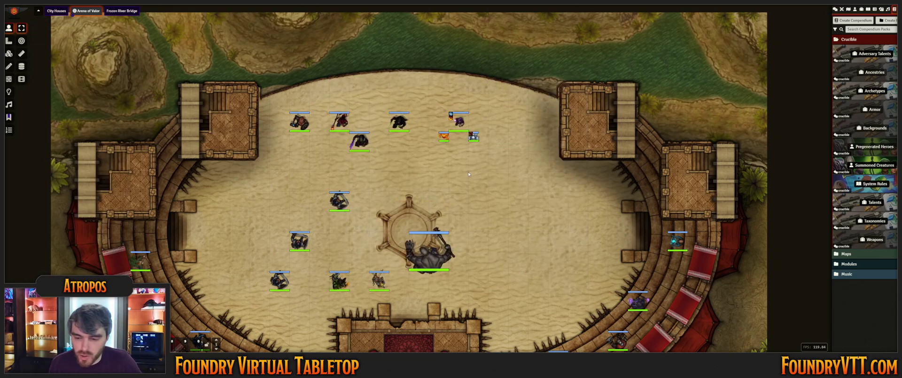
Show the Ogre Berserker's actor sheet and its Ogre taxonomy, placing the two windows apart for comparison
{"action": "left_click", "coordinate": [855, 9]}
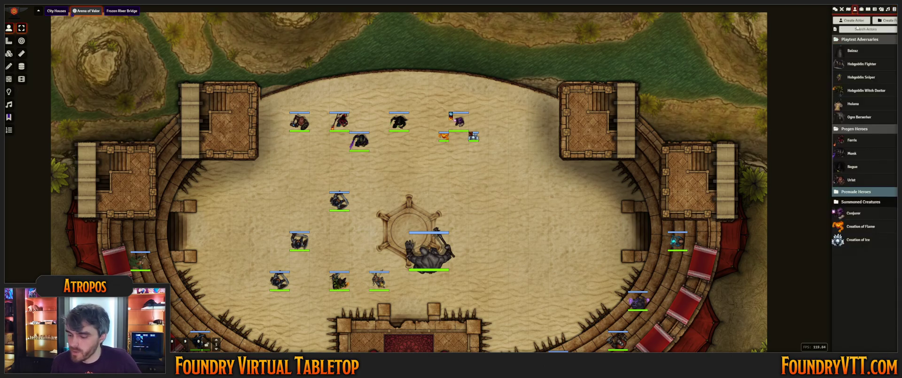
{"action": "left_click", "coordinate": [865, 119]}
{"action": "left_click_drag", "start_coordinate": [467, 127], "coordinate": [530, 160]}
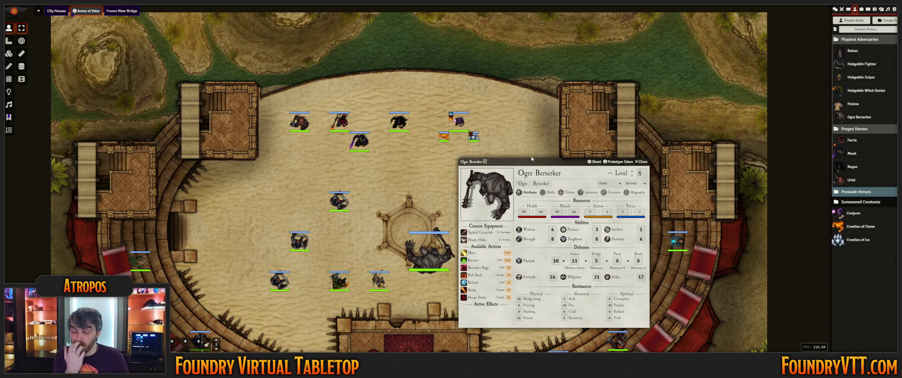
{"action": "left_click", "coordinate": [521, 185]}
{"action": "left_click_drag", "start_coordinate": [450, 53], "coordinate": [204, 29]}
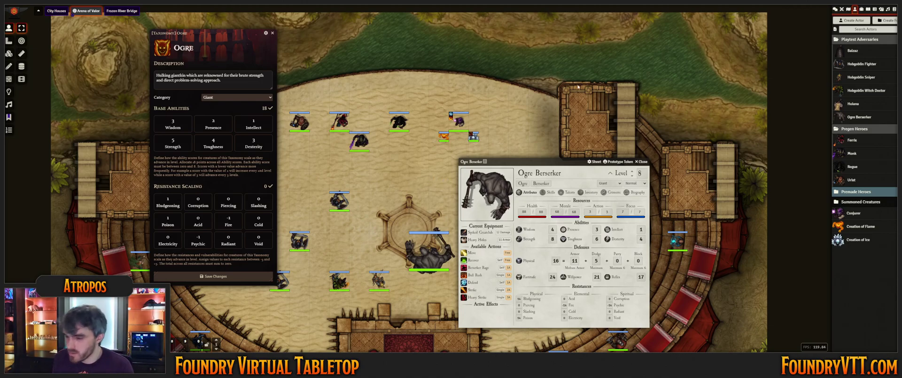
Create an Adversary actor named Ogre Mage, and move its sheet clear of the Ogre Berserker's
{"action": "left_click", "coordinate": [854, 21]}
{"action": "left_click", "coordinate": [792, 45]}
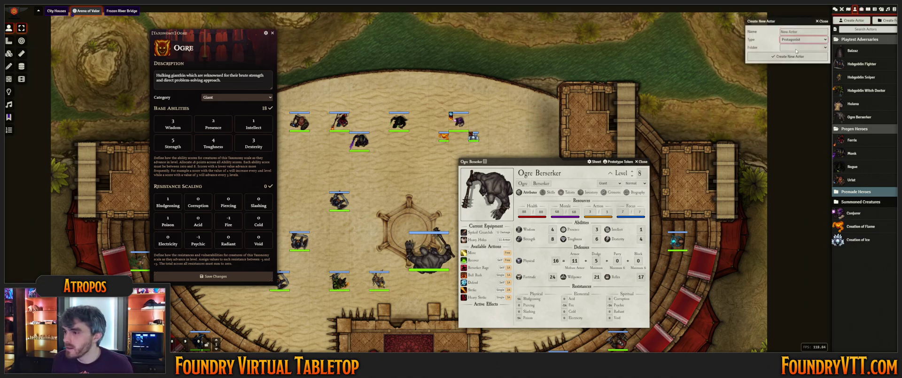
{"action": "type", "text": "Ogre M"}
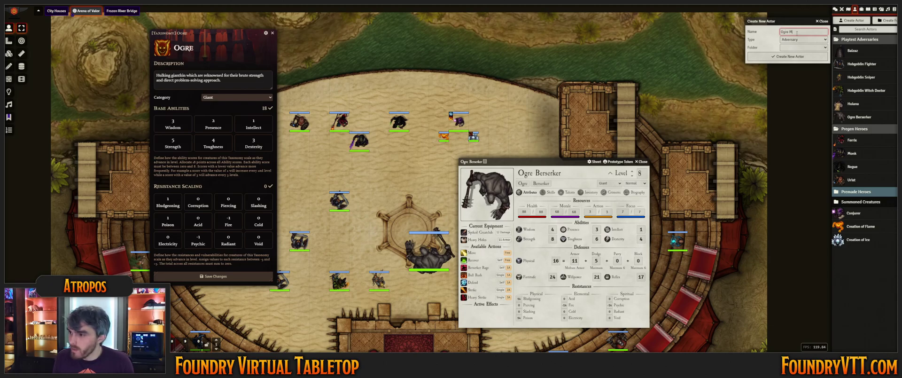
{"action": "type", "text": "age"}
{"action": "key", "text": "Return"}
{"action": "left_click_drag", "start_coordinate": [485, 88], "coordinate": [727, 9]}
Apply the Ogre taxonomy from the Giant folder of the Taxonomies compendium to the Ogre Mage, and close the compendium
{"action": "left_click", "coordinate": [895, 9]}
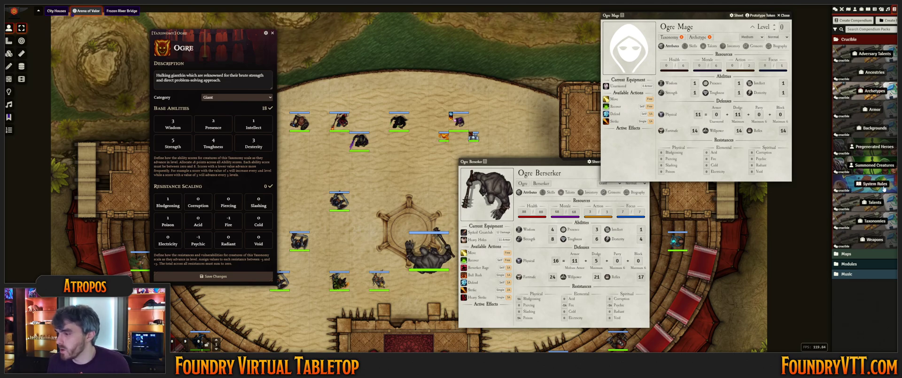
{"action": "left_click", "coordinate": [874, 221]}
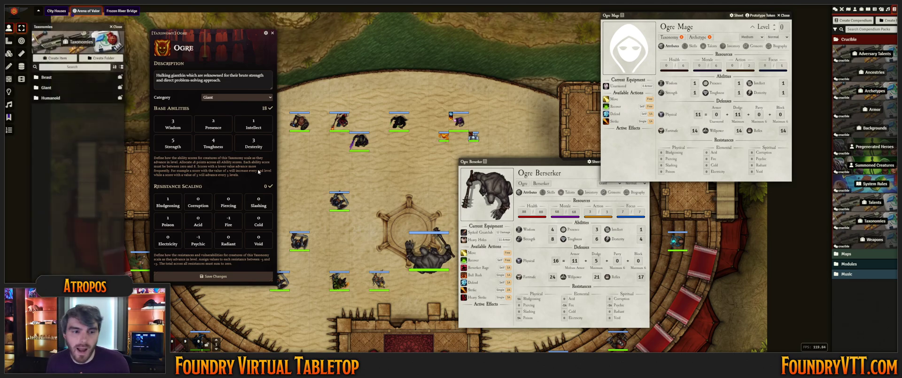
{"action": "left_click", "coordinate": [55, 88]}
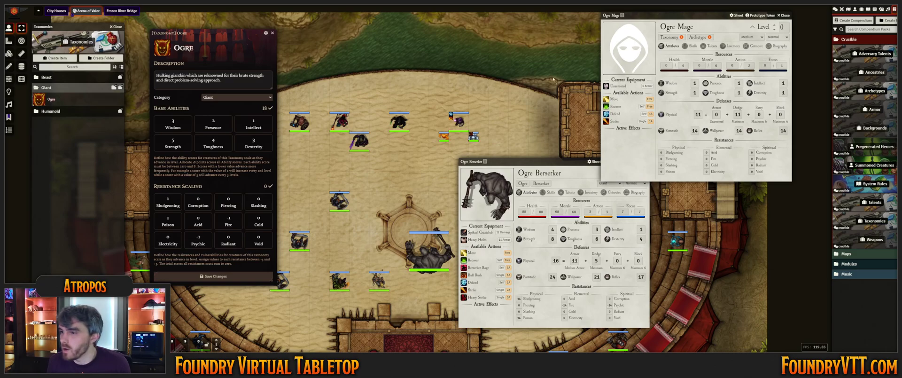
{"action": "left_click_drag", "start_coordinate": [554, 80], "coordinate": [676, 69]}
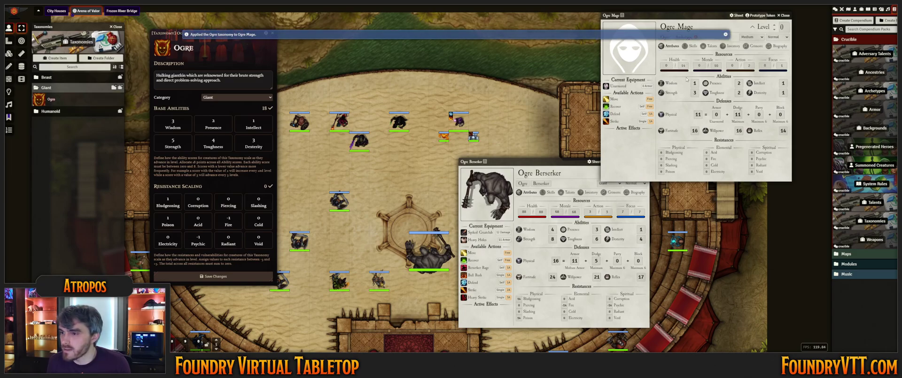
{"action": "left_click", "coordinate": [116, 27]}
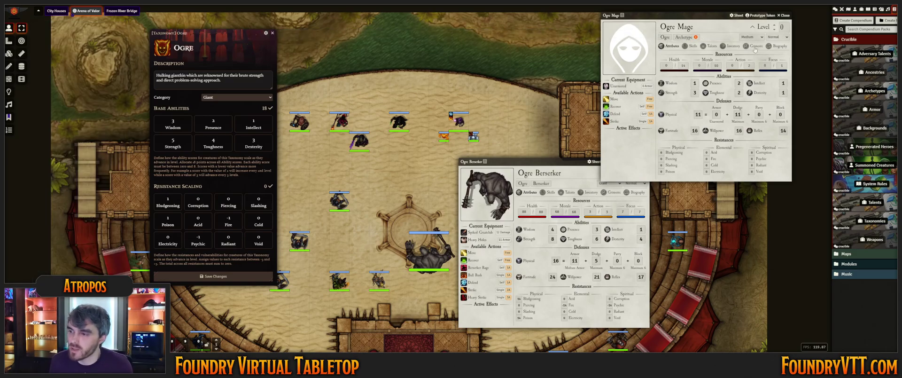
Rearrange the ogre sheets, replace the open Ogre taxonomy with the Ogre Berserker's Berserker archetype to examine it, and close it
{"action": "left_click_drag", "start_coordinate": [705, 15], "coordinate": [723, 24]}
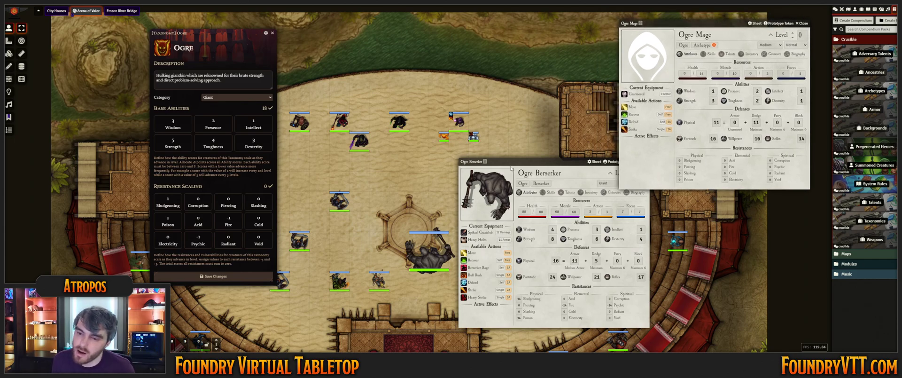
{"action": "left_click_drag", "start_coordinate": [511, 167], "coordinate": [390, 174]}
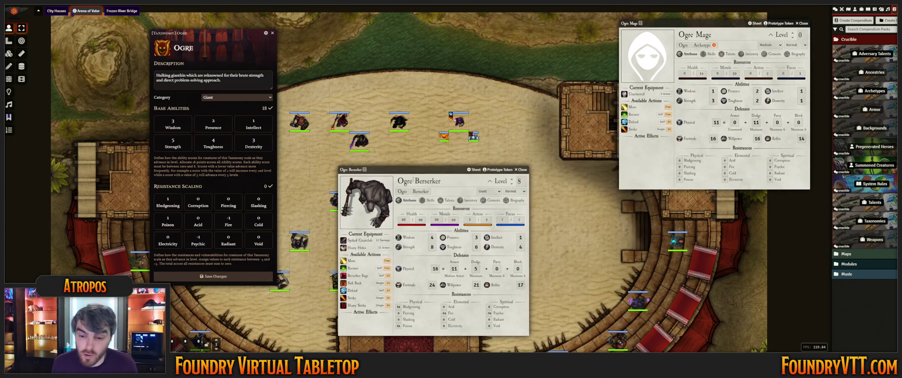
{"action": "left_click", "coordinate": [272, 33]}
{"action": "left_click", "coordinate": [418, 192]}
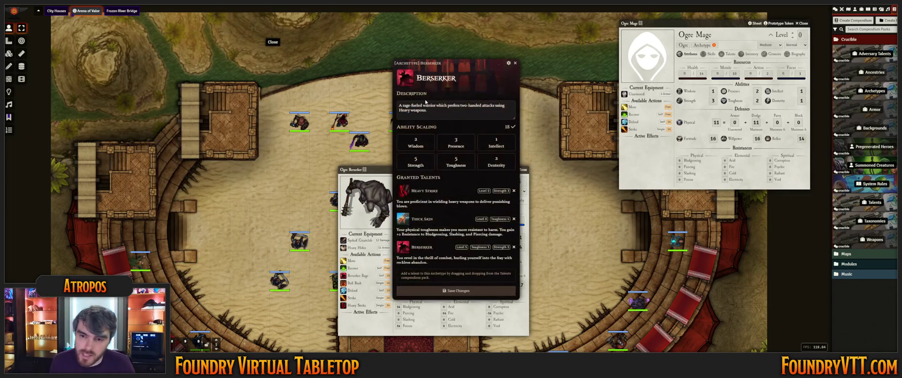
{"action": "left_click_drag", "start_coordinate": [451, 70], "coordinate": [252, 69]}
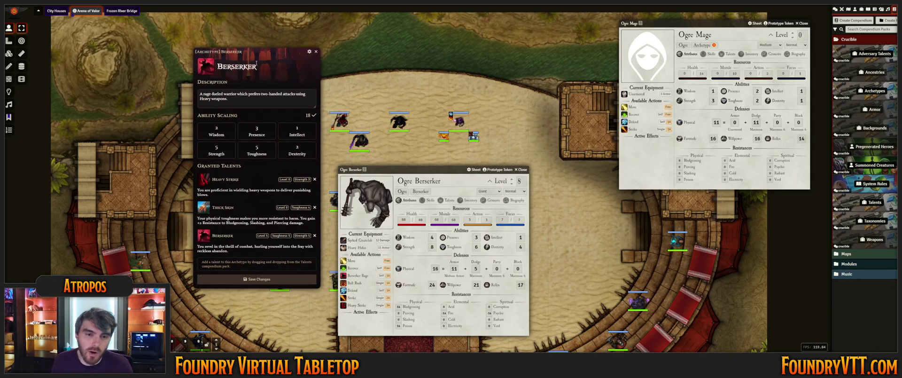
{"action": "left_click", "coordinate": [315, 51]}
{"action": "left_click_drag", "start_coordinate": [376, 170], "coordinate": [235, 103]}
Look through the Beasts and Humanoids folders of the Archetypes compendium for existing archetypes, and close it
{"action": "left_click", "coordinate": [875, 221]}
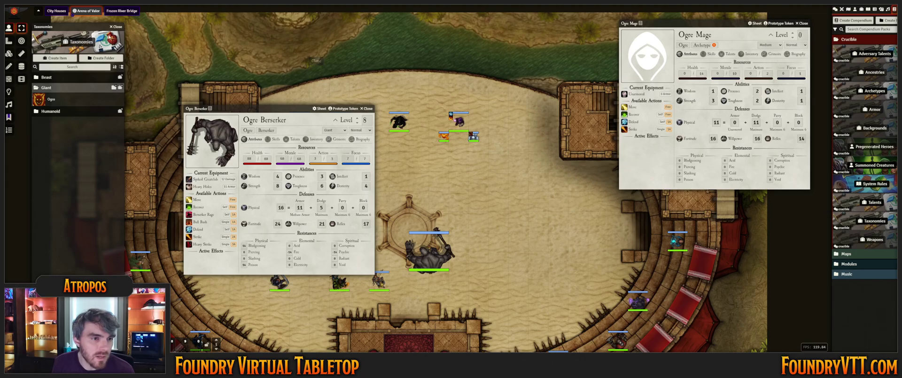
{"action": "left_click", "coordinate": [116, 27]}
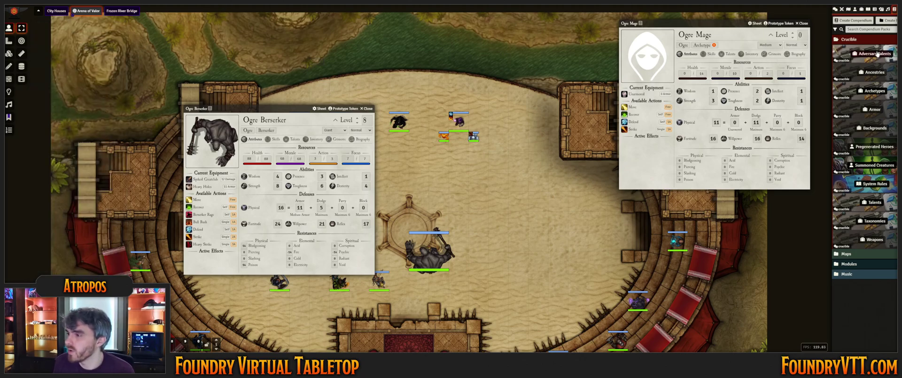
{"action": "left_click", "coordinate": [875, 91]}
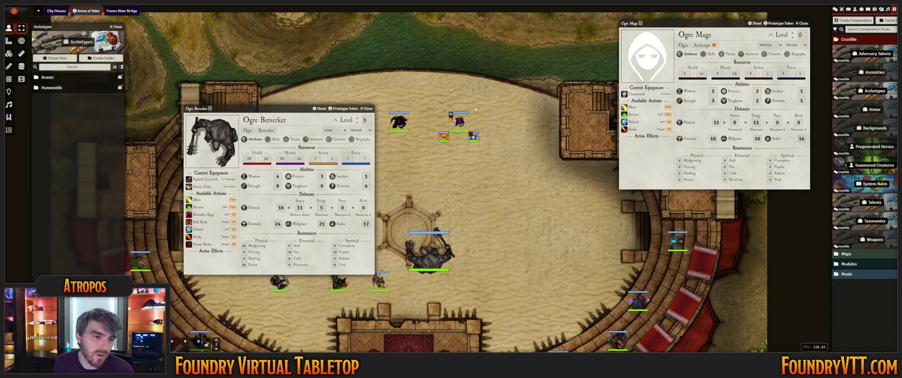
{"action": "left_click", "coordinate": [51, 88]}
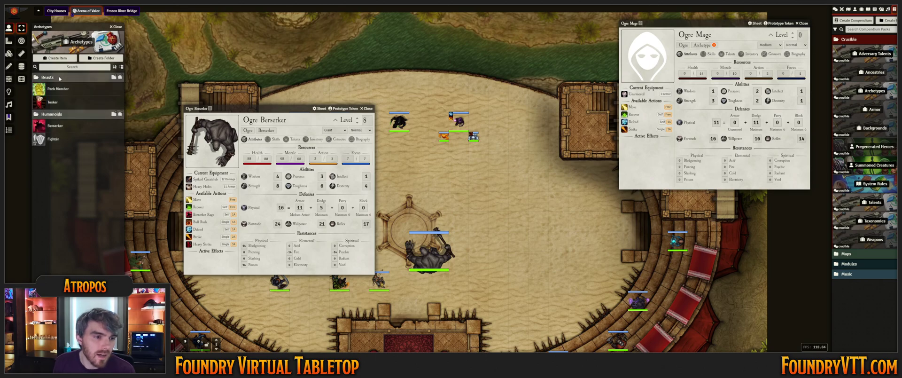
{"action": "left_click", "coordinate": [116, 26]}
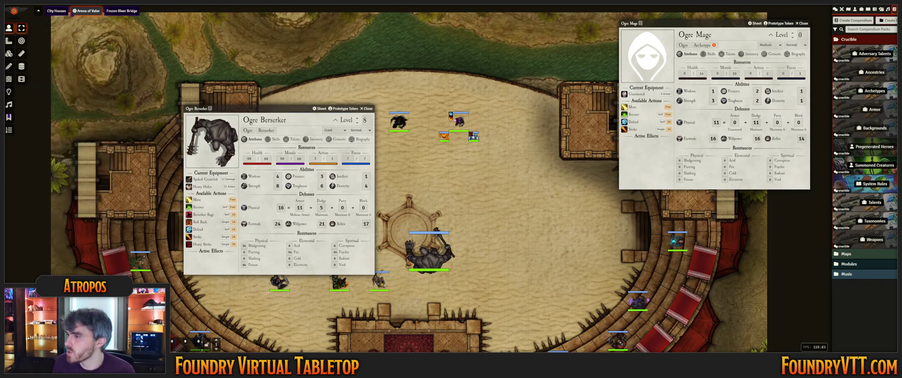
Create a world item of type Archetype named Mage
{"action": "left_click", "coordinate": [862, 9]}
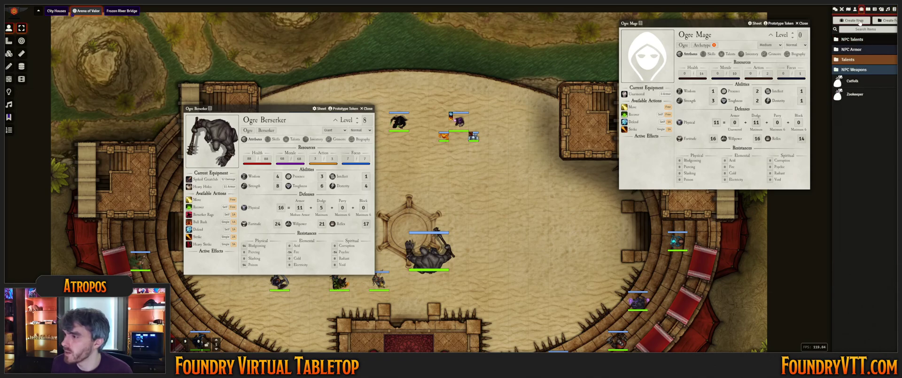
{"action": "left_click", "coordinate": [858, 20]}
{"action": "left_click", "coordinate": [803, 39]}
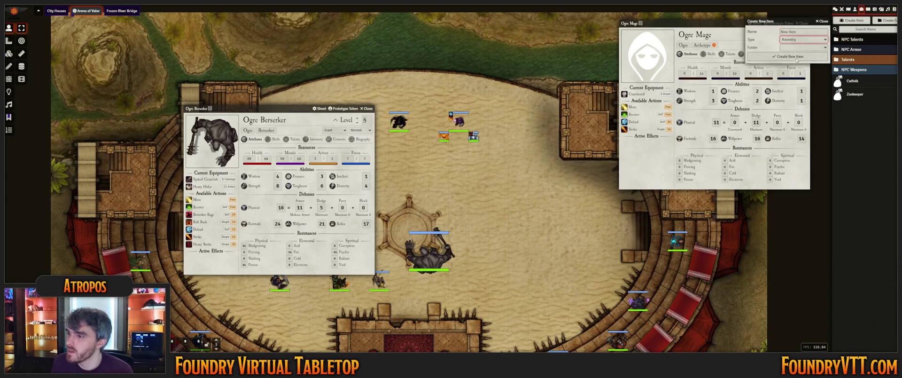
{"action": "left_click", "coordinate": [795, 47]}
{"action": "type", "text": "Mage"}
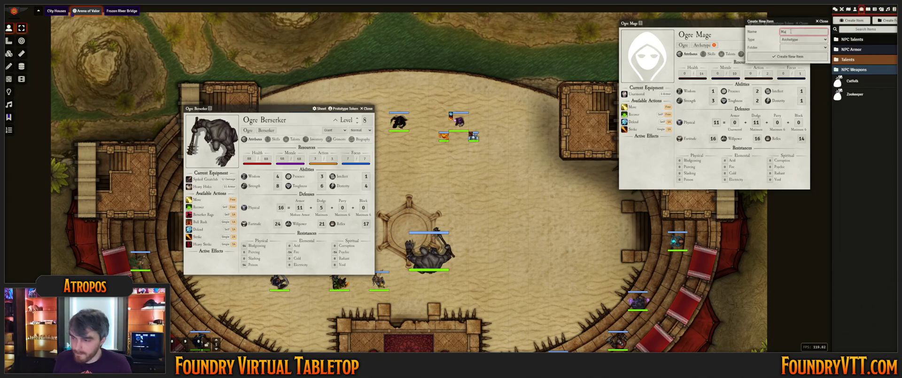
{"action": "key", "text": "Return"}
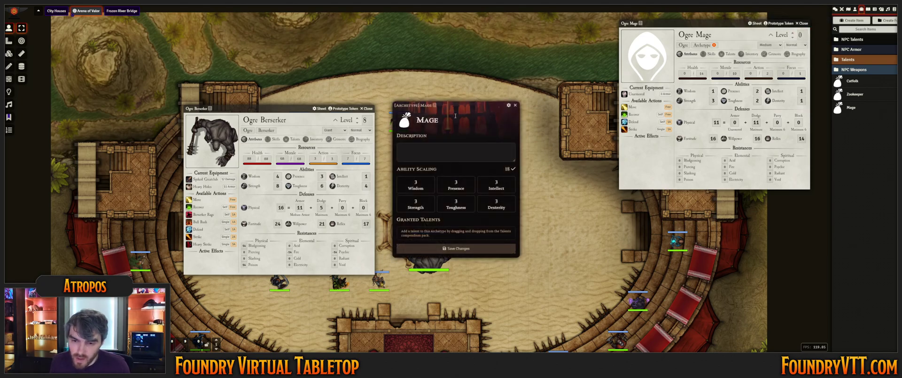
Enter "A mage archetype." as the Mage archetype's description
{"action": "left_click", "coordinate": [428, 149]}
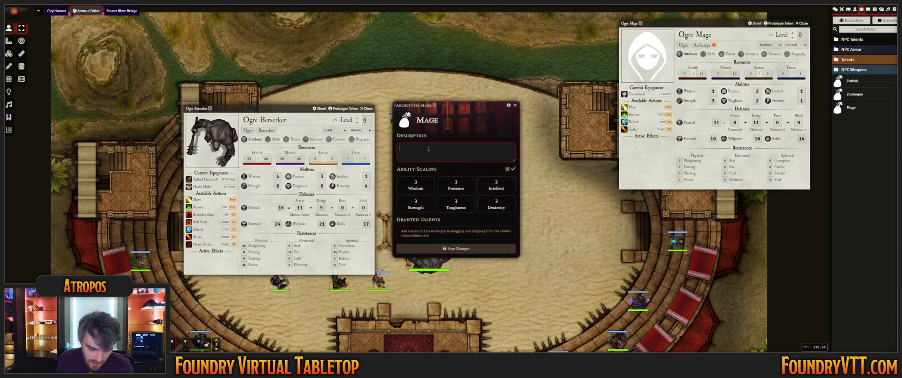
{"action": "type", "text": "A mage arch"}
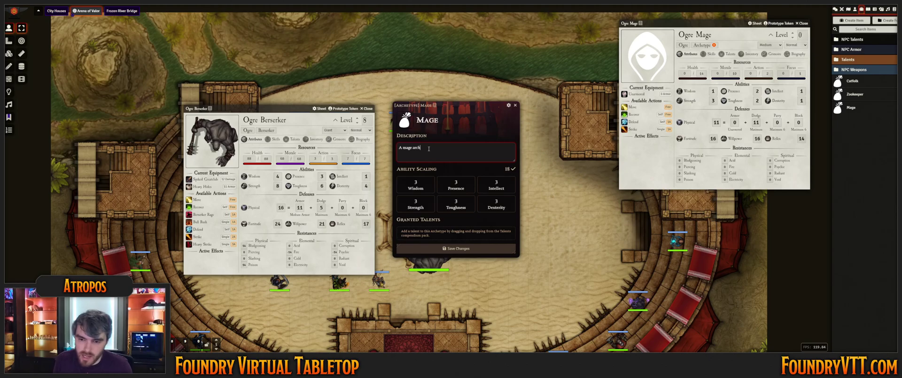
{"action": "type", "text": "etype."}
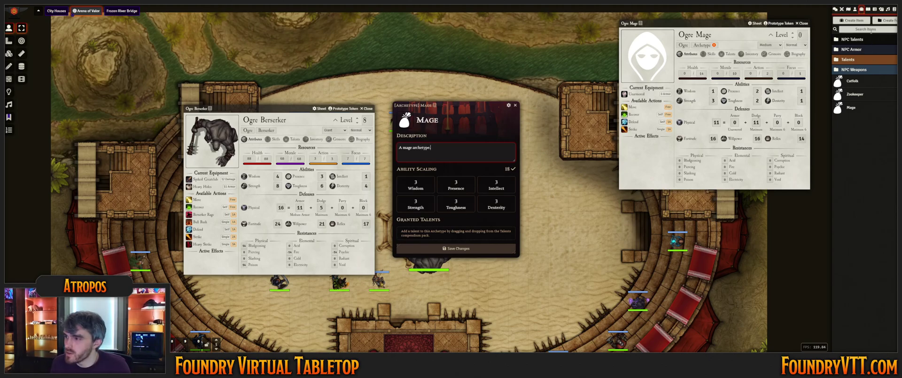
Review the Berserker archetype's ability scaling and granted talents as a reference, and close it
{"action": "left_click", "coordinate": [267, 130]}
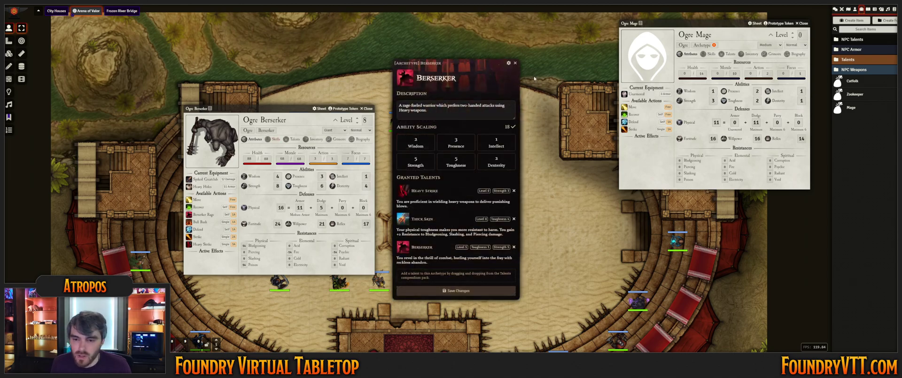
{"action": "left_click_drag", "start_coordinate": [453, 62], "coordinate": [197, 62]}
{"action": "left_click", "coordinate": [266, 63]}
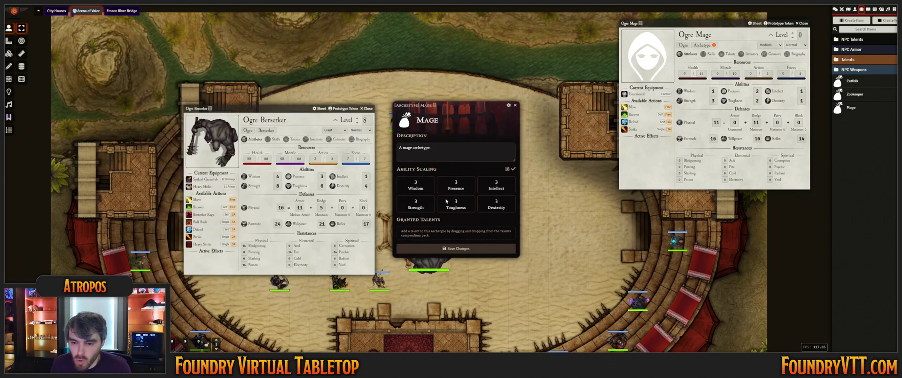
Set the Mage archetype's ability scaling to 4 for Wisdom, Presence and Intellect, and 2 for Strength, Toughness and Dexterity
{"action": "left_click", "coordinate": [493, 182]}
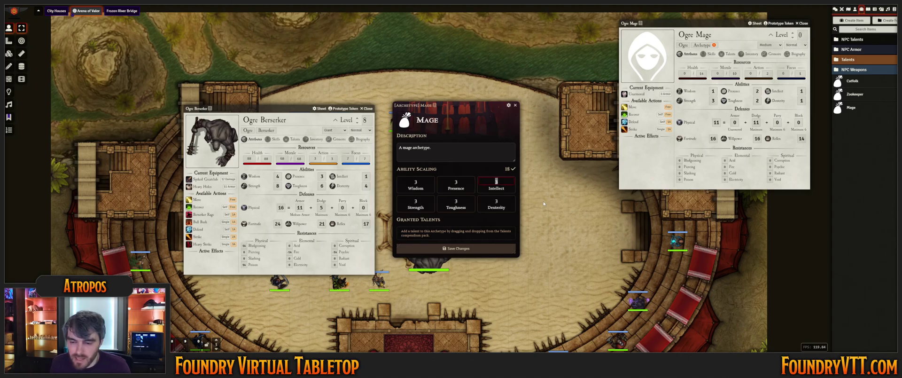
{"action": "type", "text": "4"}
{"action": "key", "text": "shift+Tab"}
{"action": "type", "text": "4"}
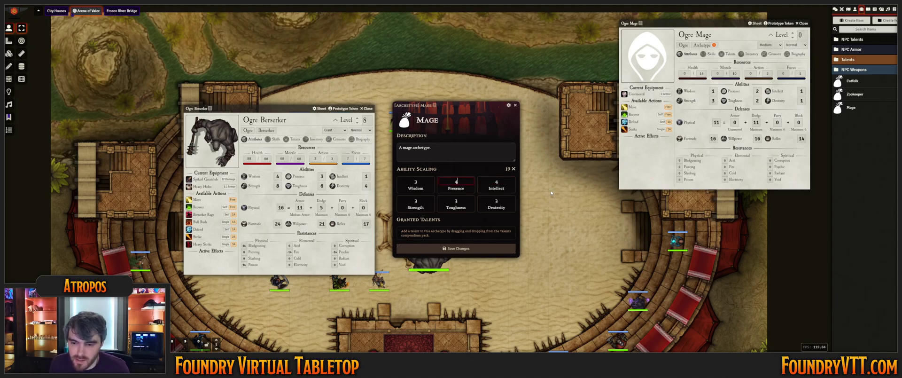
{"action": "left_click", "coordinate": [402, 179]}
{"action": "type", "text": "4"}
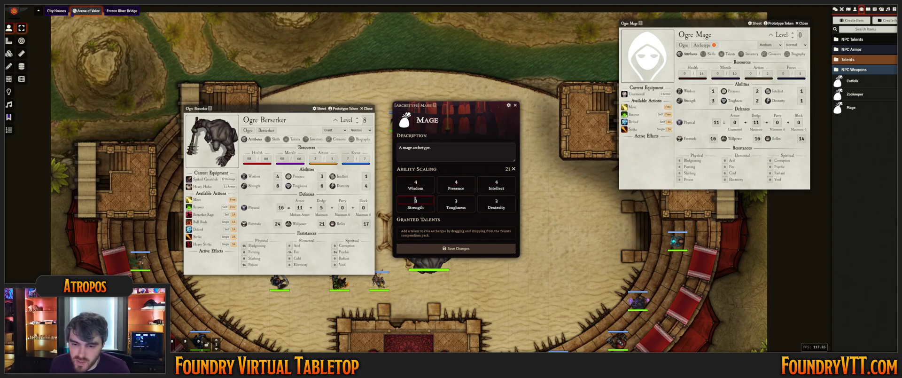
{"action": "left_click", "coordinate": [450, 202]}
{"action": "type", "text": "2"}
{"action": "left_click", "coordinate": [491, 202]}
{"action": "type", "text": "2"}
{"action": "left_click", "coordinate": [538, 220]}
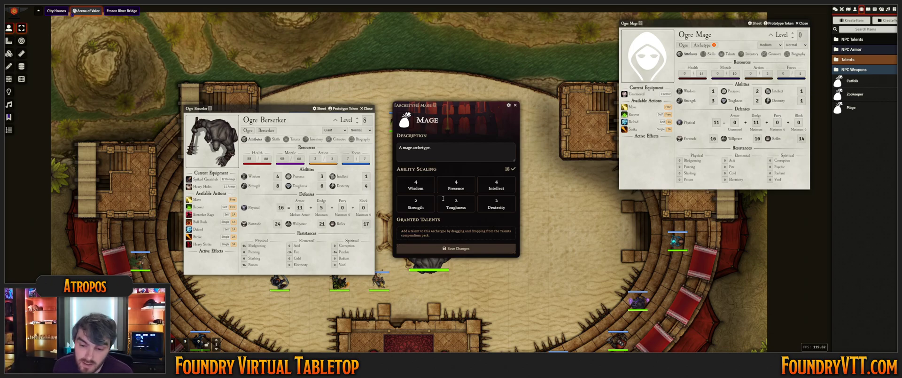
Open the Talents compendium, clear its search filter, and add the Counter Spell talent from Spellcraft Actions to the Mage archetype
{"action": "left_click", "coordinate": [894, 9]}
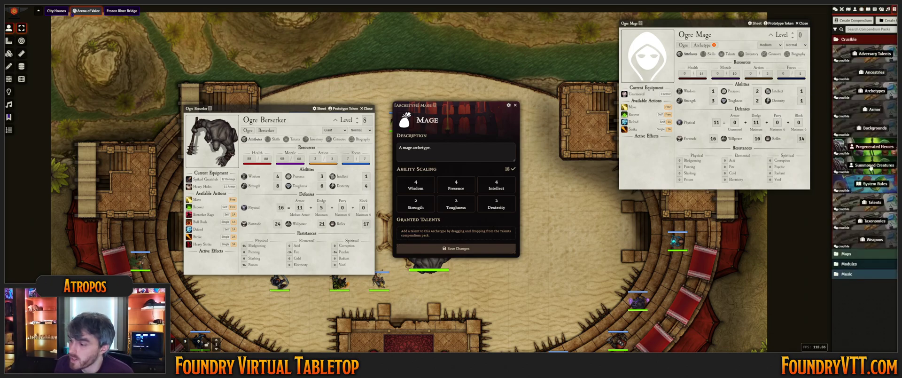
{"action": "left_click", "coordinate": [879, 203]}
{"action": "left_click_drag", "start_coordinate": [345, 15], "coordinate": [224, 32]}
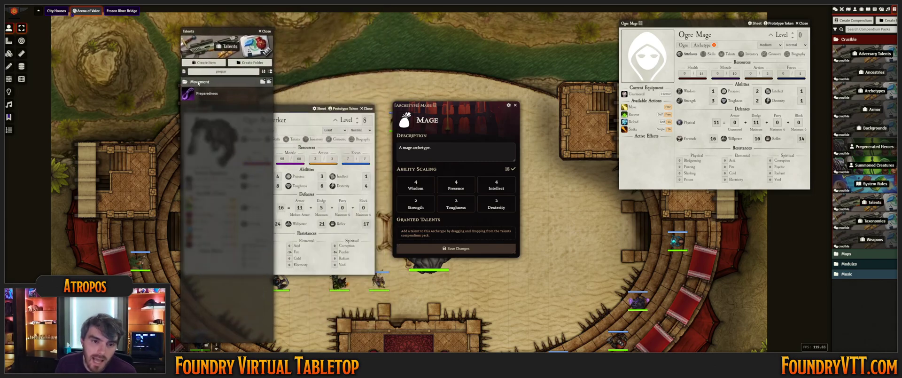
{"action": "left_click_drag", "start_coordinate": [227, 71], "coordinate": [207, 70]}
{"action": "key", "text": "BackSpace"}
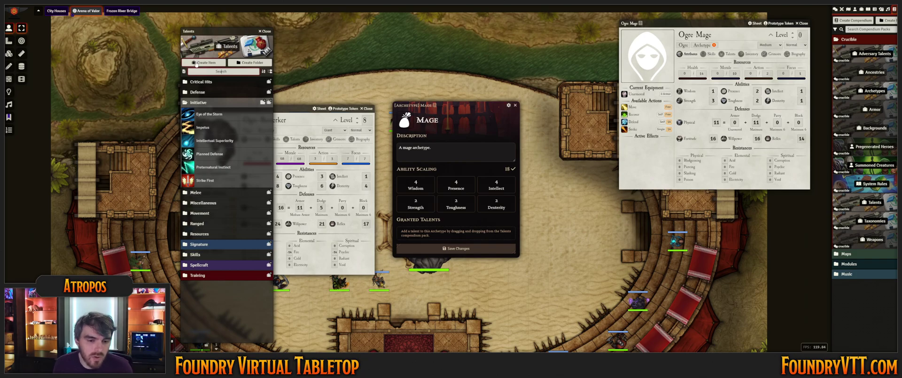
{"action": "left_click", "coordinate": [199, 104]}
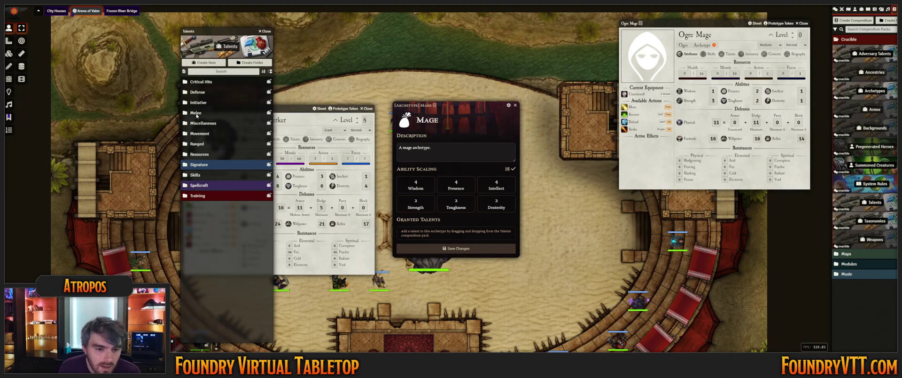
{"action": "left_click", "coordinate": [216, 185]}
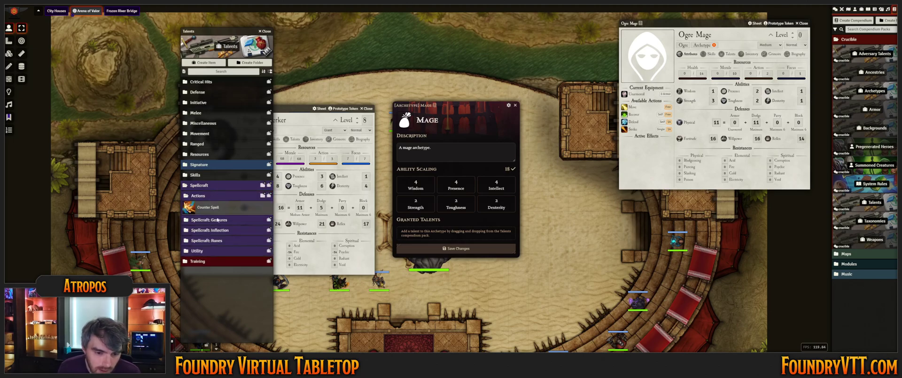
{"action": "left_click_drag", "start_coordinate": [209, 214], "coordinate": [453, 243]}
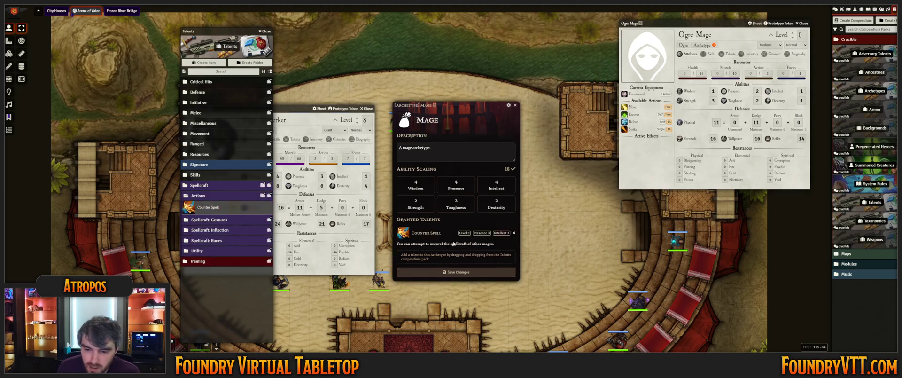
Add the Rune: Flame and Rune: Death talents from the Spellcraft: Runes folder to the Mage archetype
{"action": "left_click", "coordinate": [206, 240]}
{"action": "scroll", "coordinate": [206, 240], "scroll_direction": "down", "scroll_amount": 1}
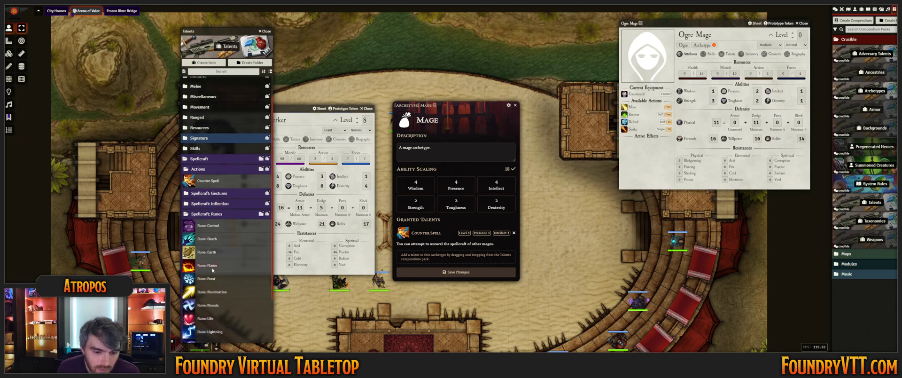
{"action": "left_click_drag", "start_coordinate": [211, 265], "coordinate": [425, 263]}
{"action": "scroll", "coordinate": [236, 245], "scroll_direction": "down", "scroll_amount": 2}
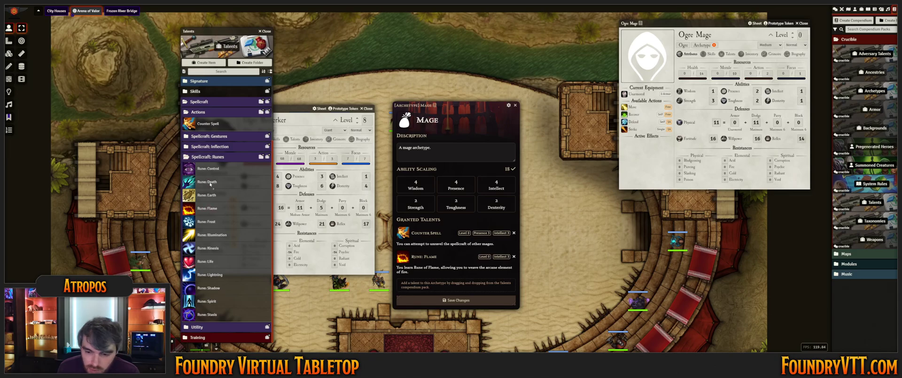
{"action": "left_click_drag", "start_coordinate": [209, 187], "coordinate": [461, 288]}
Add the Gesture: Fan, Gesture: Ray and Gesture: Arrow talents from the Spellcraft: Gestures folder to the Mage archetype
{"action": "left_click", "coordinate": [200, 158]}
{"action": "left_click", "coordinate": [207, 121]}
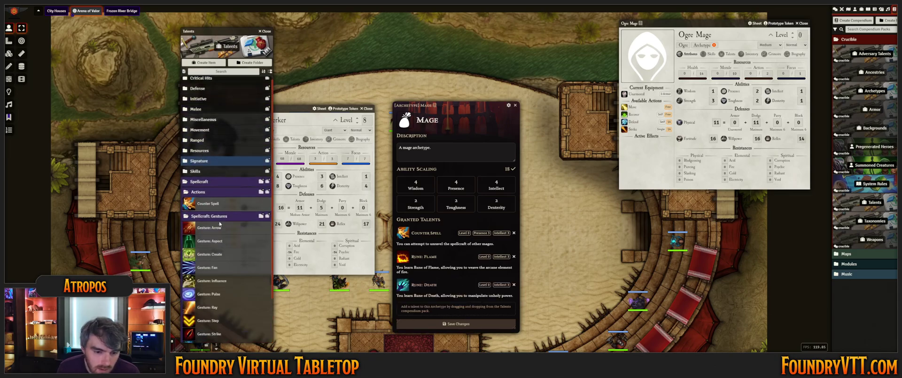
{"action": "left_click_drag", "start_coordinate": [207, 214], "coordinate": [464, 308]}
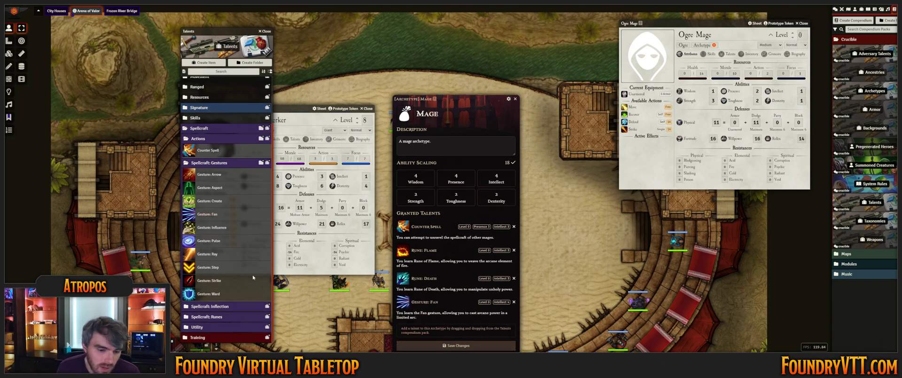
{"action": "left_click_drag", "start_coordinate": [201, 257], "coordinate": [462, 332]}
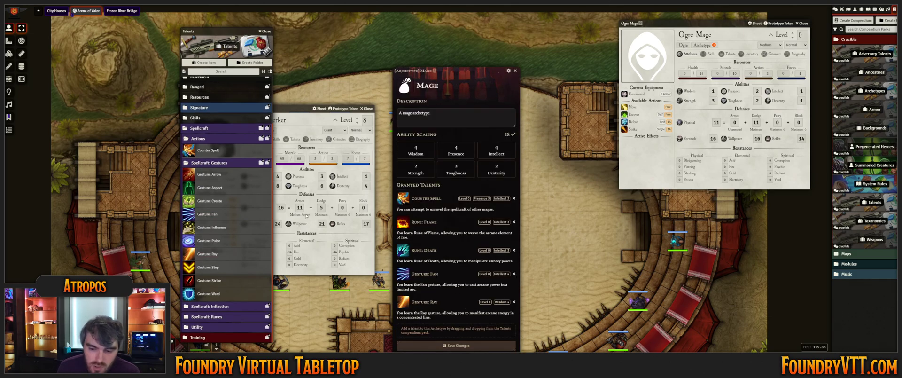
{"action": "left_click_drag", "start_coordinate": [201, 176], "coordinate": [463, 336]}
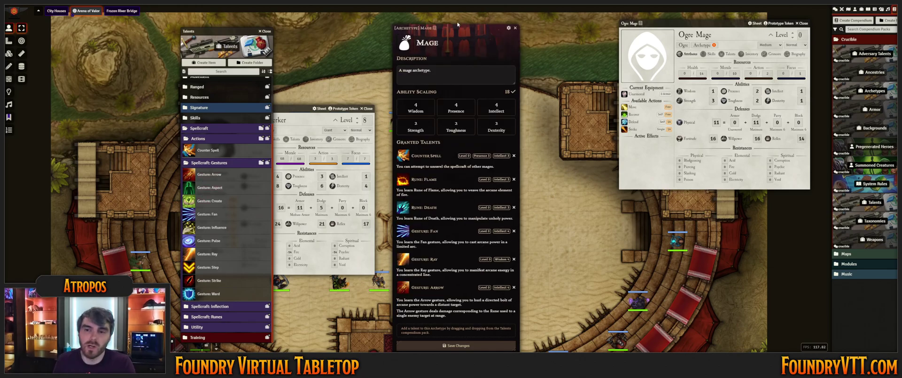
Close the Talents compendium and save the changes to the Mage archetype
{"action": "left_click_drag", "start_coordinate": [460, 26], "coordinate": [441, 12]}
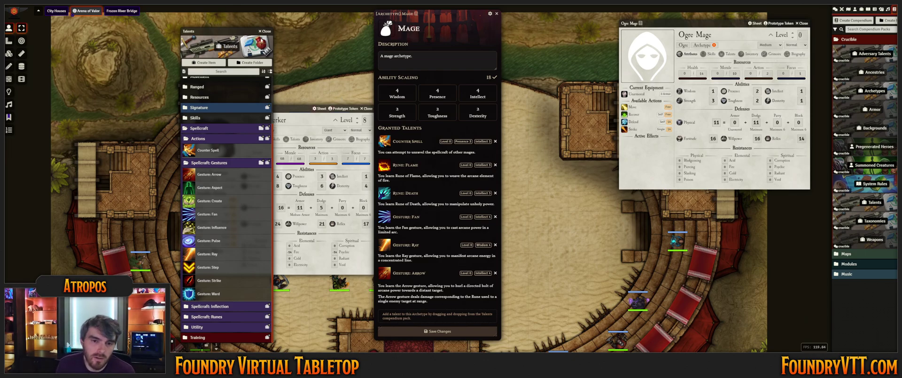
{"action": "left_click", "coordinate": [264, 31]}
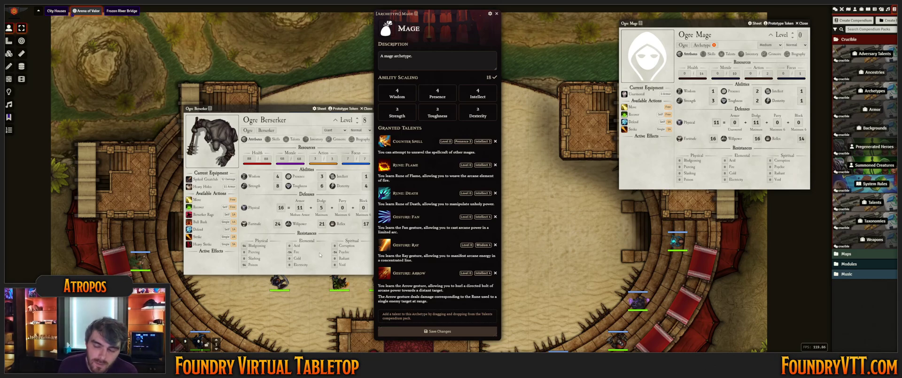
{"action": "left_click", "coordinate": [438, 332]}
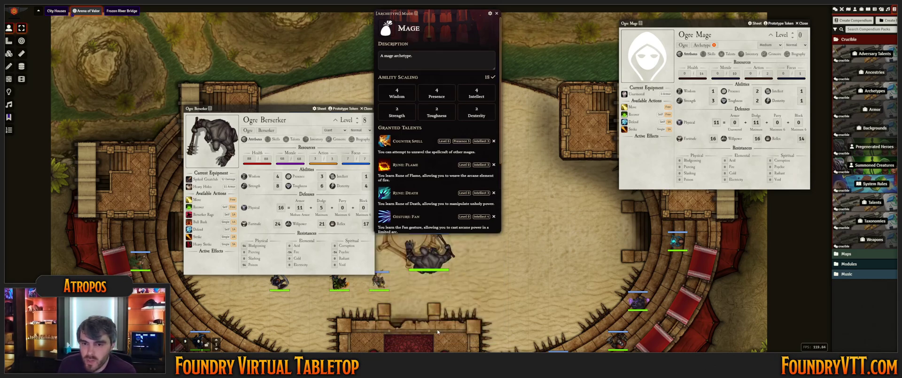
Apply the Mage archetype from the world items to the Ogre Mage actor and check its talents
{"action": "left_click", "coordinate": [861, 8]}
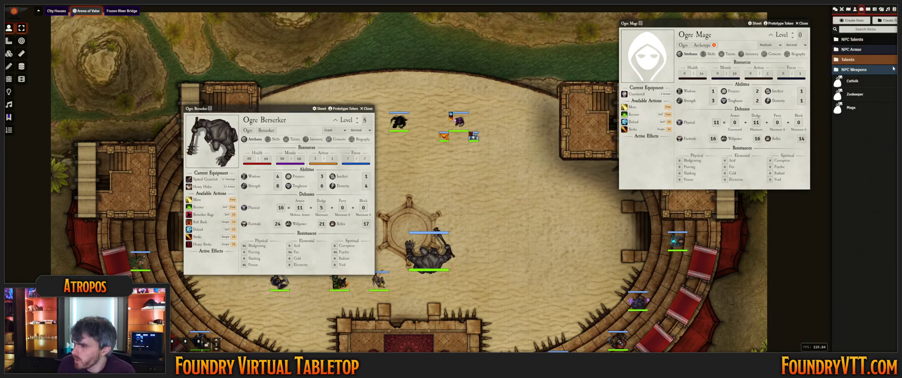
{"action": "left_click_drag", "start_coordinate": [850, 110], "coordinate": [702, 52]}
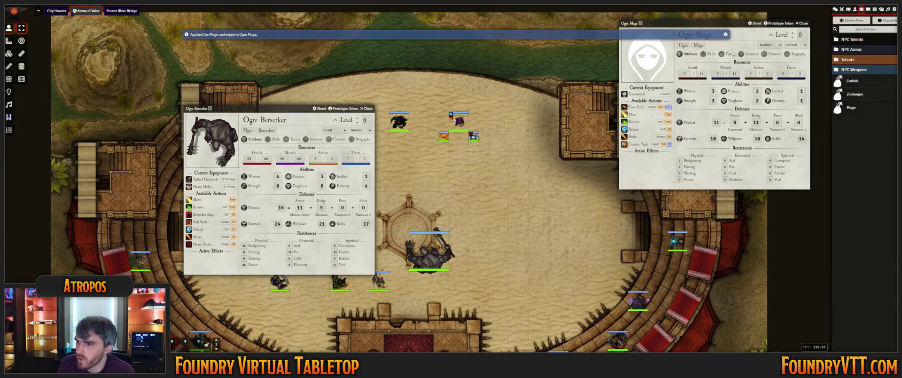
{"action": "left_click_drag", "start_coordinate": [706, 23], "coordinate": [506, 69]}
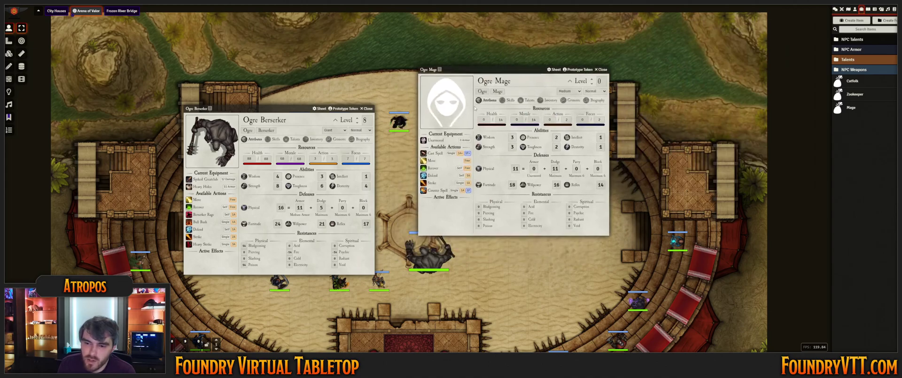
{"action": "left_click", "coordinate": [528, 100]}
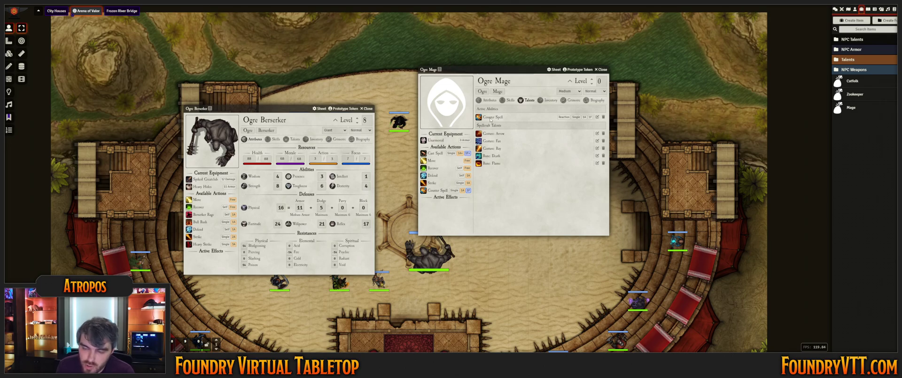
{"action": "left_click", "coordinate": [486, 100]}
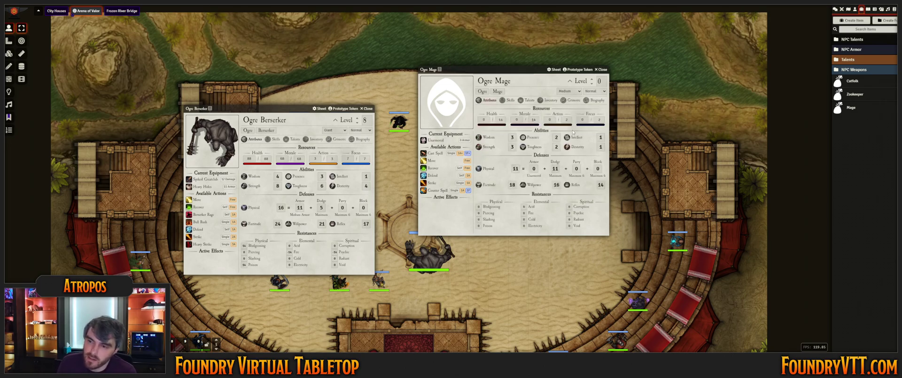
Open the Ogre Mage's Ogre taxonomy and Mage archetype and place them on either side of the actor sheets for comparison
{"action": "left_click_drag", "start_coordinate": [523, 68], "coordinate": [494, 116]}
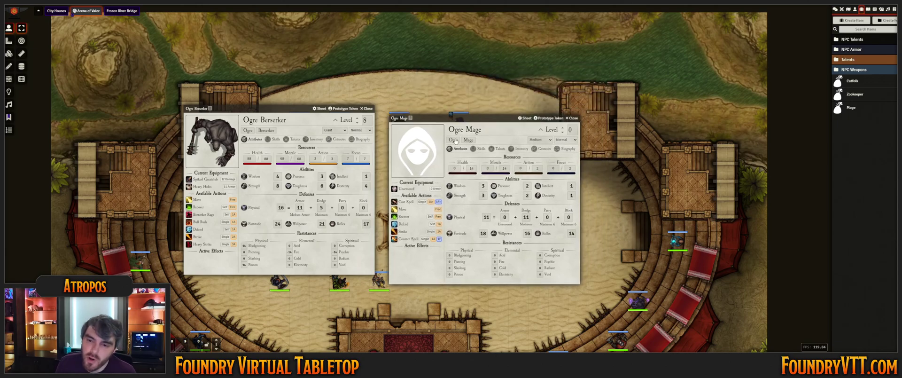
{"action": "left_click", "coordinate": [453, 140]}
{"action": "left_click_drag", "start_coordinate": [442, 52], "coordinate": [340, 45]}
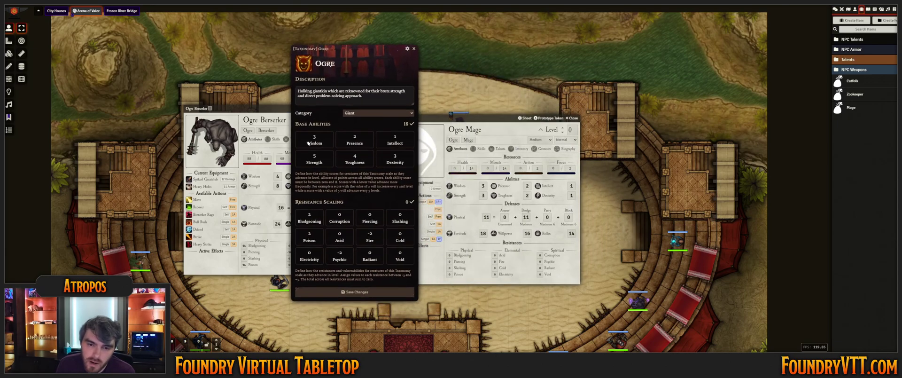
{"action": "left_click", "coordinate": [469, 139]}
{"action": "left_click_drag", "start_coordinate": [450, 21], "coordinate": [650, 18]}
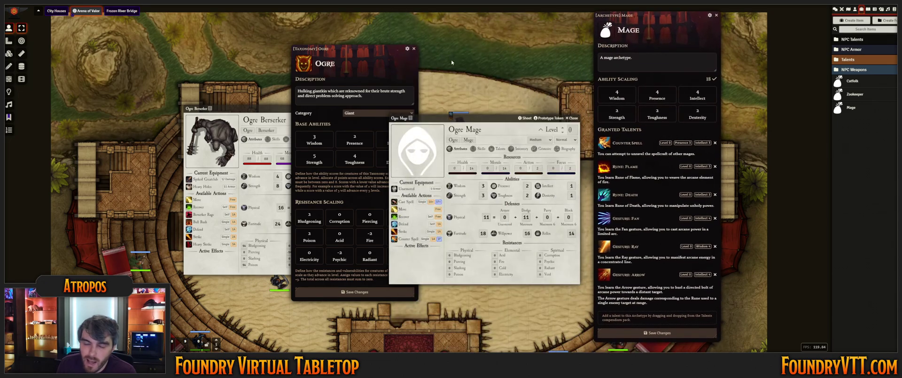
{"action": "left_click_drag", "start_coordinate": [348, 48], "coordinate": [145, 29]}
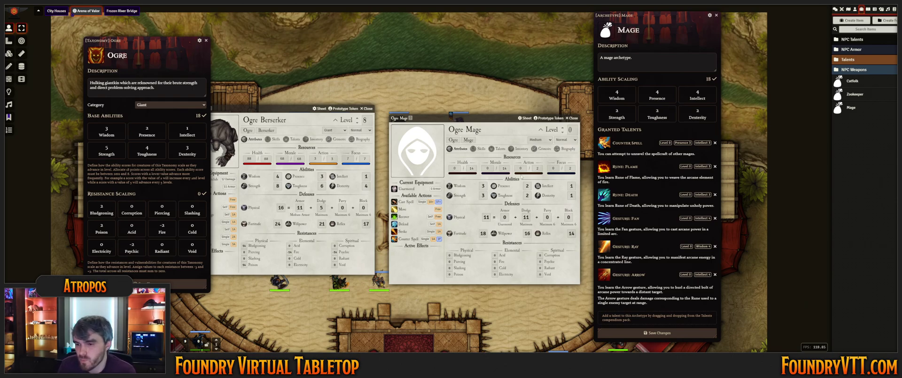
Raise the Ogre Mage's level to 12, closing the Mage archetype window along the way
{"action": "left_click", "coordinate": [563, 128]}
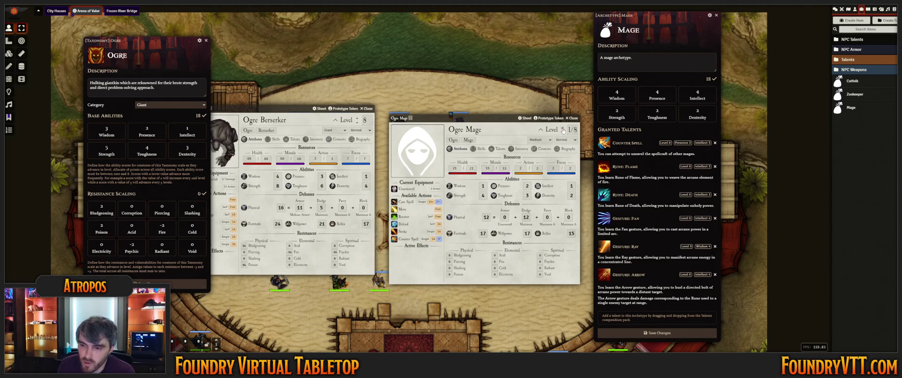
{"action": "left_click", "coordinate": [716, 15]}
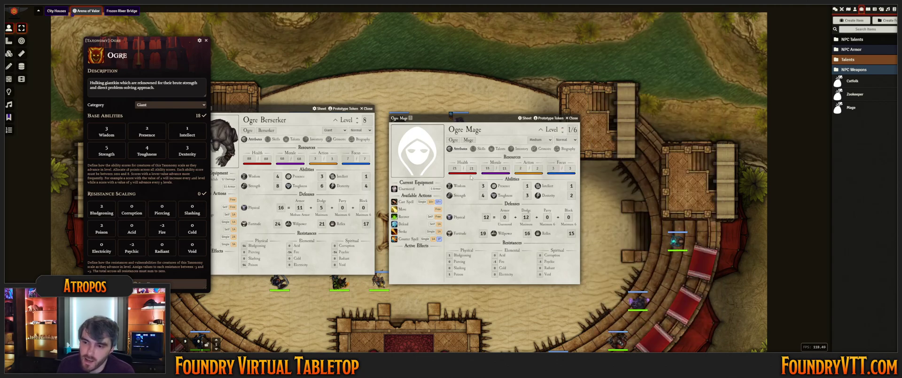
{"action": "left_click", "coordinate": [563, 127]}
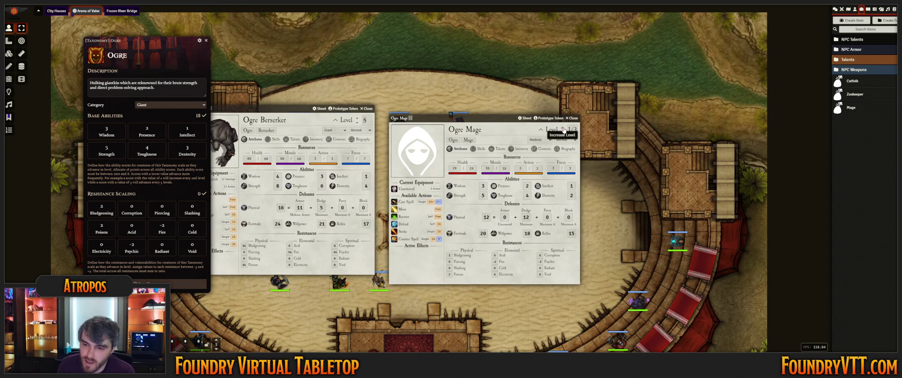
{"action": "left_click", "coordinate": [563, 128]}
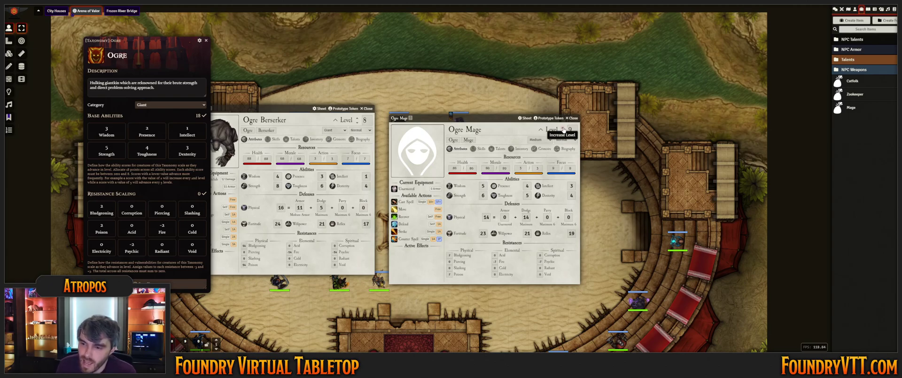
{"action": "left_click", "coordinate": [563, 130]}
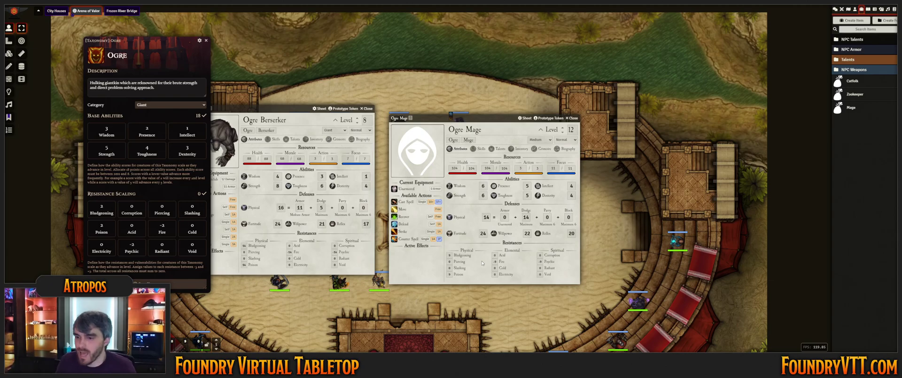
Find the Necromancer talent in the Talents compendium, add it to the Ogre Mage, and close the compendium
{"action": "left_click", "coordinate": [895, 9]}
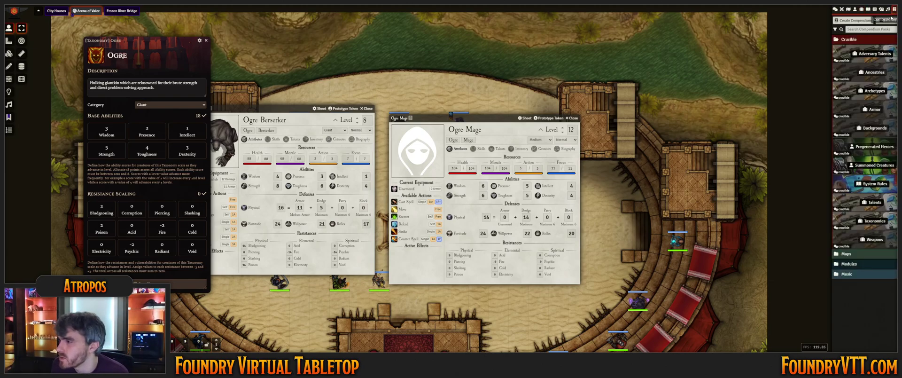
{"action": "left_click", "coordinate": [874, 201]}
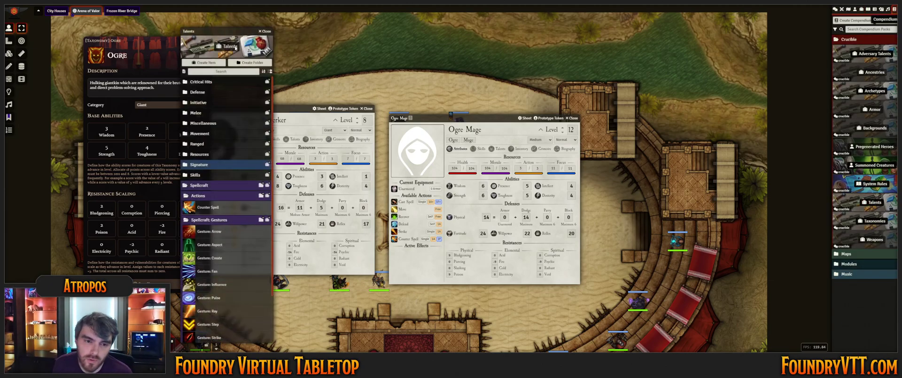
{"action": "left_click", "coordinate": [202, 197]}
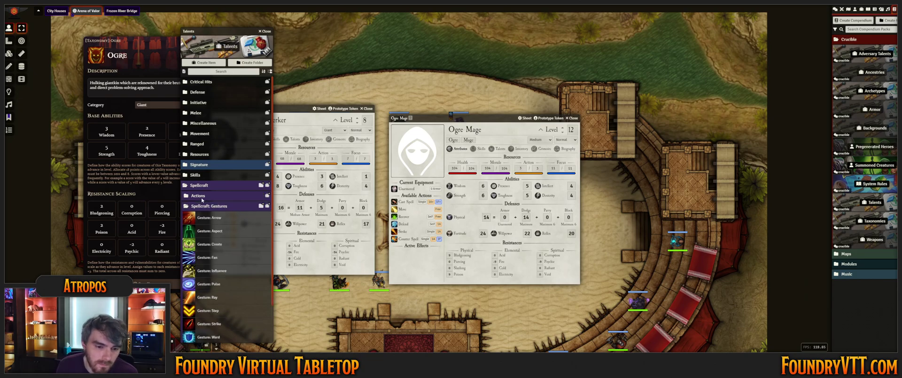
{"action": "left_click", "coordinate": [212, 207]}
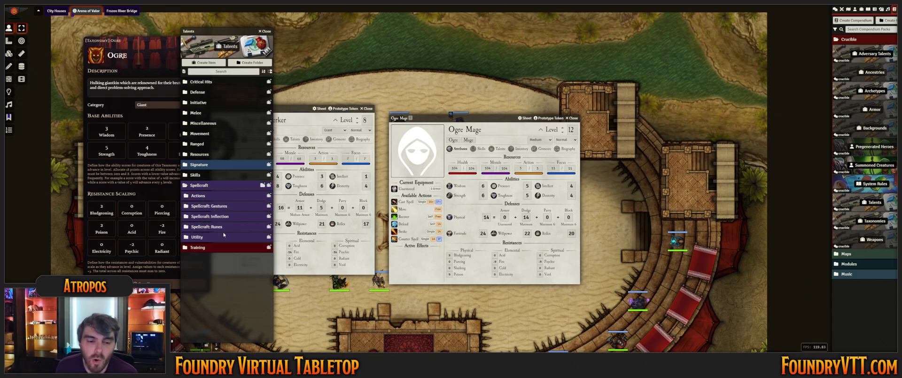
{"action": "left_click", "coordinate": [498, 149]}
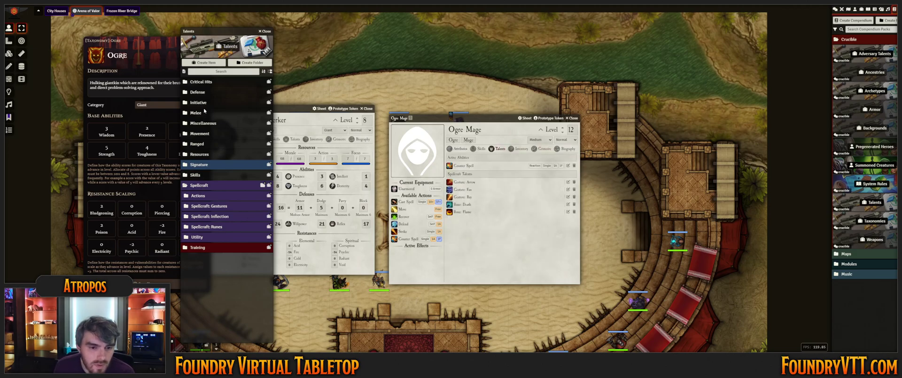
{"action": "left_click", "coordinate": [229, 72]}
{"action": "type", "text": "necro"}
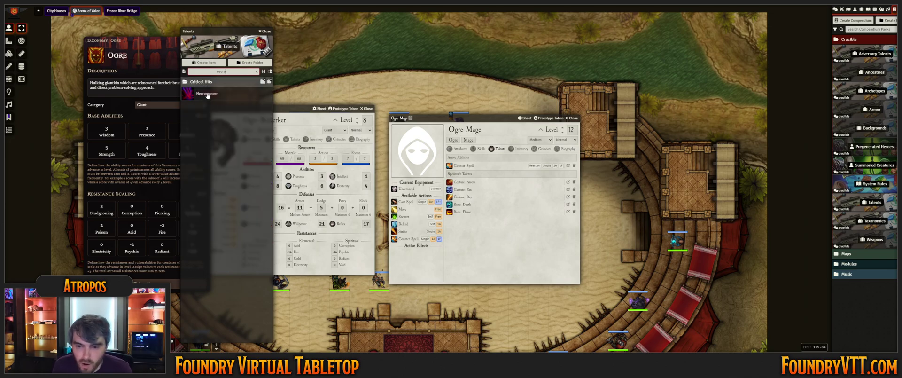
{"action": "left_click_drag", "start_coordinate": [207, 96], "coordinate": [505, 213]}
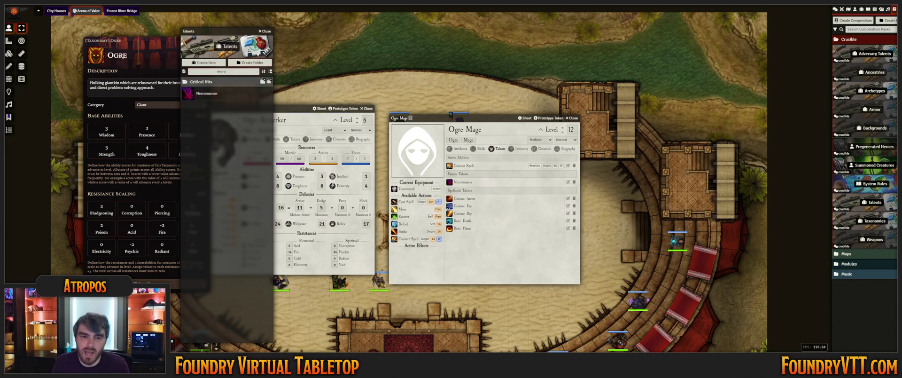
{"action": "left_click", "coordinate": [266, 32]}
Place an Ogre Mage token in the arena just below the Conjurer and its summons, with the token's sheet open beside them
{"action": "left_click_drag", "start_coordinate": [504, 120], "coordinate": [519, 99]}
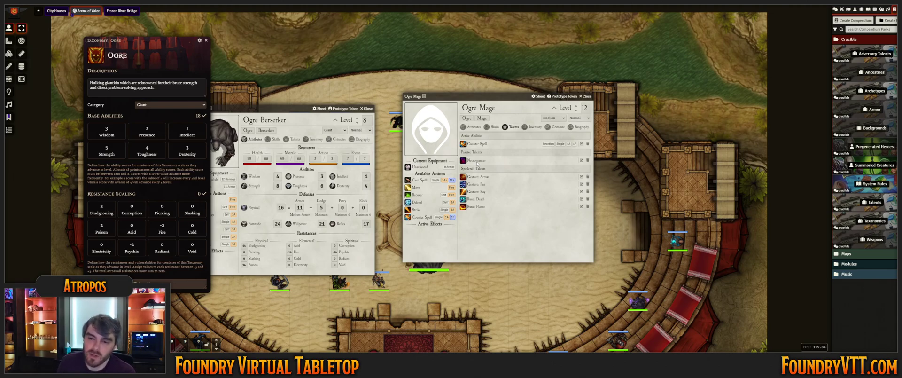
{"action": "left_click", "coordinate": [588, 97]}
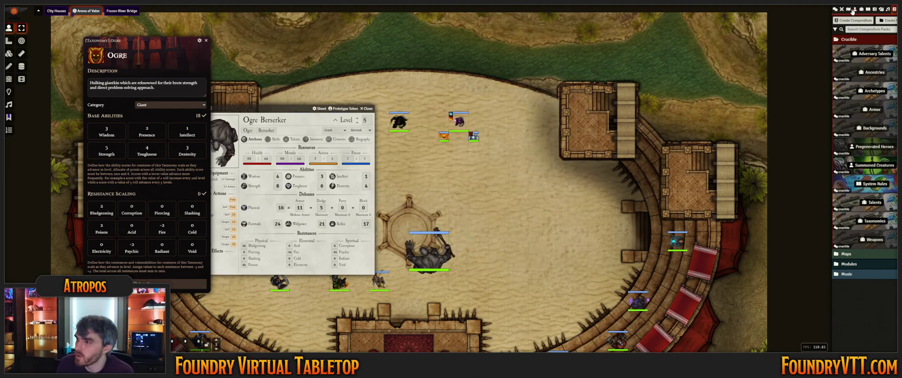
{"action": "left_click", "coordinate": [854, 10]}
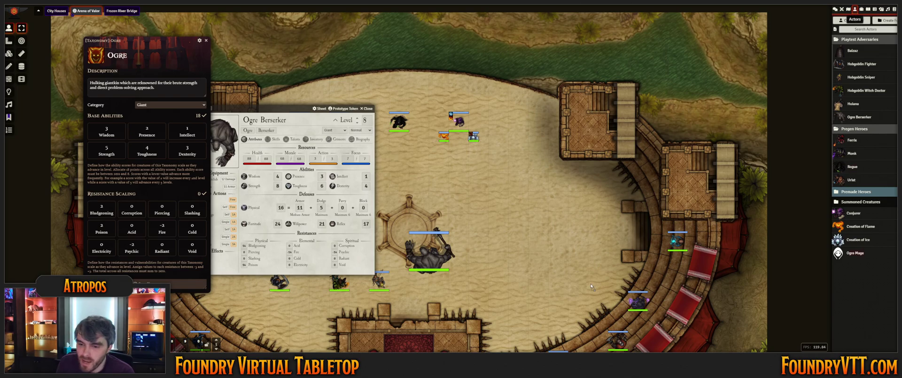
{"action": "left_click_drag", "start_coordinate": [591, 287], "coordinate": [495, 222]}
{"action": "double_click", "coordinate": [497, 218]}
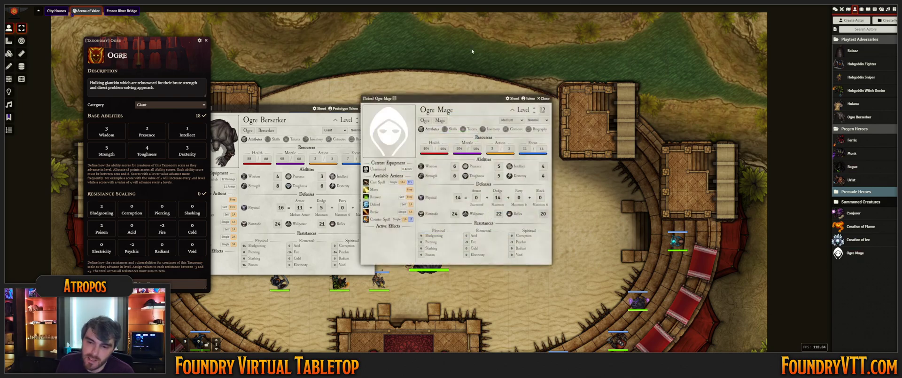
{"action": "left_click_drag", "start_coordinate": [475, 98], "coordinate": [649, 86]}
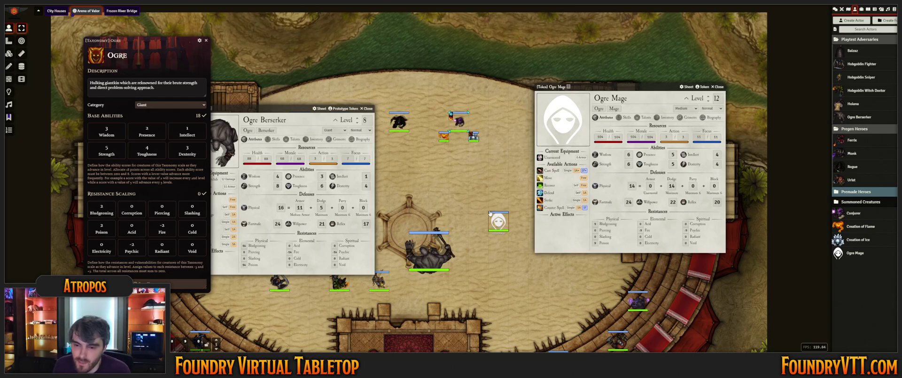
{"action": "left_click_drag", "start_coordinate": [490, 213], "coordinate": [462, 167]}
{"action": "scroll", "coordinate": [463, 176], "scroll_direction": "up", "scroll_amount": 2}
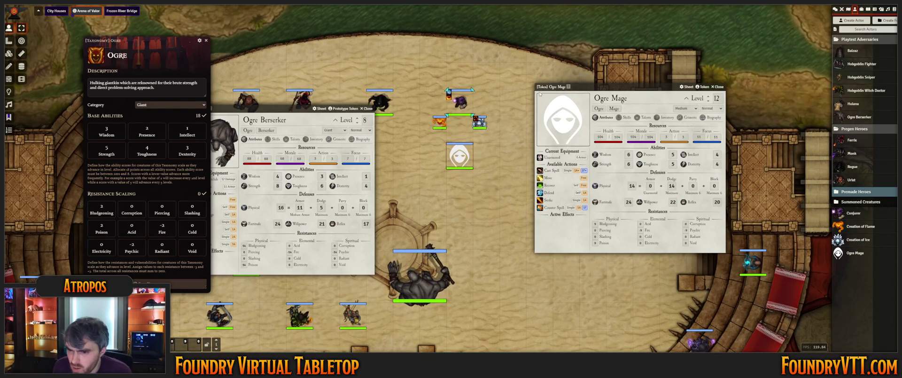
Compose a spell for the Ogre Mage with the Death rune and the Fan gesture
{"action": "left_click", "coordinate": [551, 170]}
{"action": "left_click_drag", "start_coordinate": [468, 130], "coordinate": [619, 136]}
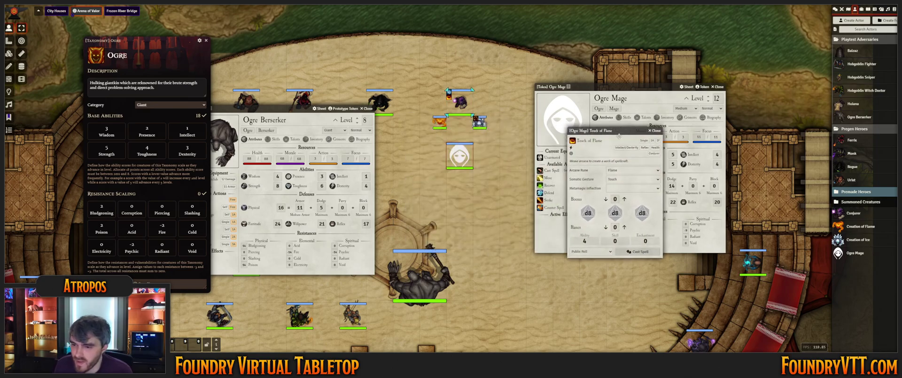
{"action": "left_click", "coordinate": [620, 170]}
{"action": "left_click", "coordinate": [619, 180]}
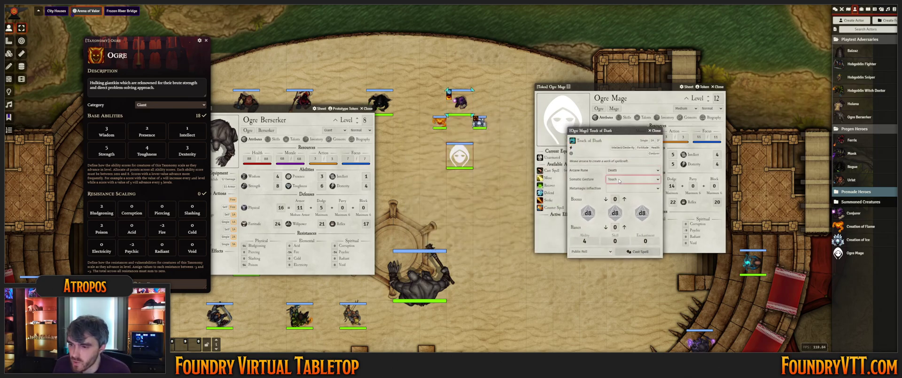
{"action": "left_click", "coordinate": [622, 190]}
{"action": "scroll", "coordinate": [450, 130], "scroll_direction": "up", "scroll_amount": 5}
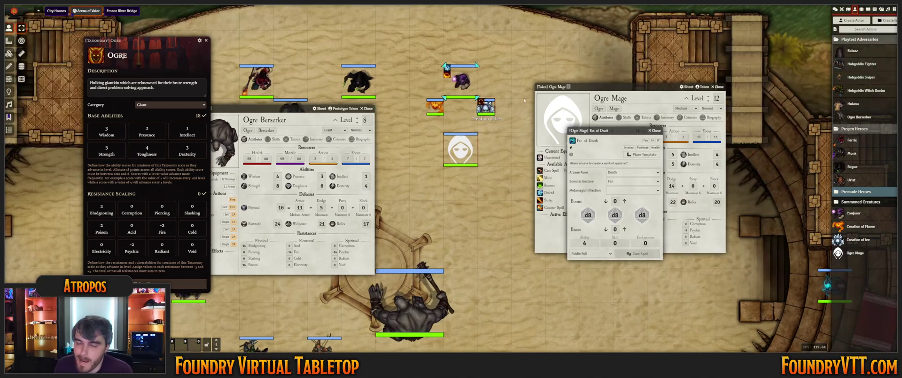
Move the Ogre Mage closer to the Conjurer and cast Fan of Death with its template over the Conjurer and the Creation of Flame
{"action": "left_click", "coordinate": [635, 157]}
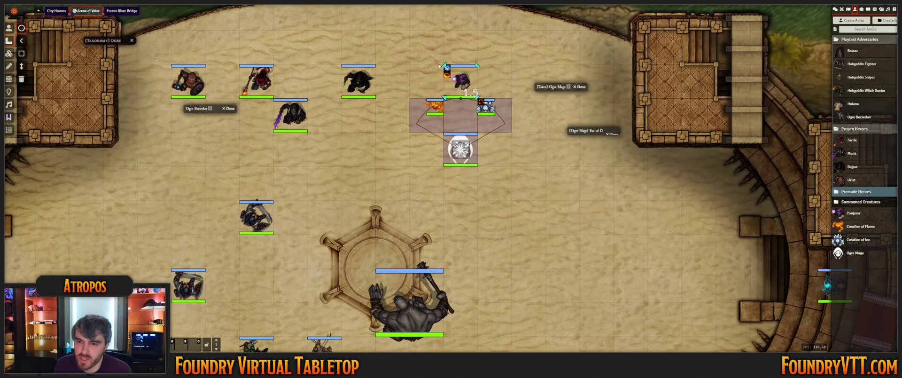
{"action": "right_click", "coordinate": [470, 136]}
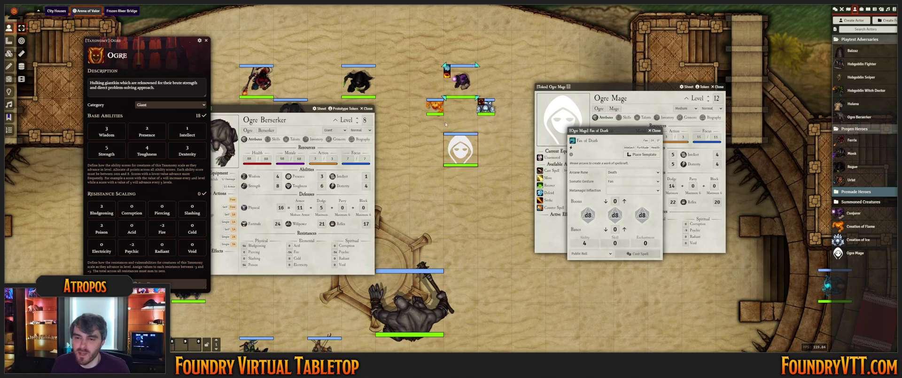
{"action": "left_click_drag", "start_coordinate": [469, 151], "coordinate": [445, 128]}
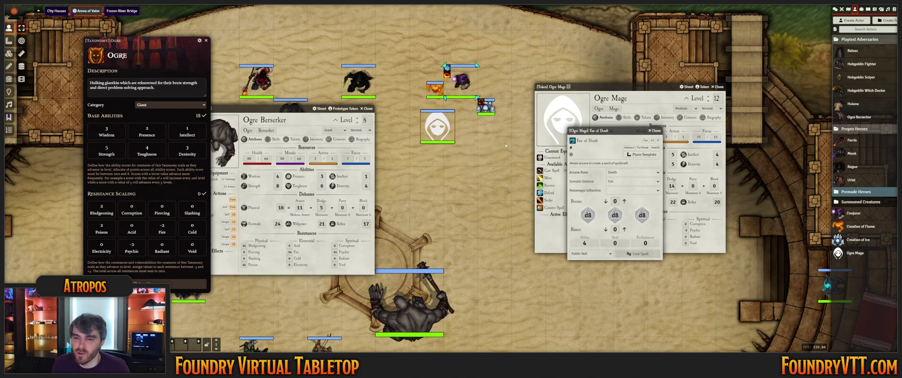
{"action": "left_click", "coordinate": [642, 154]}
{"action": "left_click", "coordinate": [472, 85]}
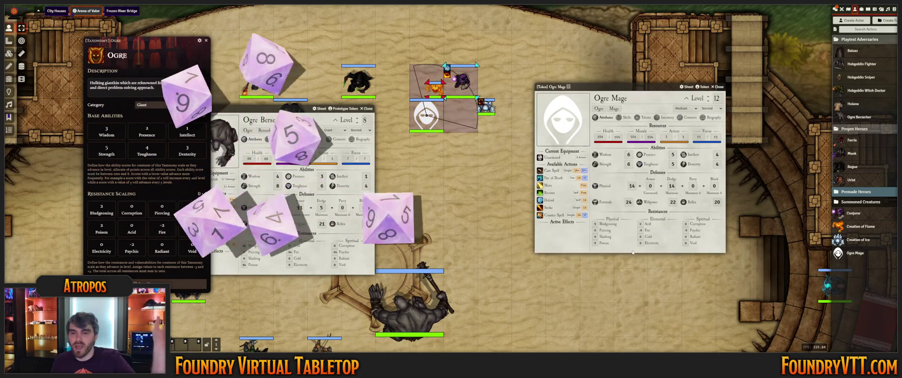
Examine the Fan of Death results in the chat log and the active effects on the Conjurer's sheet
{"action": "left_click", "coordinate": [834, 8]}
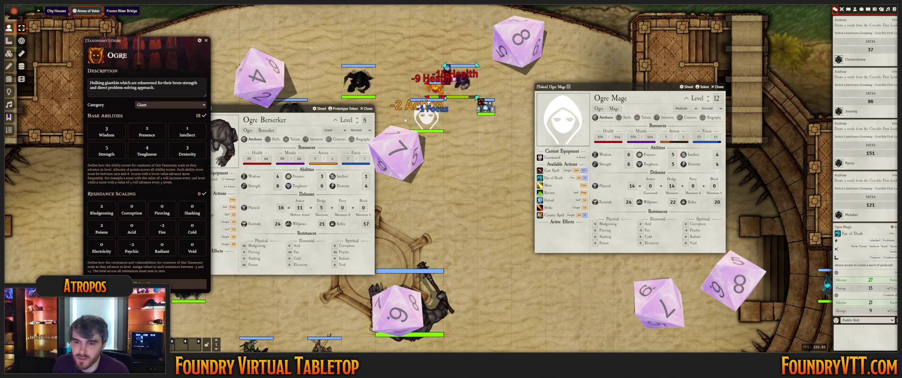
{"action": "scroll", "coordinate": [451, 128], "scroll_direction": "up", "scroll_amount": 5}
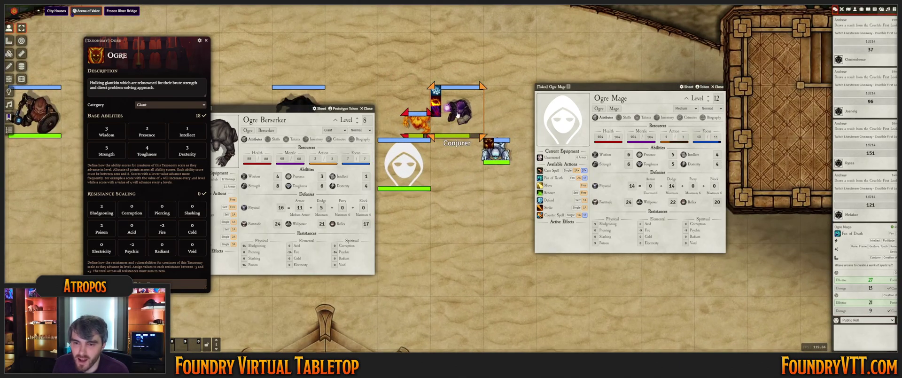
{"action": "double_click", "coordinate": [451, 128]}
{"action": "left_click", "coordinate": [69, 44]}
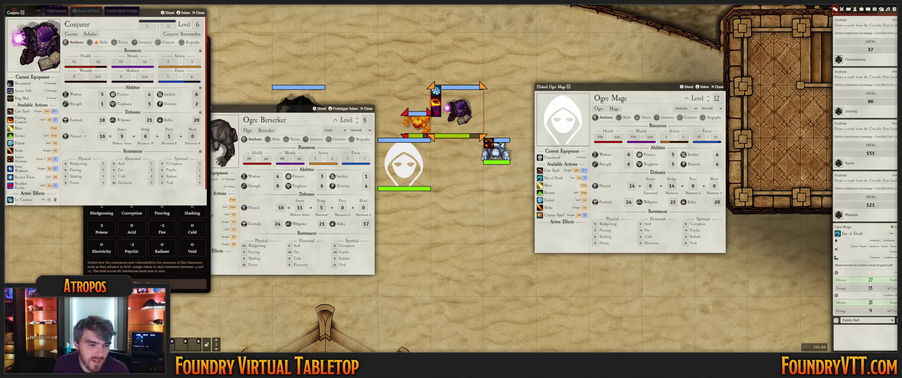
{"action": "scroll", "coordinate": [31, 185], "scroll_direction": "down", "scroll_amount": 1}
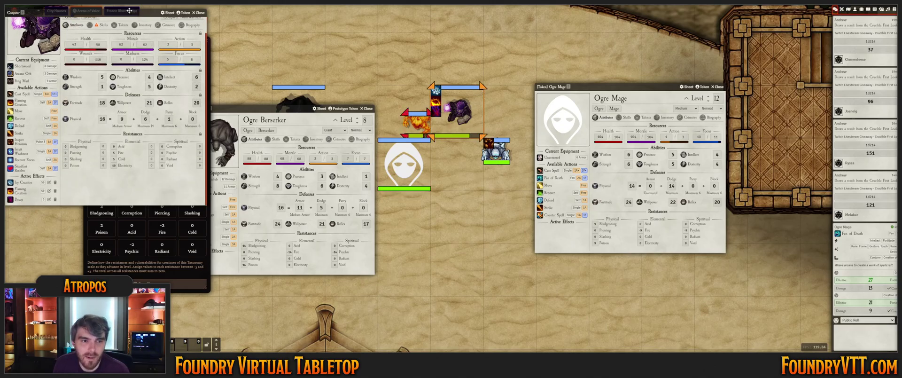
{"action": "left_click_drag", "start_coordinate": [128, 11], "coordinate": [130, 69]}
{"action": "left_click", "coordinate": [202, 70]}
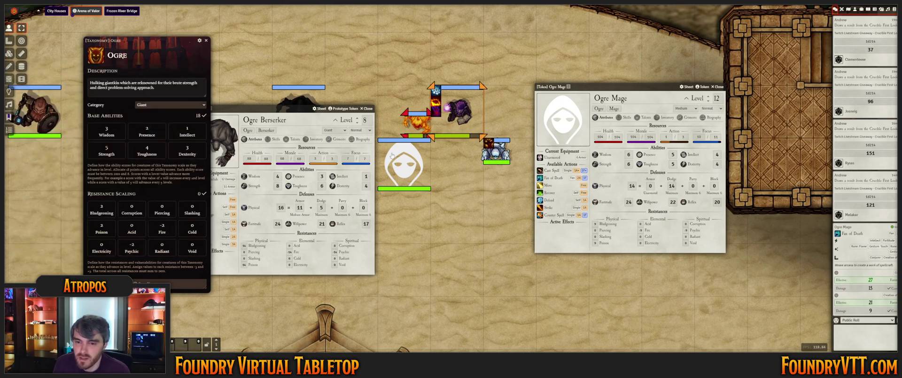
Delete the Ogre Mage token from the arena and close the Ogre Mage and Ogre Berserker sheets
{"action": "left_click_drag", "start_coordinate": [404, 164], "coordinate": [465, 282]}
{"action": "scroll", "coordinate": [470, 272], "scroll_direction": "down", "scroll_amount": 3}
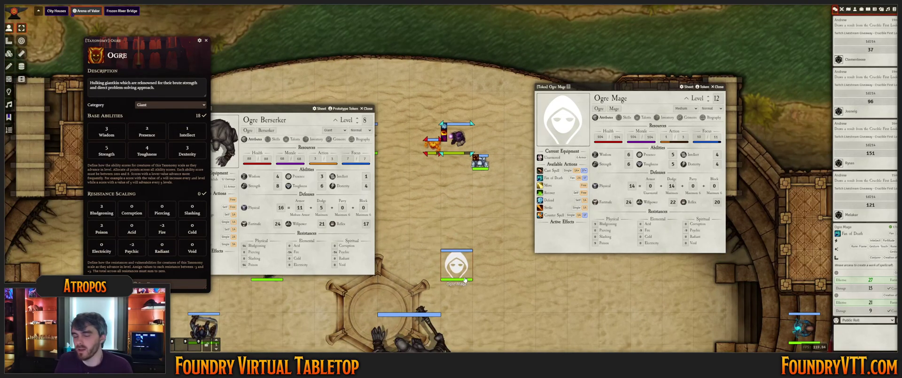
{"action": "key", "text": "Delete"}
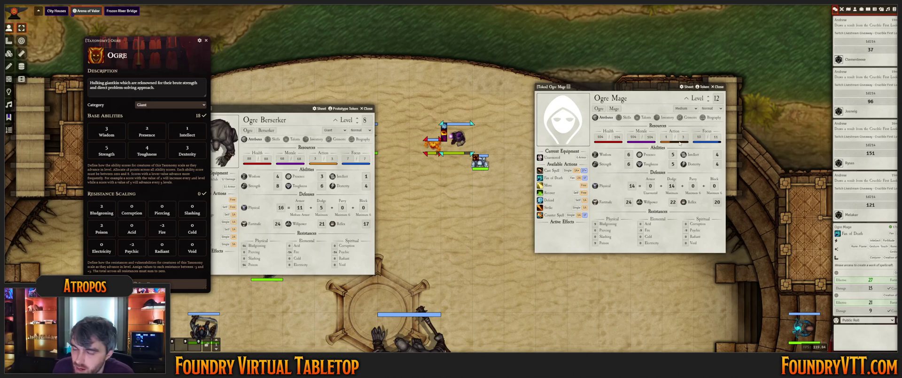
{"action": "left_click", "coordinate": [719, 87]}
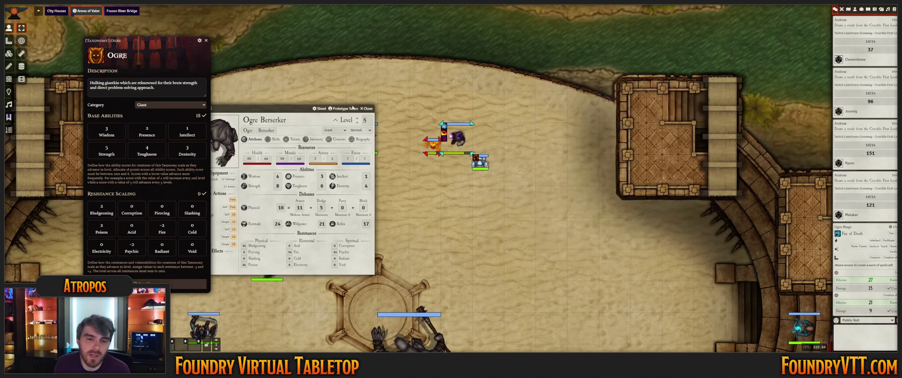
{"action": "left_click", "coordinate": [366, 108]}
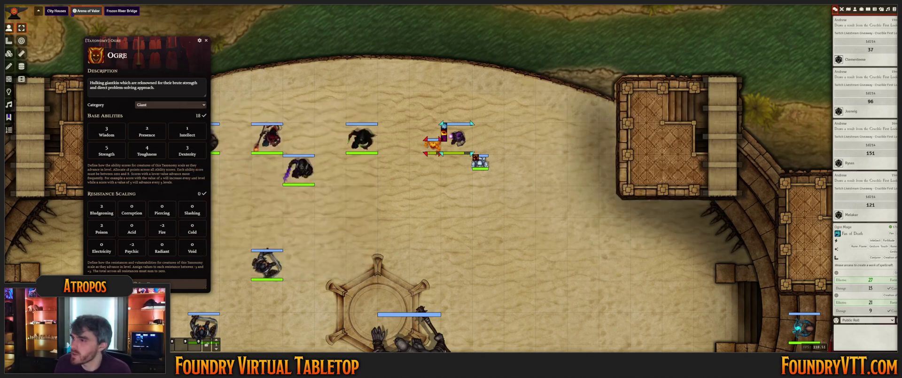
Set the Ogre Mage actor's level to 10 and its rank to Elite after trying a lower rank, and close its sheet
{"action": "left_click", "coordinate": [855, 9]}
{"action": "left_click", "coordinate": [855, 253]}
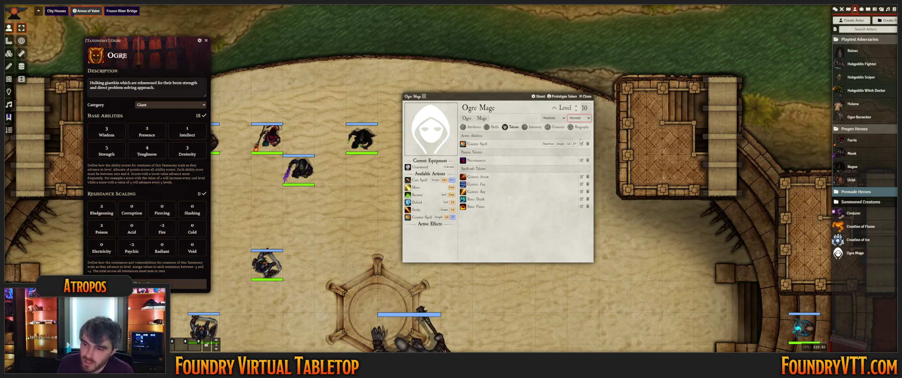
{"action": "left_click", "coordinate": [580, 129]}
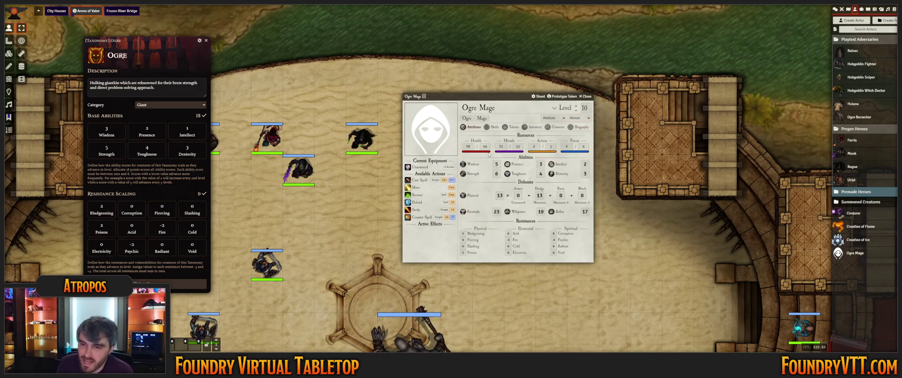
{"action": "left_click", "coordinate": [588, 120]}
{"action": "left_click", "coordinate": [583, 127]}
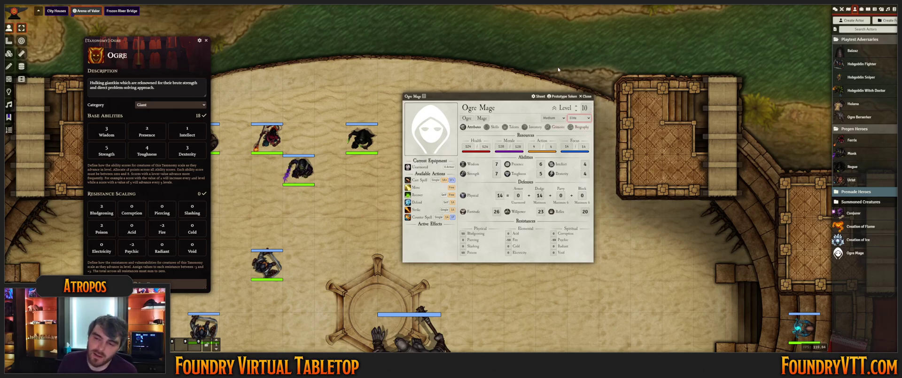
{"action": "left_click", "coordinate": [587, 96]}
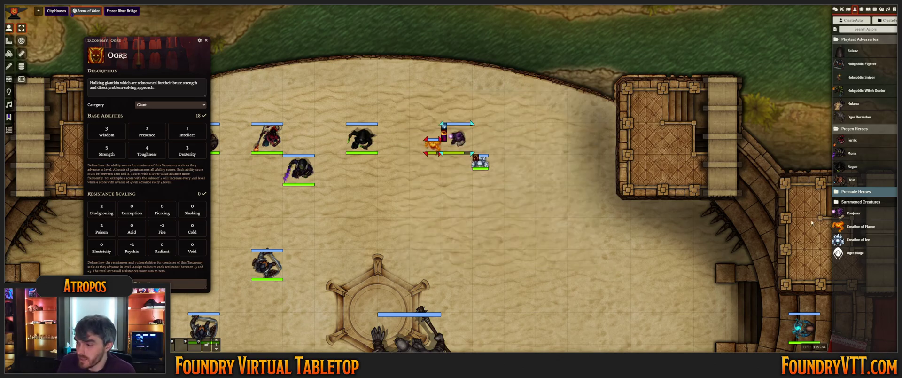
Rename the Ogre Mage actor as "Kormunganduzzorlgufargh the Terrible"
{"action": "left_click_drag", "start_coordinate": [522, 323], "coordinate": [536, 209]}
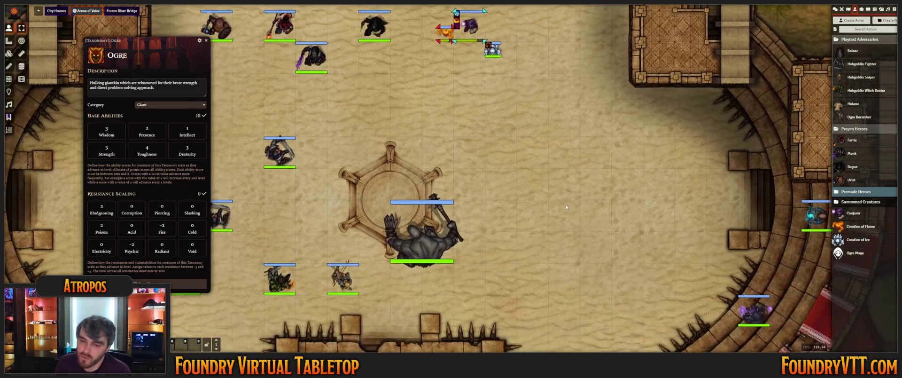
{"action": "left_click", "coordinate": [856, 253]}
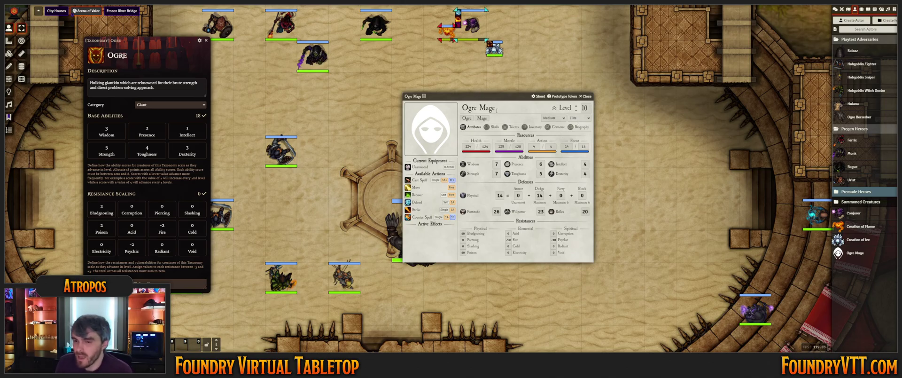
{"action": "left_click", "coordinate": [548, 109]}
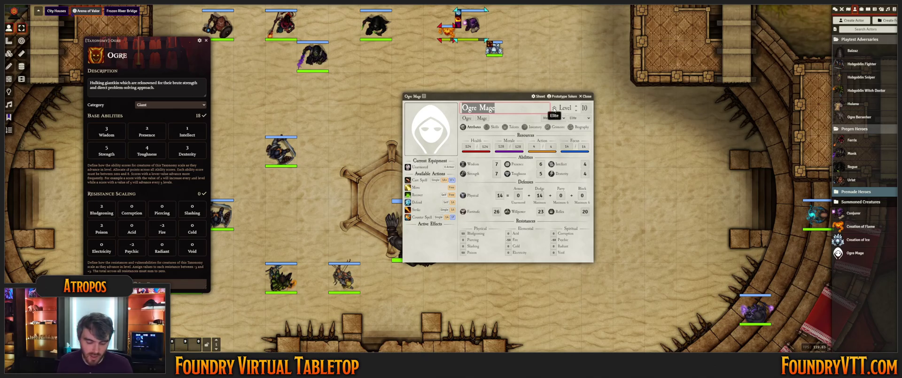
{"action": "type", "text": "Korm"}
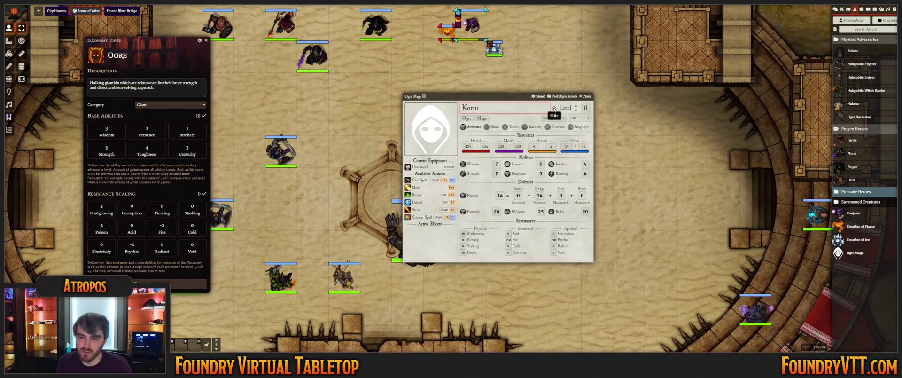
{"action": "type", "text": "unganduzz"}
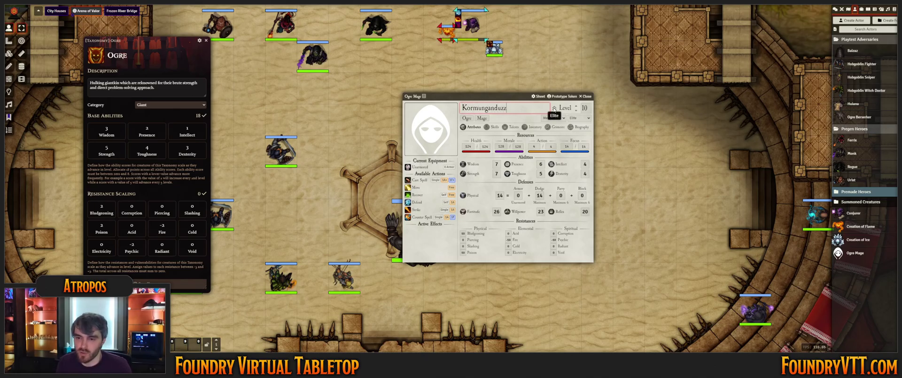
{"action": "type", "text": "ol"}
{"action": "type", "text": "lgufu"}
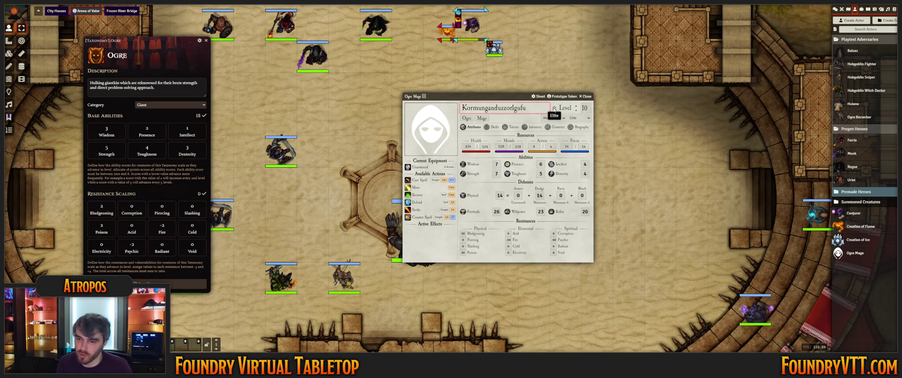
{"action": "key", "text": "BackSpace"}
{"action": "type", "text": "argh th"}
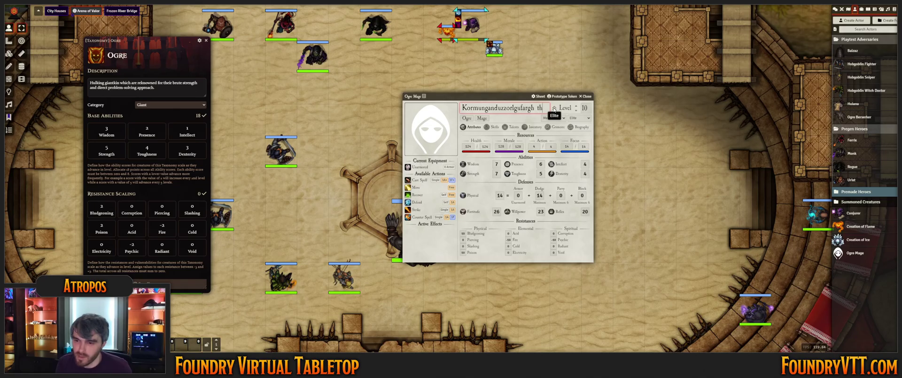
{"action": "type", "text": "e Terrible"}
{"action": "key", "text": "Return"}
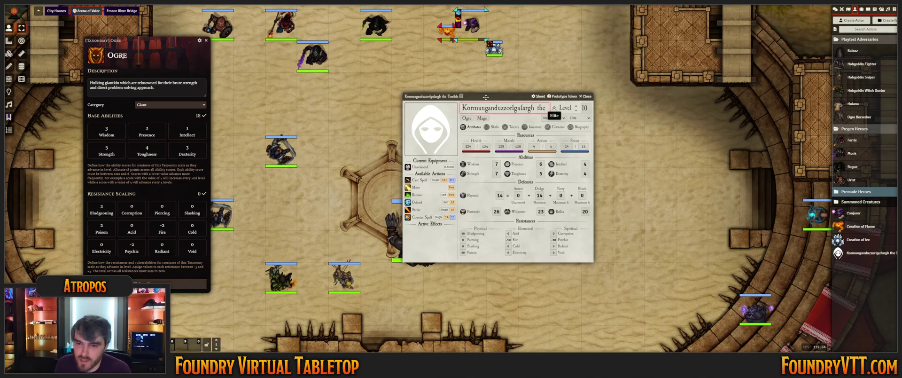
Adjust the grid dimensions in the renamed ogre's prototype token appearance settings and save the token
{"action": "left_click_drag", "start_coordinate": [486, 97], "coordinate": [589, 128]}
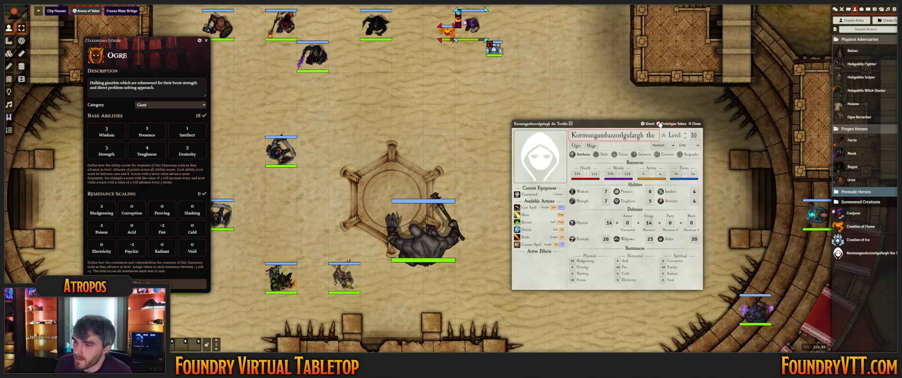
{"action": "left_click", "coordinate": [668, 124]}
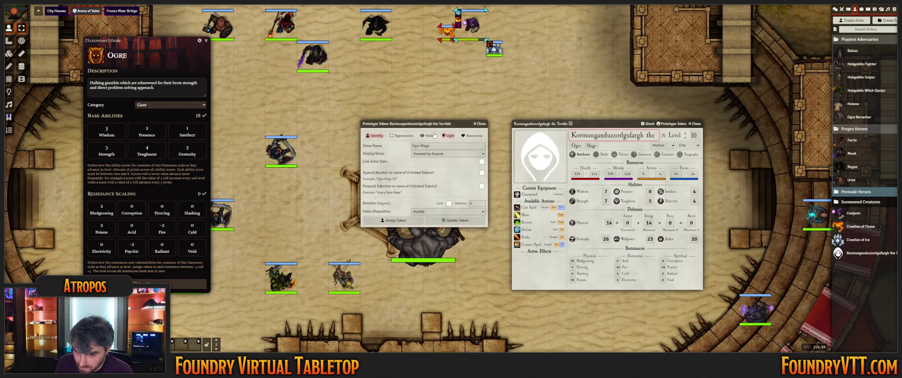
{"action": "left_click", "coordinate": [402, 135]}
{"action": "left_click", "coordinate": [446, 162]}
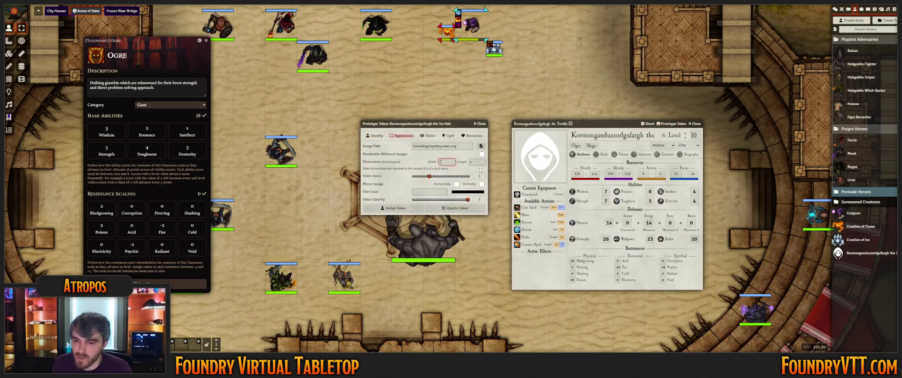
{"action": "left_click", "coordinate": [455, 208]}
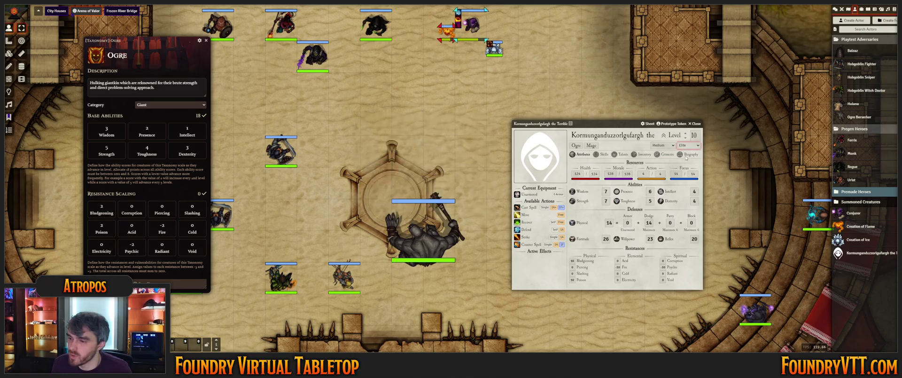
Set the renamed ogre's rank to Boss, review its health and action resources, and close its sheet
{"action": "left_click", "coordinate": [688, 170]}
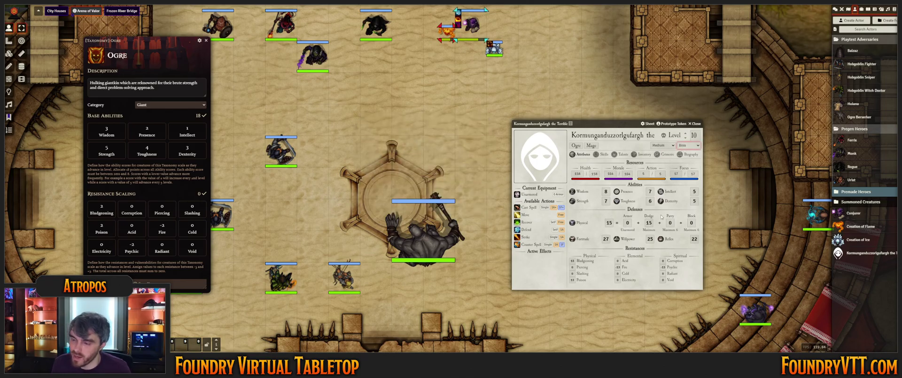
{"action": "left_click", "coordinate": [642, 174]}
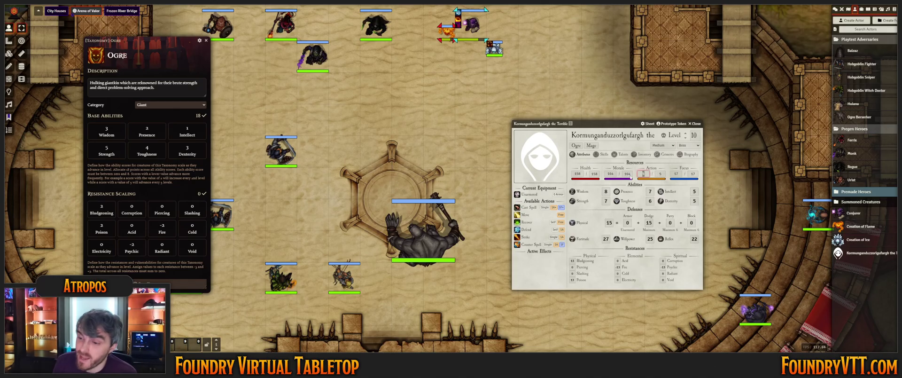
{"action": "left_click", "coordinate": [579, 174]}
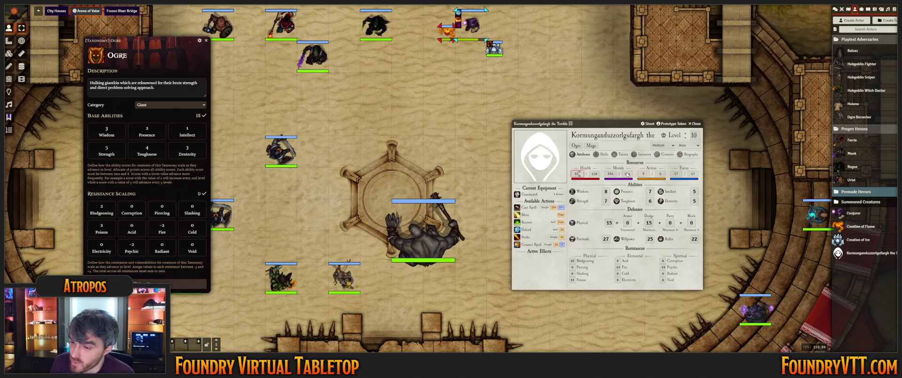
{"action": "left_click", "coordinate": [593, 272]}
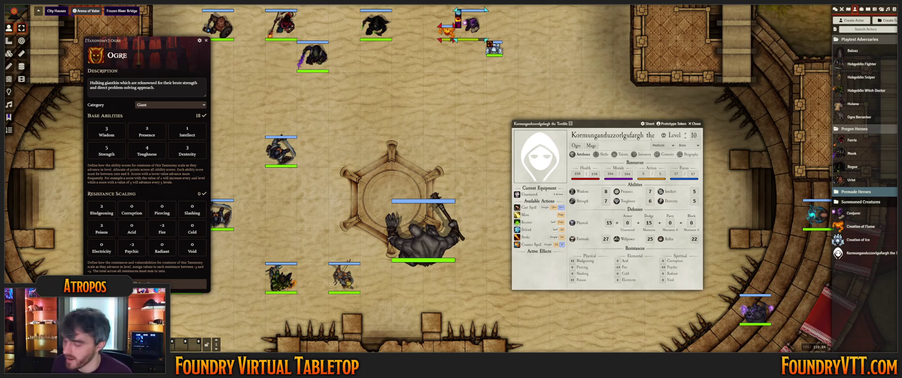
{"action": "left_click", "coordinate": [696, 124]}
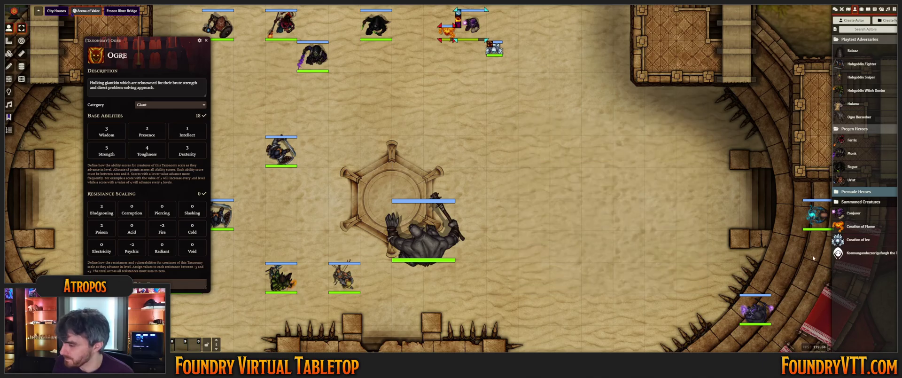
Try out the boss ogre's token in the arena and delete it, closing the Ogre taxonomy sheet
{"action": "scroll", "coordinate": [562, 131], "scroll_direction": "down", "scroll_amount": 3}
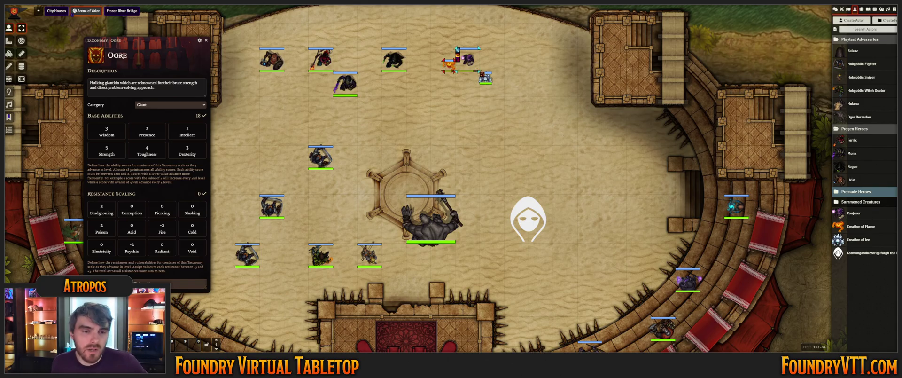
{"action": "left_click", "coordinate": [206, 40]}
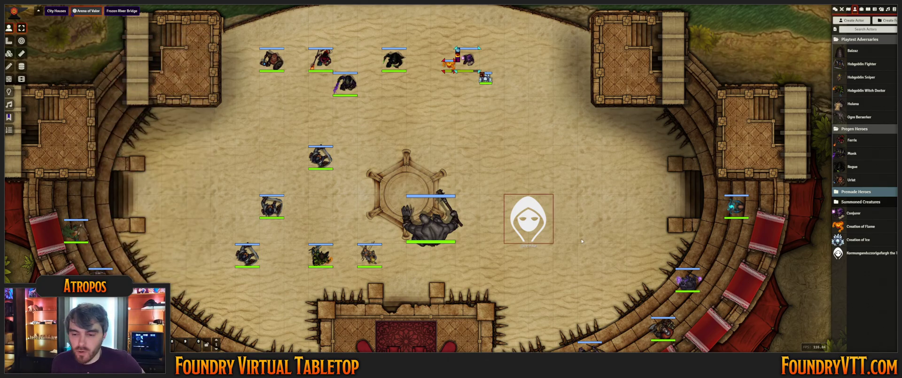
{"action": "key", "text": "Delete"}
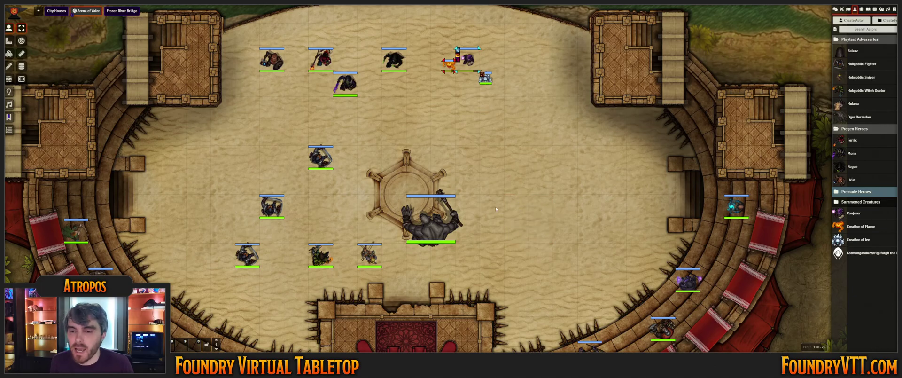
Examine the Hyena taxonomy and the Pack Member archetype from the hyena adversary's sheet
{"action": "scroll", "coordinate": [499, 153], "scroll_direction": "up", "scroll_amount": 1}
{"action": "left_click", "coordinate": [853, 103]}
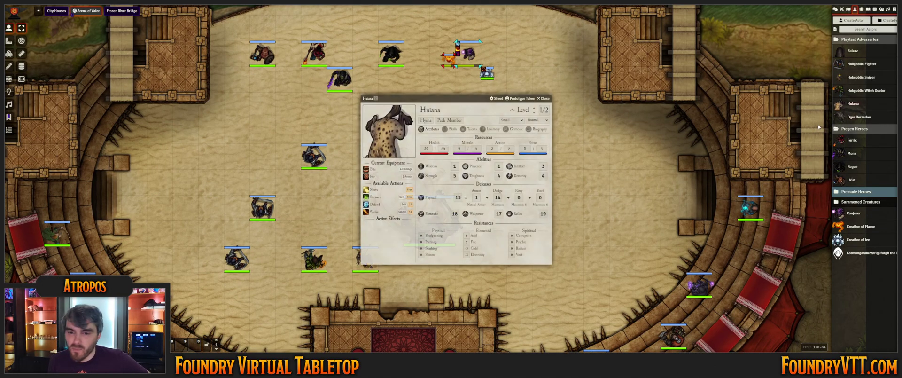
{"action": "left_click", "coordinate": [426, 121]}
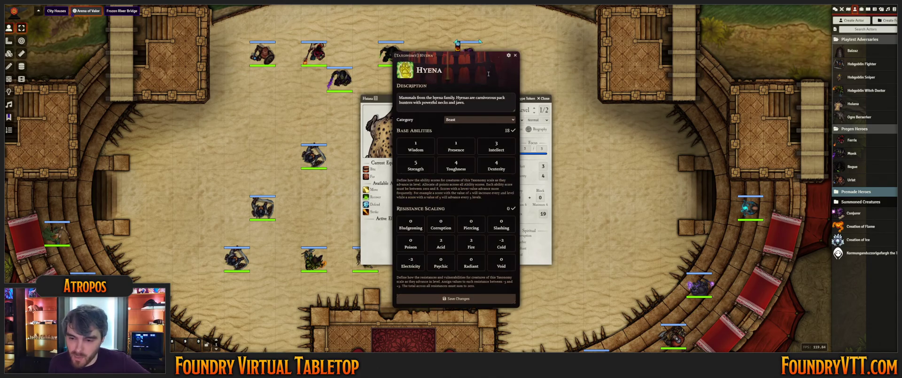
{"action": "left_click", "coordinate": [515, 55]}
{"action": "left_click", "coordinate": [451, 120]}
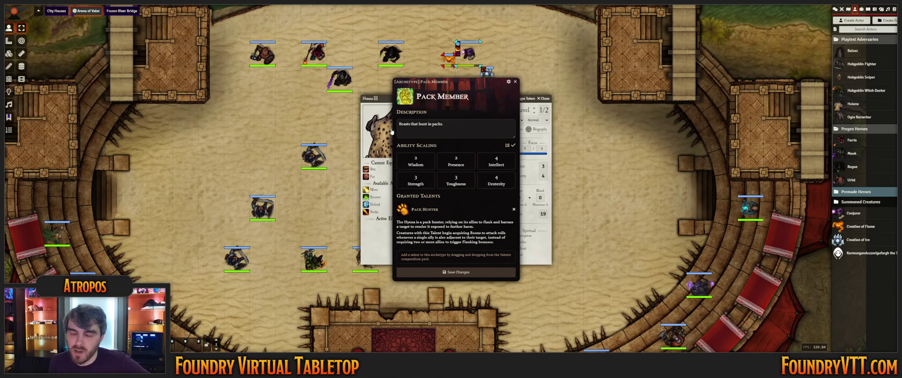
{"action": "left_click", "coordinate": [515, 82]}
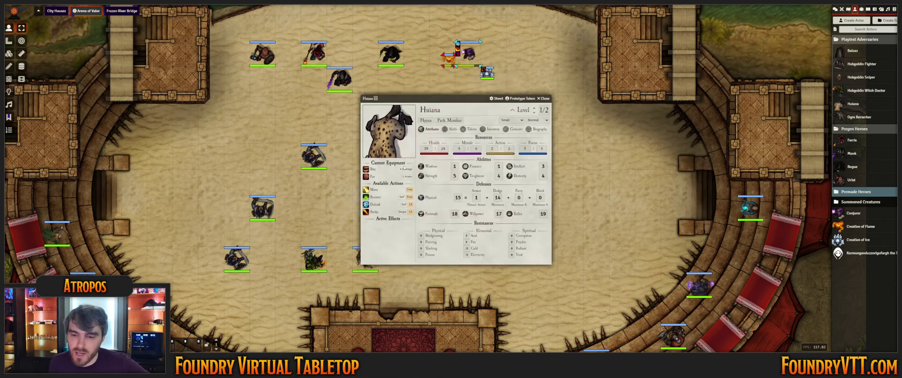
Read the description of the hyena's Pack Hunter talent and close the hyena's sheet
{"action": "left_click", "coordinate": [468, 129]}
{"action": "left_click", "coordinate": [539, 146]}
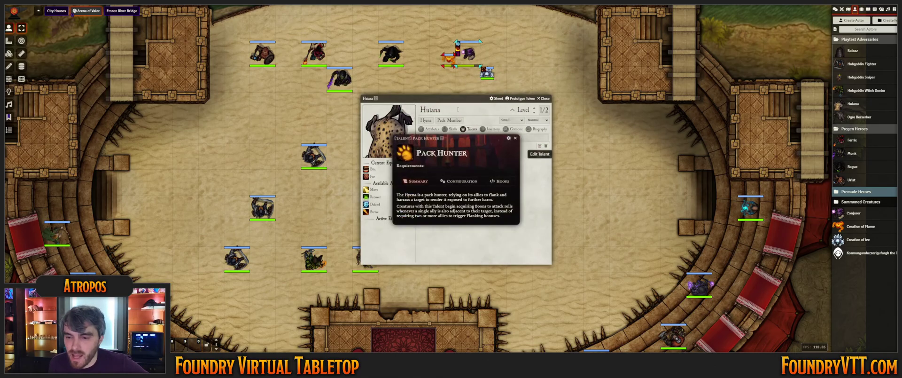
{"action": "left_click", "coordinate": [515, 141]}
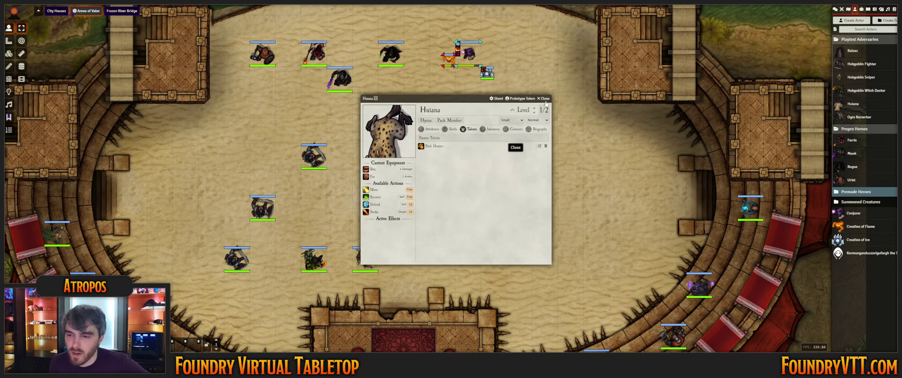
{"action": "key", "text": "Escape"}
Create a new actor of type Adversary named Wolf
{"action": "scroll", "coordinate": [520, 146], "scroll_direction": "down", "scroll_amount": 2}
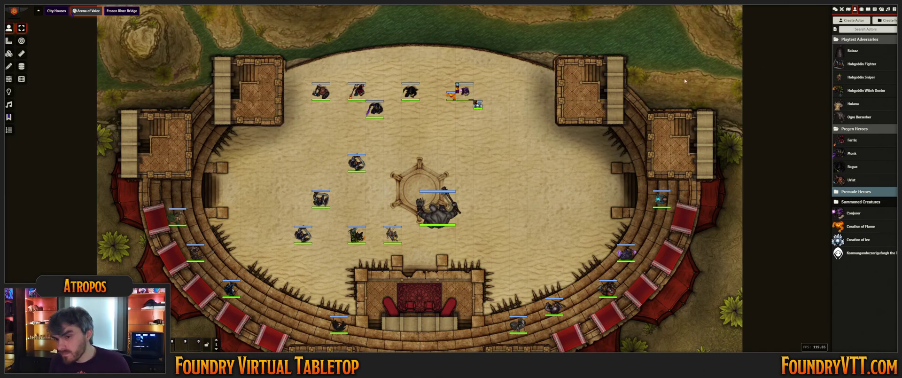
{"action": "left_click", "coordinate": [861, 22]}
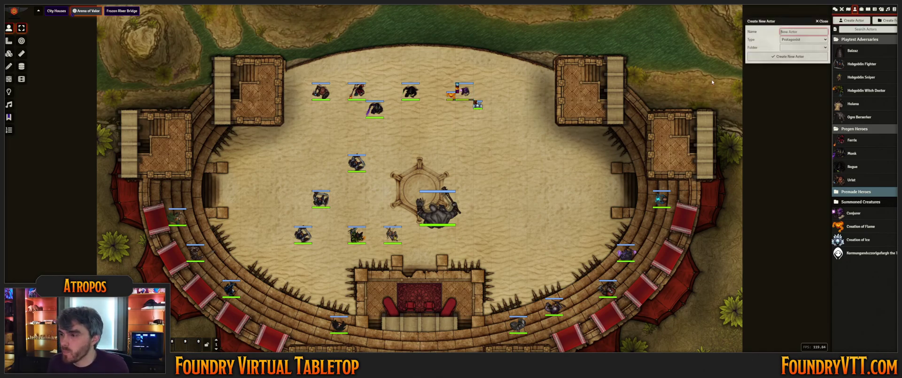
{"action": "left_click", "coordinate": [794, 31]}
{"action": "type", "text": "Wol"}
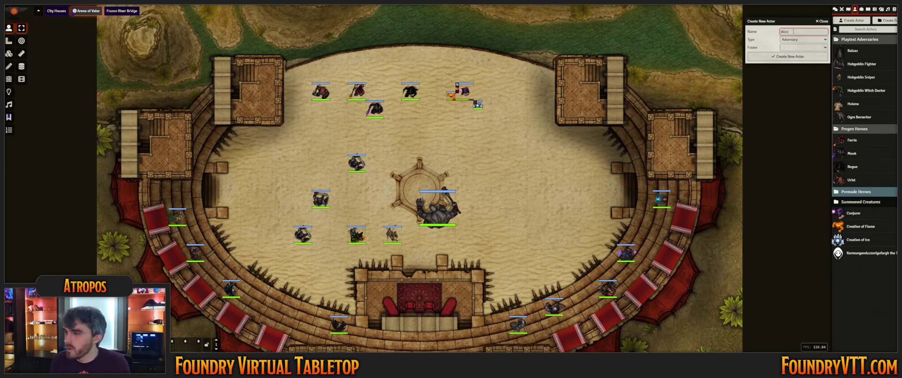
{"action": "type", "text": "f"}
{"action": "key", "text": "Return"}
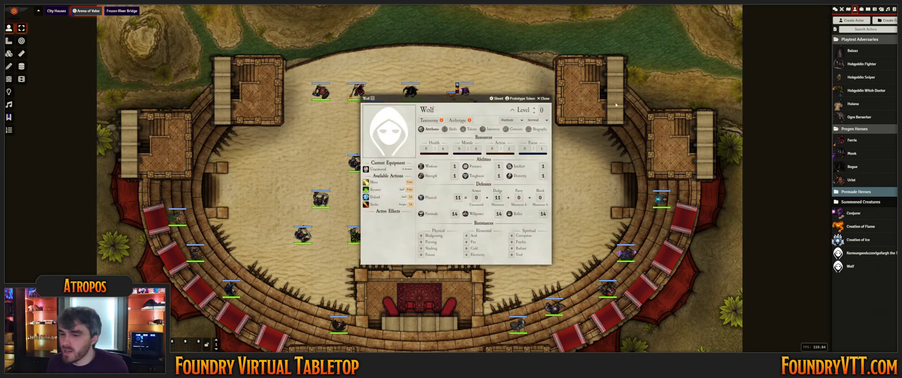
Apply the Pack Member archetype from the Beasts folder to the Wolf, and close its sheet after opening the Taxonomies compendium
{"action": "left_click", "coordinate": [470, 120]}
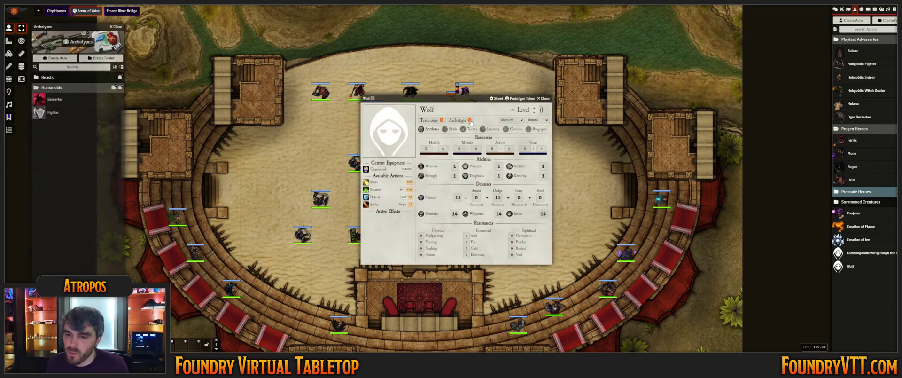
{"action": "left_click", "coordinate": [78, 78]}
{"action": "left_click_drag", "start_coordinate": [54, 89], "coordinate": [458, 120]}
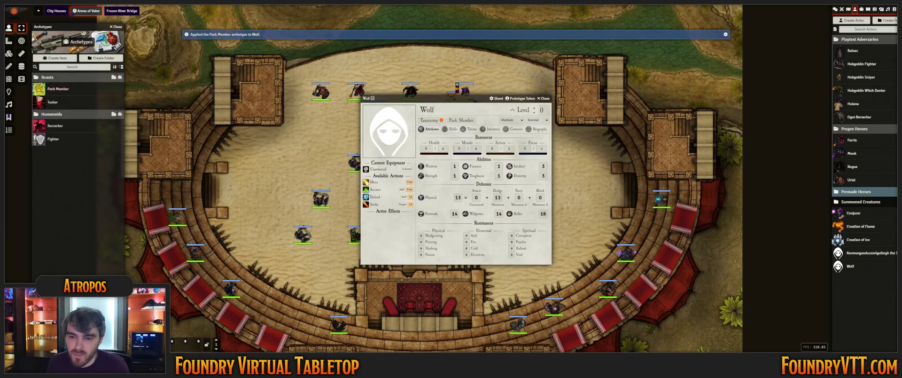
{"action": "left_click", "coordinate": [430, 121]}
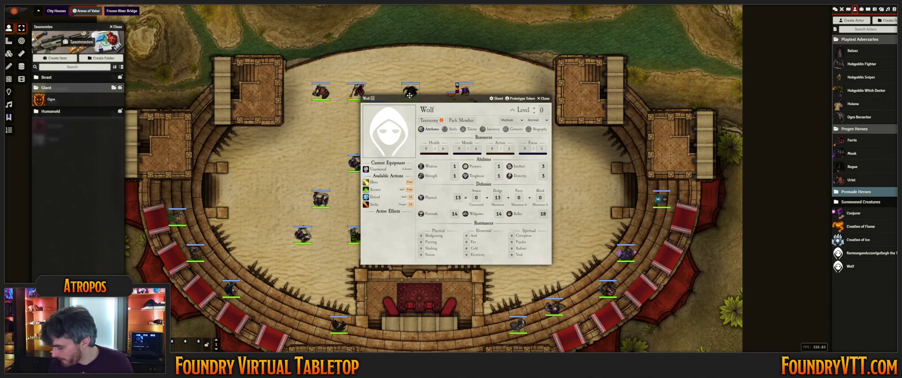
{"action": "key", "text": "Escape"}
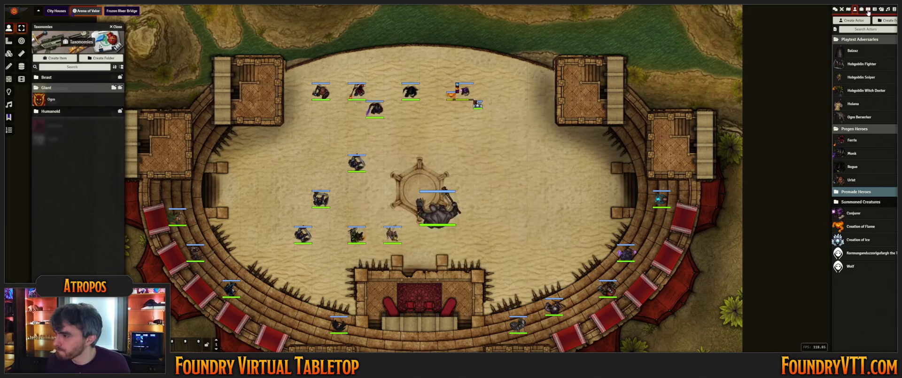
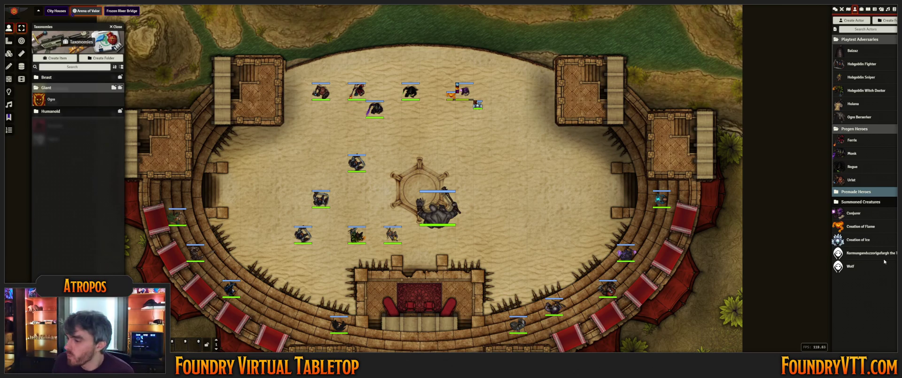
Create a new item of type Taxonomy named Magma Dragon
{"action": "left_click", "coordinate": [861, 10]}
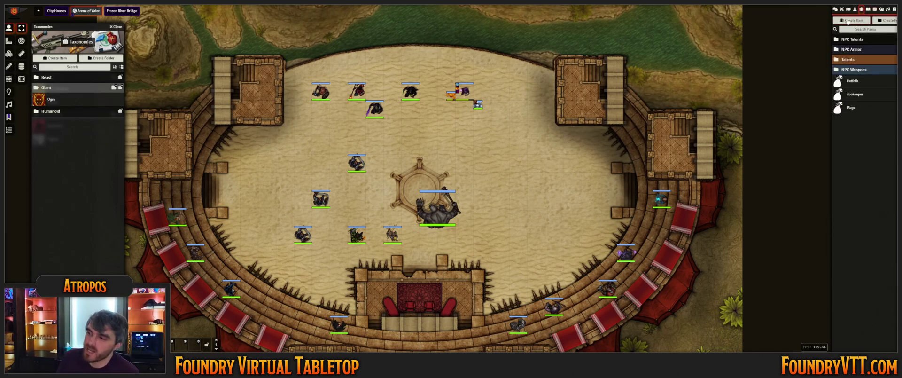
{"action": "left_click", "coordinate": [847, 21]}
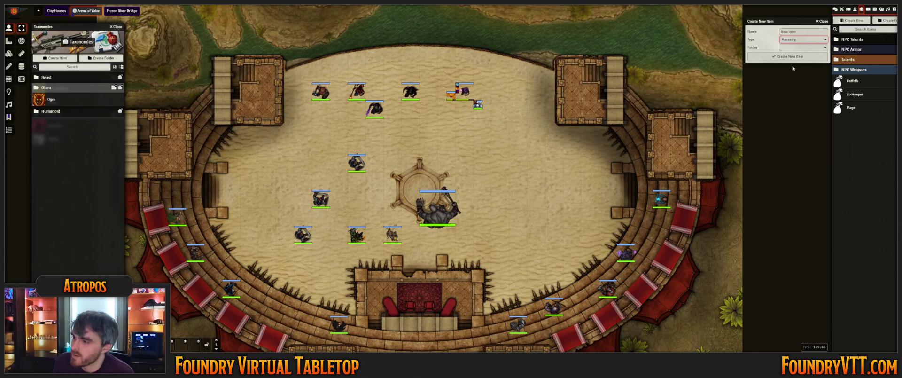
{"action": "left_click", "coordinate": [783, 32]}
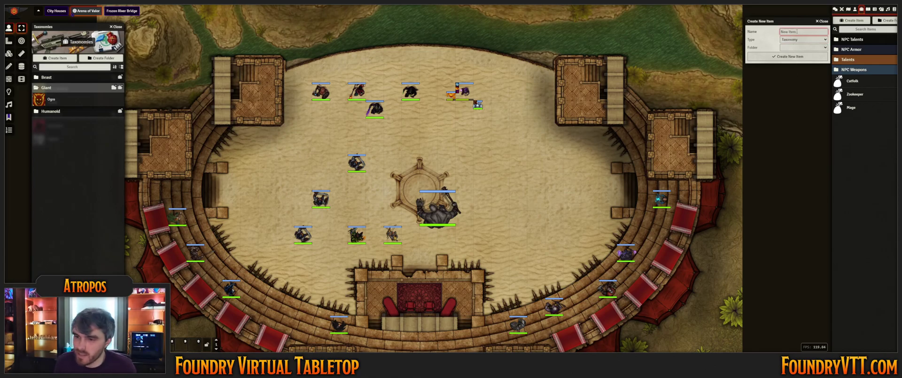
{"action": "type", "text": "Magma "}
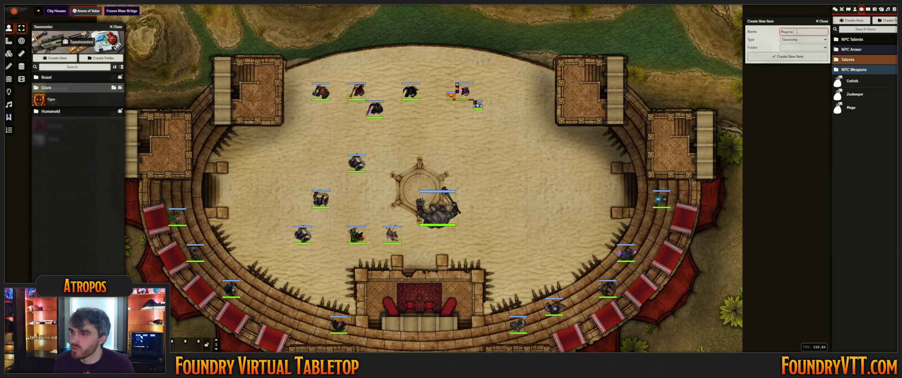
{"action": "type", "text": "Dragon"}
{"action": "key", "text": "Return"}
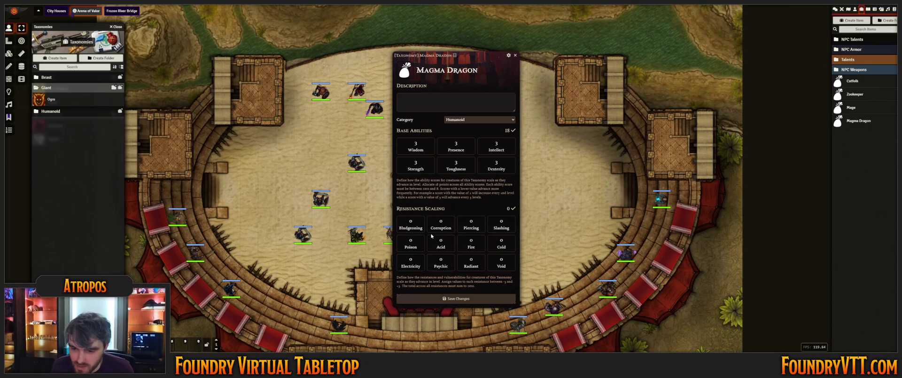
Set the Magma Dragon taxonomy's resistance scaling to Fire 3, Cold -3, Radiant 2 and Void -2
{"action": "left_click", "coordinate": [466, 243]}
{"action": "type", "text": "3"}
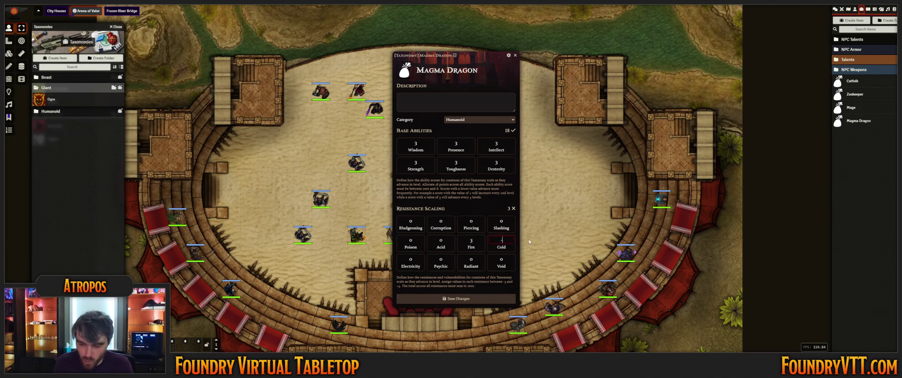
{"action": "type", "text": "-3"}
{"action": "left_click", "coordinate": [468, 261]}
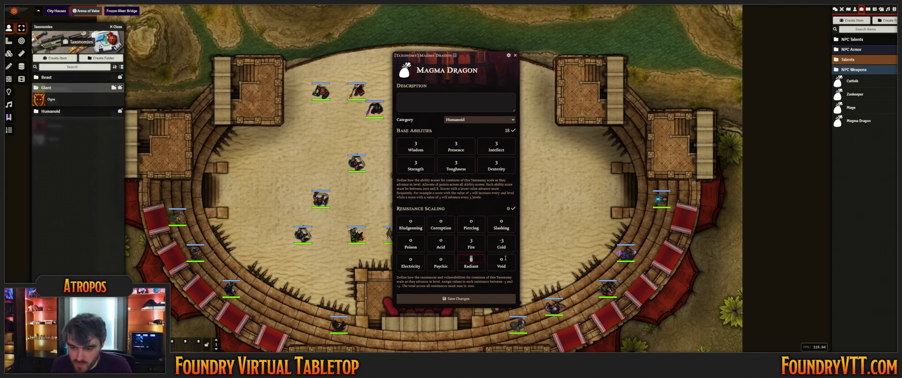
{"action": "type", "text": "2"}
{"action": "left_click", "coordinate": [502, 259]}
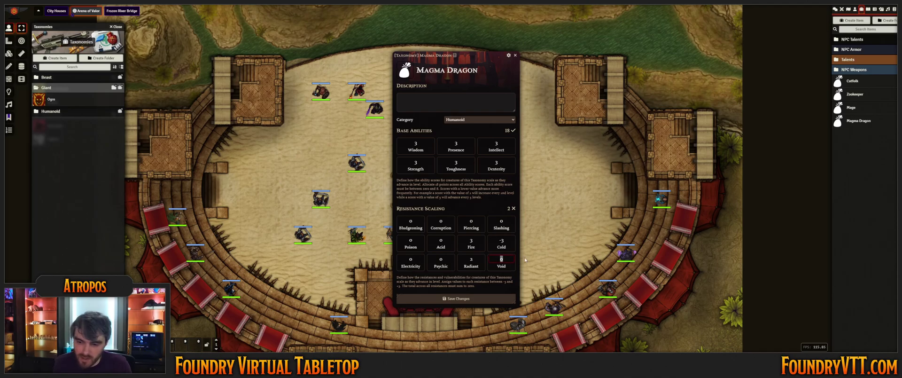
{"action": "type", "text": "-2"}
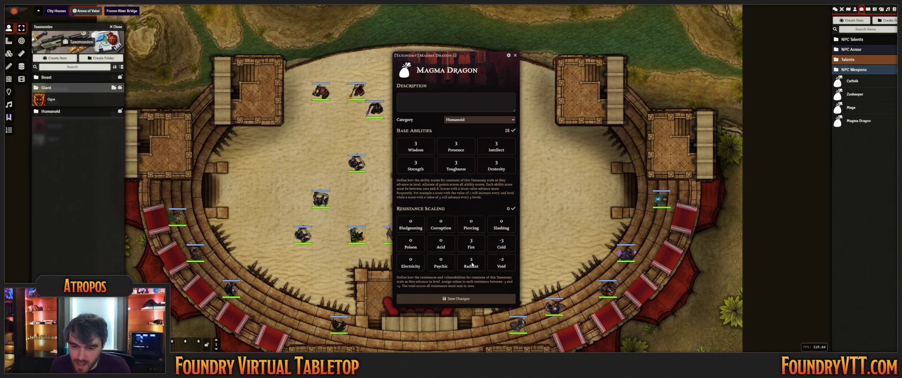
{"action": "left_click", "coordinate": [402, 240]}
{"action": "type", "text": "2"}
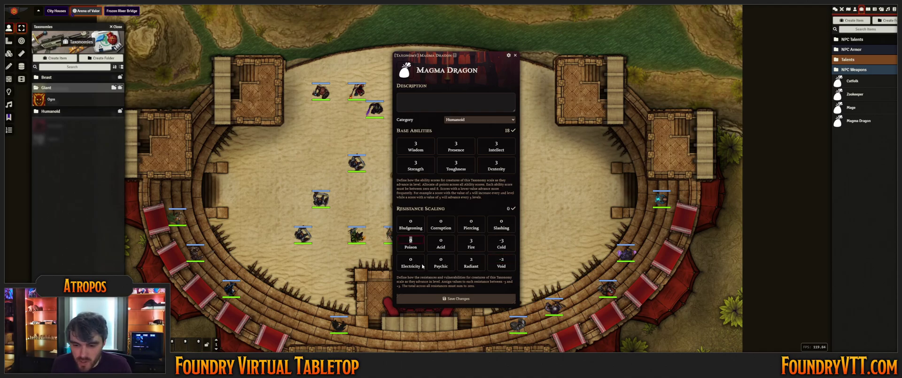
{"action": "double_click", "coordinate": [412, 240]}
{"action": "type", "text": "0"}
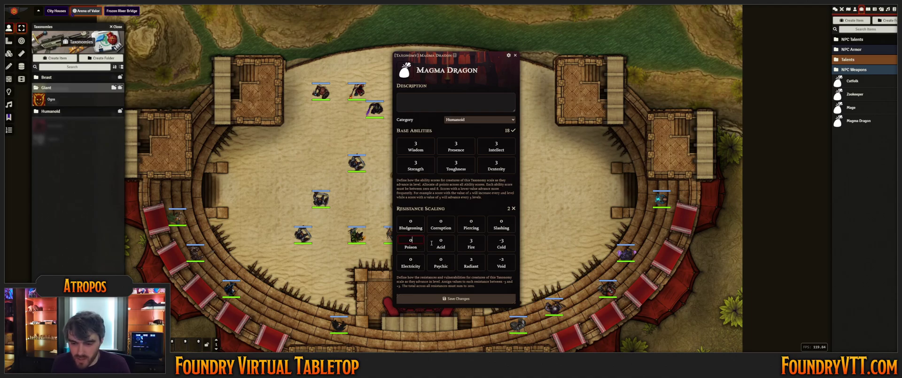
Set the taxonomy's Acid resistance scaling to 2 and its Corruption scaling to -2
{"action": "double_click", "coordinate": [431, 243]}
{"action": "type", "text": "2"}
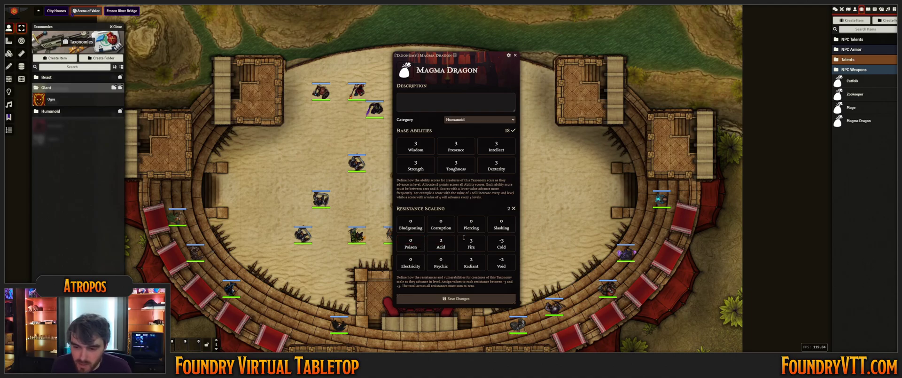
{"action": "double_click", "coordinate": [441, 221]}
{"action": "type", "text": "-2"}
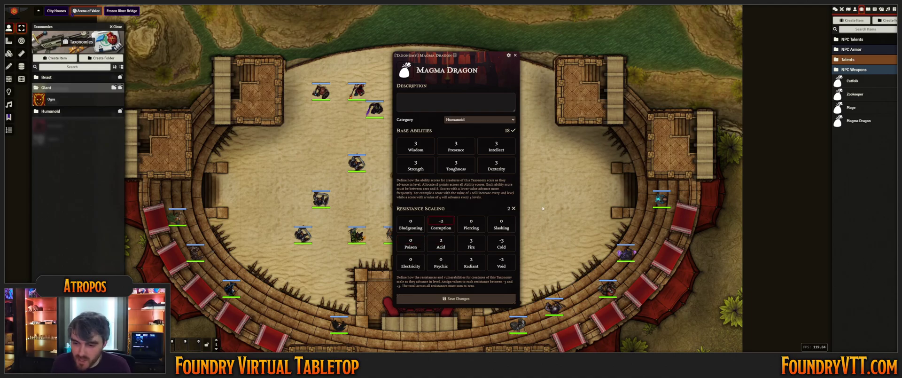
{"action": "left_click", "coordinate": [543, 208]}
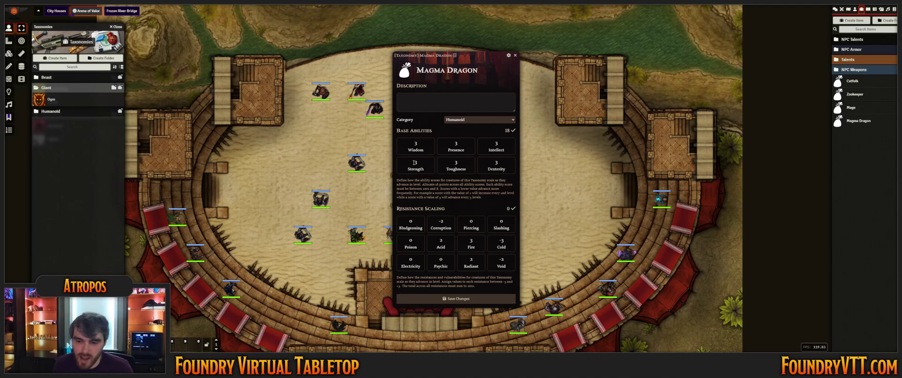
Set the taxonomy's base abilities to Strength 5, Toughness 5, Dexterity 1, Wisdom 1, Presence 4 and Intellect 2
{"action": "left_click", "coordinate": [414, 162]}
{"action": "type", "text": "5"}
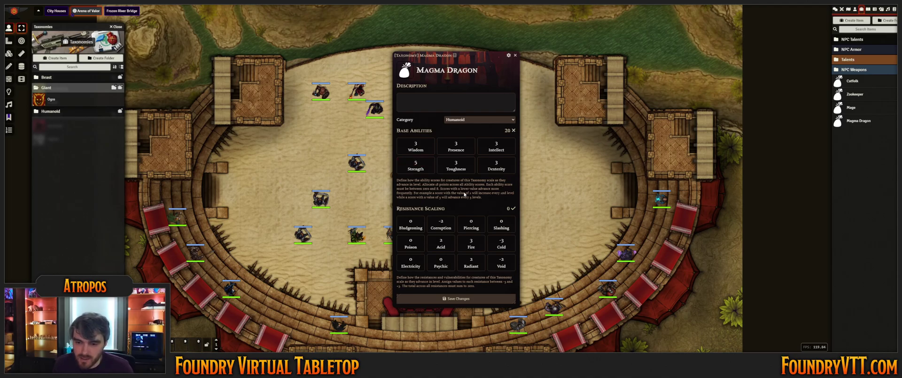
{"action": "left_click", "coordinate": [456, 164]}
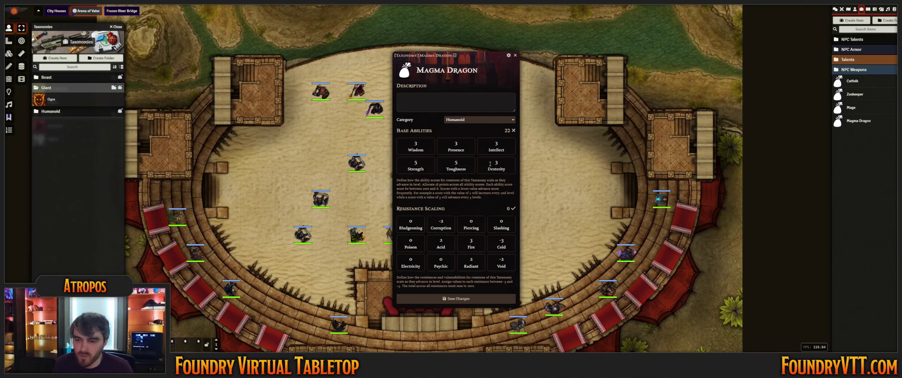
{"action": "left_click", "coordinate": [490, 164]}
{"action": "type", "text": "1"}
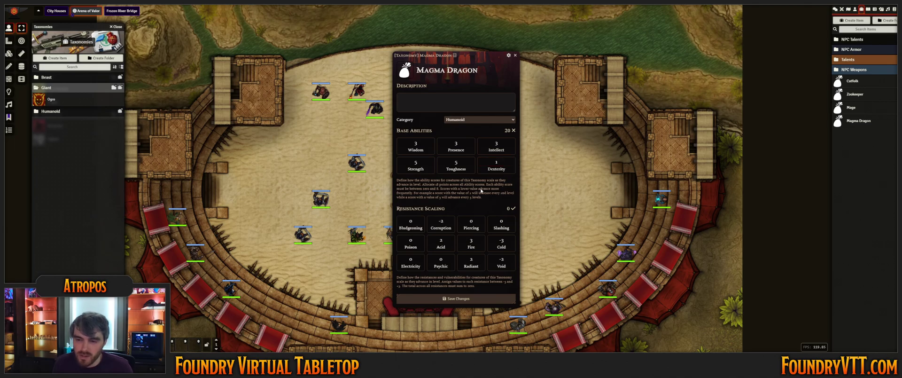
{"action": "type", "text": "1"}
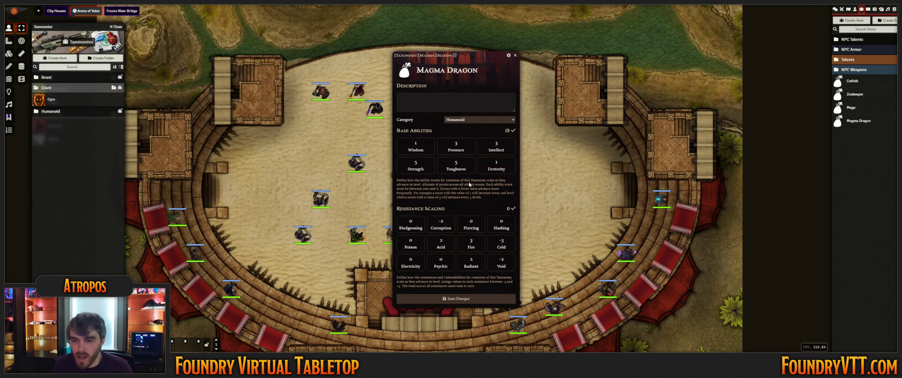
{"action": "left_click", "coordinate": [454, 142]}
{"action": "type", "text": "4"}
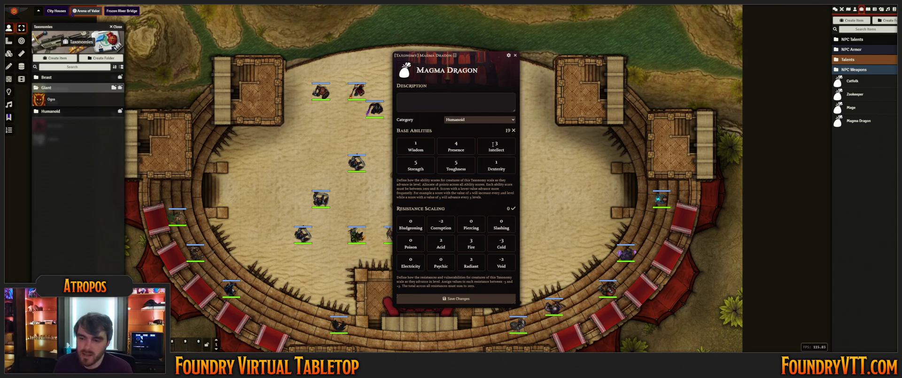
{"action": "right_click", "coordinate": [496, 146]}
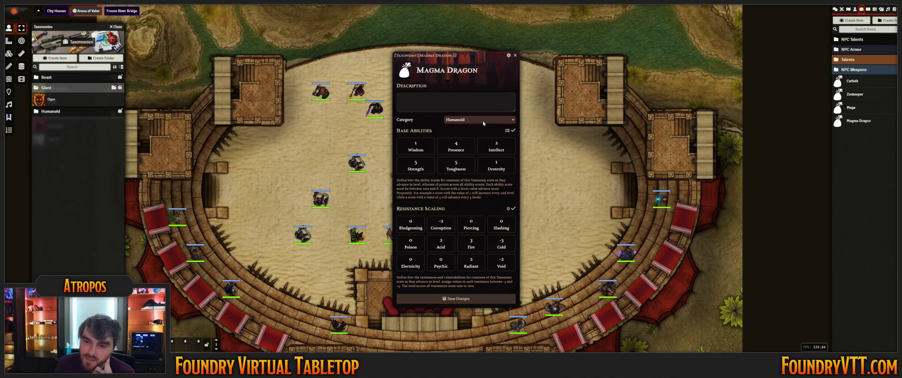
Set the taxonomy's category to Beast, describe it as "It's a magma dragon!" and save the changes
{"action": "left_click", "coordinate": [475, 133]}
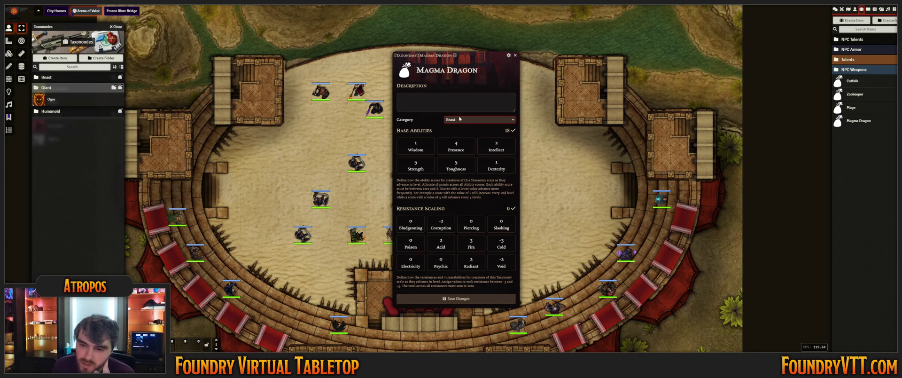
{"action": "left_click", "coordinate": [436, 107]}
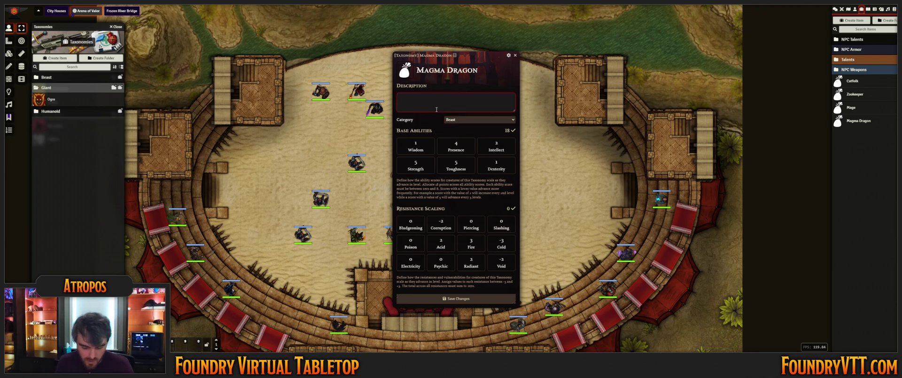
{"action": "type", "text": "It's a magma dragon!"}
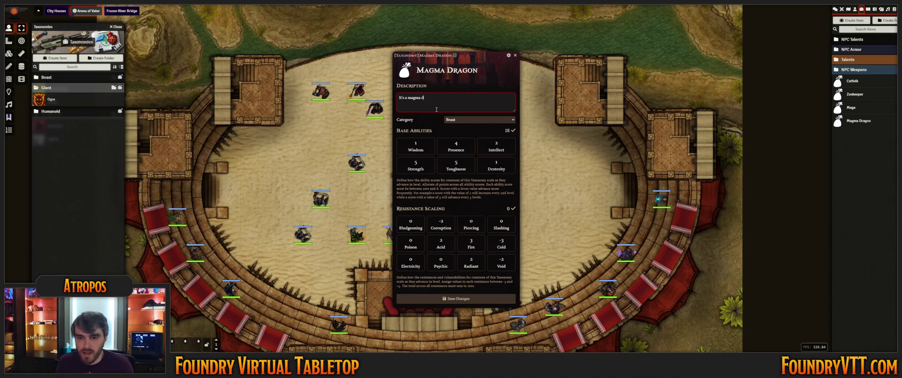
{"action": "left_click", "coordinate": [428, 299]}
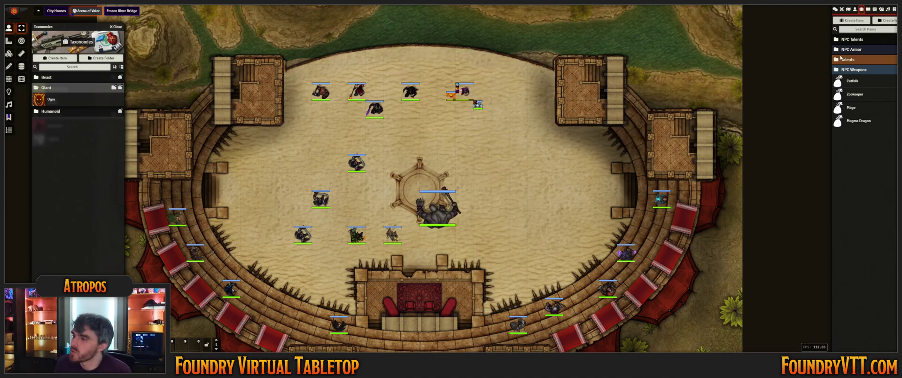
Create a new actor of type Adversary named Juvenile Magma Dragon
{"action": "left_click", "coordinate": [855, 8]}
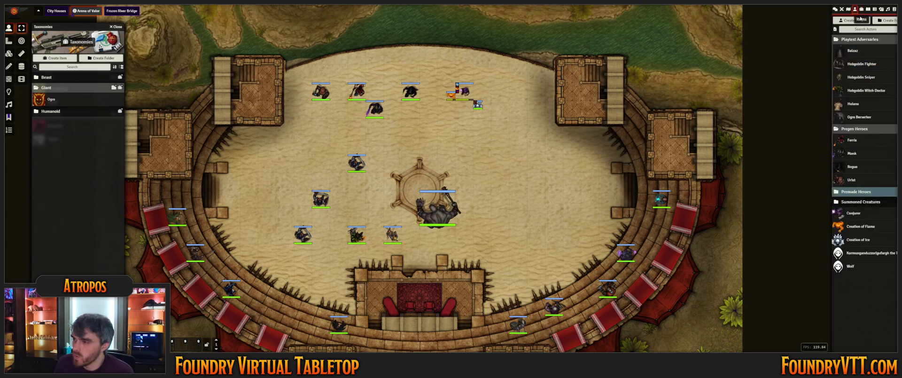
{"action": "left_click", "coordinate": [846, 21]}
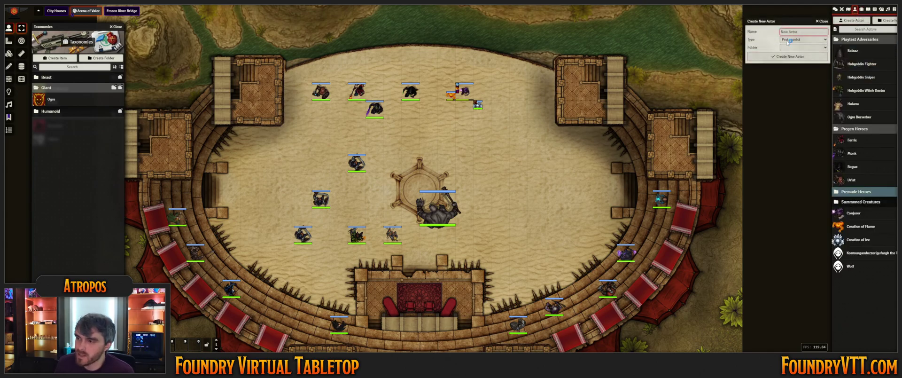
{"action": "left_click", "coordinate": [791, 53]}
{"action": "left_click", "coordinate": [788, 32]}
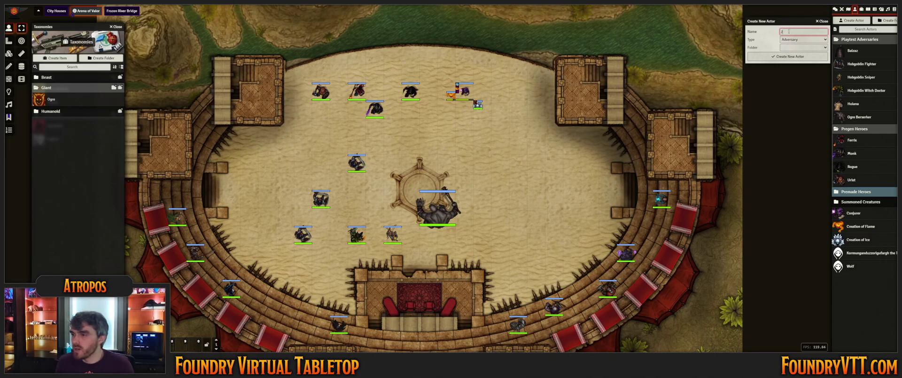
{"action": "type", "text": "Juvenile Magma Dragon"}
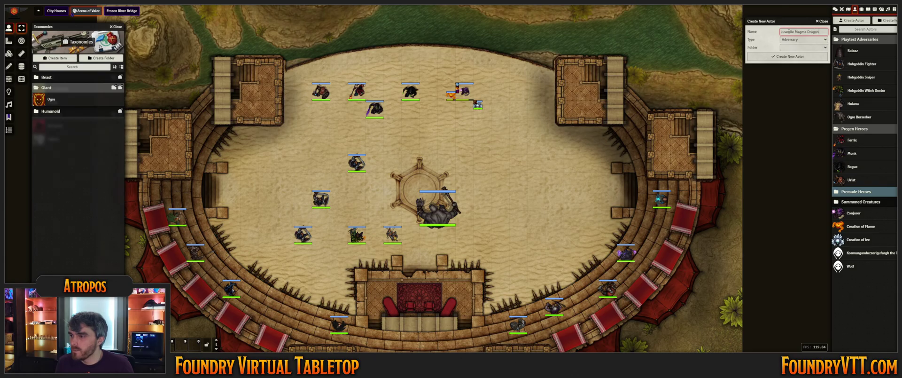
{"action": "key", "text": "Return"}
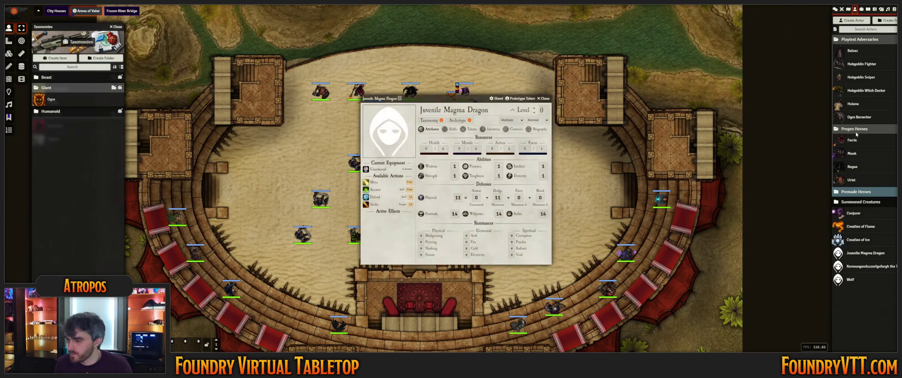
Apply the Magma Dragon taxonomy and the Berserker archetype to the Juvenile Magma Dragon, and close the Taxonomies and Archetypes compendiums
{"action": "left_click", "coordinate": [861, 9]}
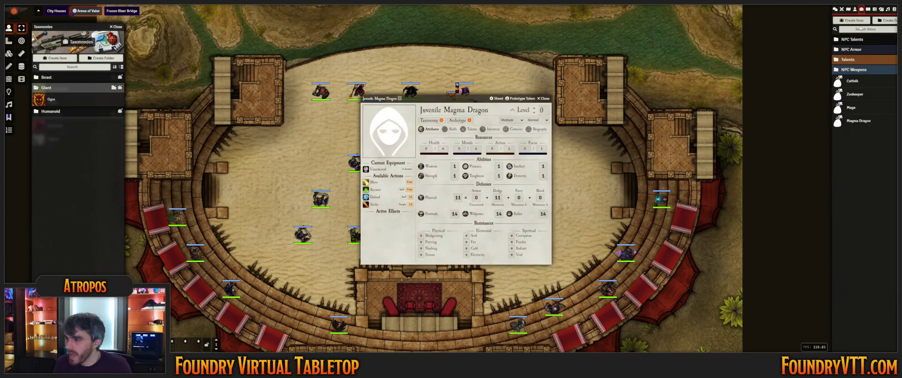
{"action": "left_click_drag", "start_coordinate": [860, 125], "coordinate": [434, 121]}
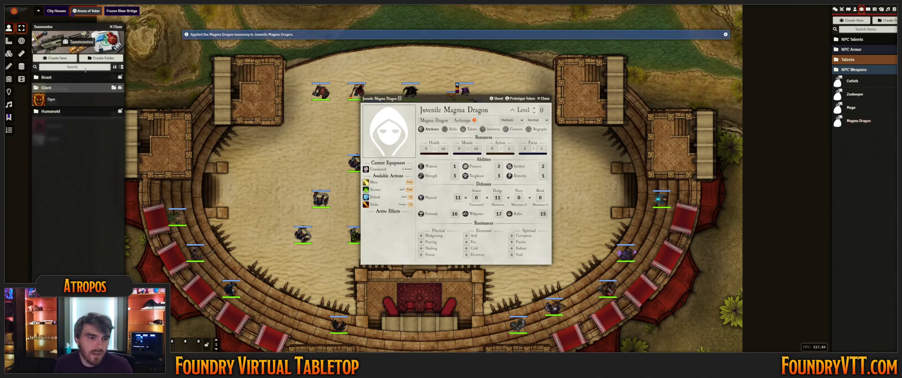
{"action": "left_click", "coordinate": [63, 112]}
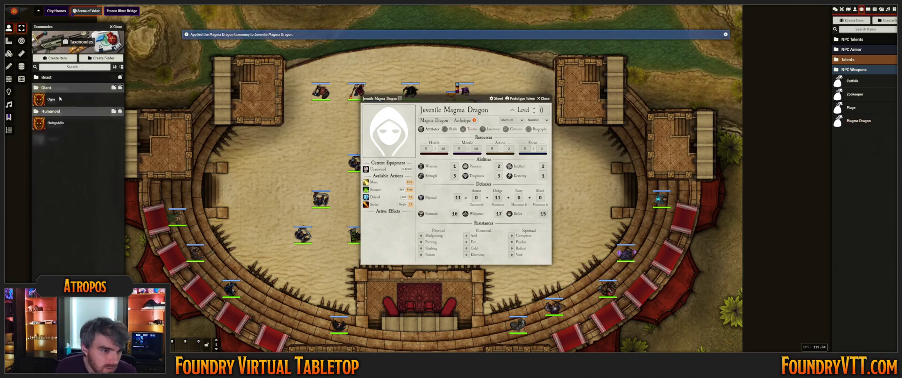
{"action": "left_click", "coordinate": [117, 27]}
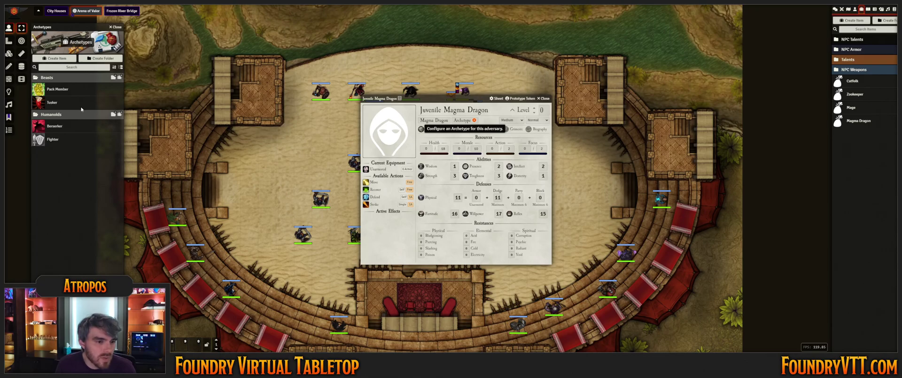
{"action": "left_click_drag", "start_coordinate": [53, 126], "coordinate": [463, 123]}
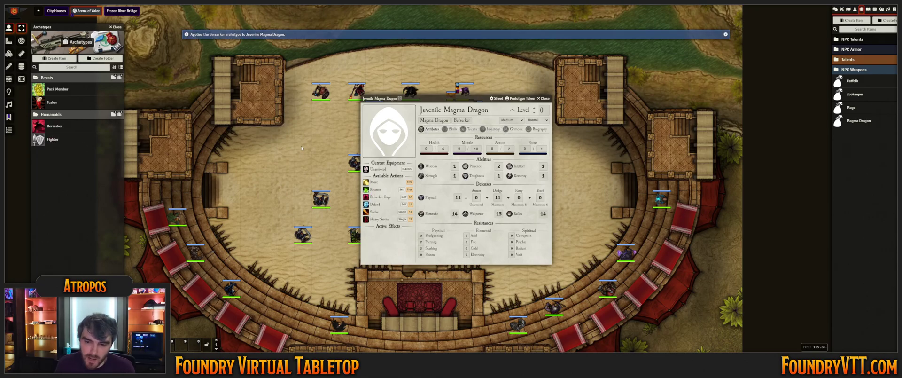
{"action": "left_click", "coordinate": [116, 27]}
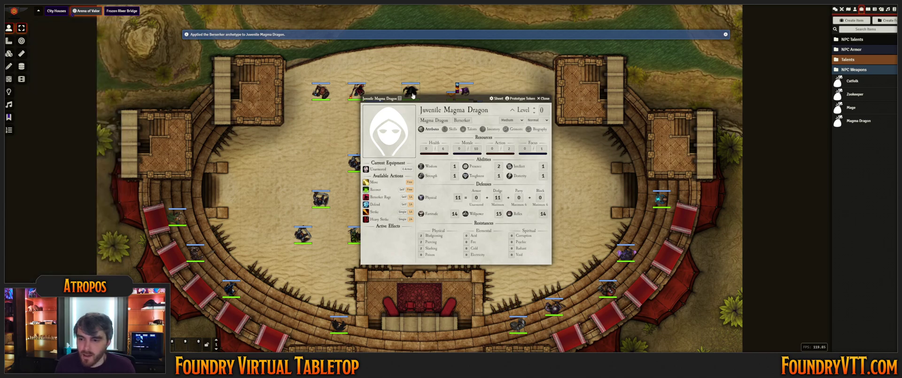
Set the Juvenile Magma Dragon to level 6 with the Elite threat rank and move its sheet aside
{"action": "left_click", "coordinate": [534, 108]}
{"action": "left_click", "coordinate": [535, 110]}
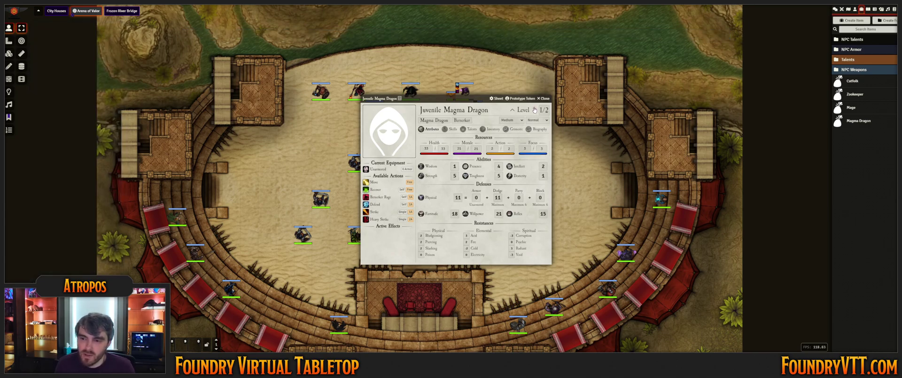
{"action": "left_click", "coordinate": [535, 110]}
{"action": "left_click", "coordinate": [537, 120]}
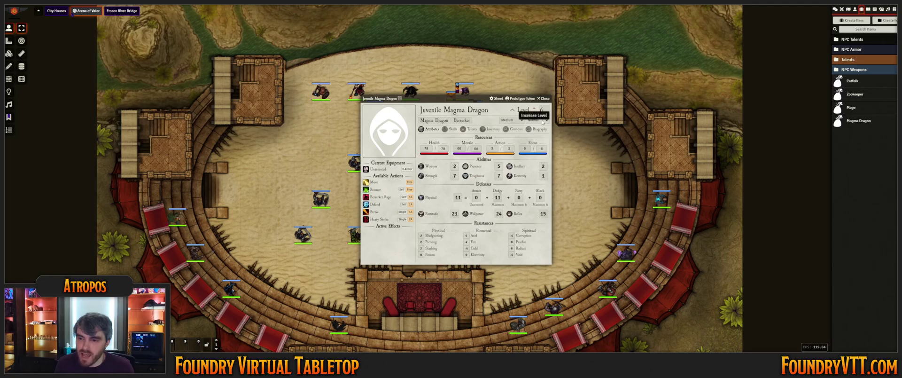
{"action": "left_click", "coordinate": [536, 126]}
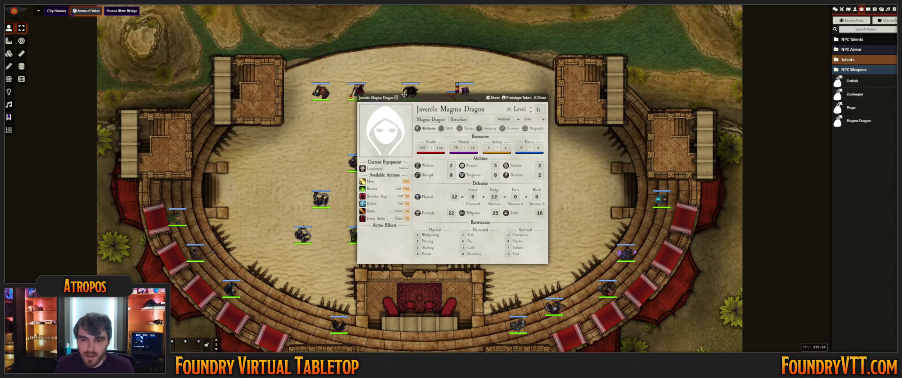
{"action": "left_click_drag", "start_coordinate": [465, 98], "coordinate": [281, 62]}
Create a new actor of type Adversary named Adult Magma Dragon
{"action": "left_click", "coordinate": [855, 8]}
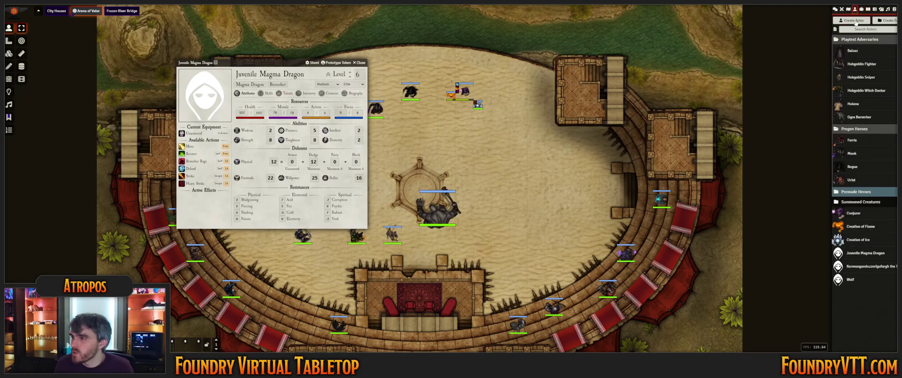
{"action": "left_click", "coordinate": [853, 20]}
{"action": "left_click", "coordinate": [790, 42]}
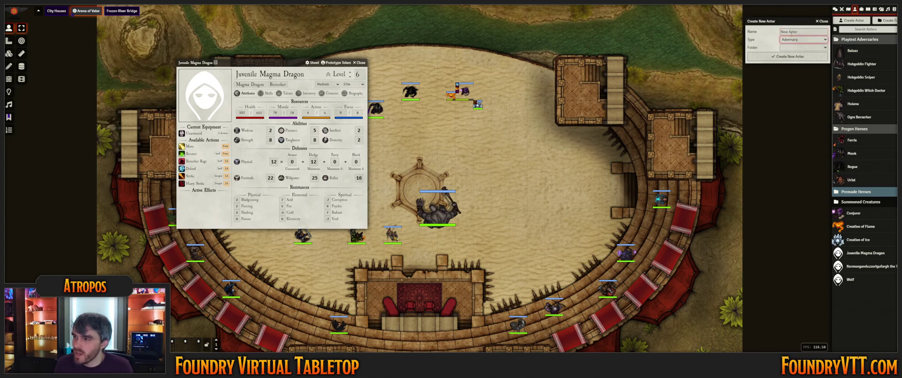
{"action": "left_click", "coordinate": [792, 32]}
{"action": "type", "text": "Adul"}
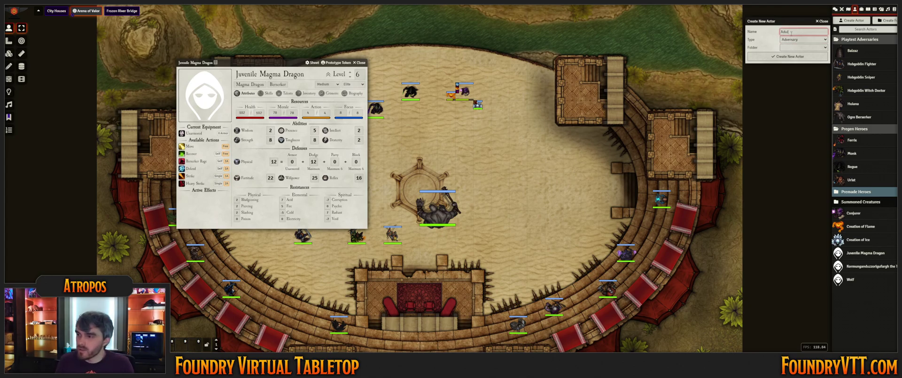
{"action": "type", "text": "t Magma Dra"}
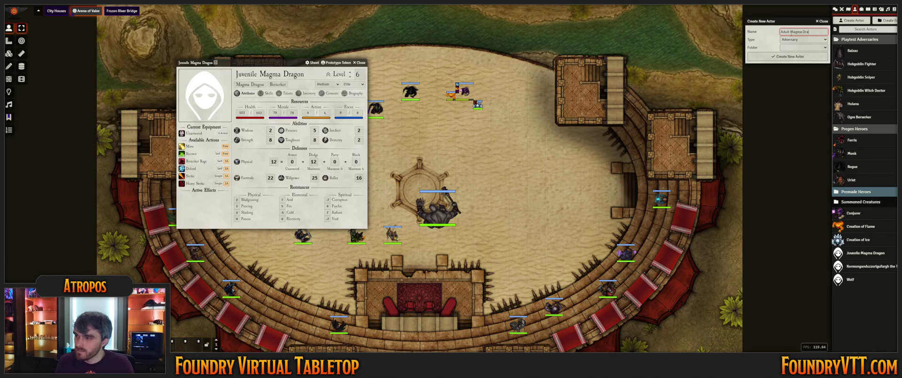
{"action": "type", "text": "gon"}
{"action": "key", "text": "Return"}
Apply the Magma Dragon taxonomy and the Berserker archetype to the Adult Magma Dragon, and close the Archetypes compendium
{"action": "left_click", "coordinate": [861, 9]}
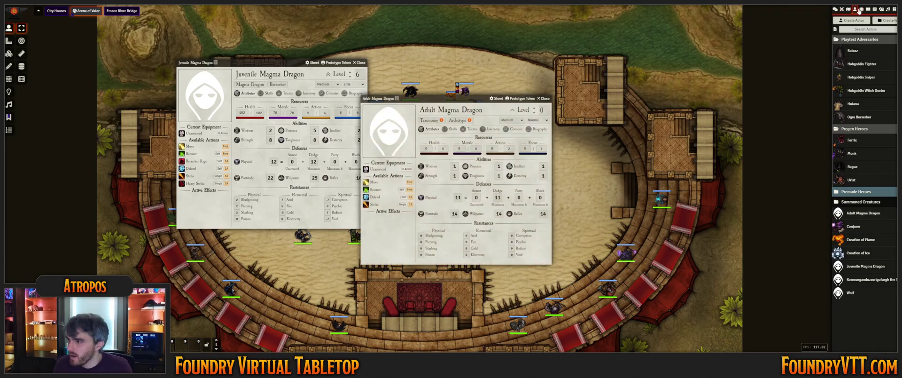
{"action": "left_click_drag", "start_coordinate": [847, 122], "coordinate": [482, 94]}
{"action": "left_click", "coordinate": [894, 10]}
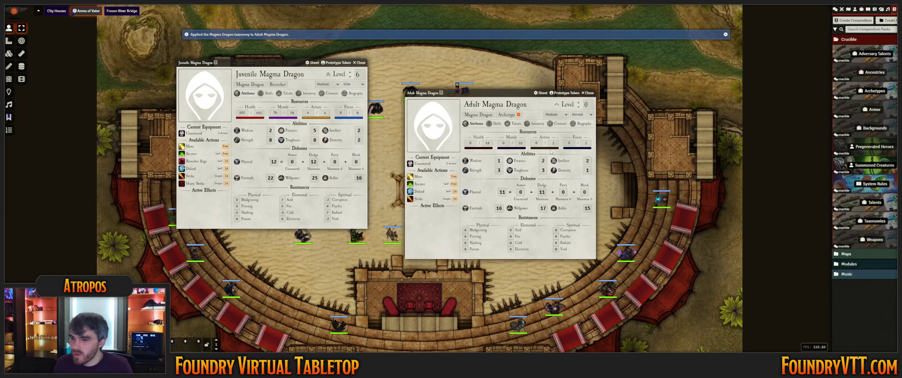
{"action": "left_click", "coordinate": [509, 114]}
{"action": "left_click_drag", "start_coordinate": [77, 133], "coordinate": [474, 141]}
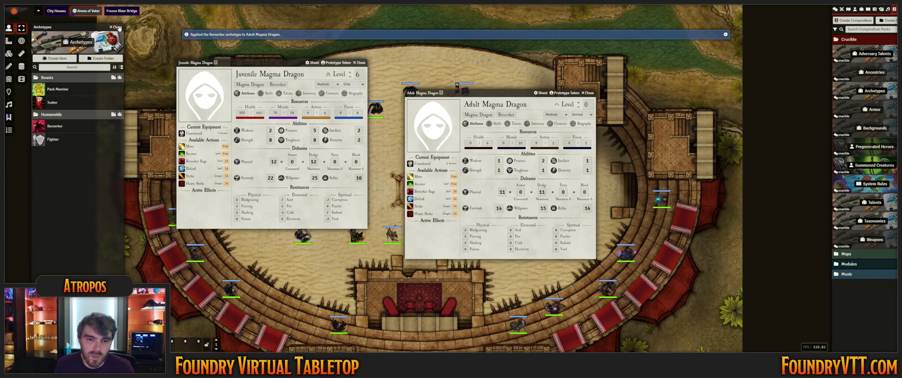
{"action": "left_click", "coordinate": [116, 27]}
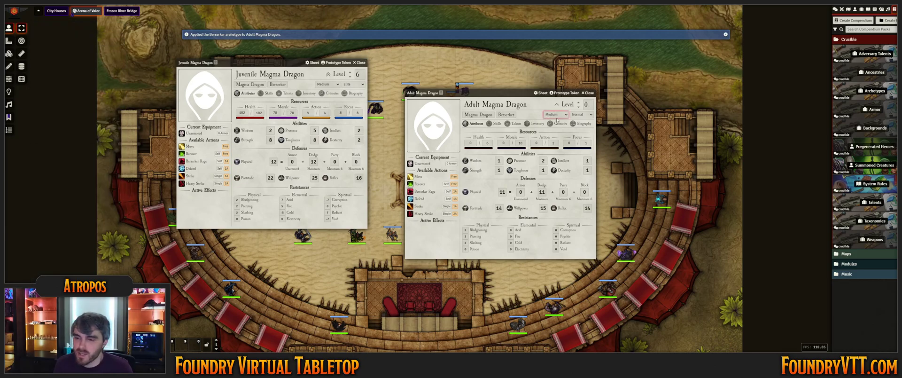
Set the Adult Magma Dragon to Giant size, Boss threat rank and level 12, and place its sheet beside the juvenile's
{"action": "left_click", "coordinate": [555, 144]}
{"action": "left_click", "coordinate": [583, 114]}
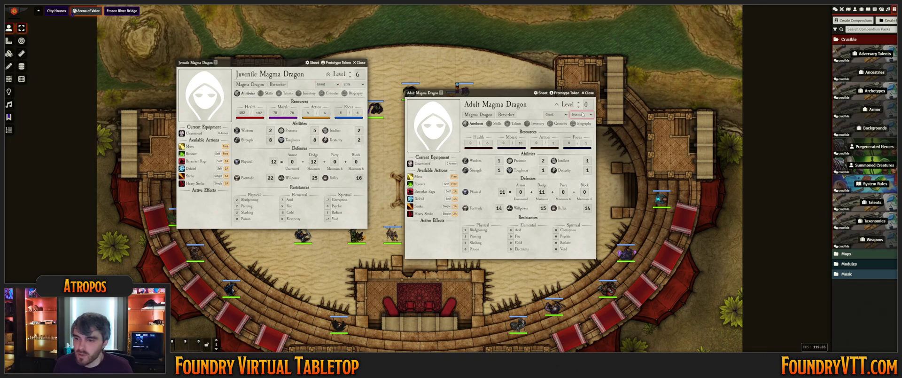
{"action": "left_click", "coordinate": [584, 136]}
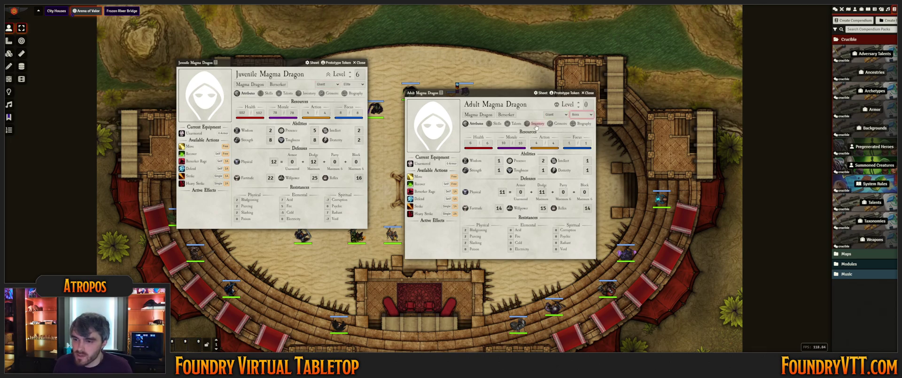
{"action": "left_click", "coordinate": [579, 104]}
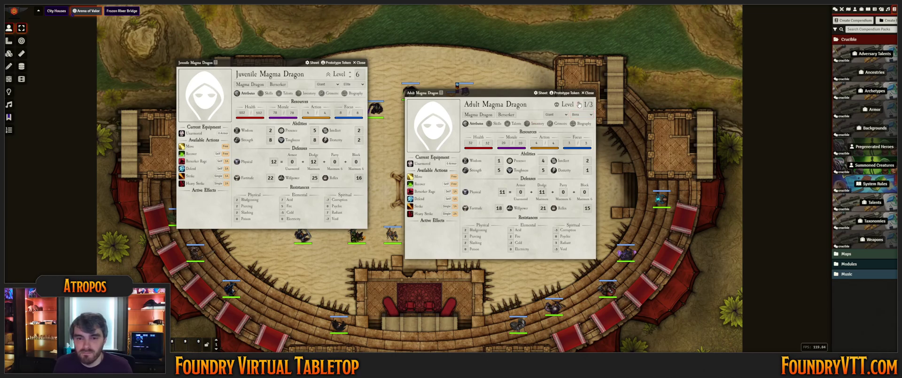
{"action": "left_click", "coordinate": [579, 104]}
{"action": "left_click", "coordinate": [579, 104]}
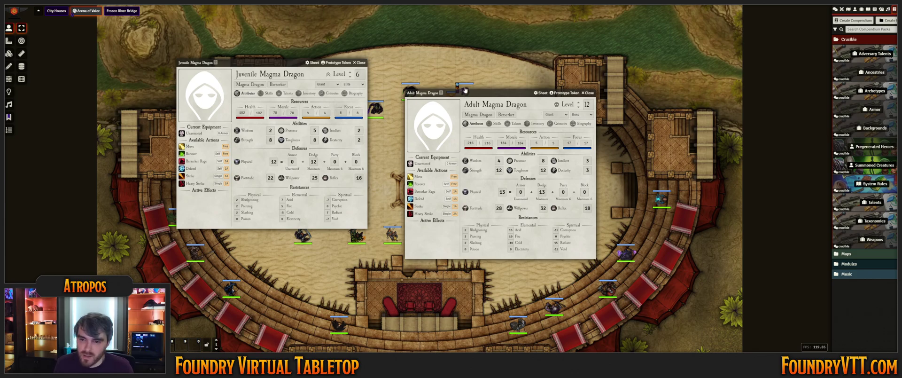
{"action": "left_click_drag", "start_coordinate": [488, 92], "coordinate": [456, 57]}
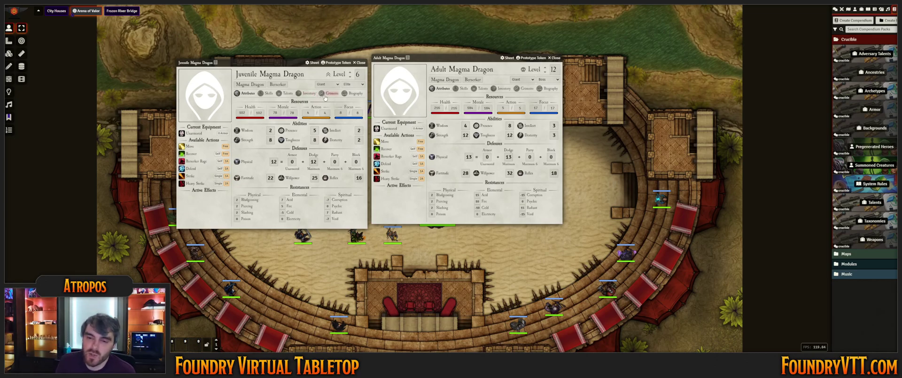
Check the Adult Magma Dragon's talents, lower its level to 10 and return it to level 12
{"action": "left_click", "coordinate": [481, 89]}
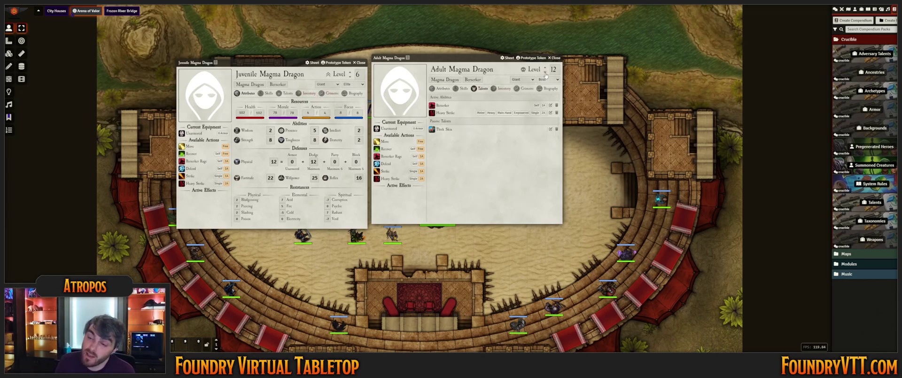
{"action": "left_click", "coordinate": [444, 90]}
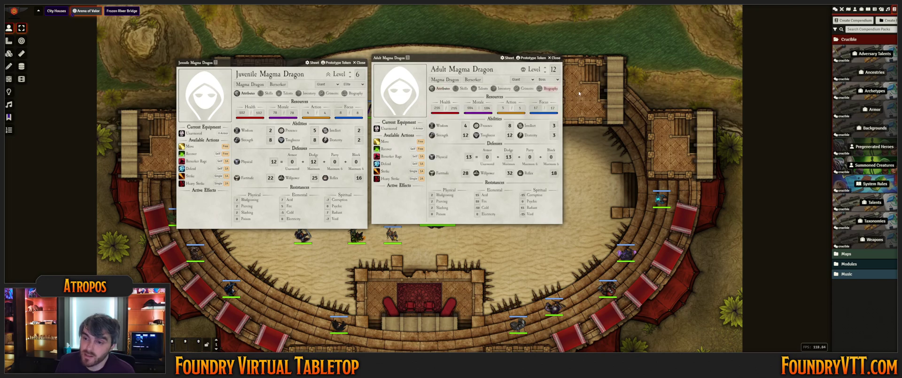
{"action": "left_click", "coordinate": [545, 73]}
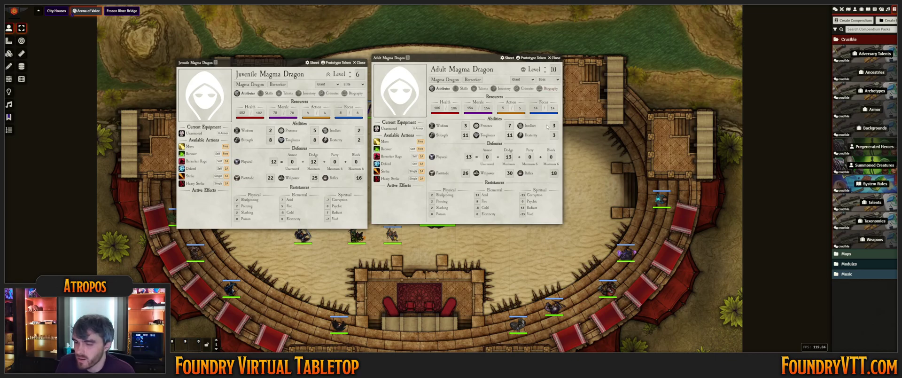
{"action": "left_click", "coordinate": [545, 67]}
{"action": "left_click", "coordinate": [545, 67]}
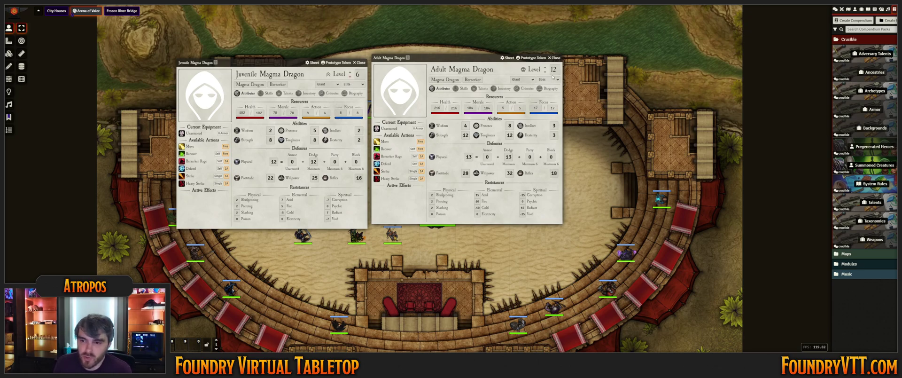
Lower the Adult Magma Dragon to level 6 to compare its attributes with the juvenile's
{"action": "left_click", "coordinate": [545, 73]}
{"action": "left_click", "coordinate": [545, 73]}
{"action": "left_click", "coordinate": [545, 72]}
{"action": "left_click", "coordinate": [545, 73]}
{"action": "left_click", "coordinate": [545, 72]}
{"action": "left_click", "coordinate": [545, 73]}
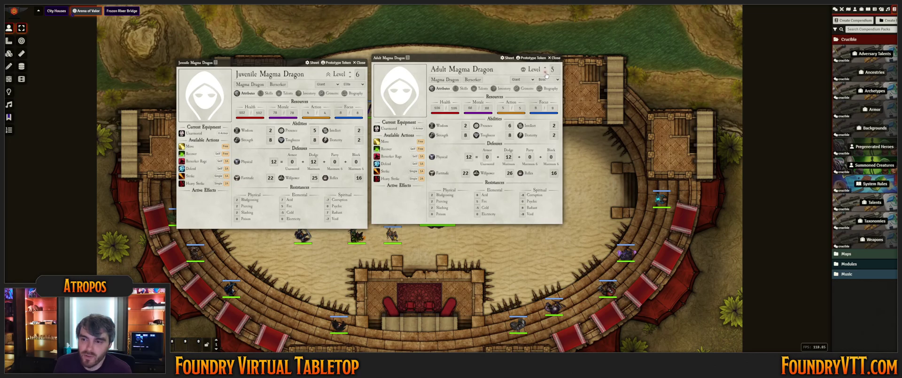
{"action": "left_click", "coordinate": [545, 67]}
{"action": "left_click", "coordinate": [545, 67]}
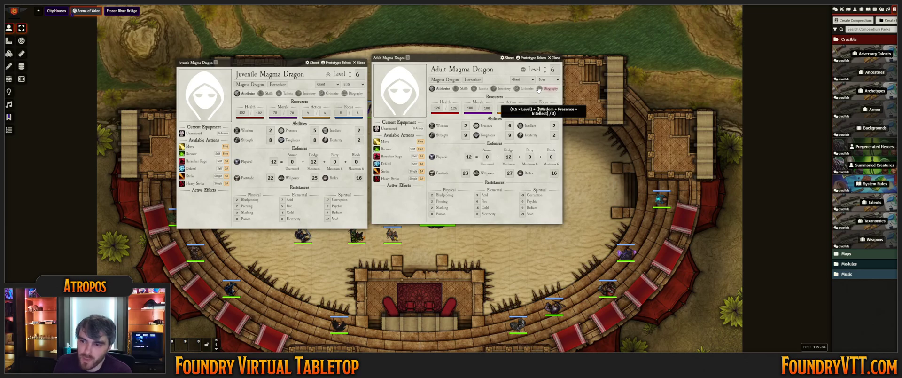
Change the Adult Magma Dragon's threat rank to Elite and raise it to level 12
{"action": "left_click", "coordinate": [545, 79]}
{"action": "left_click", "coordinate": [546, 94]}
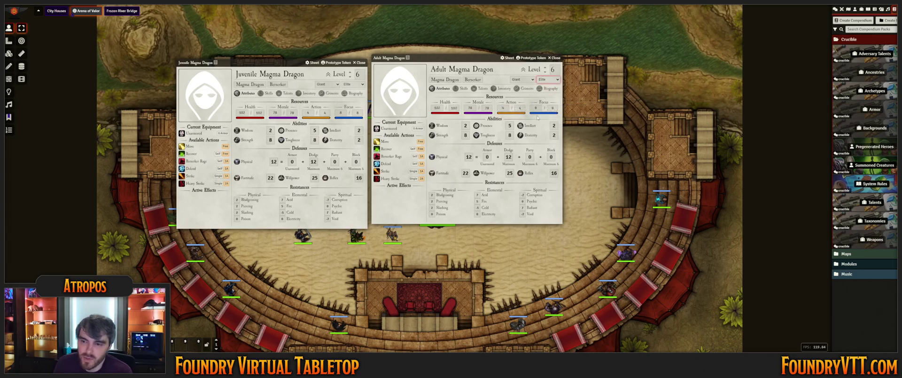
{"action": "left_click", "coordinate": [545, 67]}
{"action": "left_click", "coordinate": [545, 68]}
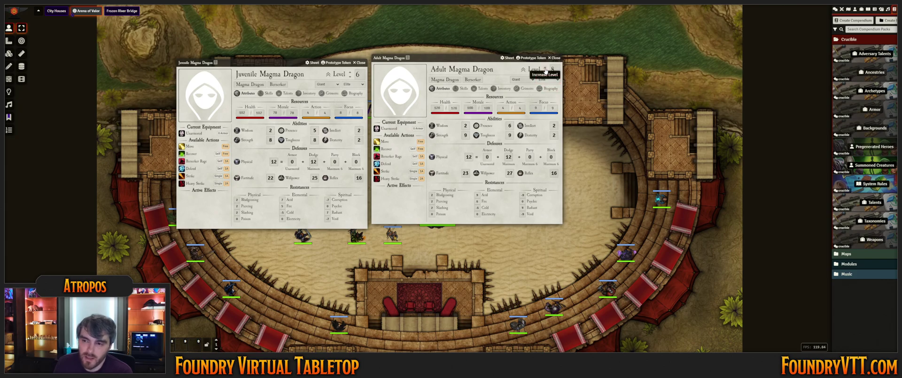
{"action": "left_click", "coordinate": [546, 68]}
{"action": "left_click", "coordinate": [545, 69]}
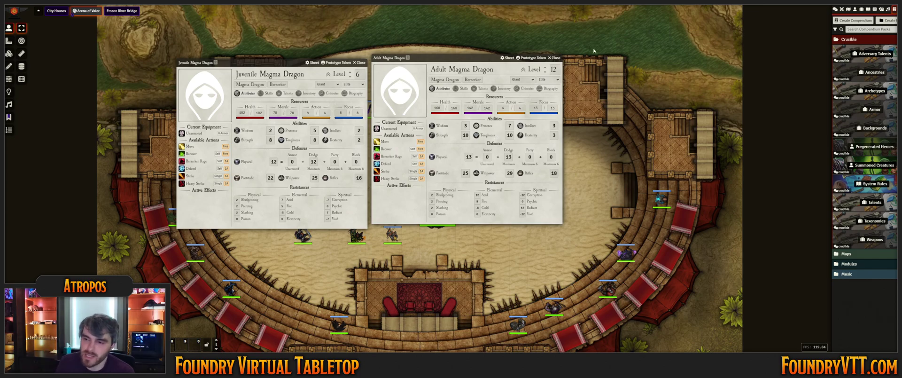
Set the threat rank of both the Adult and the Juvenile Magma Dragon to Normal
{"action": "left_click", "coordinate": [550, 91]}
{"action": "left_click", "coordinate": [354, 85]}
{"action": "left_click", "coordinate": [354, 97]}
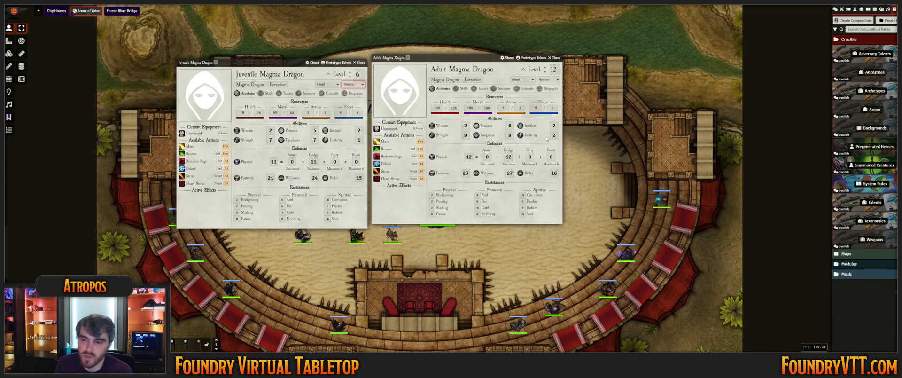
{"action": "left_click", "coordinate": [543, 79]}
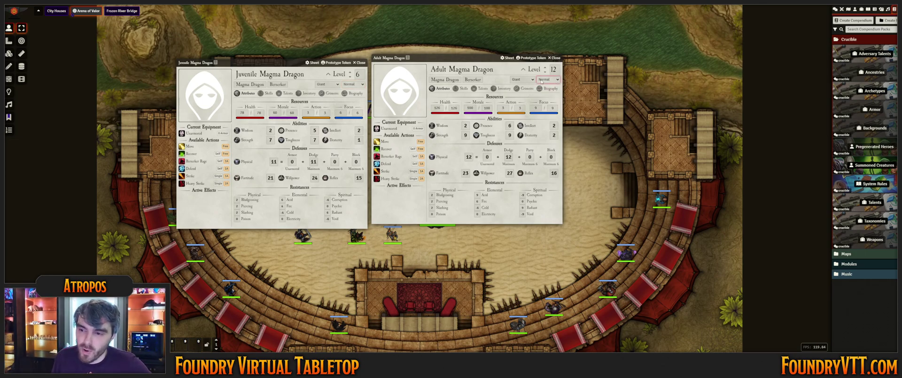
Set the threat rank of both the Juvenile and the Adult Magma Dragon to Elite
{"action": "left_click", "coordinate": [361, 84]}
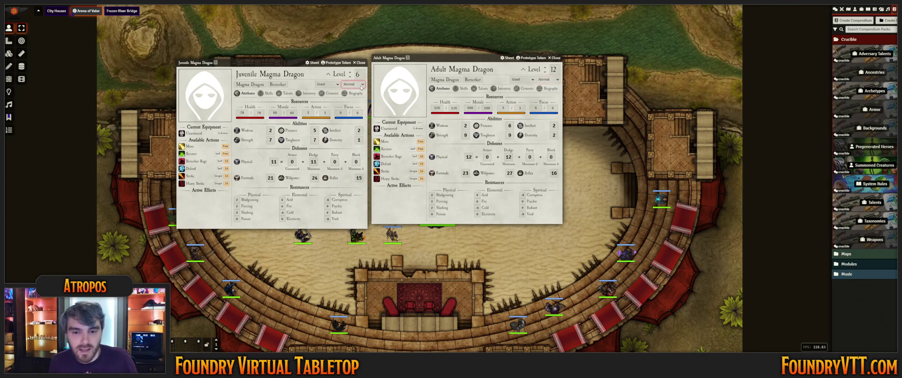
{"action": "left_click", "coordinate": [350, 101]}
{"action": "left_click", "coordinate": [550, 80]}
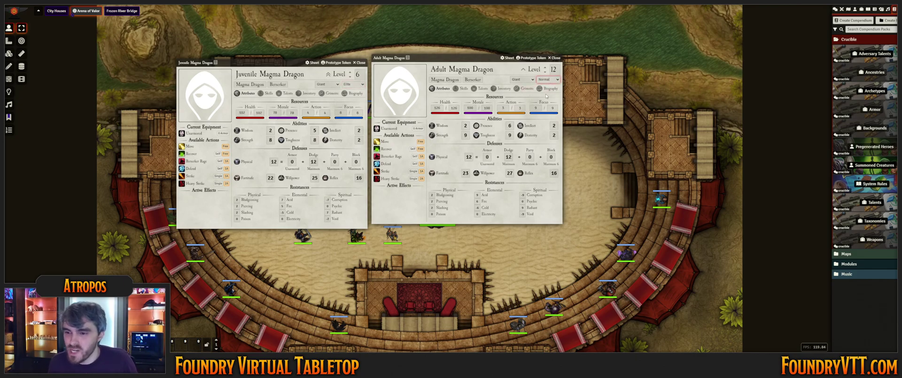
{"action": "left_click", "coordinate": [546, 96]}
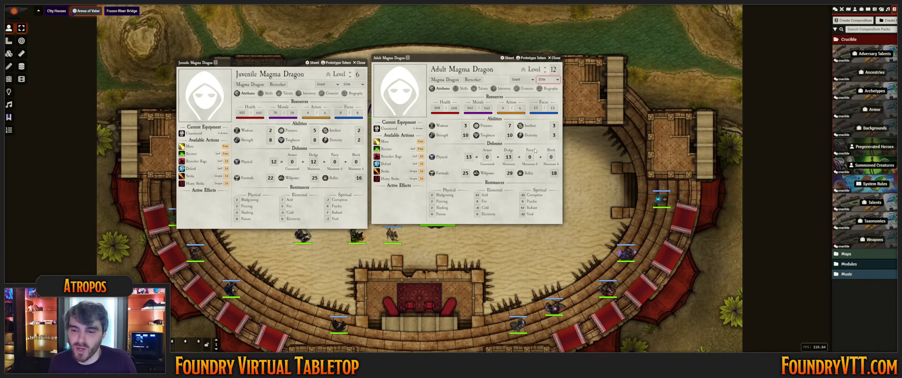
Set the threat rank of both the Adult and the Juvenile Magma Dragon to Boss
{"action": "left_click", "coordinate": [551, 80]}
{"action": "left_click", "coordinate": [550, 100]}
{"action": "left_click", "coordinate": [352, 84]}
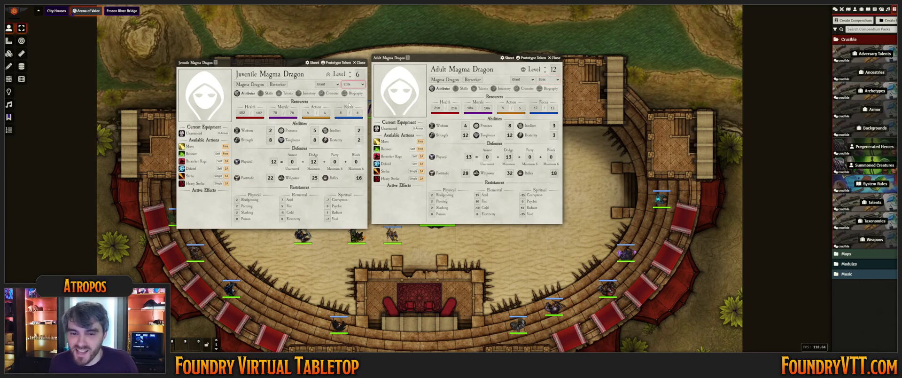
{"action": "left_click", "coordinate": [349, 105]}
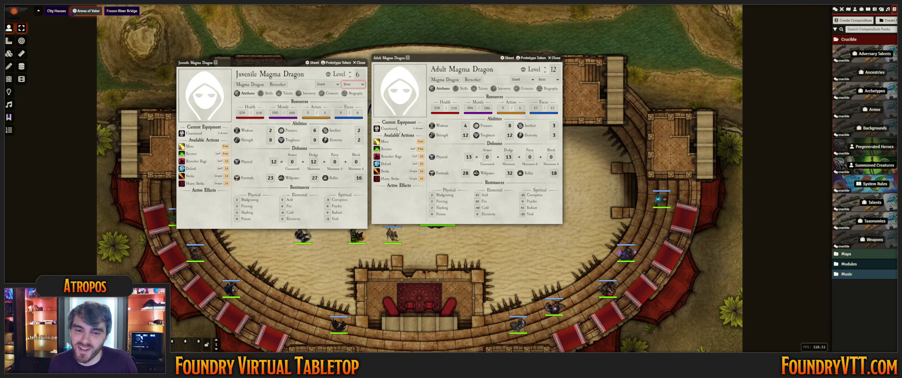
{"action": "left_click", "coordinate": [599, 173]}
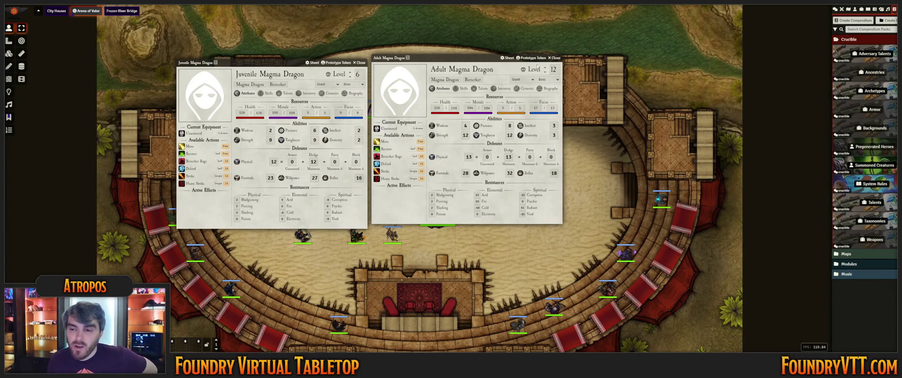
{"action": "left_click", "coordinate": [521, 114]}
{"action": "left_click", "coordinate": [524, 107]}
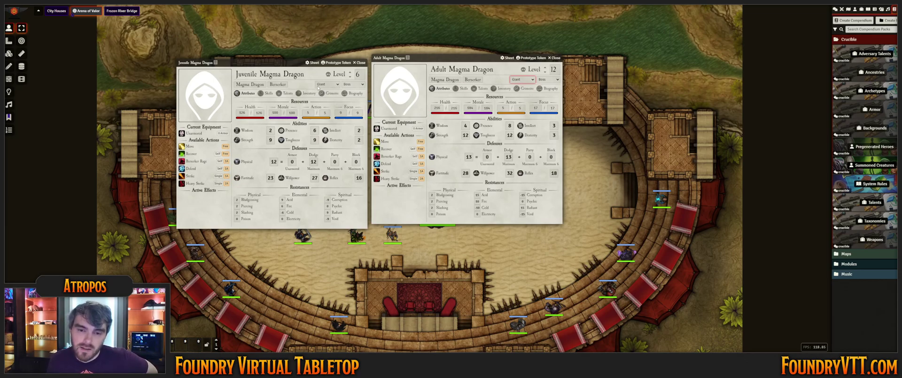
{"action": "left_click", "coordinate": [322, 85]}
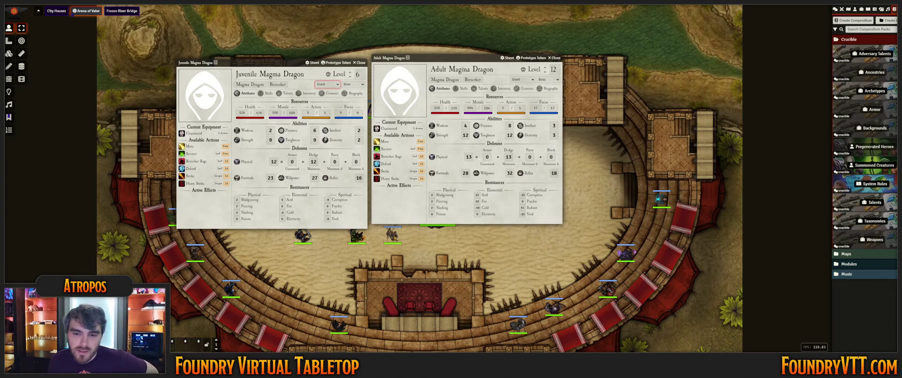
Set the Juvenile Magma Dragon's threat rank to Elite and close both dragon sheets
{"action": "left_click", "coordinate": [352, 84]}
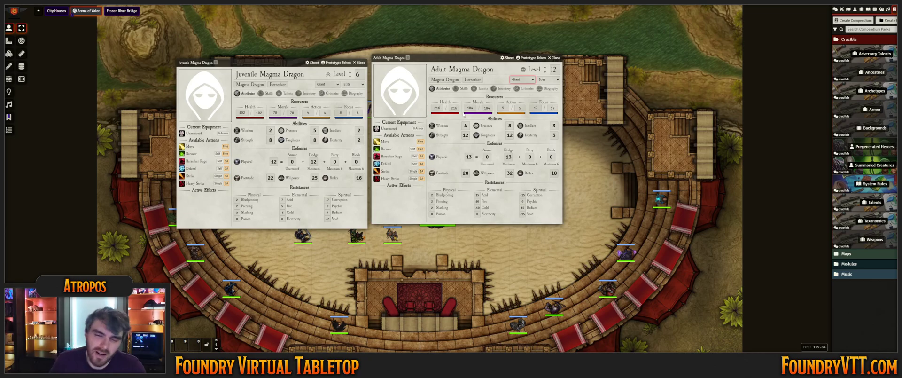
{"action": "left_click", "coordinate": [360, 63]}
{"action": "left_click", "coordinate": [554, 58]}
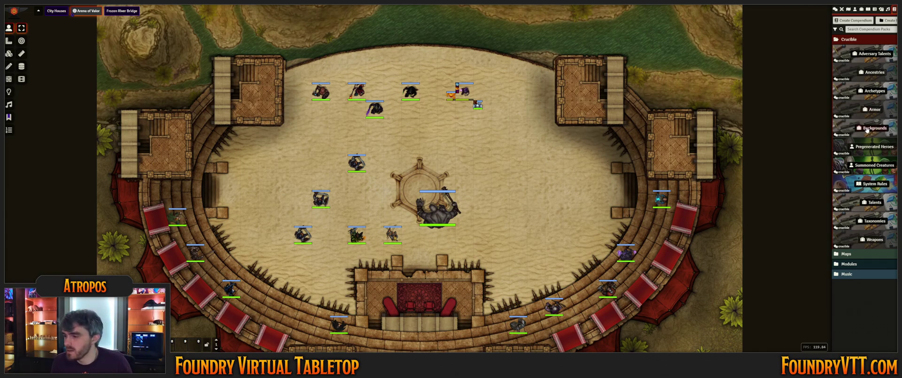
Review the Taxonomies compendium, including its Beast folder, alongside the Archetypes compendium, and close both
{"action": "left_click", "coordinate": [876, 223]}
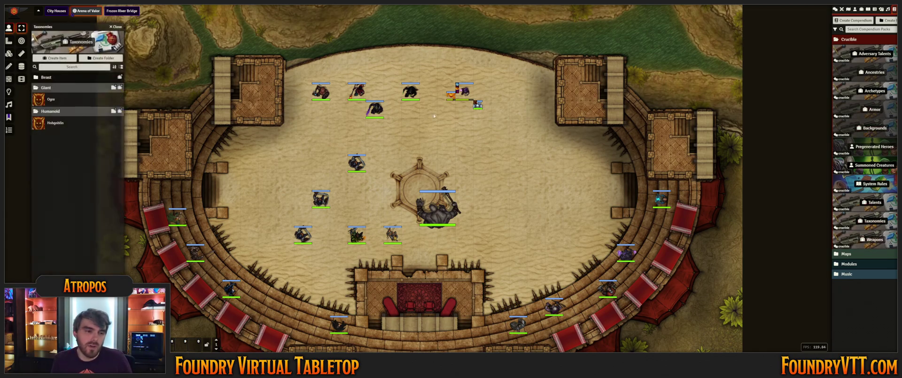
{"action": "left_click", "coordinate": [64, 77]}
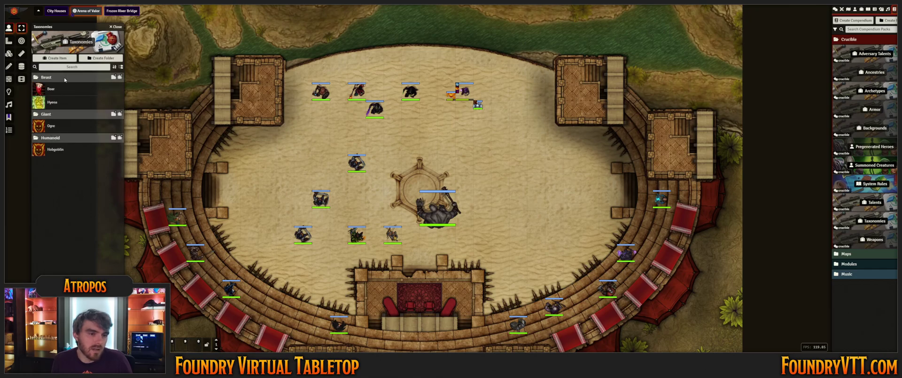
{"action": "left_click", "coordinate": [874, 91]}
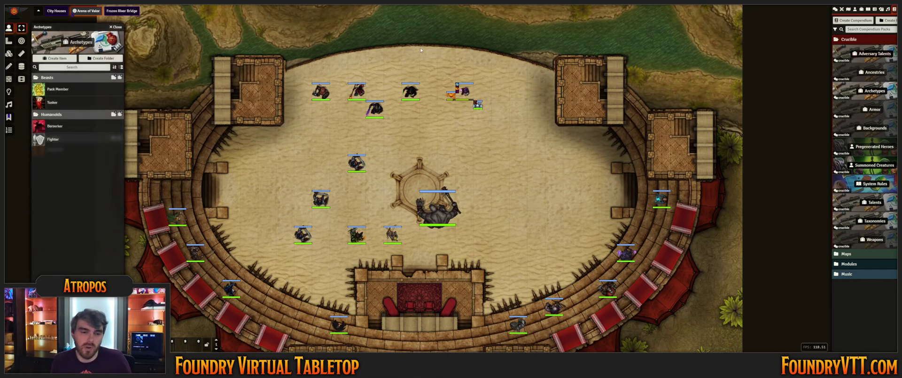
{"action": "left_click_drag", "start_coordinate": [55, 25], "coordinate": [164, 22]}
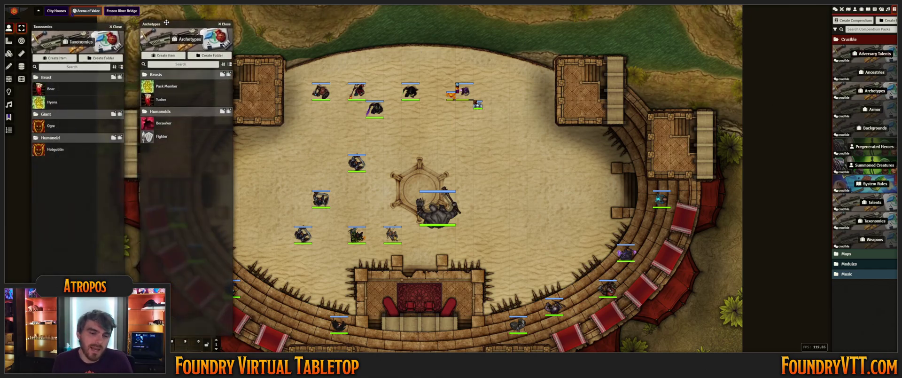
{"action": "left_click", "coordinate": [224, 24]}
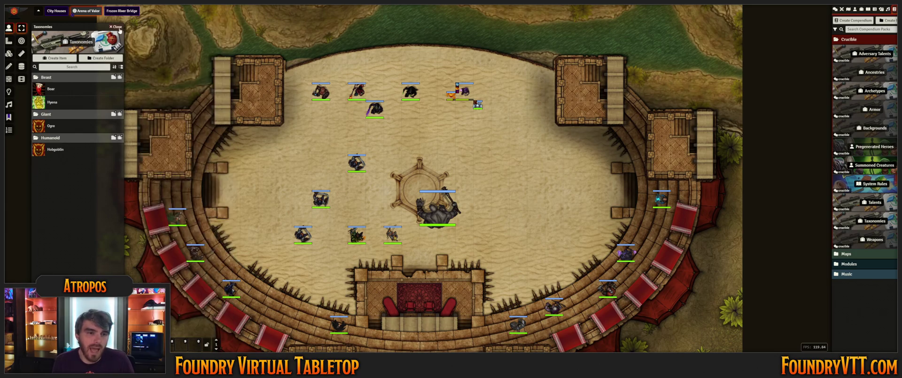
{"action": "left_click", "coordinate": [117, 26]}
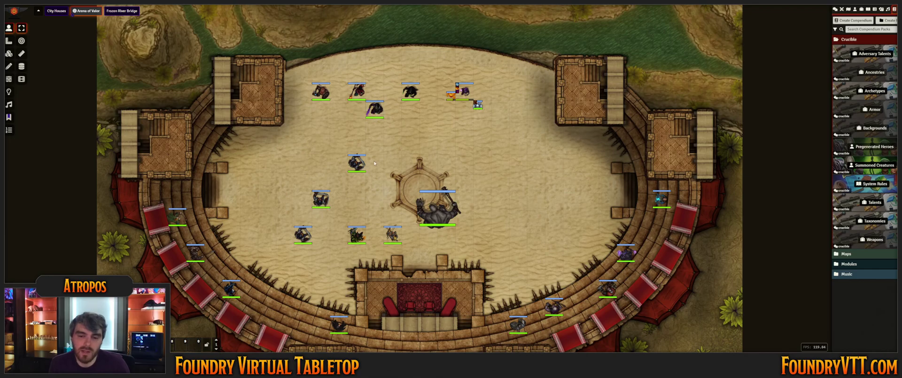
Review the Ogre Berserker token's sheet and the Magma Dragon taxonomy item, closing each one
{"action": "double_click", "coordinate": [430, 206]}
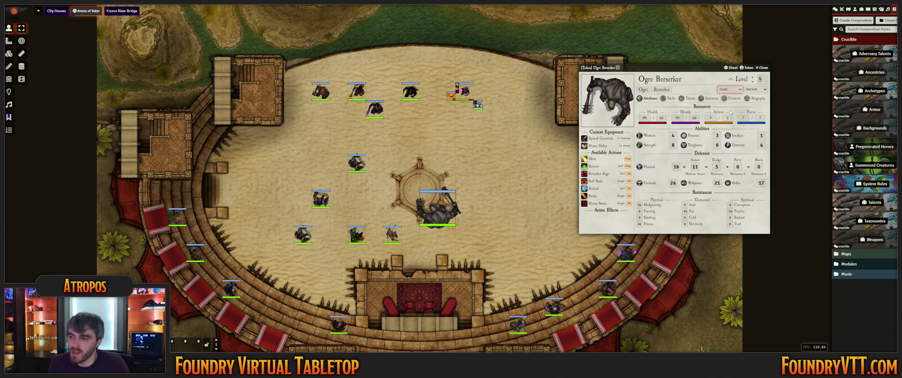
{"action": "left_click", "coordinate": [761, 67]}
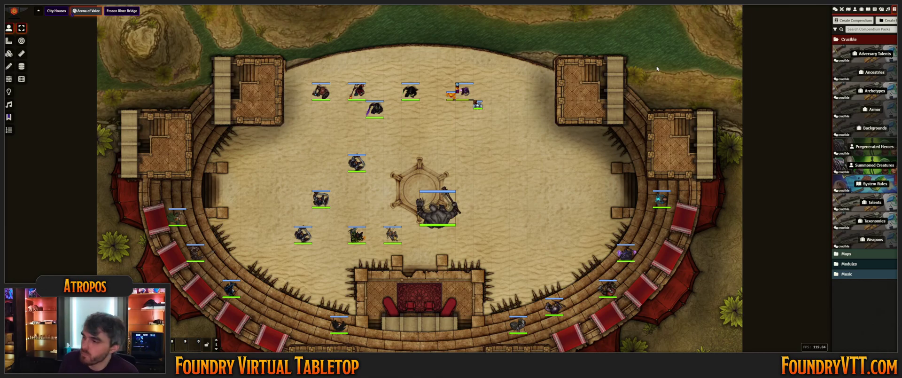
{"action": "left_click", "coordinate": [862, 10]}
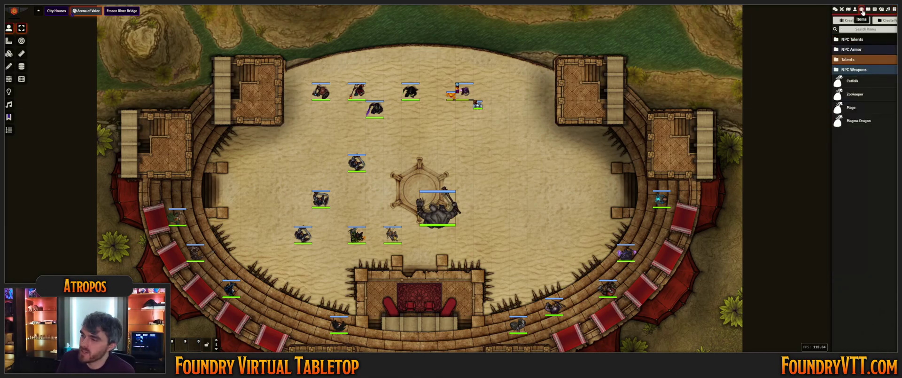
{"action": "left_click", "coordinate": [858, 121]}
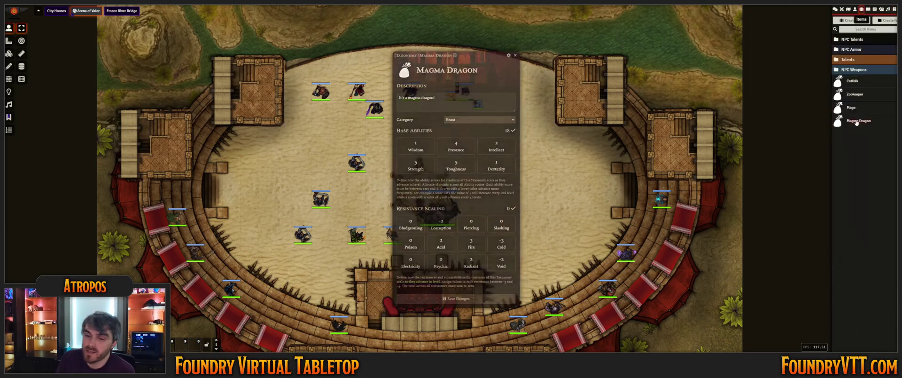
{"action": "left_click", "coordinate": [515, 56]}
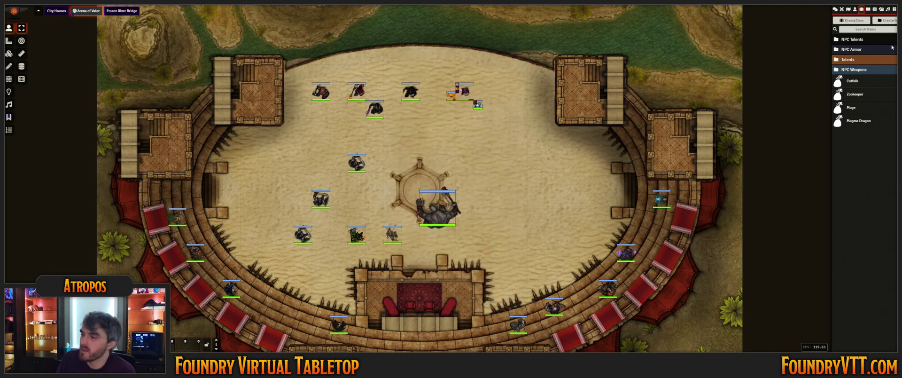
Set the Creation of Flame actor's level to 6 and close its sheet
{"action": "left_click", "coordinate": [868, 10]}
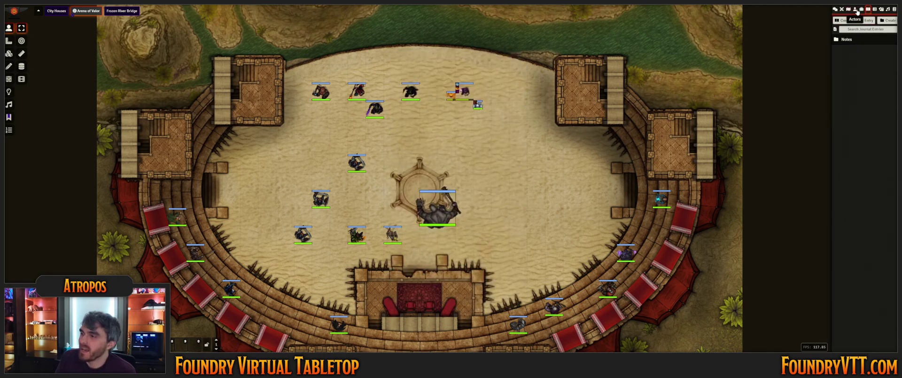
{"action": "left_click", "coordinate": [856, 9]}
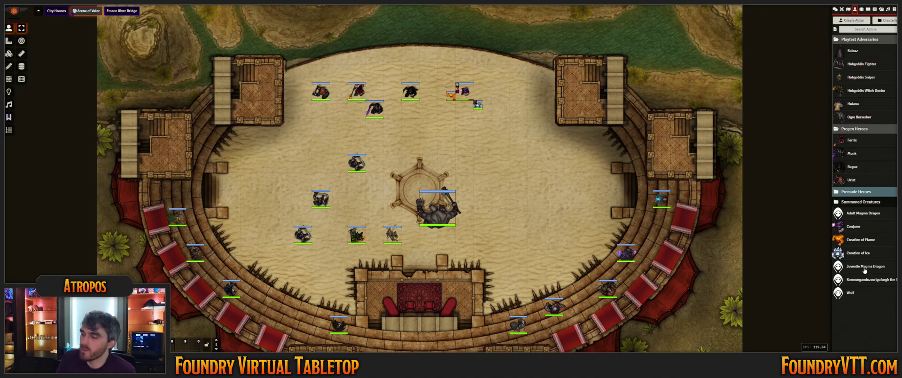
{"action": "left_click", "coordinate": [866, 243]}
{"action": "left_click_drag", "start_coordinate": [476, 100], "coordinate": [598, 128]}
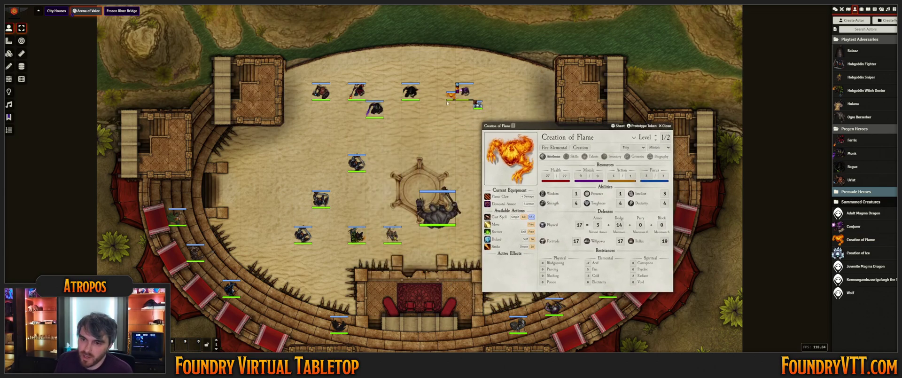
{"action": "left_click", "coordinate": [656, 135]}
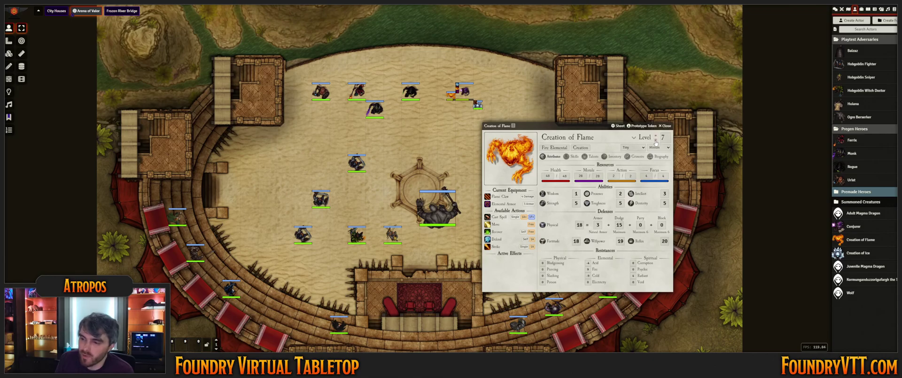
{"action": "left_click", "coordinate": [656, 139]}
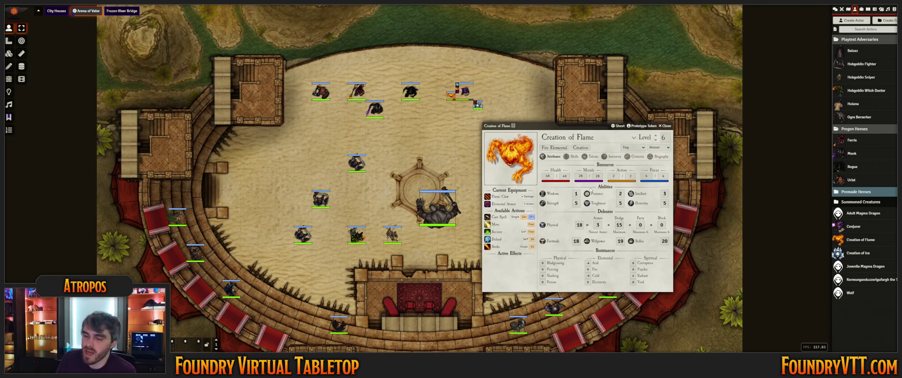
{"action": "left_click", "coordinate": [665, 126]}
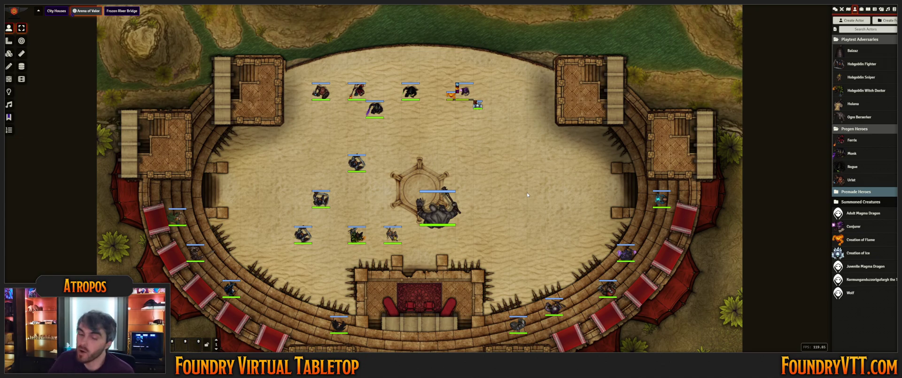
Examine the Conjurer token's character sheet and its level alongside its summoned creatures on the map
{"action": "double_click", "coordinate": [468, 93]}
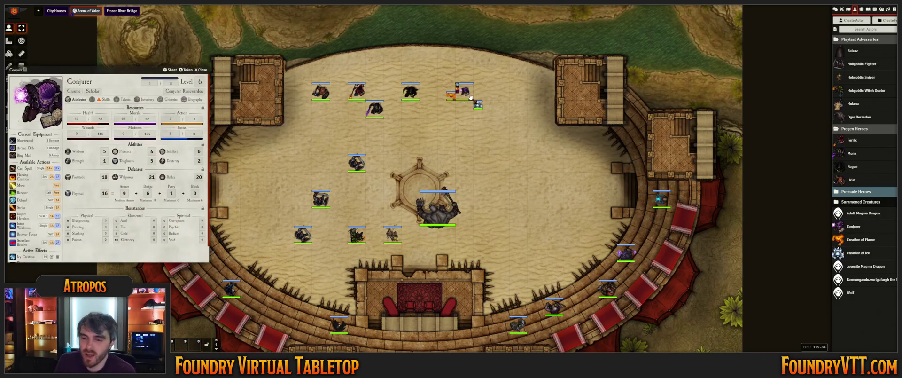
{"action": "scroll", "coordinate": [449, 106], "scroll_direction": "up", "scroll_amount": 3}
{"action": "scroll", "coordinate": [449, 106], "scroll_direction": "up", "scroll_amount": 2}
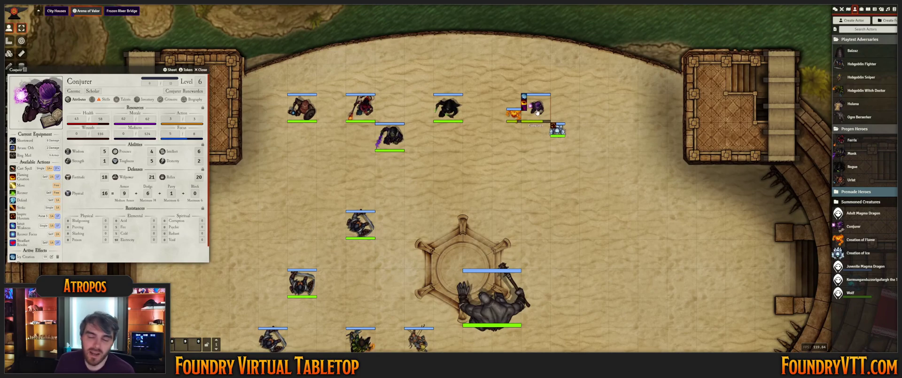
{"action": "left_click", "coordinate": [200, 81]}
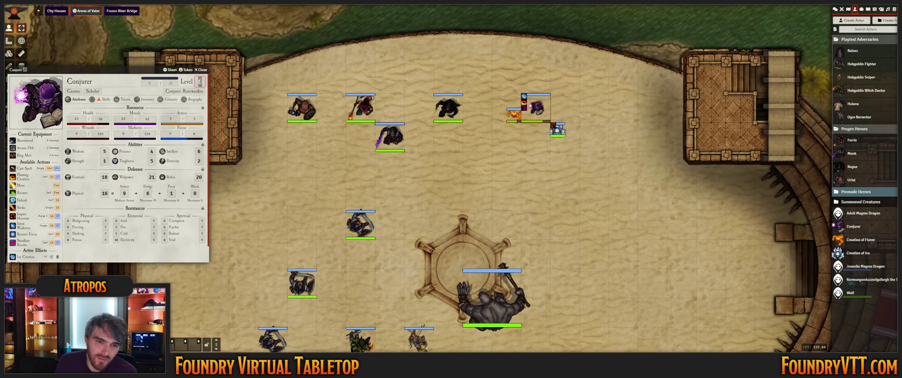
{"action": "left_click", "coordinate": [565, 148]}
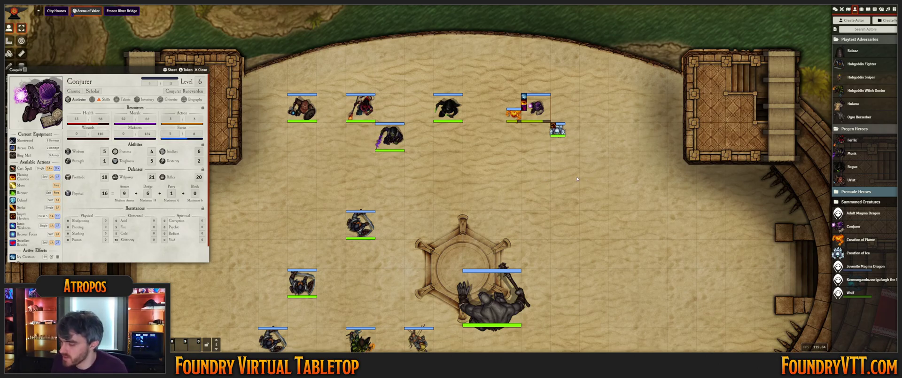
Display Ferrix's talent tree and read the Intuit Weakness talent
{"action": "double_click", "coordinate": [361, 108]}
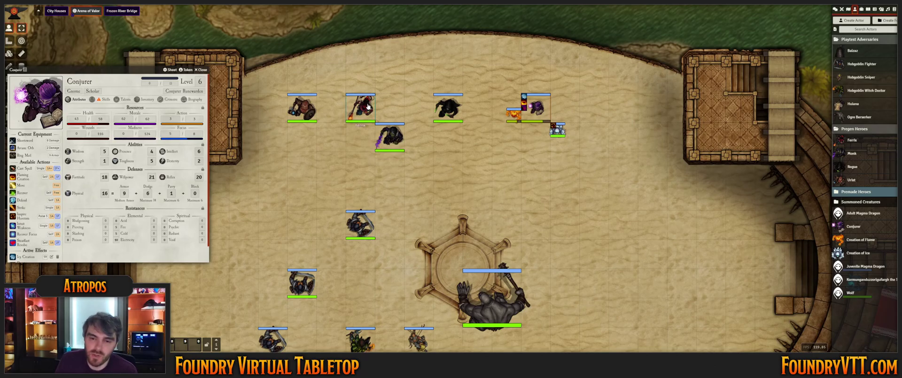
{"action": "left_click", "coordinate": [108, 51]}
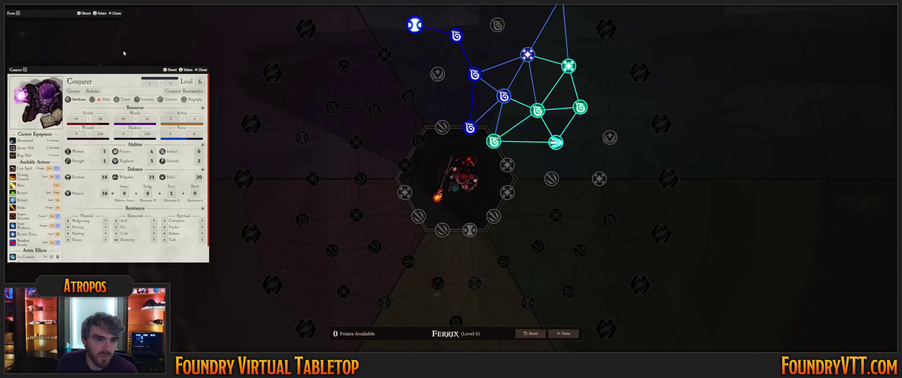
{"action": "scroll", "coordinate": [533, 157], "scroll_direction": "up", "scroll_amount": 3}
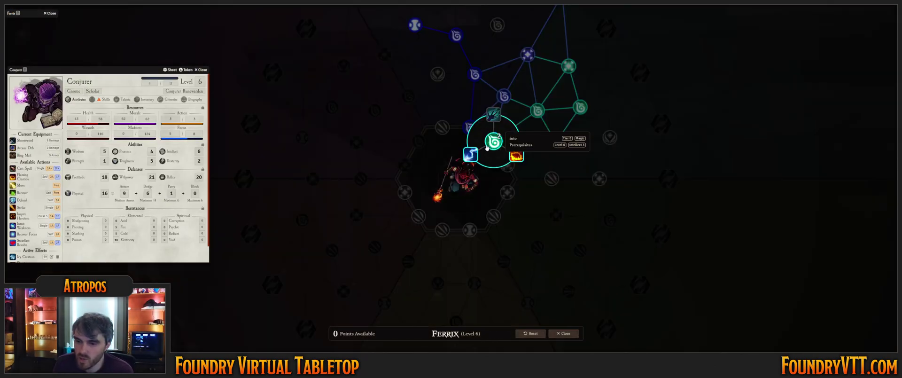
{"action": "mouse_move", "coordinate": [536, 165]}
{"action": "mouse_move", "coordinate": [527, 126]}
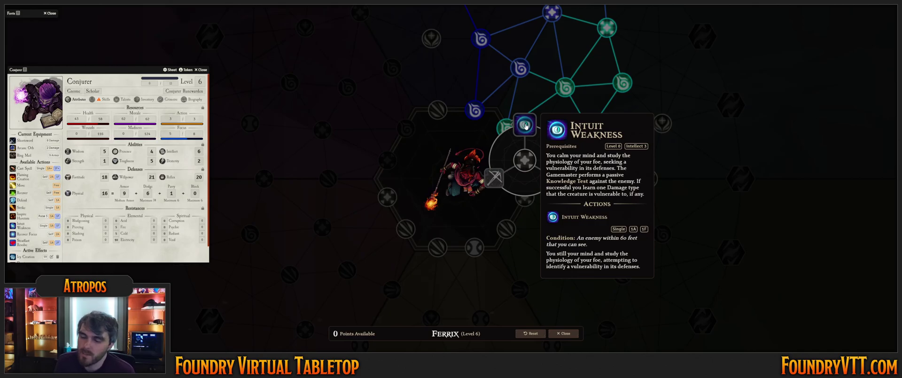
Read the Clarify Intent and Intellectual Superiority talents in Ferrix's tree and collapse the expanded node
{"action": "left_click_drag", "start_coordinate": [598, 101], "coordinate": [553, 185]}
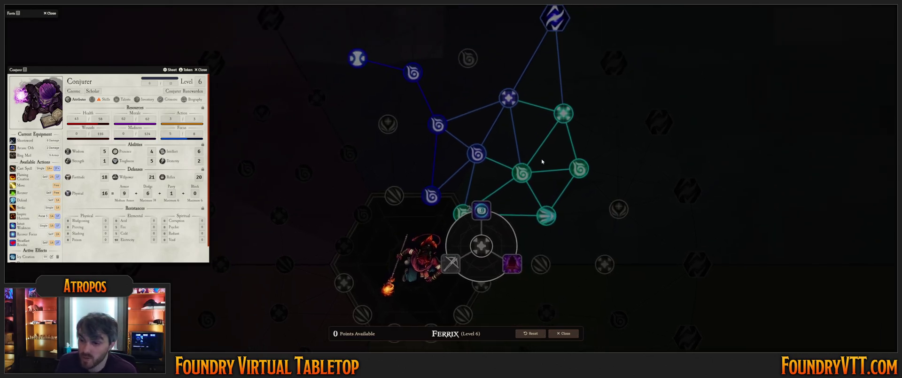
{"action": "left_click", "coordinate": [509, 97]}
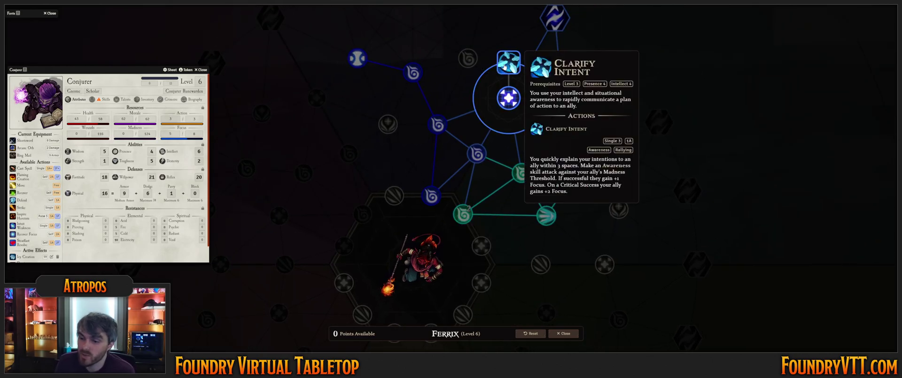
{"action": "left_click", "coordinate": [563, 111]}
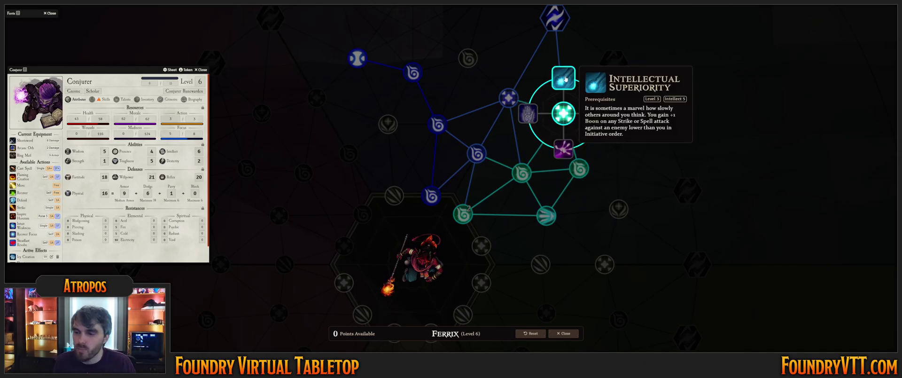
{"action": "mouse_move", "coordinate": [603, 115]}
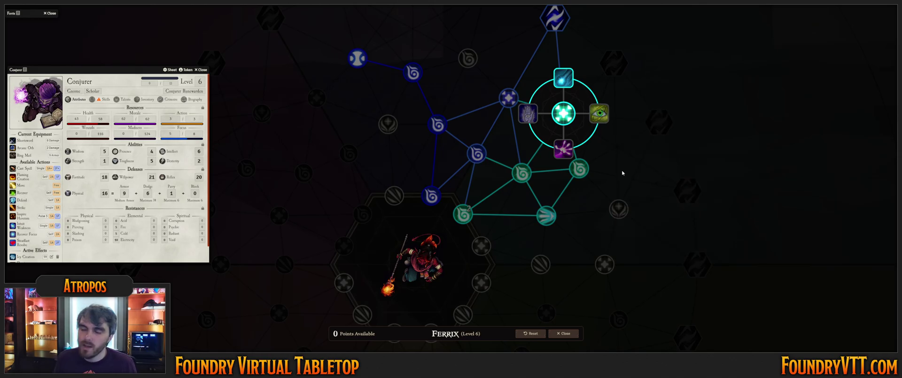
{"action": "left_click", "coordinate": [565, 137]}
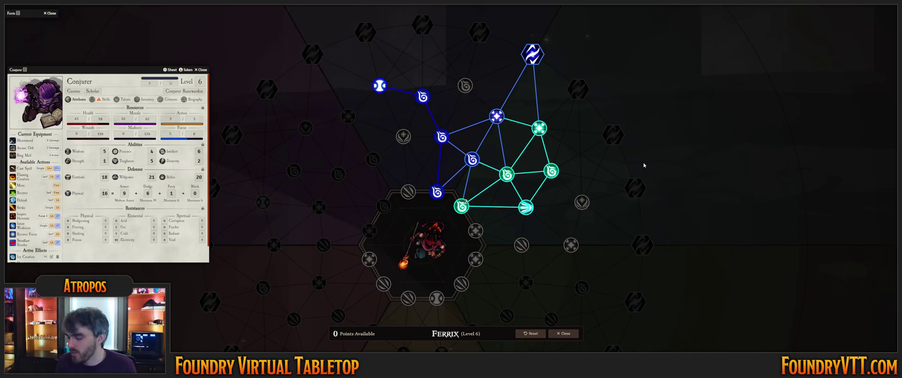
Expand the Intellectual Superiority node again and read the Mnemonic Realization talent
{"action": "scroll", "coordinate": [658, 101], "scroll_direction": "up", "scroll_amount": 5}
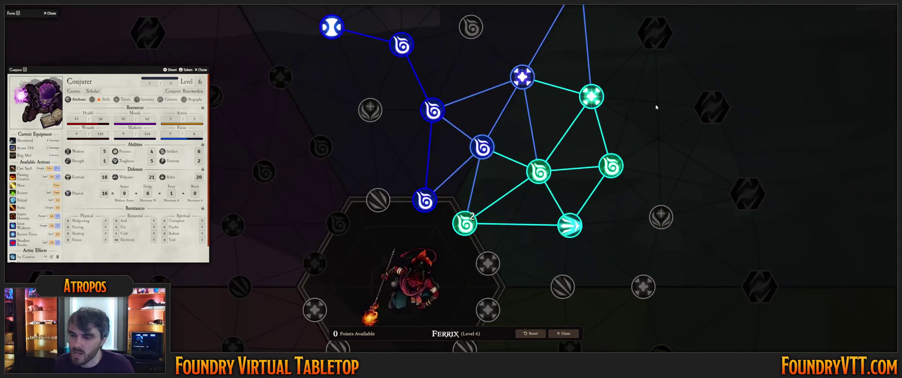
{"action": "left_click", "coordinate": [440, 154]}
{"action": "mouse_move", "coordinate": [483, 154]}
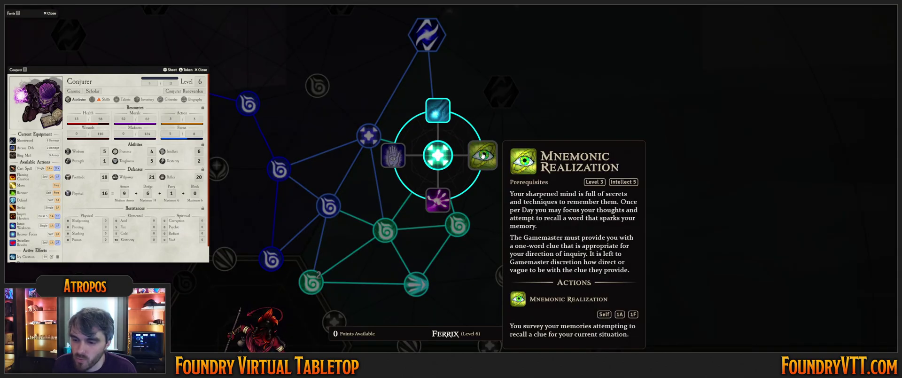
{"action": "left_click_drag", "start_coordinate": [491, 145], "coordinate": [433, 105]}
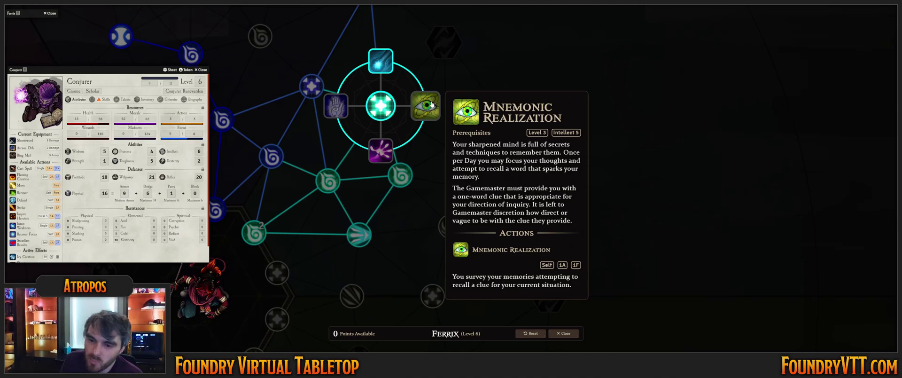
Examine the overall layout of Ferrix's talent tree and the nodes surrounding the unlocked talents
{"action": "scroll", "coordinate": [431, 75], "scroll_direction": "down", "scroll_amount": 5}
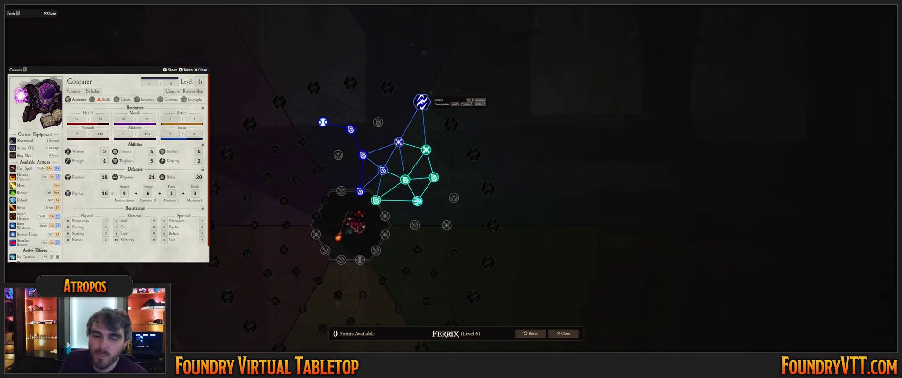
{"action": "scroll", "coordinate": [419, 99], "scroll_direction": "up", "scroll_amount": 2}
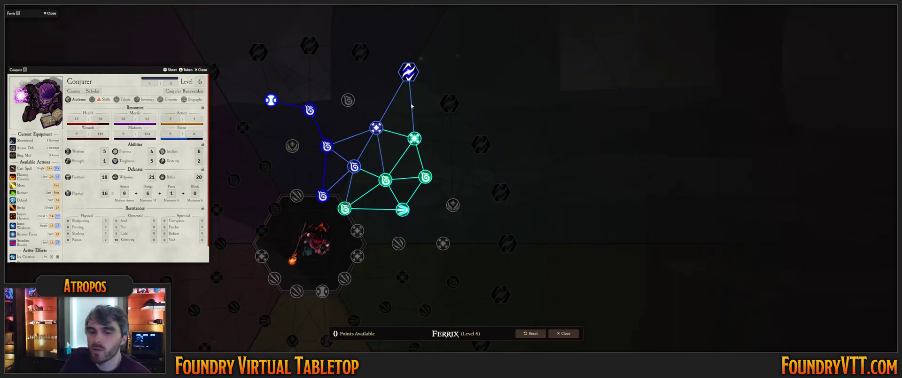
{"action": "scroll", "coordinate": [410, 119], "scroll_direction": "up", "scroll_amount": 1}
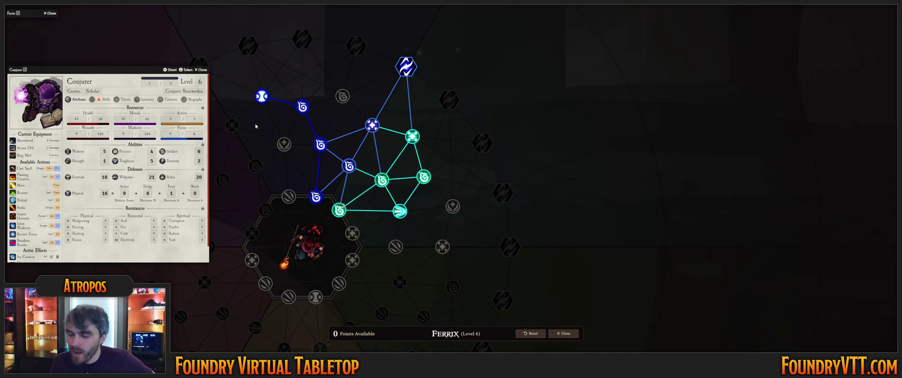
{"action": "scroll", "coordinate": [229, 152], "scroll_direction": "down", "scroll_amount": 2}
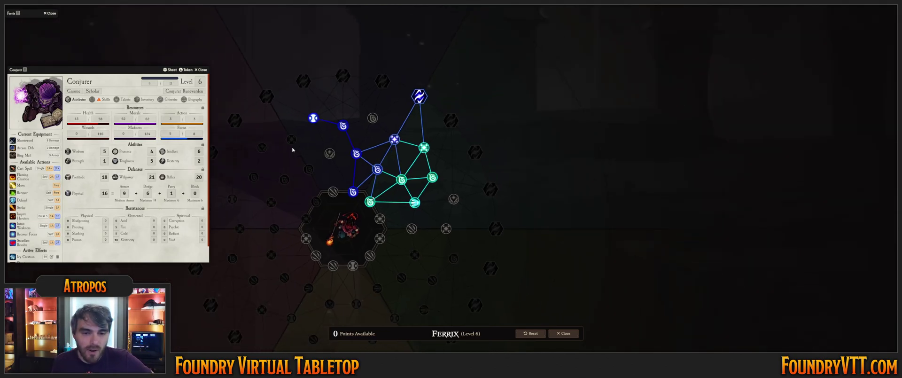
{"action": "left_click", "coordinate": [291, 141]}
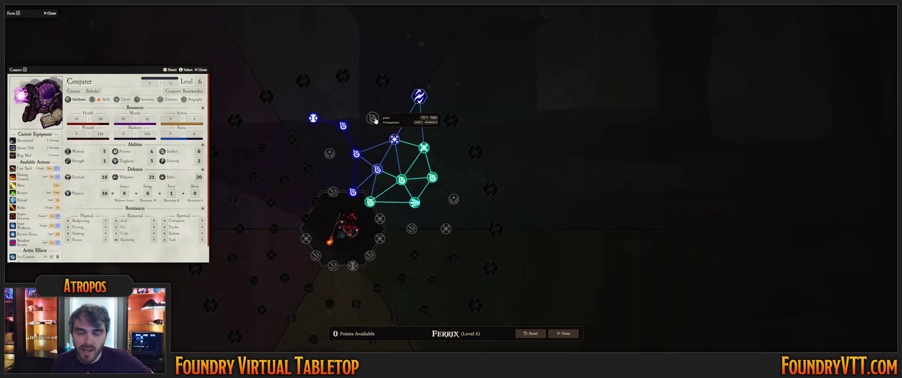
{"action": "left_click", "coordinate": [343, 77]}
{"action": "left_click", "coordinate": [343, 79]}
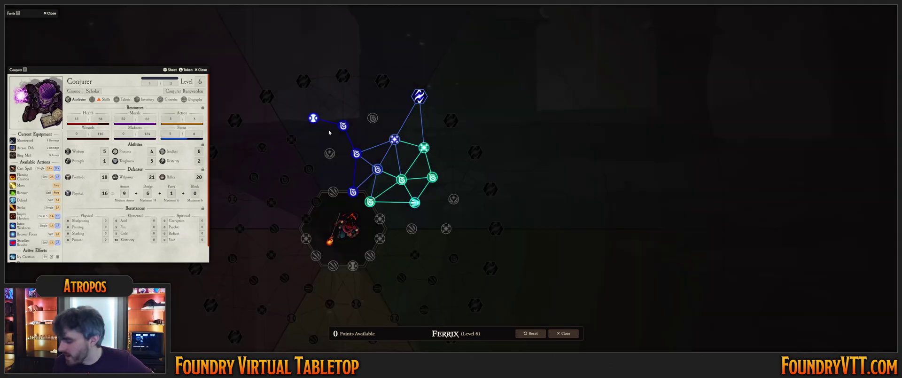
{"action": "left_click_drag", "start_coordinate": [332, 145], "coordinate": [407, 115]}
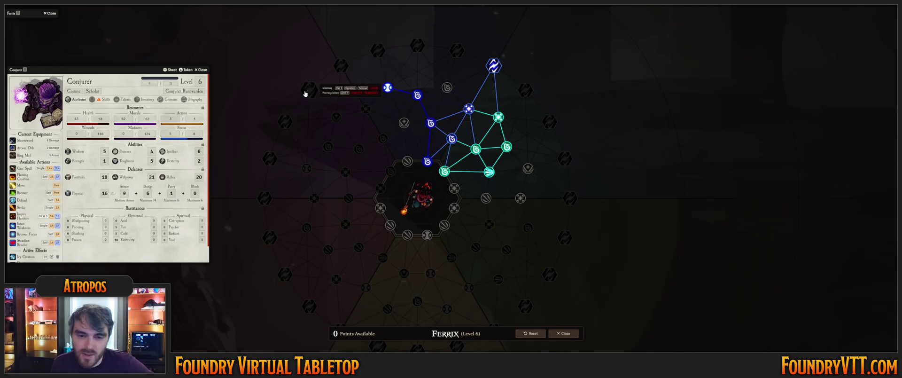
Examine the signature nodes along the western and southwestern rim of the tree and read the Berserker talent
{"action": "mouse_move", "coordinate": [282, 128]}
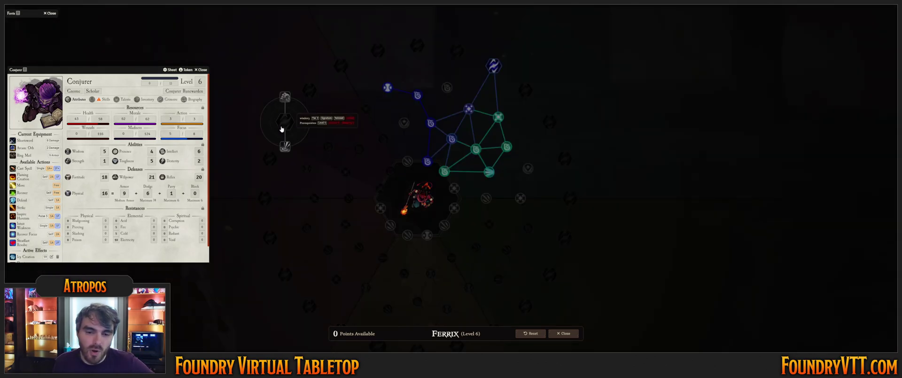
{"action": "left_click", "coordinate": [273, 159]}
{"action": "left_click", "coordinate": [266, 189]}
{"action": "left_click", "coordinate": [266, 199]}
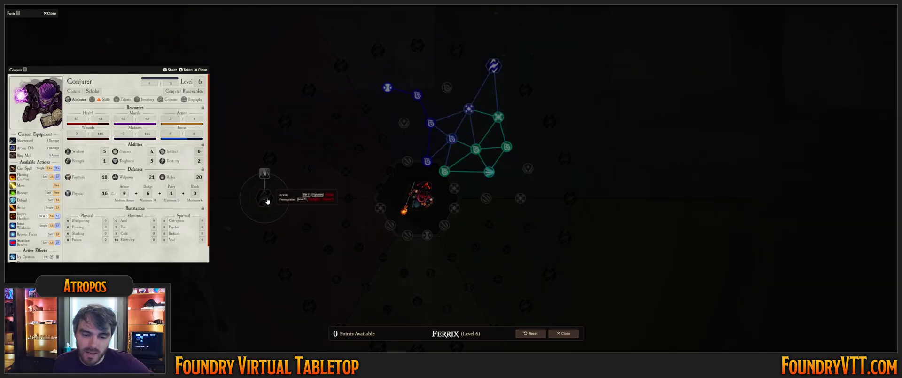
{"action": "left_click_drag", "start_coordinate": [286, 194], "coordinate": [331, 75]}
{"action": "left_click", "coordinate": [304, 143]}
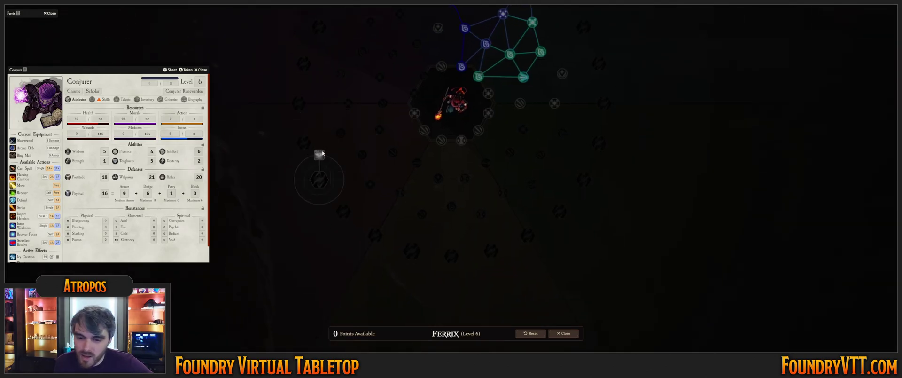
{"action": "left_click", "coordinate": [346, 211]}
{"action": "mouse_move", "coordinate": [341, 188]}
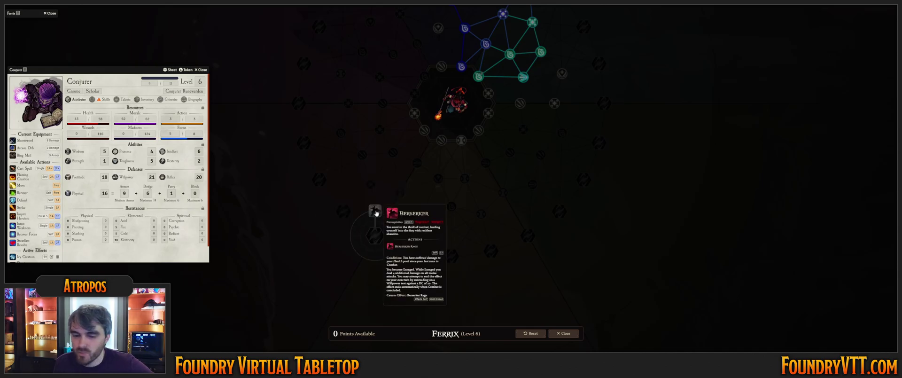
Read the Operator talent and expand the remaining signature nodes along the tree's southern and southeastern rim
{"action": "left_click", "coordinate": [411, 254]}
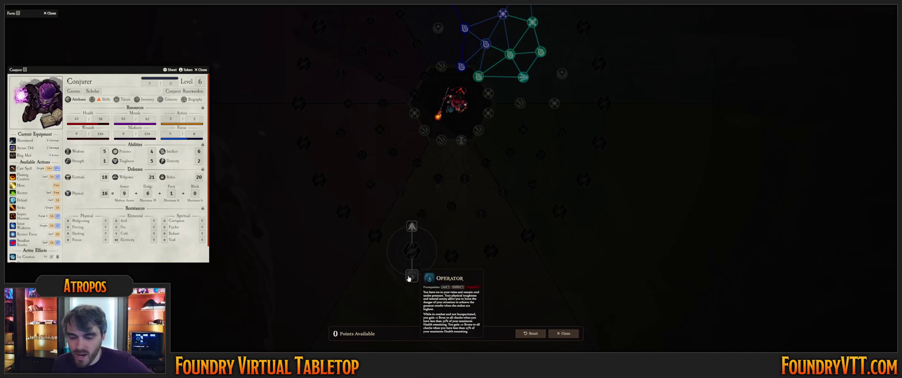
{"action": "left_click", "coordinate": [453, 255]}
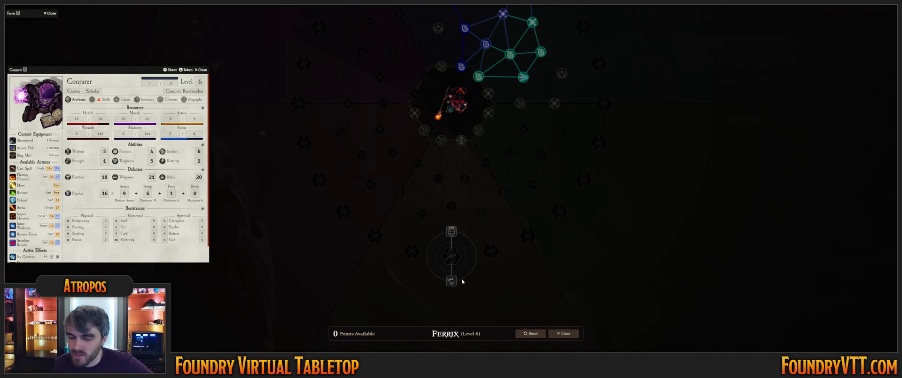
{"action": "left_click", "coordinate": [490, 253]}
{"action": "scroll", "coordinate": [546, 226], "scroll_direction": "up", "scroll_amount": 4}
{"action": "left_click_drag", "start_coordinate": [540, 220], "coordinate": [437, 137]}
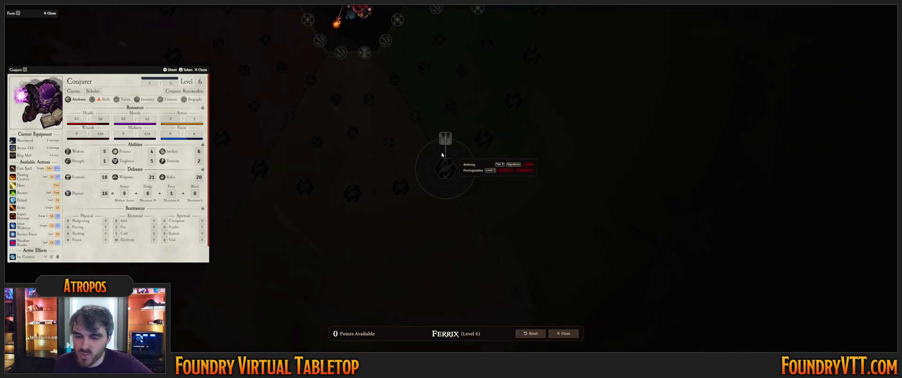
{"action": "left_click", "coordinate": [481, 139]}
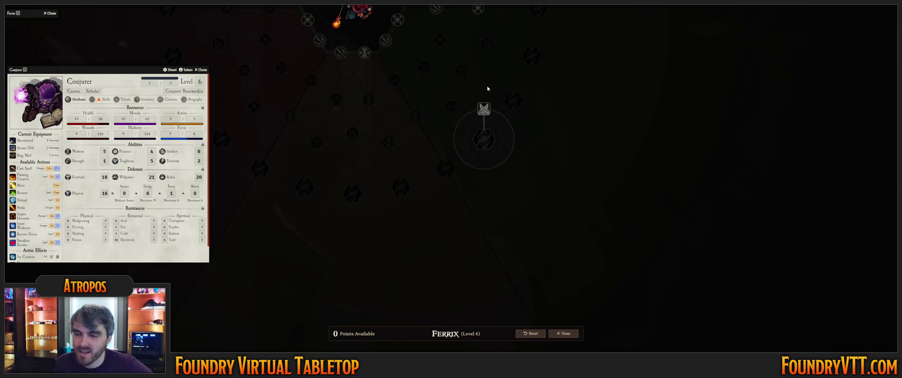
Expand the signature nodes on the tree's eastern rim and bring the whole tree back into view
{"action": "left_click_drag", "start_coordinate": [492, 97], "coordinate": [418, 162]}
{"action": "left_click", "coordinate": [432, 157]}
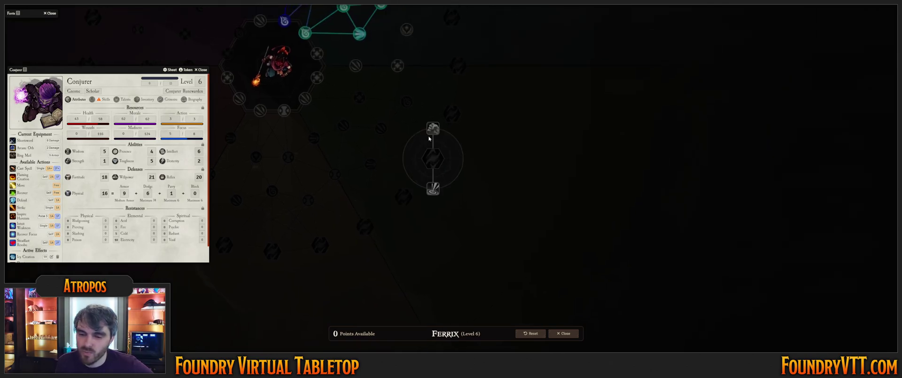
{"action": "left_click", "coordinate": [452, 113]}
{"action": "left_click", "coordinate": [459, 66]}
{"action": "left_click_drag", "start_coordinate": [459, 66], "coordinate": [416, 189]}
{"action": "scroll", "coordinate": [419, 192], "scroll_direction": "down", "scroll_amount": 2}
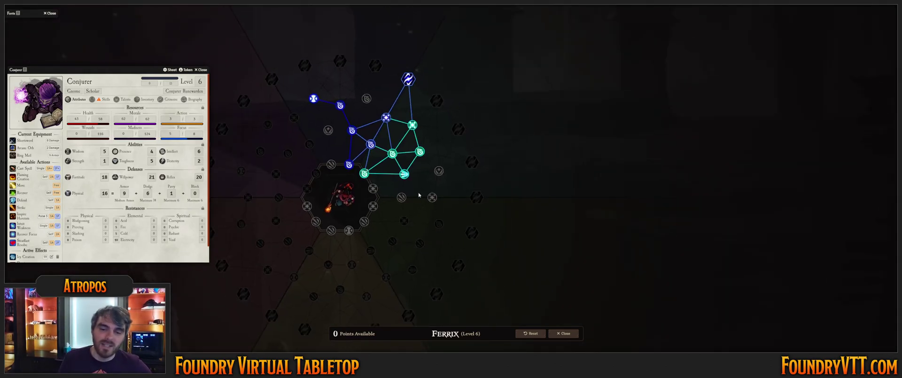
Close Ferrix's talent tree along with the Ferrix and Conjurer character sheets
{"action": "left_click", "coordinate": [563, 334]}
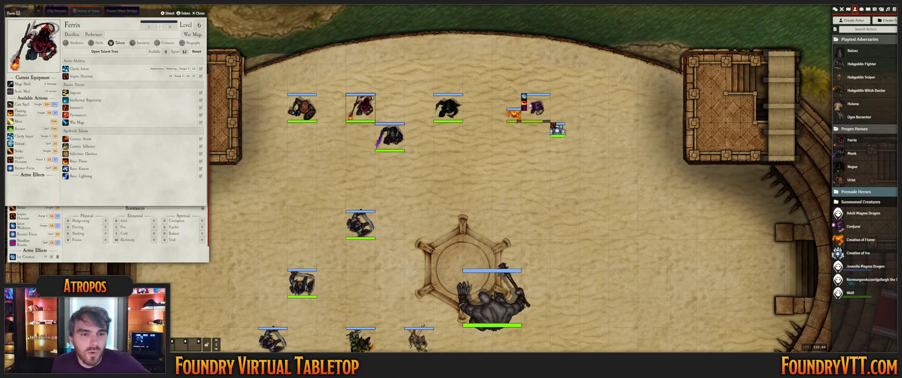
{"action": "left_click", "coordinate": [199, 13]}
{"action": "left_click", "coordinate": [201, 69]}
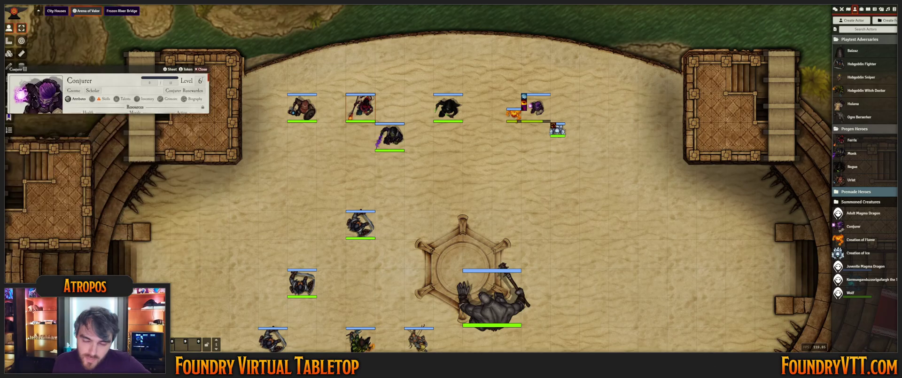
Delete the summoned ice and flame creature tokens beside the Conjurer in the arena
{"action": "scroll", "coordinate": [445, 177], "scroll_direction": "down", "scroll_amount": 5}
{"action": "left_click_drag", "start_coordinate": [561, 233], "coordinate": [453, 127]}
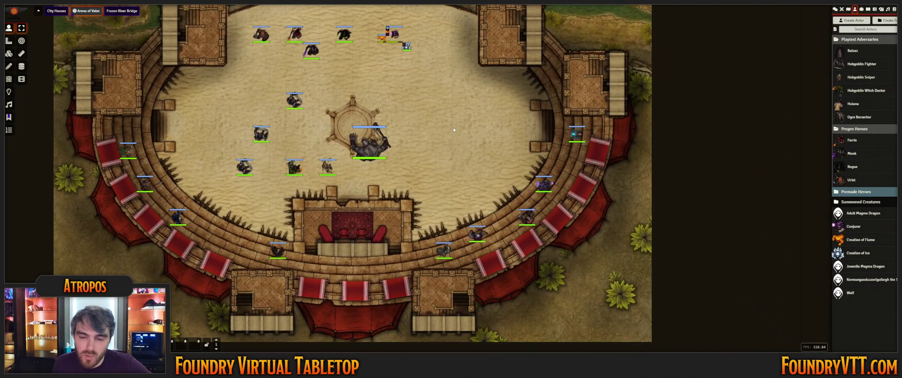
{"action": "scroll", "coordinate": [428, 152], "scroll_direction": "down", "scroll_amount": 2}
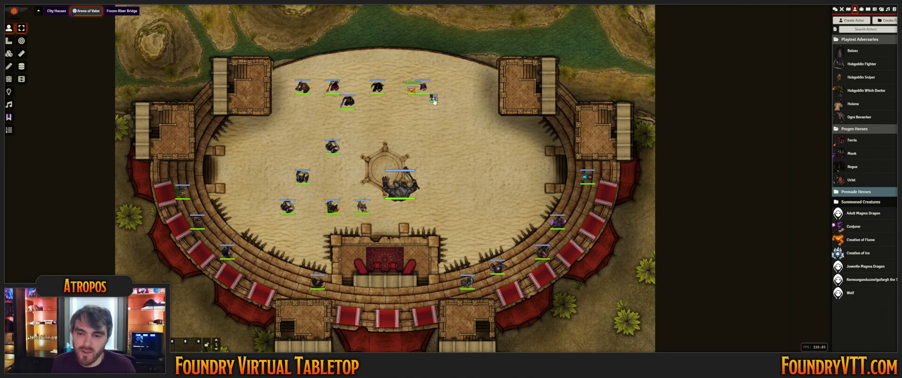
{"action": "key", "text": "Delete"}
{"action": "left_click", "coordinate": [412, 91]}
{"action": "key", "text": "Delete"}
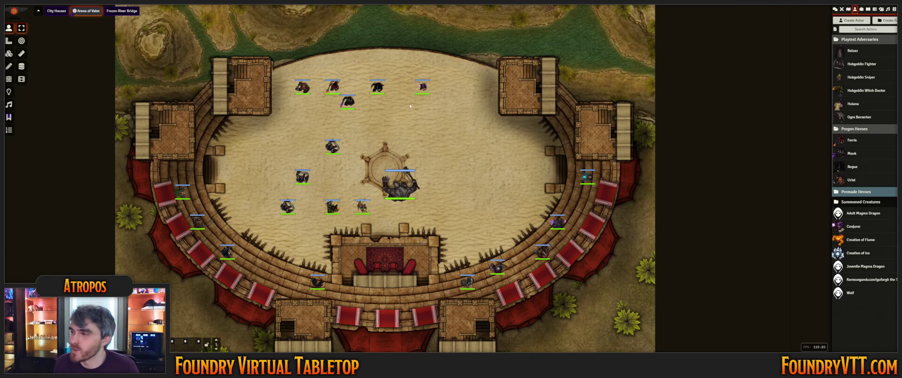
Find and open the System Rules compendium of the Crucible system
{"action": "left_click", "coordinate": [887, 9]}
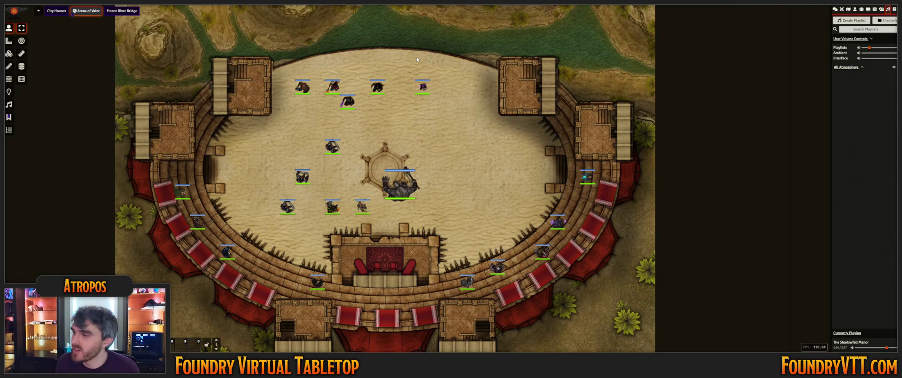
{"action": "left_click", "coordinate": [868, 9]}
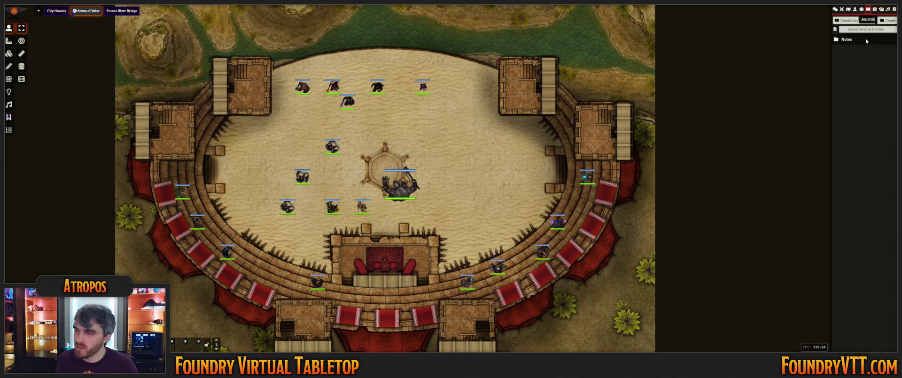
{"action": "left_click", "coordinate": [894, 9]}
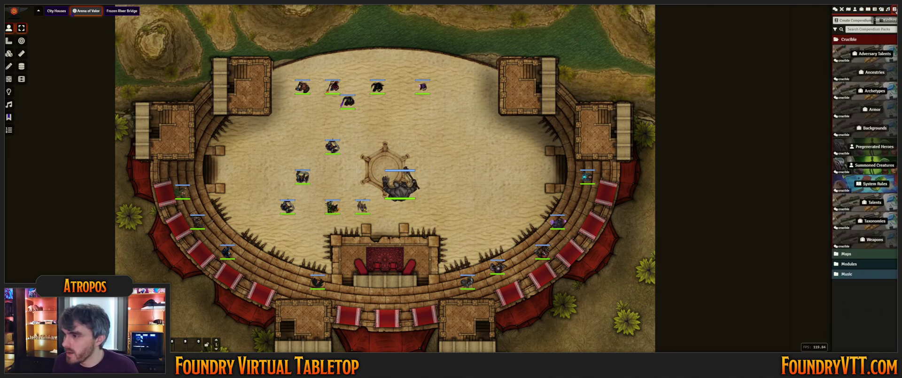
{"action": "left_click", "coordinate": [858, 184]}
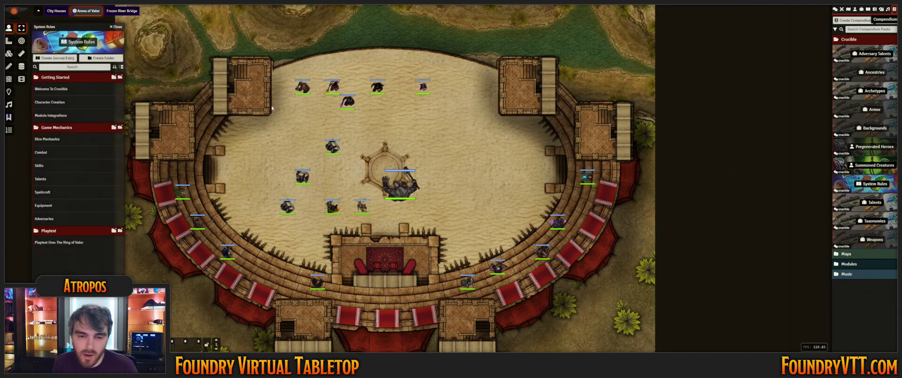
Open the Welcome To Crucible entry beside the arena, read its Providing Feedback page, and close the entry
{"action": "left_click", "coordinate": [47, 89]}
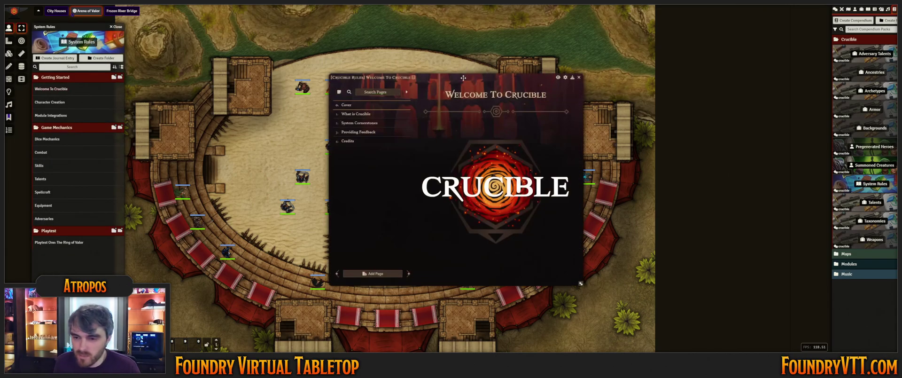
{"action": "left_click_drag", "start_coordinate": [462, 77], "coordinate": [698, 15]}
{"action": "left_click_drag", "start_coordinate": [458, 179], "coordinate": [413, 172]}
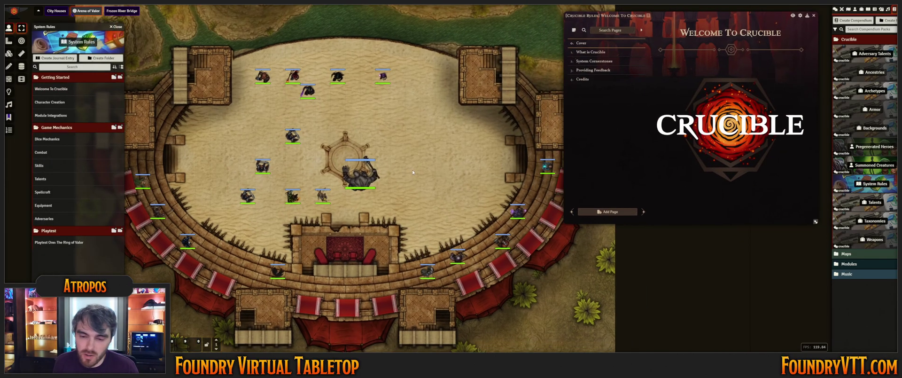
{"action": "scroll", "coordinate": [413, 172], "scroll_direction": "up", "scroll_amount": 3}
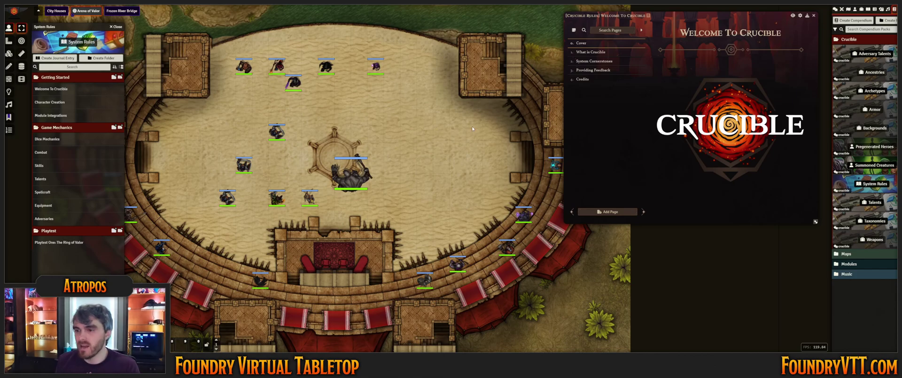
{"action": "left_click", "coordinate": [595, 70]}
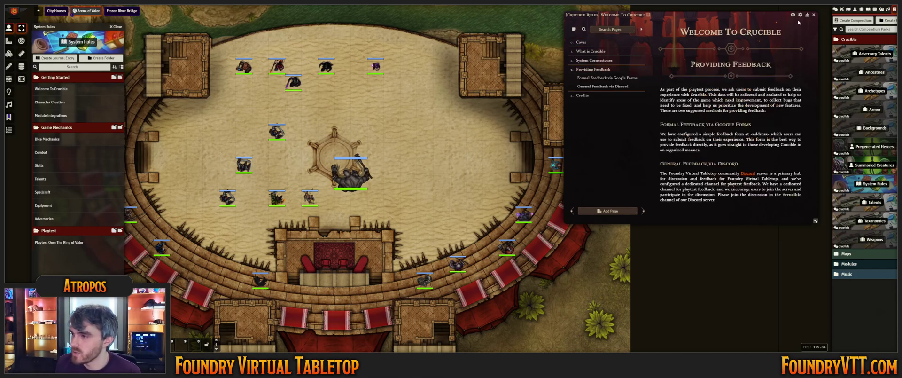
{"action": "left_click", "coordinate": [814, 15]}
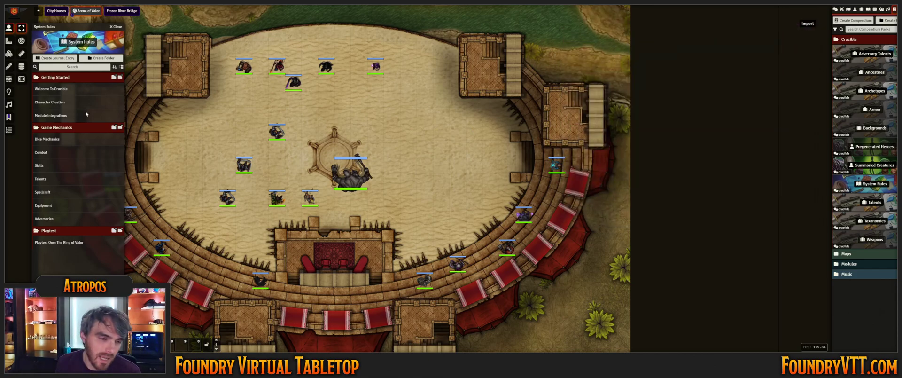
Open the Character Creation rules beside the arena to read the Overview page, then close and reopen the entry
{"action": "left_click", "coordinate": [56, 100]}
{"action": "left_click_drag", "start_coordinate": [497, 79], "coordinate": [712, 28]}
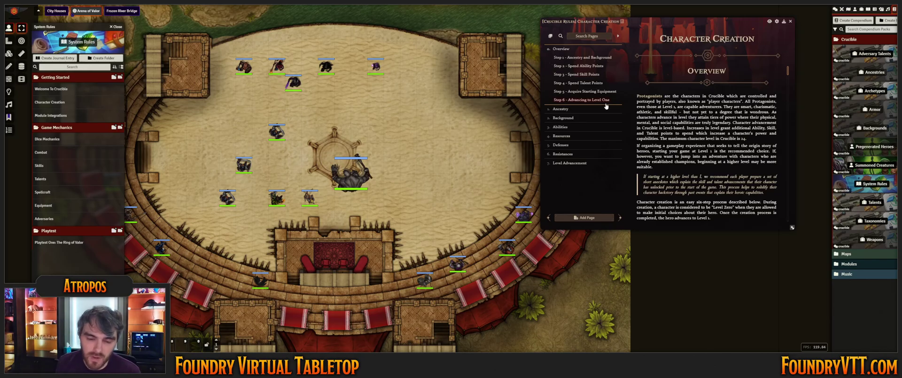
{"action": "scroll", "coordinate": [381, 126], "scroll_direction": "up", "scroll_amount": 3}
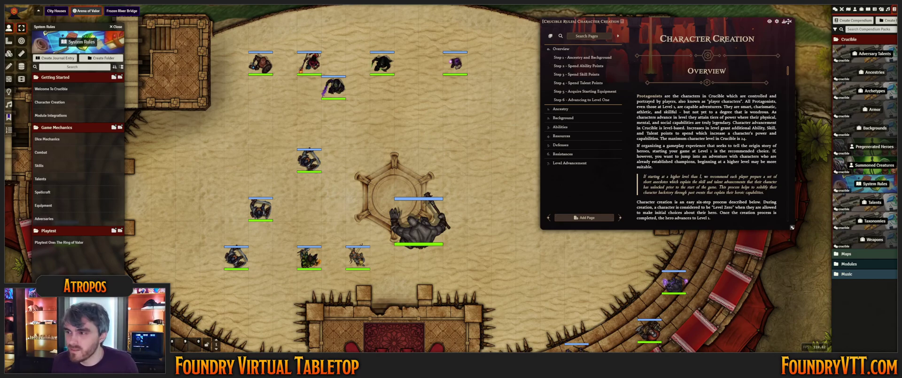
{"action": "left_click", "coordinate": [789, 22]}
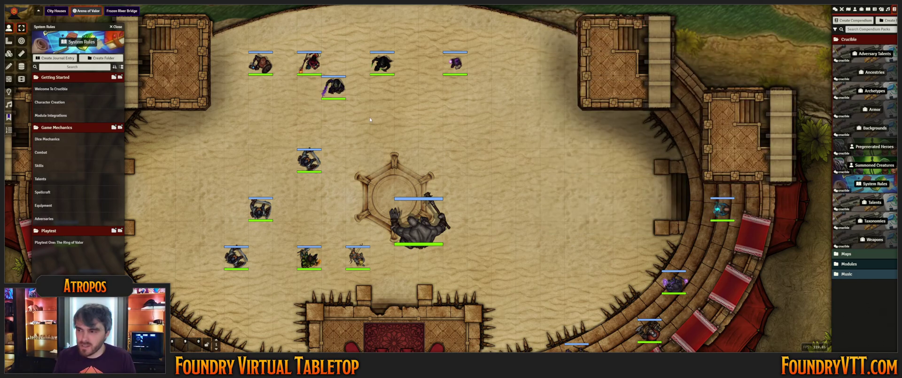
{"action": "left_click", "coordinate": [56, 104]}
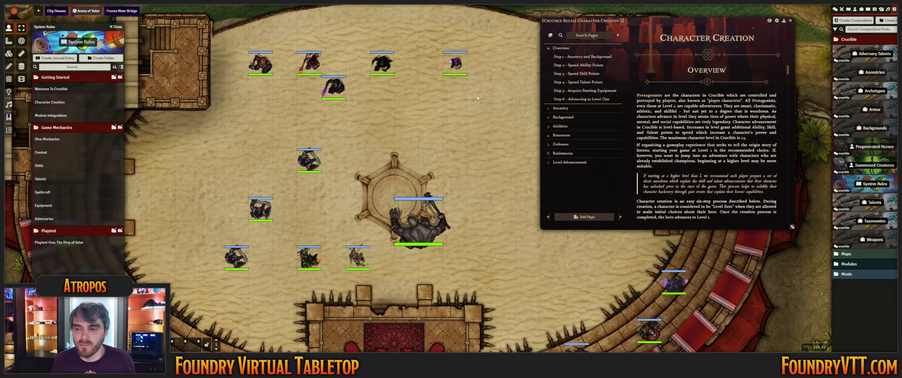
Read through the Character Creation rules from Abilities to the Milestone-Based Progression section of Level Advancement
{"action": "left_click", "coordinate": [564, 118]}
{"action": "scroll", "coordinate": [666, 154], "scroll_direction": "down", "scroll_amount": 5}
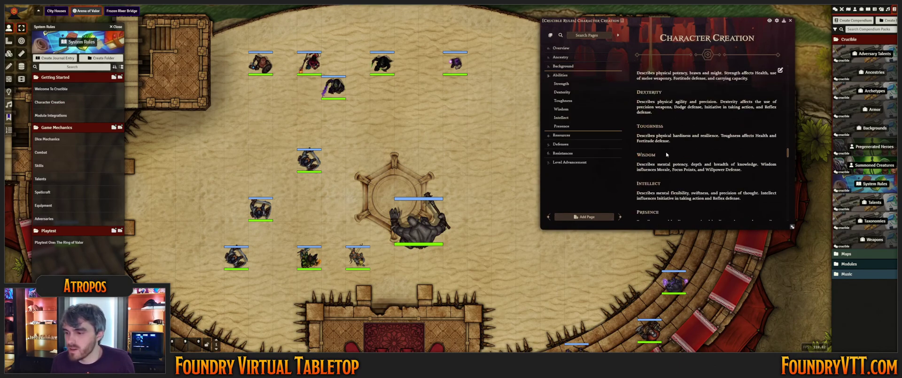
{"action": "scroll", "coordinate": [666, 153], "scroll_direction": "down", "scroll_amount": 10}
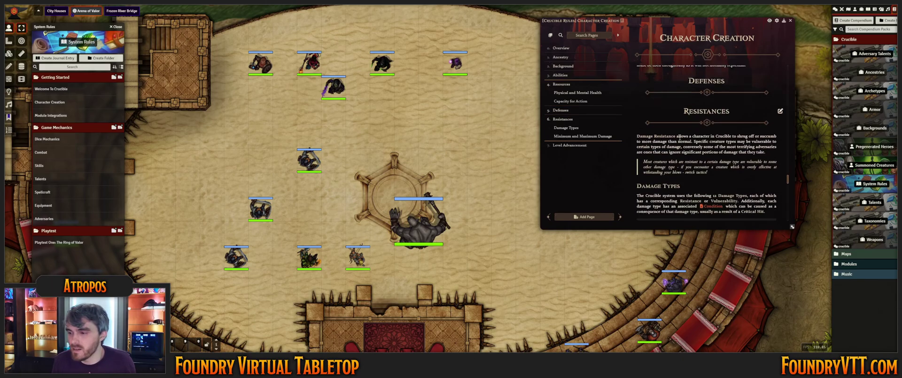
{"action": "scroll", "coordinate": [679, 138], "scroll_direction": "down", "scroll_amount": 10}
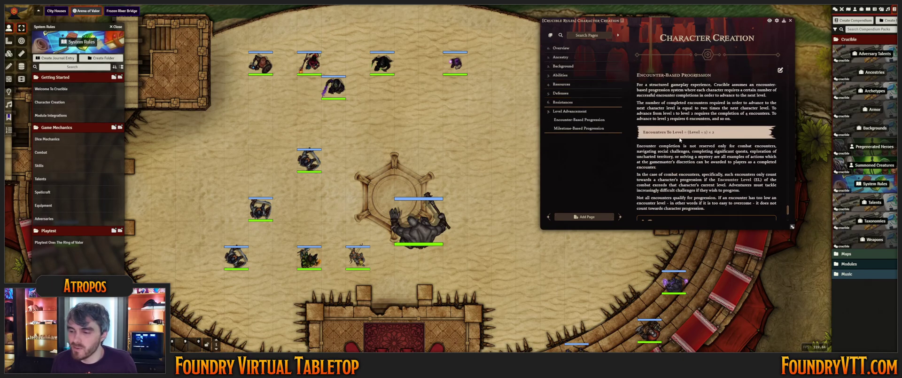
{"action": "scroll", "coordinate": [679, 139], "scroll_direction": "down", "scroll_amount": 3}
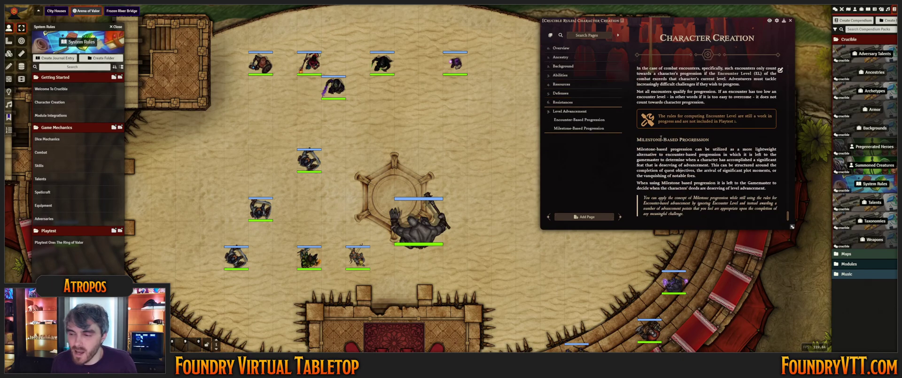
Open the Talents rules entry, examine its Talent Tree Overview page, and close the entry
{"action": "left_click", "coordinate": [41, 179]}
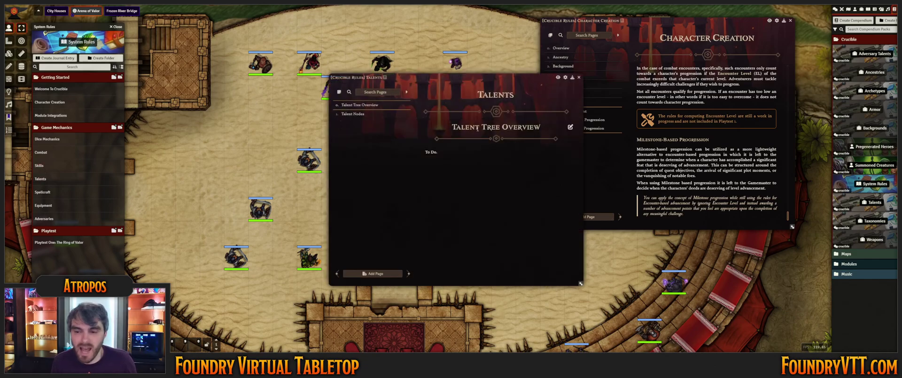
{"action": "left_click_drag", "start_coordinate": [439, 152], "coordinate": [413, 153]}
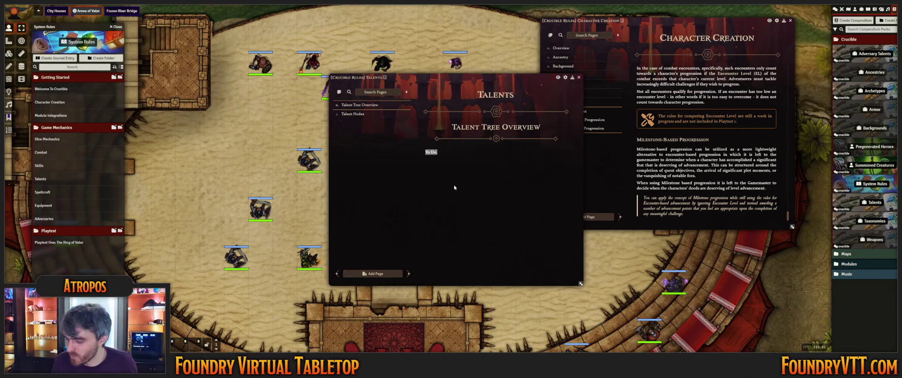
{"action": "left_click", "coordinate": [440, 197]}
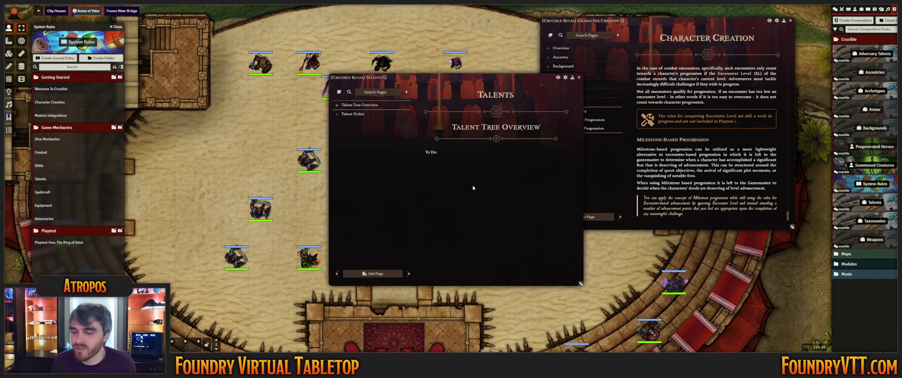
{"action": "left_click", "coordinate": [579, 77]}
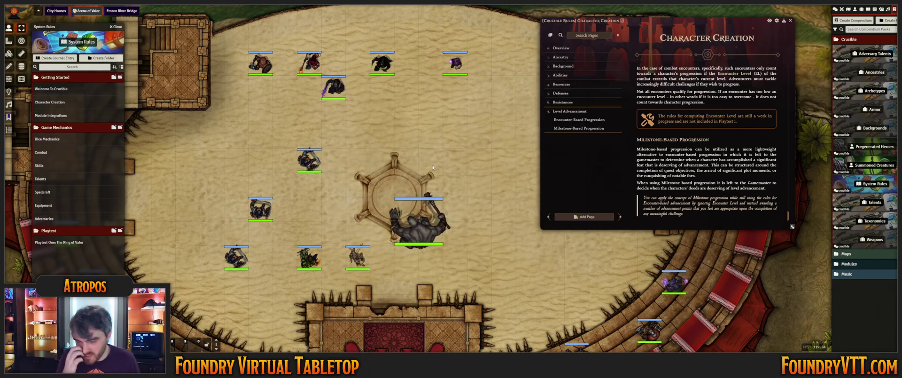